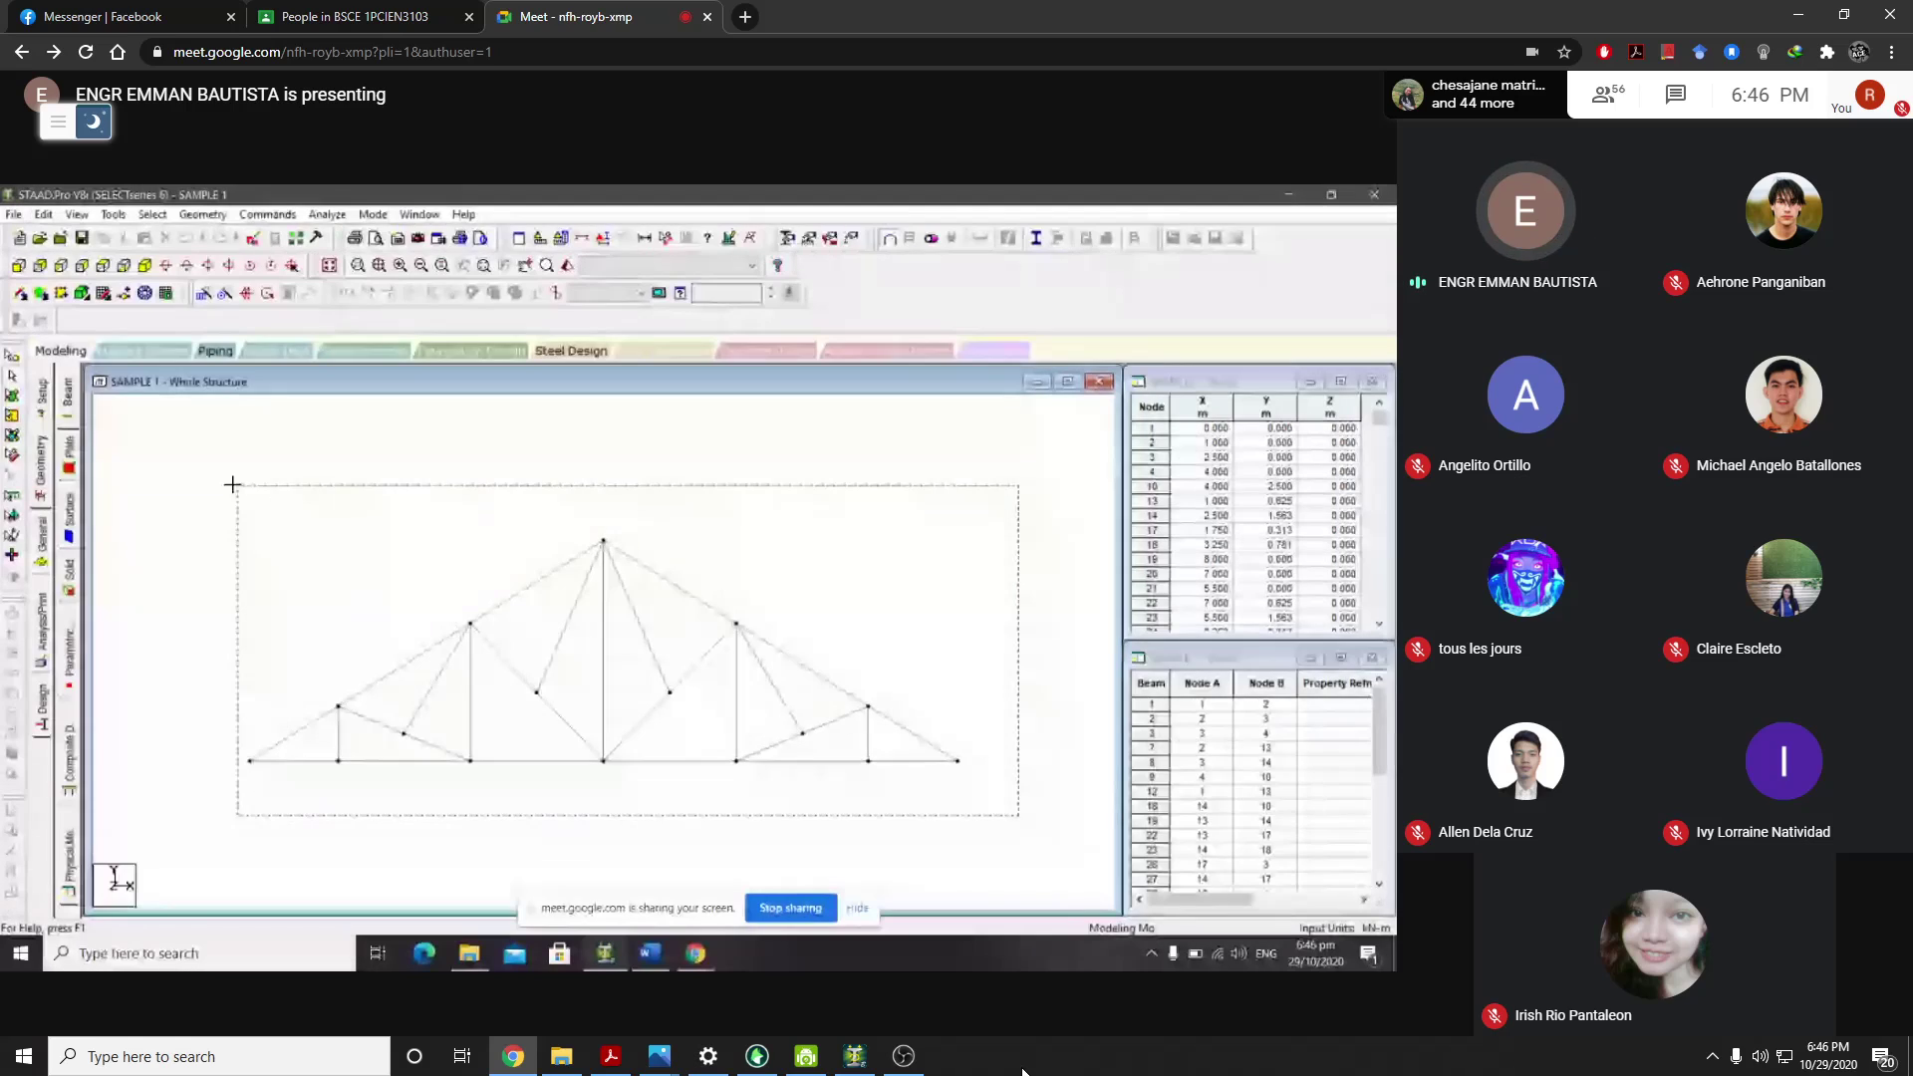
# Switch to STAAD.Pro and delete every beam of the truss together with the nodes left unattached
pyautogui.click(857, 1061)
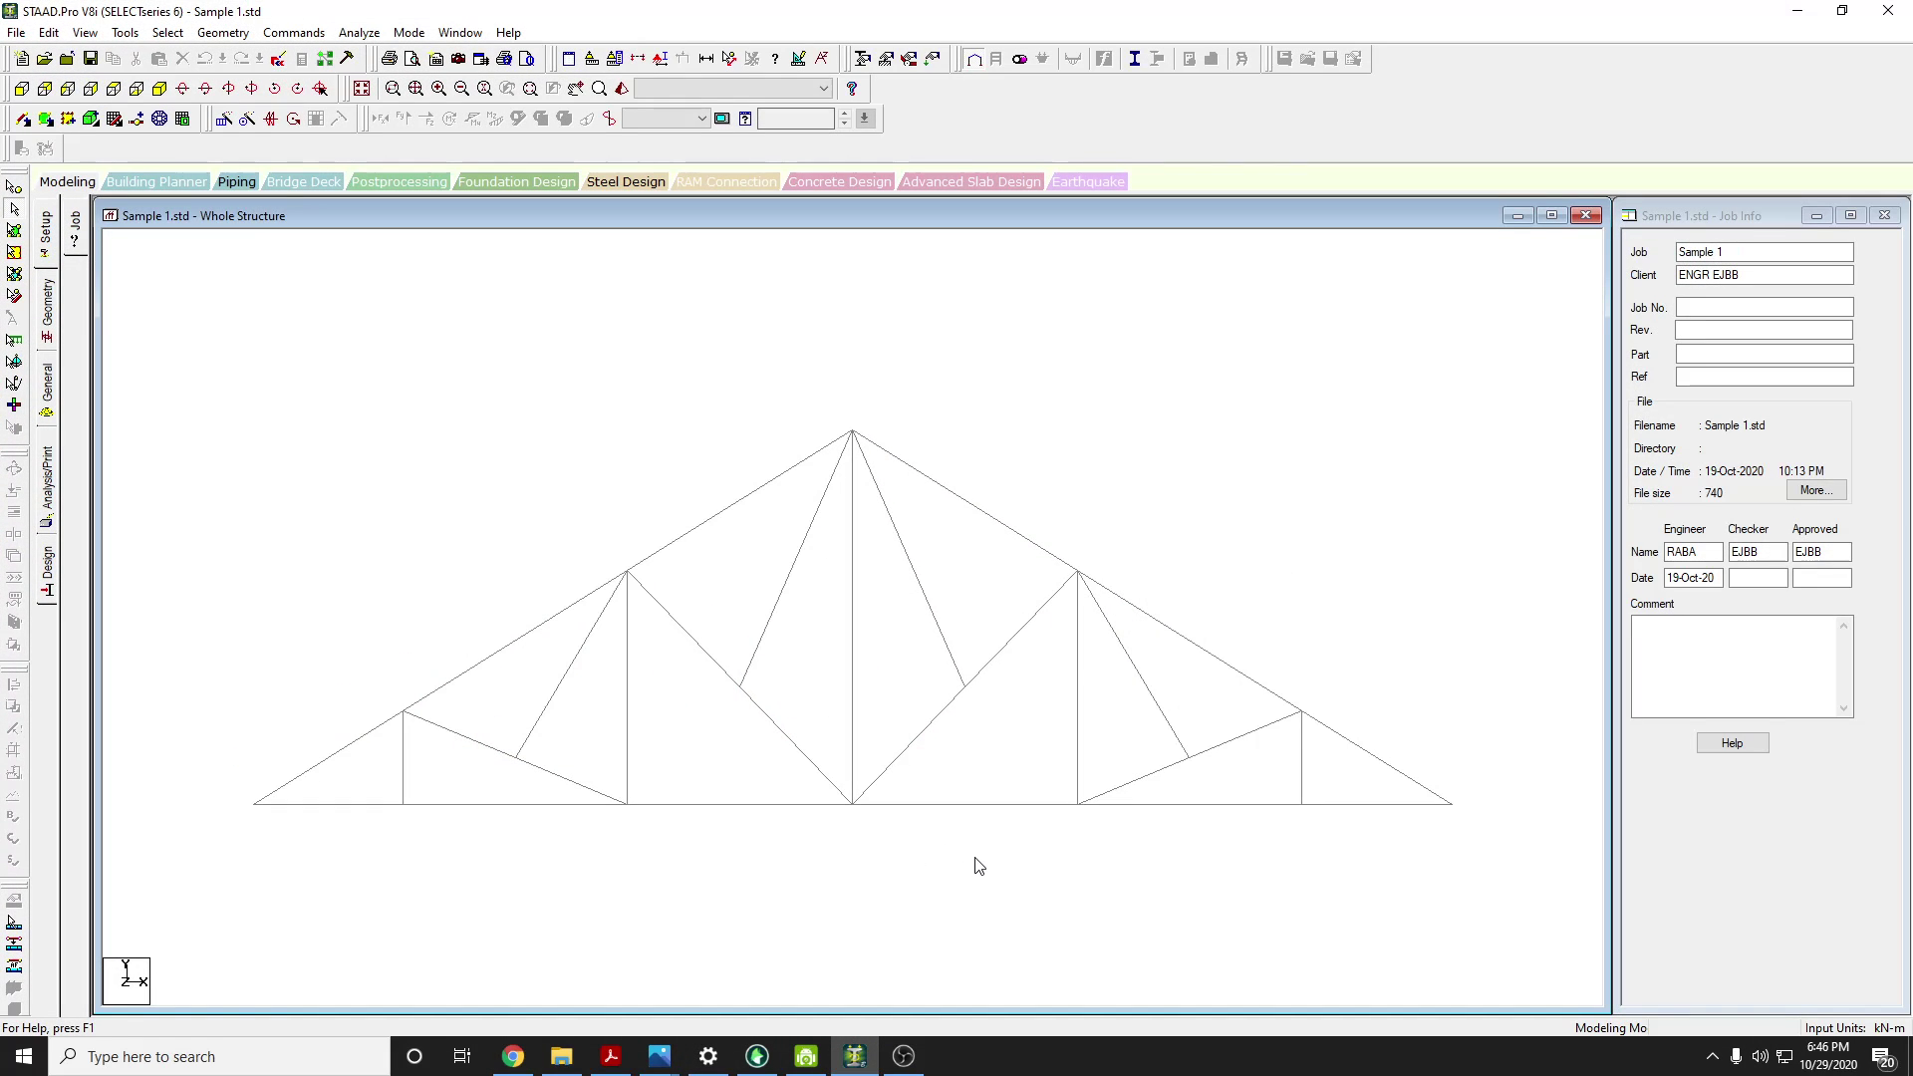
pyautogui.hotkey('ctrl', 'a')
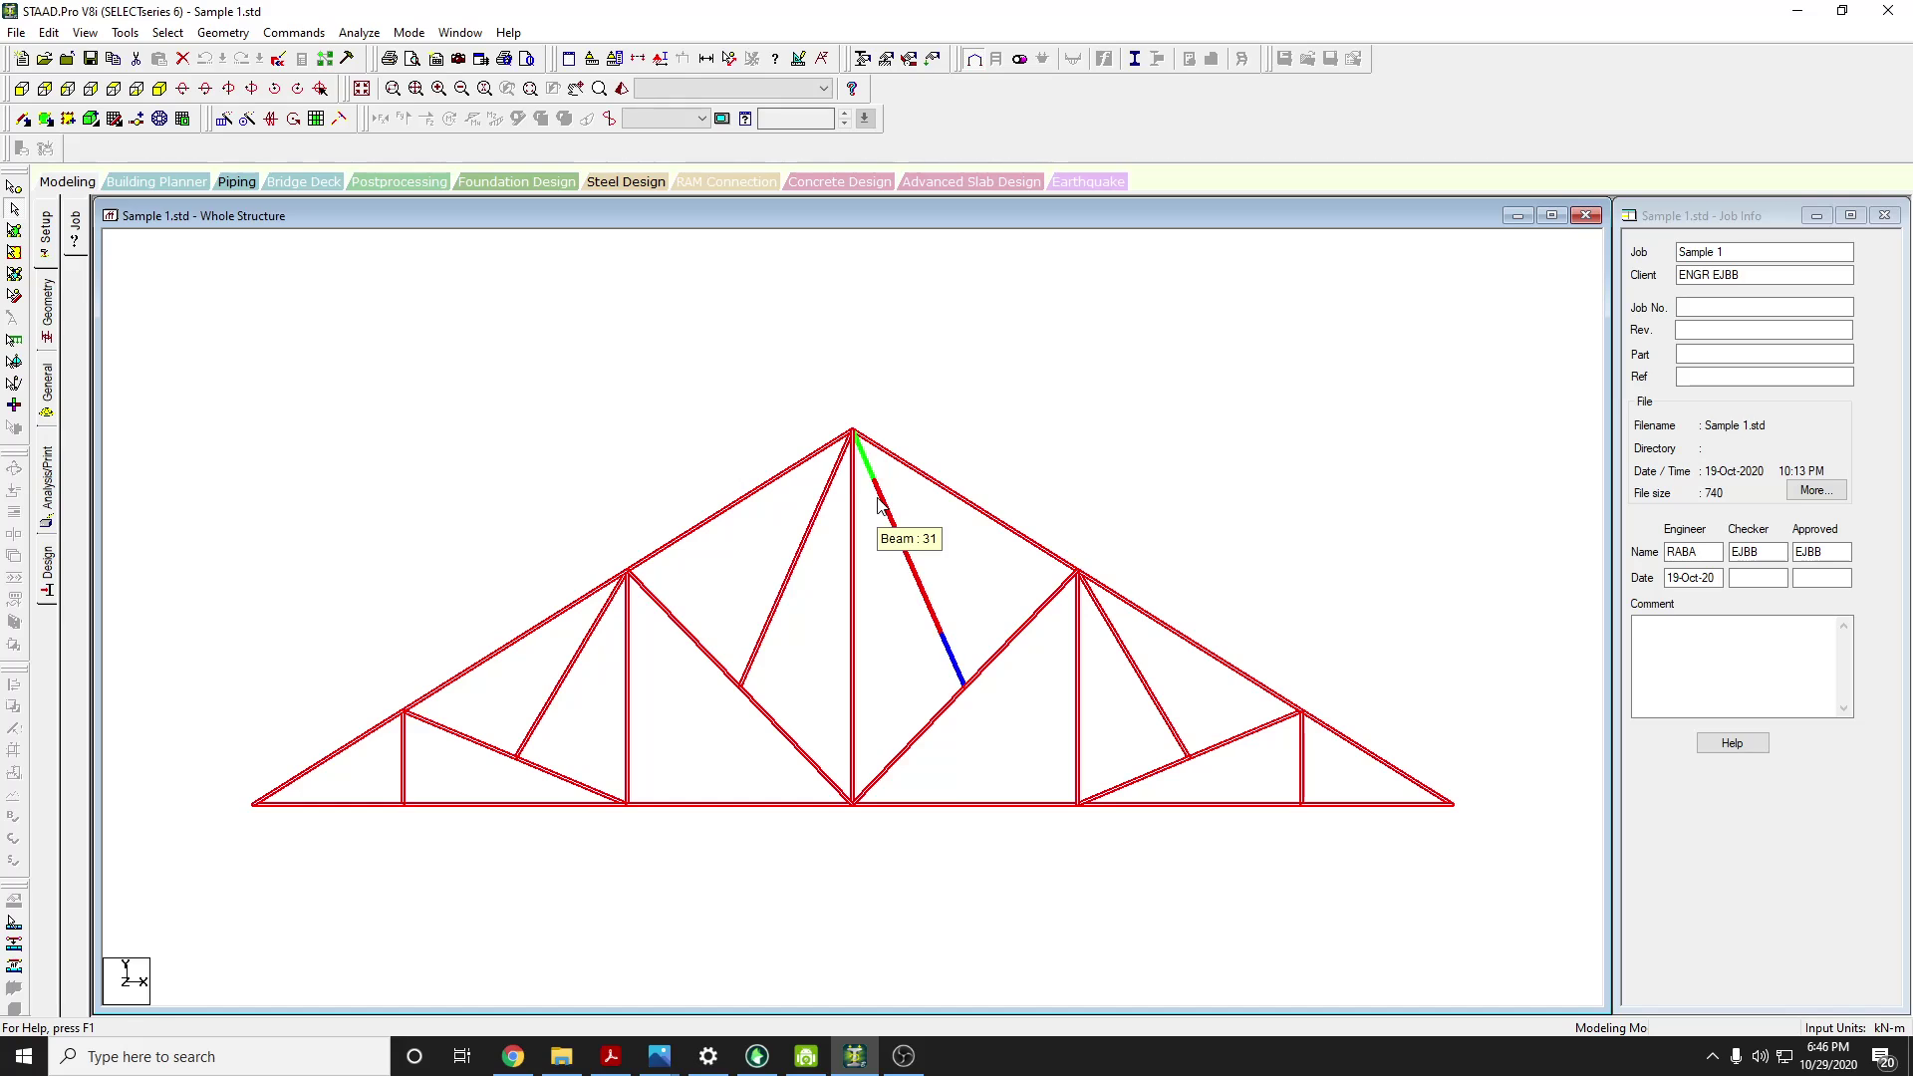
pyautogui.press('Delete')
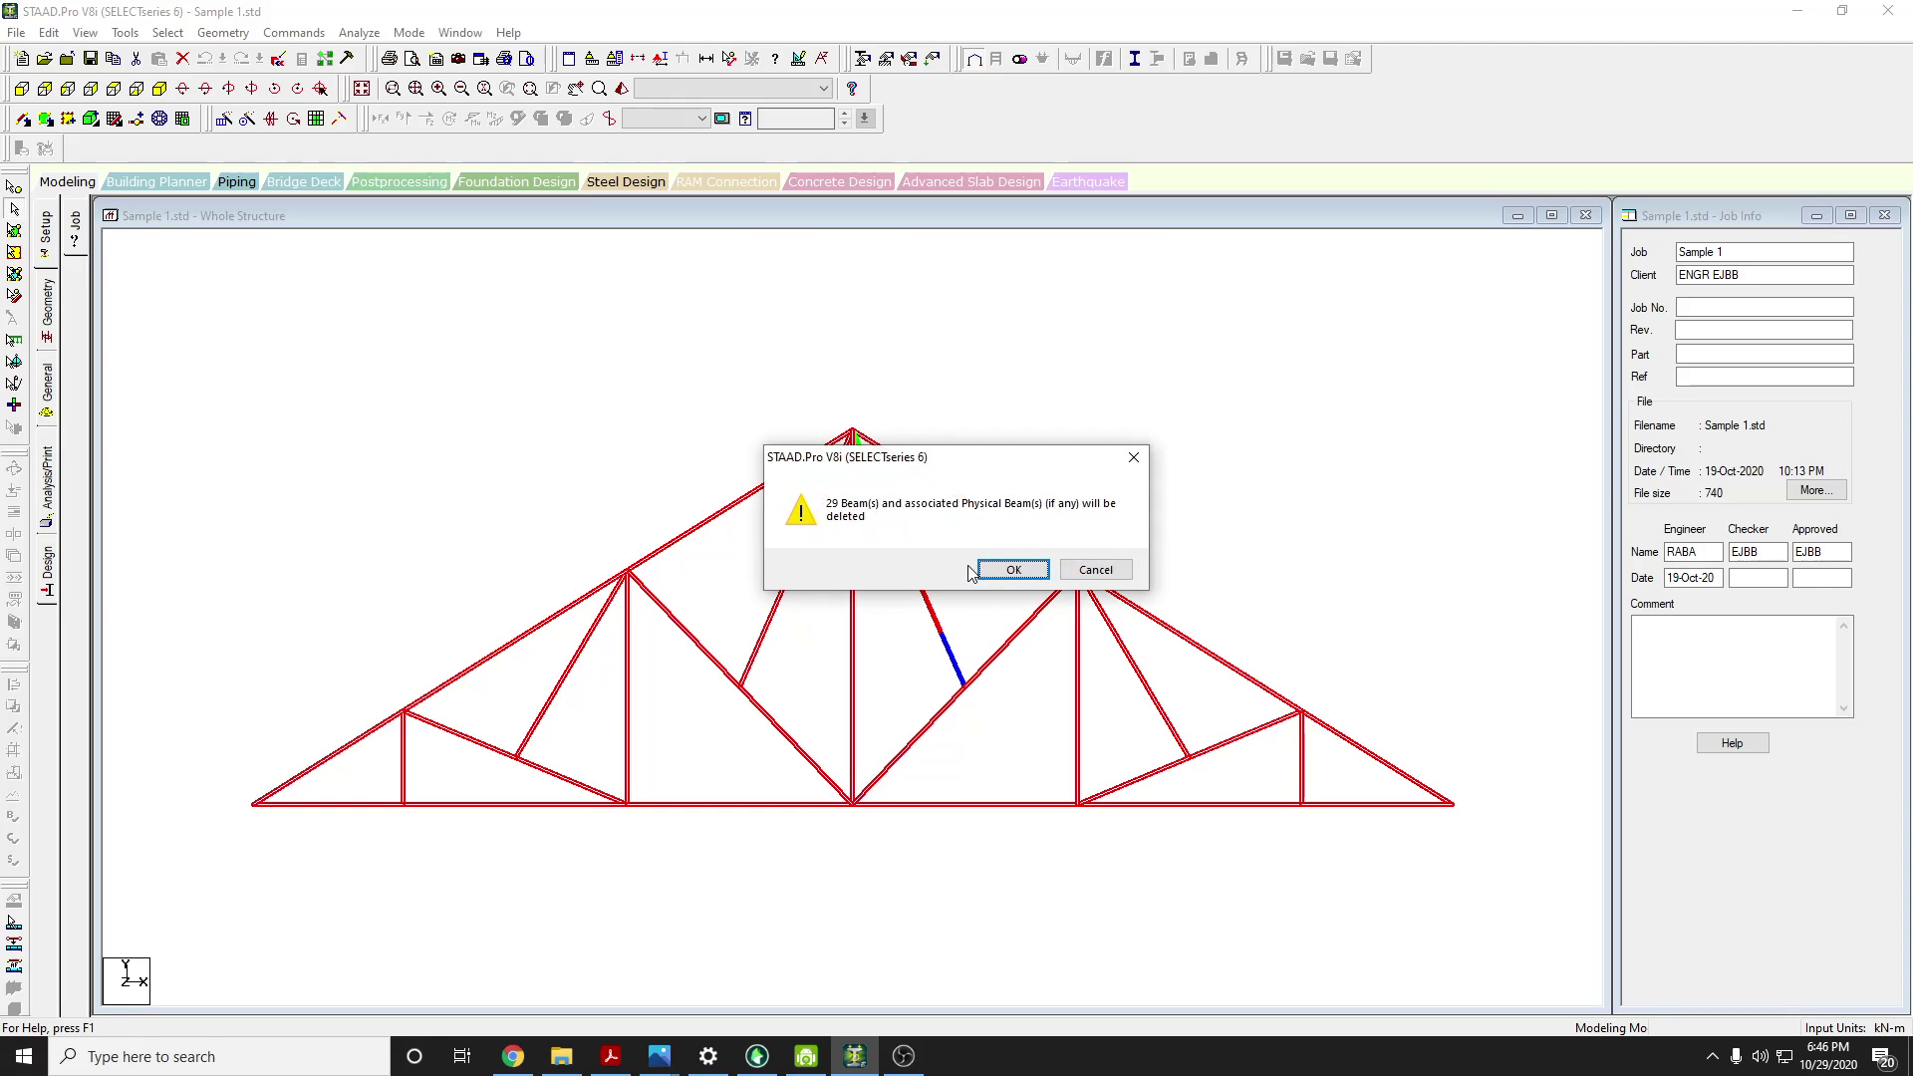
pyautogui.click(1002, 576)
pyautogui.click(1016, 577)
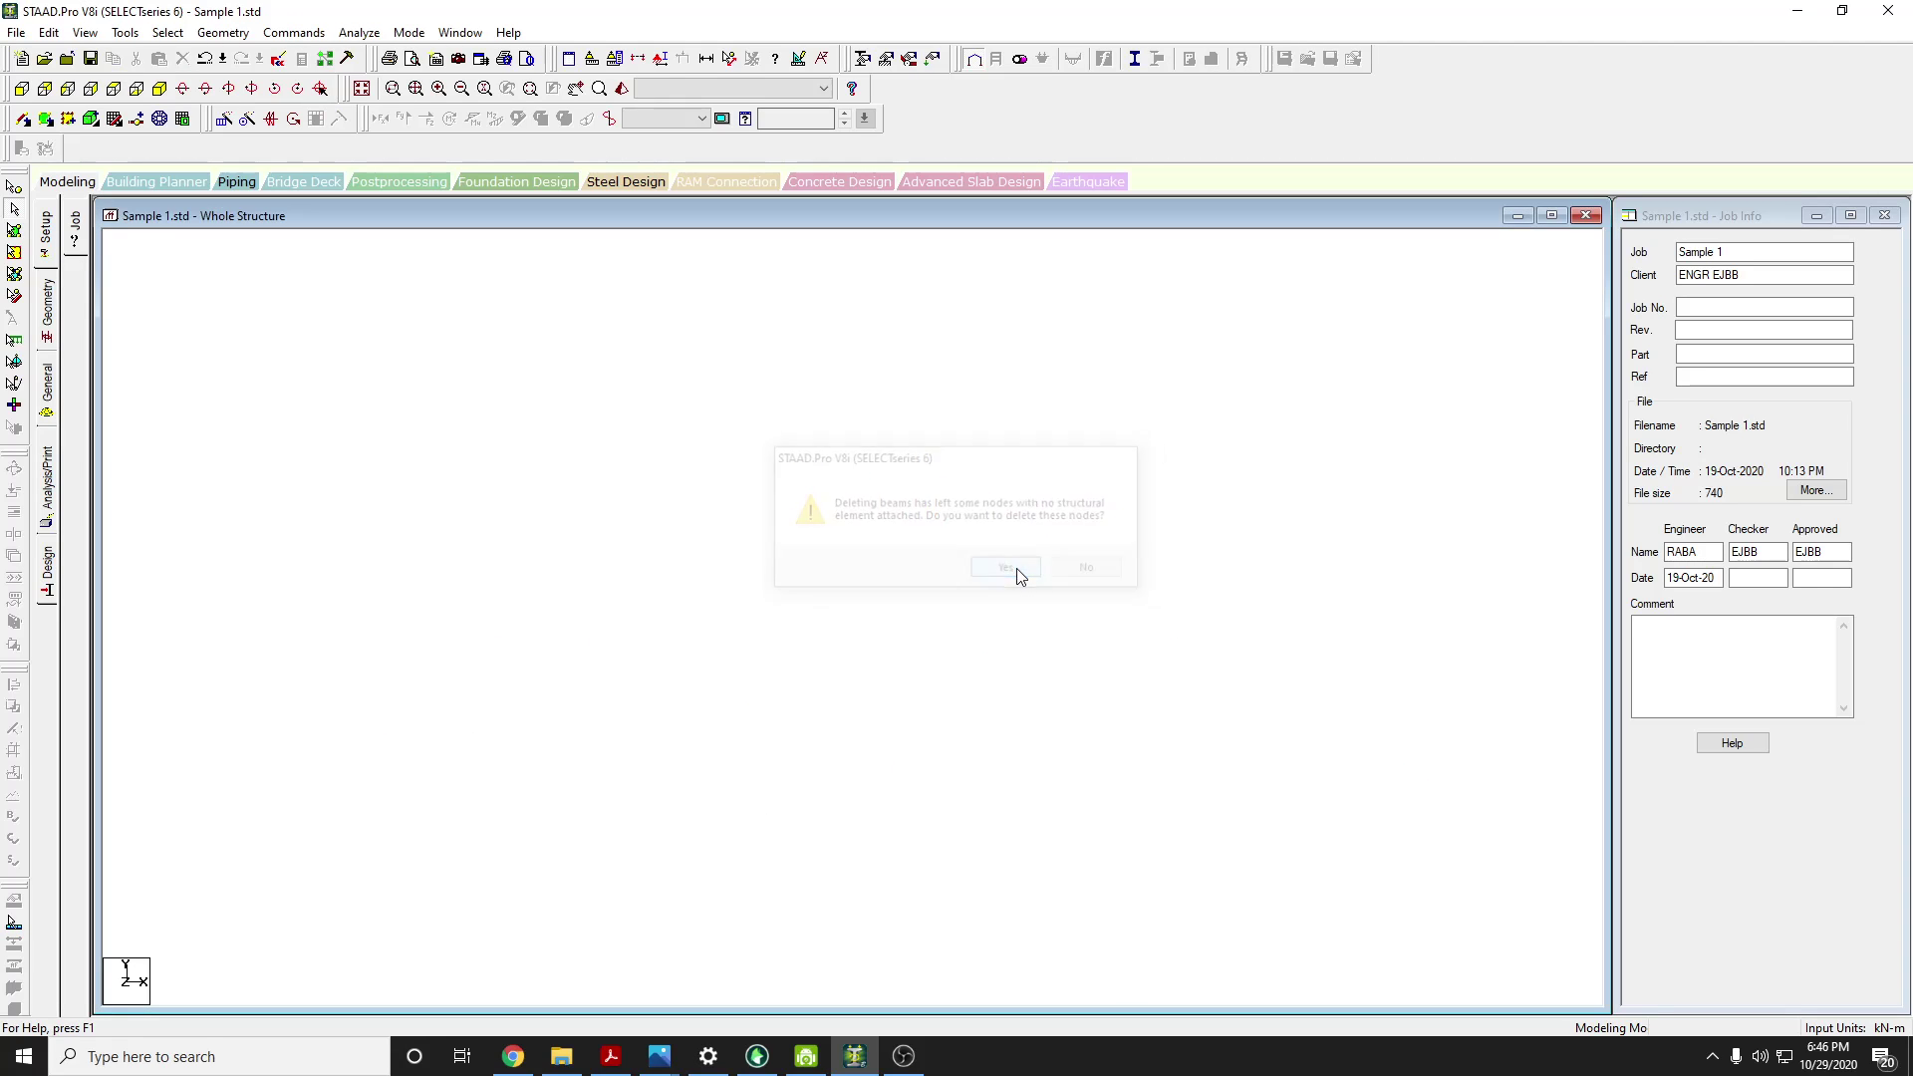
# Show the beam geometry page with its node and beam tables, and dismiss the Snap Node/Beam grid
pyautogui.click(47, 321)
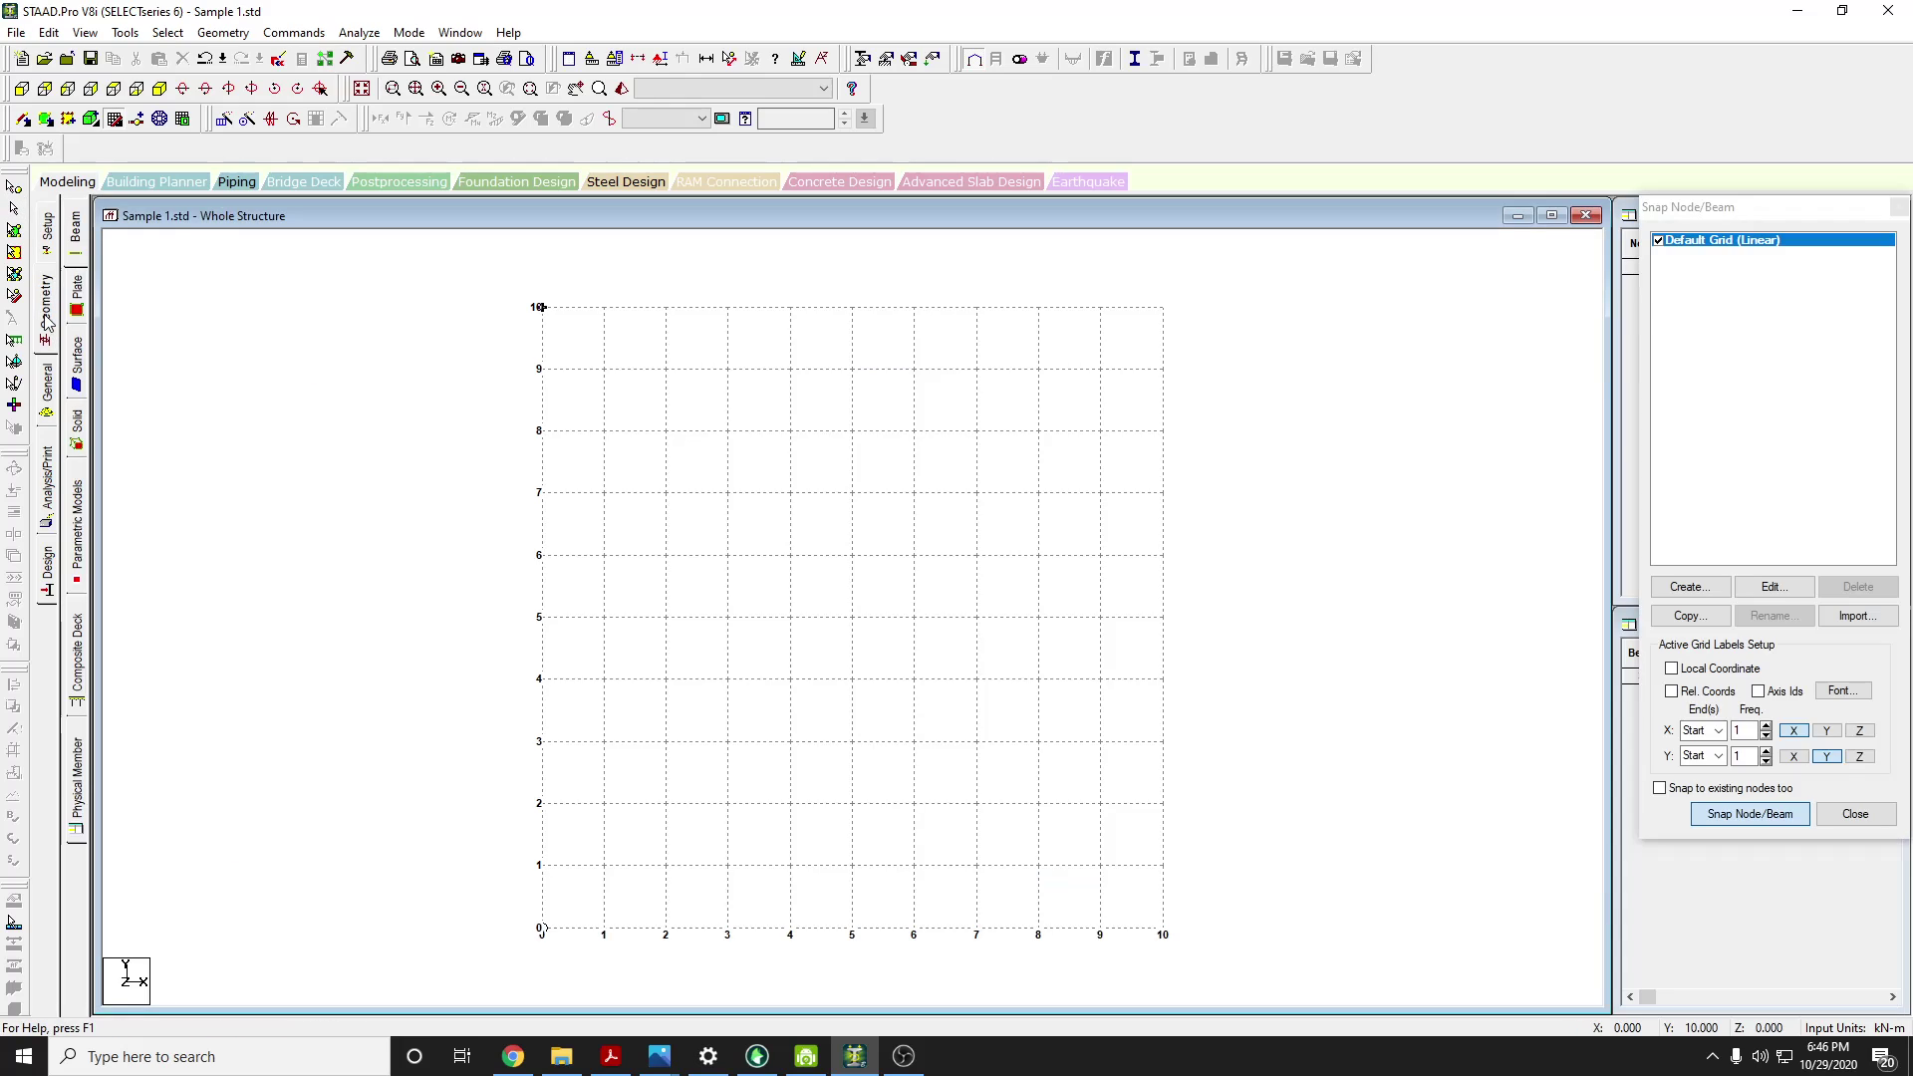
pyautogui.click(1893, 213)
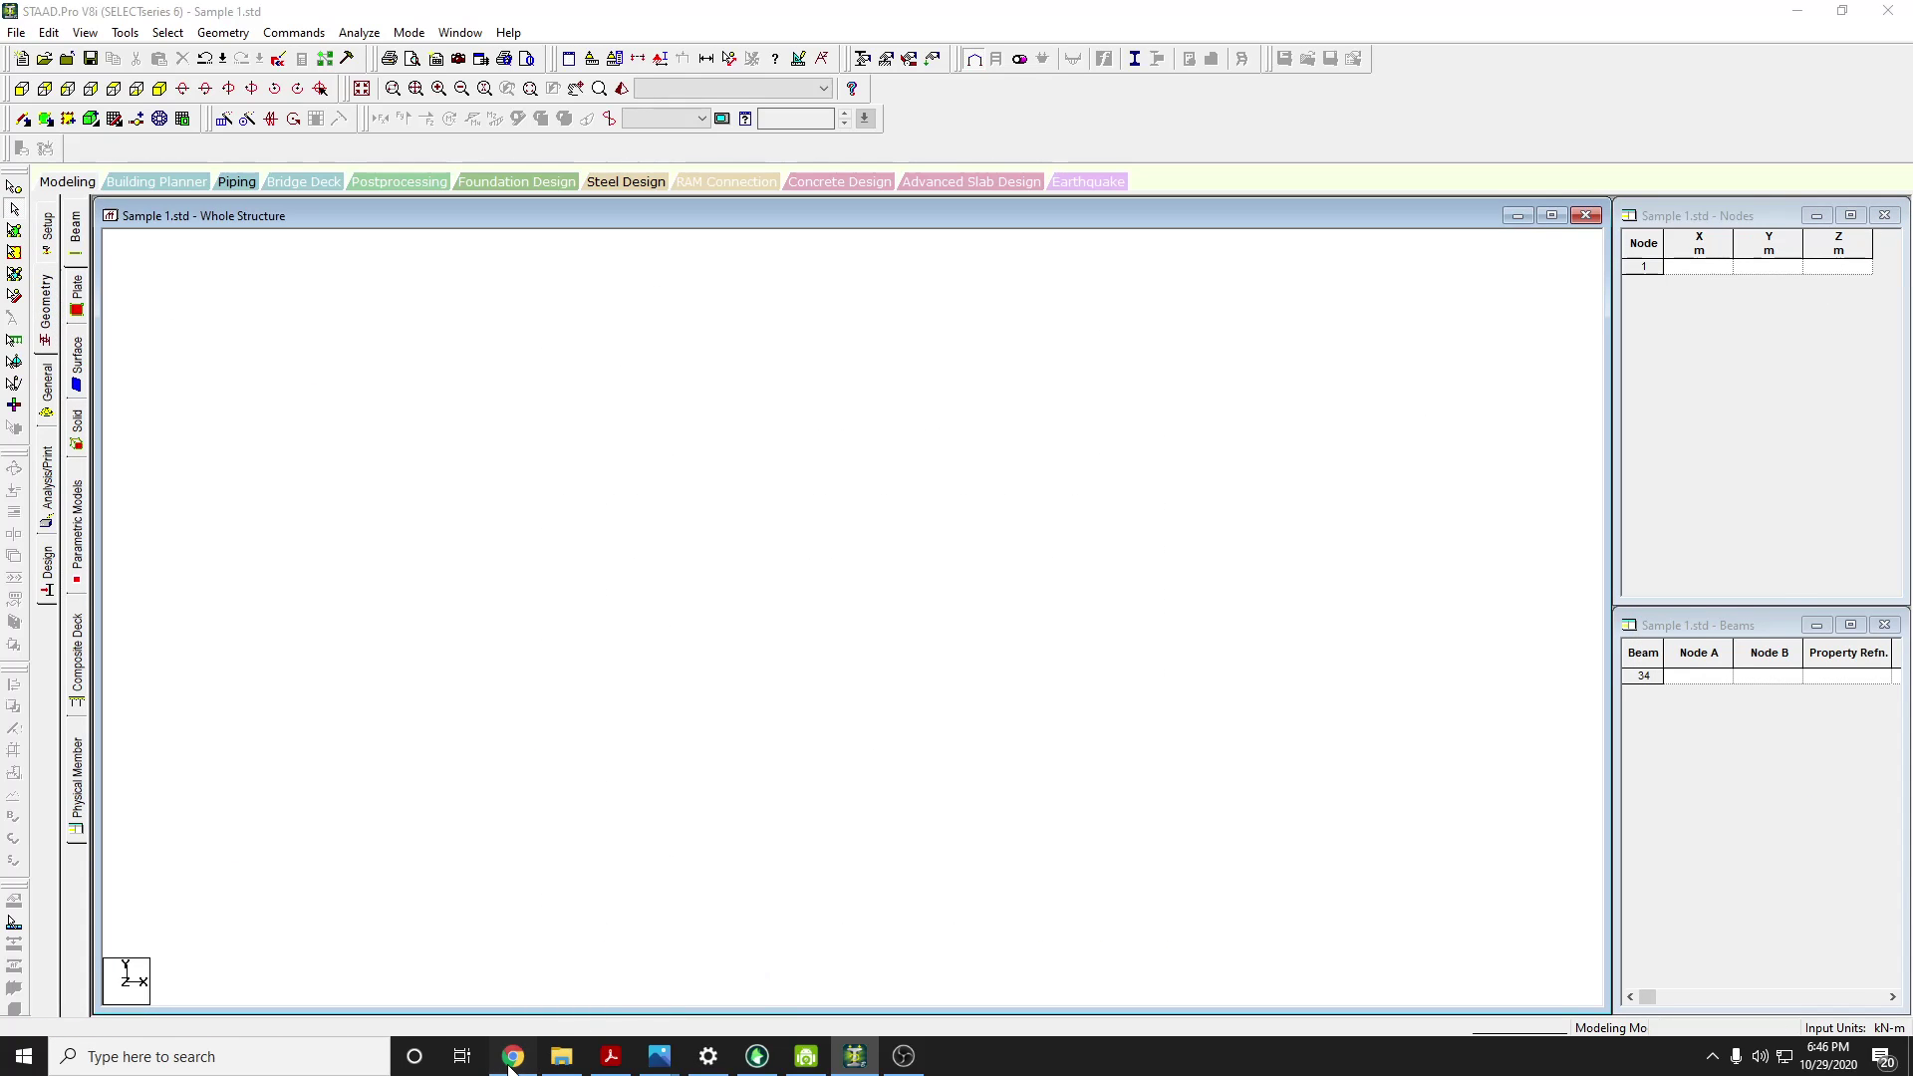
pyautogui.click(511, 1059)
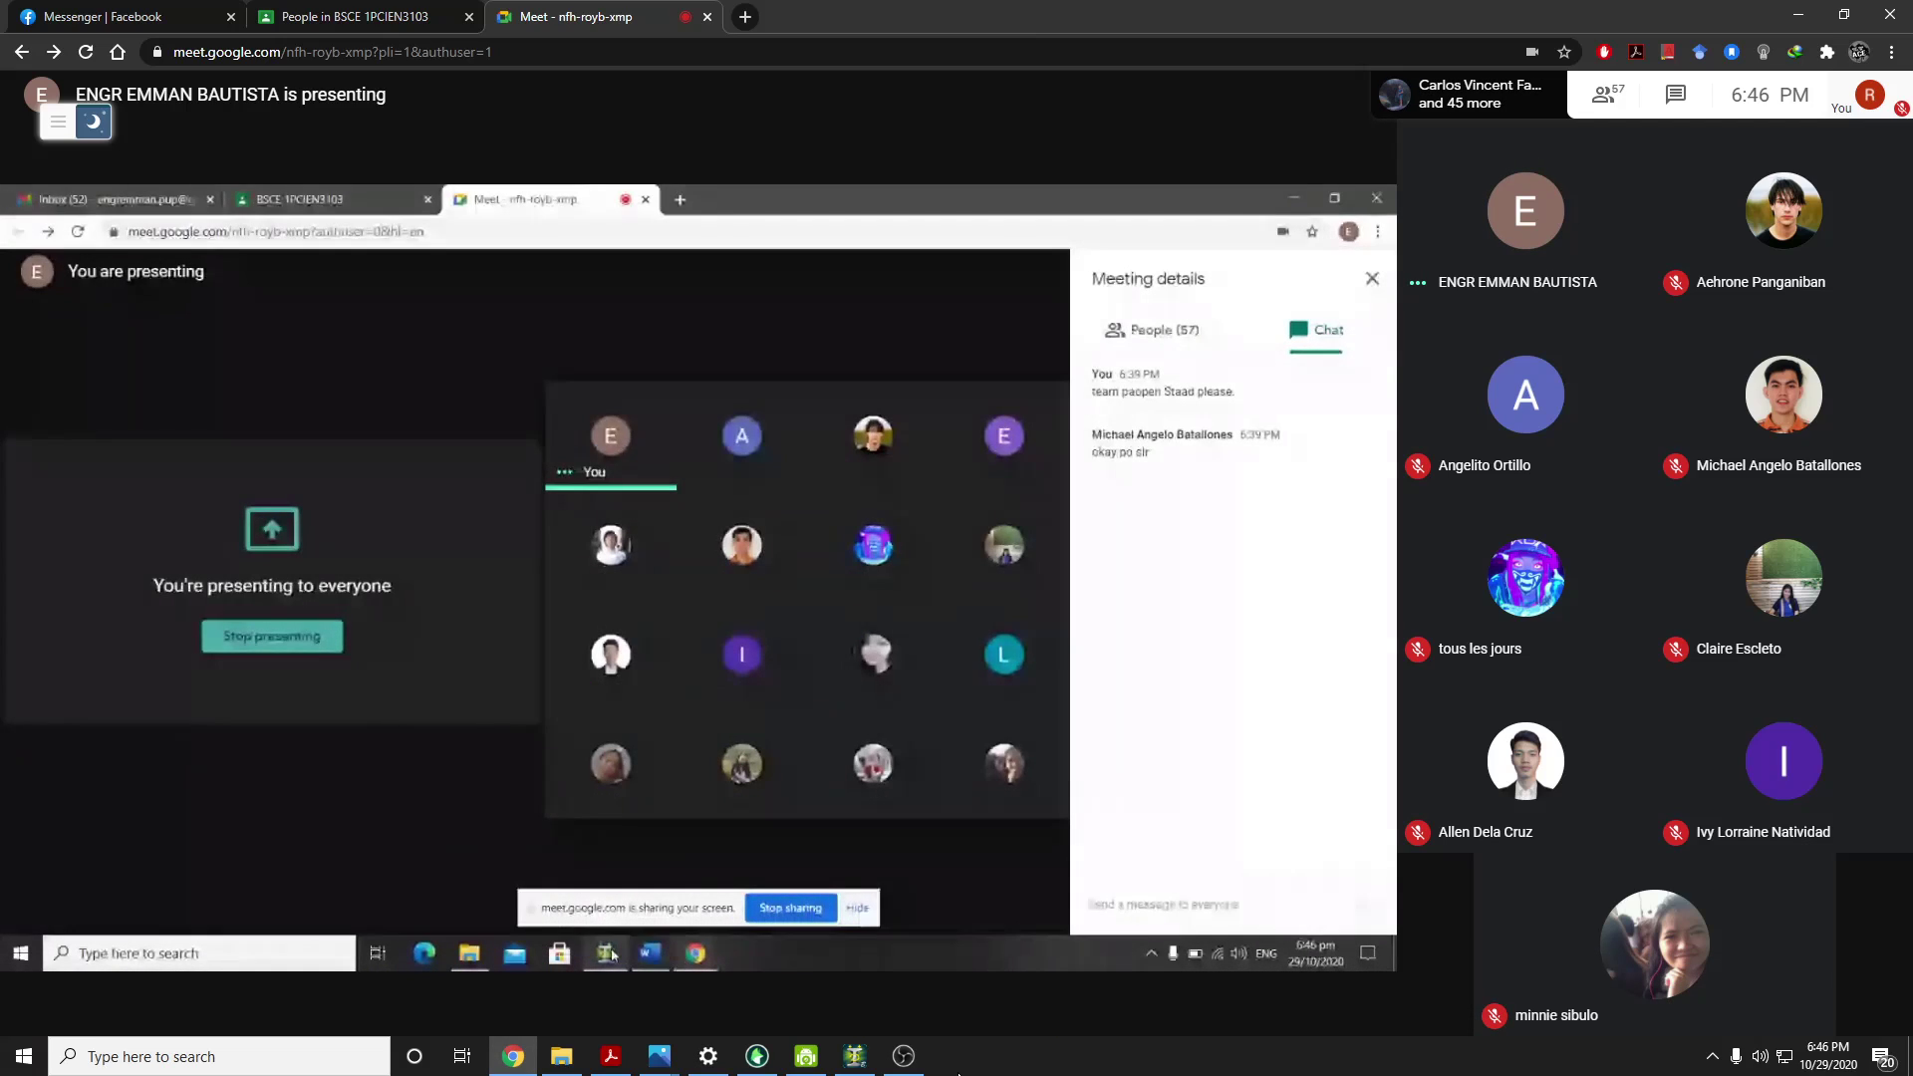
pyautogui.click(904, 1059)
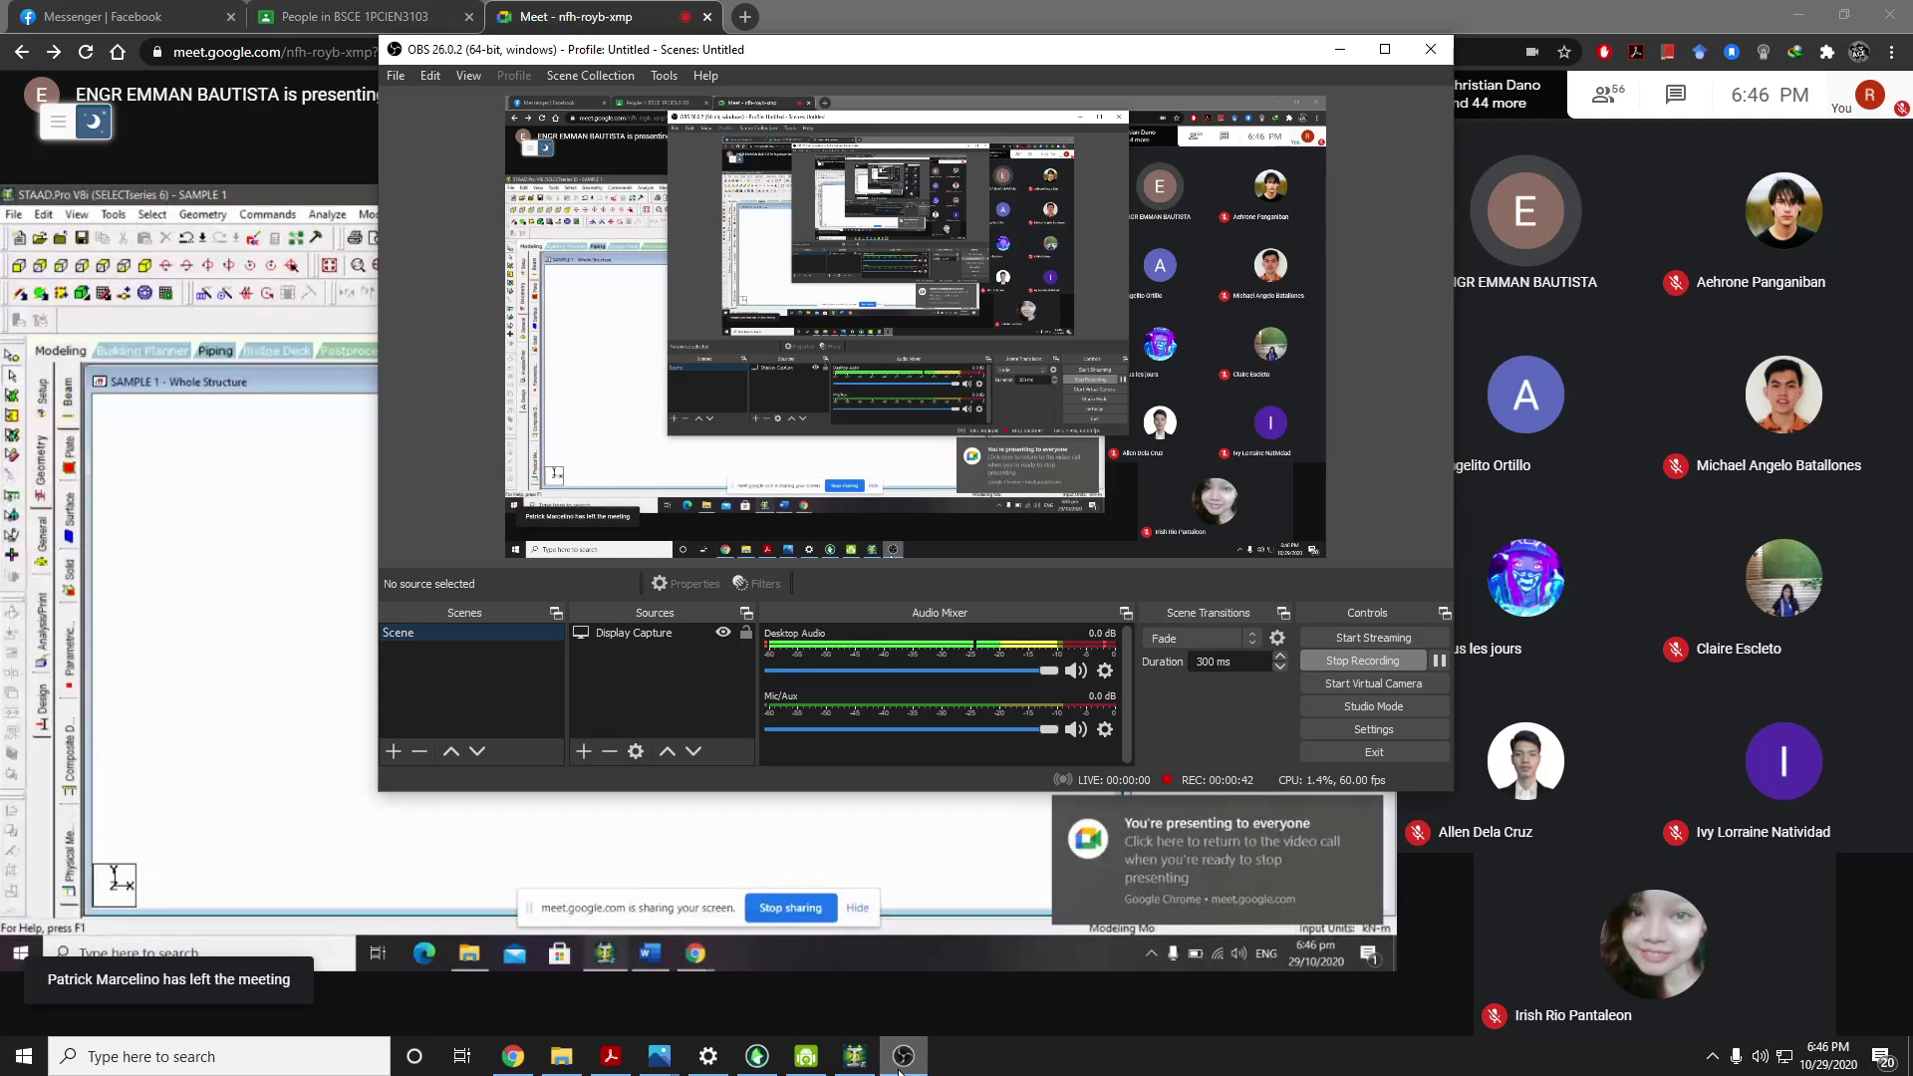
pyautogui.click(902, 1058)
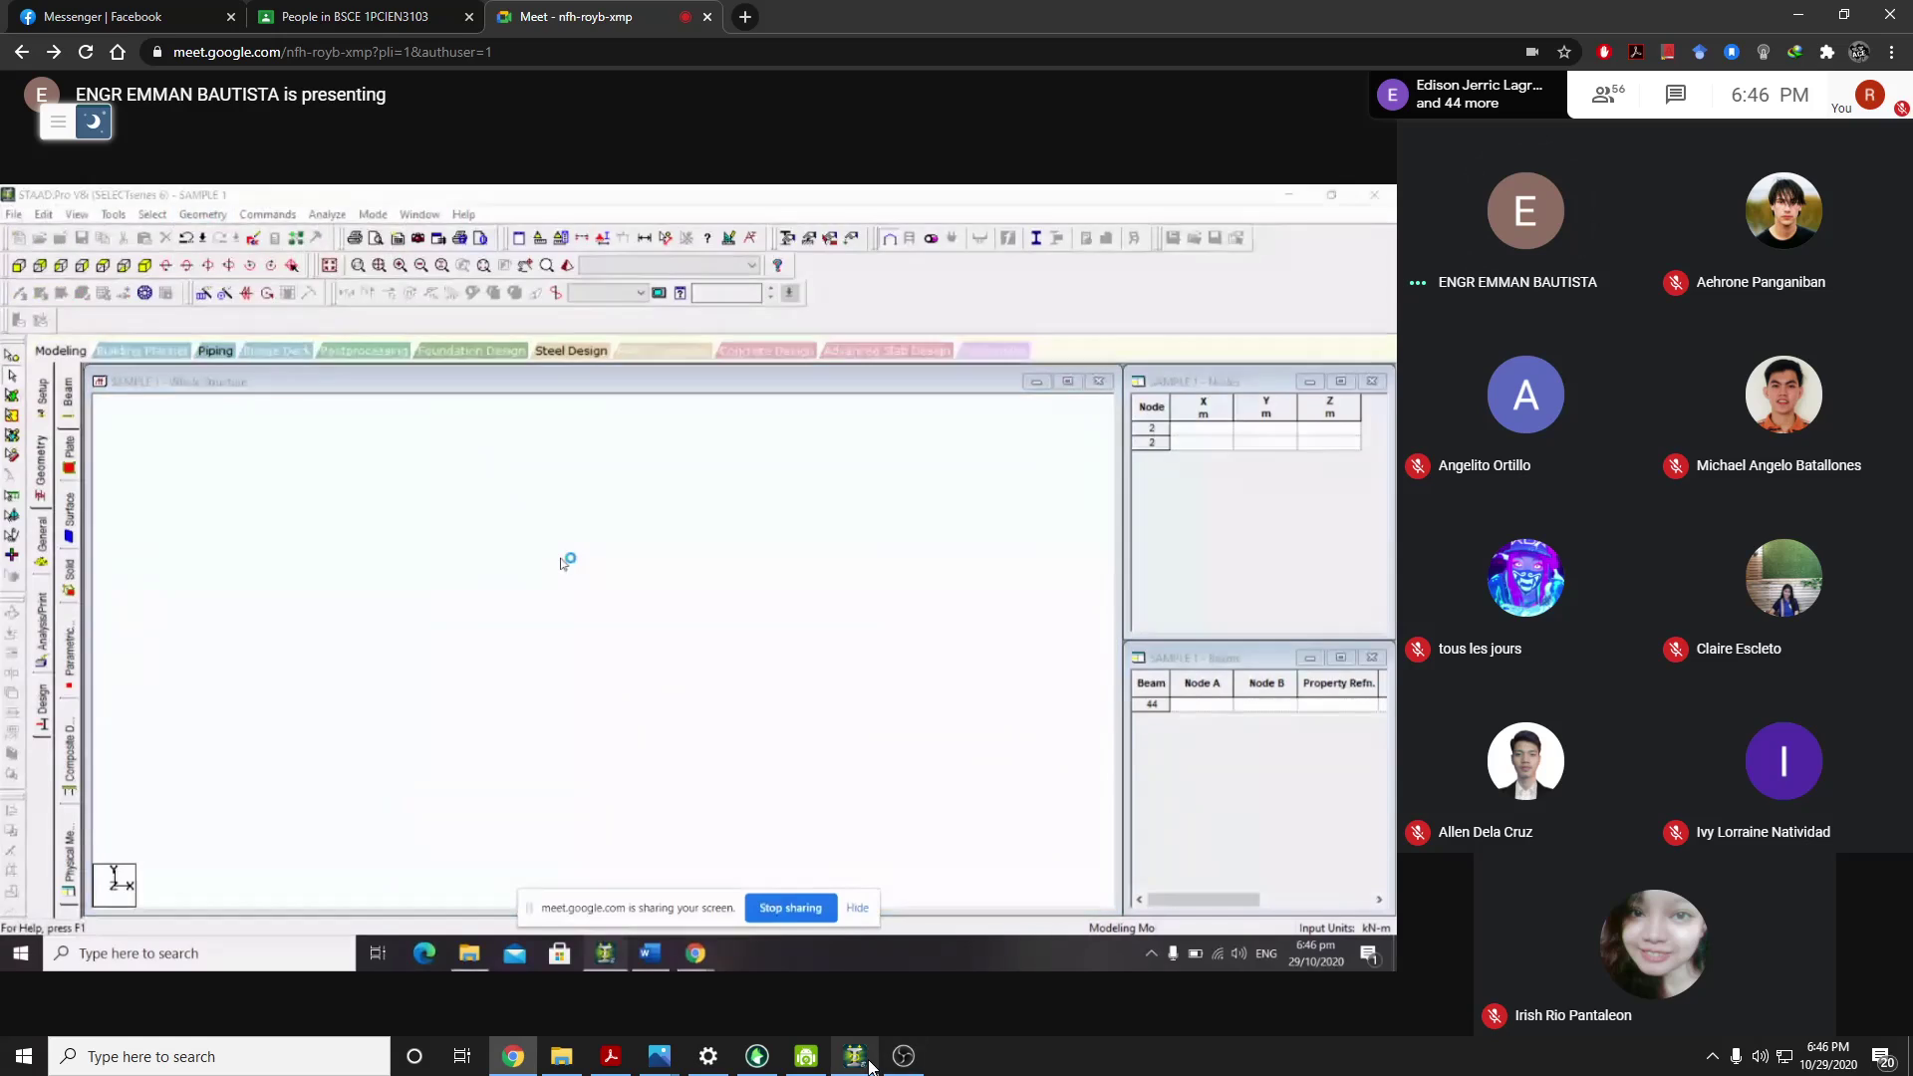
# Return to STAAD.Pro, run the Structure Wizard, and place its window over the shared meeting presentation
pyautogui.hotkey('alt', 'Tab')
pyautogui.click(224, 32)
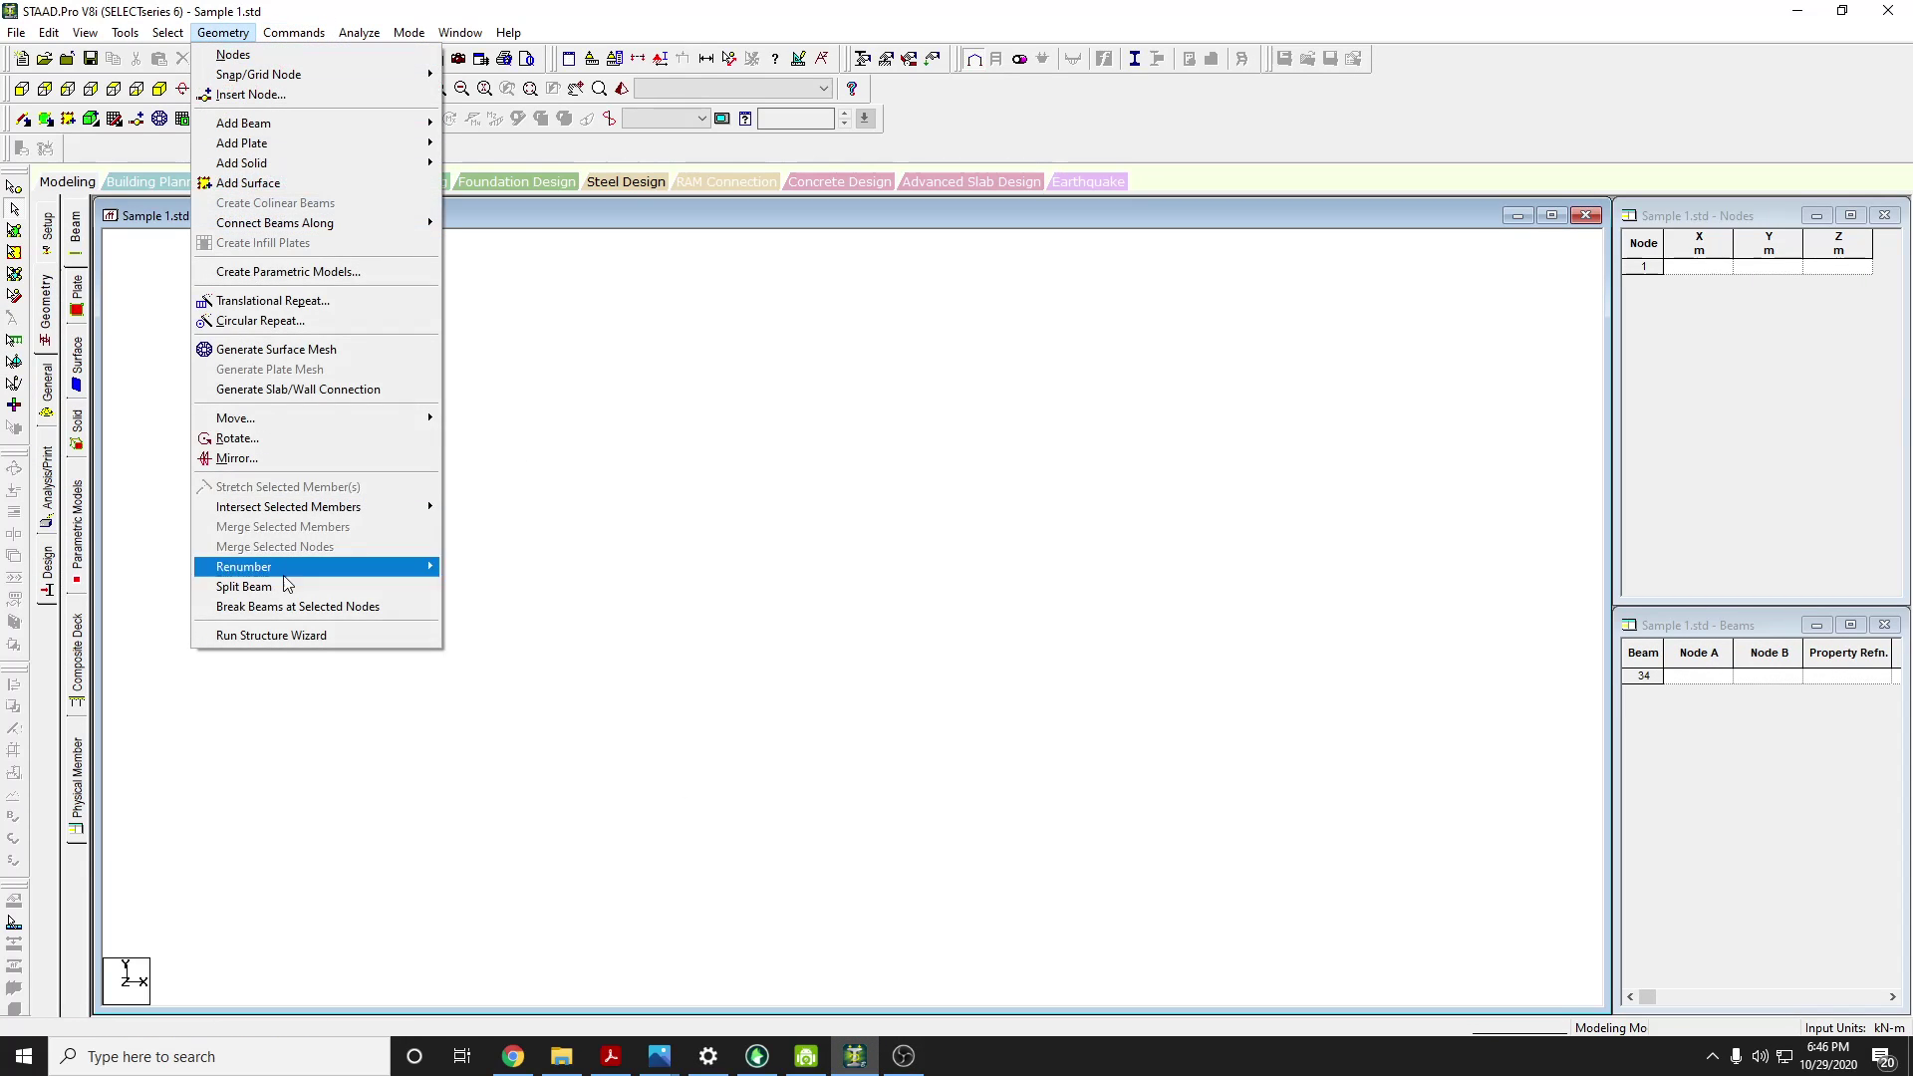
pyautogui.click(290, 639)
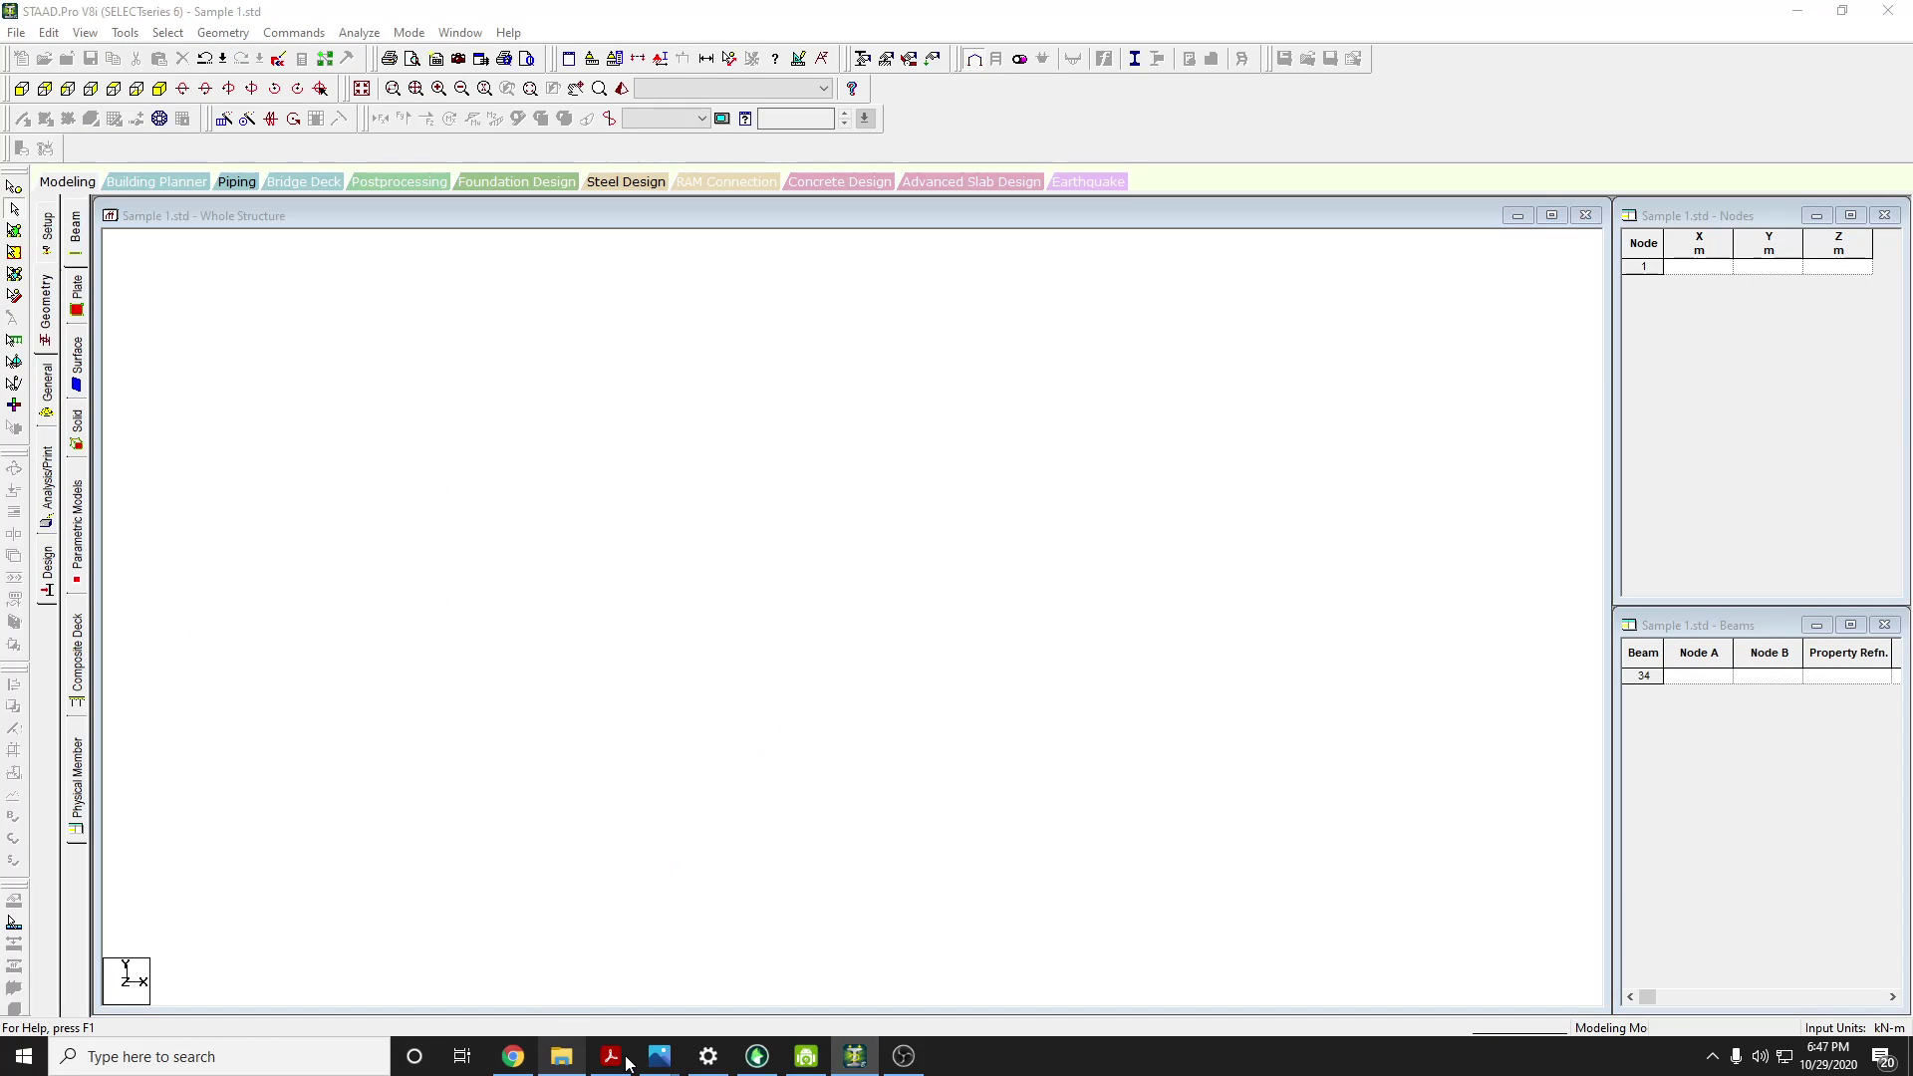
pyautogui.click(862, 1070)
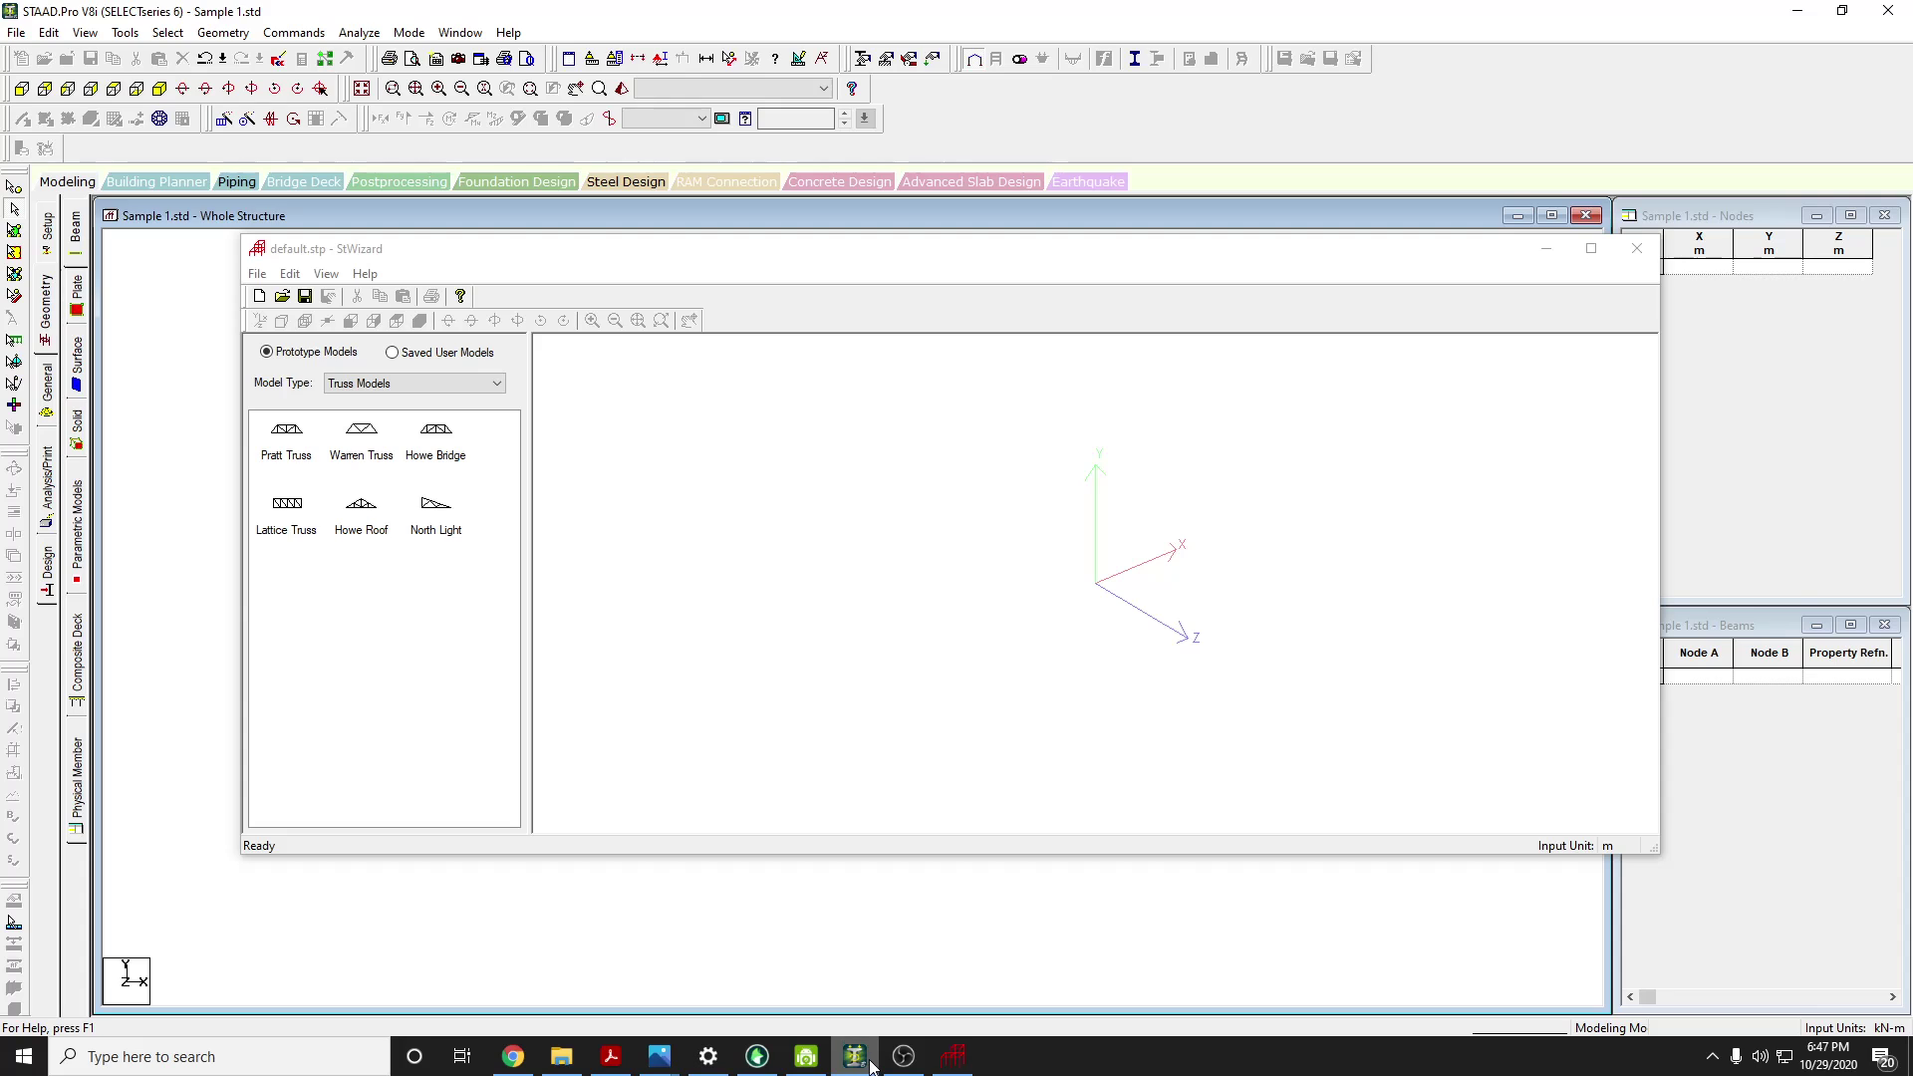
pyautogui.click(869, 1066)
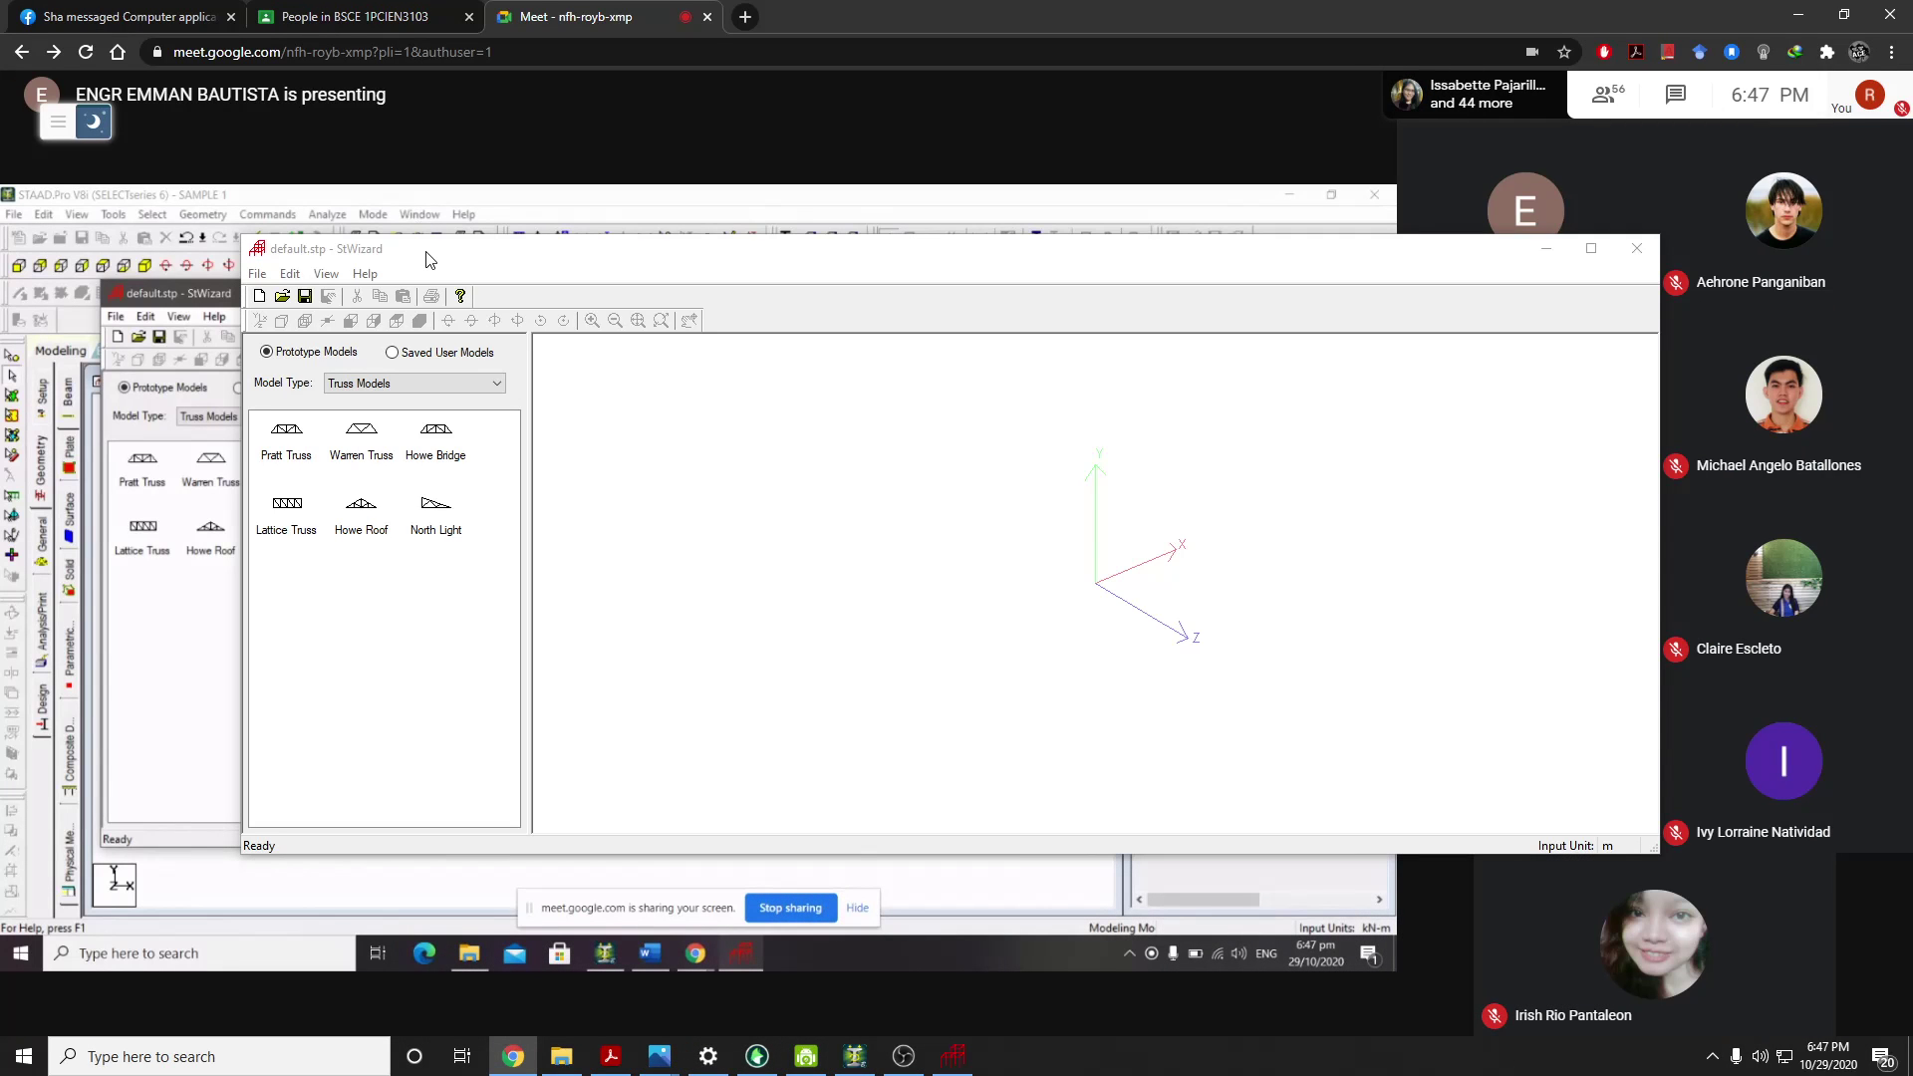
pyautogui.moveTo(430, 259); pyautogui.dragTo(511, 205)
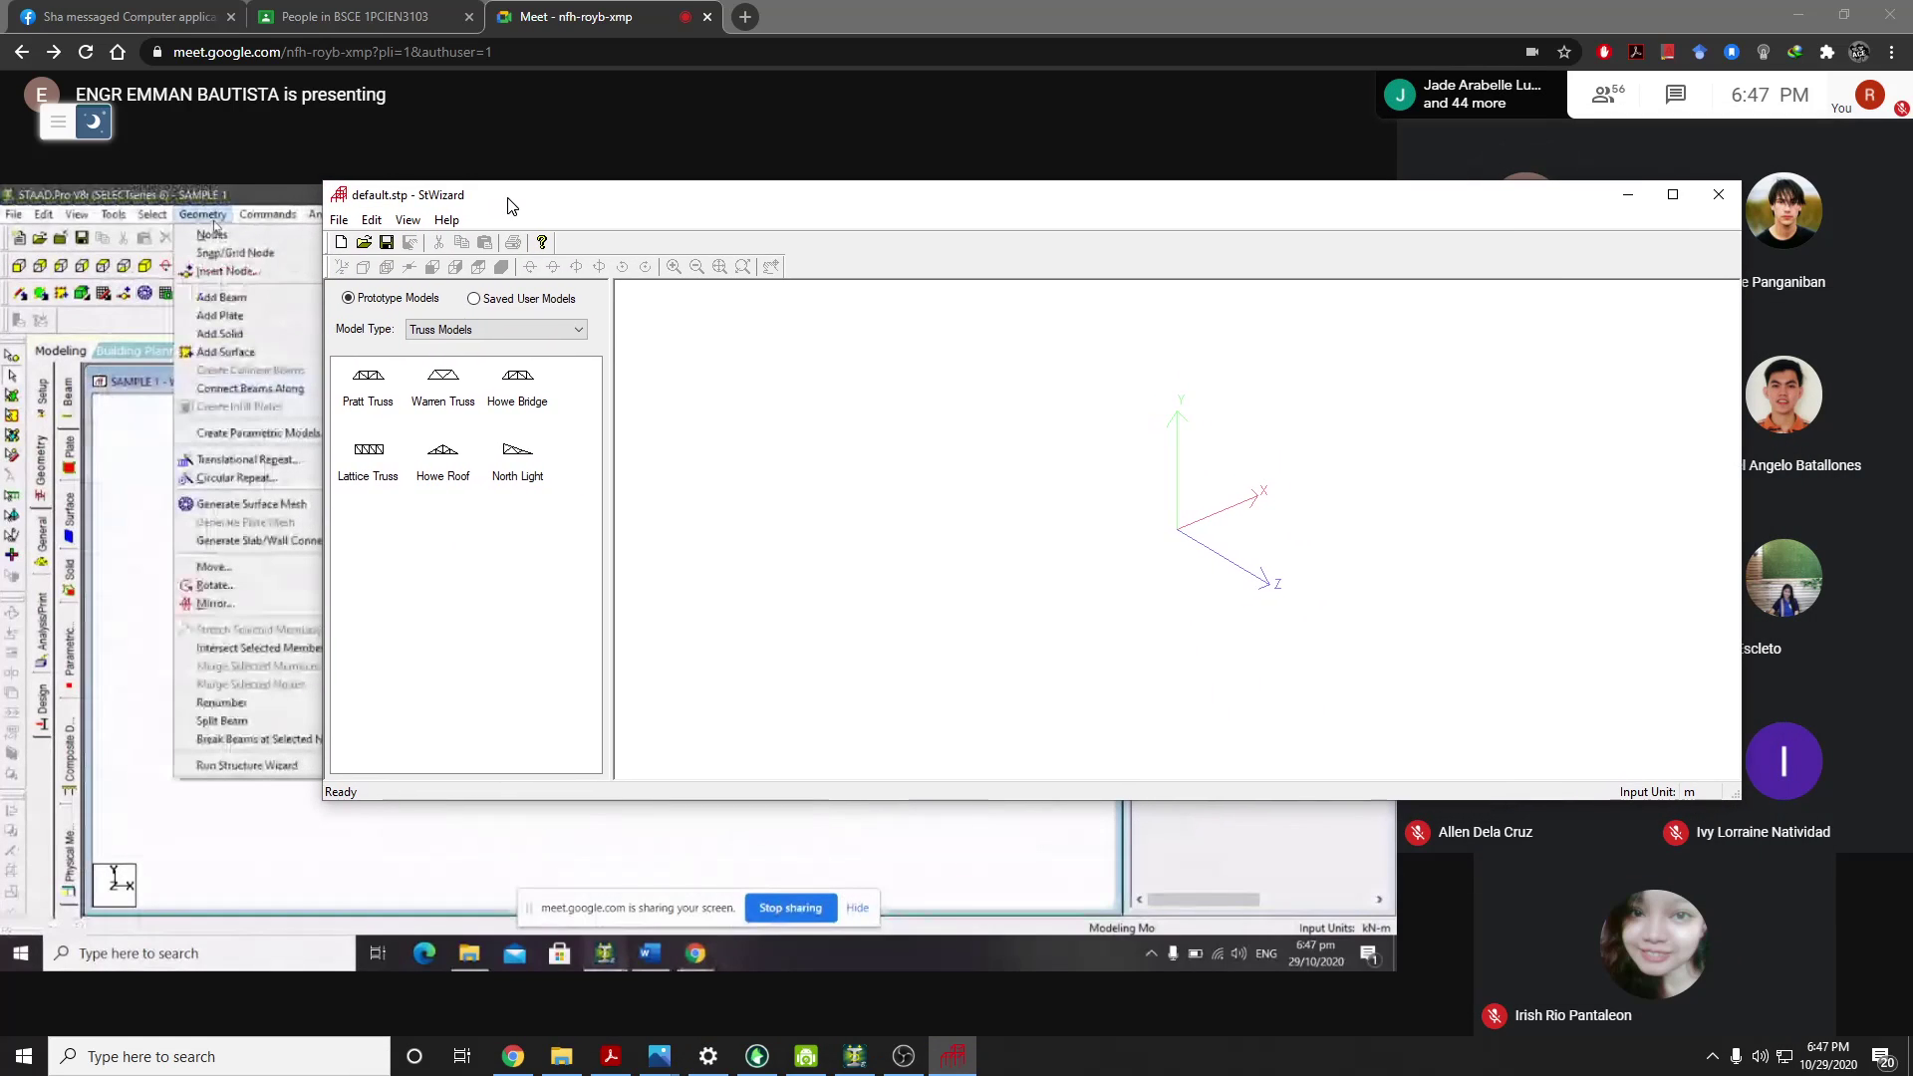
# Bring the Structure Wizard back to the front and move it beside the presenter's wizard window
pyautogui.click(1008, 8)
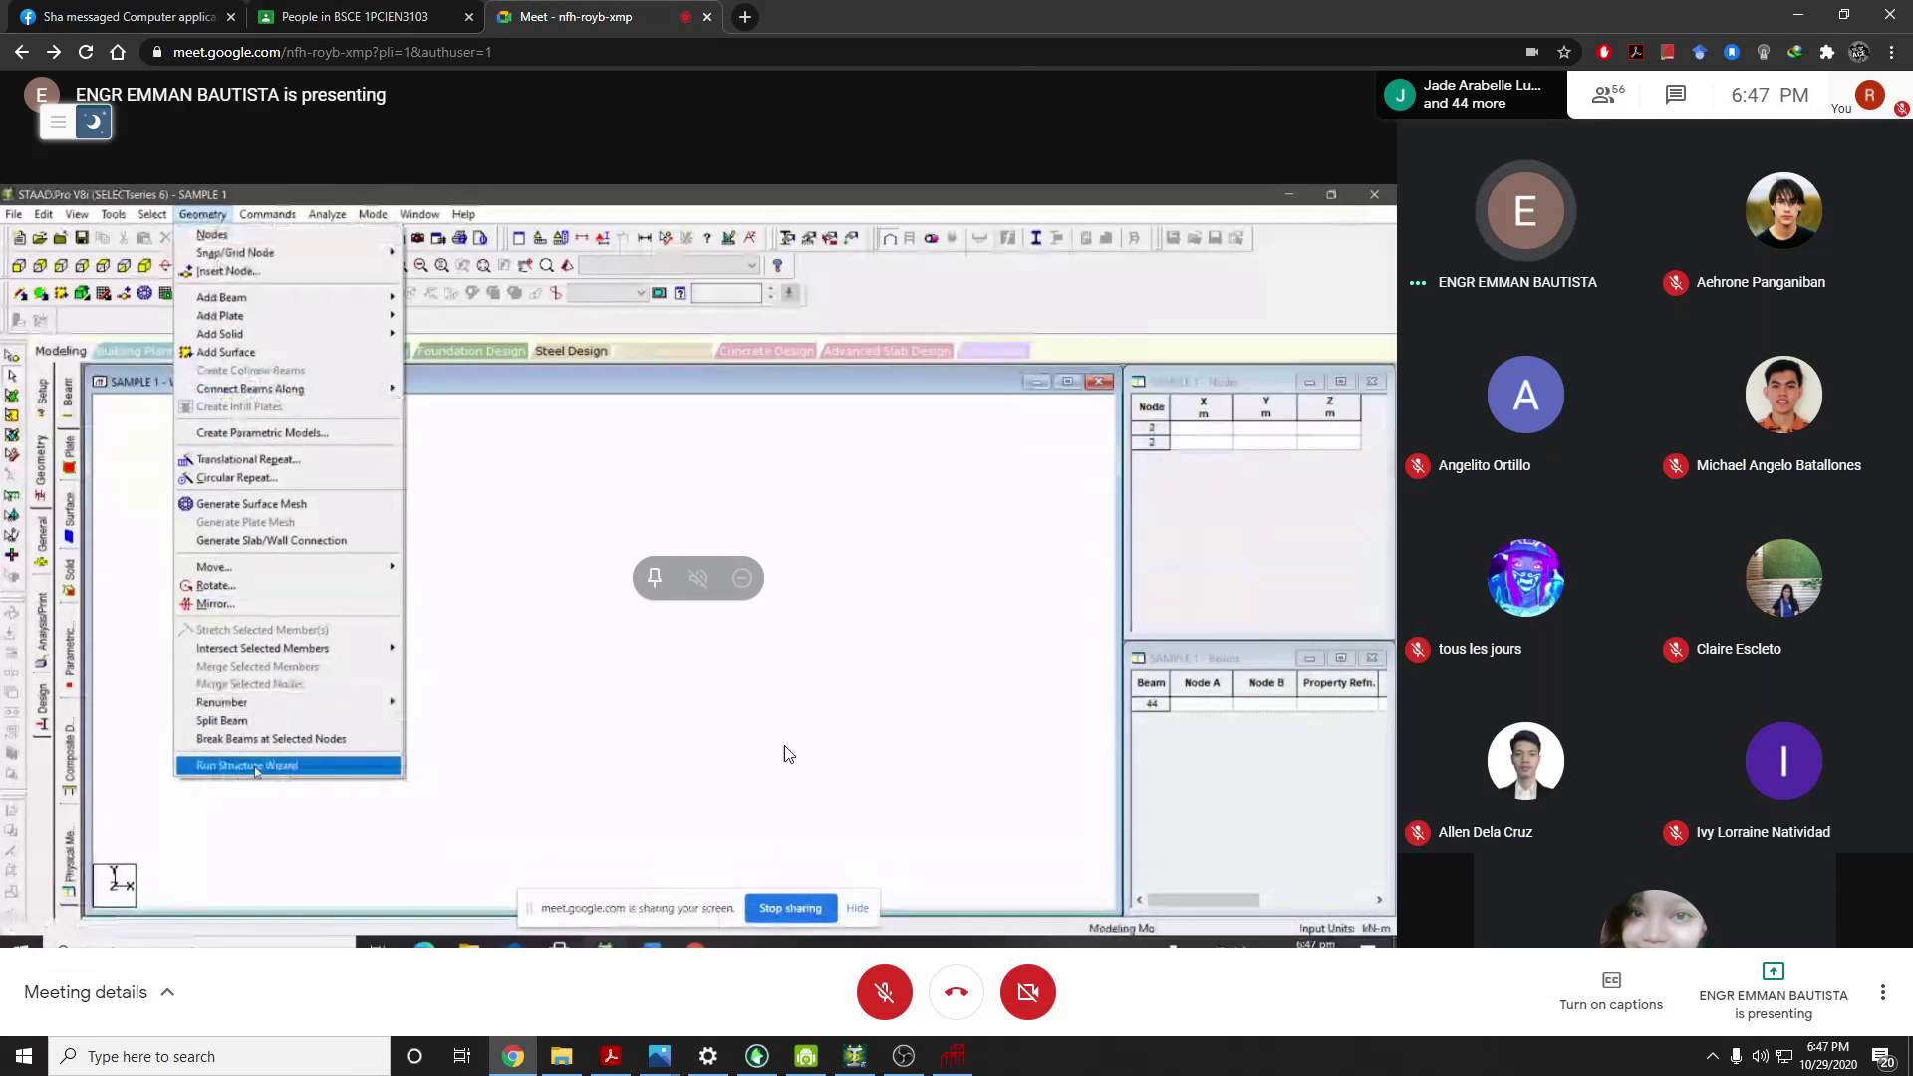
pyautogui.click(953, 1056)
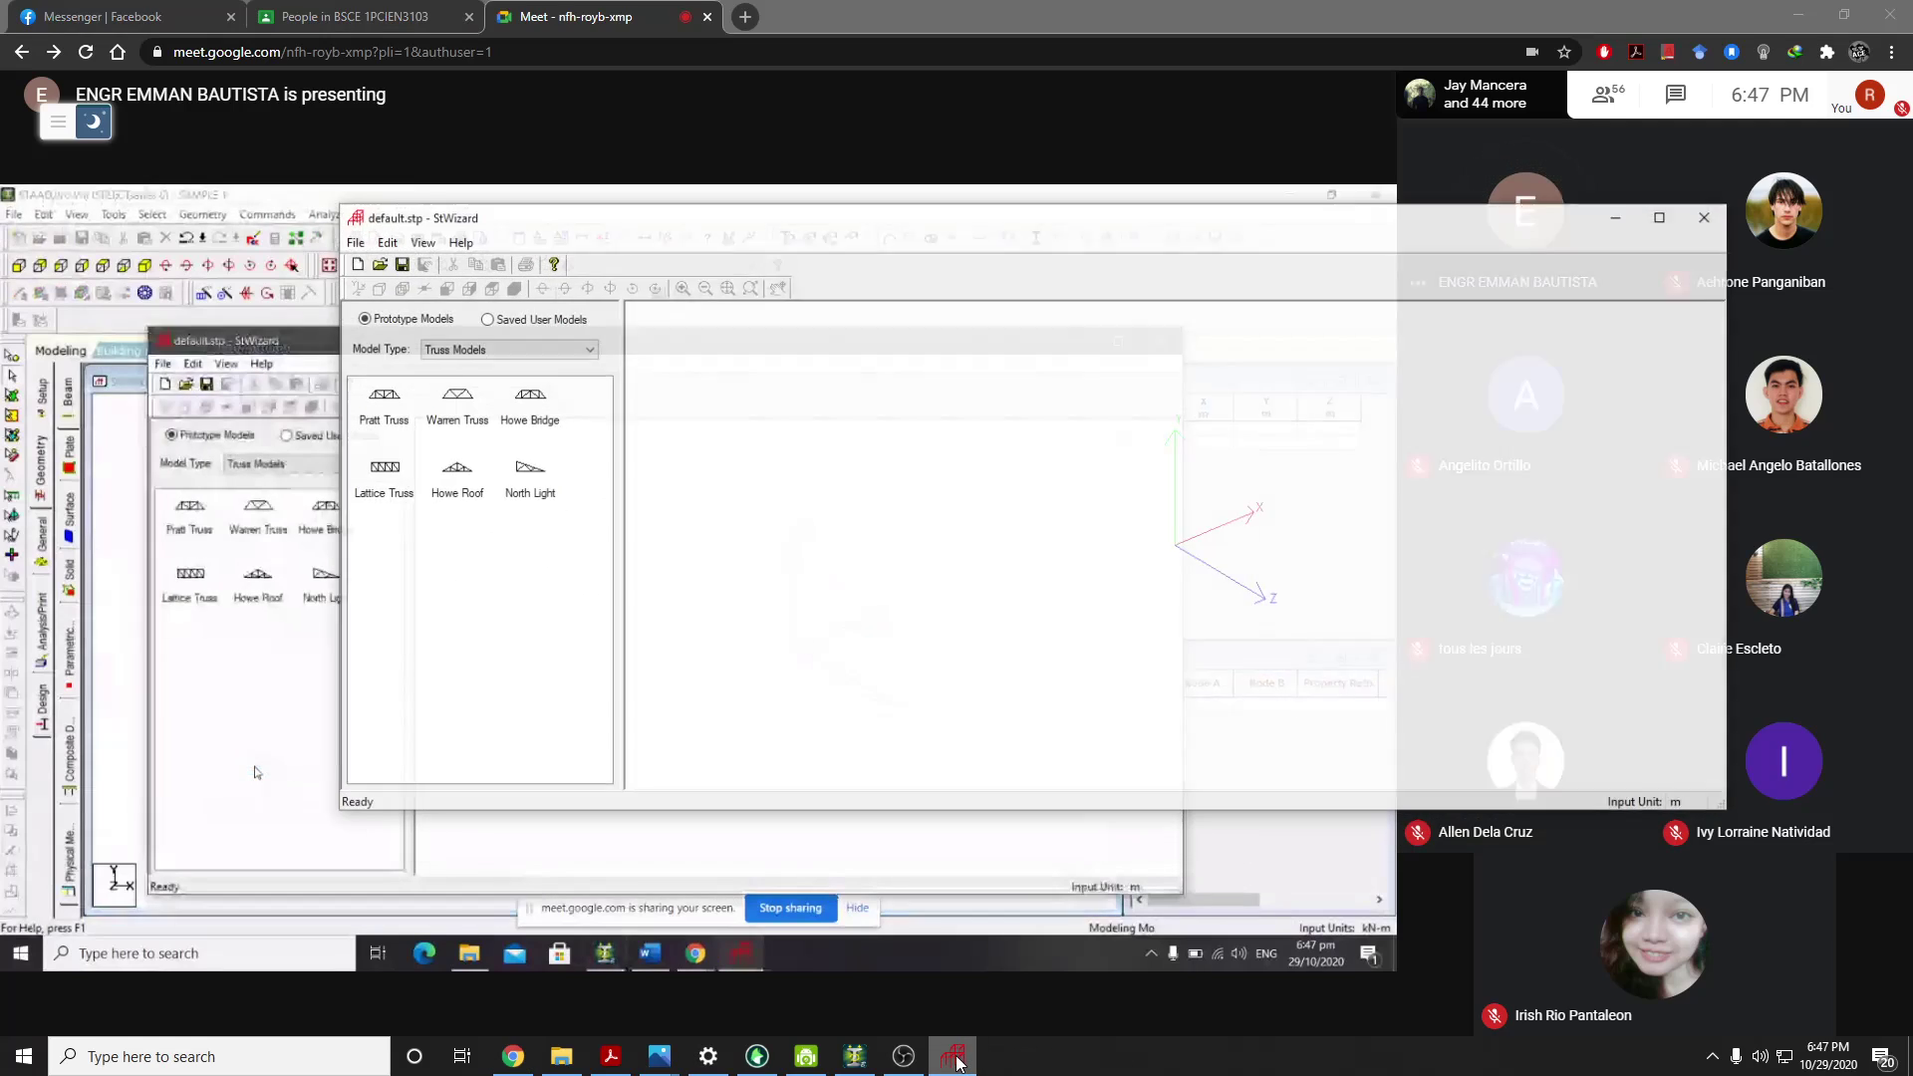
pyautogui.moveTo(747, 213); pyautogui.dragTo(533, 767)
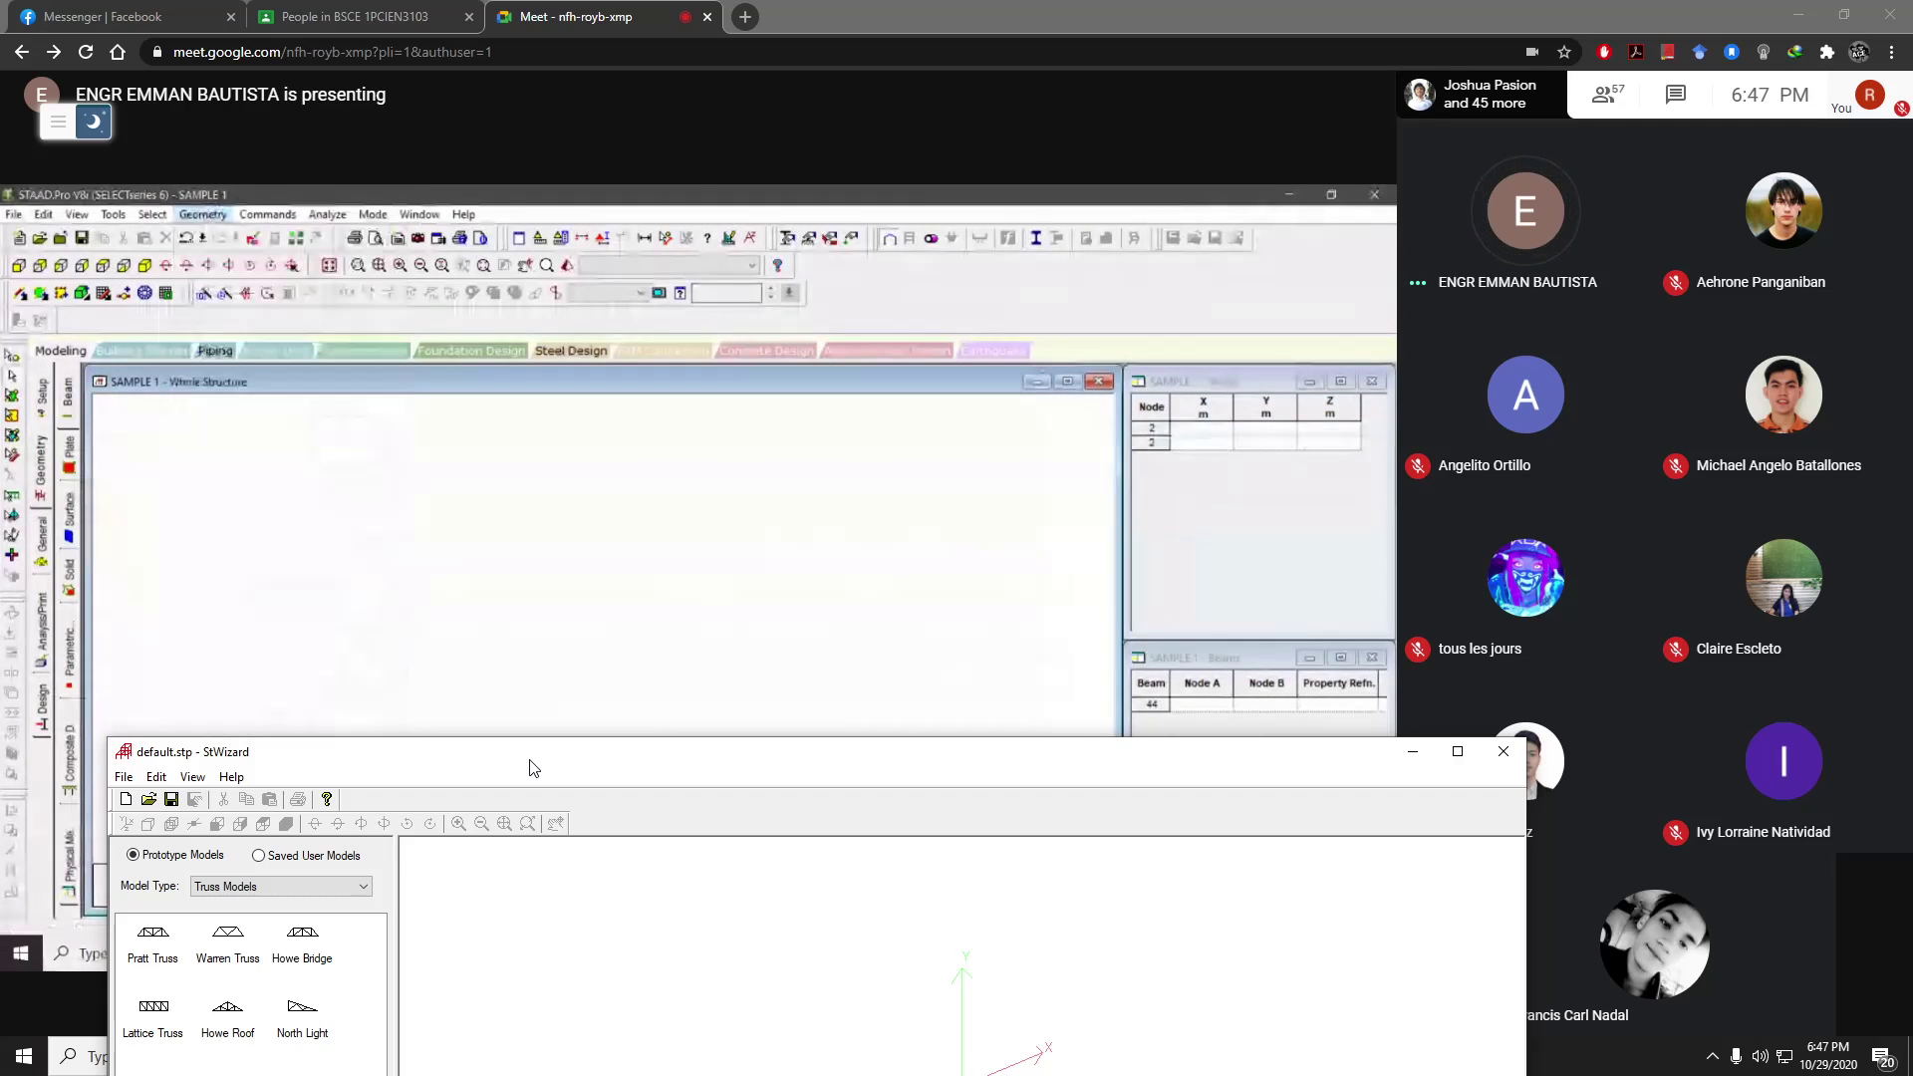
pyautogui.moveTo(534, 768); pyautogui.dragTo(578, 1062)
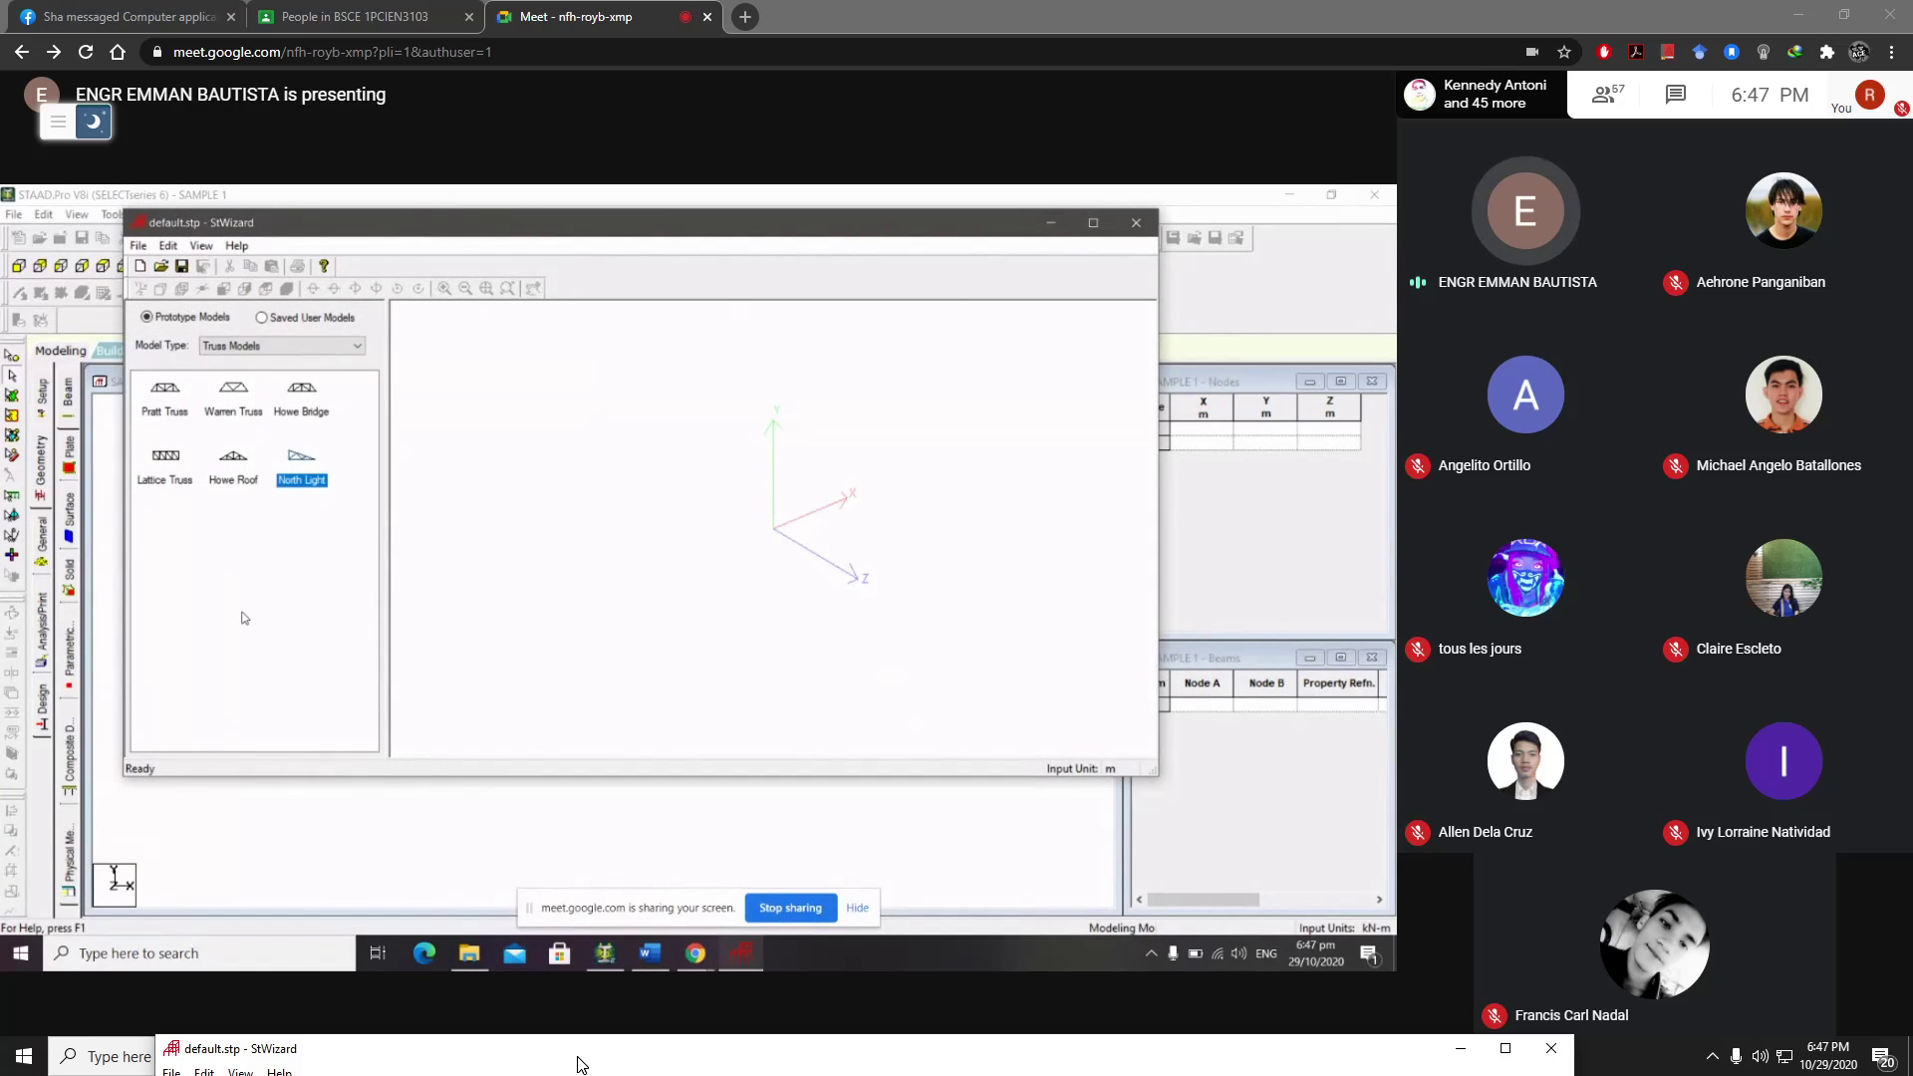
pyautogui.moveTo(578, 1062); pyautogui.dragTo(1306, 367)
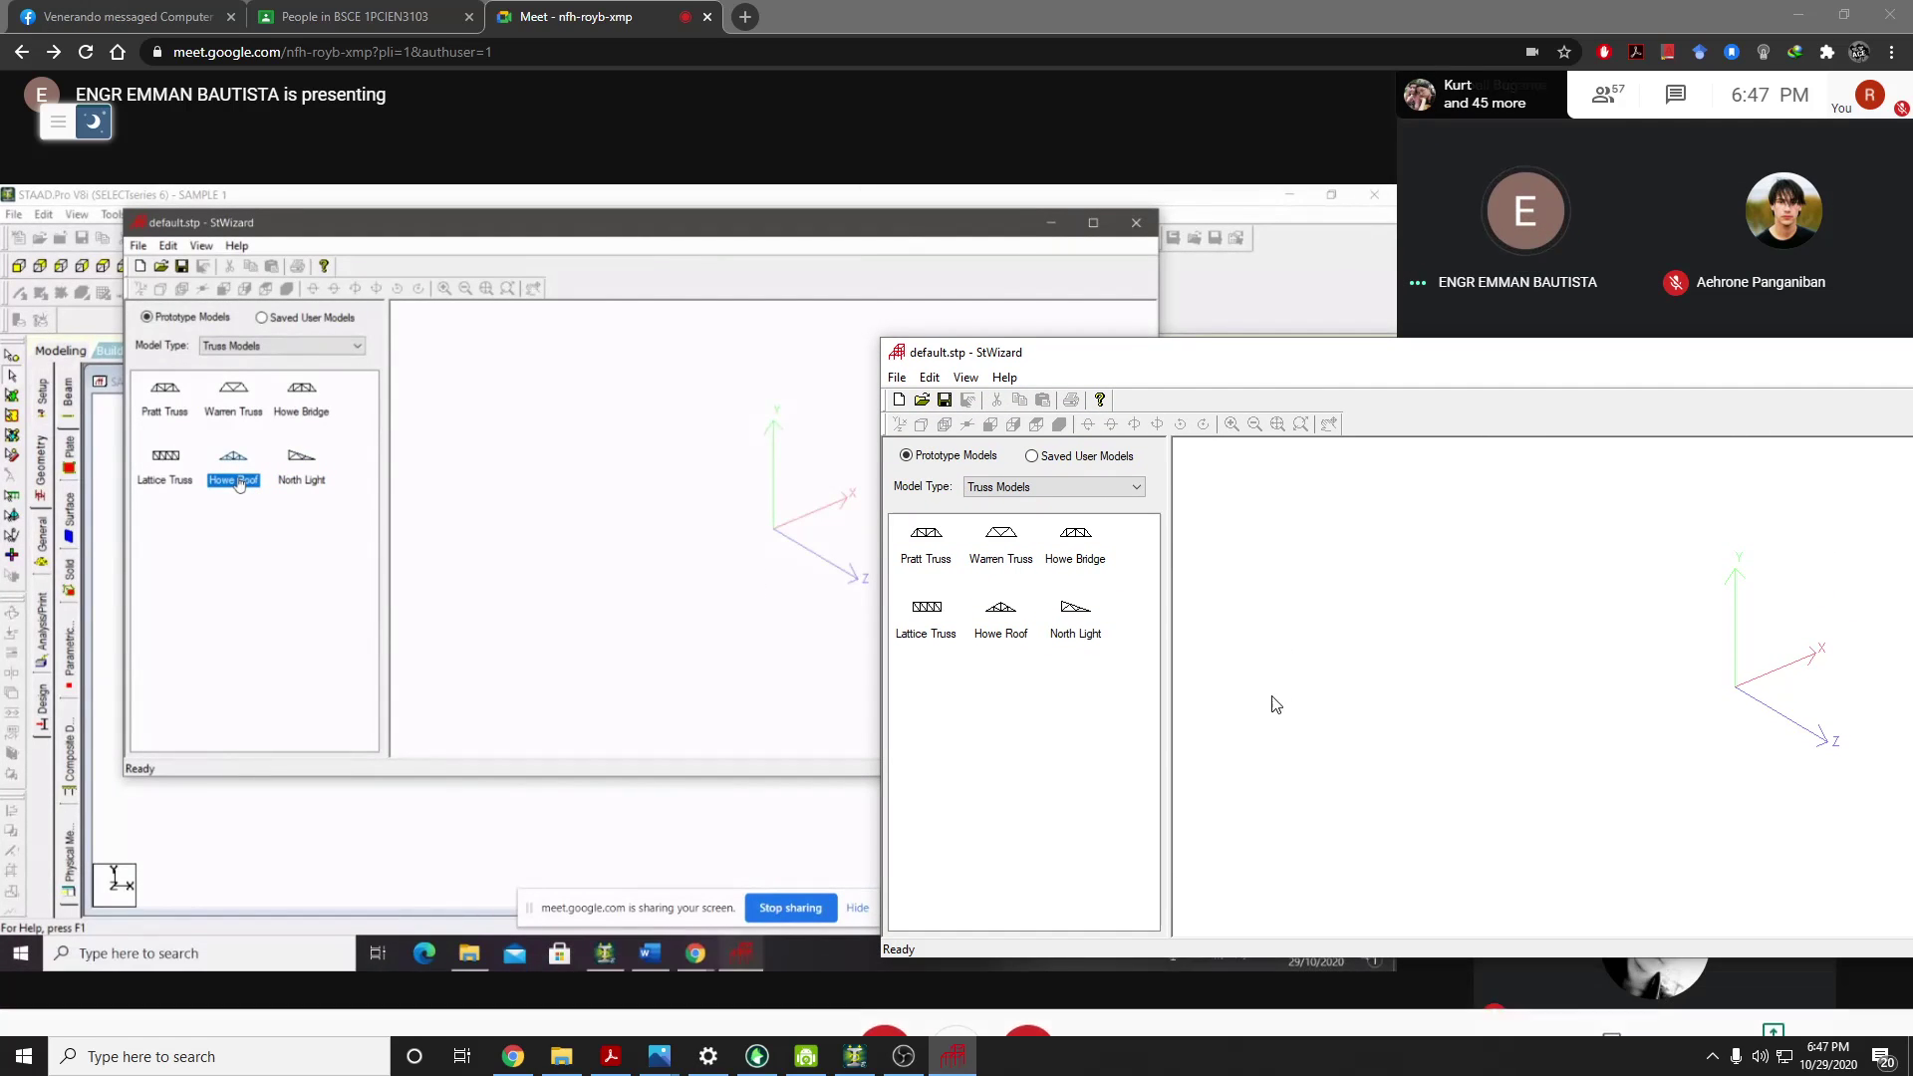
pyautogui.click(1002, 635)
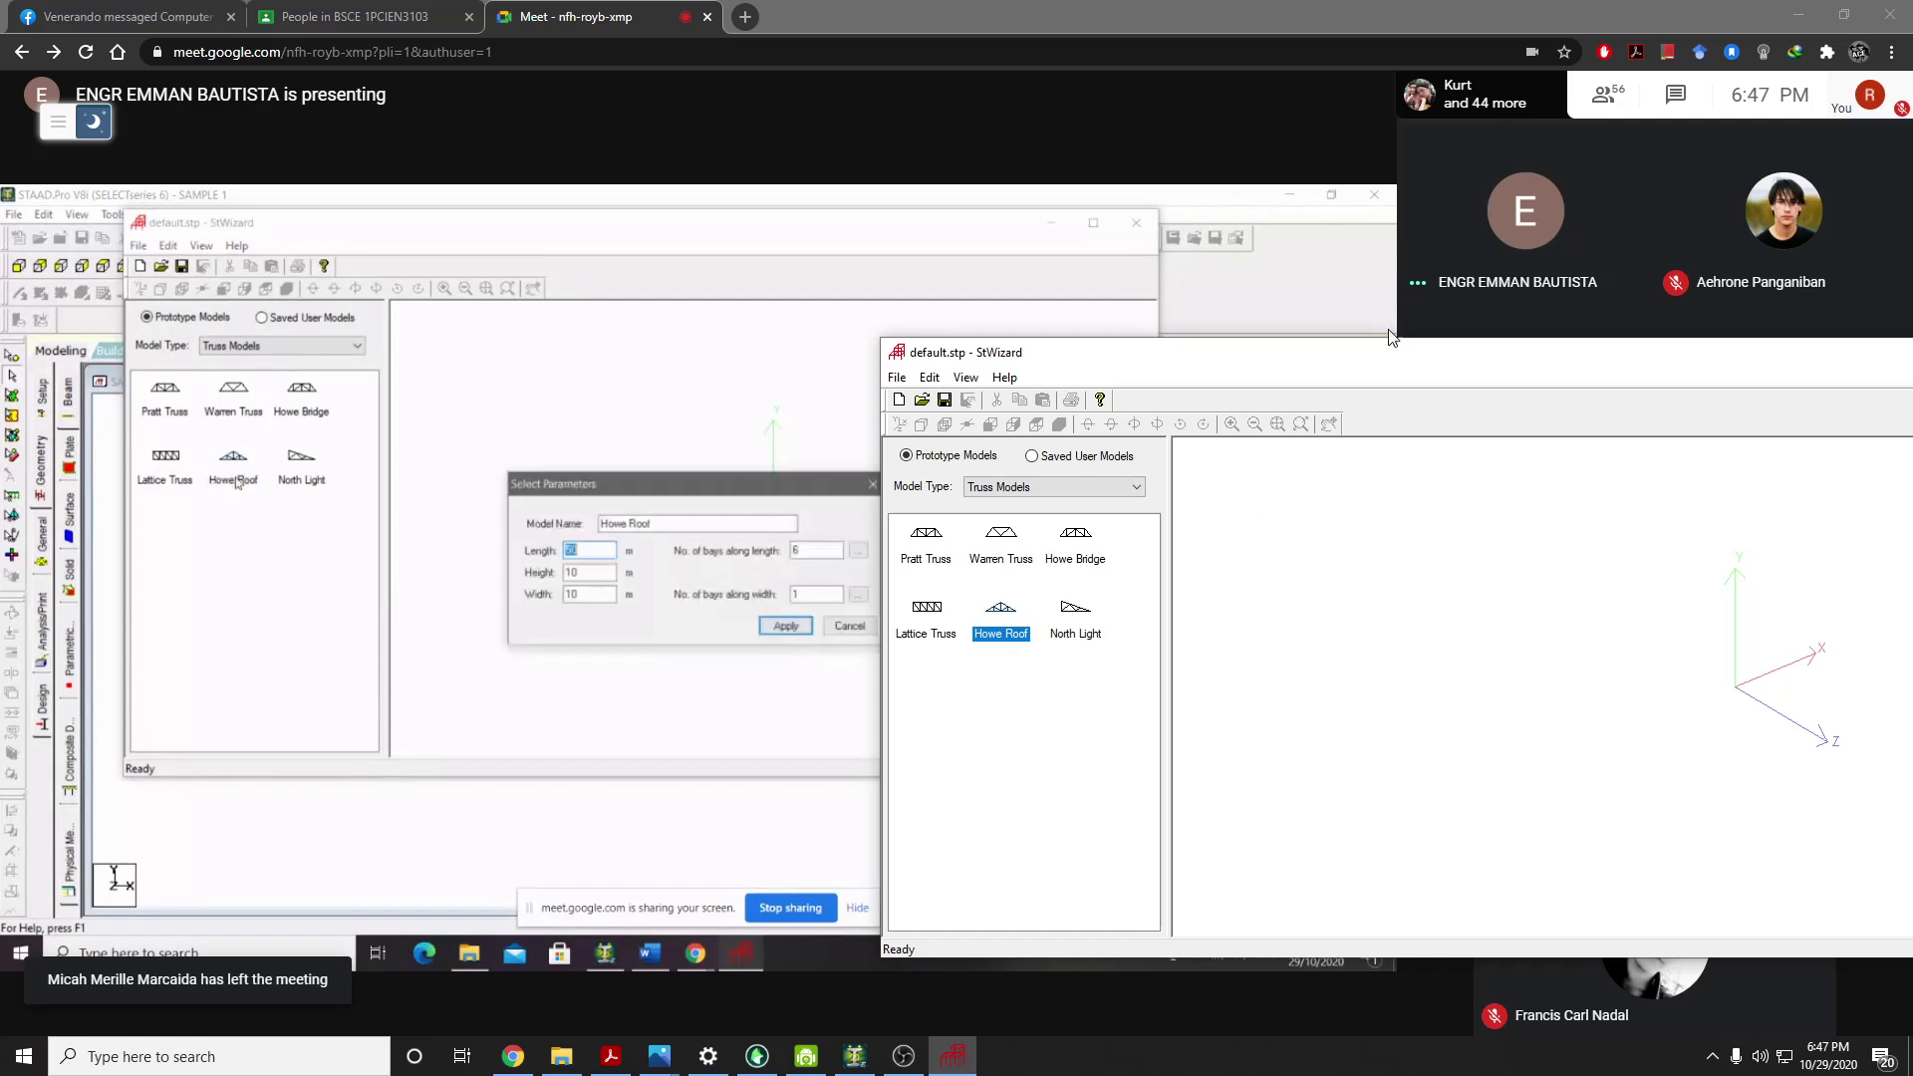
pyautogui.moveTo(1390, 351); pyautogui.dragTo(1278, 233)
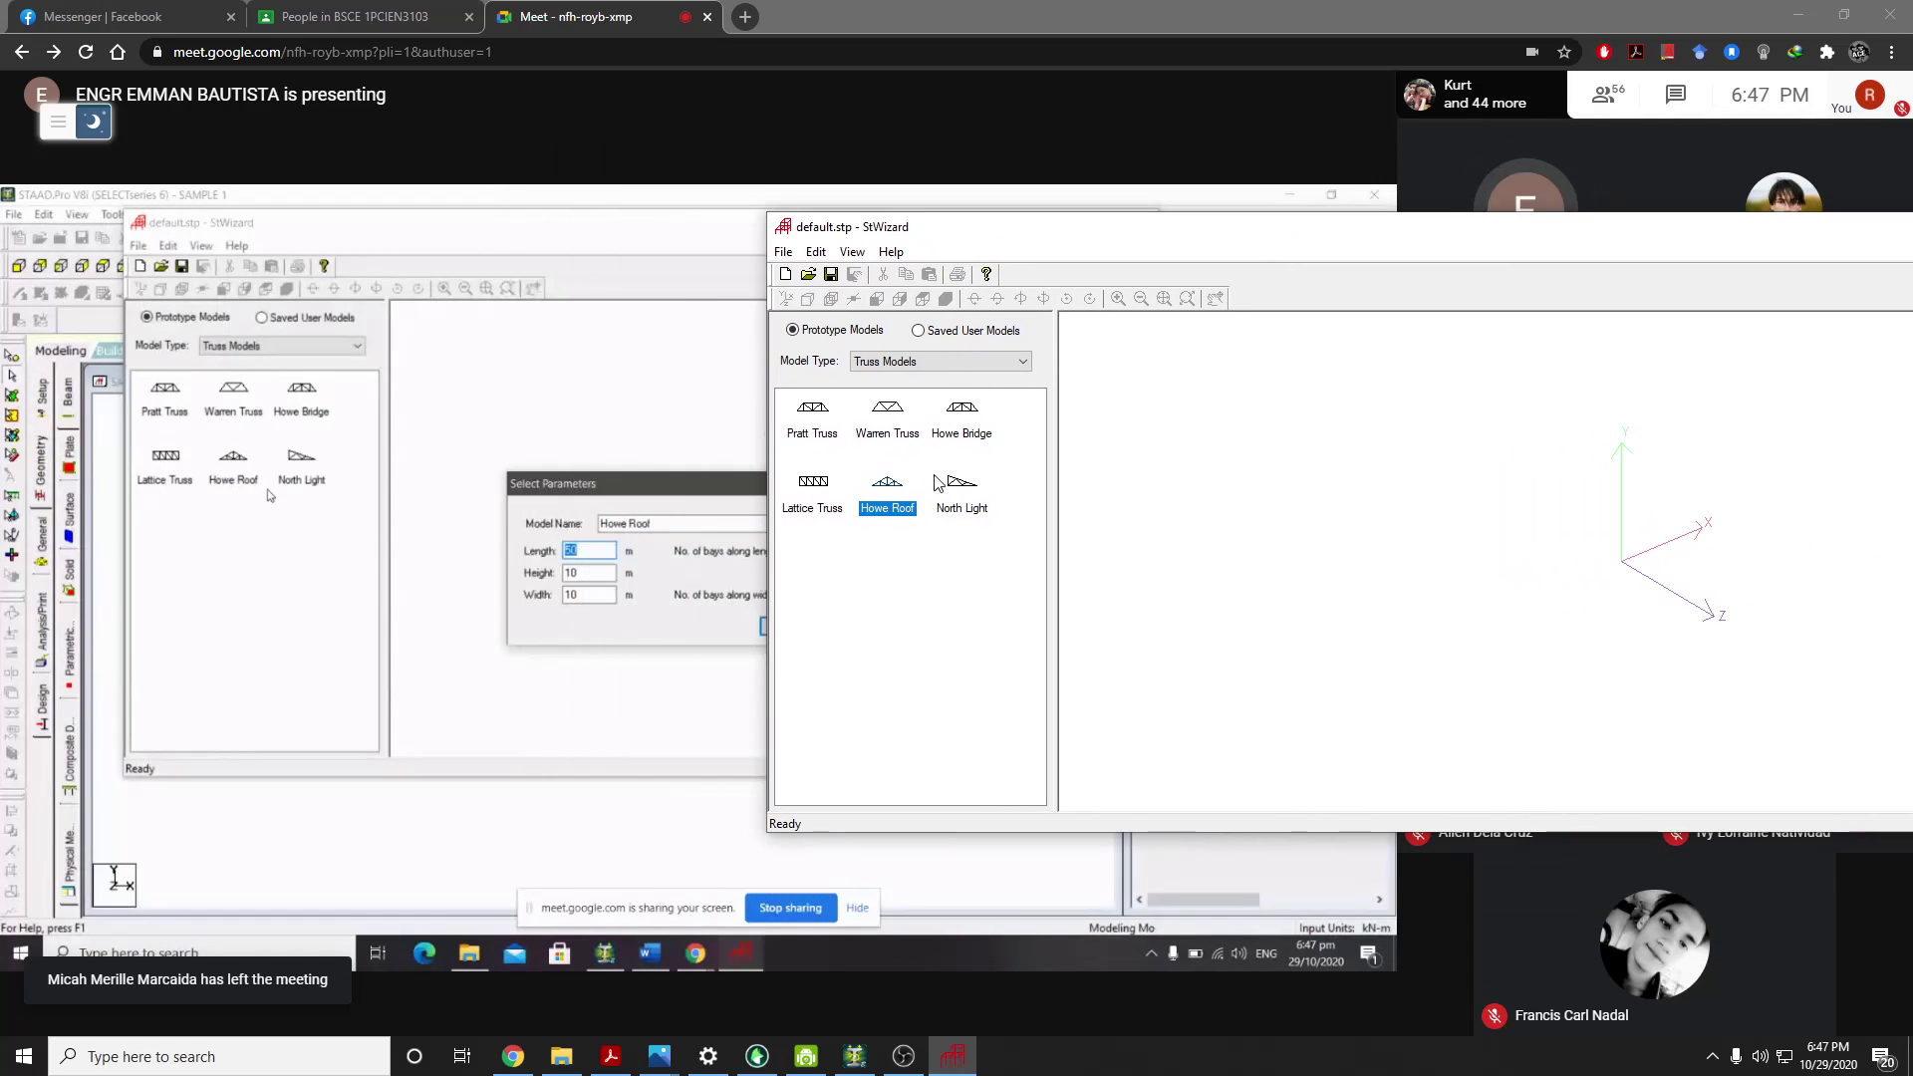
pyautogui.doubleClick(886, 506)
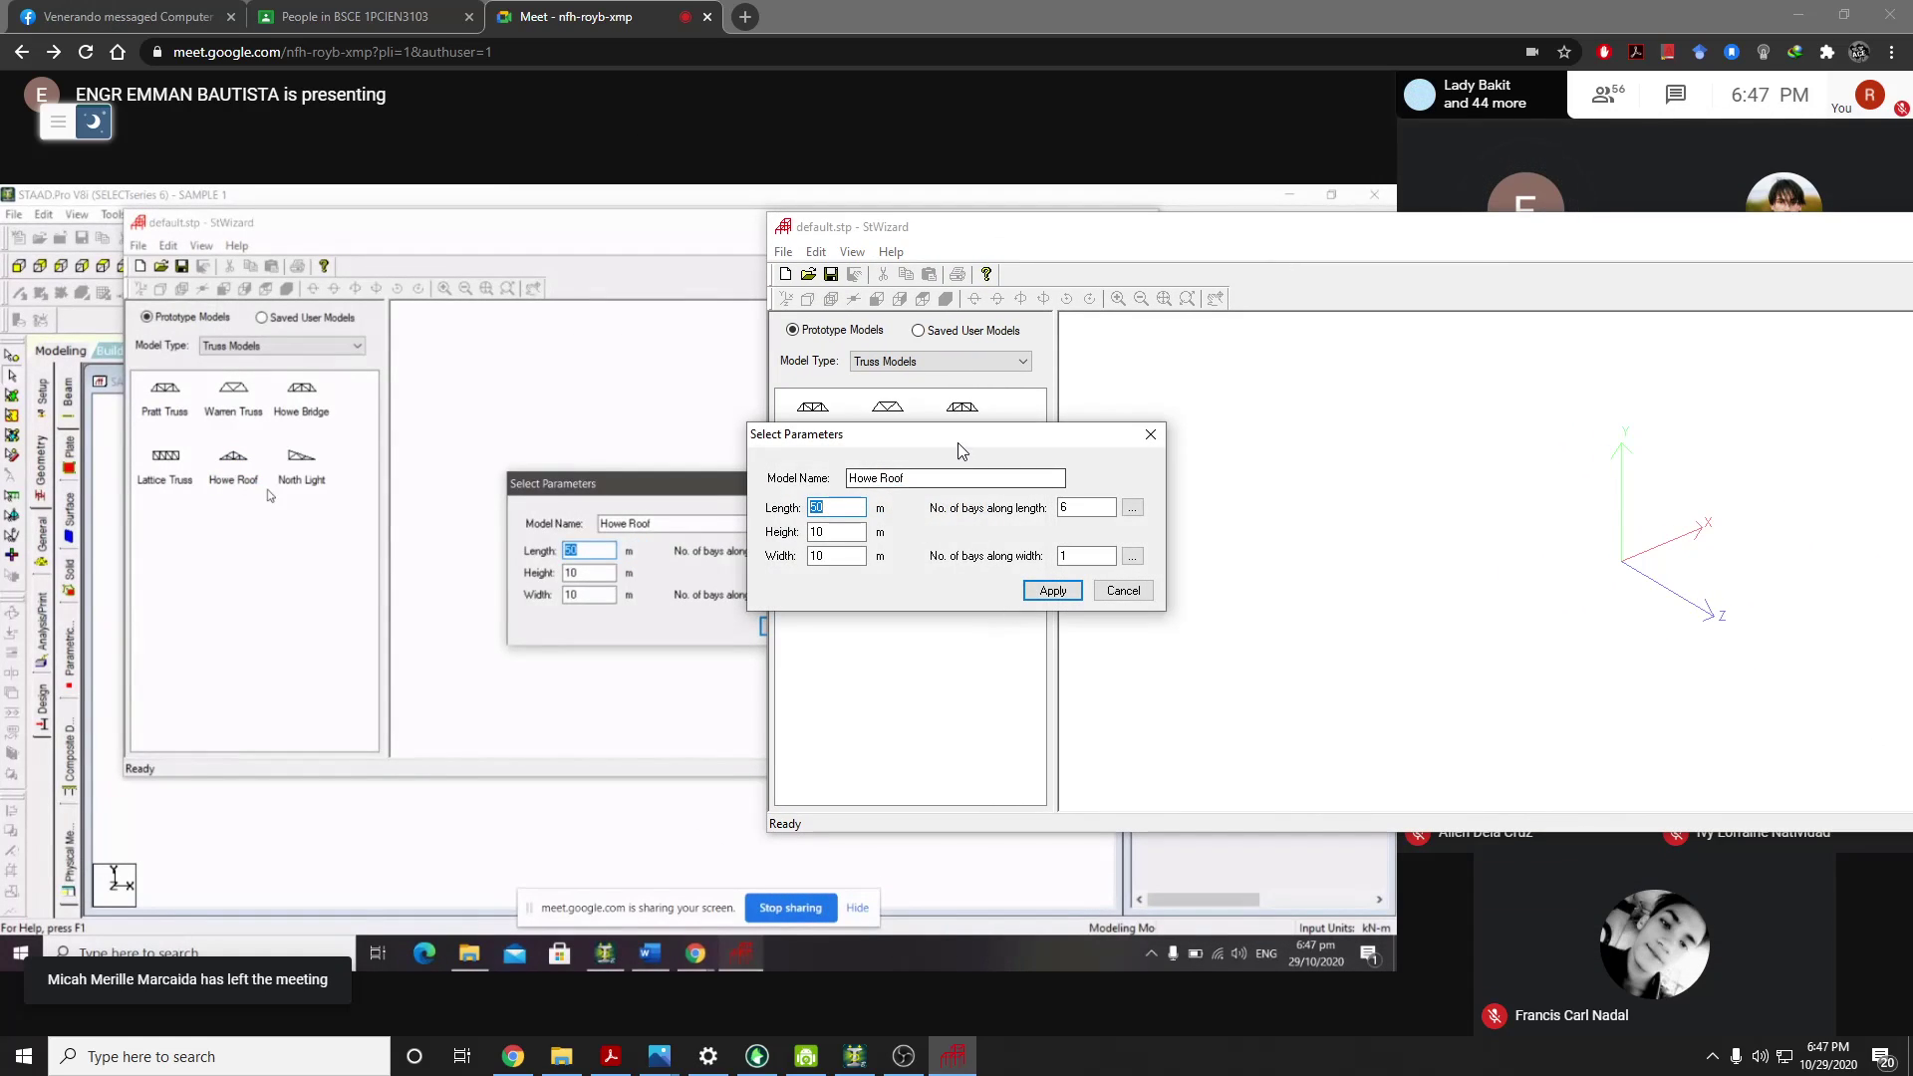
pyautogui.click(1123, 590)
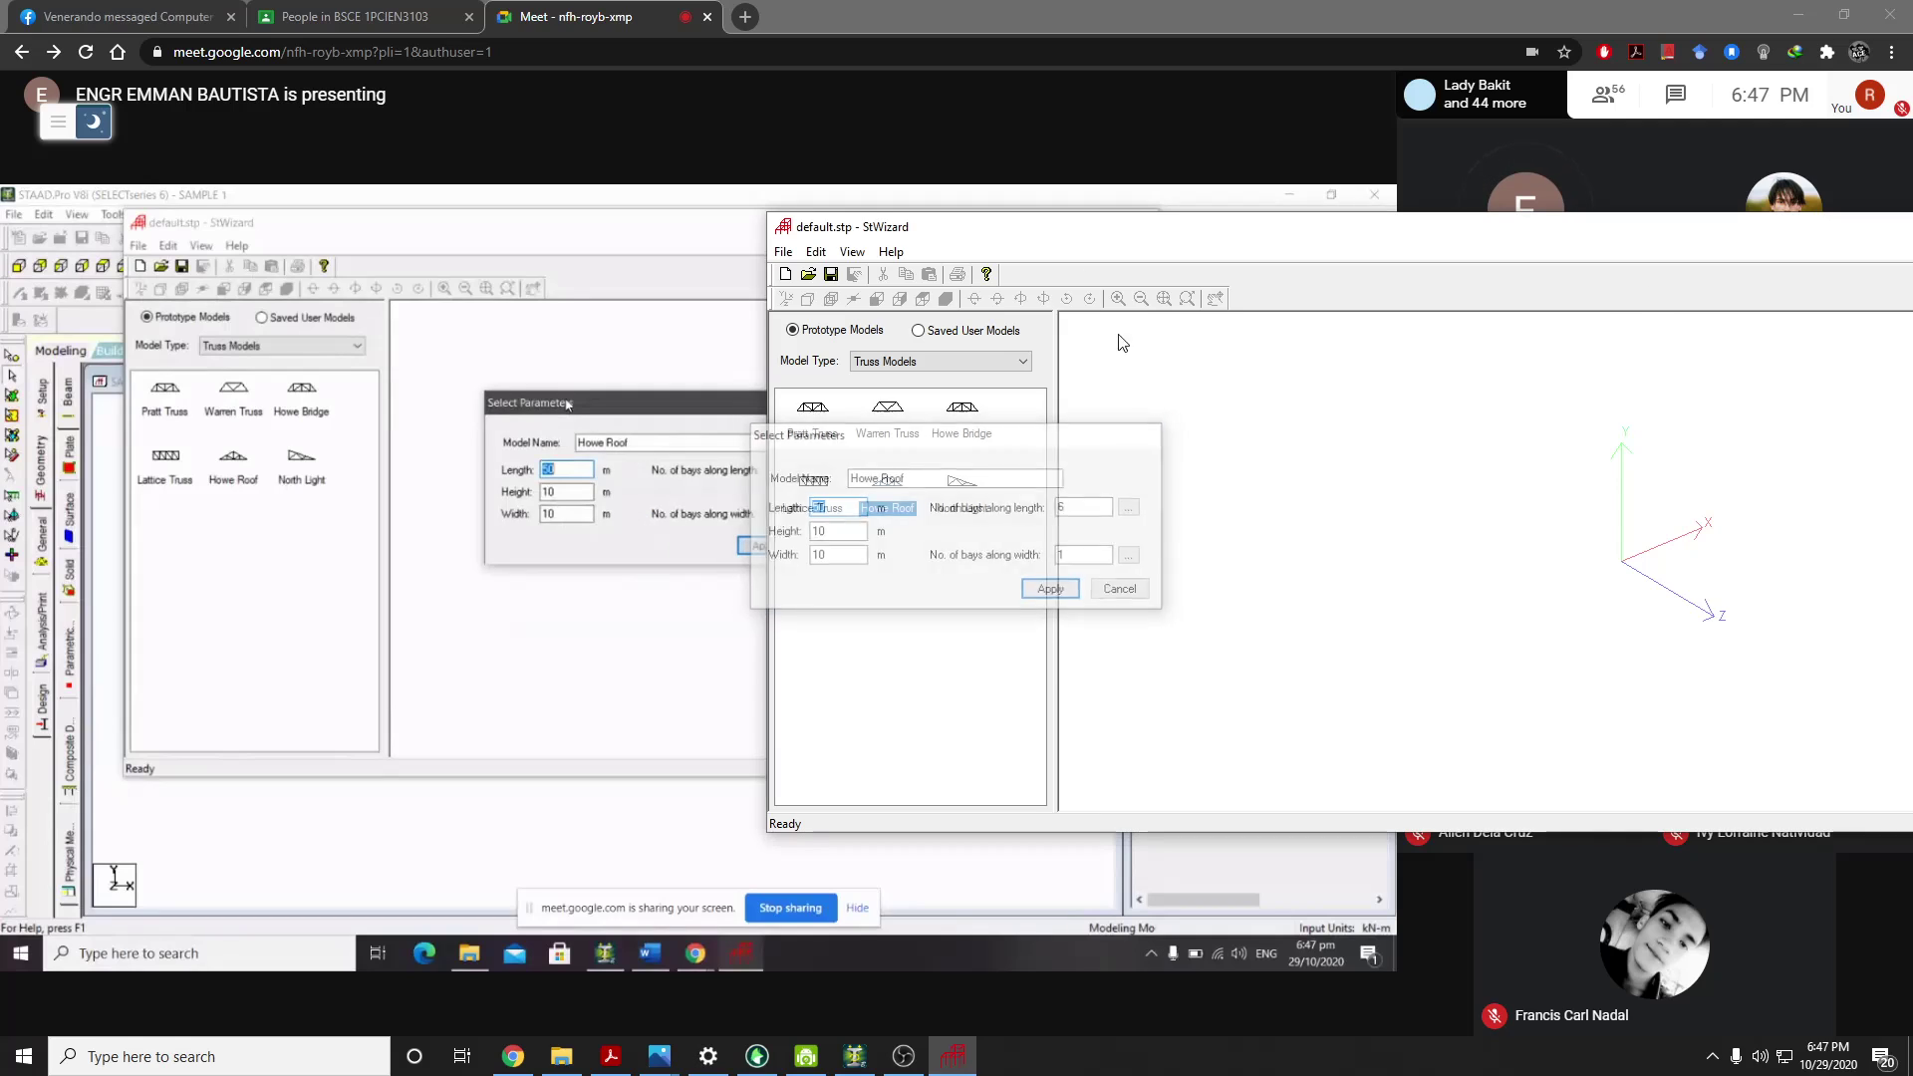
pyautogui.moveTo(1028, 241); pyautogui.dragTo(1510, 261)
pyautogui.doubleClick(1376, 528)
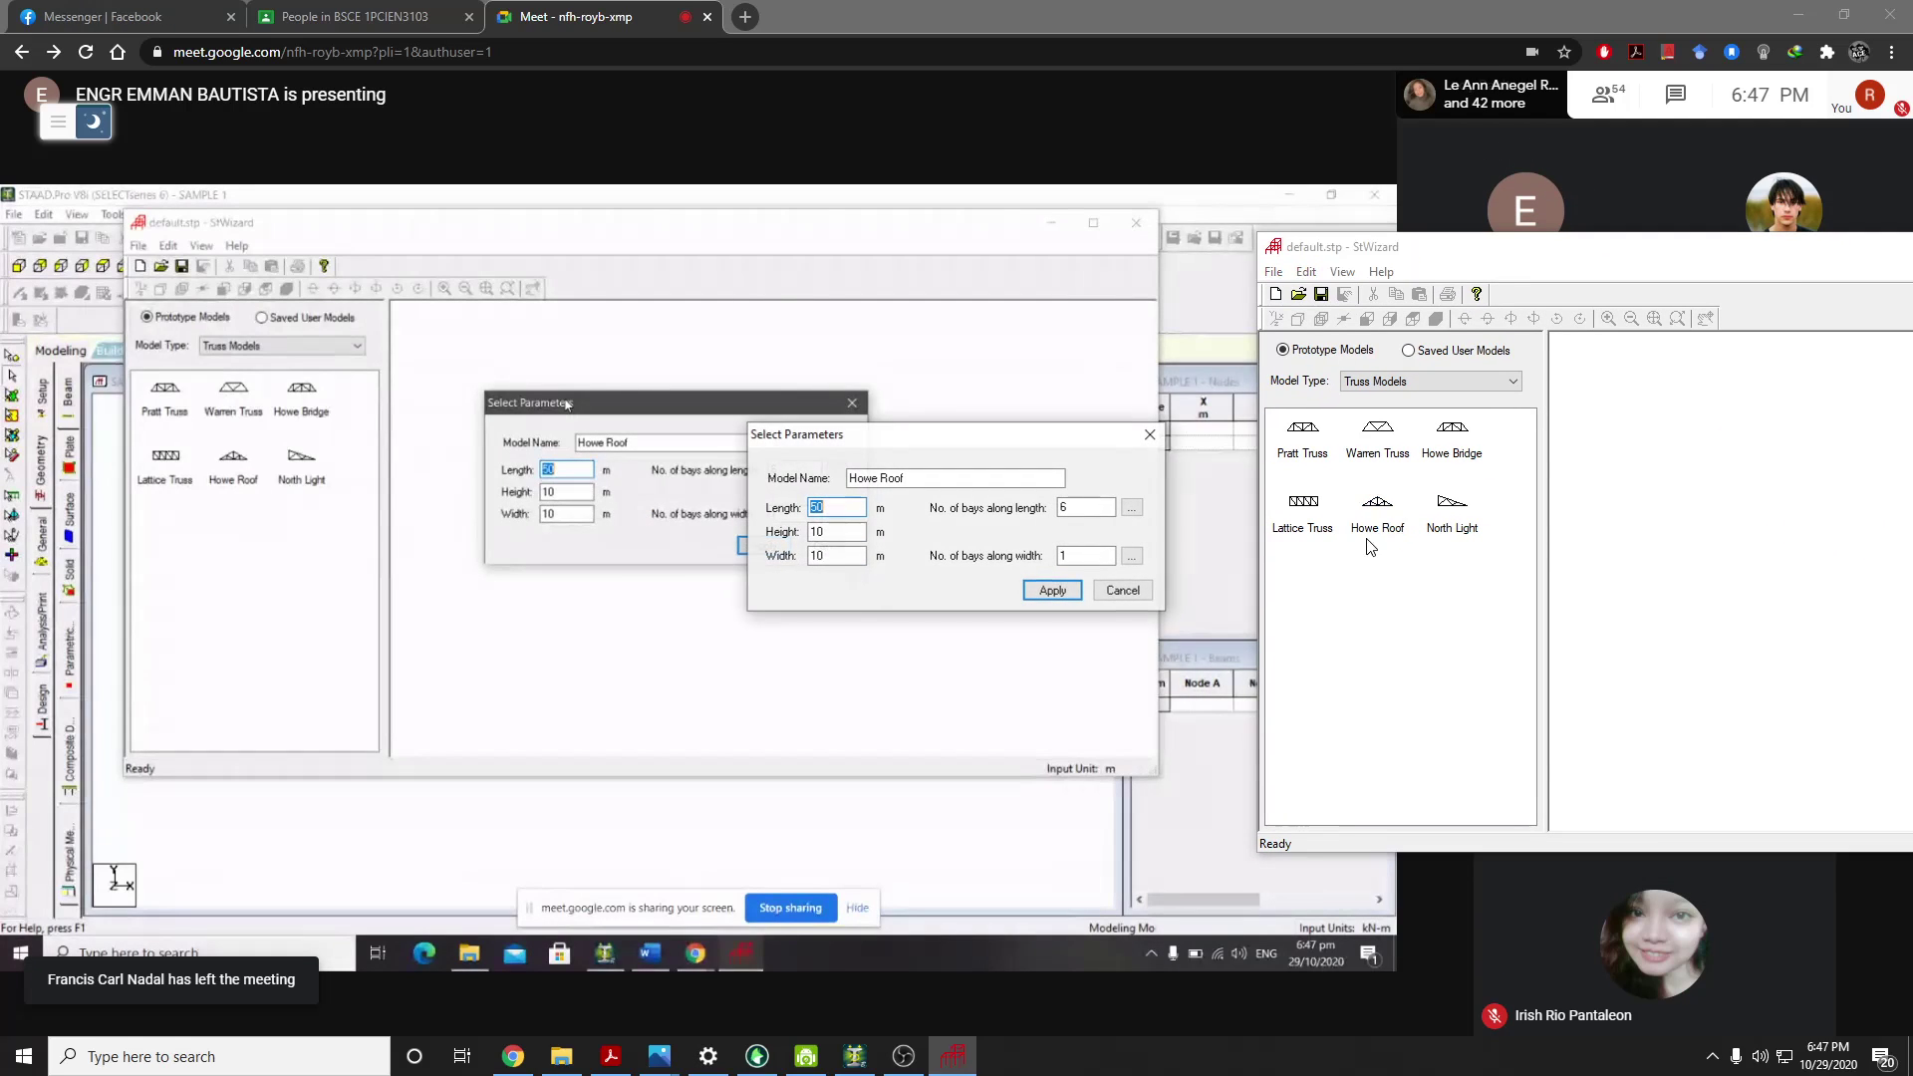
pyautogui.moveTo(911, 430); pyautogui.dragTo(598, 651)
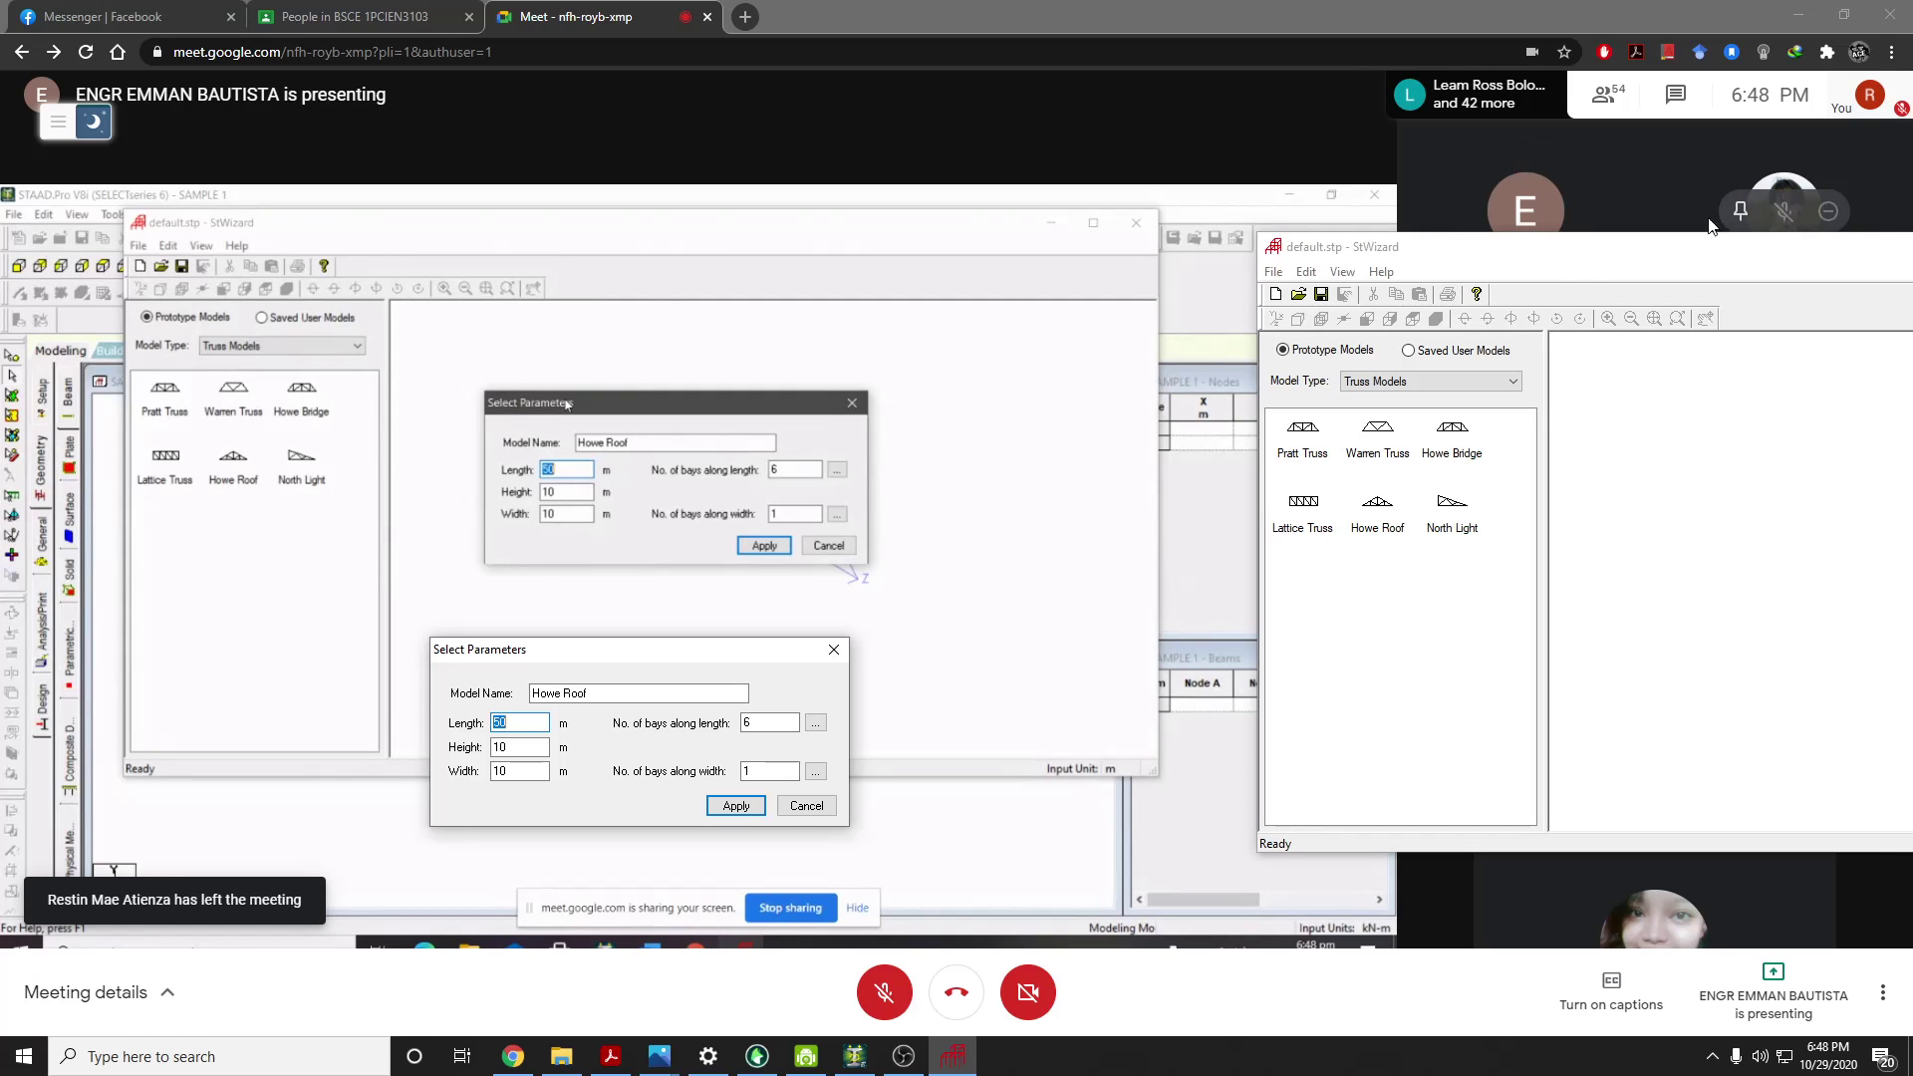
pyautogui.click(834, 649)
pyautogui.moveTo(1620, 239); pyautogui.dragTo(1620, 180)
pyautogui.moveTo(1442, 208); pyautogui.dragTo(2, 449)
pyautogui.moveTo(632, 30); pyautogui.dragTo(797, 307)
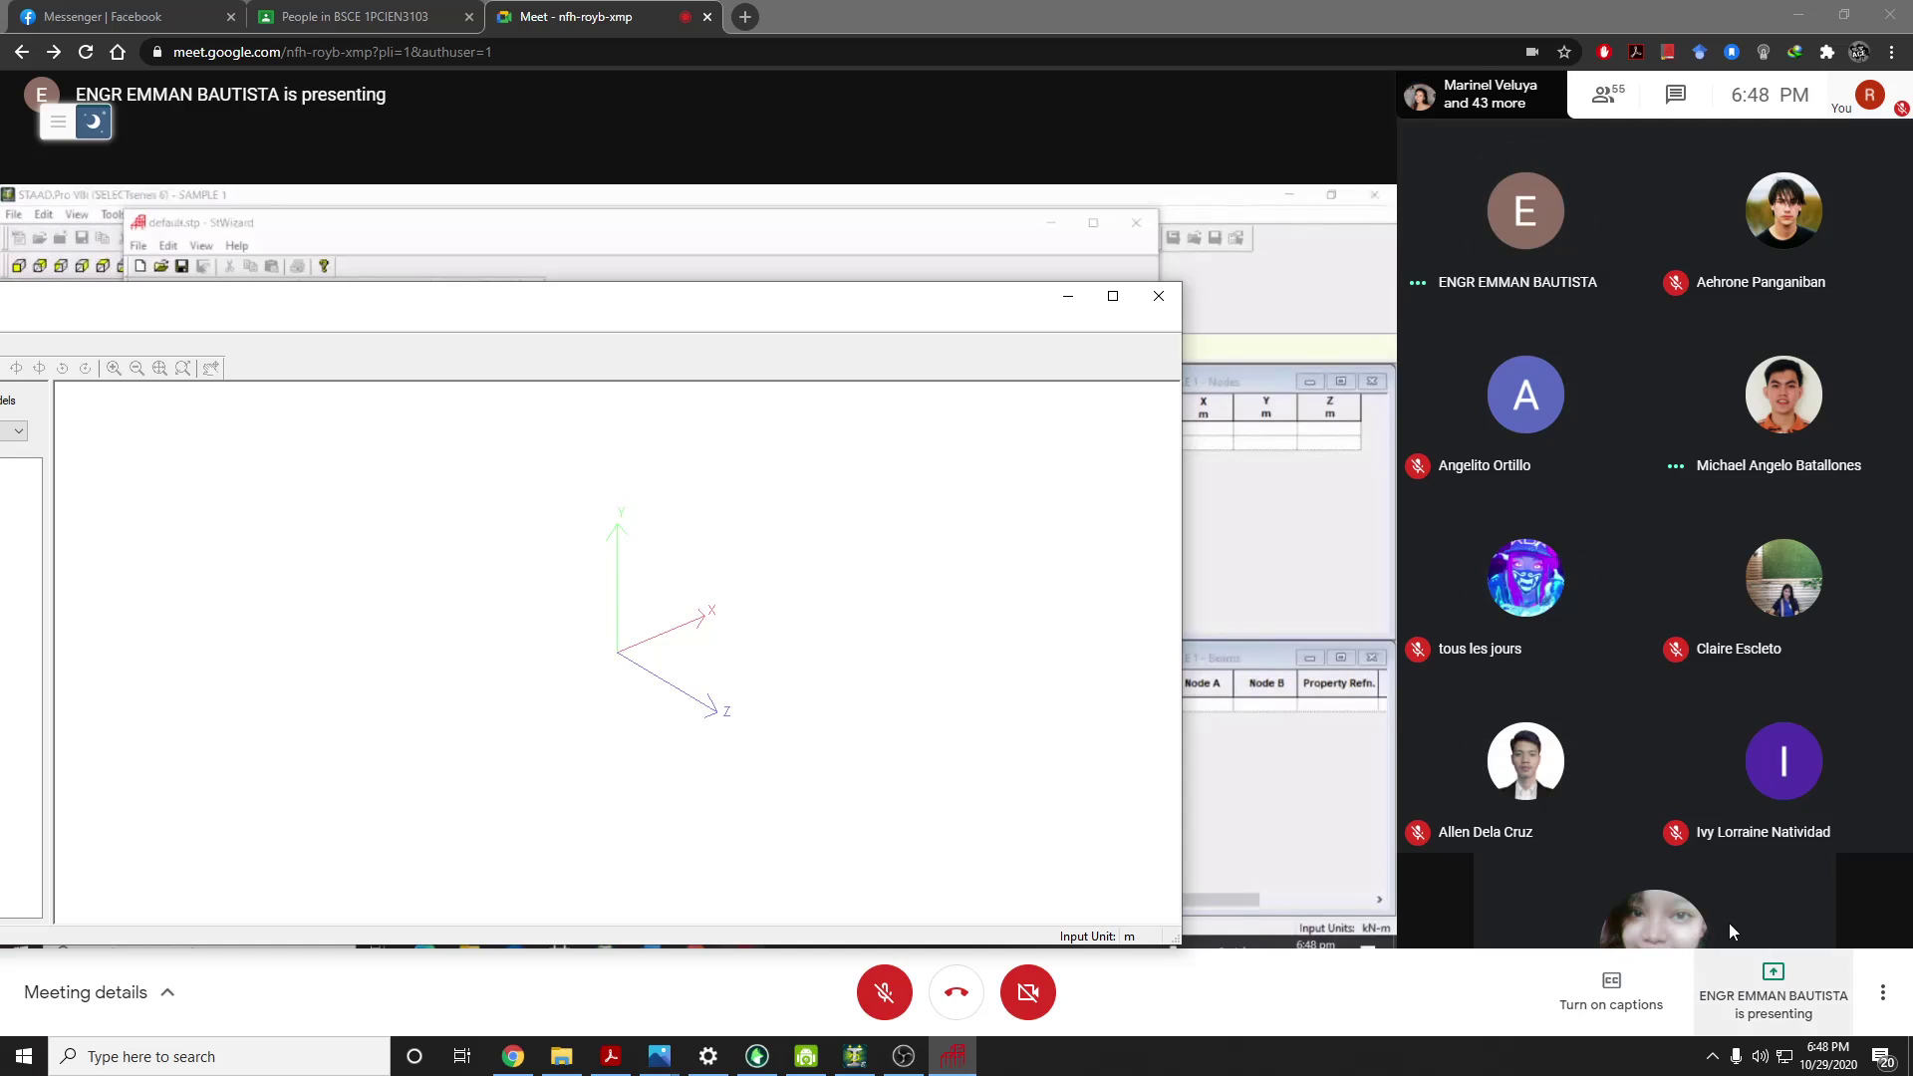
pyautogui.click(1299, 153)
pyautogui.rightClick(1244, 271)
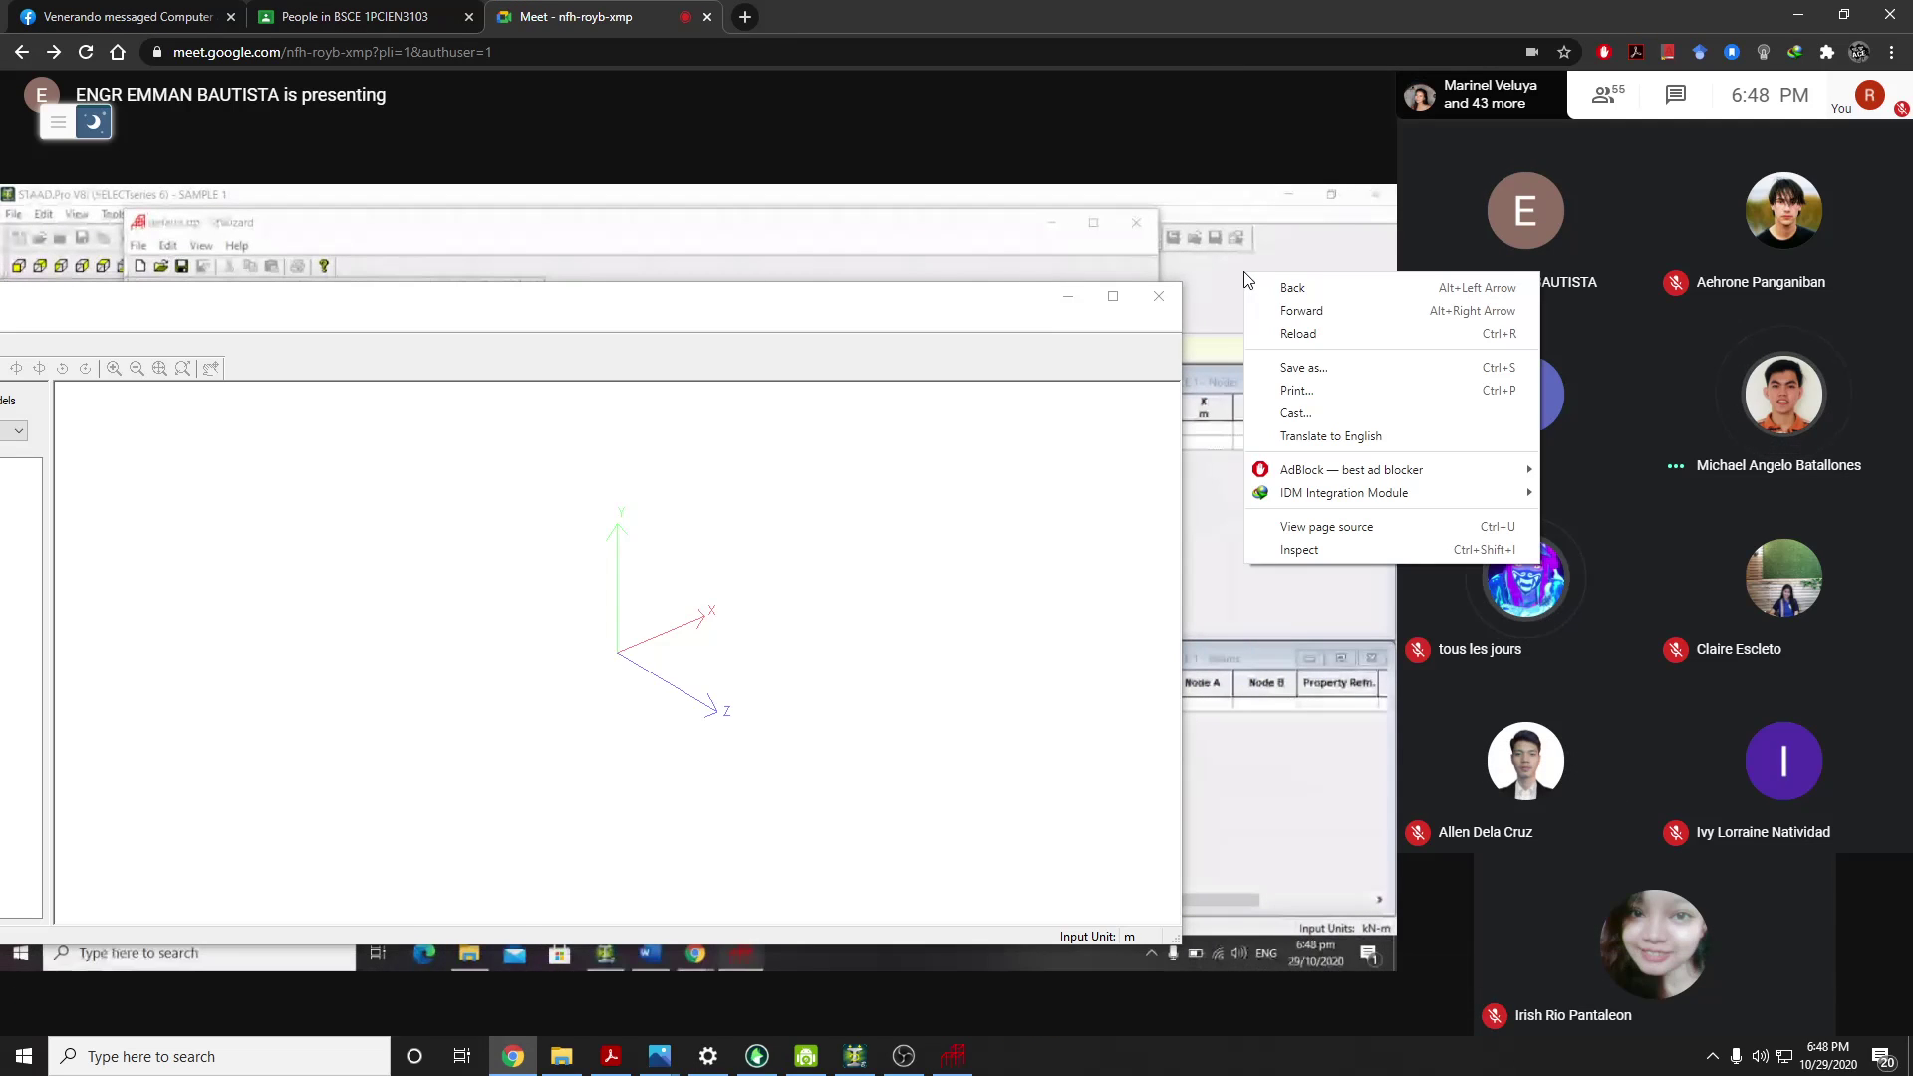
pyautogui.click(1265, 171)
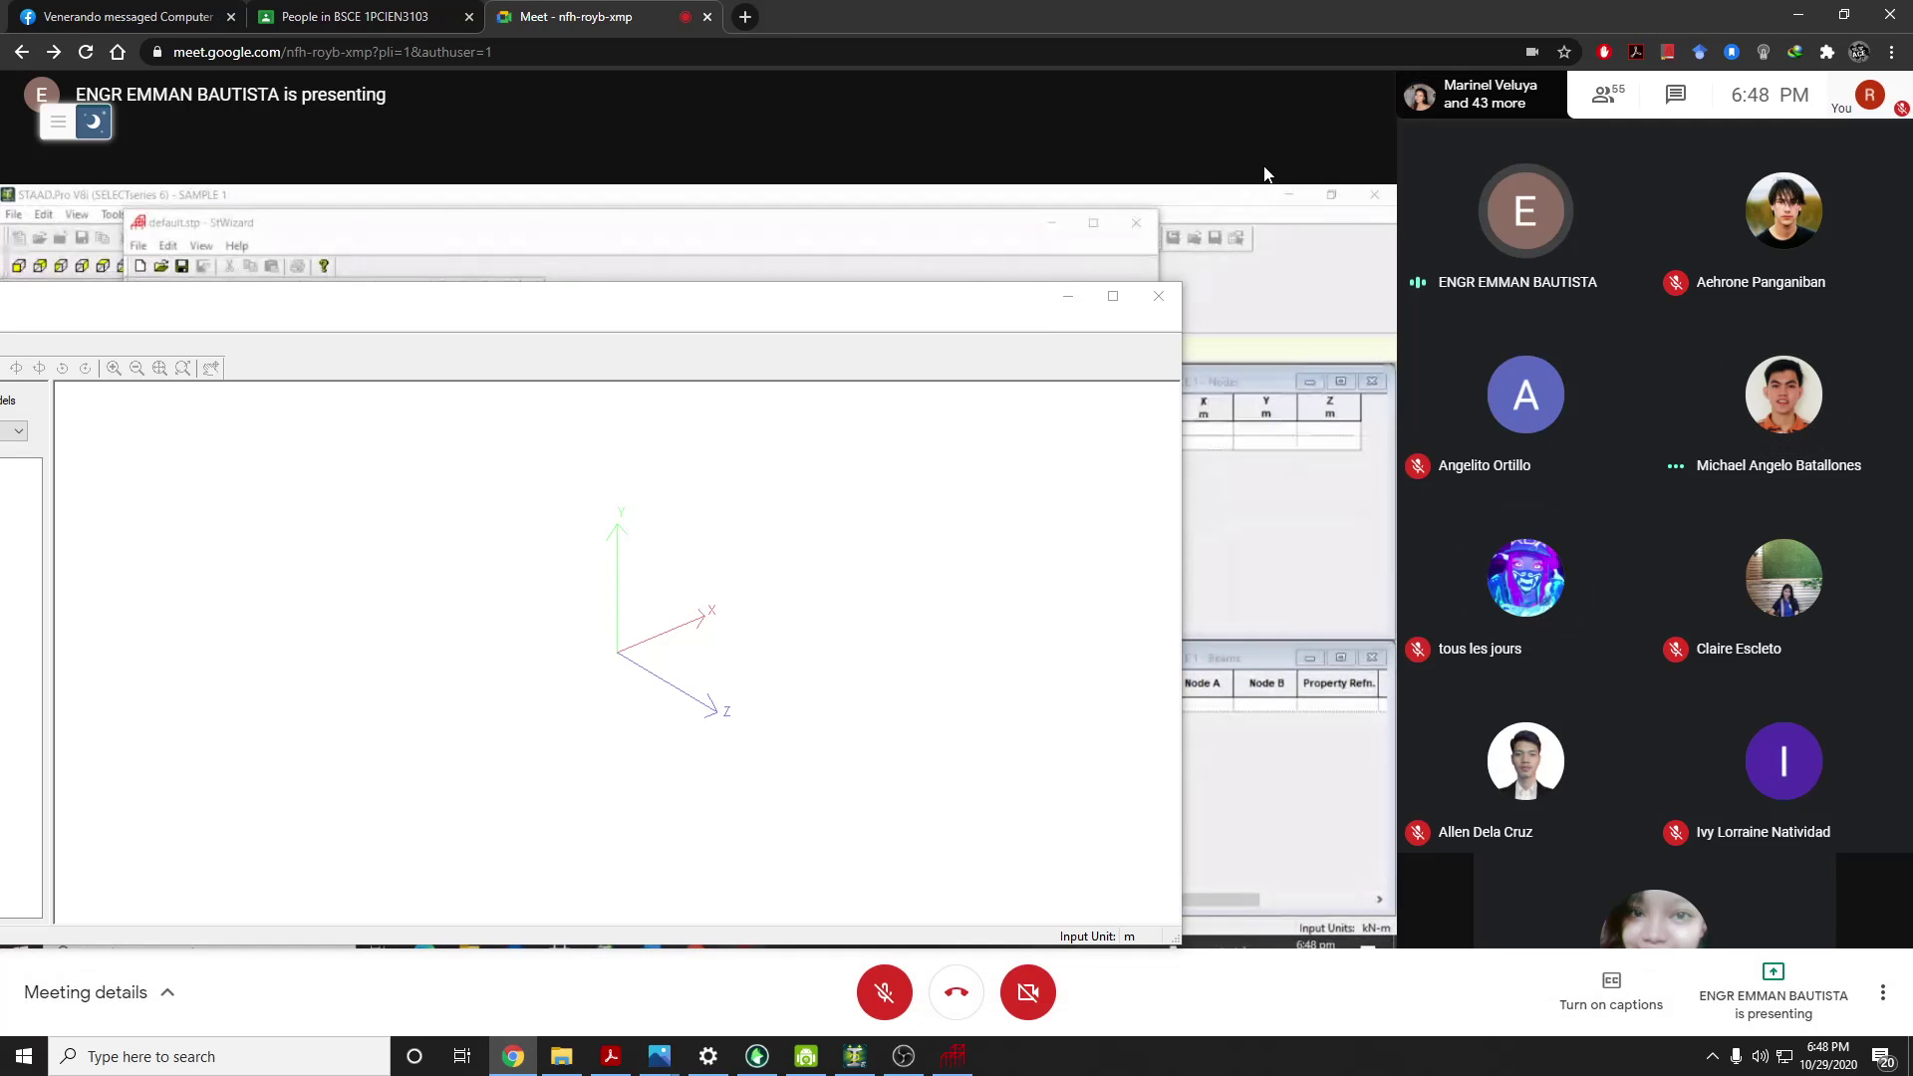
pyautogui.click(1883, 994)
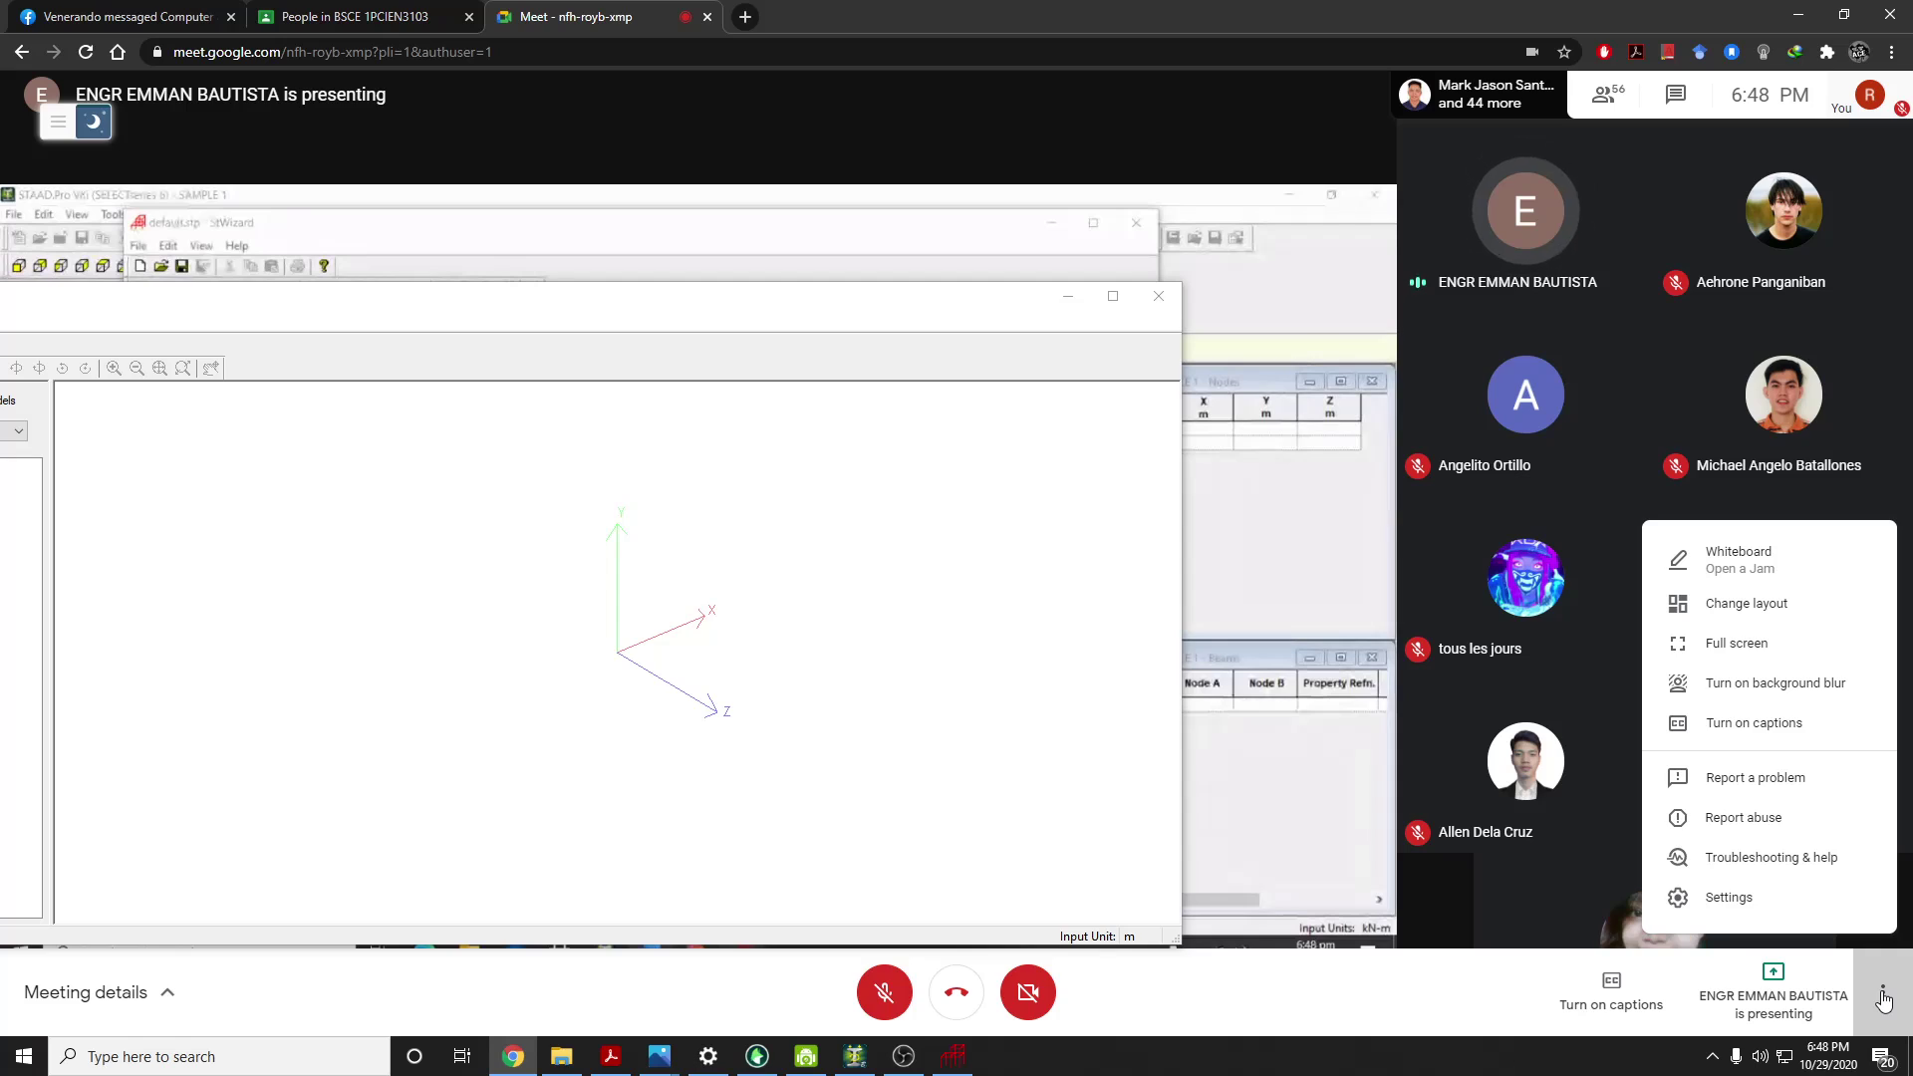
pyautogui.click(952, 483)
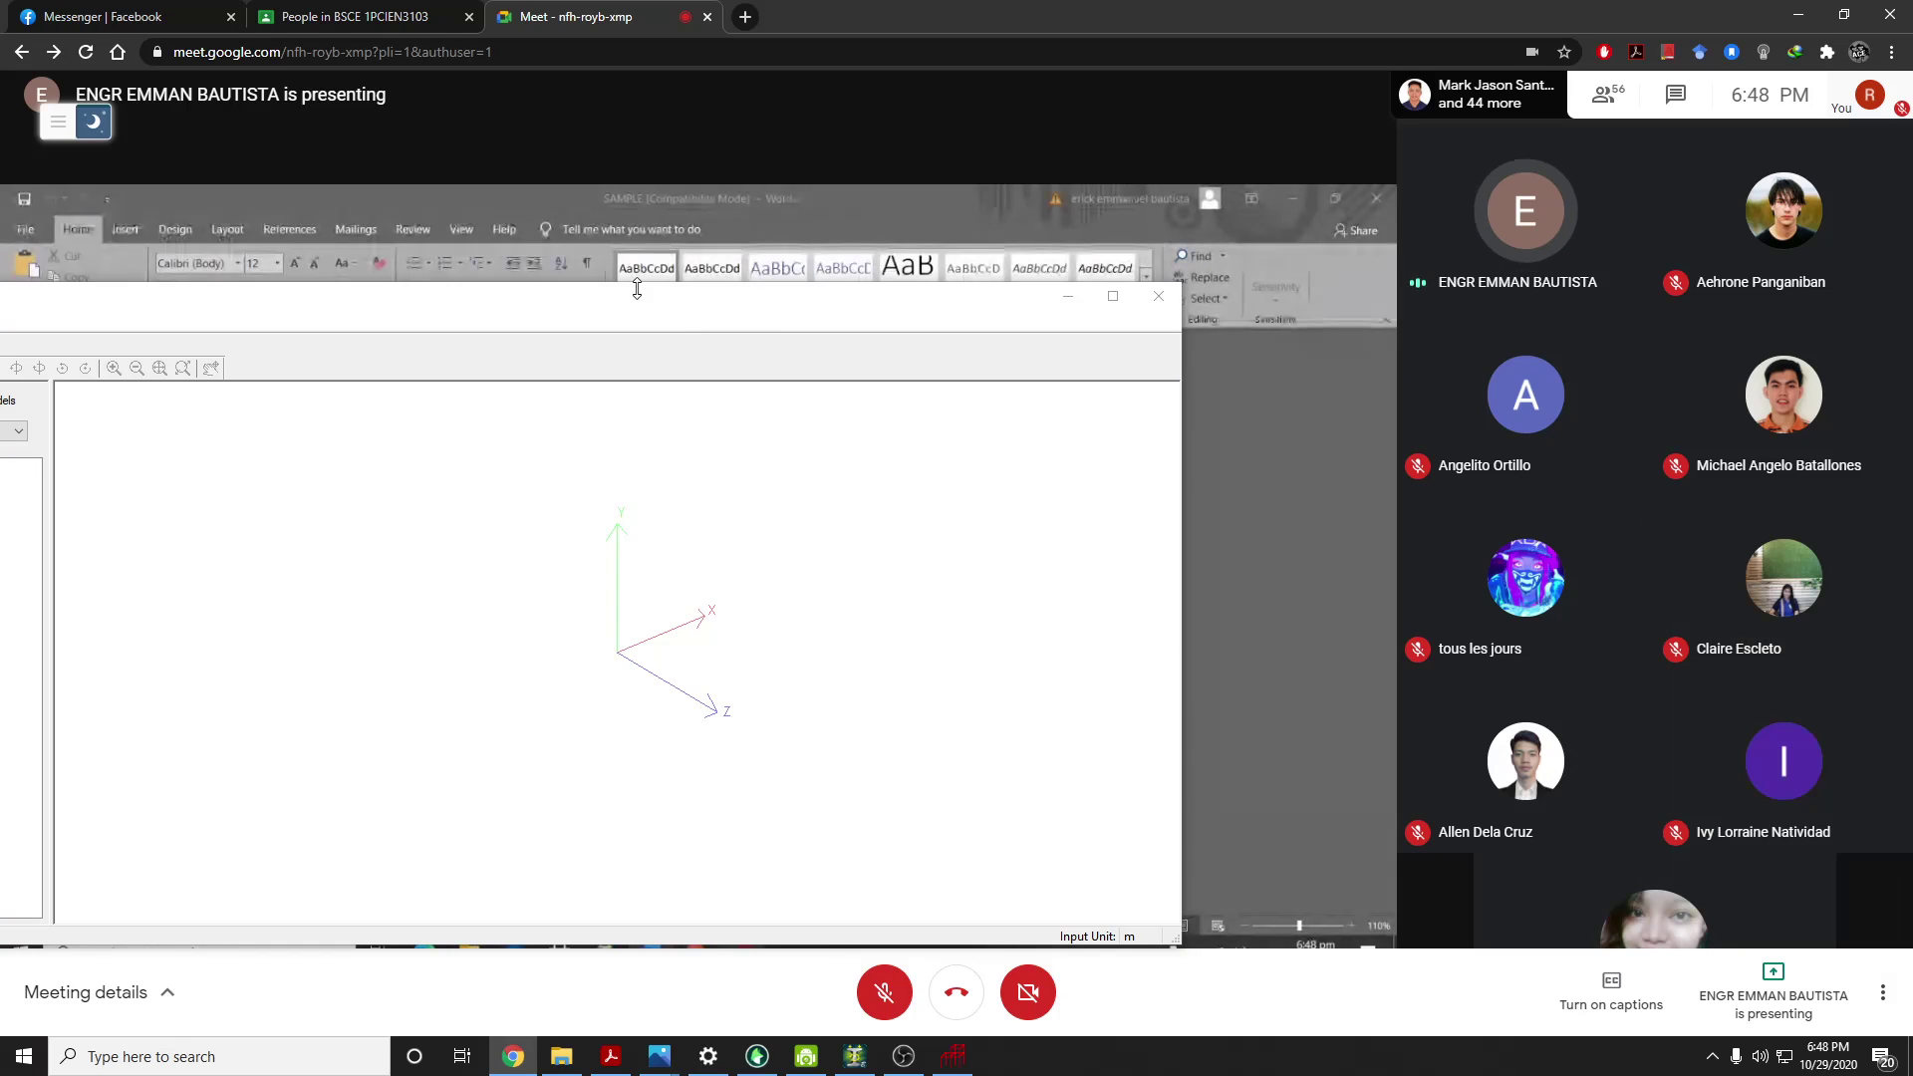
# Move the Structure Wizard window so its truss model list is in view, and open the Howe Roof prototype
pyautogui.moveTo(637, 289); pyautogui.dragTo(1731, 253)
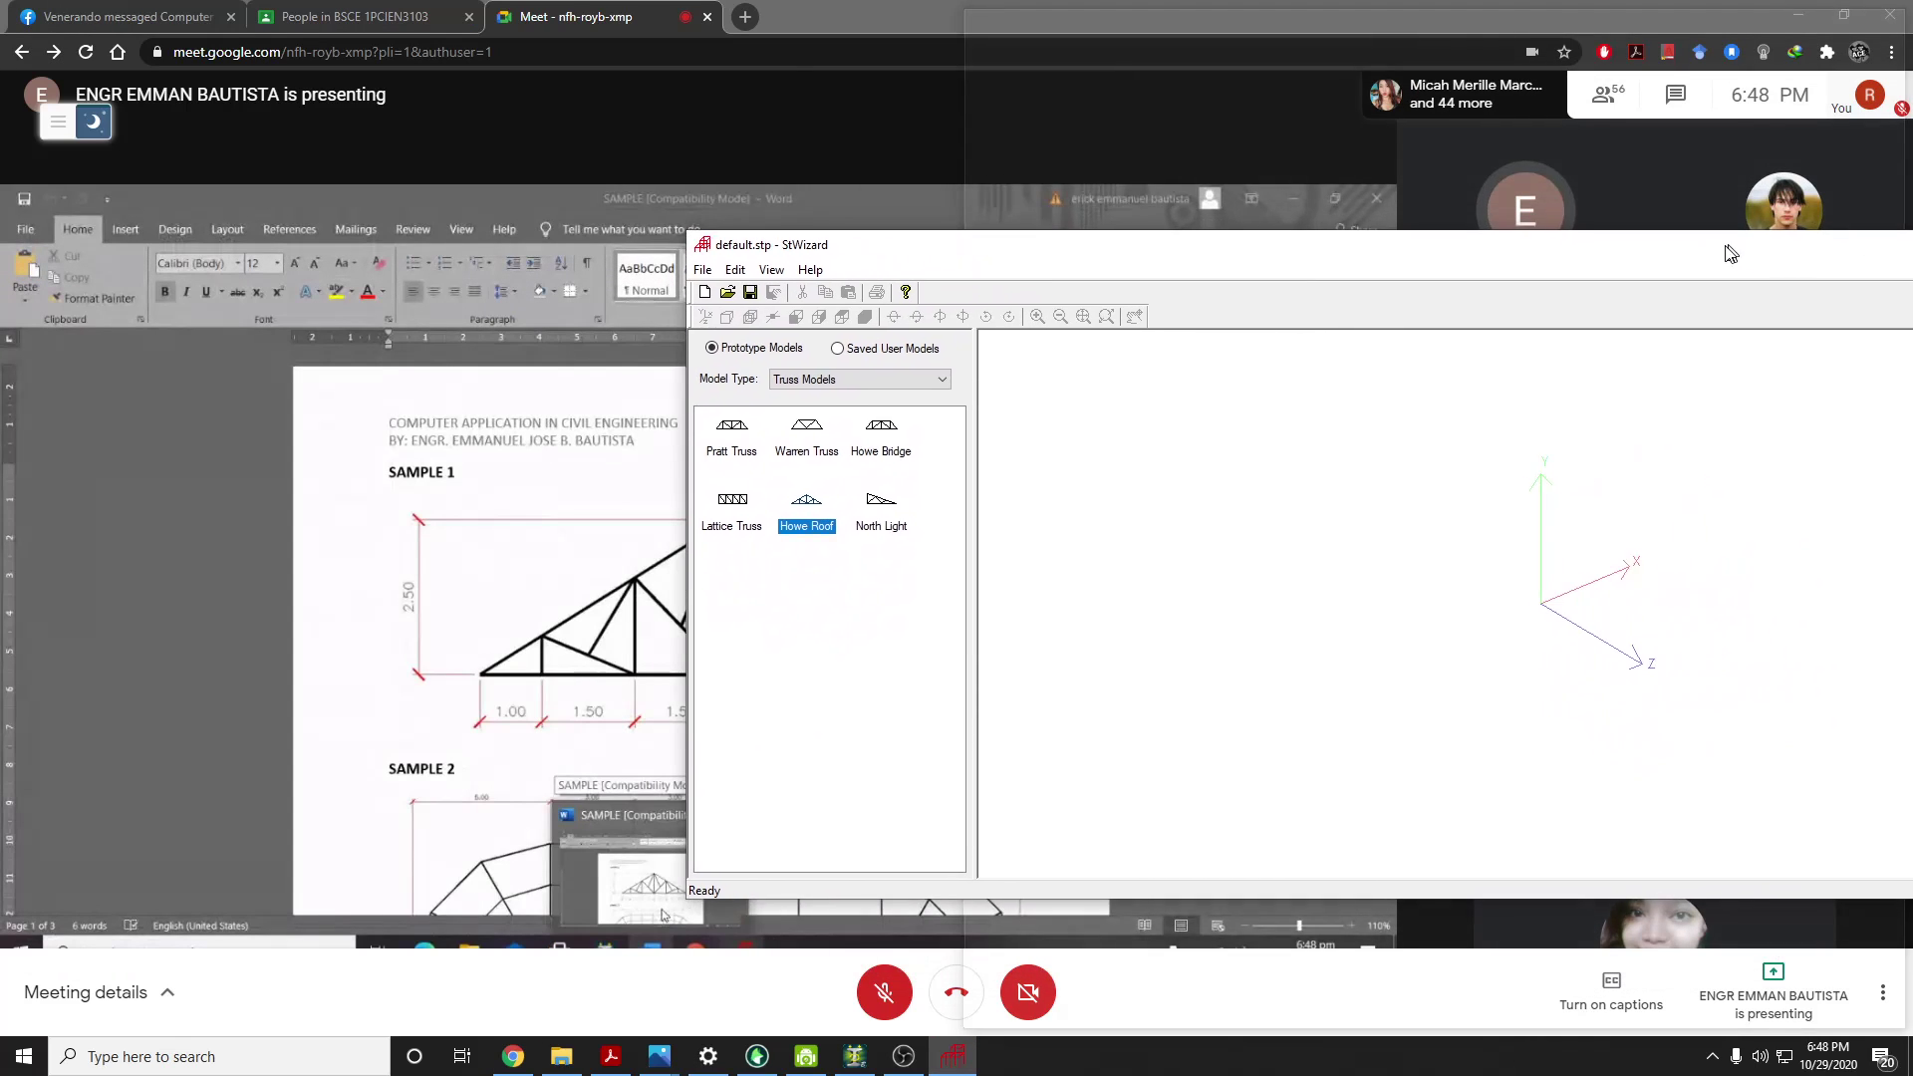
pyautogui.moveTo(1132, 282); pyautogui.dragTo(1186, 308)
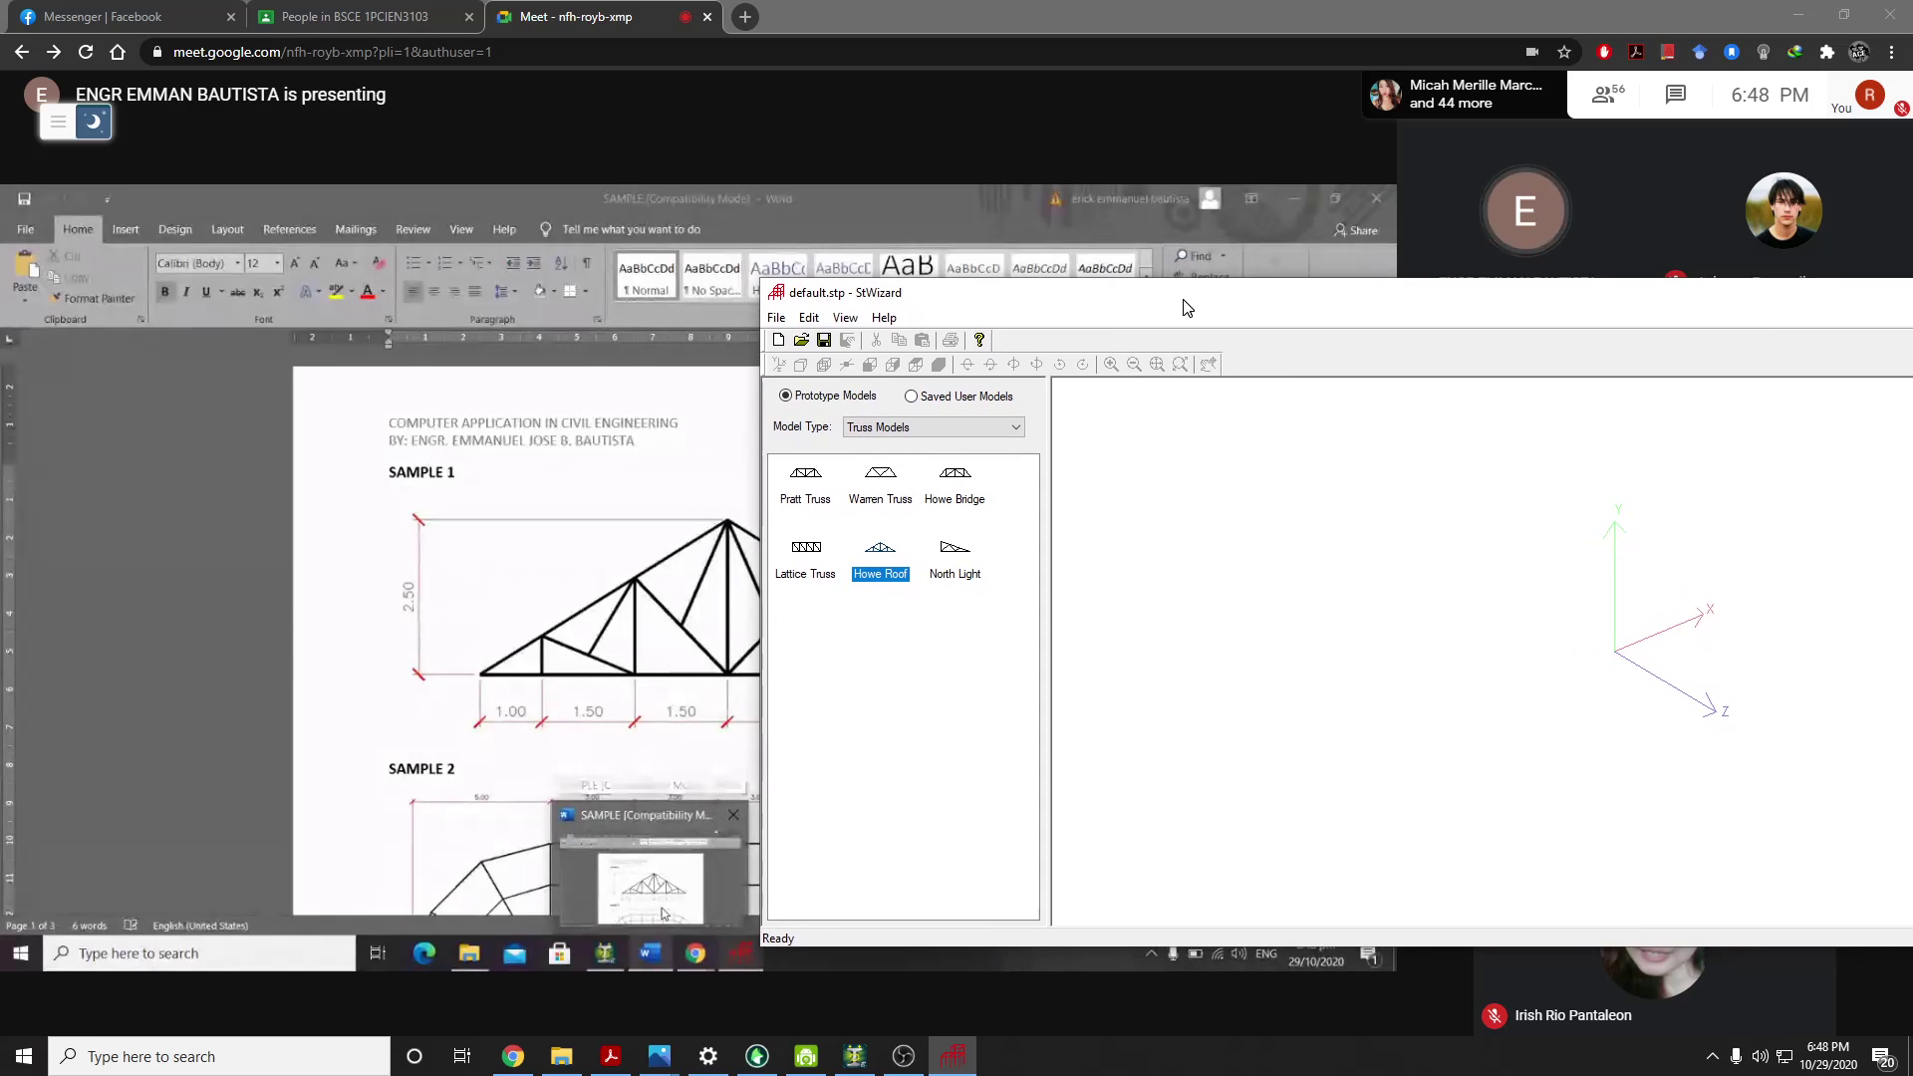
pyautogui.doubleClick(896, 555)
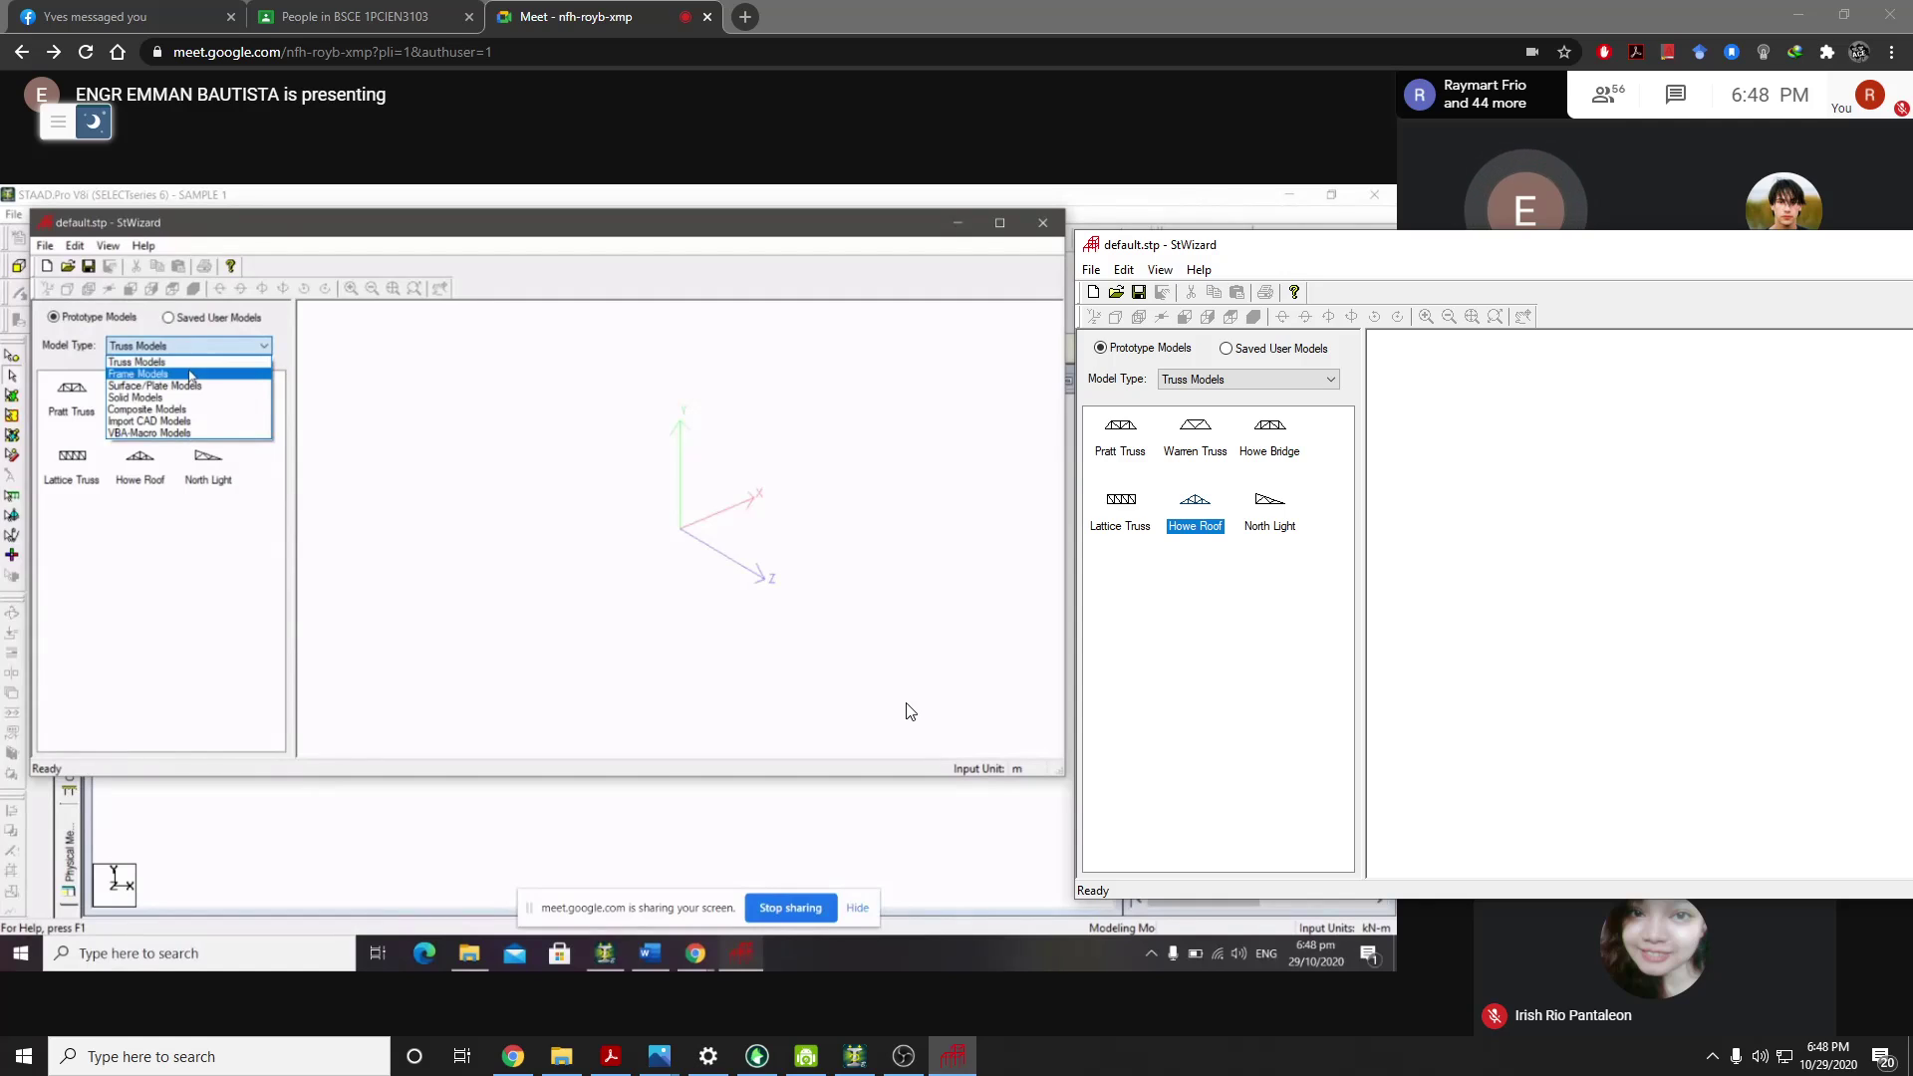
# Look through the Frame, Surface/Plate and Solid prototype models, and return the model type to Truss Models
pyautogui.click(1264, 380)
pyautogui.click(1264, 414)
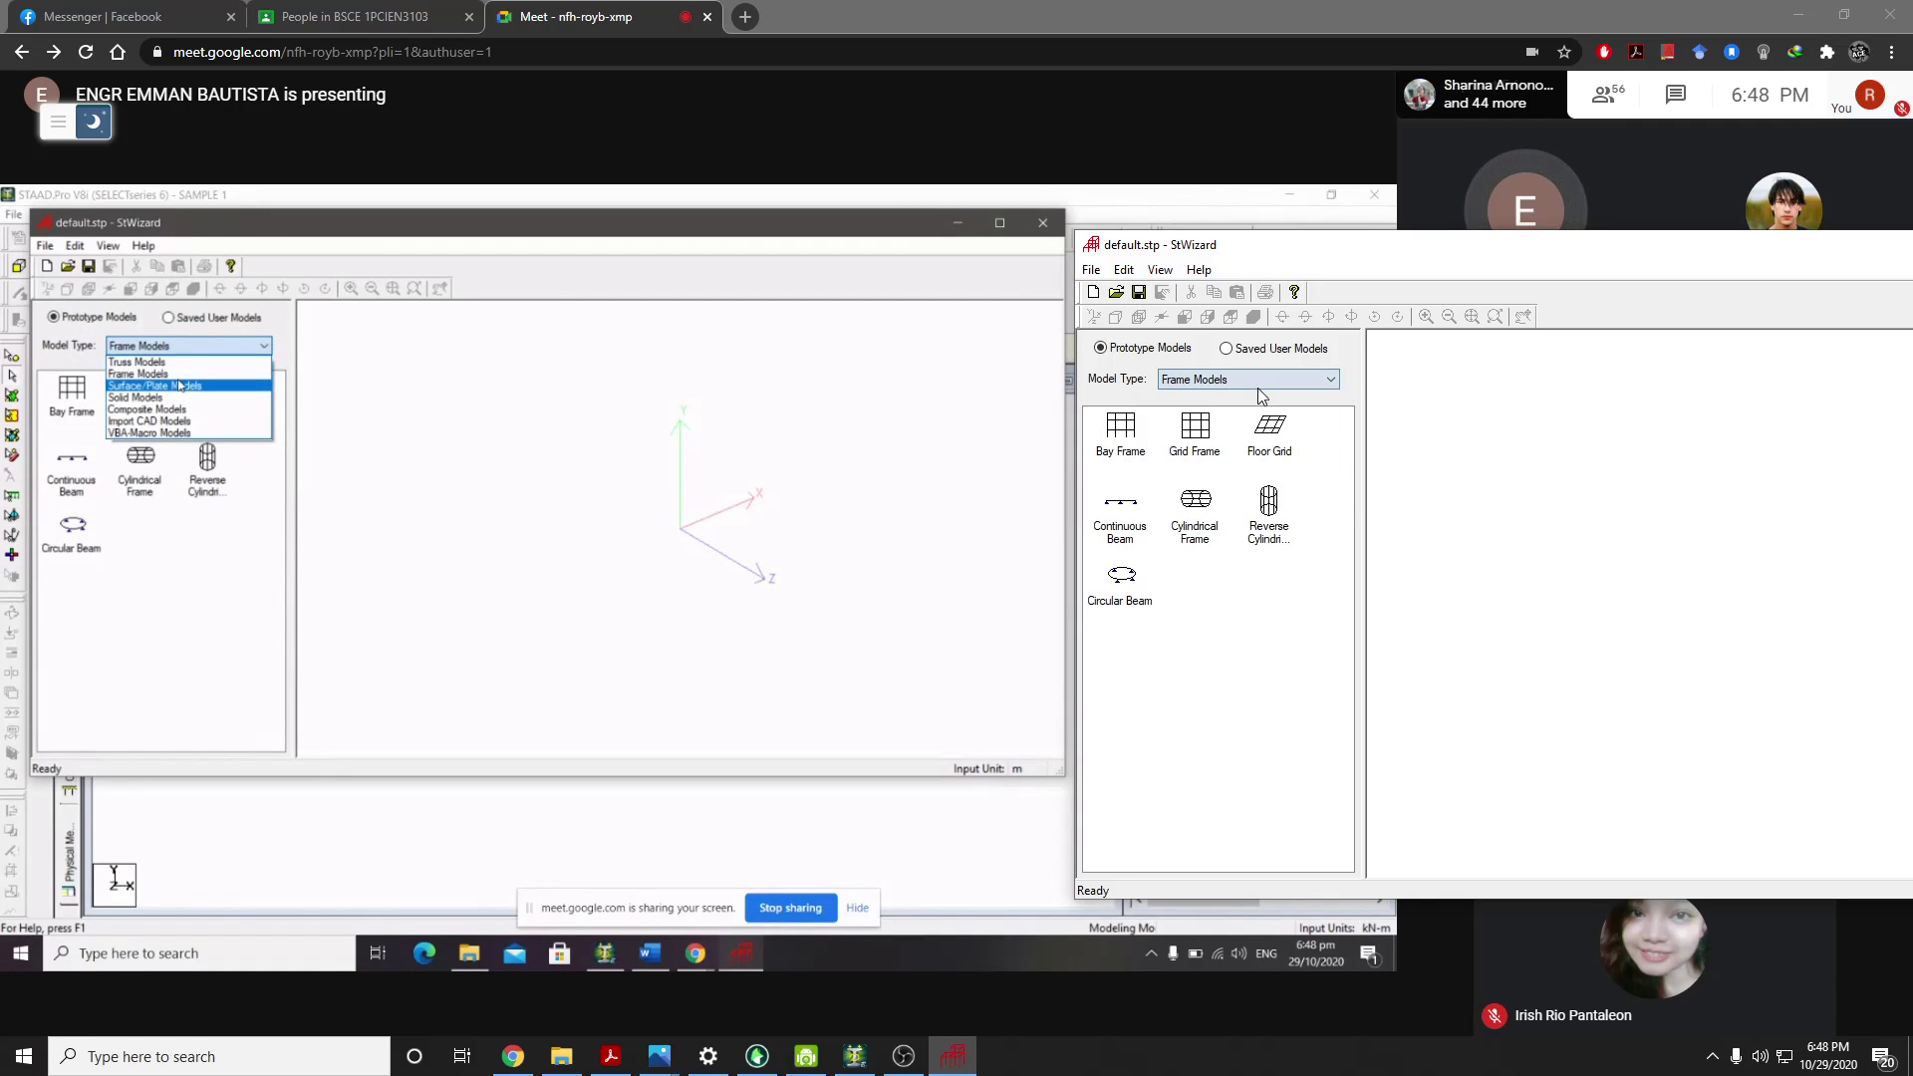
pyautogui.click(1241, 380)
pyautogui.click(1229, 410)
pyautogui.scroll(-1, 1241, 379)
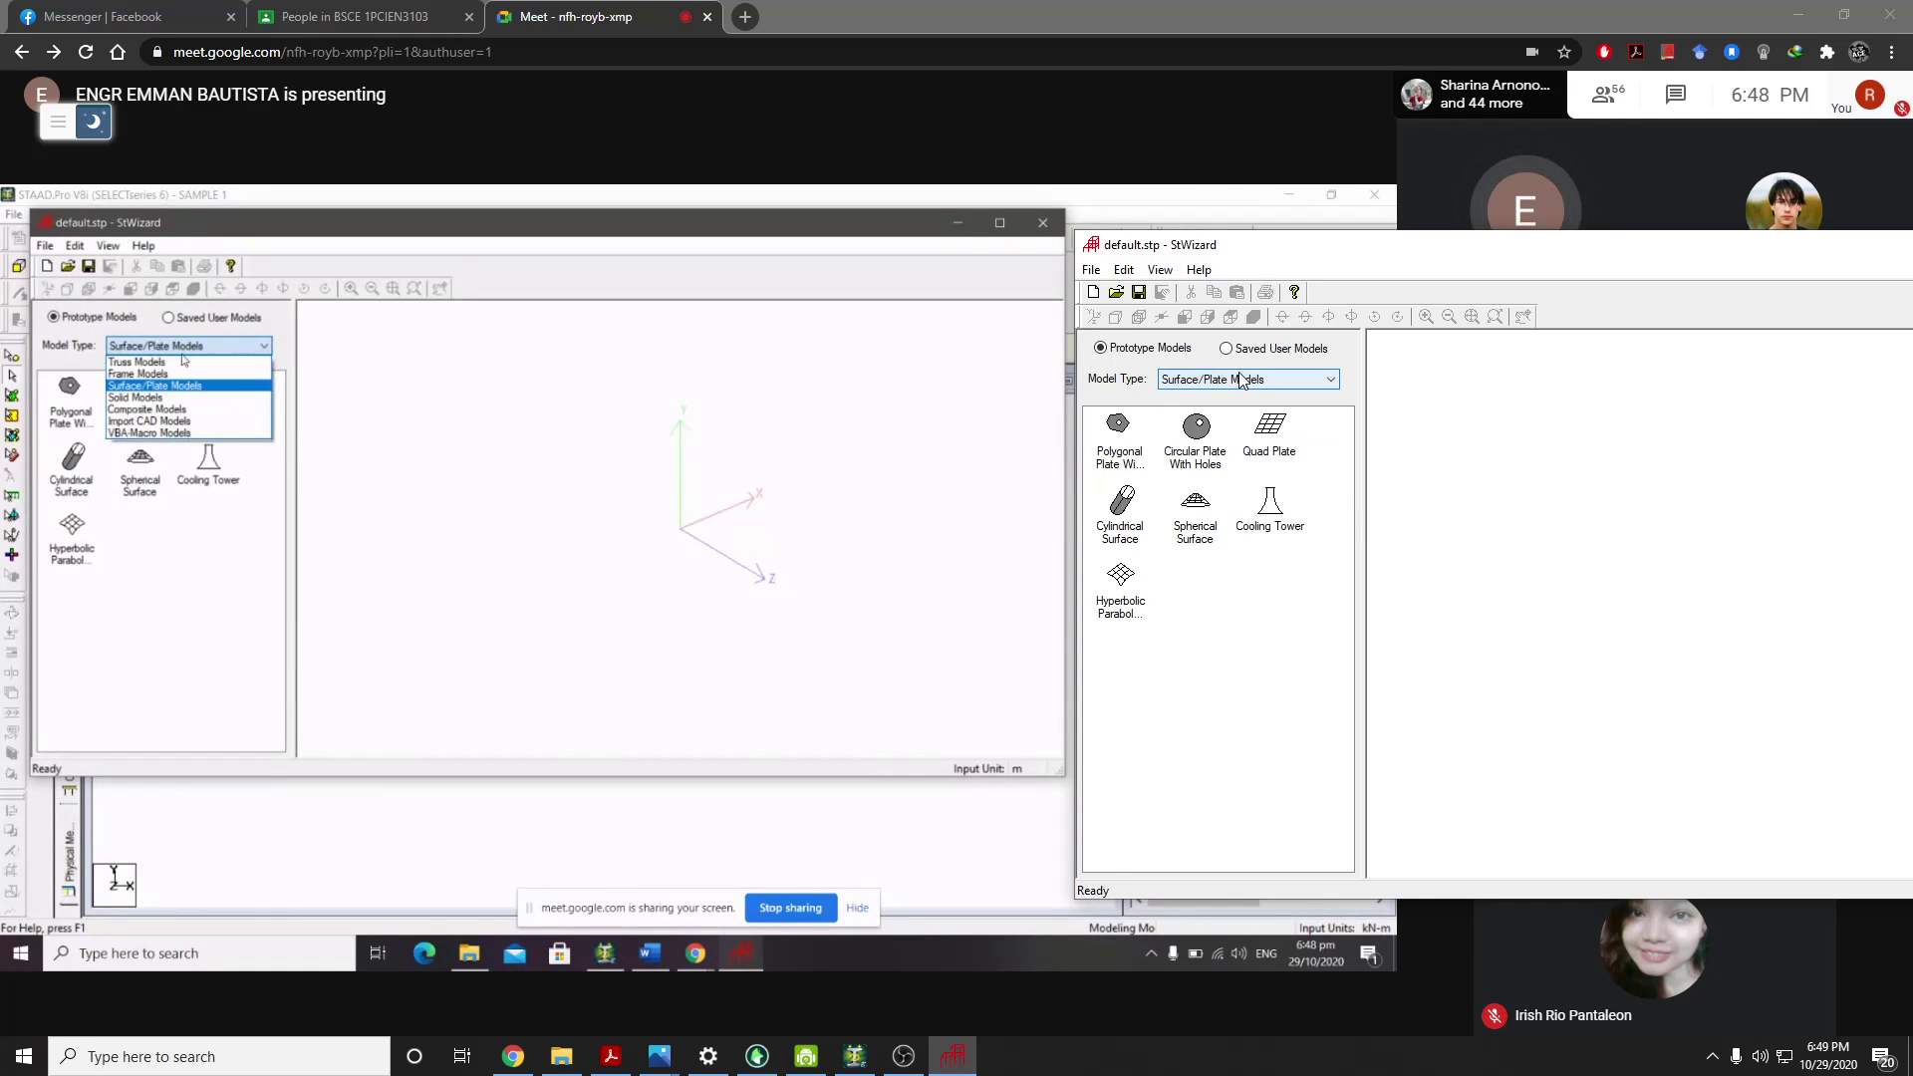
pyautogui.click(1241, 379)
pyautogui.click(1228, 428)
pyautogui.click(1232, 383)
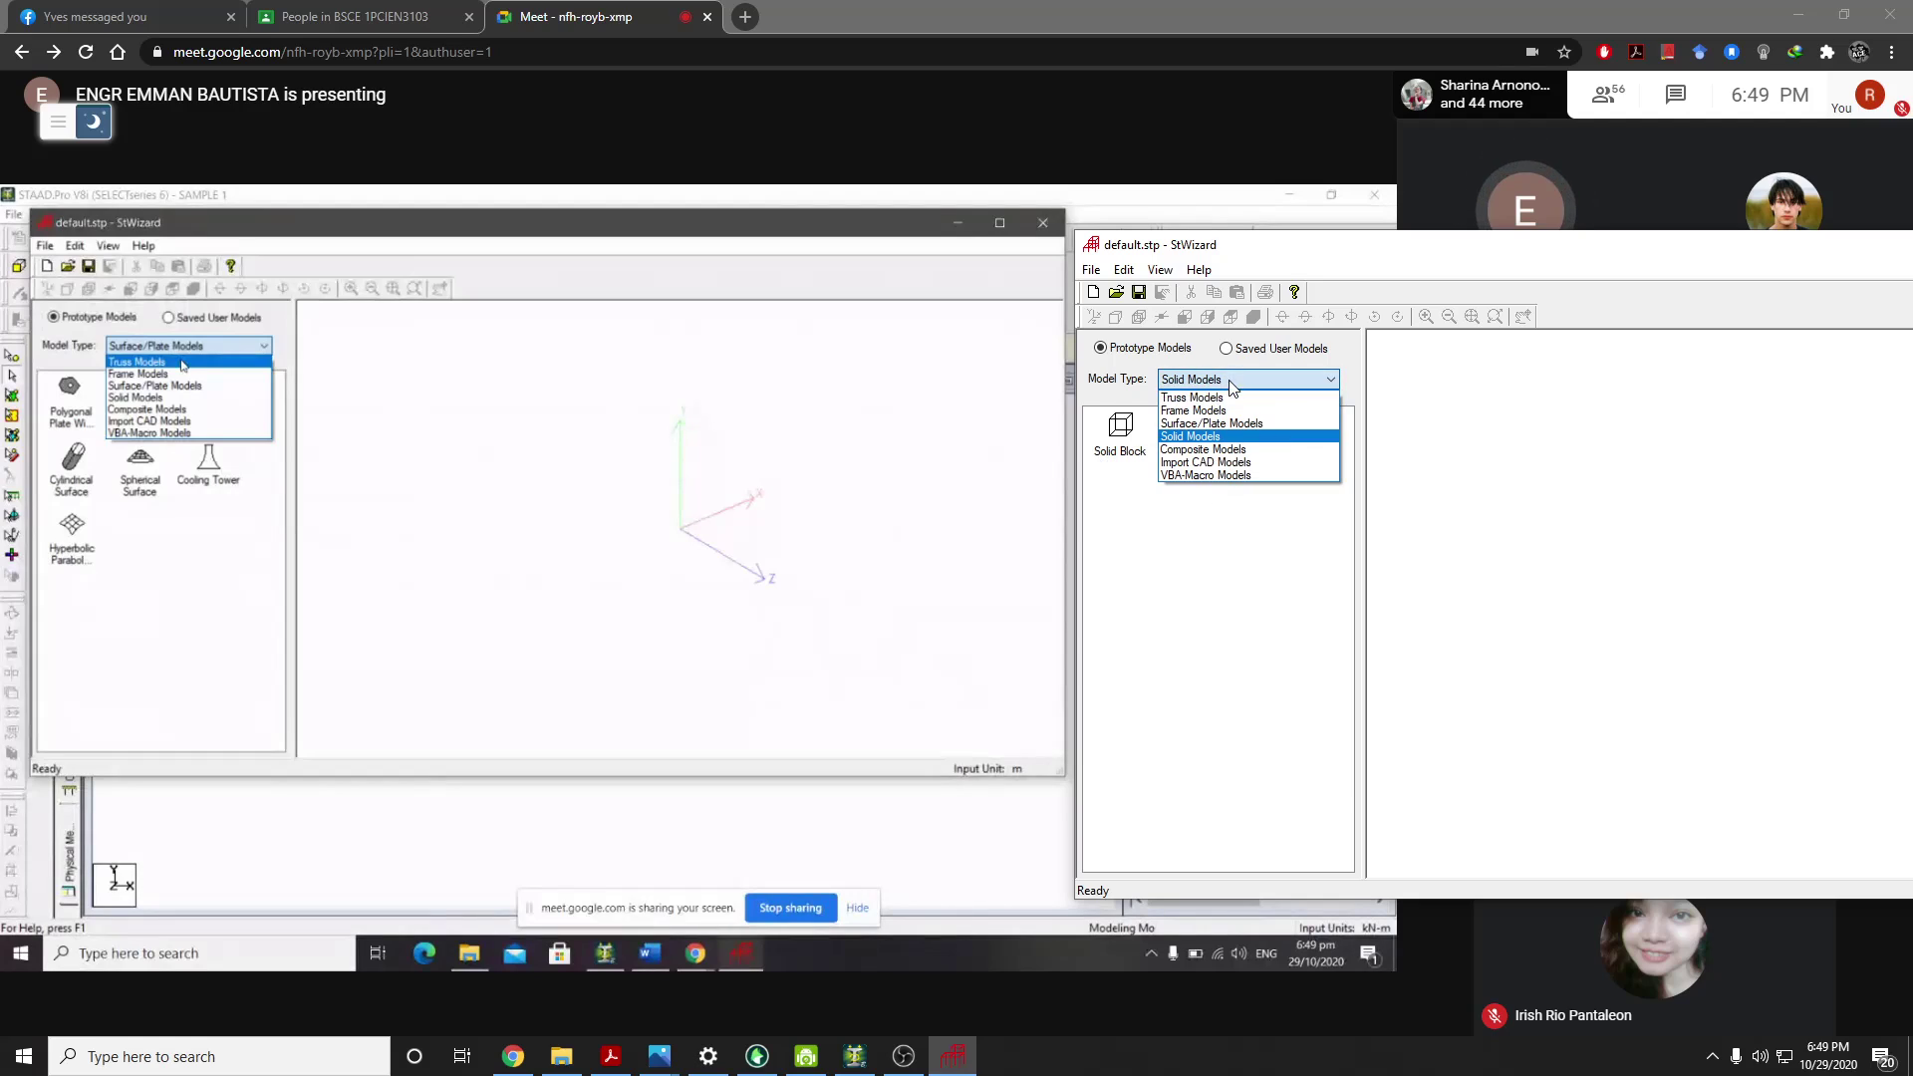
pyautogui.click(1226, 395)
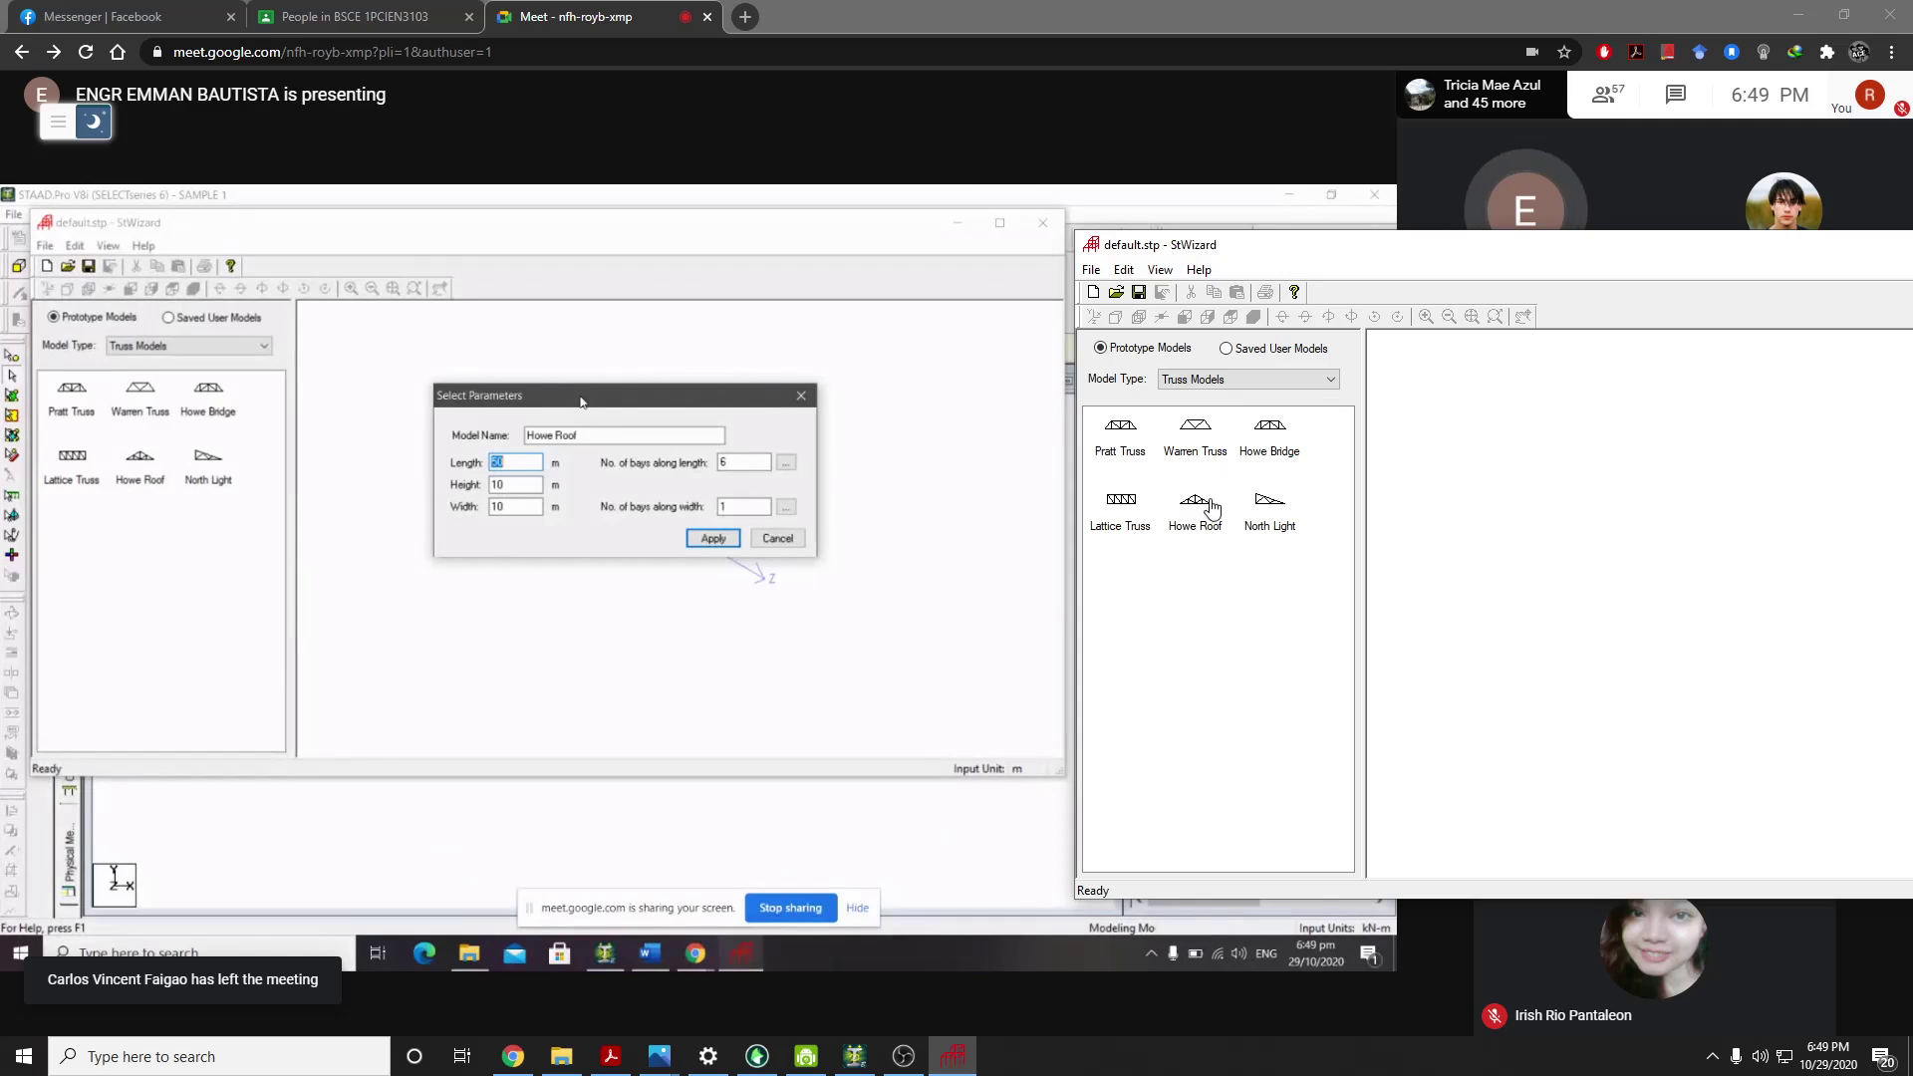
# Open the Howe Roof prototype's parameters and set its length to 8 m, height to 2.5 m and width to 0 m
pyautogui.doubleClick(1196, 526)
pyautogui.moveTo(876, 440); pyautogui.dragTo(890, 458)
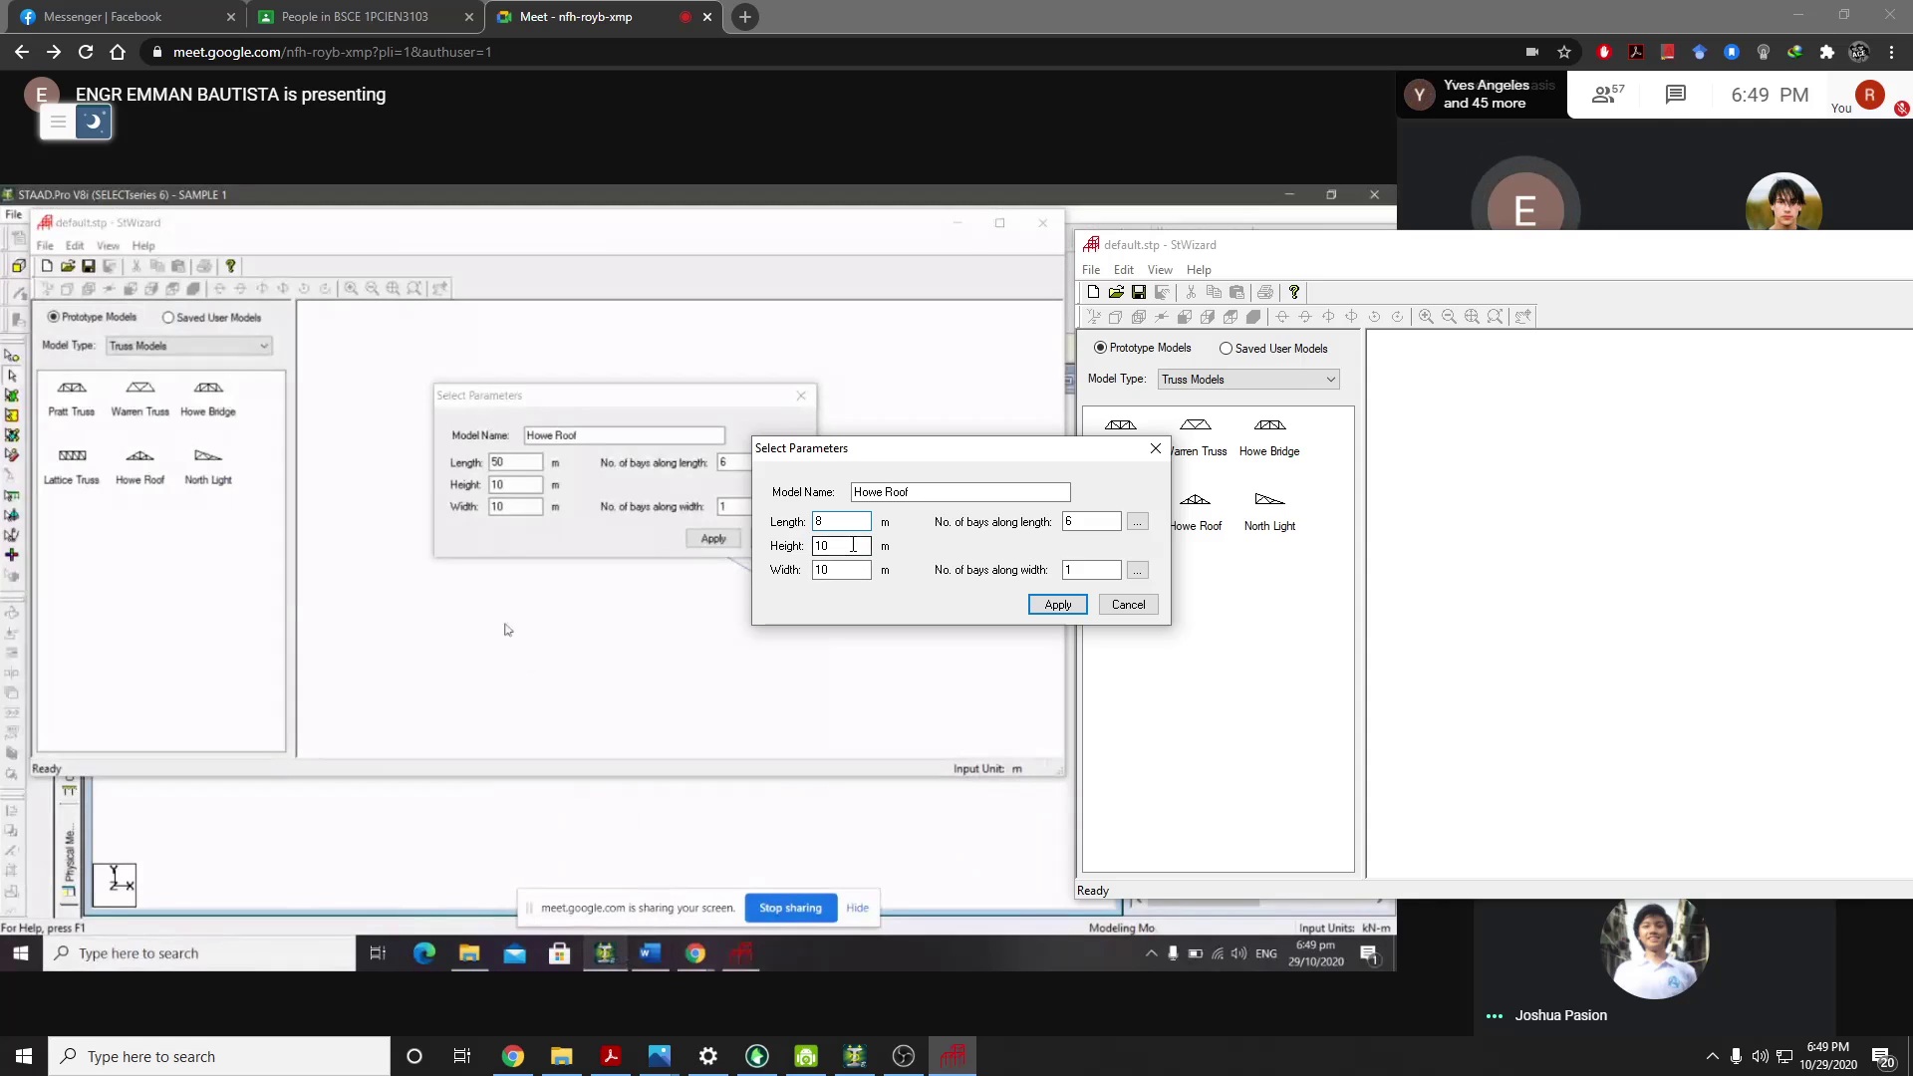
pyautogui.doubleClick(850, 545)
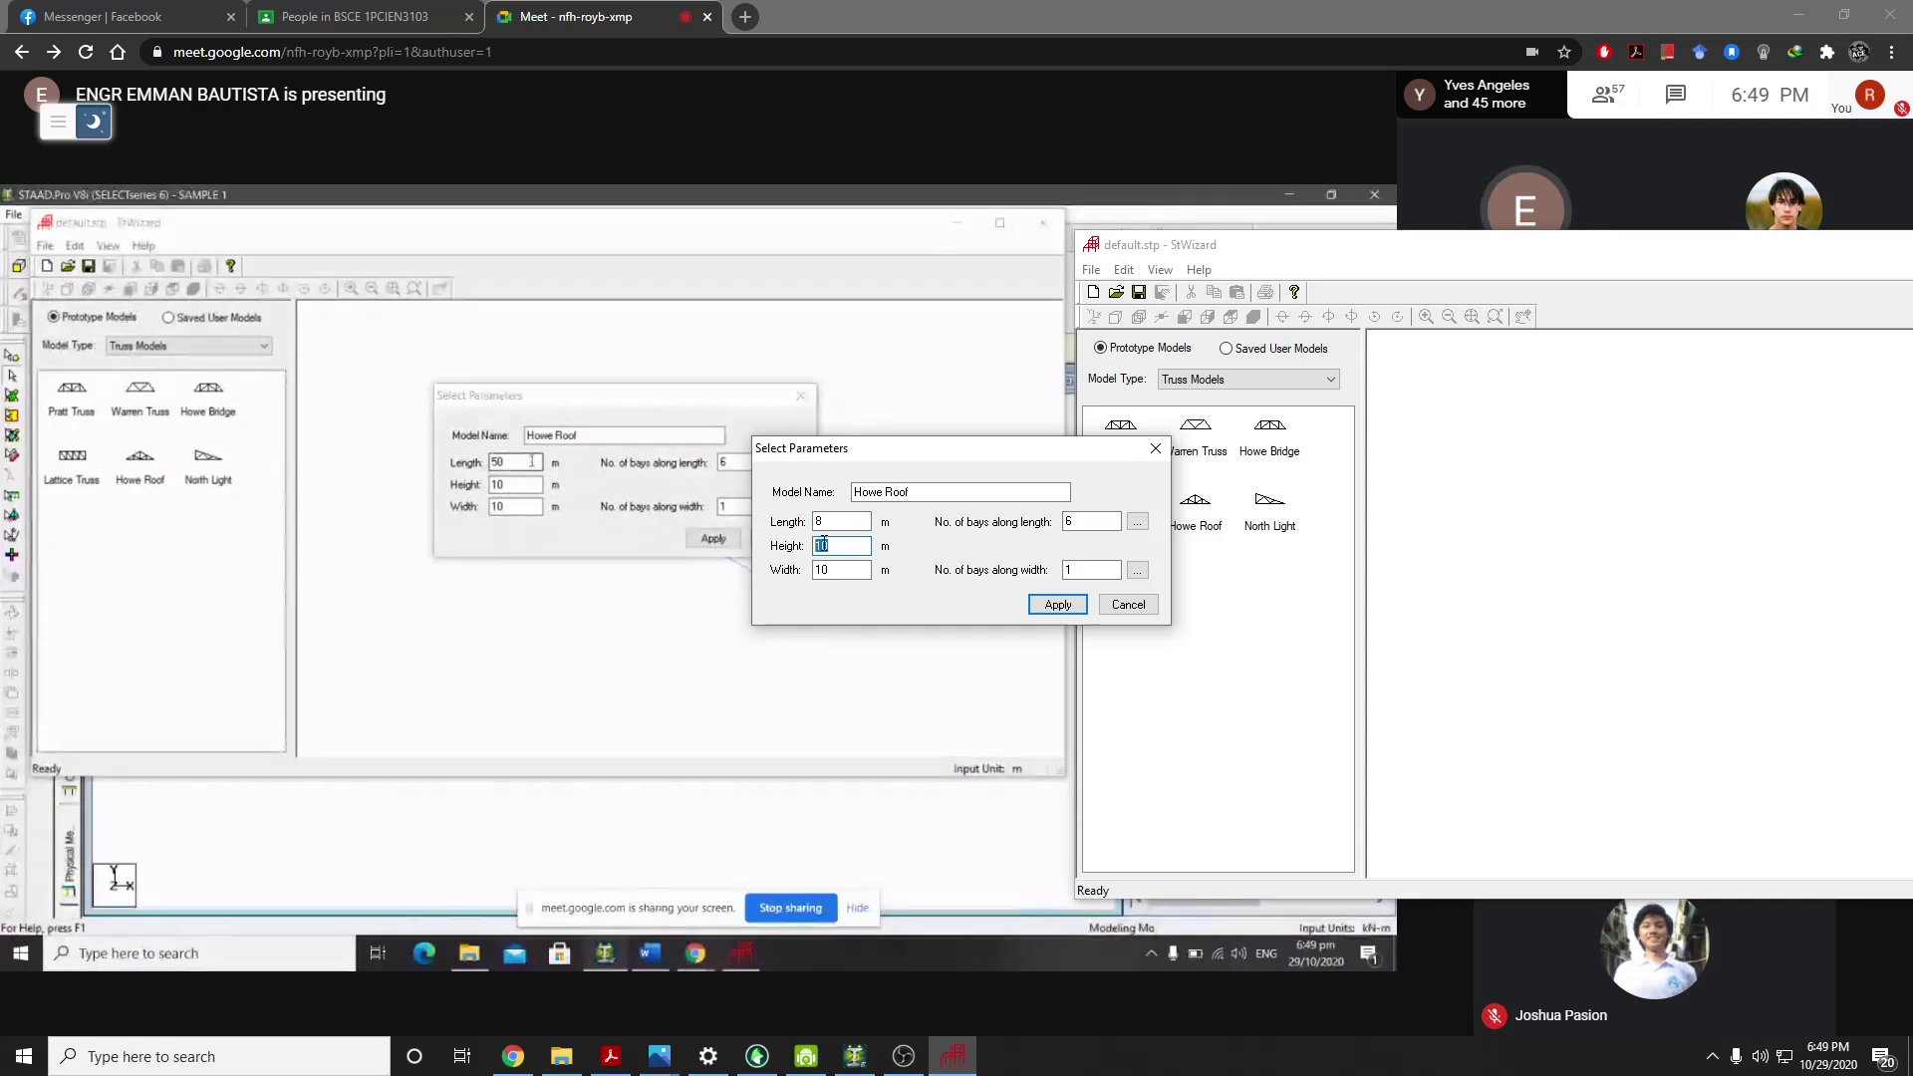
pyautogui.write('2.5')
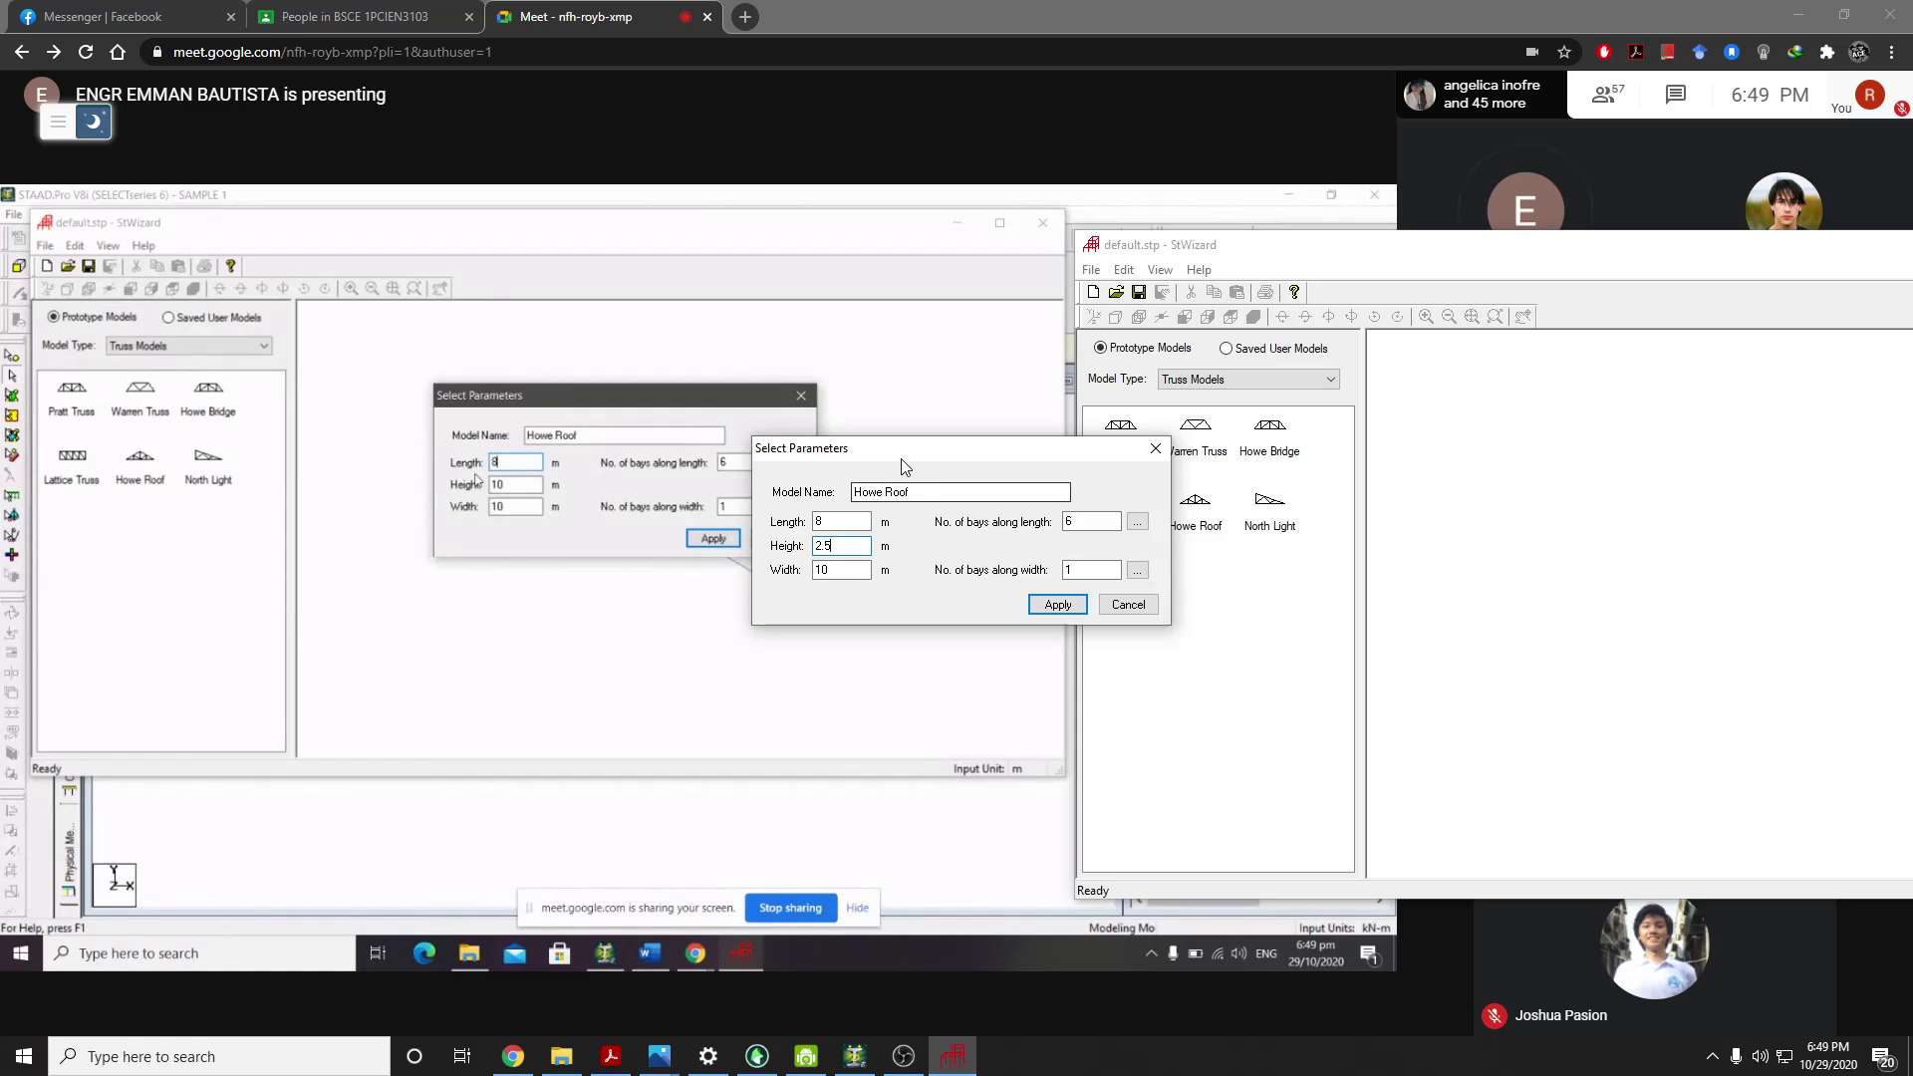
pyautogui.moveTo(901, 460); pyautogui.dragTo(899, 601)
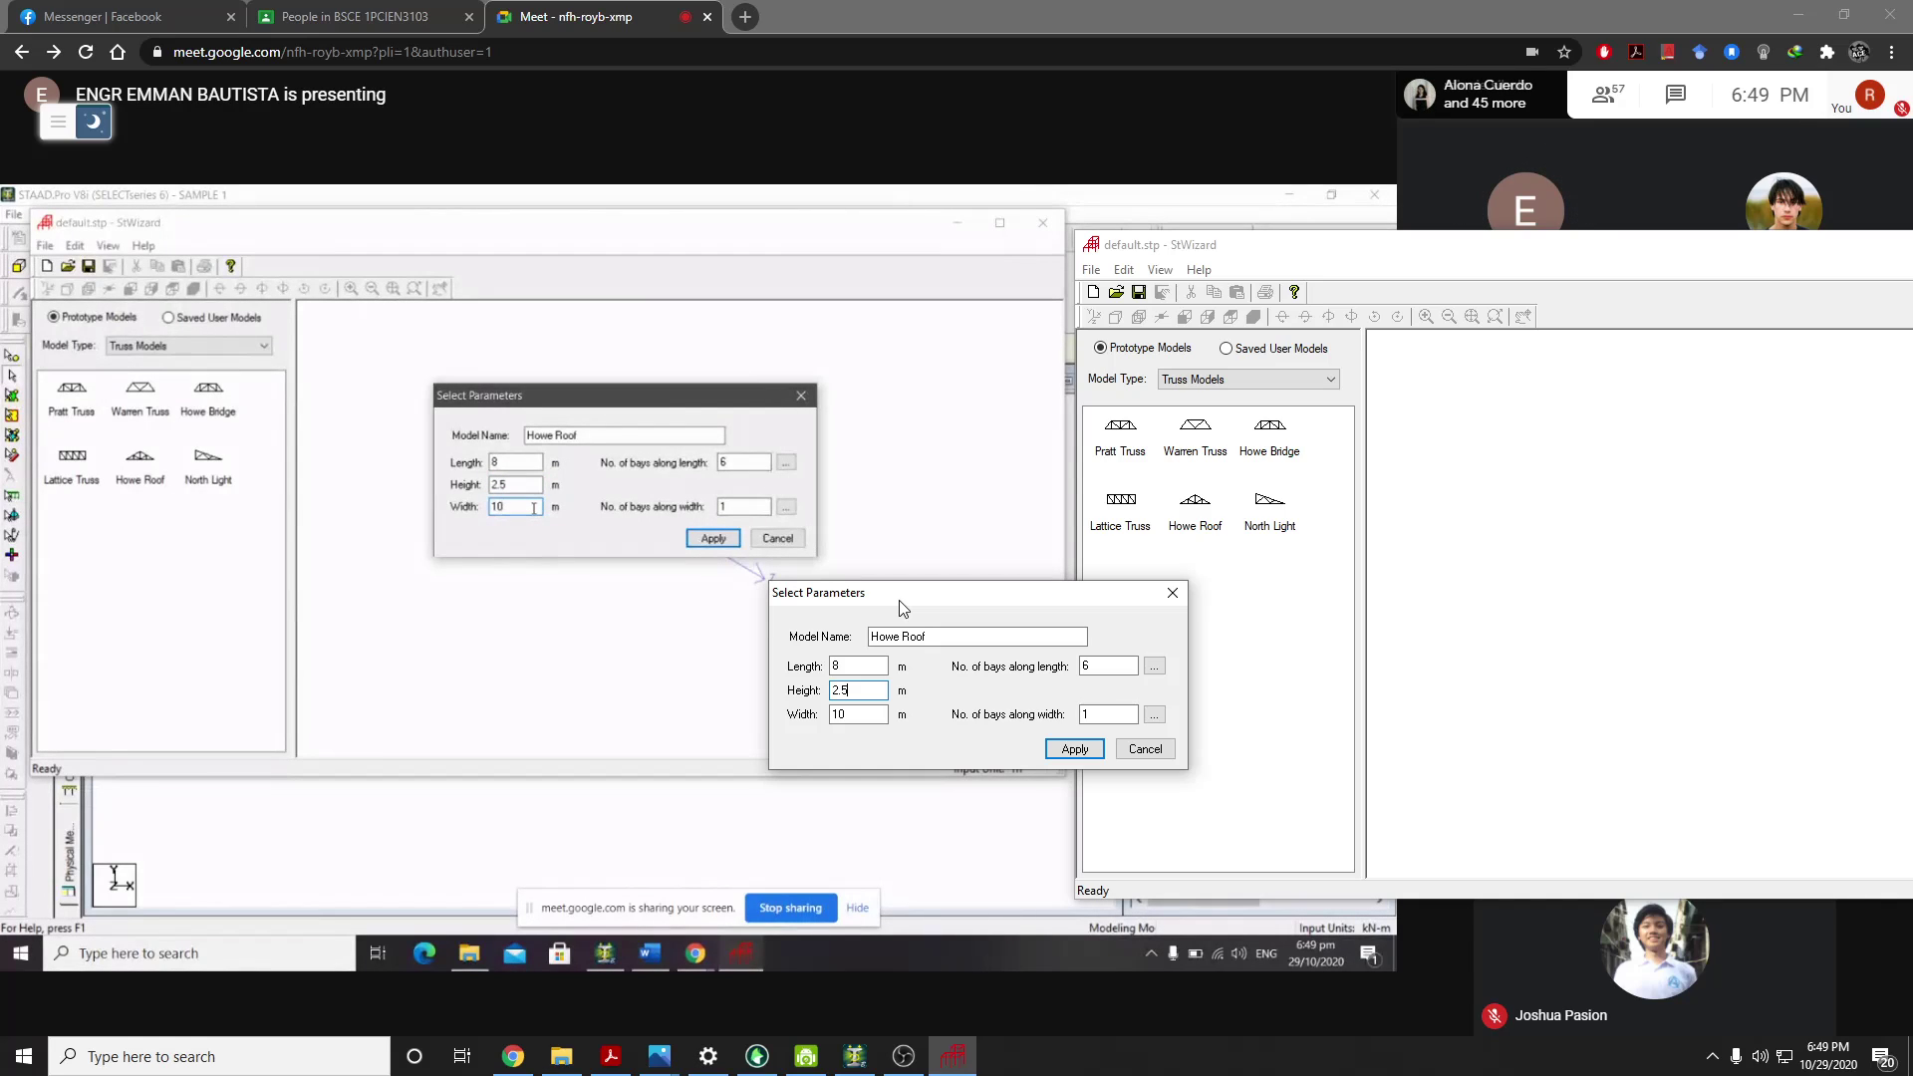
pyautogui.moveTo(909, 604); pyautogui.dragTo(919, 590)
pyautogui.click(876, 708)
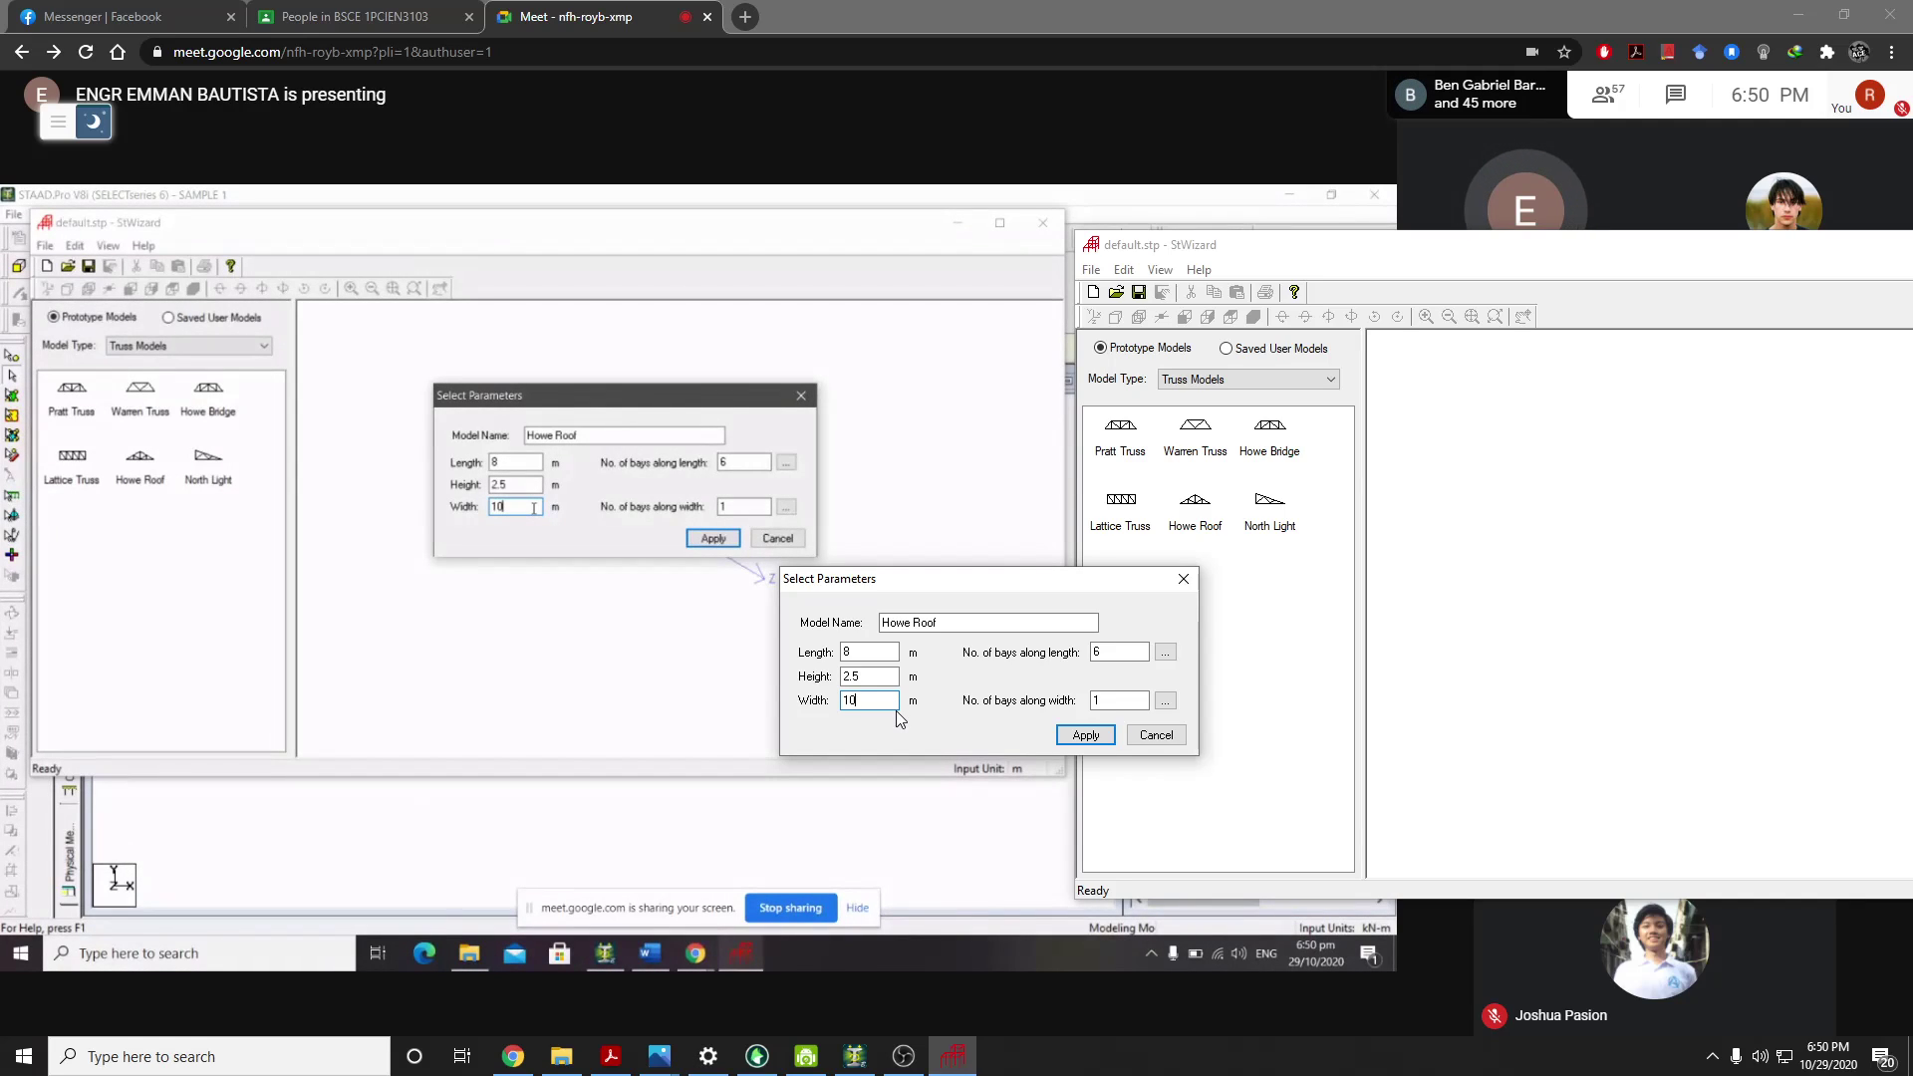
pyautogui.click(846, 700)
pyautogui.press('Delete')
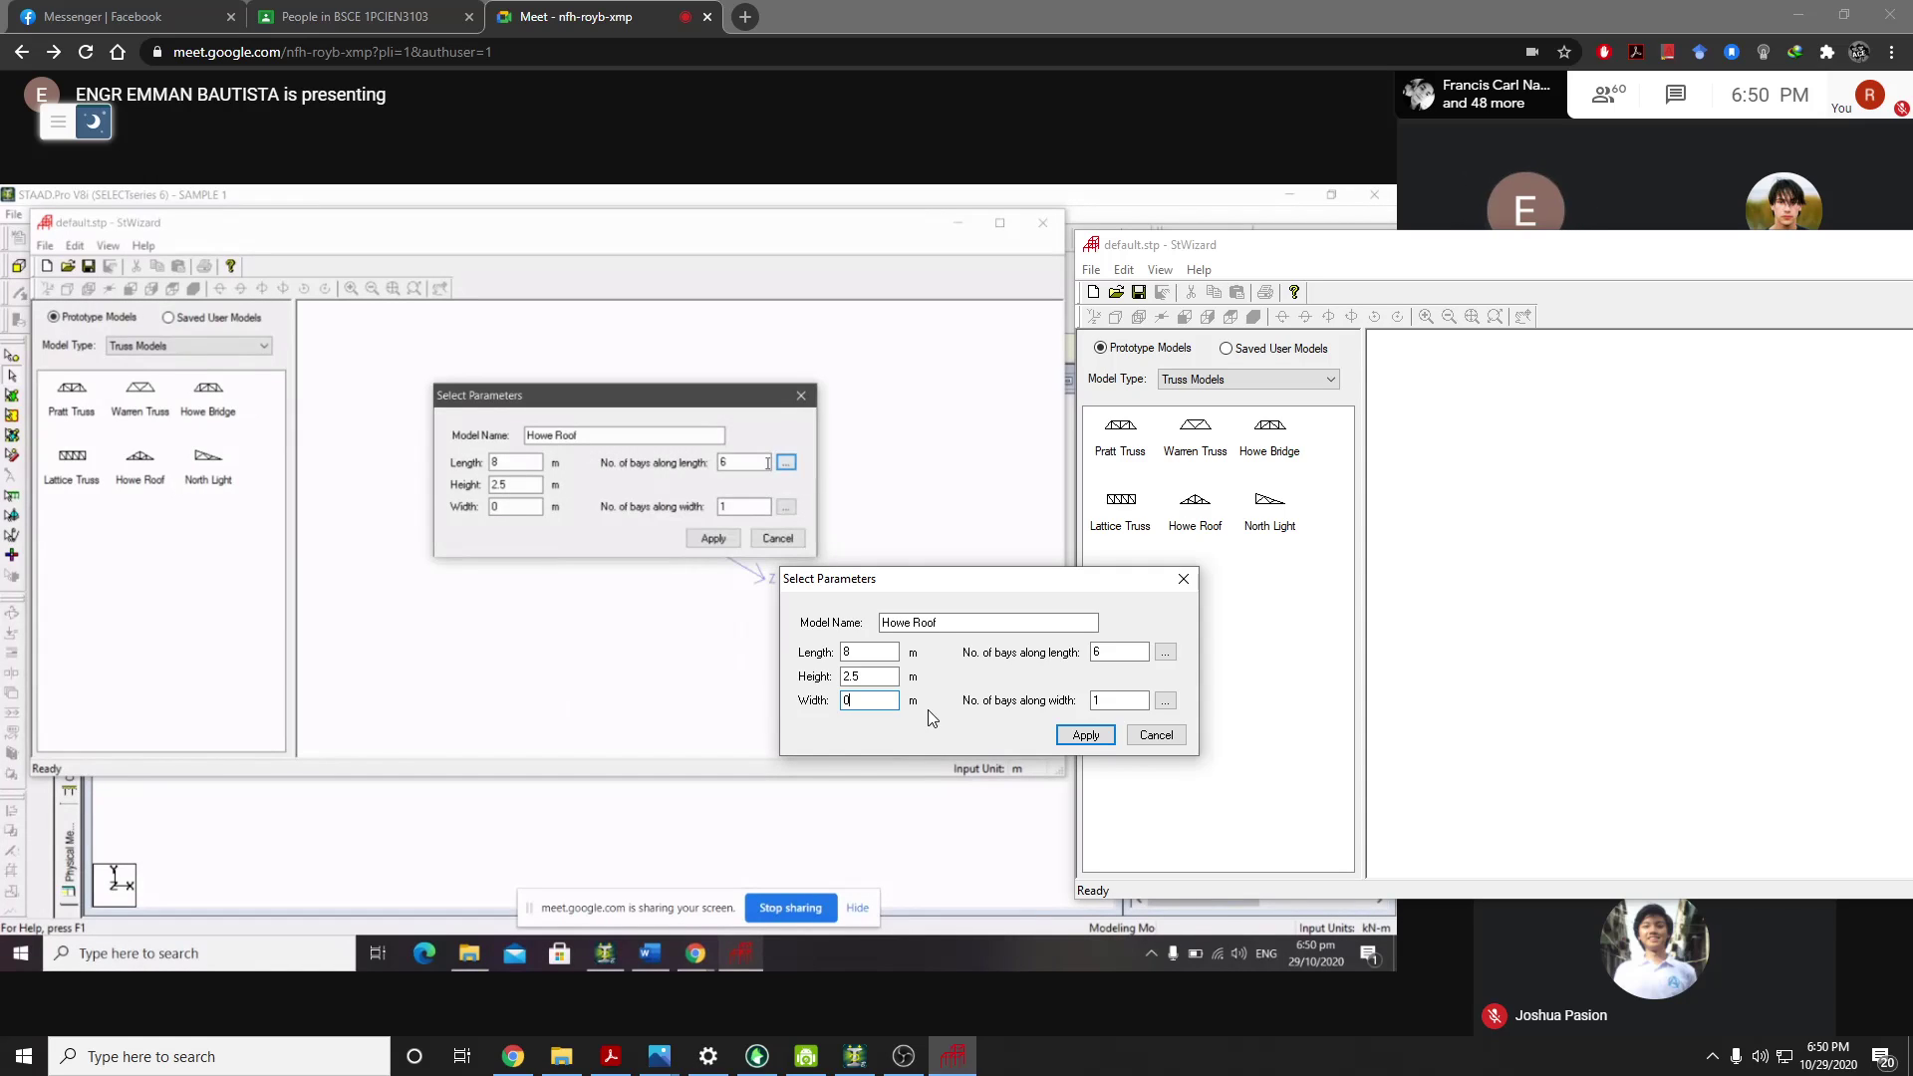
# Open the individual bay lengths along the truss length and set bay 1 to 1 m and bays 2 and 3 to 1.5 m
pyautogui.doubleClick(1125, 654)
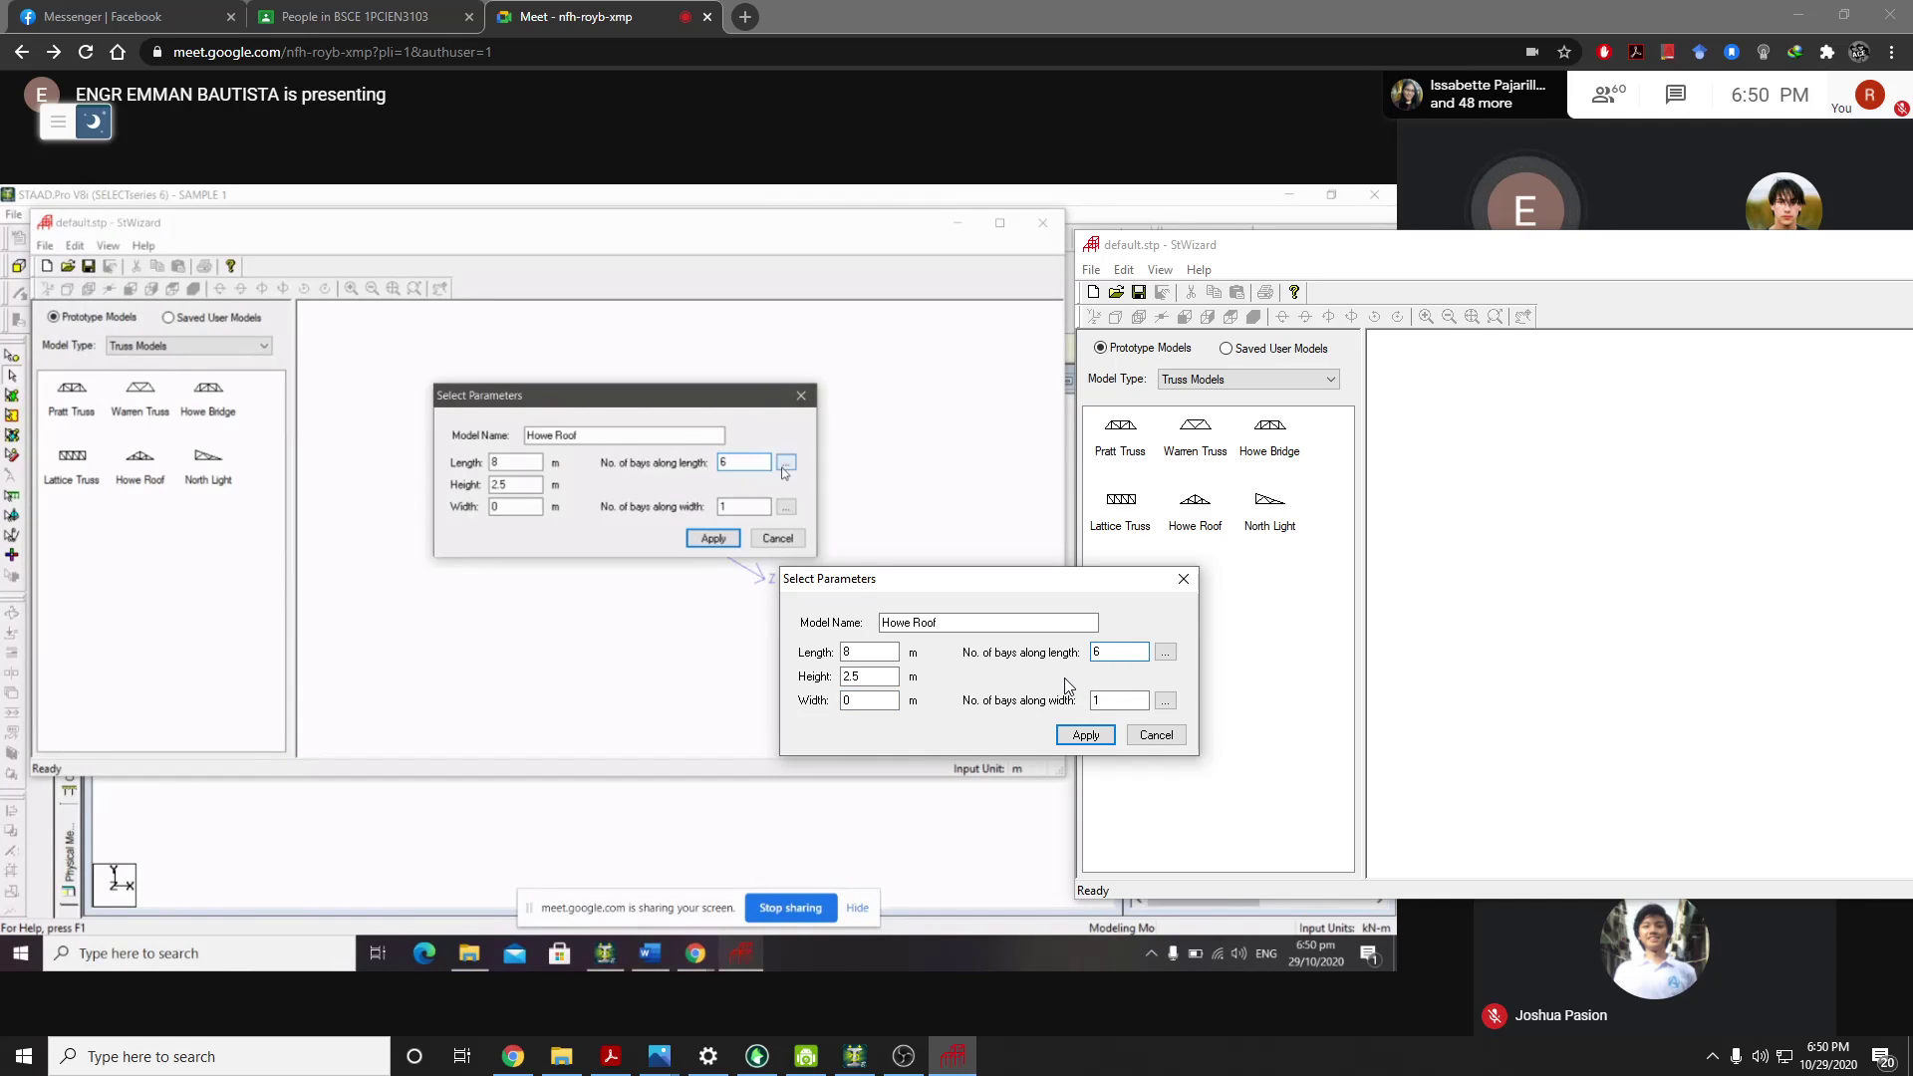
pyautogui.click(1166, 652)
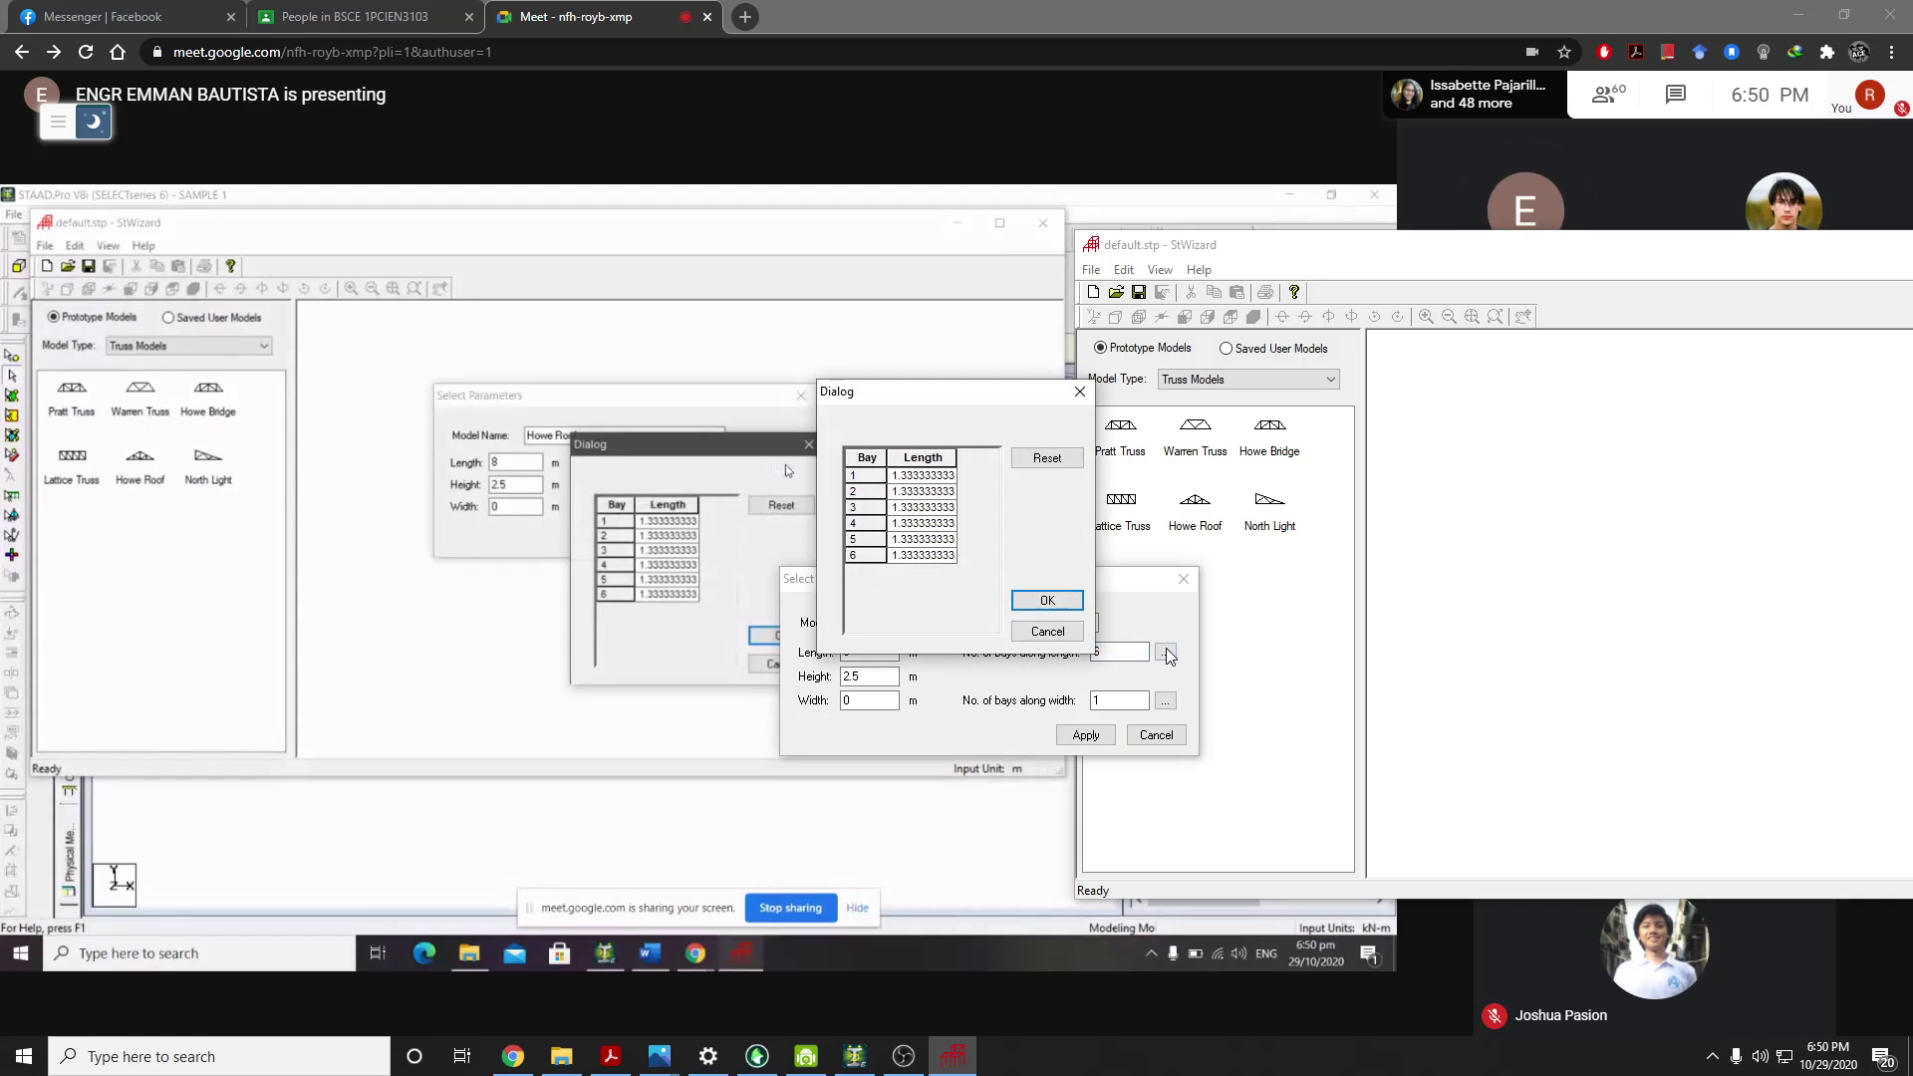
pyautogui.moveTo(966, 408); pyautogui.dragTo(1094, 419)
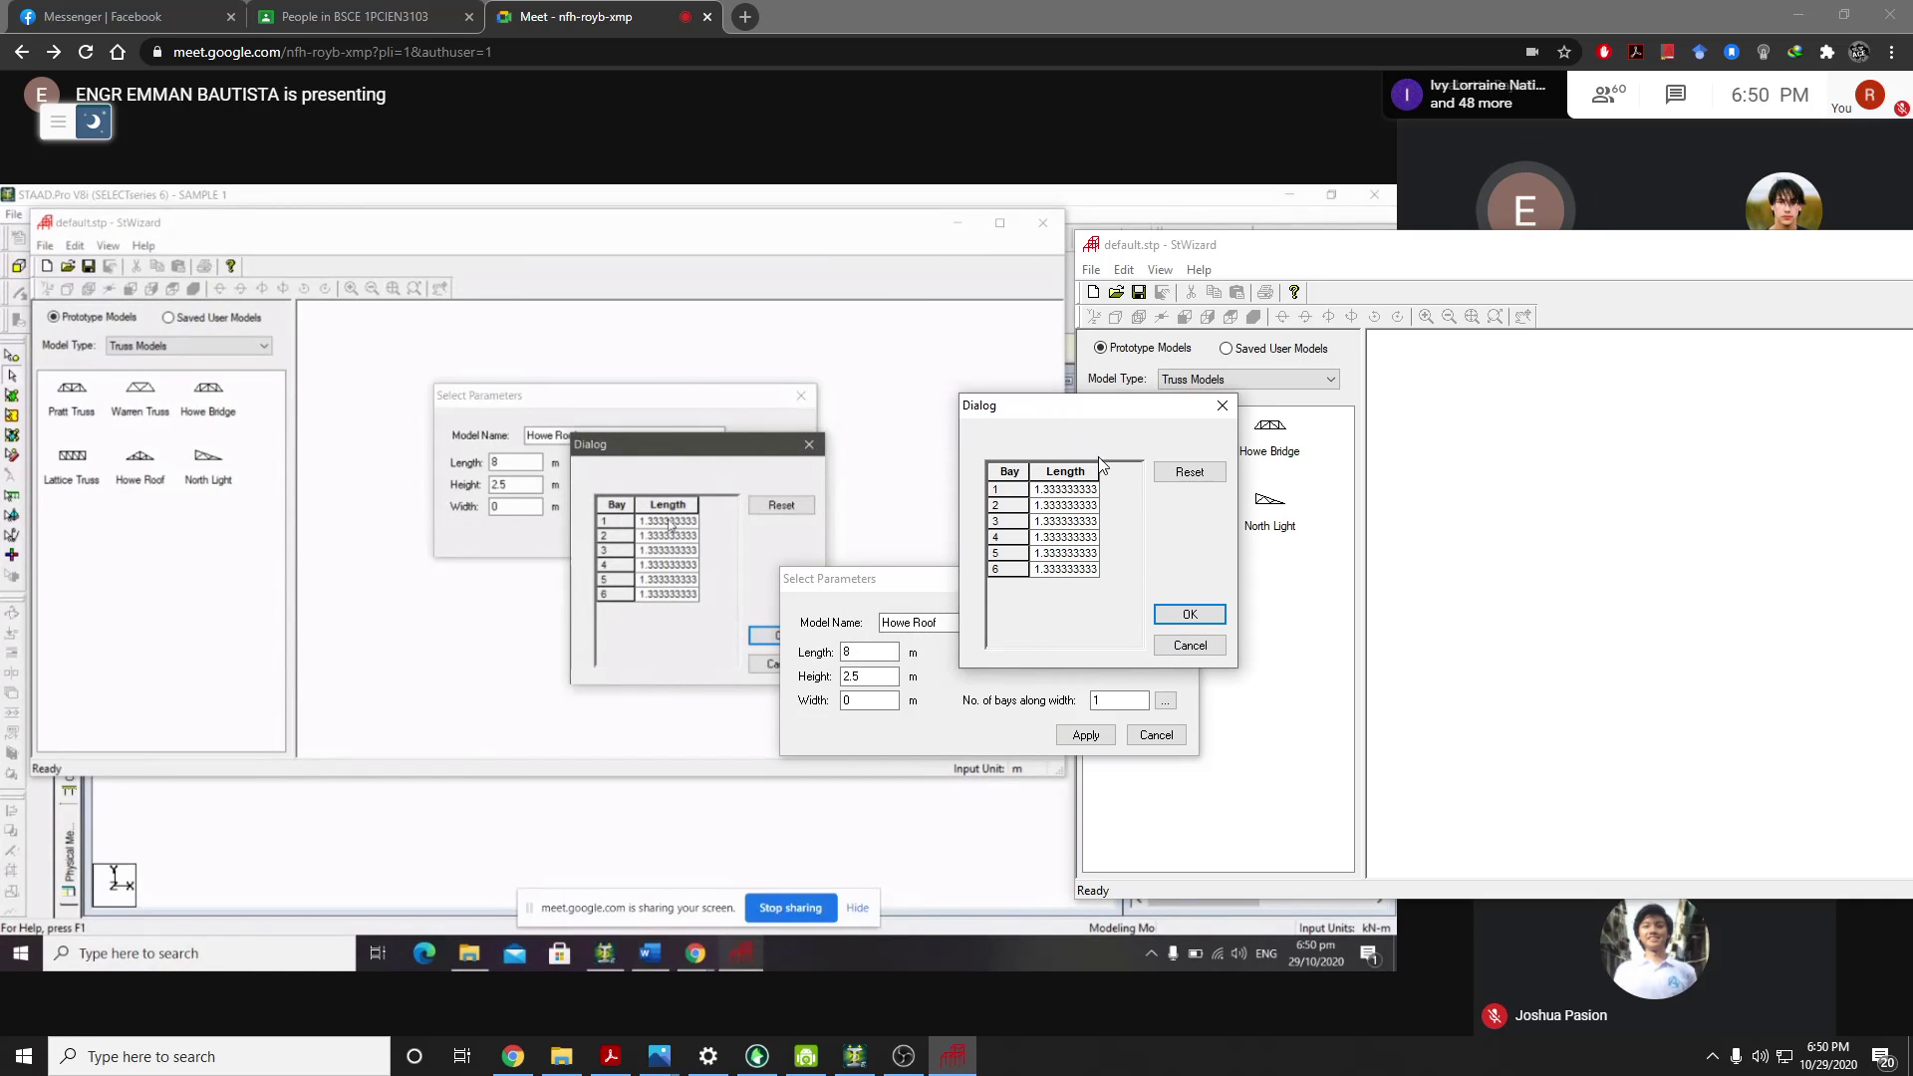
pyautogui.click(1069, 490)
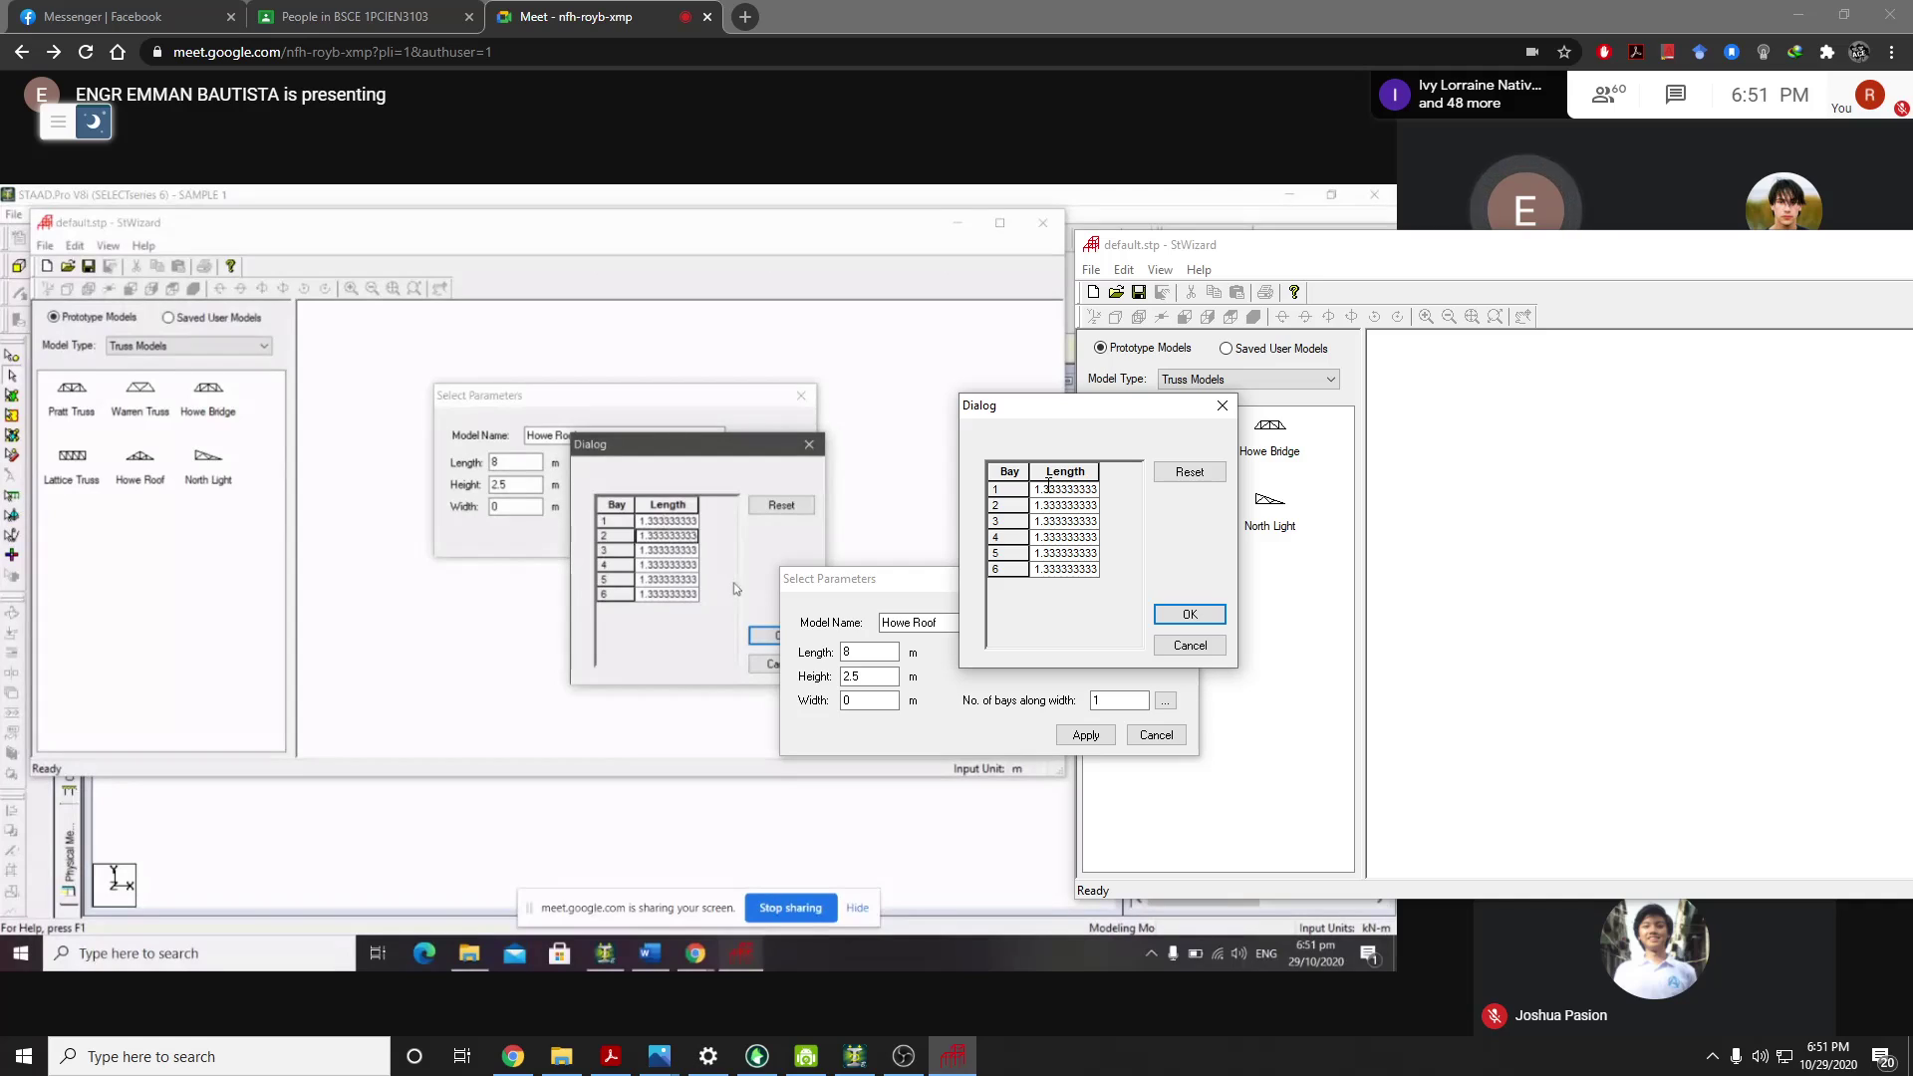
pyautogui.moveTo(1049, 490); pyautogui.dragTo(1113, 499)
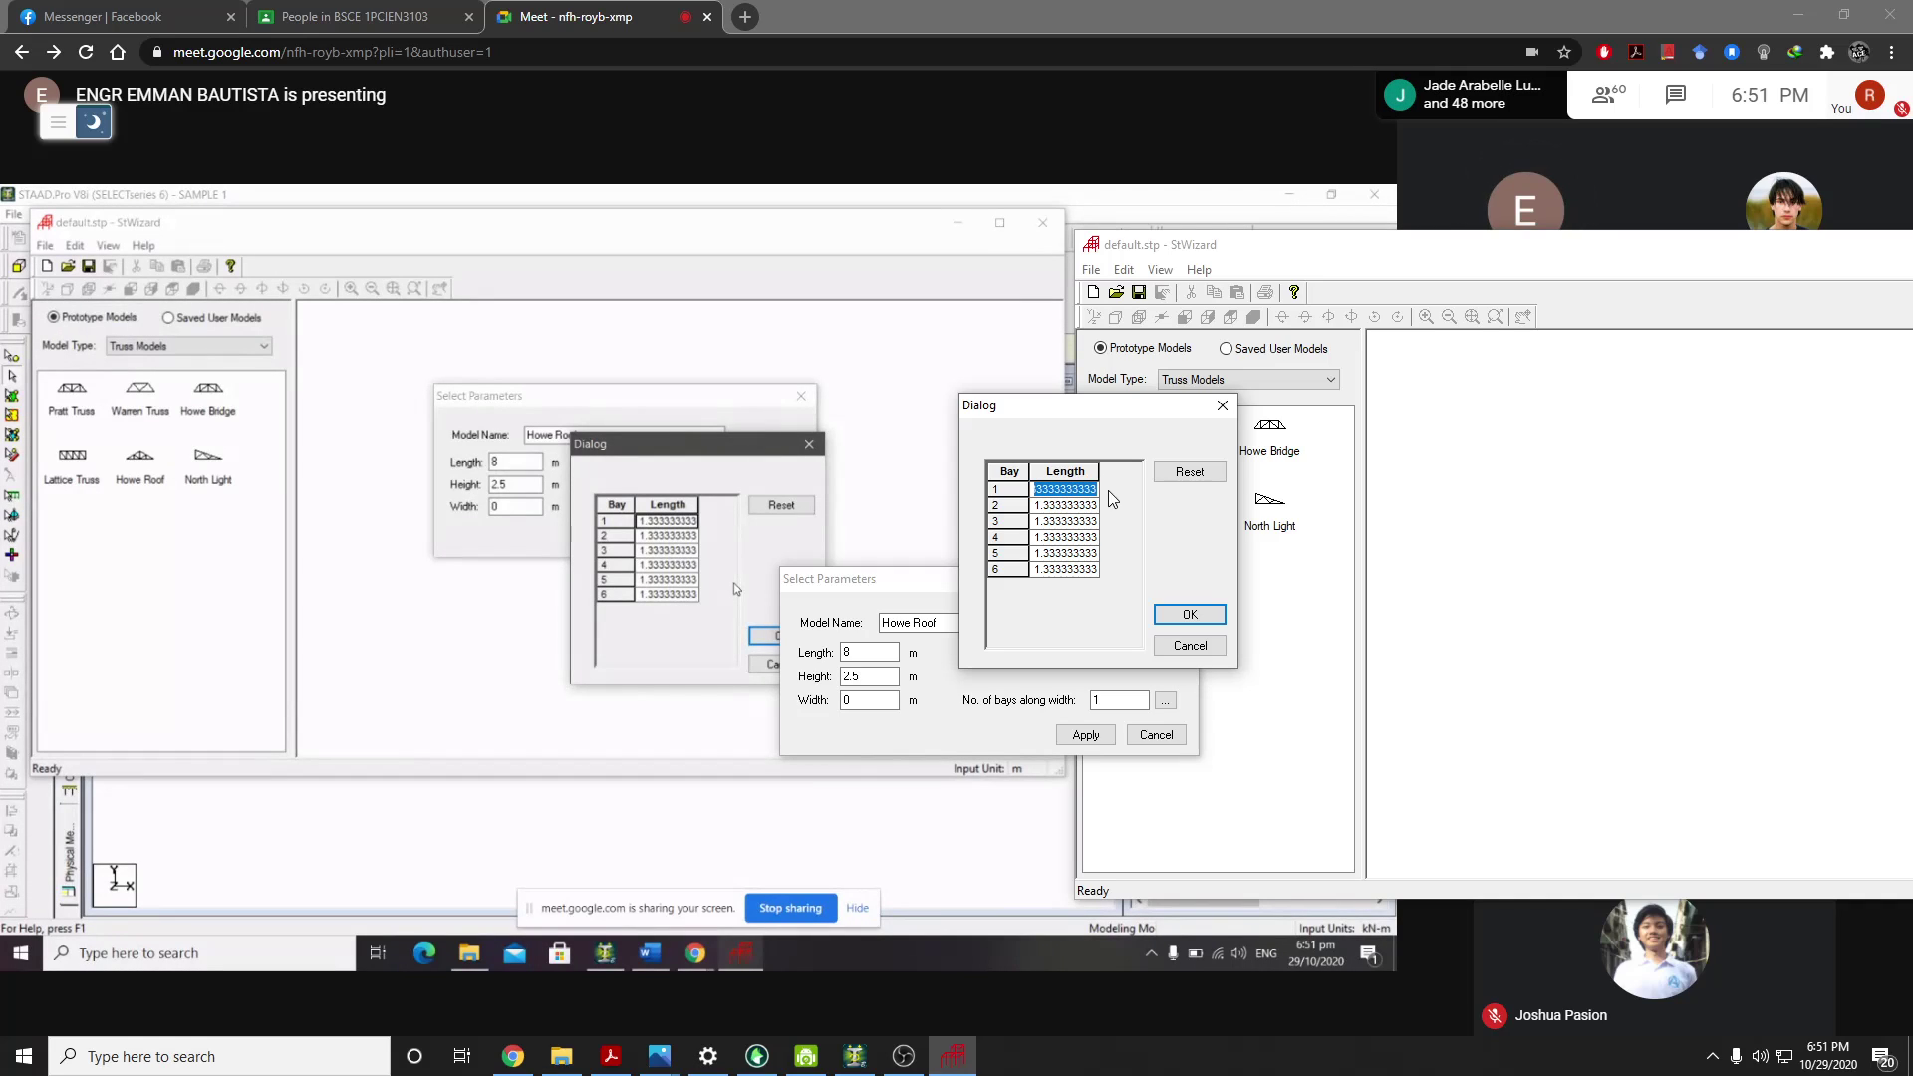
pyautogui.write('1.')
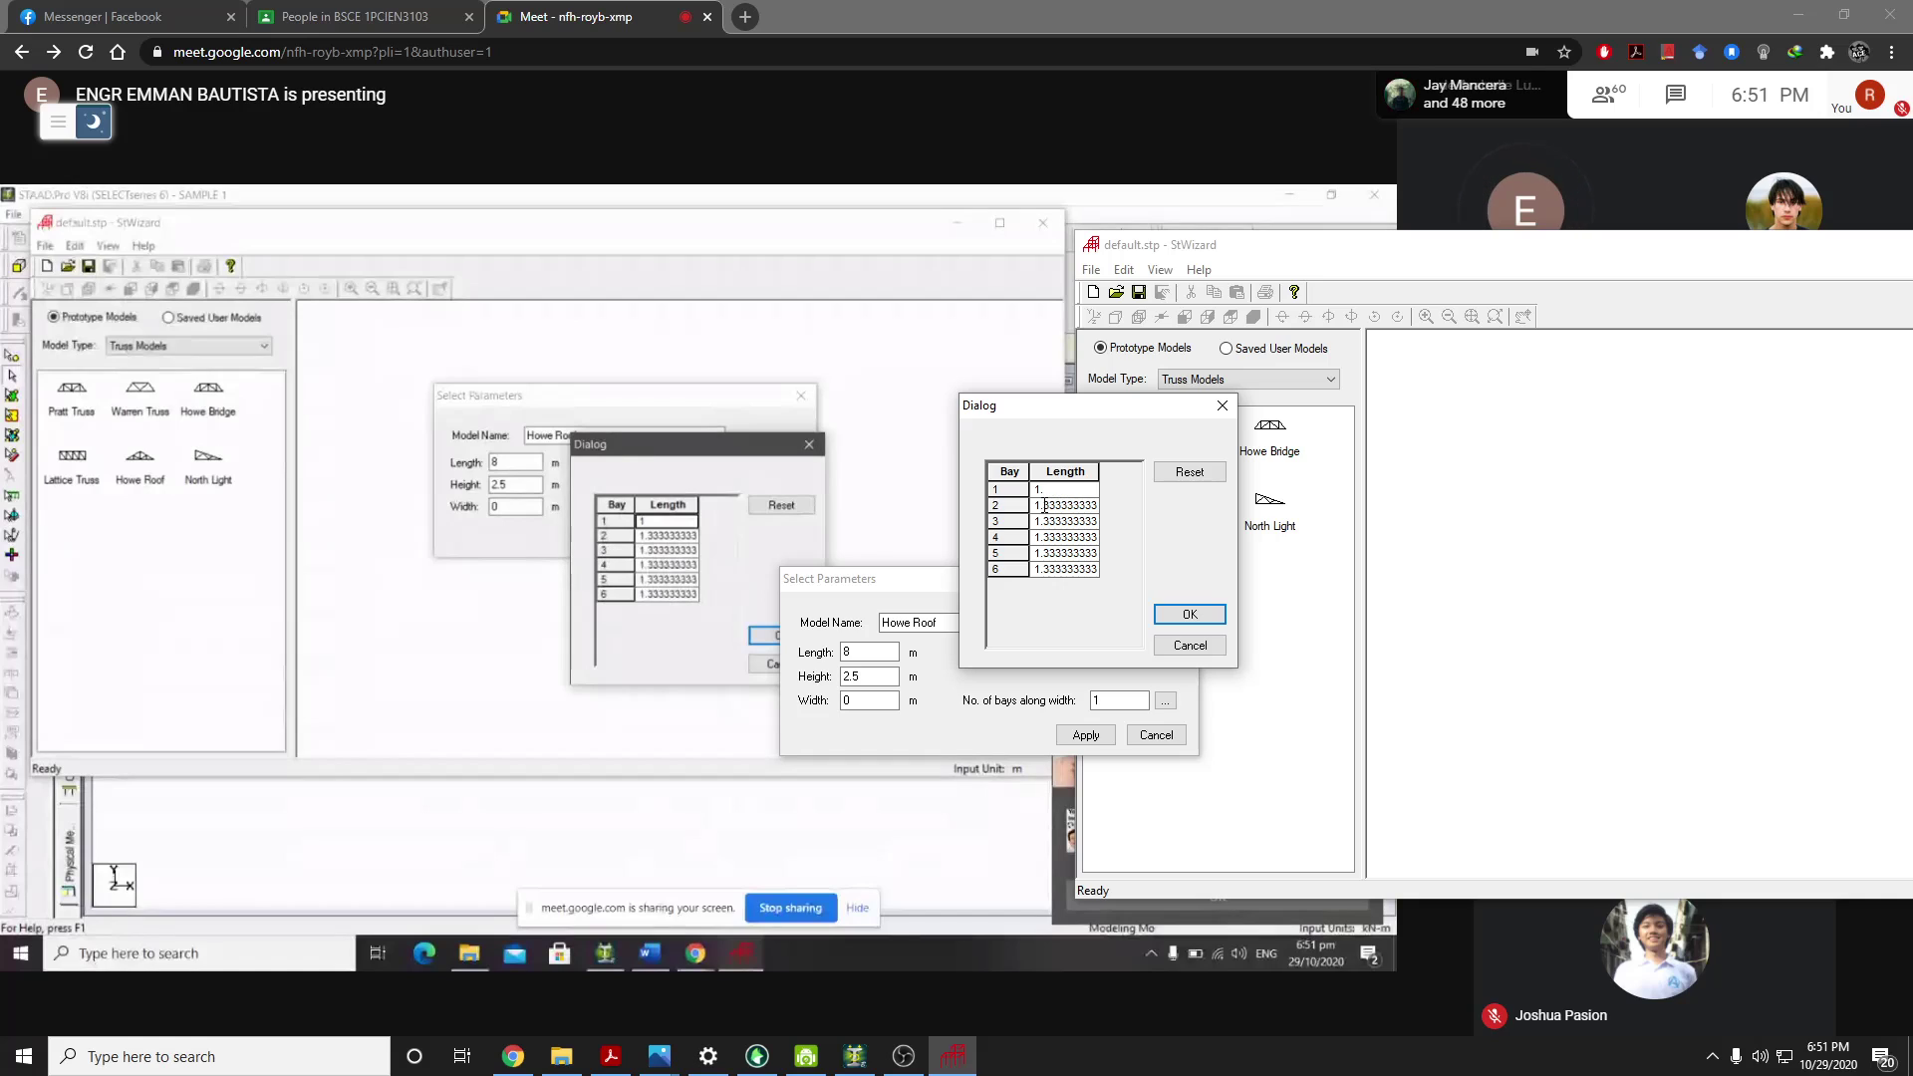
pyautogui.moveTo(1045, 505); pyautogui.dragTo(1105, 515)
pyautogui.write('1.5')
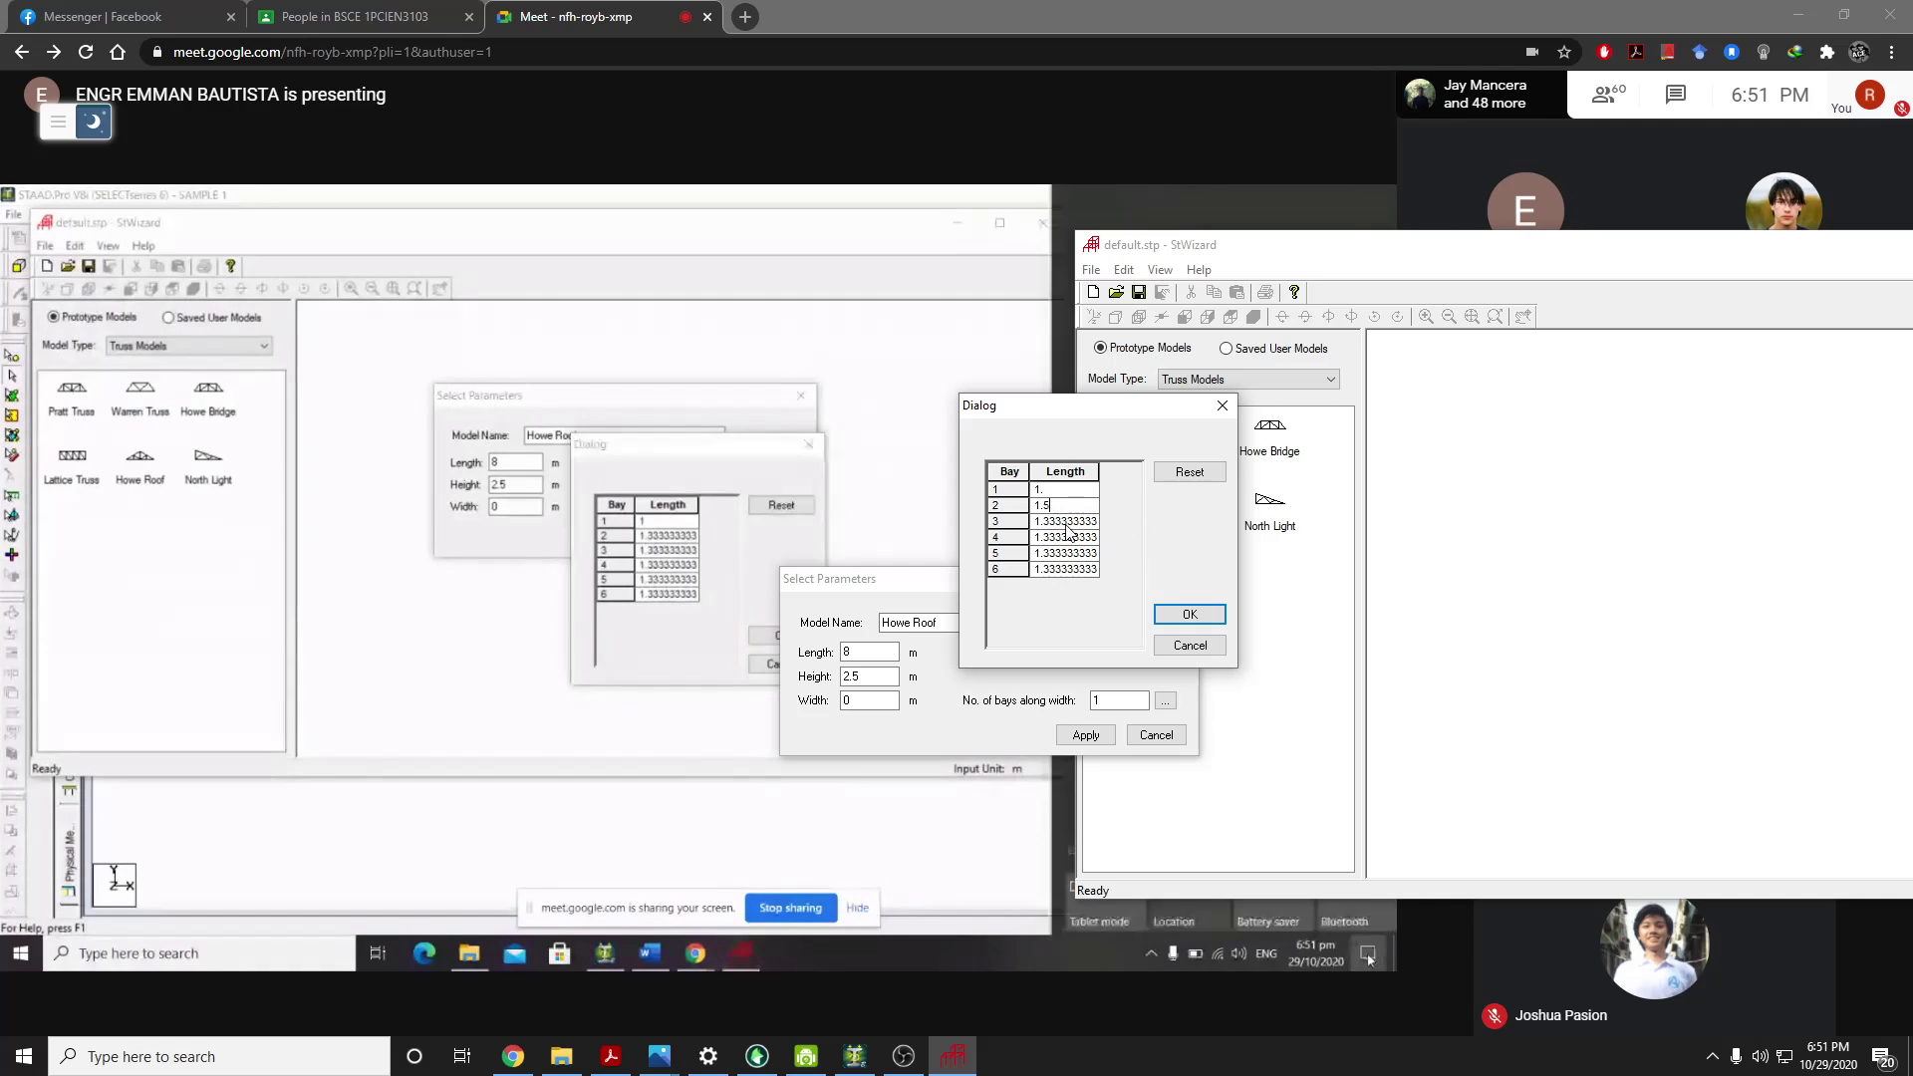
pyautogui.moveTo(1047, 525); pyautogui.dragTo(1163, 524)
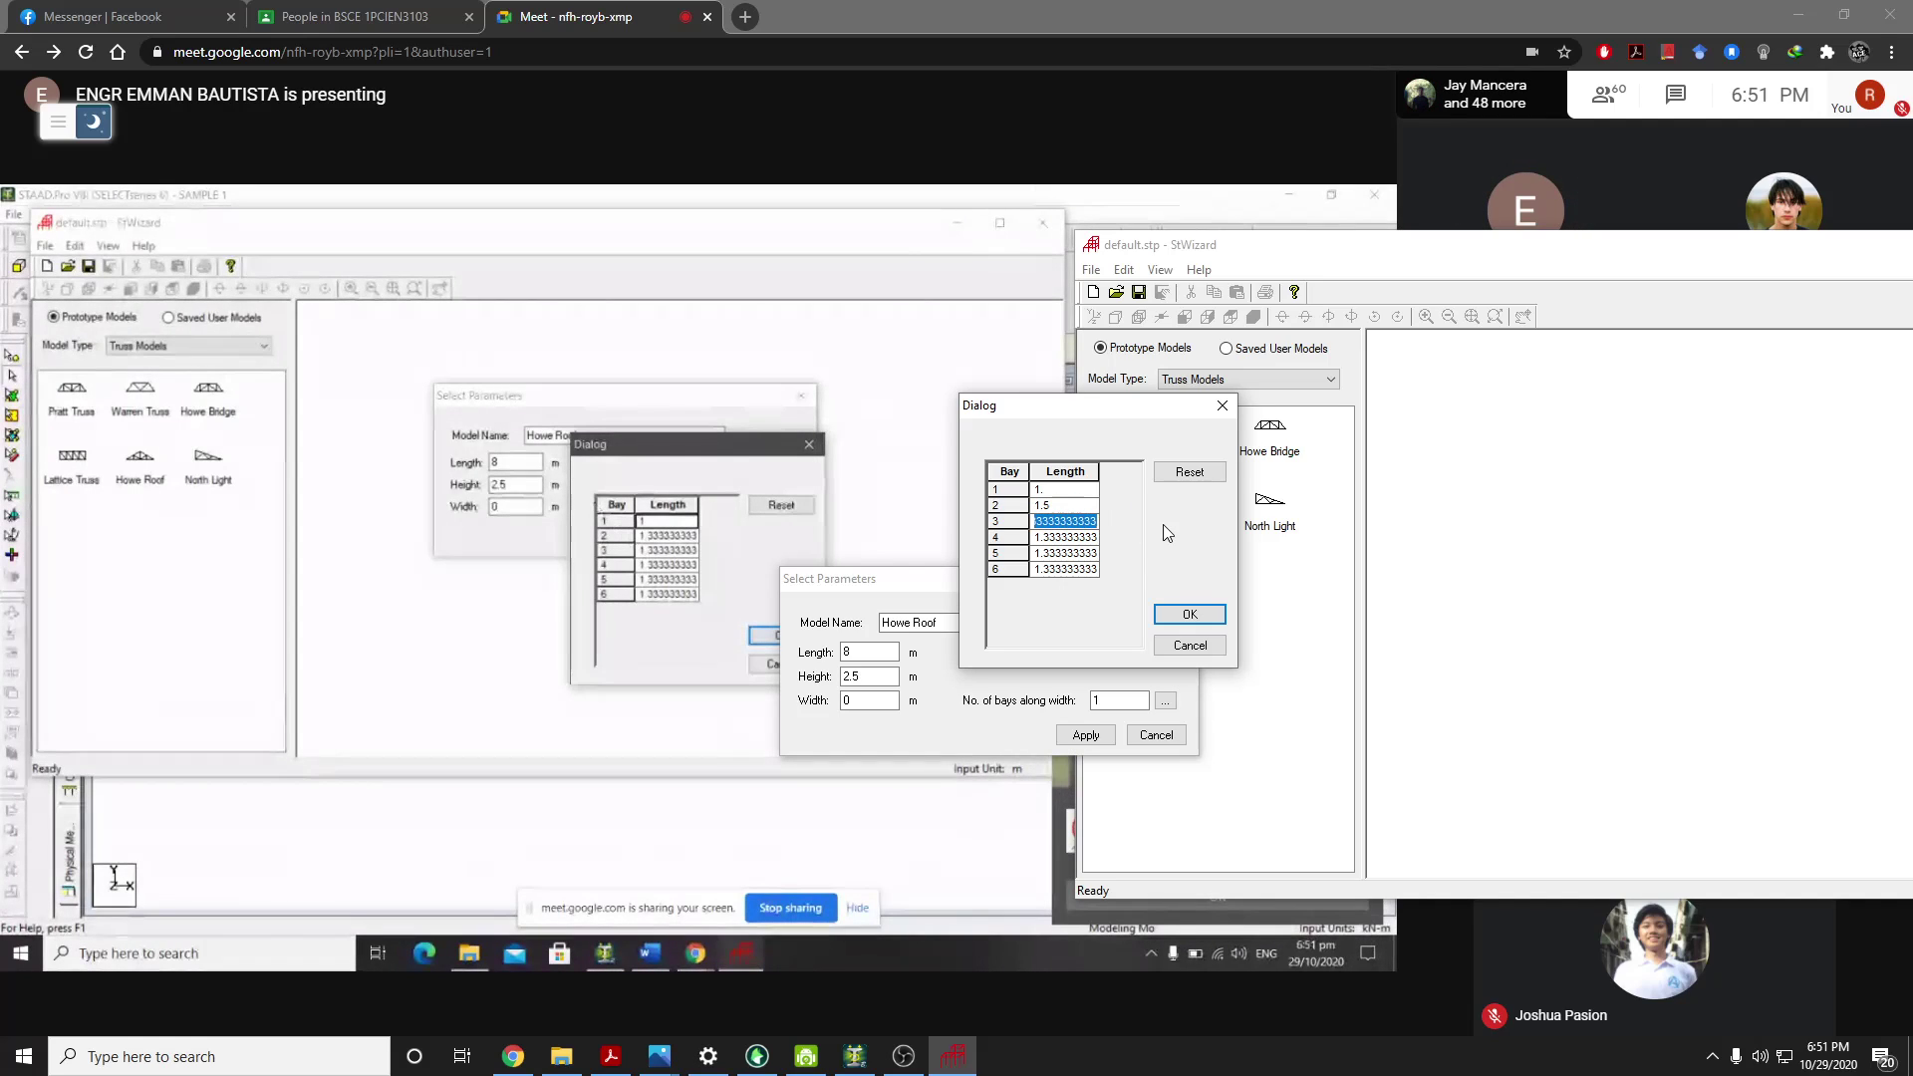
pyautogui.write('1.5')
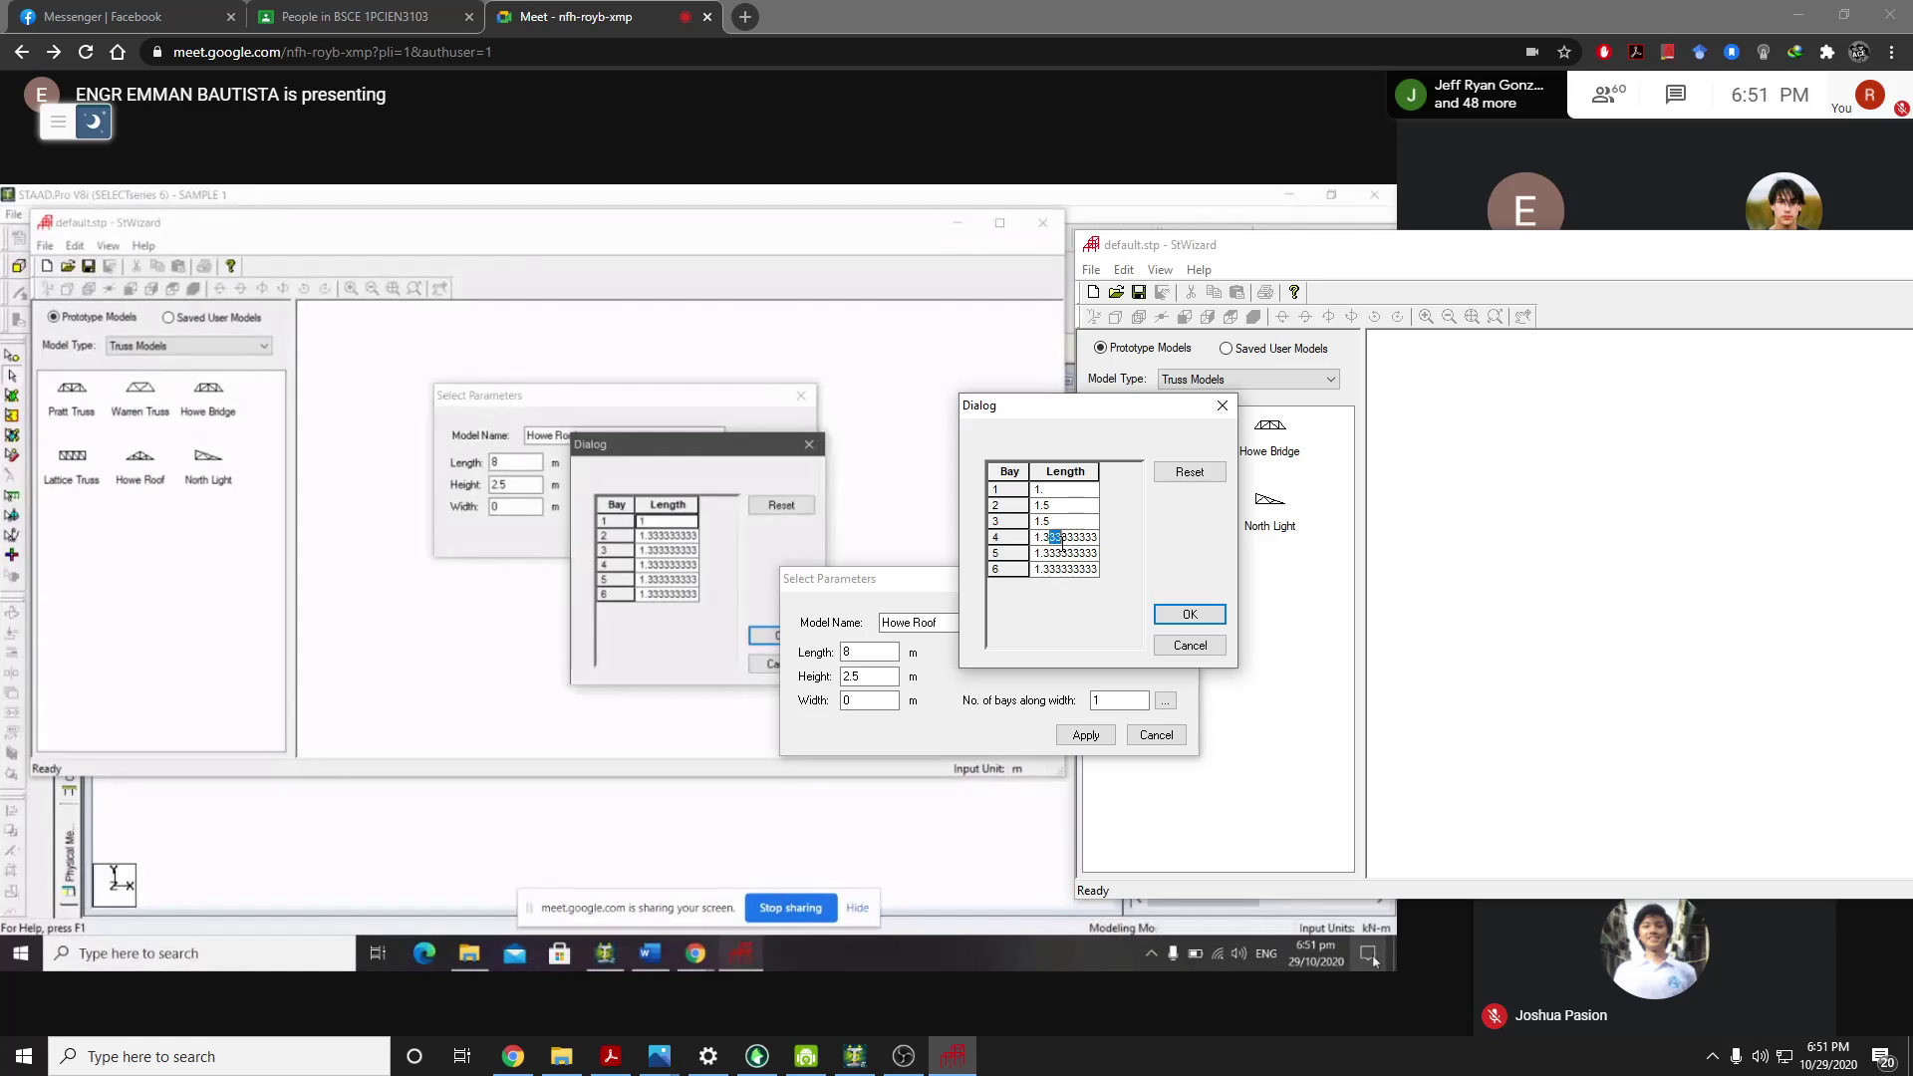
# Set bays 4 and 5 to 1.5 m and bay 6 to 1 m, tidy bay 1's entry to 1, and accept the bay lengths
pyautogui.moveTo(1039, 537); pyautogui.dragTo(1140, 542)
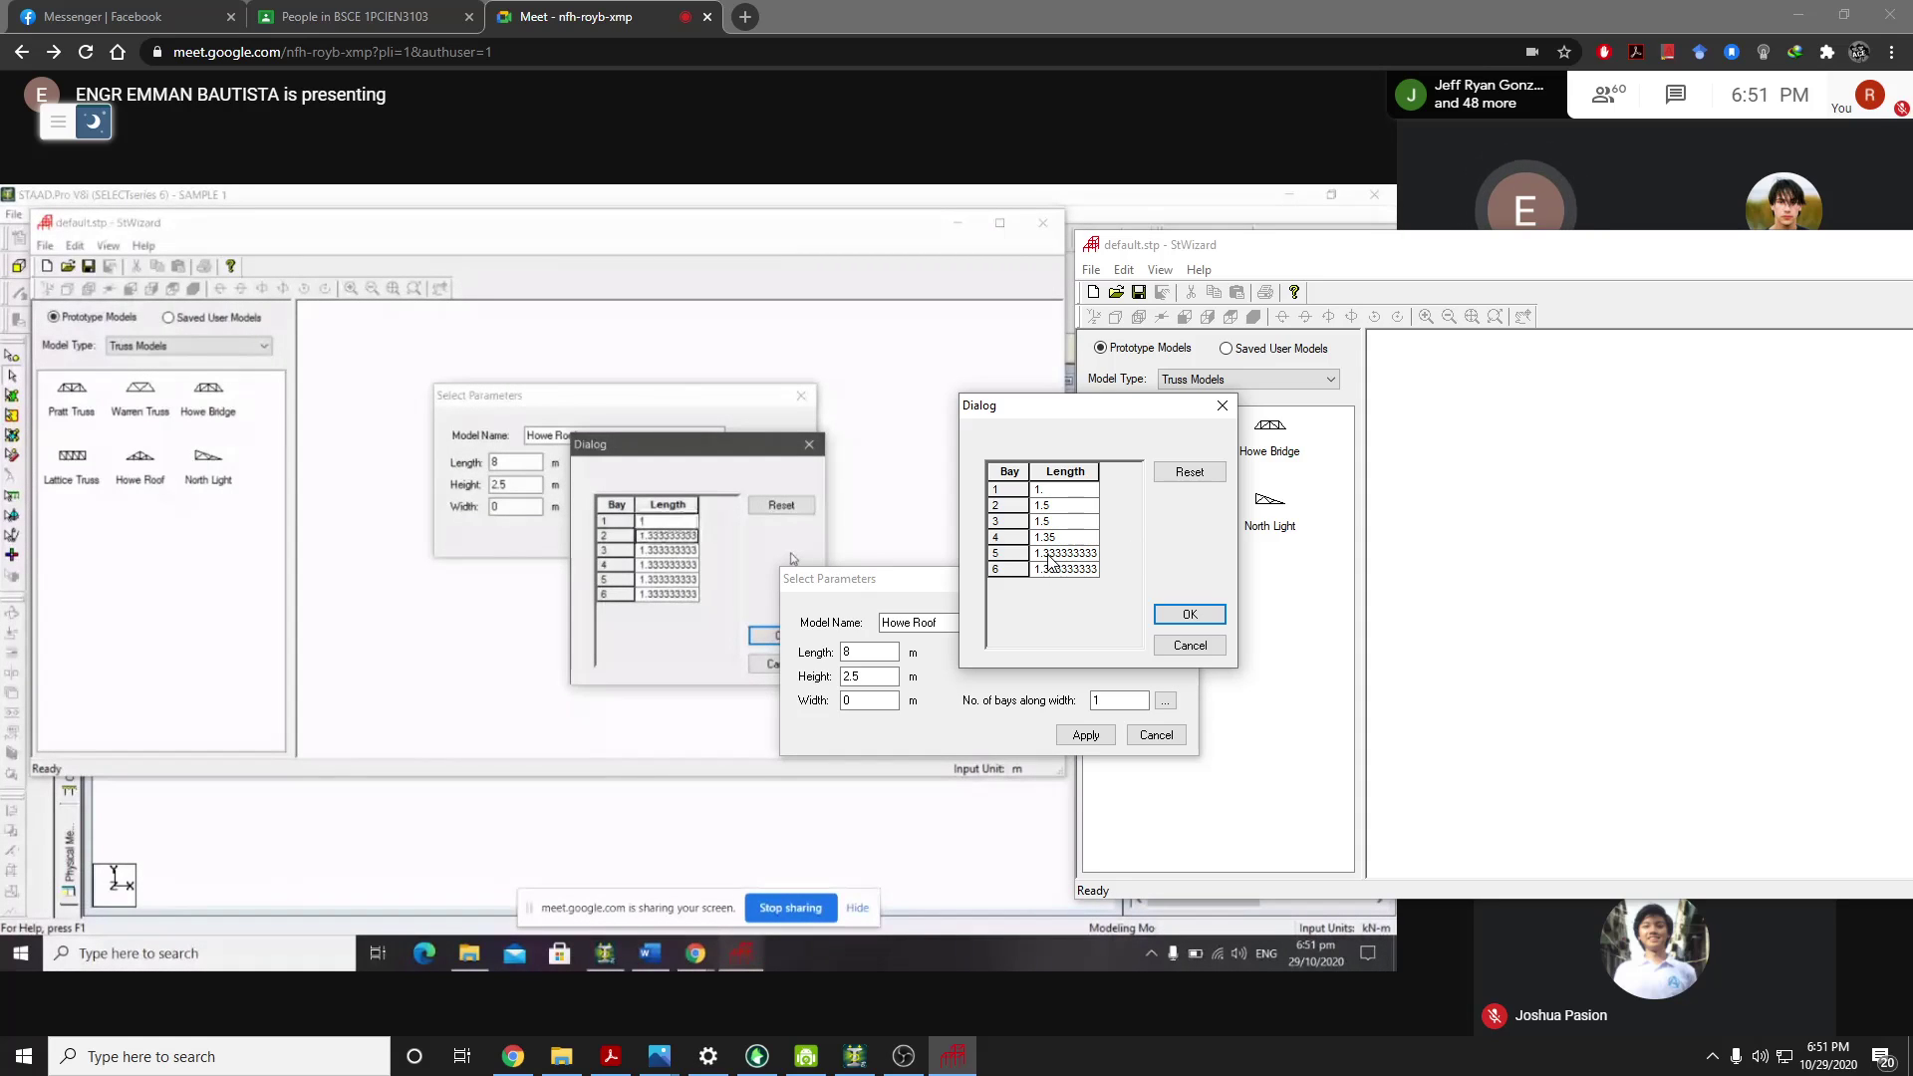
pyautogui.write('1.35')
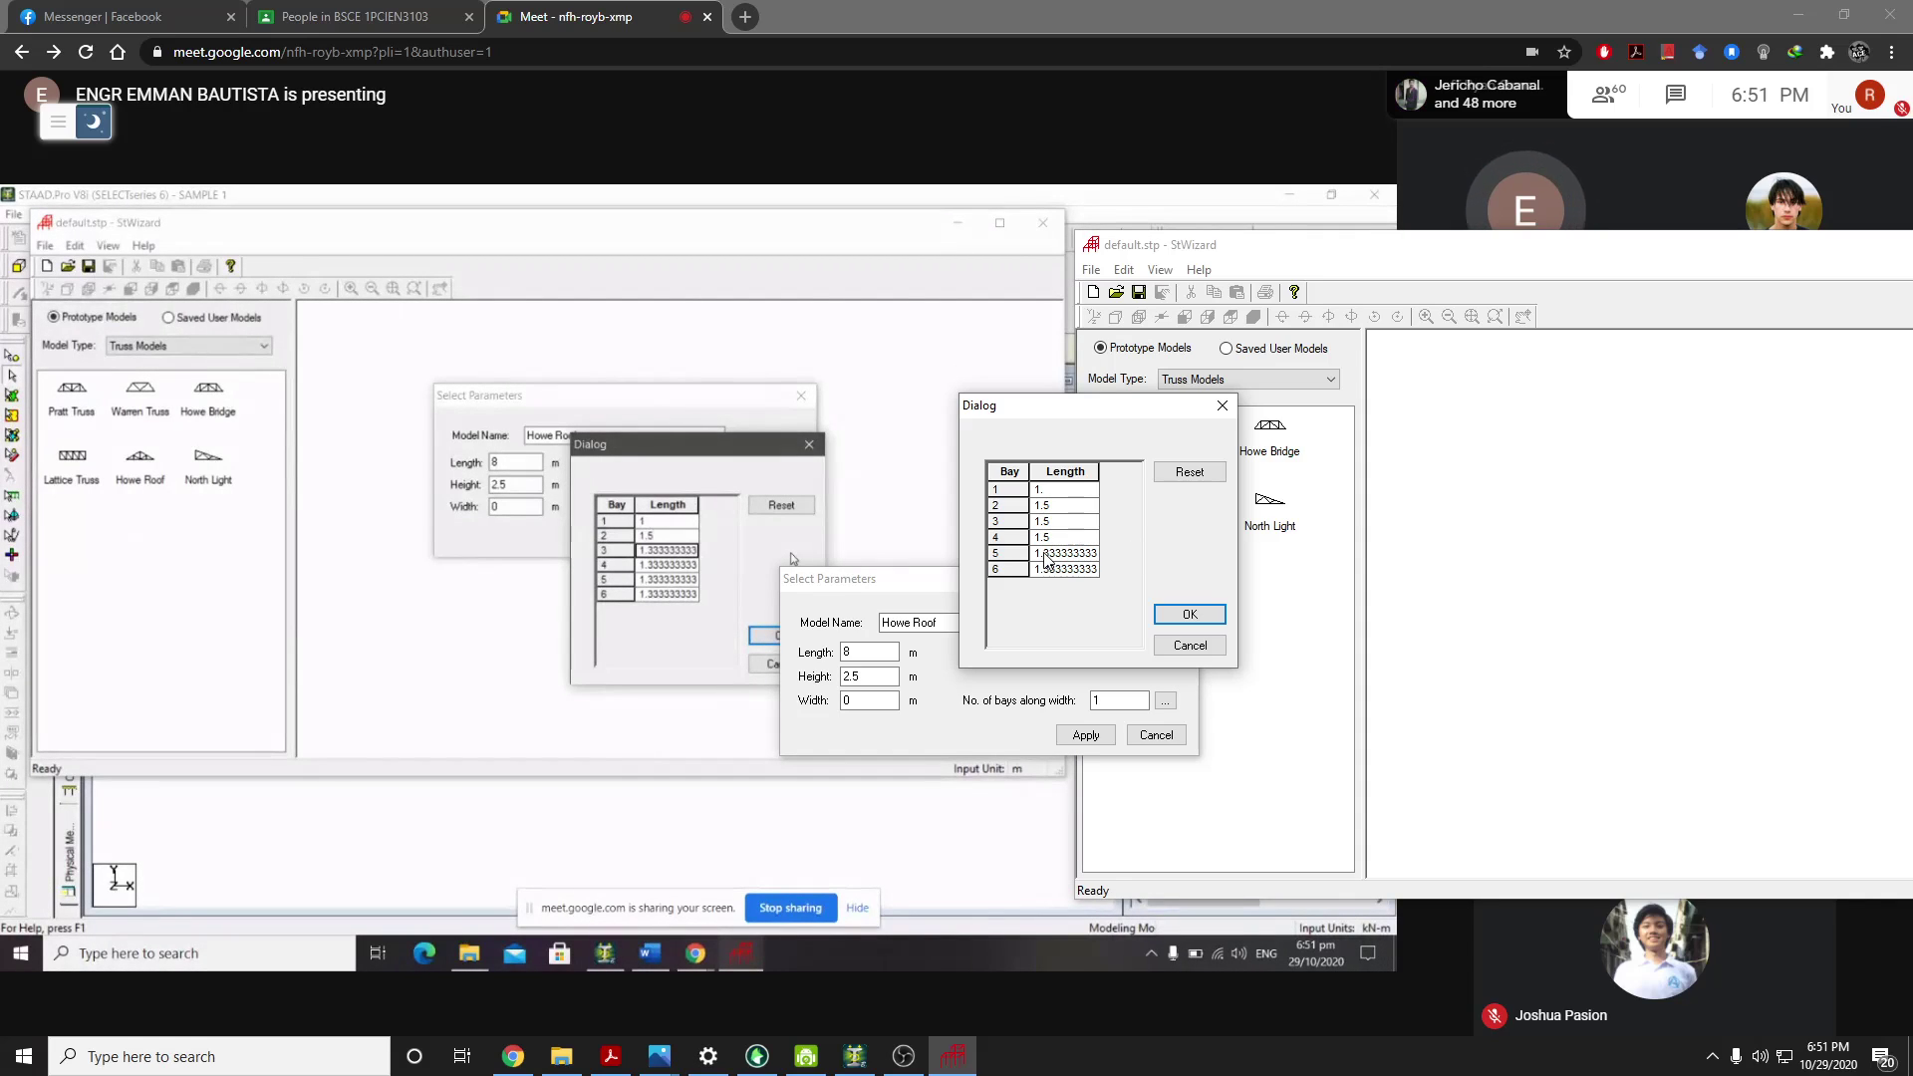
pyautogui.moveTo(1036, 553); pyautogui.dragTo(1116, 570)
pyautogui.write('1.5')
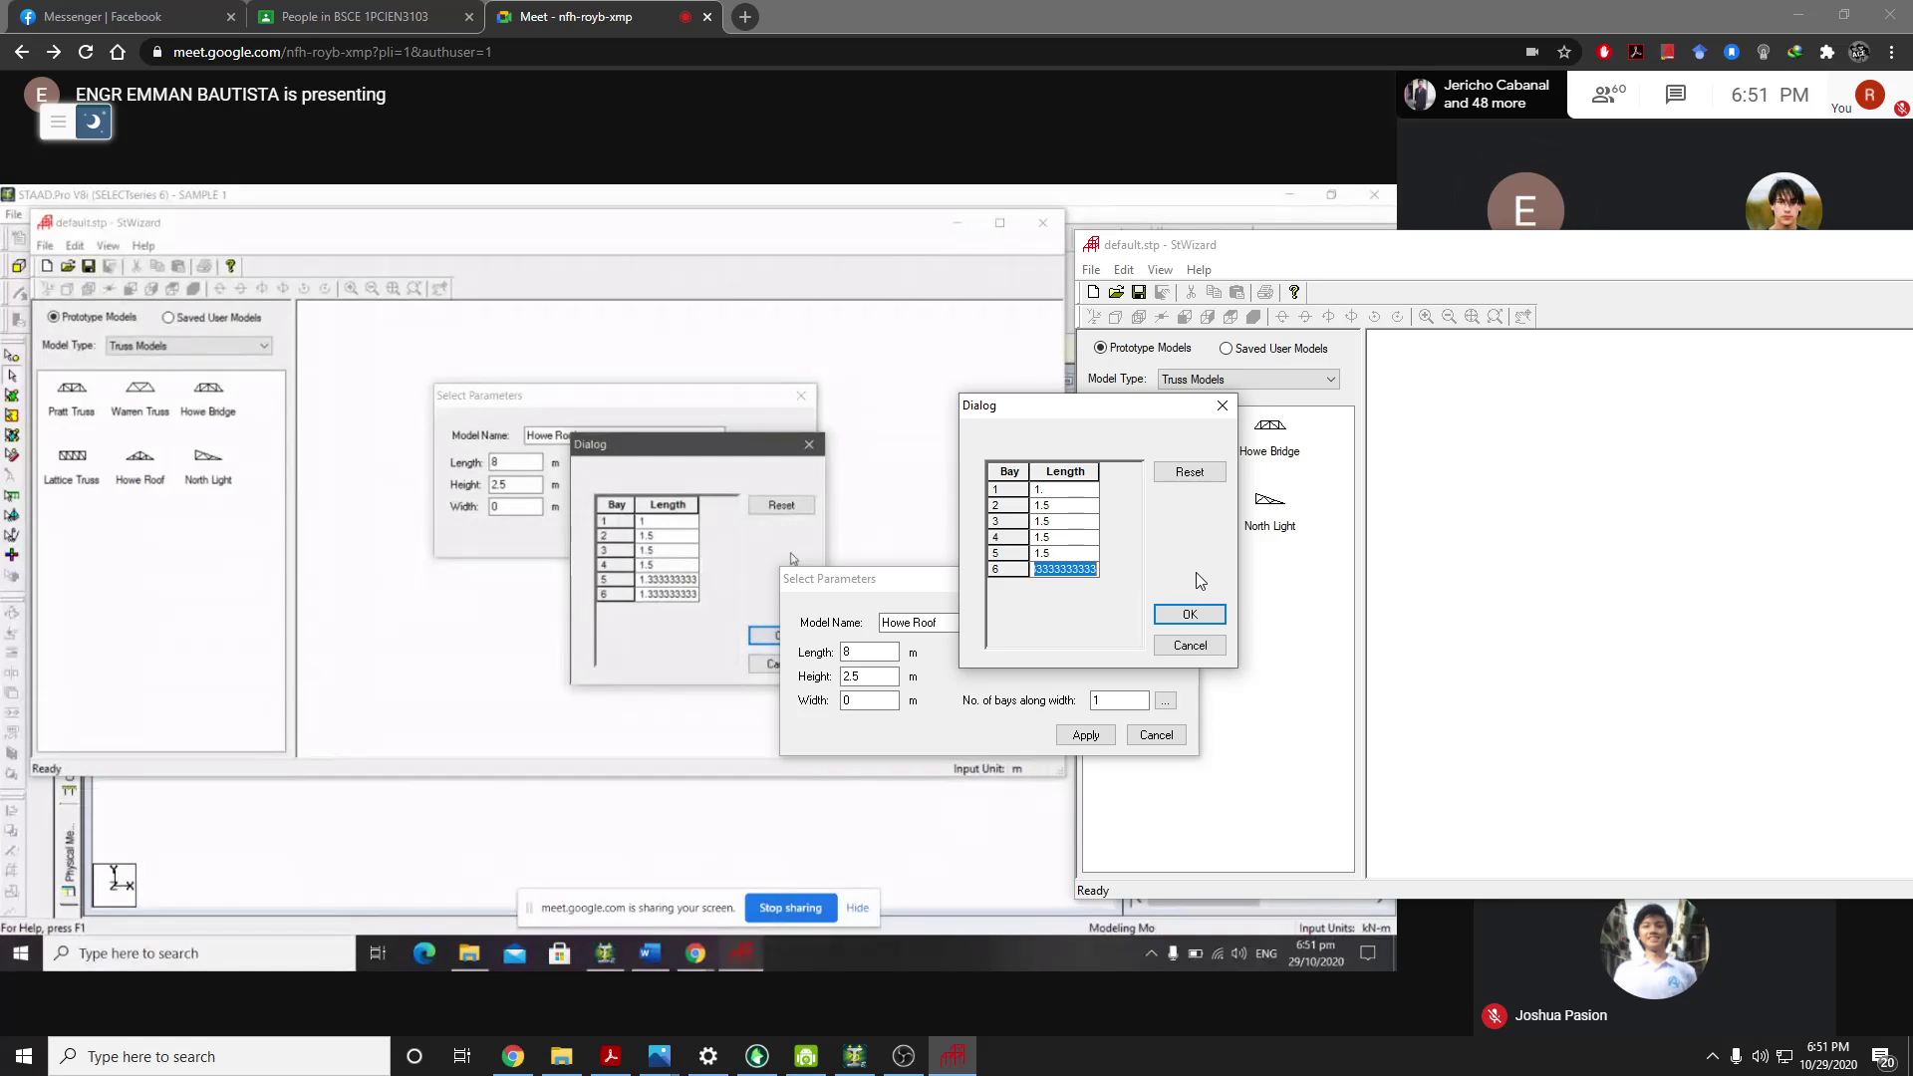
pyautogui.write('1')
pyautogui.click(1062, 492)
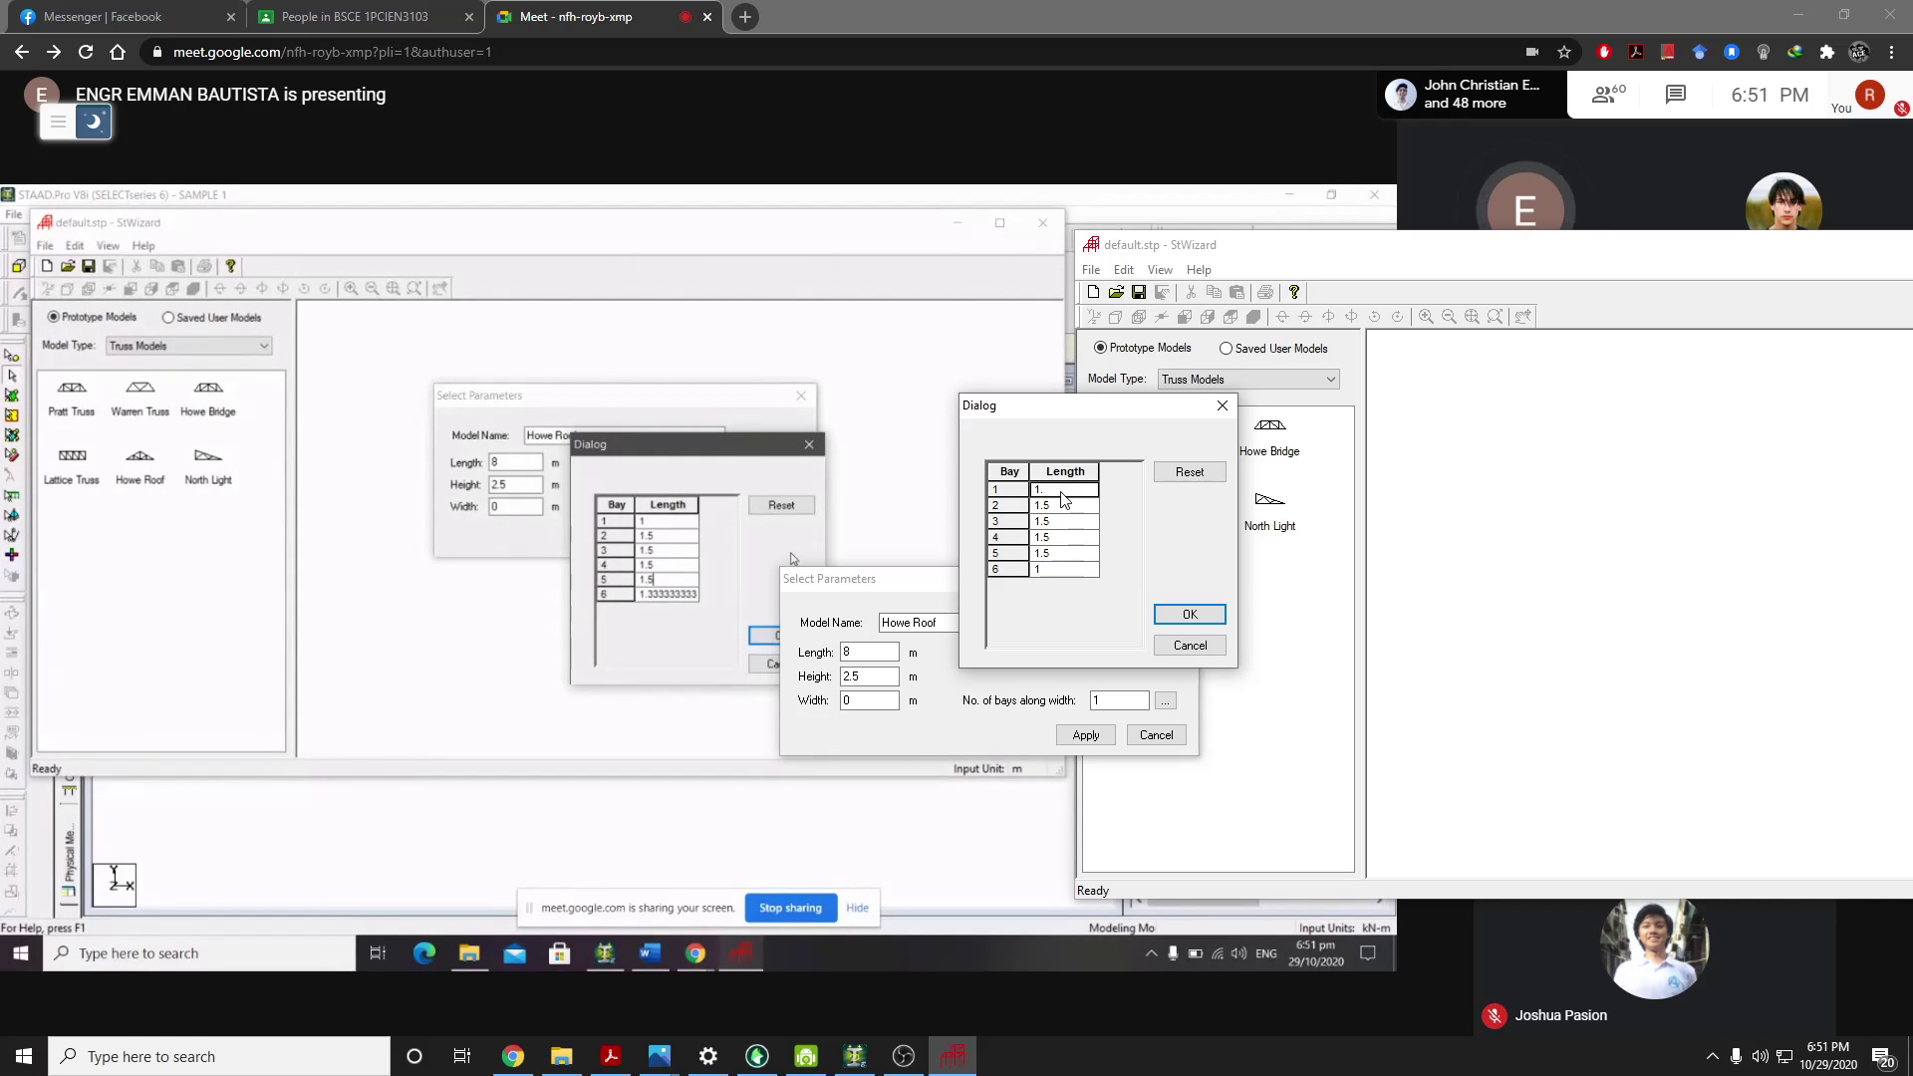
pyautogui.press('BackSpace')
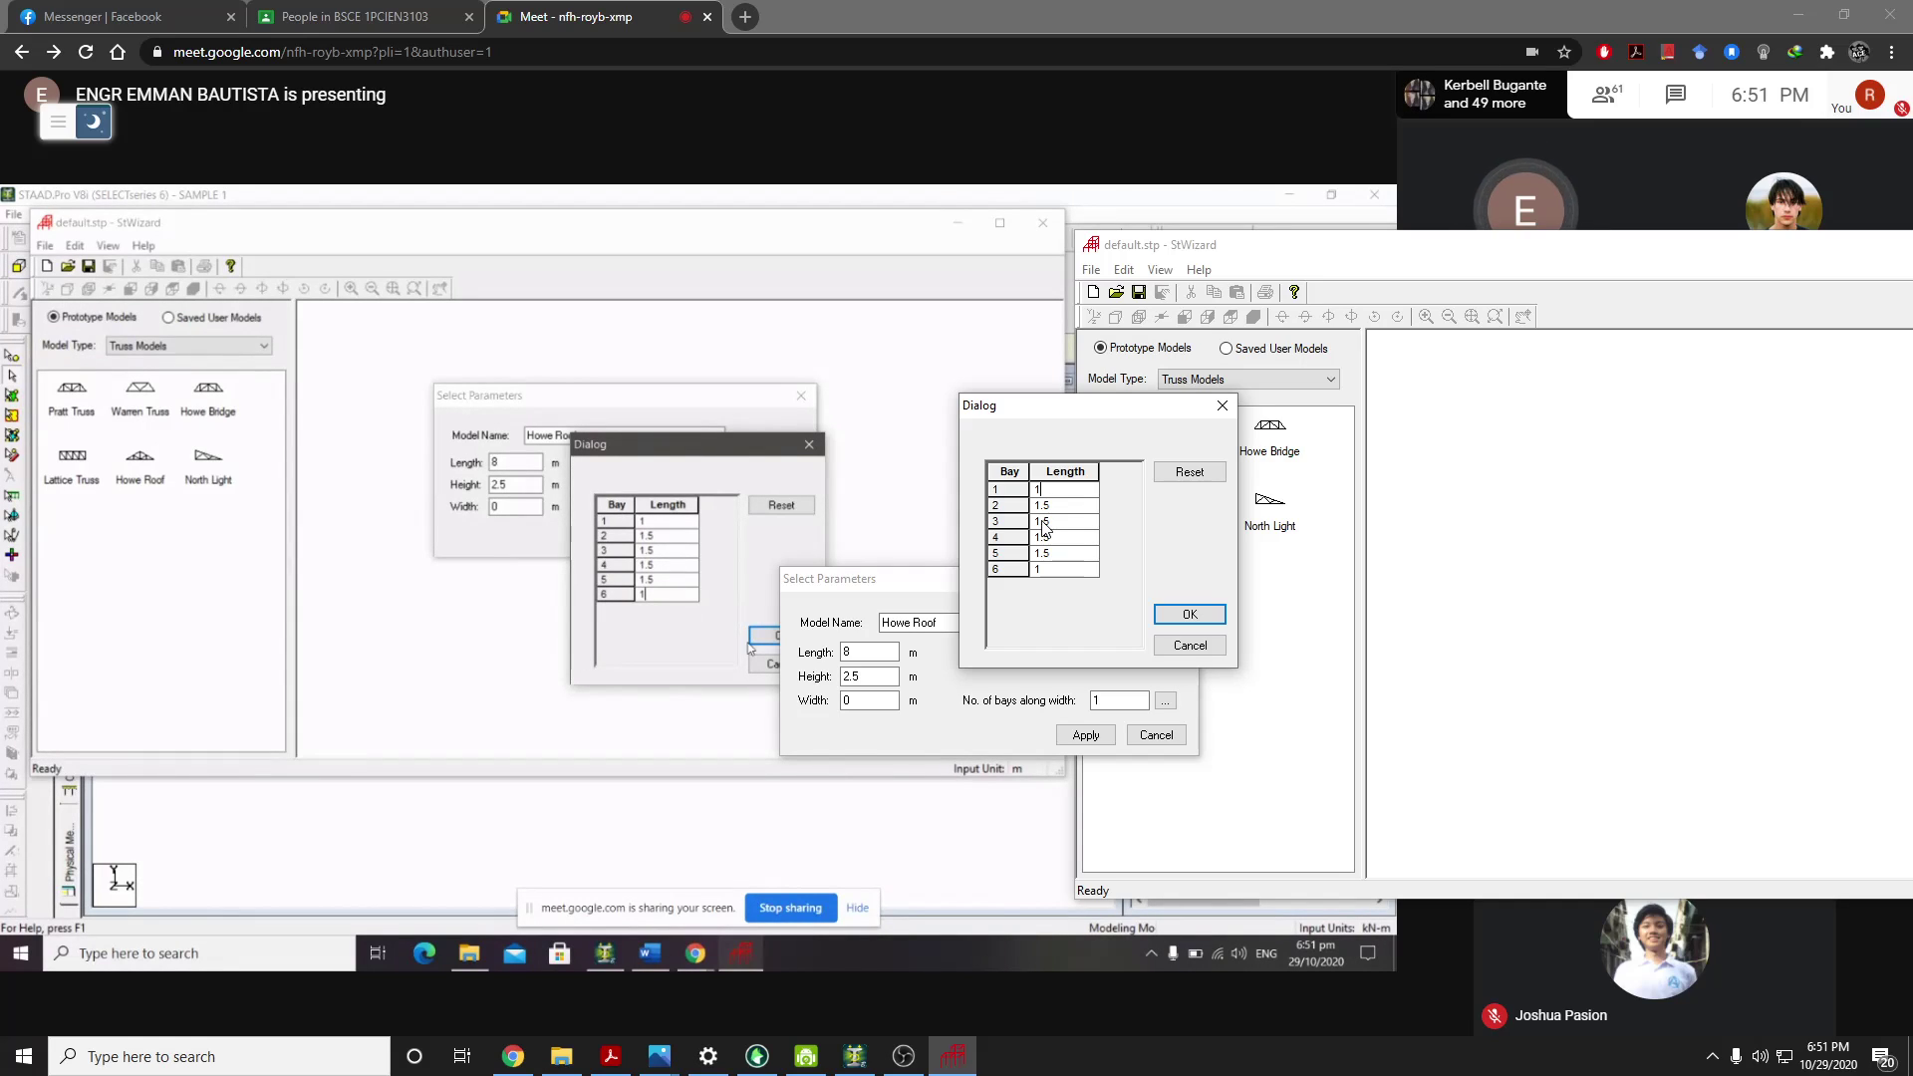
pyautogui.click(1188, 616)
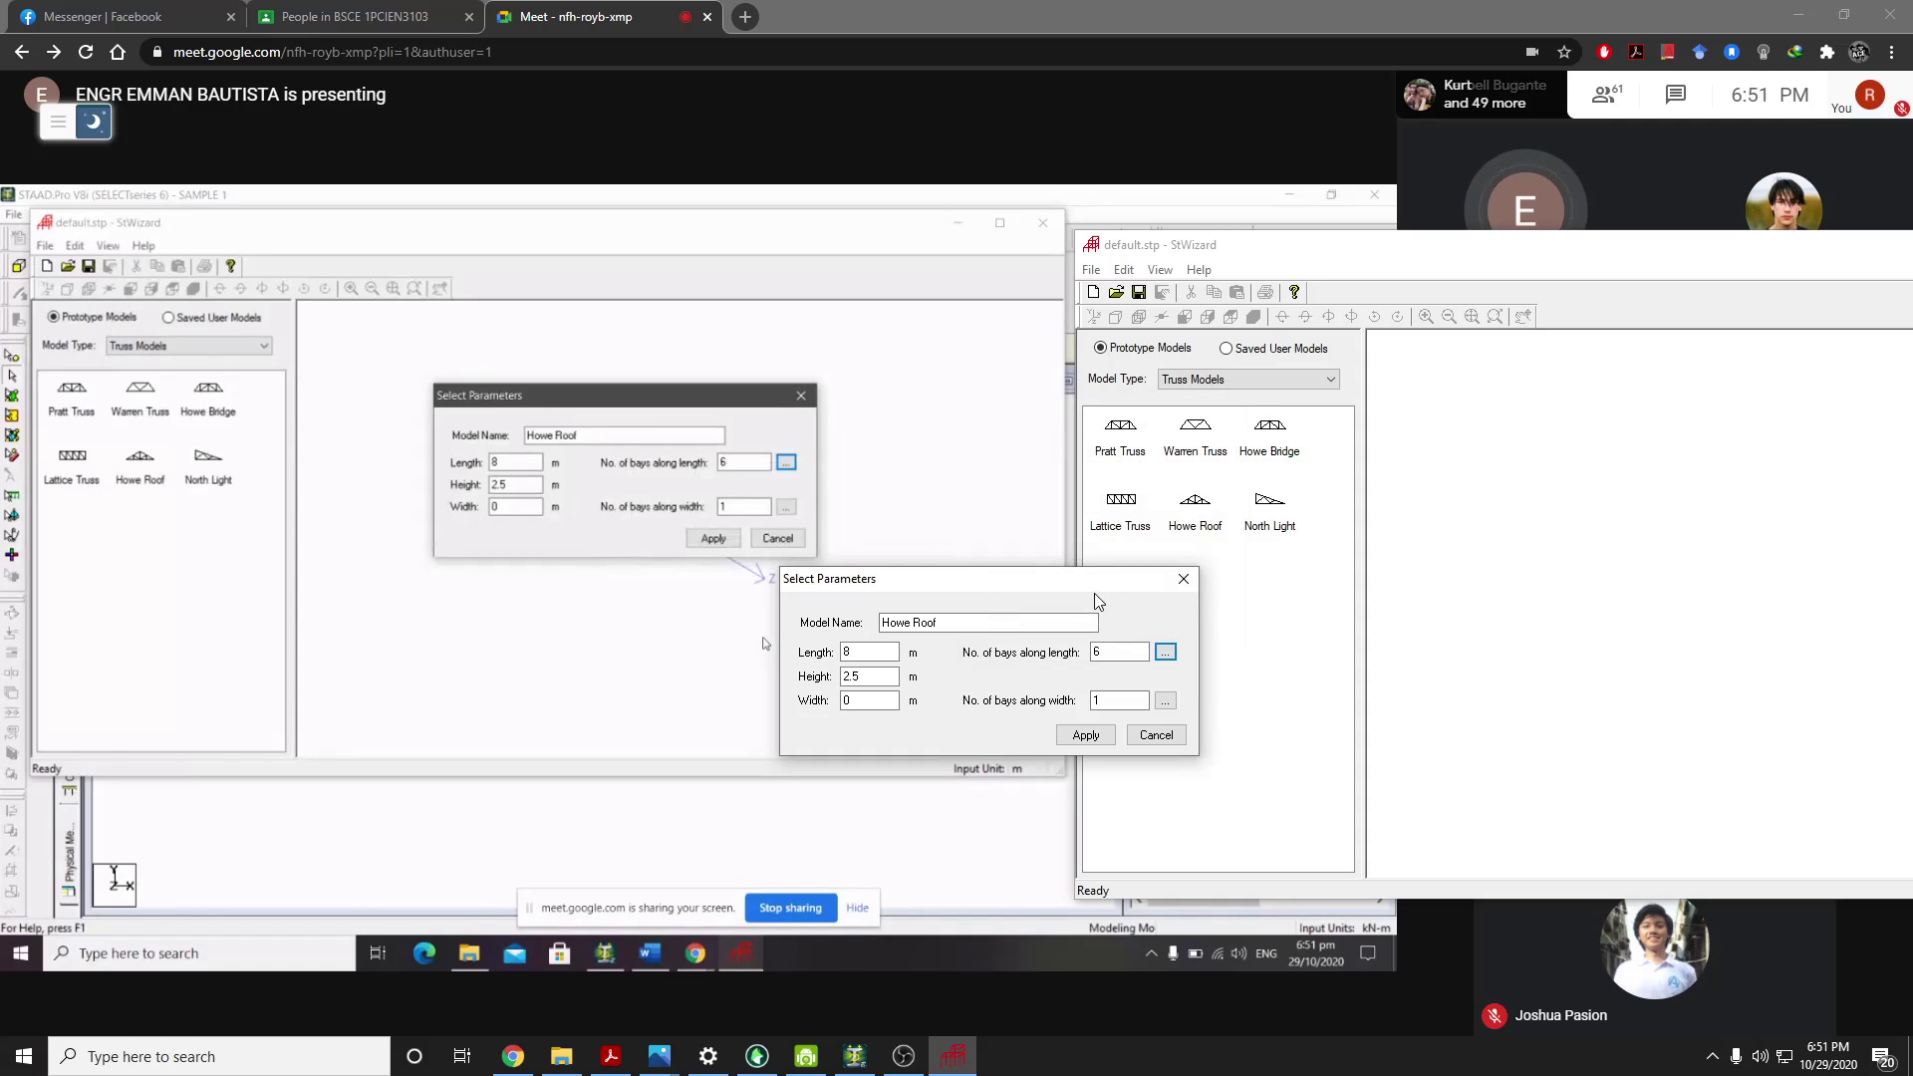
# Generate the Howe Roof truss from the entered parameters and show it from the front, with the wizard window moved beside the presenter's
pyautogui.moveTo(1048, 580); pyautogui.dragTo(1123, 501)
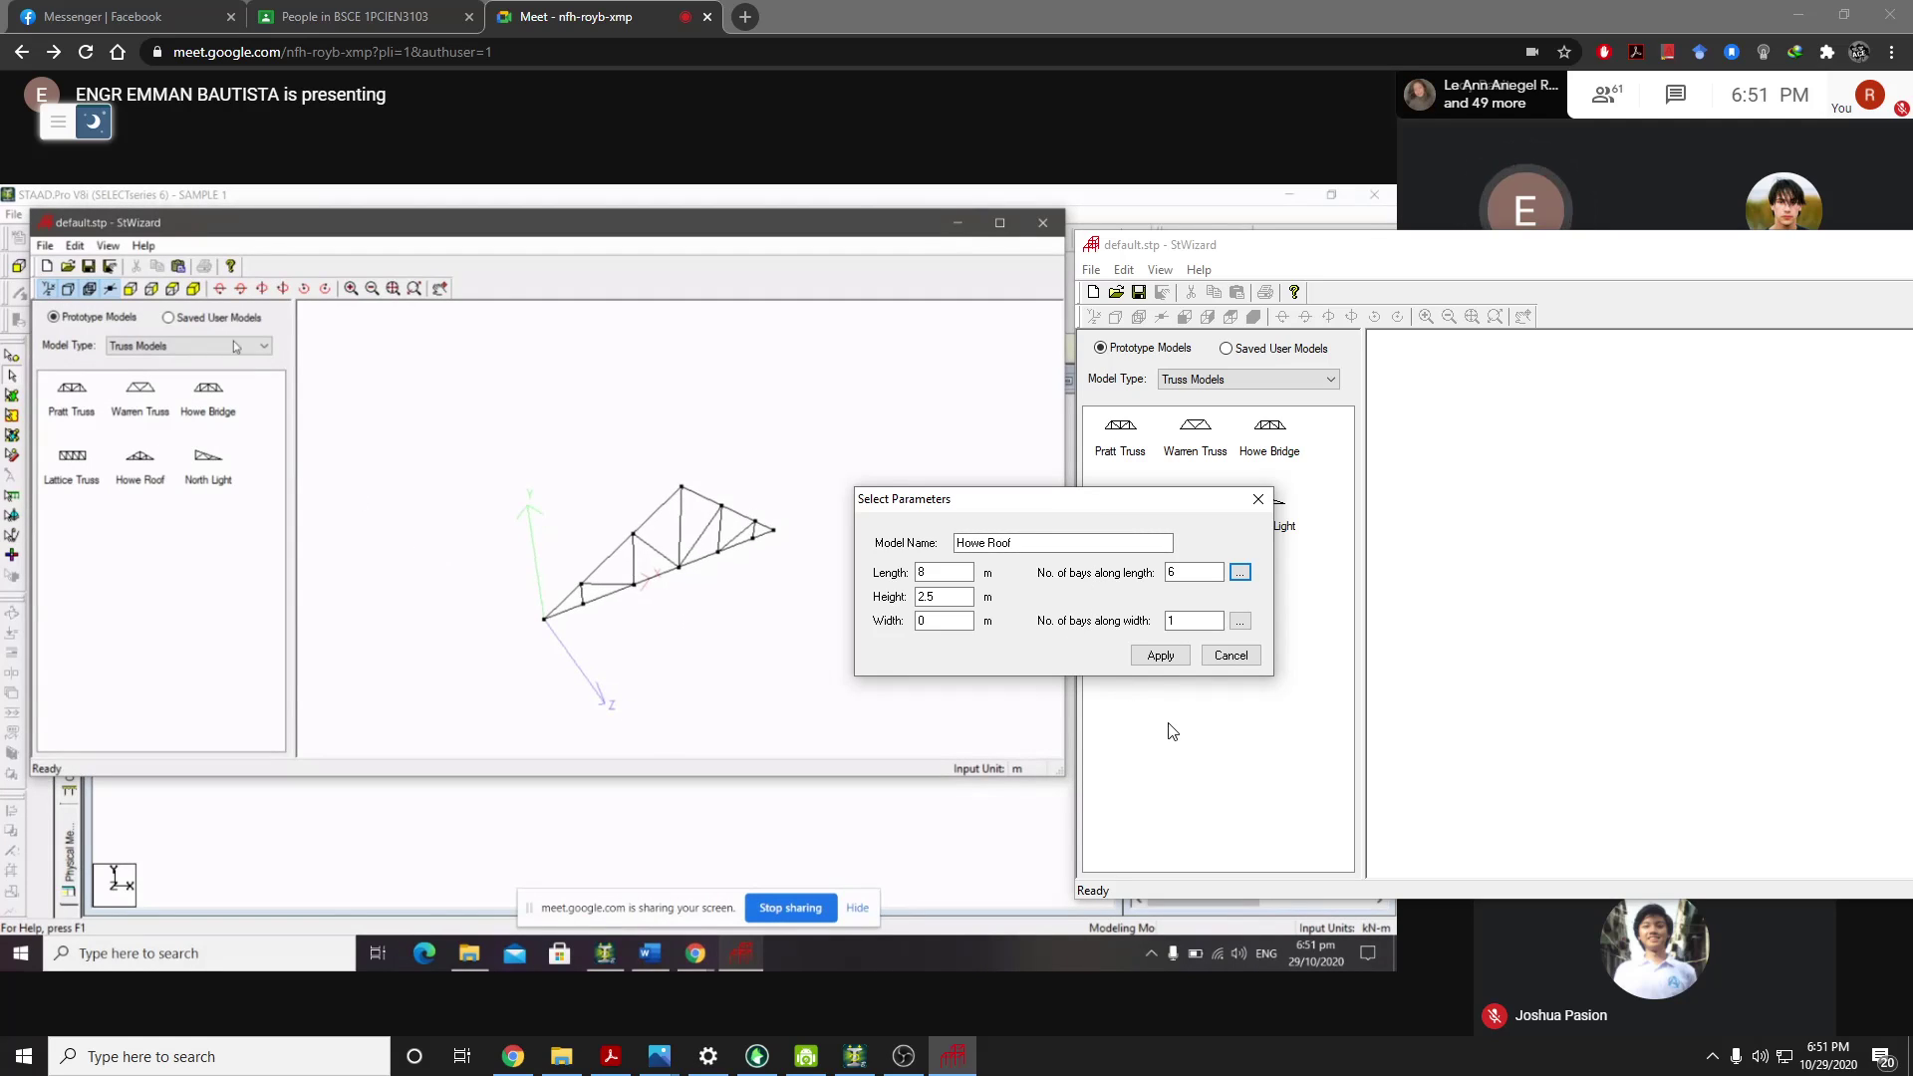
pyautogui.click(1162, 656)
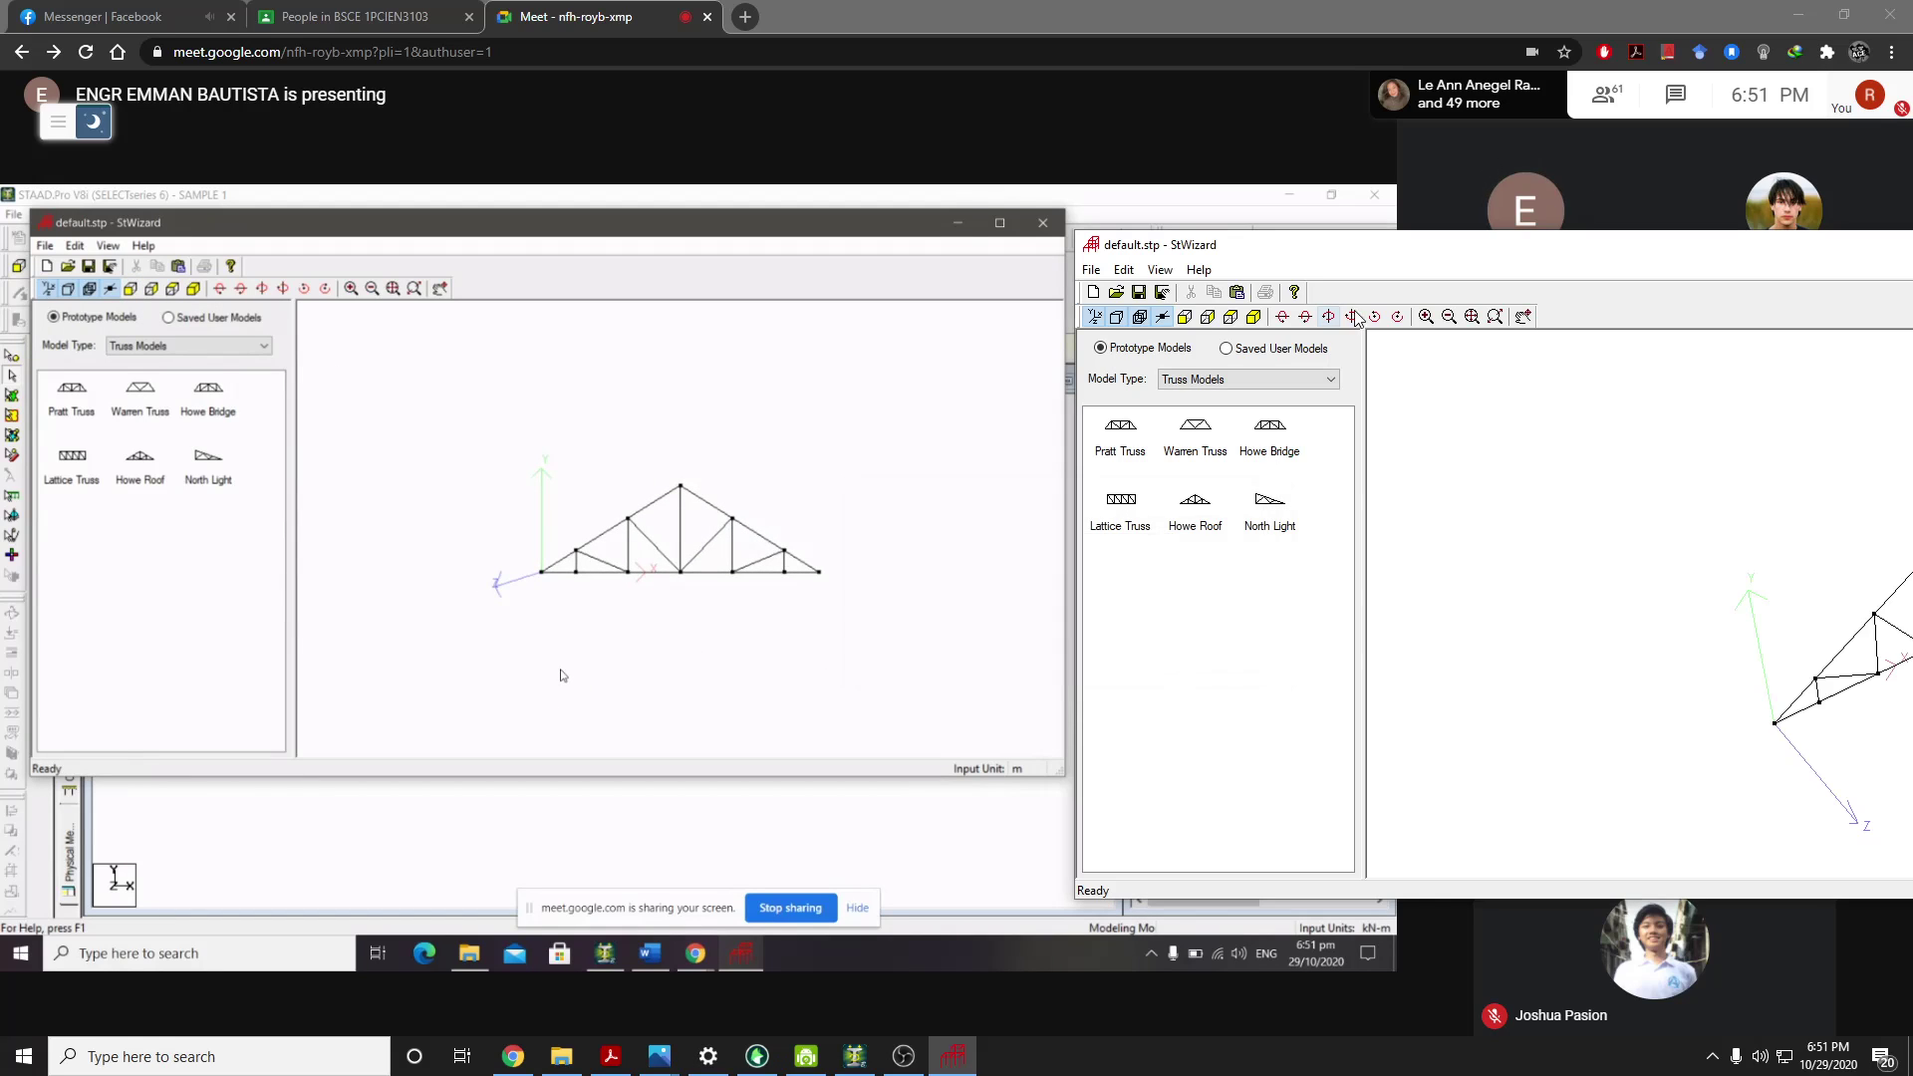
pyautogui.moveTo(1385, 259); pyautogui.dragTo(794, 139)
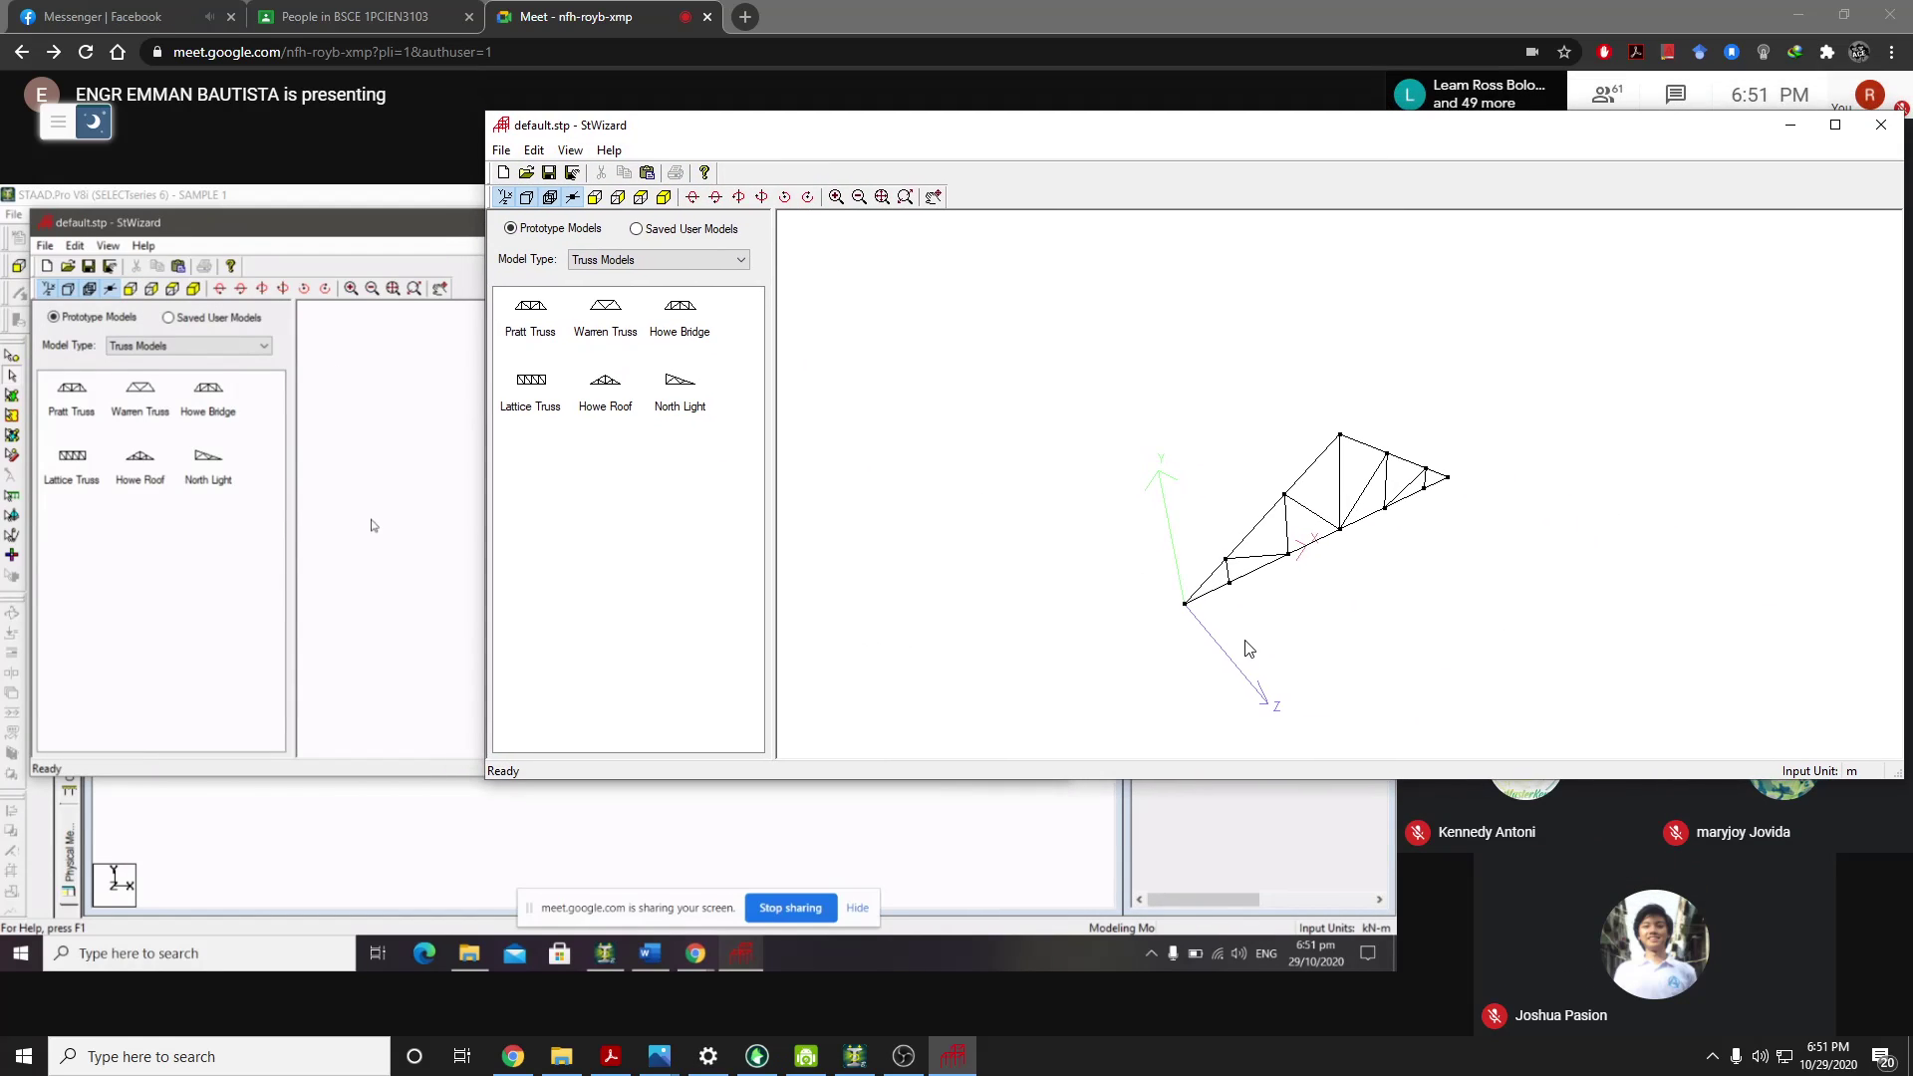
pyautogui.click(598, 201)
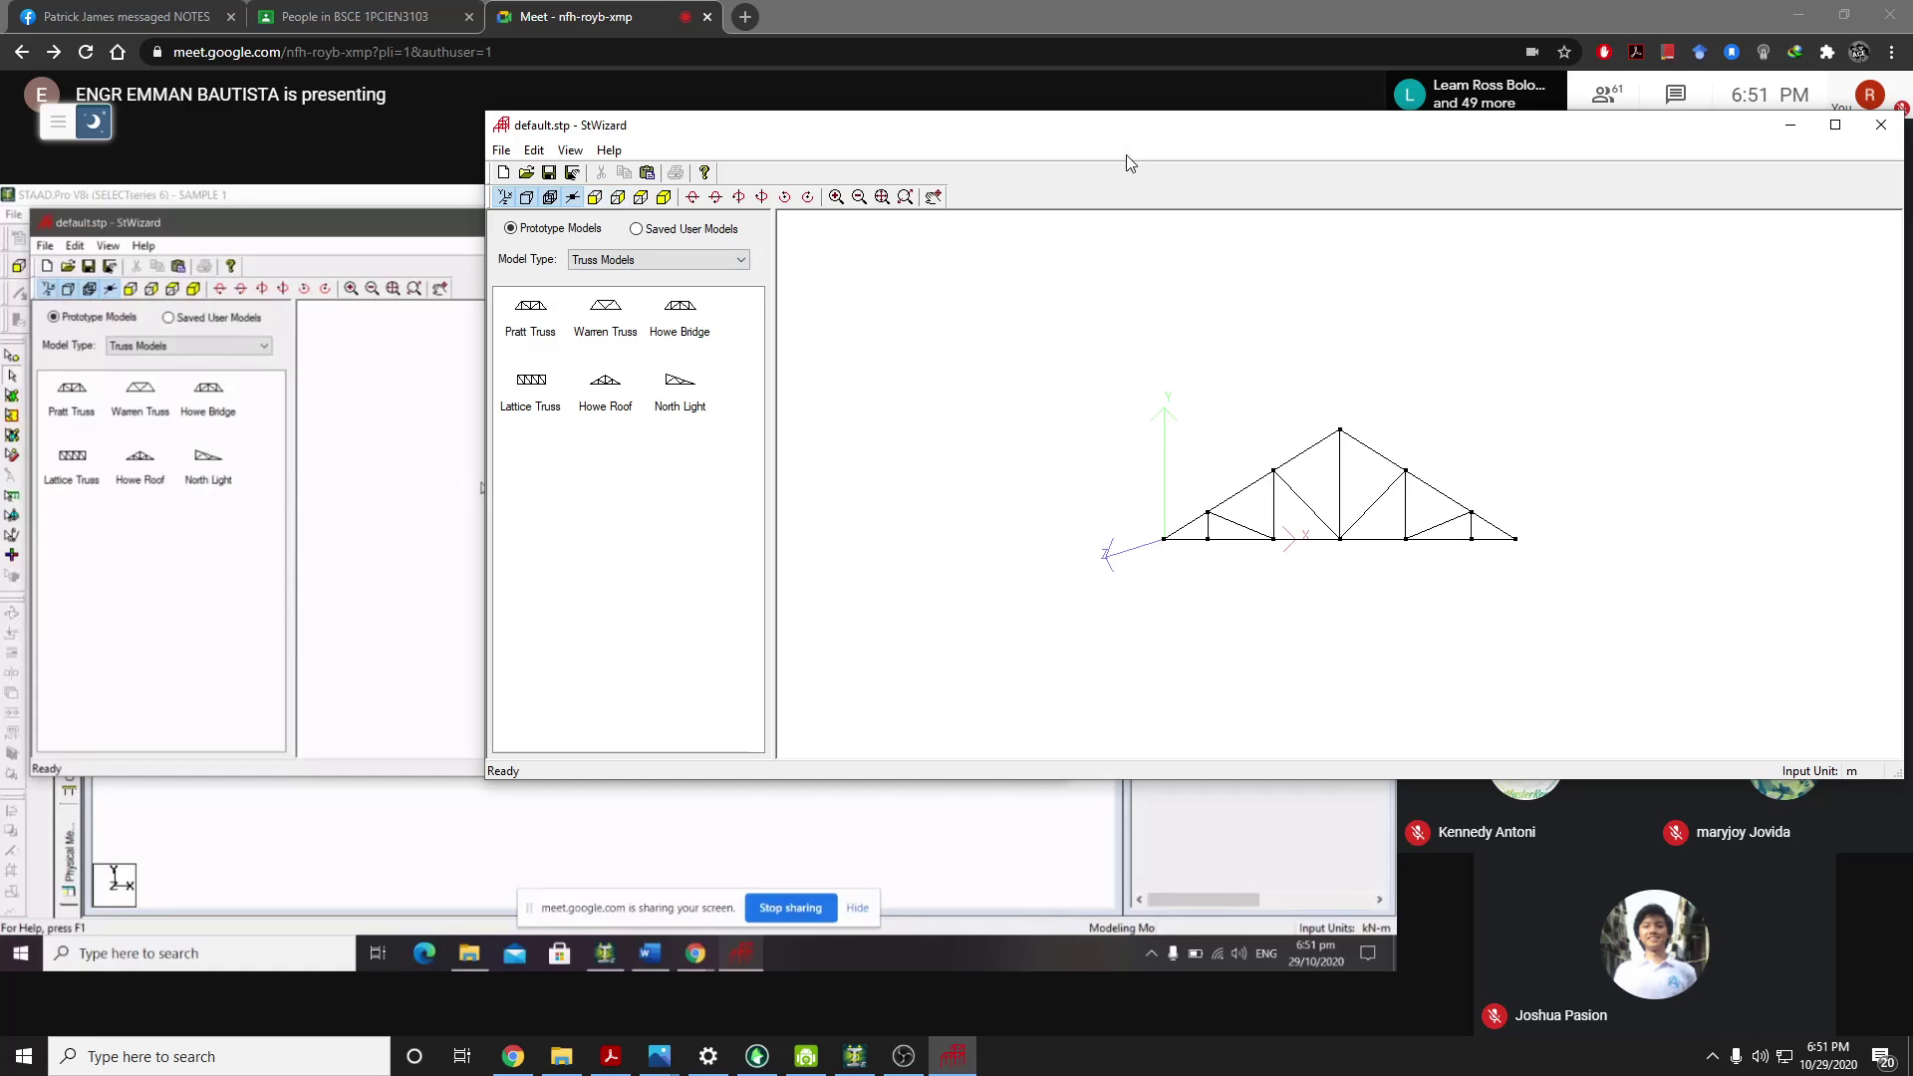
pyautogui.moveTo(1126, 159); pyautogui.dragTo(1418, 194)
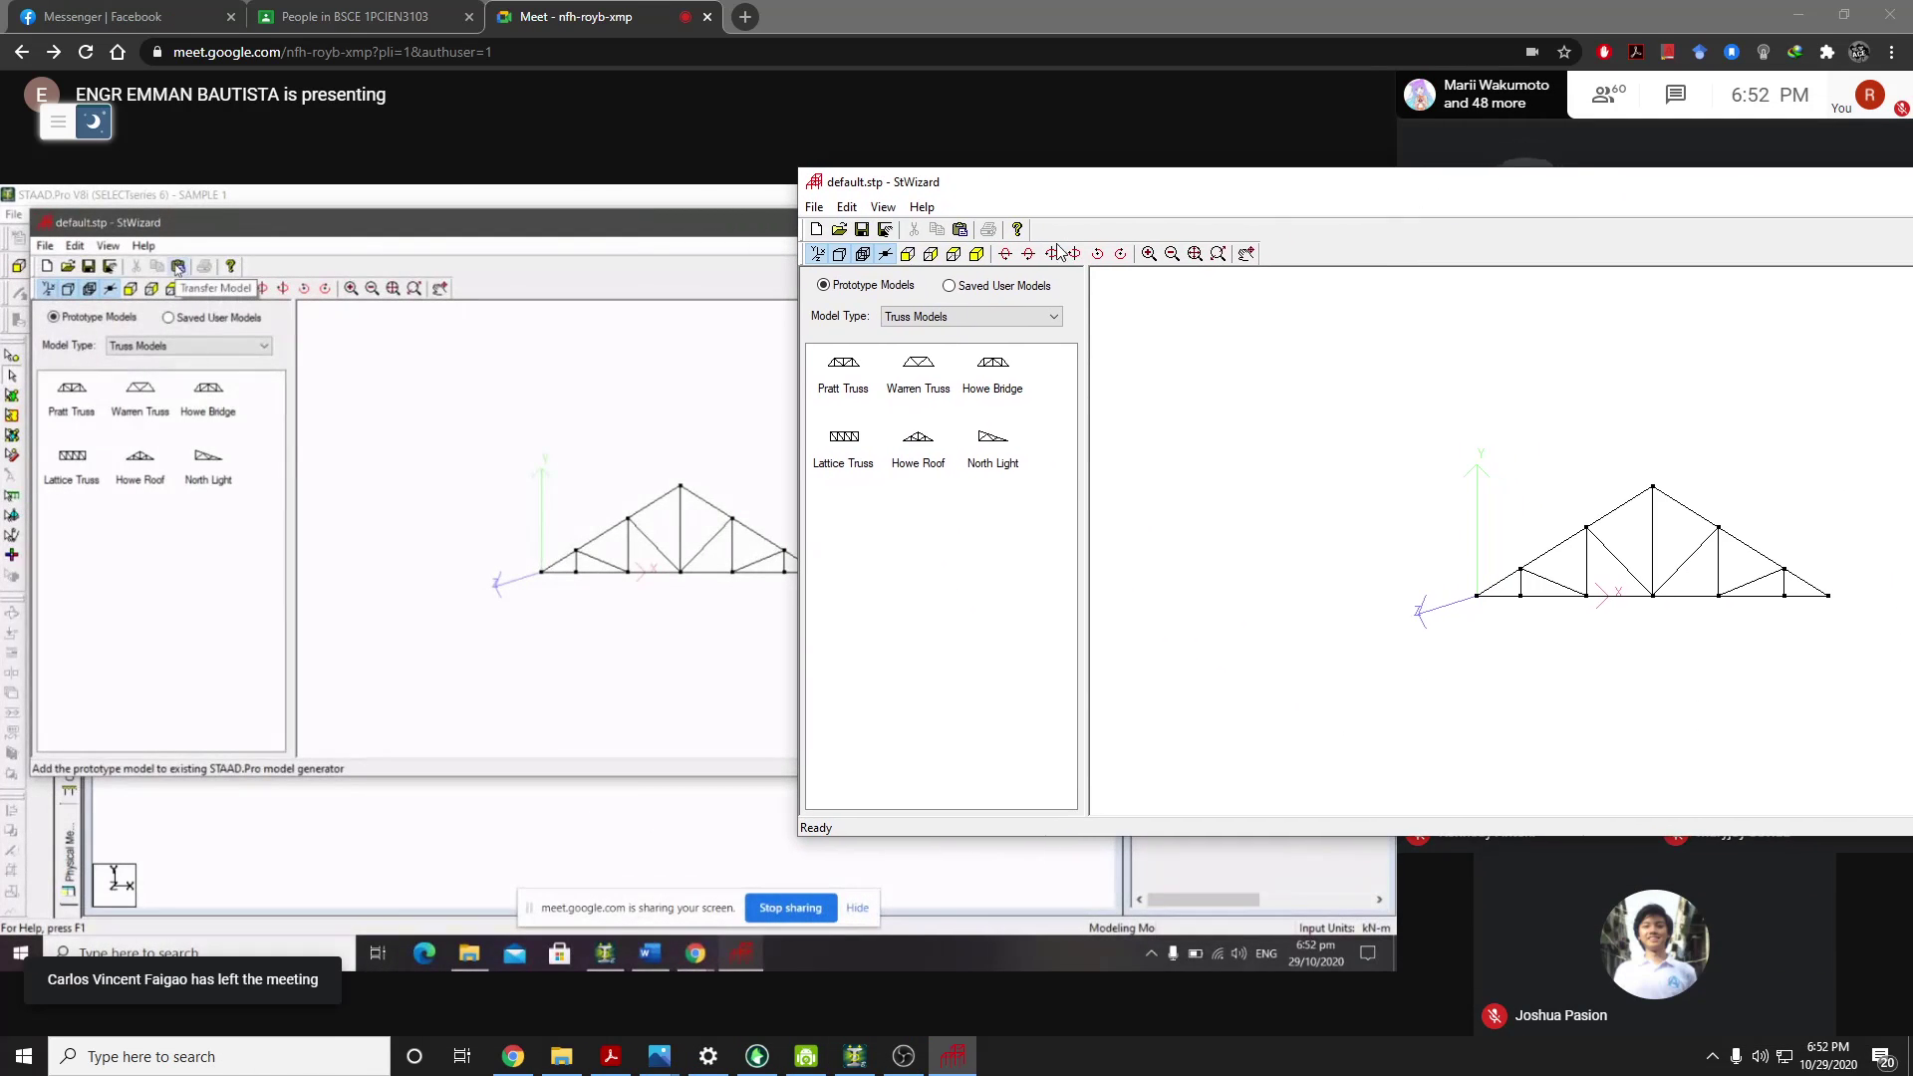
# Transfer the Howe Roof prototype into STAAD.Pro, accepting the merge and the auto save, and switch back to the meeting presentation
pyautogui.click(962, 232)
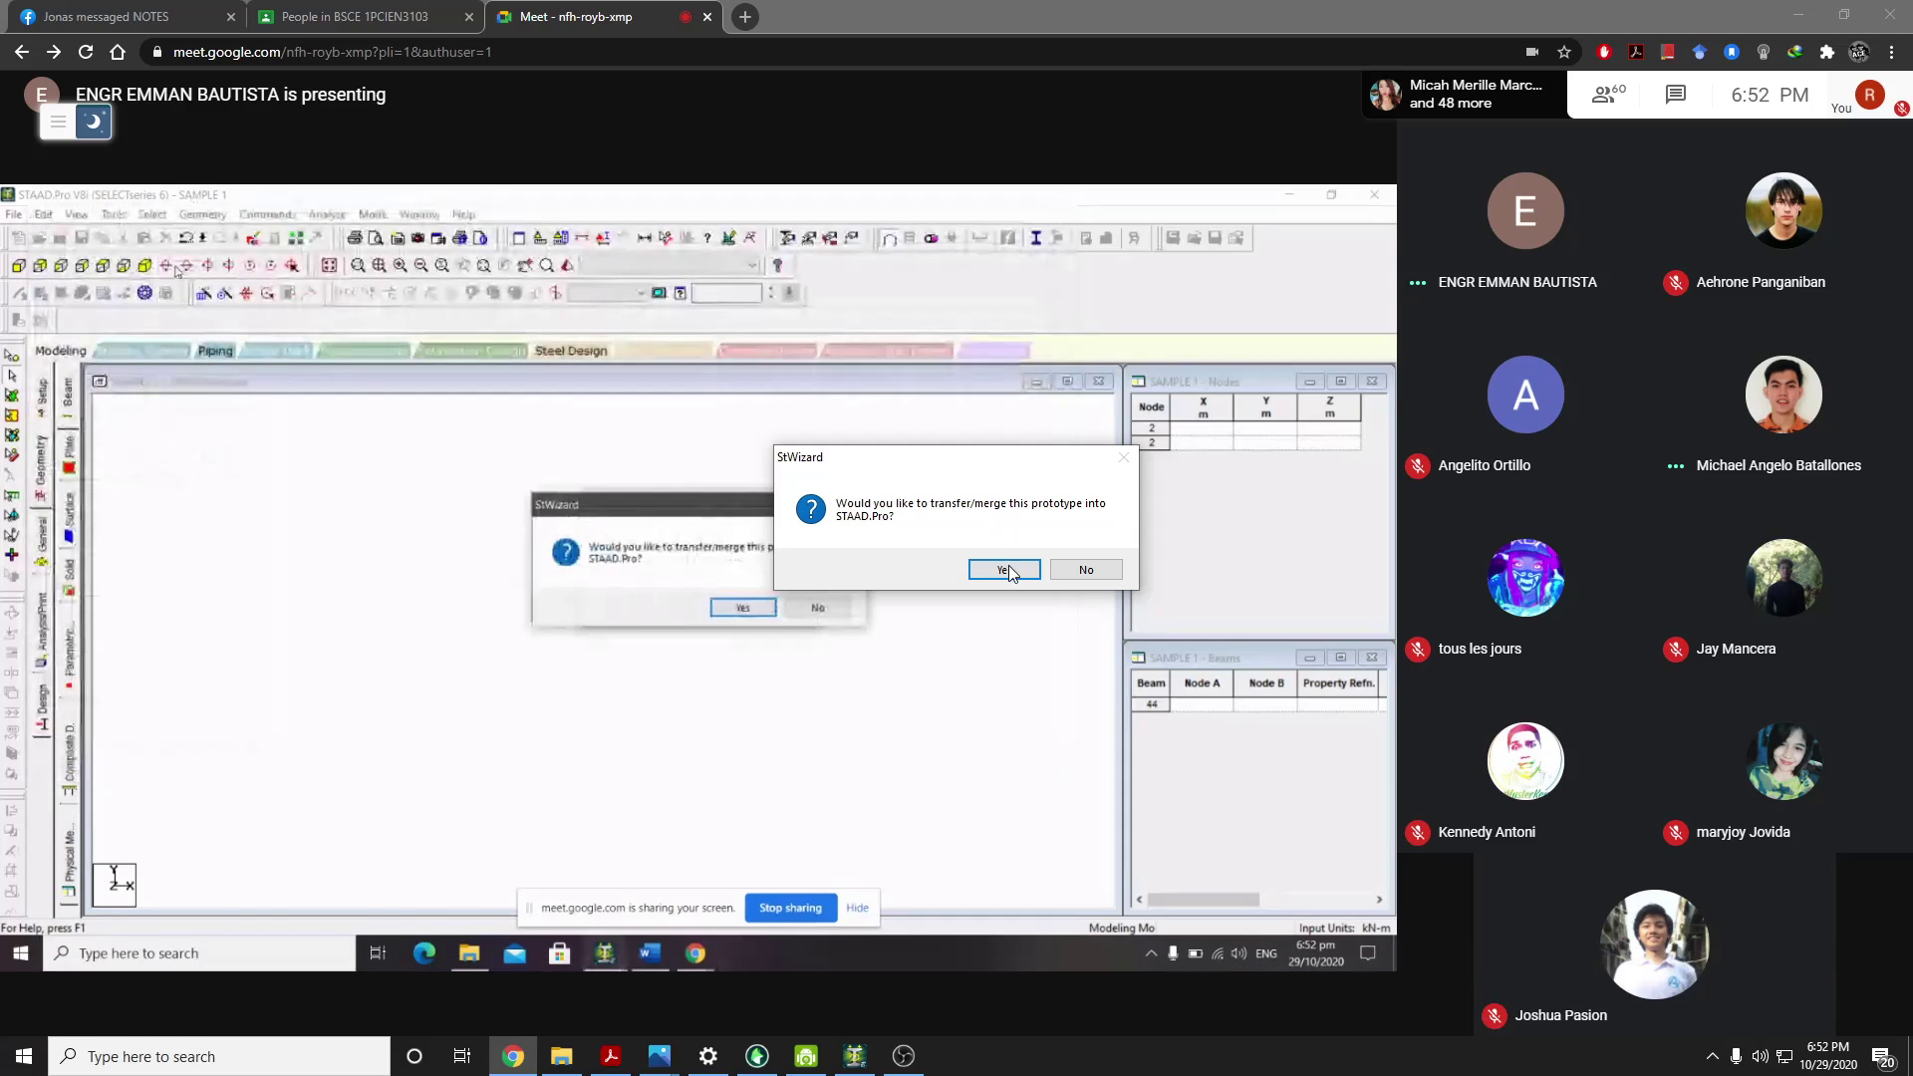
pyautogui.click(1004, 570)
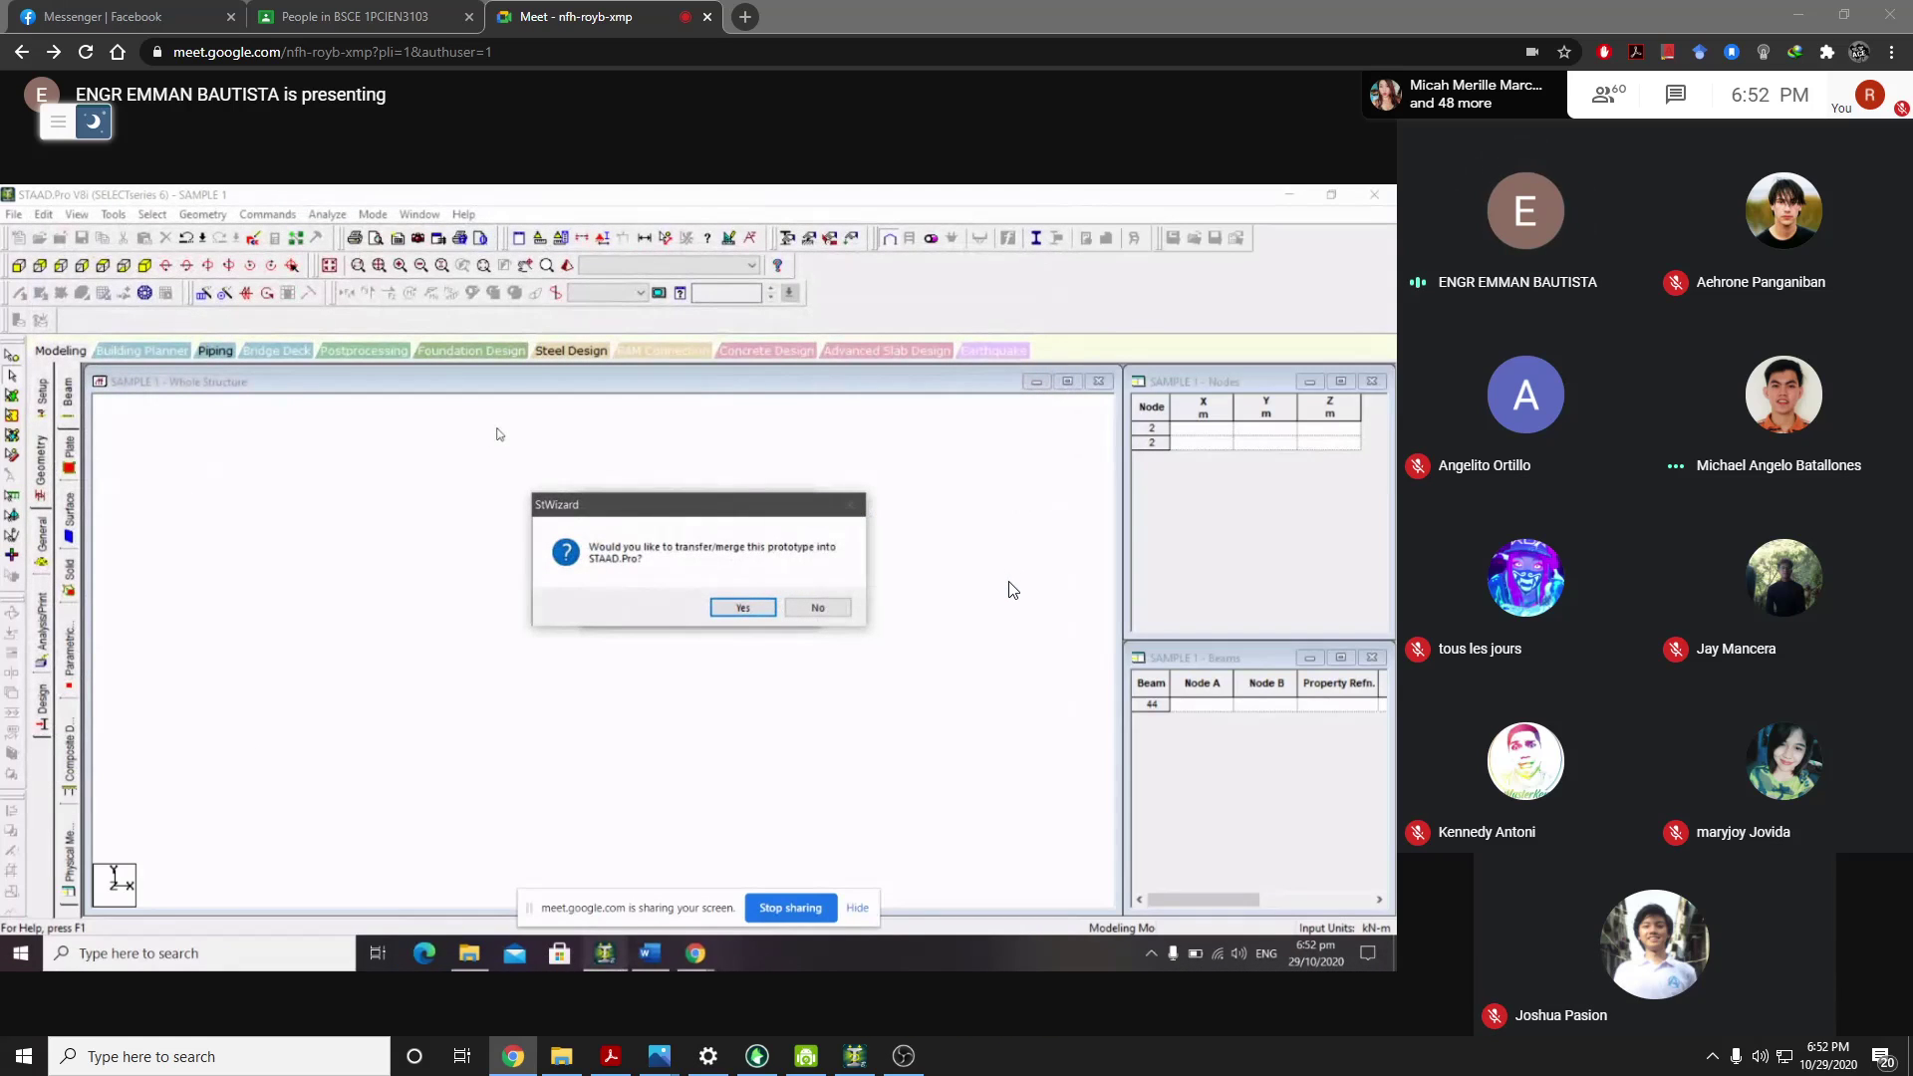
pyautogui.click(855, 1058)
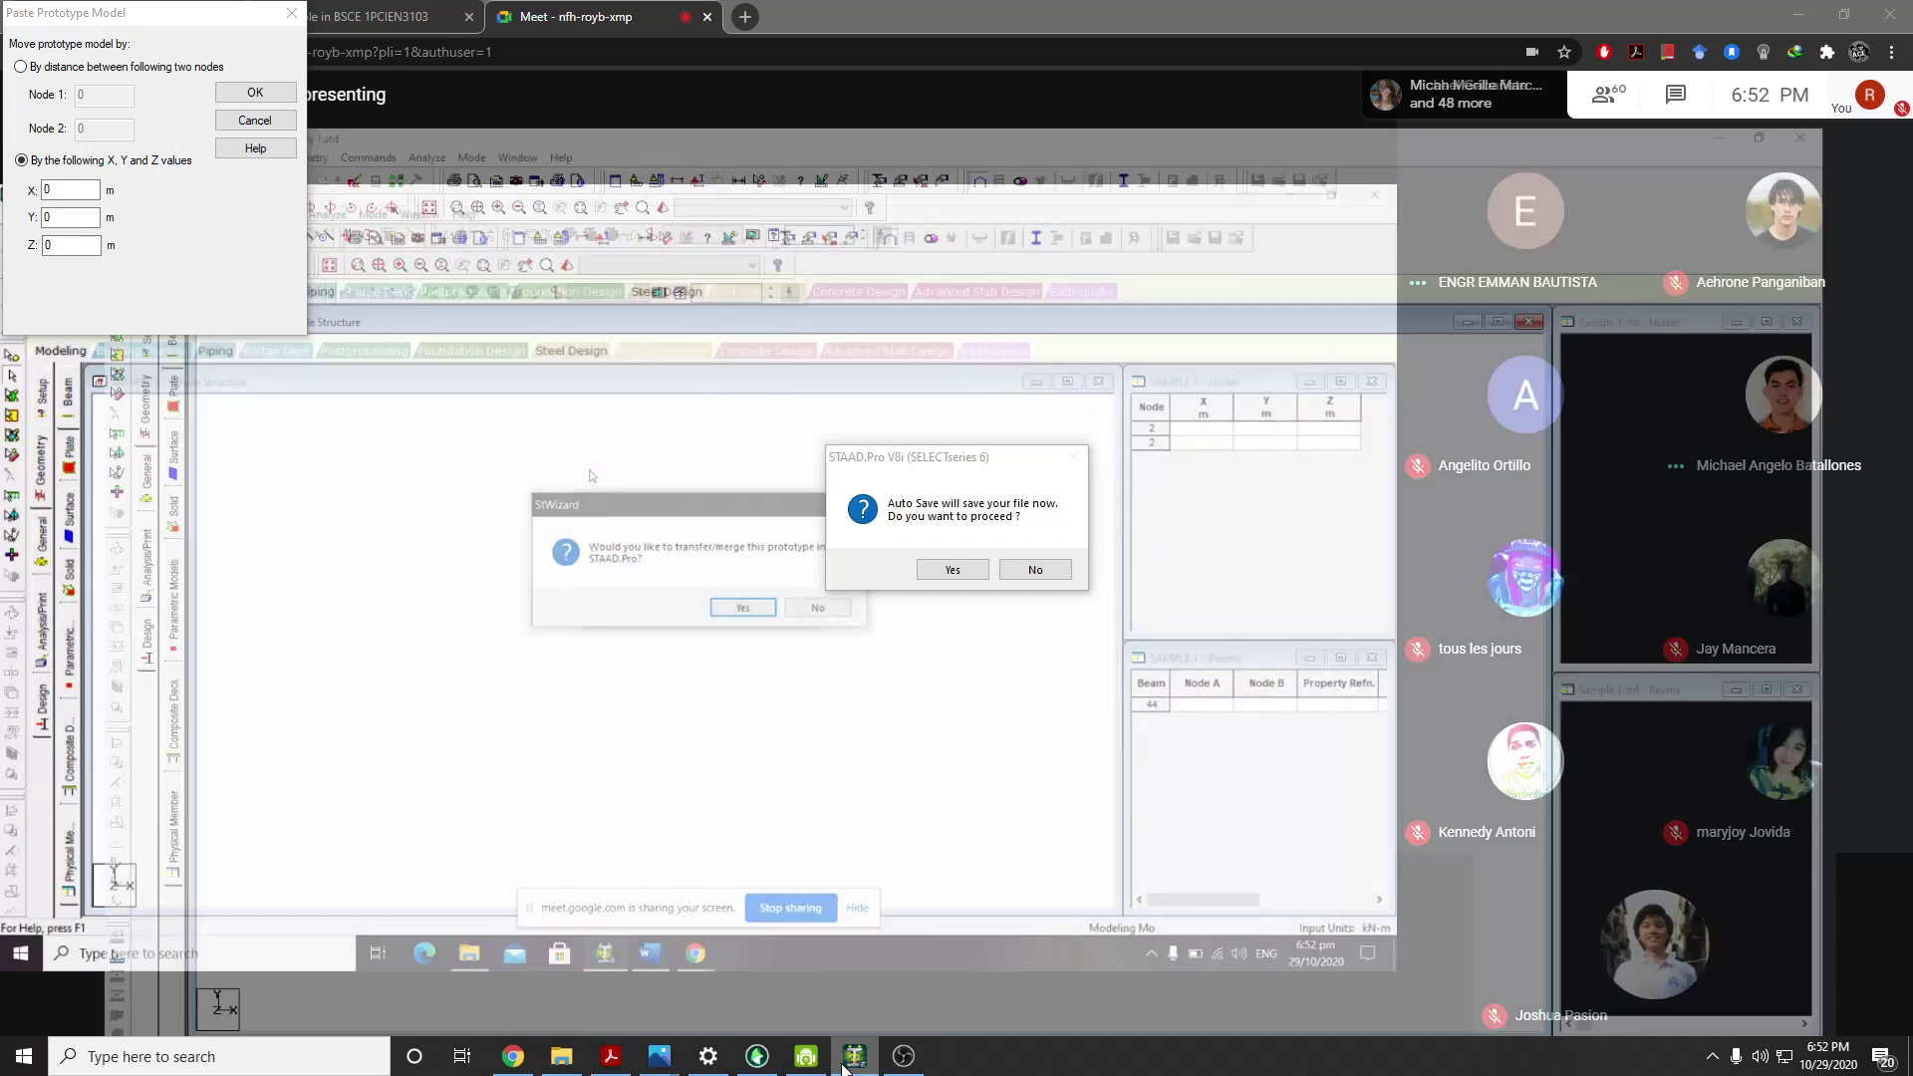
pyautogui.click(952, 569)
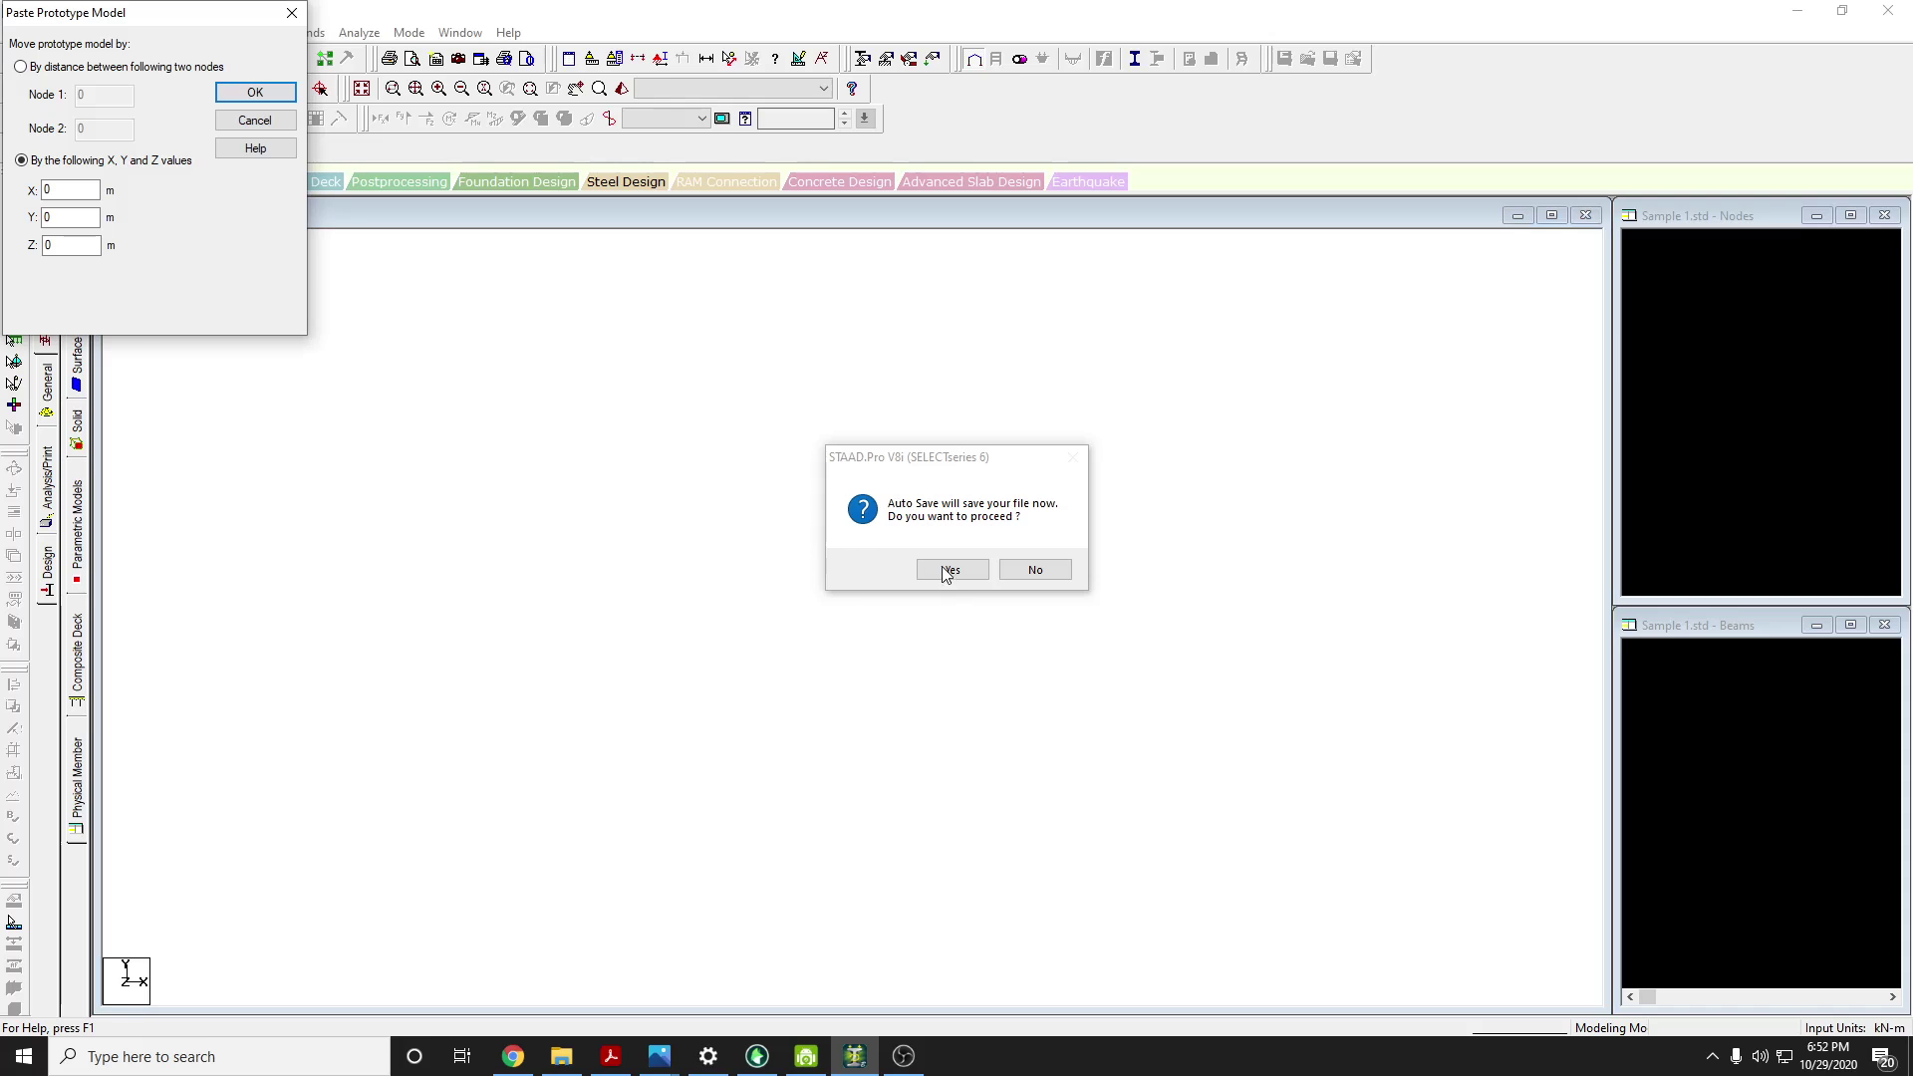
pyautogui.click(514, 1059)
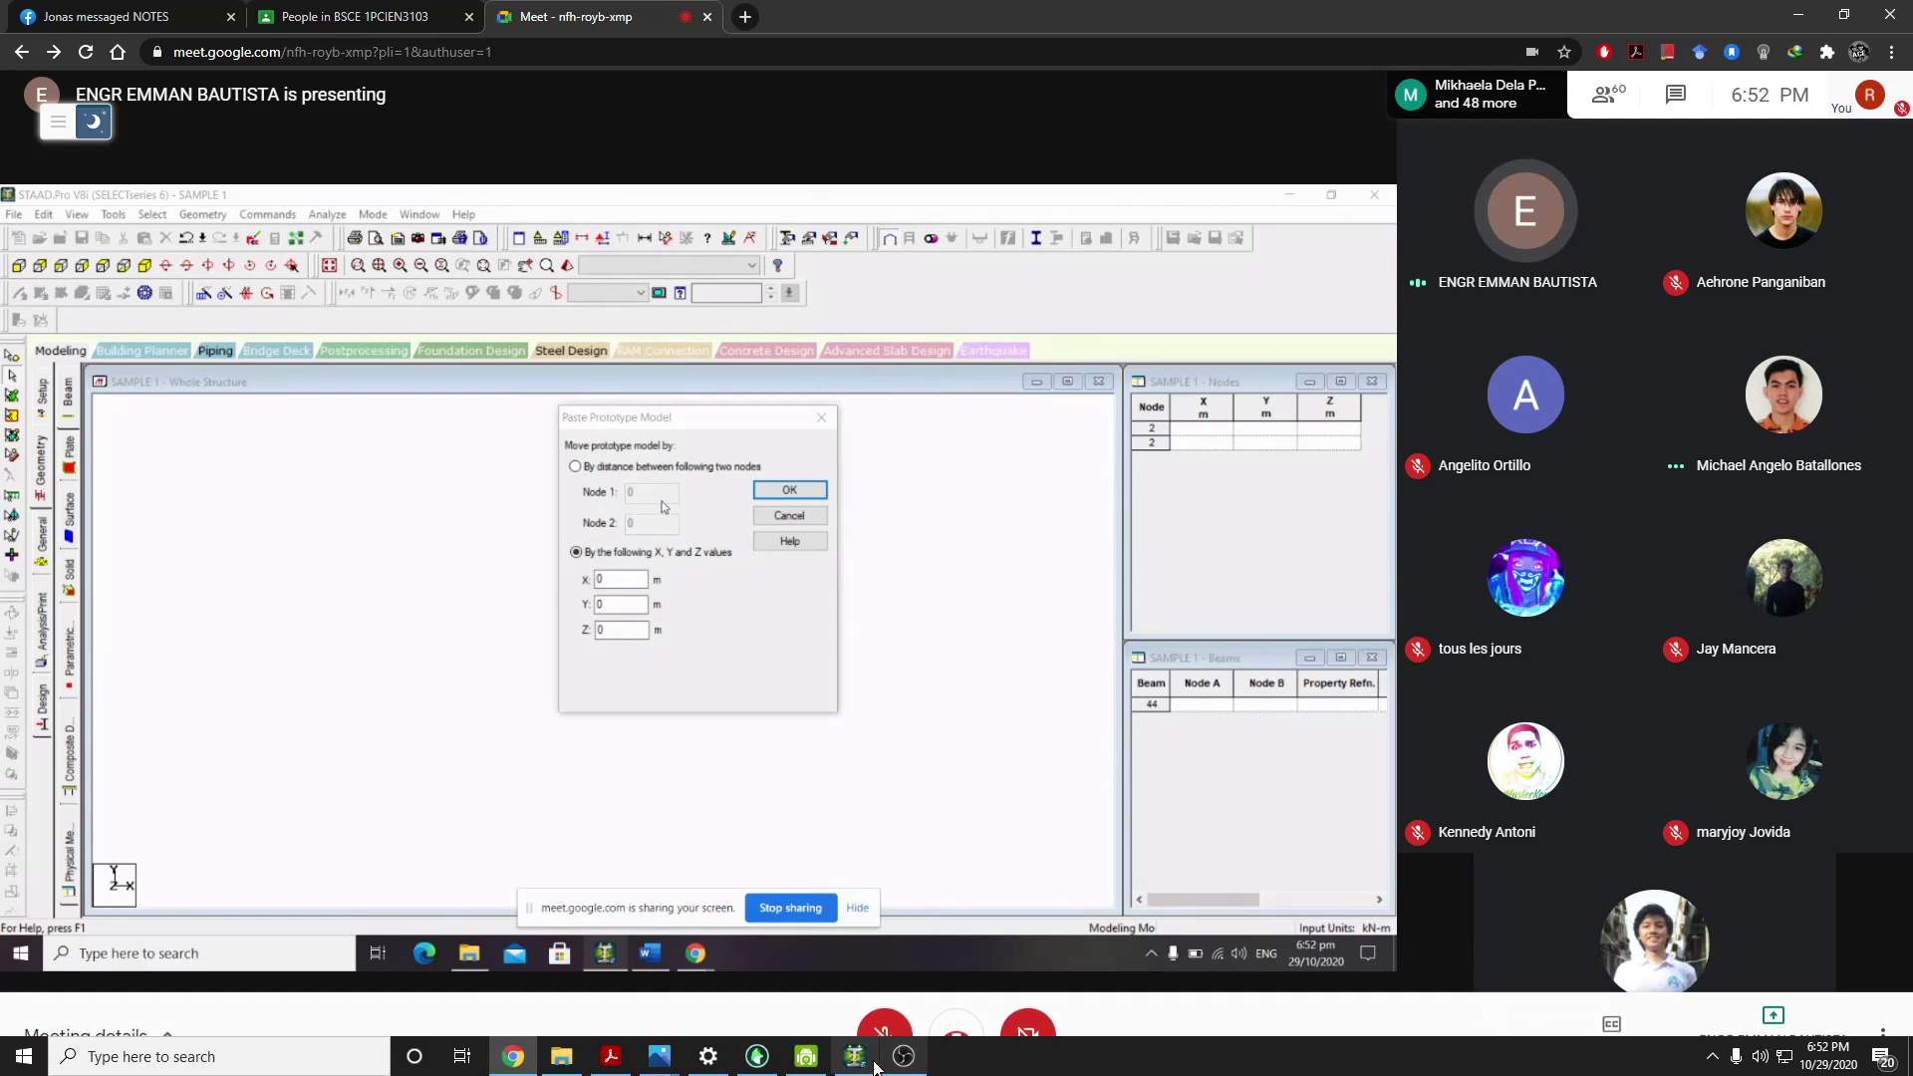
# Paste the prototype truss into STAAD.Pro at X 0, Y 0, Z 0 m, checking the presentation, and accept the auto save
pyautogui.click(797, 957)
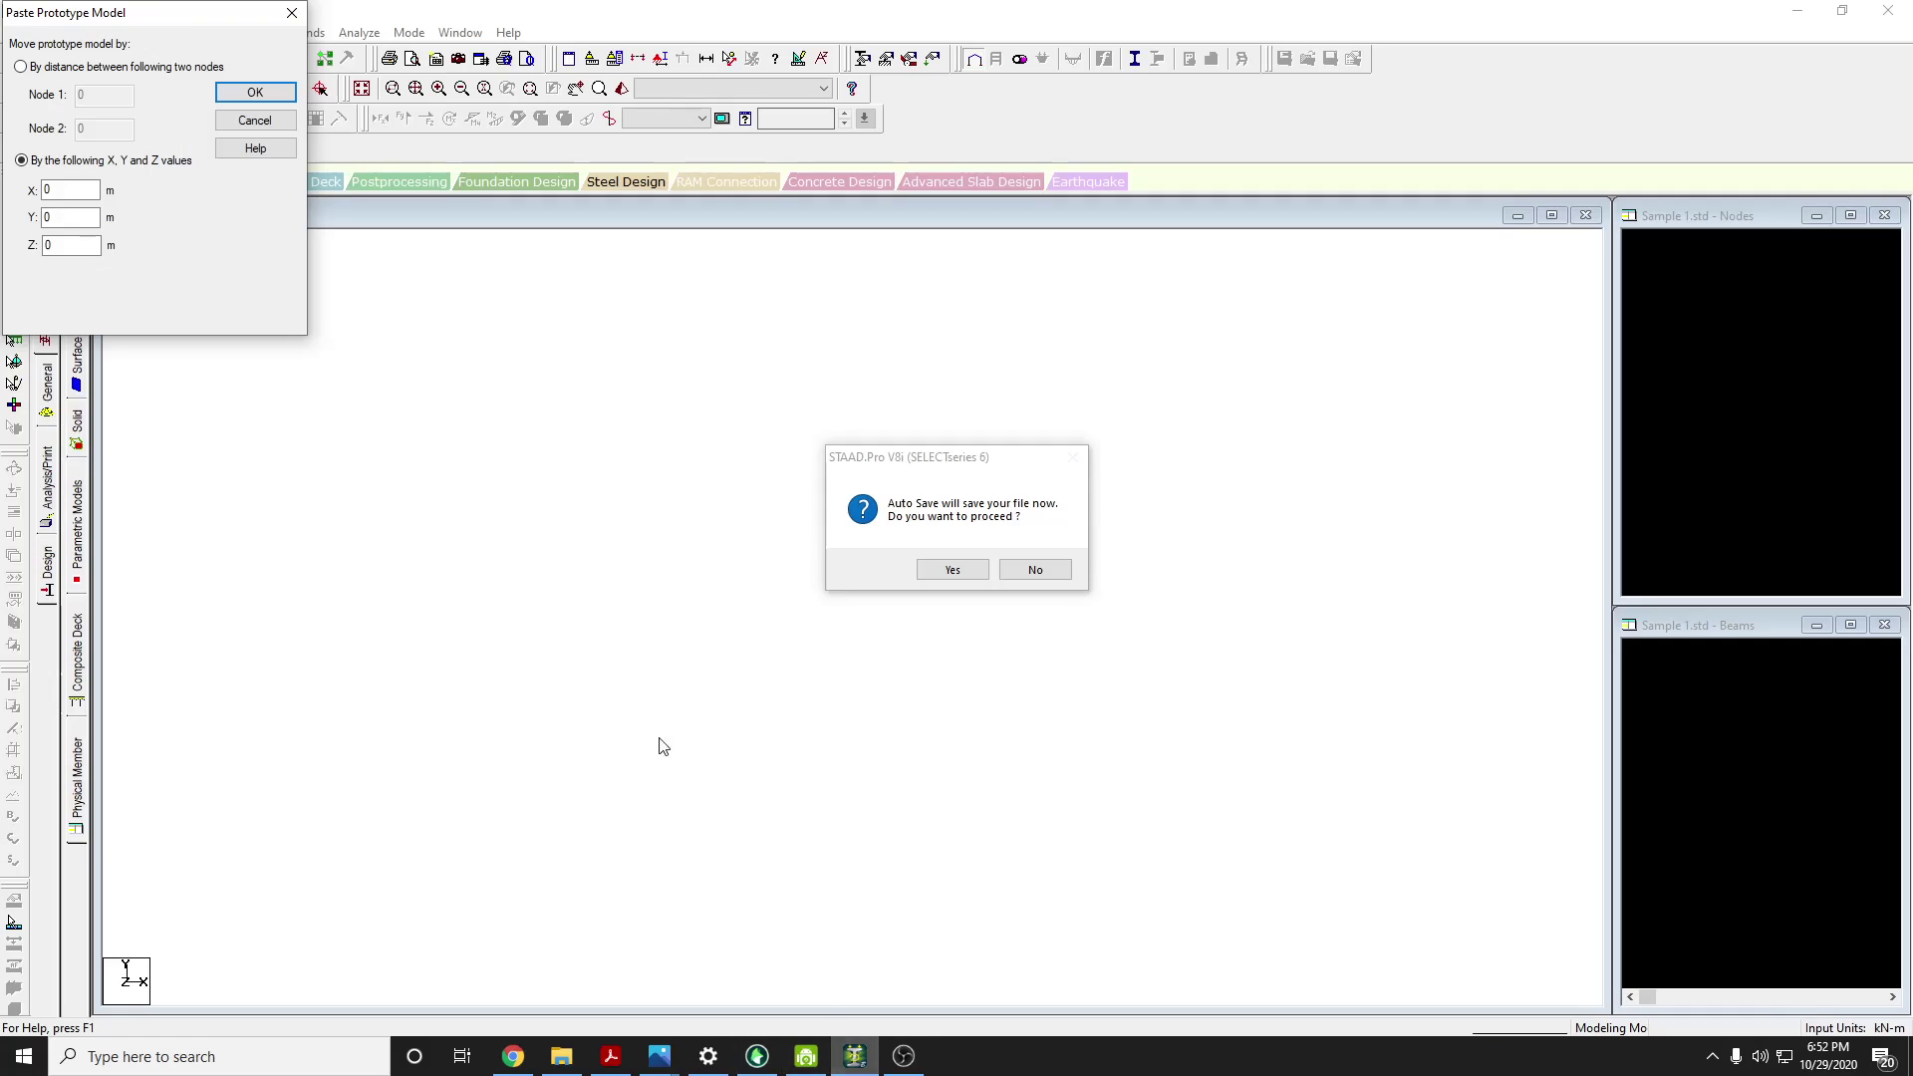
pyautogui.moveTo(160, 22); pyautogui.dragTo(978, 308)
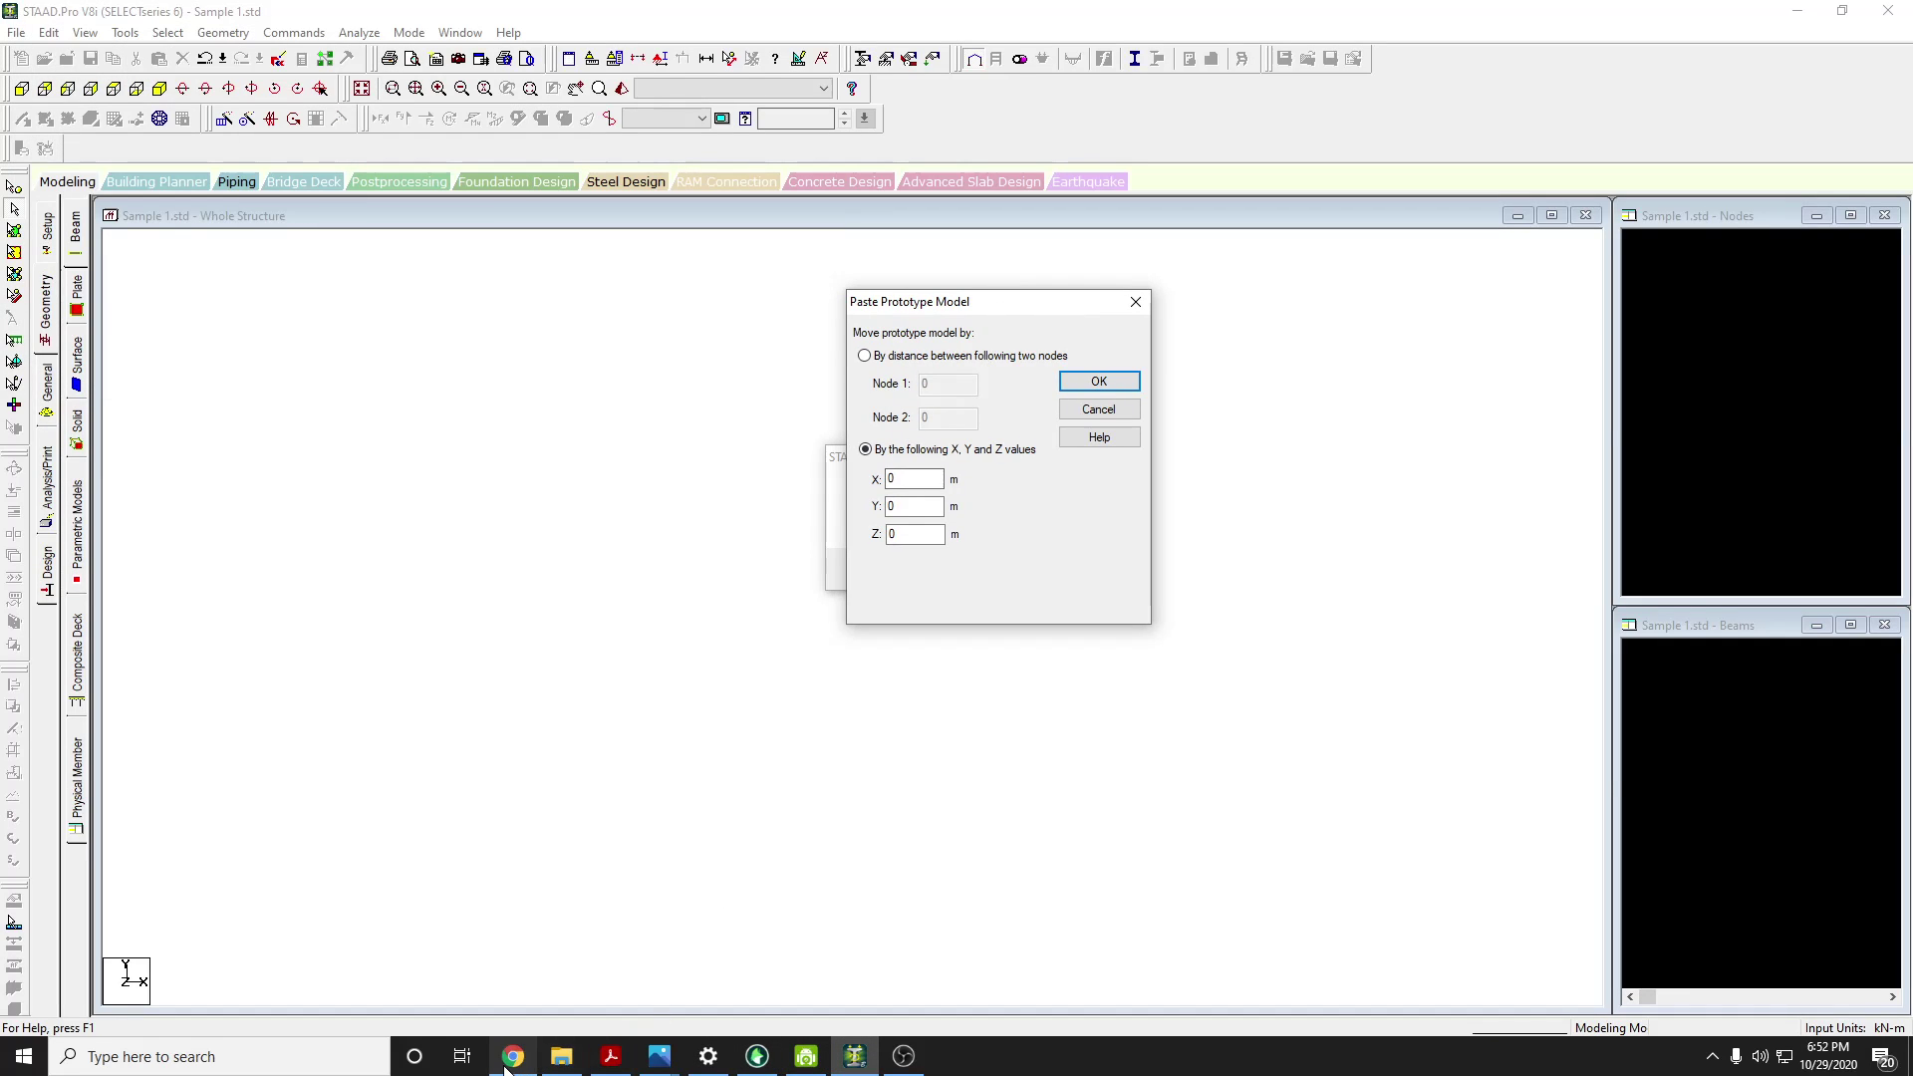
pyautogui.click(512, 1059)
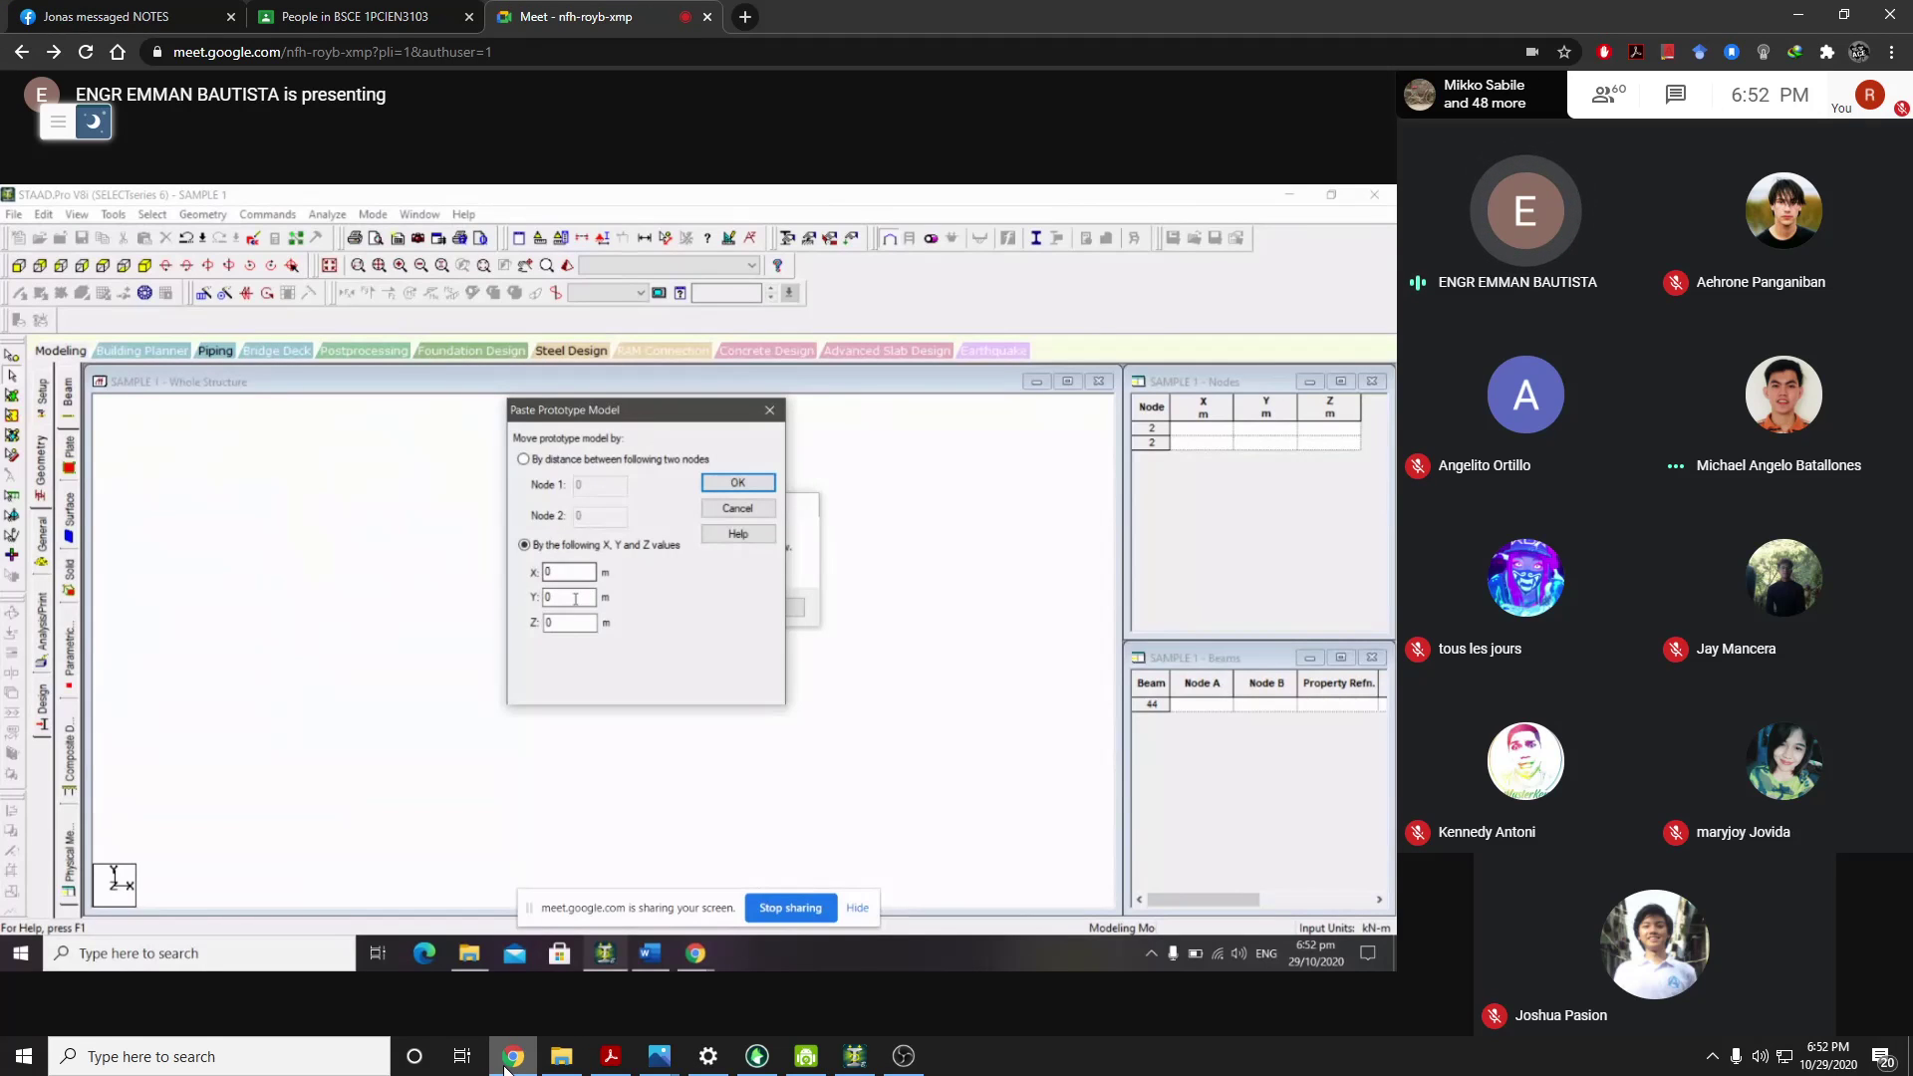
pyautogui.click(510, 1058)
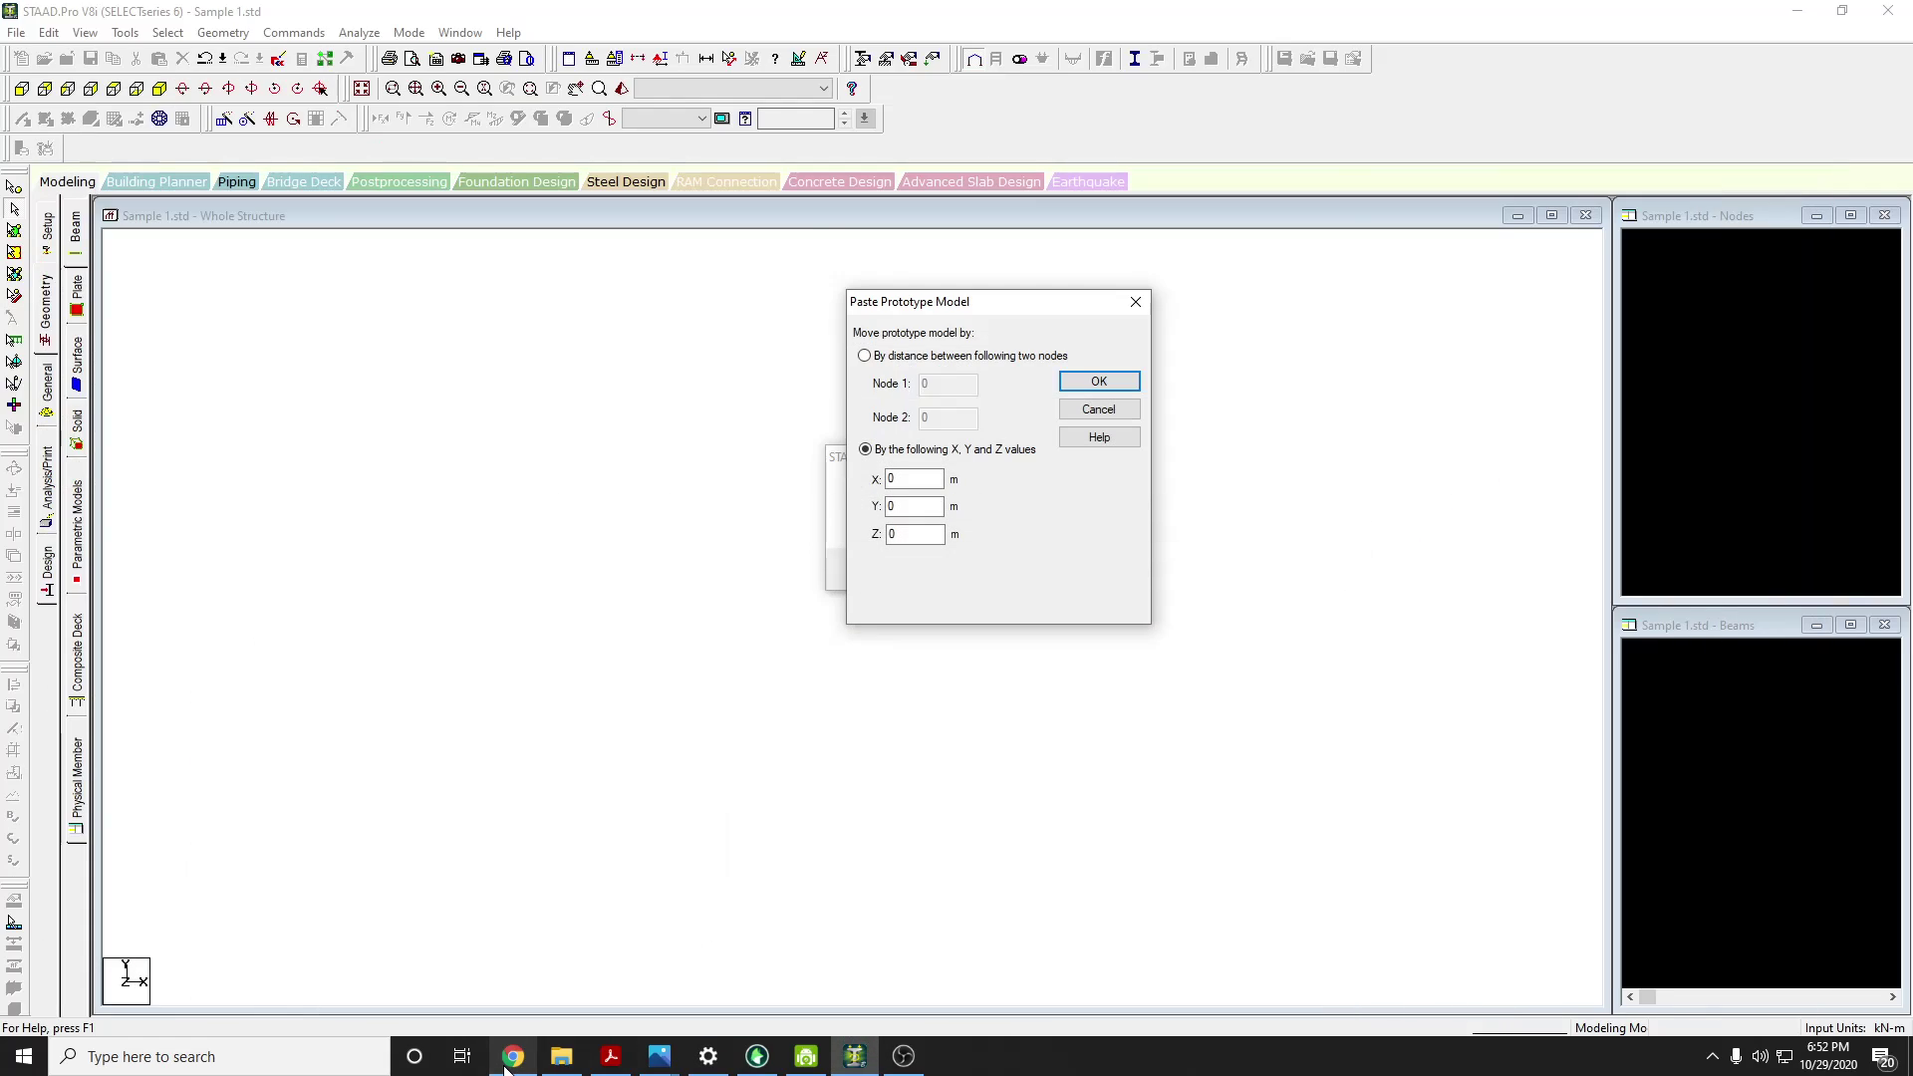
pyautogui.click(511, 1059)
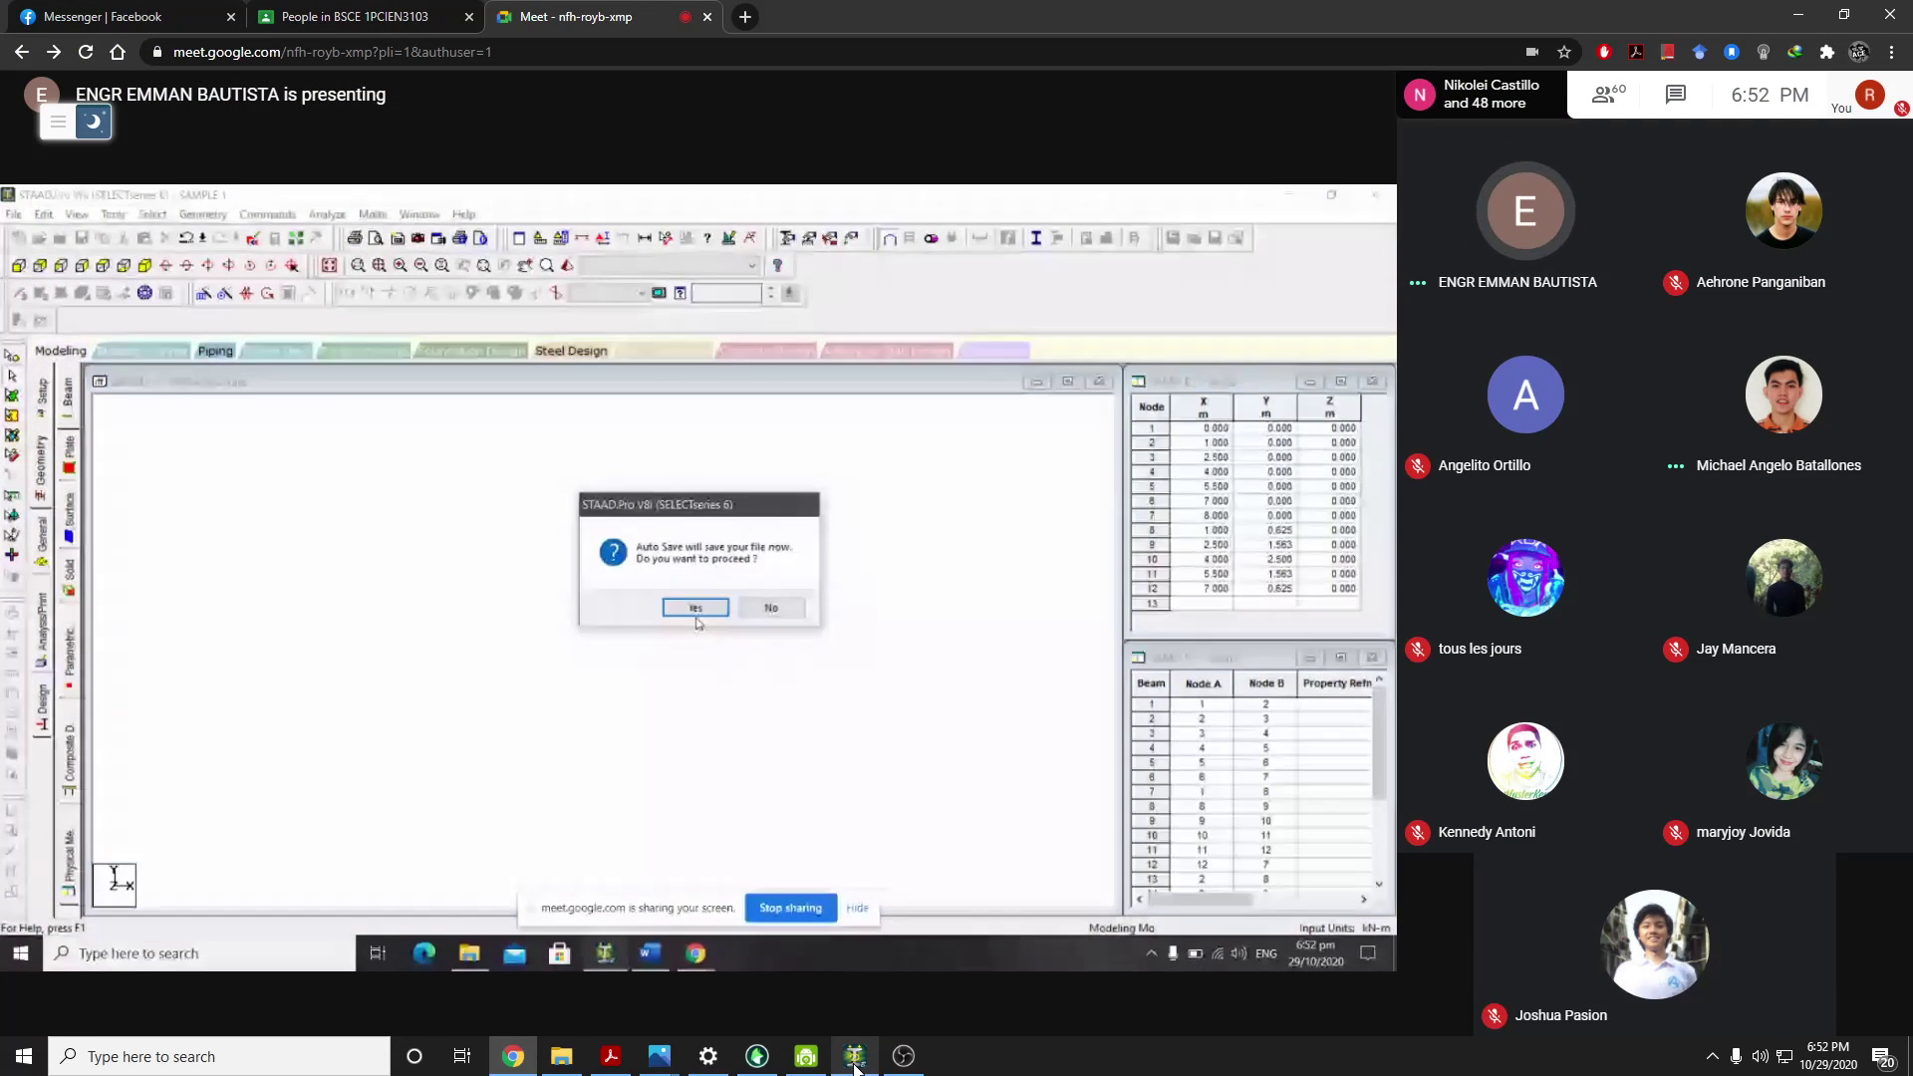
pyautogui.click(854, 1057)
pyautogui.click(1099, 381)
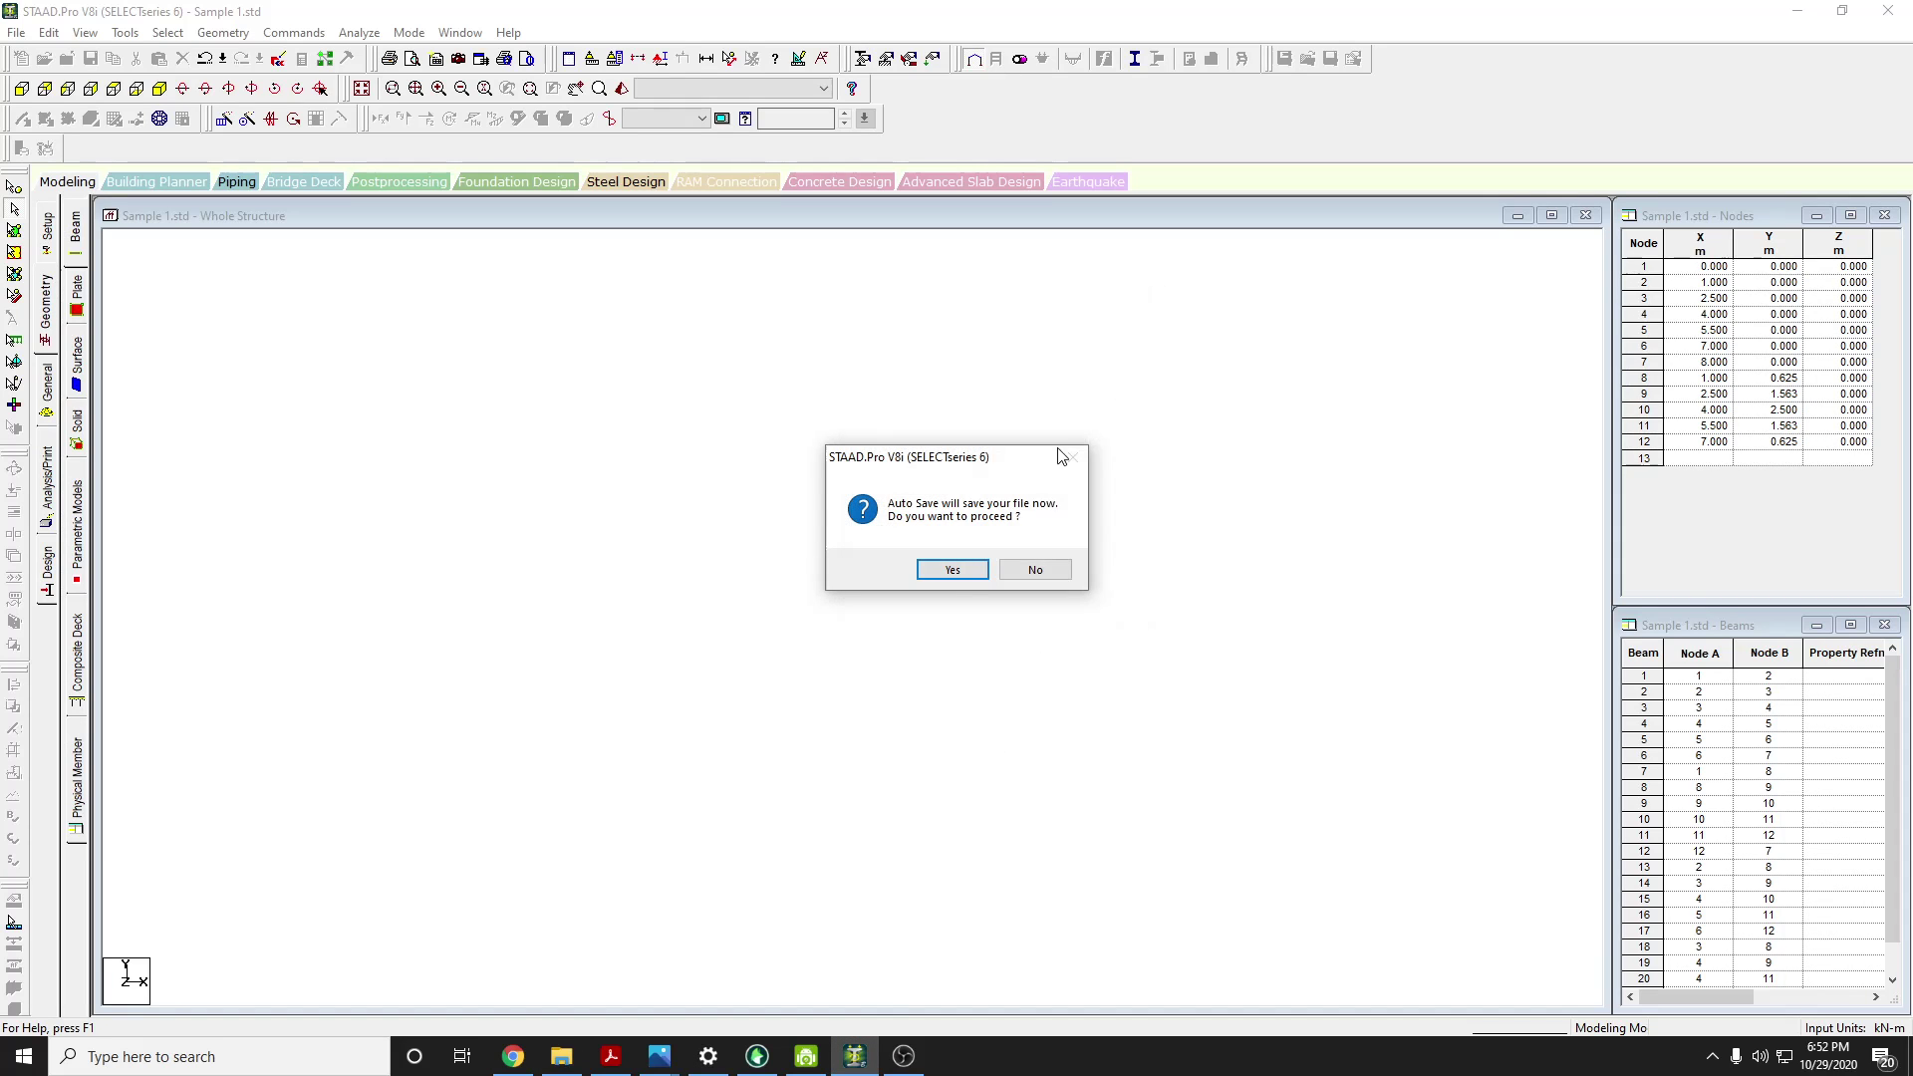
pyautogui.click(947, 570)
pyautogui.click(827, 555)
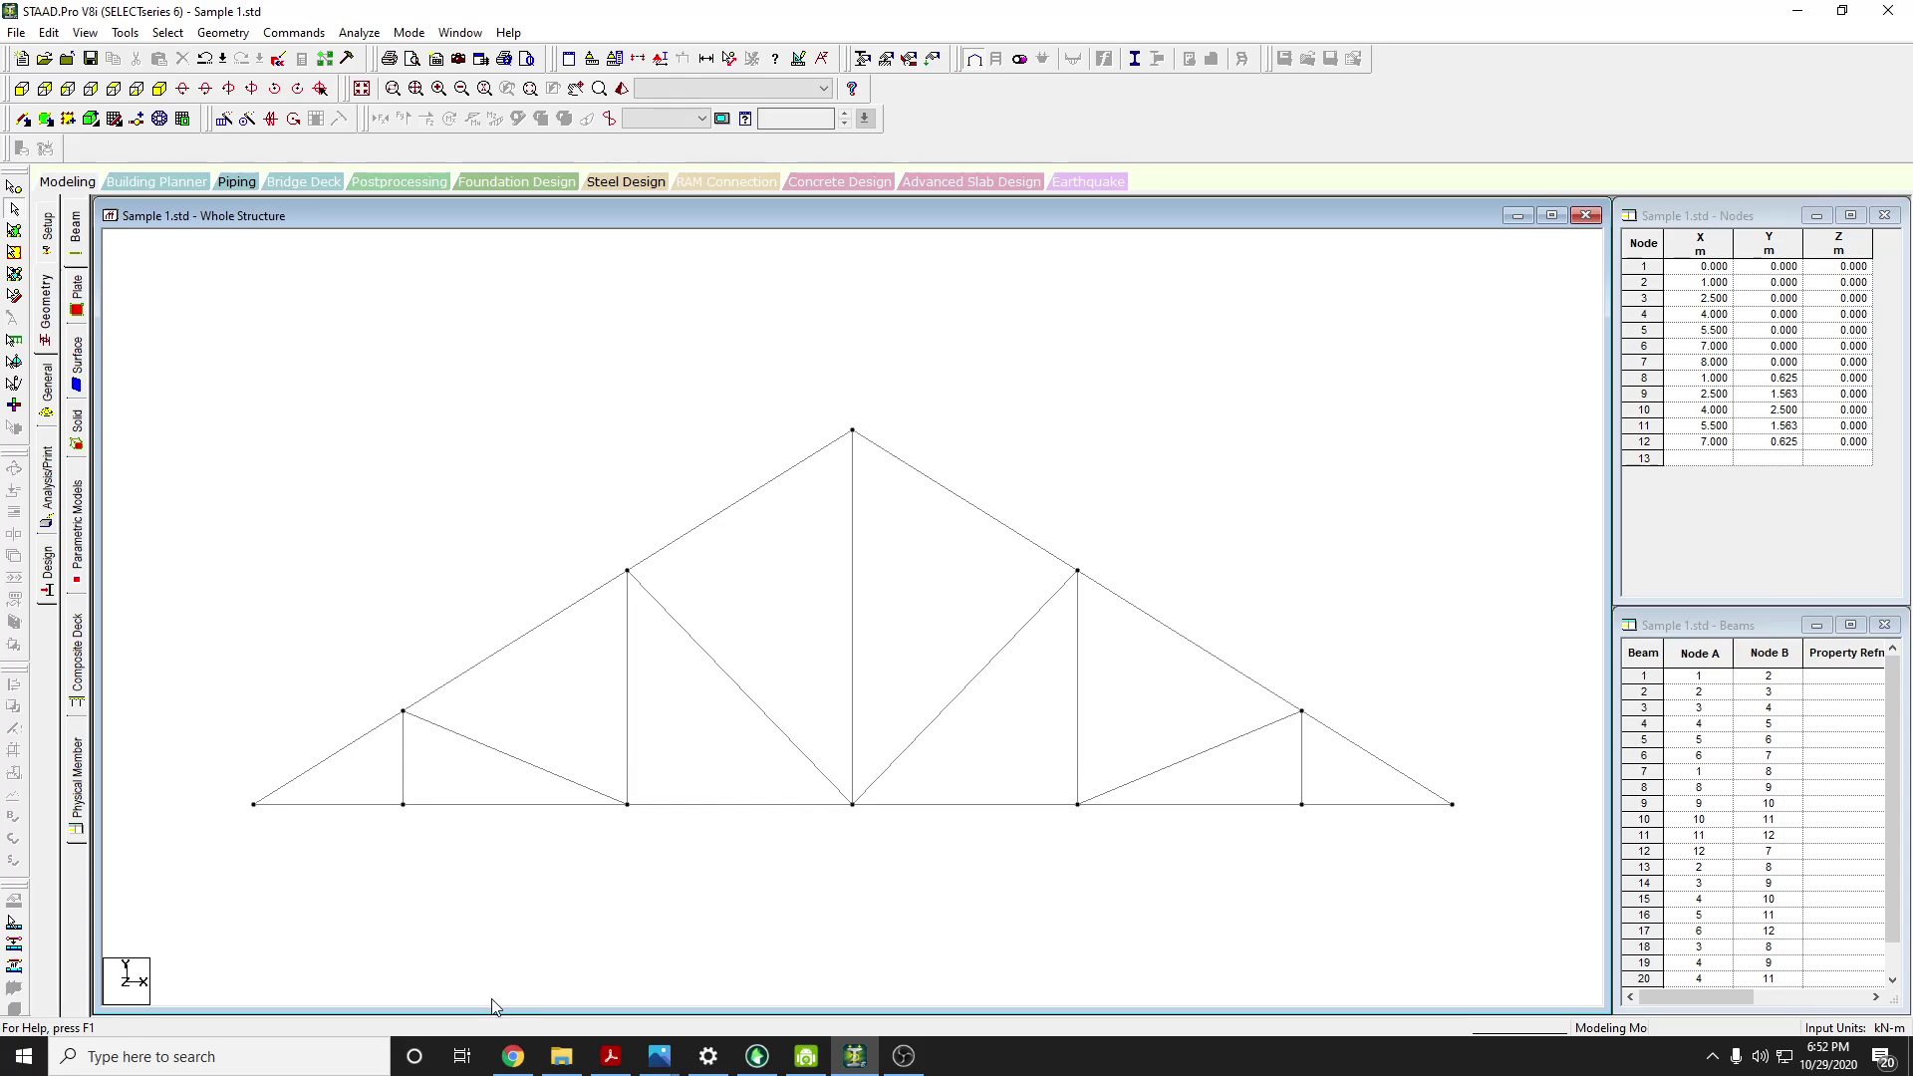
# Switch to the meeting presentation in Chrome, look at Messenger briefly, and close its browser tab
pyautogui.click(512, 1056)
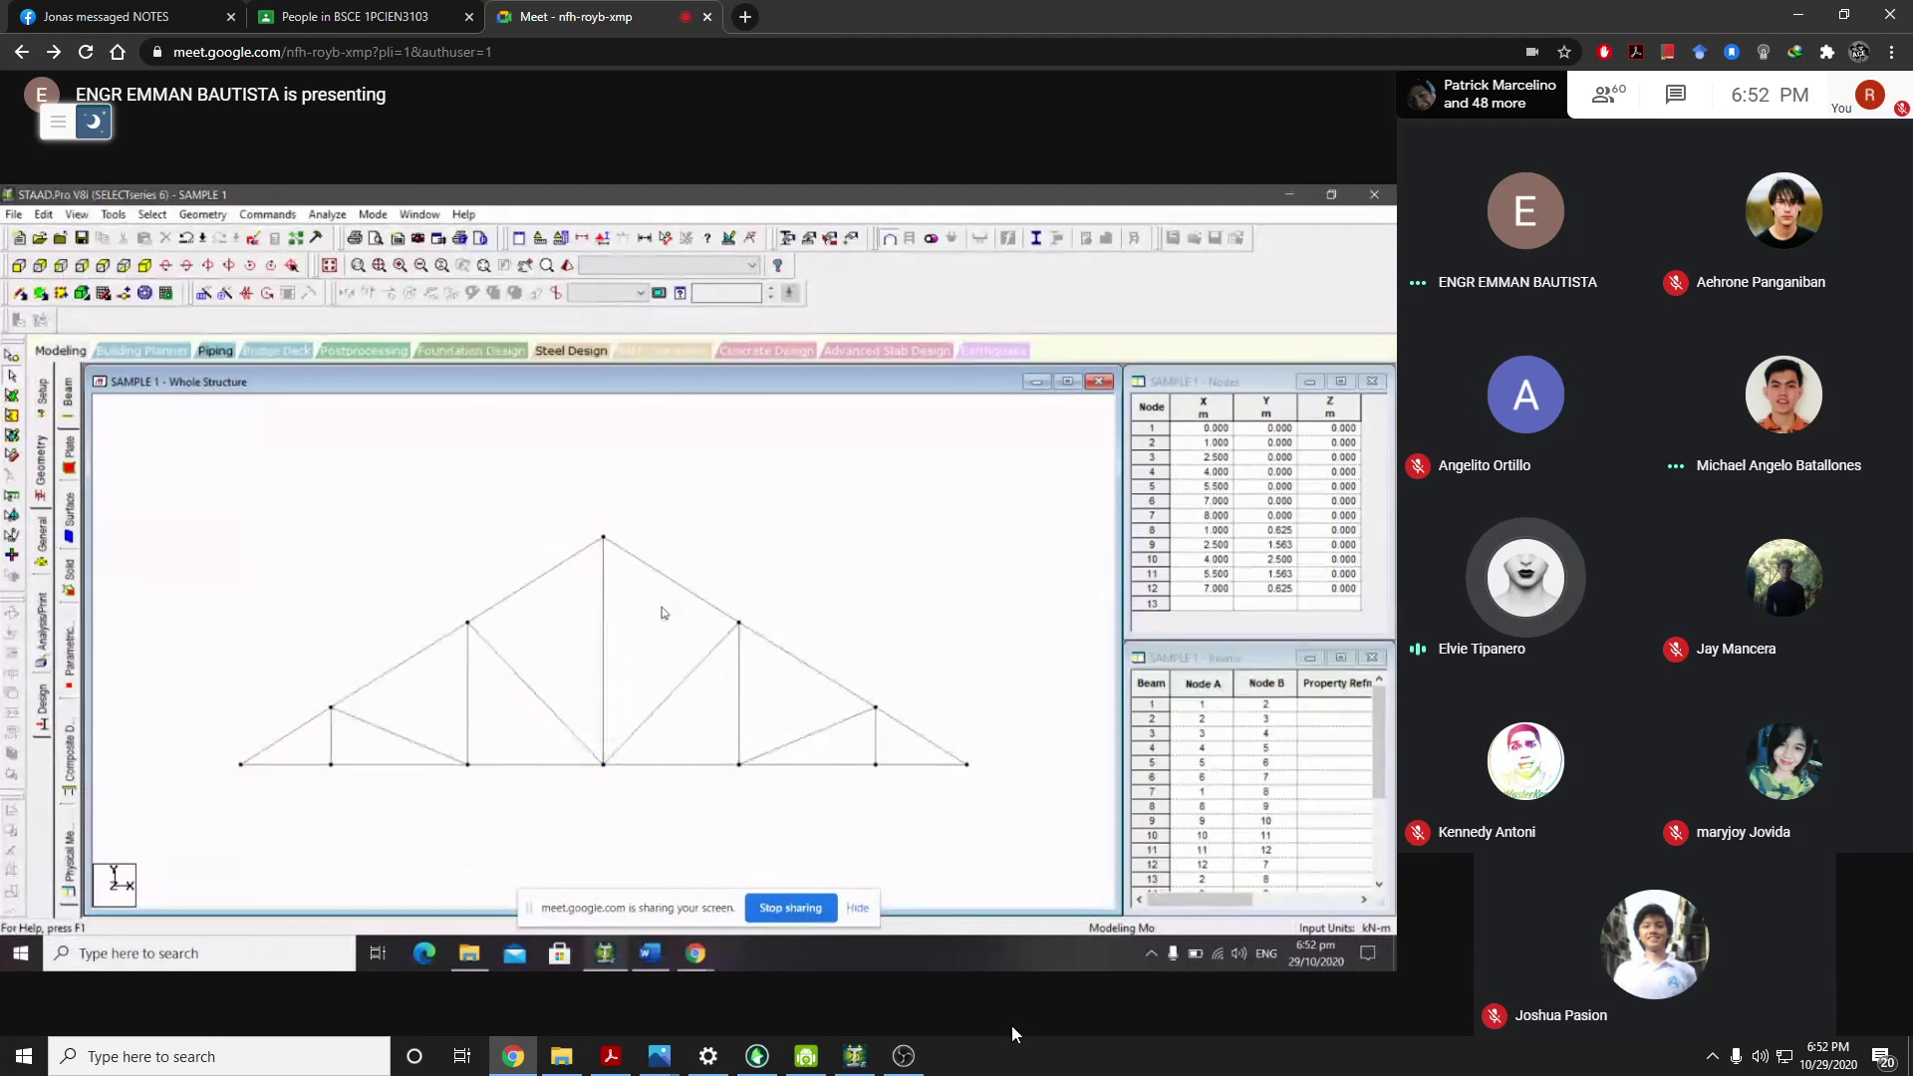
pyautogui.click(130, 16)
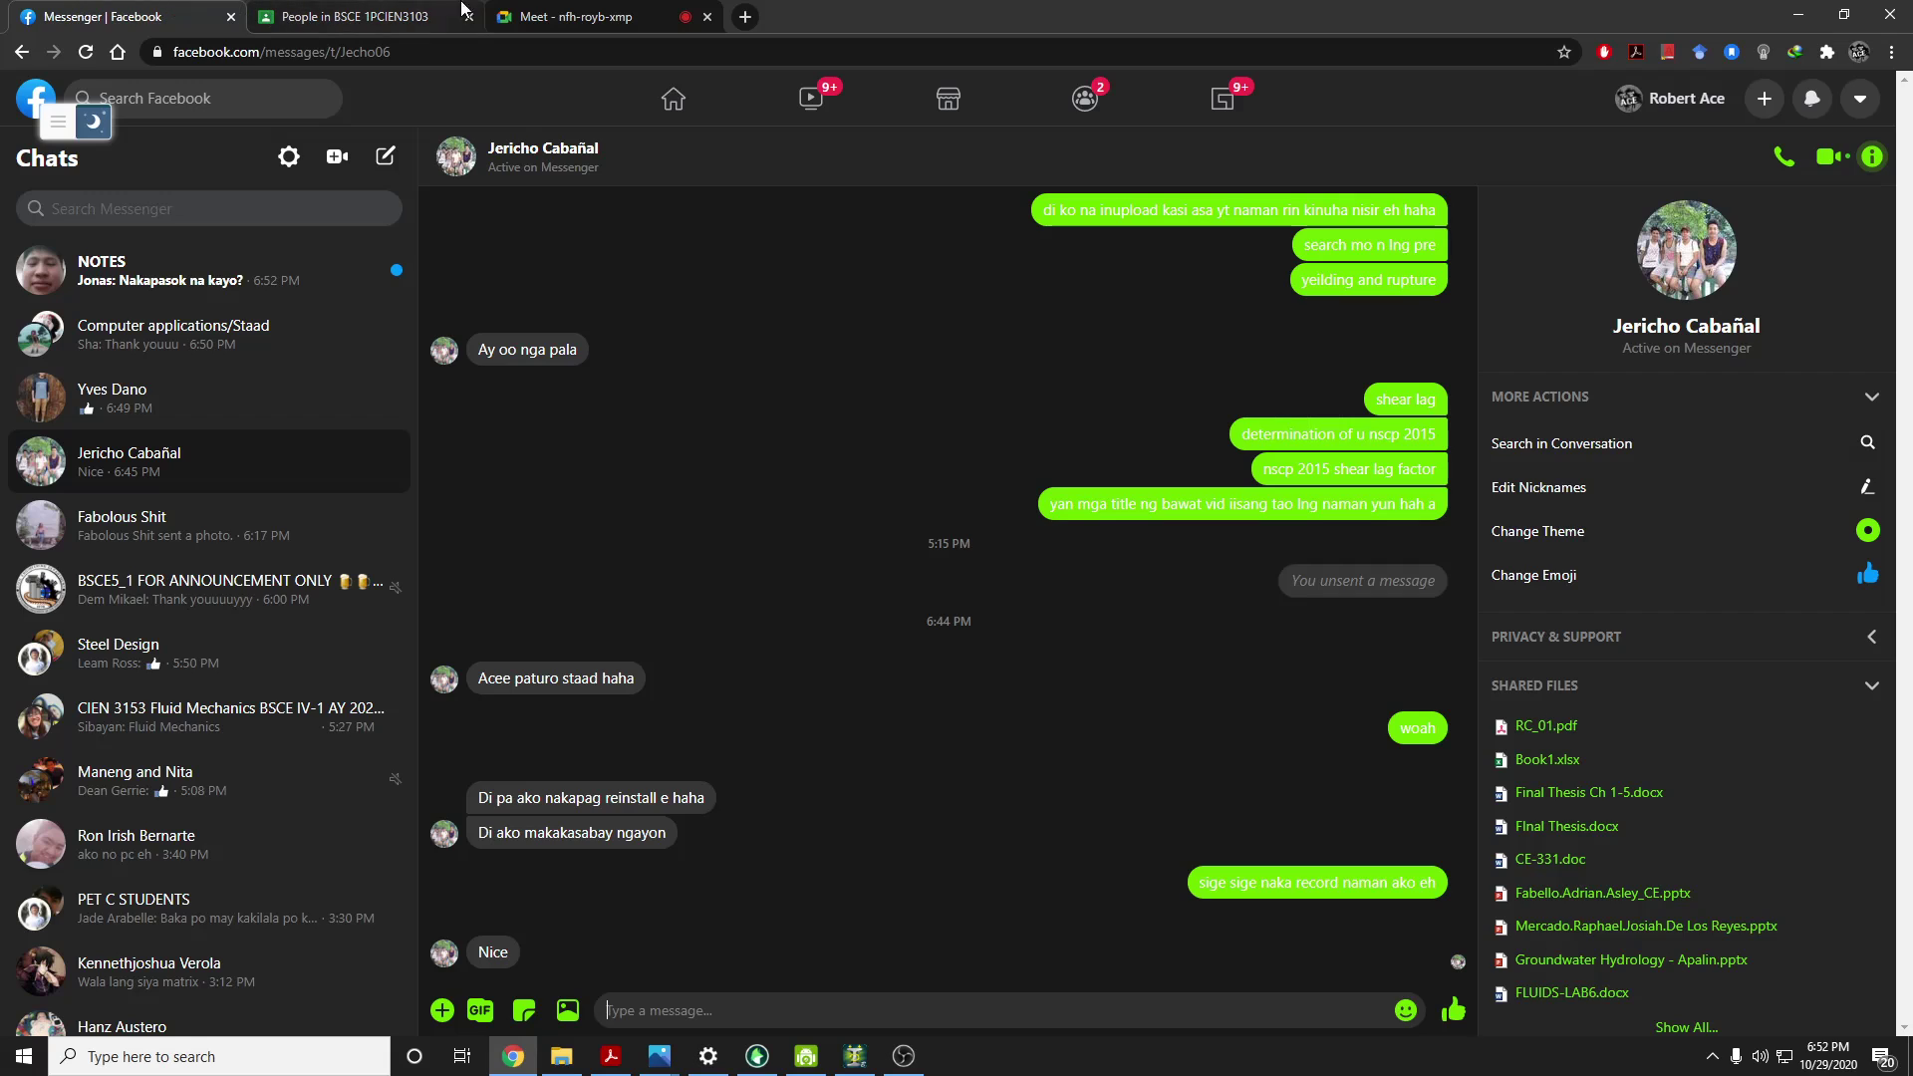
pyautogui.click(529, 16)
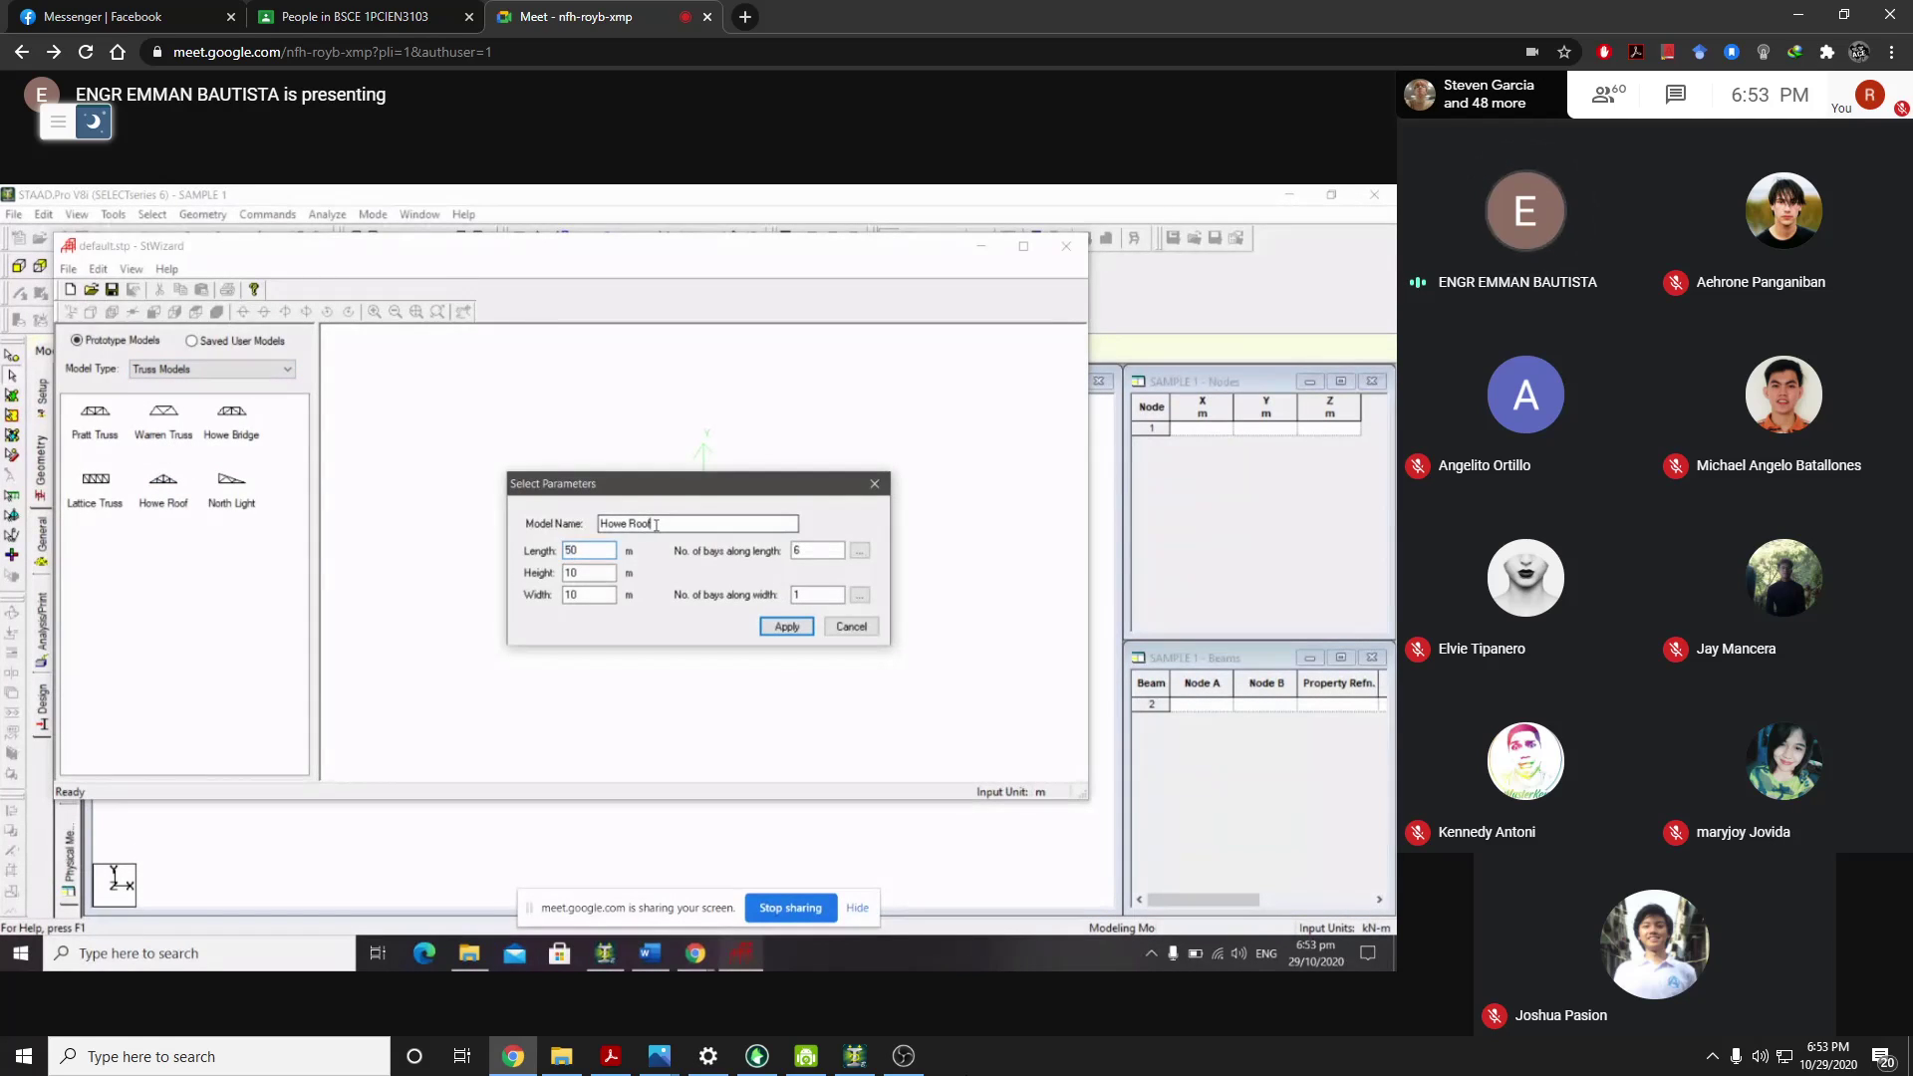
pyautogui.click(231, 17)
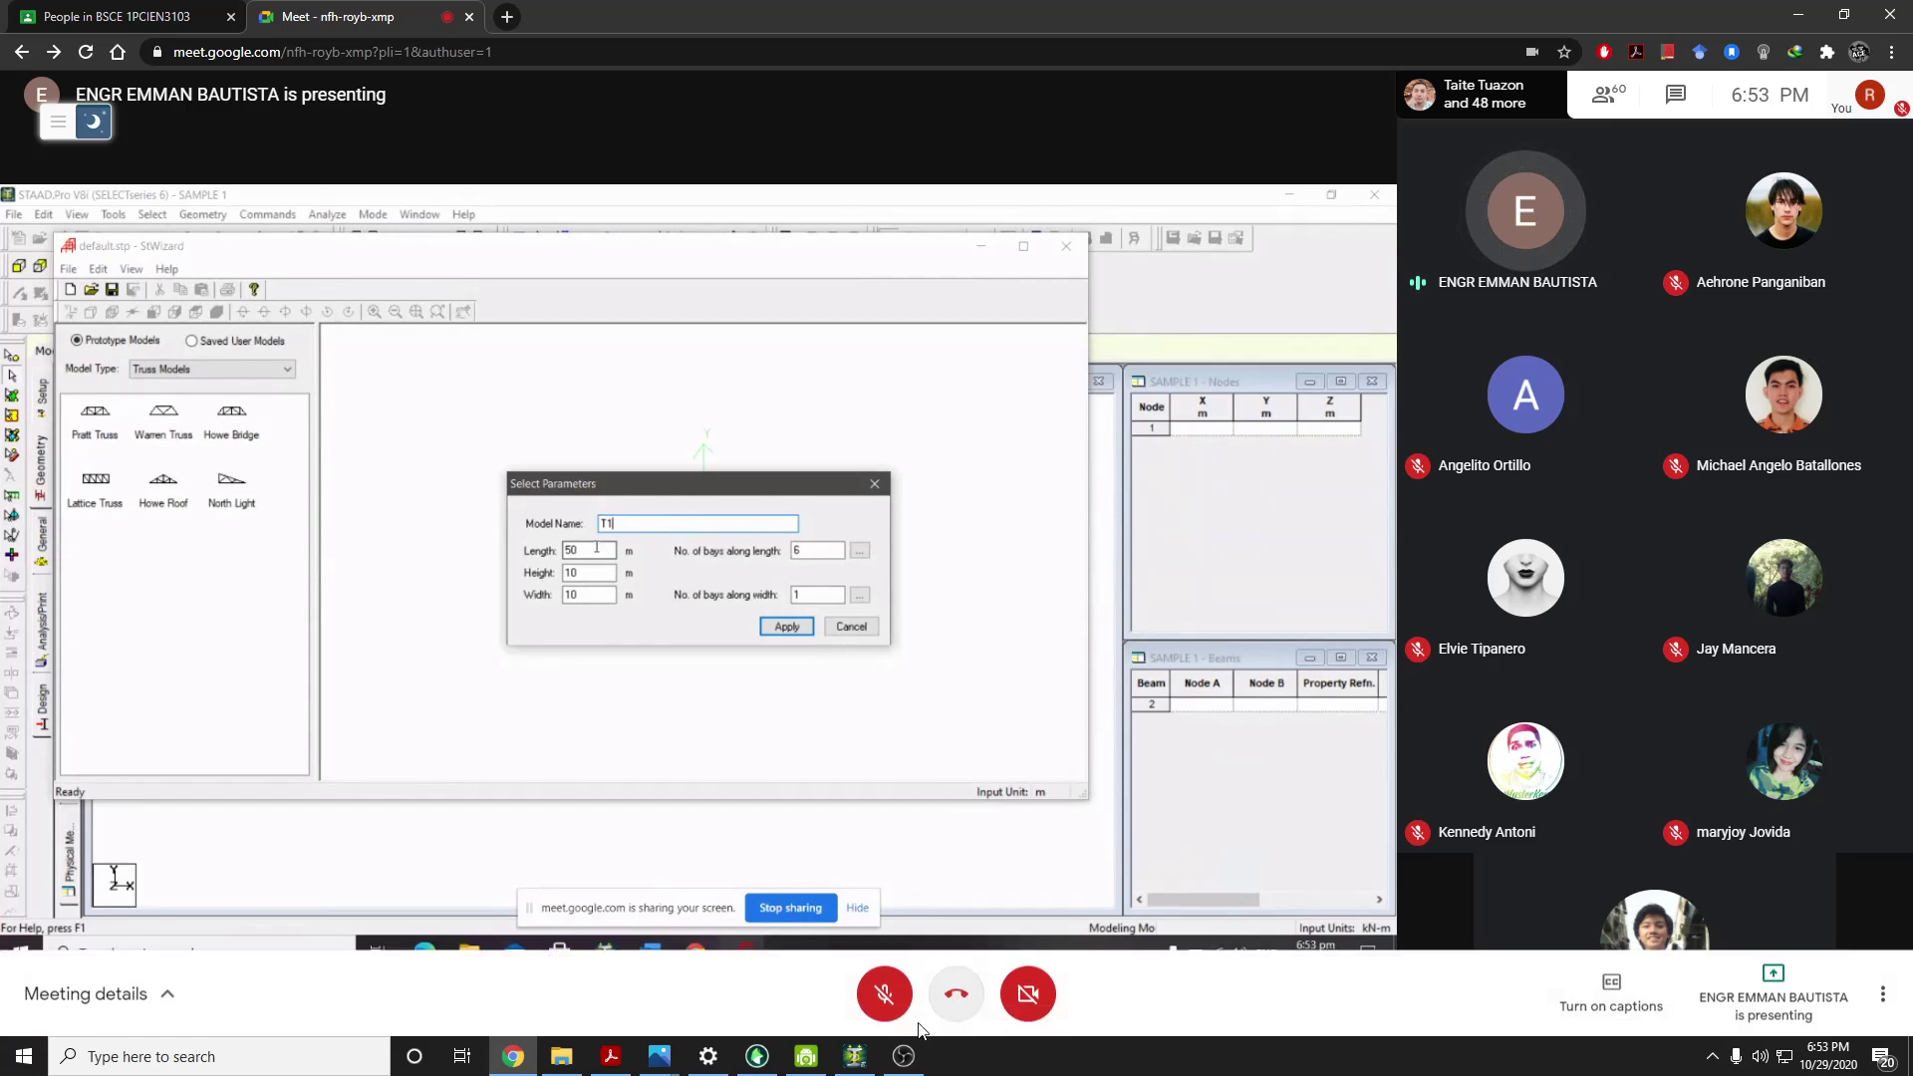
pyautogui.click(863, 1064)
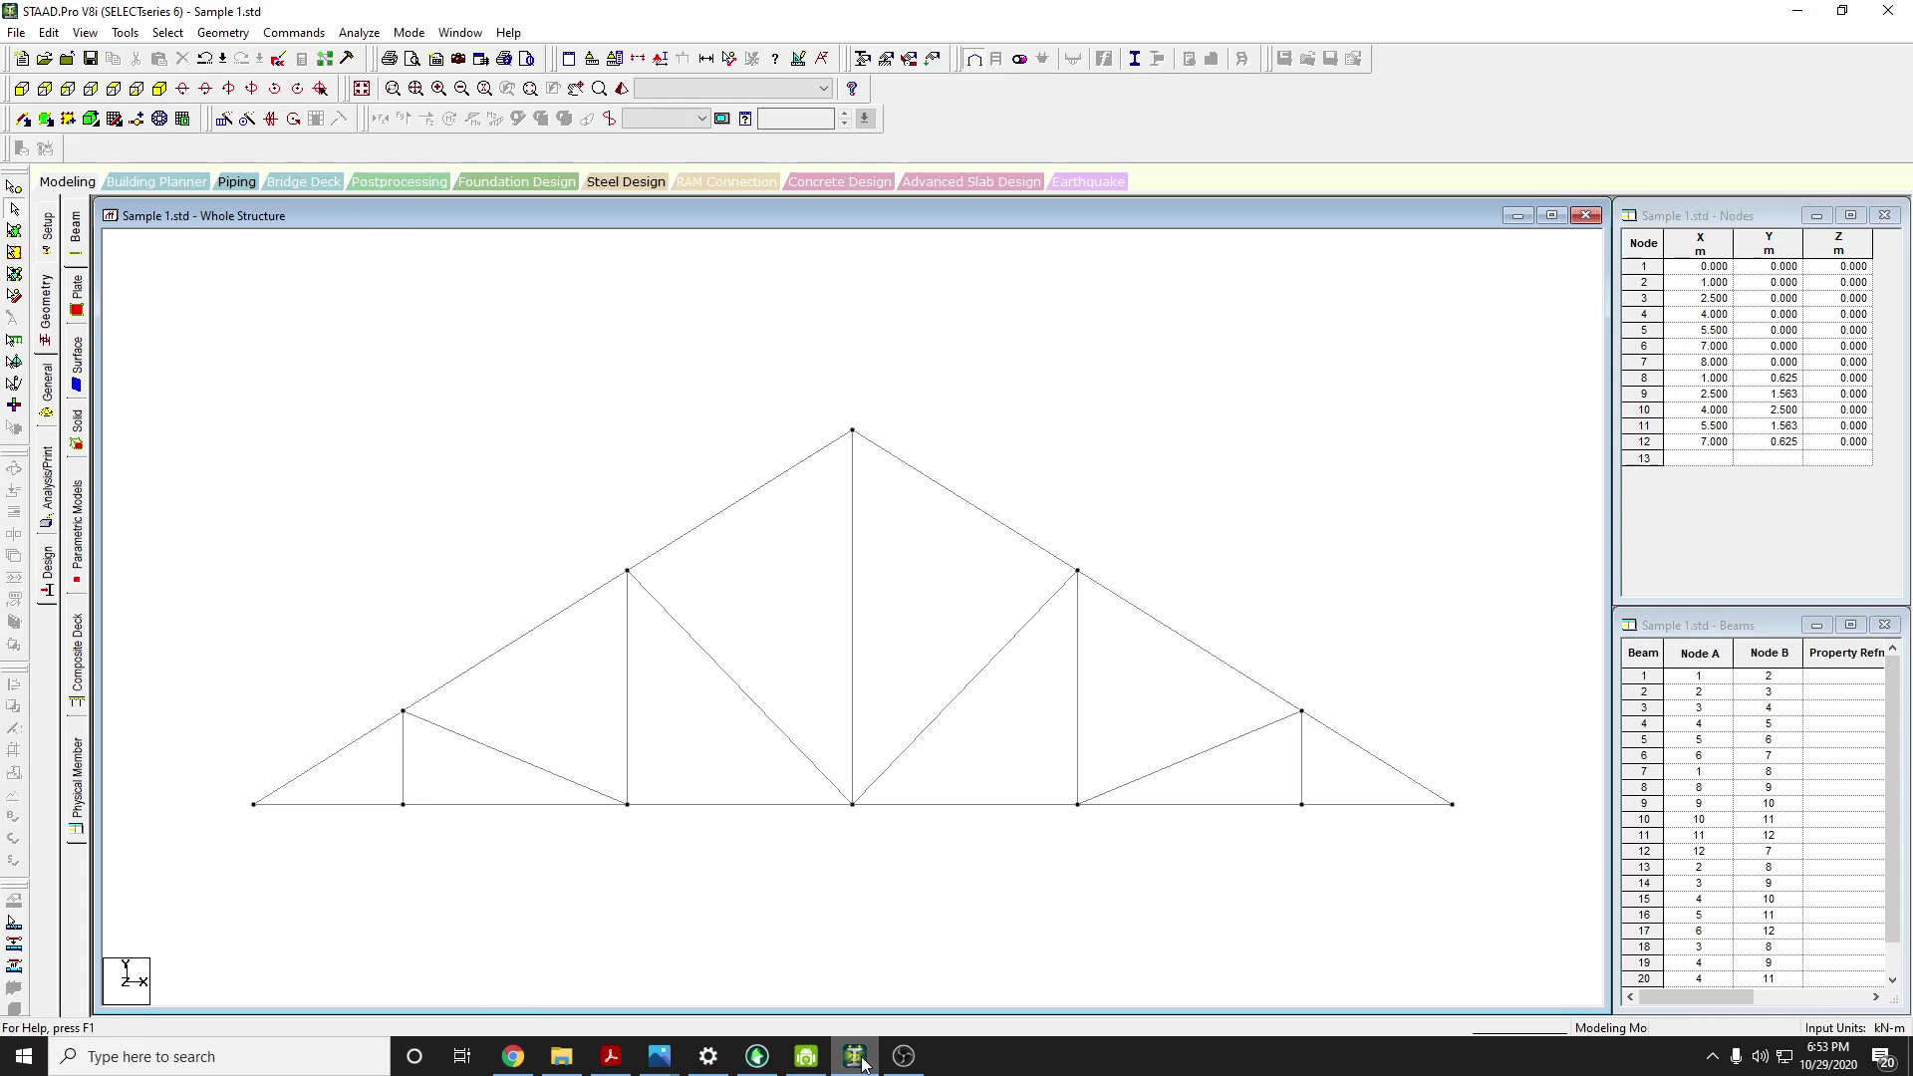
pyautogui.click(863, 1065)
pyautogui.click(863, 1064)
pyautogui.click(863, 1064)
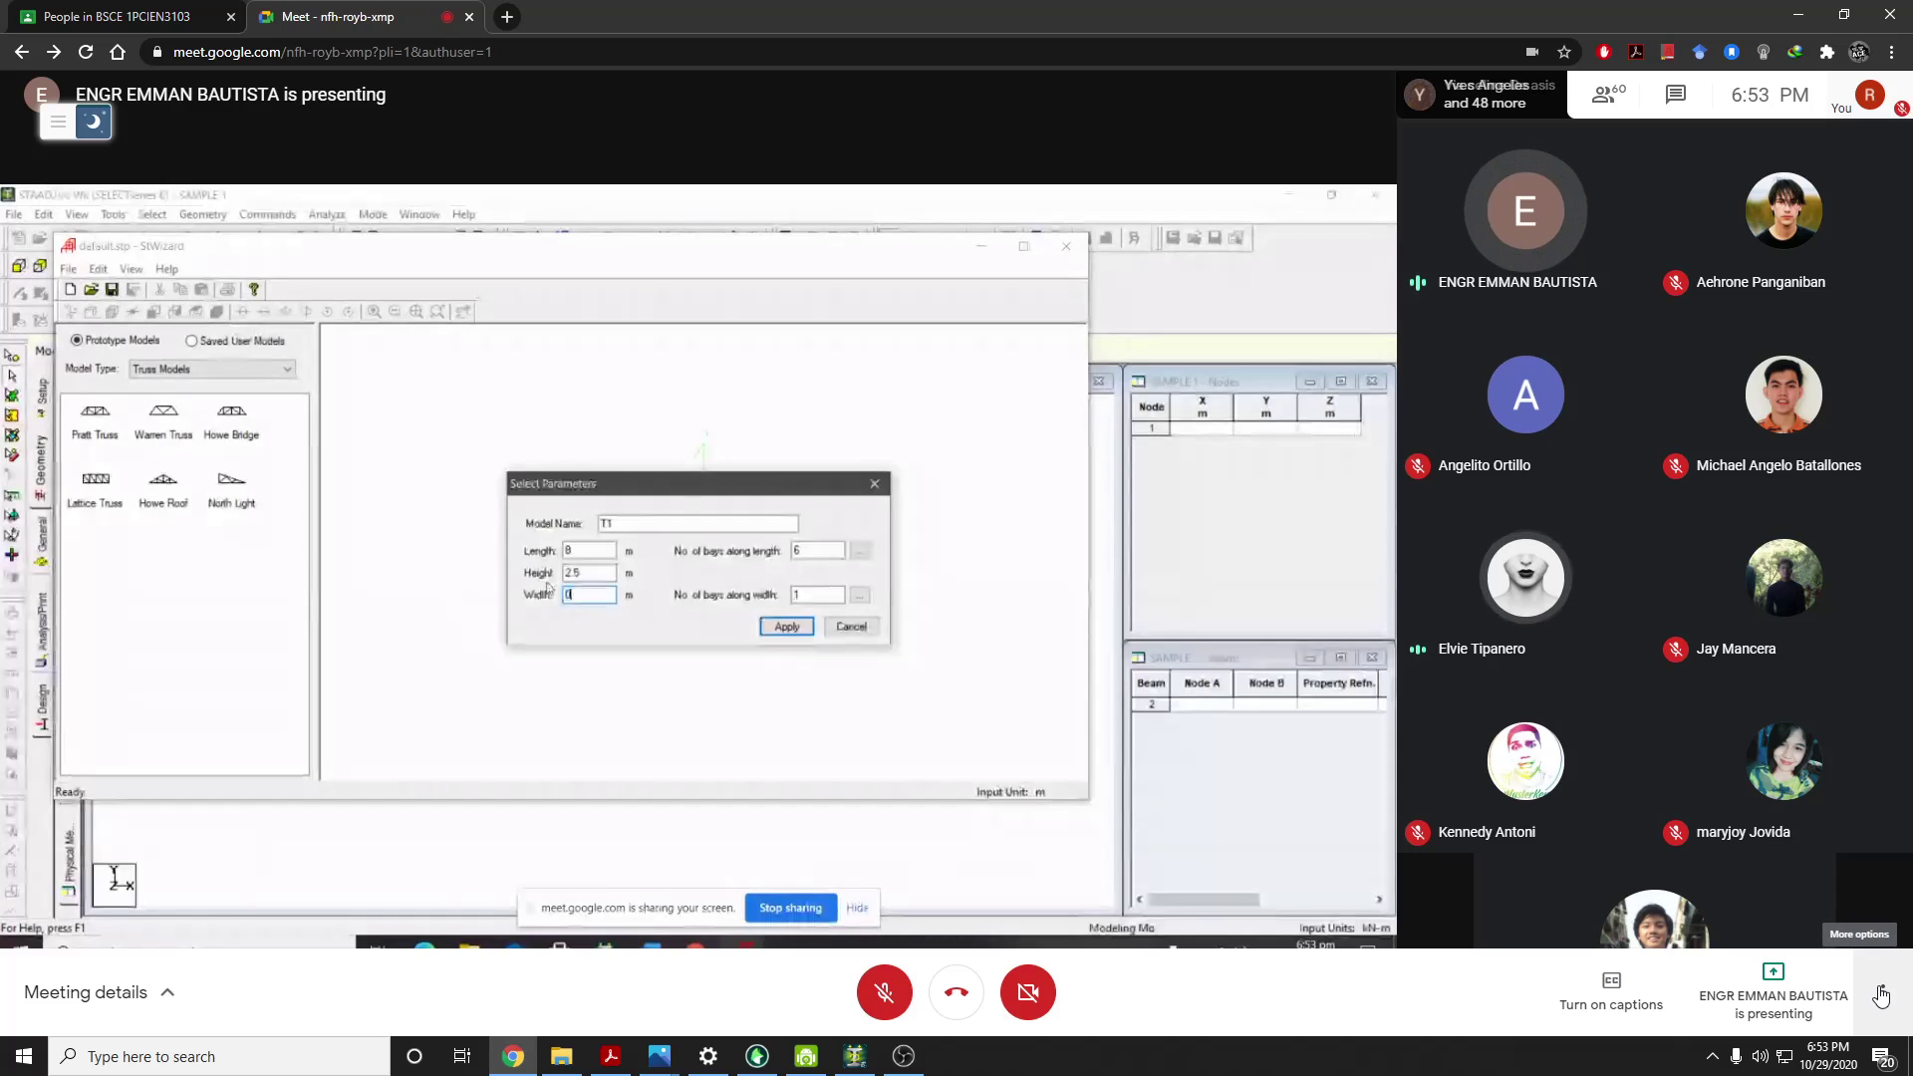
pyautogui.click(1880, 994)
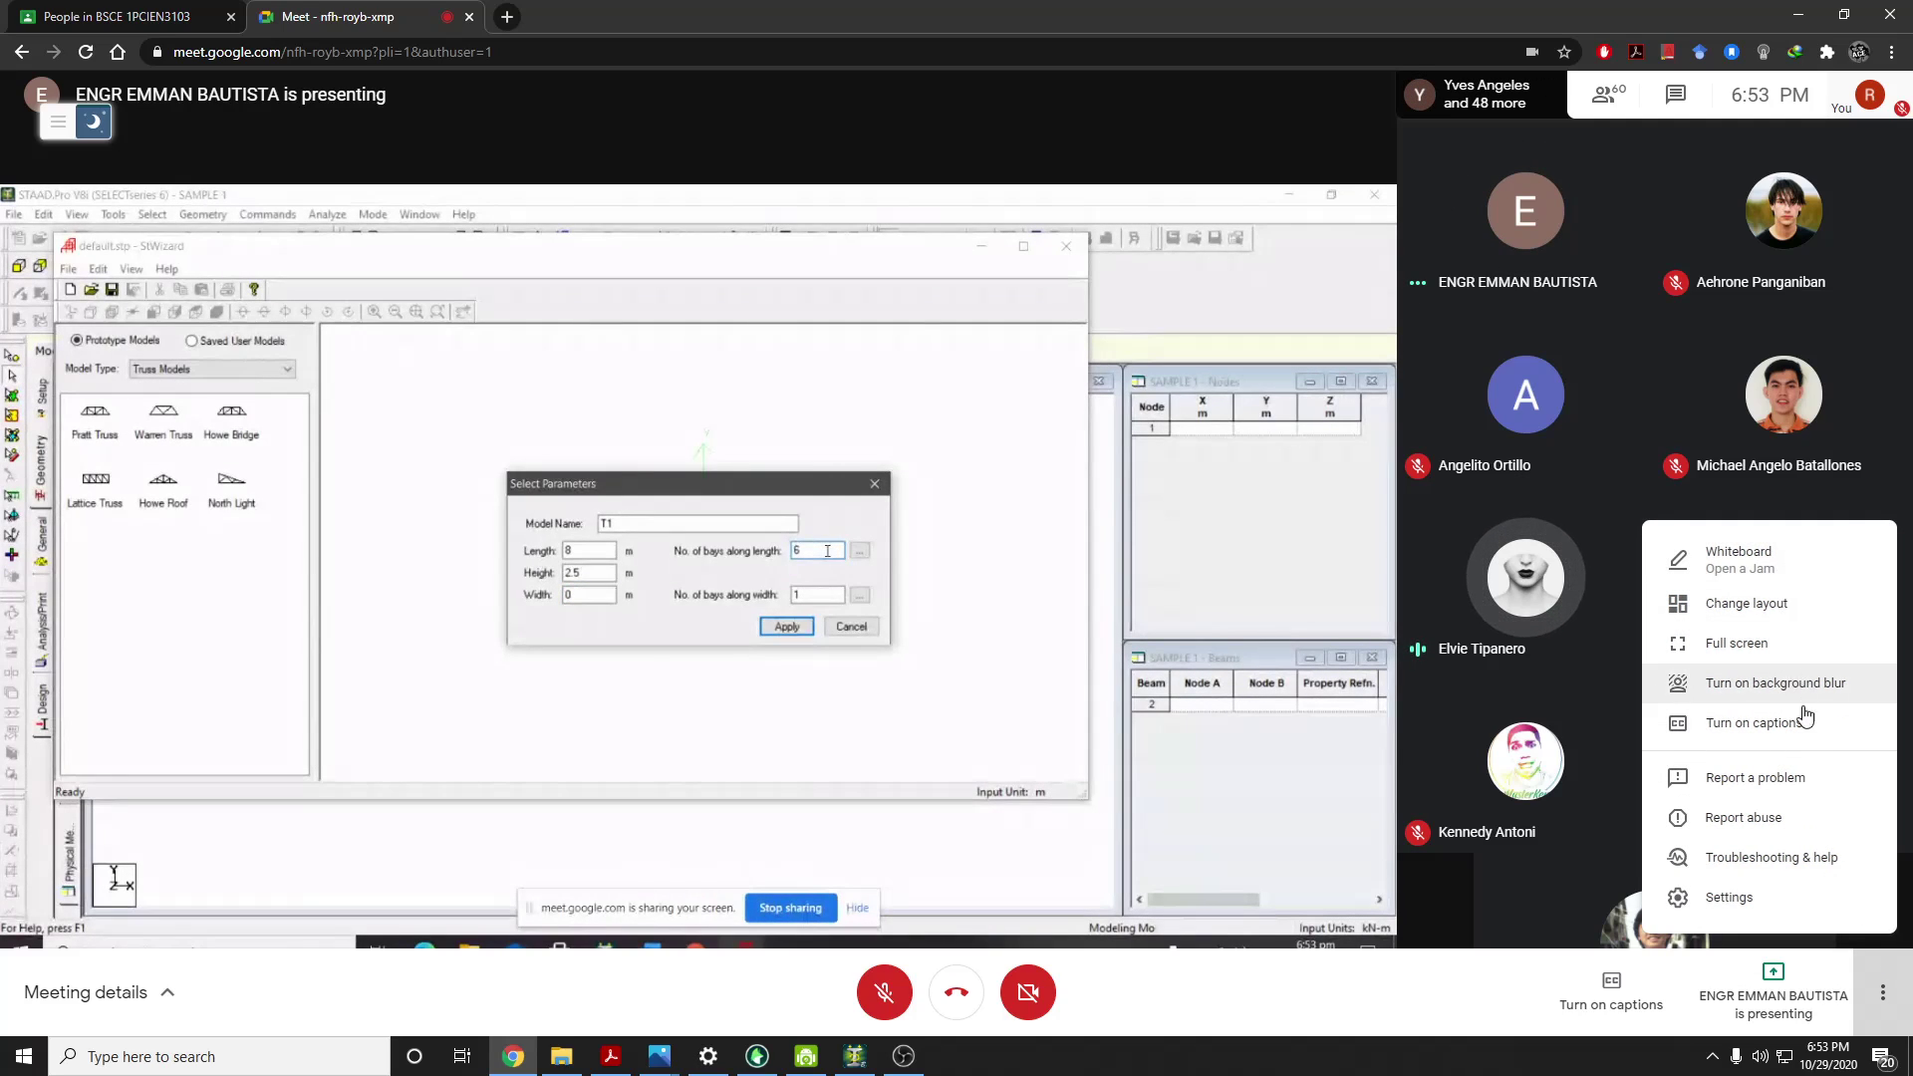
pyautogui.click(1871, 996)
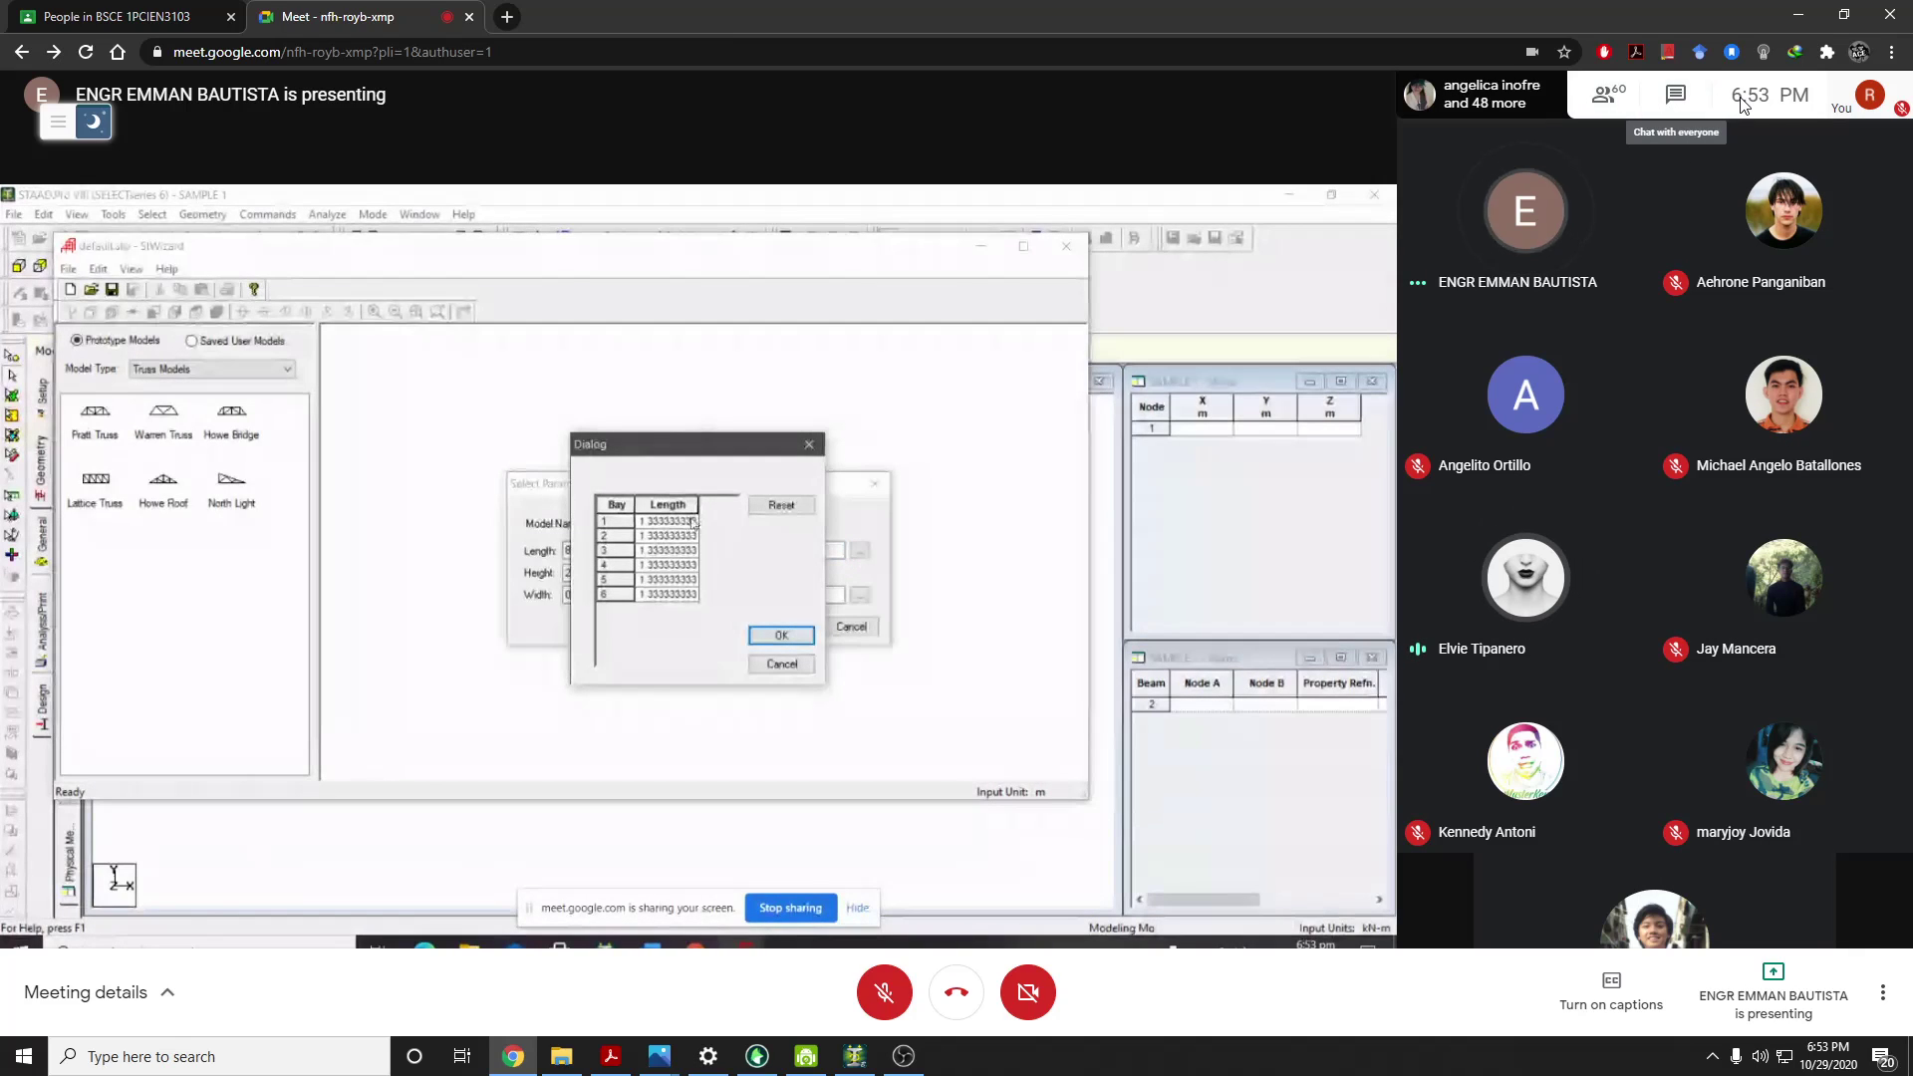
pyautogui.click(1615, 100)
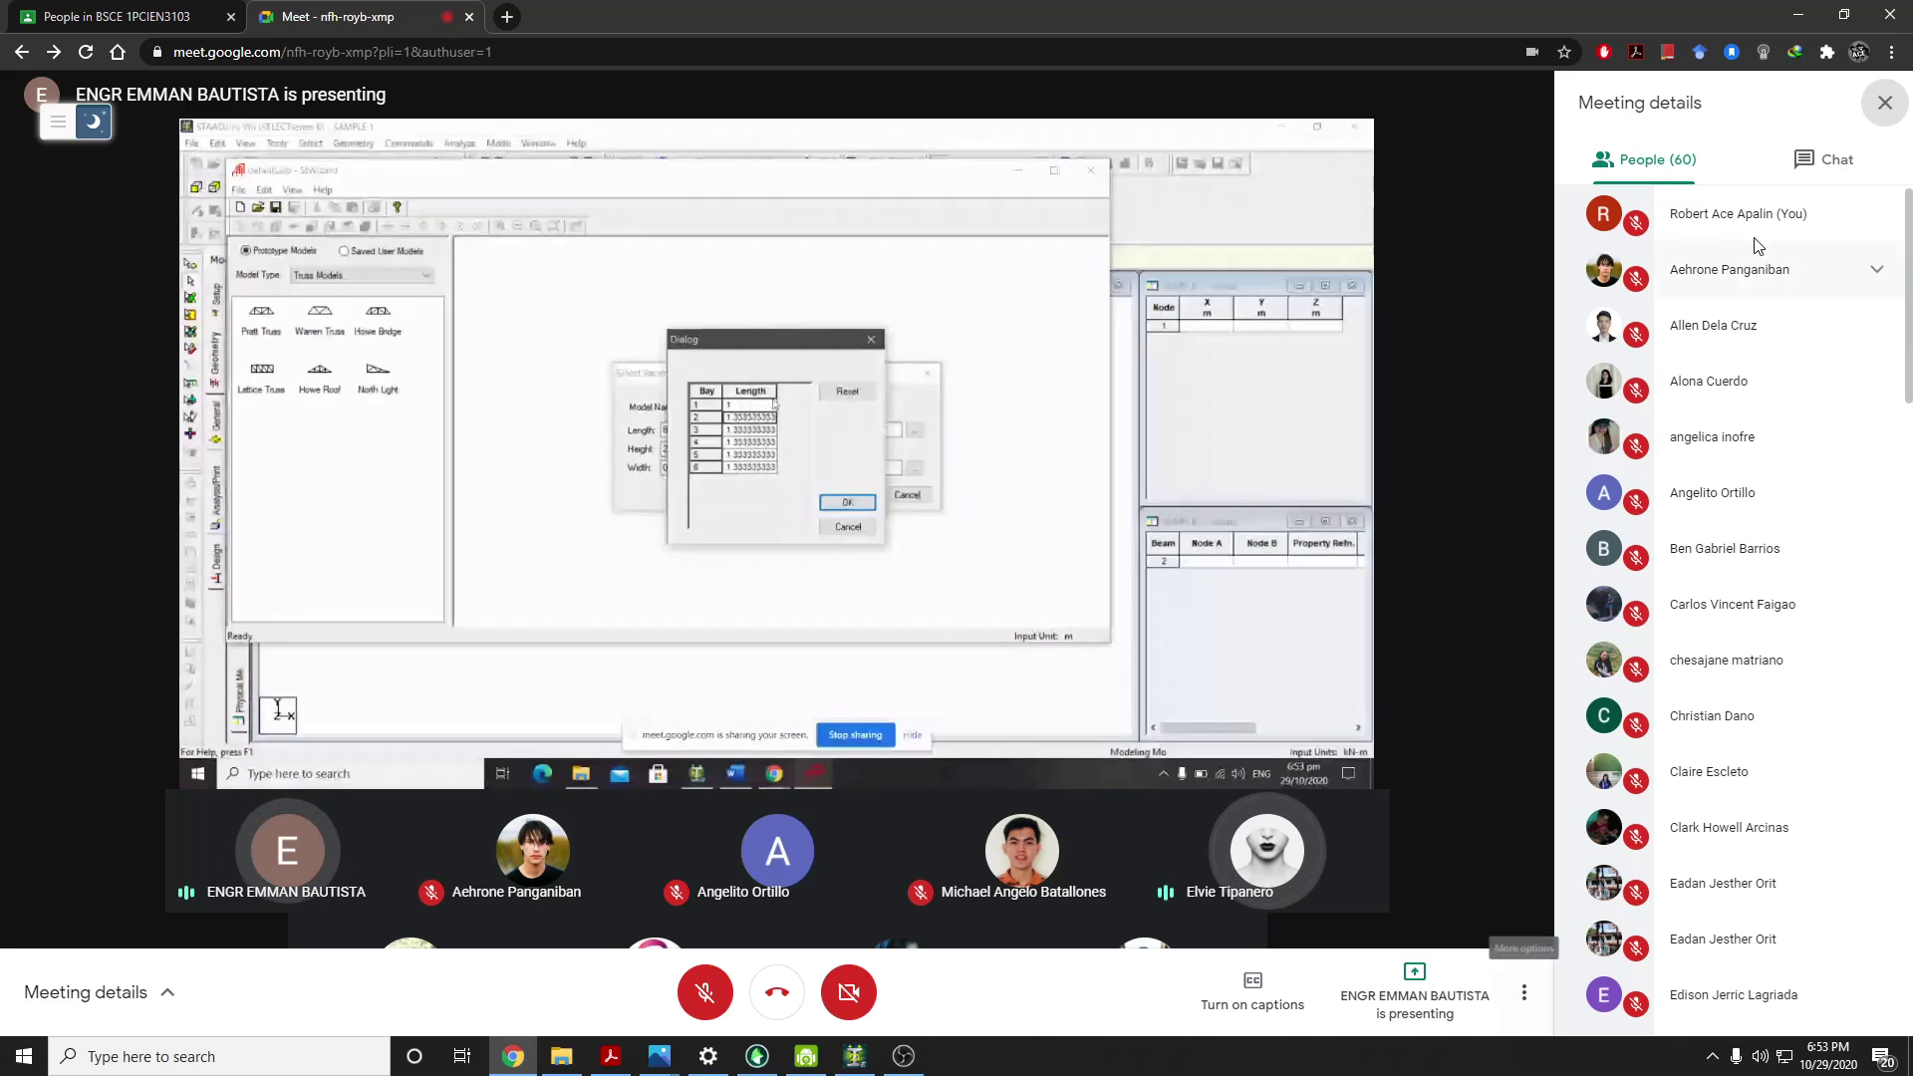
pyautogui.click(1885, 103)
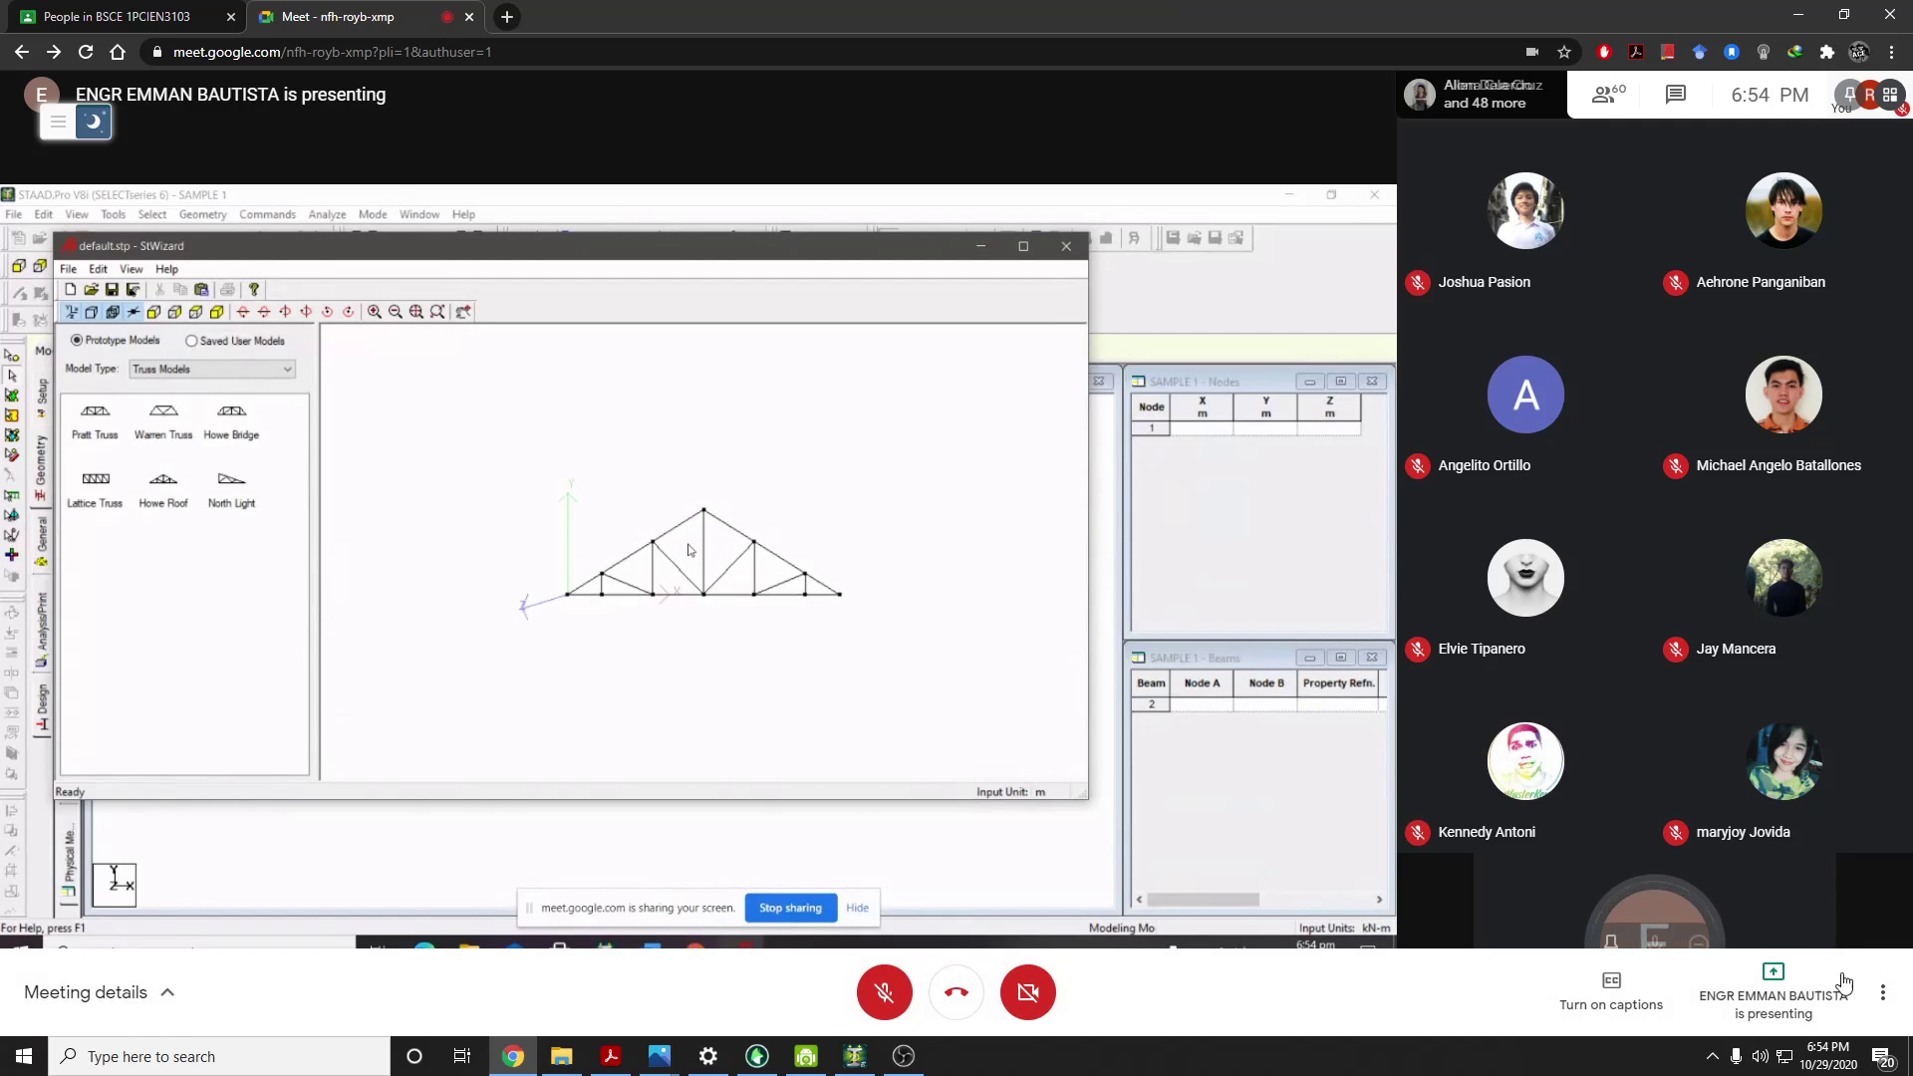
pyautogui.click(1883, 993)
pyautogui.click(1884, 997)
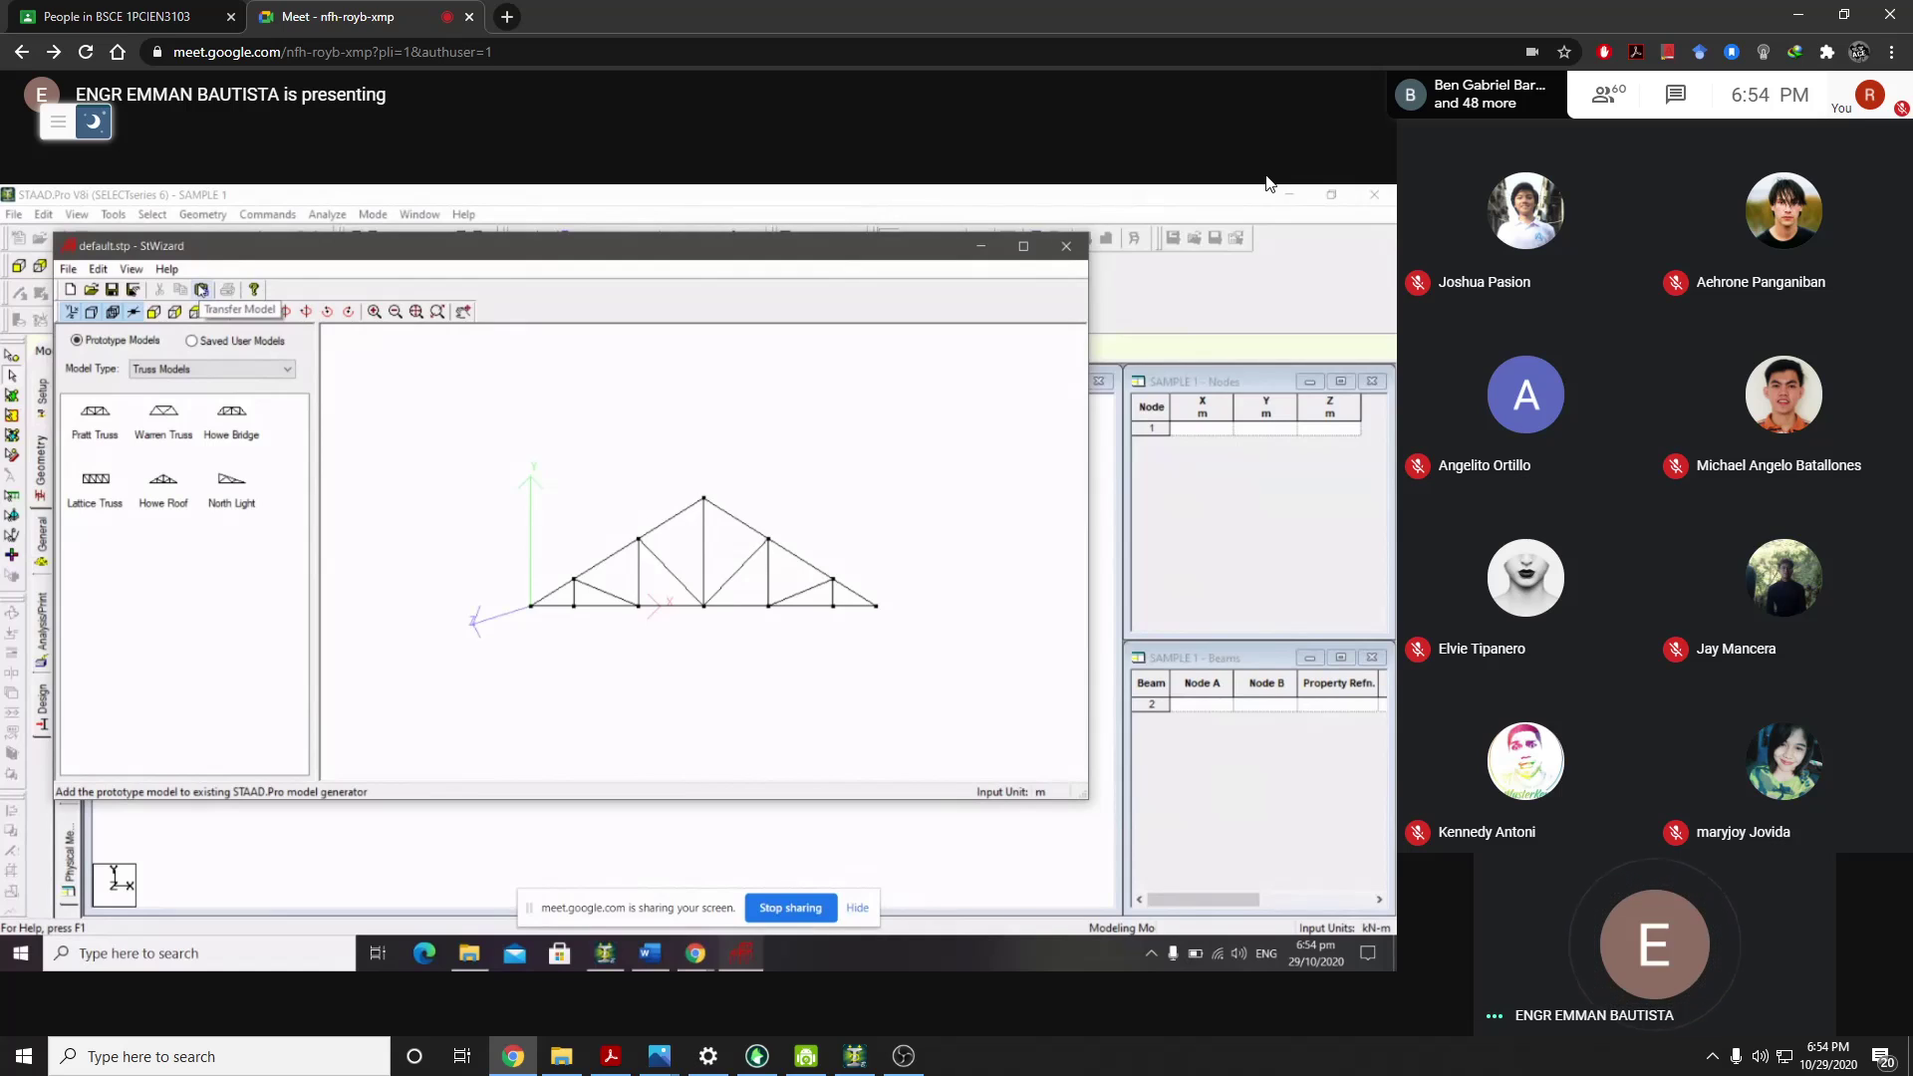
# Enlarge the presenter's shared screen in the meeting and compare it with the truss in STAAD.Pro
pyautogui.click(656, 585)
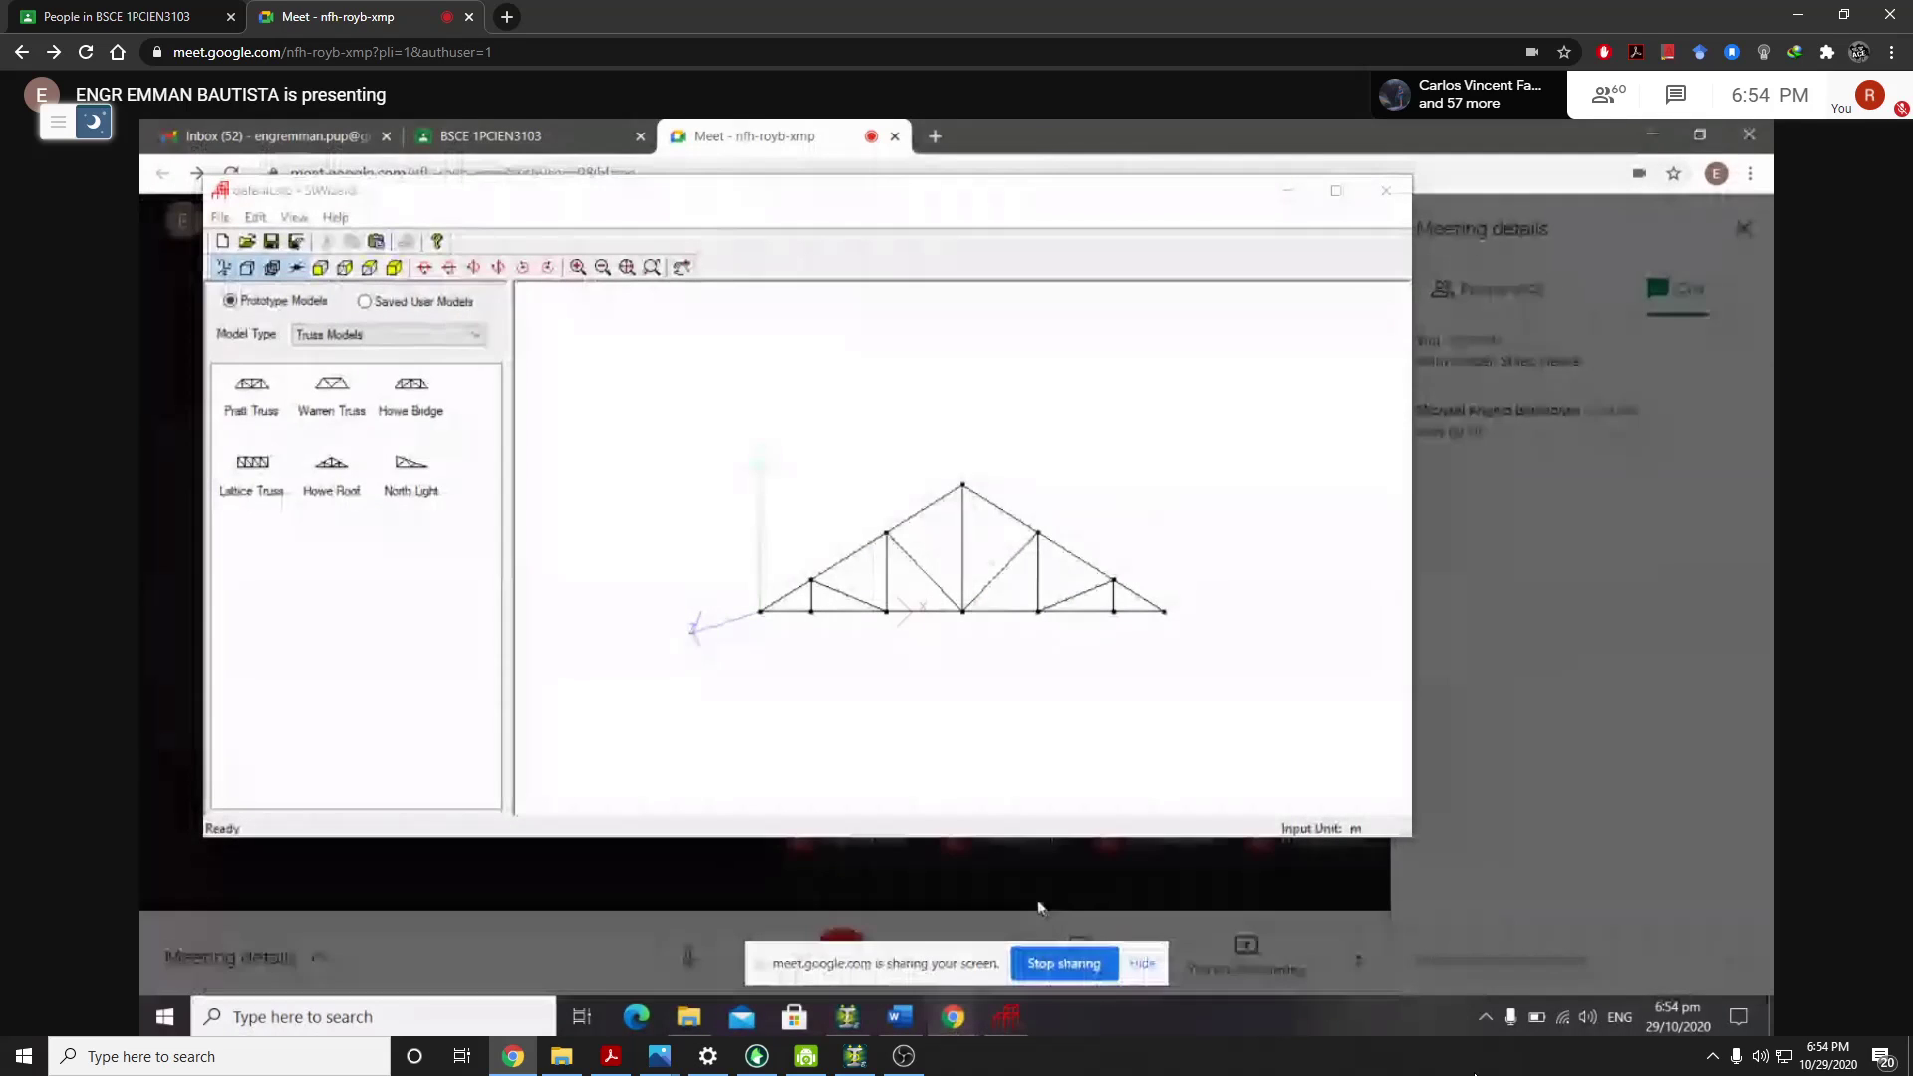
pyautogui.hotkey('alt', 'Tab')
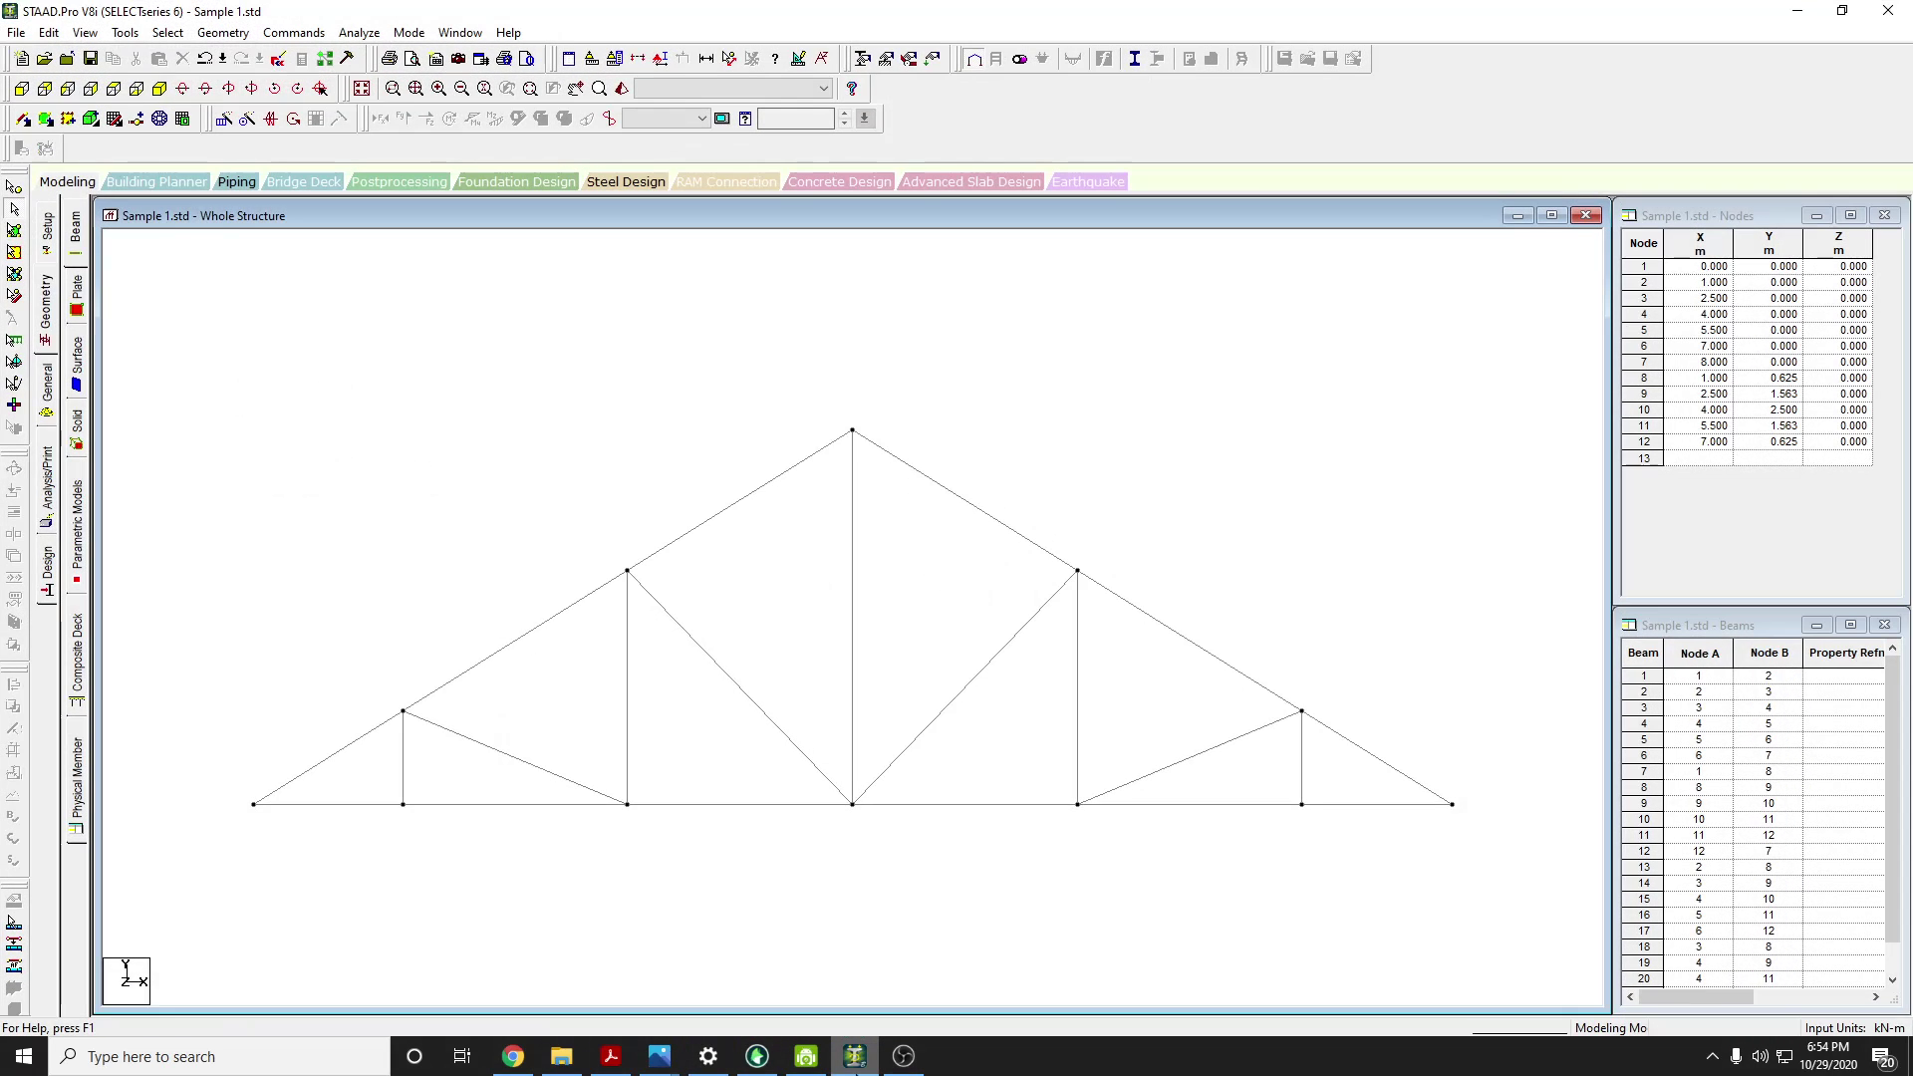
pyautogui.hotkey('alt', 'Tab')
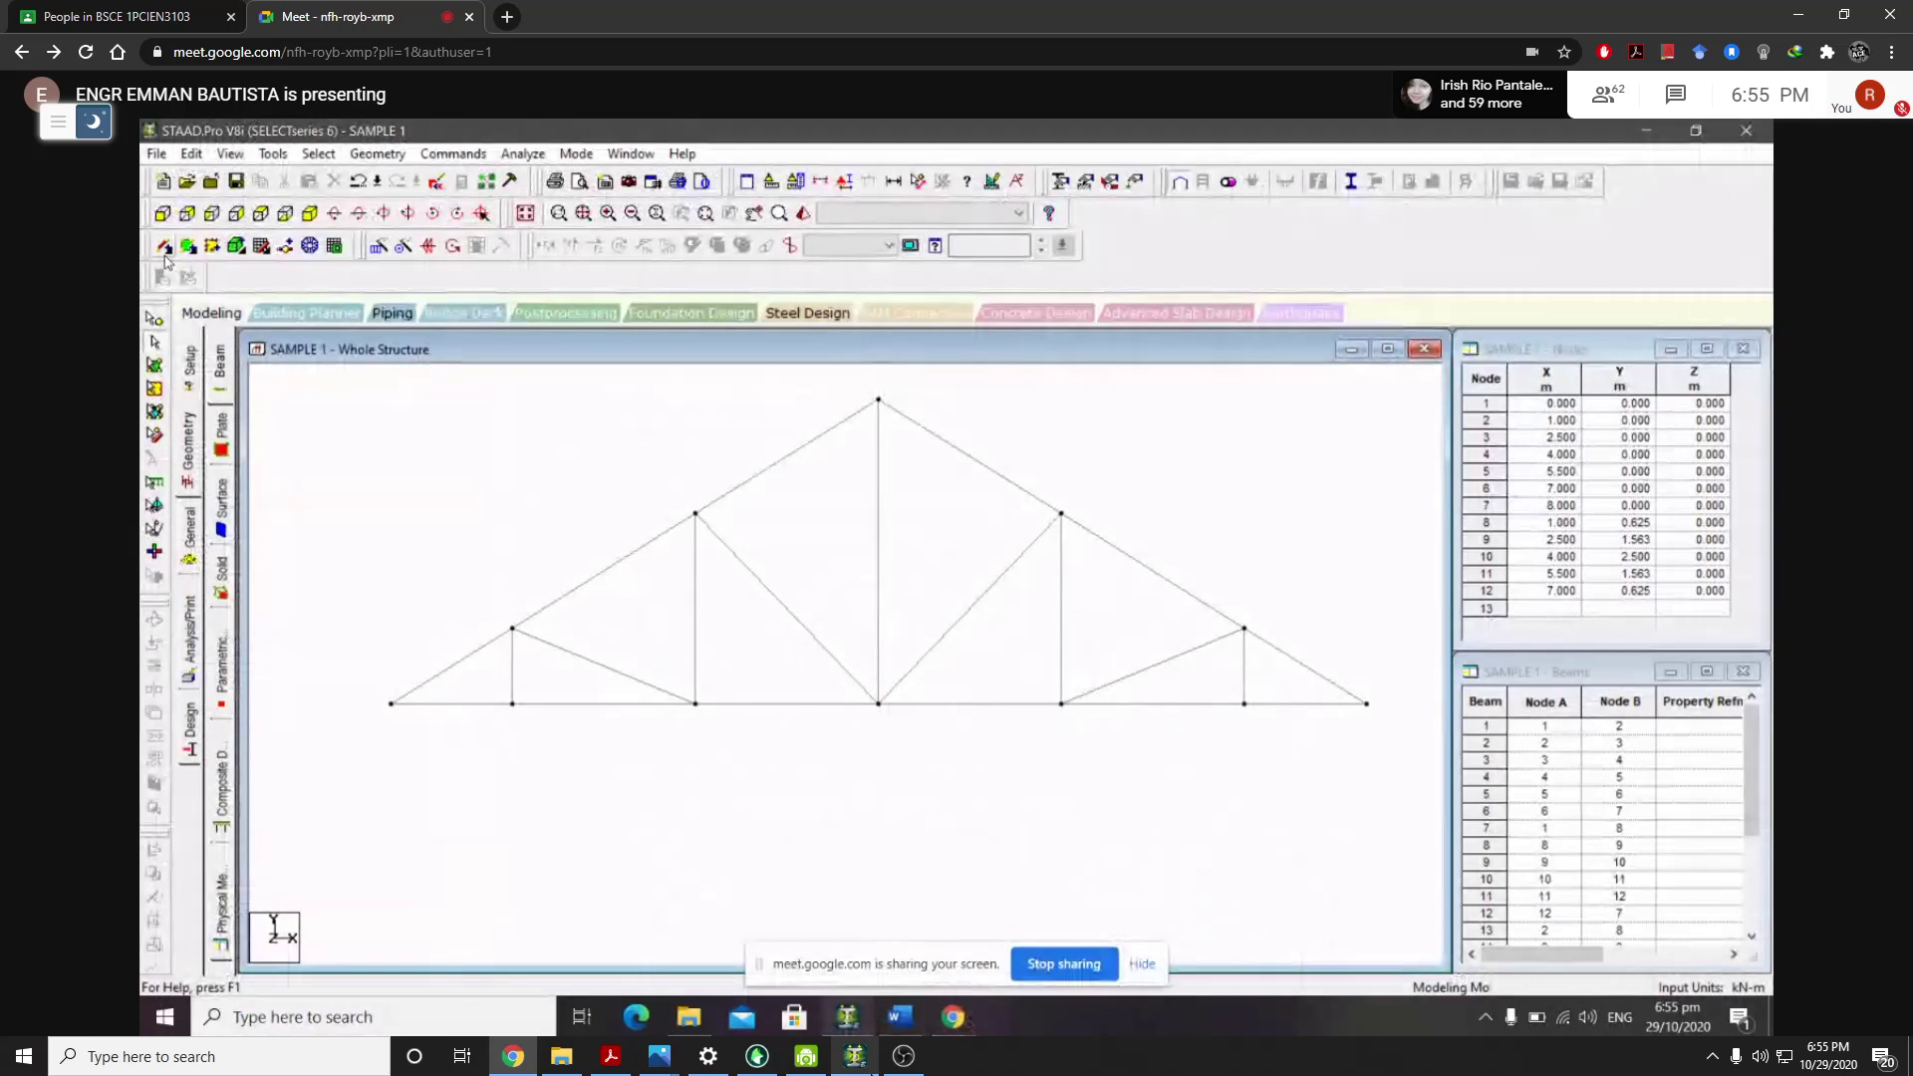
# In STAAD.Pro, add a beam from the left intermediate top-chord node to a new midpoint node on the left outer diagonal
pyautogui.hotkey('alt', 'Tab')
pyautogui.click(22, 119)
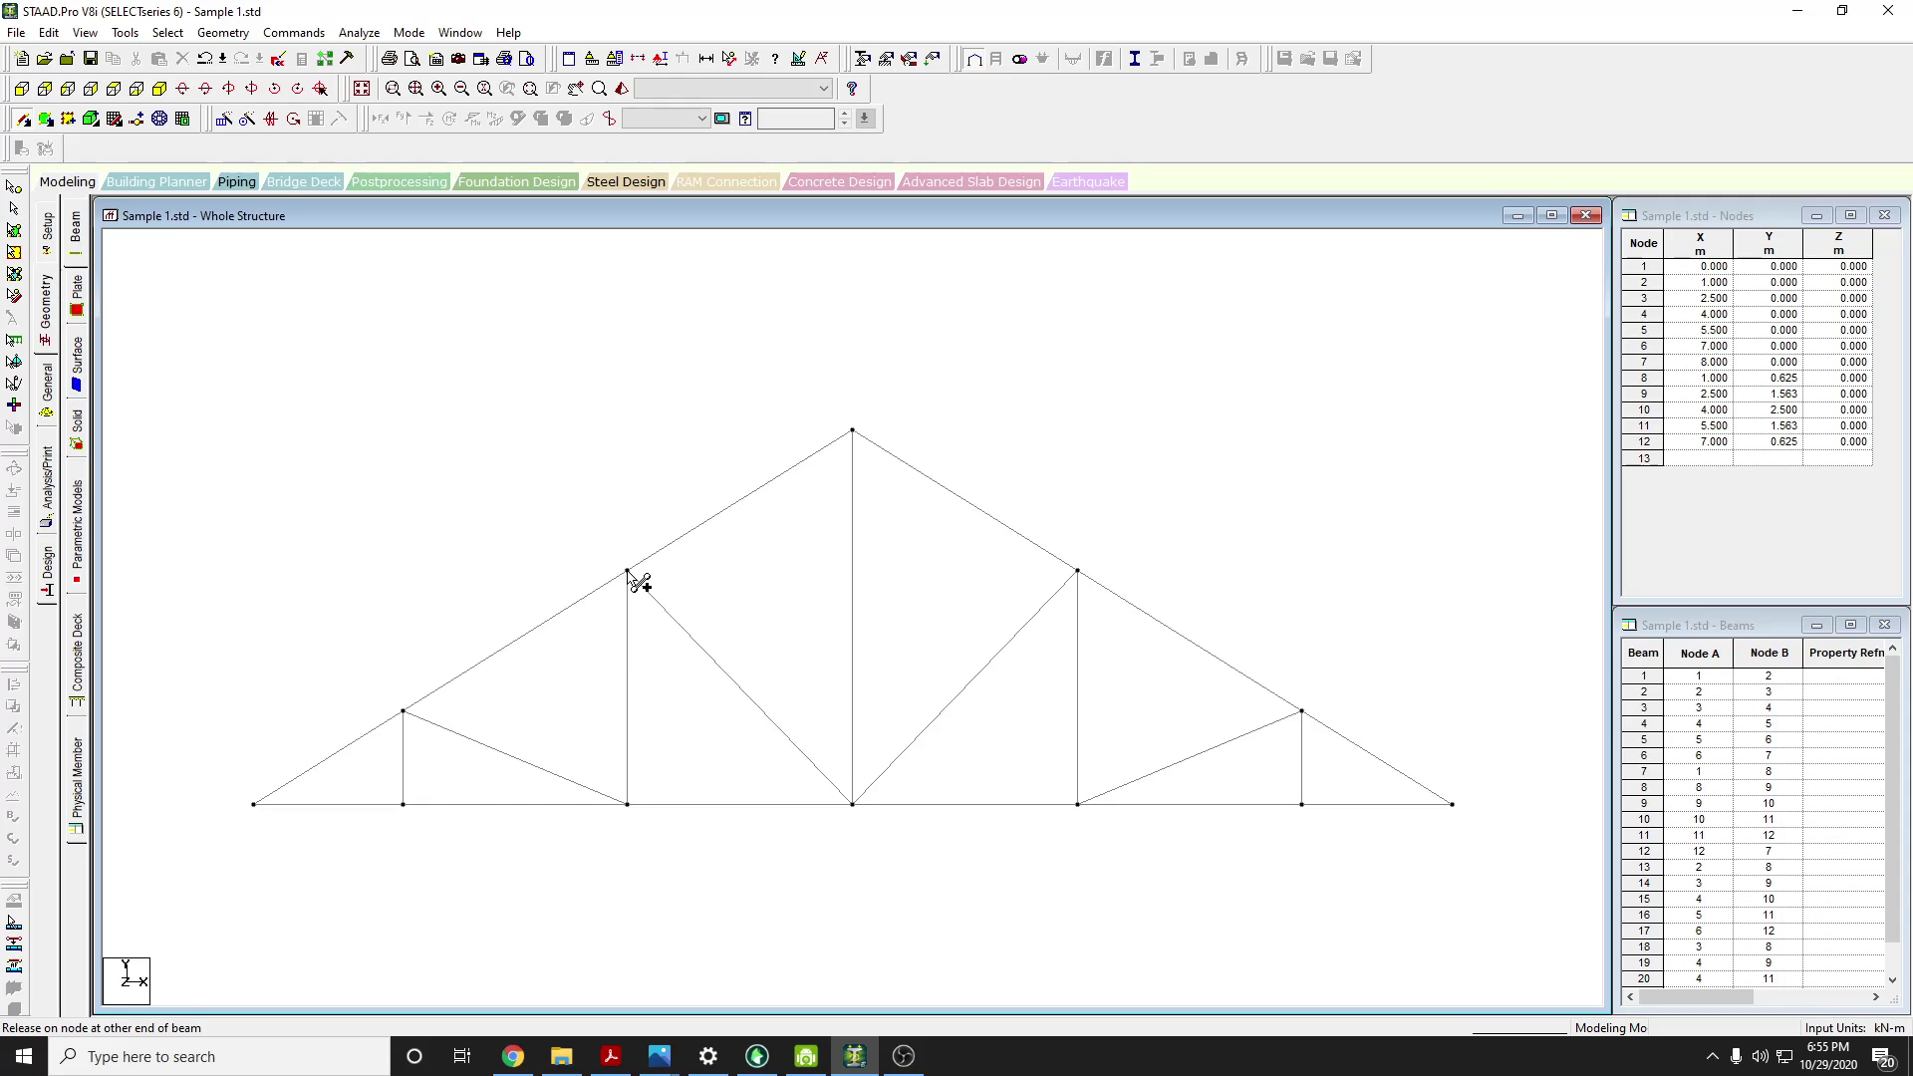
pyautogui.moveTo(537, 739); pyautogui.dragTo(514, 758)
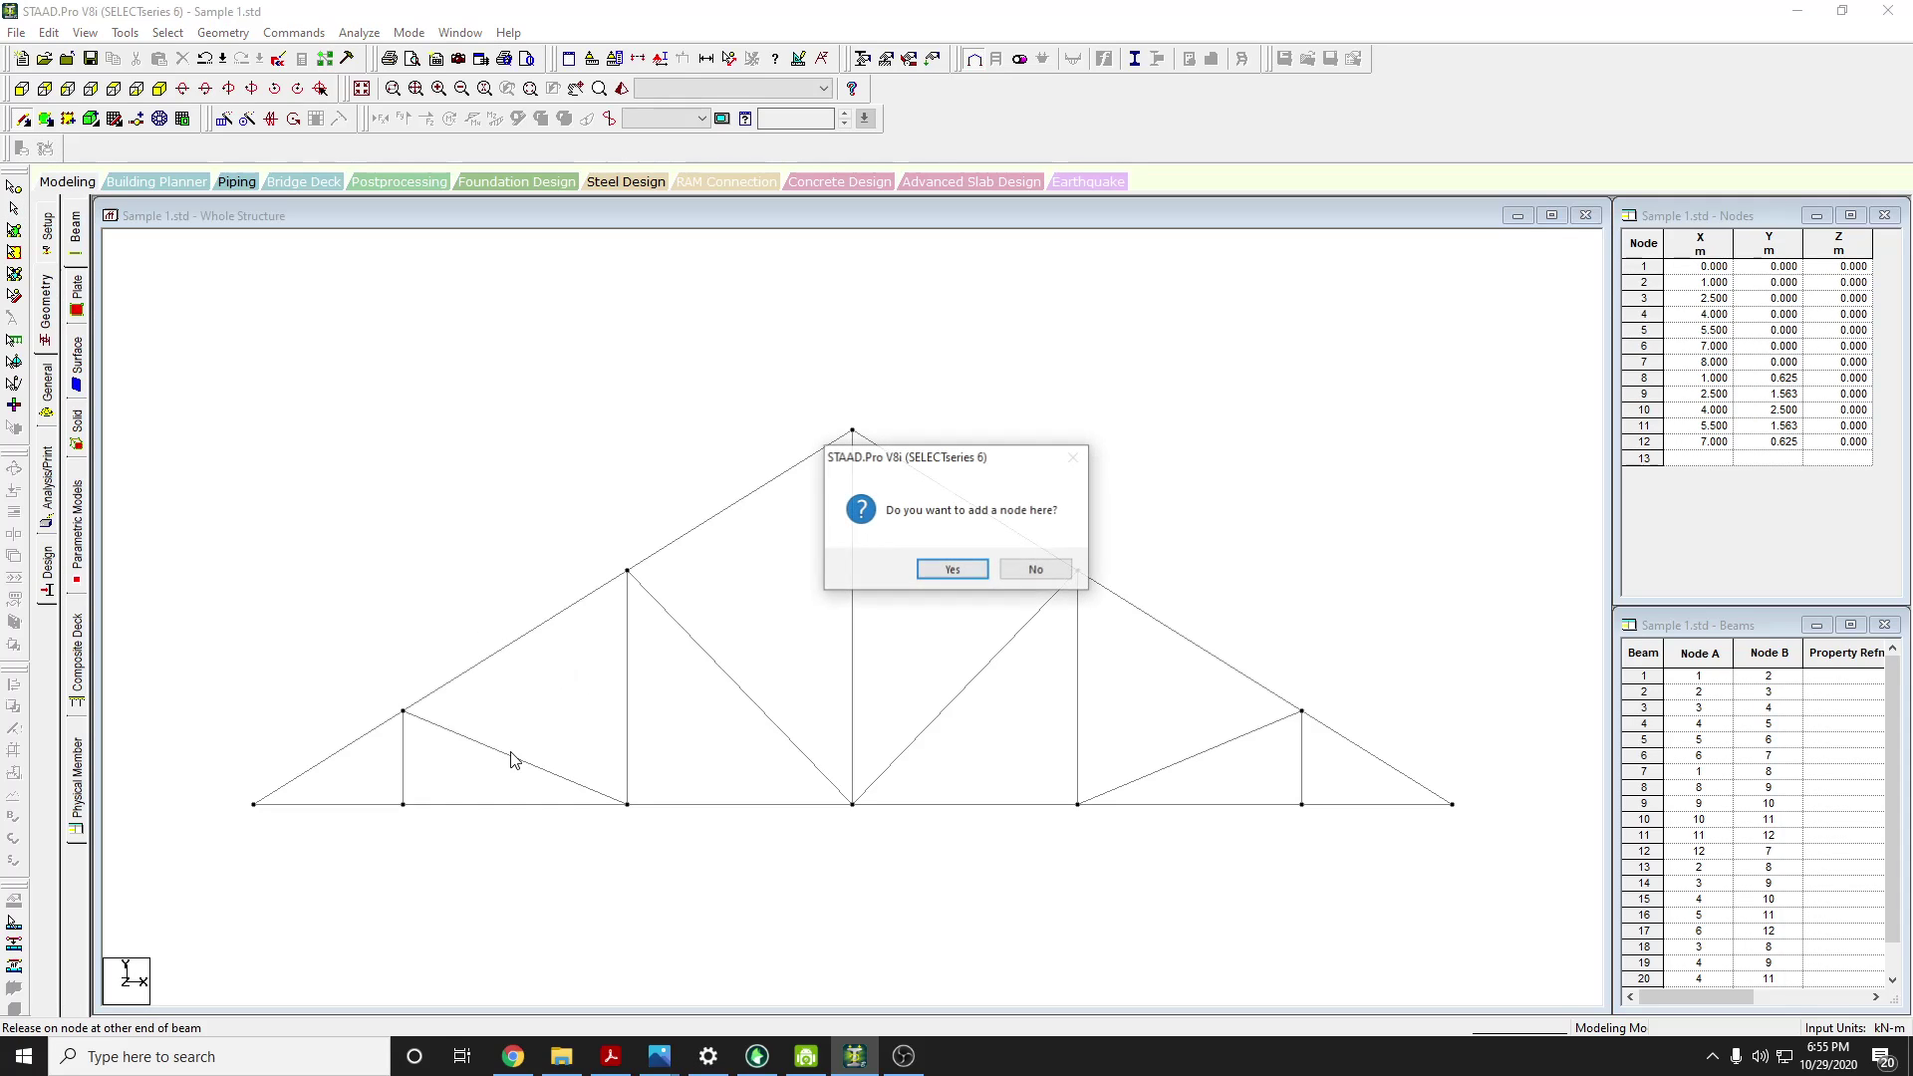
pyautogui.click(952, 571)
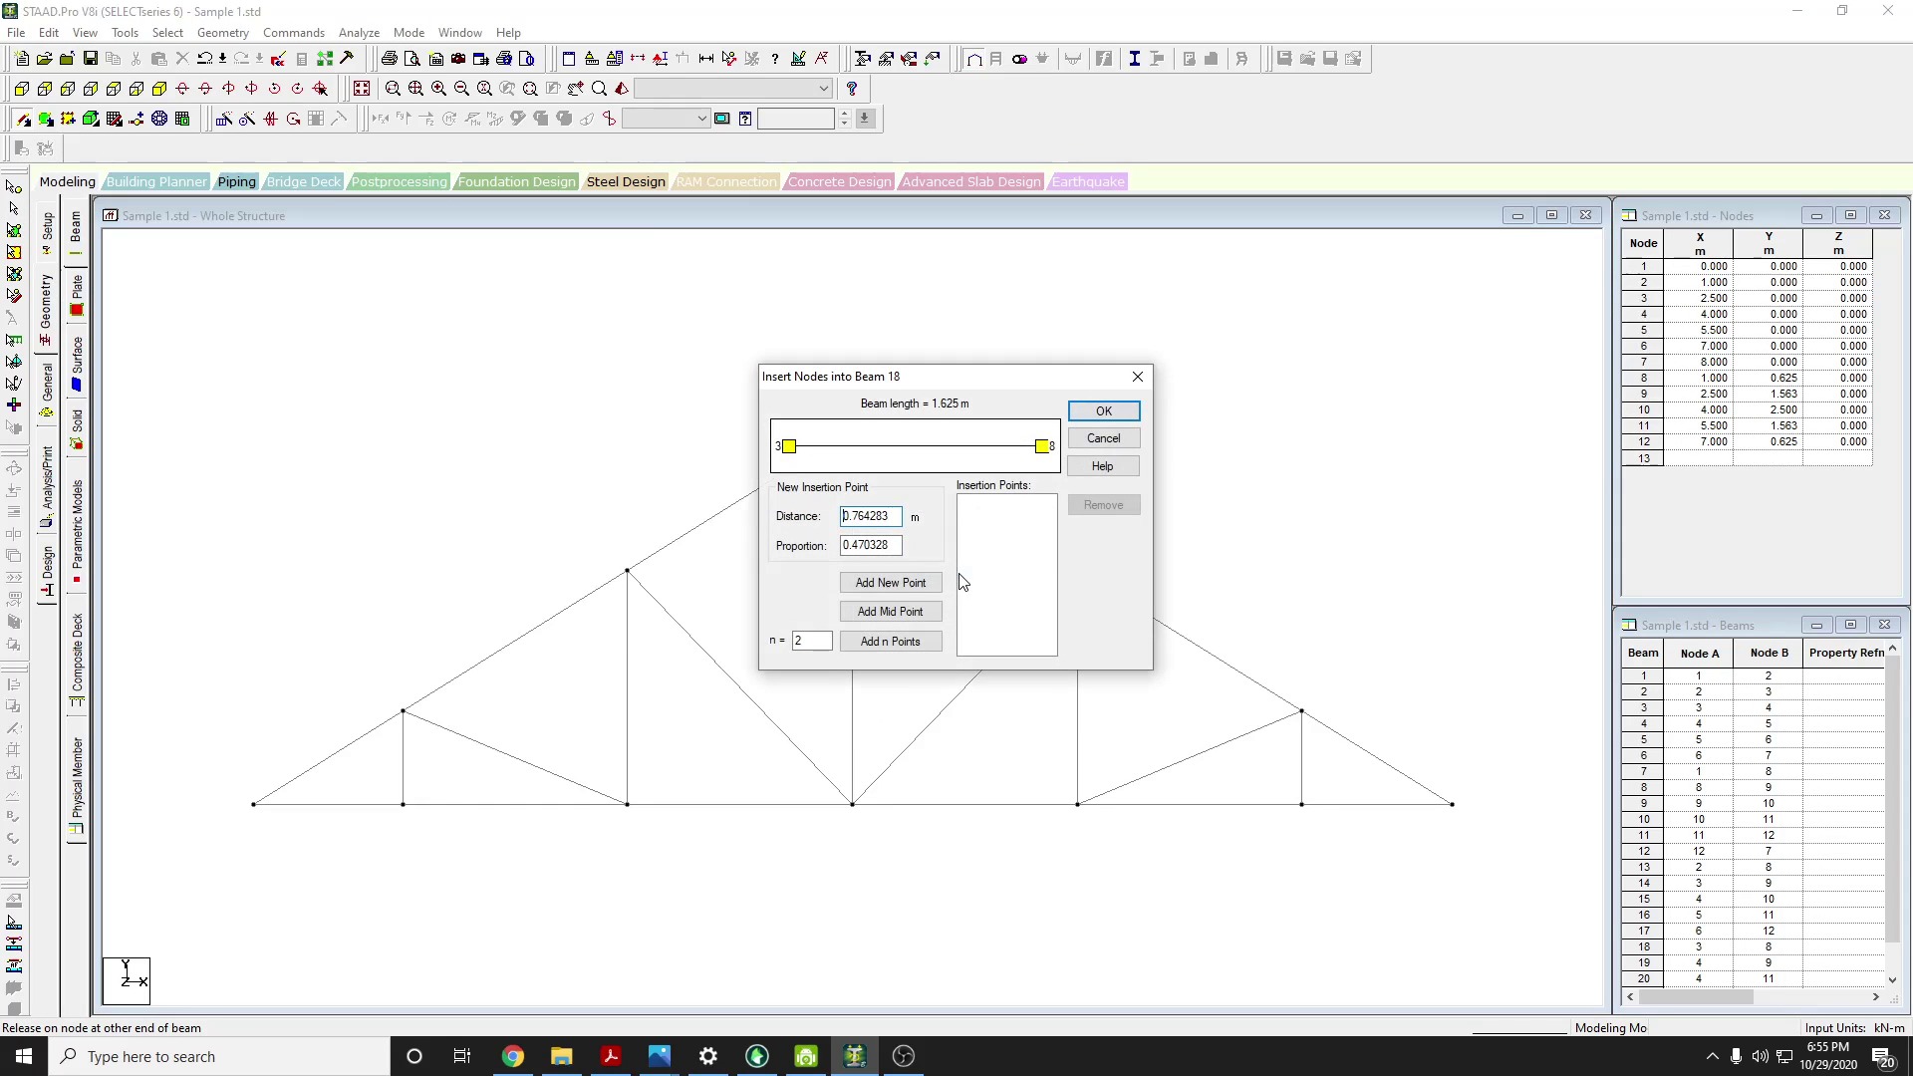
pyautogui.click(909, 615)
pyautogui.click(1098, 413)
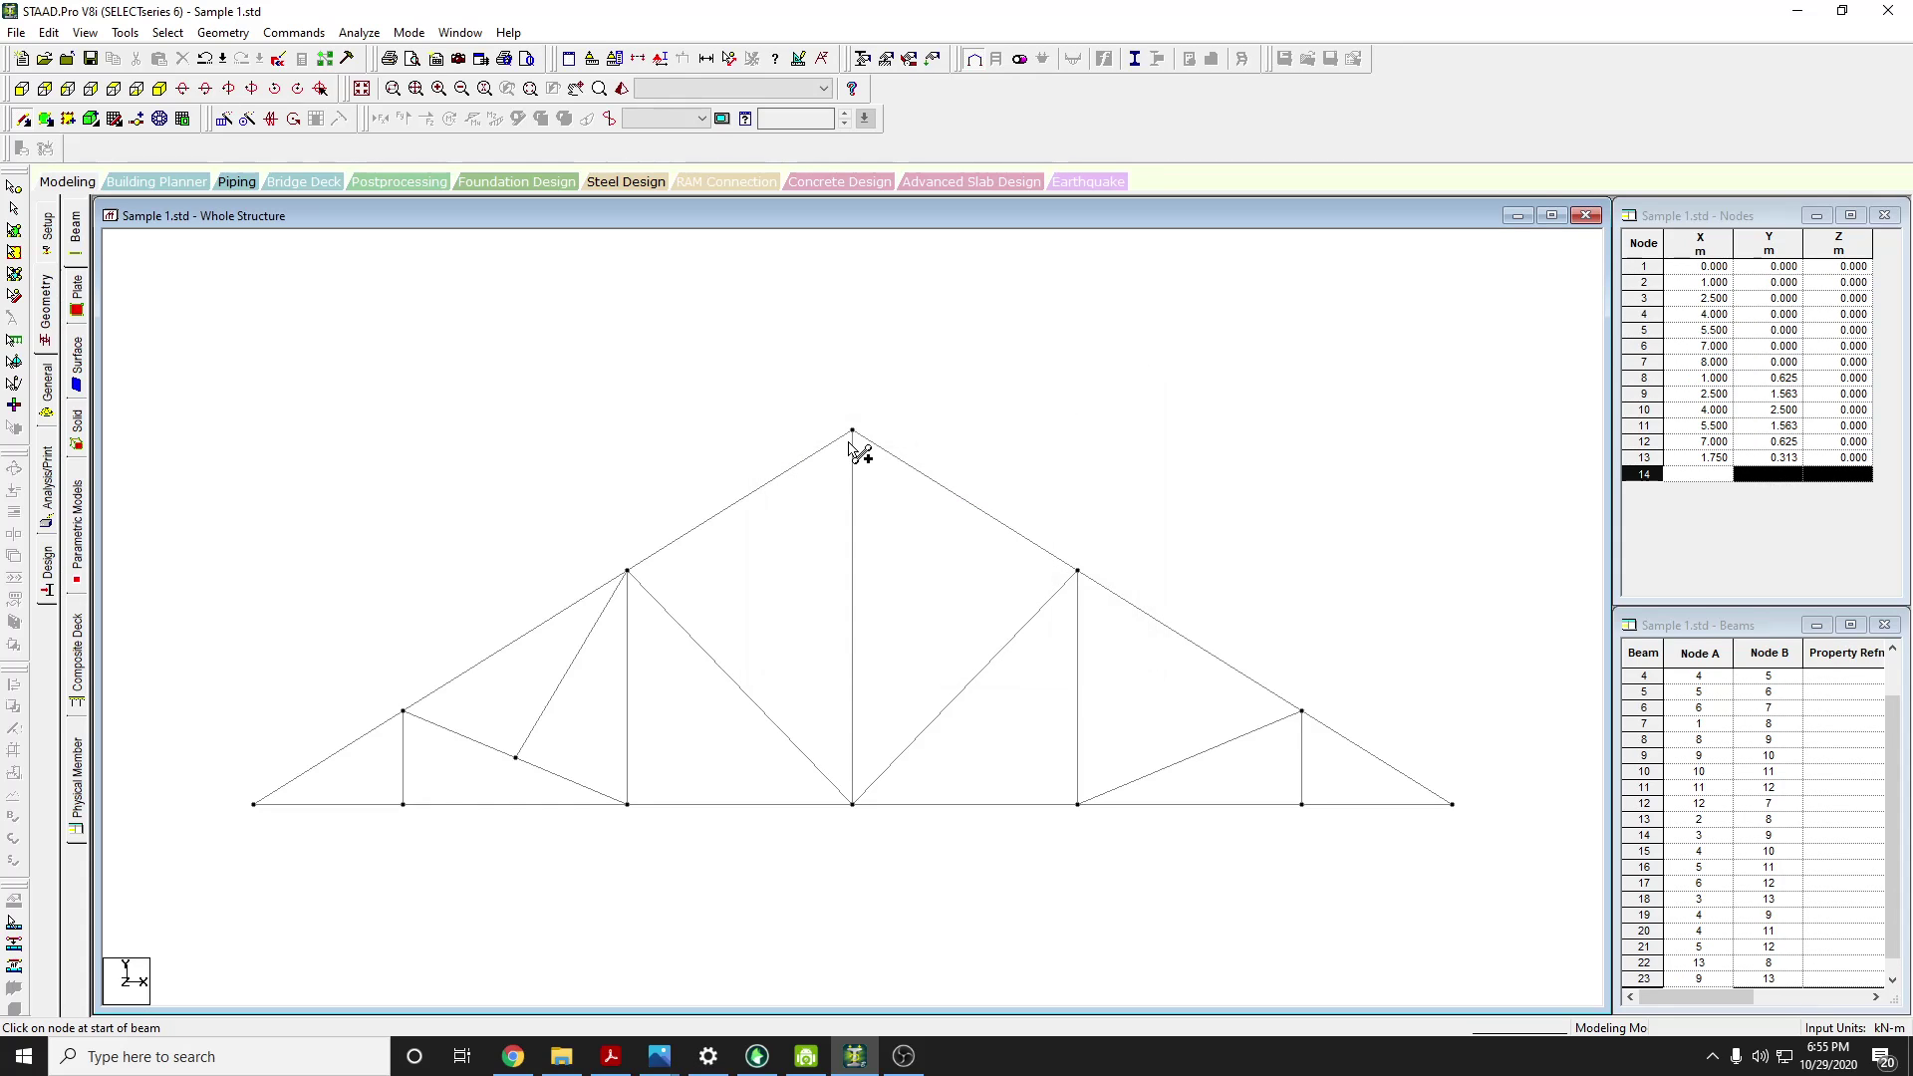
# Add a beam from the truss apex to a new midpoint node on the left inner diagonal
pyautogui.moveTo(732, 674); pyautogui.dragTo(732, 675)
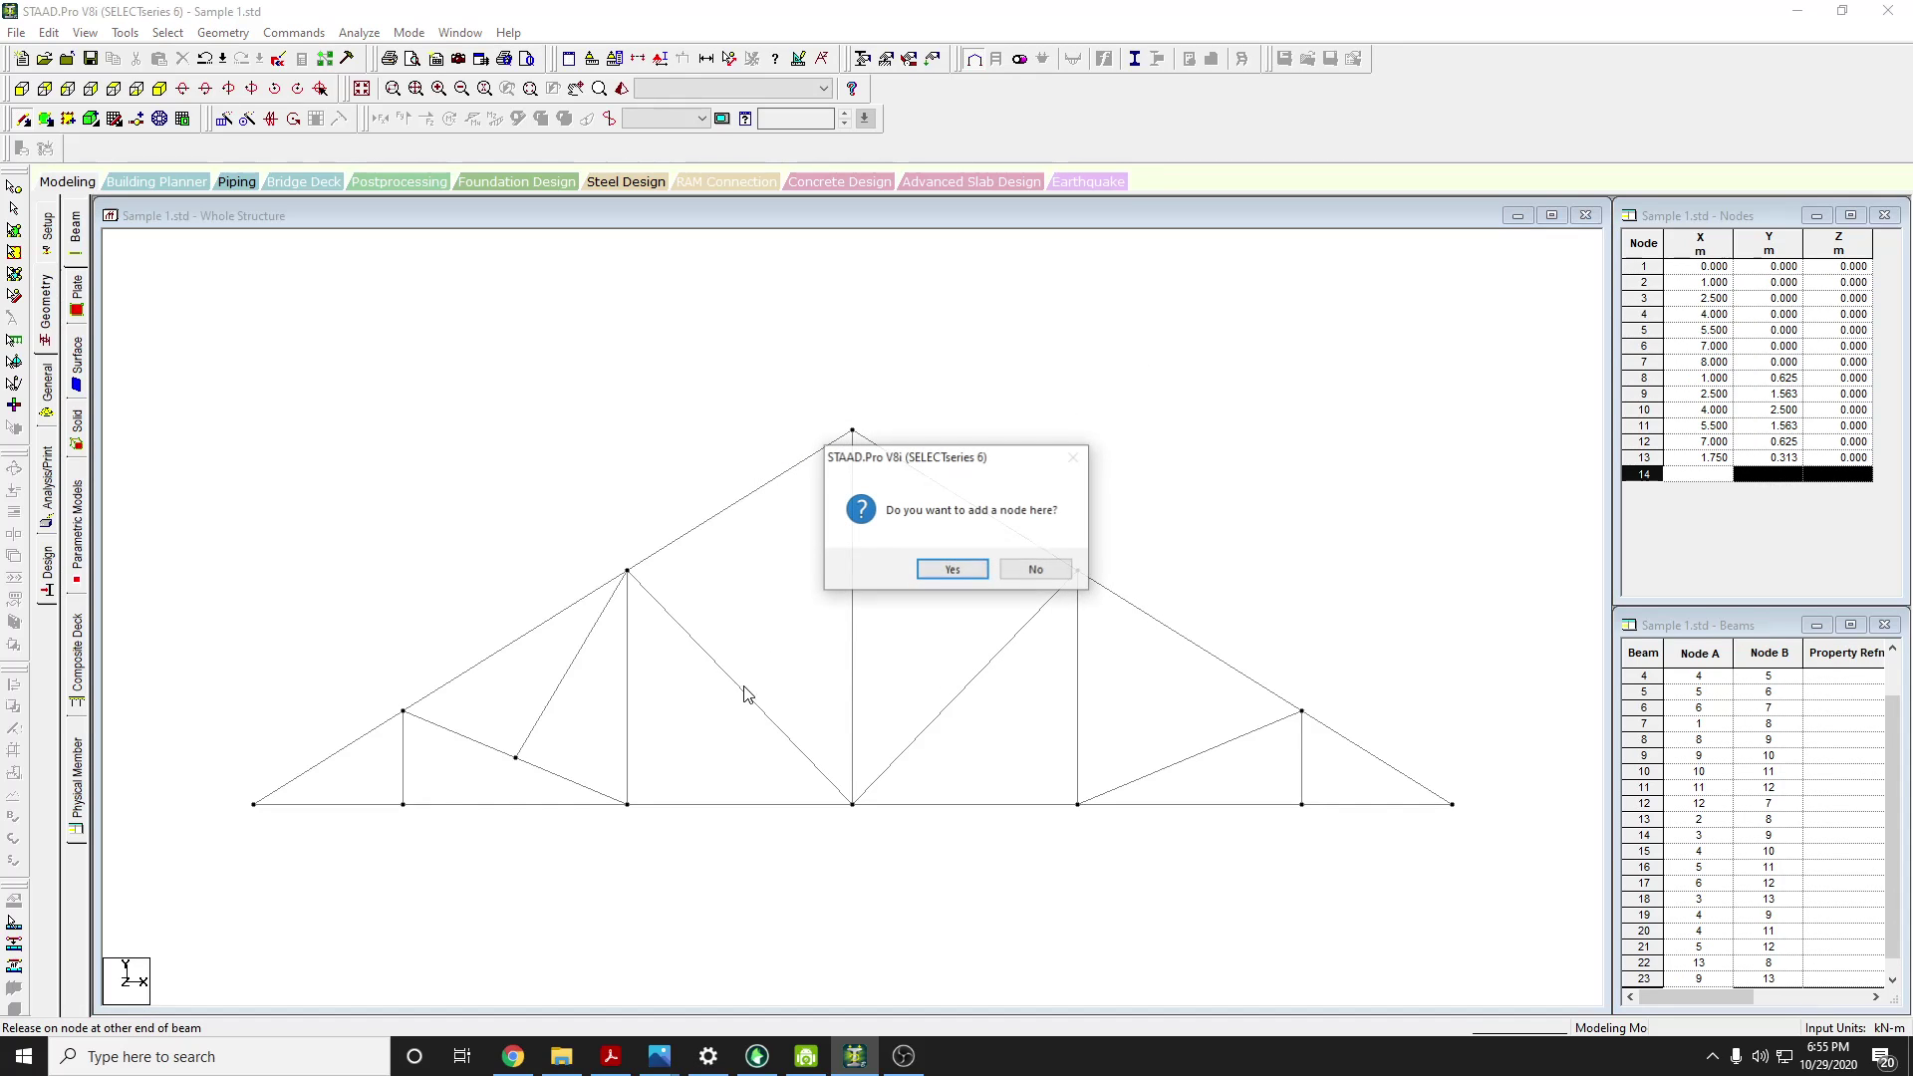
pyautogui.click(953, 571)
pyautogui.click(929, 610)
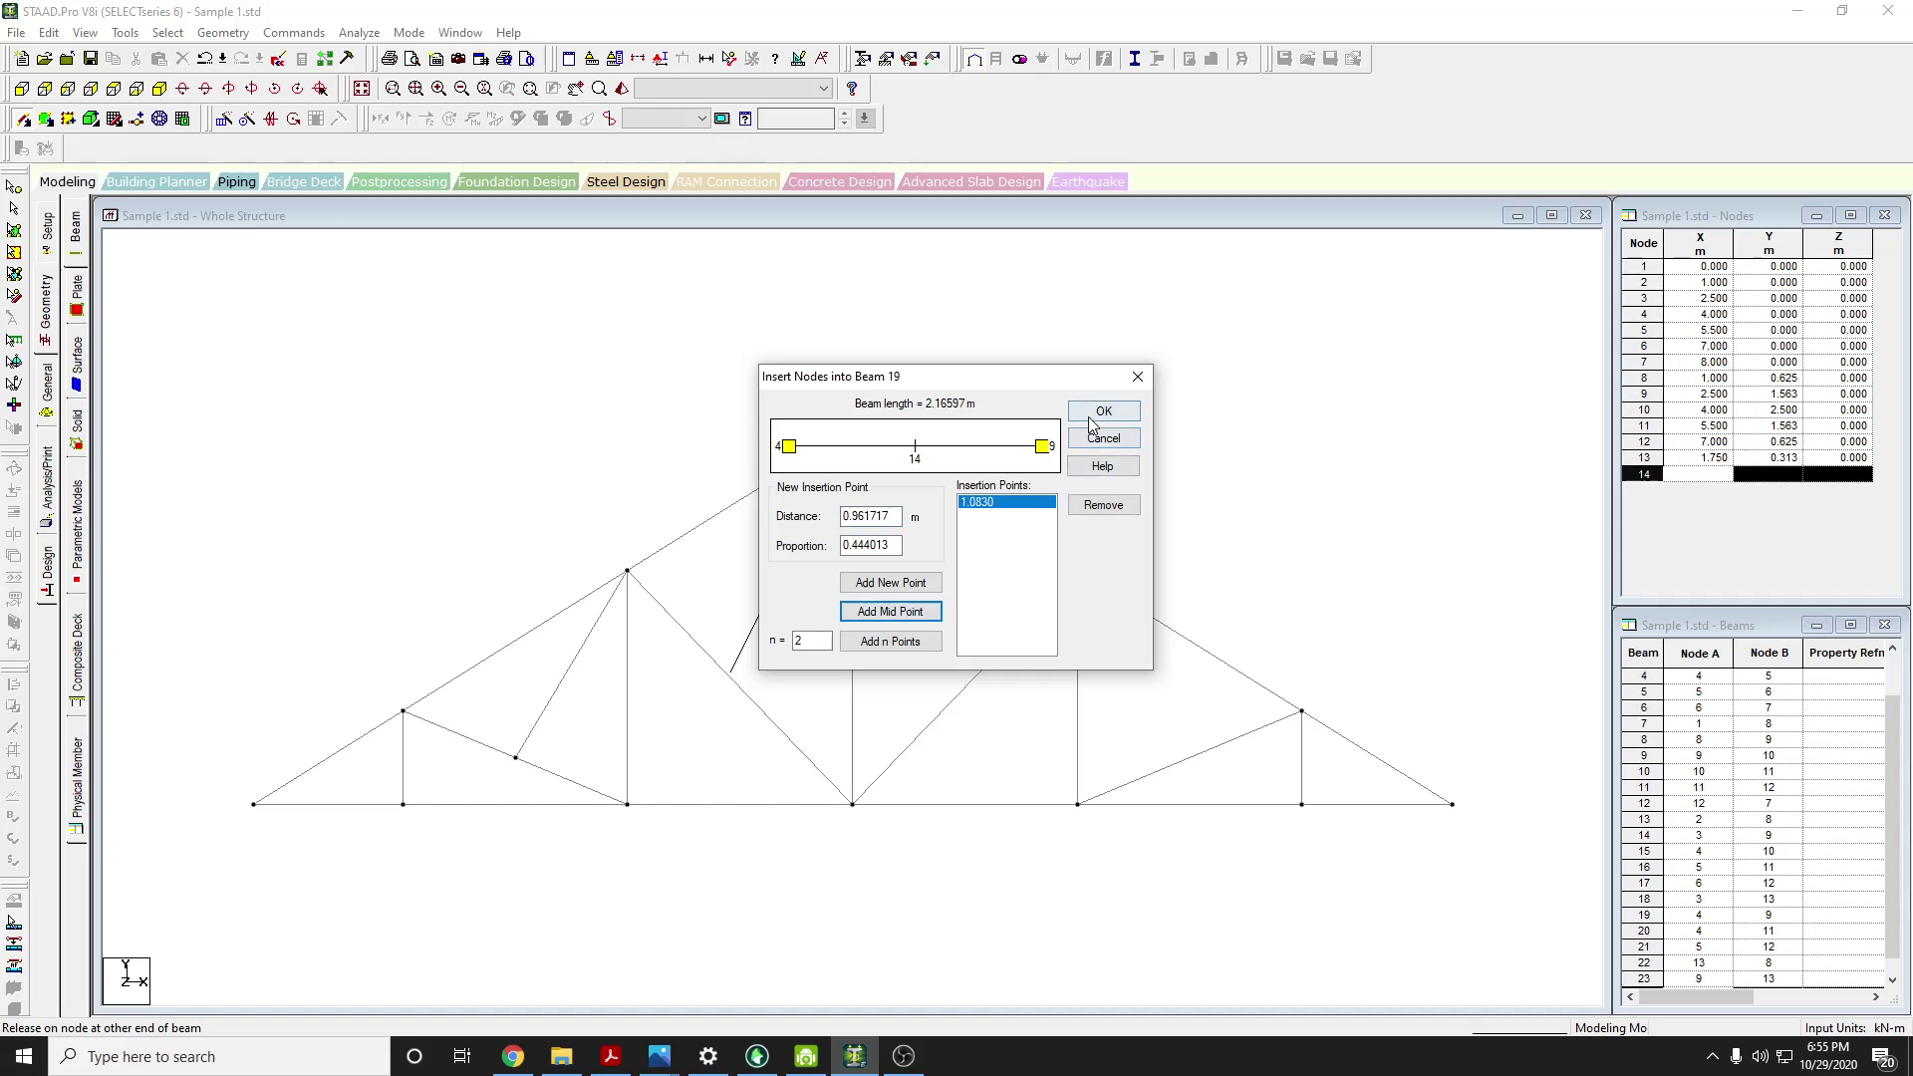
pyautogui.click(1102, 413)
pyautogui.moveTo(852, 430); pyautogui.dragTo(900, 446)
pyautogui.moveTo(805, 588); pyautogui.dragTo(740, 687)
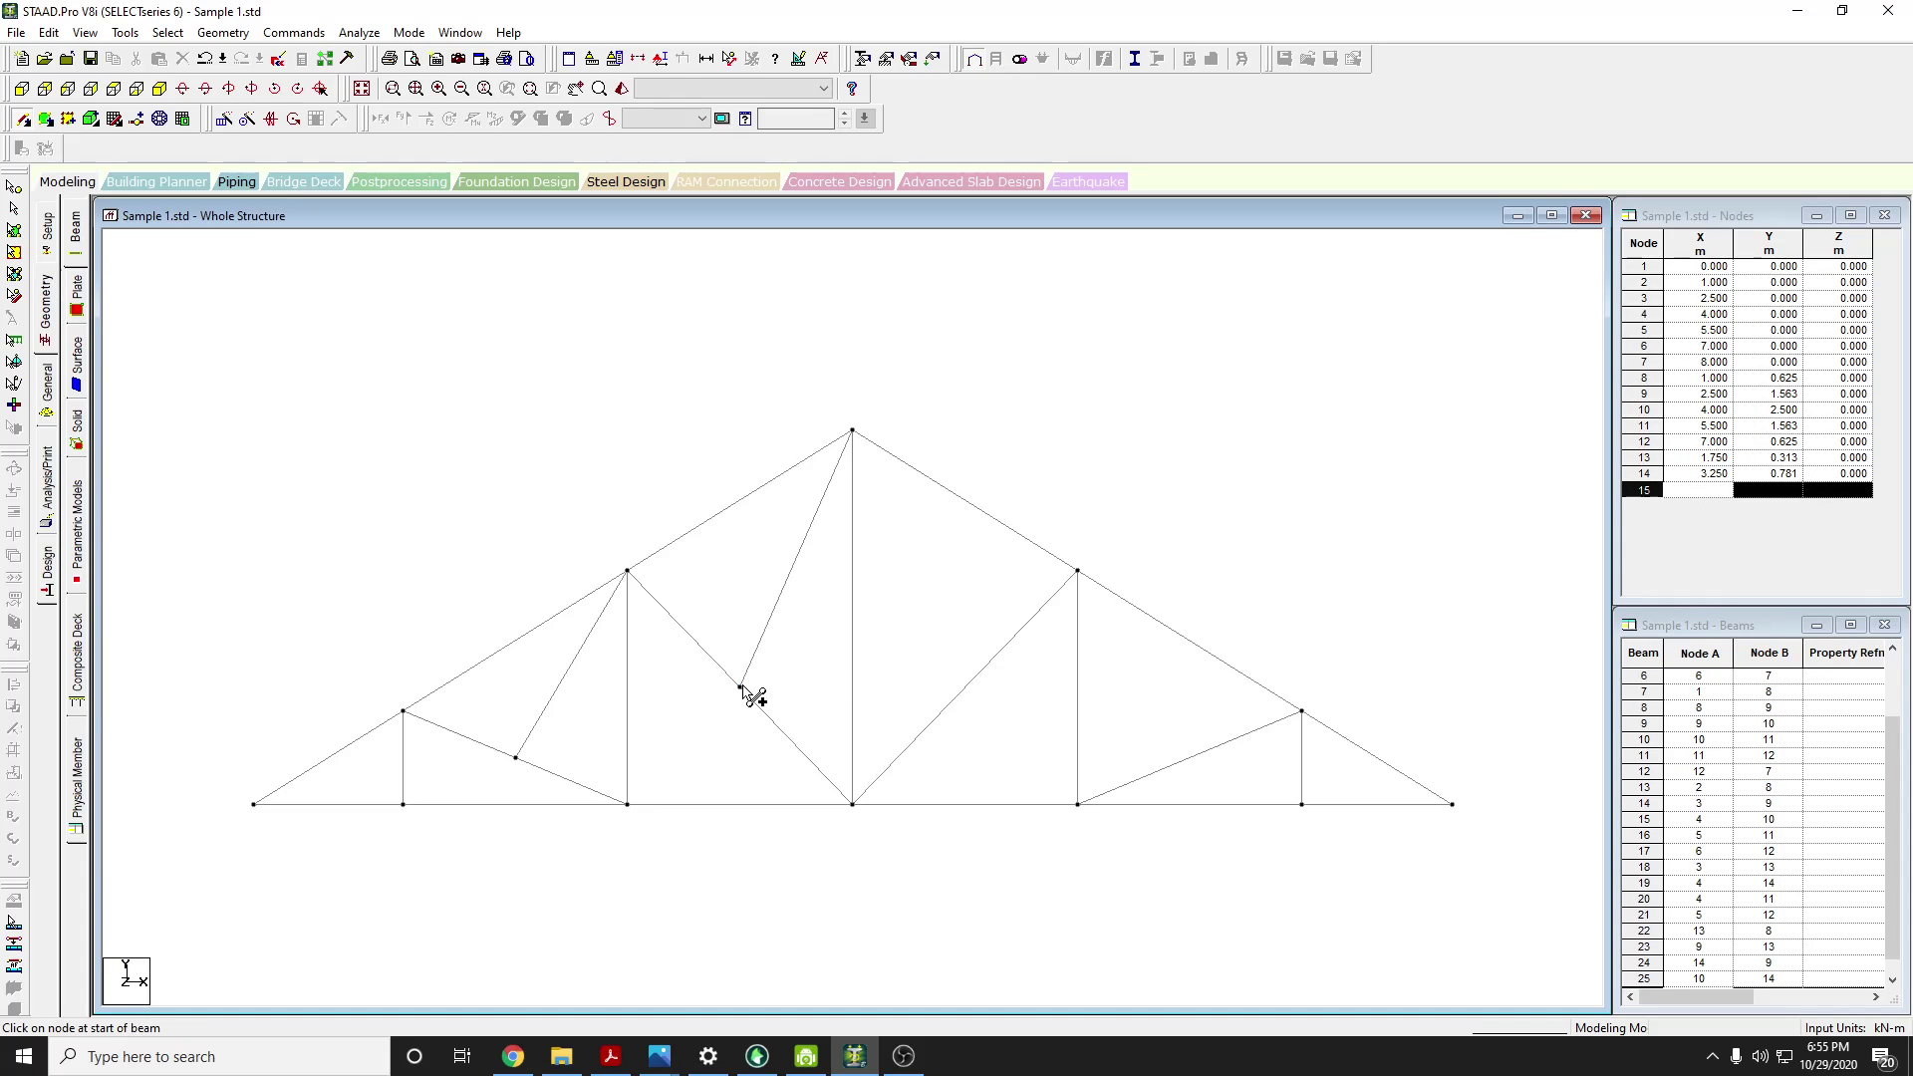
# Add a beam from the truss apex to a new midpoint node on the right inner diagonal
pyautogui.moveTo(854, 433); pyautogui.dragTo(962, 696)
pyautogui.click(952, 571)
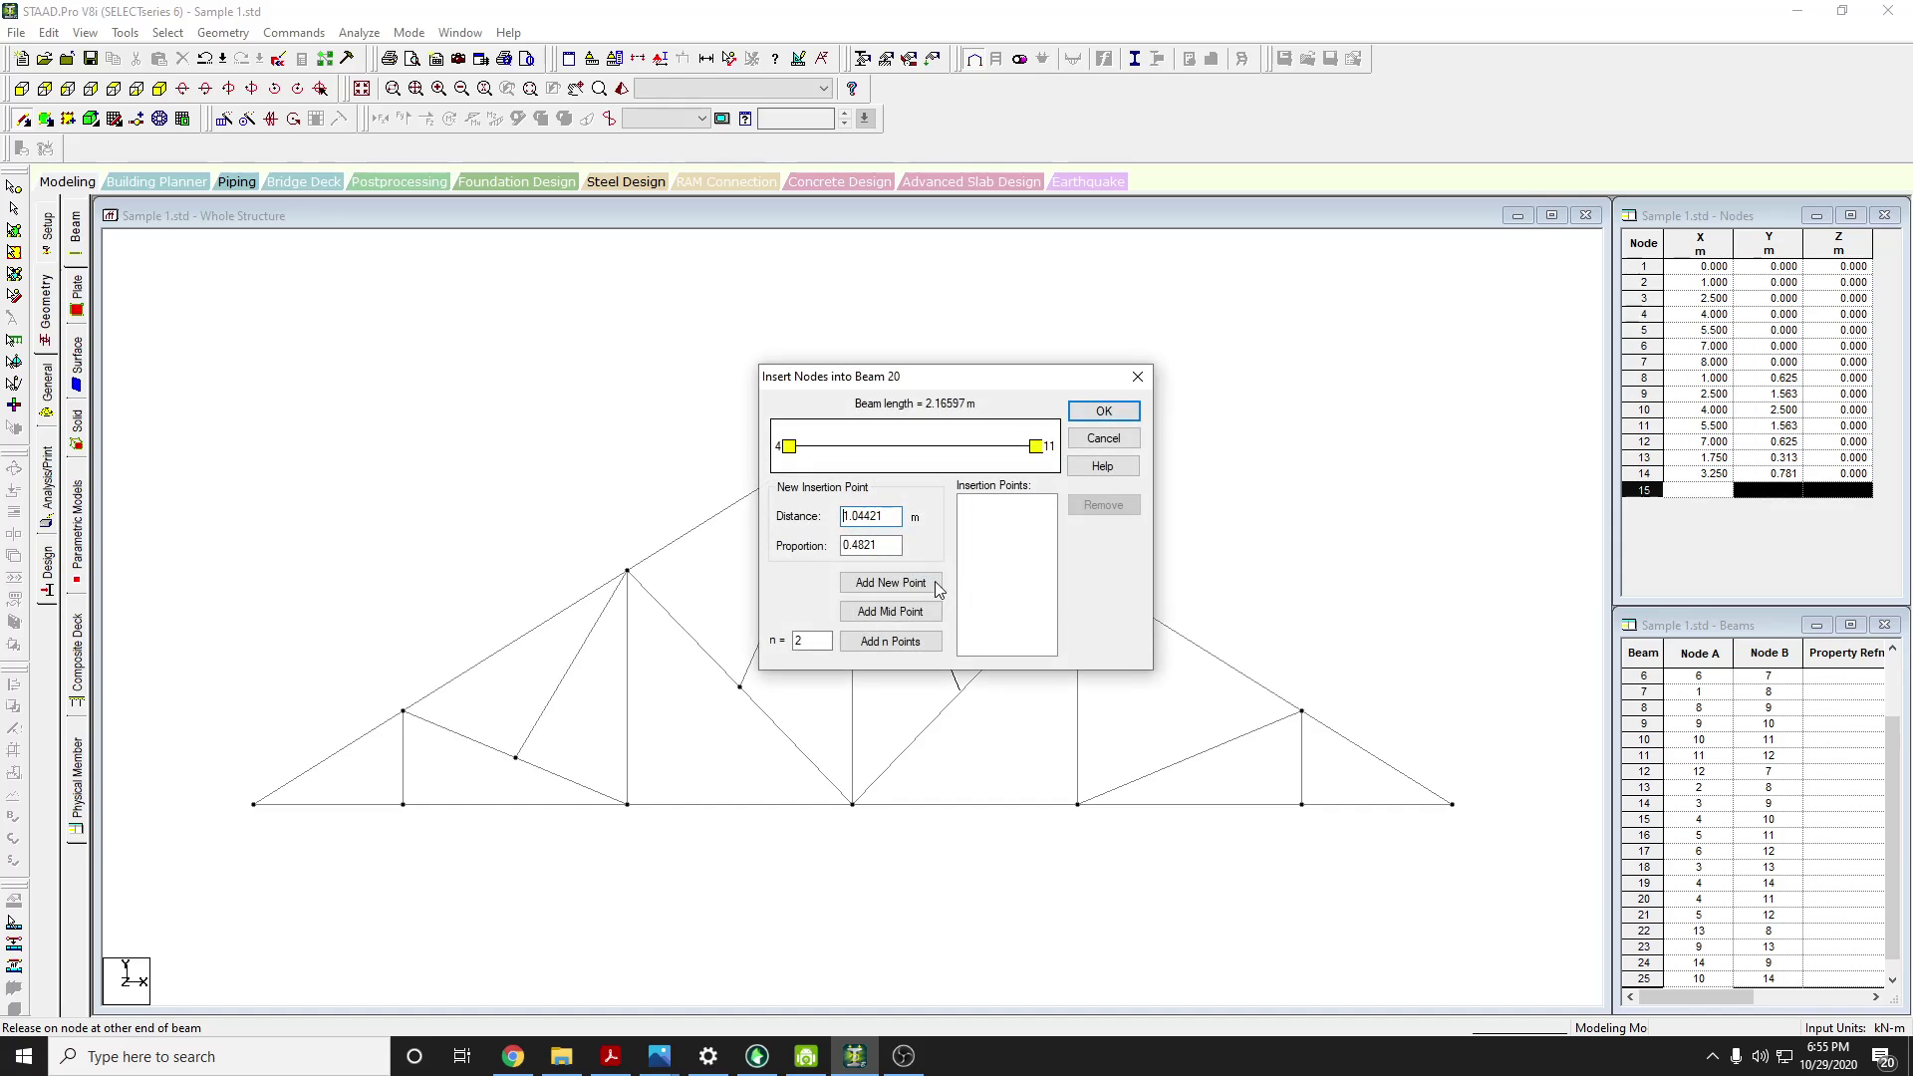
pyautogui.click(890, 615)
pyautogui.click(1103, 411)
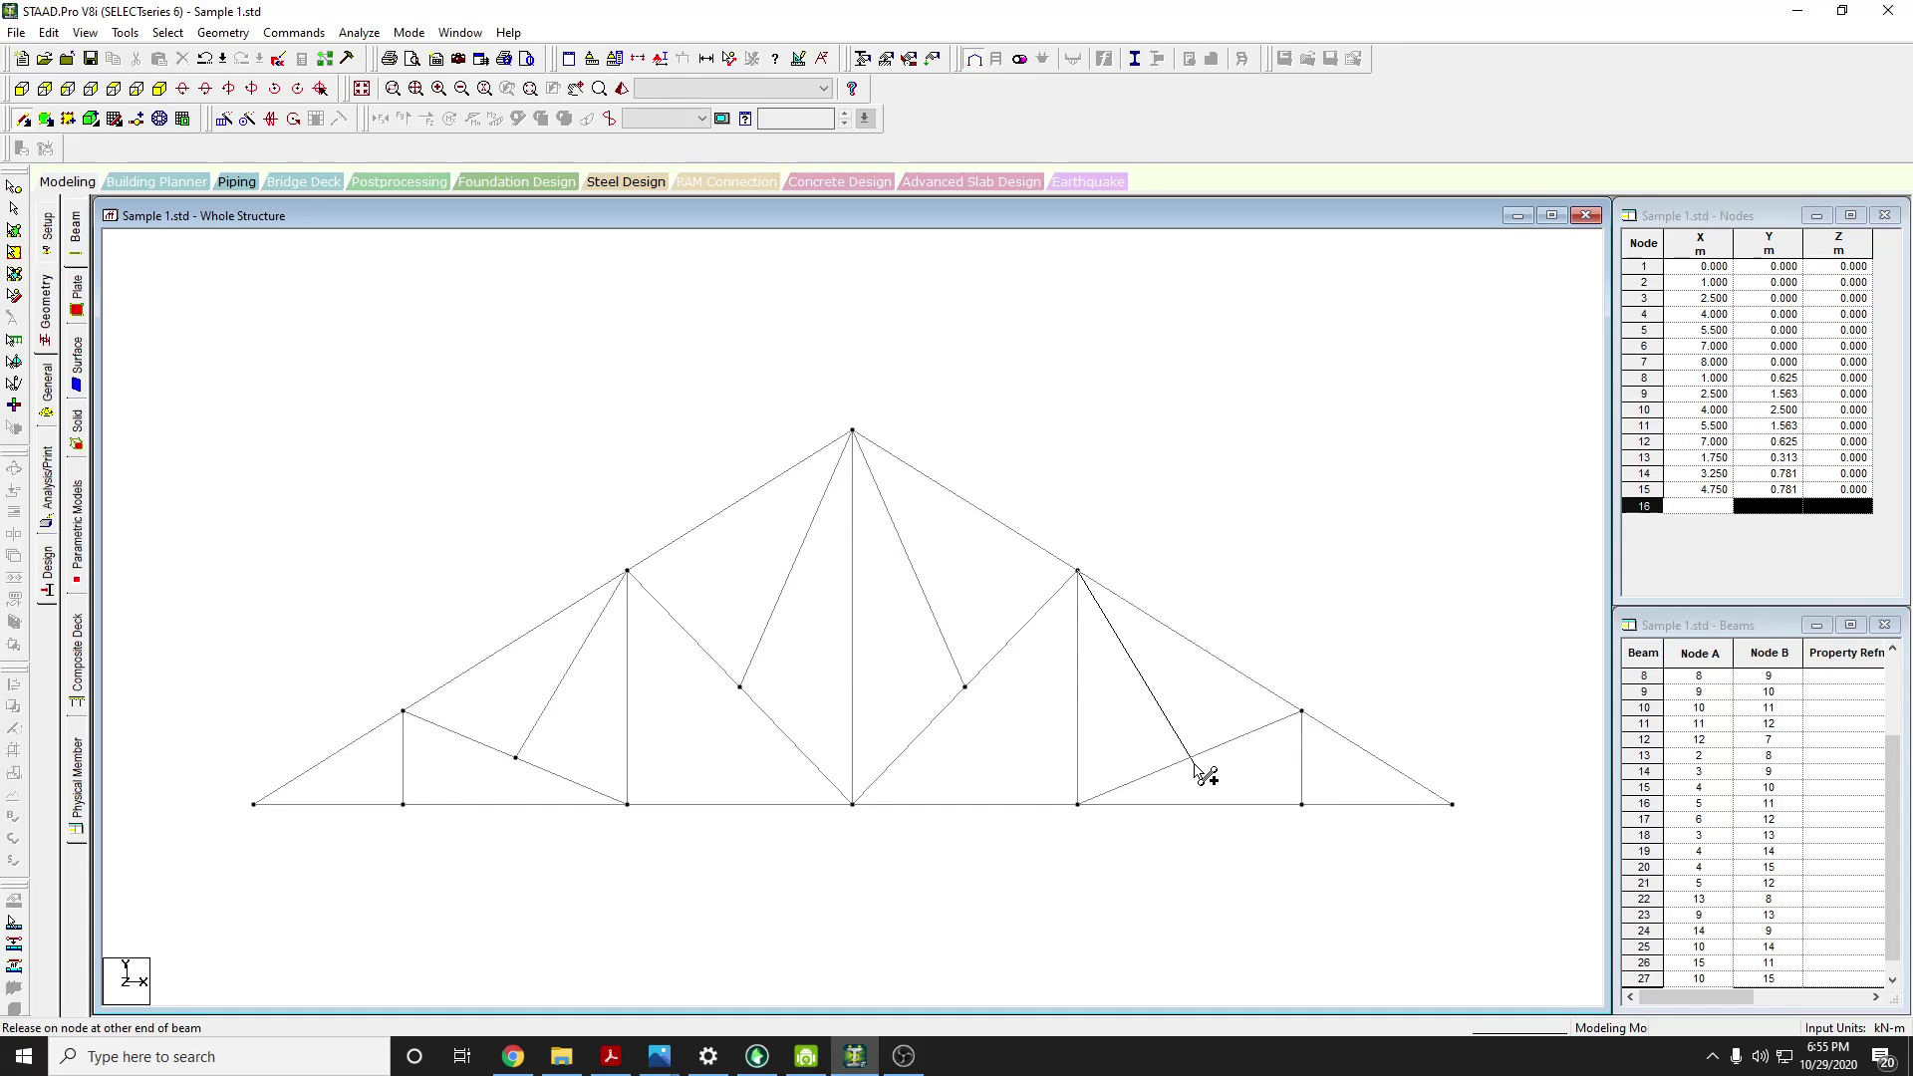
# Add a beam from the right intermediate top-chord node to a new midpoint node on the right outer diagonal, and check the presentation
pyautogui.moveTo(1205, 775); pyautogui.dragTo(1200, 764)
pyautogui.click(979, 576)
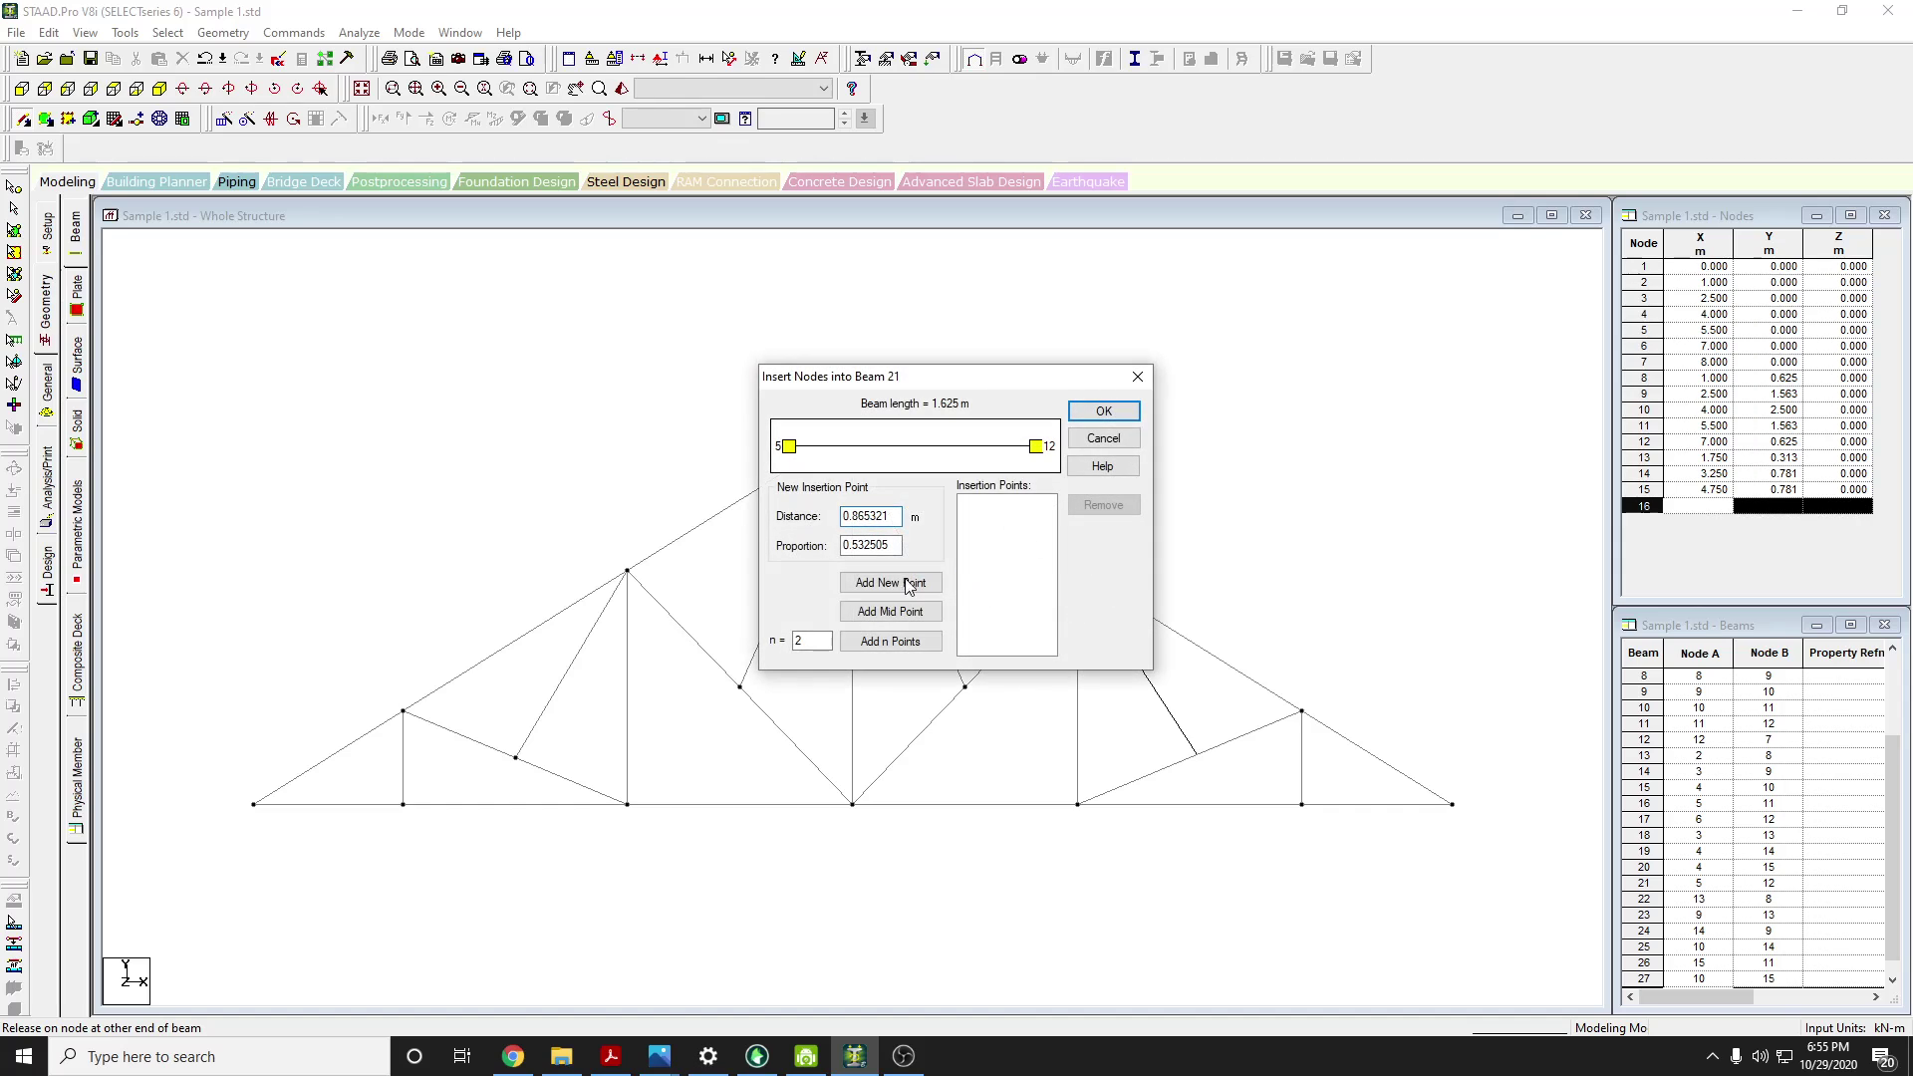
pyautogui.click(910, 614)
pyautogui.click(1104, 412)
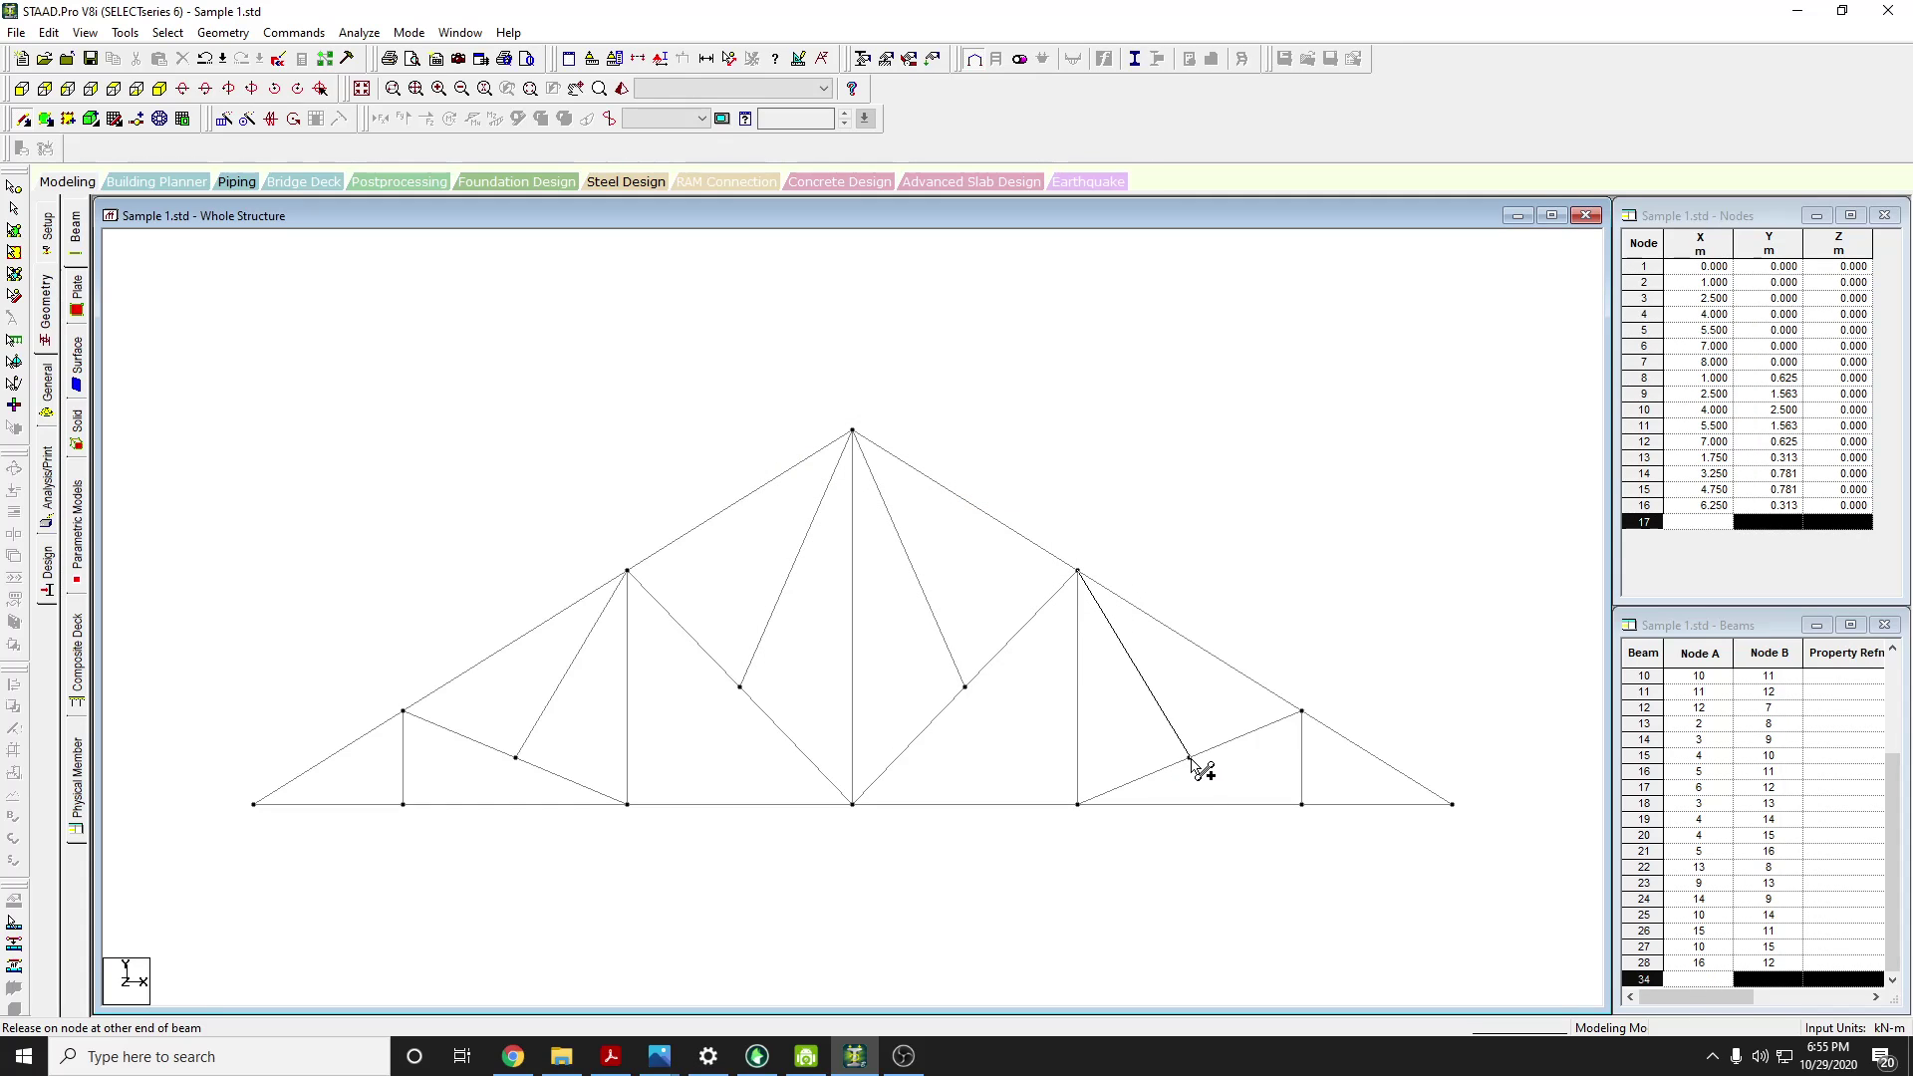
pyautogui.moveTo(1192, 761); pyautogui.dragTo(1190, 758)
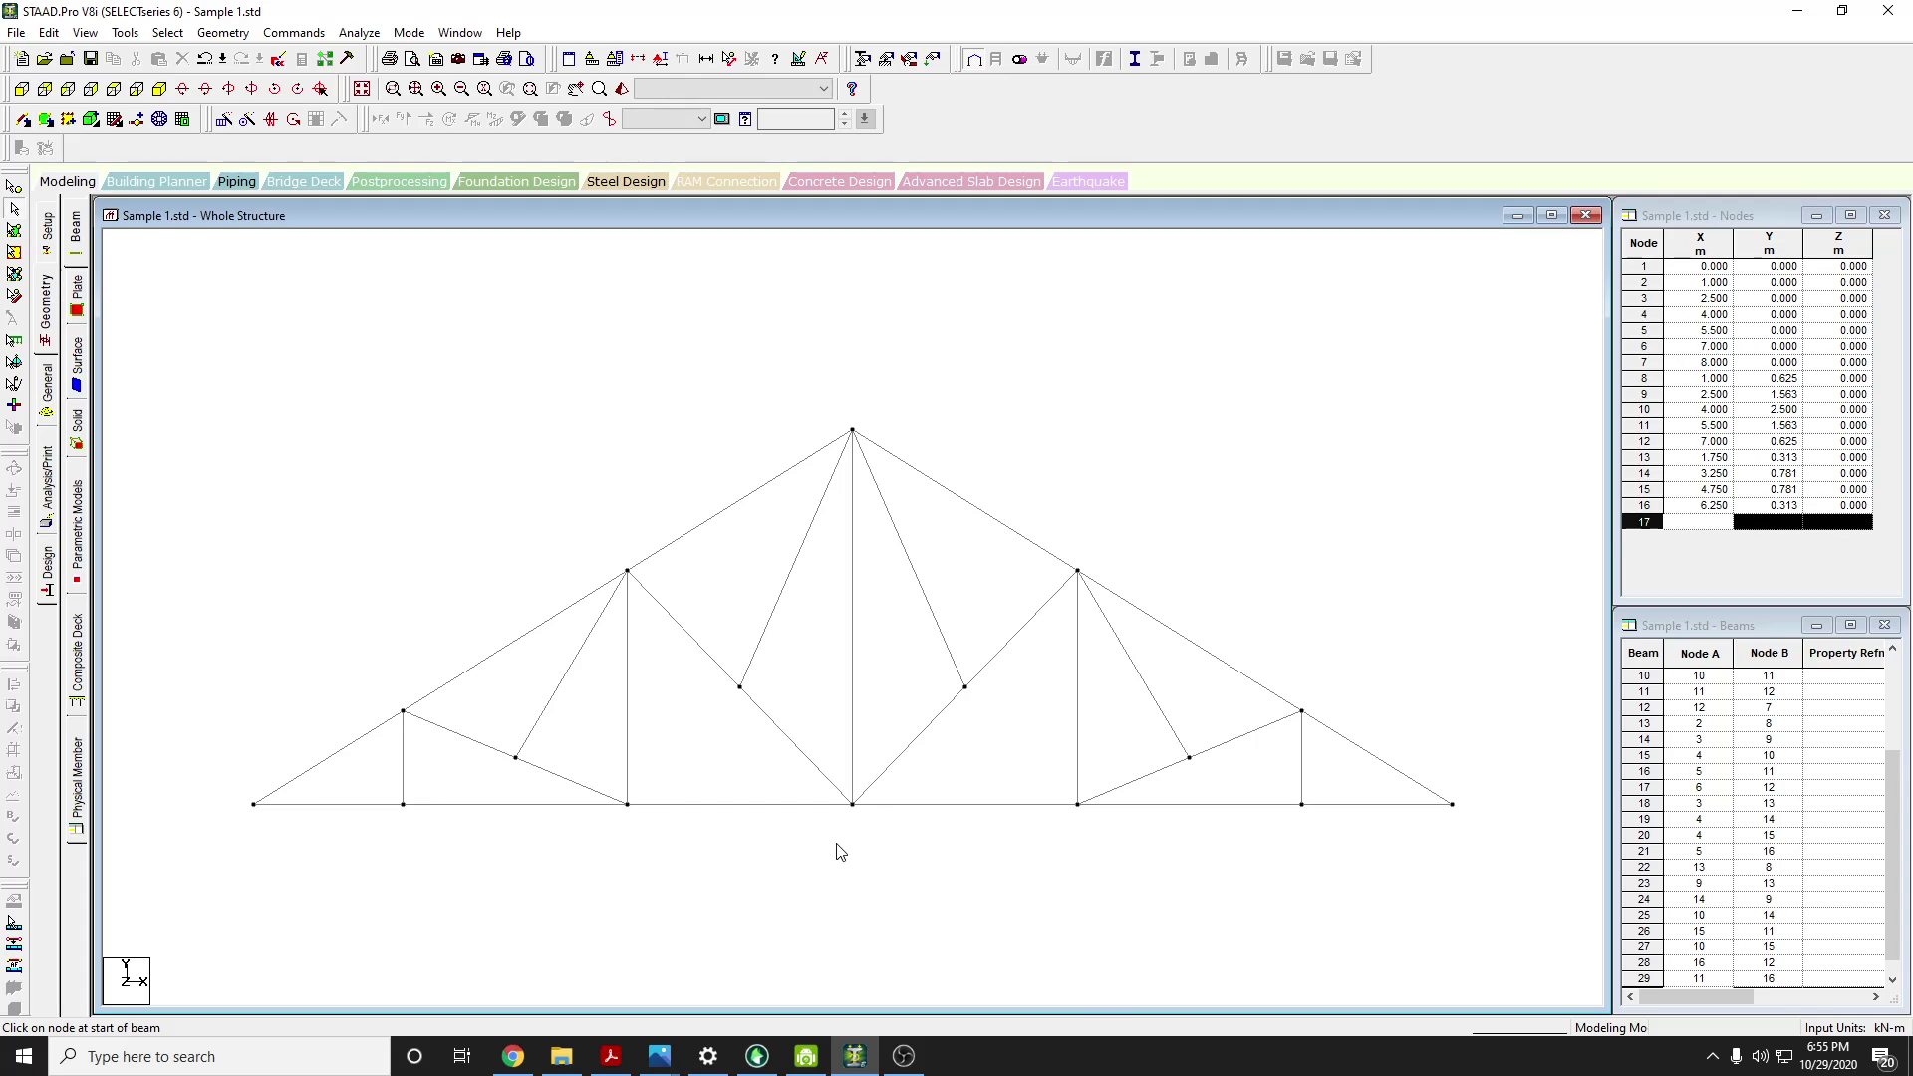
pyautogui.hotkey('alt', 'Tab')
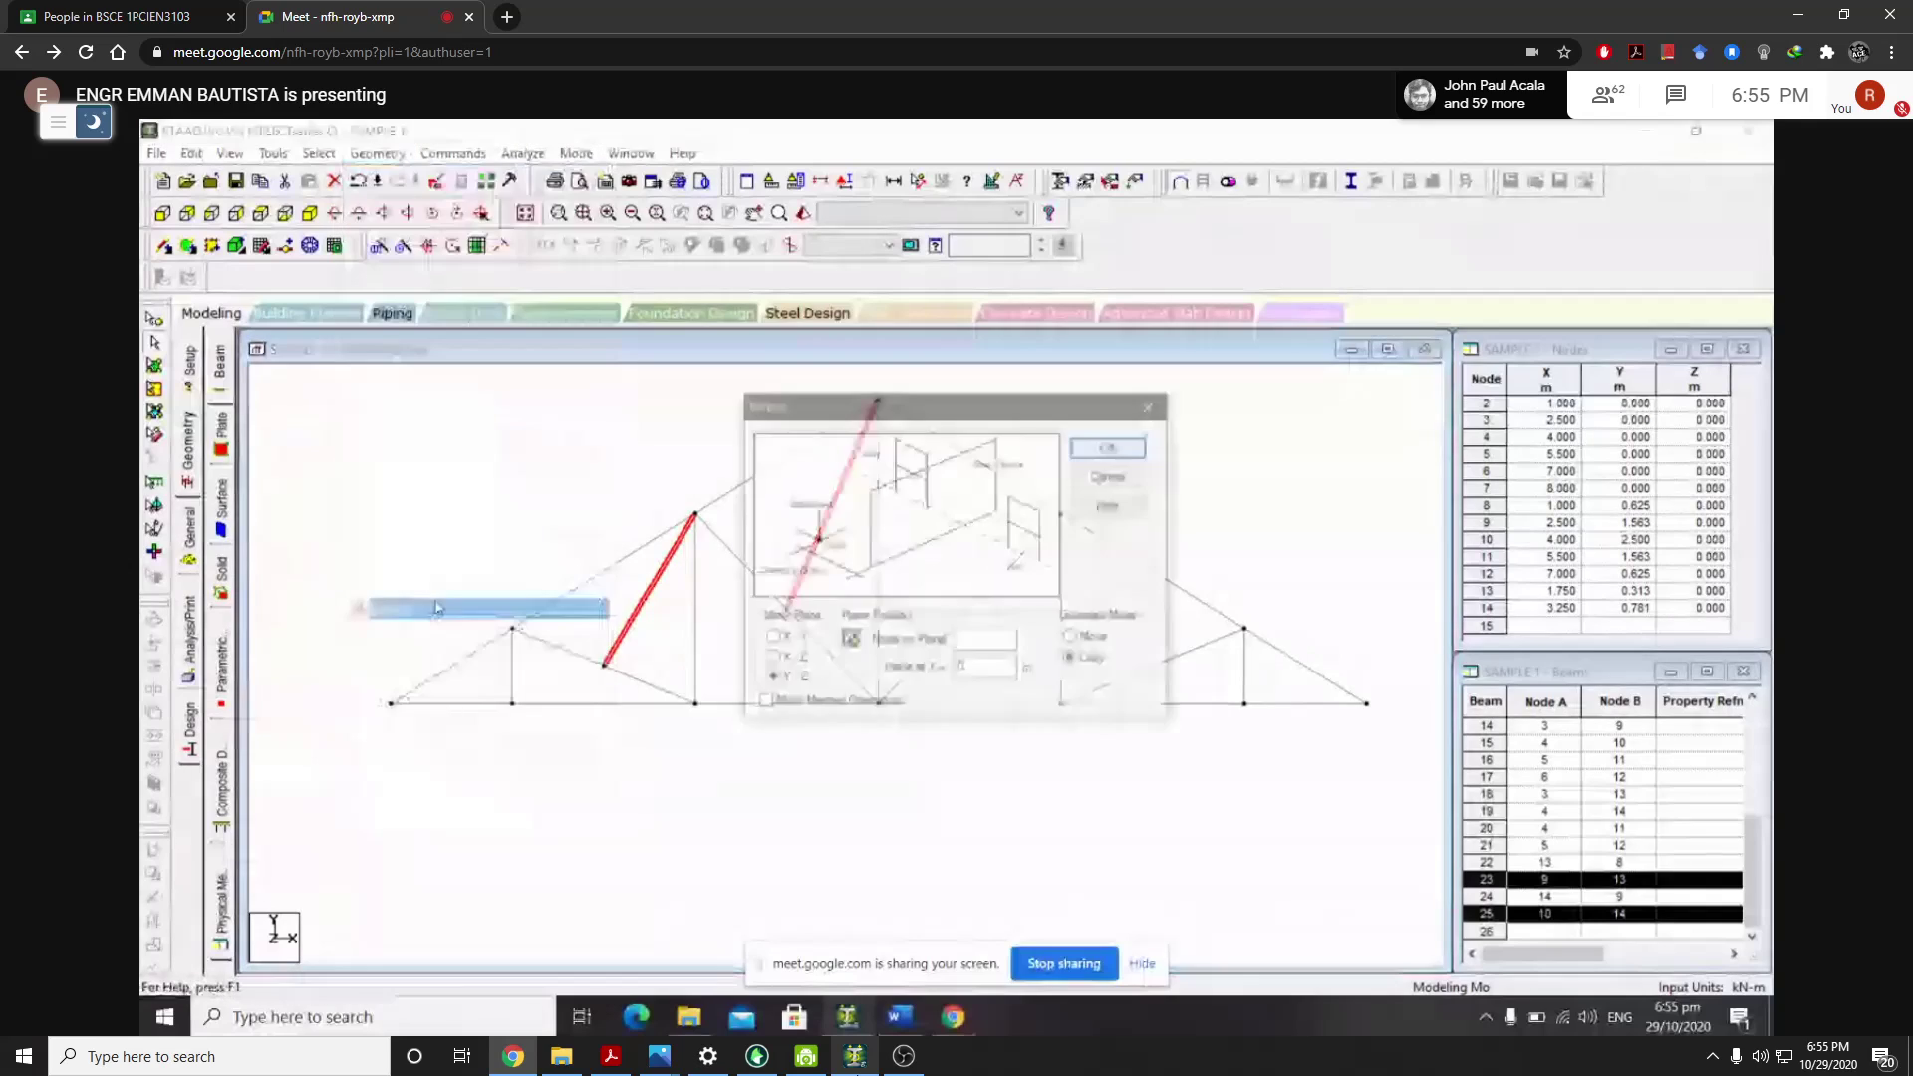
pyautogui.hotkey('alt', 'Tab')
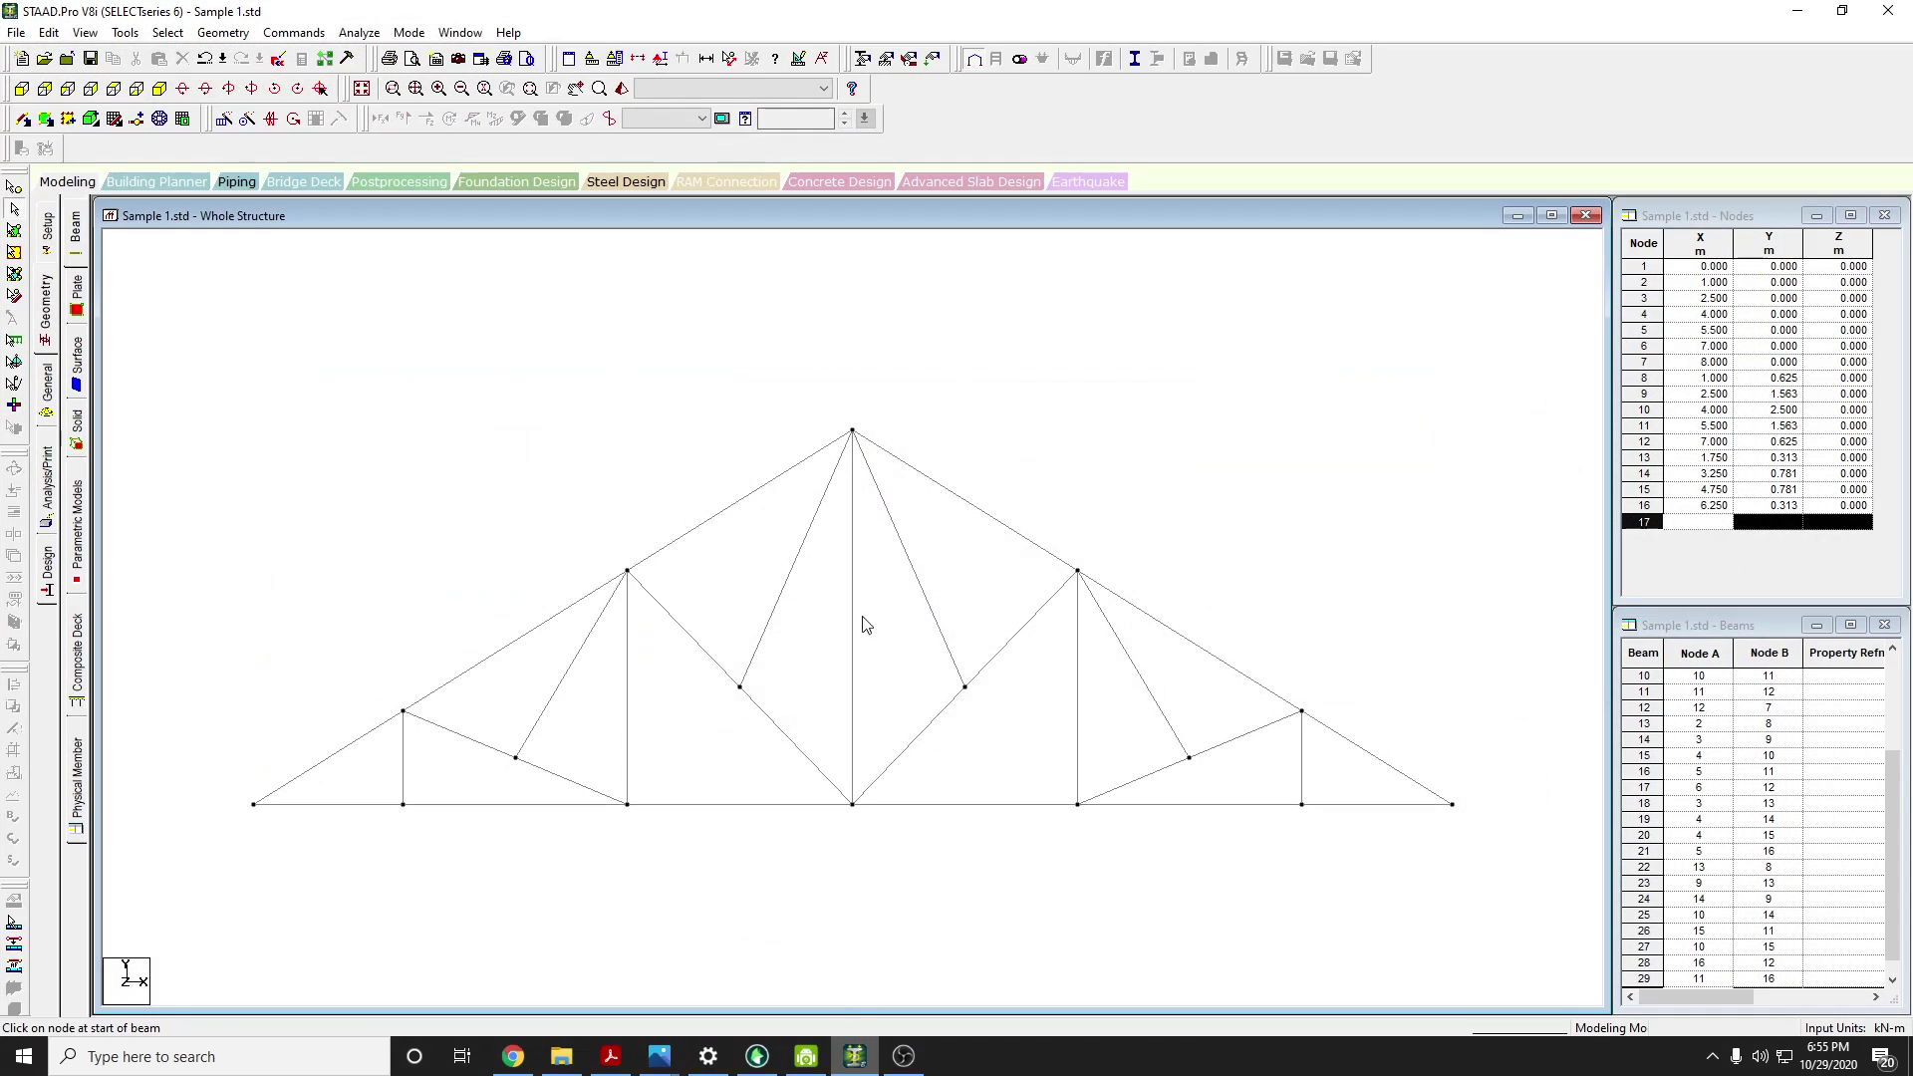
# Undo the two web members added in the right half of the truss
pyautogui.hotkey('ctrl', 'z')
pyautogui.hotkey('ctrl', 'z')
pyautogui.hotkey('ctrl', 'z')
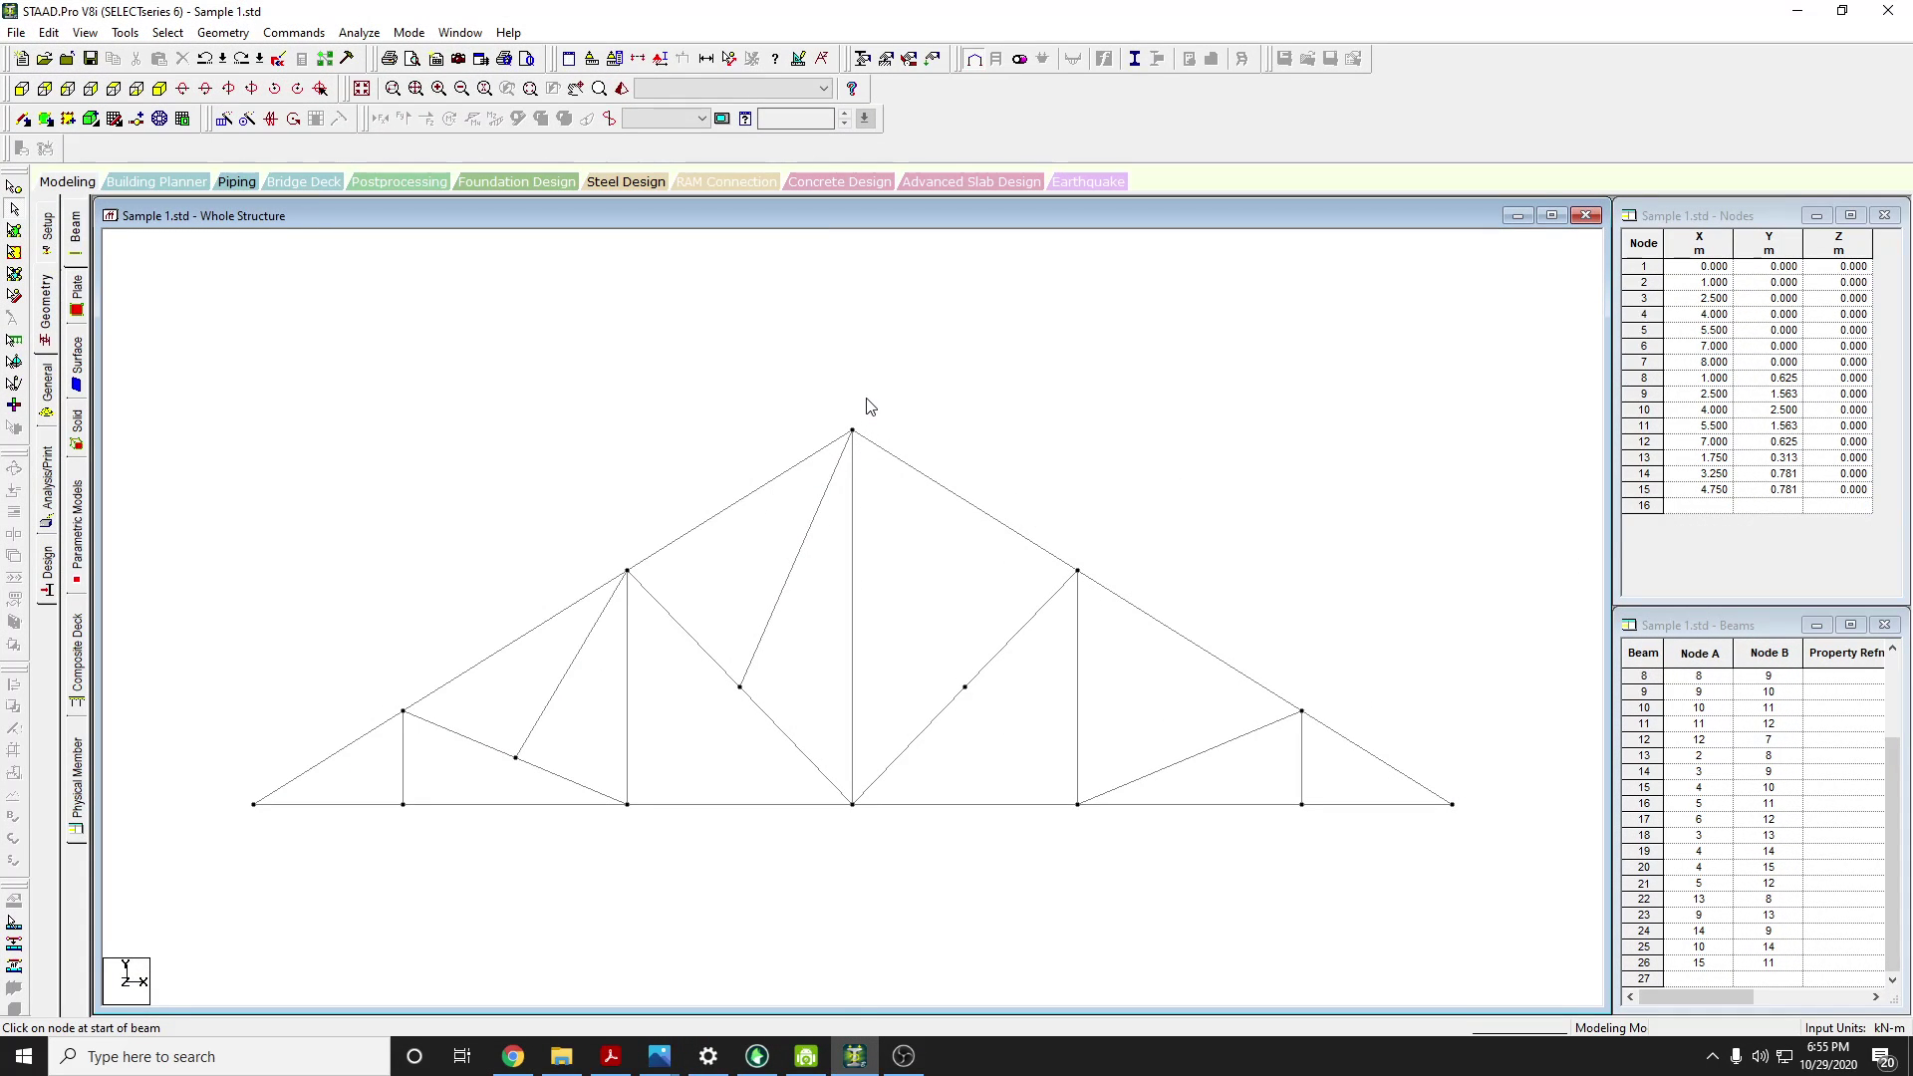
# Start a Mirror of the two added web members in the left half, and check the lecturer's mirror settings in Google Meet
pyautogui.click(551, 707)
pyautogui.keyDown('ctrl'); pyautogui.click(770, 628); pyautogui.keyUp('ctrl')
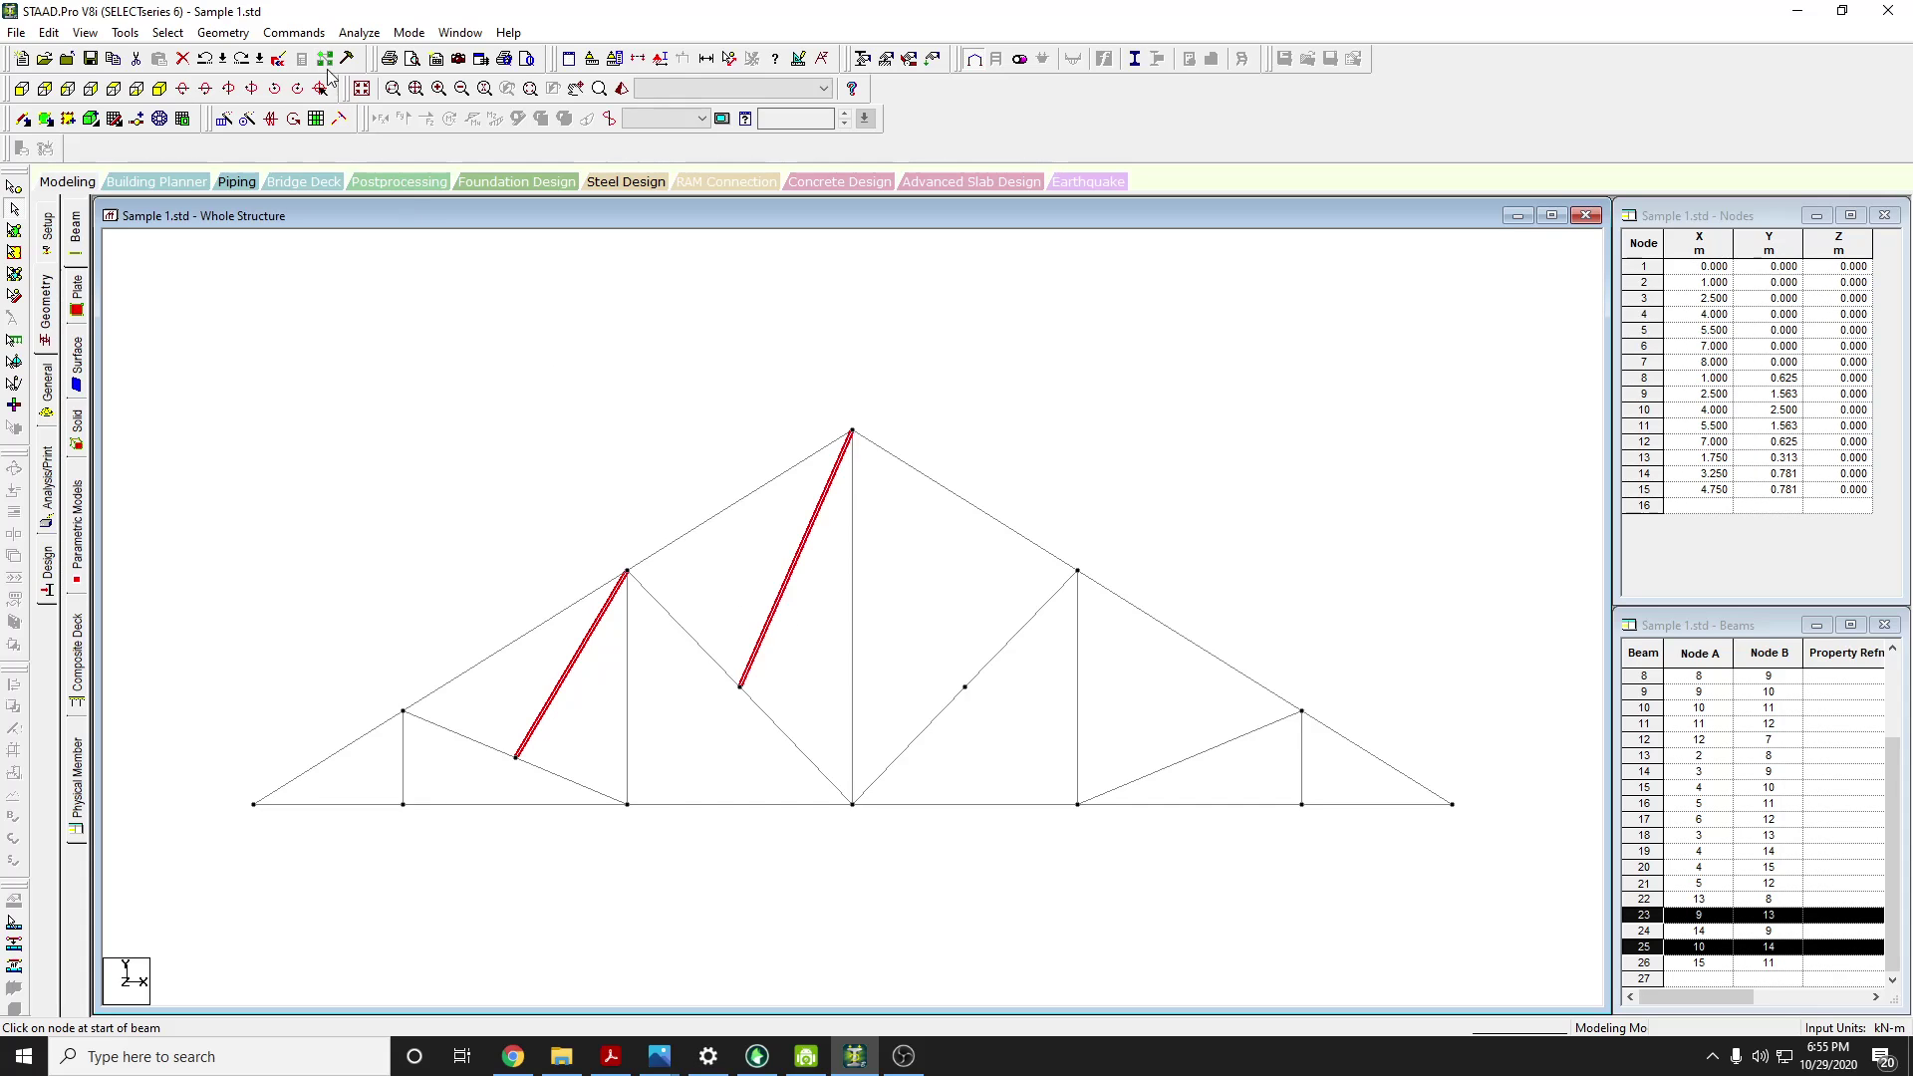
pyautogui.click(246, 119)
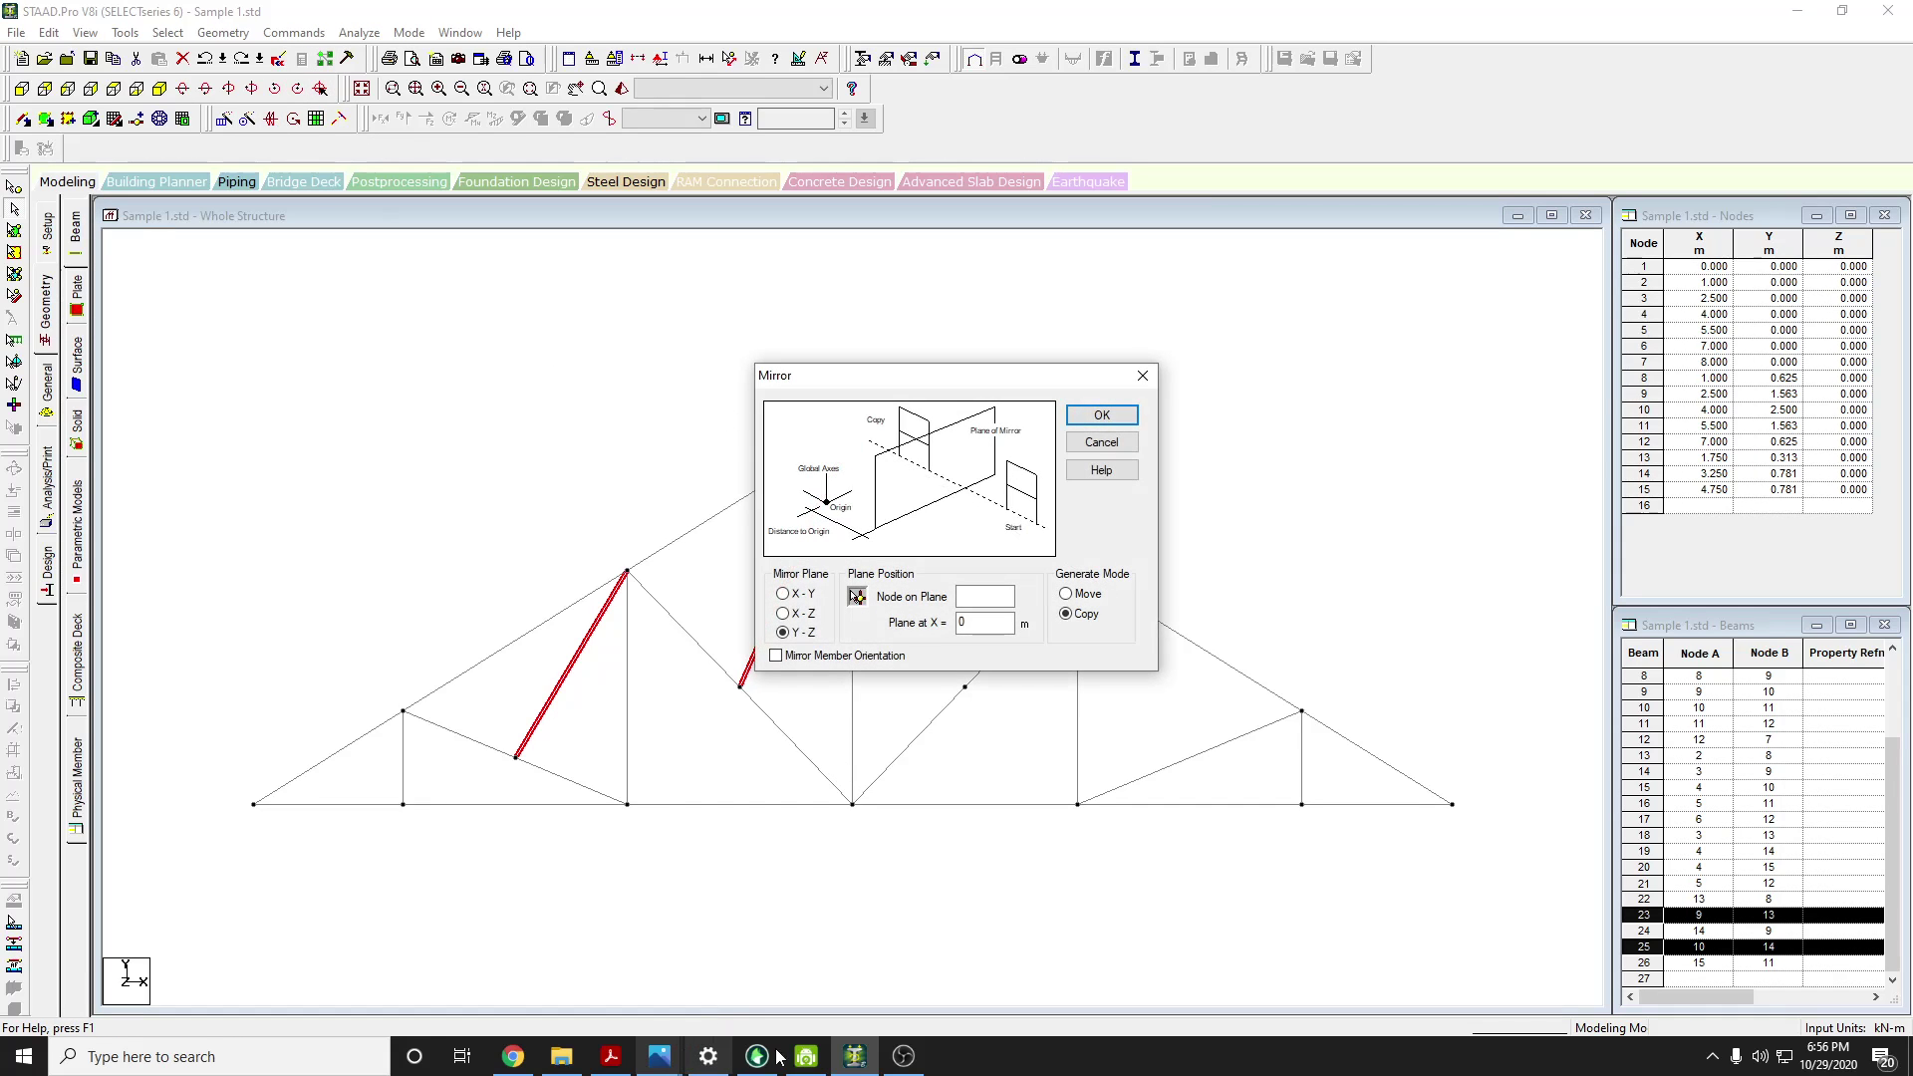
pyautogui.click(855, 1059)
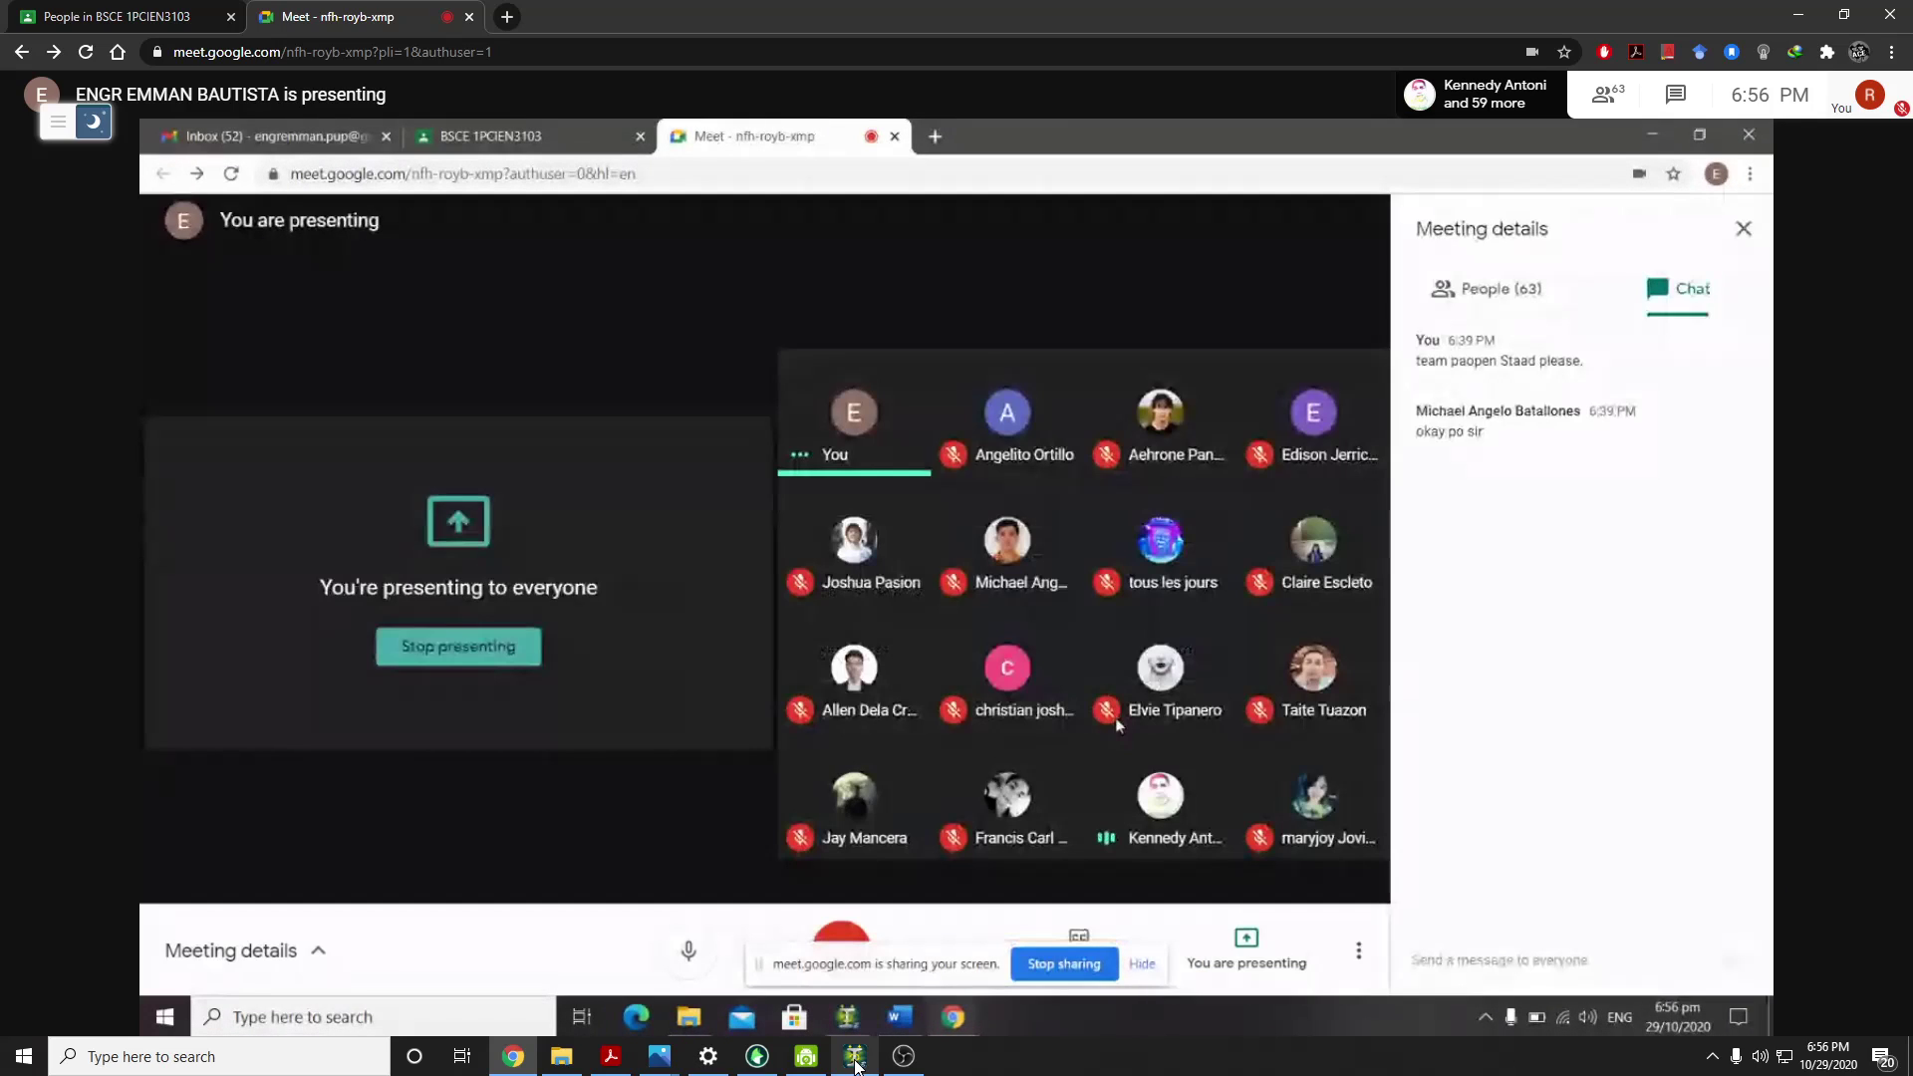
pyautogui.click(855, 1058)
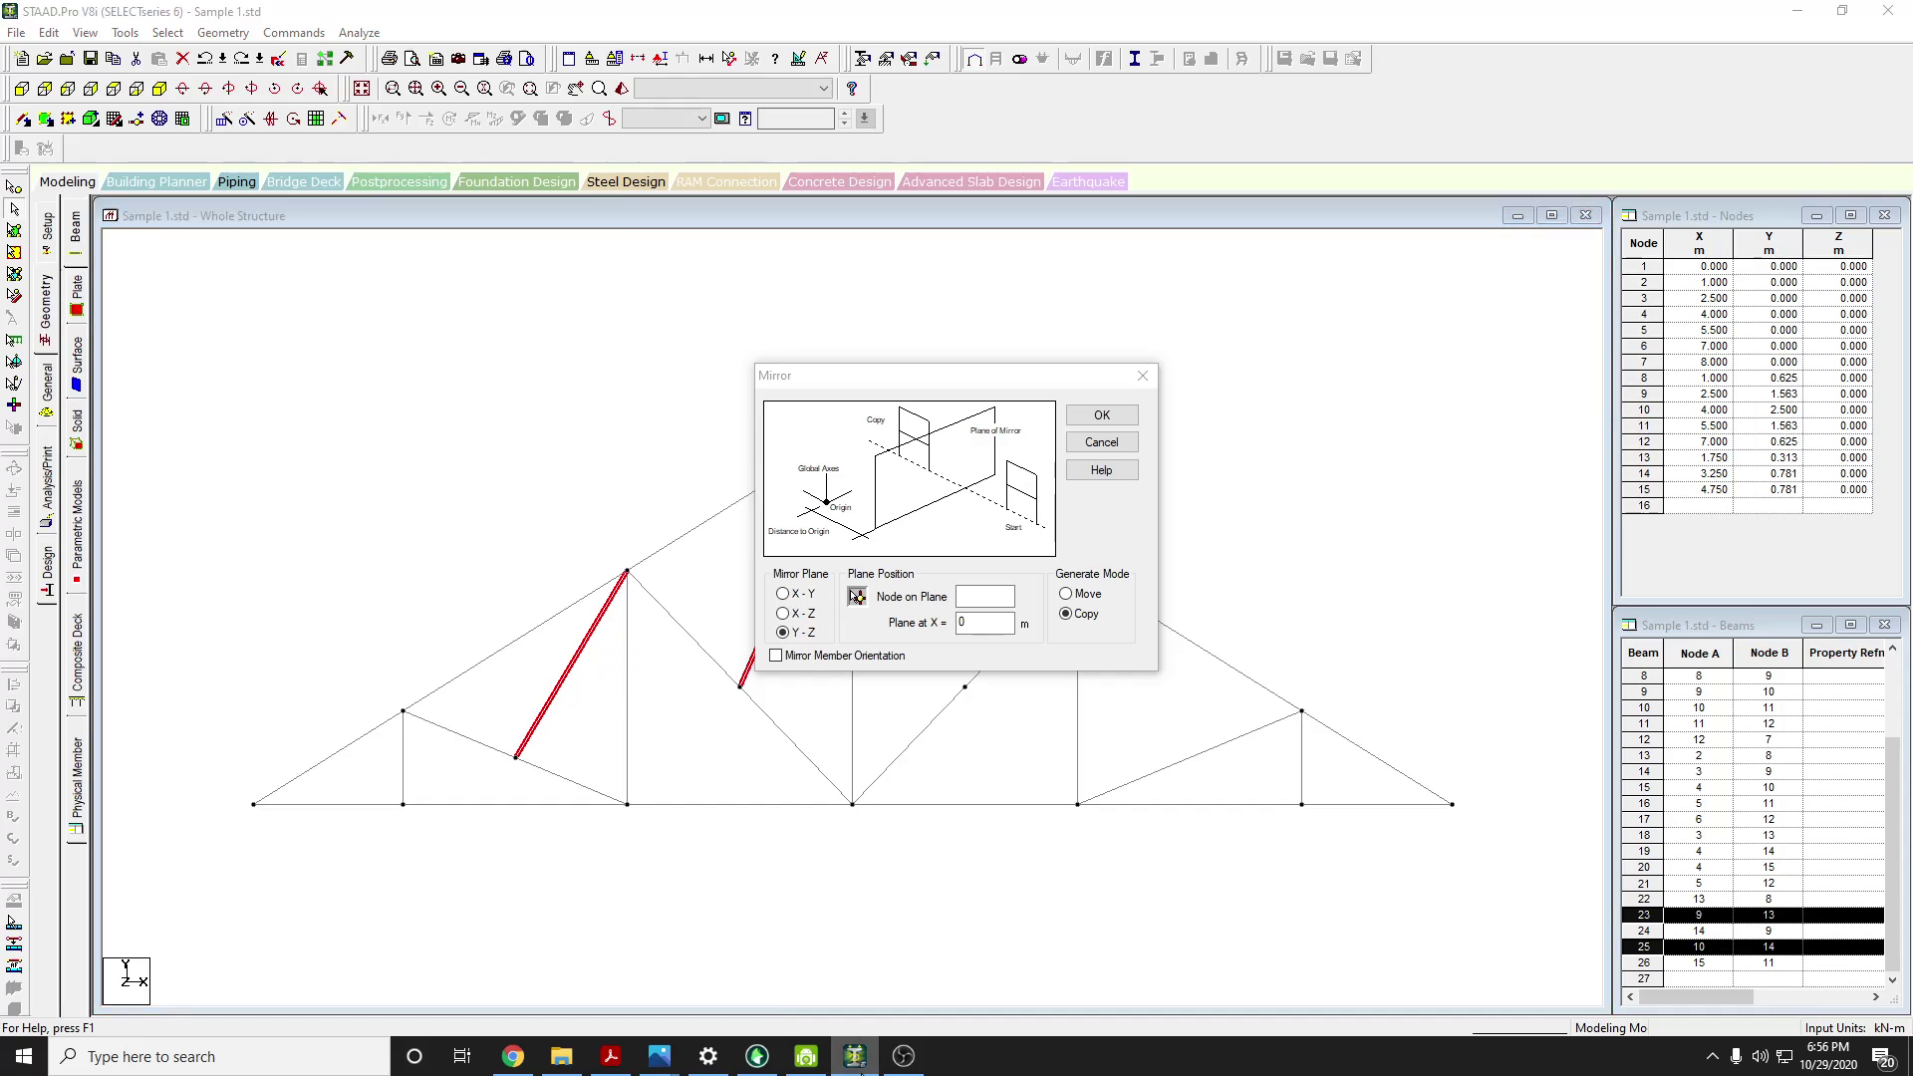
pyautogui.click(856, 1058)
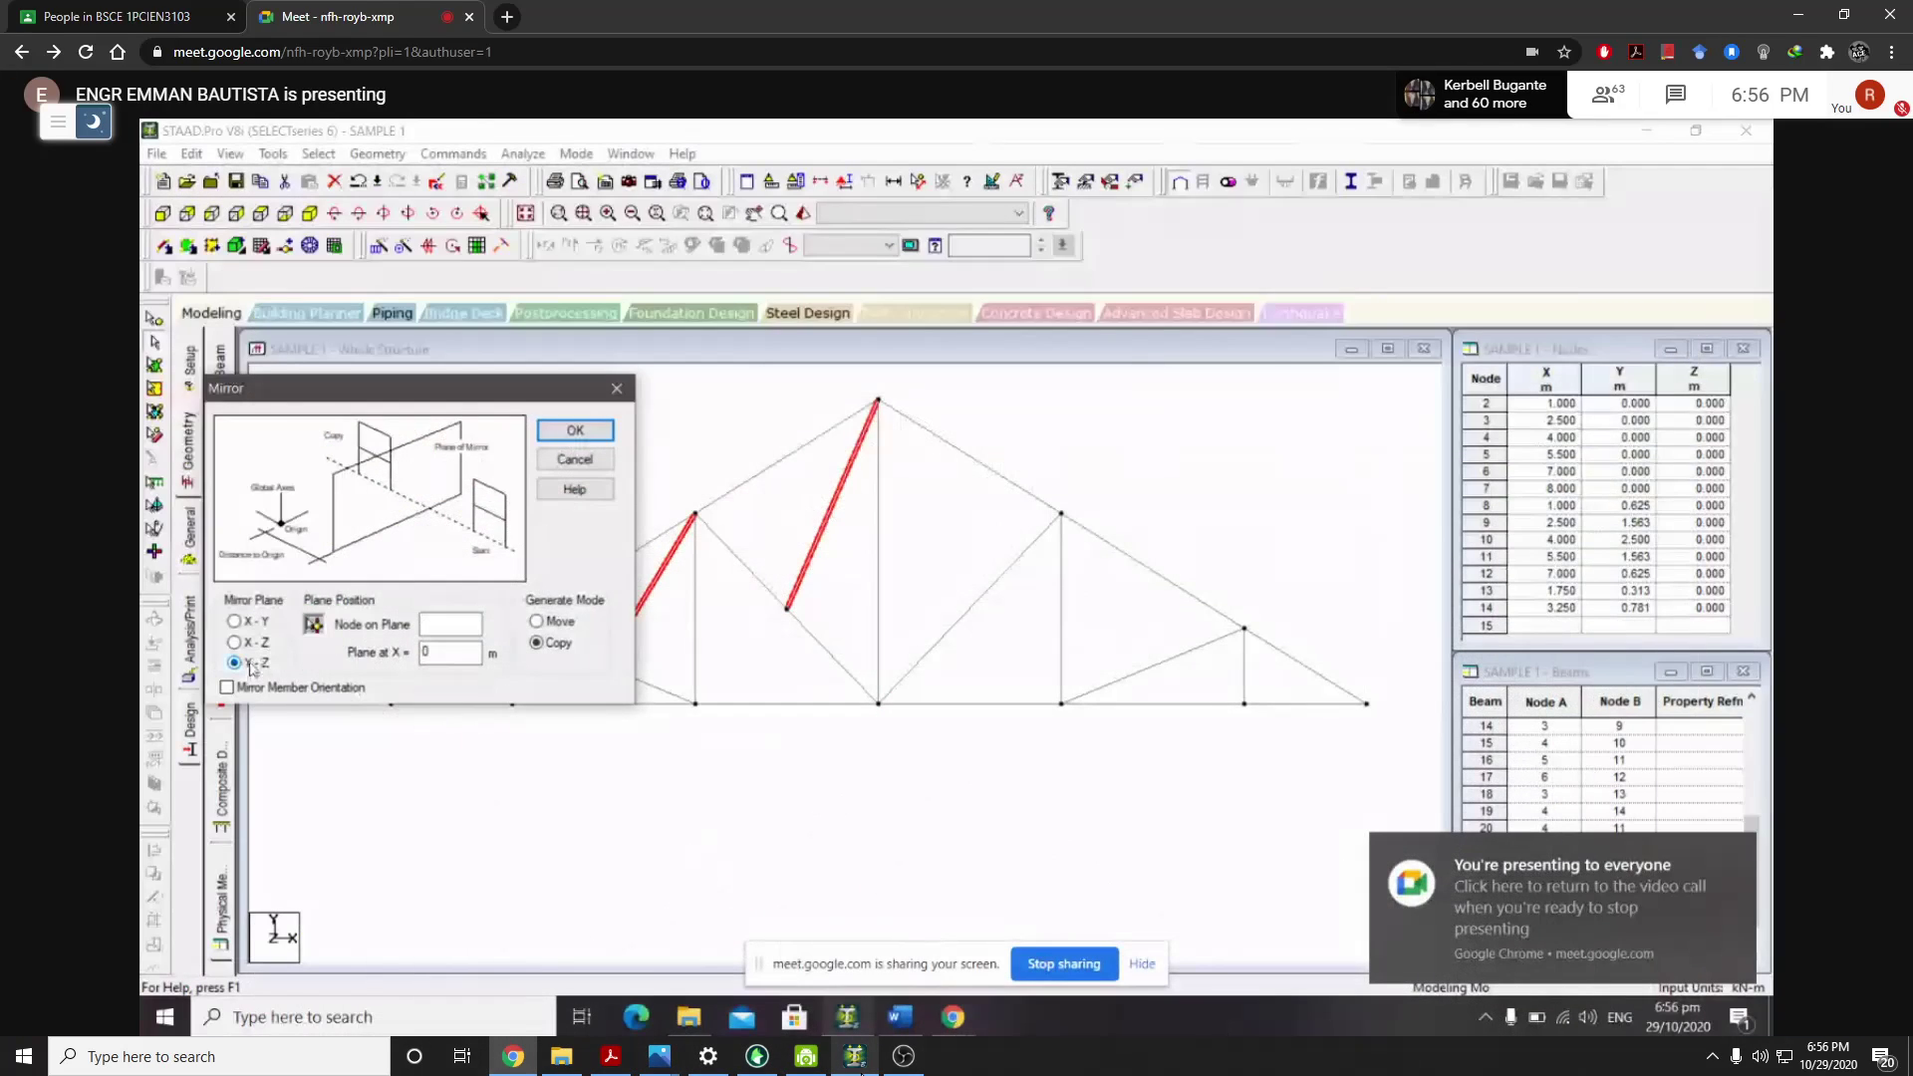
pyautogui.click(313, 624)
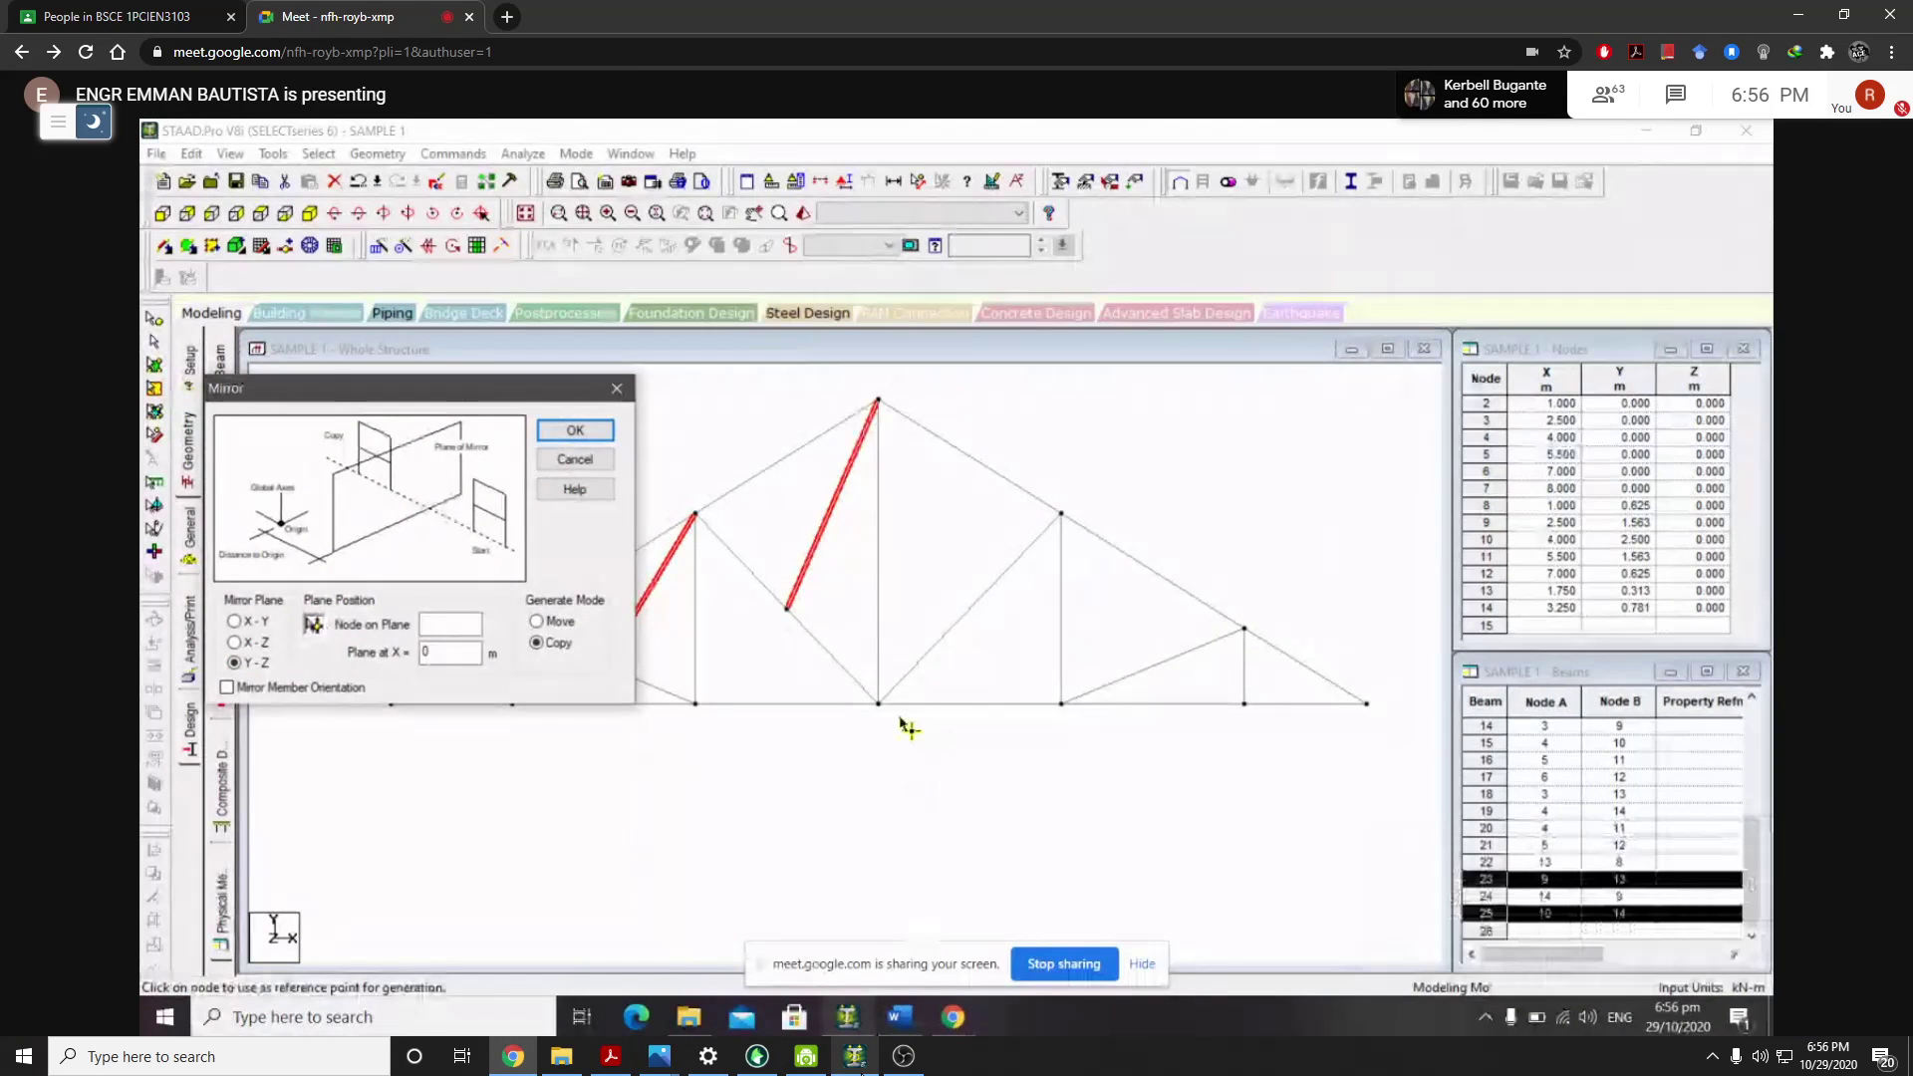
pyautogui.click(855, 1056)
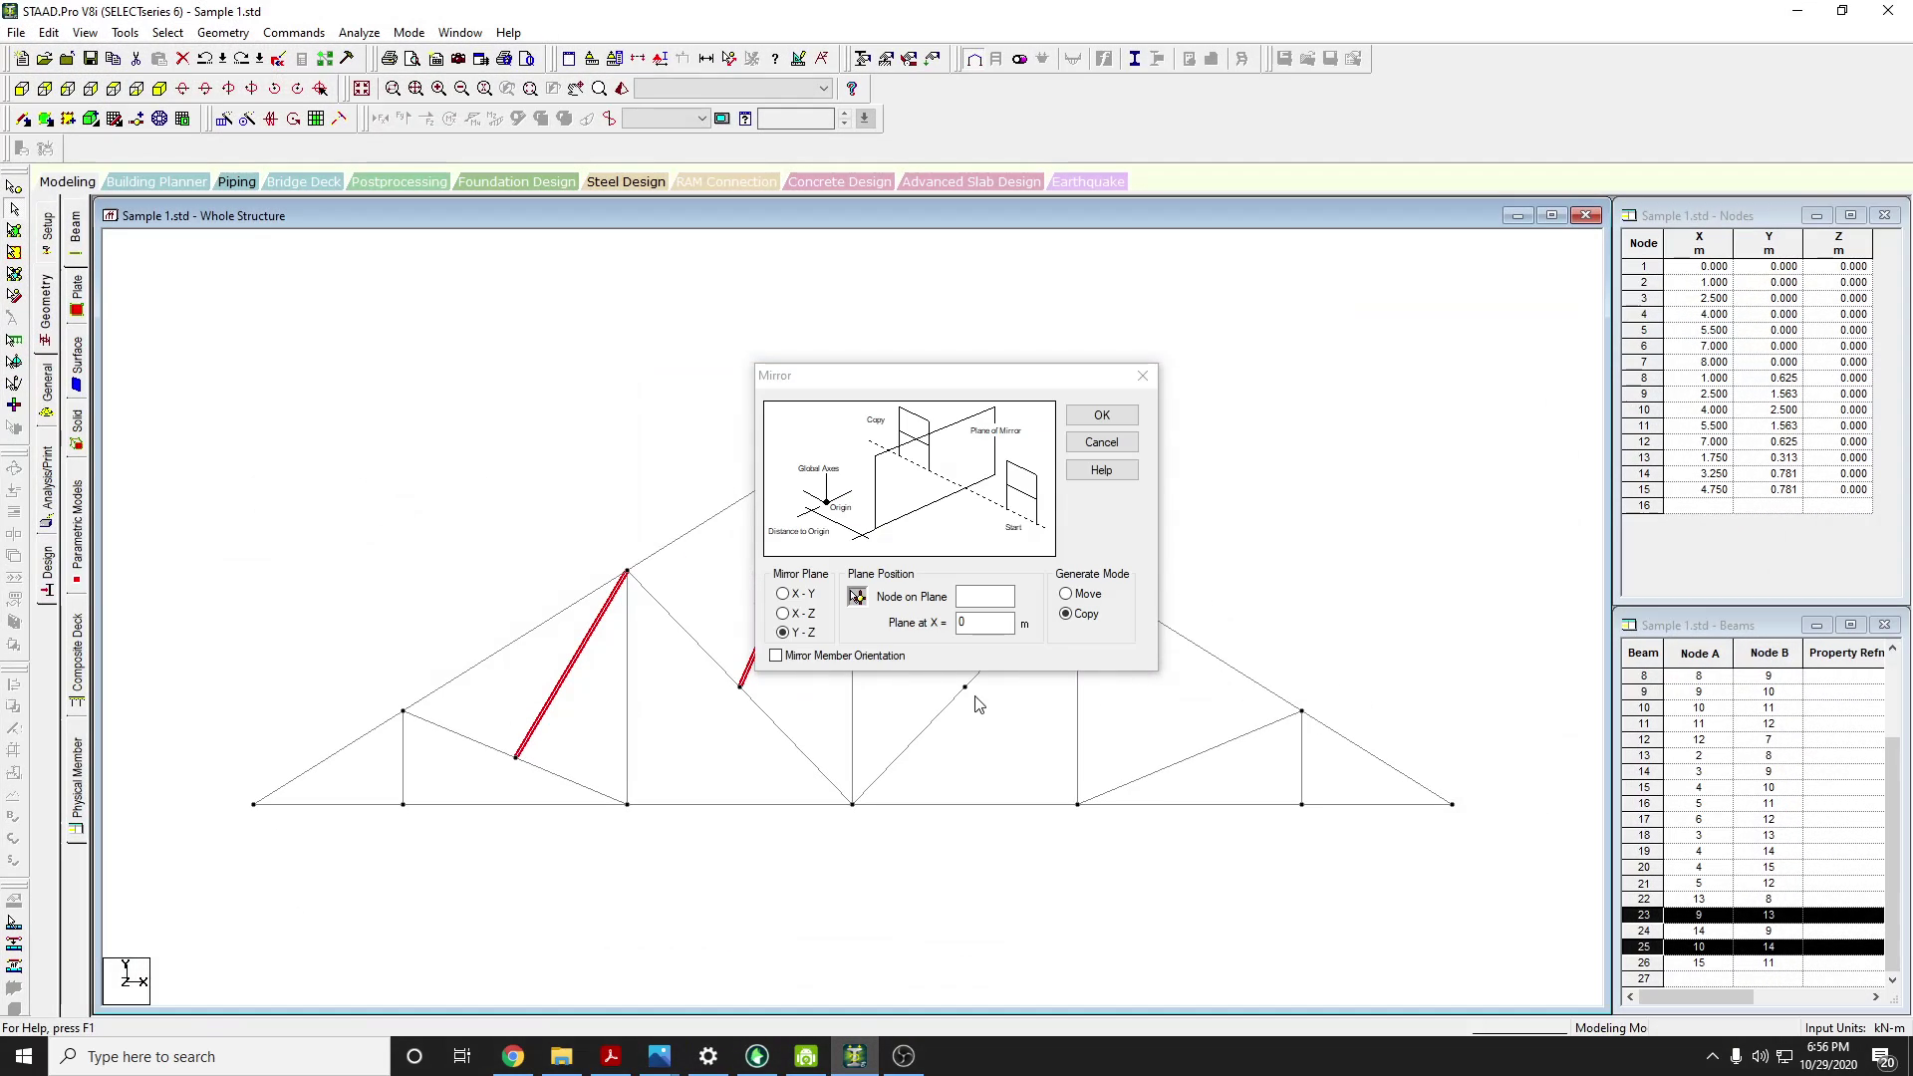
# Mirror a copy of the selected members about the Y-Z plane at X = 4 m, using node 10 as the reference
pyautogui.click(857, 601)
pyautogui.moveTo(941, 383); pyautogui.dragTo(1292, 414)
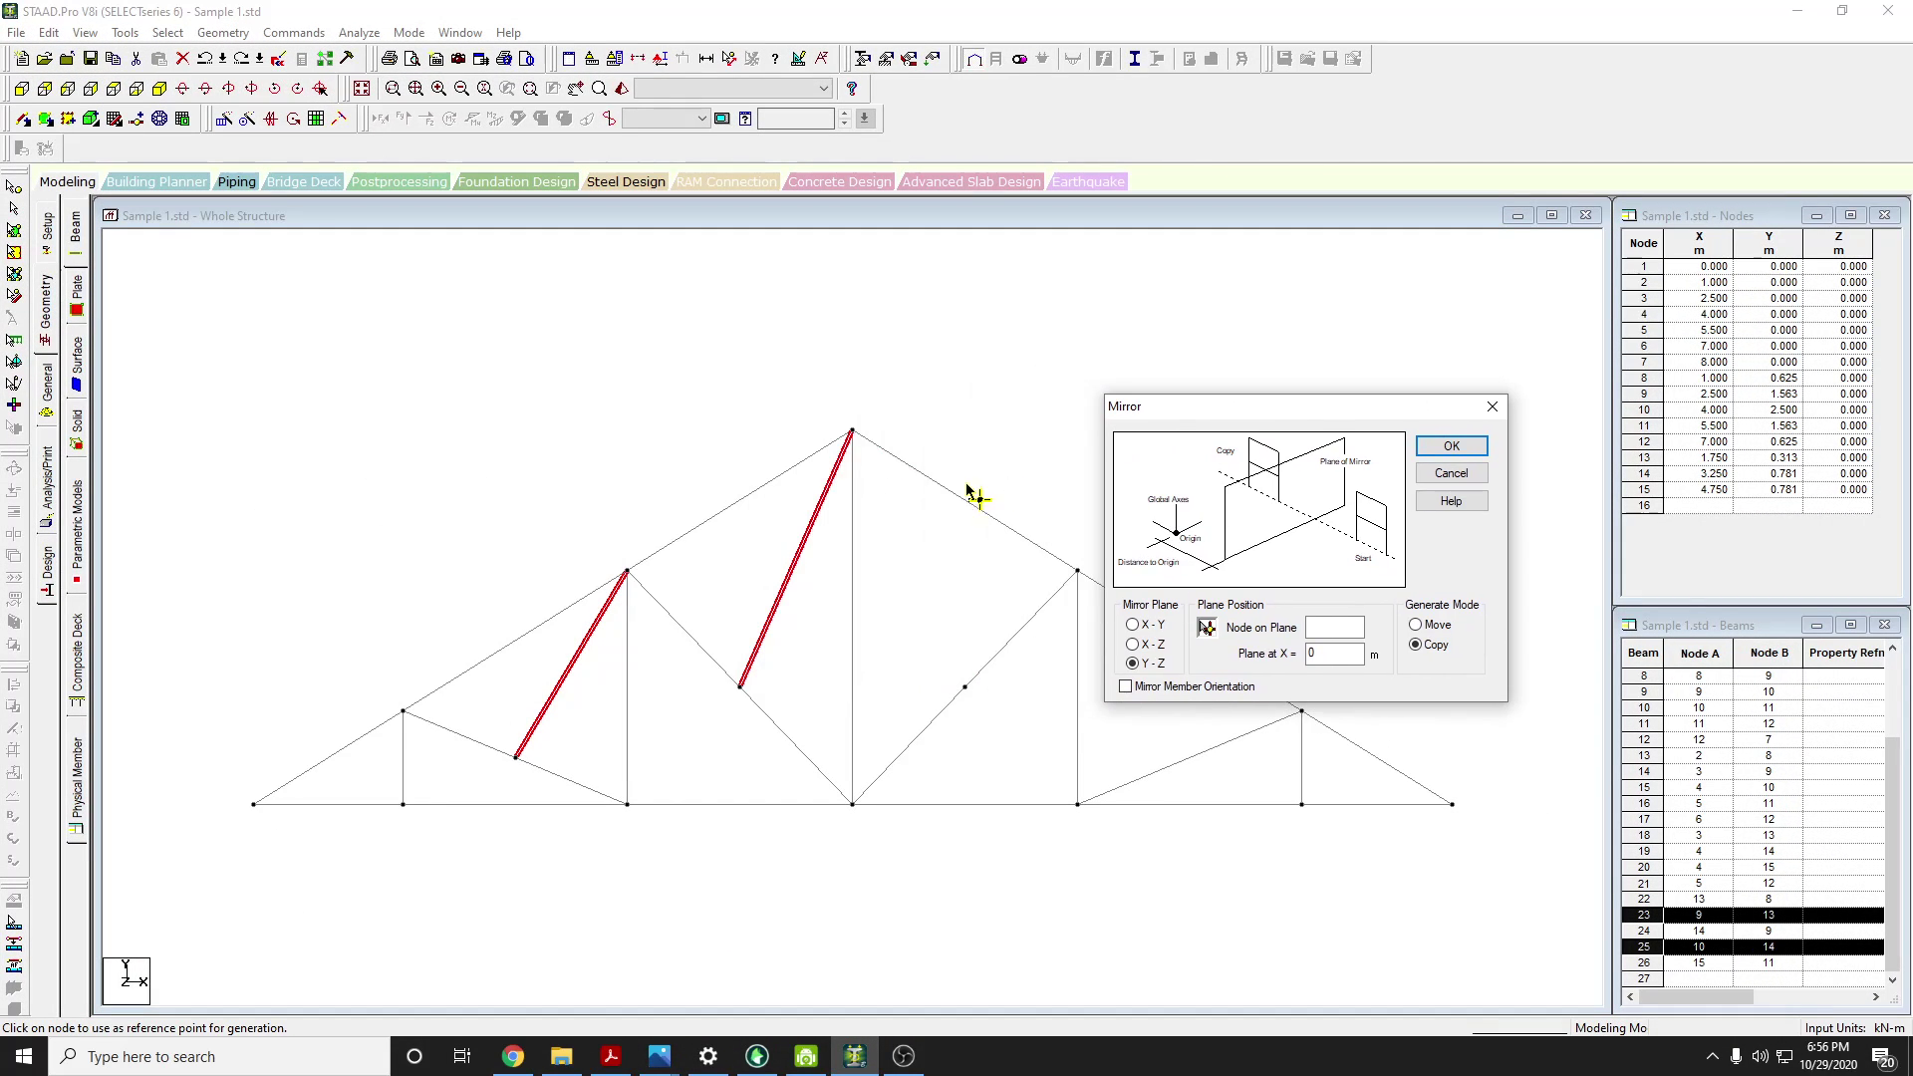
pyautogui.click(852, 806)
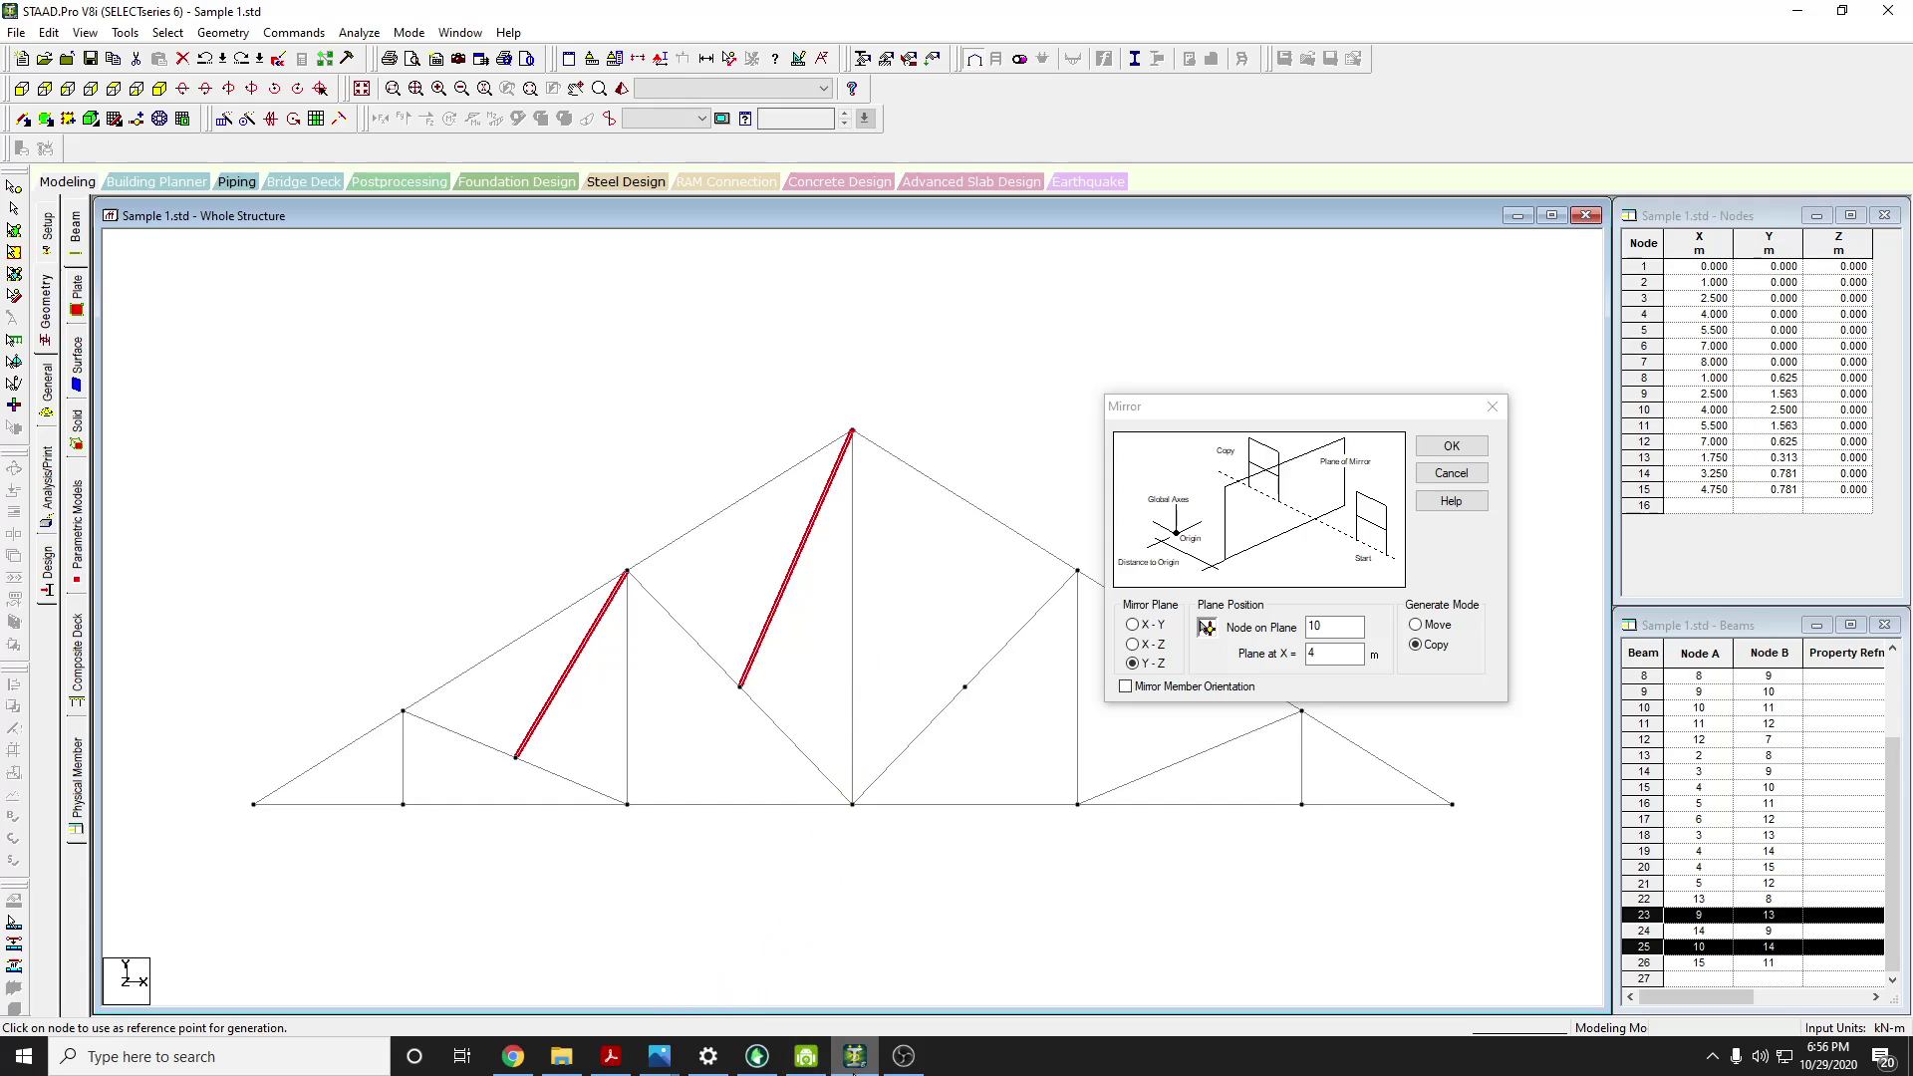
pyautogui.hotkey('alt', 'Tab')
pyautogui.hotkey('alt', 'Tab')
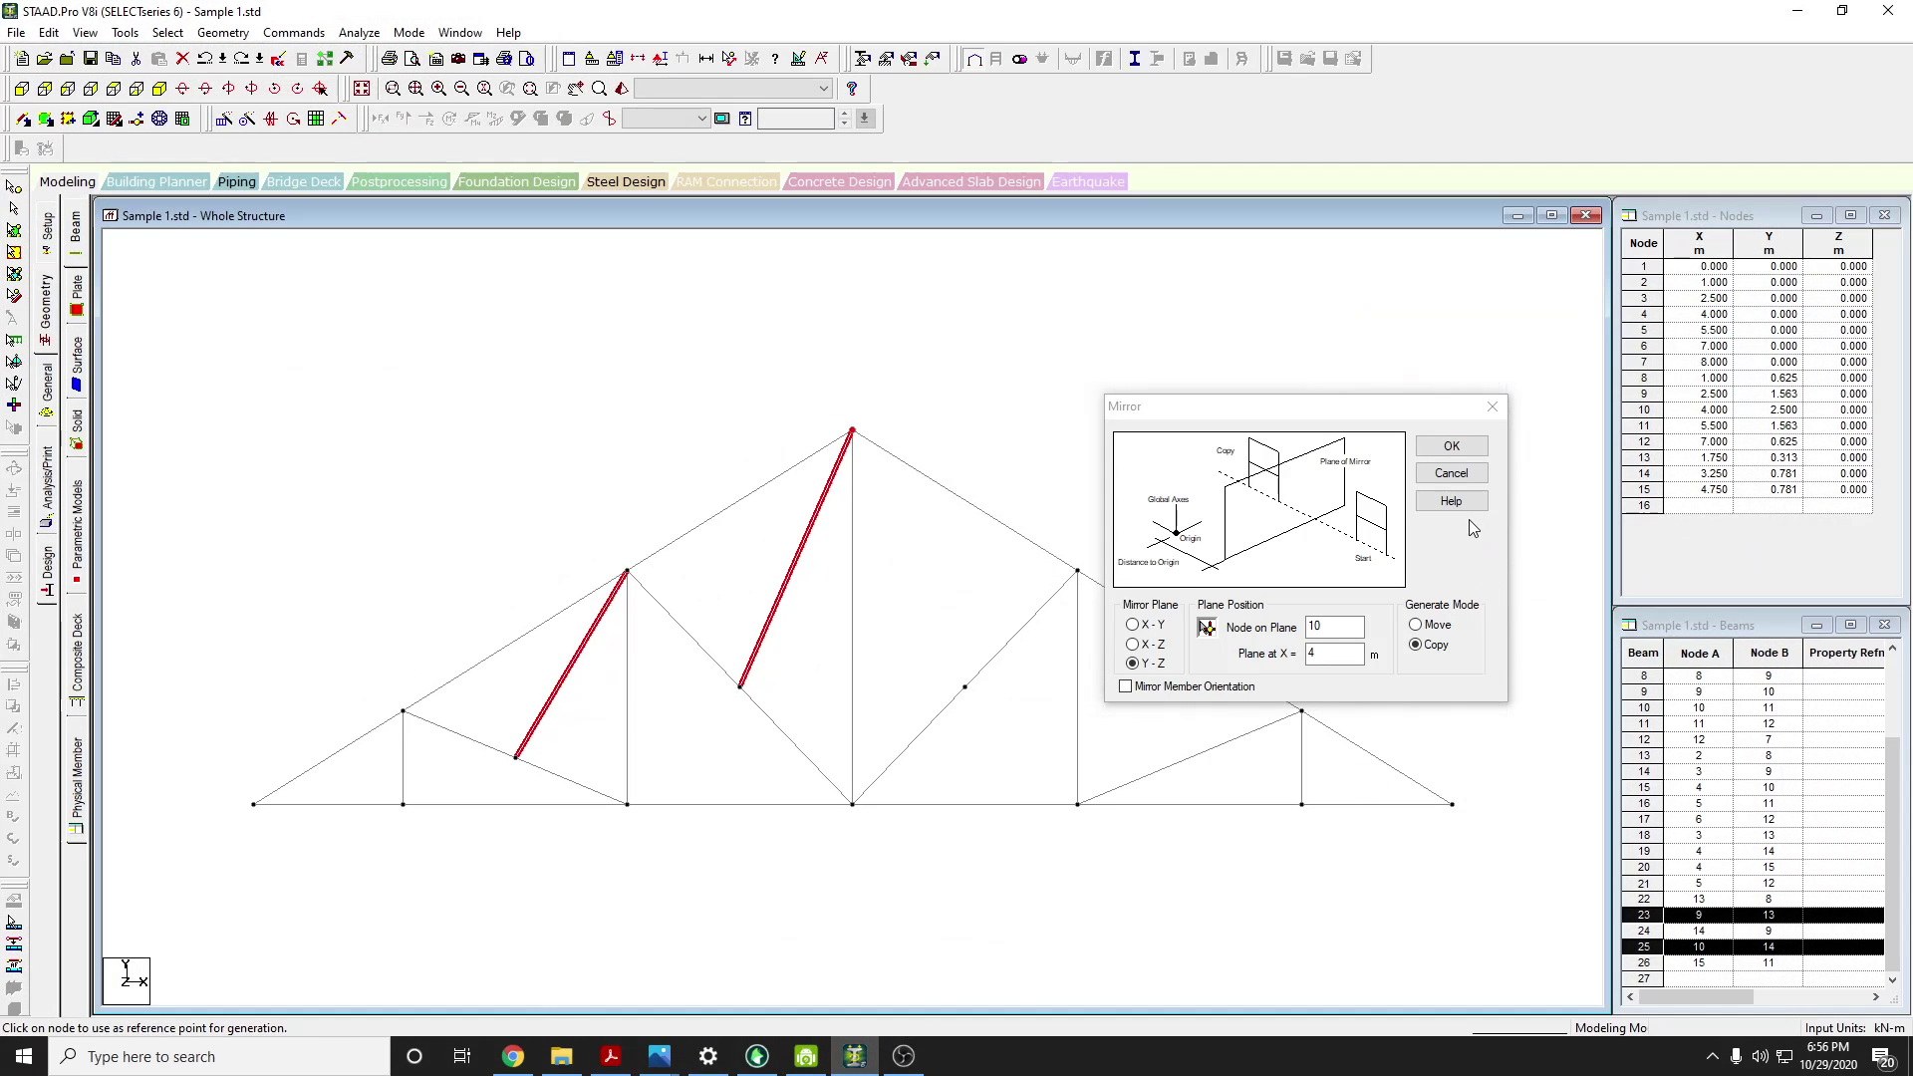
pyautogui.click(1453, 448)
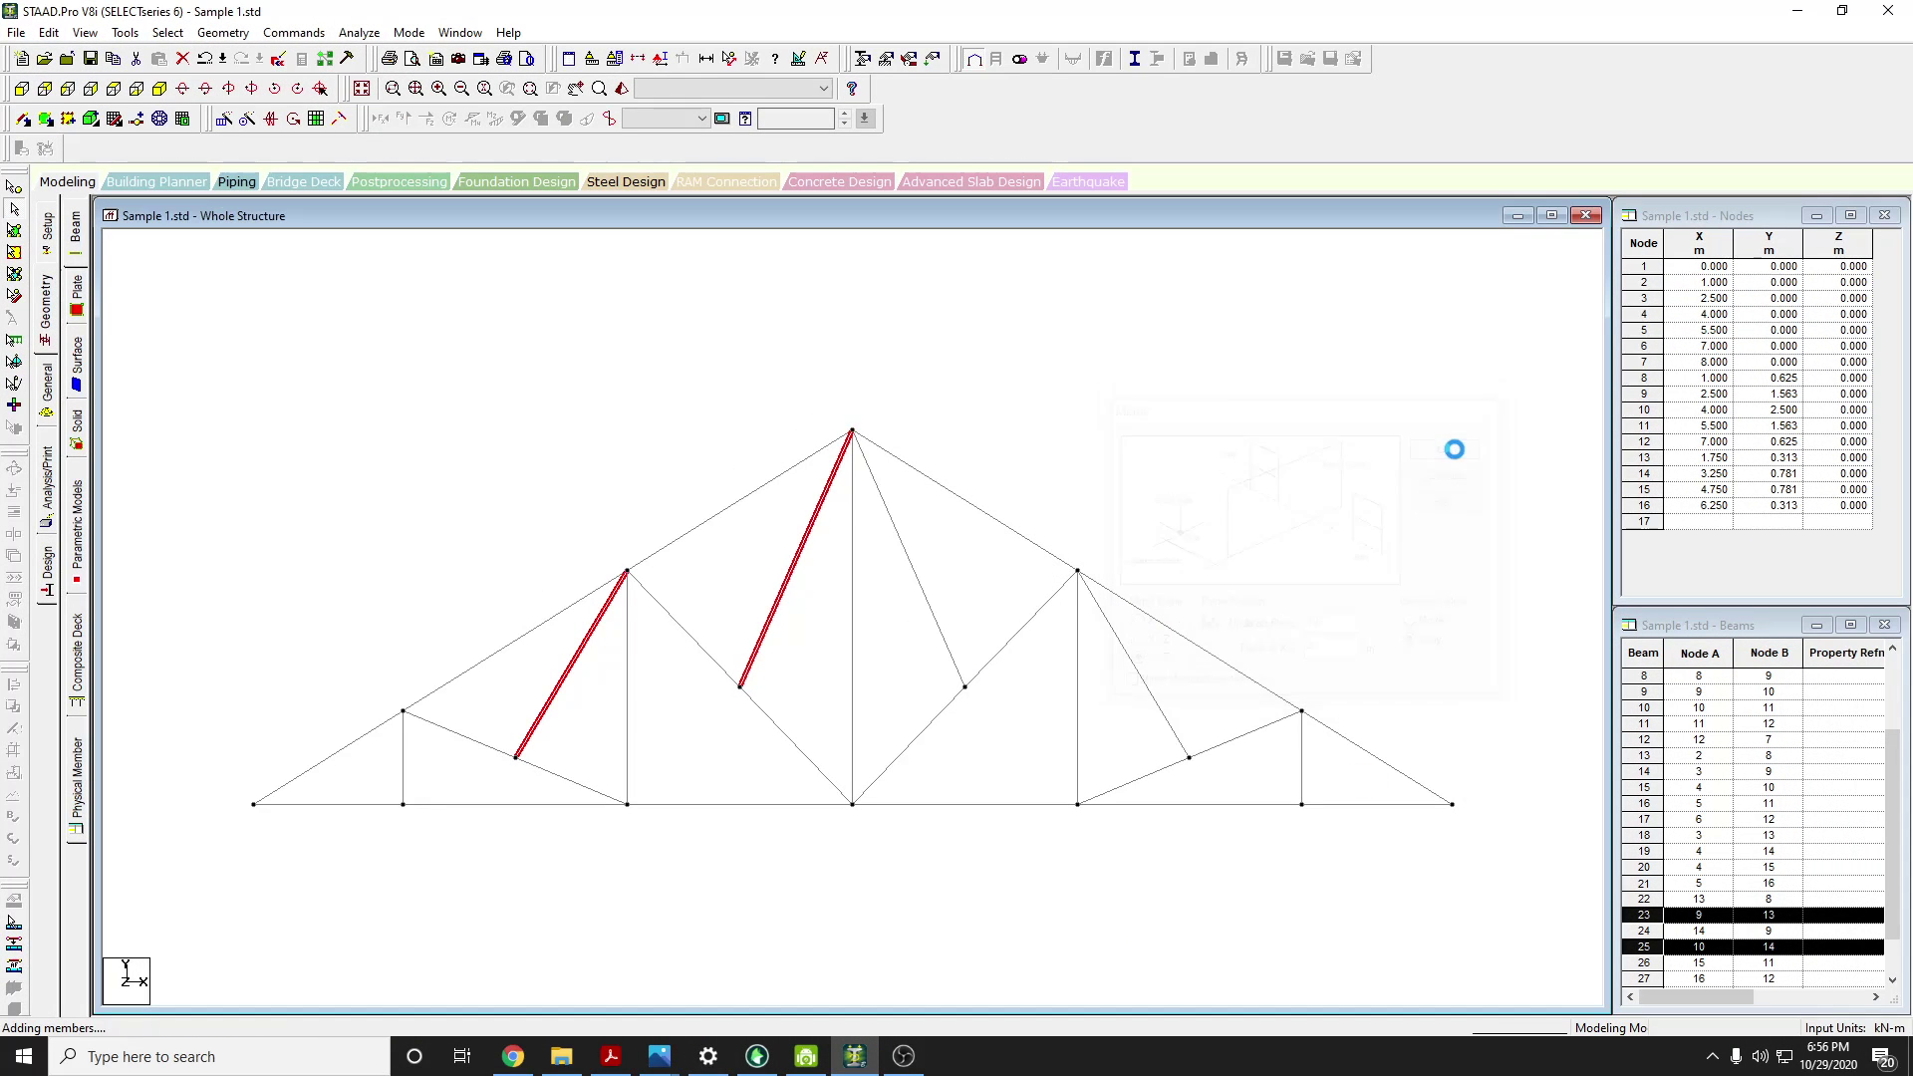
pyautogui.click(1065, 909)
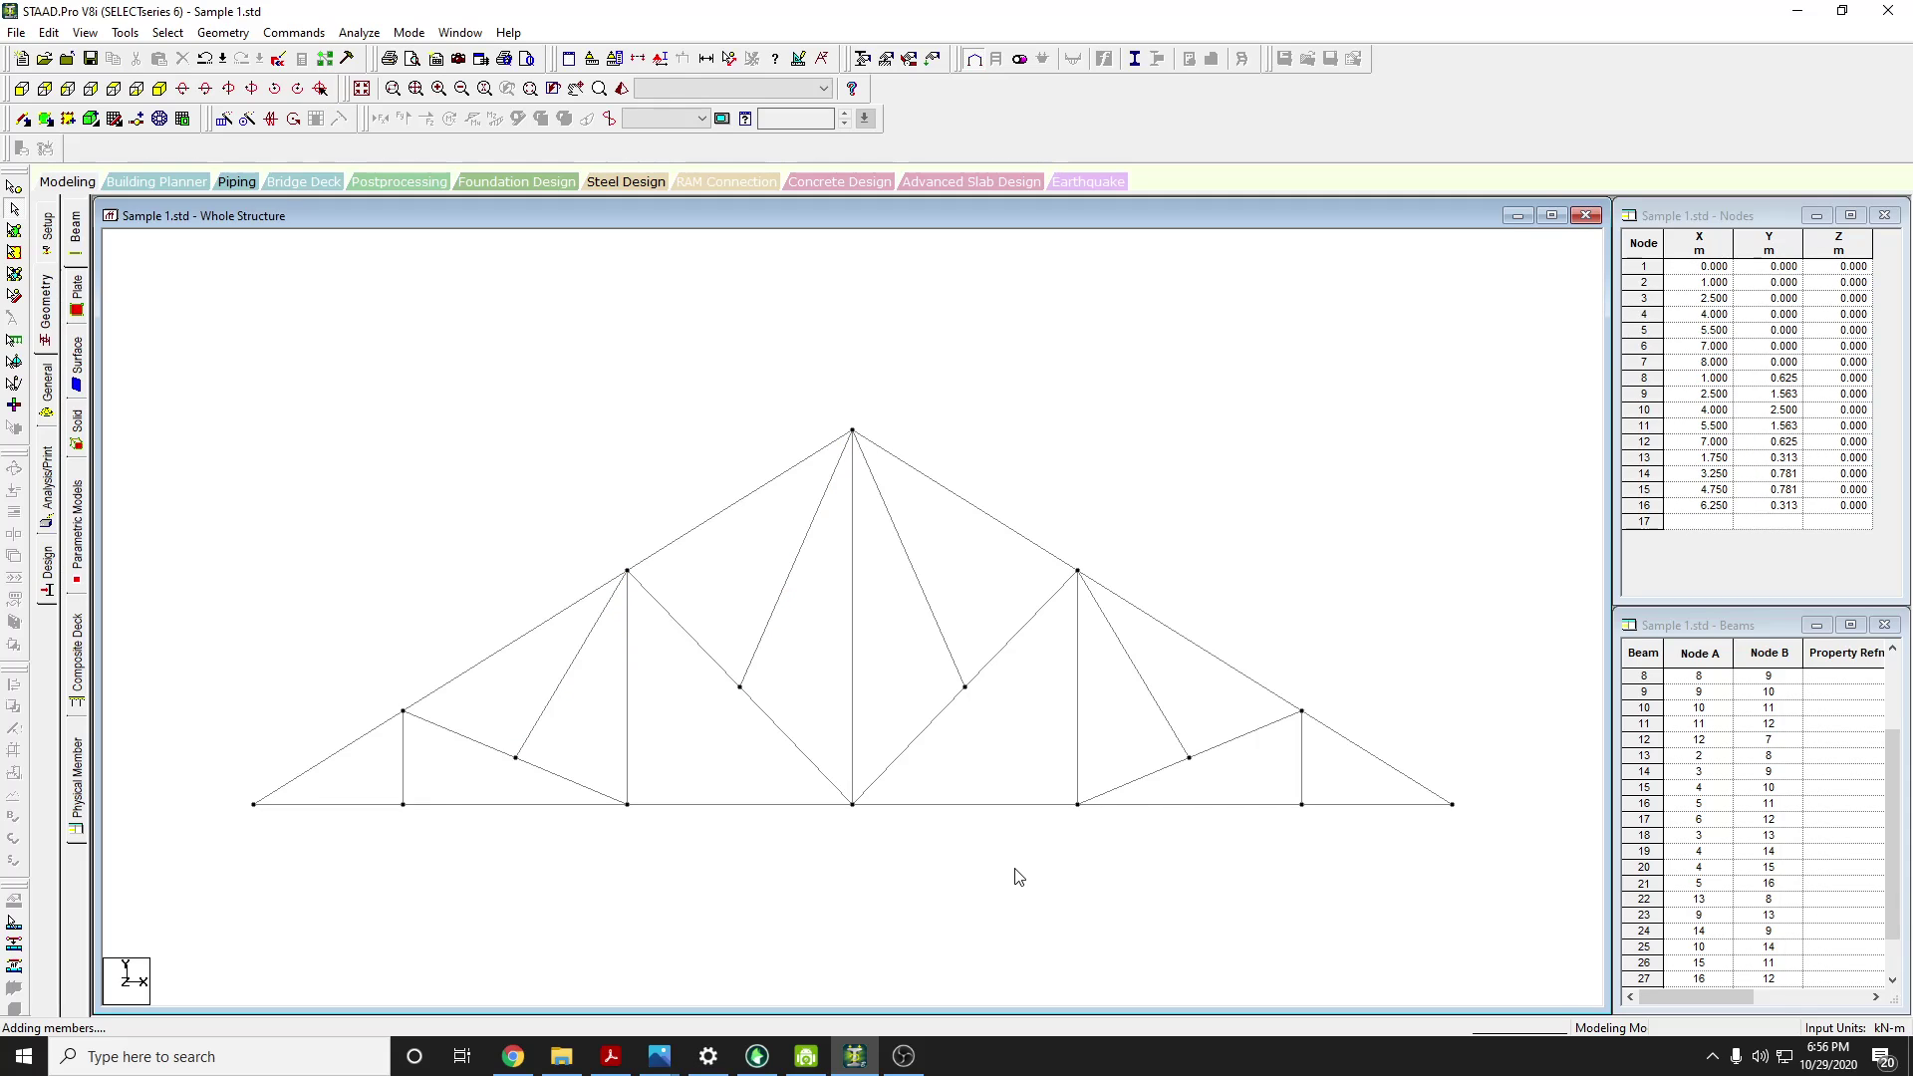
# Check the lecture presentation in Google Meet, and return to STAAD.Pro to accept the Auto Save of the model
pyautogui.click(855, 1057)
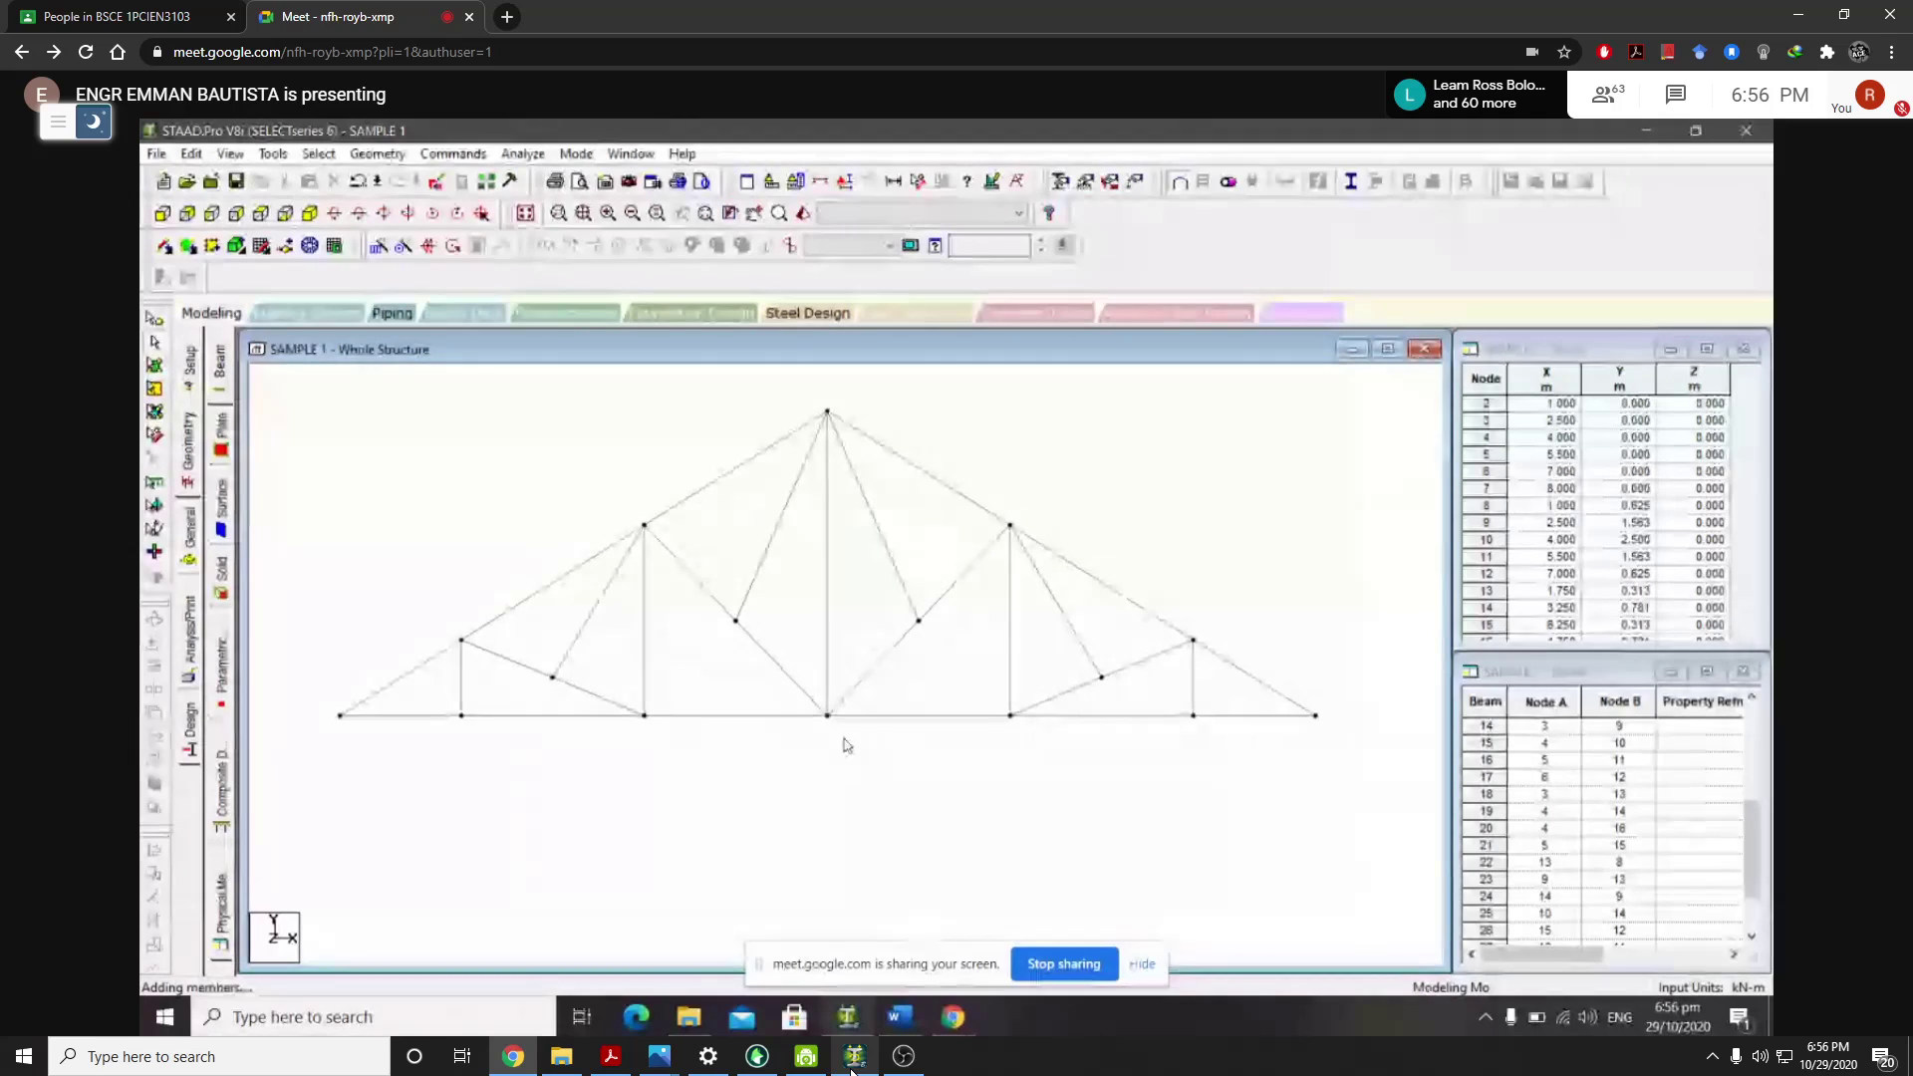
pyautogui.click(903, 1058)
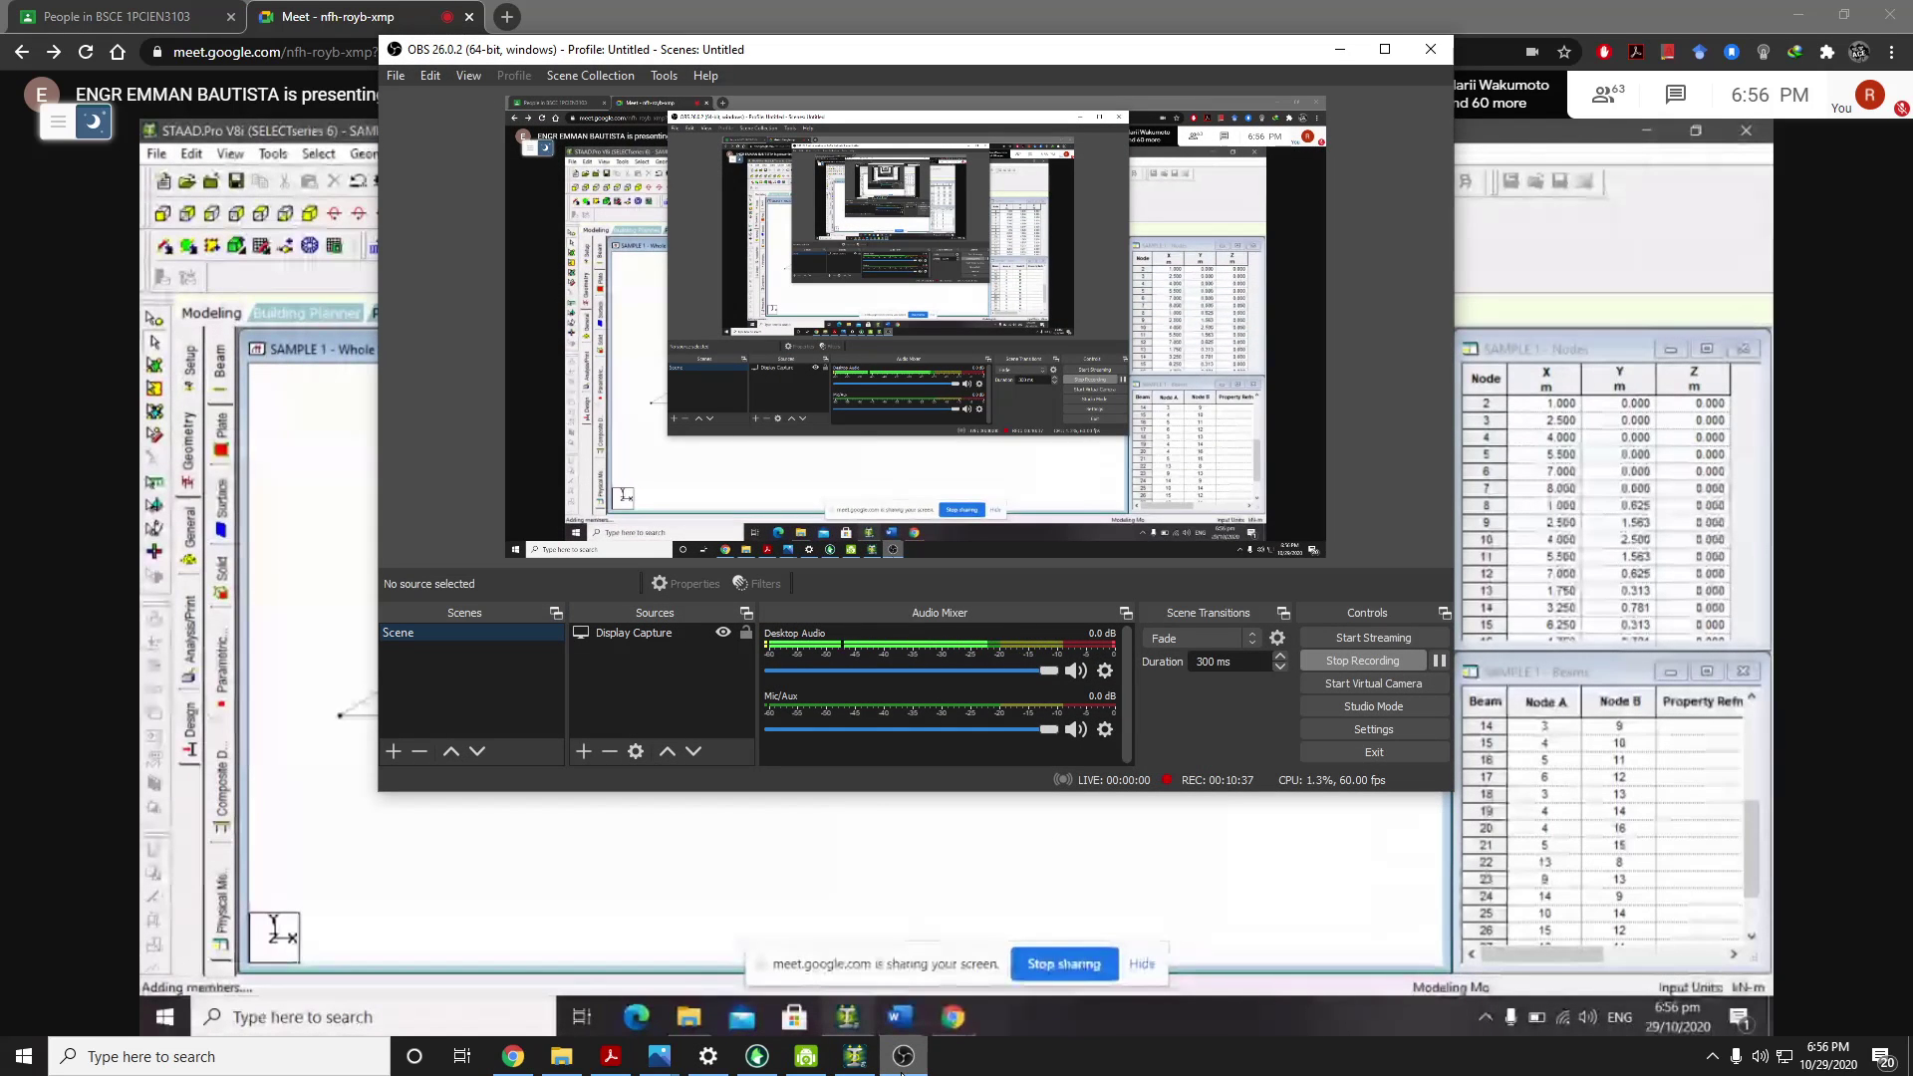
pyautogui.click(902, 1064)
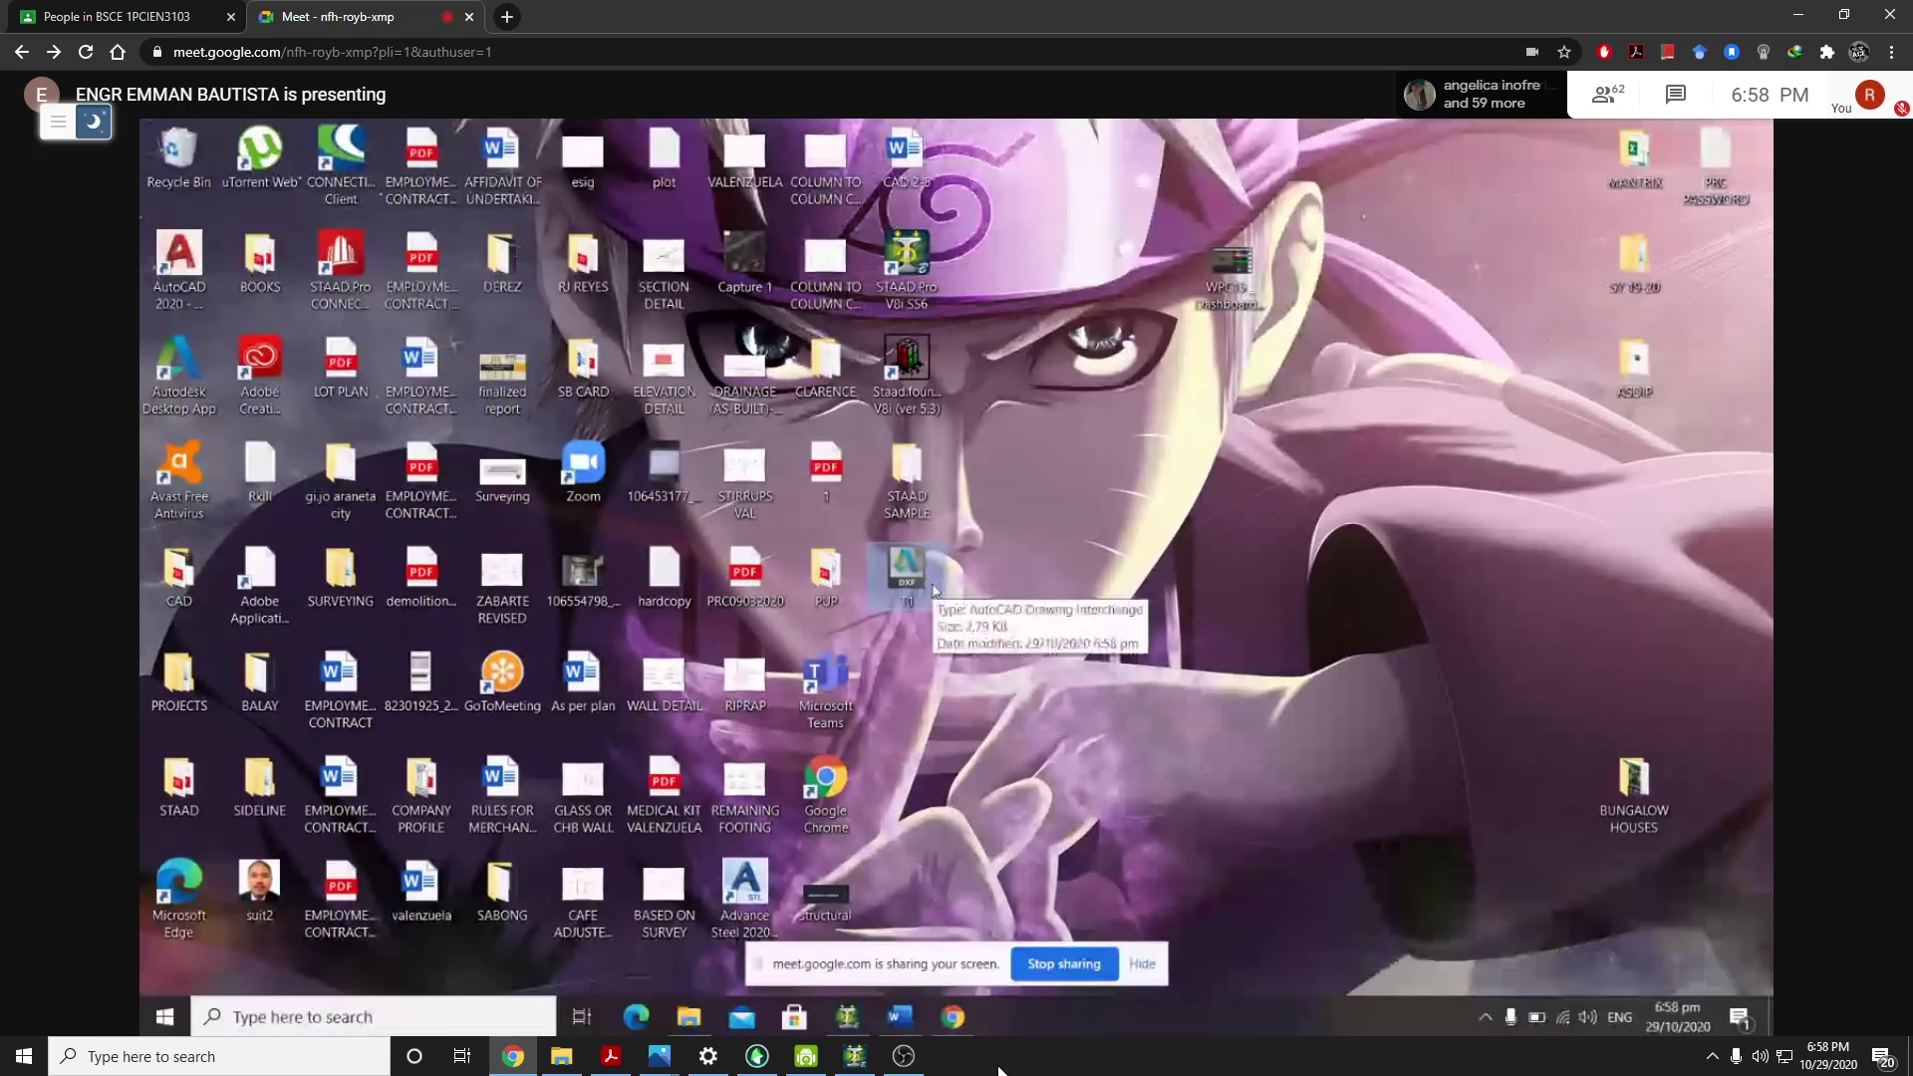
pyautogui.click(855, 1056)
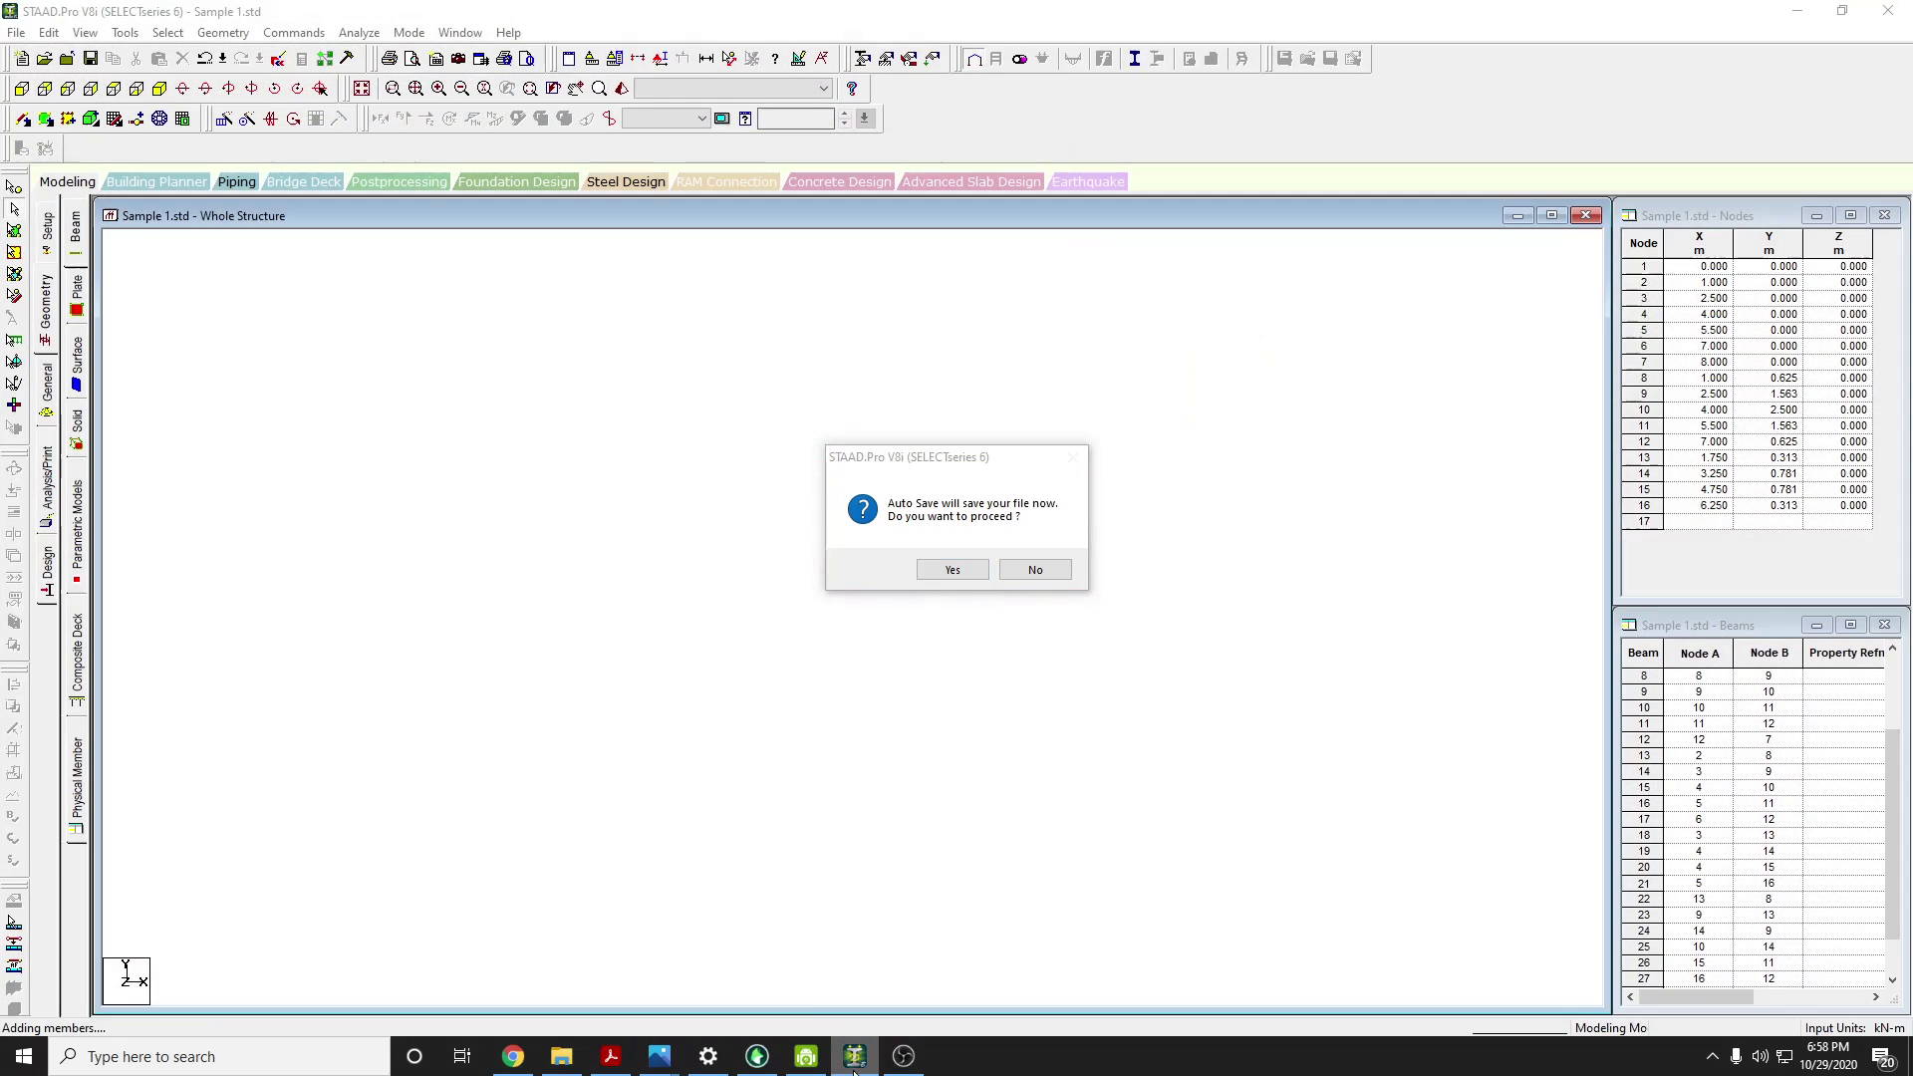
pyautogui.click(840, 556)
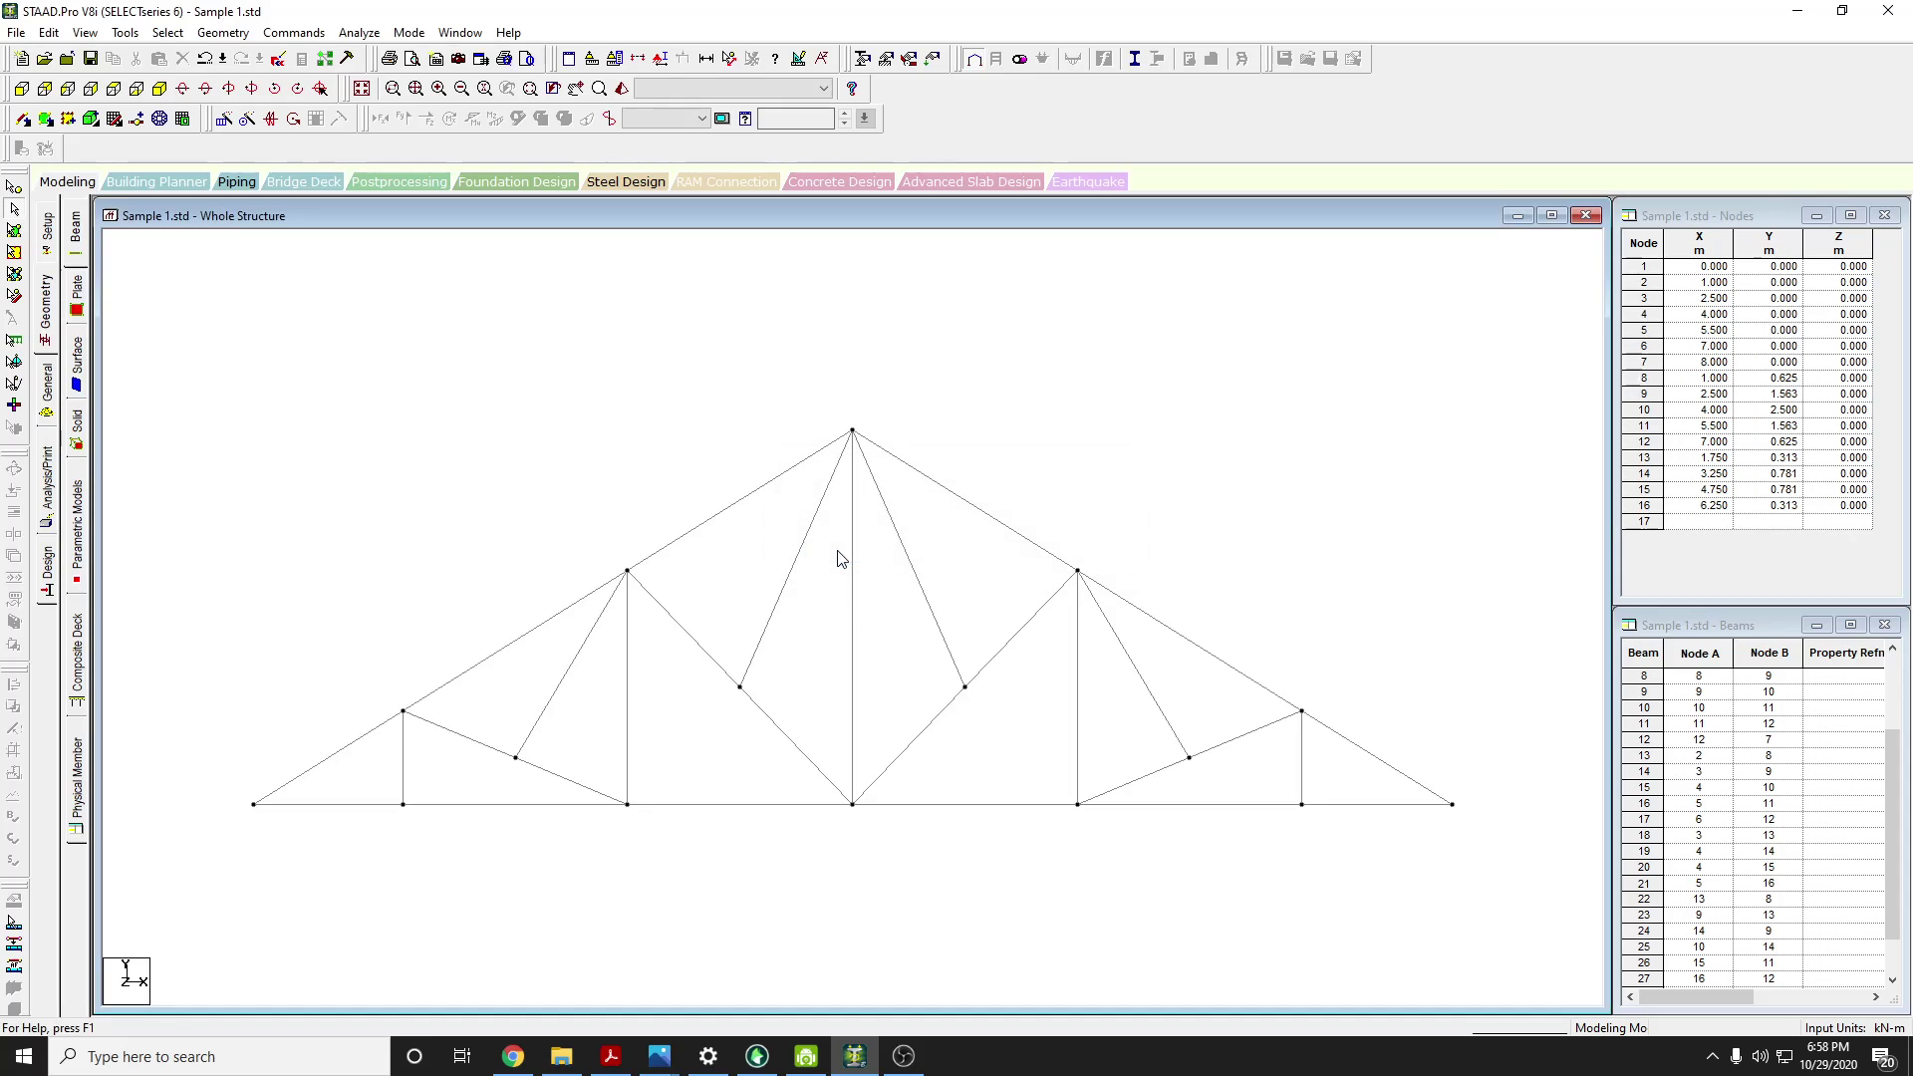
pyautogui.click(17, 33)
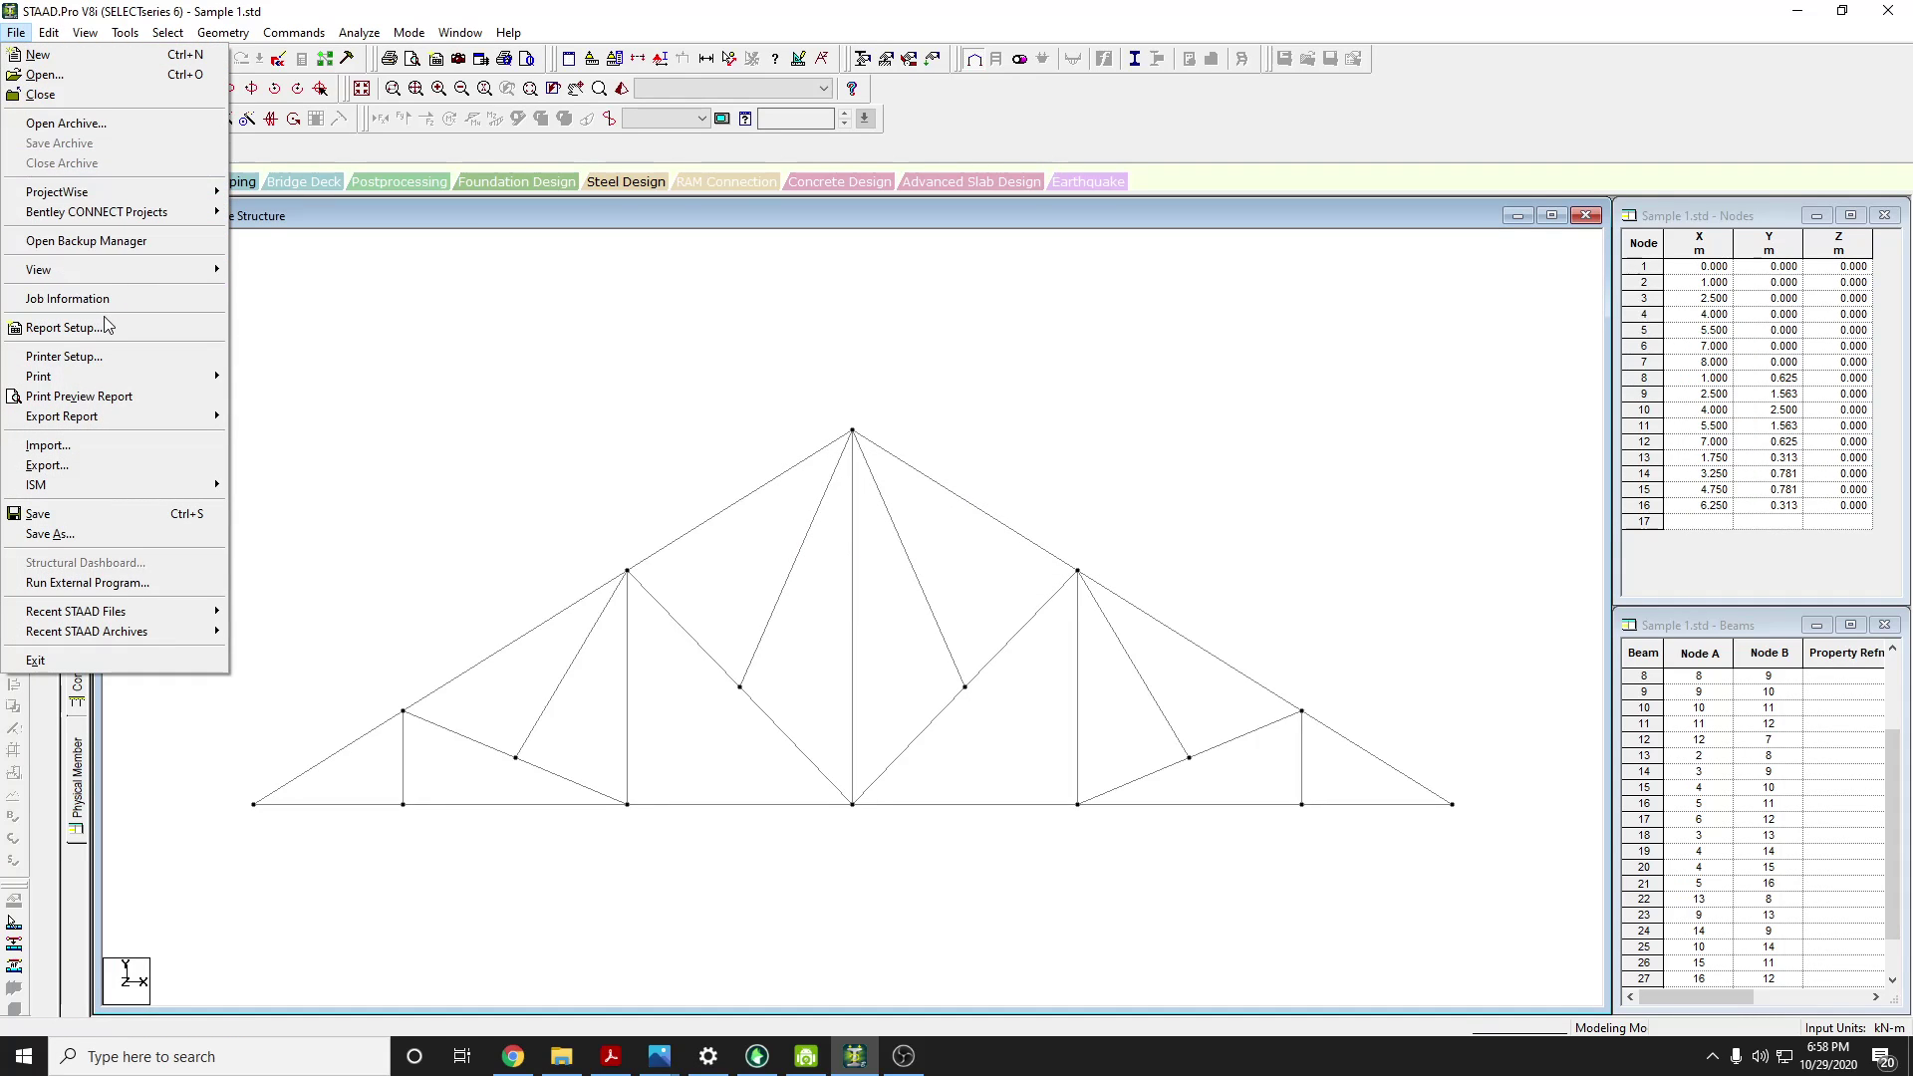
pyautogui.click(50, 534)
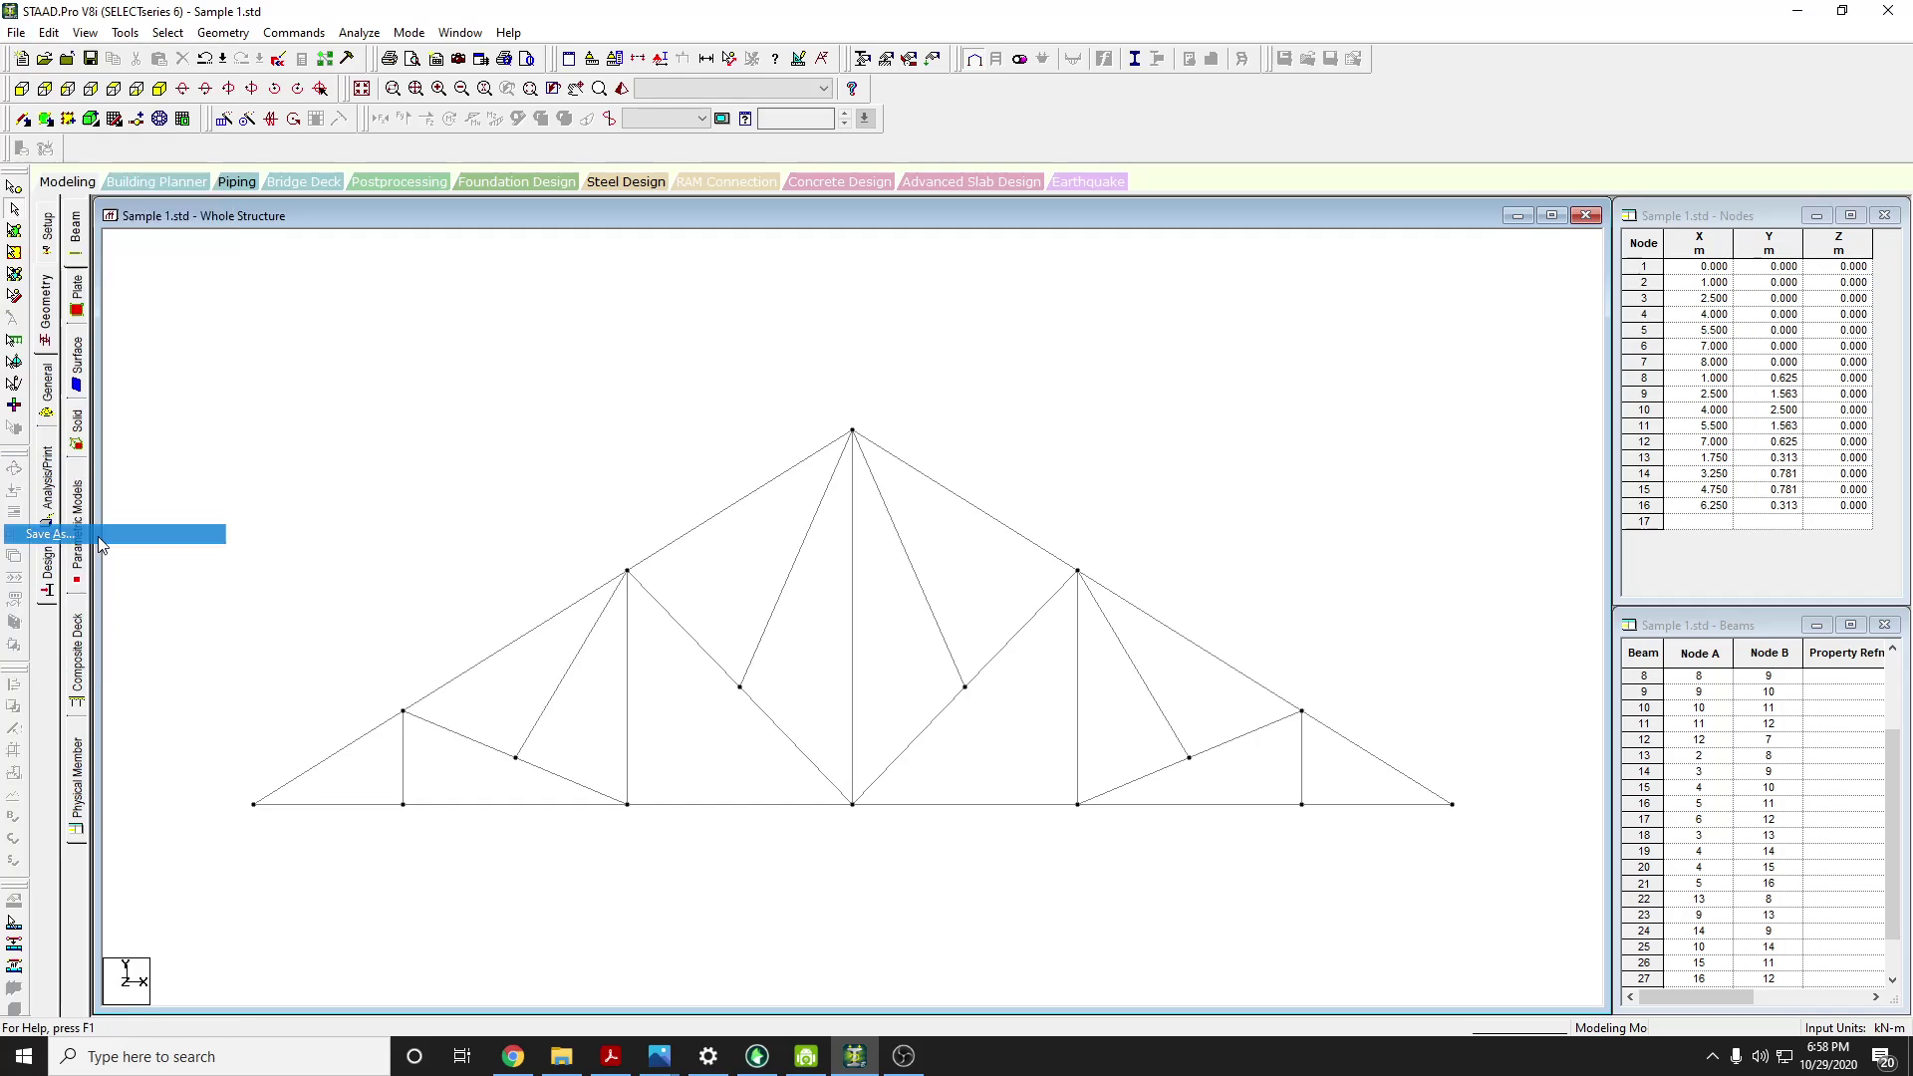
pyautogui.click(1049, 626)
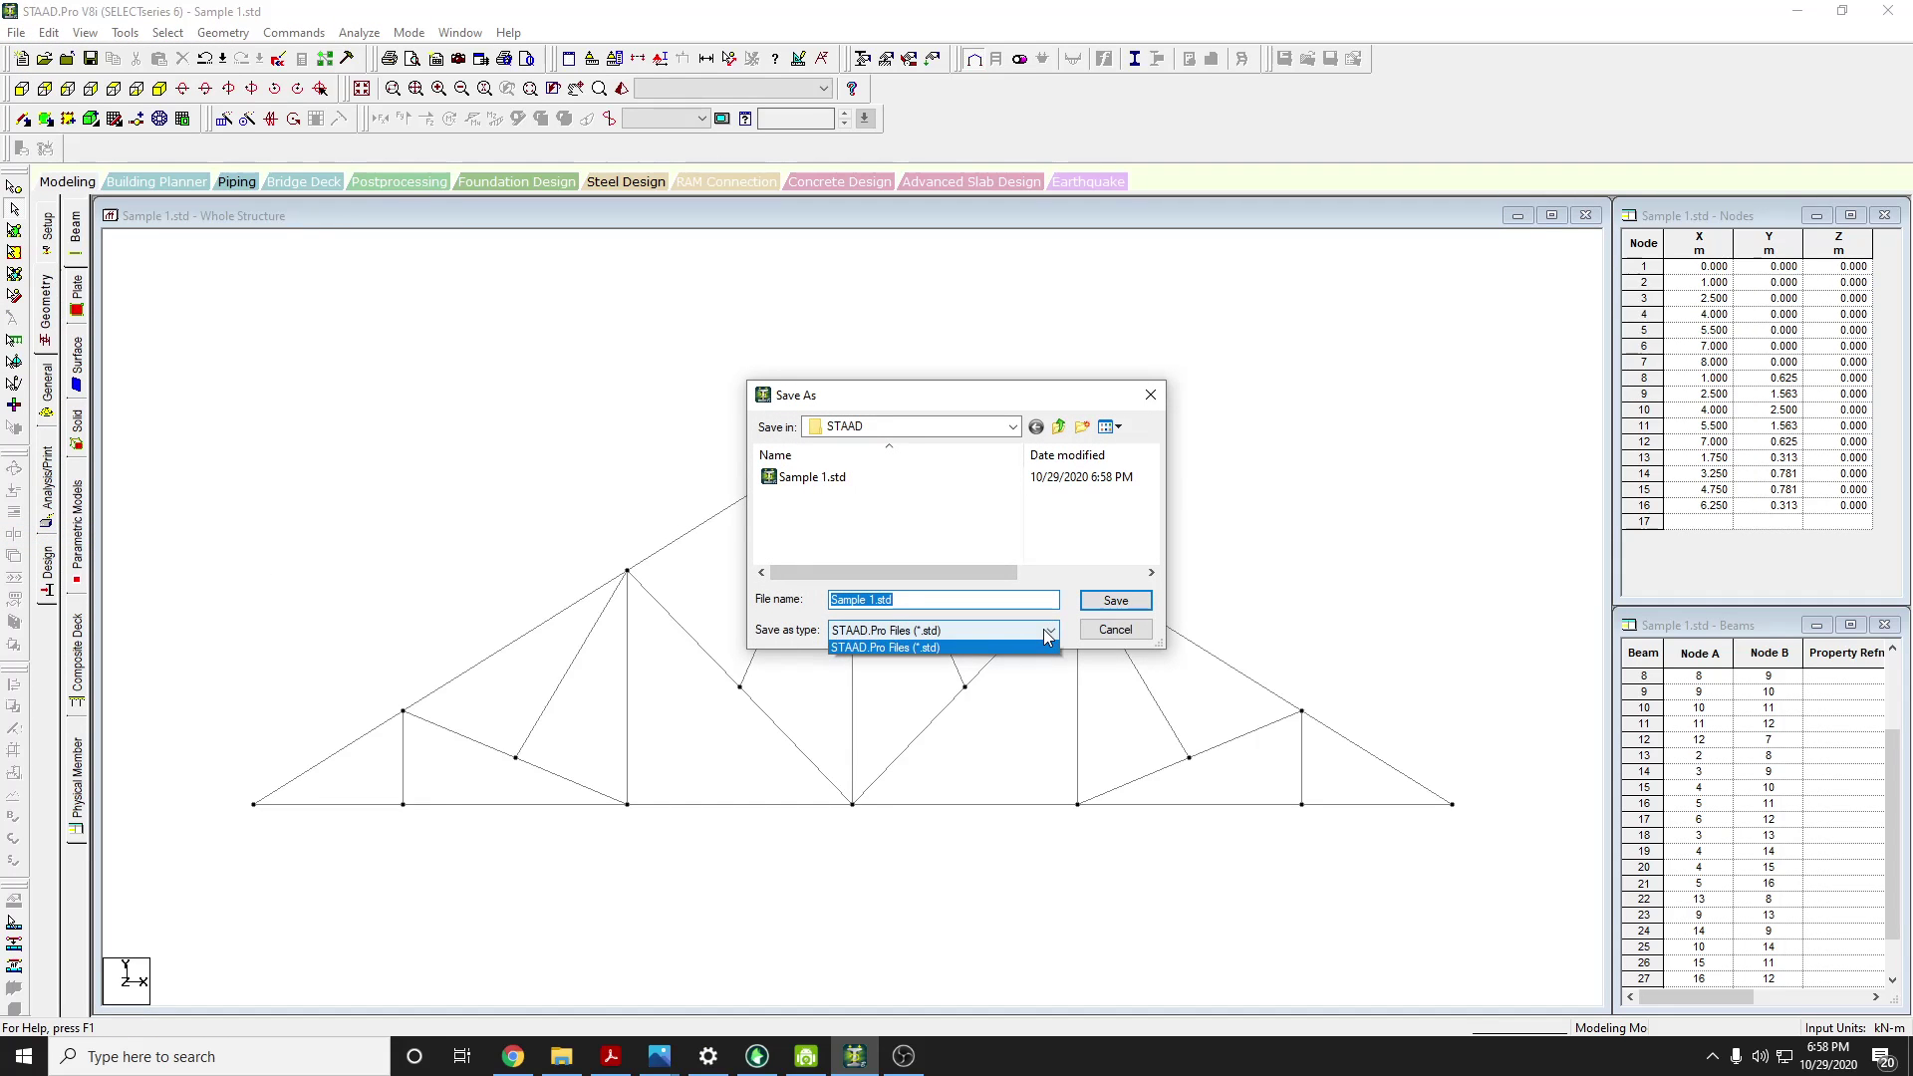
pyautogui.click(942, 649)
pyautogui.click(1151, 395)
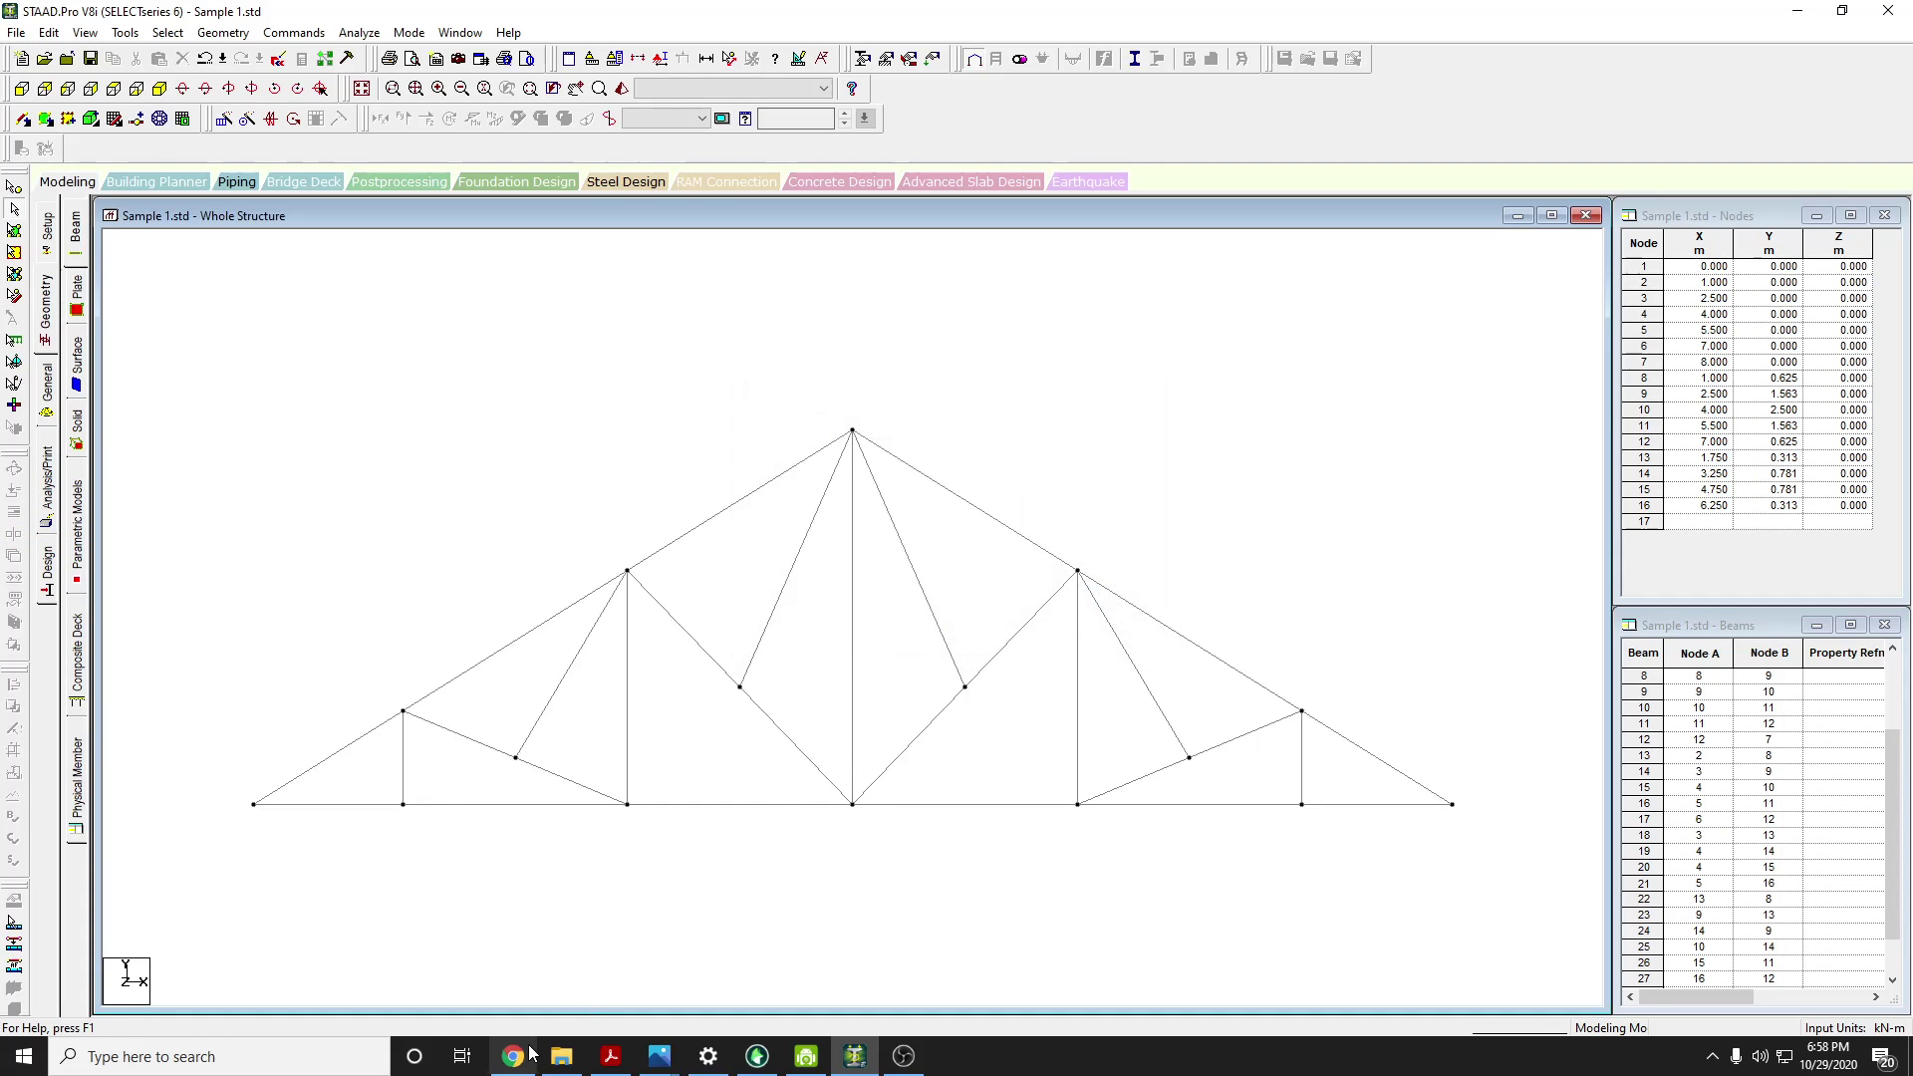
# Switch to the Google Meet presentation and follow how the lecturer exports the truss model
pyautogui.click(867, 1059)
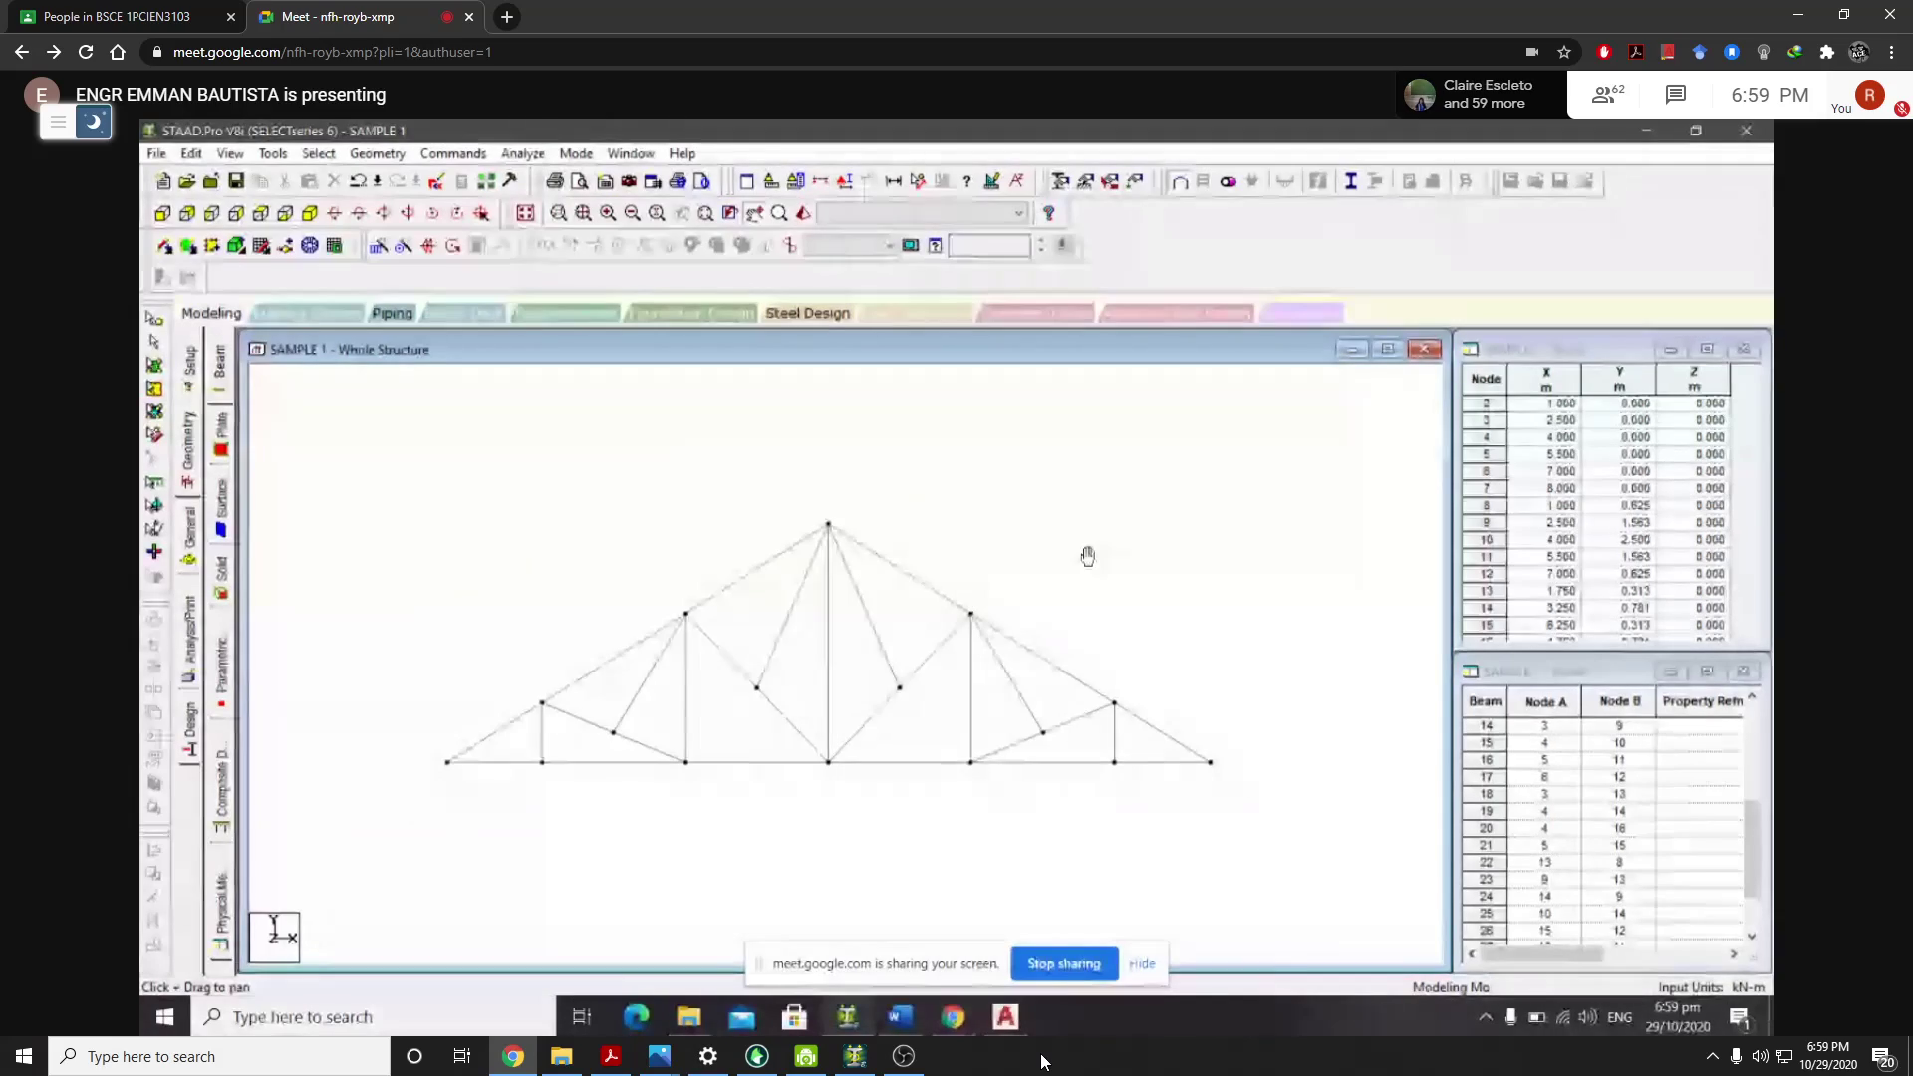
pyautogui.click(855, 1056)
pyautogui.click(859, 1062)
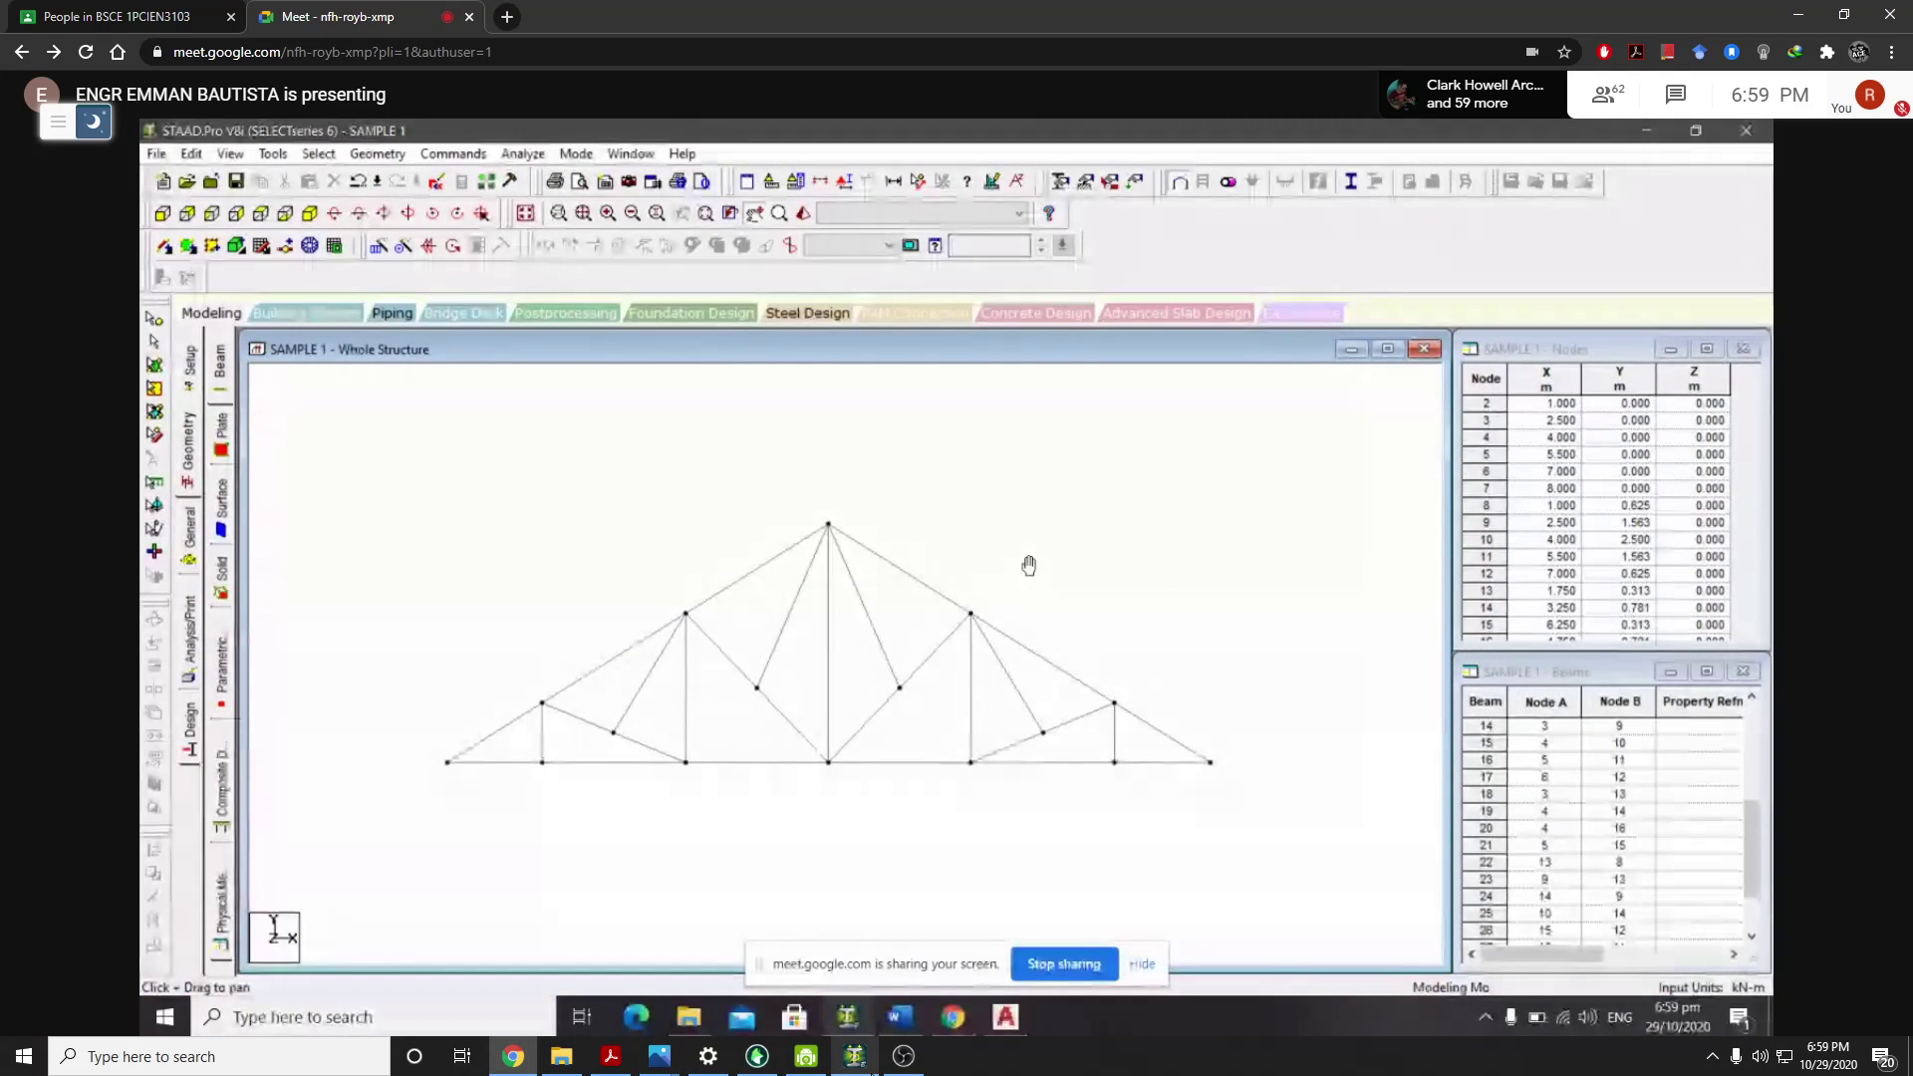
pyautogui.click(858, 1058)
pyautogui.click(857, 1059)
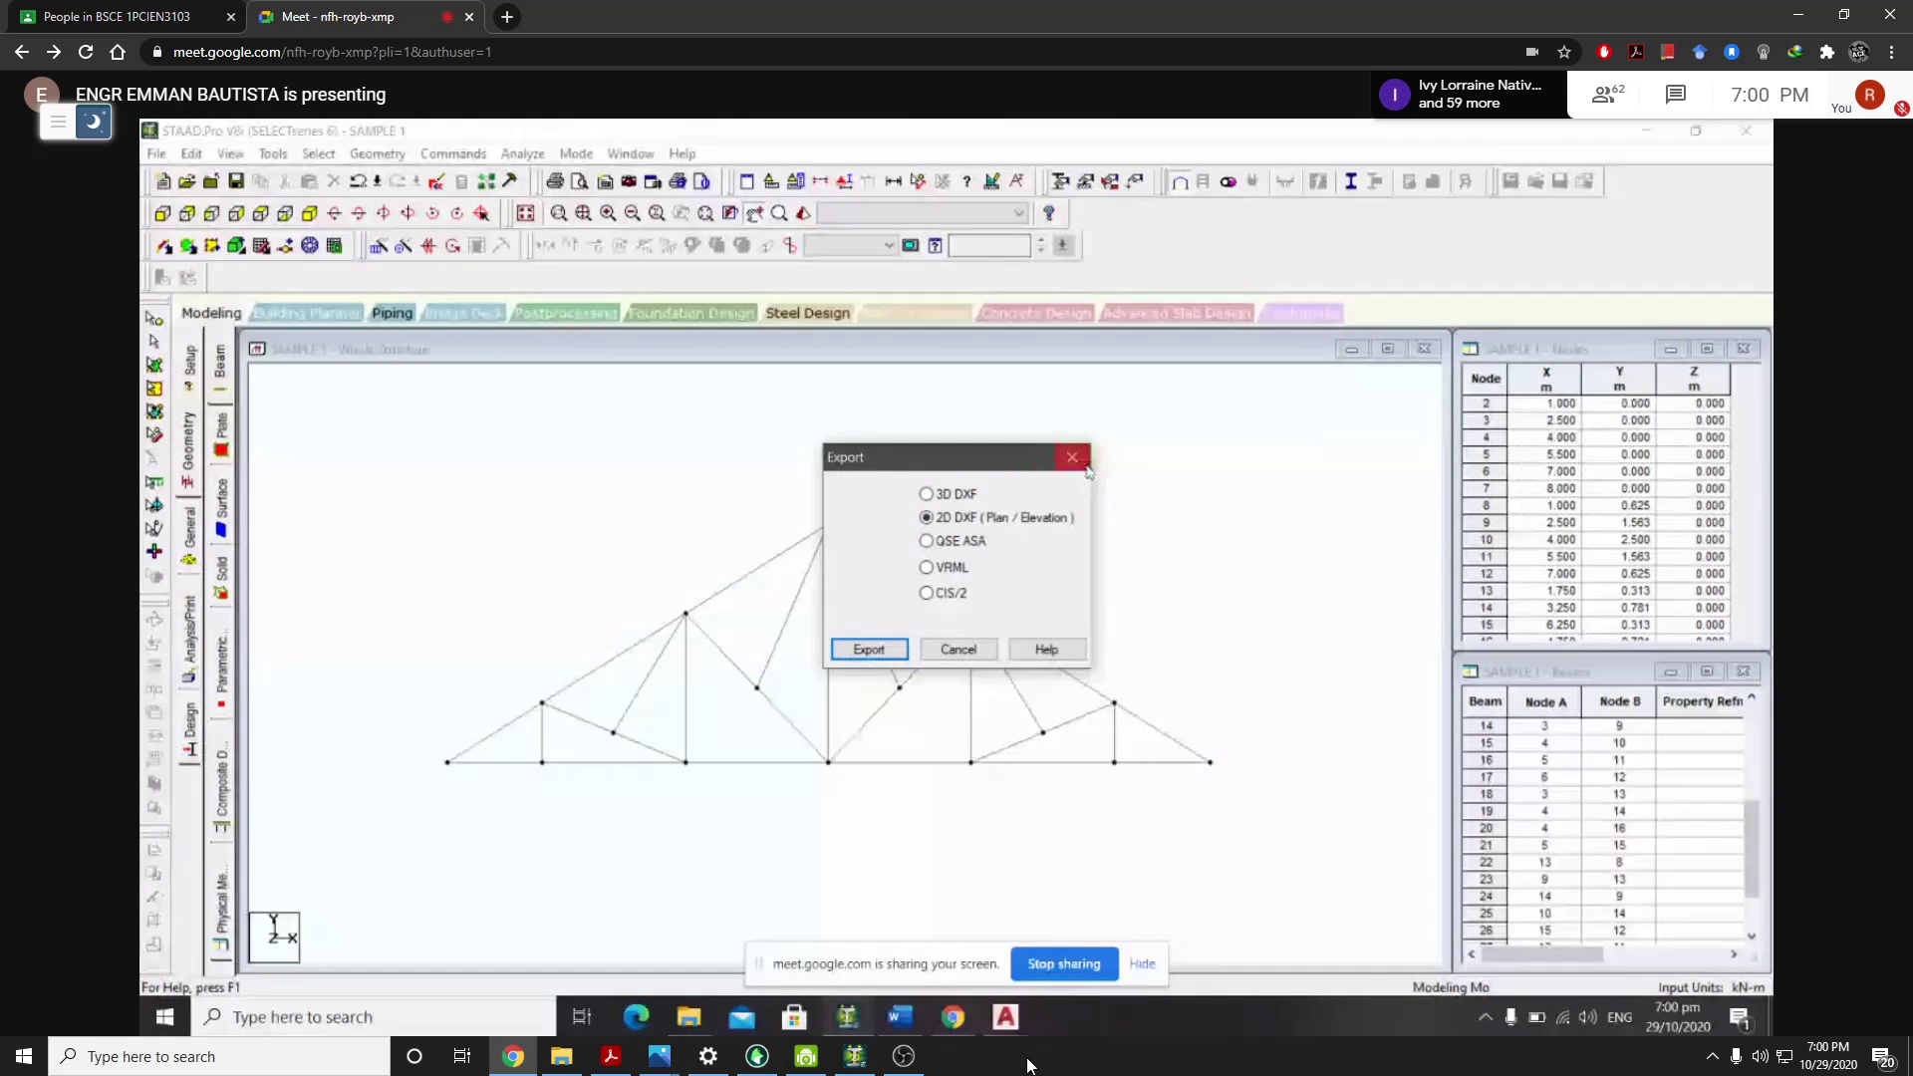
# Back in STAAD.Pro, begin a 2D DXF (Plan / Elevation) export of the truss, and check the presentation for guidance
pyautogui.click(854, 1056)
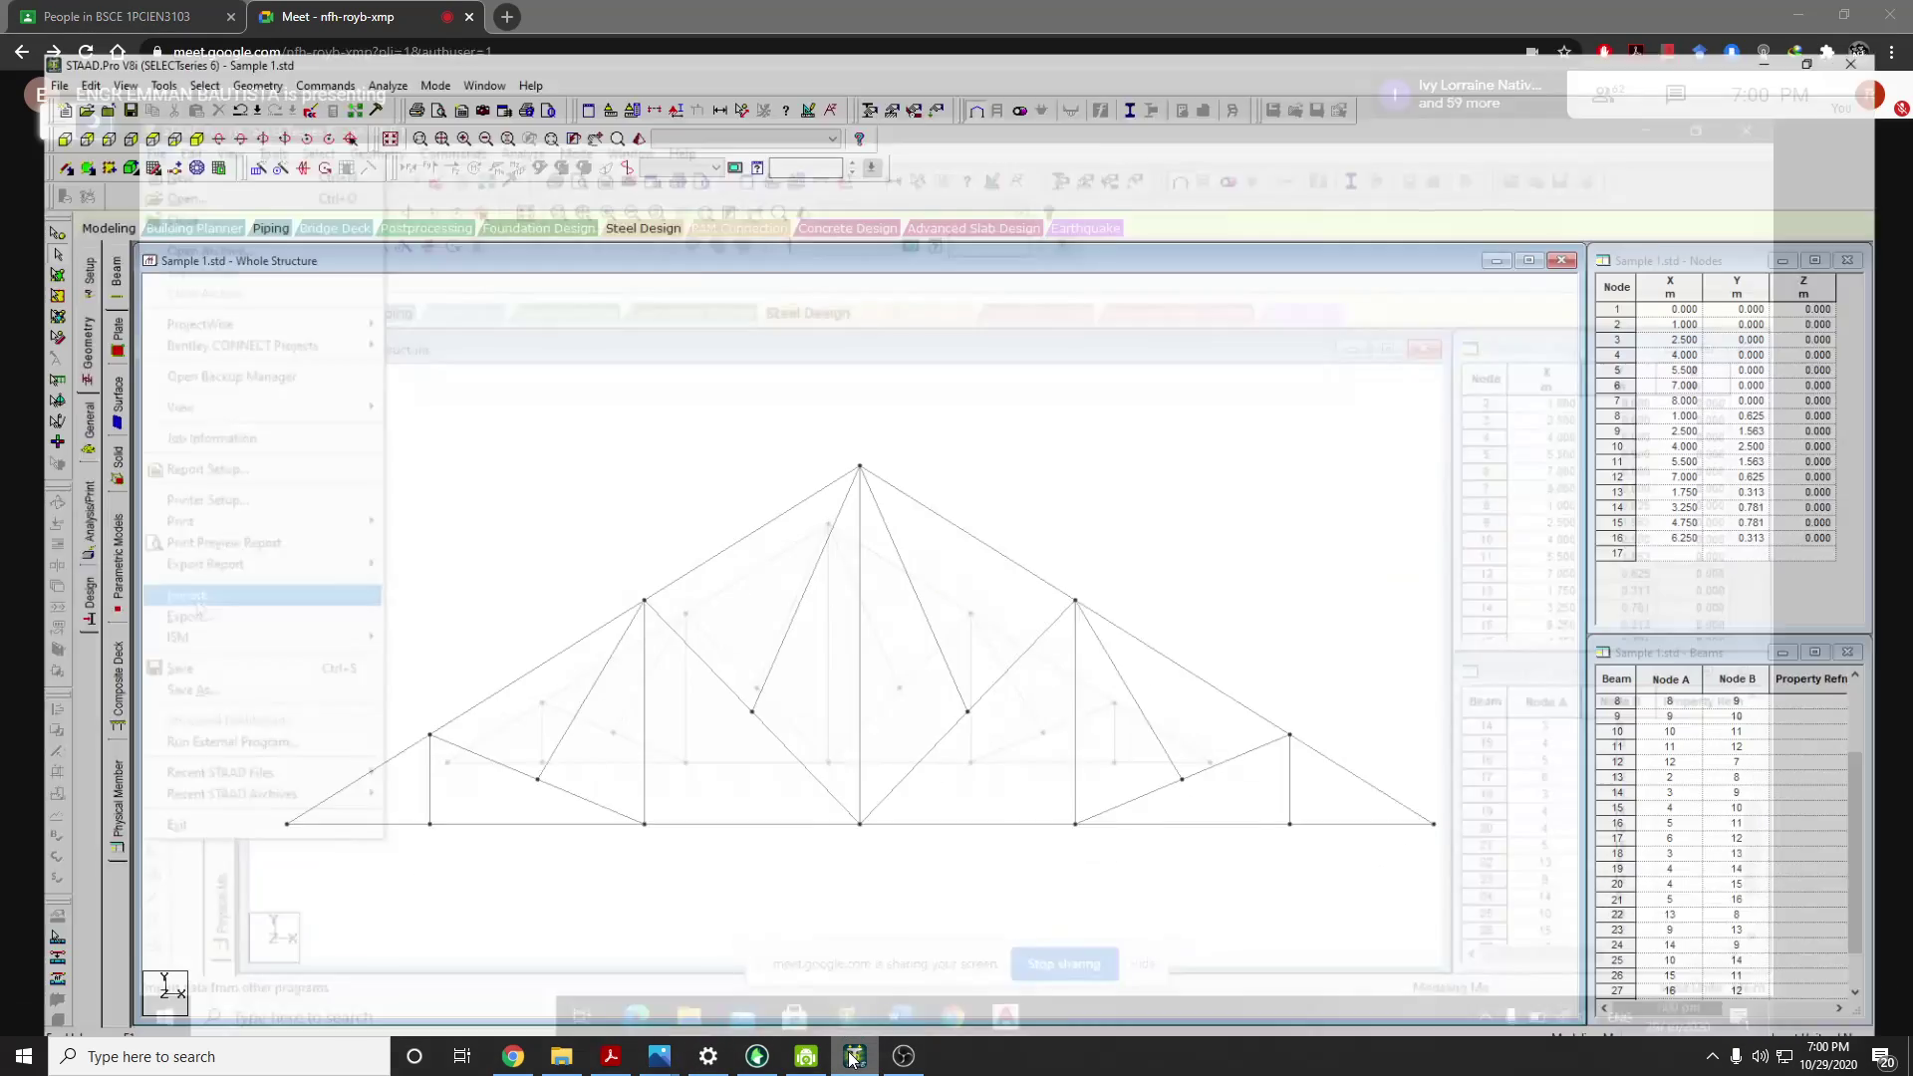
pyautogui.click(16, 32)
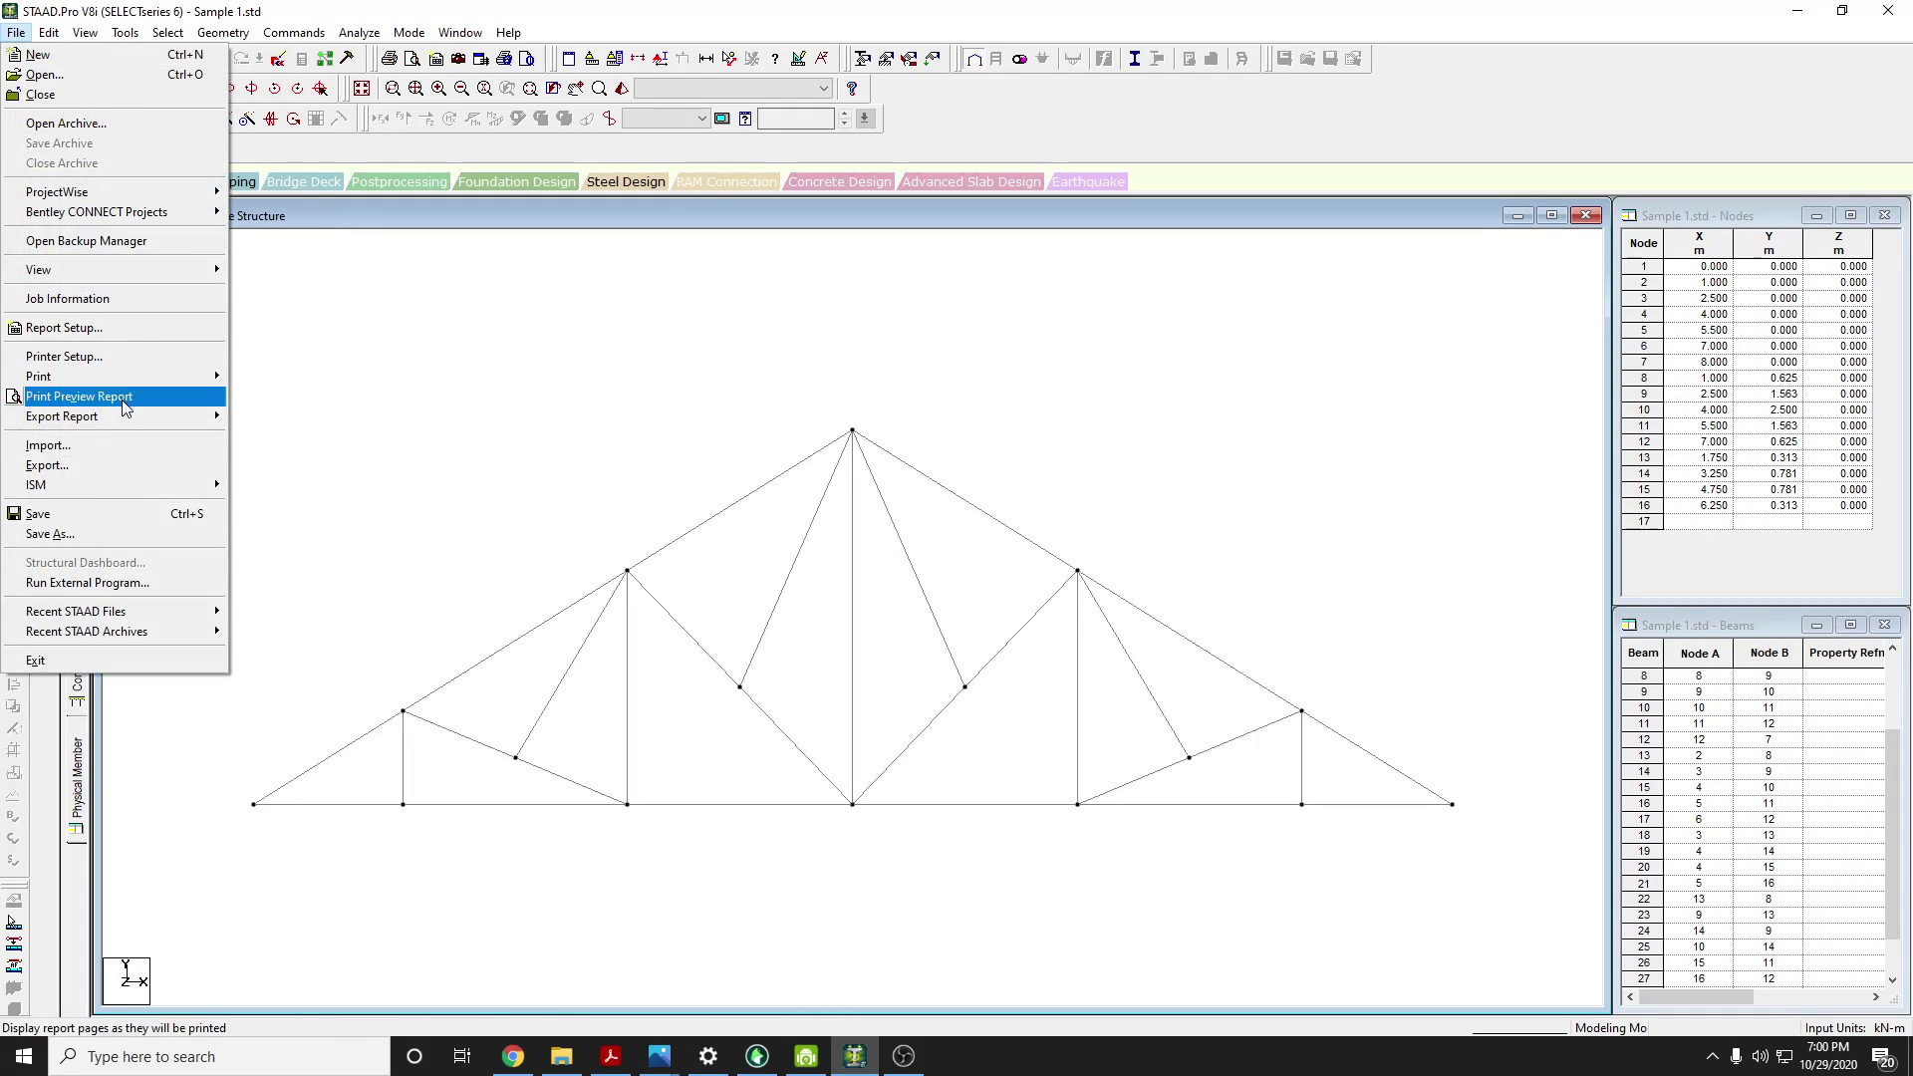
pyautogui.click(88, 467)
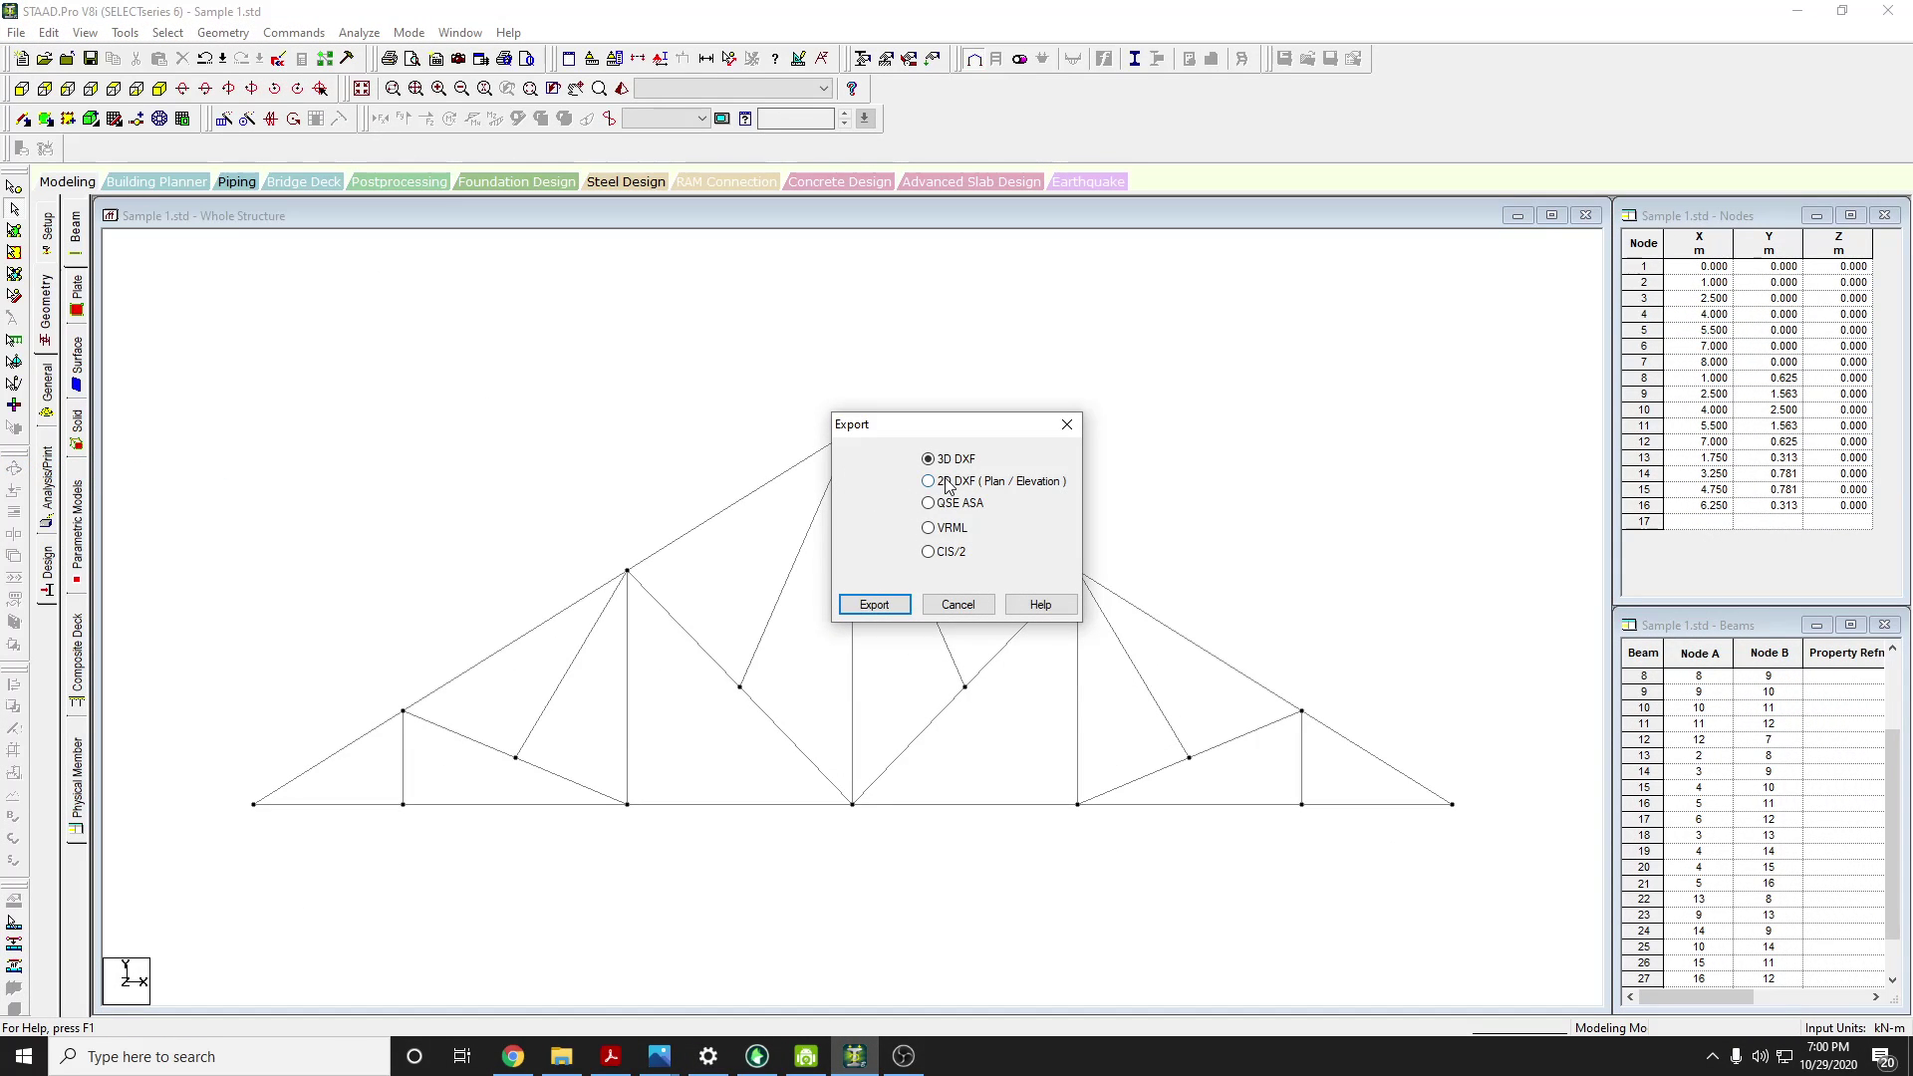
pyautogui.click(874, 605)
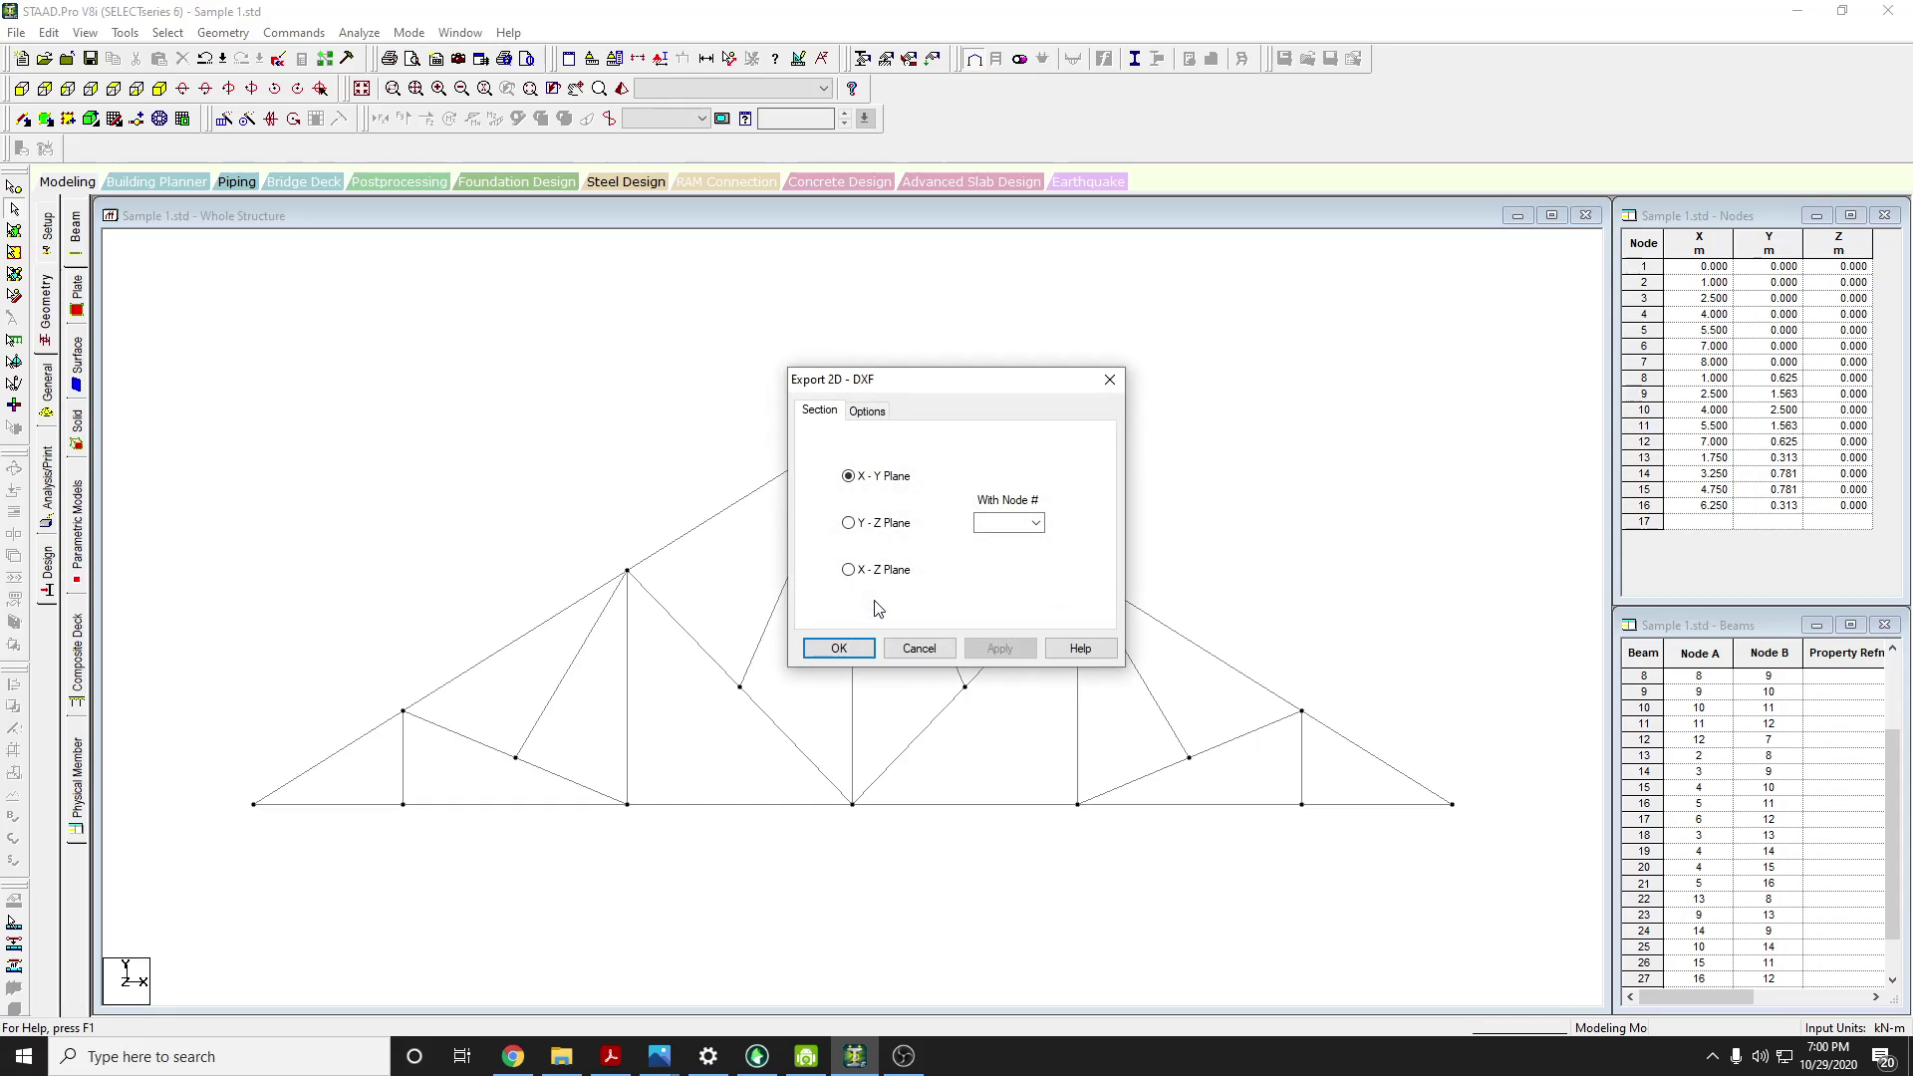
pyautogui.click(849, 1066)
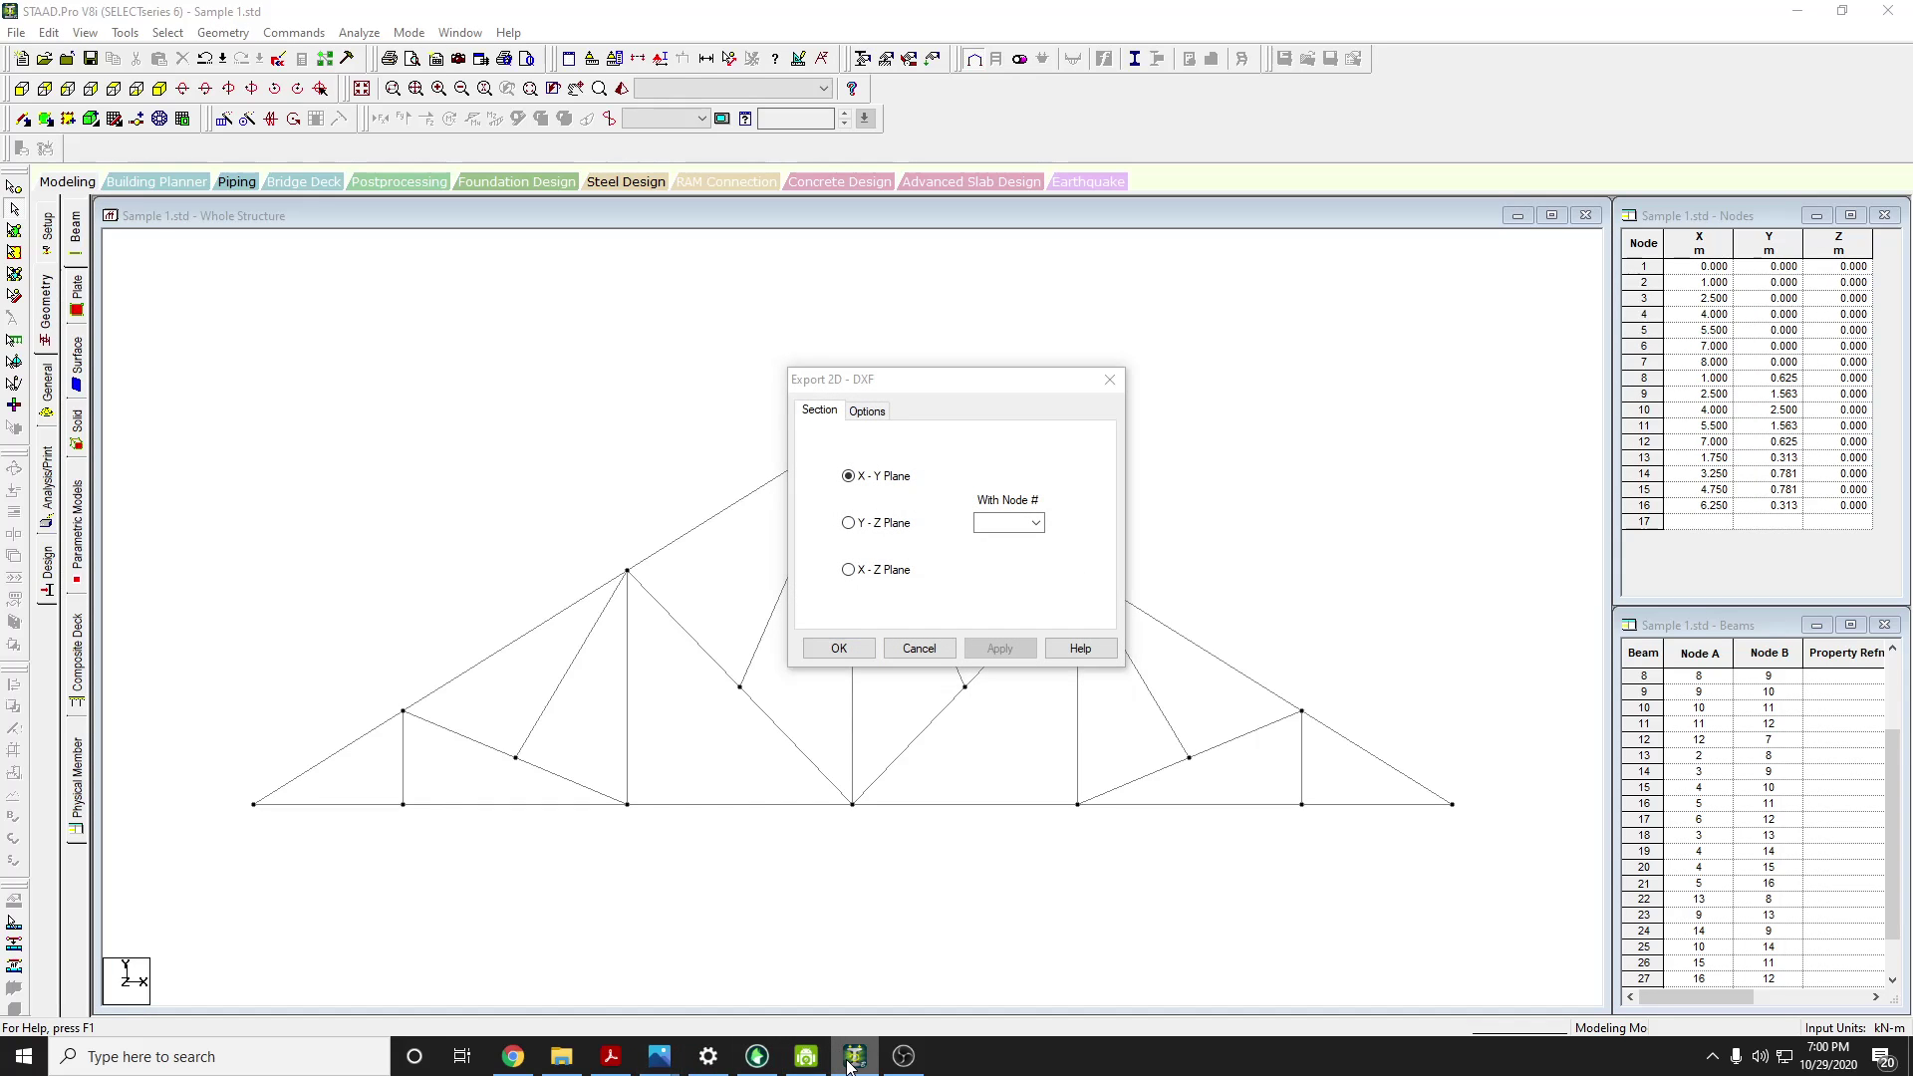
pyautogui.click(516, 1061)
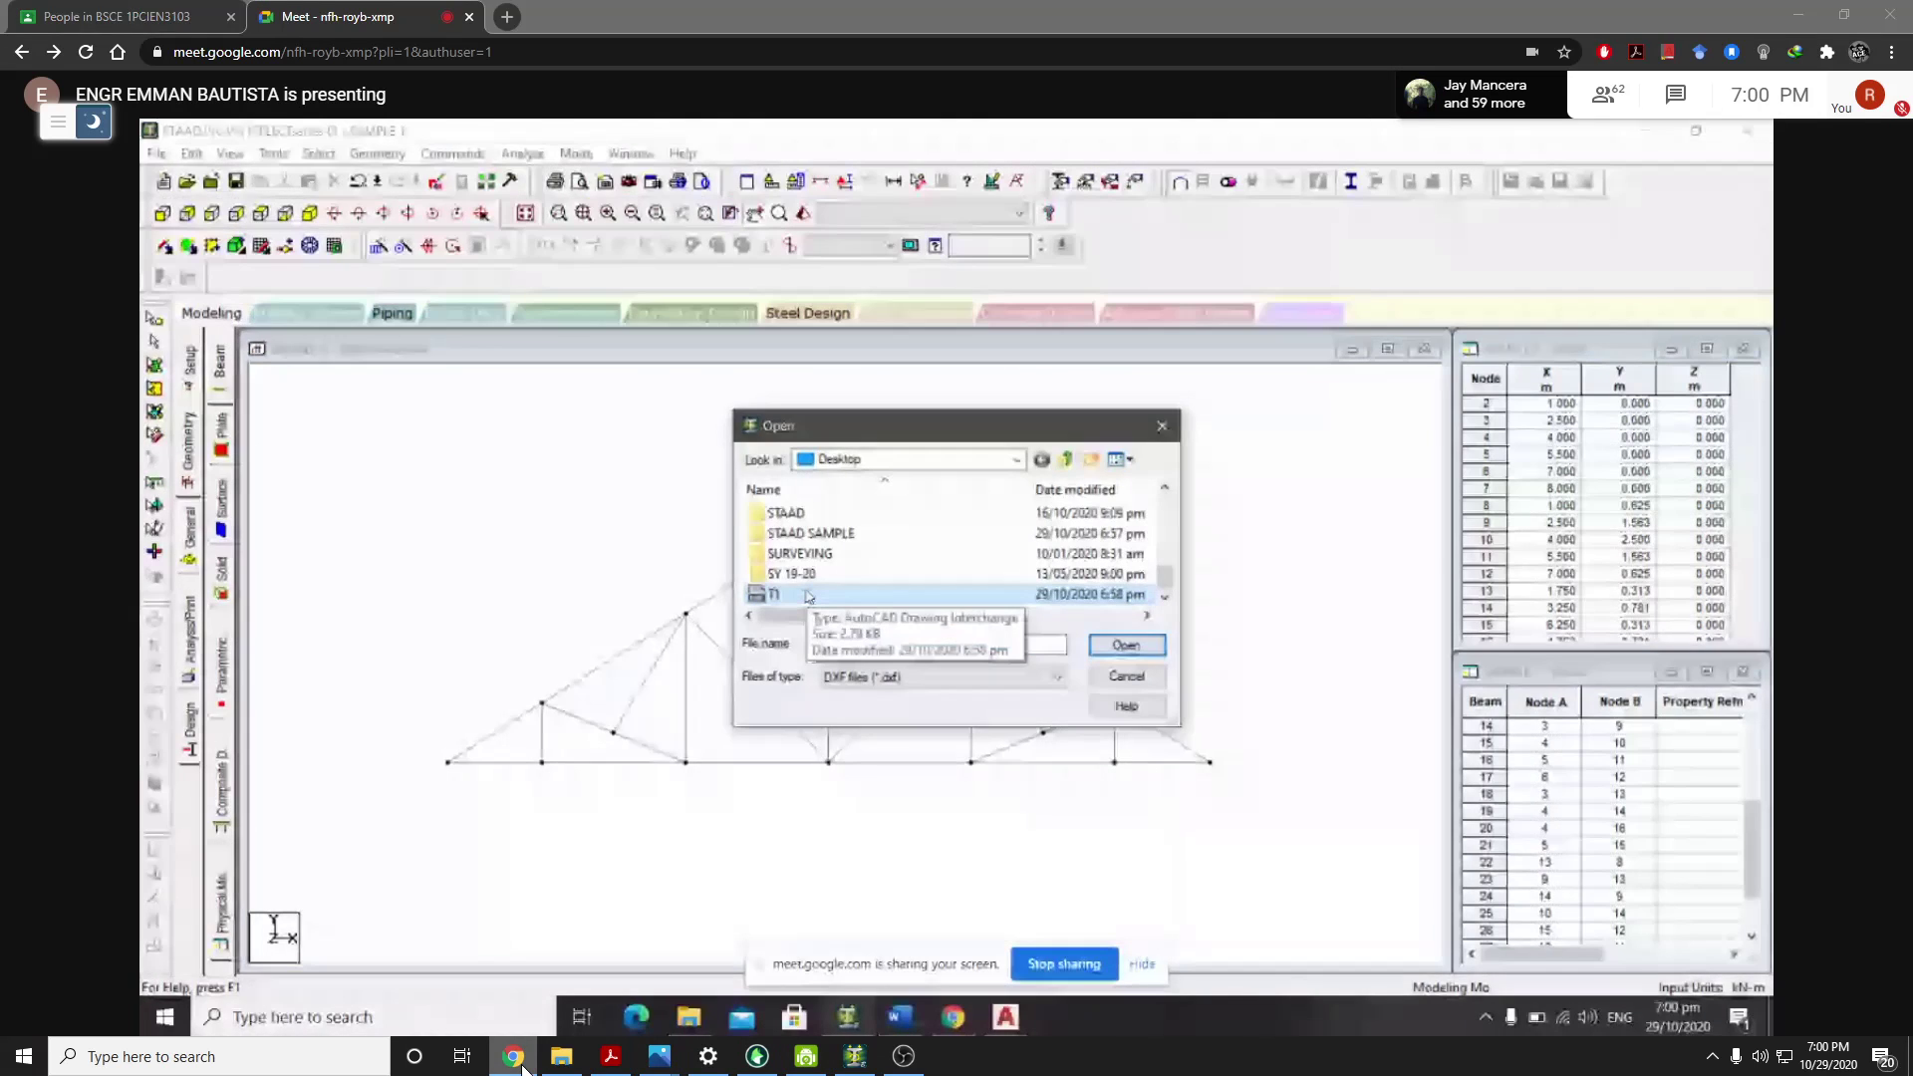
pyautogui.click(515, 1061)
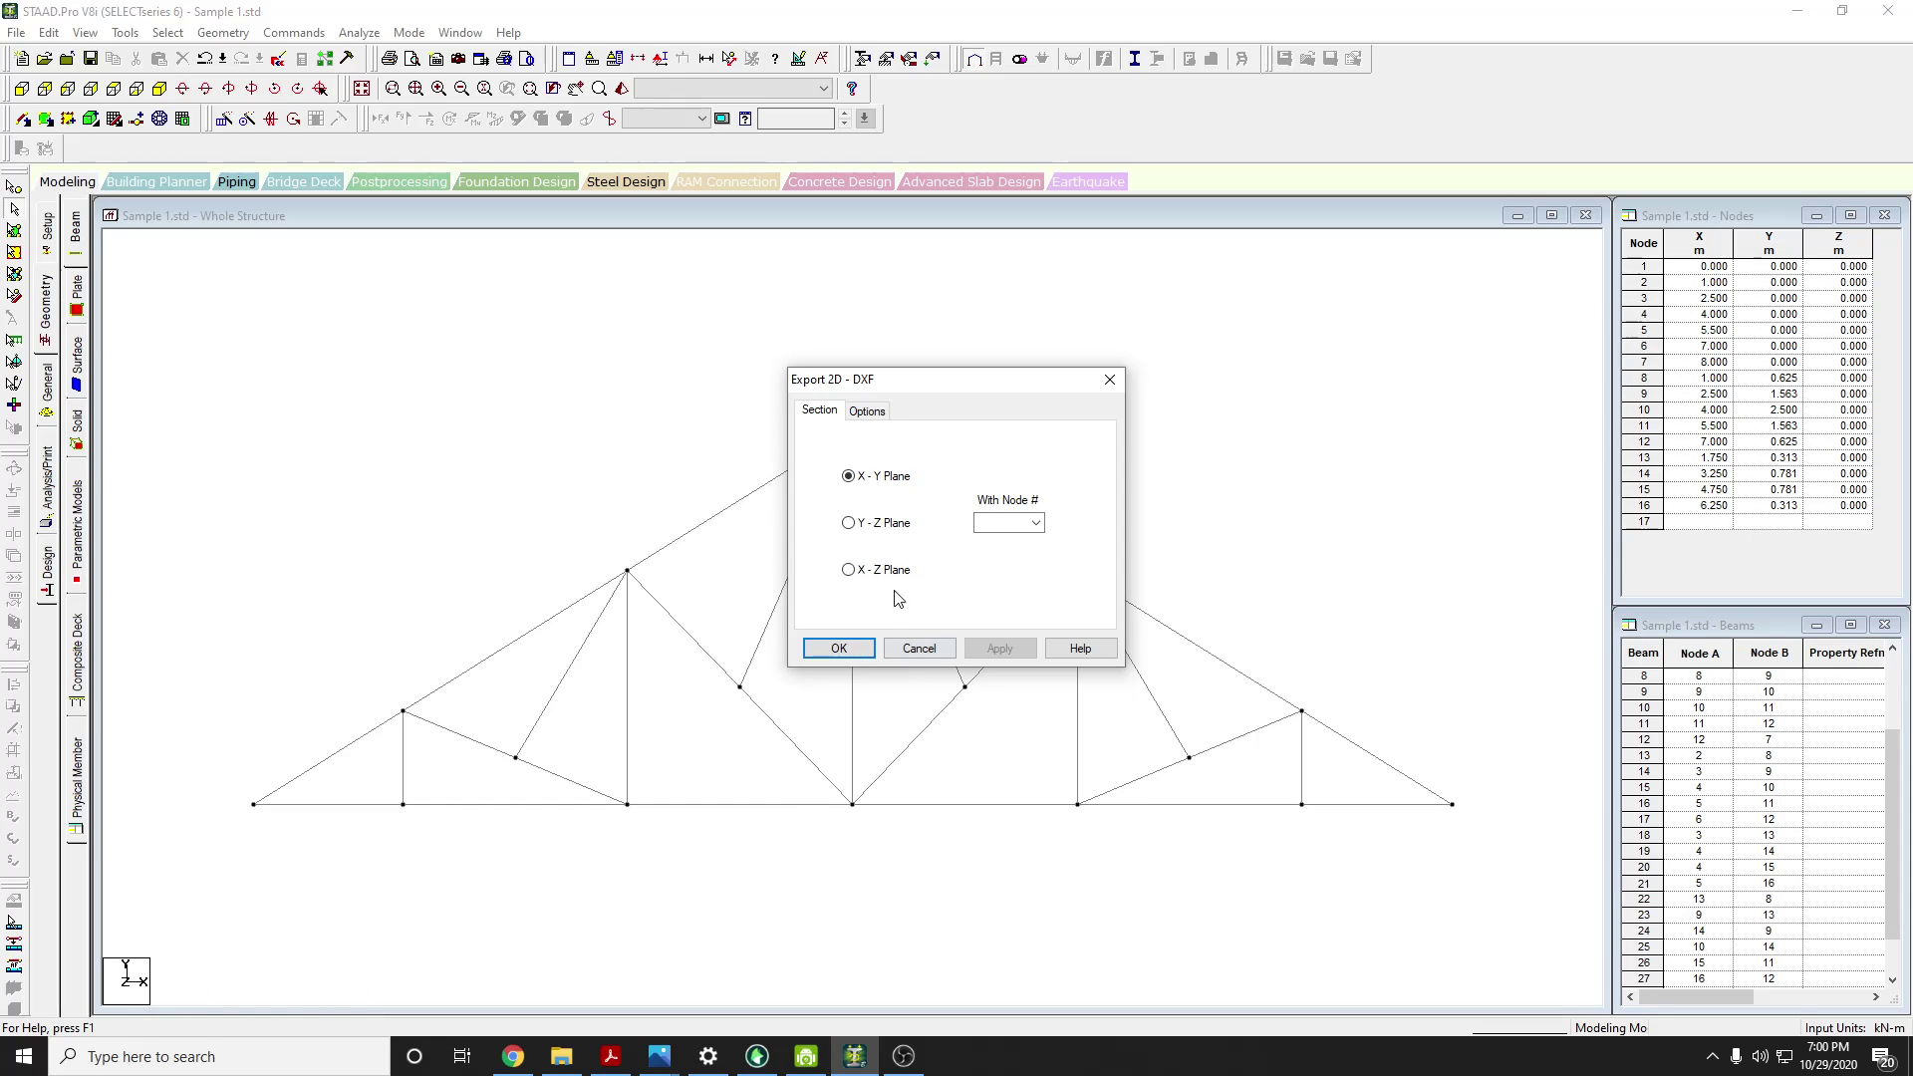
# Set the 2D DXF export section to the X-Y plane with node 1 and accept the export settings
pyautogui.click(1036, 524)
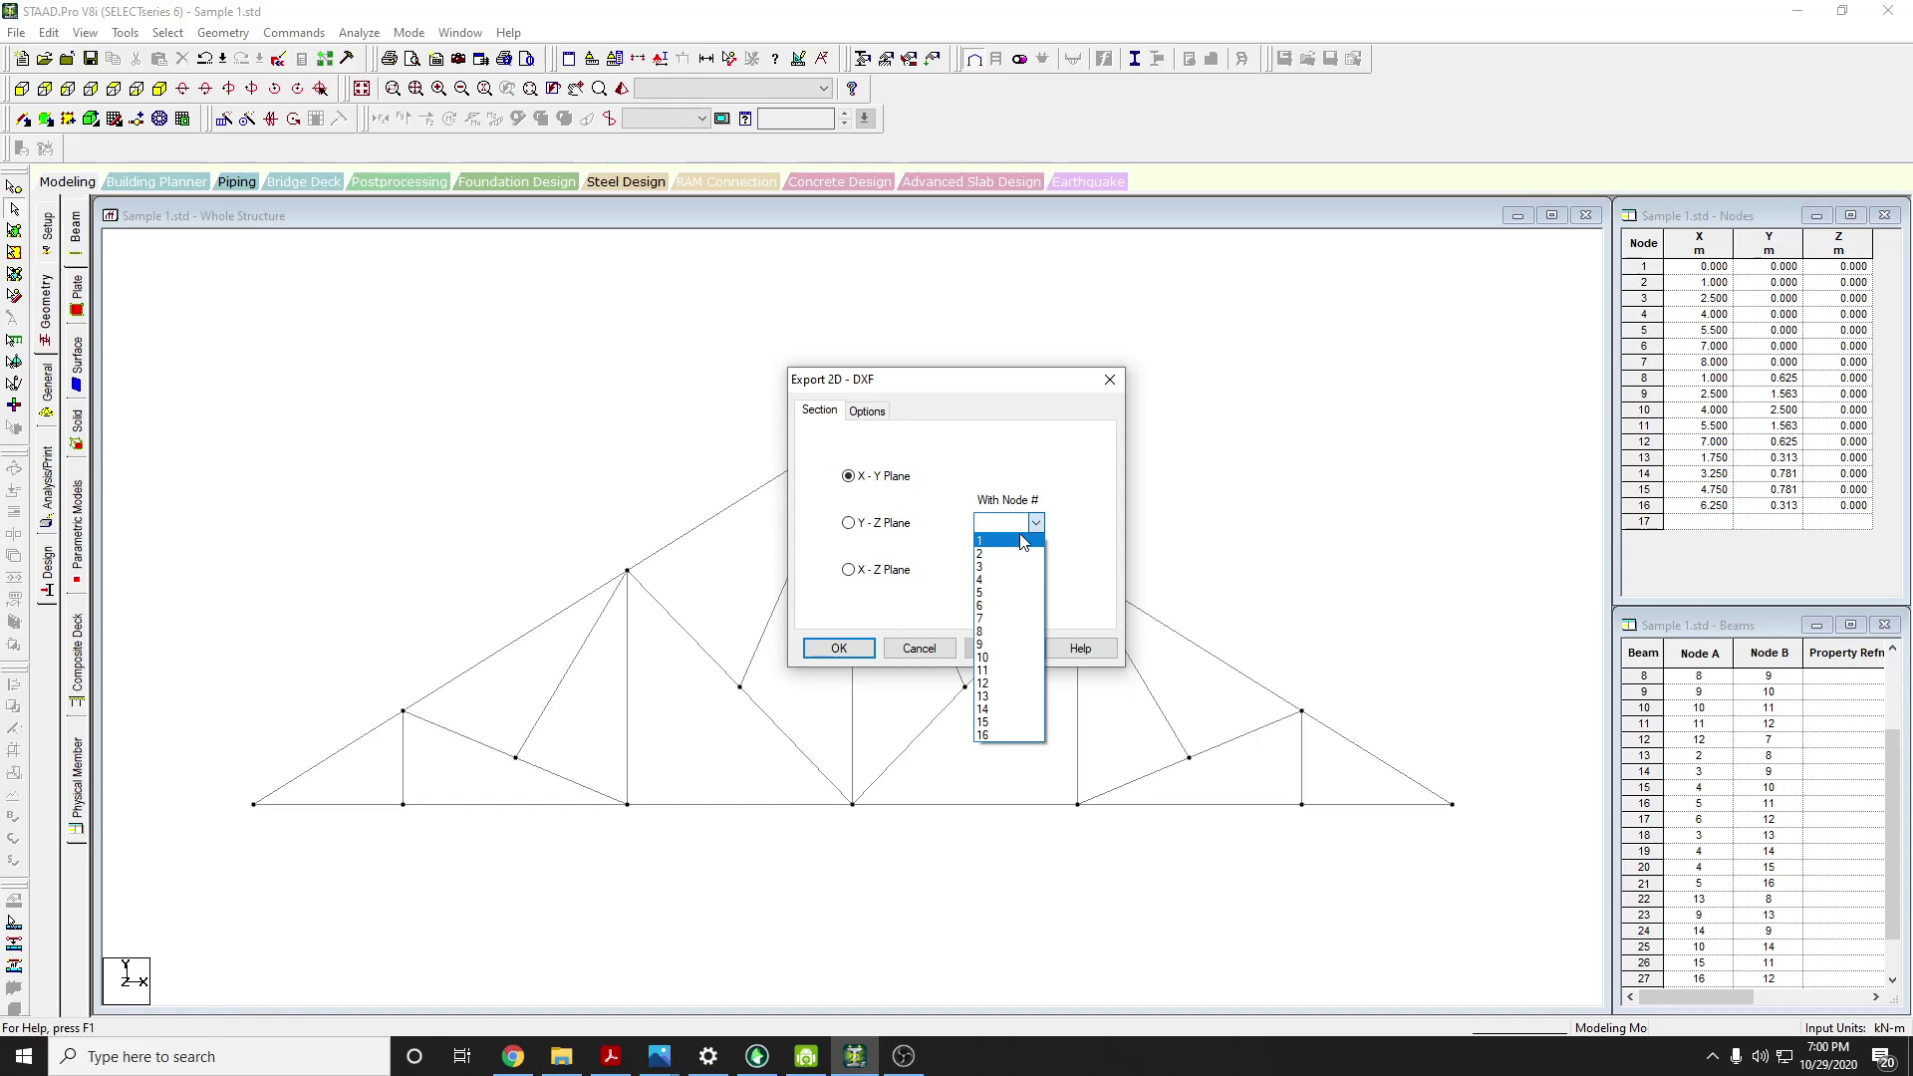
pyautogui.click(1024, 522)
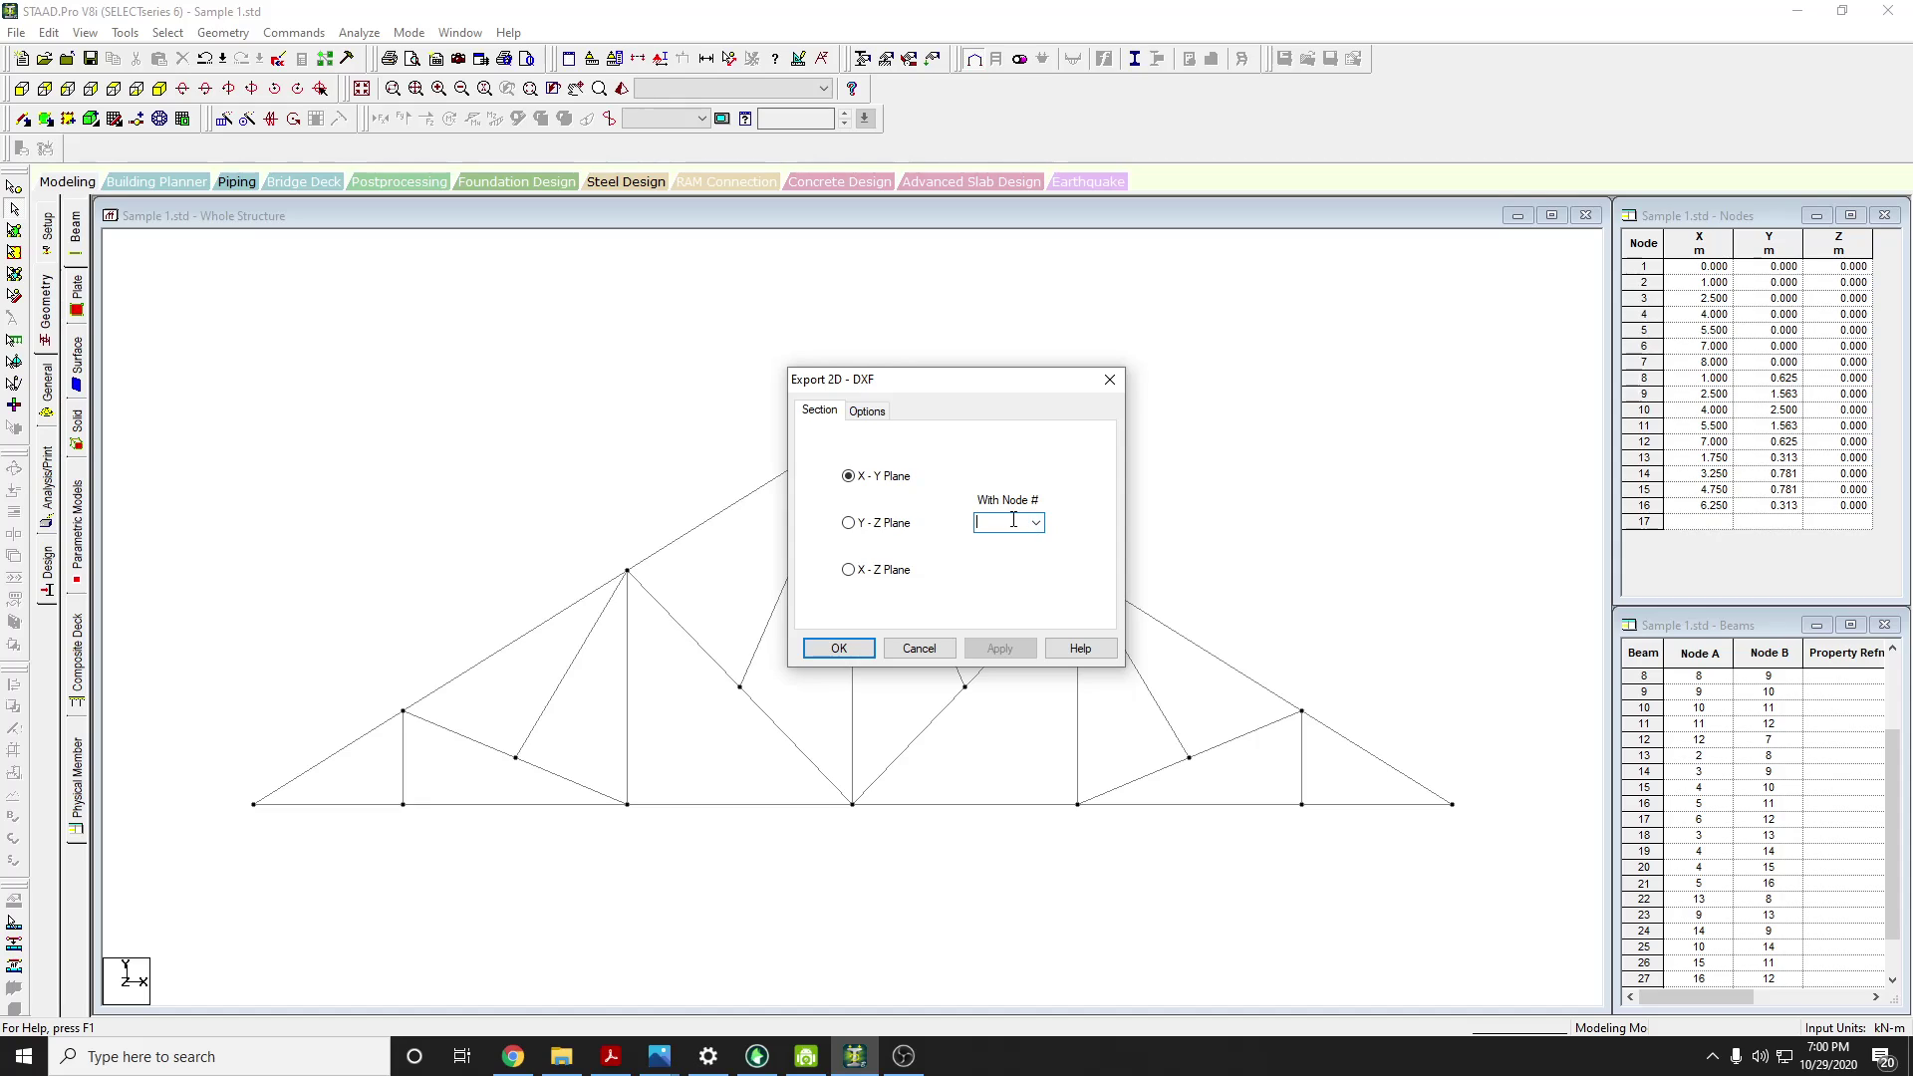
pyautogui.click(864, 412)
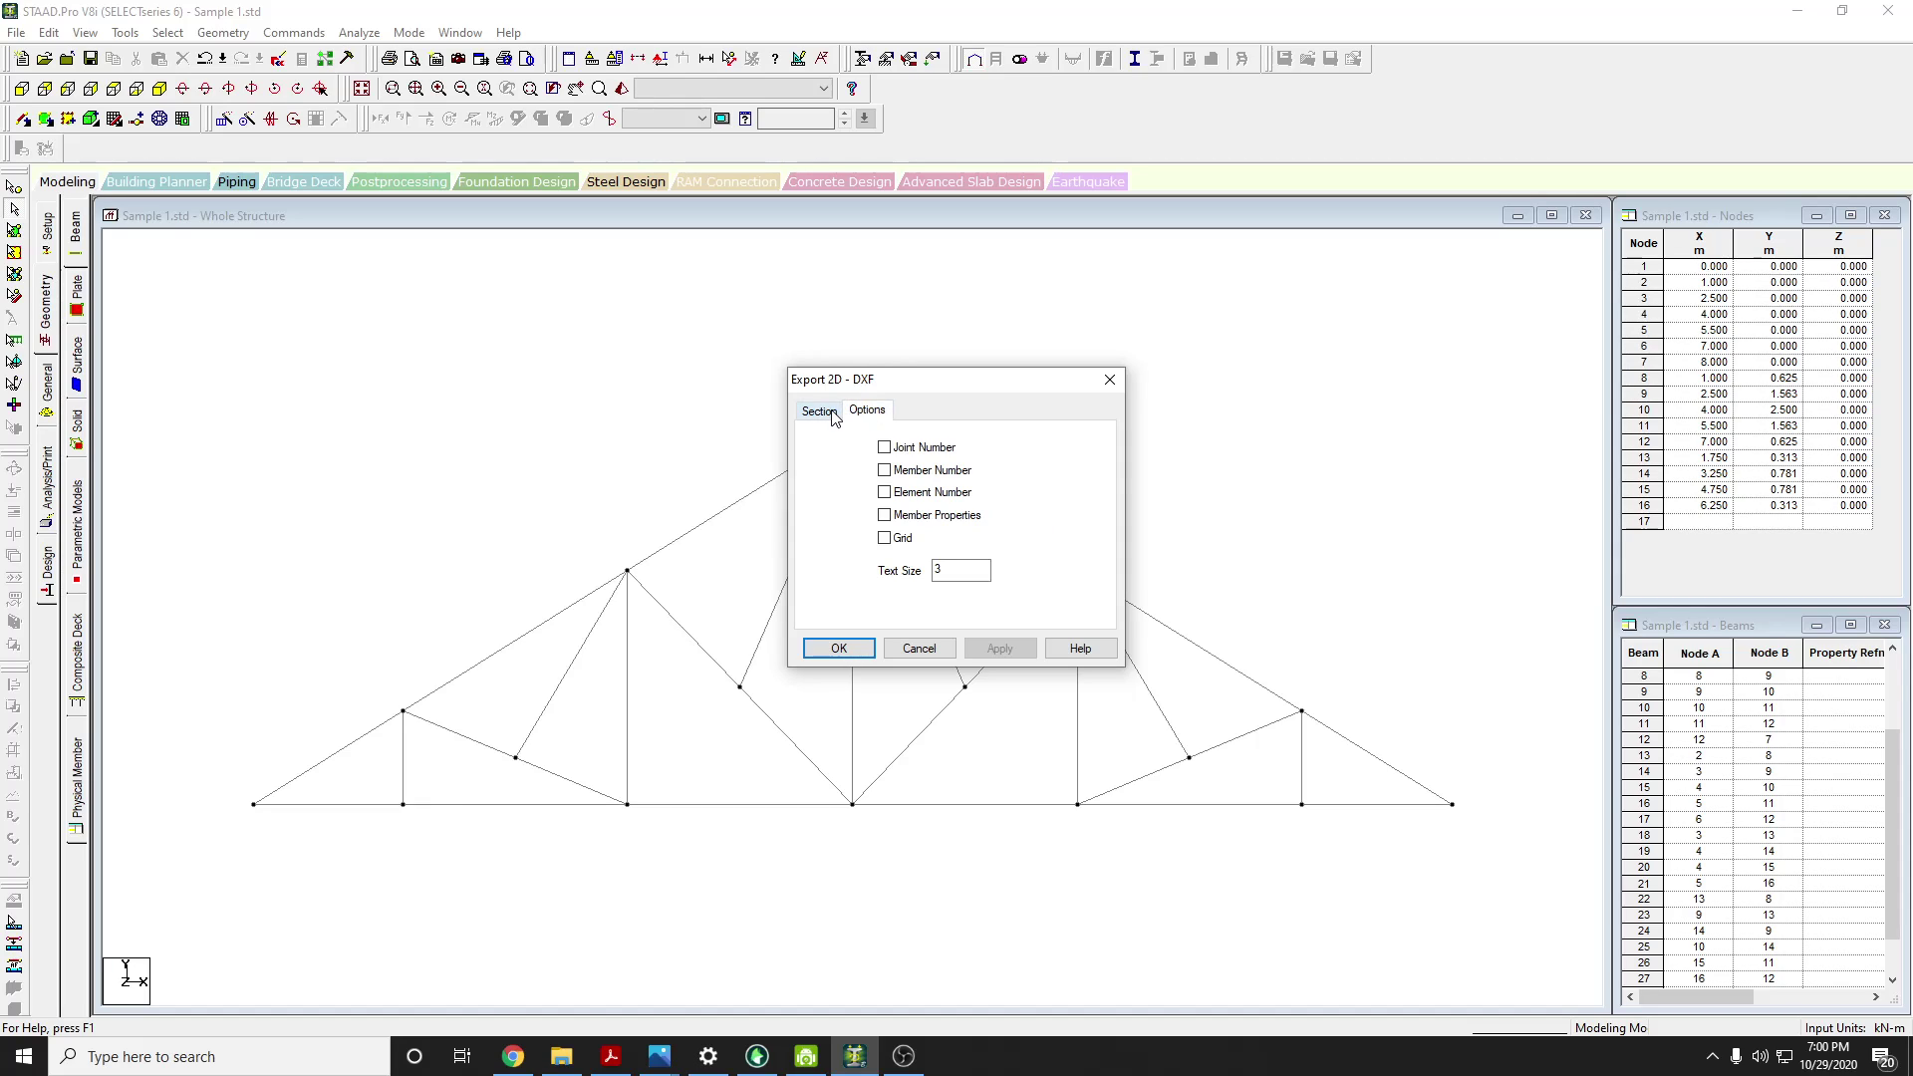
pyautogui.click(833, 414)
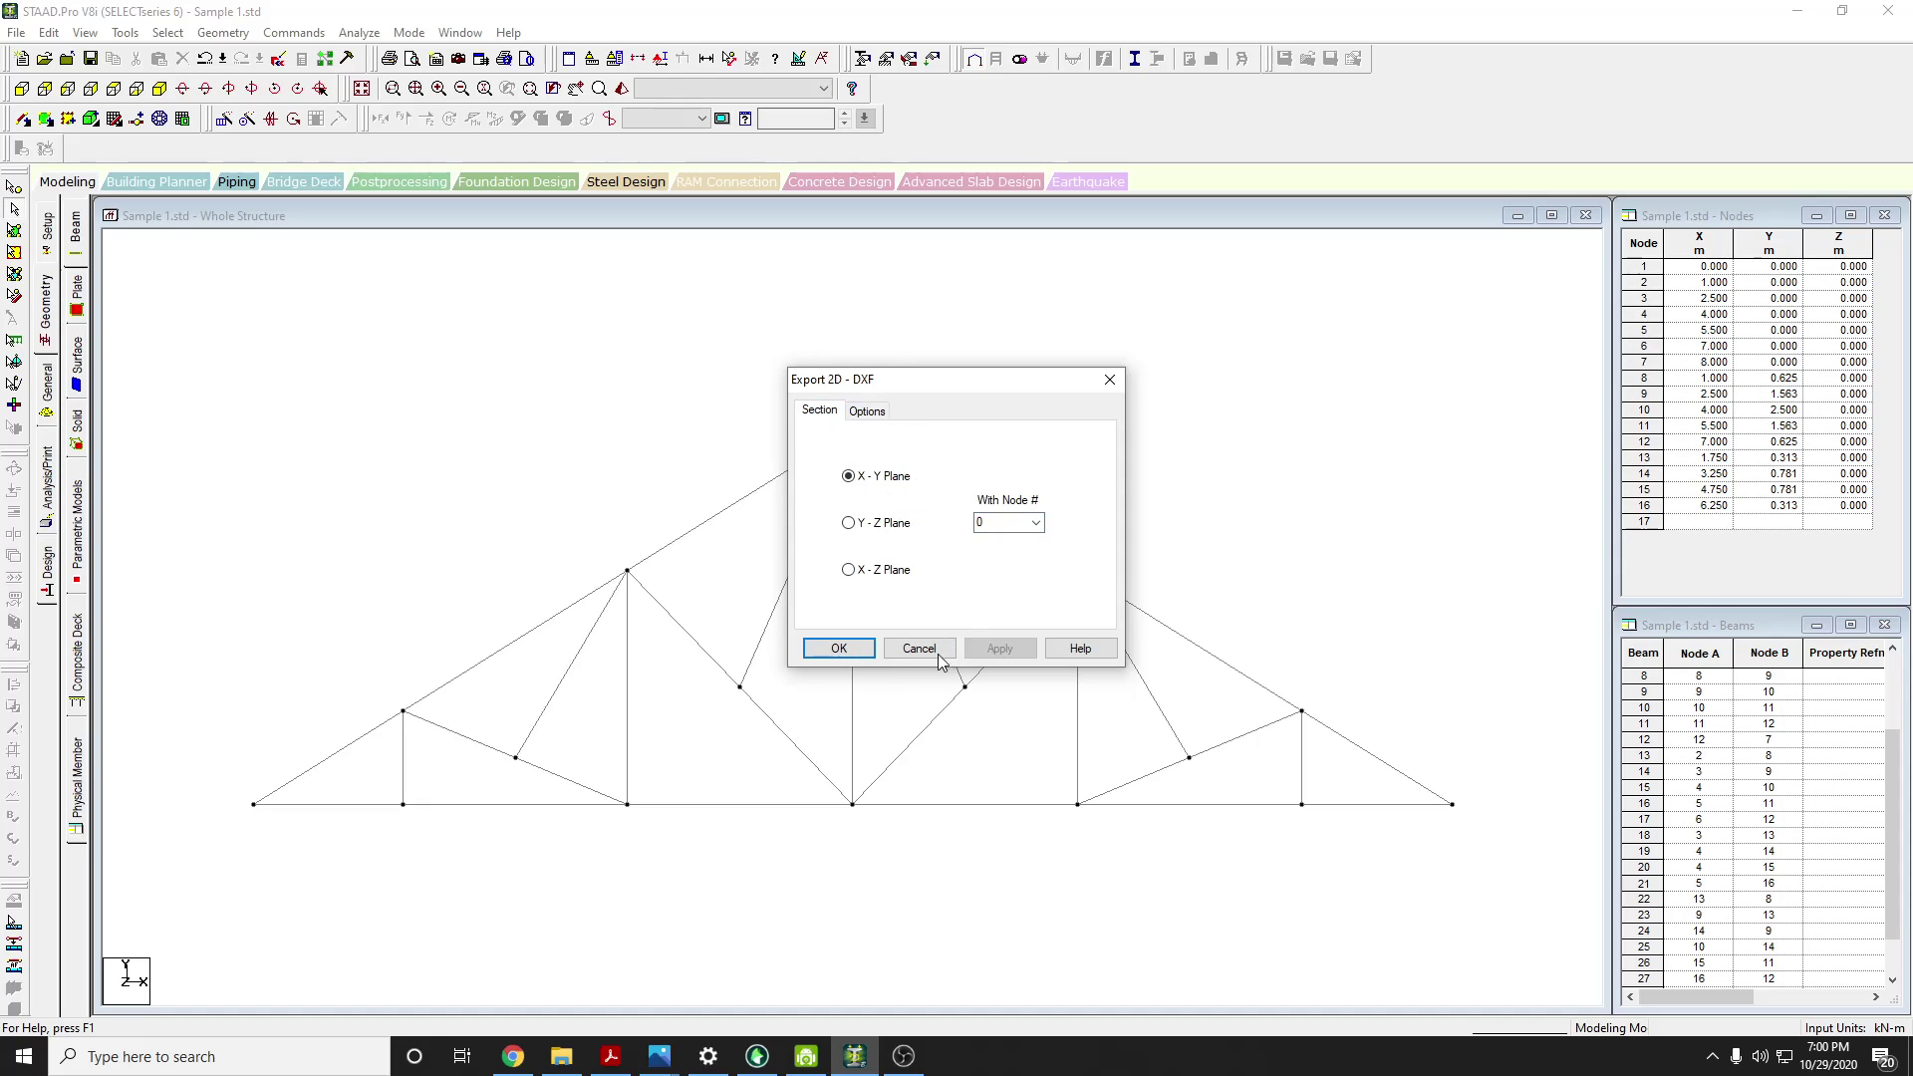
pyautogui.click(837, 650)
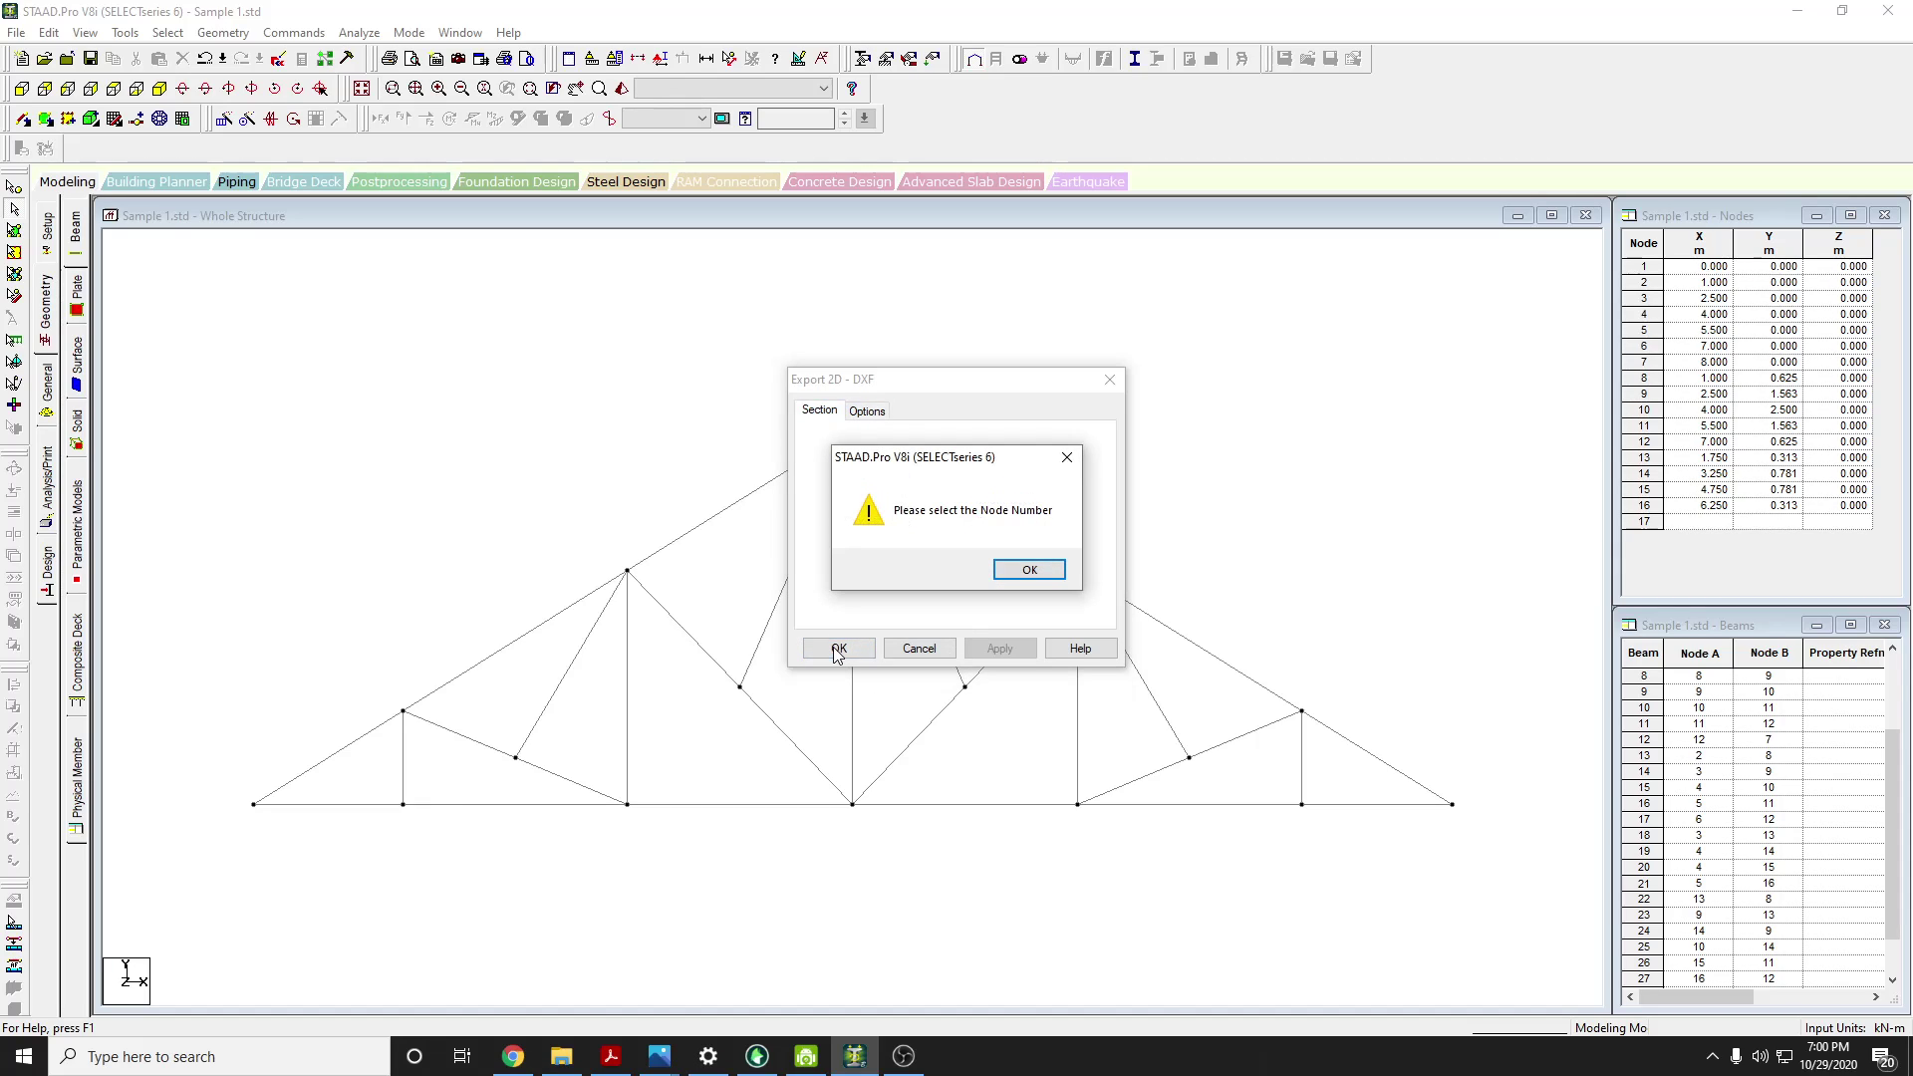
pyautogui.click(1032, 570)
pyautogui.click(1036, 524)
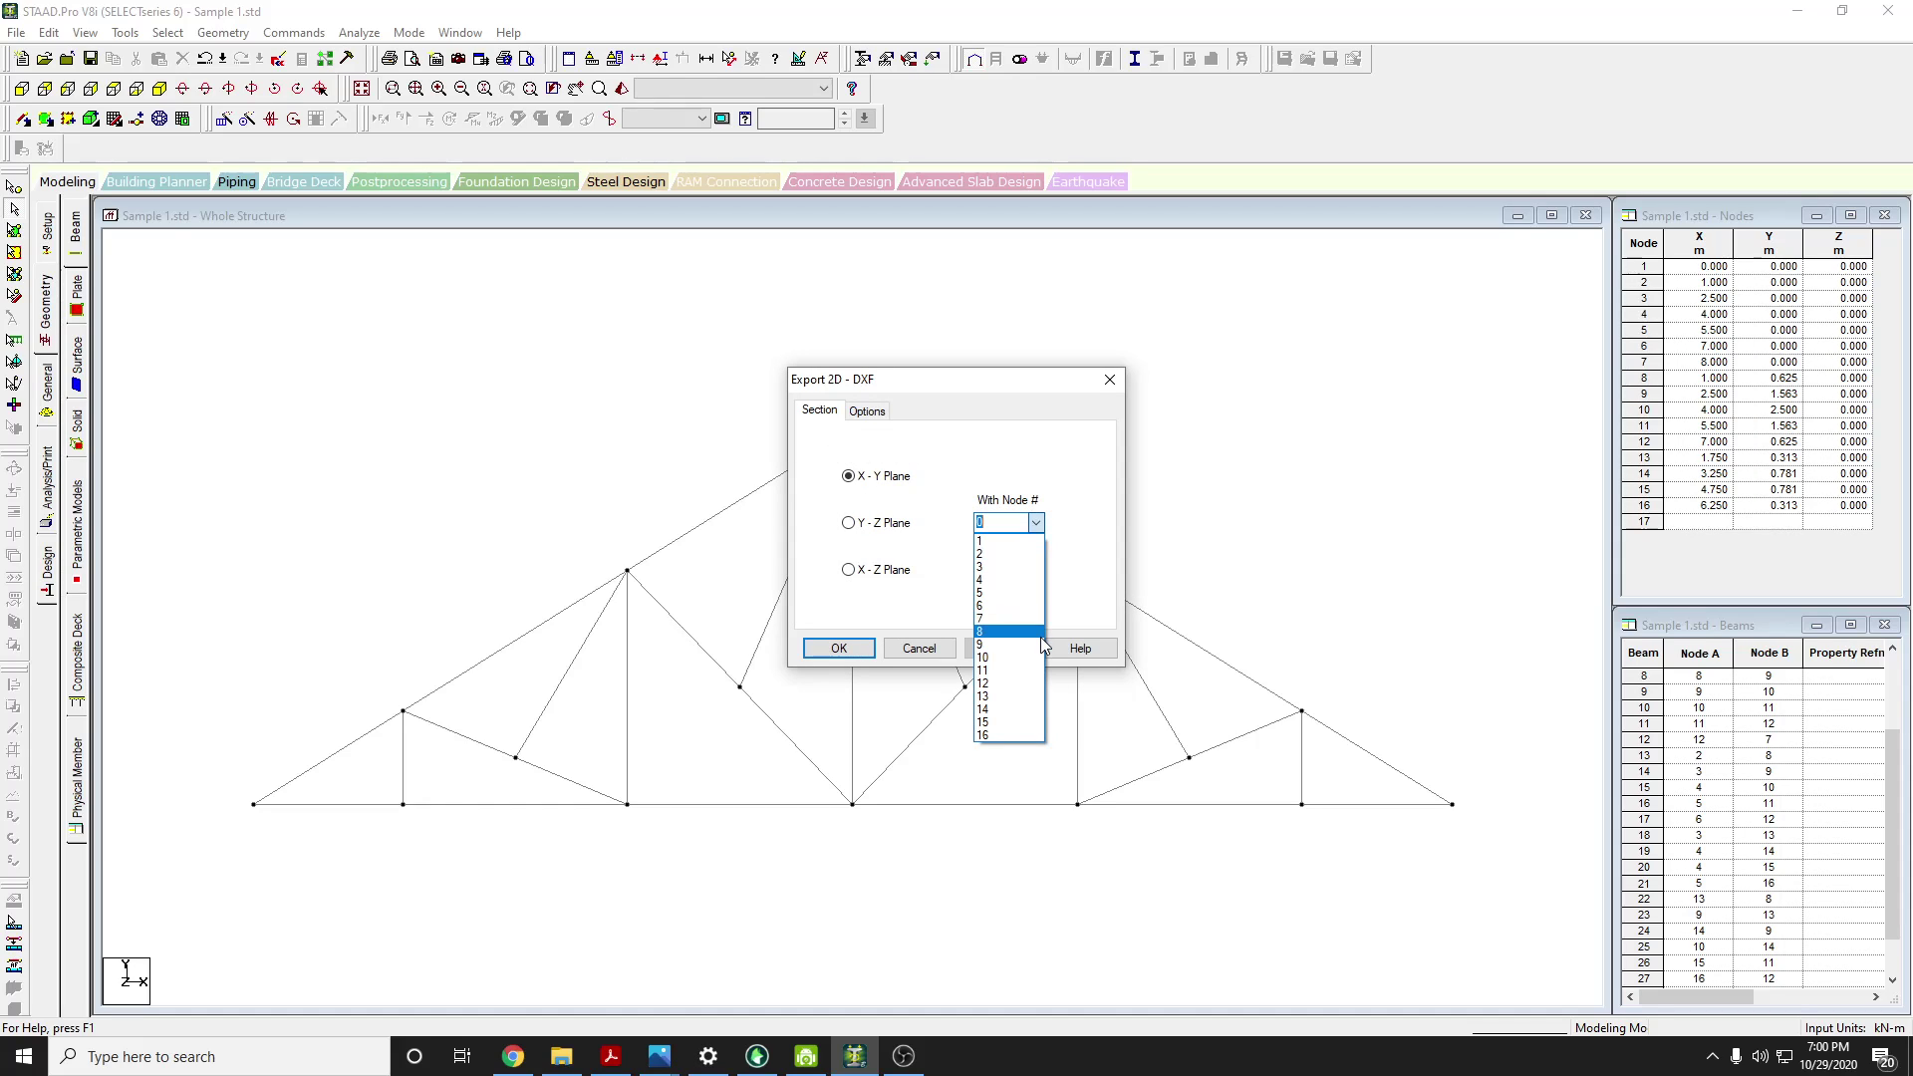
pyautogui.click(984, 541)
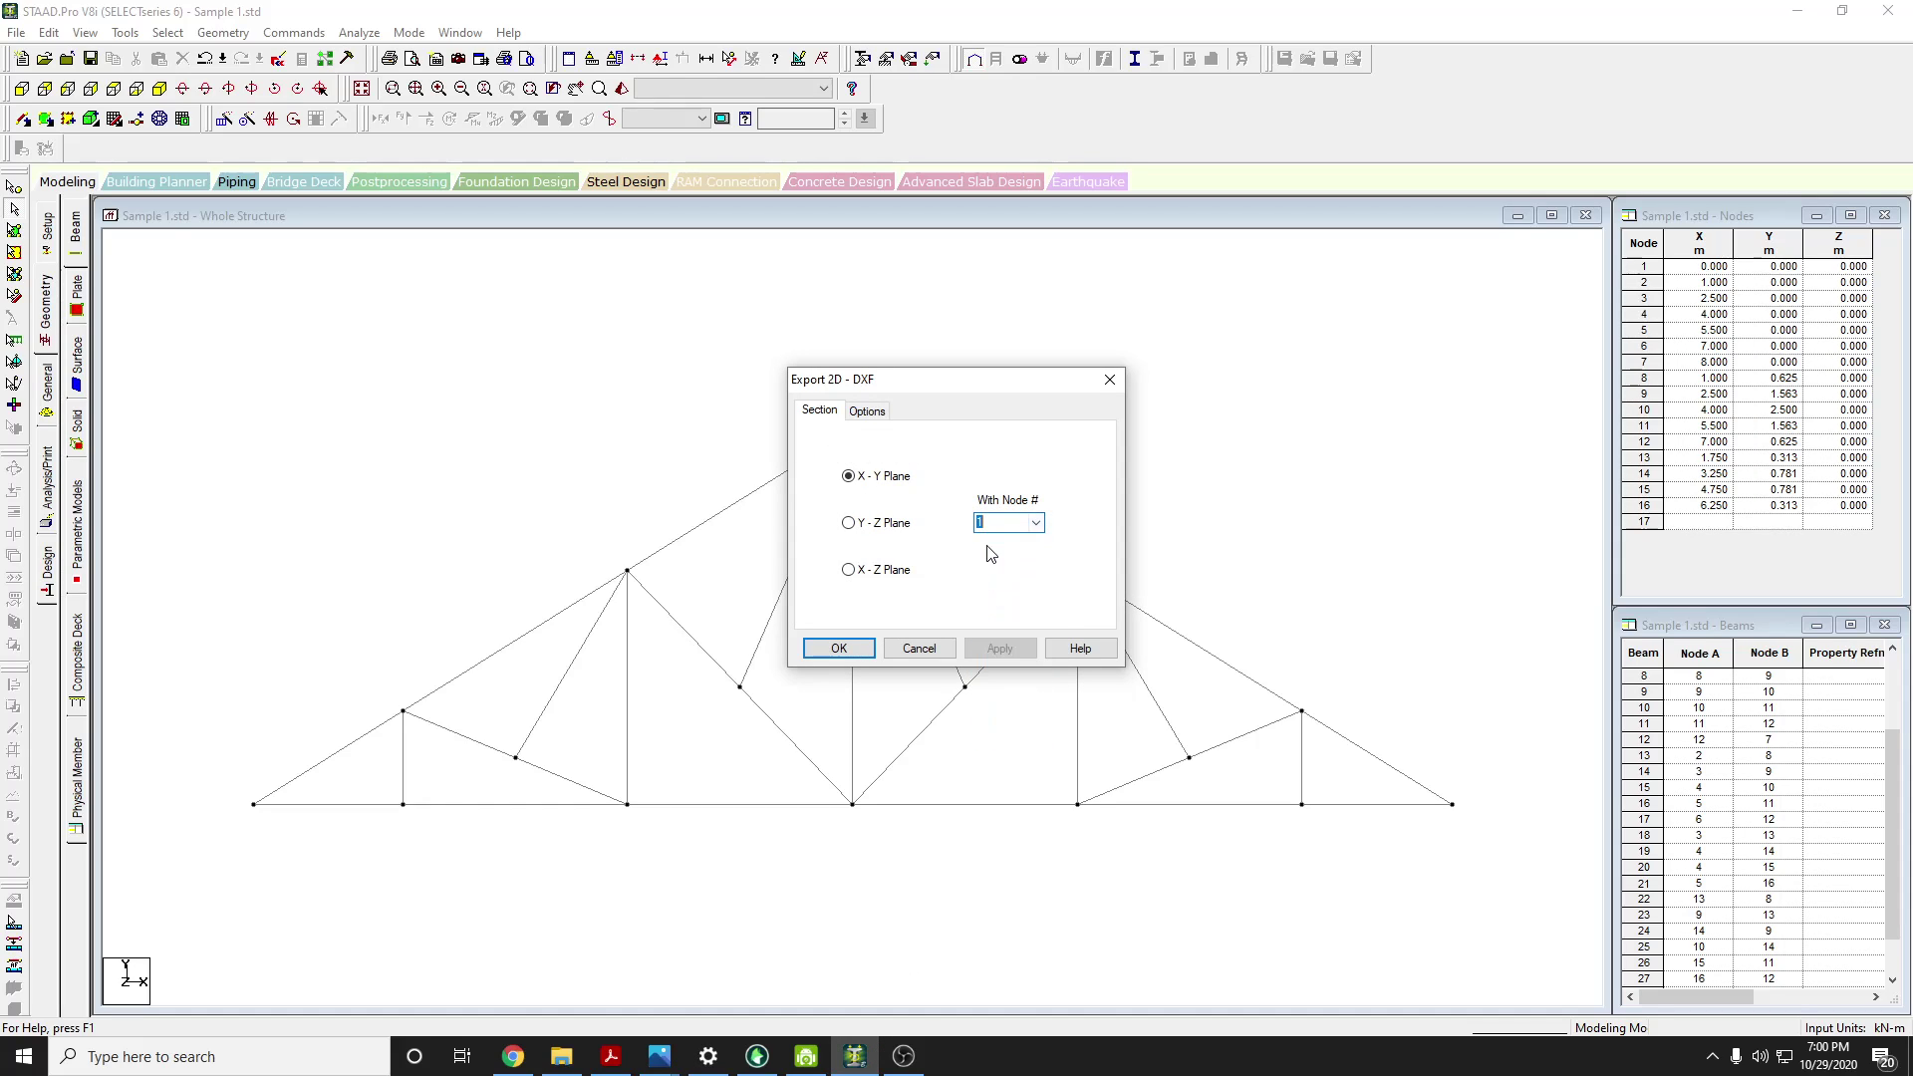
pyautogui.click(842, 652)
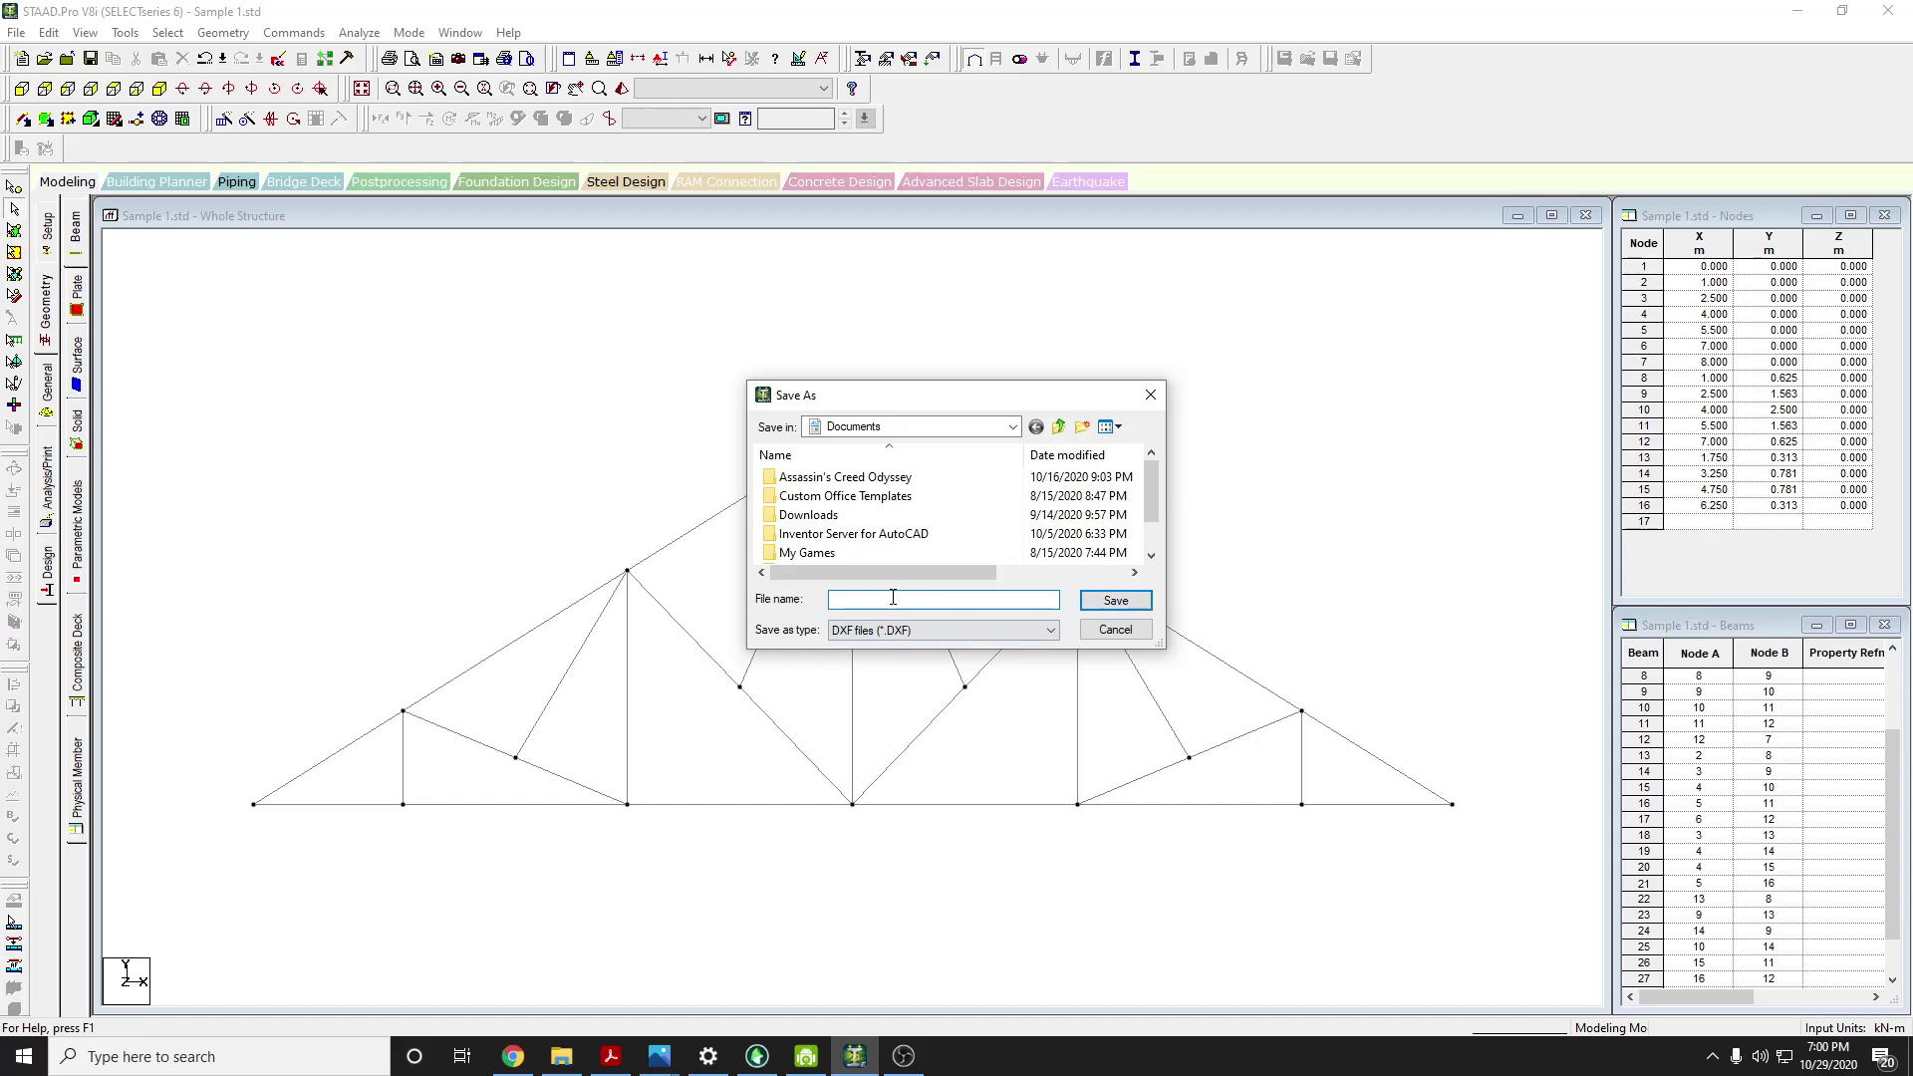
# Save the exported truss as a DXF file named T1 on the Desktop
pyautogui.write('T1')
pyautogui.click(969, 431)
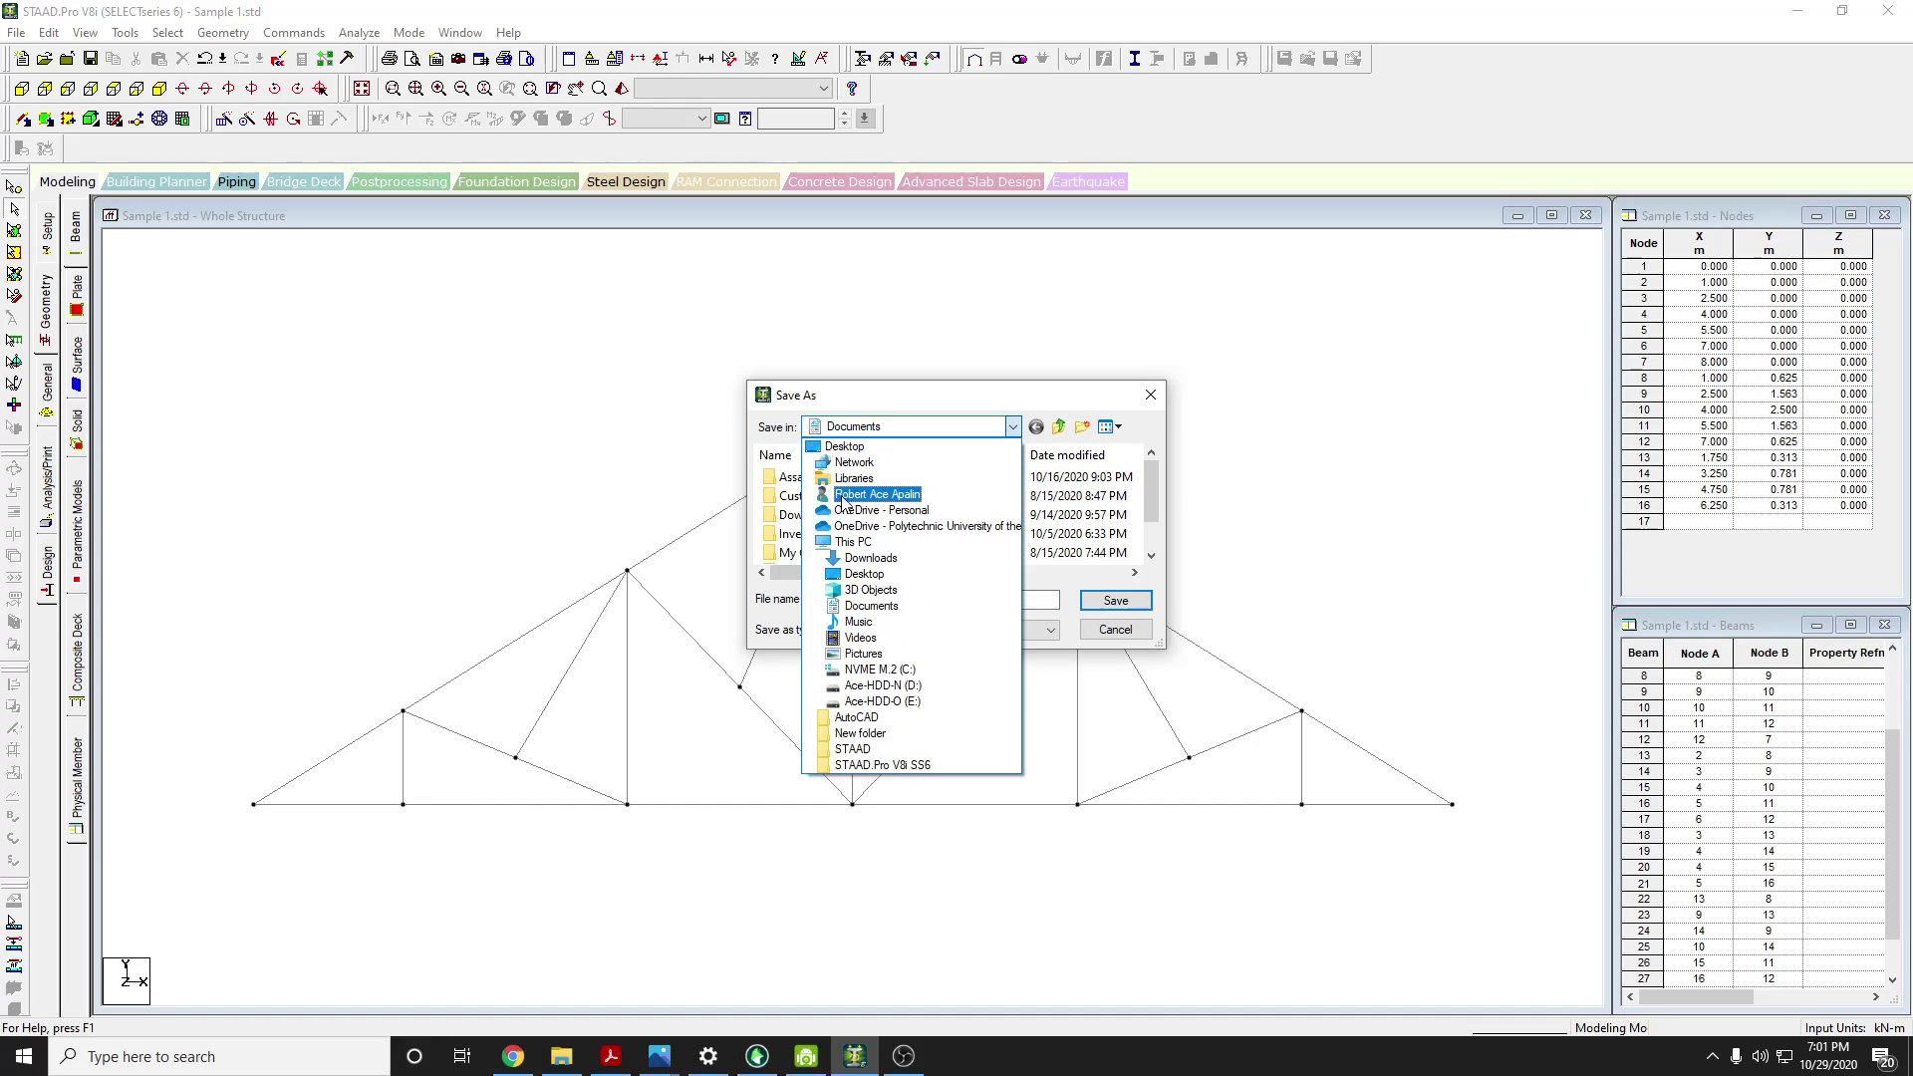
pyautogui.click(877, 444)
pyautogui.click(1118, 601)
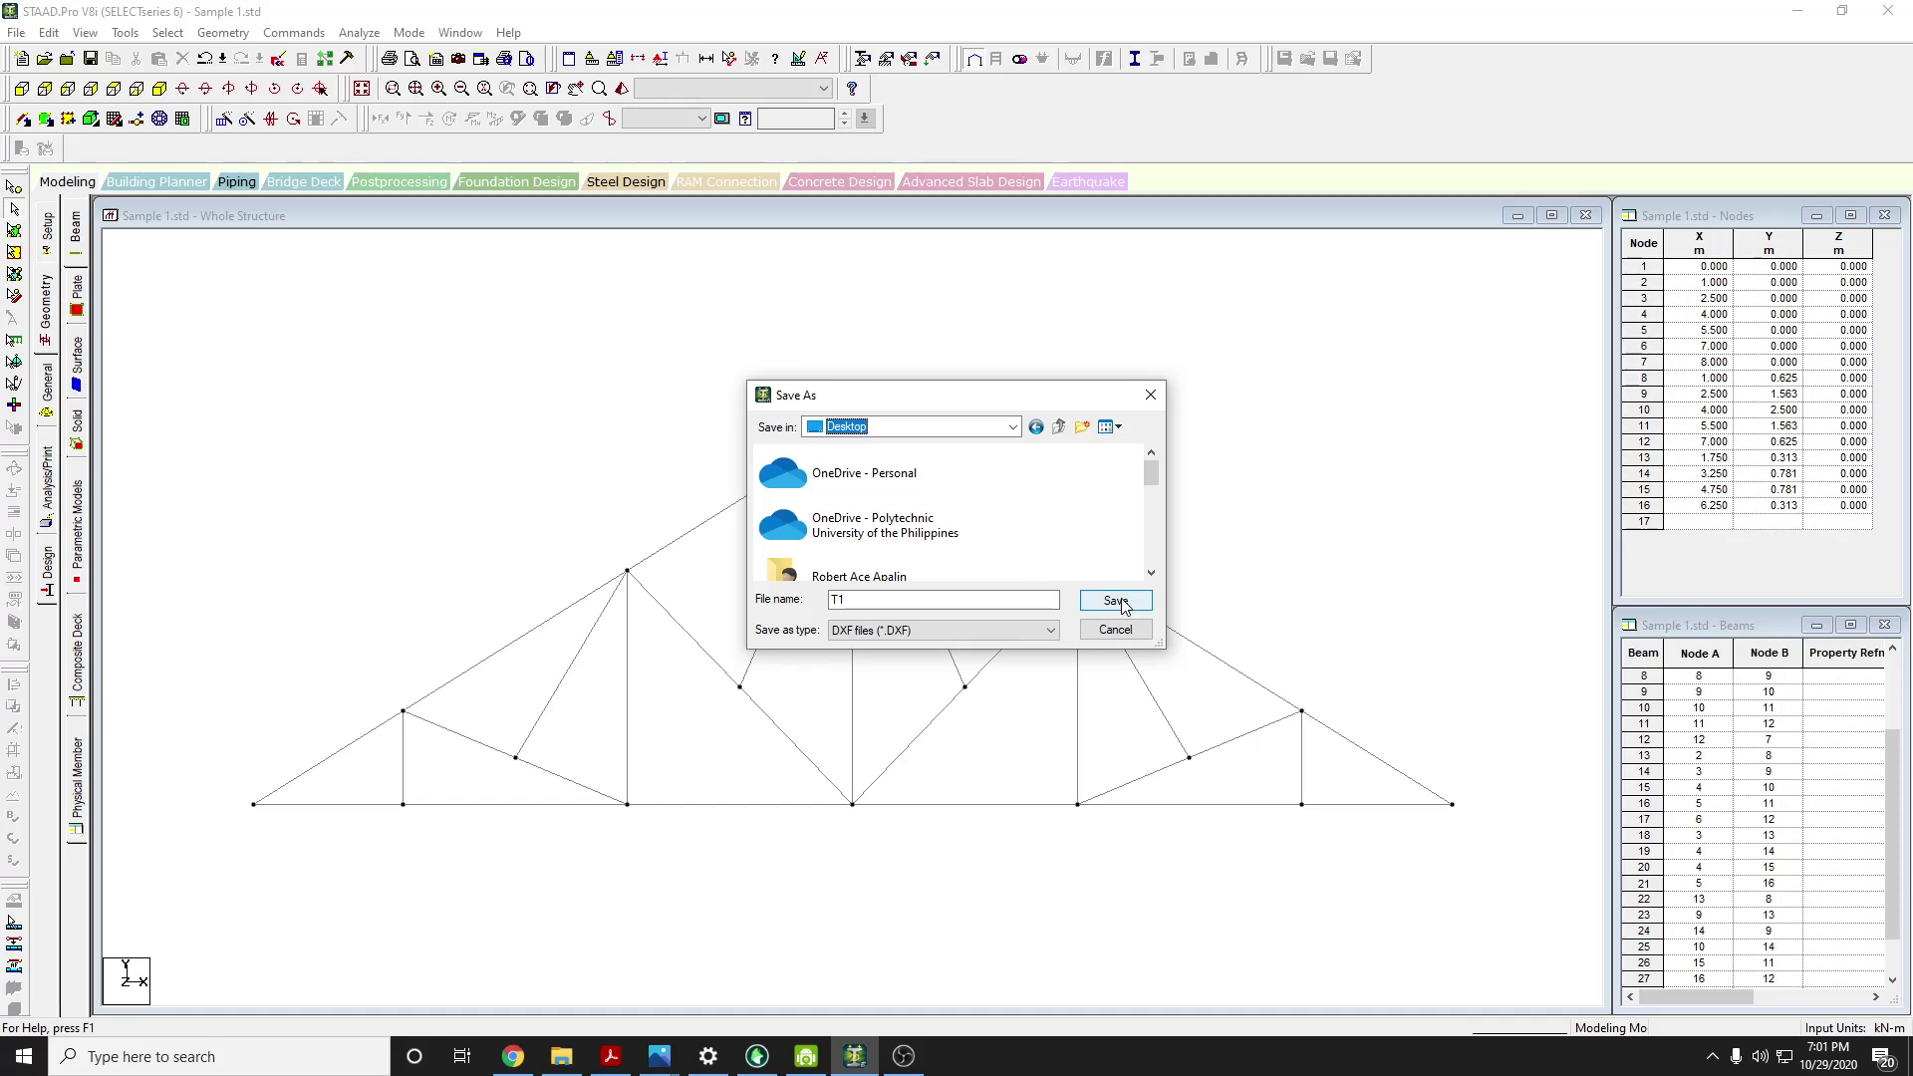
# Check the Desktop for the exported T1 file, and switch to the Google Meet presentation to follow the lecturer
pyautogui.click(857, 1054)
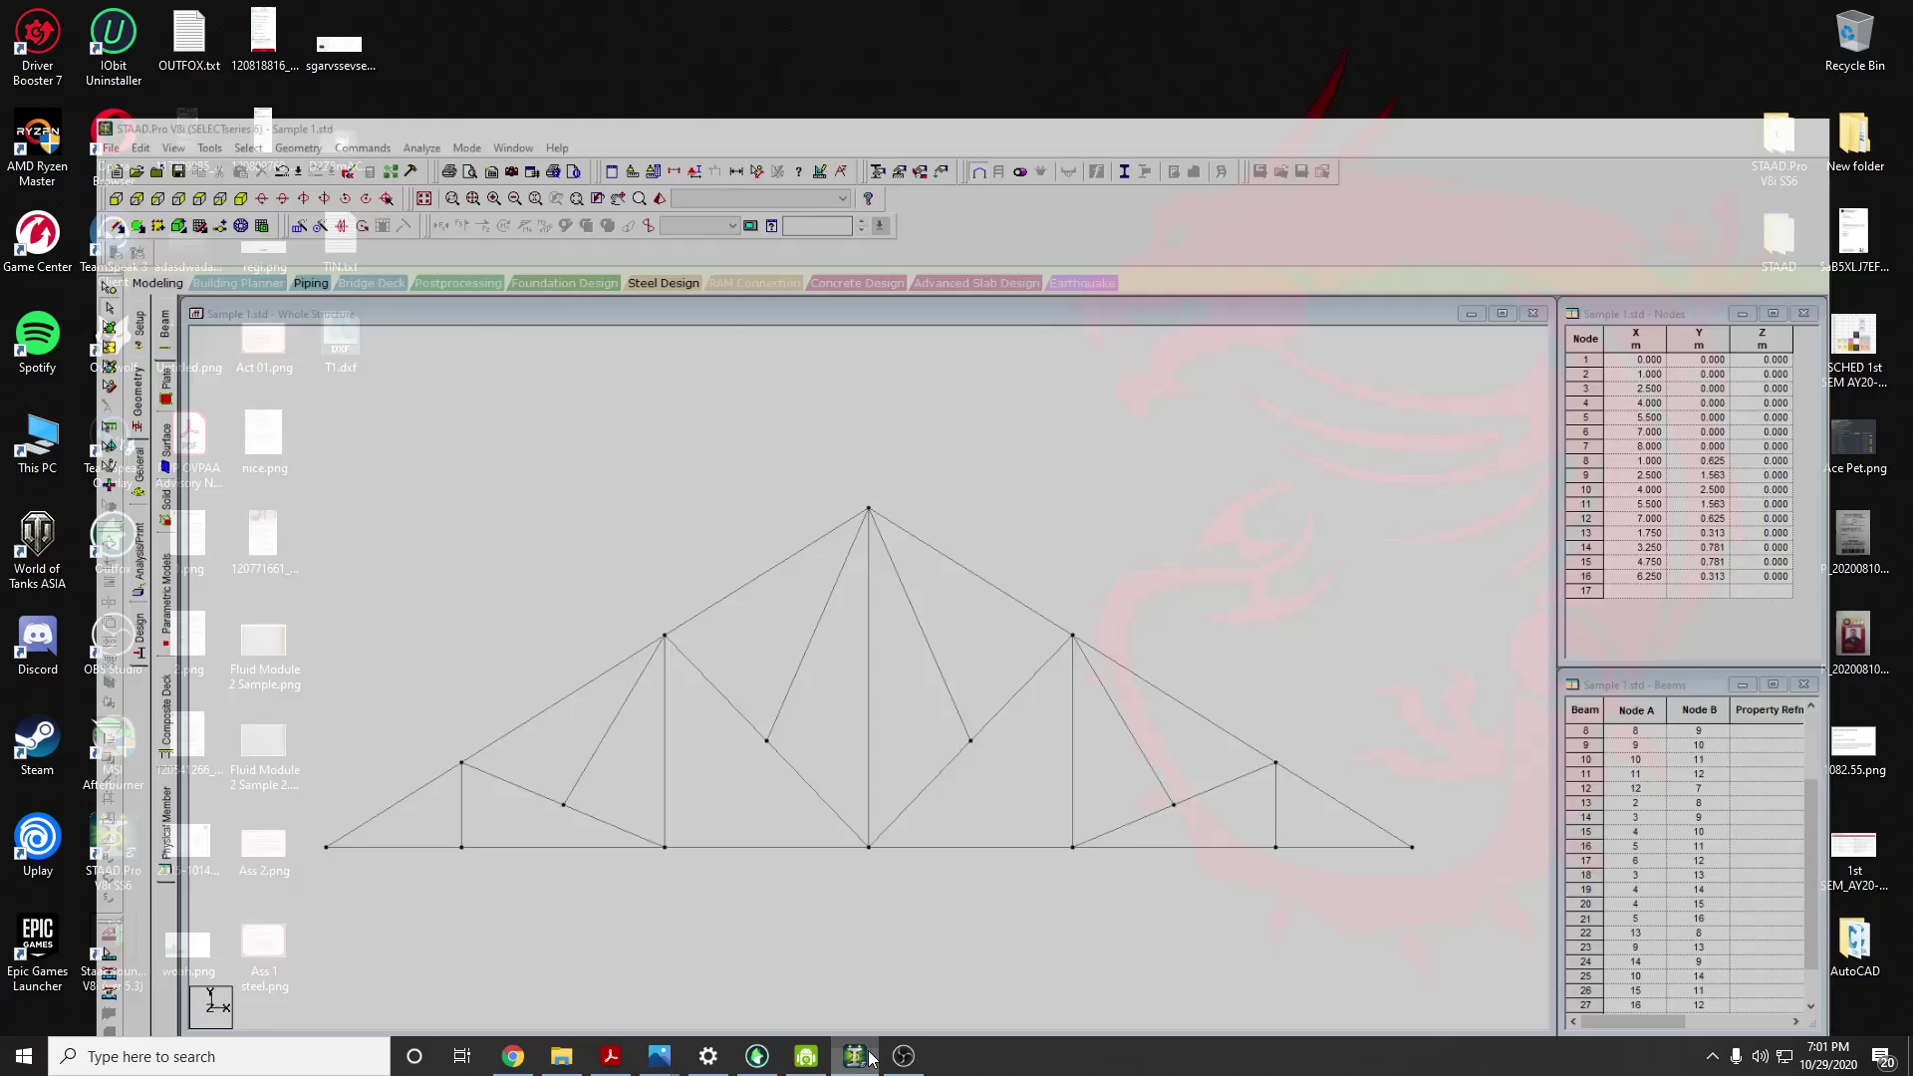
pyautogui.click(857, 1054)
pyautogui.hotkey('alt', 'Tab')
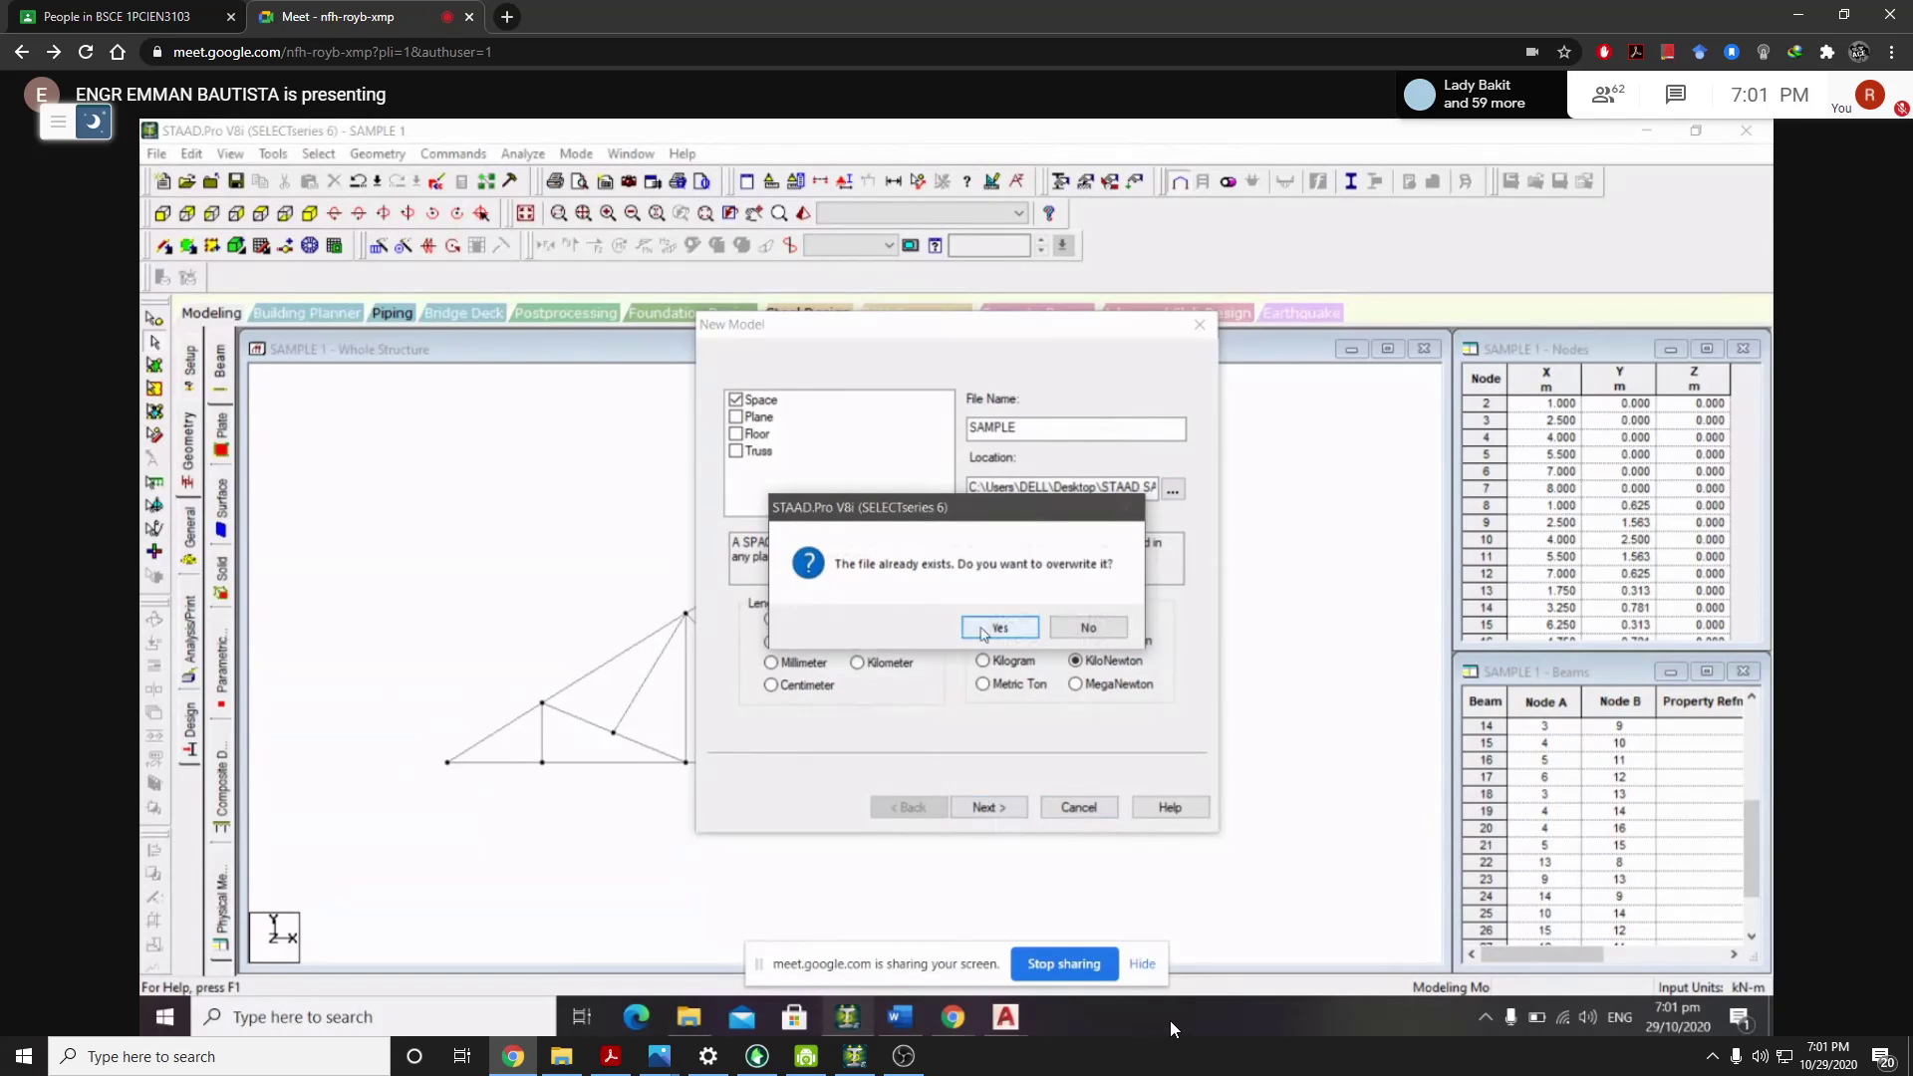
# Back in STAAD.Pro, create a new Space model named SAM1 using metre and kilonewton units
pyautogui.click(857, 1059)
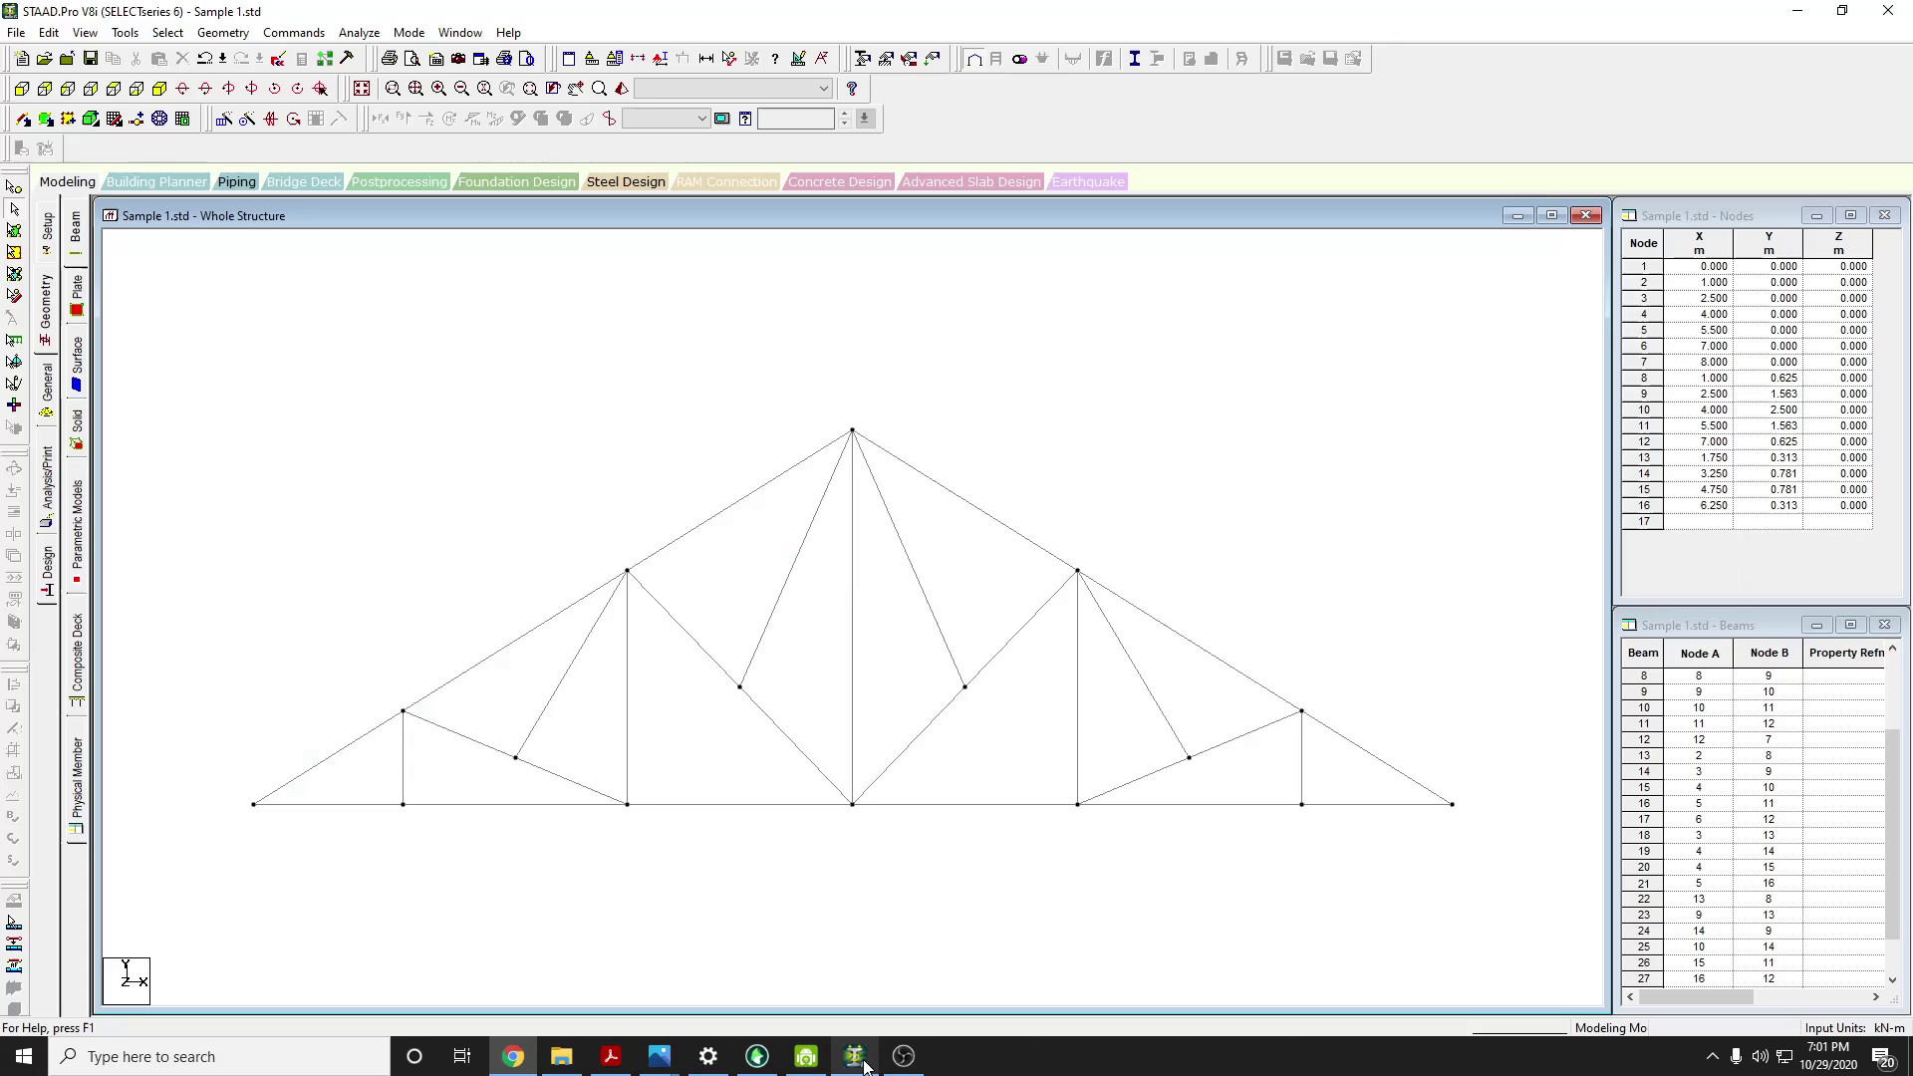
pyautogui.click(15, 33)
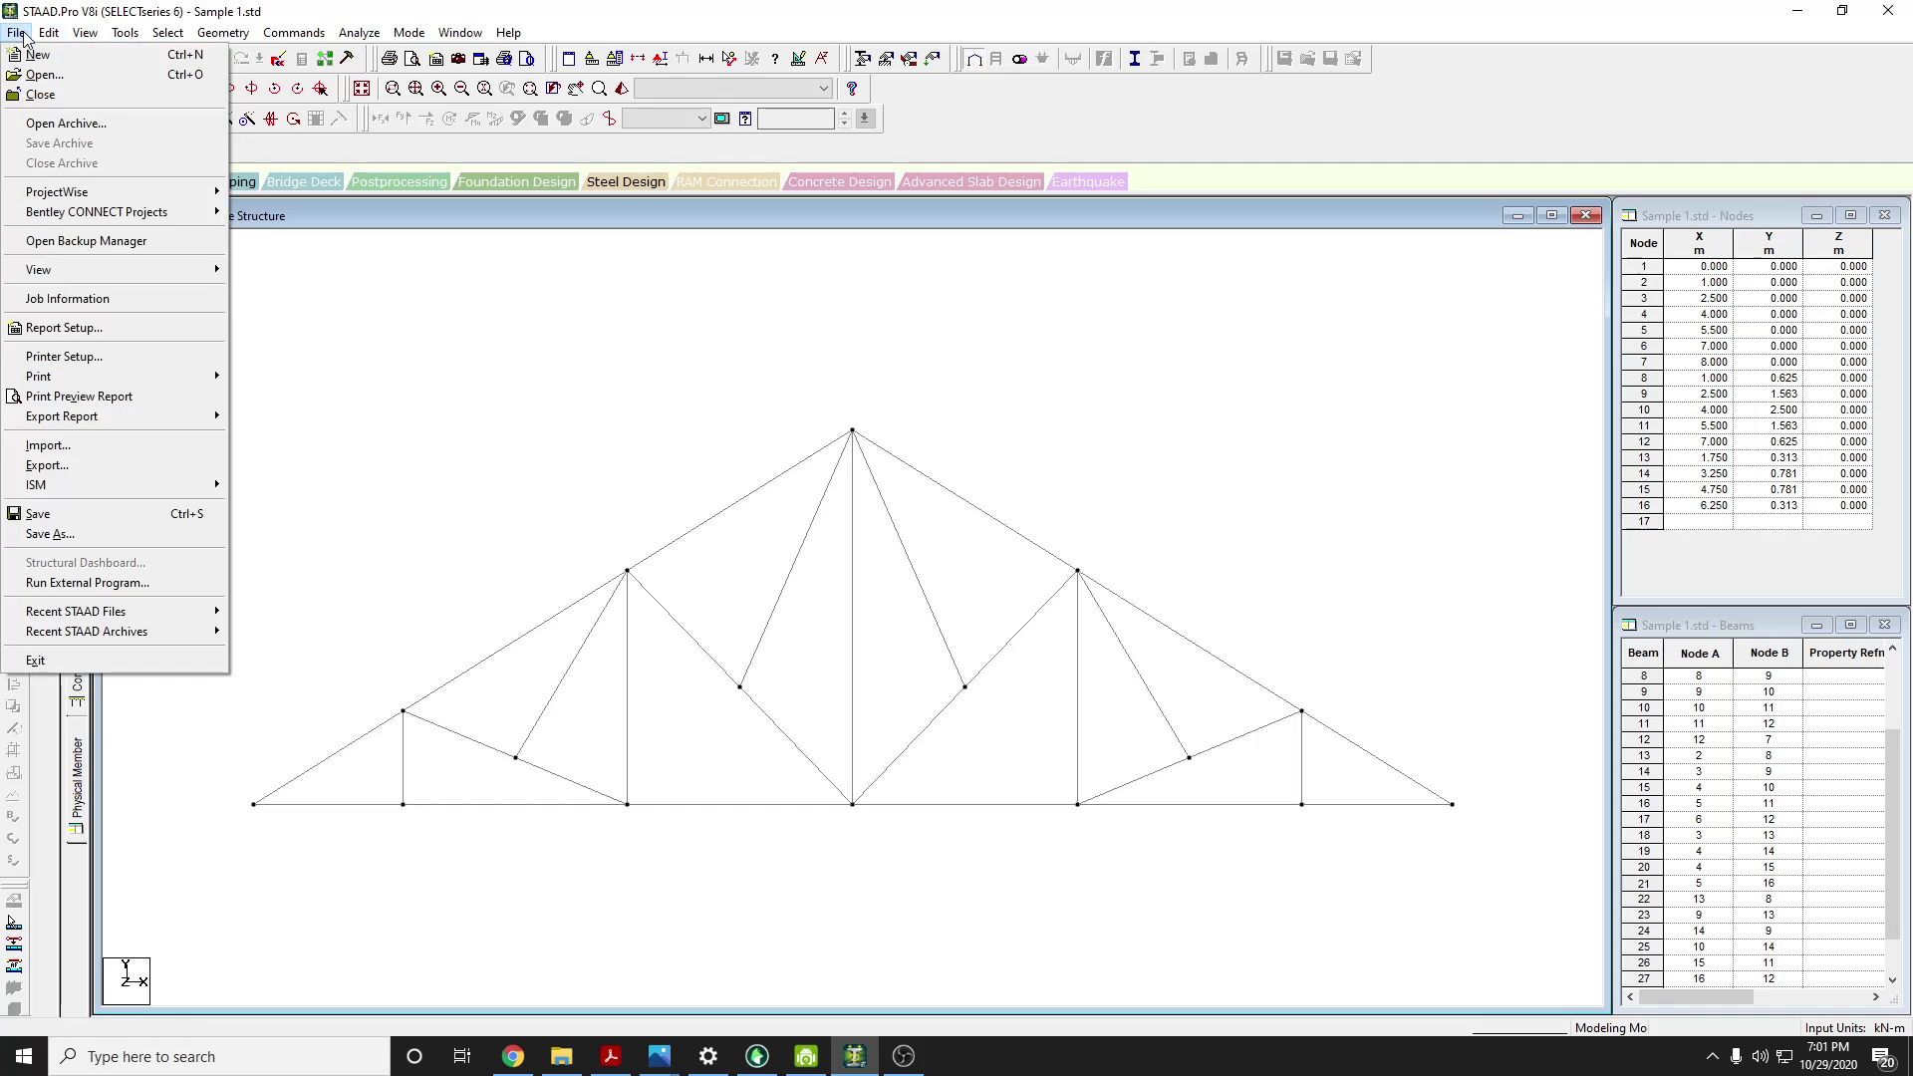
pyautogui.click(45, 62)
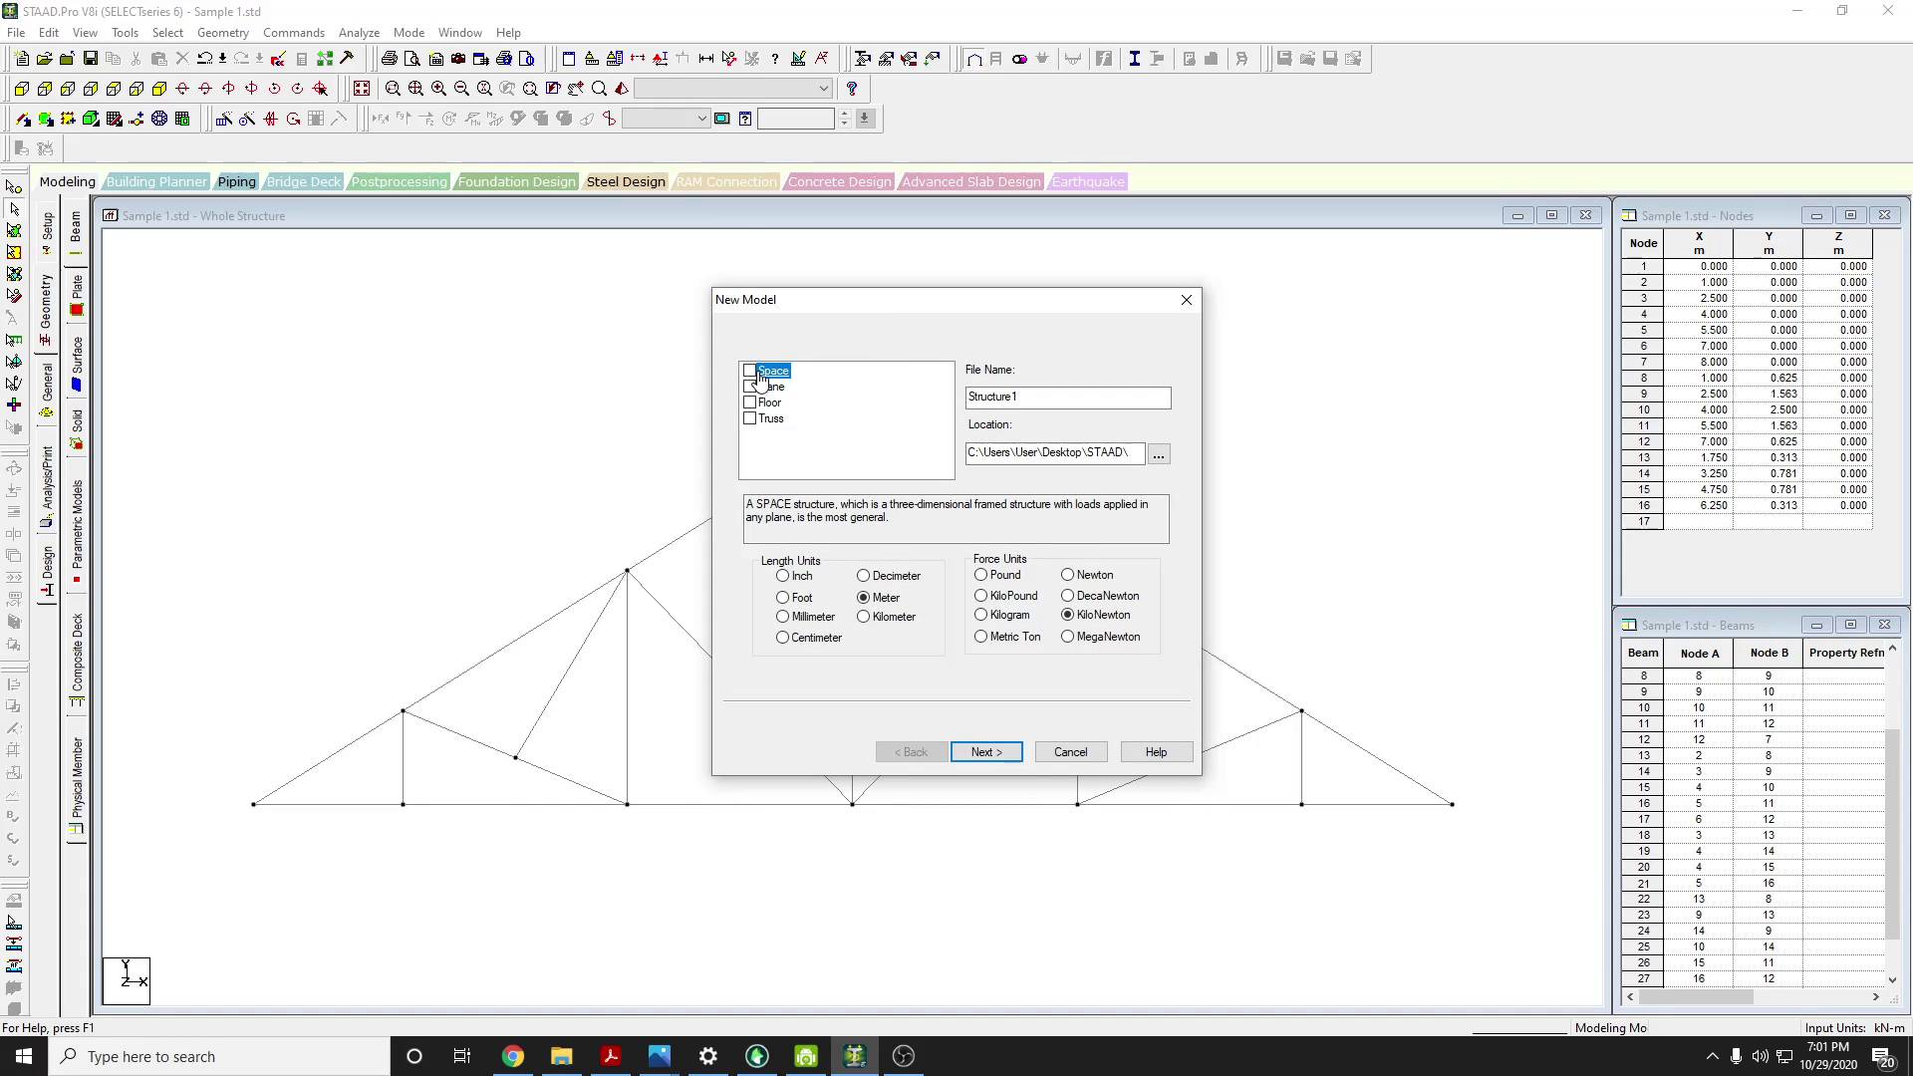
pyautogui.press('Tab')
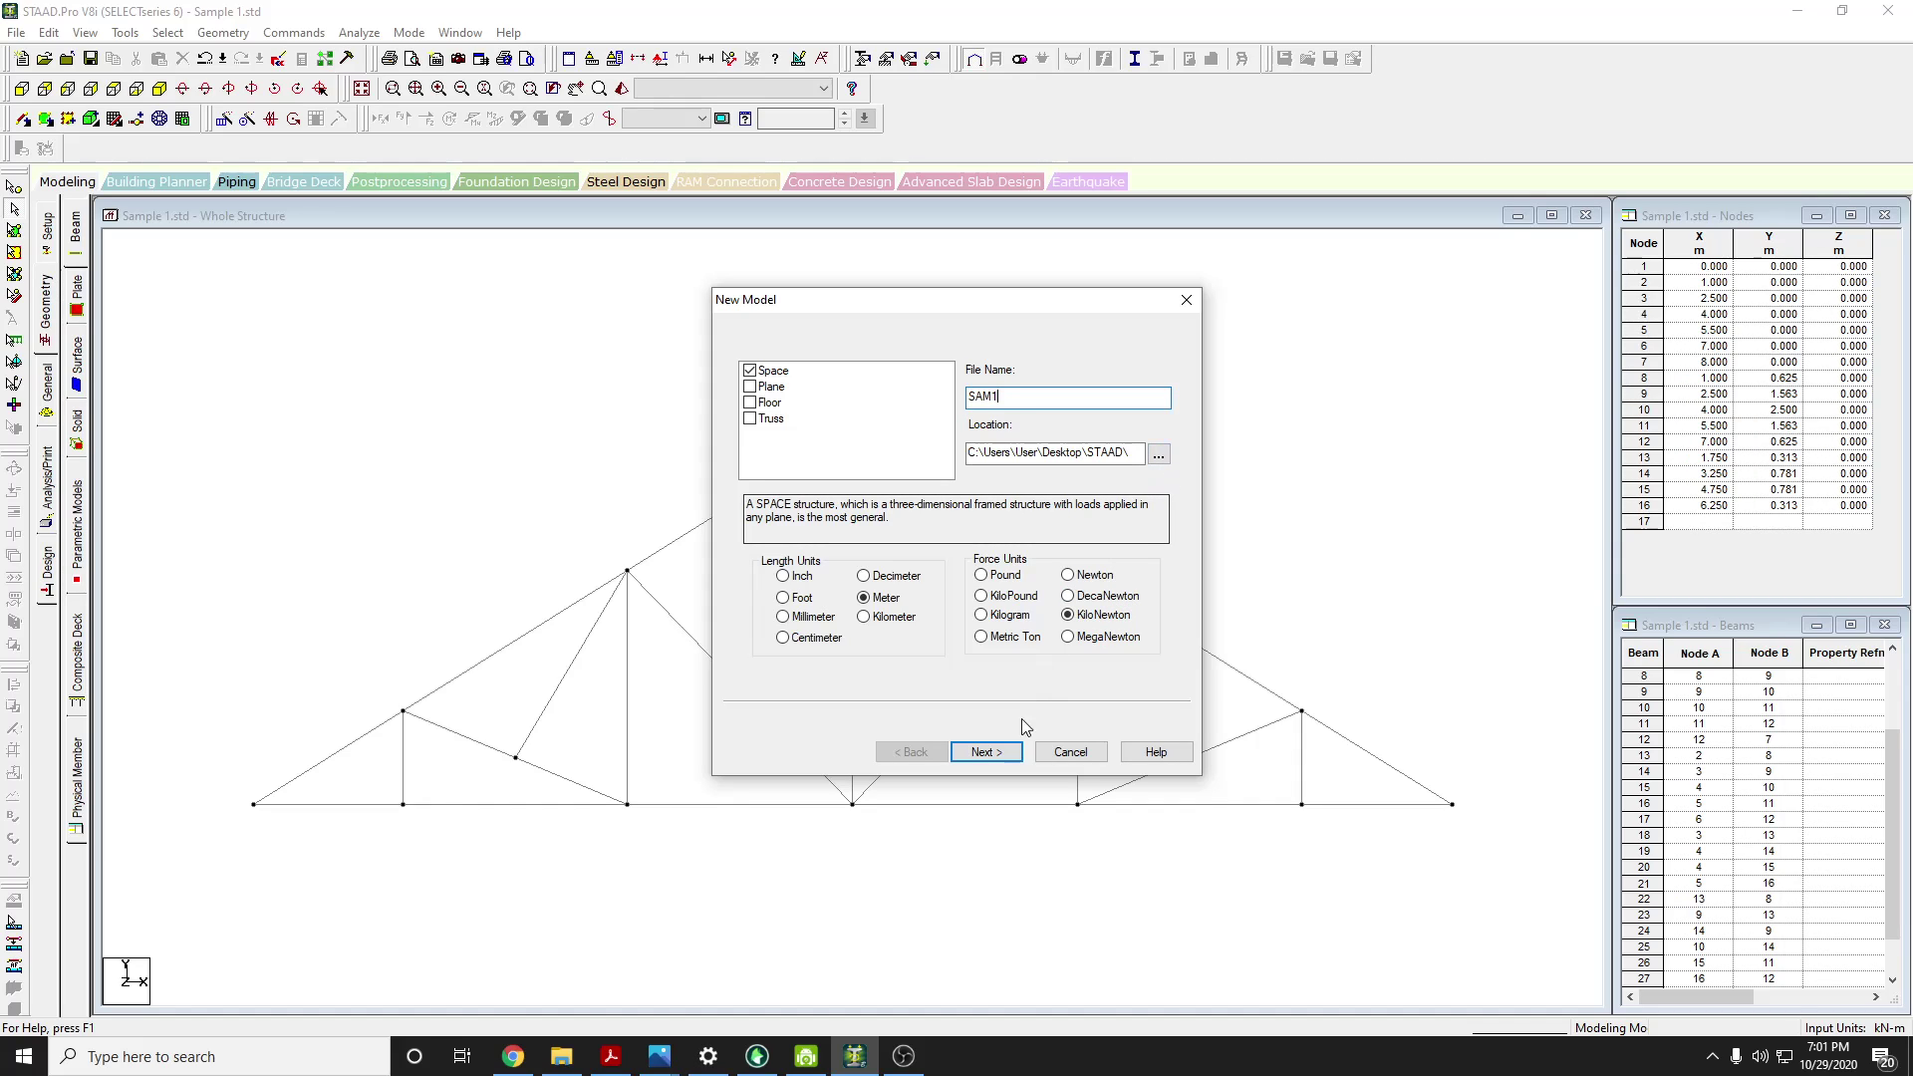
pyautogui.click(992, 754)
pyautogui.click(992, 755)
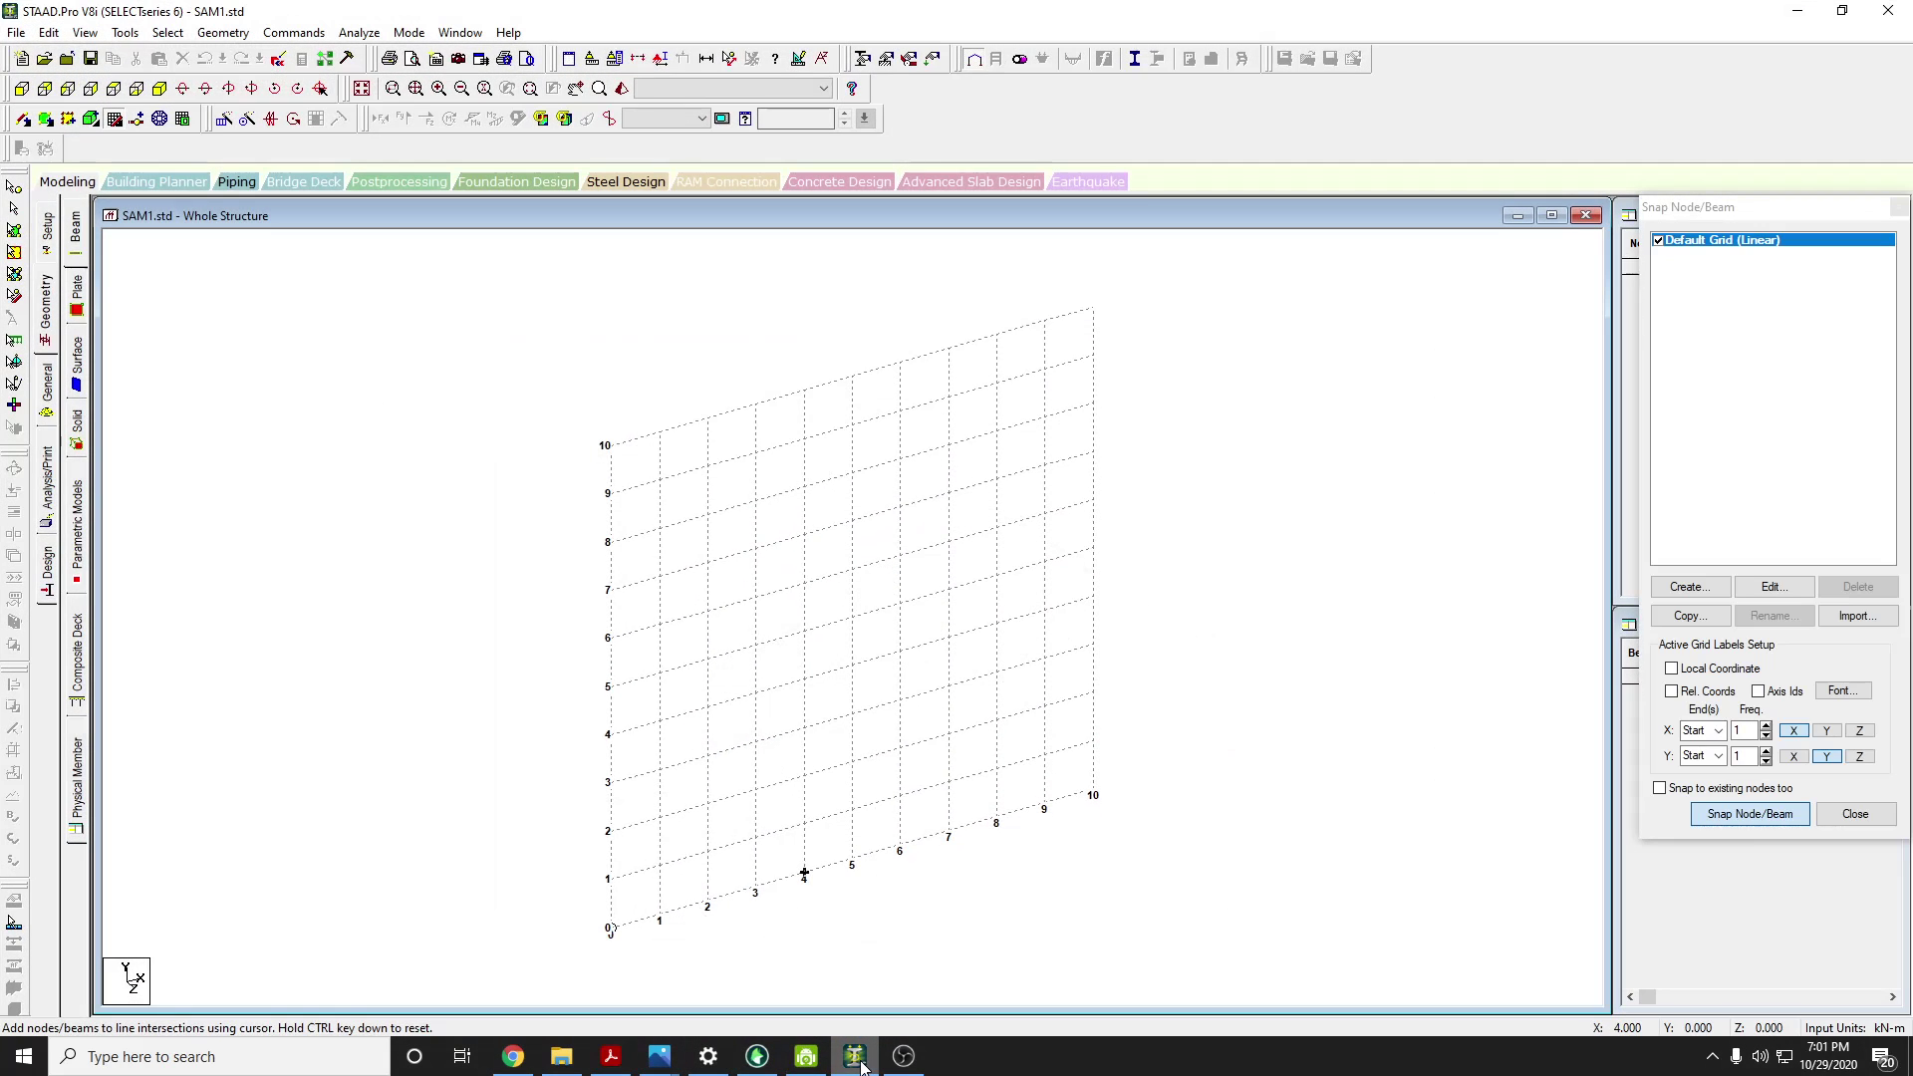
# Close the Snap Node/Beam grid of the new model to leave an empty workspace
pyautogui.click(806, 1057)
pyautogui.click(370, 401)
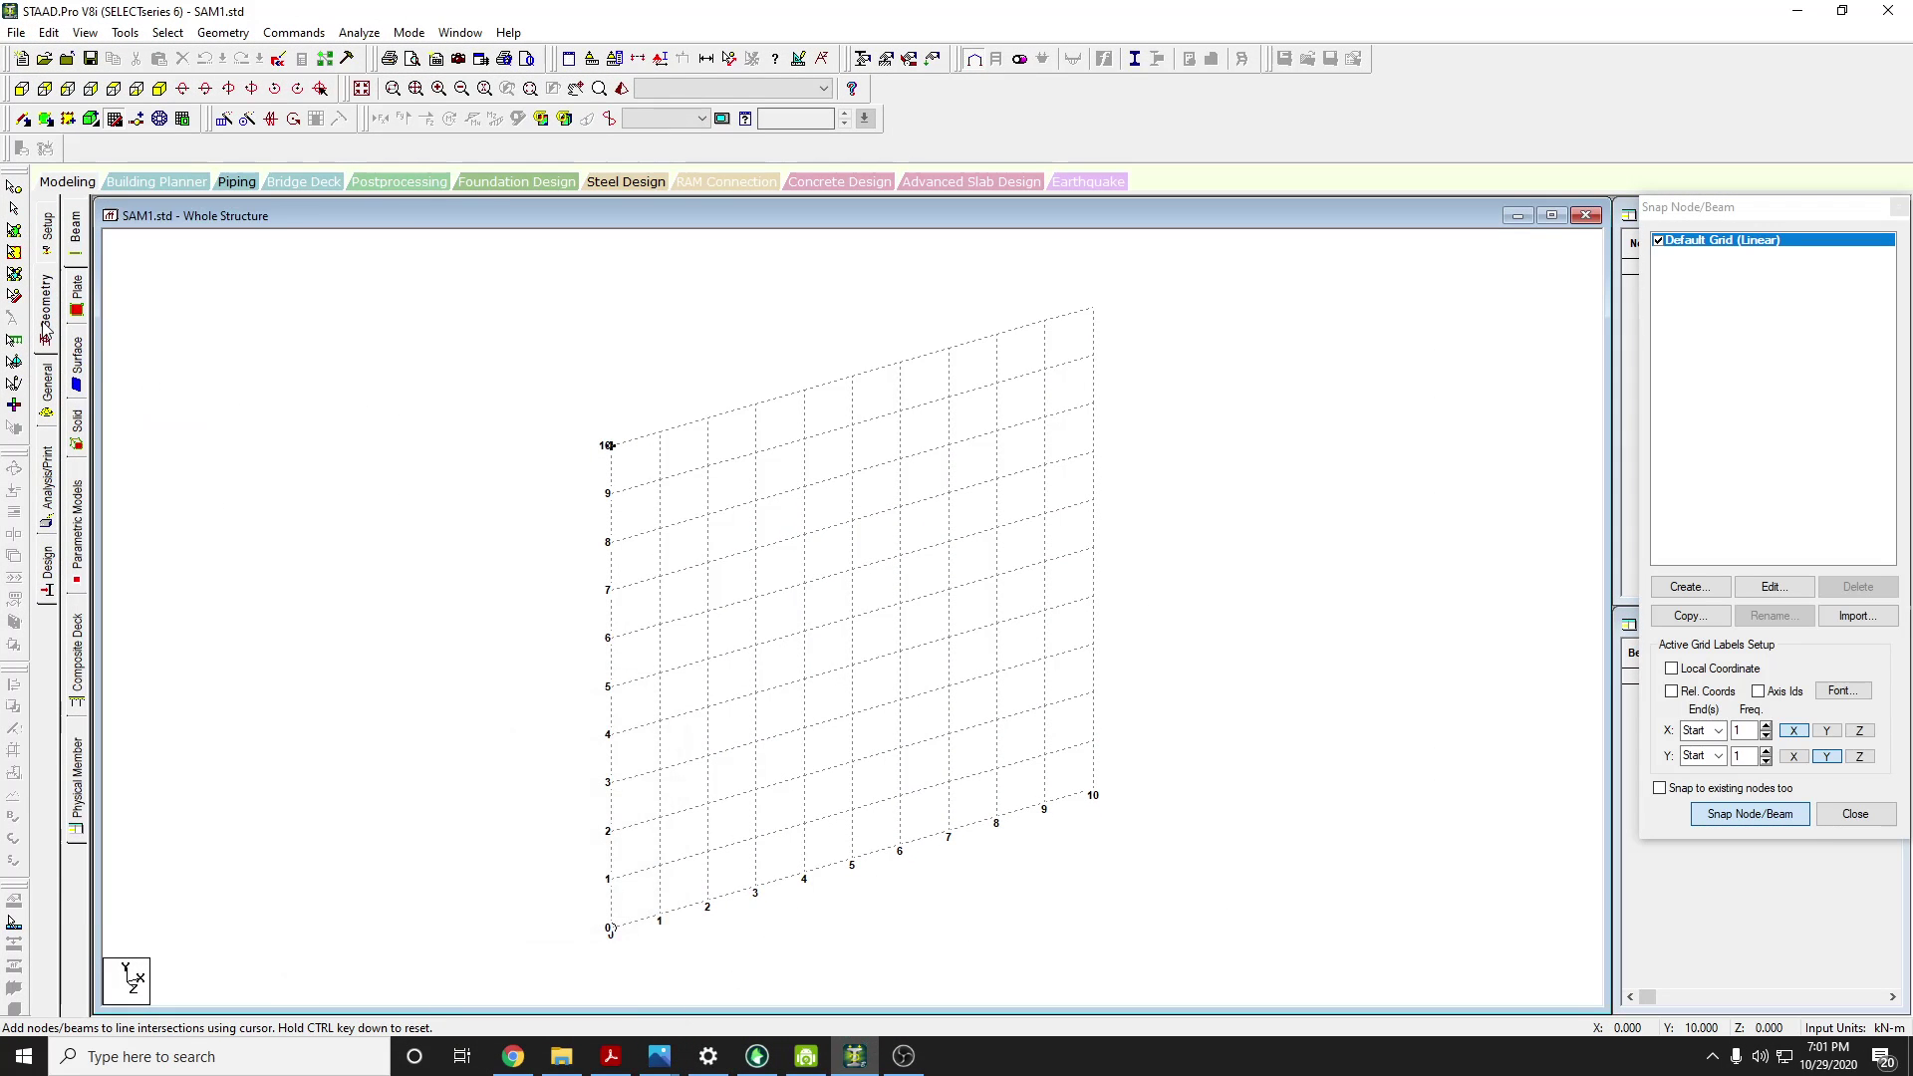
pyautogui.click(1899, 207)
# Switch to the Google Meet presentation, capture the lecturer's oval framing plan, and paste the screenshot into Paint
pyautogui.click(513, 1057)
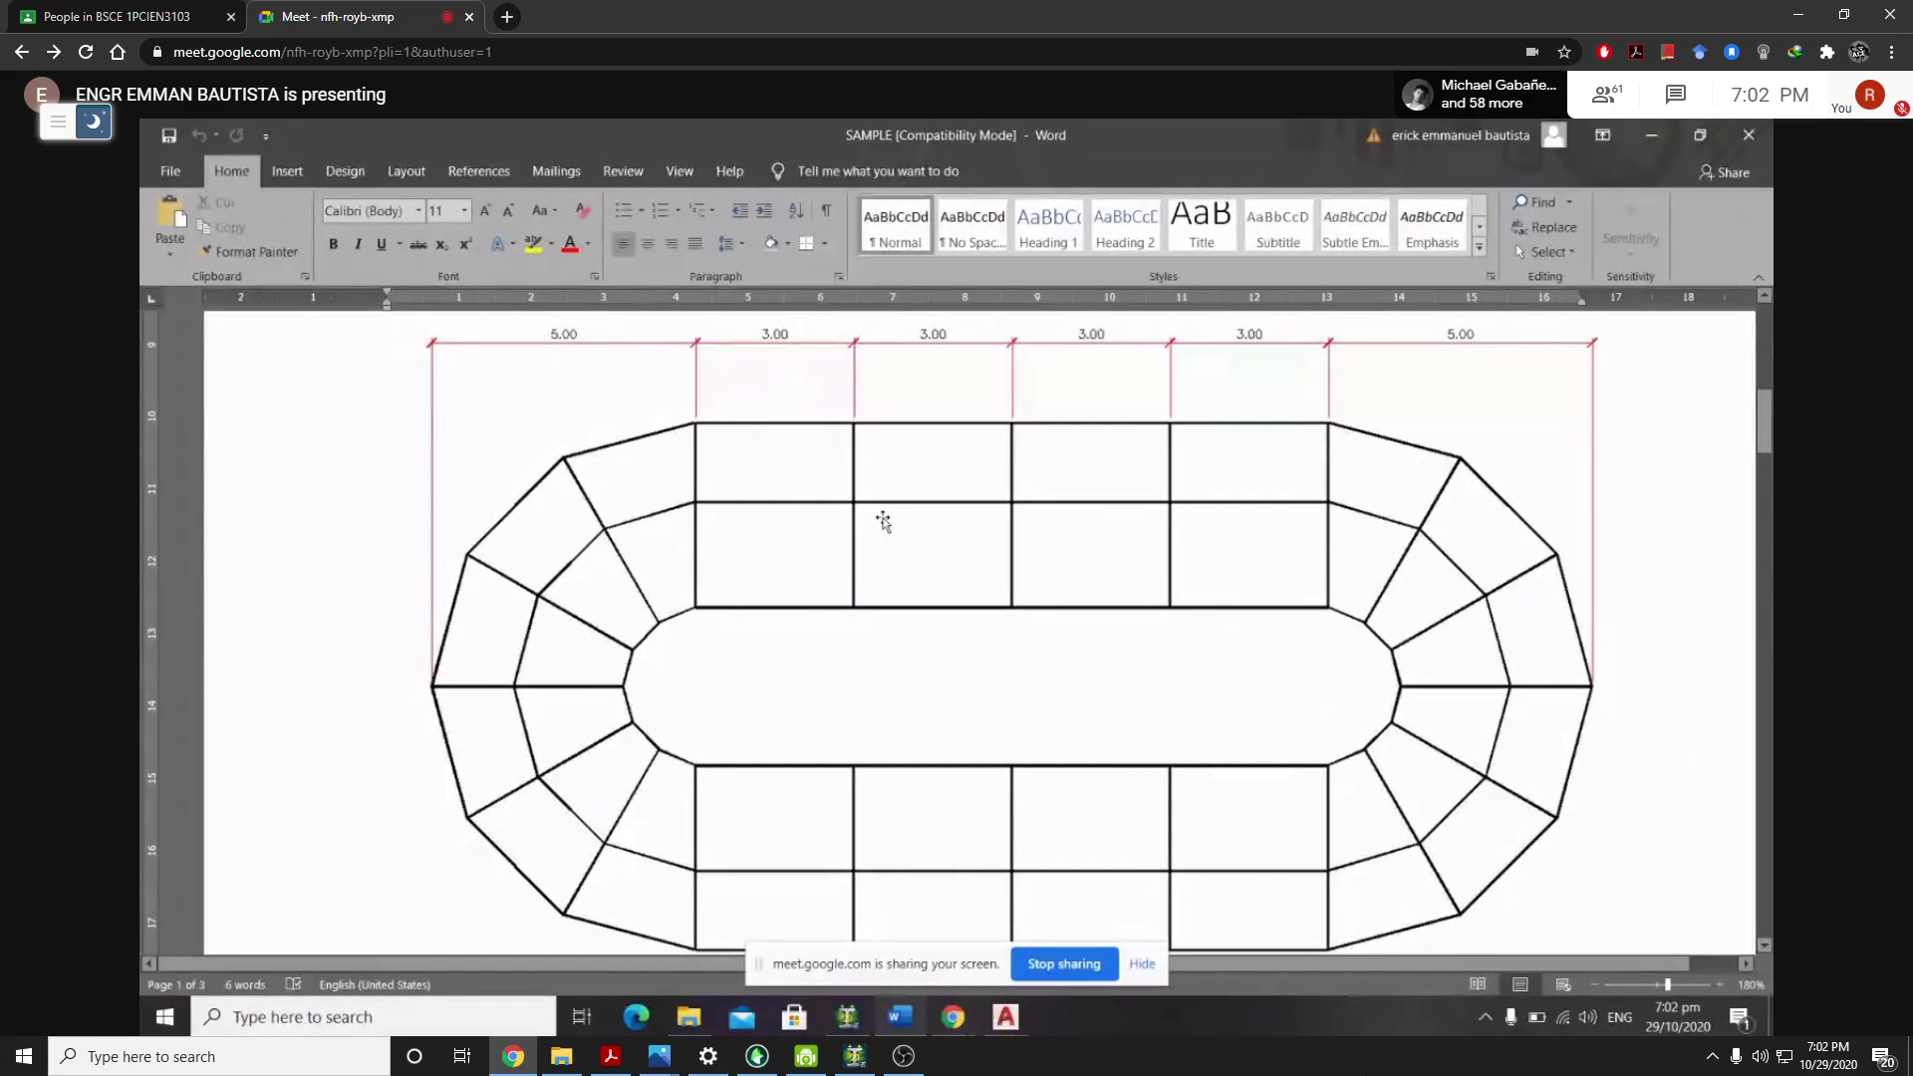
pyautogui.click(219, 1057)
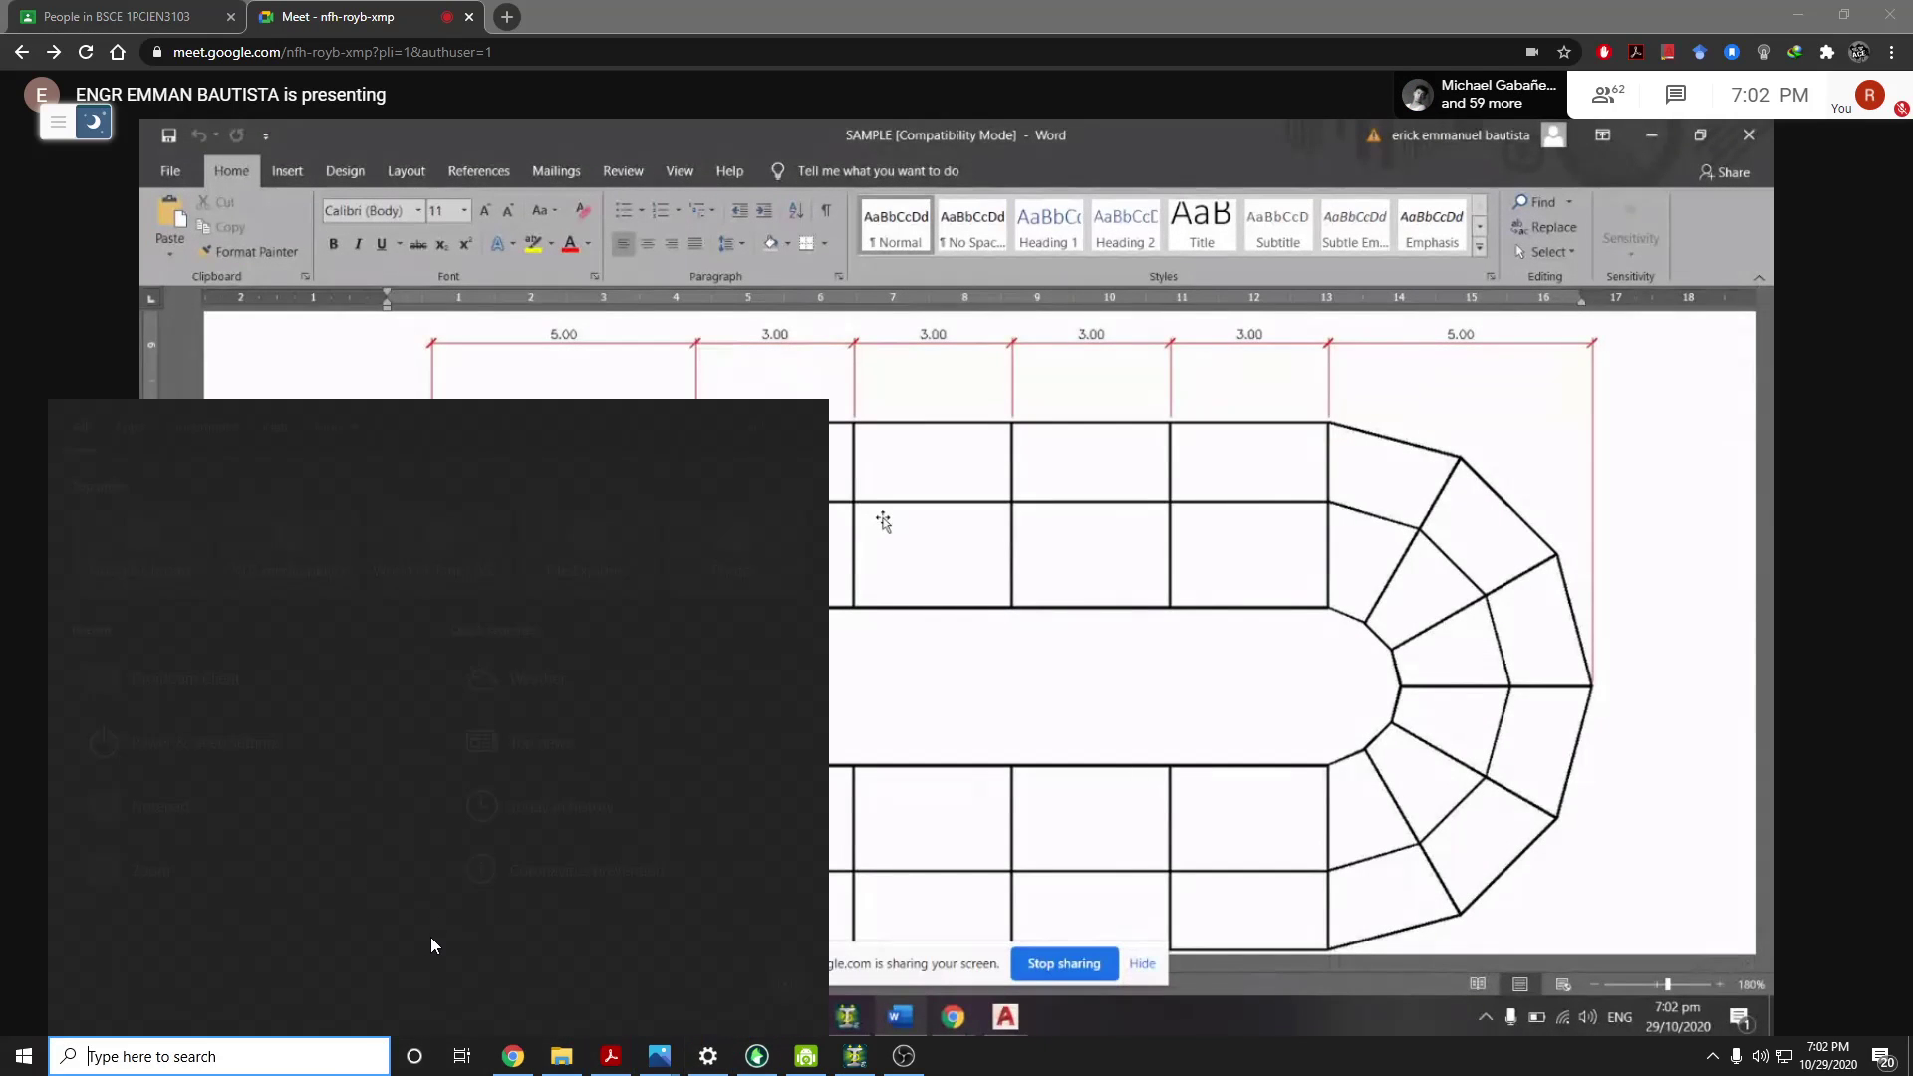
pyautogui.write('pa')
pyautogui.click(155, 508)
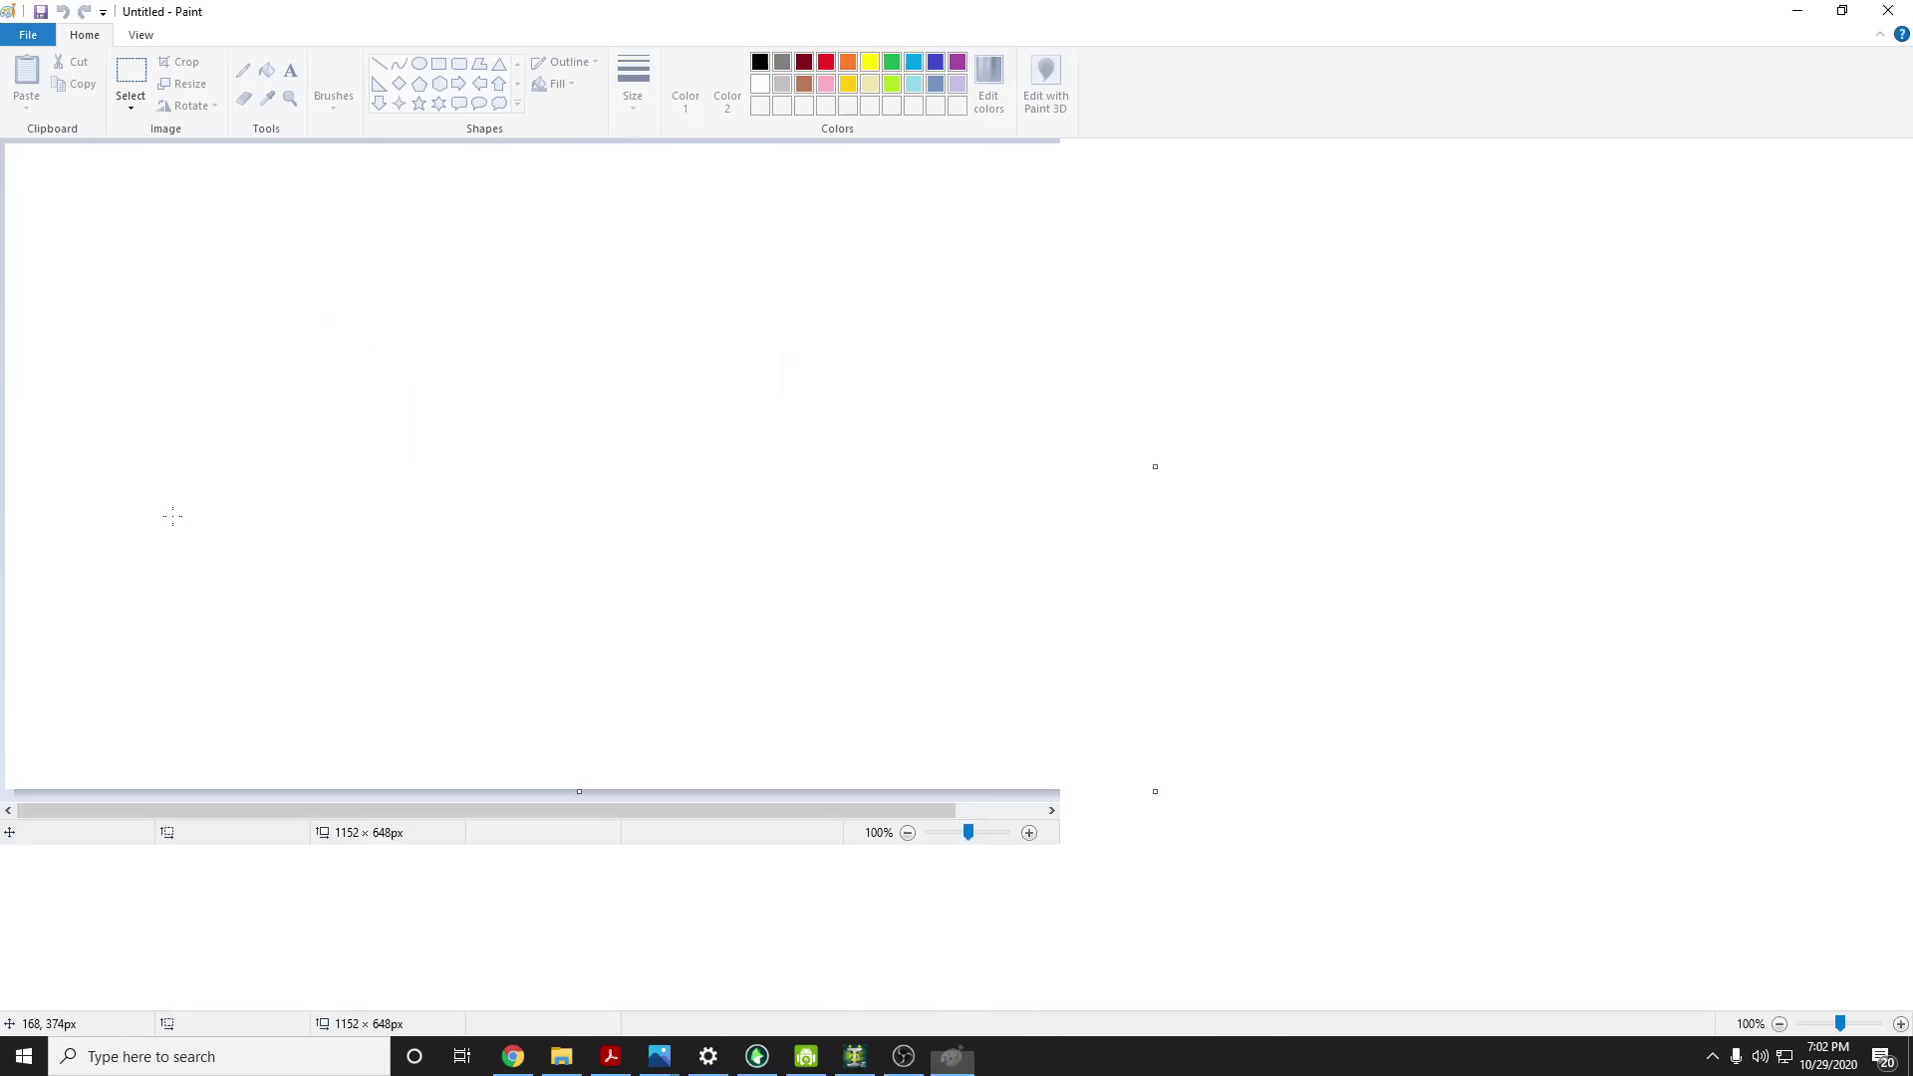
pyautogui.hotkey('ctrl', 'v')
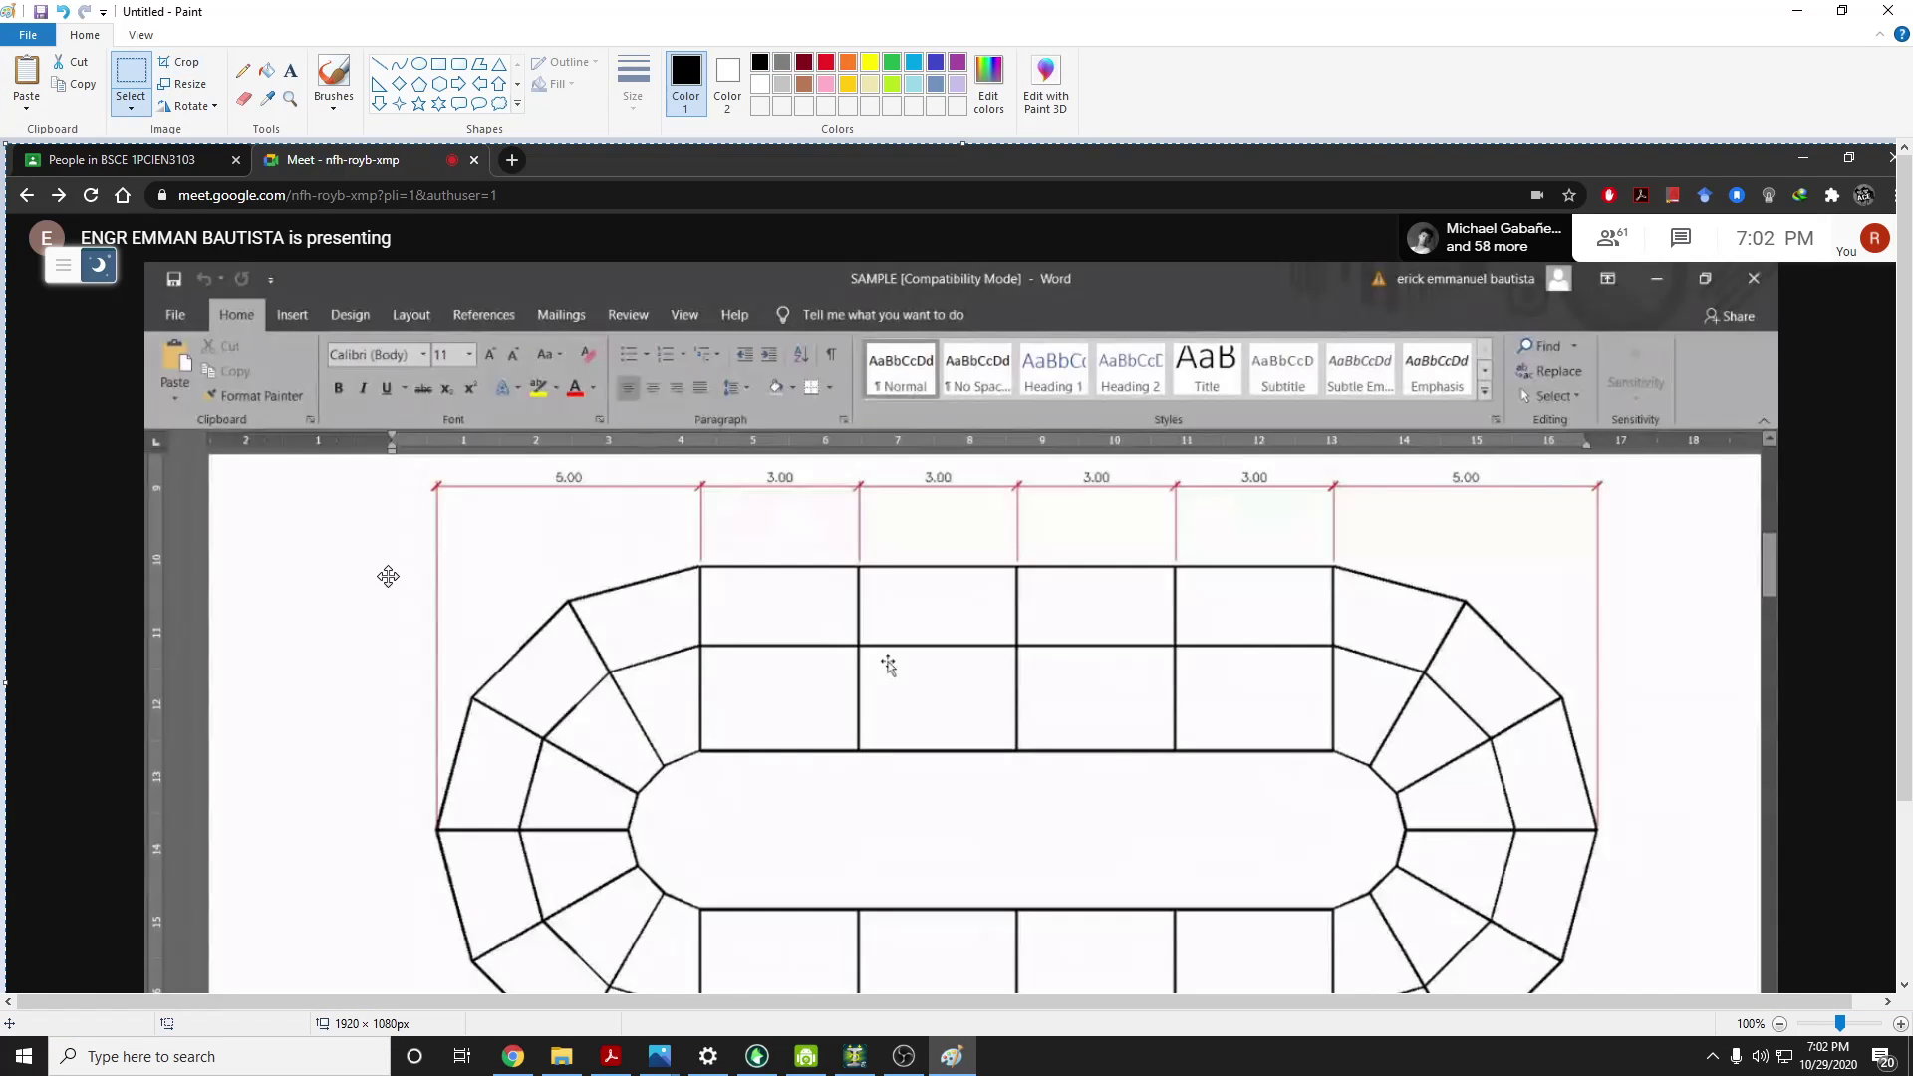
pyautogui.hotkey('ctrl', 'v')
# Save the framing plan screenshot as Untitled.png on the Desktop, replacing the existing file, and minimize Paint
pyautogui.click(40, 11)
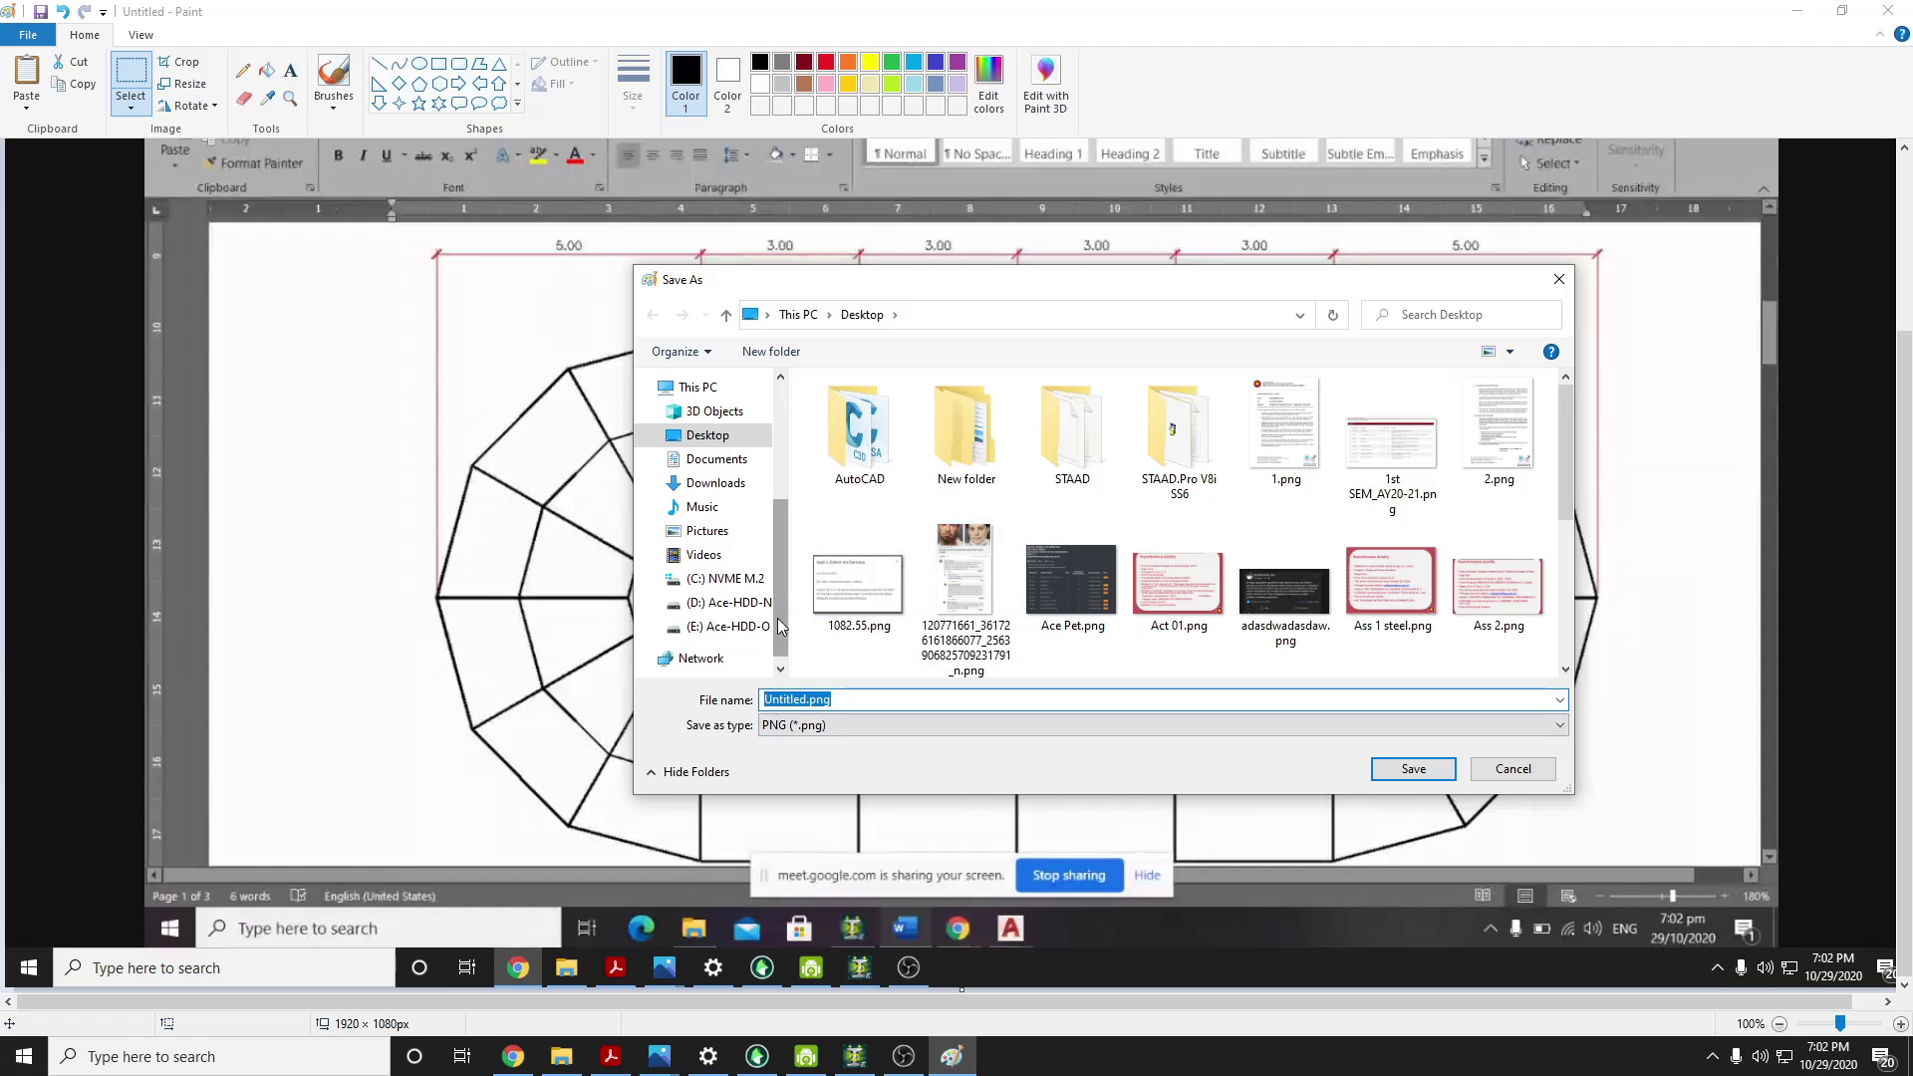
pyautogui.click(1451, 771)
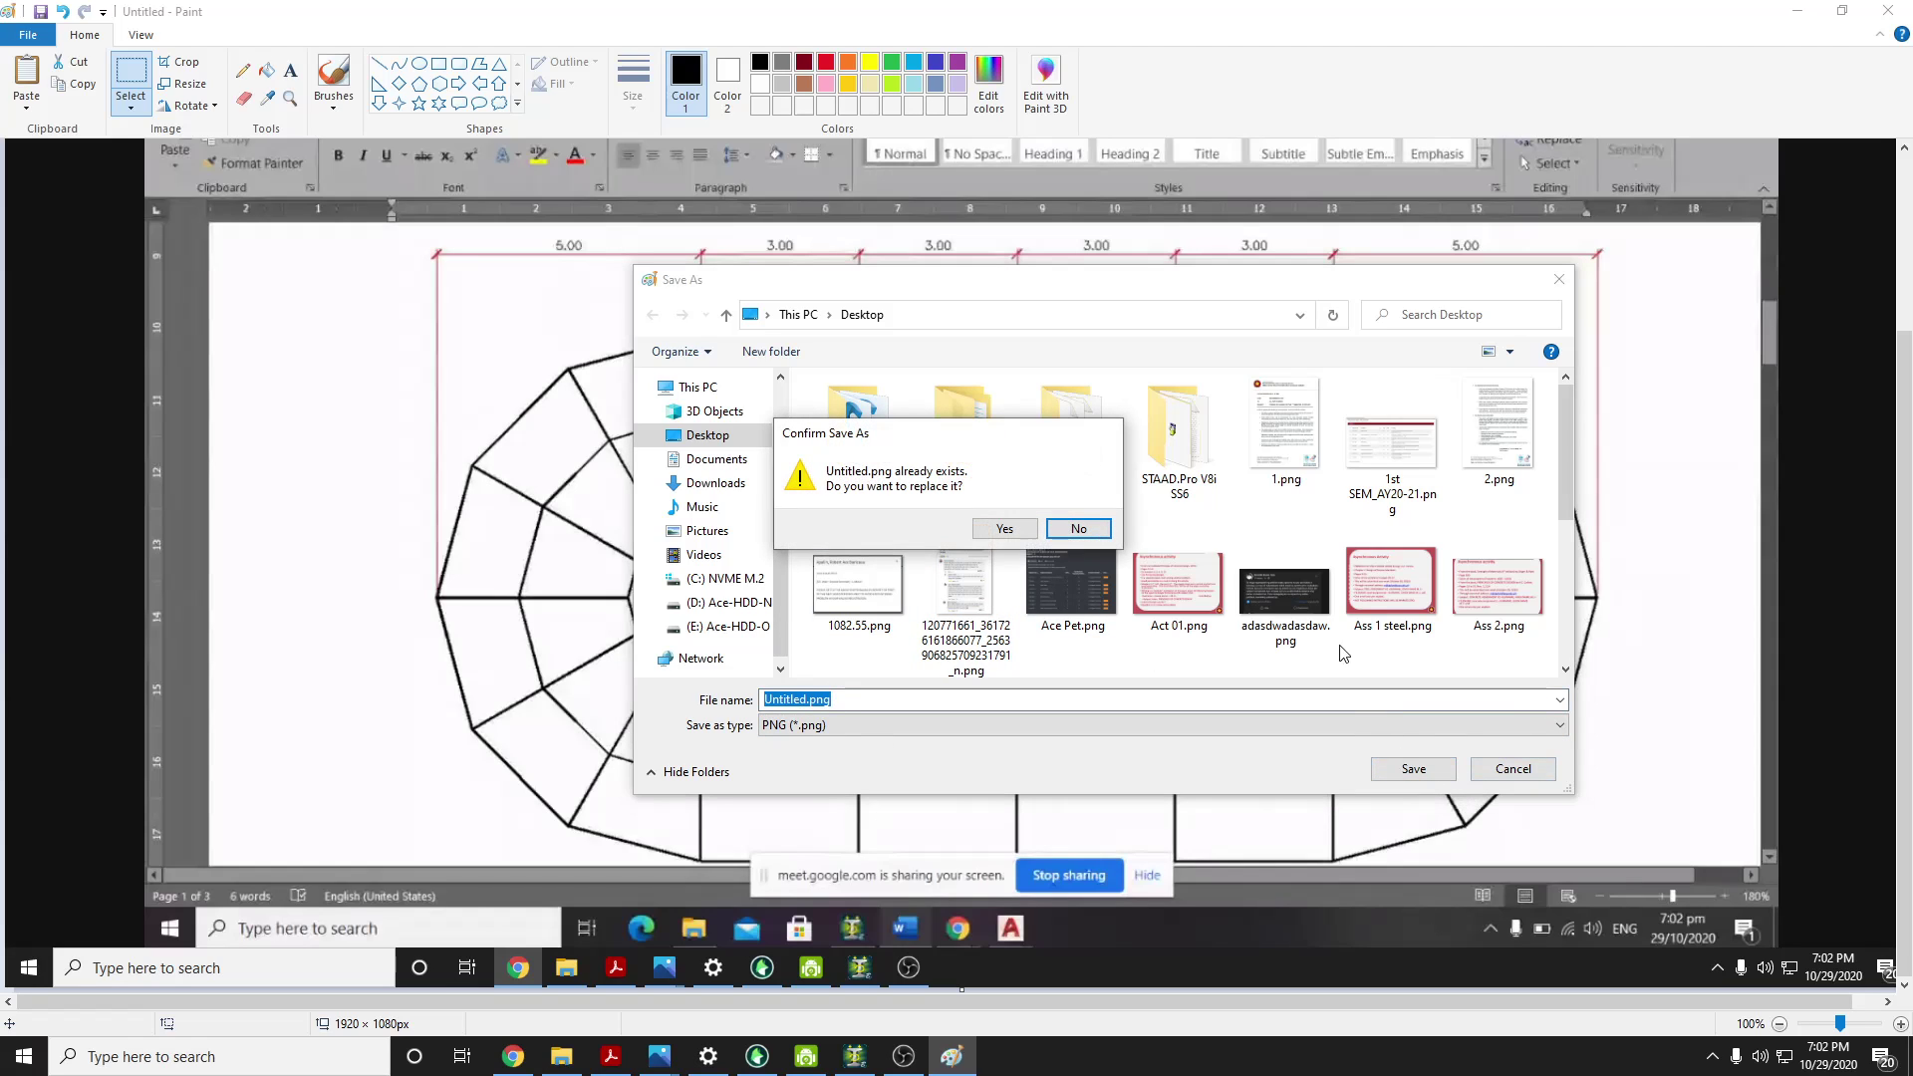
pyautogui.click(1001, 529)
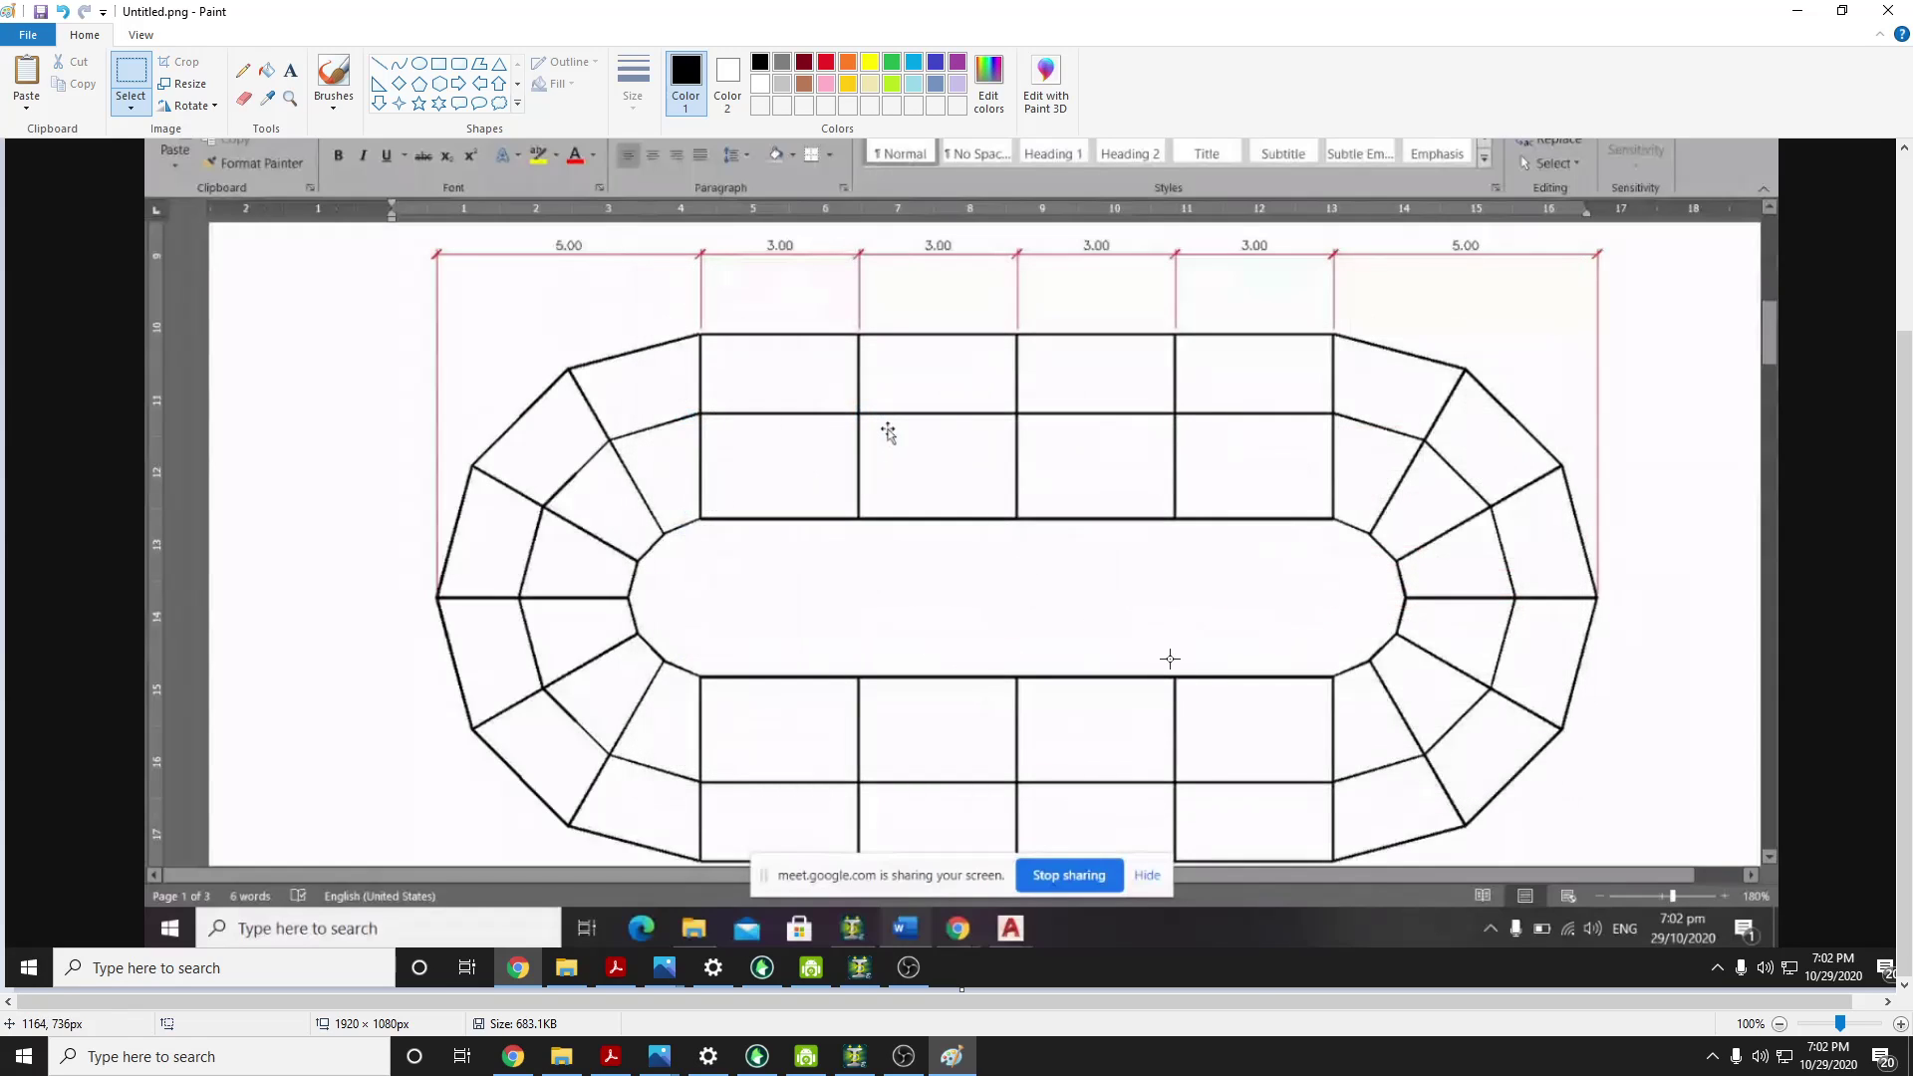
pyautogui.click(1798, 11)
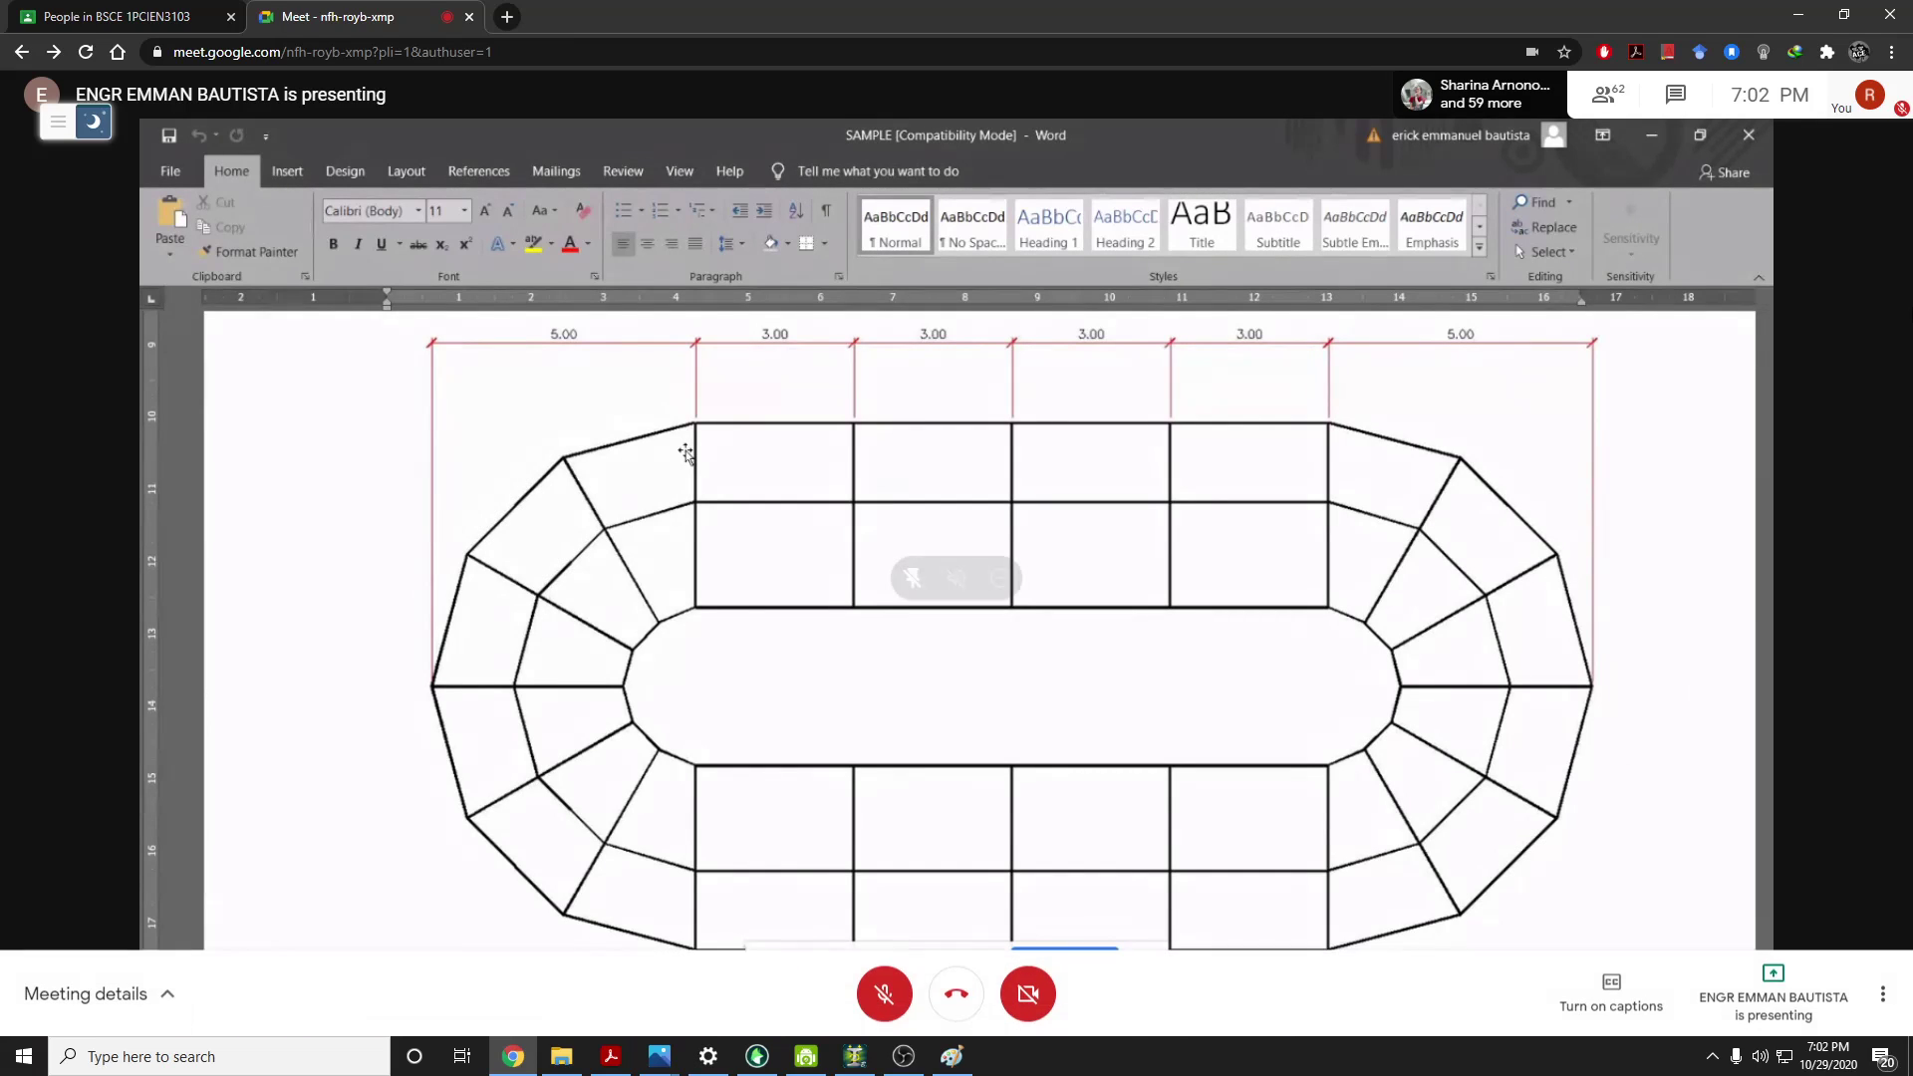
# Clear the view to the Desktop and open the T1.dxf file with the AutoCAD application
pyautogui.click(1799, 14)
pyautogui.click(1799, 14)
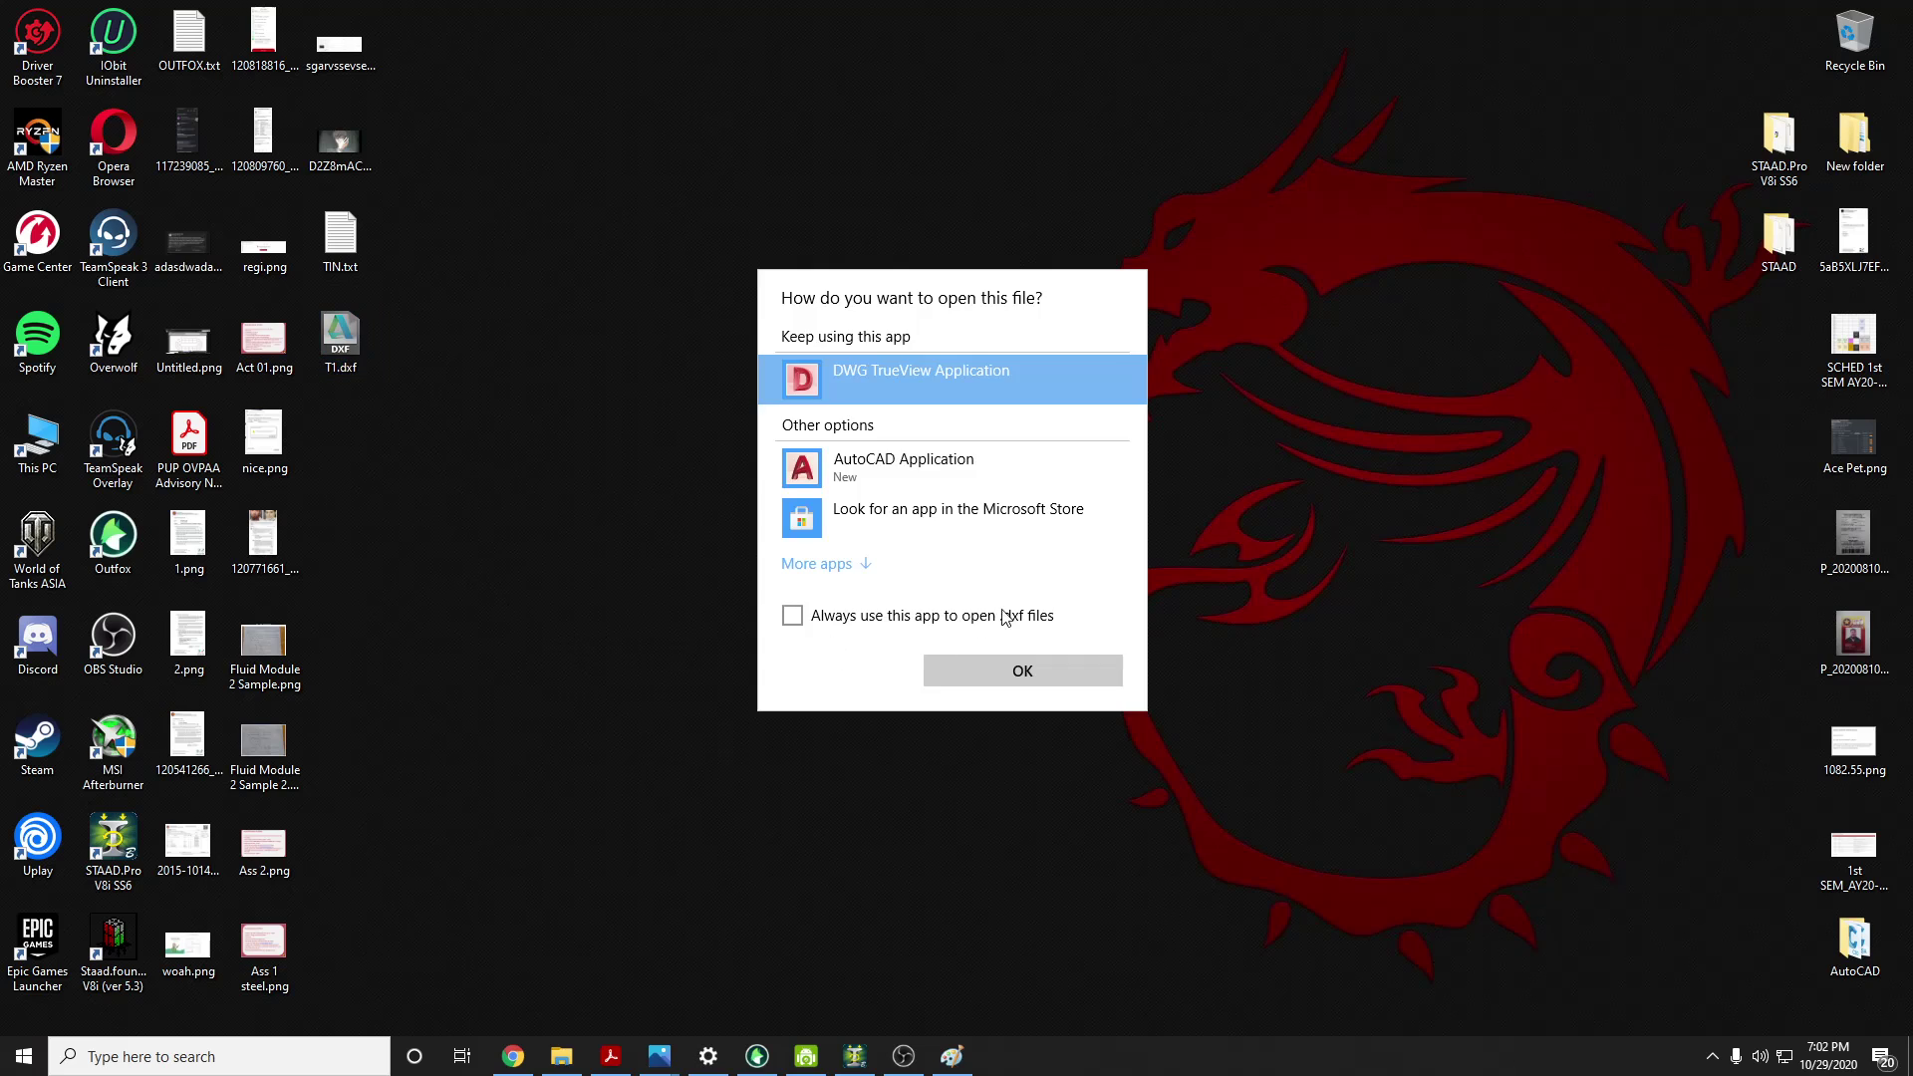
pyautogui.click(941, 475)
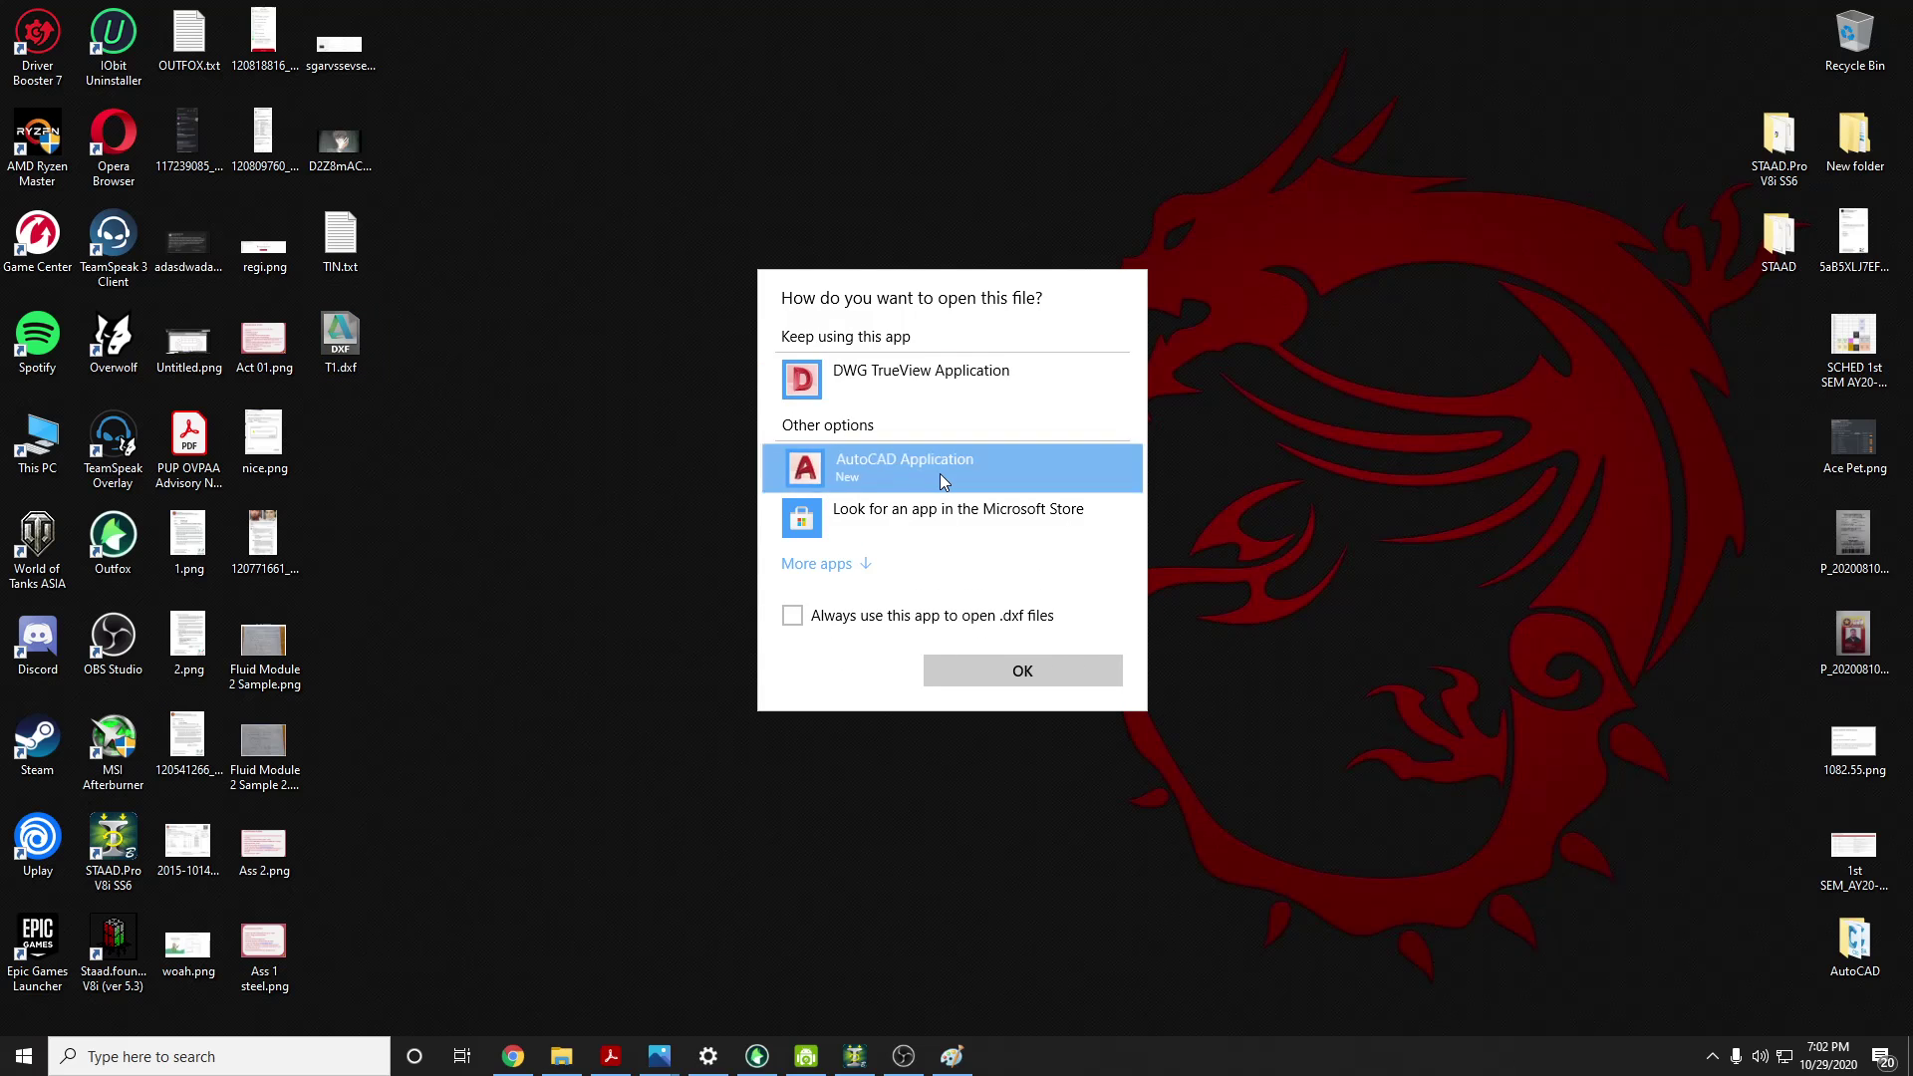
pyautogui.click(1013, 671)
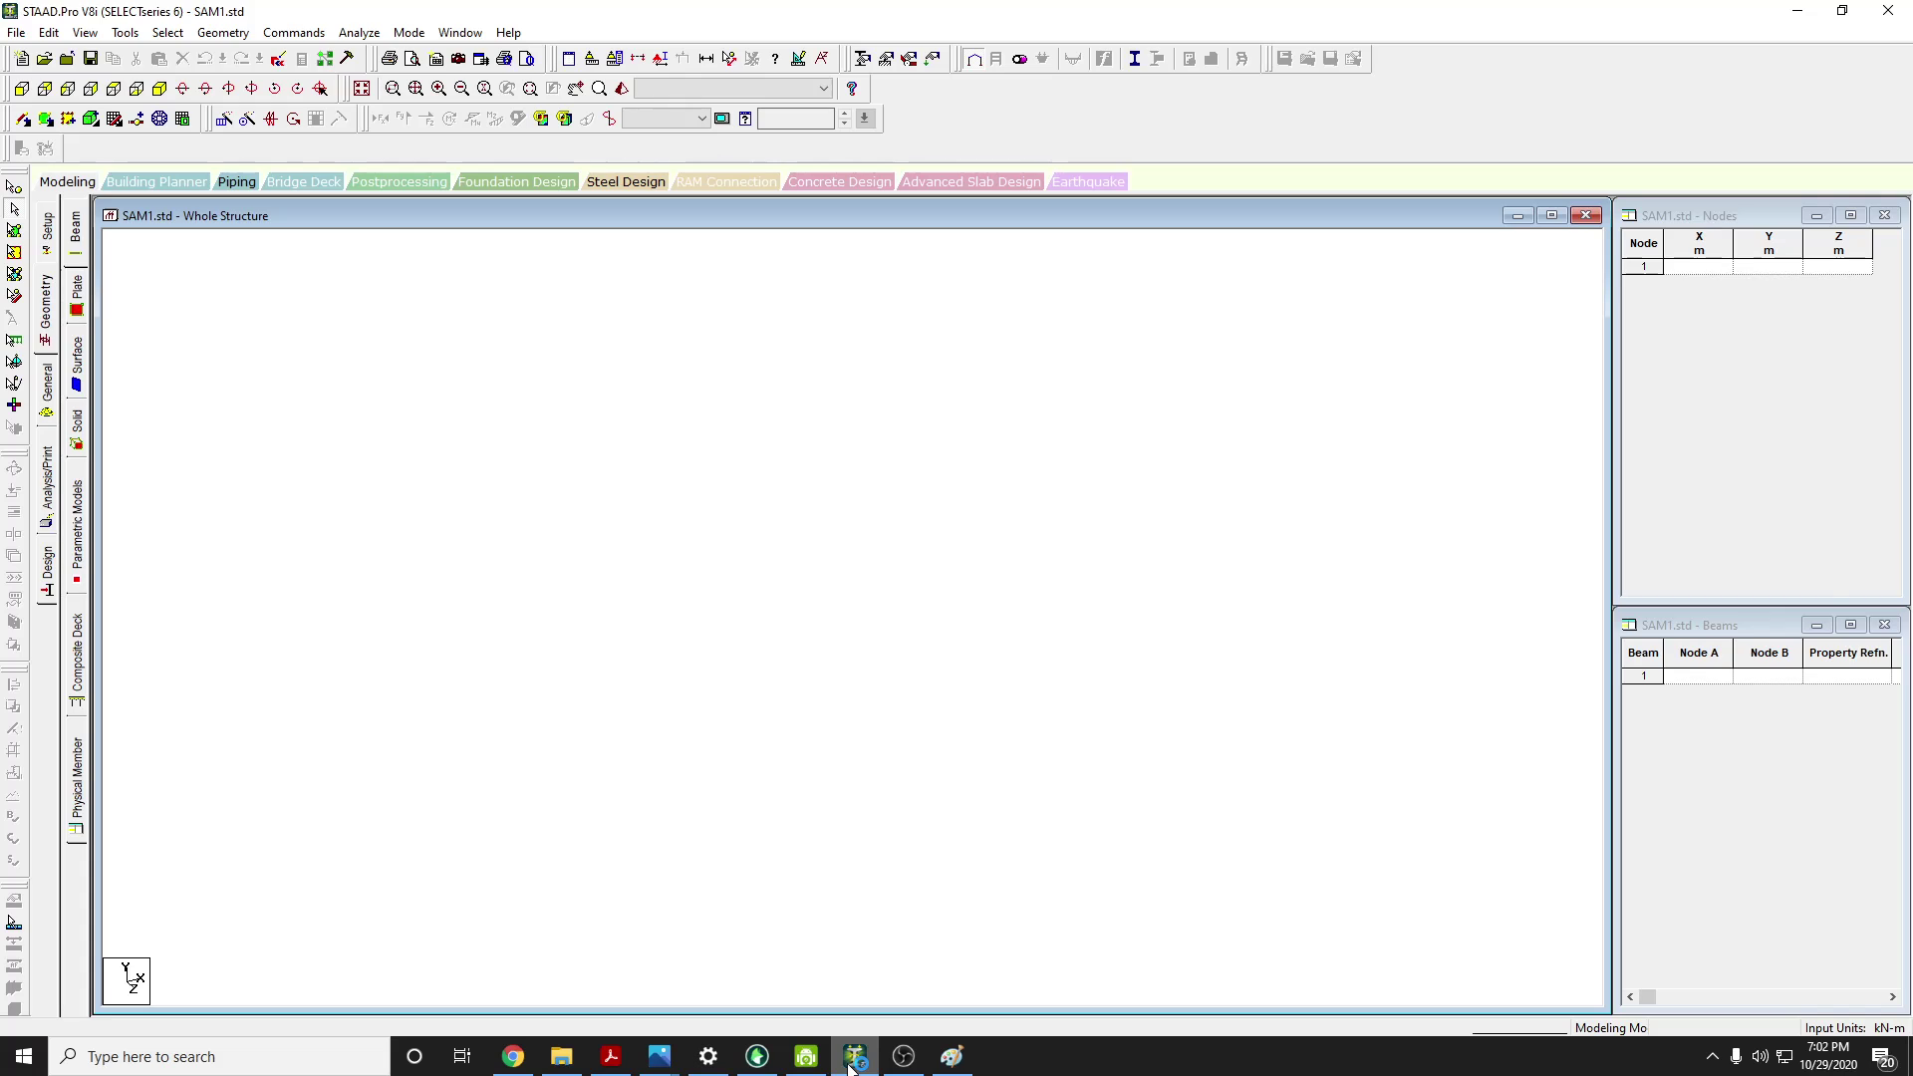
# Return to the Google Meet call while AutoCAD loads and pin the lecturer's video to the screen
pyautogui.click(854, 1059)
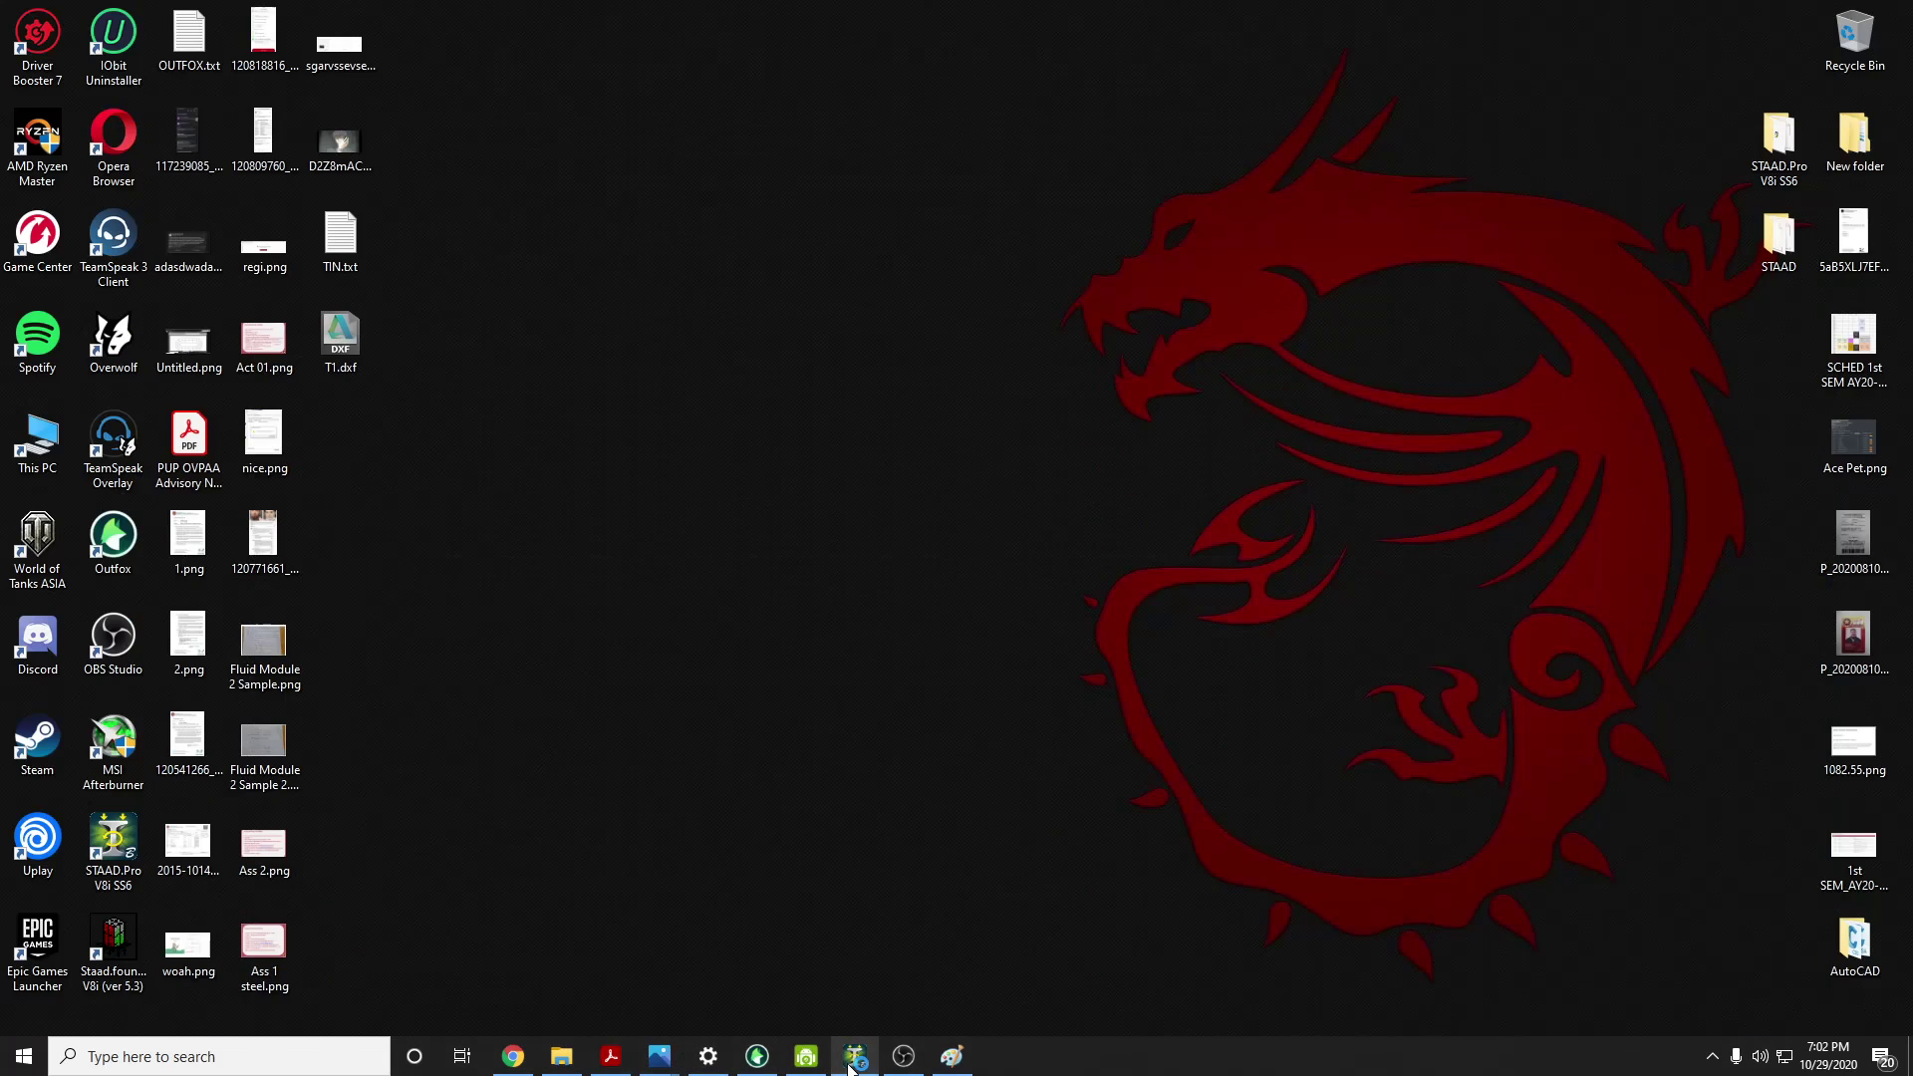
pyautogui.click(514, 1058)
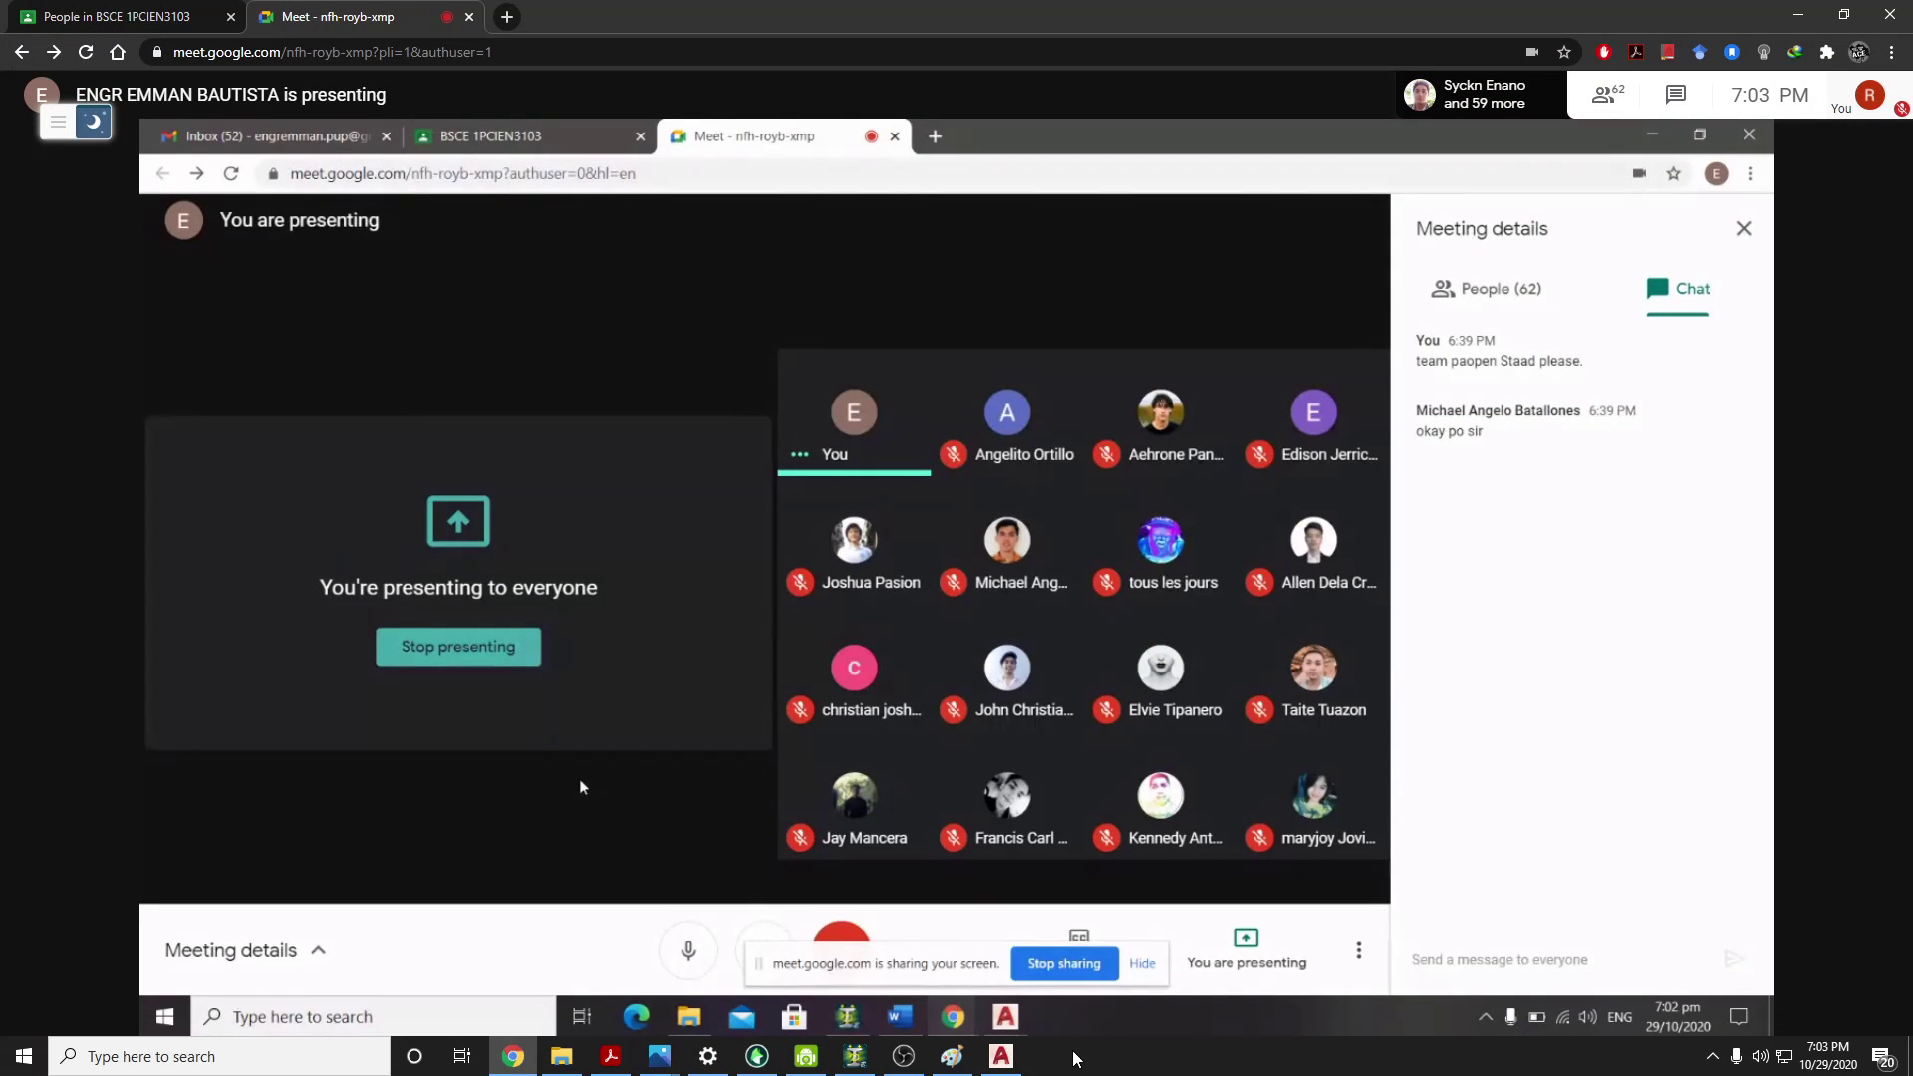
pyautogui.click(1002, 1062)
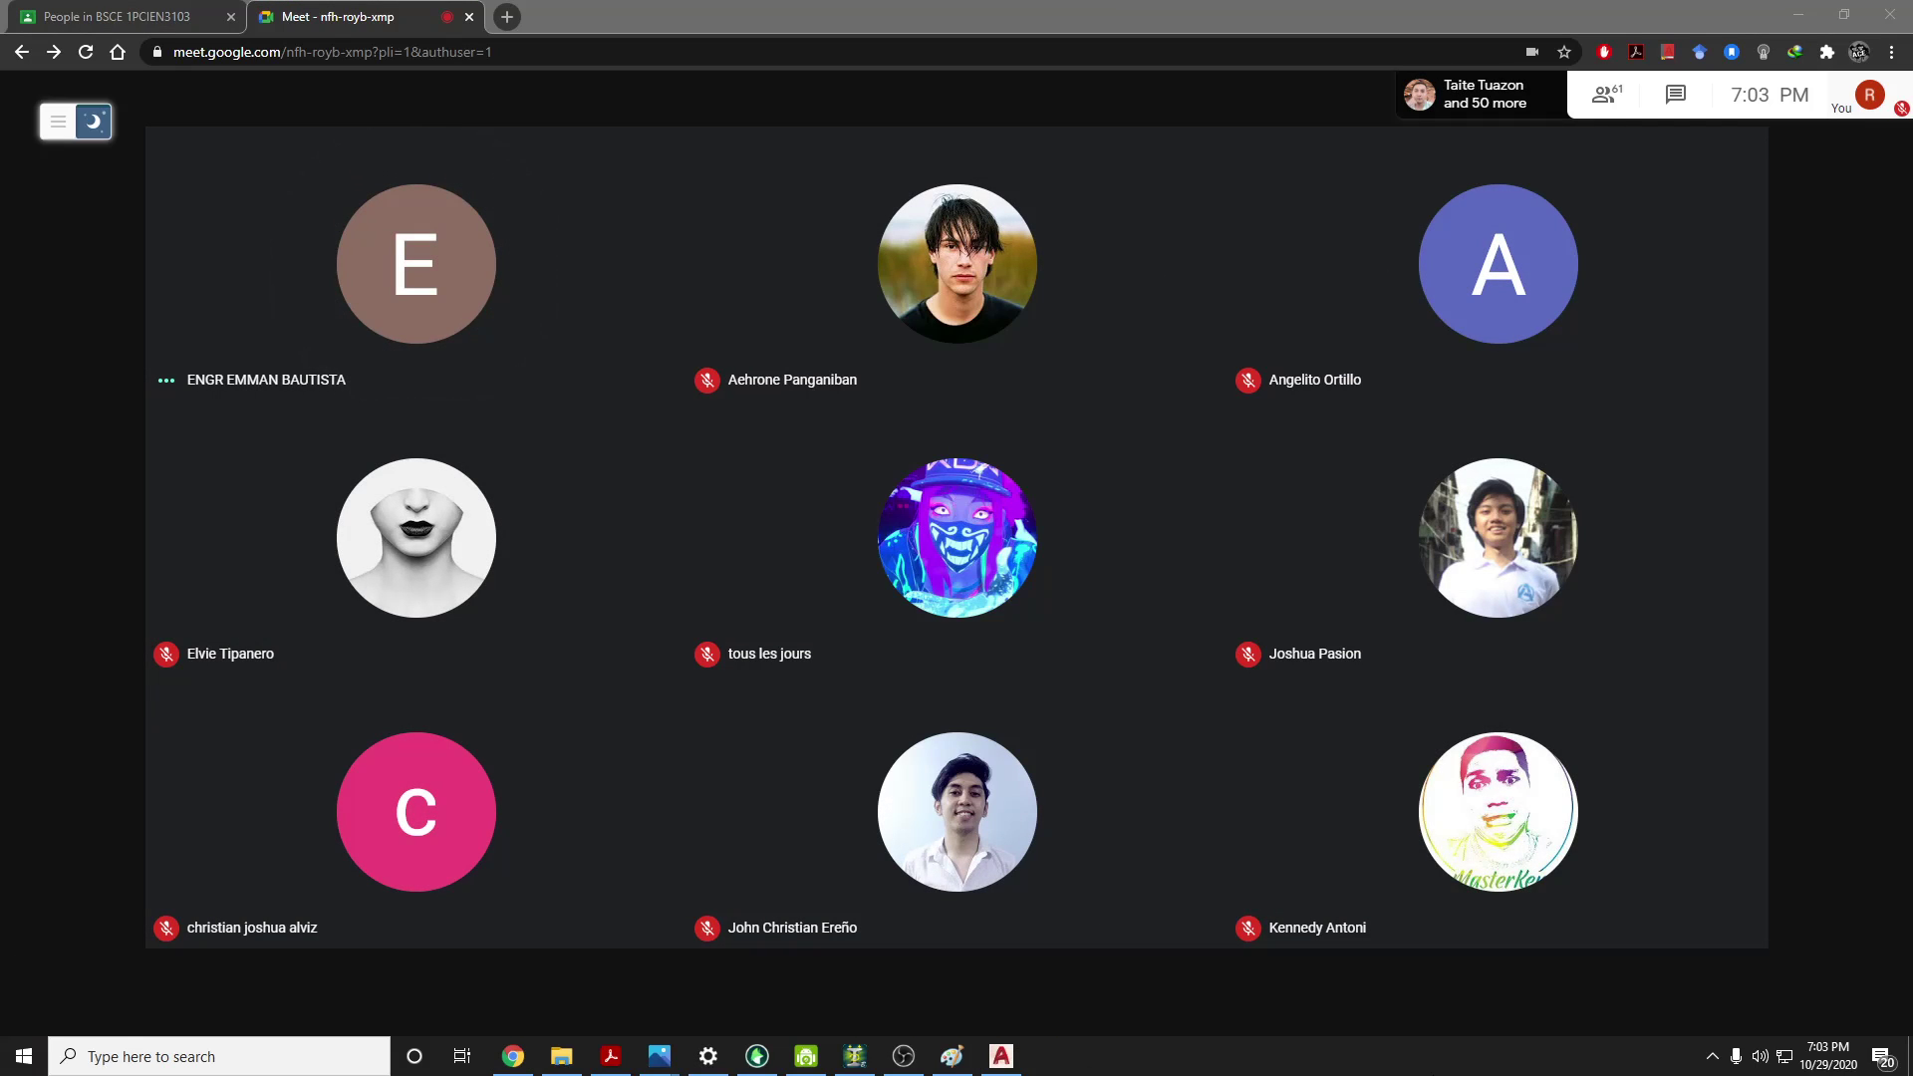
pyautogui.click(1800, 14)
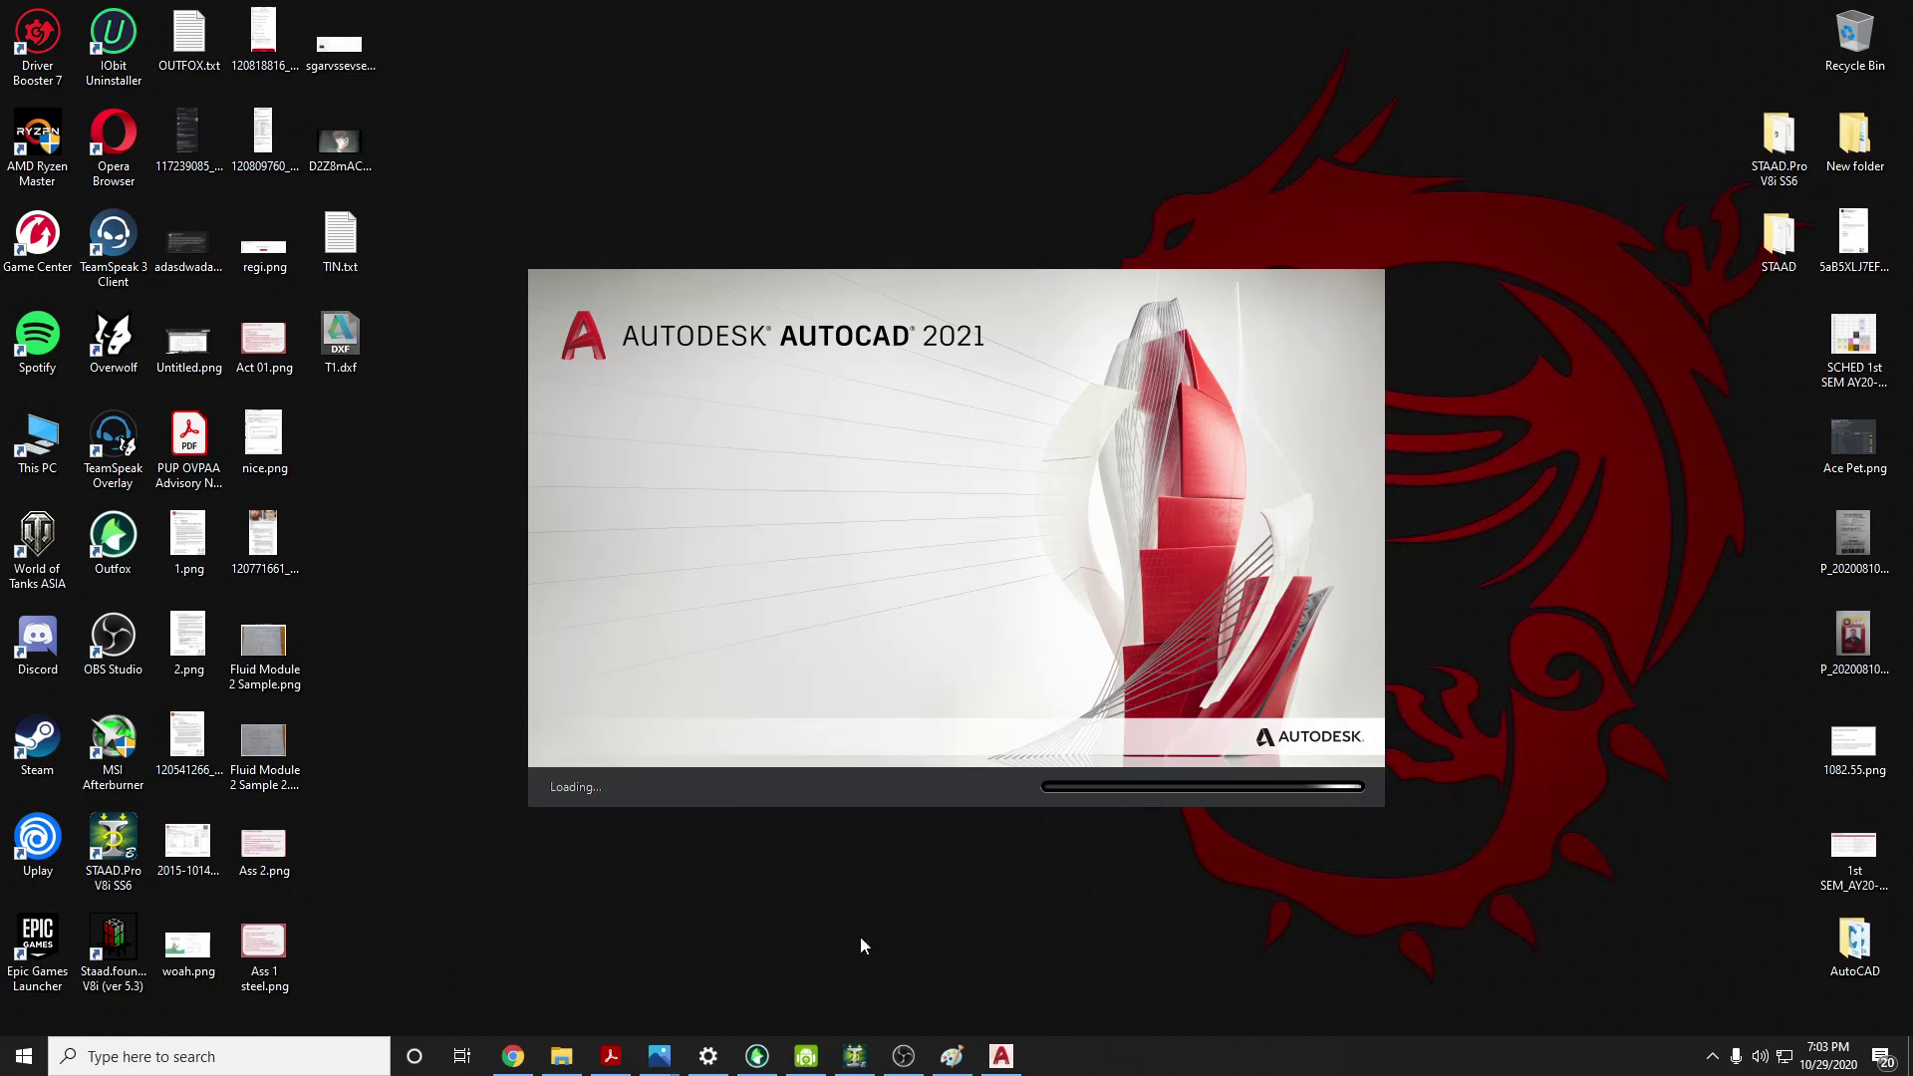
pyautogui.click(511, 1056)
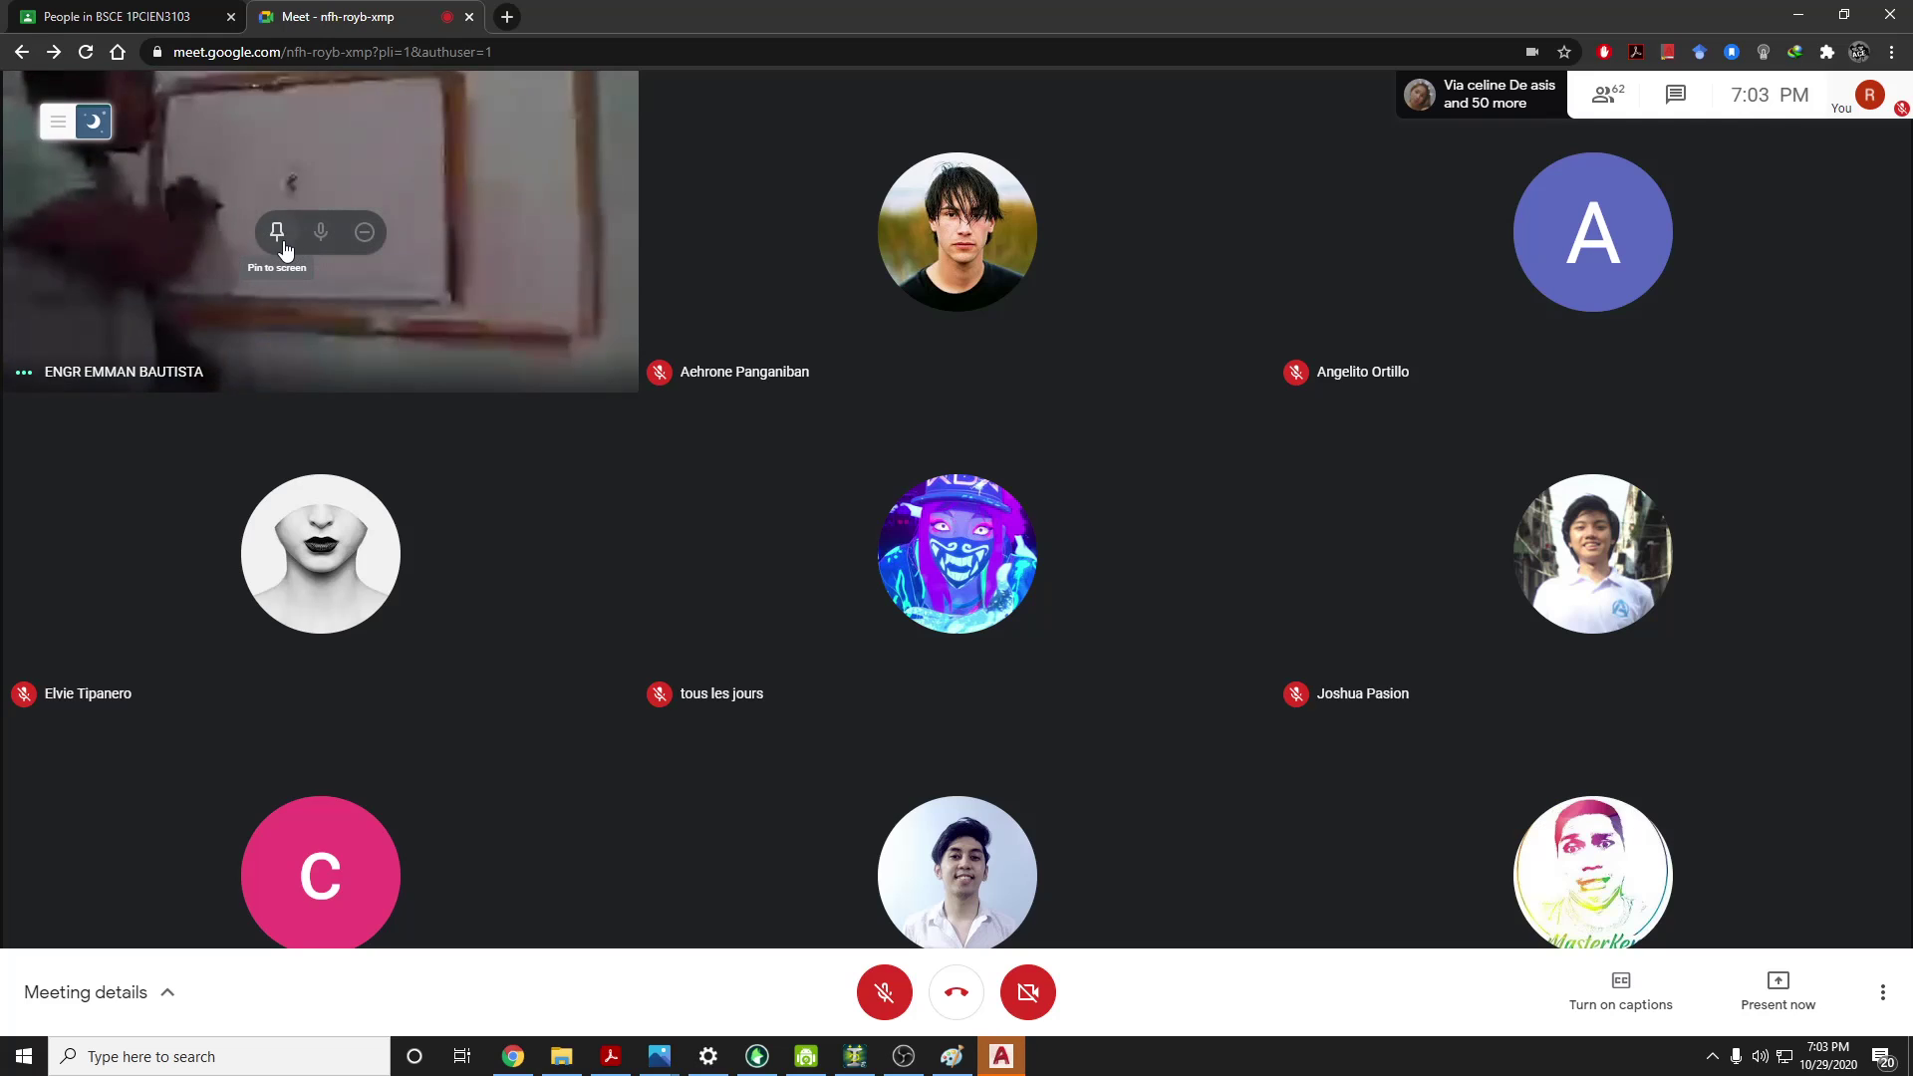
pyautogui.click(279, 235)
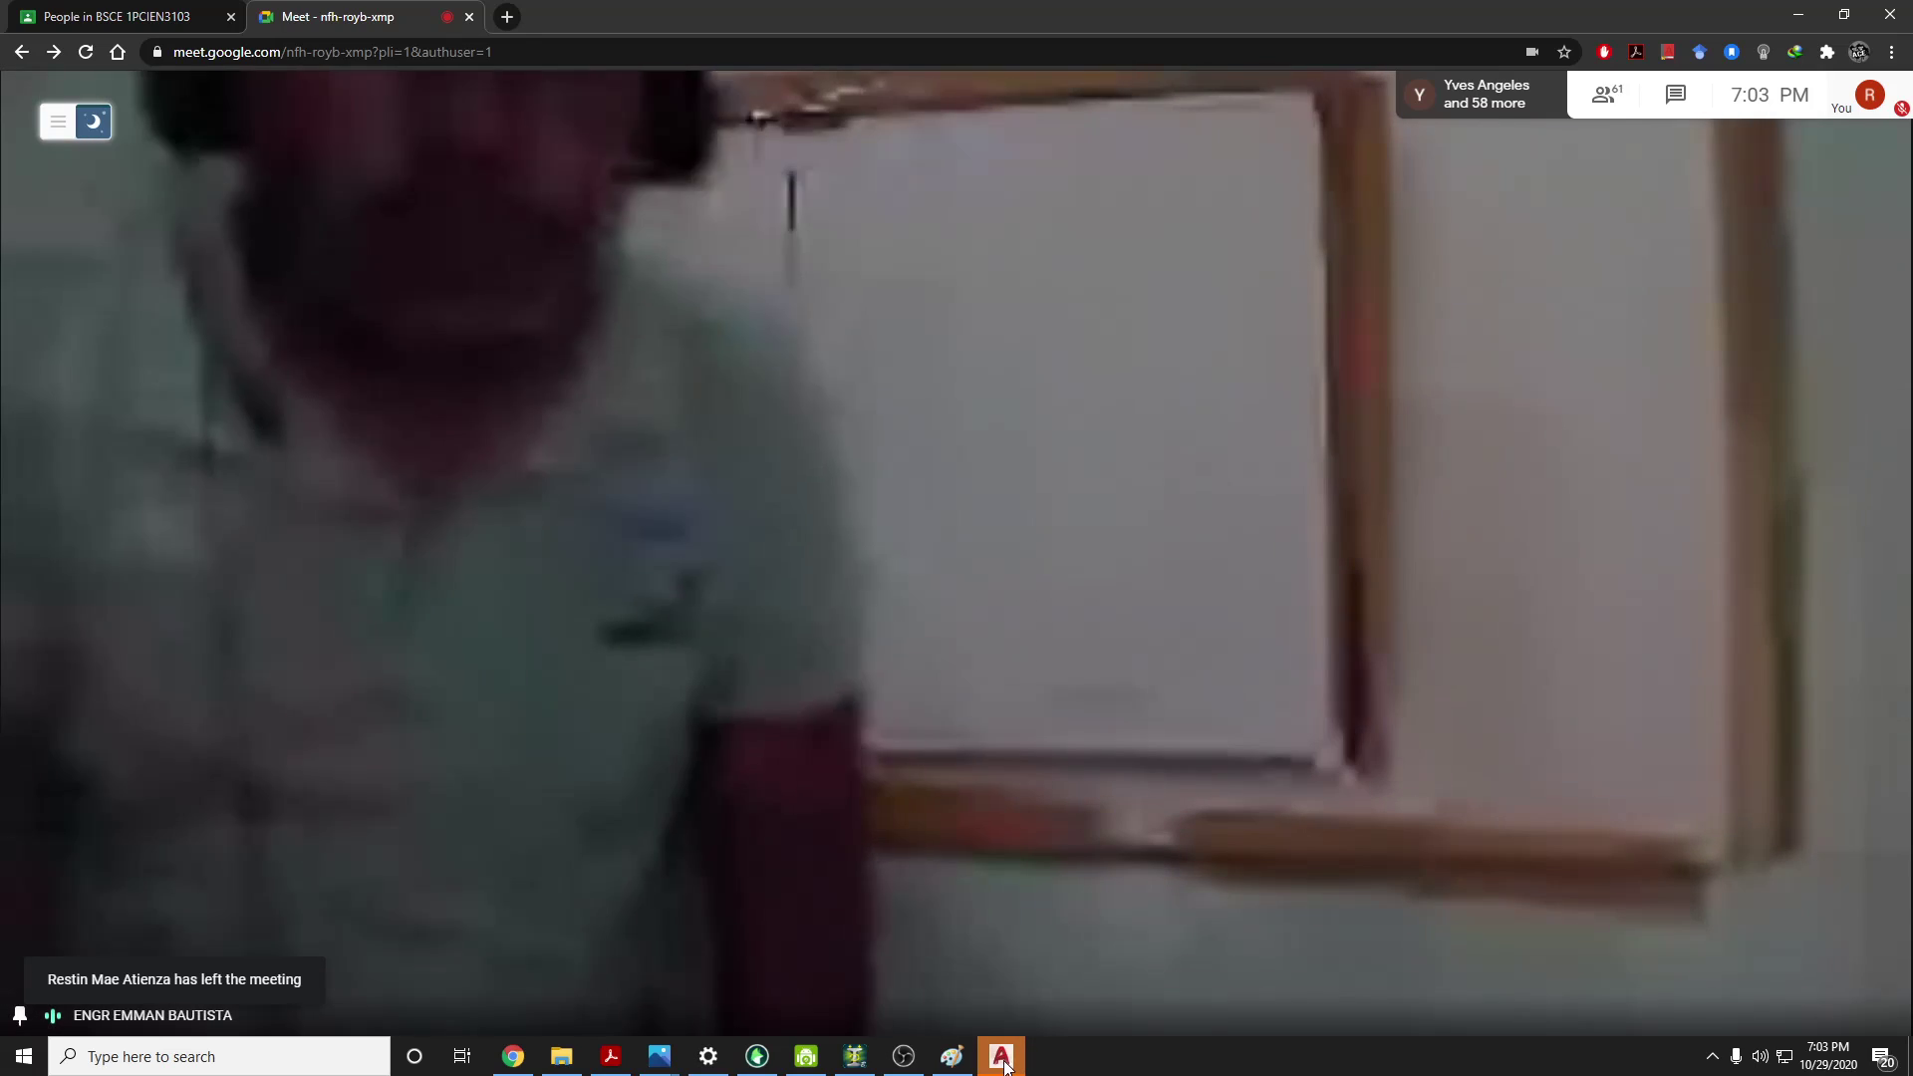
# Unpin the lecturer's video in the call and pin it to the screen again
pyautogui.moveTo(1002, 1072)
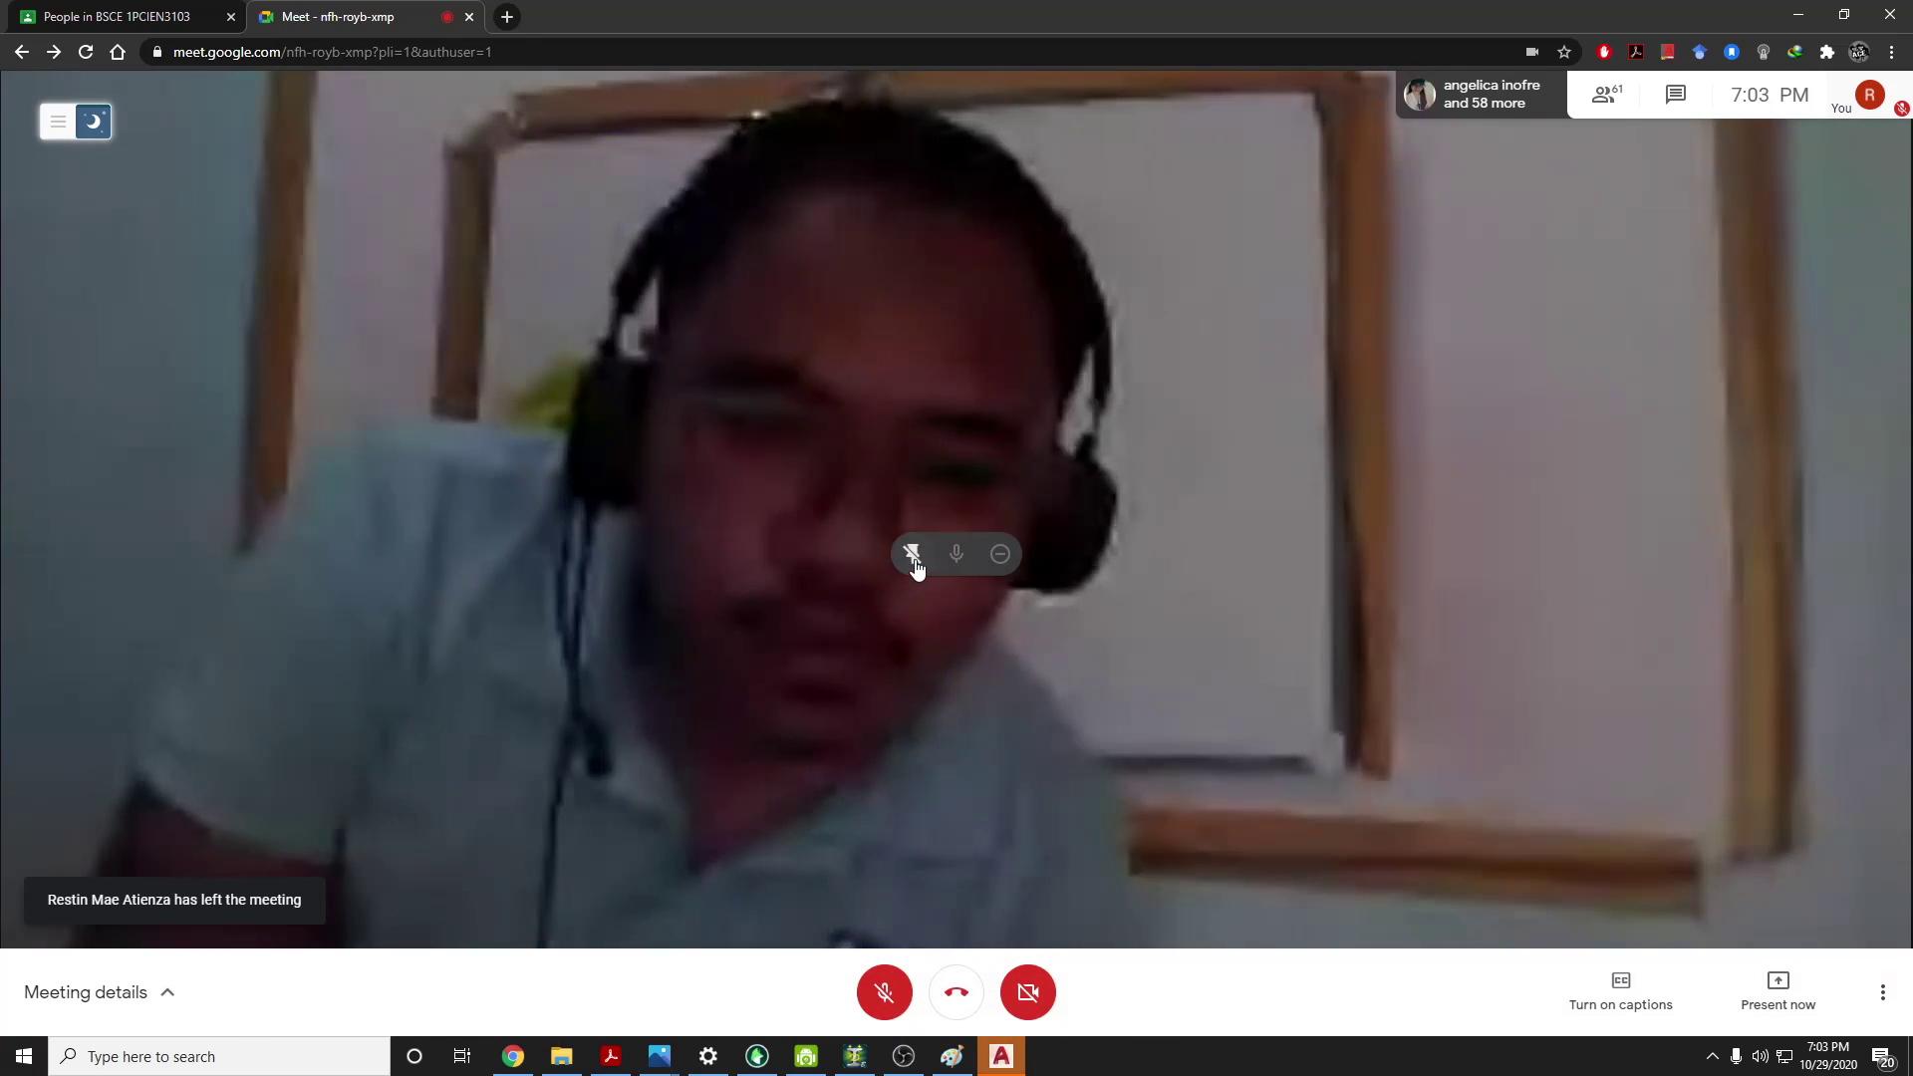
pyautogui.click(914, 558)
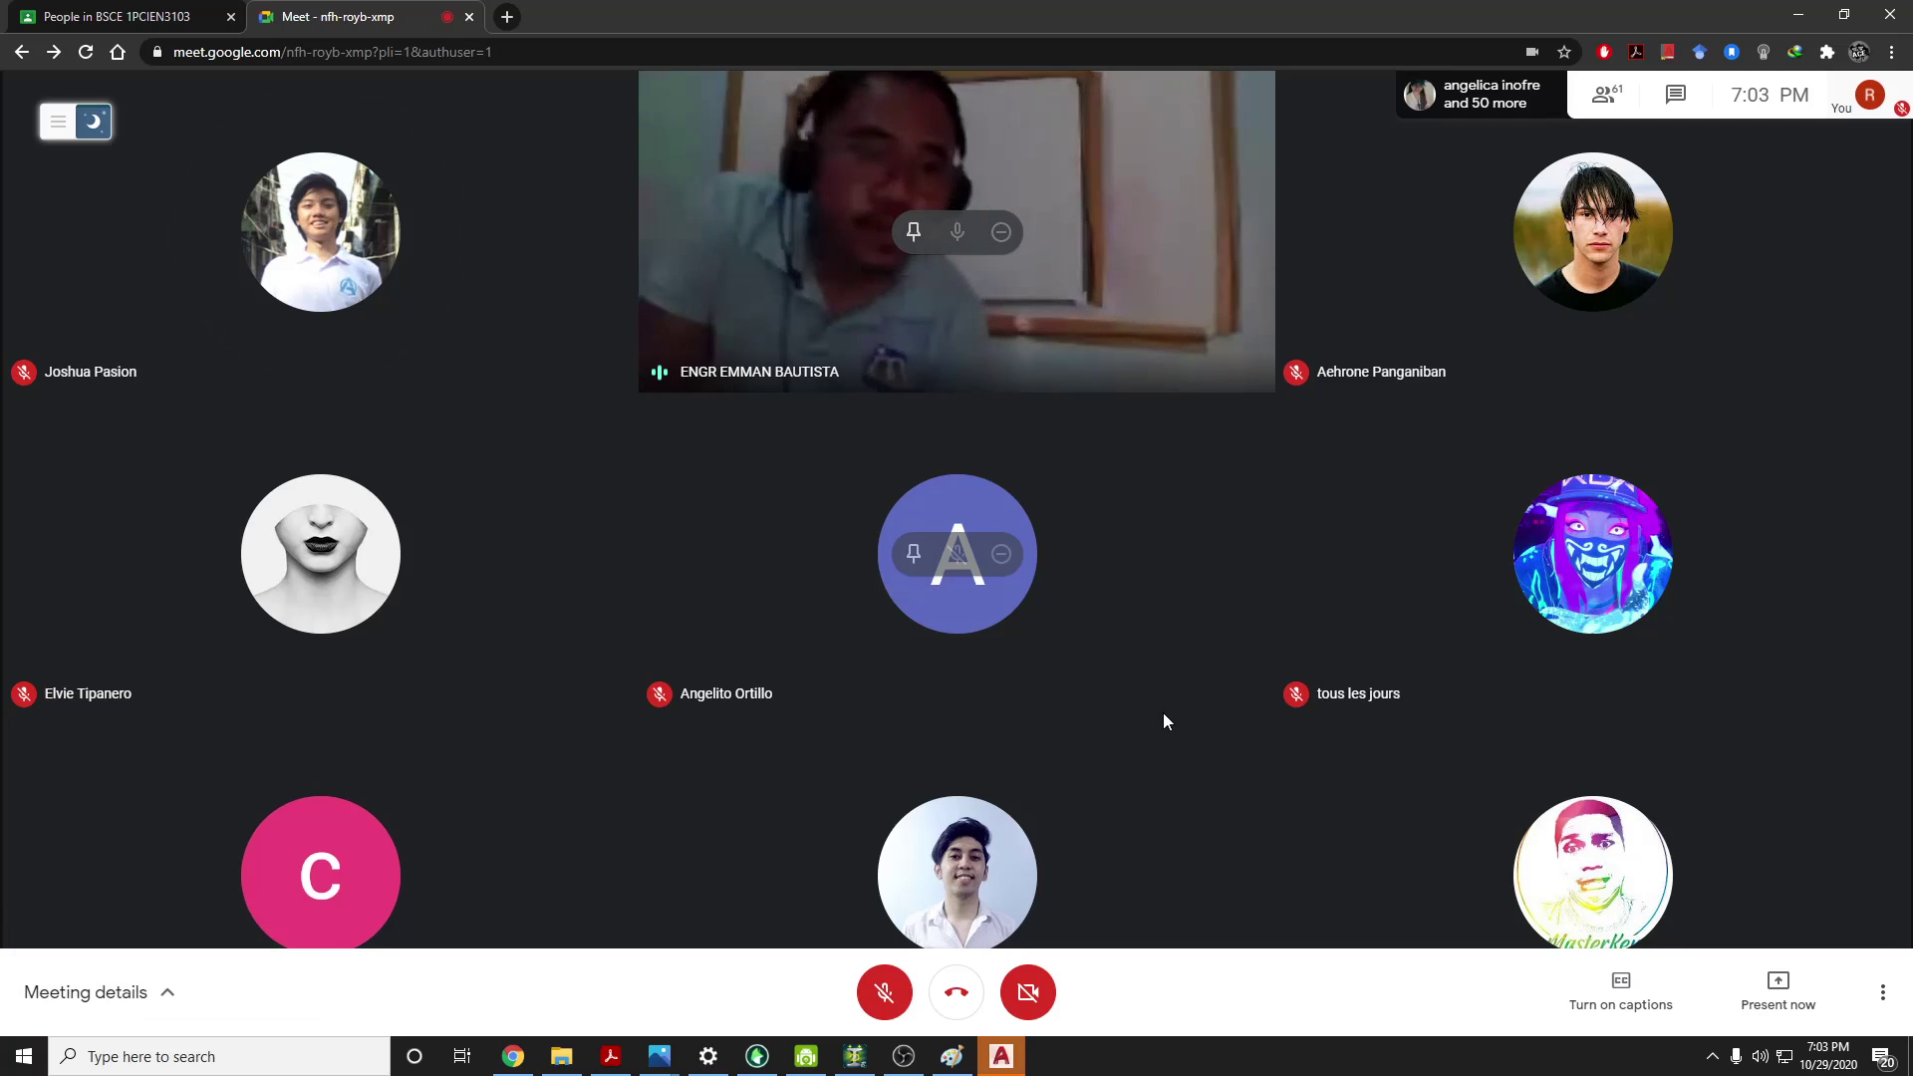
pyautogui.click(912, 240)
# Switch to AutoCAD, dismiss the licence sign-in window, and acknowledge the License Error so the program shuts down
pyautogui.click(1003, 1058)
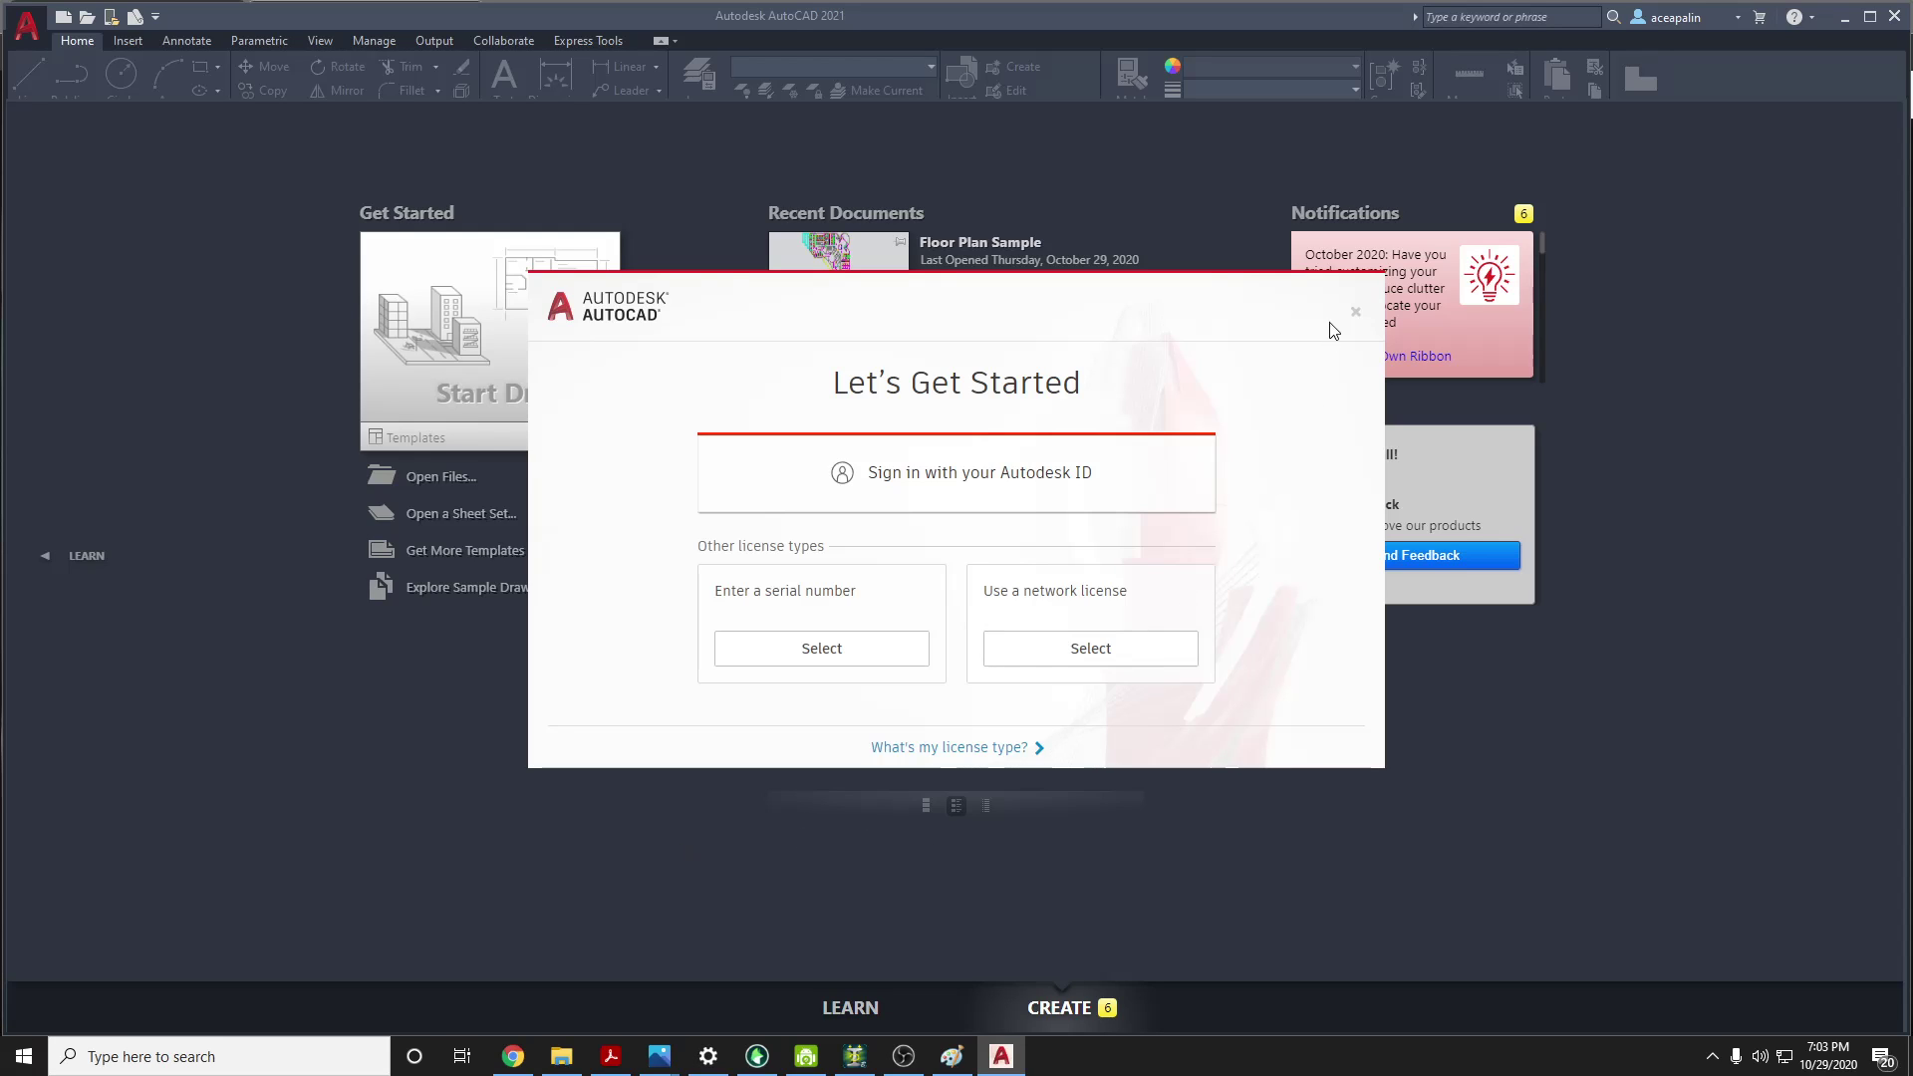
pyautogui.click(1355, 313)
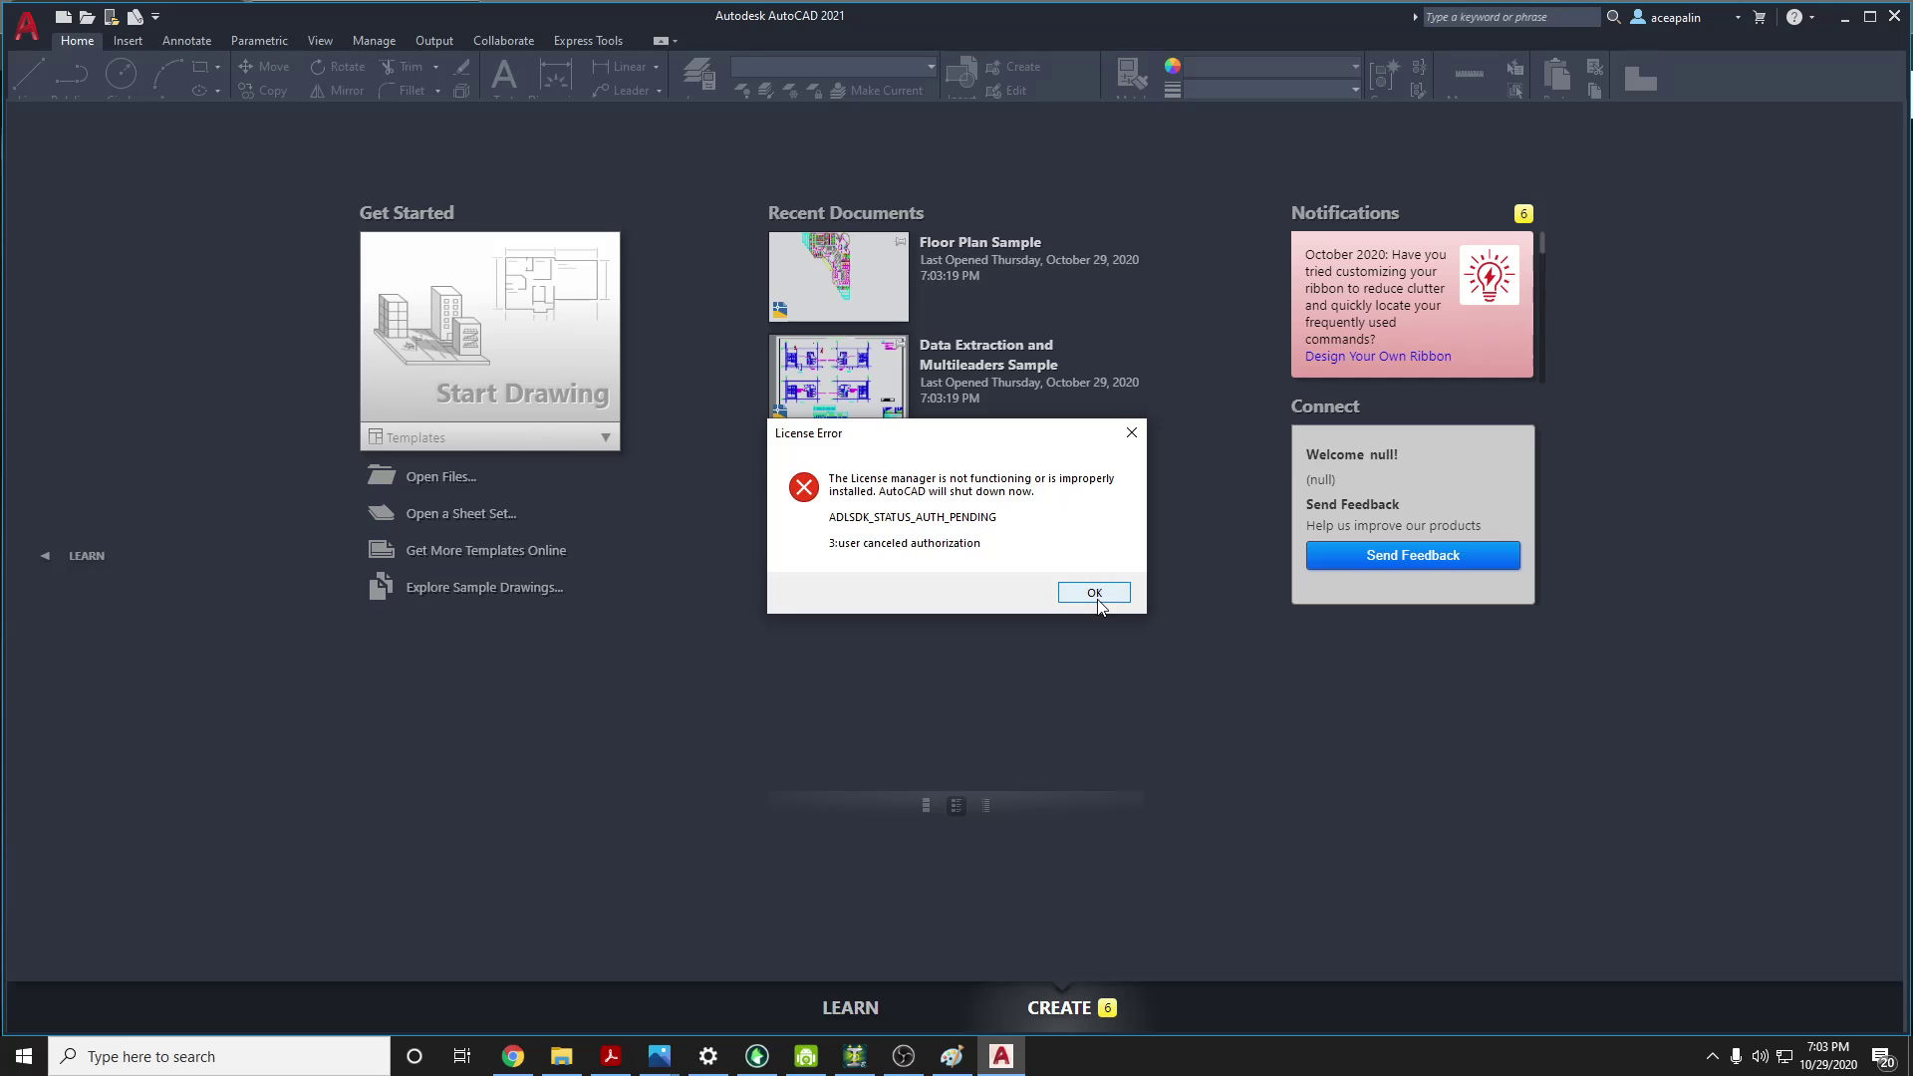
pyautogui.click(1094, 593)
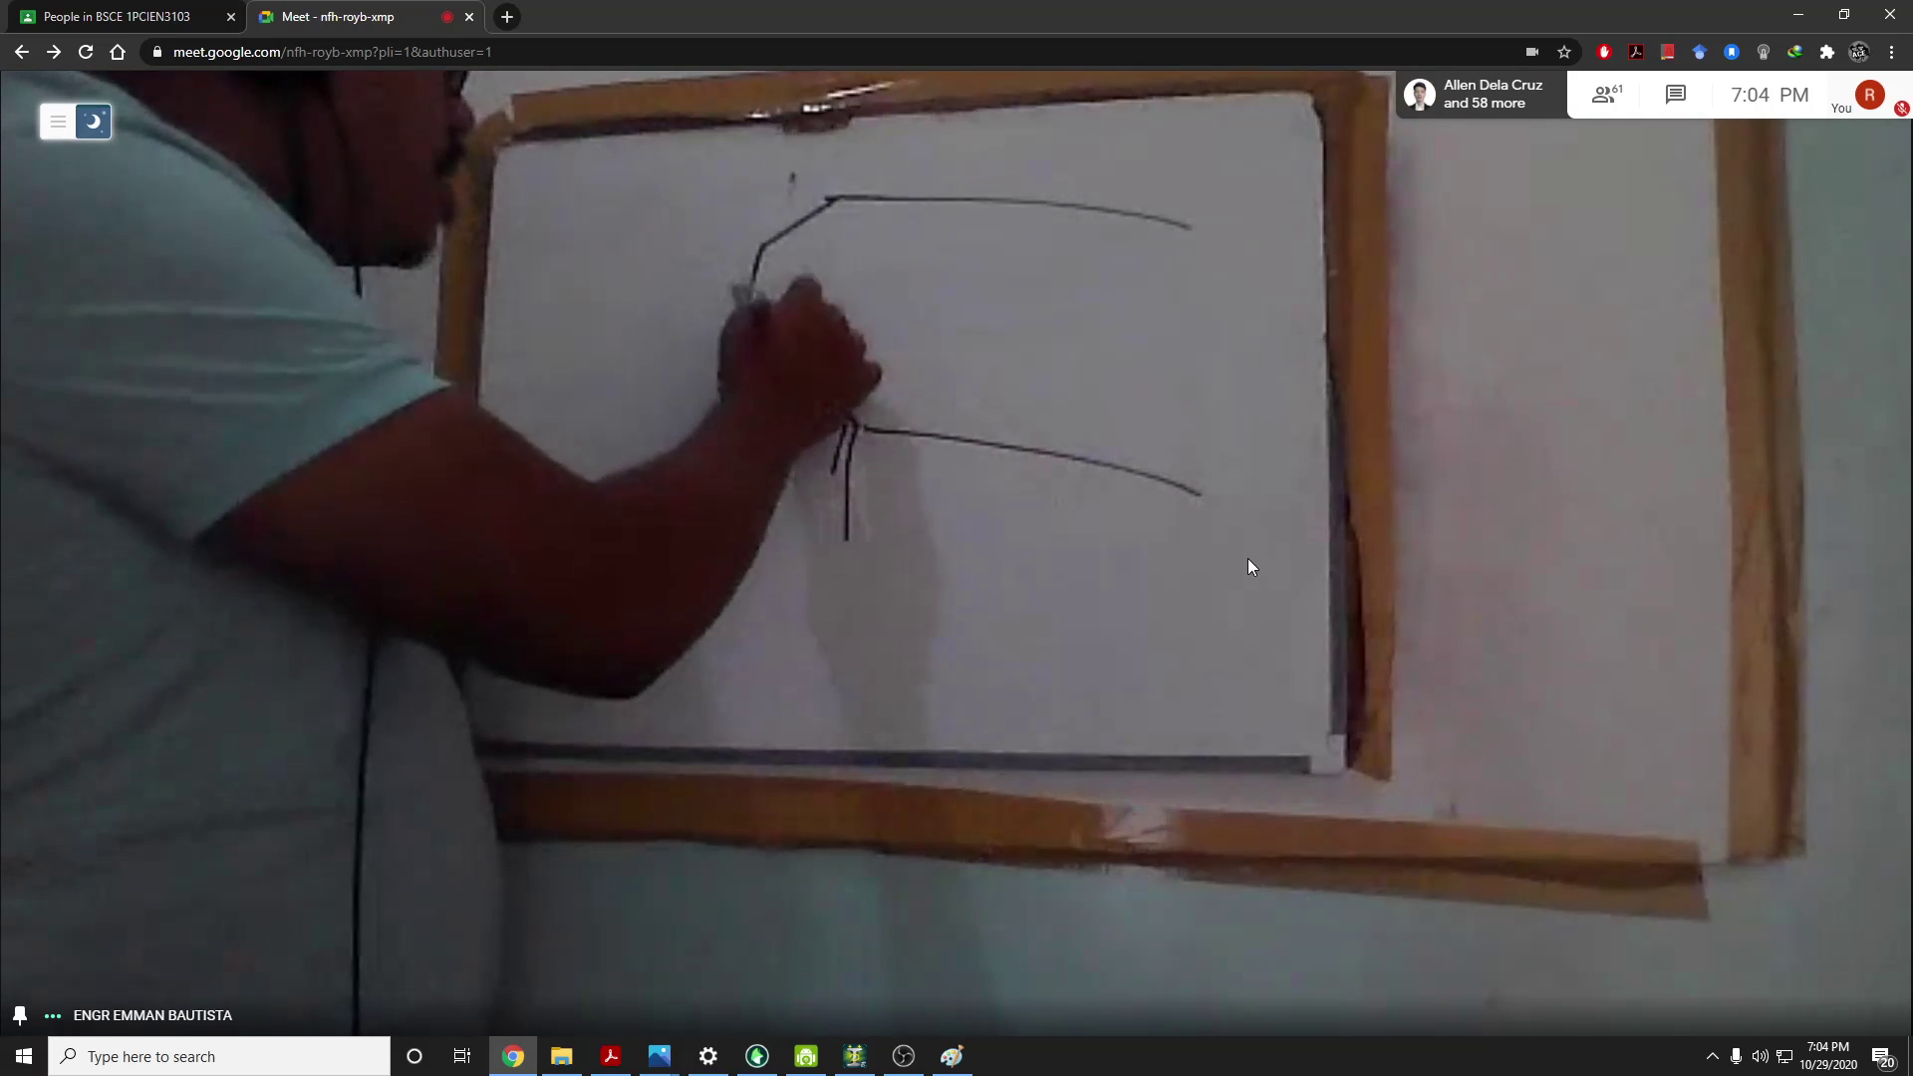
# Unpin the lecturer's video, bring Paint up briefly, and pin the video again to watch the whiteboard
pyautogui.moveTo(534, 837)
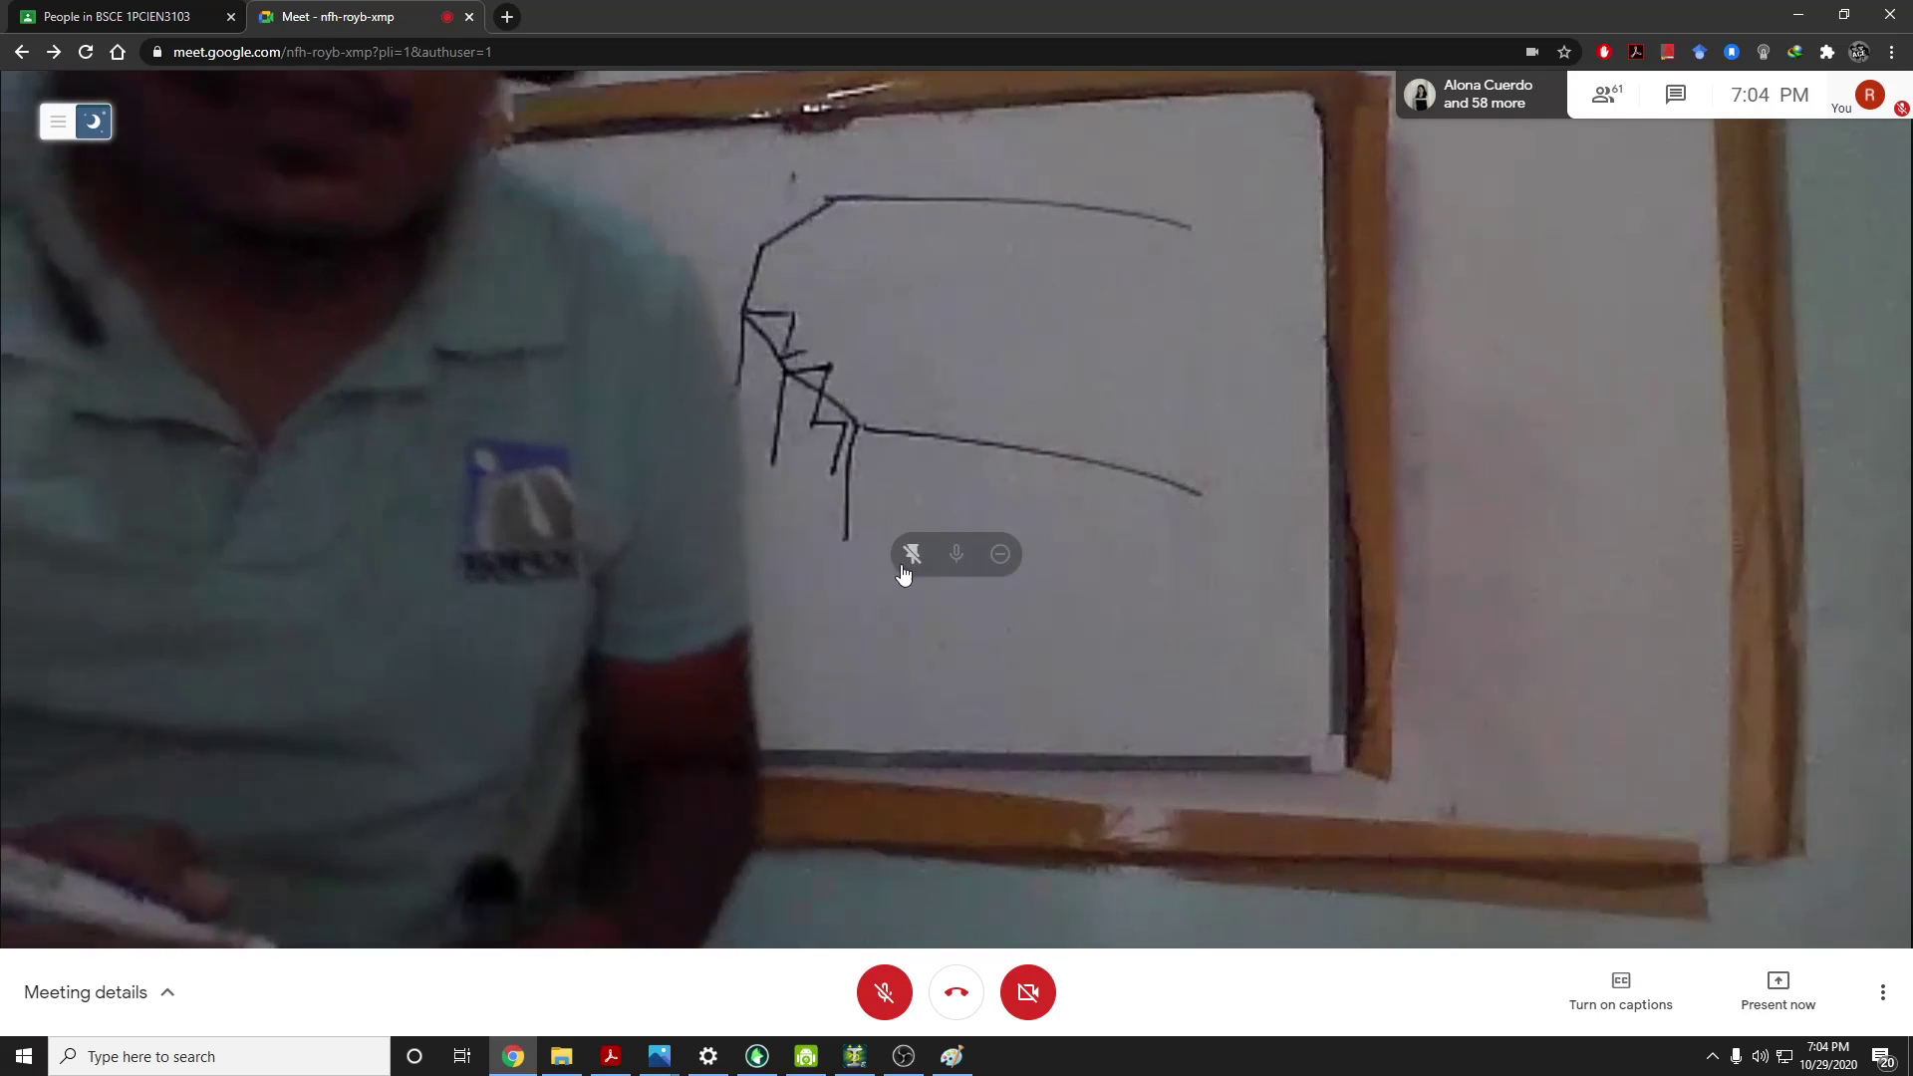
pyautogui.click(903, 566)
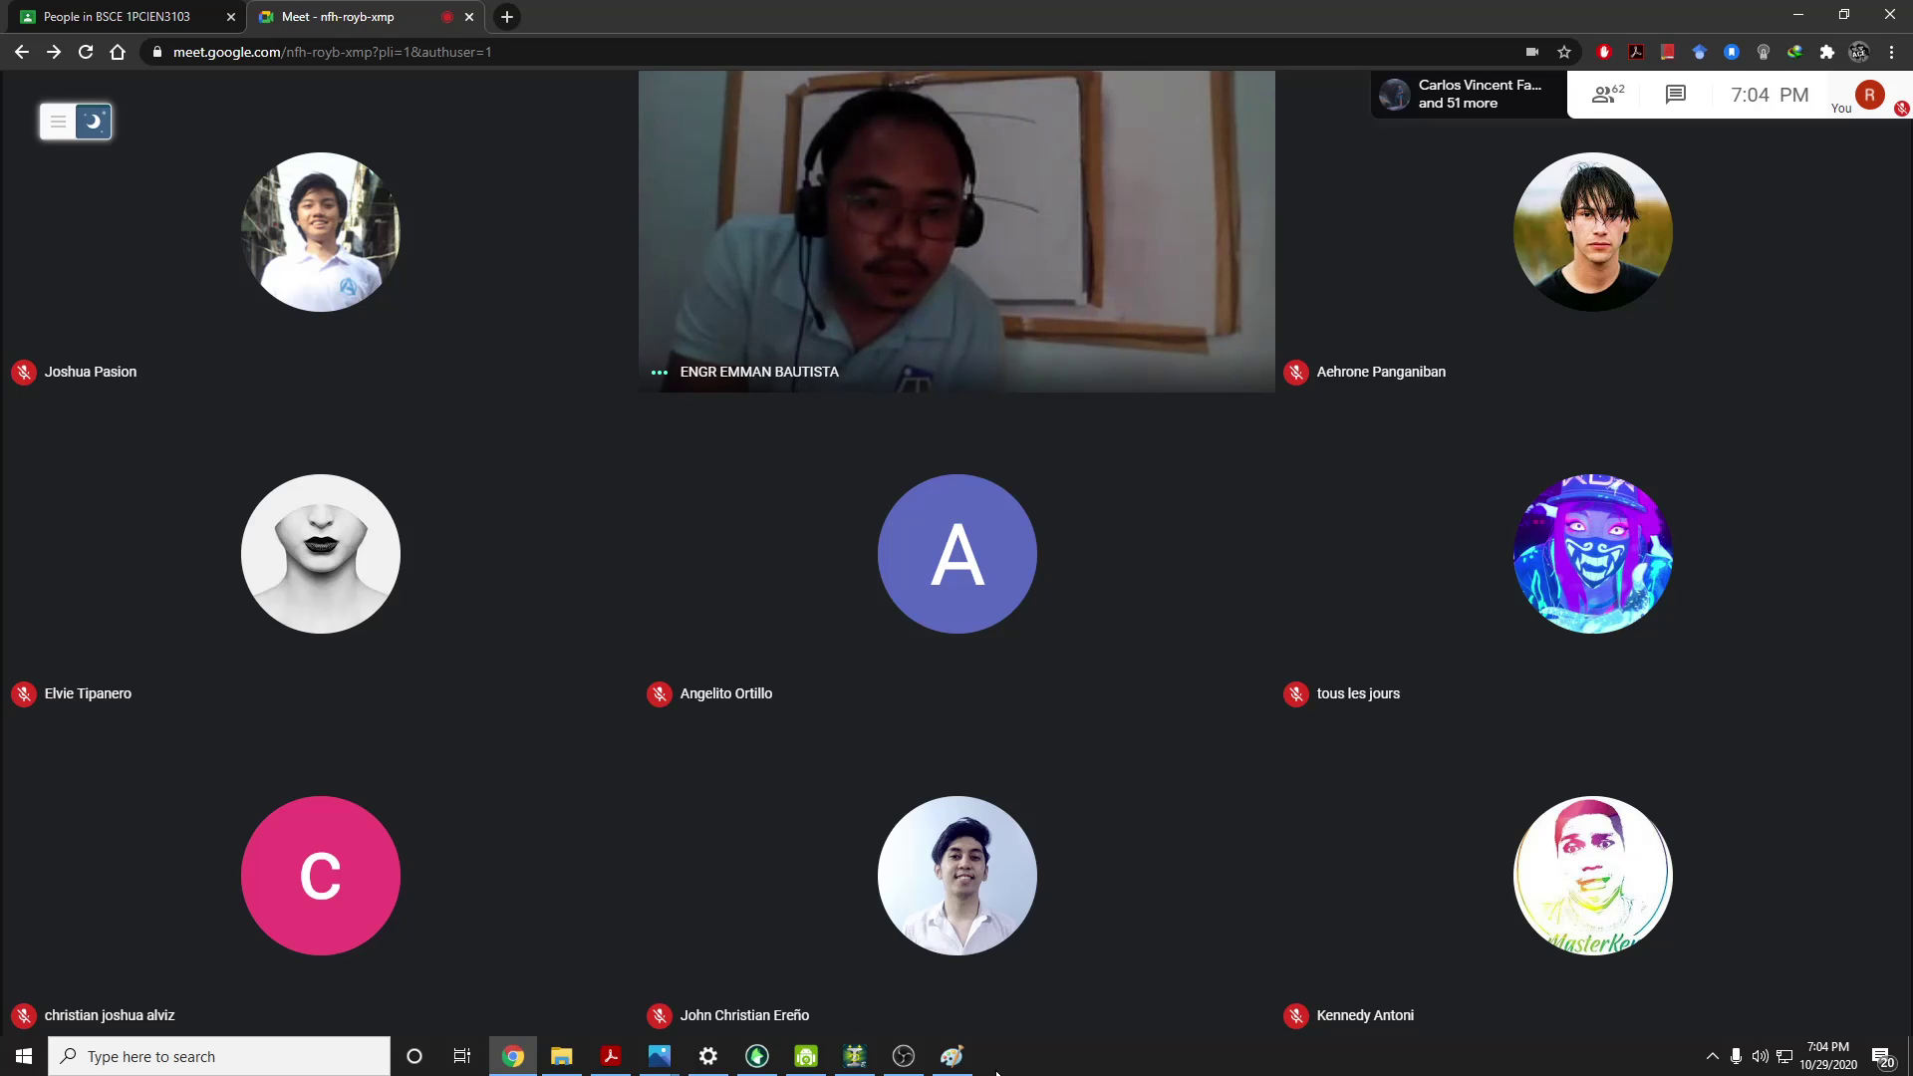
pyautogui.click(959, 1064)
pyautogui.click(955, 1058)
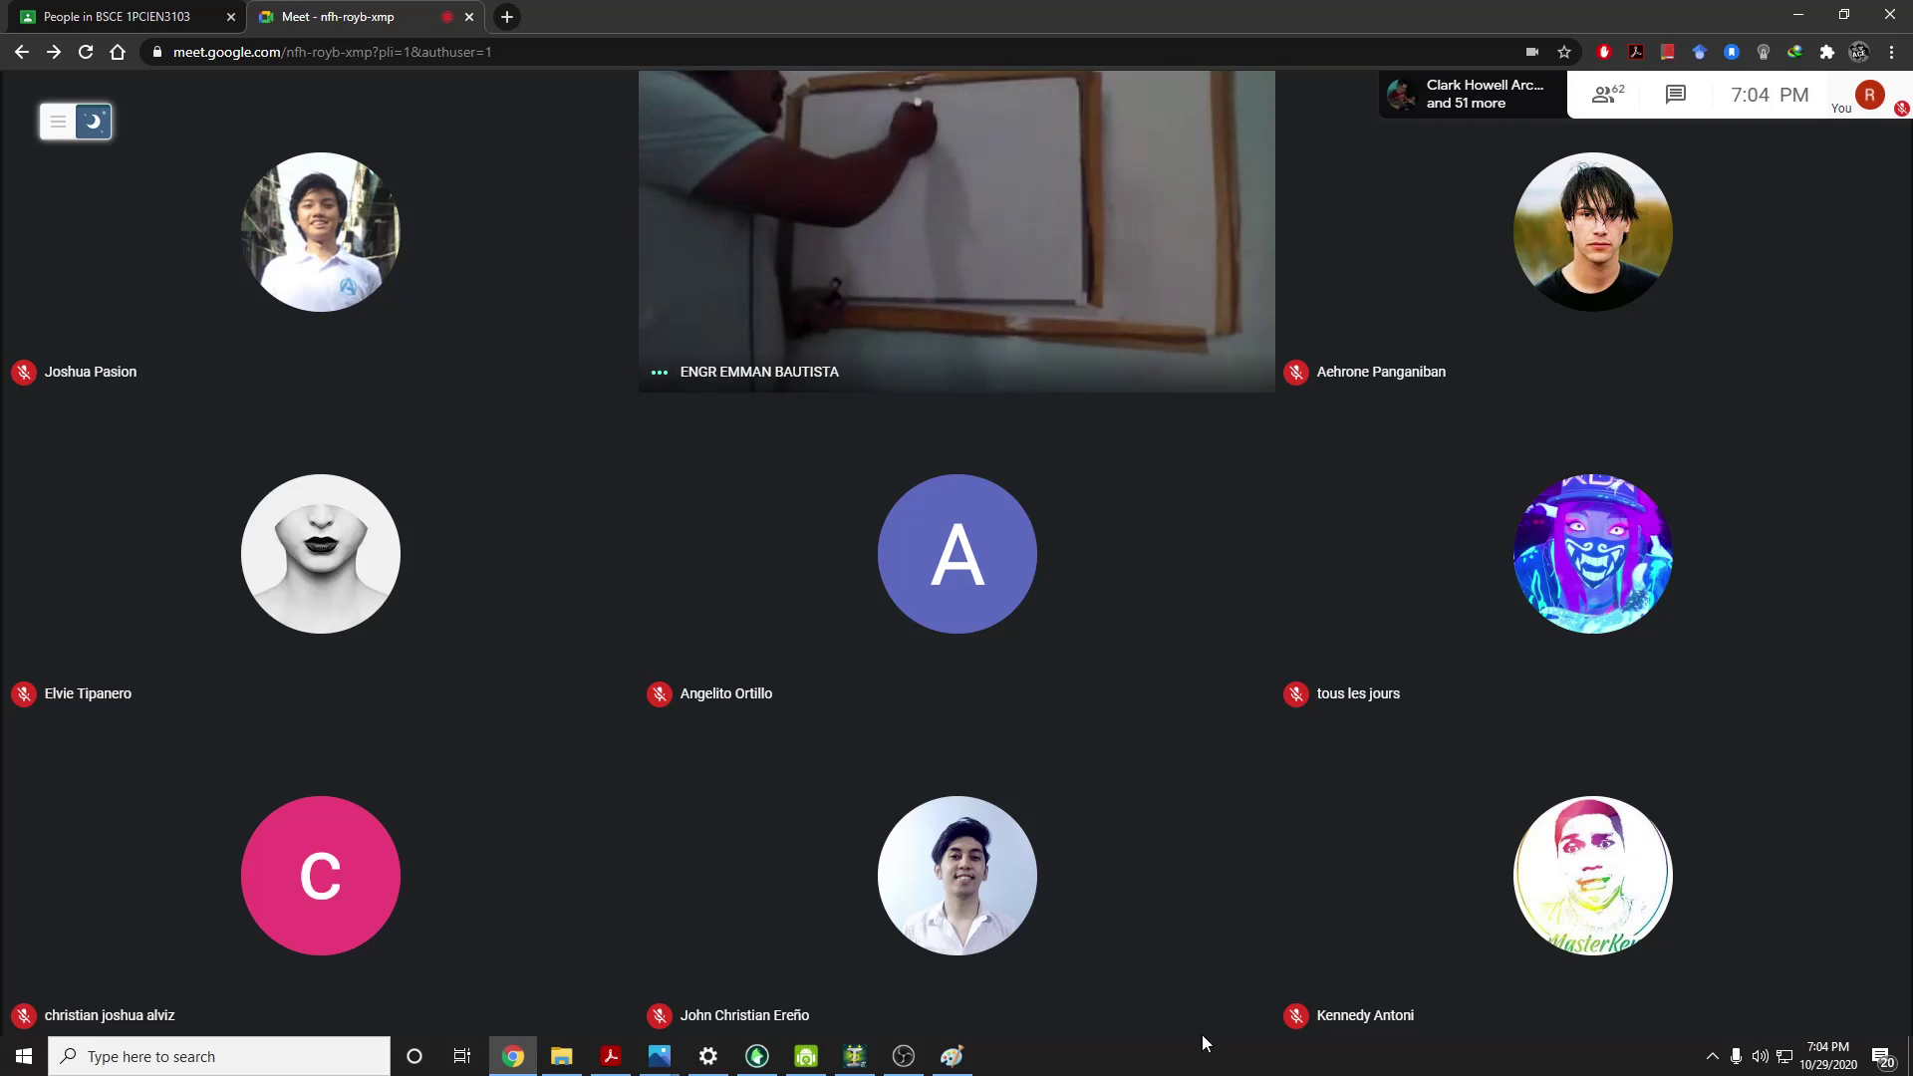
pyautogui.click(914, 233)
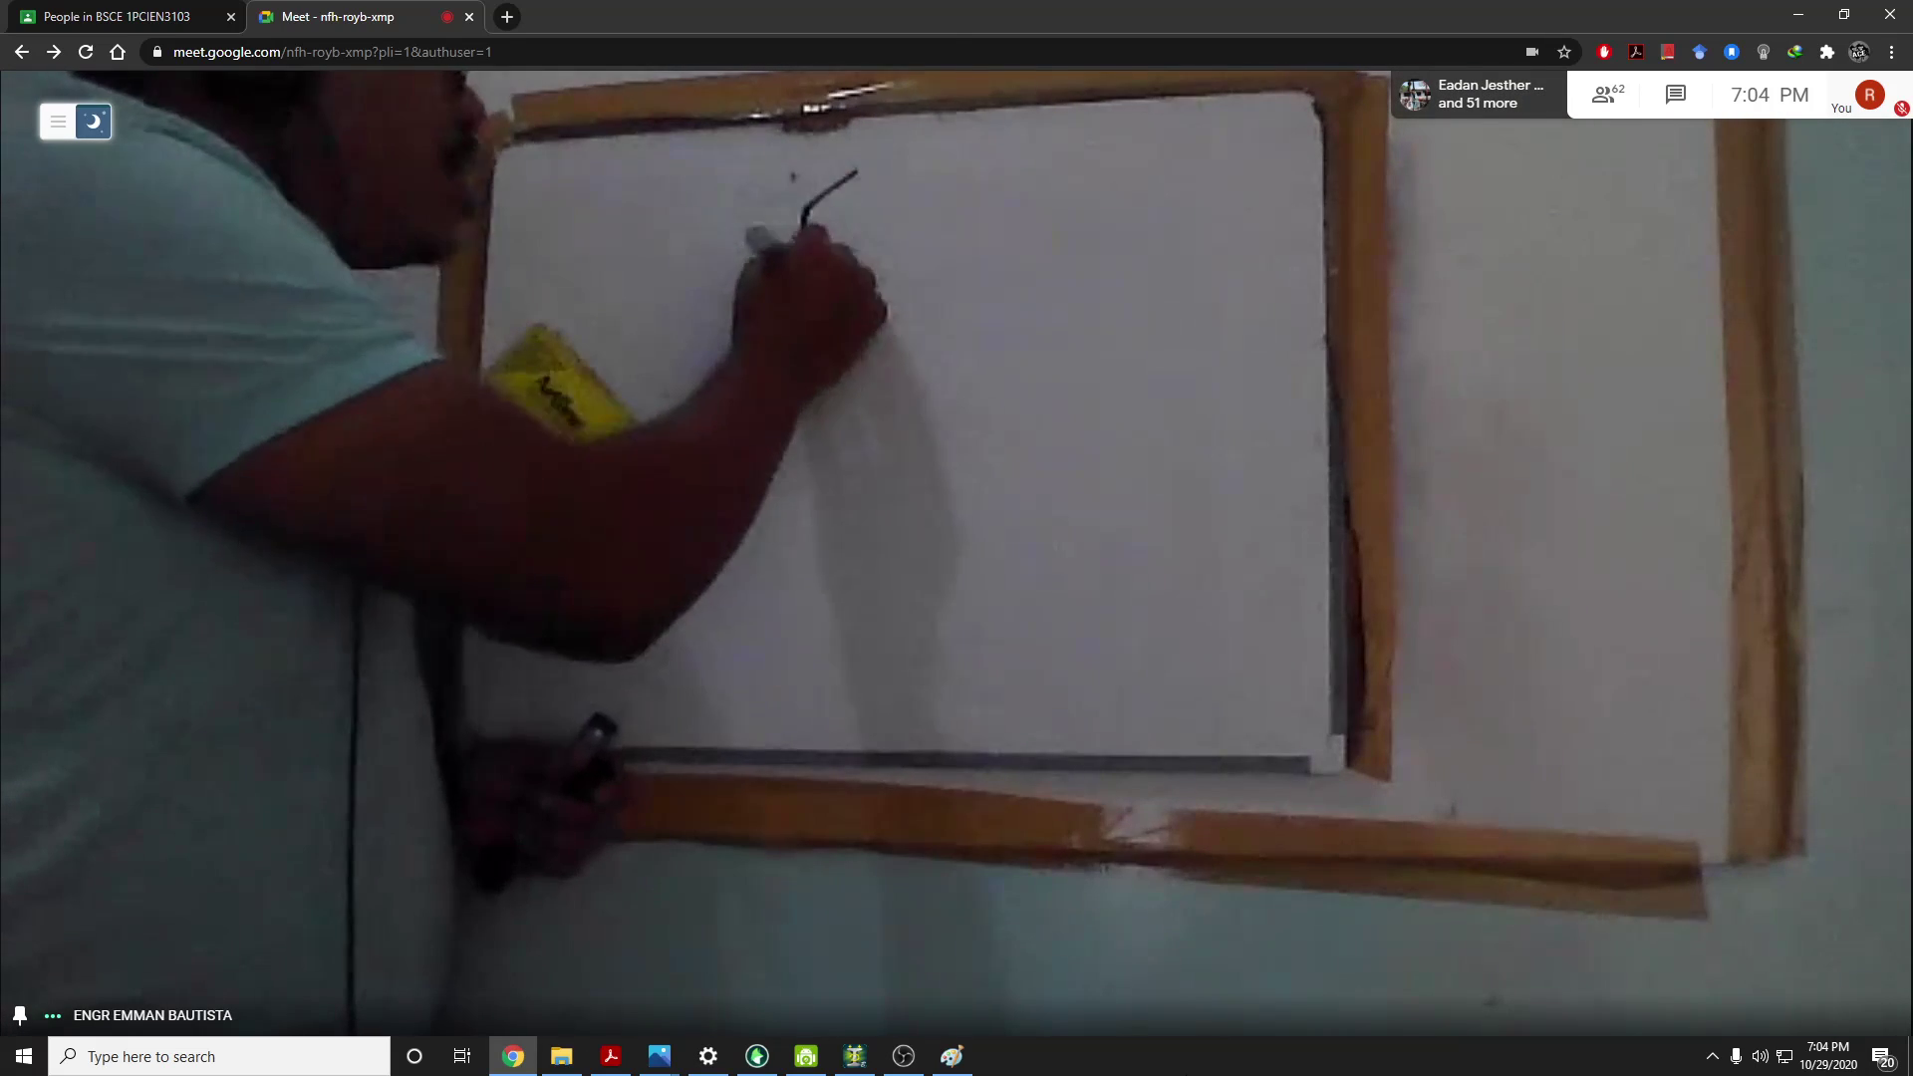
# Look at the empty SAM1.std model in STAAD.Pro between views of the lecturer's whiteboard
pyautogui.click(856, 1056)
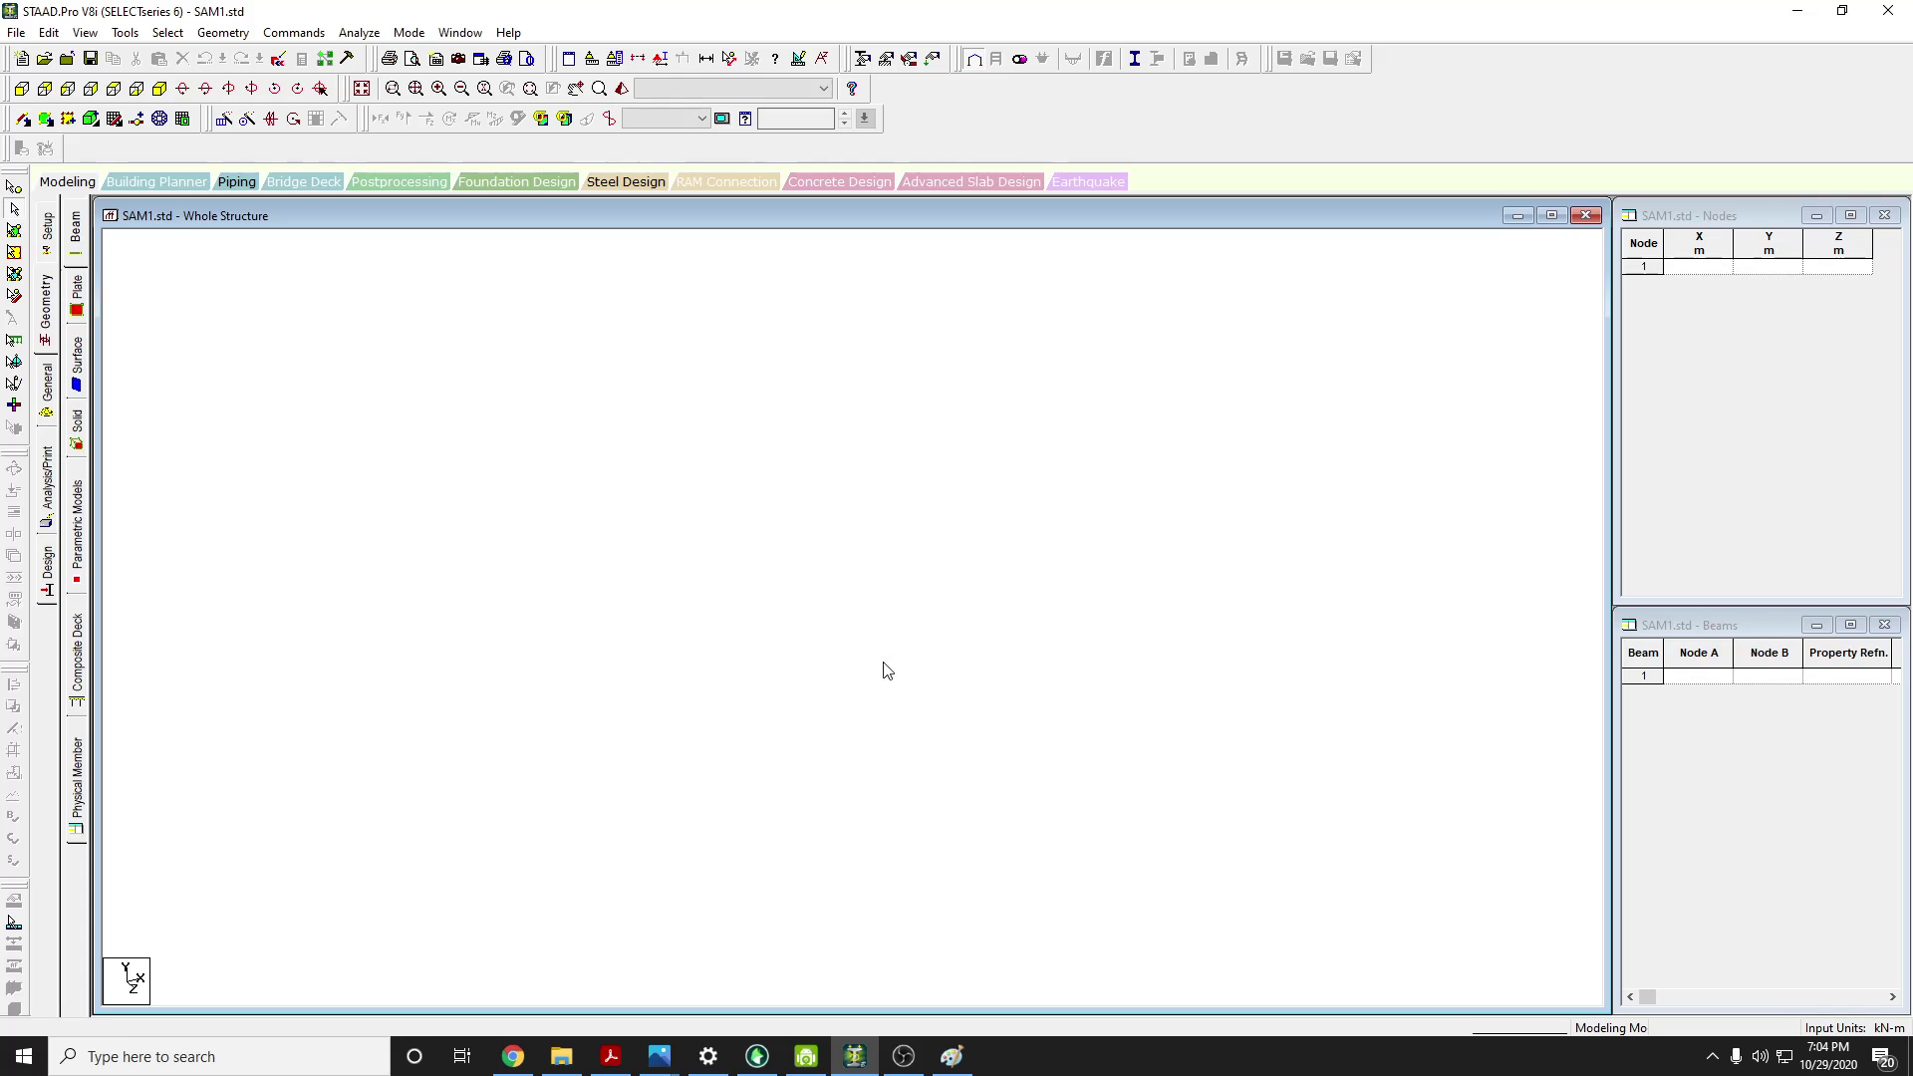
pyautogui.click(854, 1058)
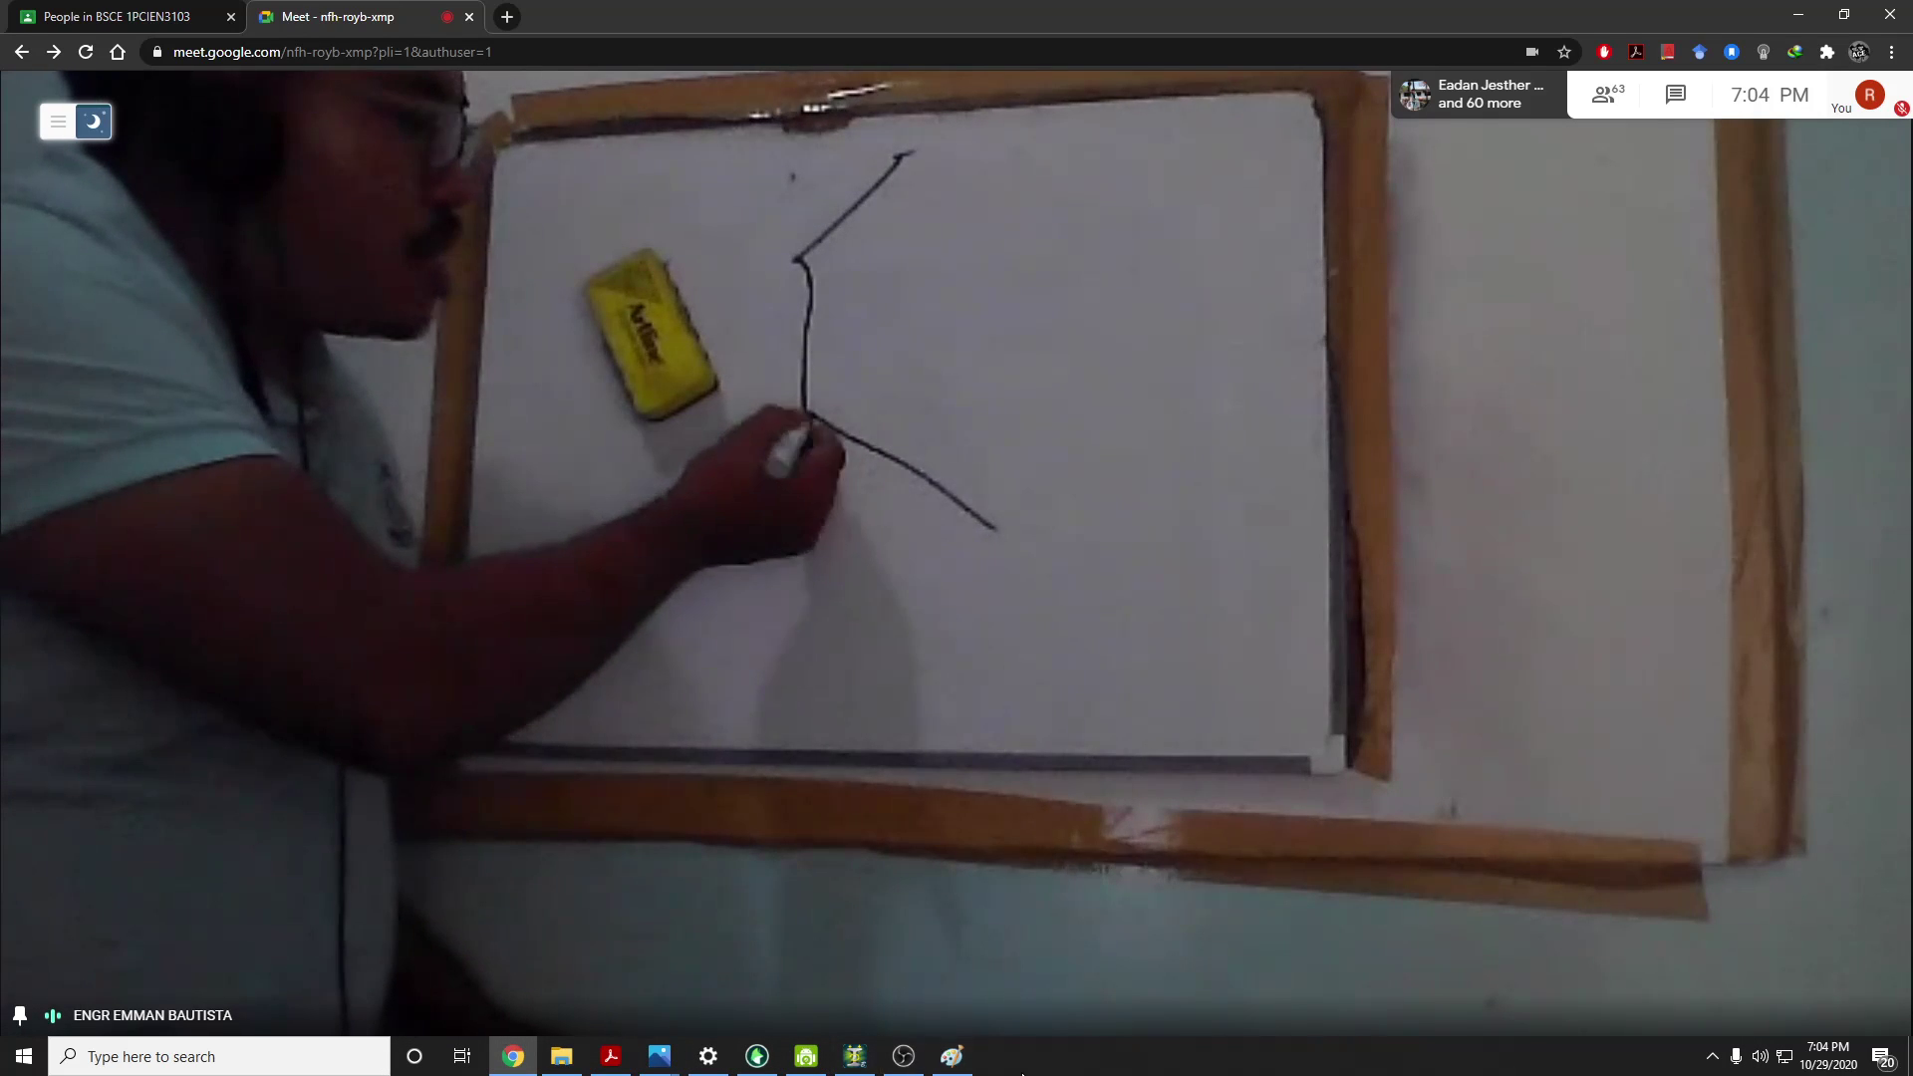
pyautogui.click(854, 1065)
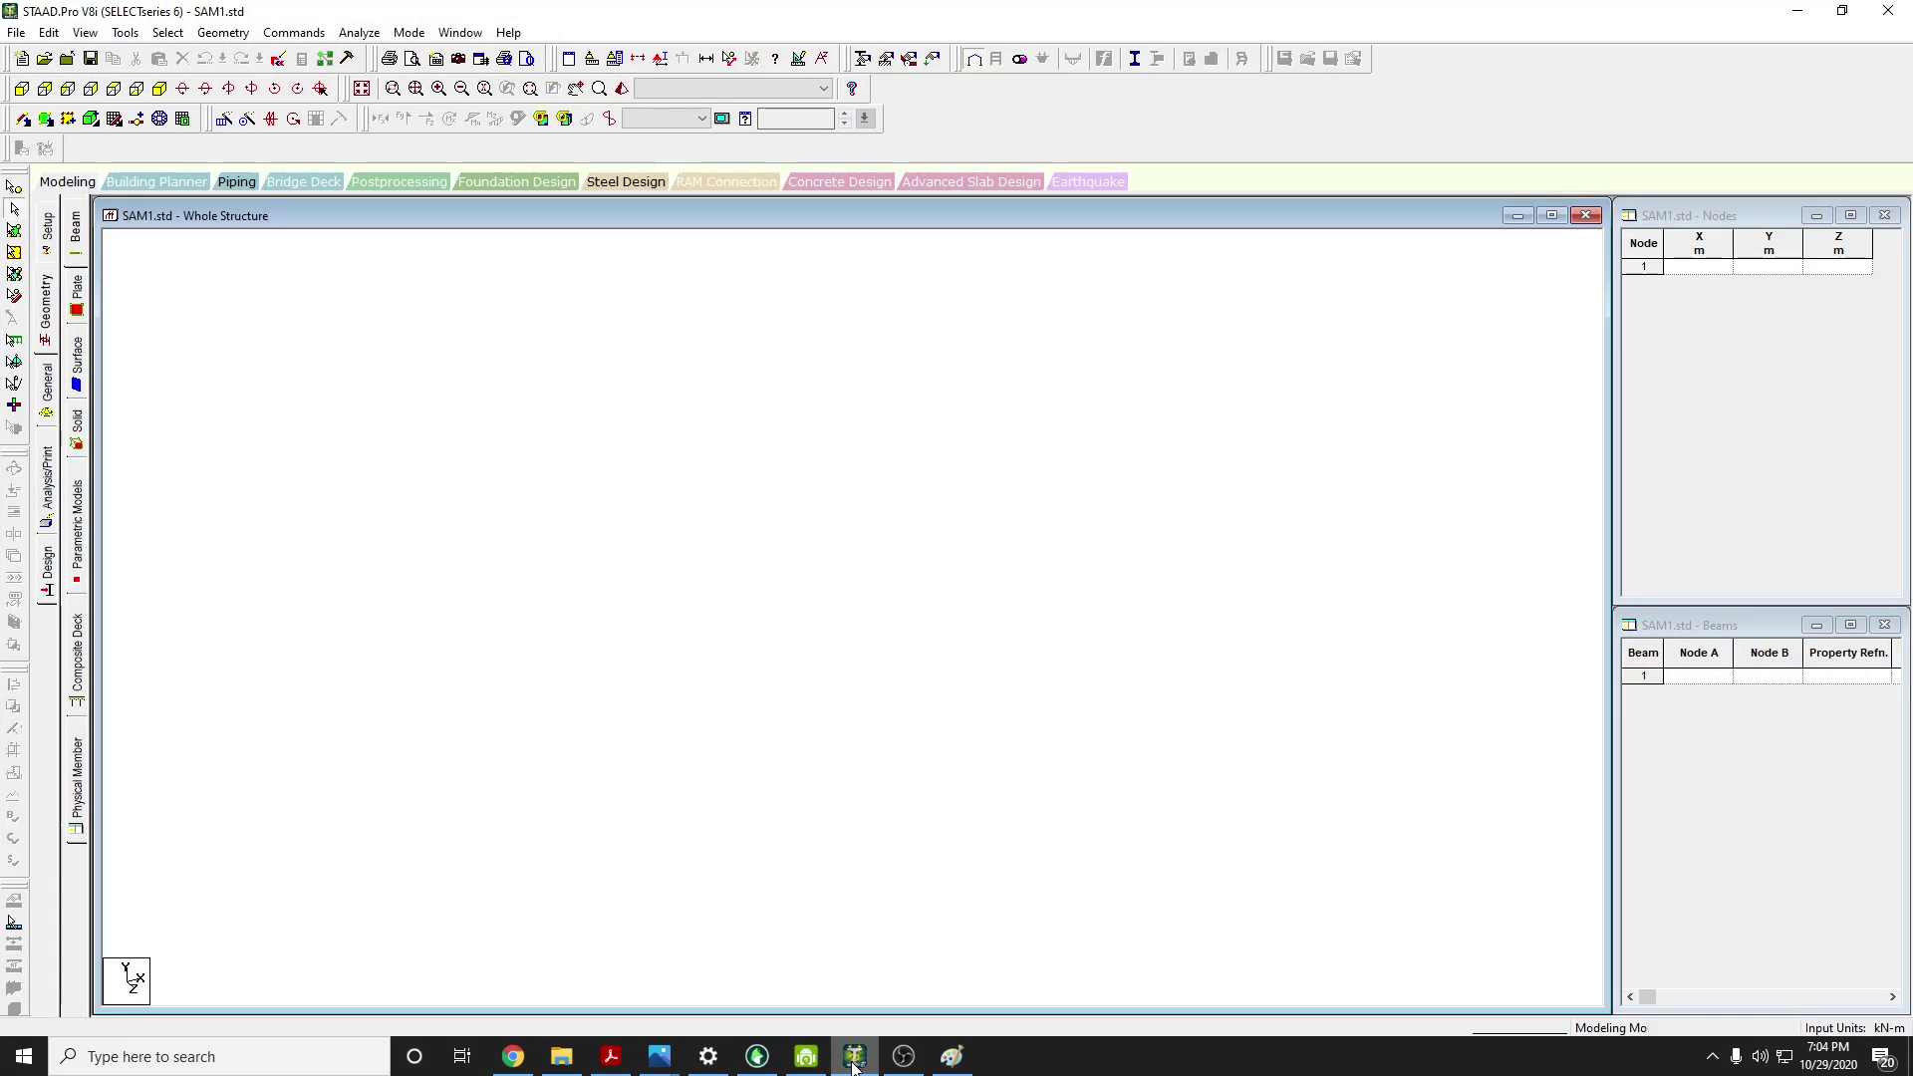
pyautogui.click(854, 1063)
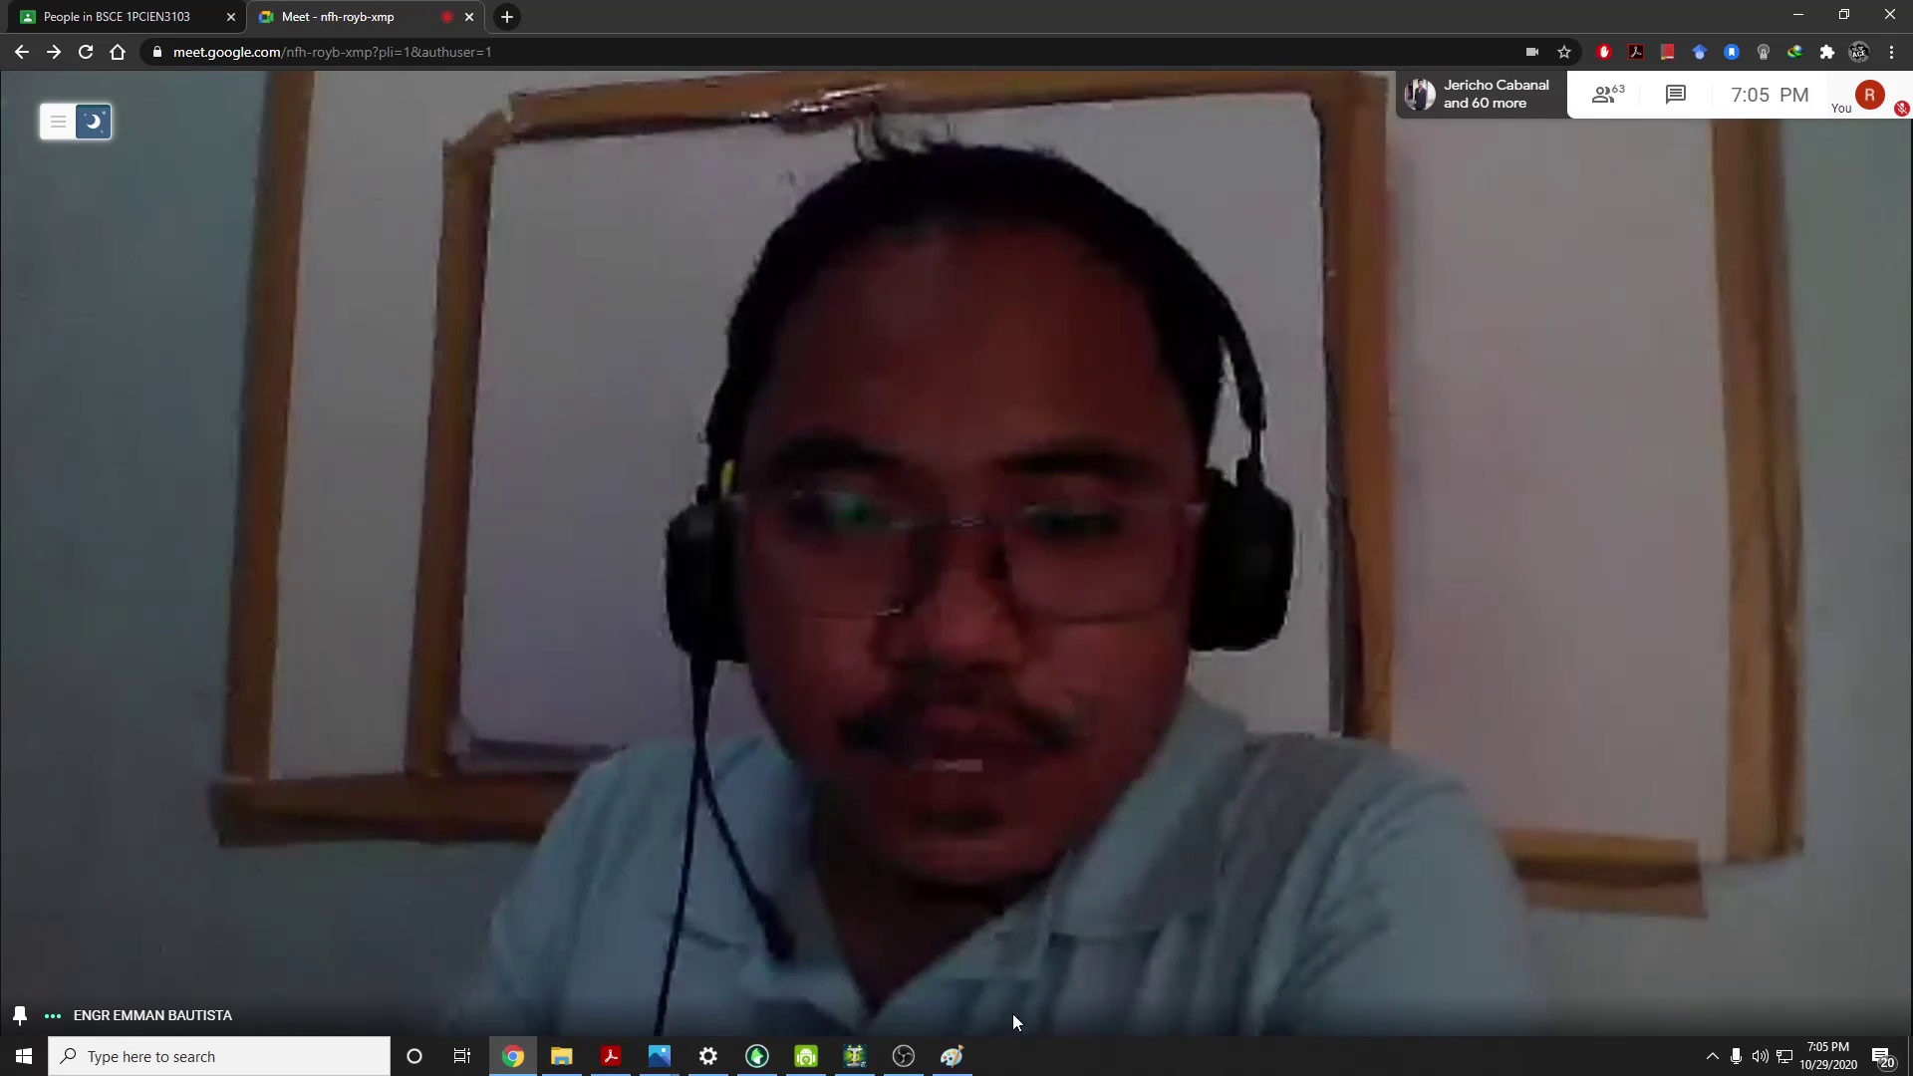
# Unpin the lecturer's video, glance at STAAD.Pro, and pin the shared Word presentation in the Meet call
pyautogui.click(943, 547)
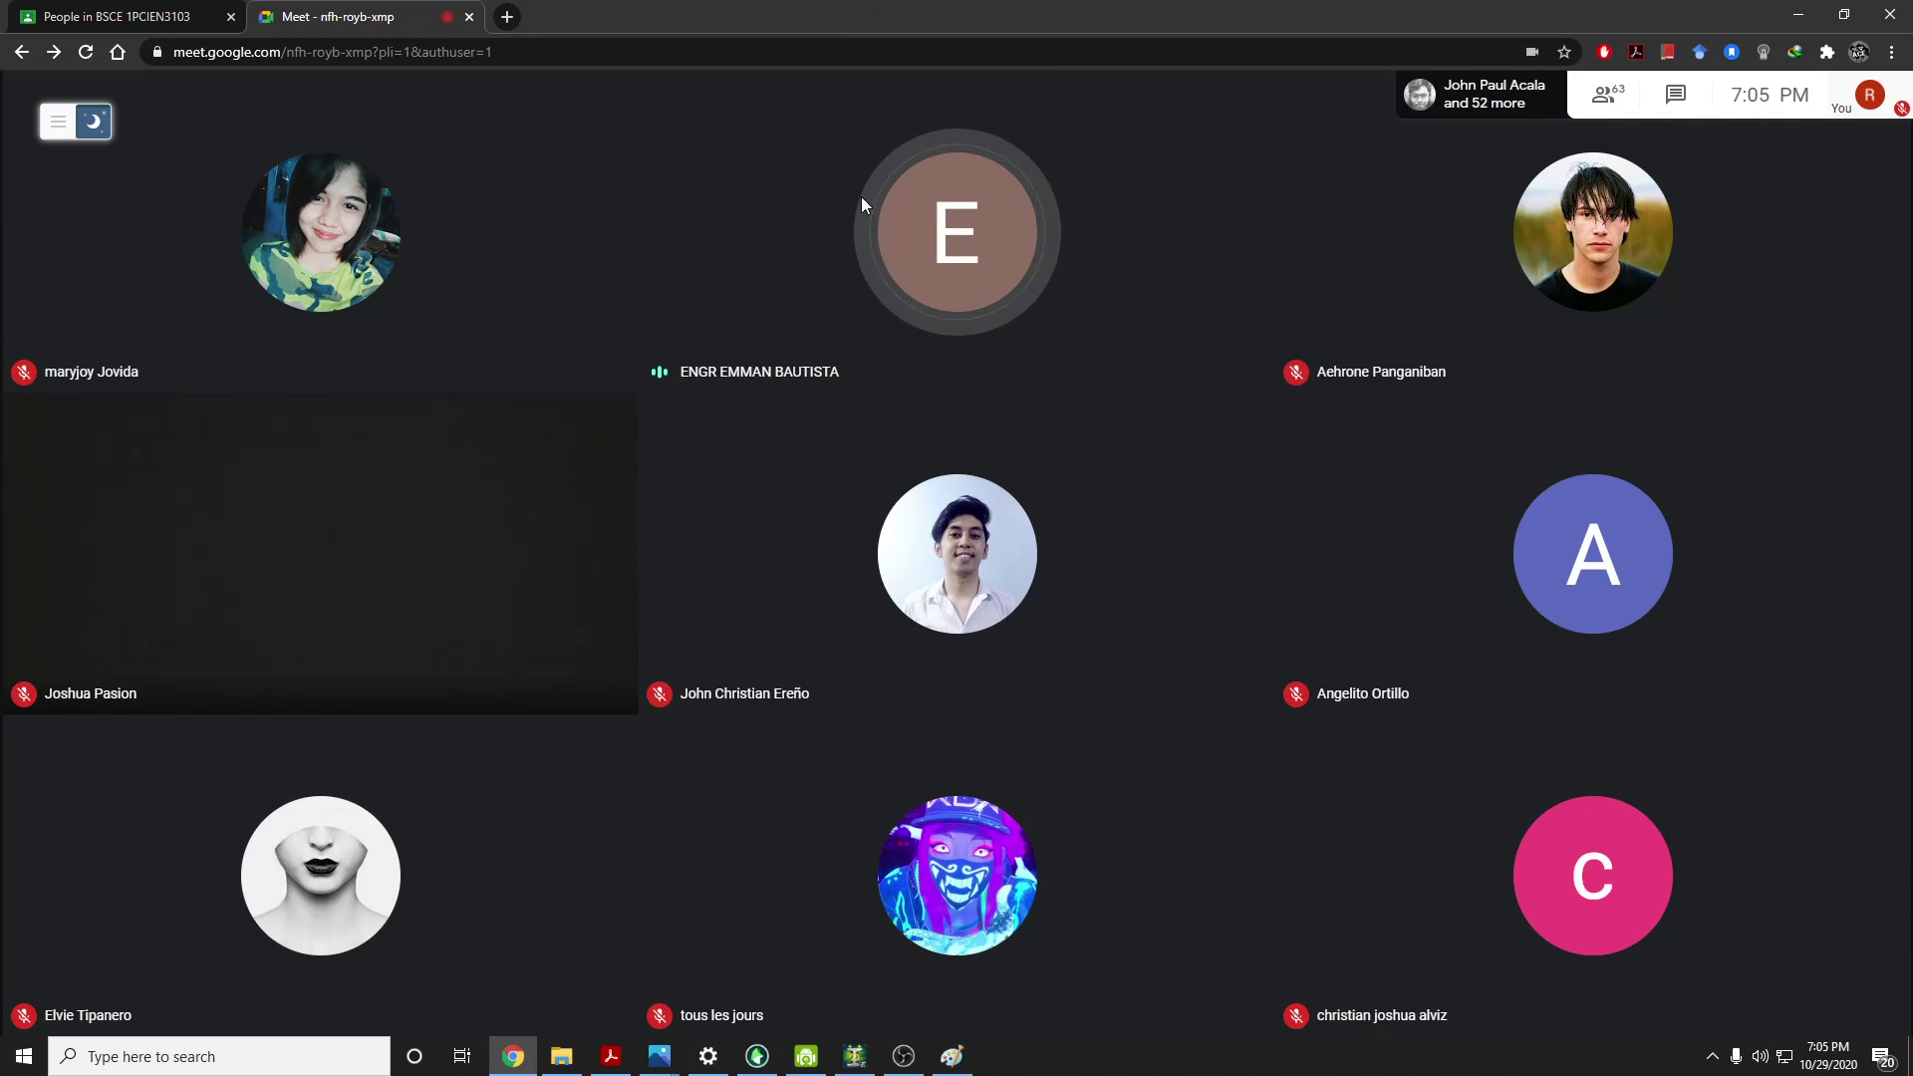
pyautogui.click(855, 1059)
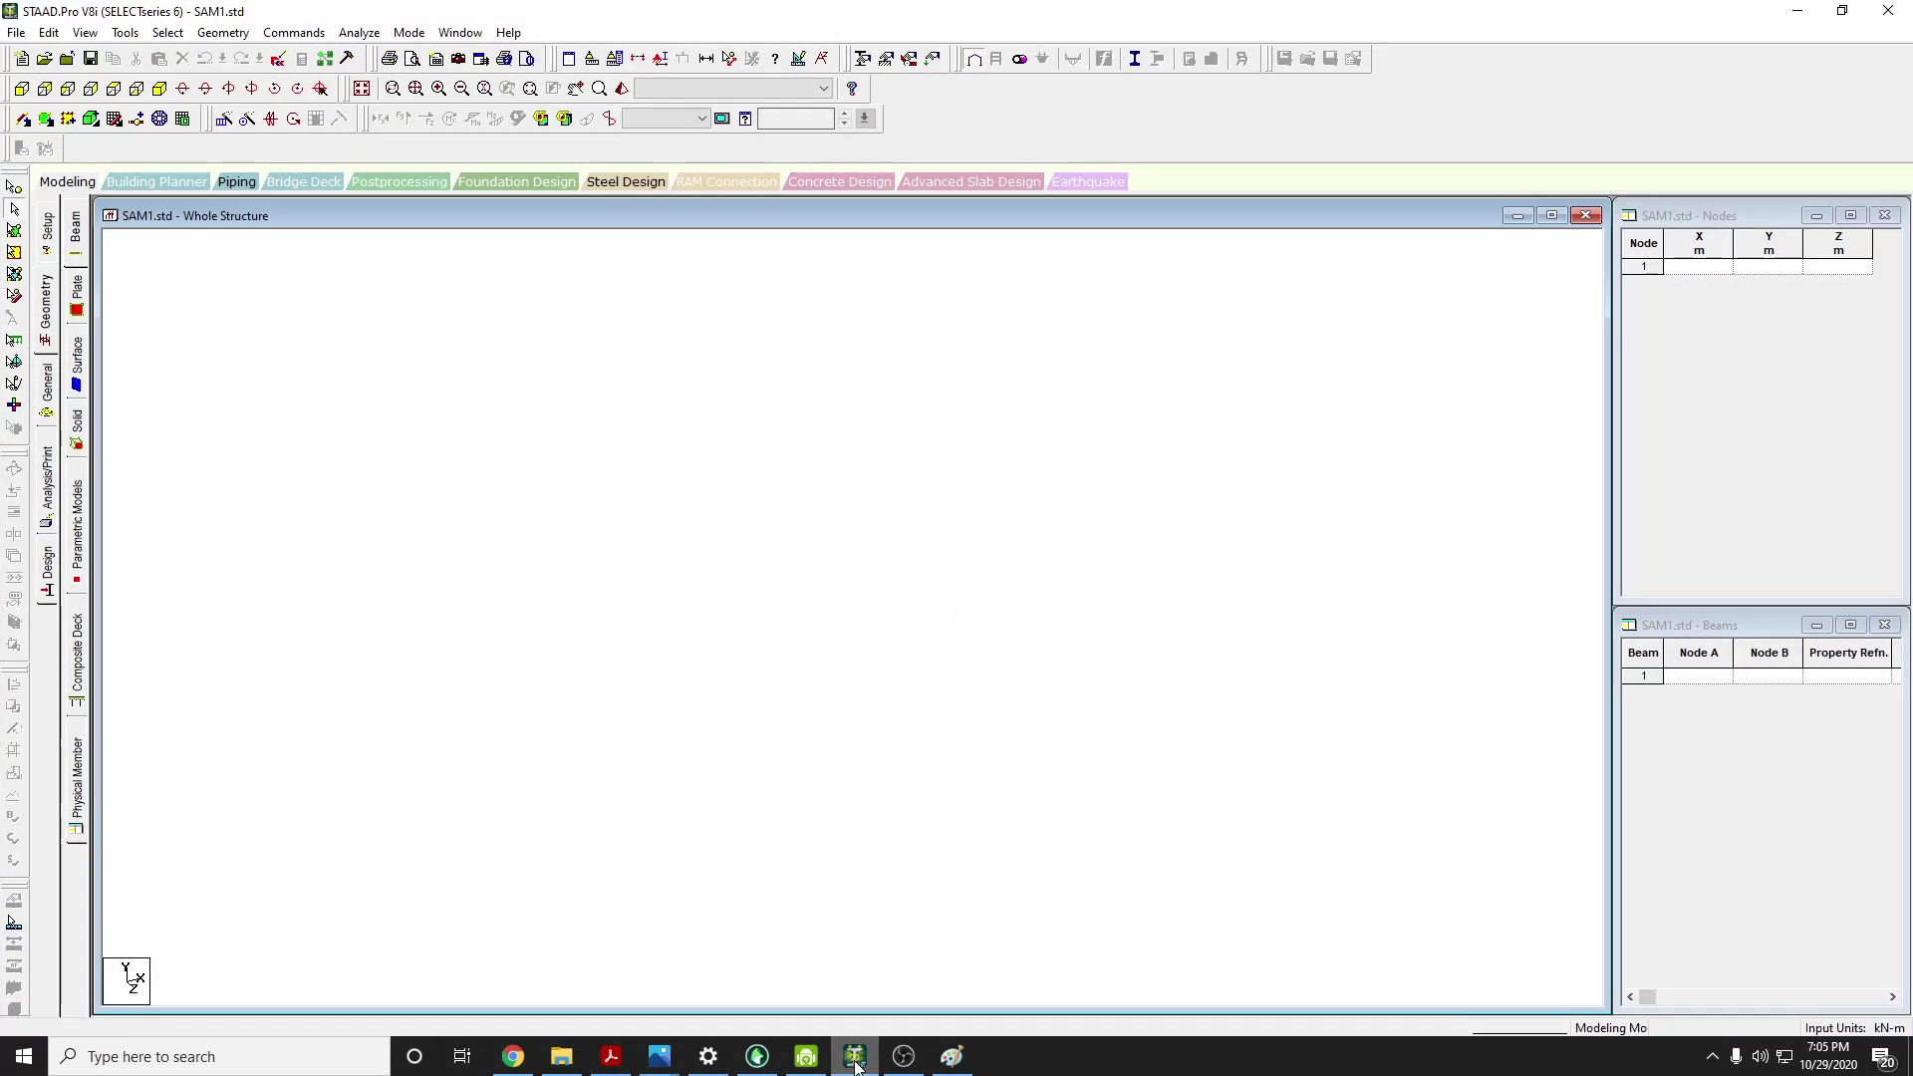
pyautogui.click(855, 1061)
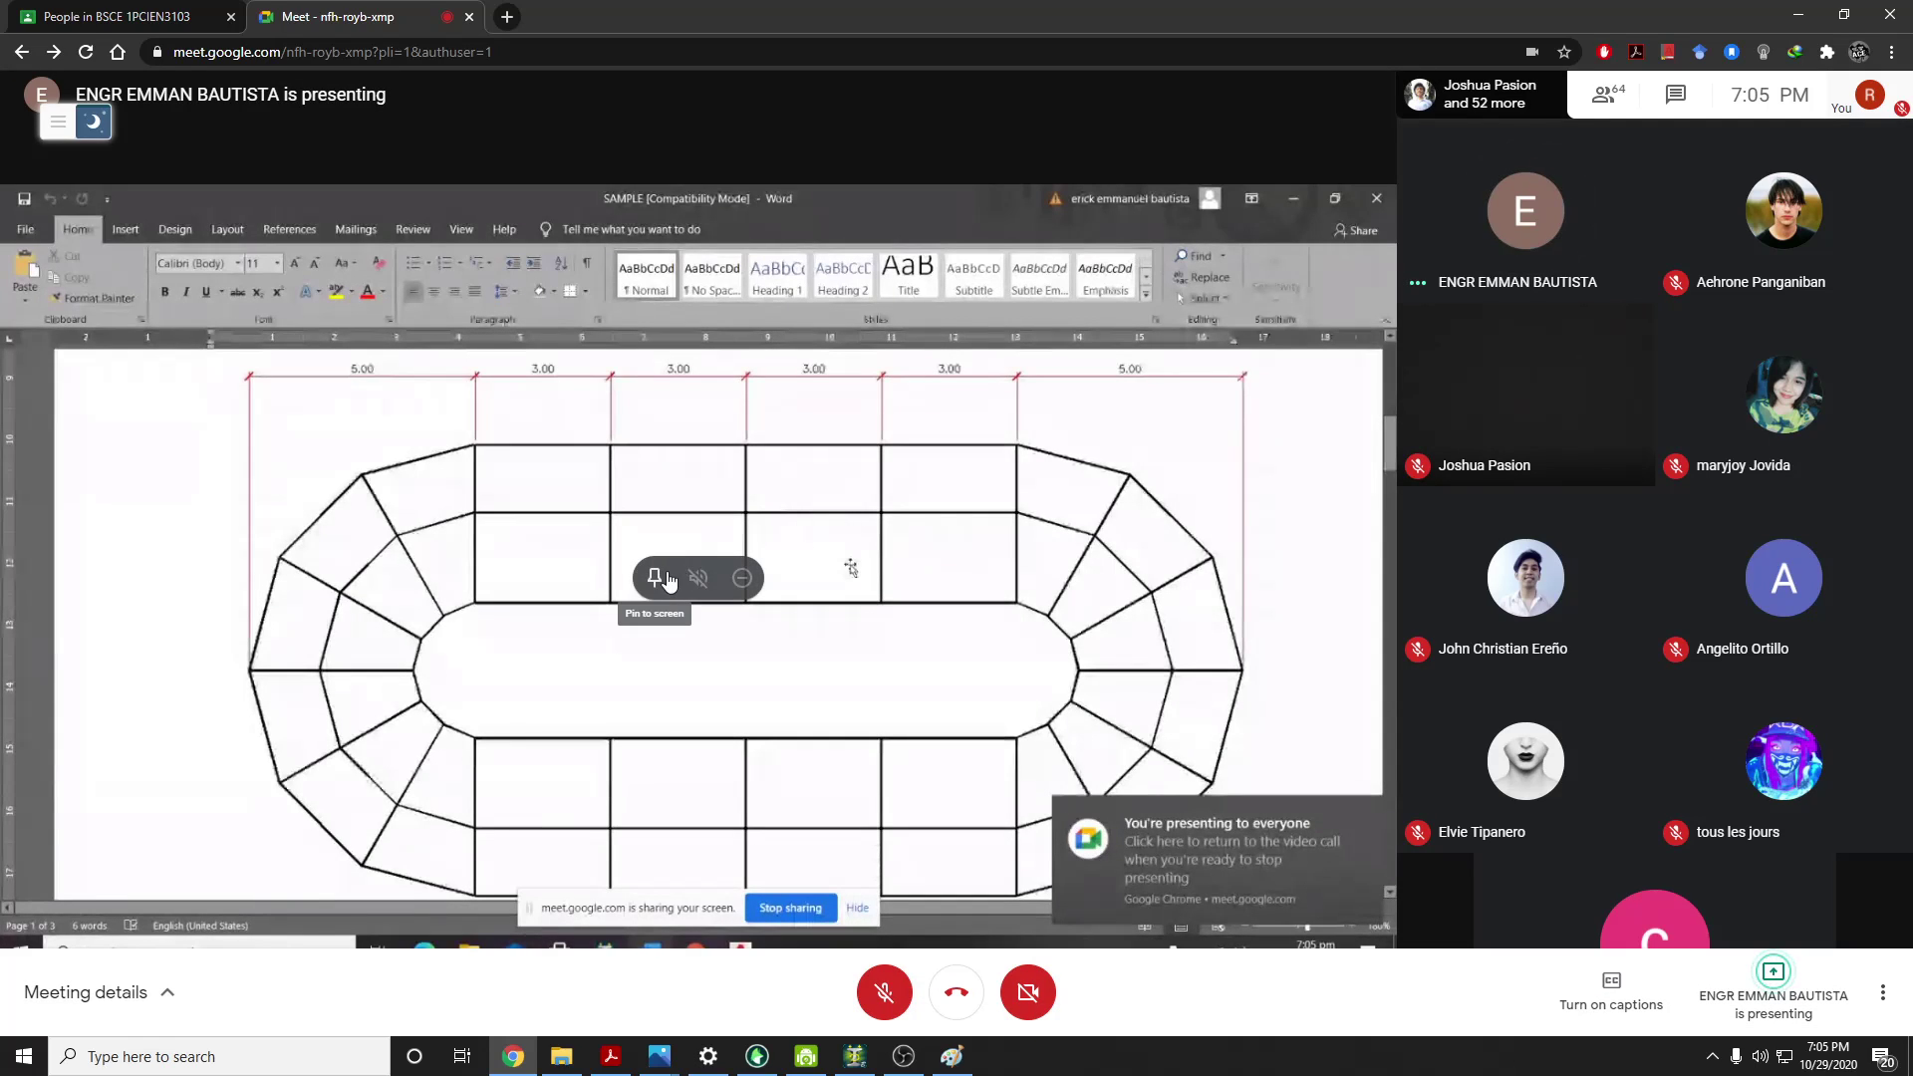
pyautogui.click(656, 579)
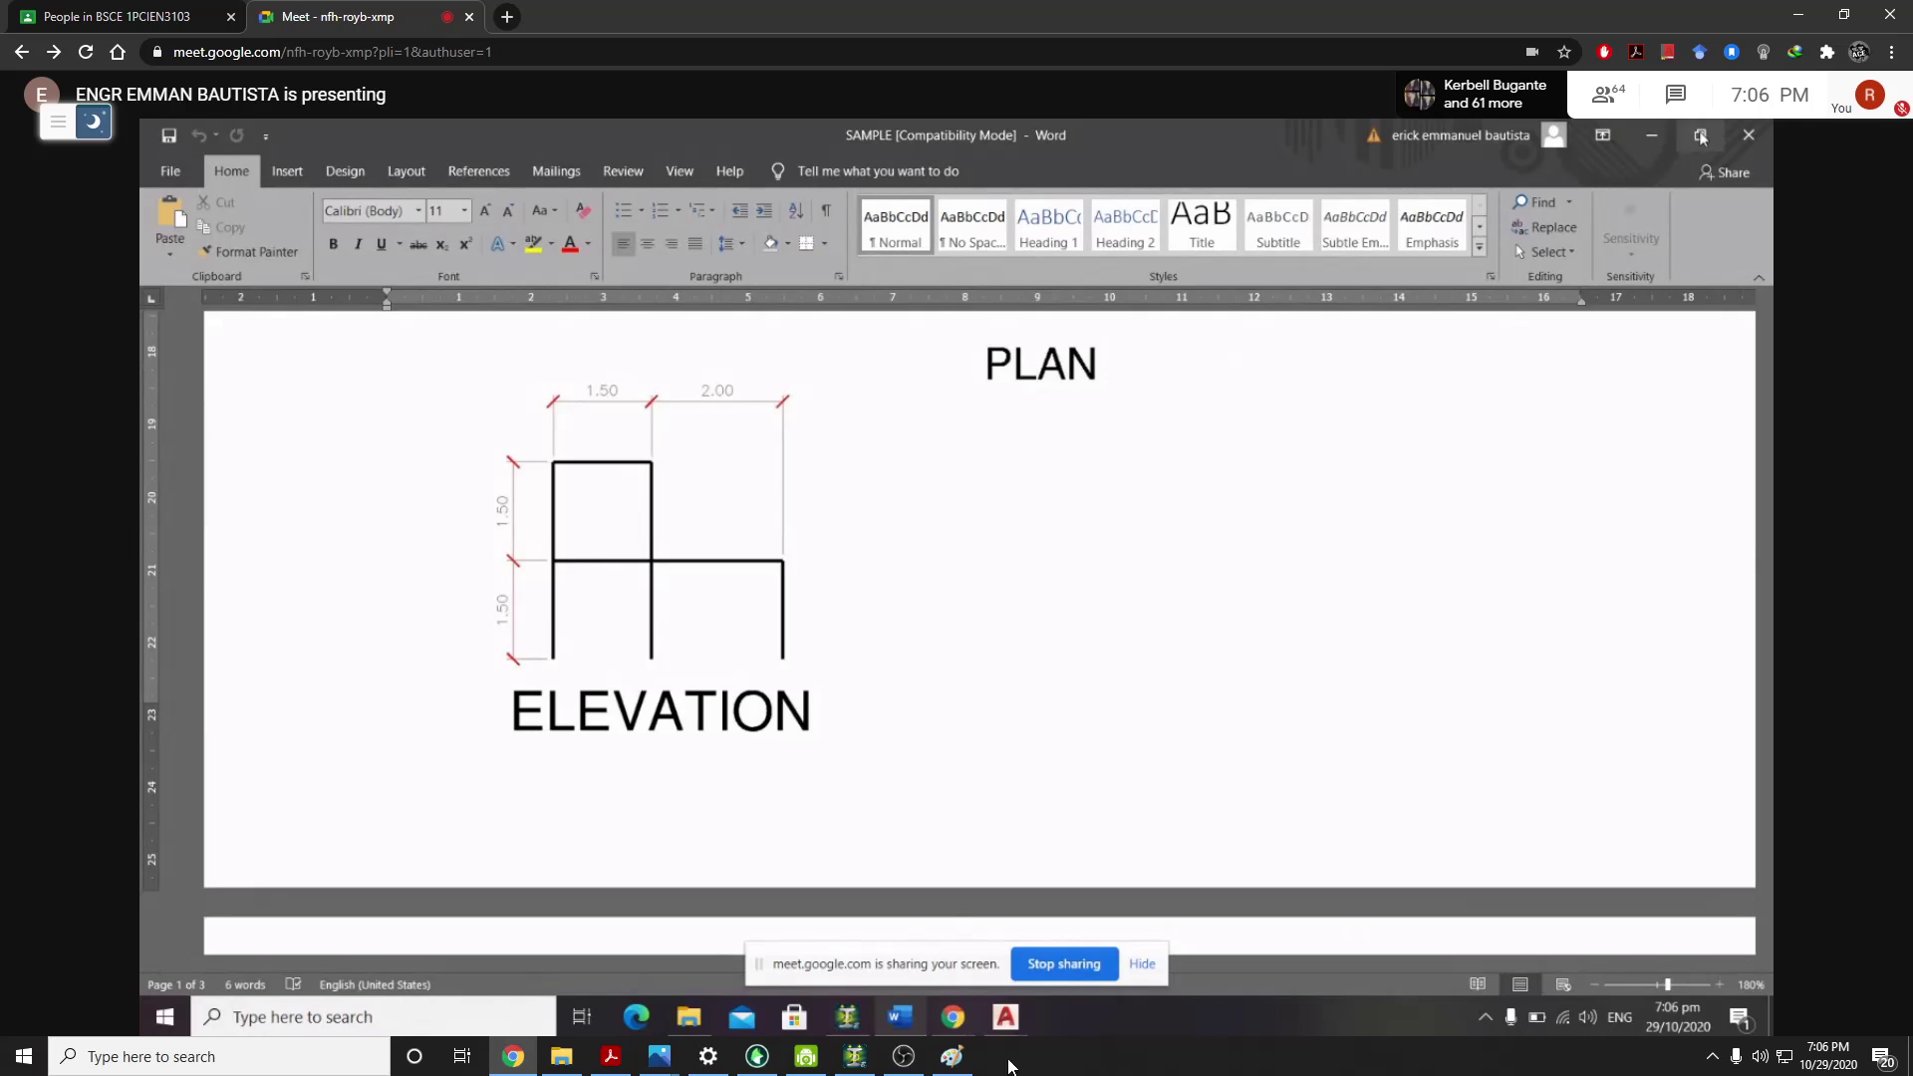
# Switch to Paint, paste the captured elevation screenshot, save it on the Desktop as Untitled1.png, and minimize Paint
pyautogui.click(952, 1056)
pyautogui.click(24, 77)
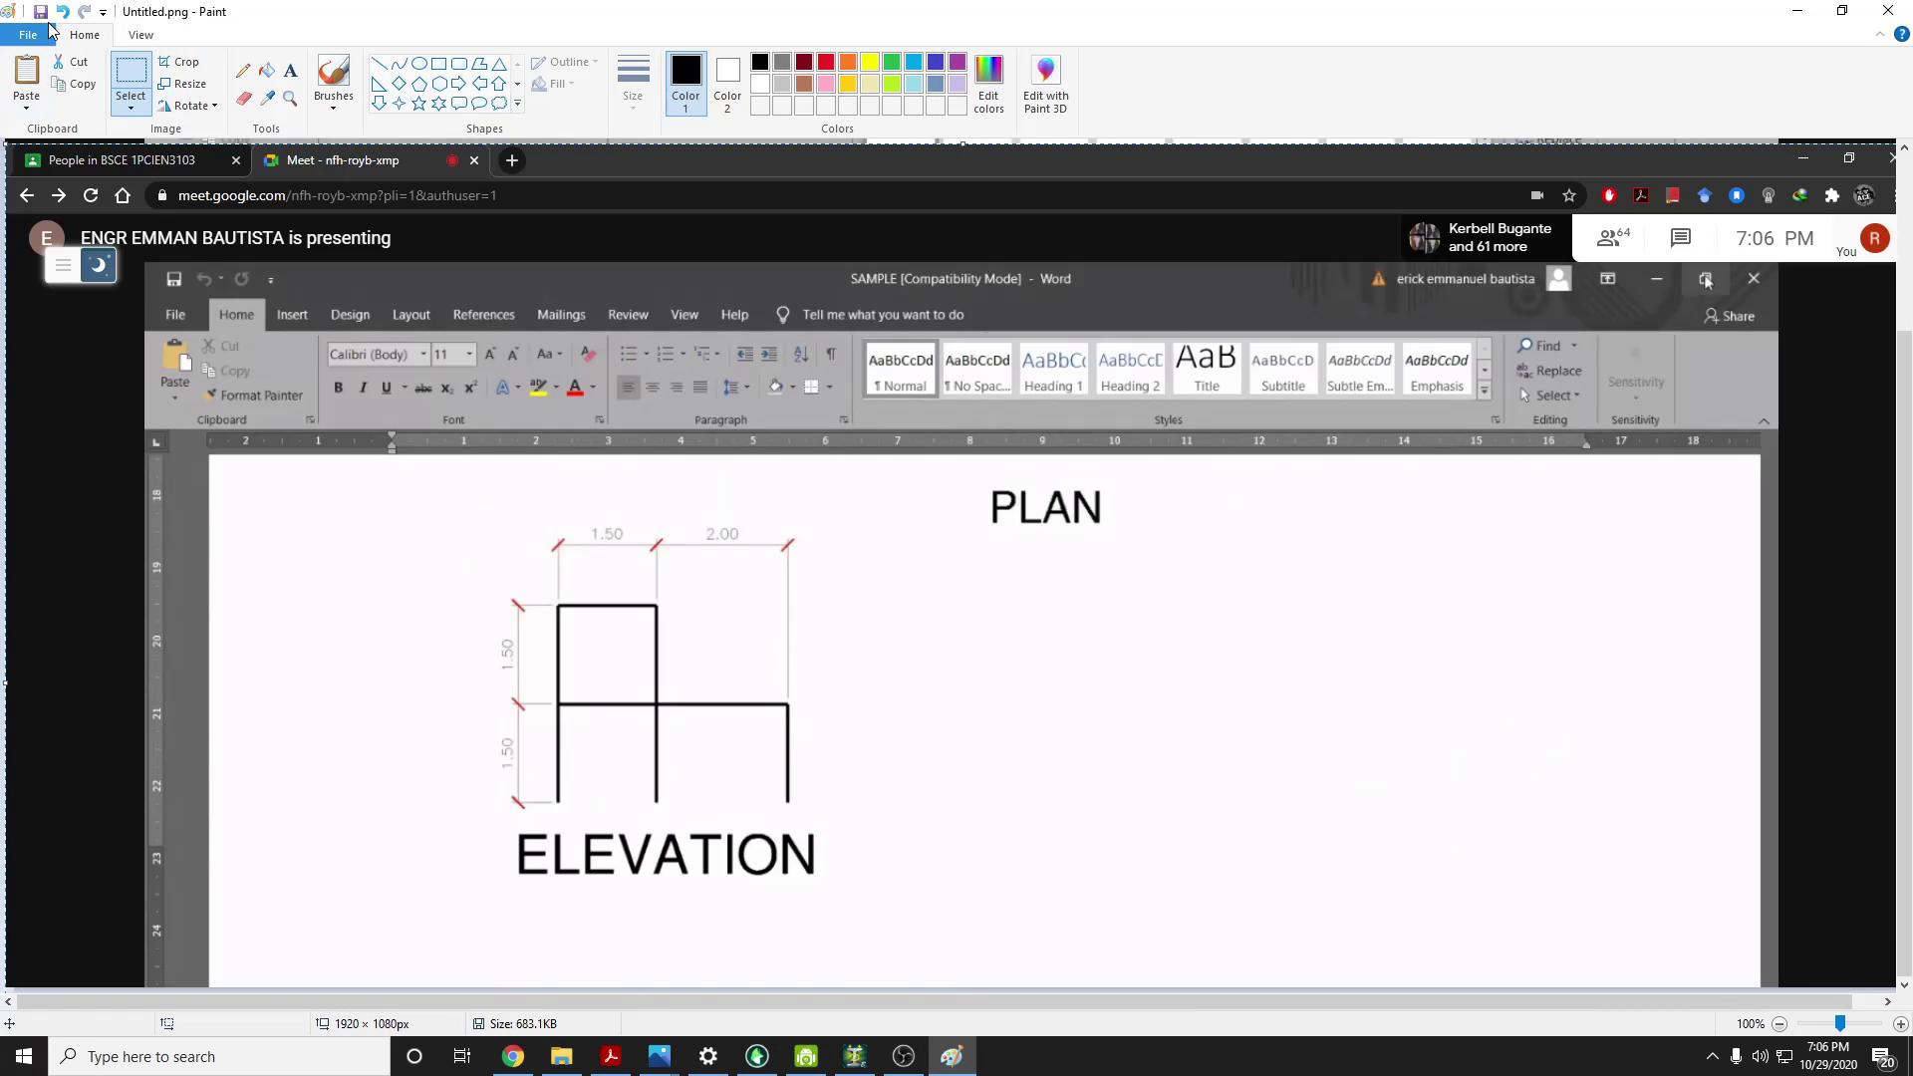
pyautogui.click(28, 35)
pyautogui.click(62, 213)
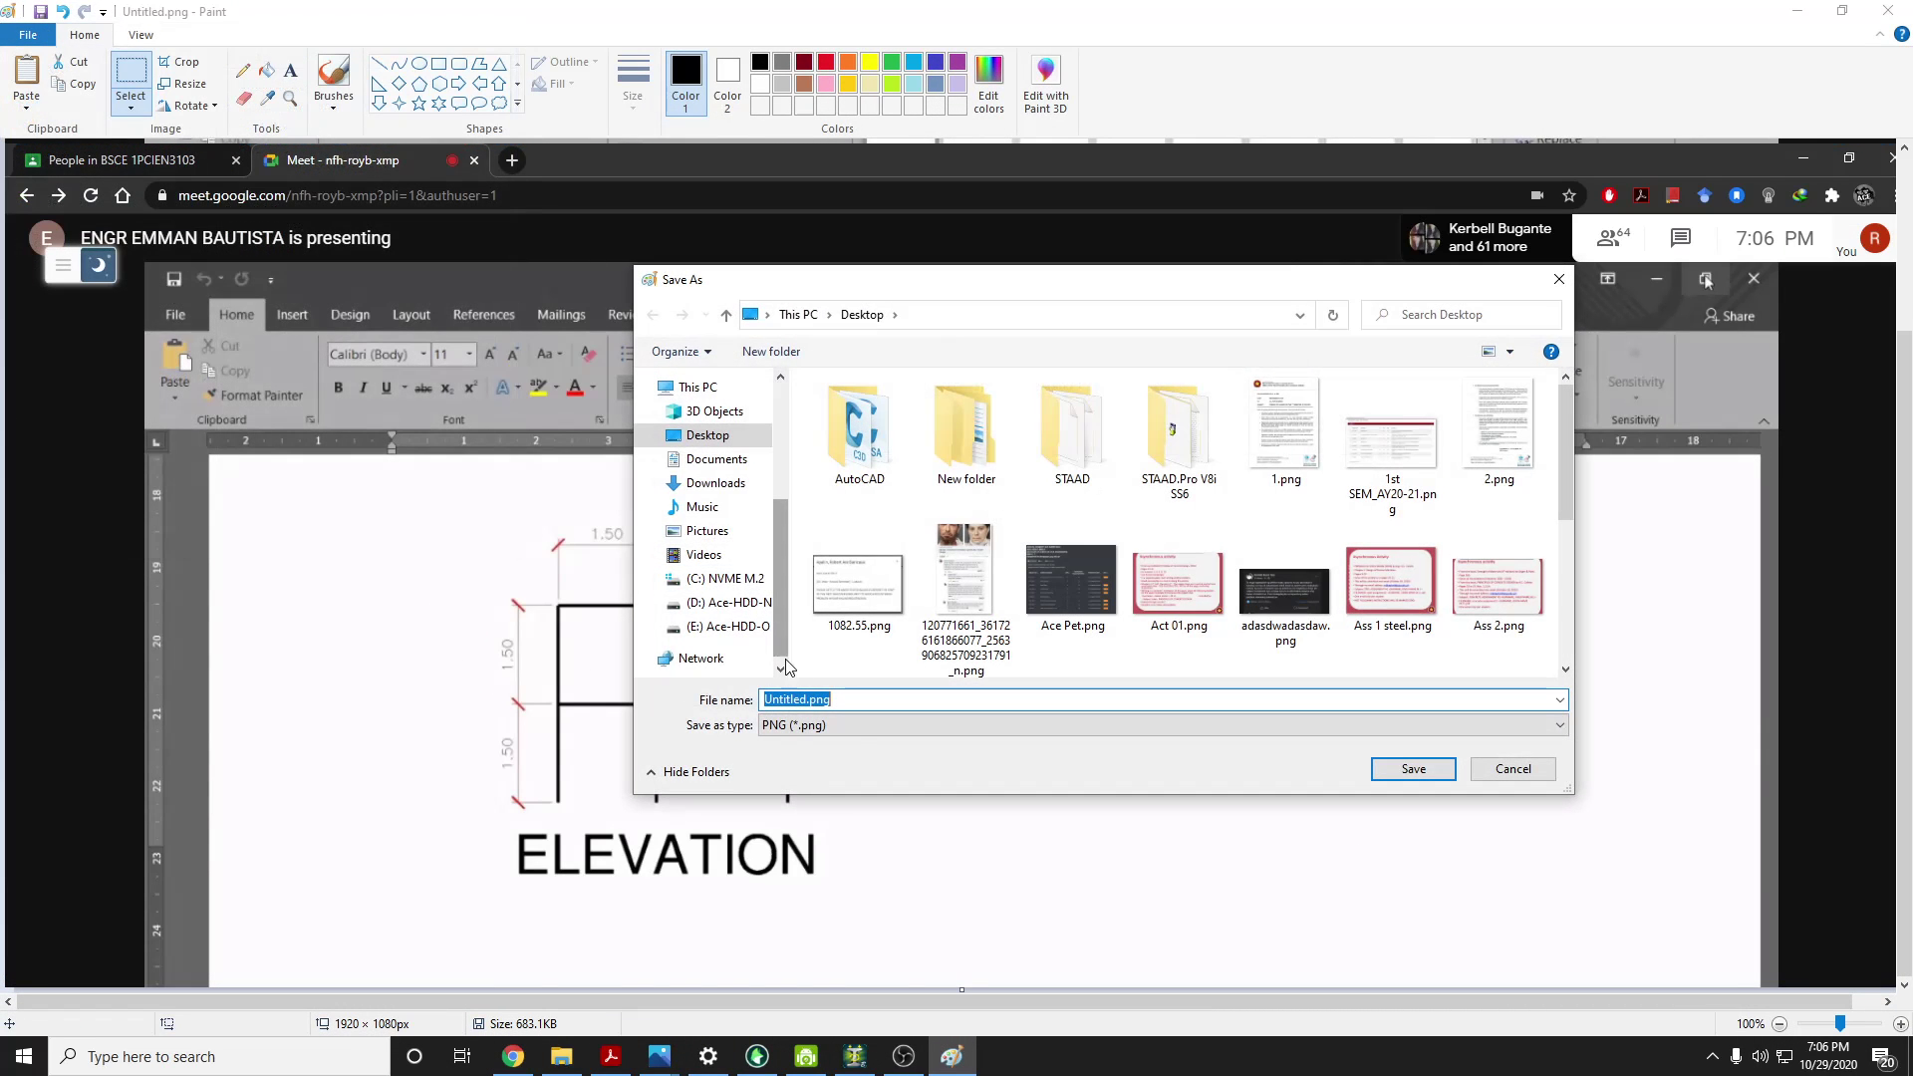
pyautogui.press('Right')
pyautogui.write('1')
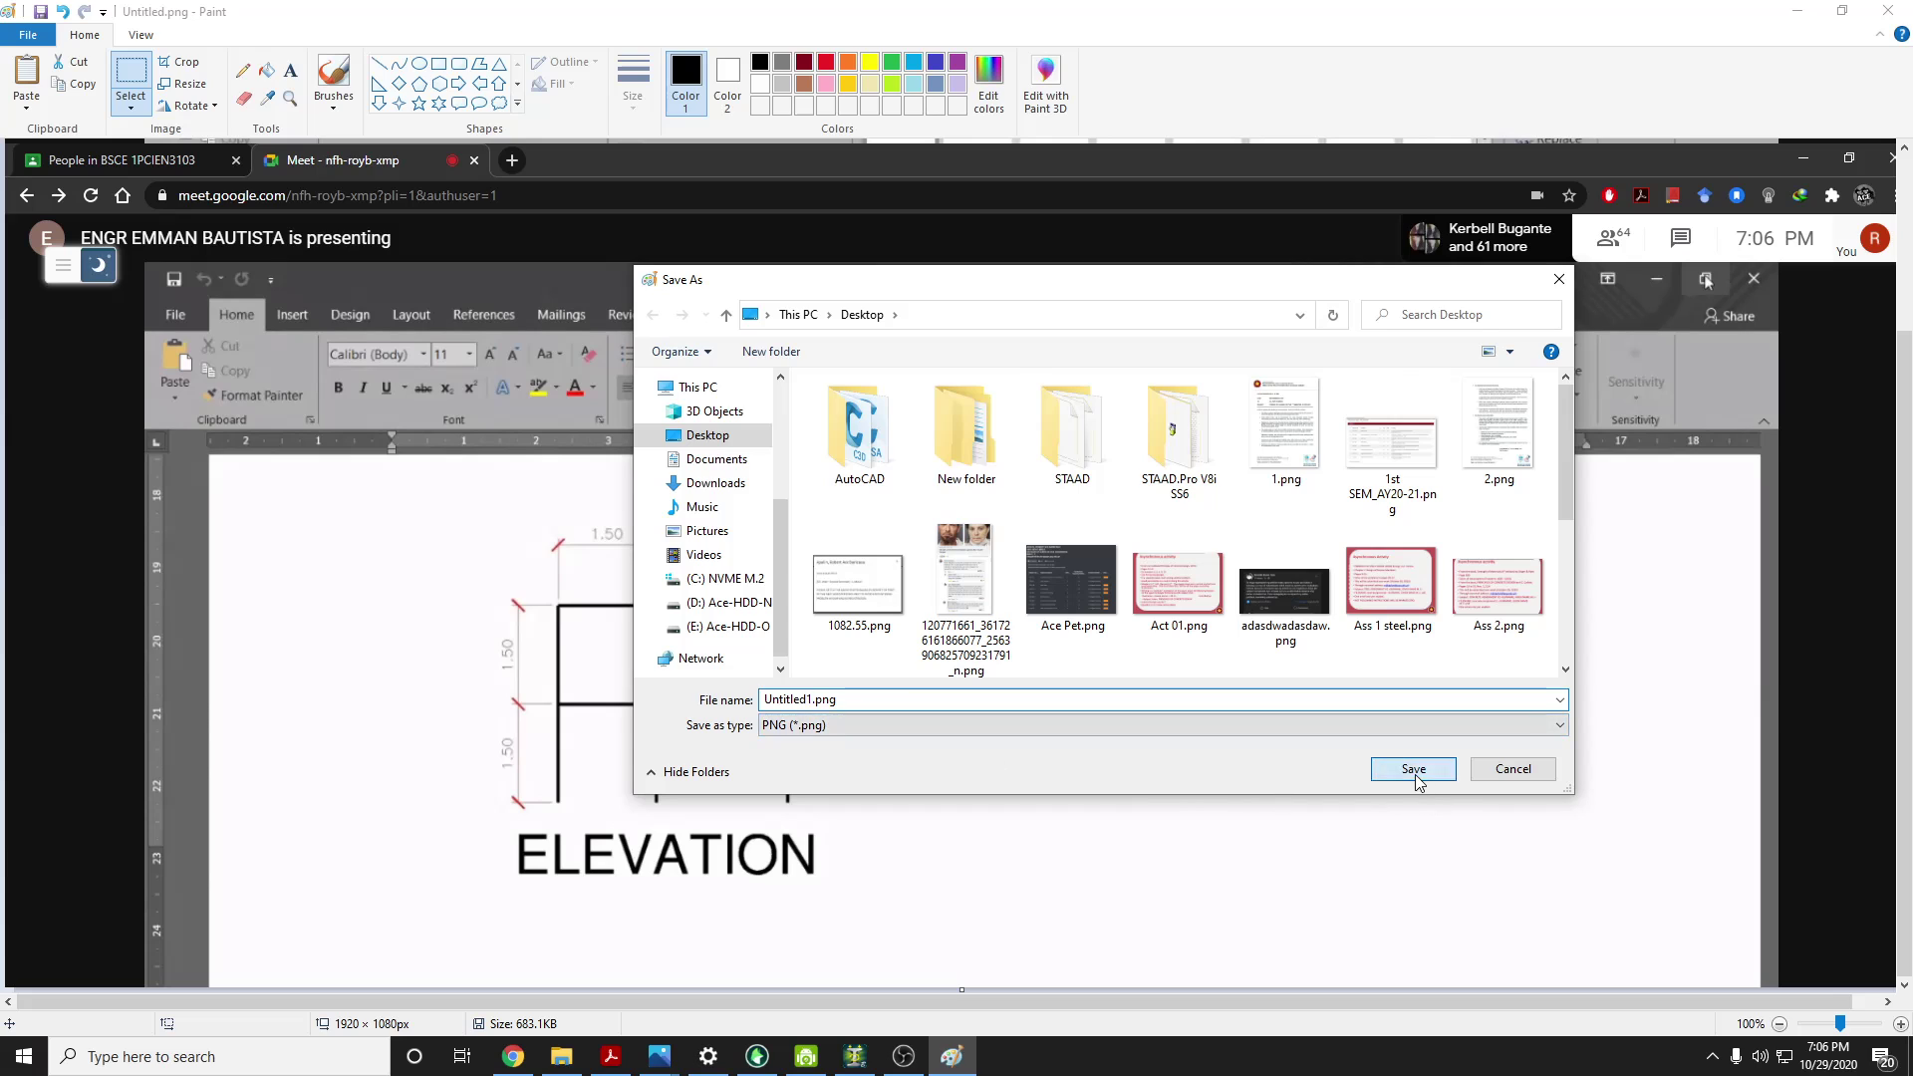
pyautogui.click(1418, 774)
pyautogui.click(952, 1057)
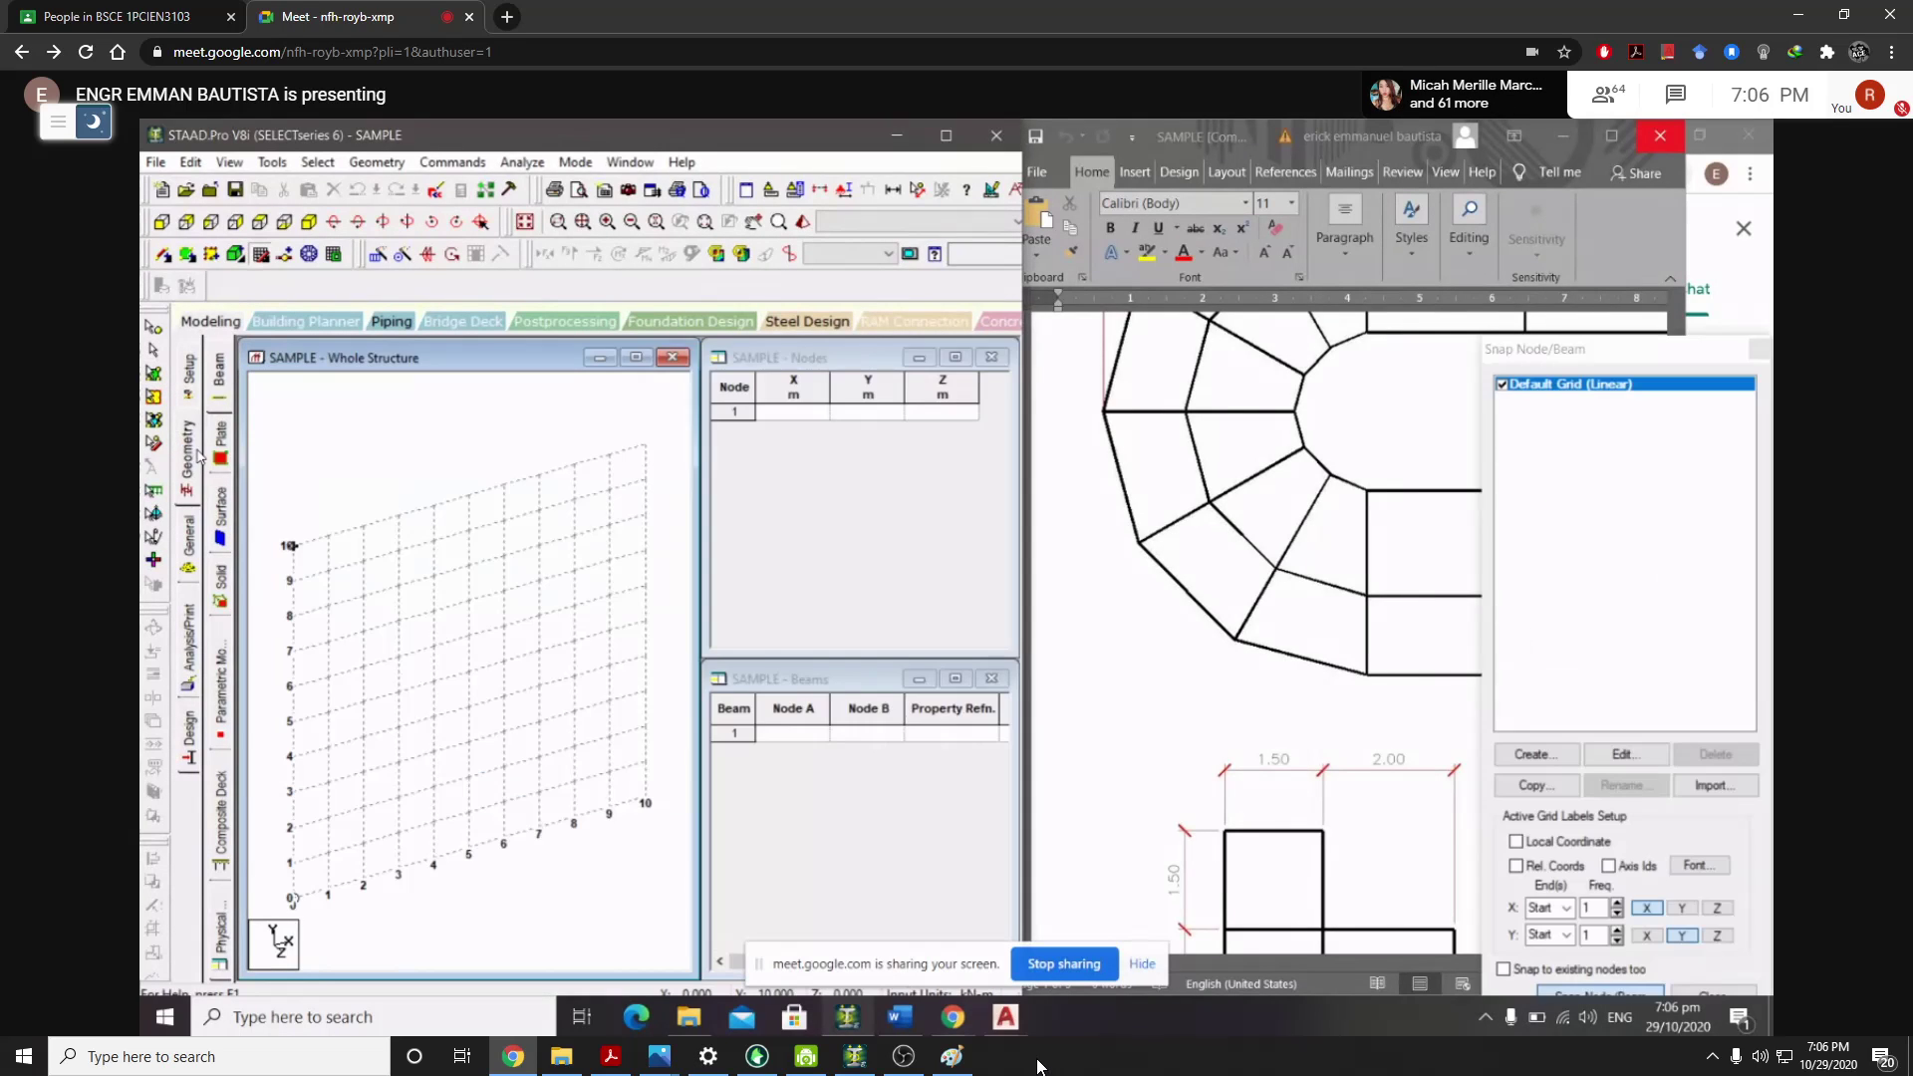
# Restore Paint and crop the screenshot to the elevation drawing with its dimensions, about 854 × 511 px
pyautogui.moveTo(951, 1057)
pyautogui.click(952, 972)
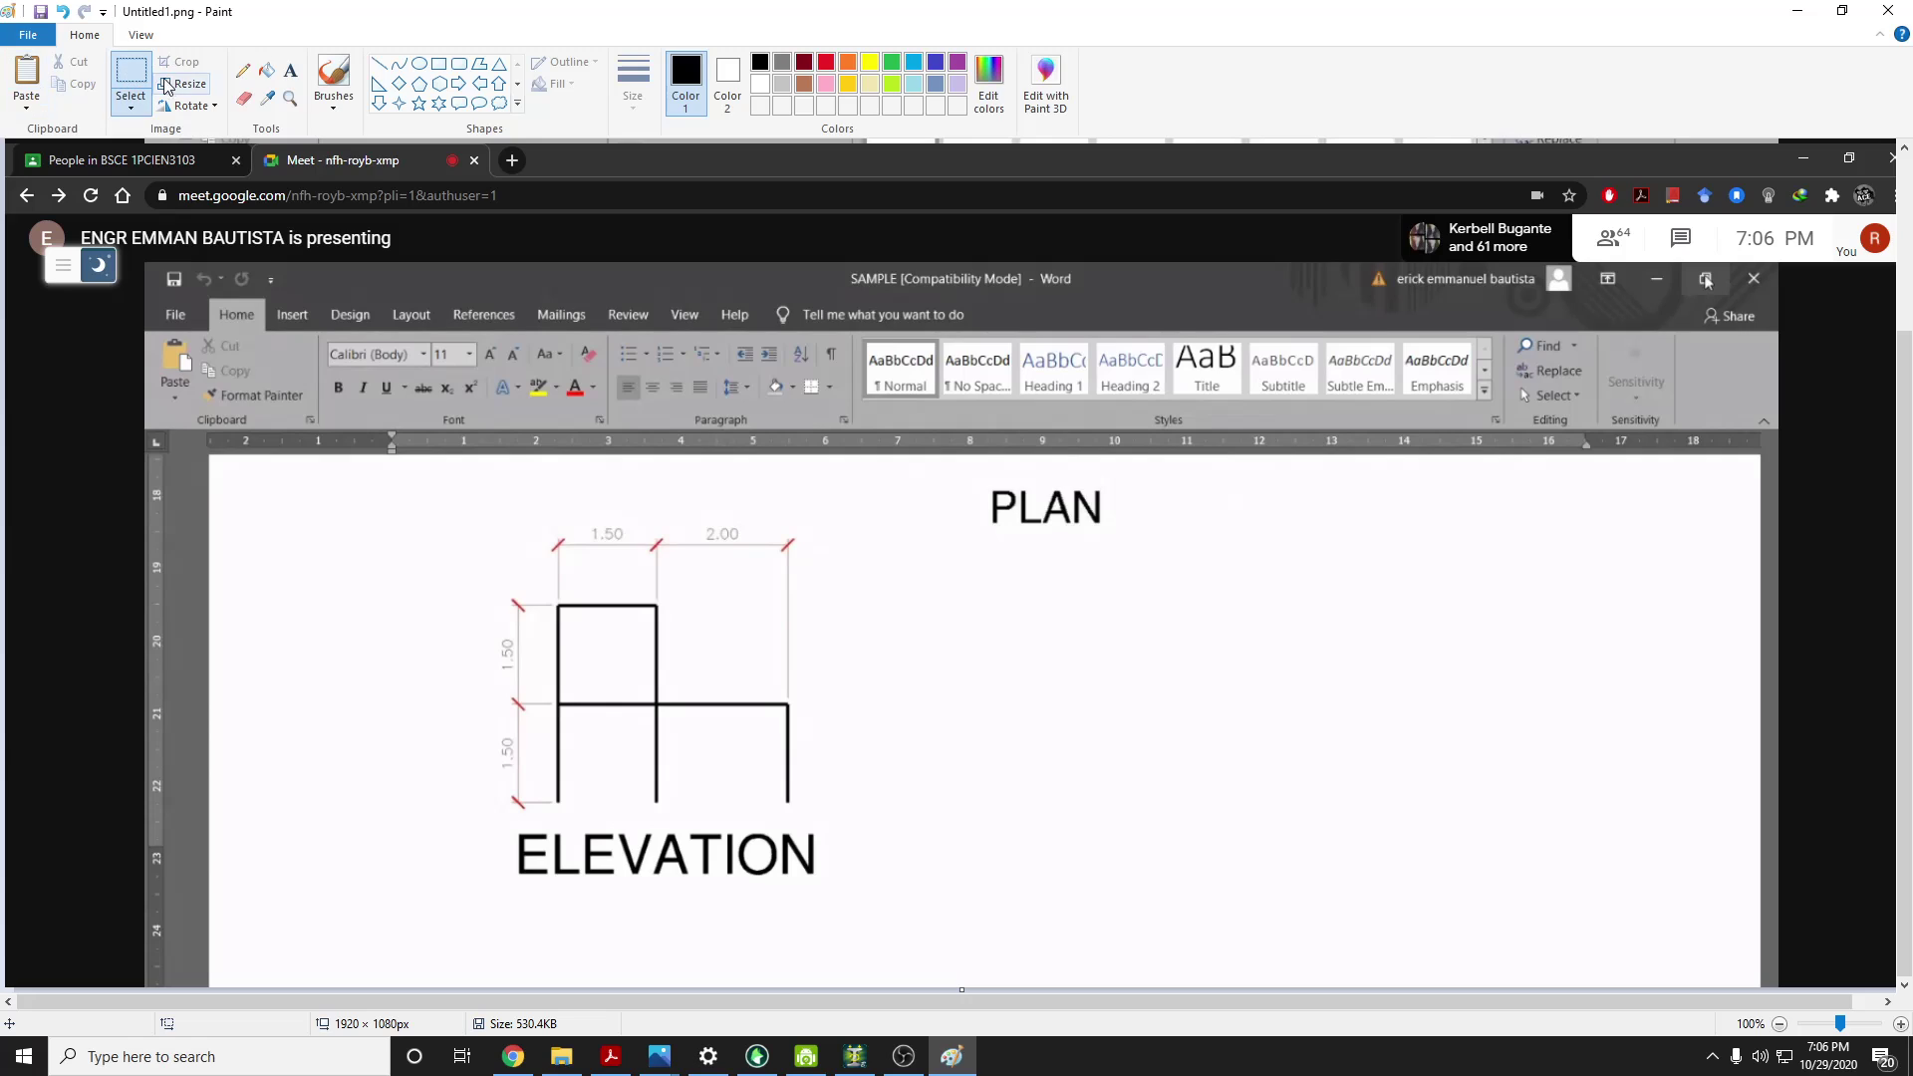
pyautogui.moveTo(394, 468)
pyautogui.mouseDown()
pyautogui.moveTo(863, 679)
pyautogui.moveTo(1241, 969)
pyautogui.mouseUp()
pyautogui.click(131, 80)
pyautogui.moveTo(1240, 965); pyautogui.dragTo(1240, 965)
pyautogui.click(183, 63)
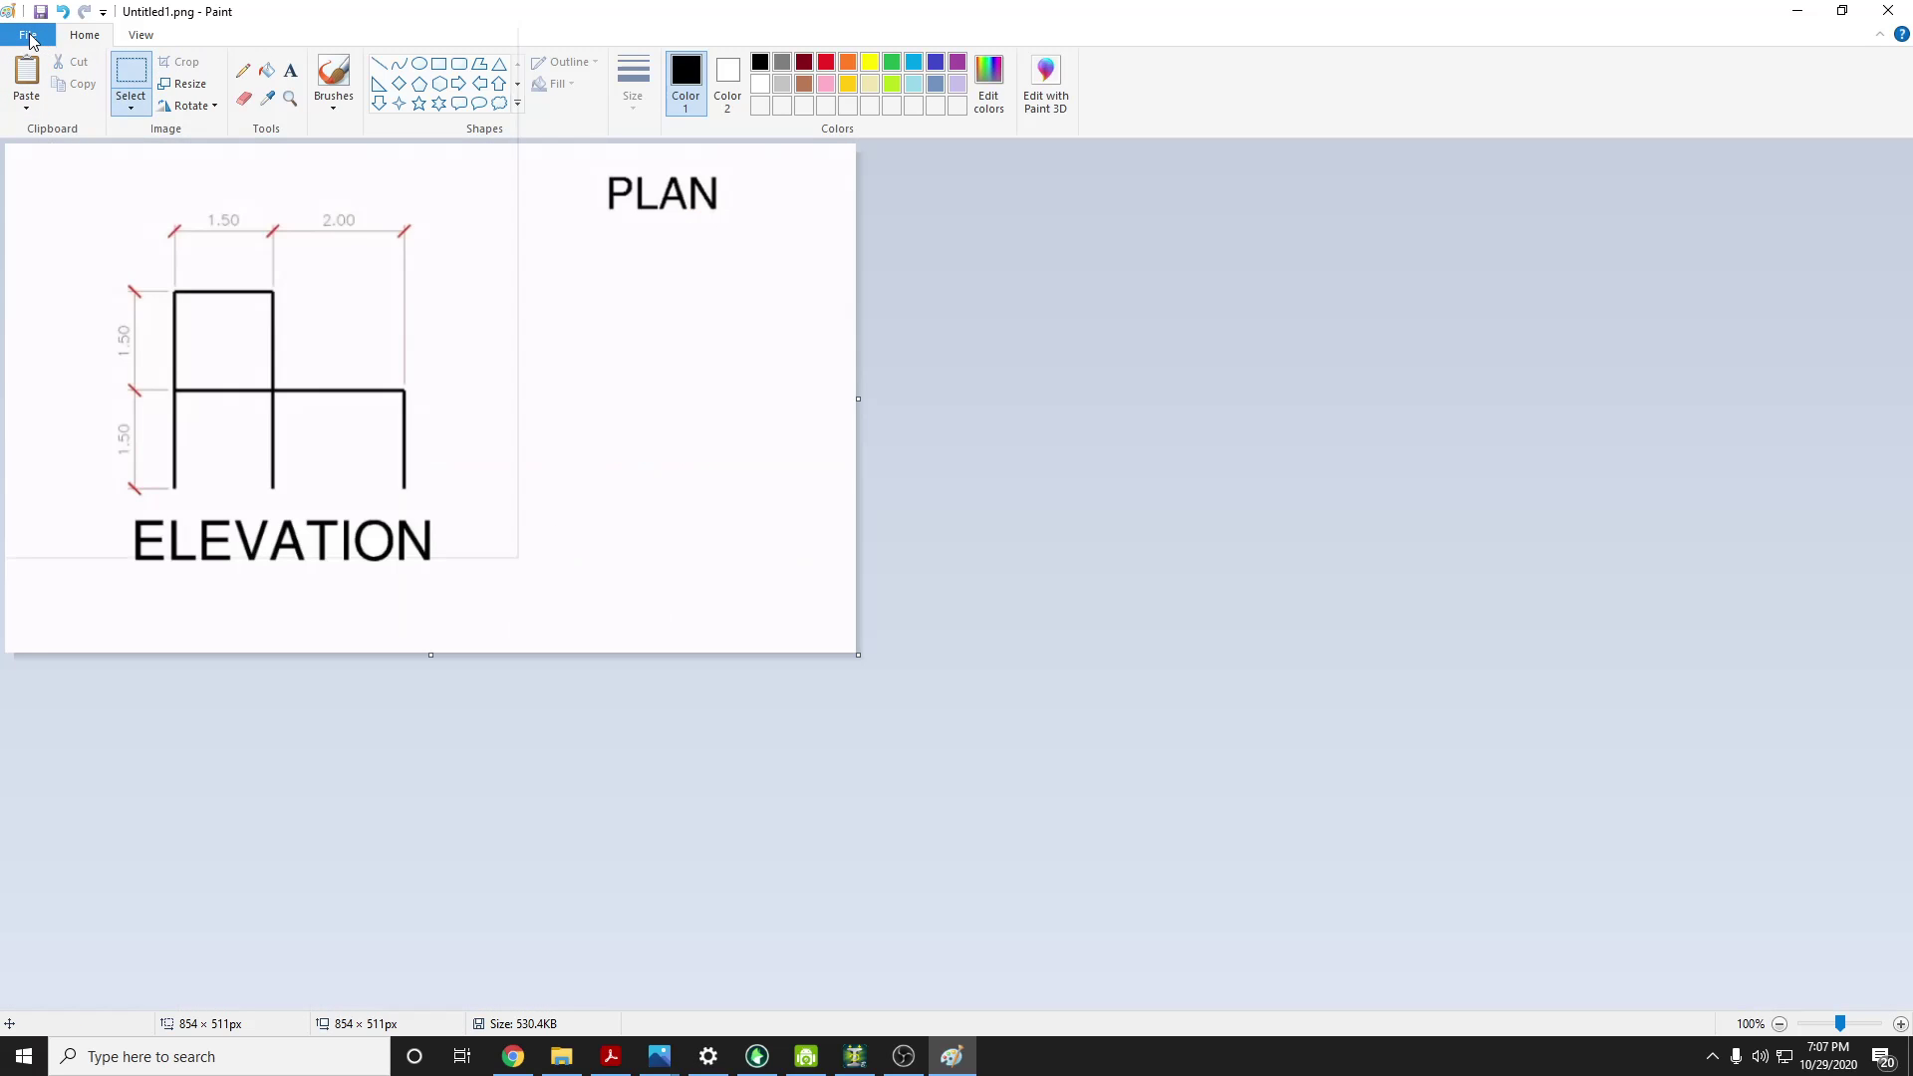
# Save the cropped elevation drawing on the Desktop as Elev.png
pyautogui.click(28, 35)
pyautogui.click(61, 200)
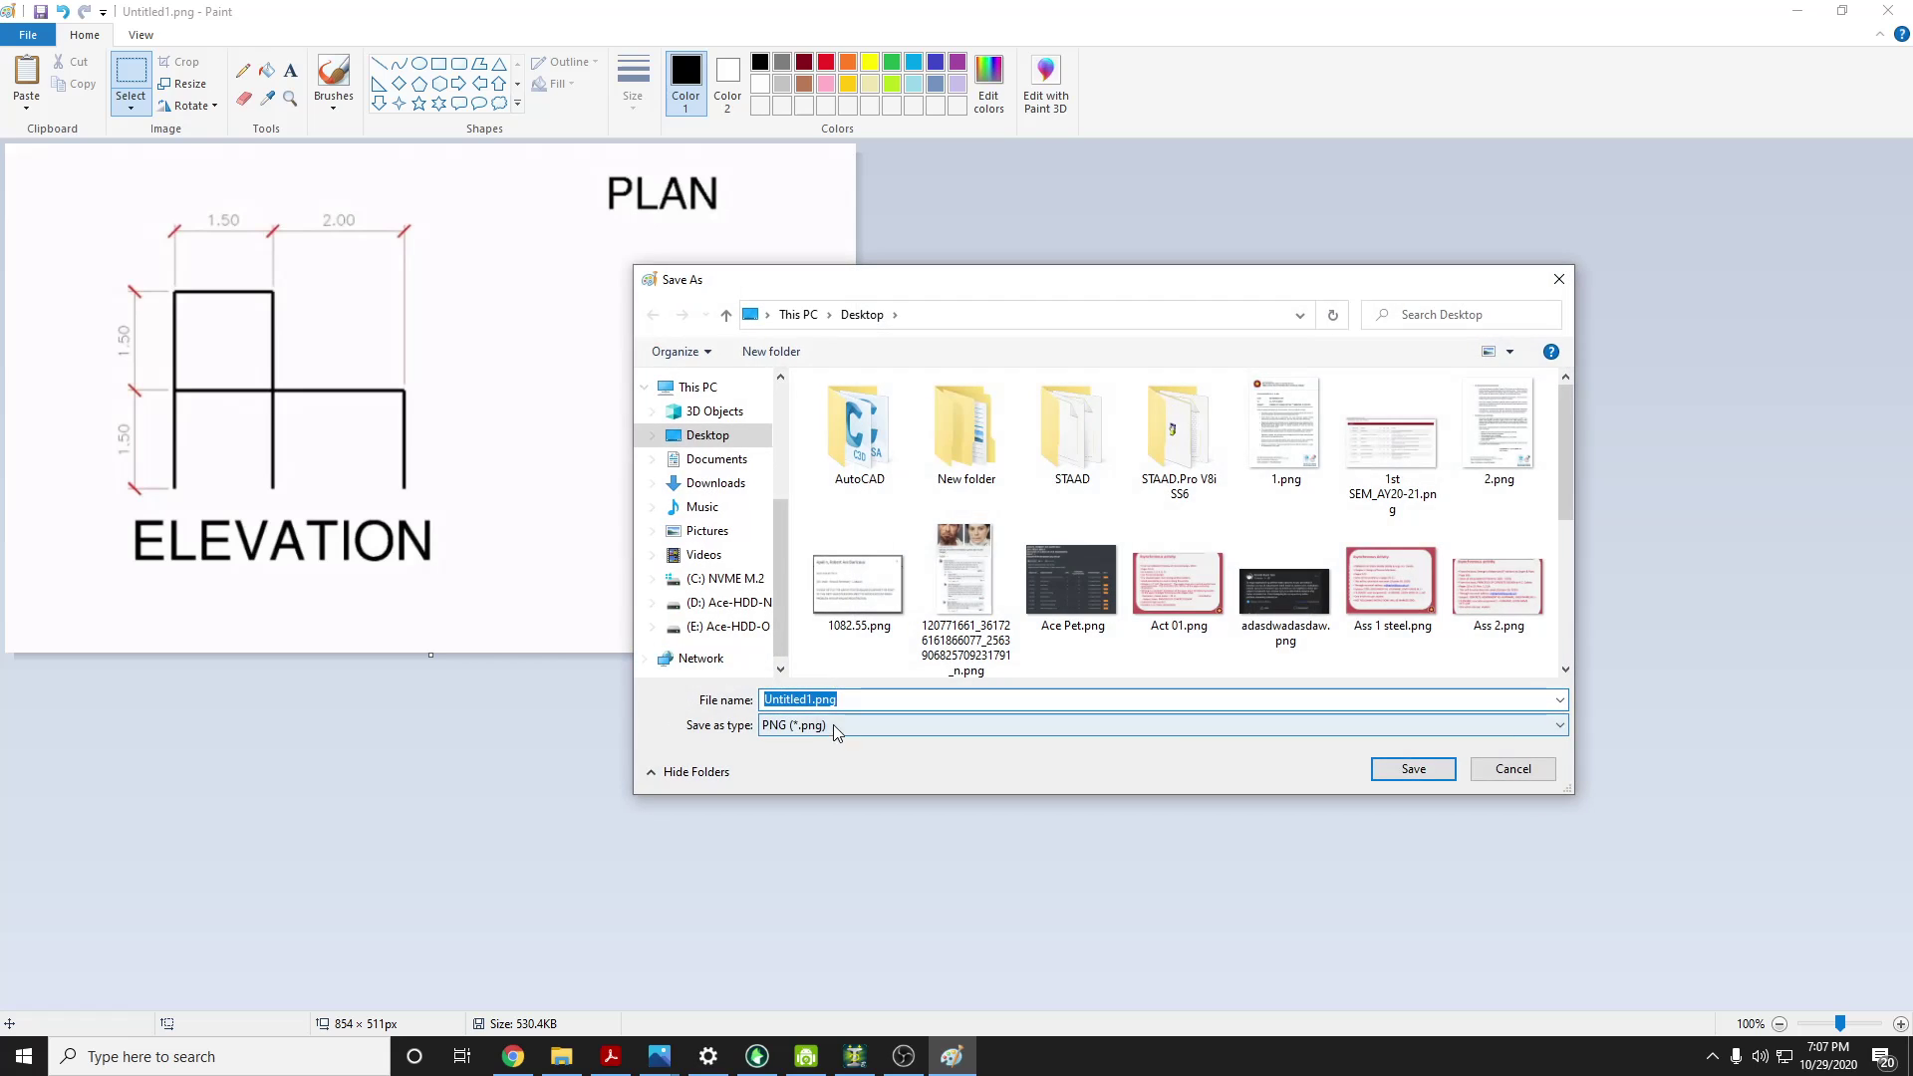
pyautogui.moveTo(813, 700); pyautogui.dragTo(779, 698)
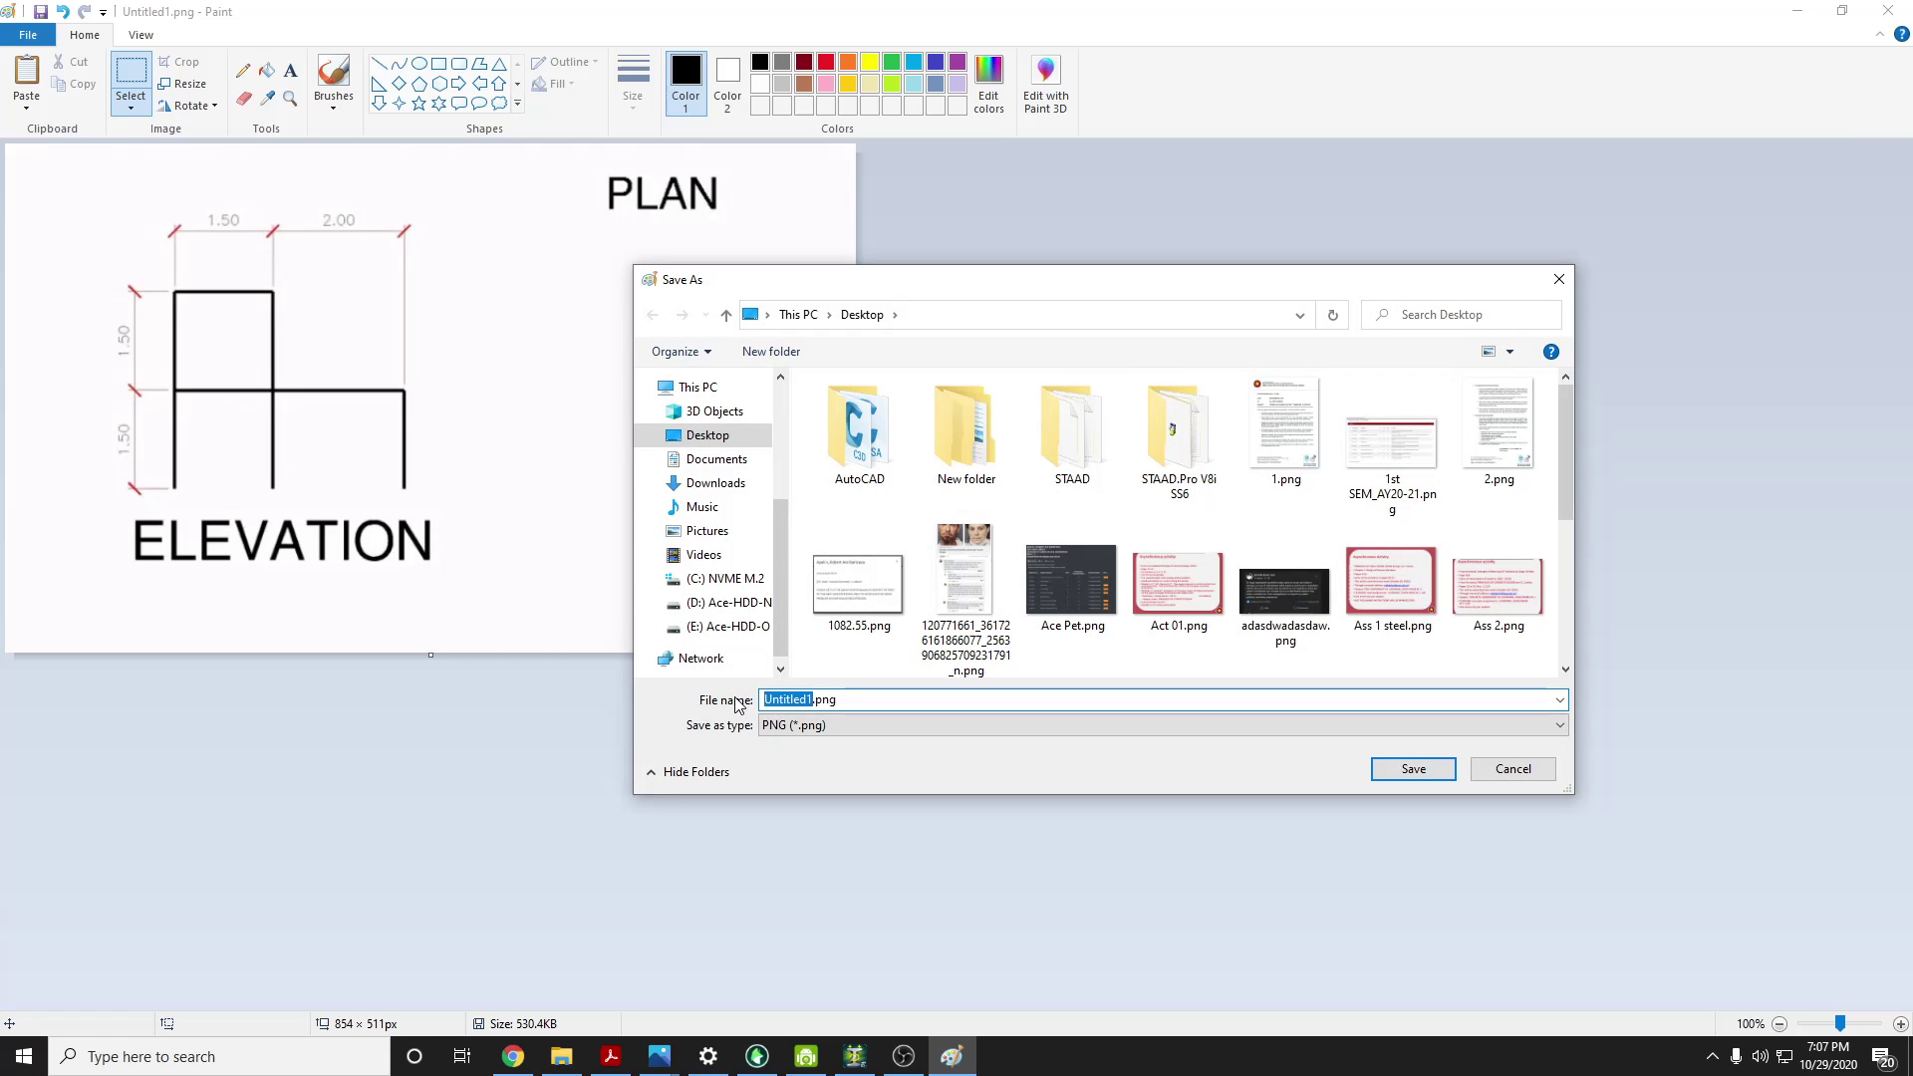
pyautogui.write('Elev')
pyautogui.click(1441, 777)
# Restore the Meet call to a smaller floating window, reposition it, and minimize Paint to expose the Desktop
pyautogui.hotkey('alt', 'Tab')
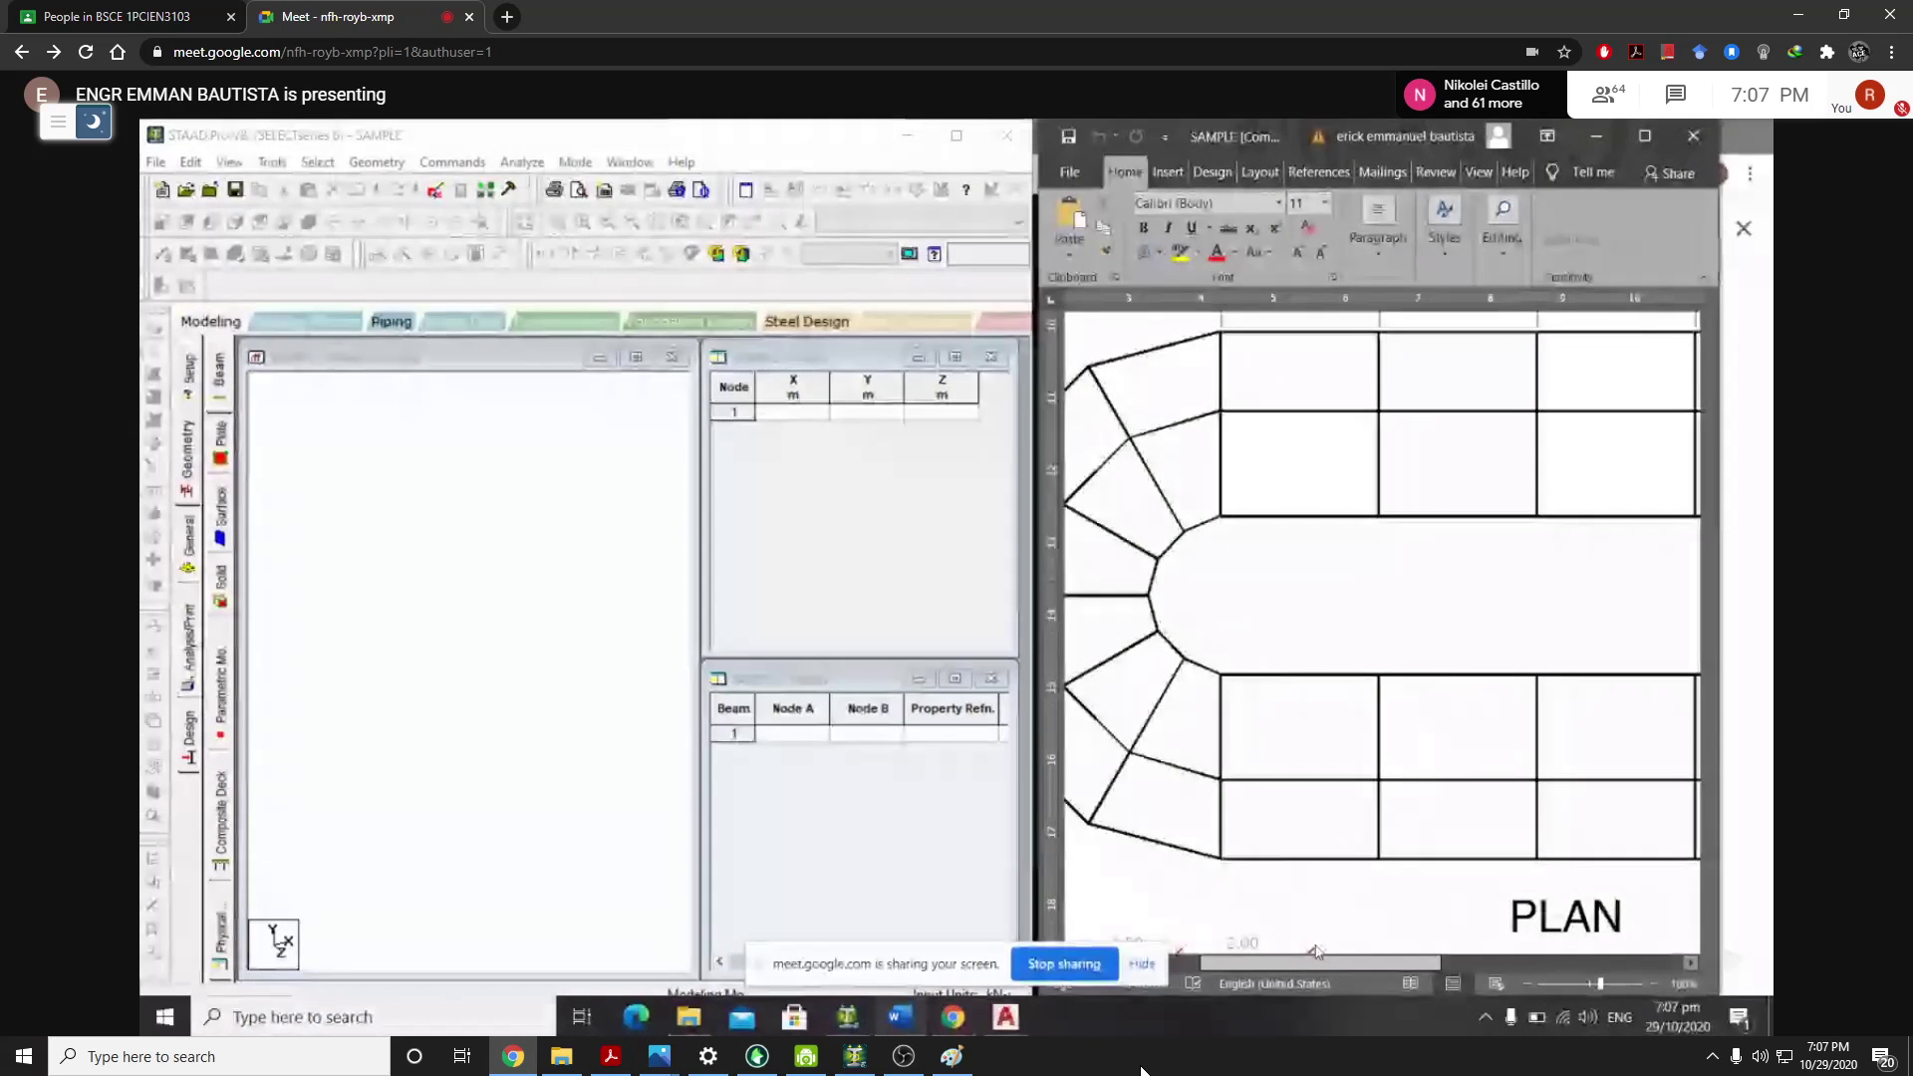
pyautogui.doubleClick(1738, 9)
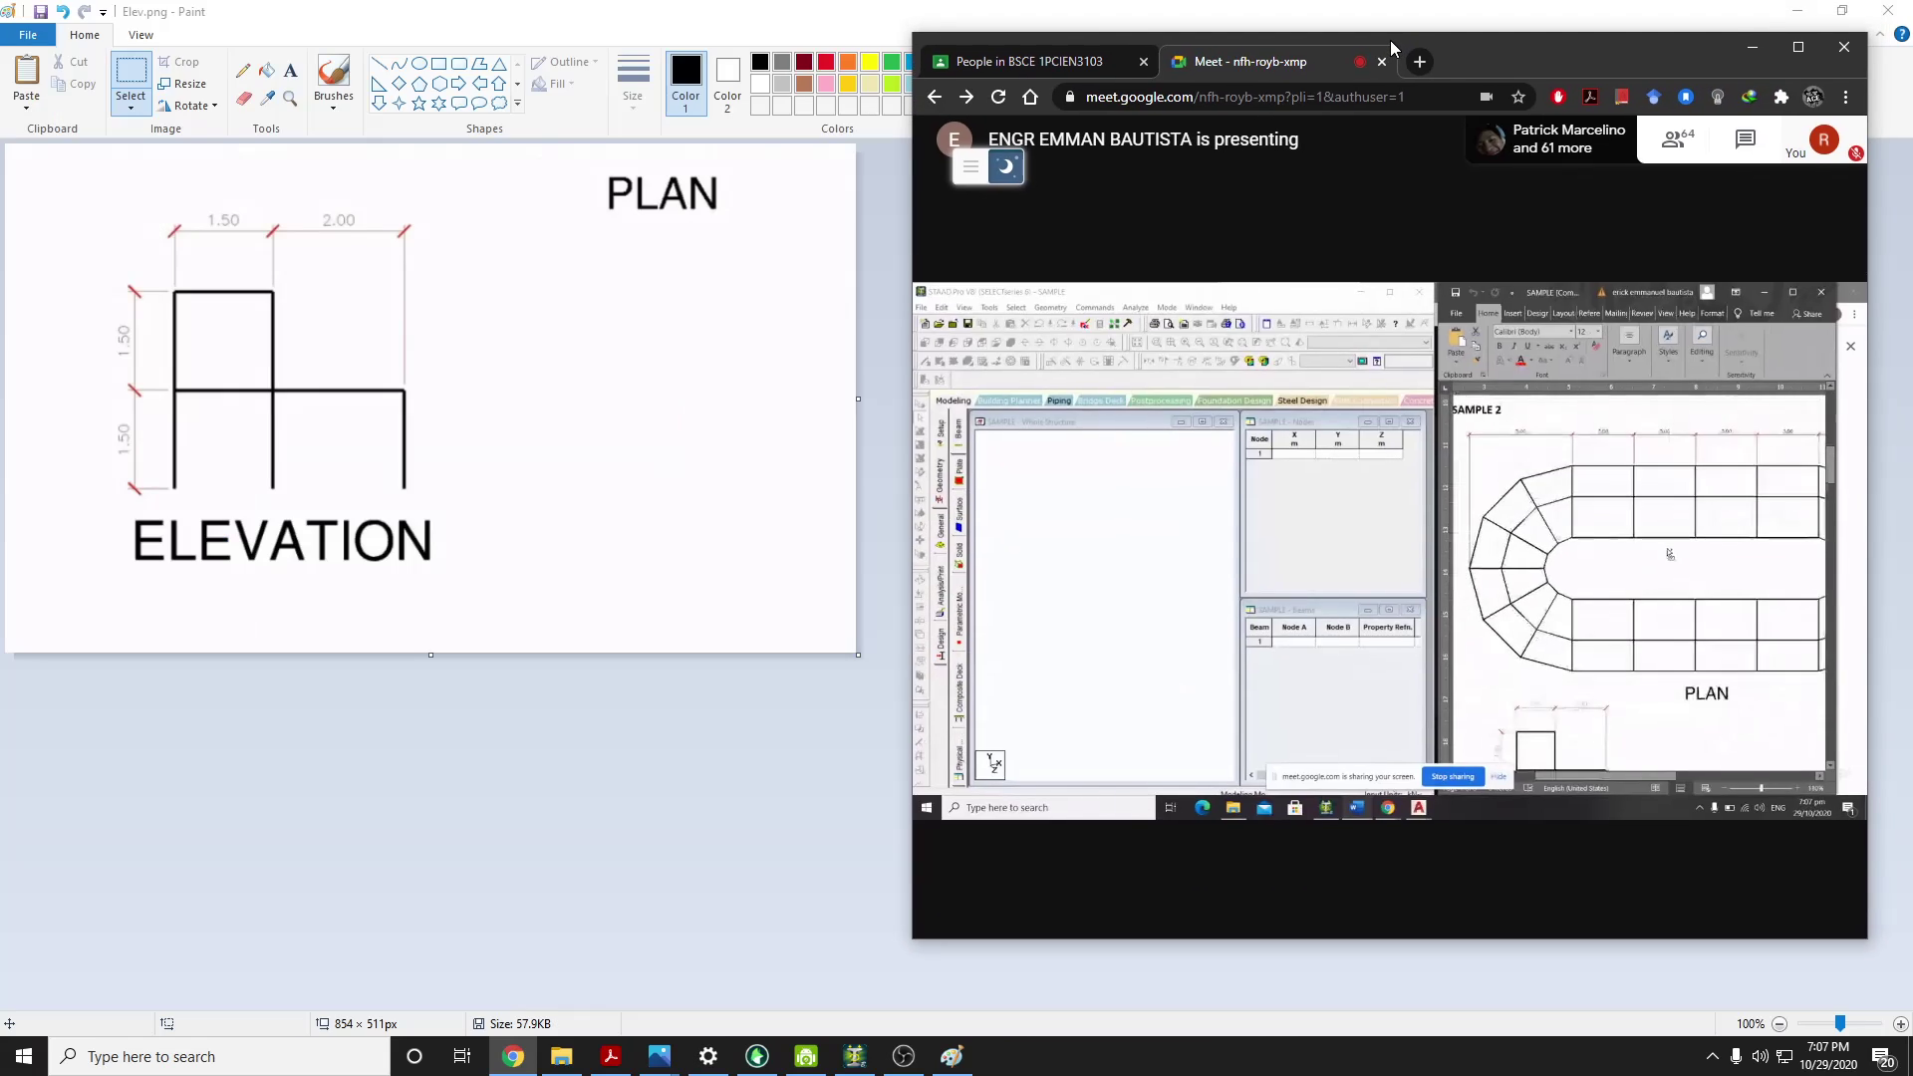
pyautogui.moveTo(1393, 47); pyautogui.dragTo(1329, 48)
pyautogui.click(951, 1057)
pyautogui.click(952, 1056)
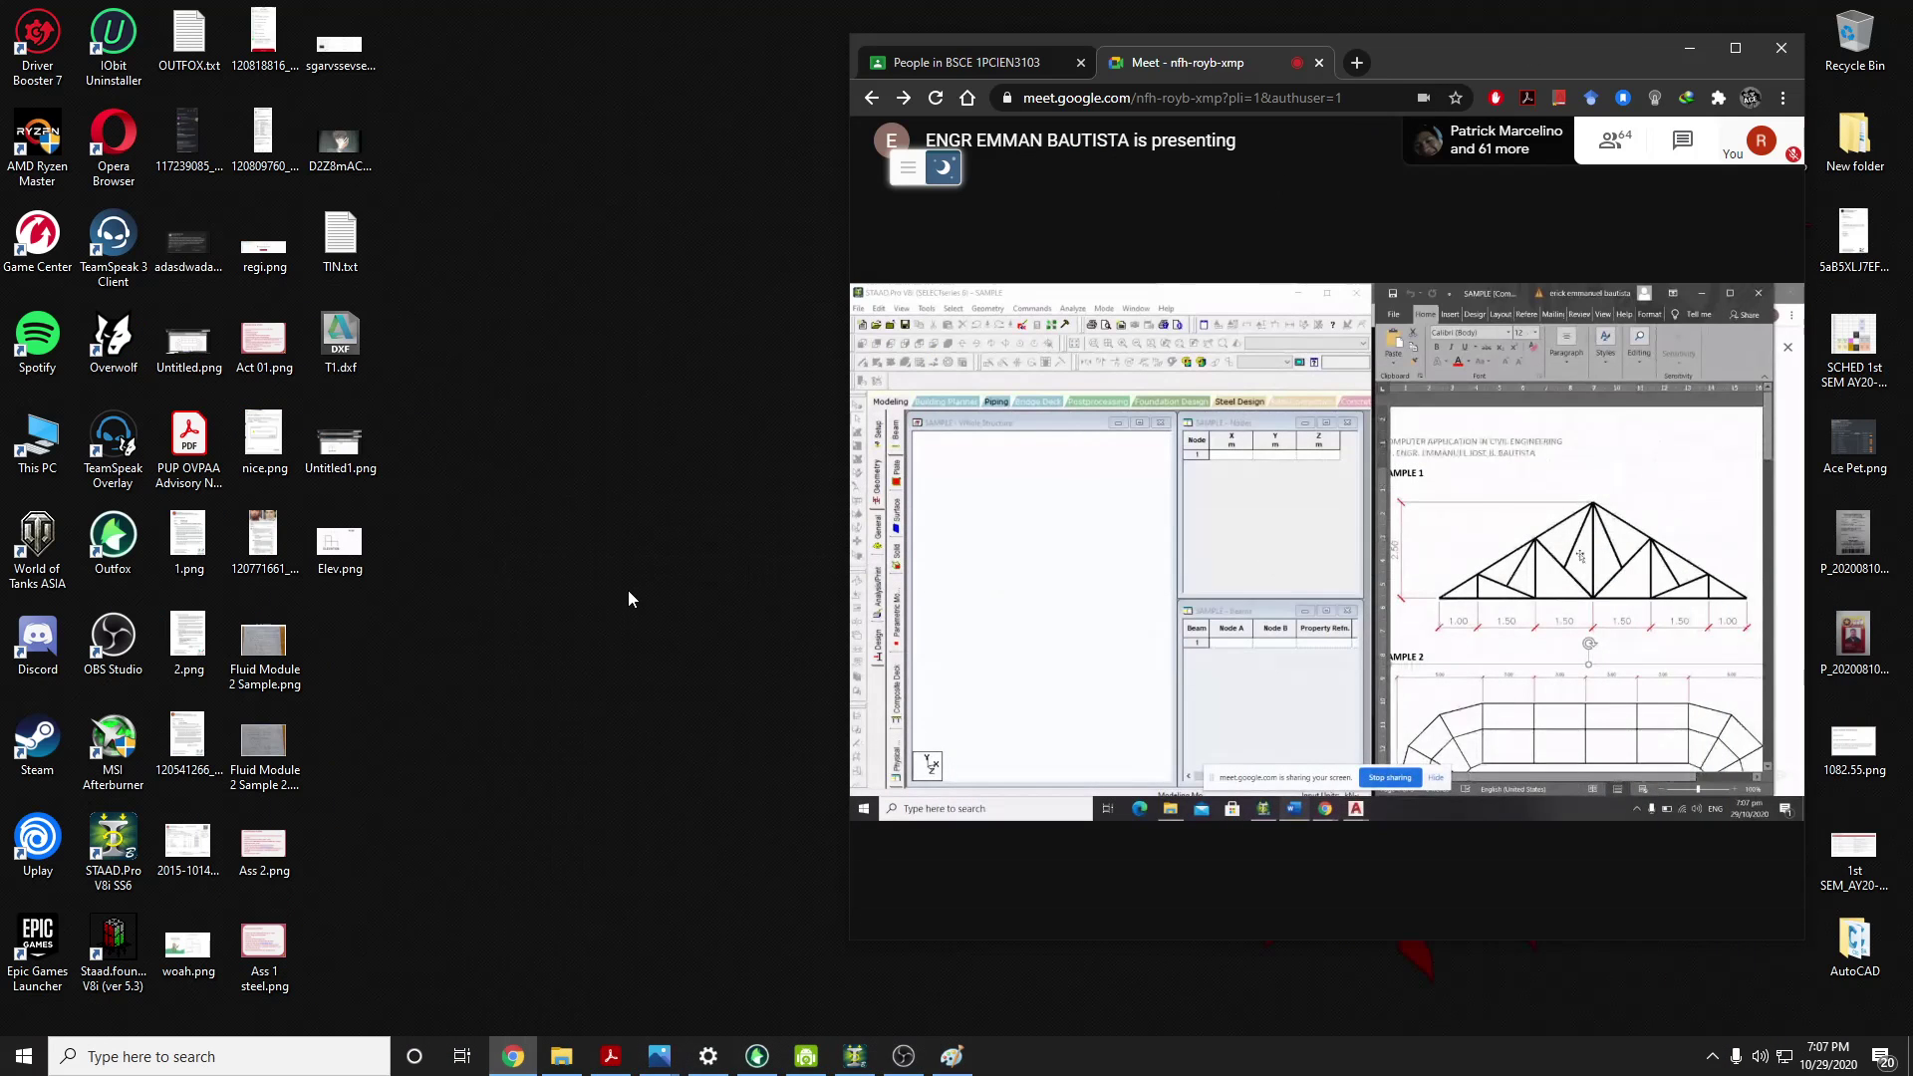
# Move Untitled.png below Elev.png on the Desktop and open it for editing in Paint
pyautogui.rightClick(351, 455)
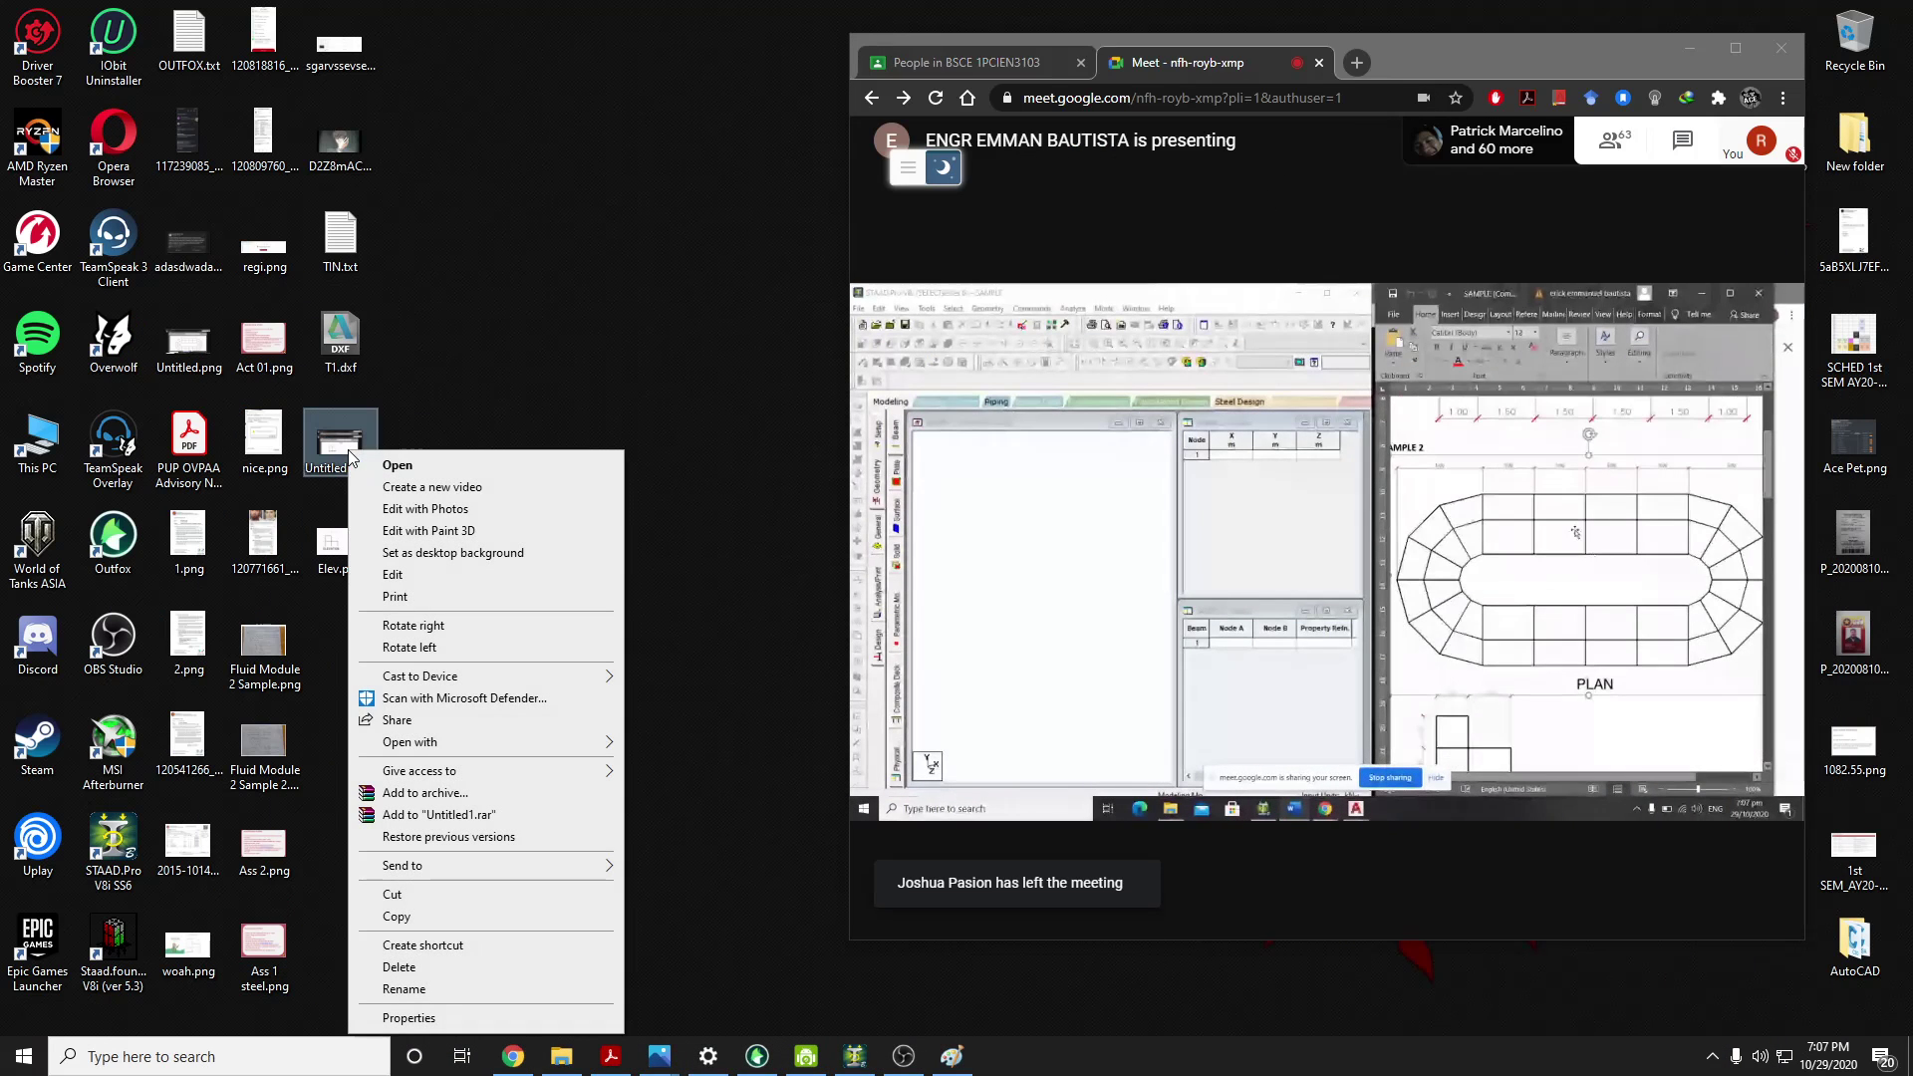
pyautogui.click(408, 366)
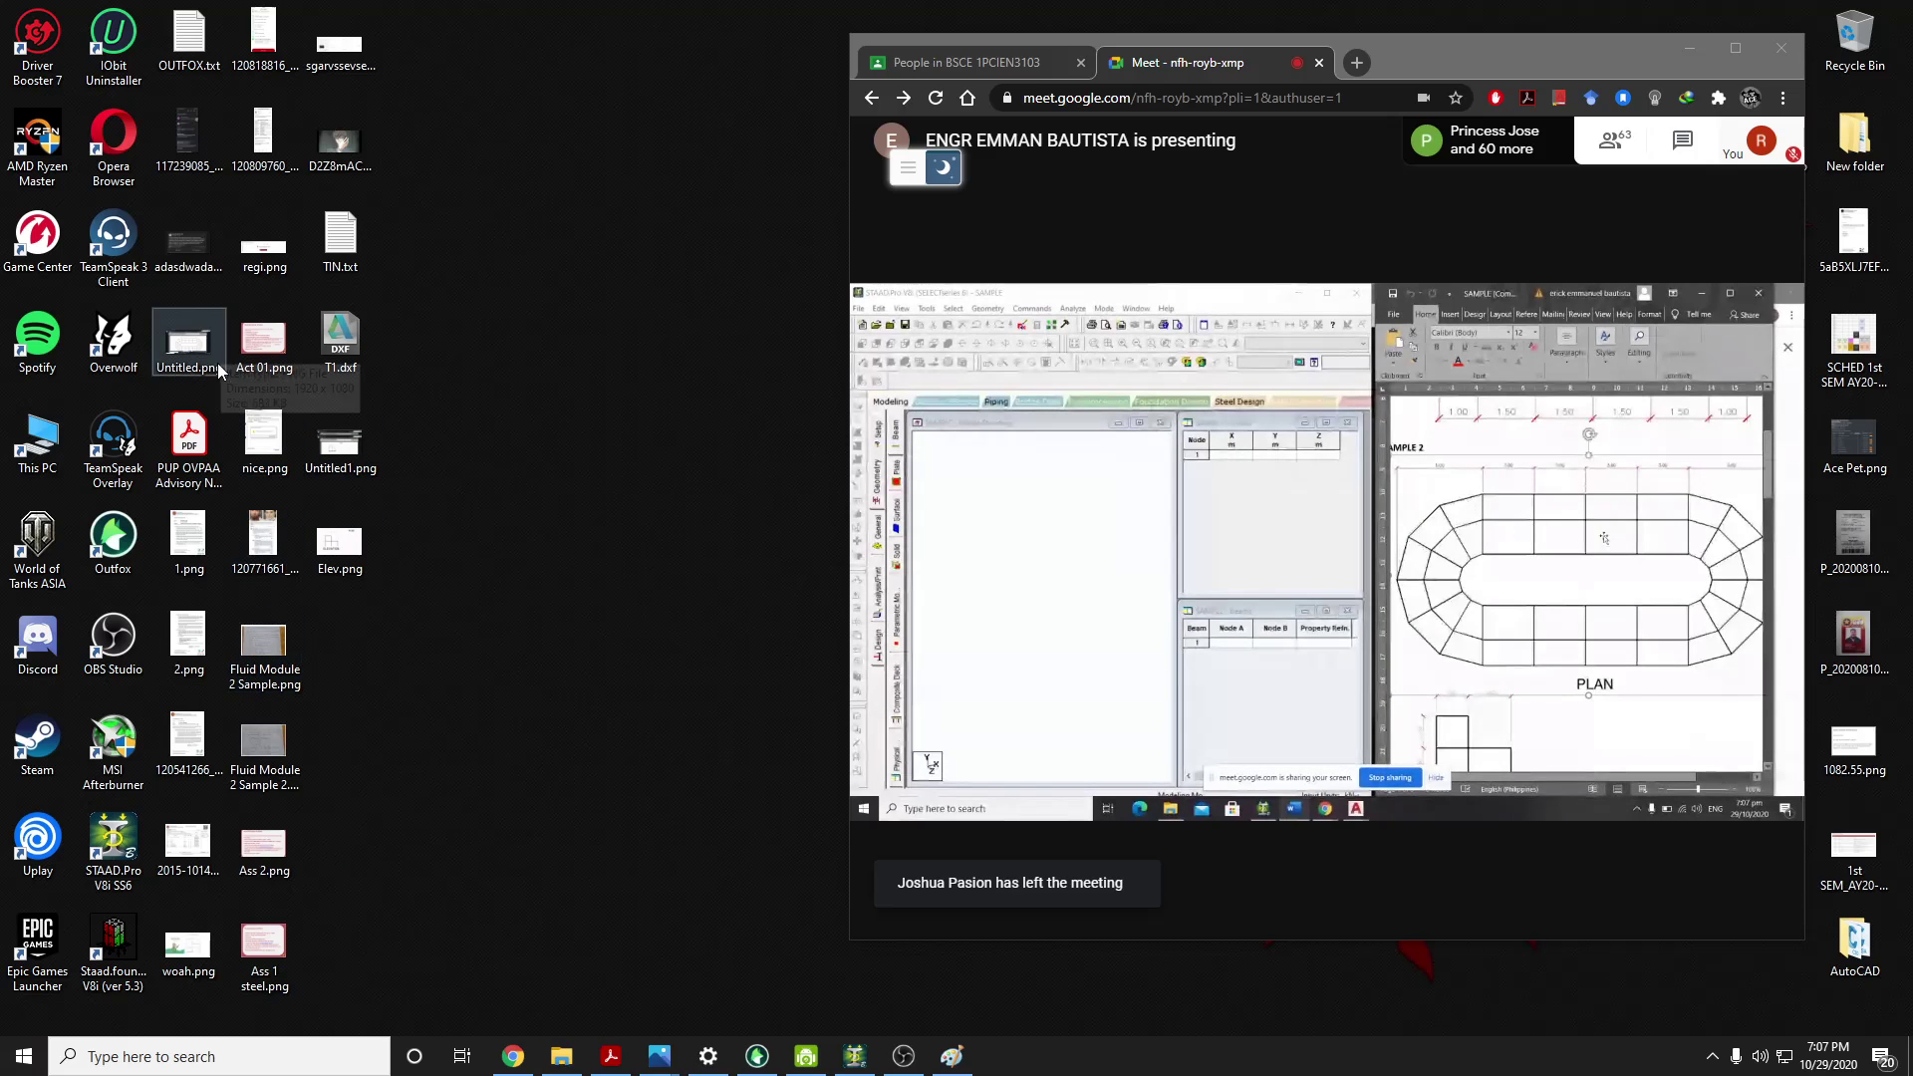
pyautogui.moveTo(187, 349); pyautogui.dragTo(341, 645)
pyautogui.rightClick(347, 648)
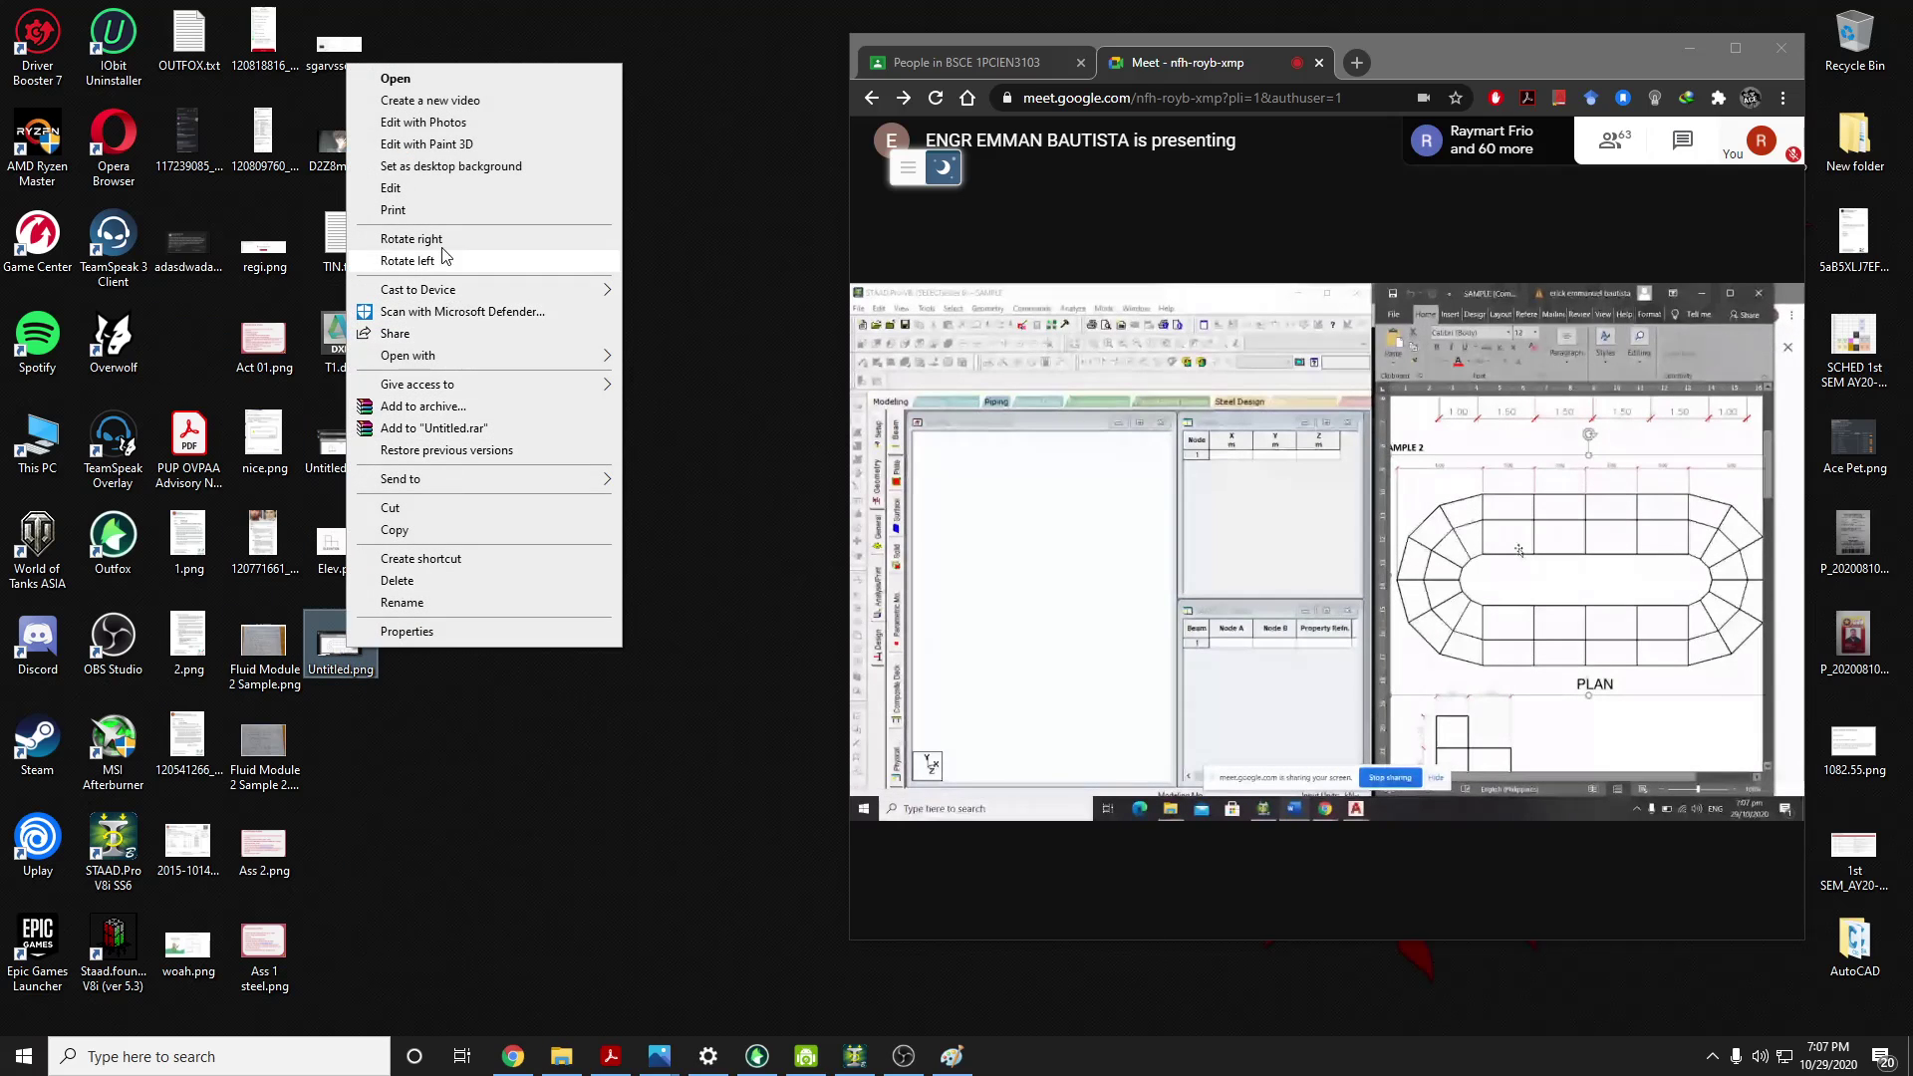
pyautogui.click(391, 189)
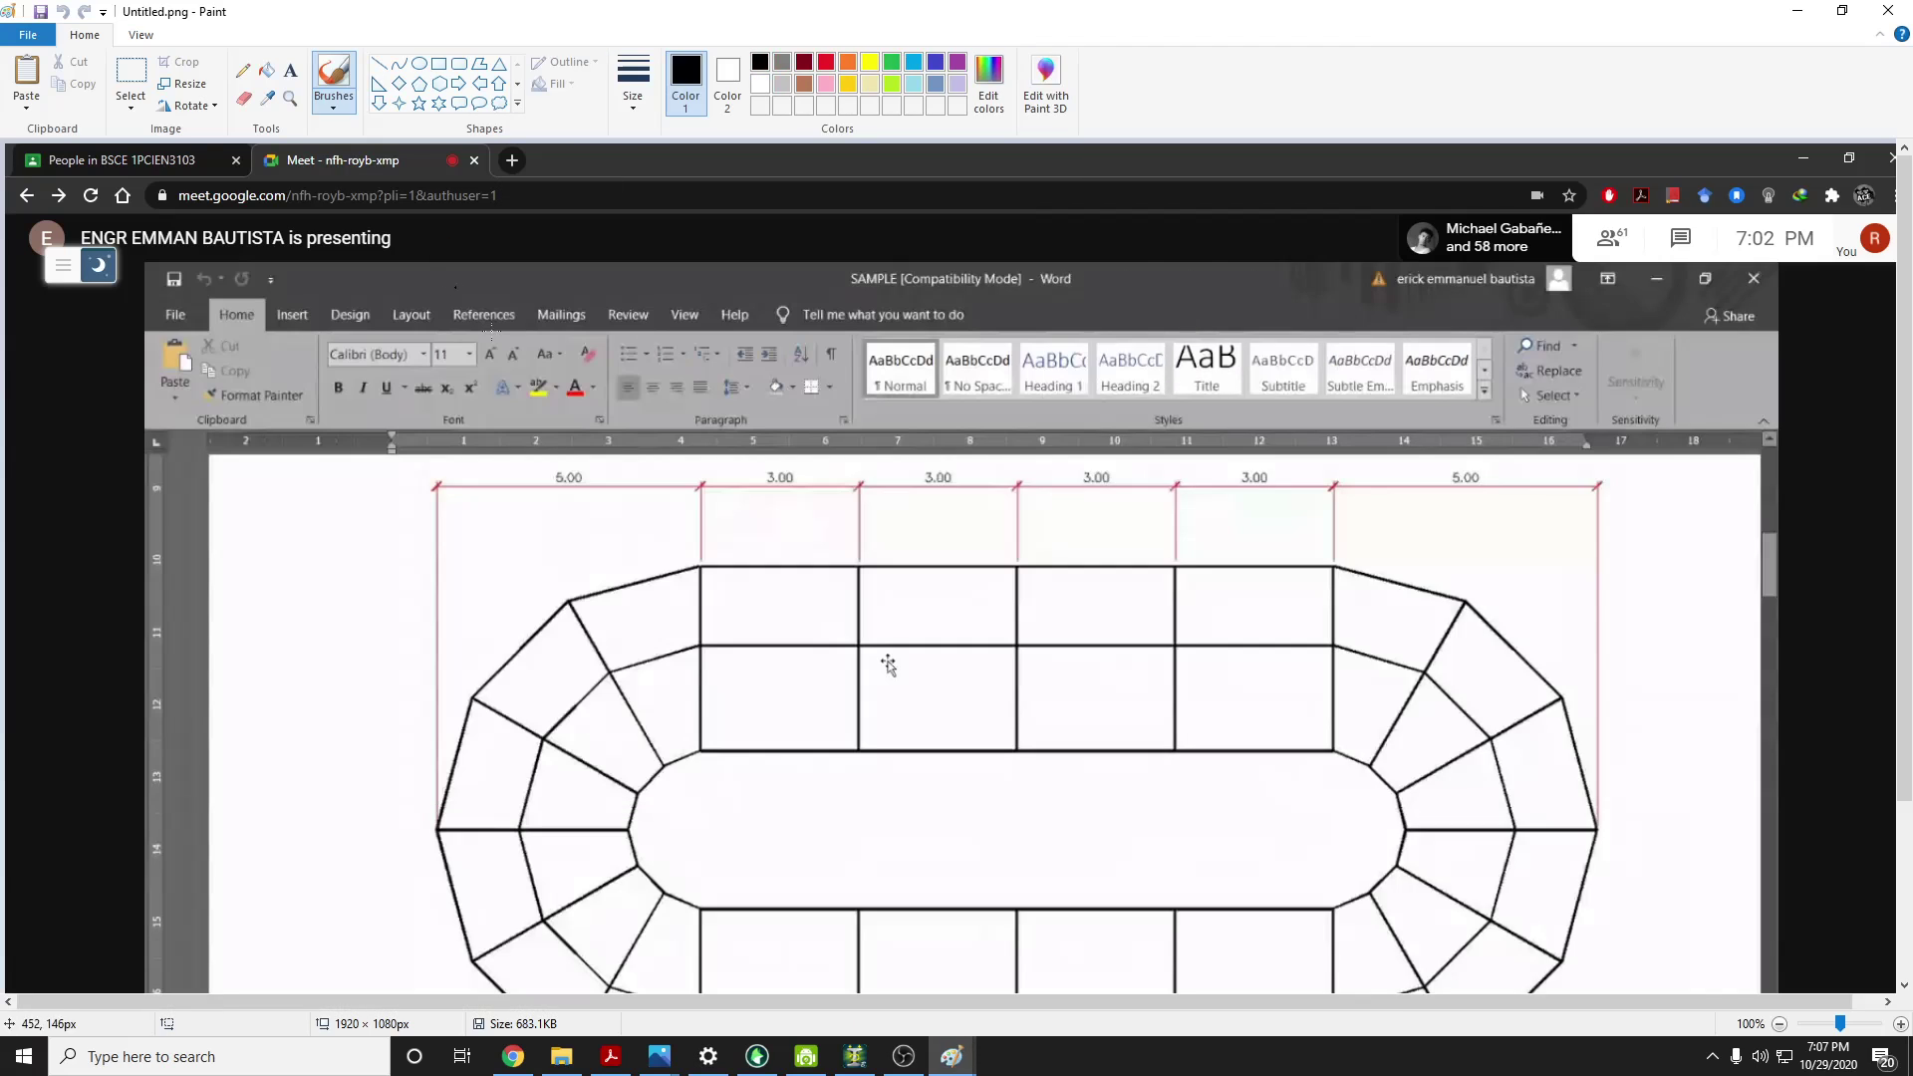
# Crop the screenshot to the oval framing plan, about 1222 × 643 px, and save it to Untitled.png
pyautogui.click(131, 74)
pyautogui.moveTo(718, 534)
pyautogui.mouseDown()
pyautogui.moveTo(1594, 712)
pyautogui.moveTo(1585, 855)
pyautogui.mouseUp()
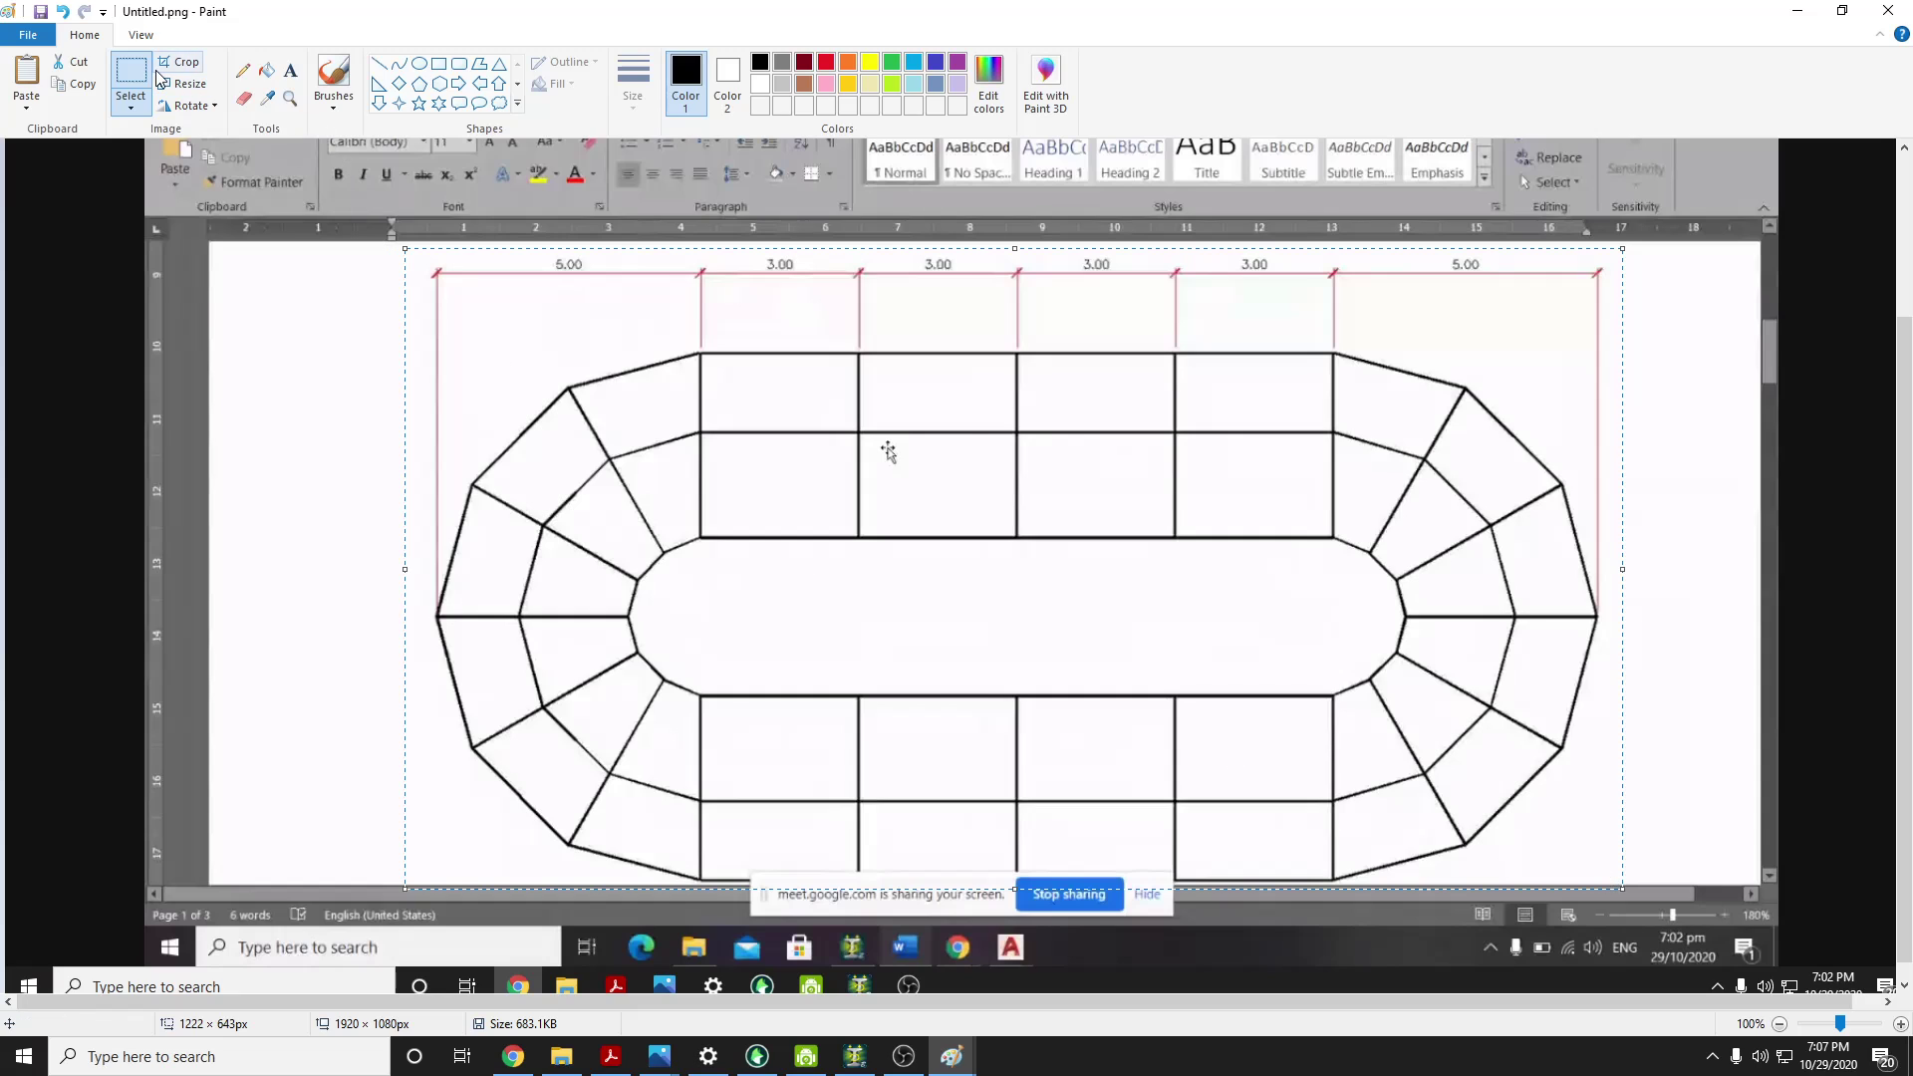
pyautogui.hotkey('ctrl', 'shift', 'x')
pyautogui.click(31, 37)
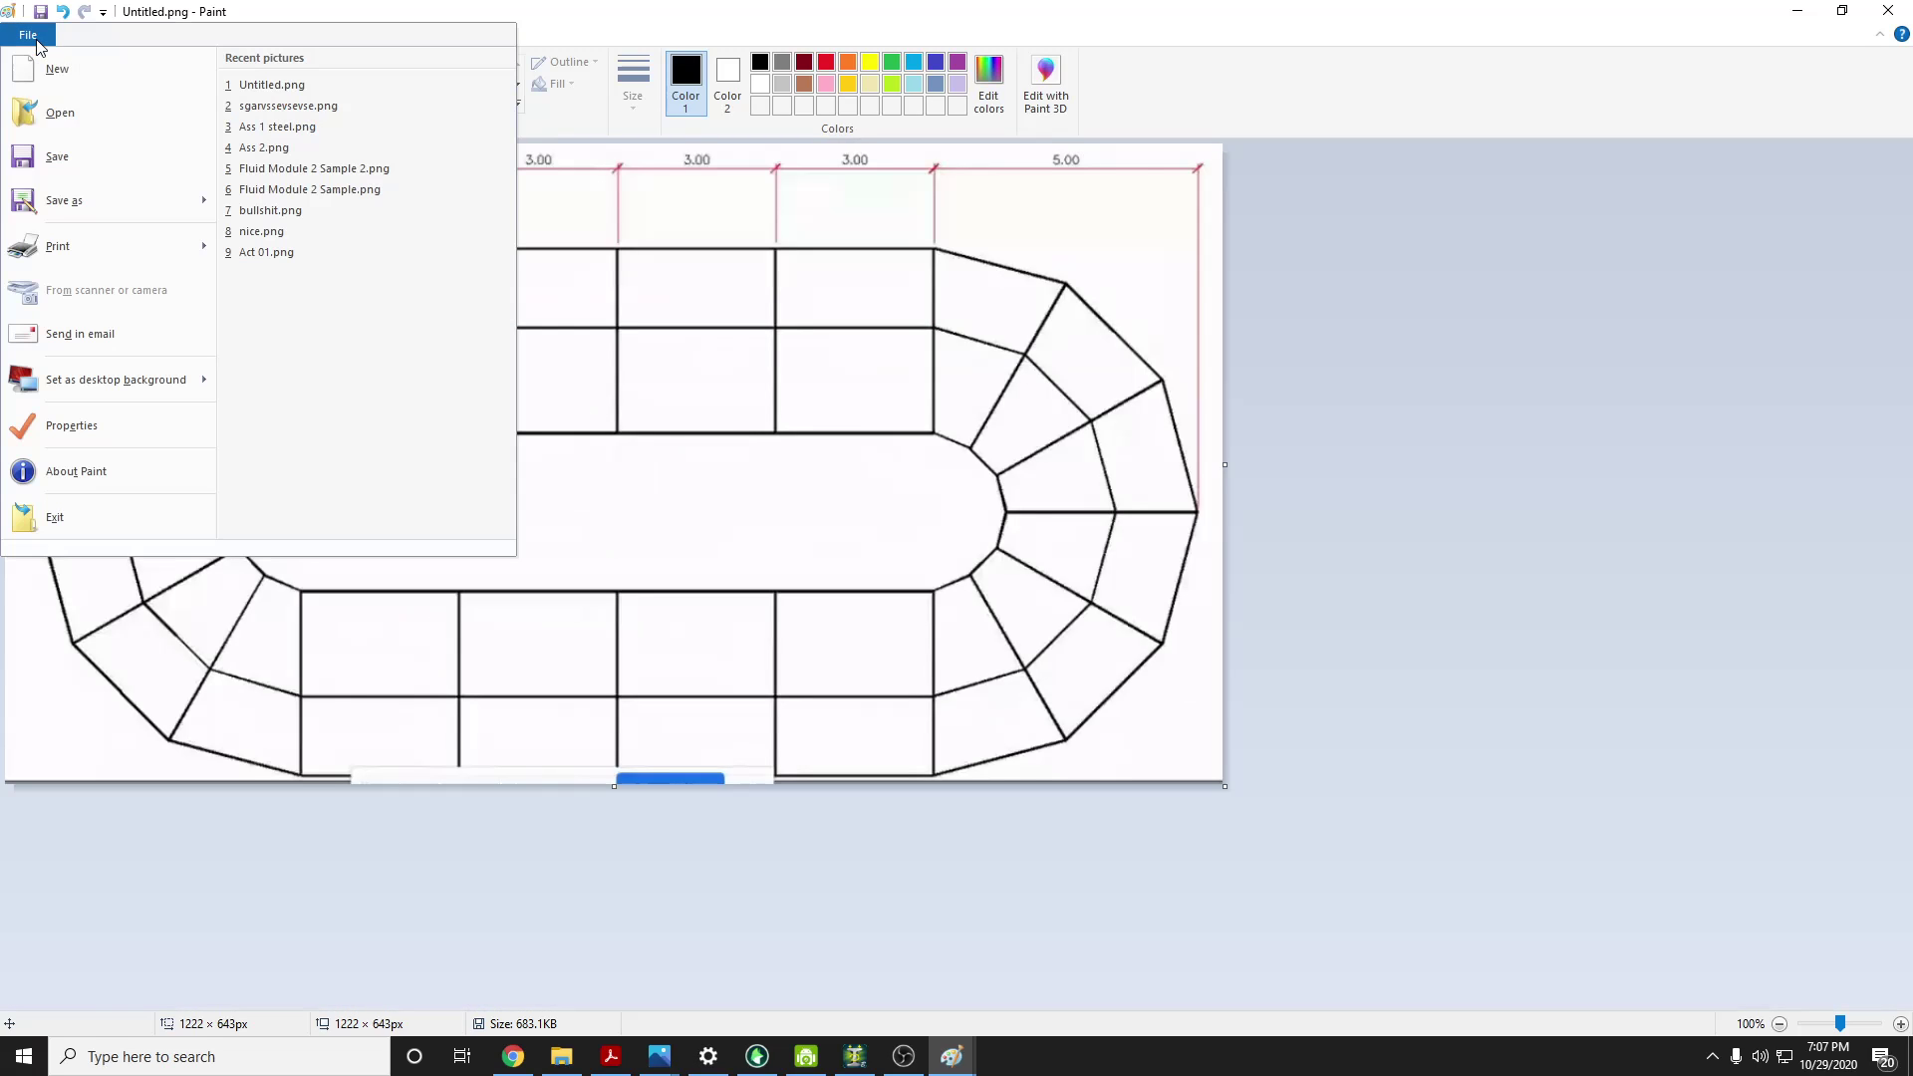
pyautogui.click(60, 160)
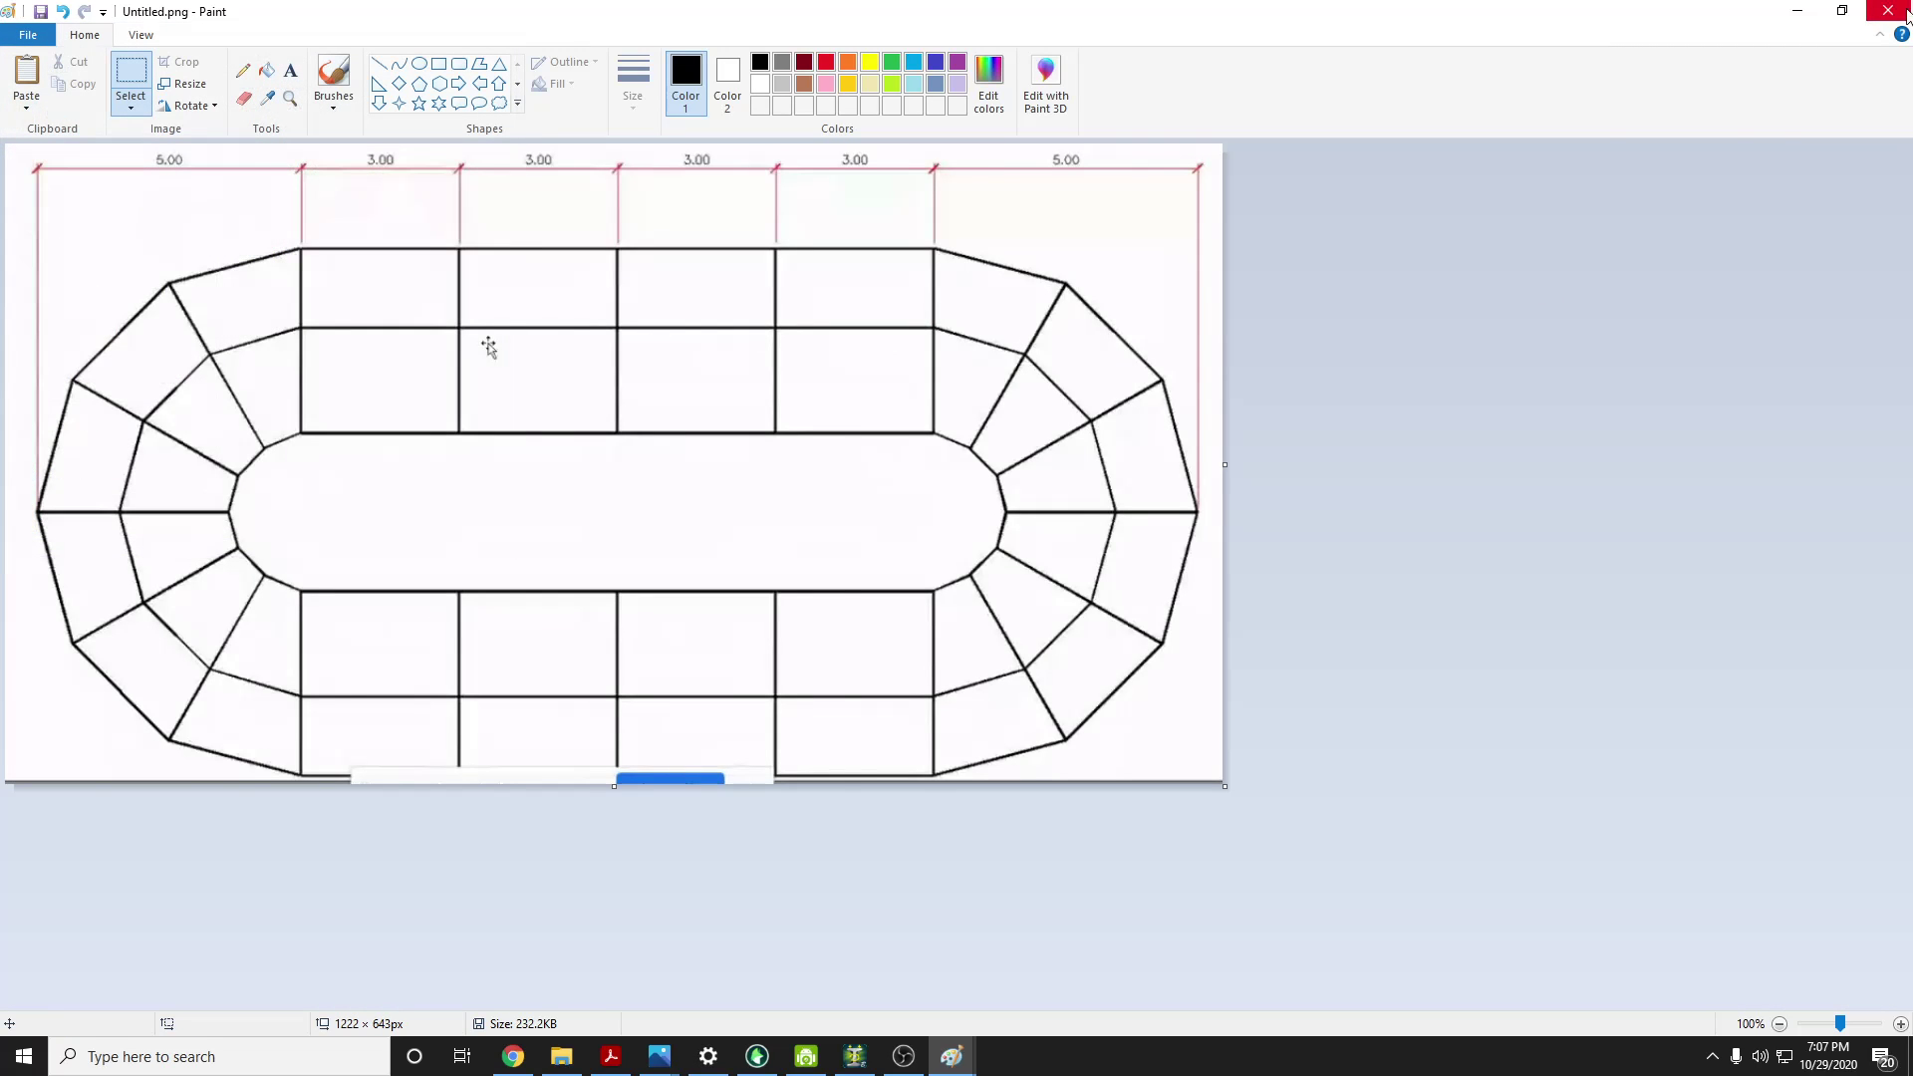
# Close Paint and maximize the Meet call window showing the lecture
pyautogui.click(1908, 13)
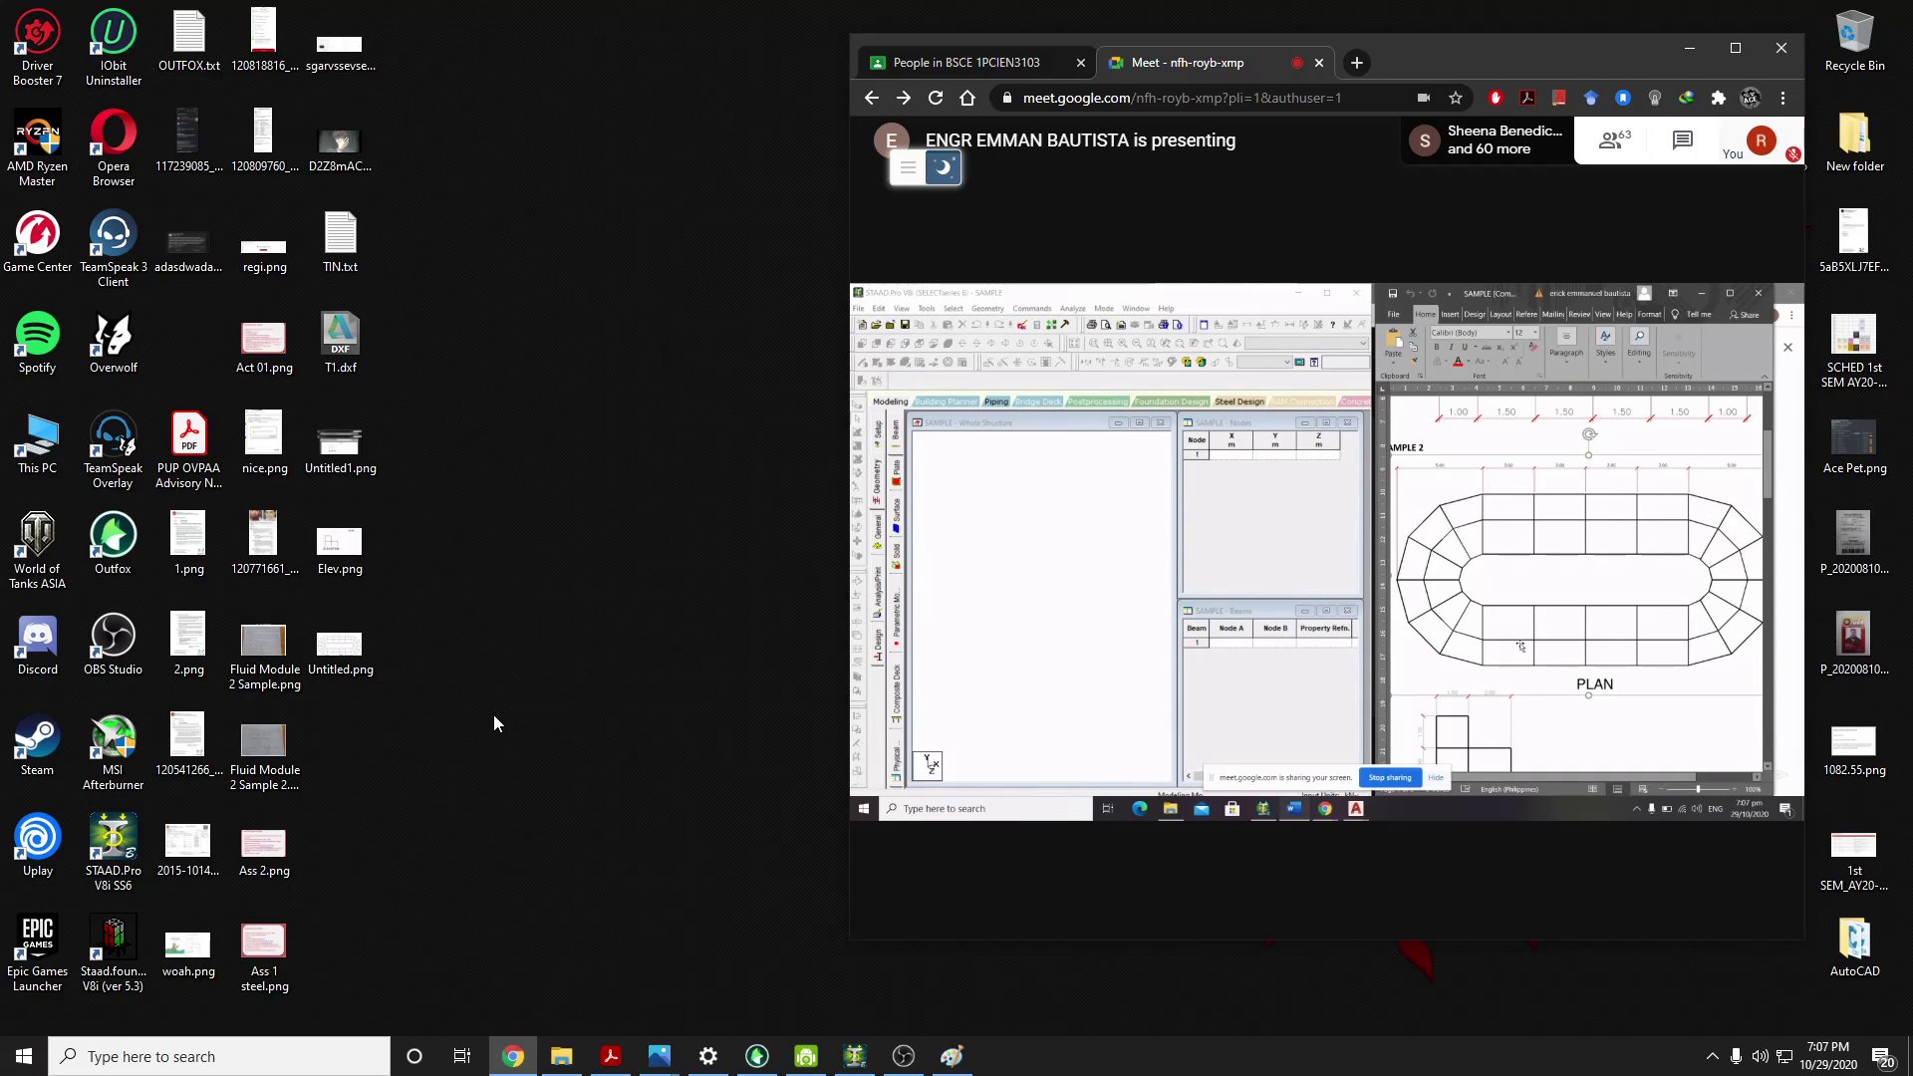
pyautogui.doubleClick(1486, 58)
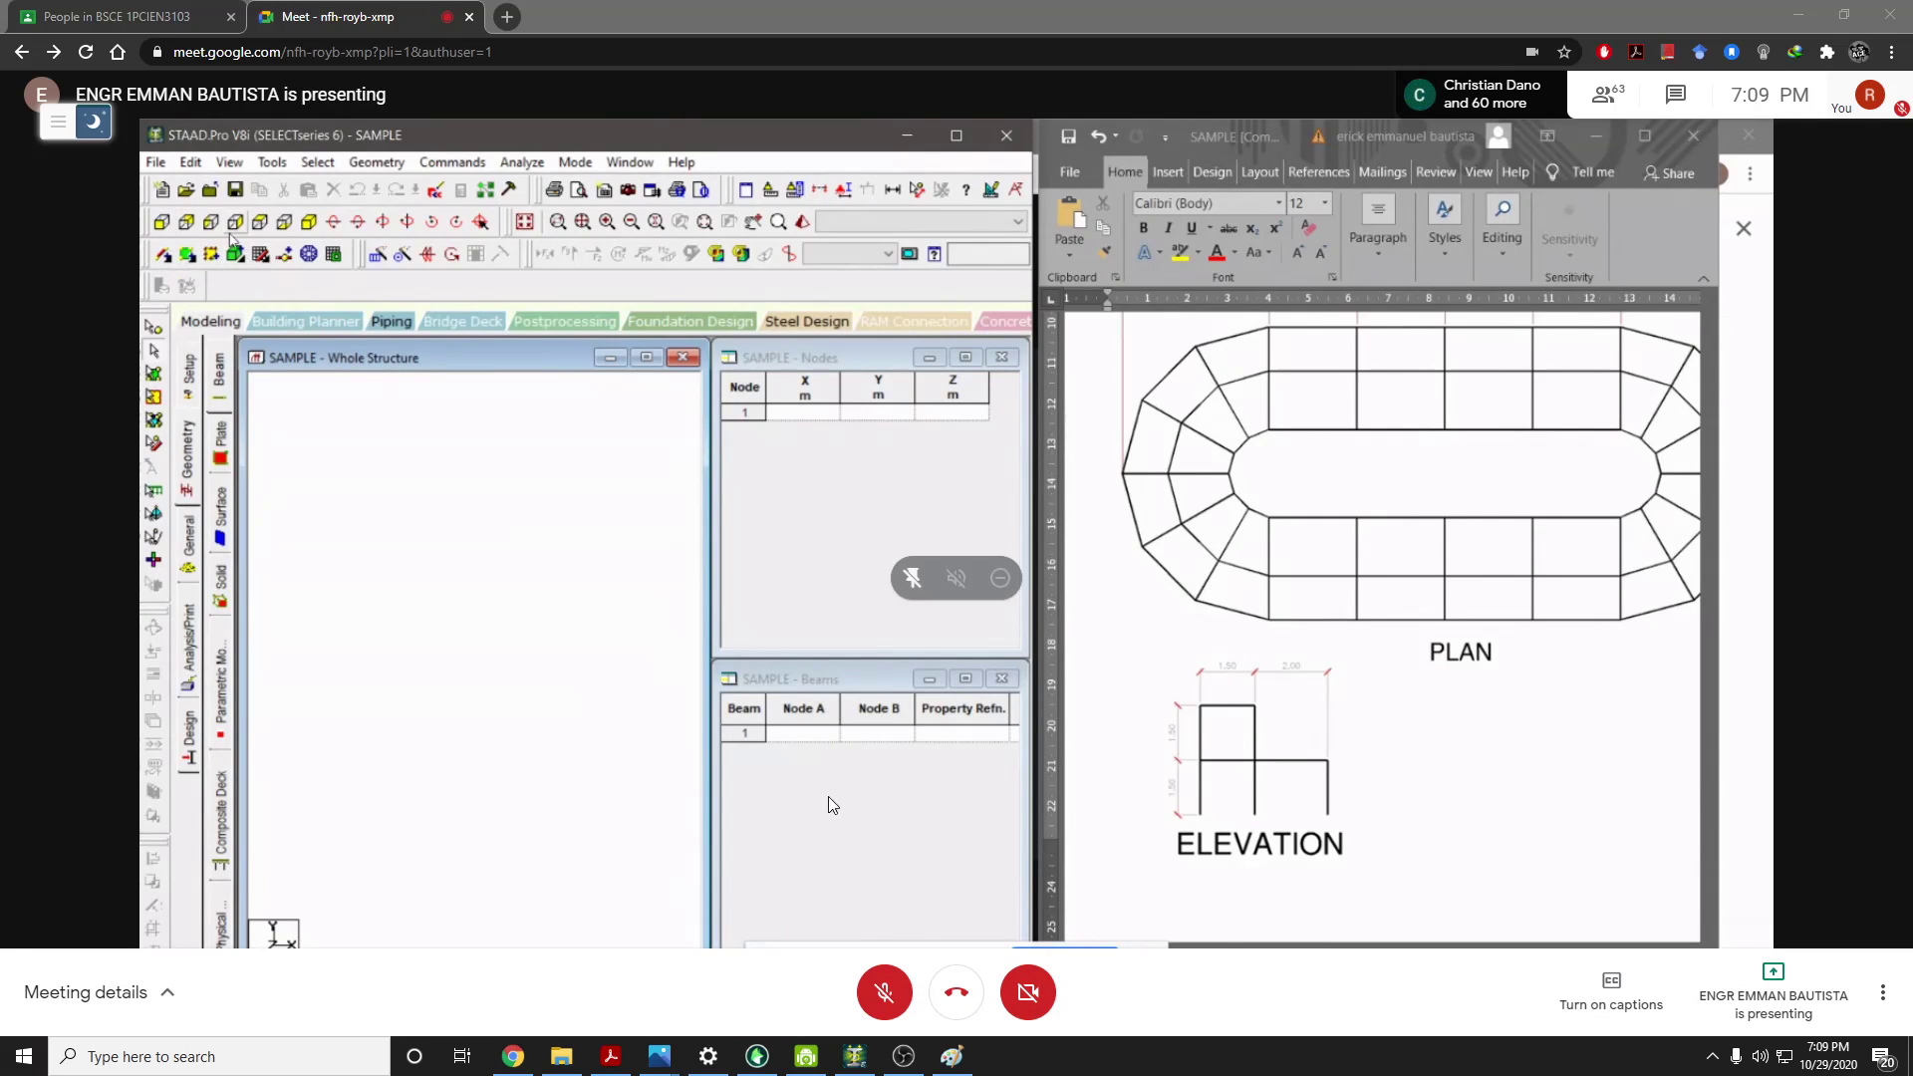
# Switch to STAAD.Pro, set the front view, and enter node 1 at X 0, Y 0, Z 0 in the node table
pyautogui.click(855, 1057)
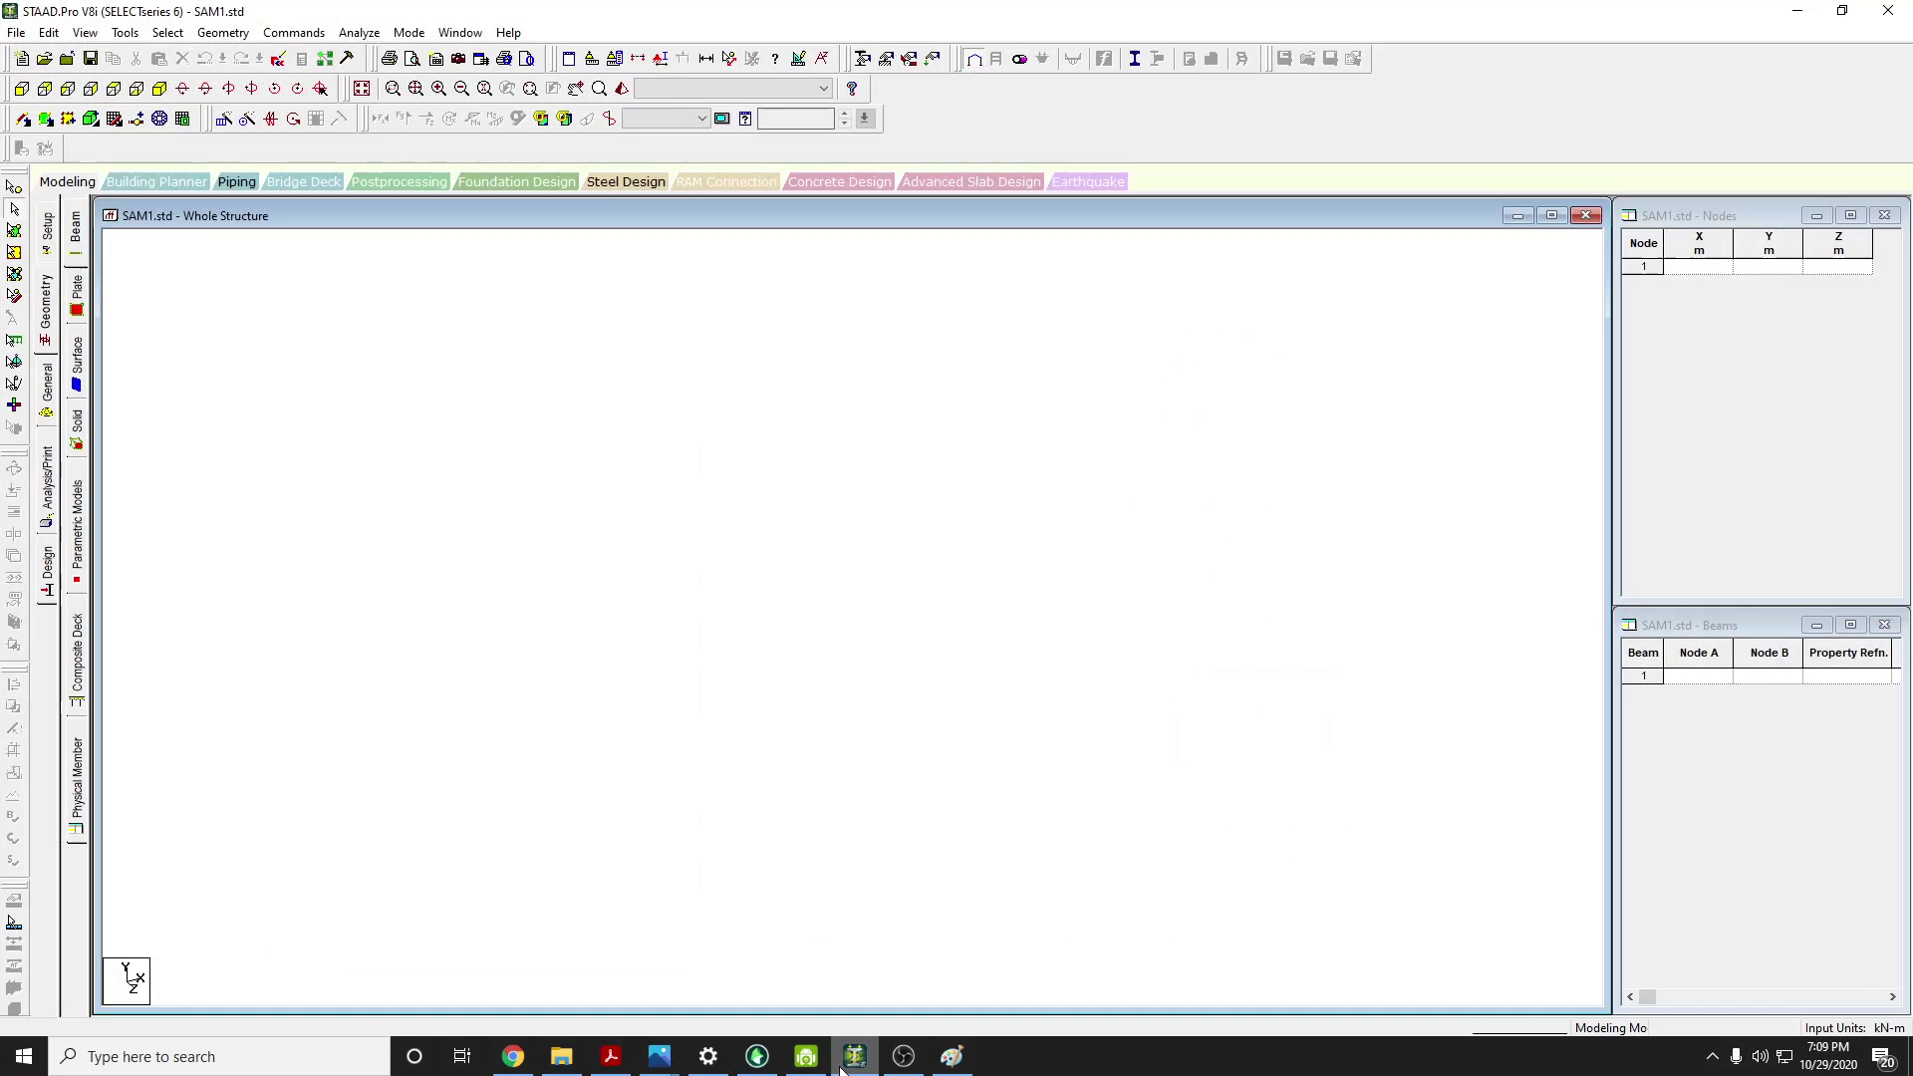
pyautogui.click(21, 90)
pyautogui.click(1710, 270)
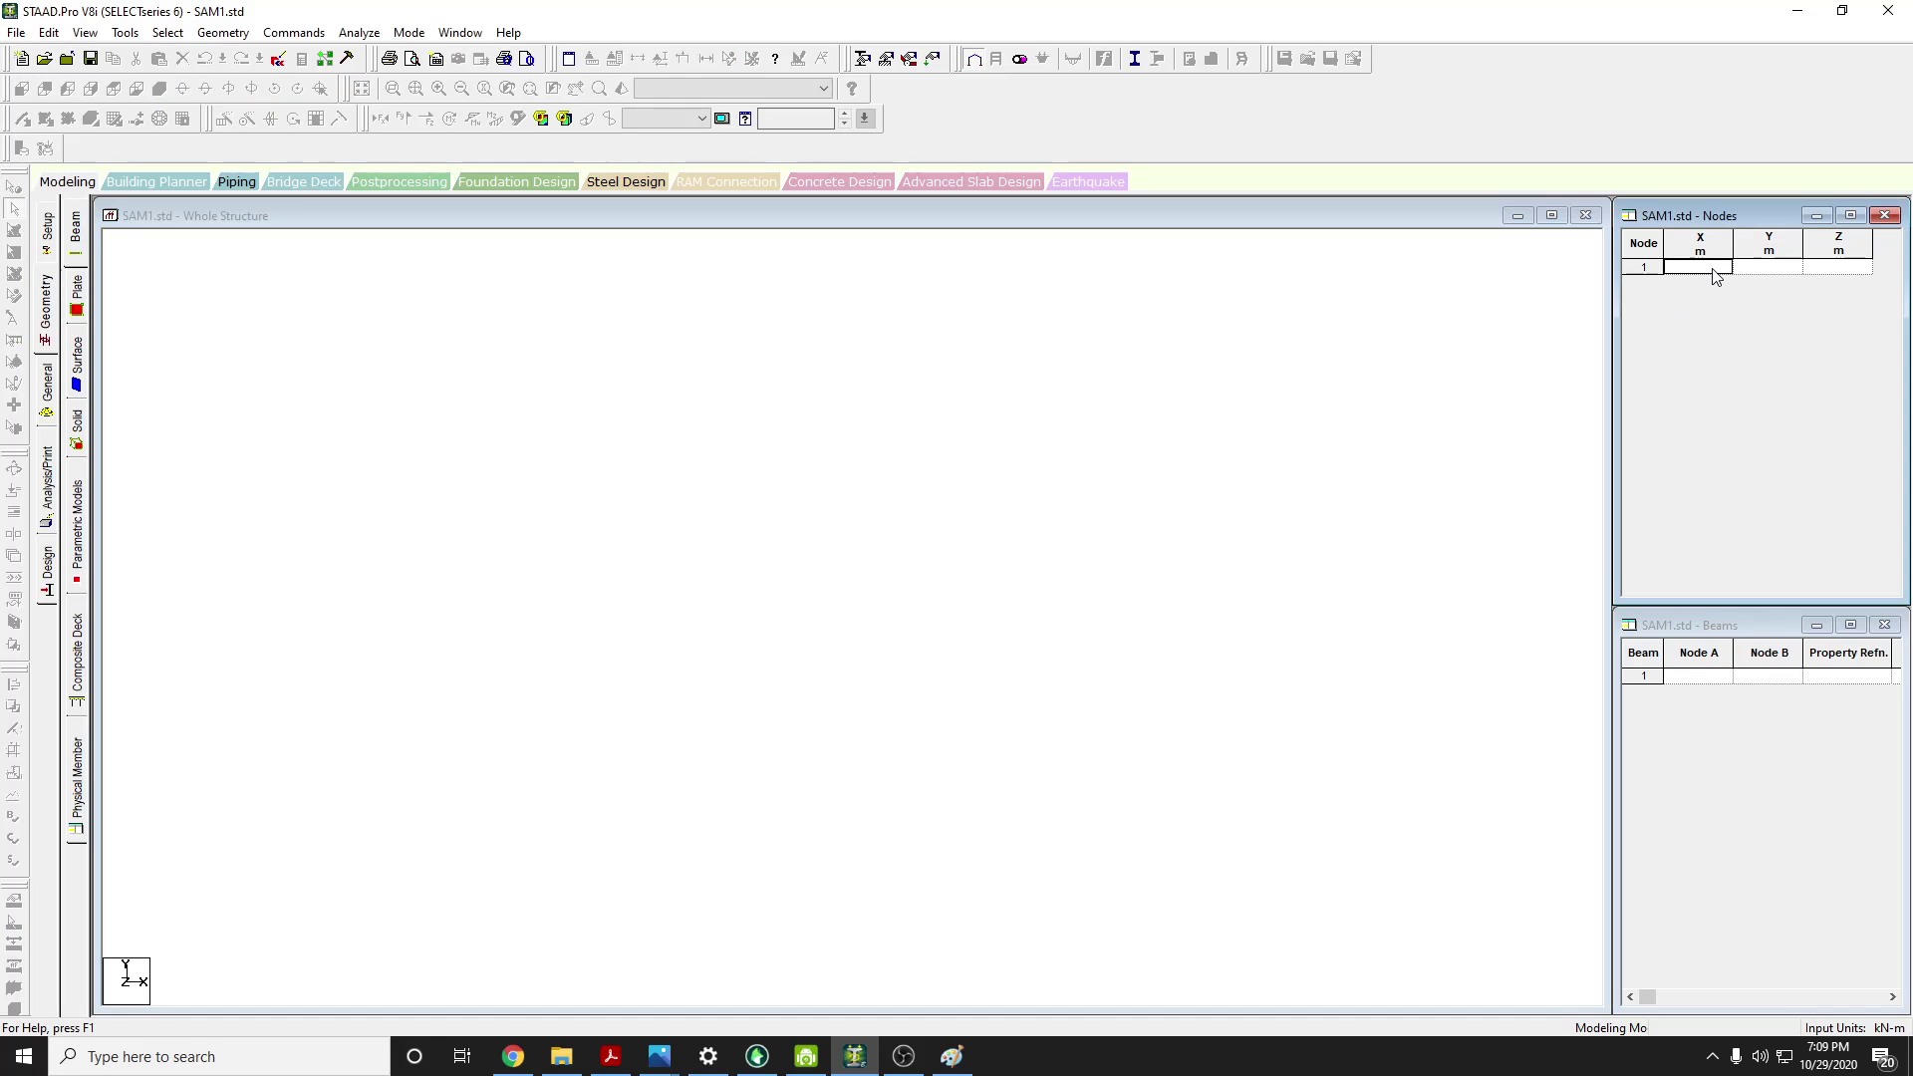
pyautogui.click(1773, 267)
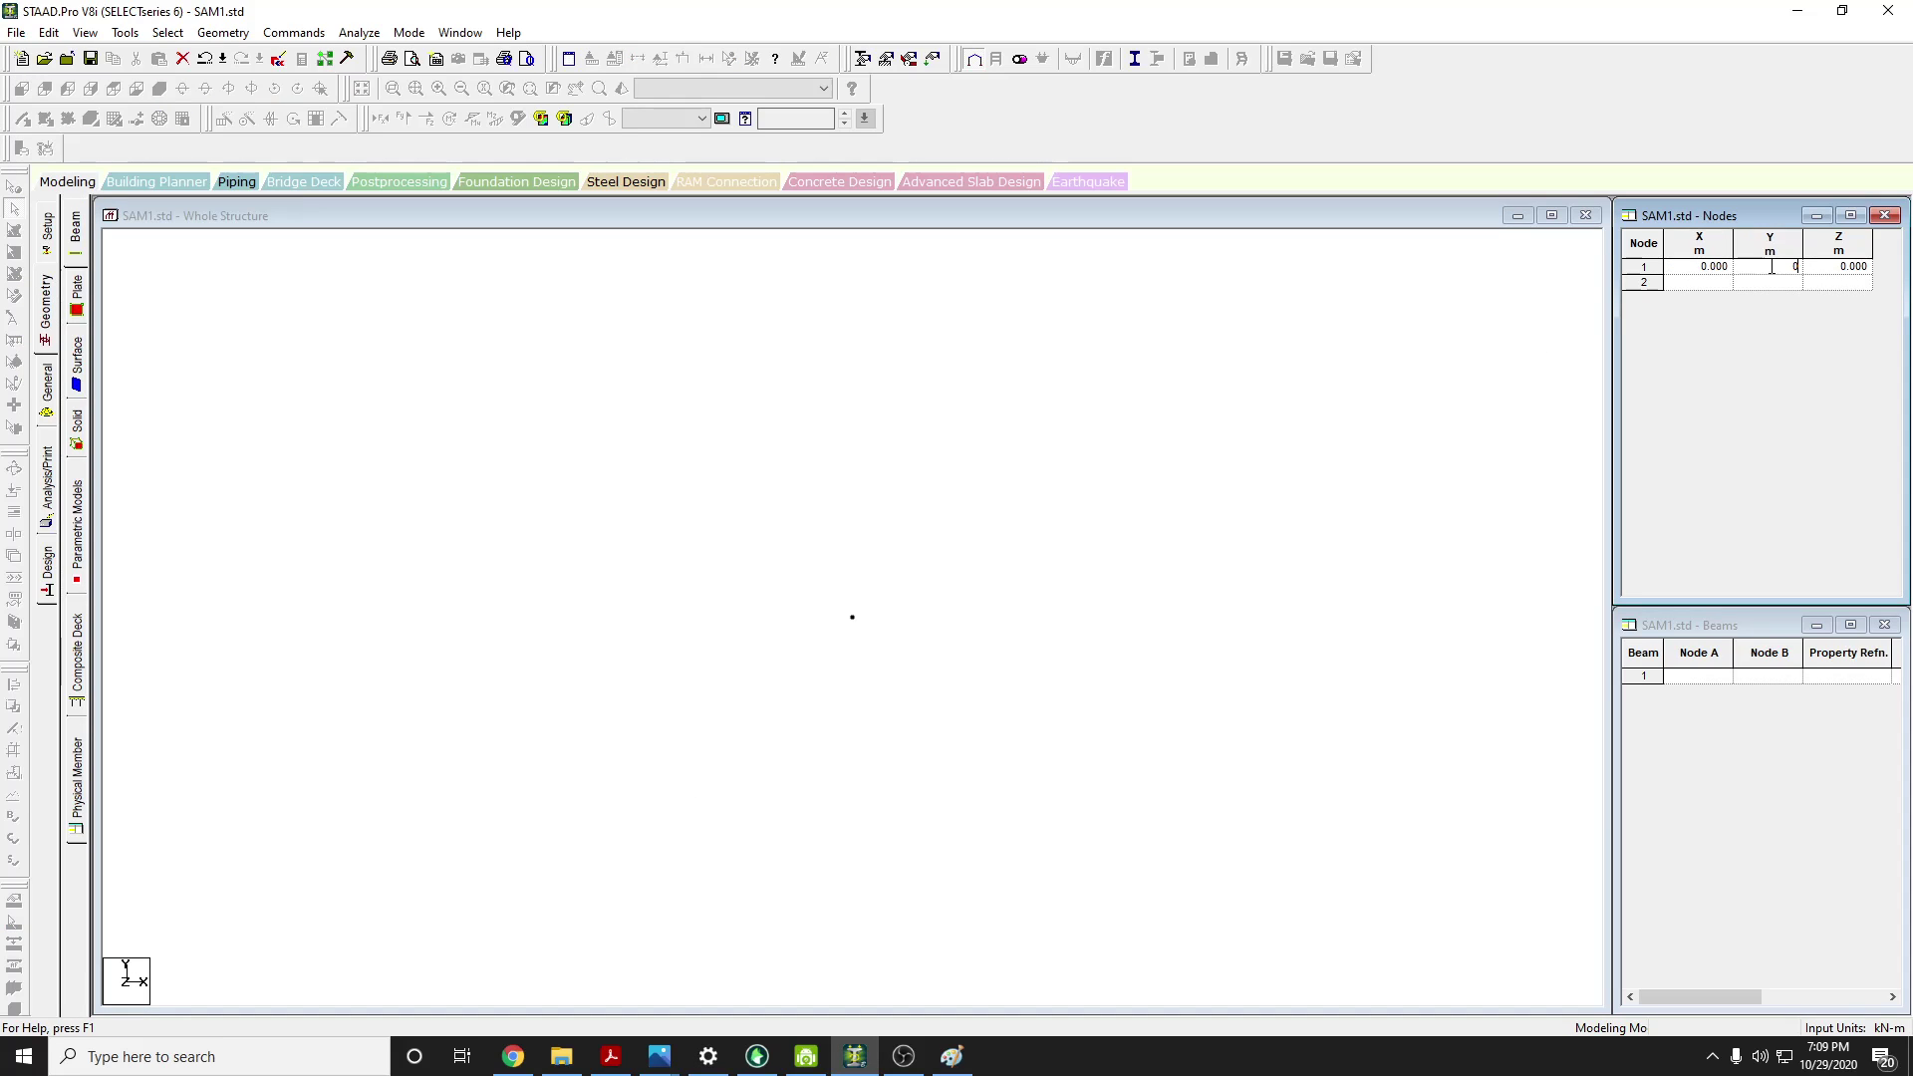
pyautogui.click(1425, 447)
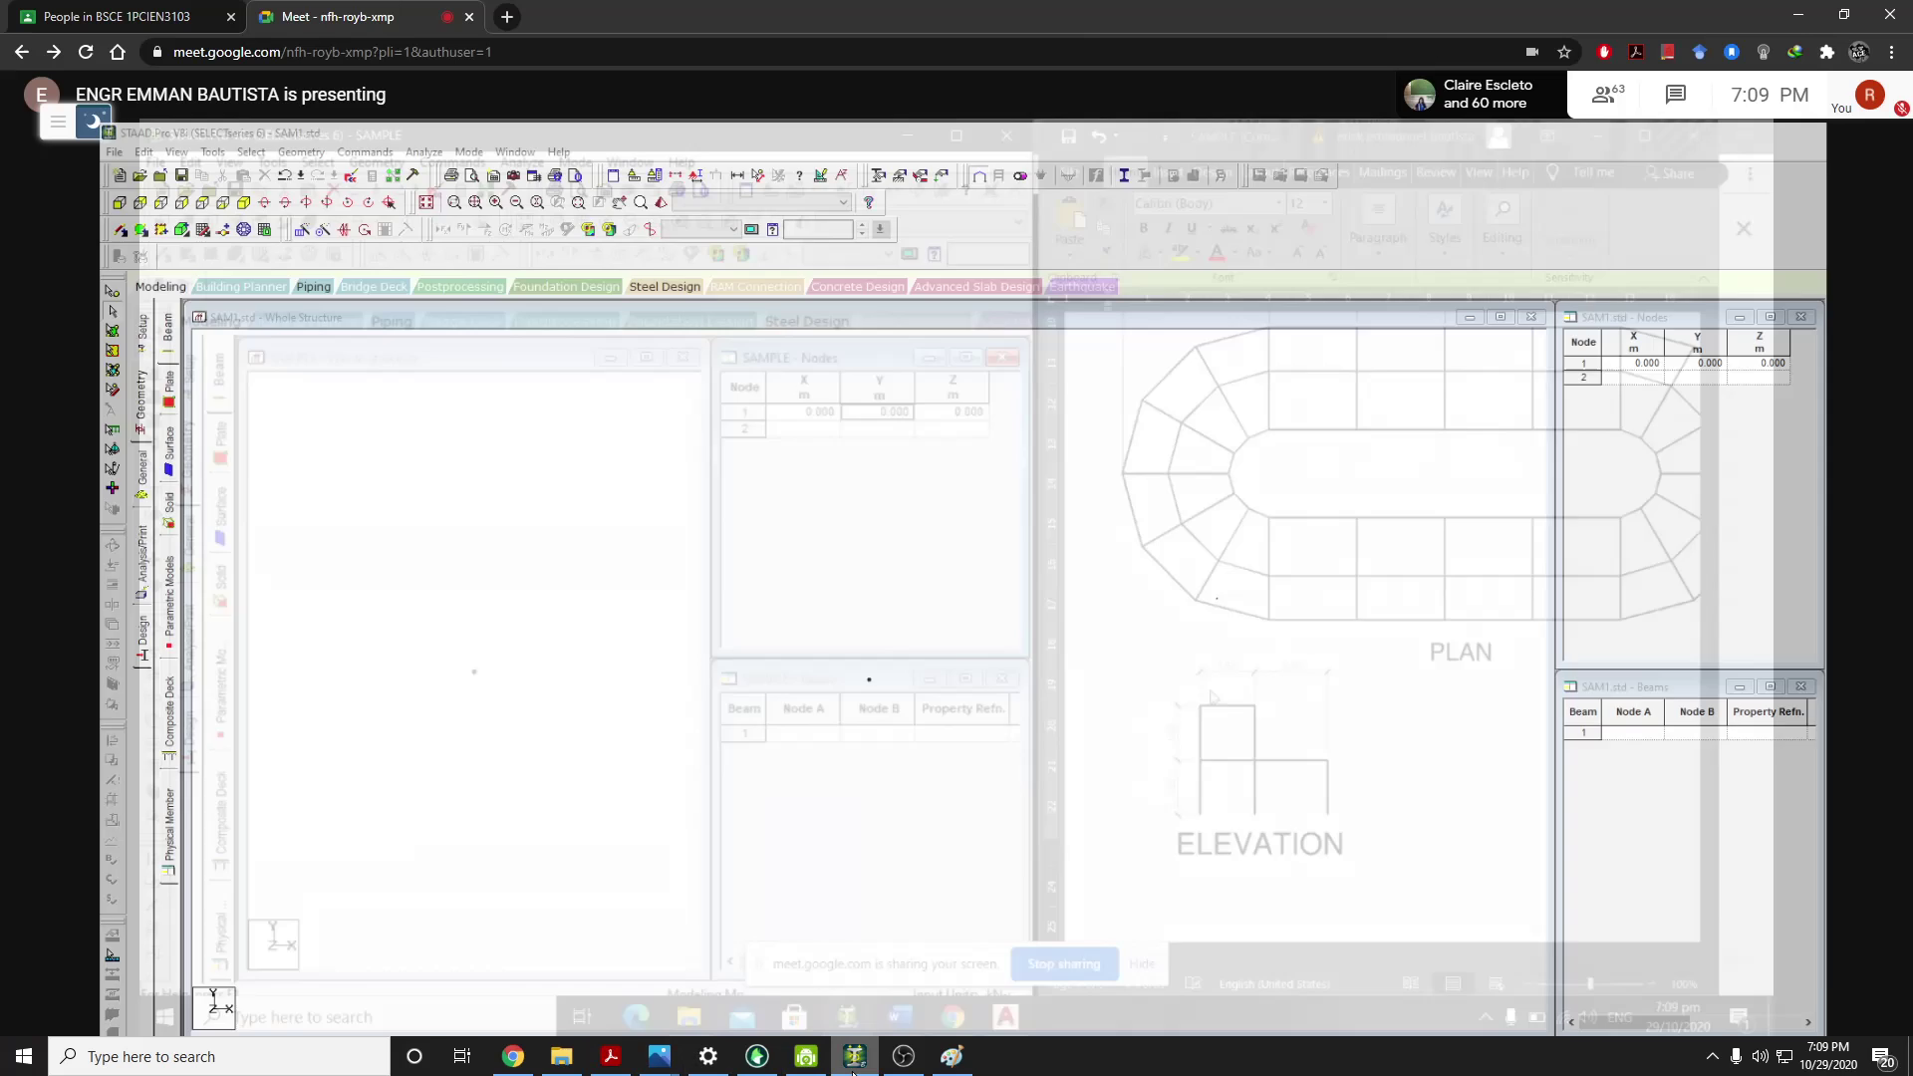
# Check the lecture briefly, return to STAAD.Pro, and select the origin node with the Nodes Cursor
pyautogui.click(512, 1057)
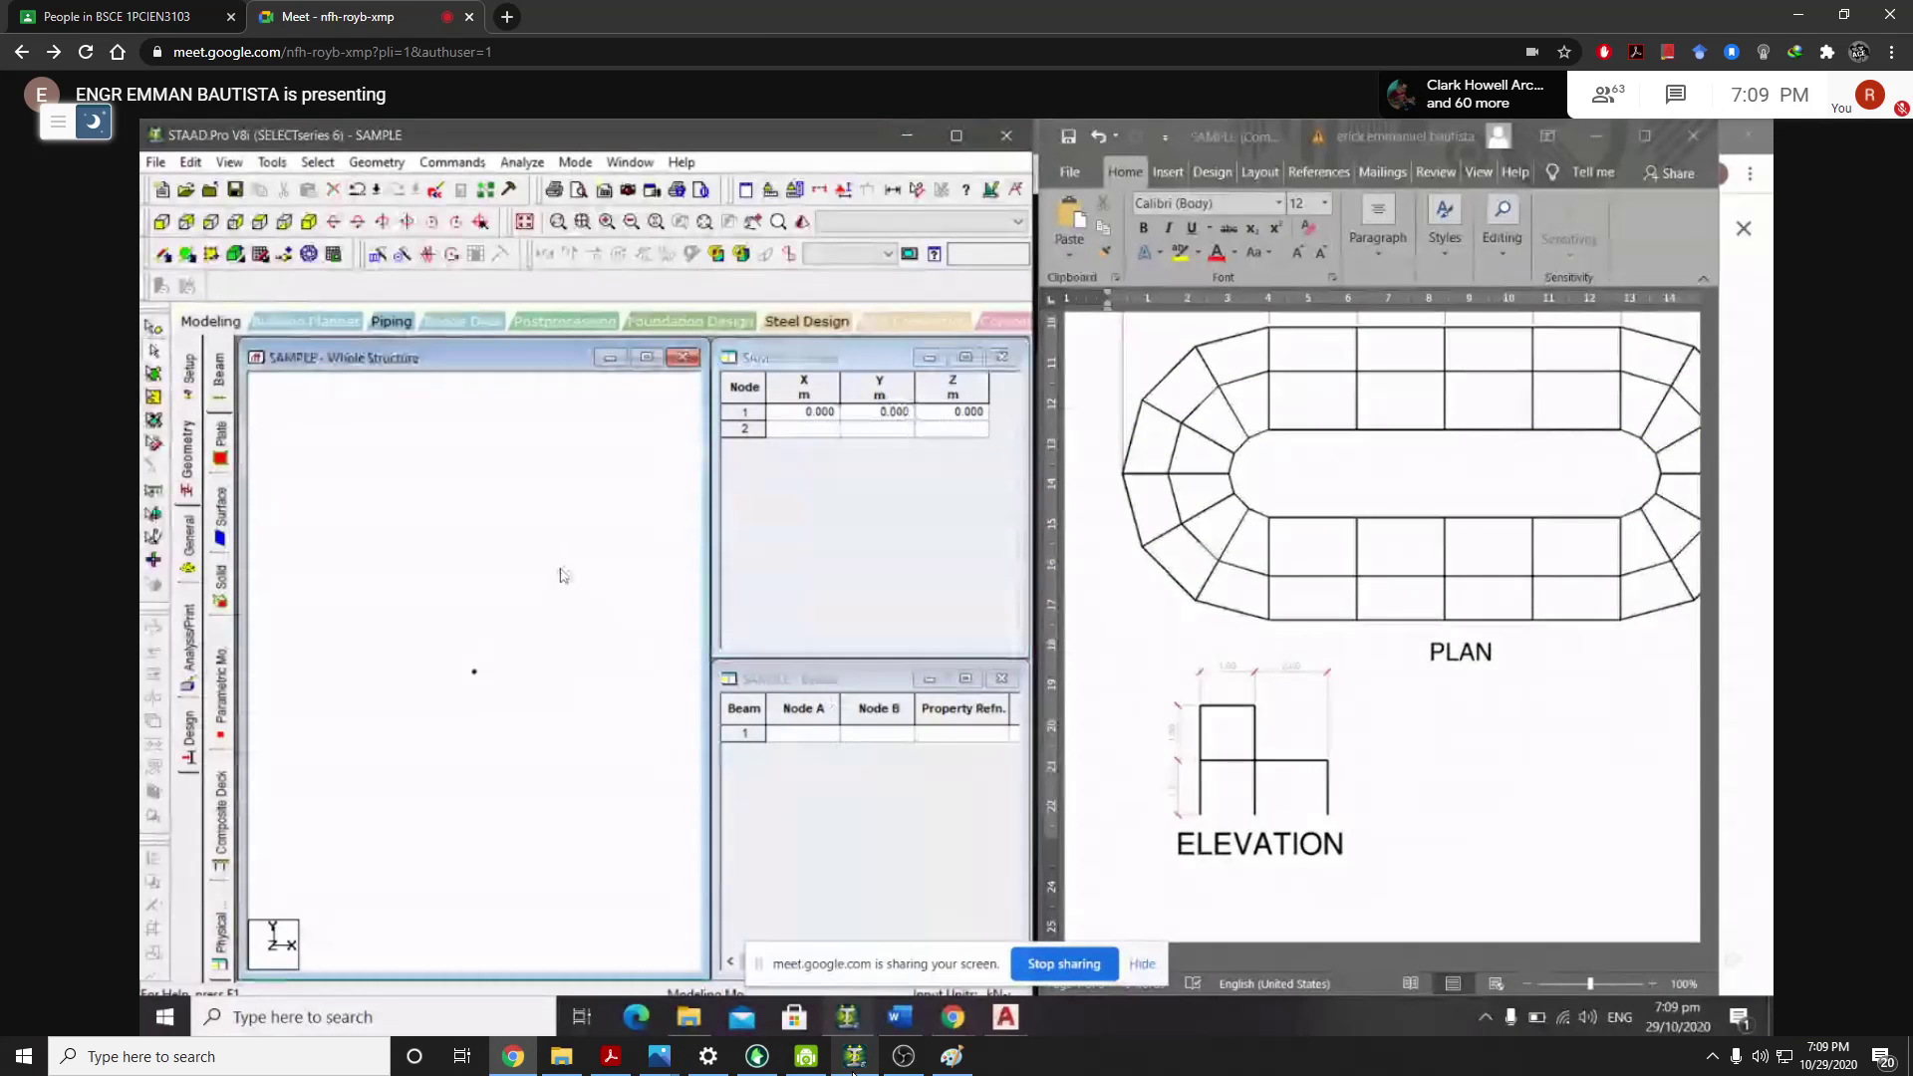
pyautogui.click(853, 1068)
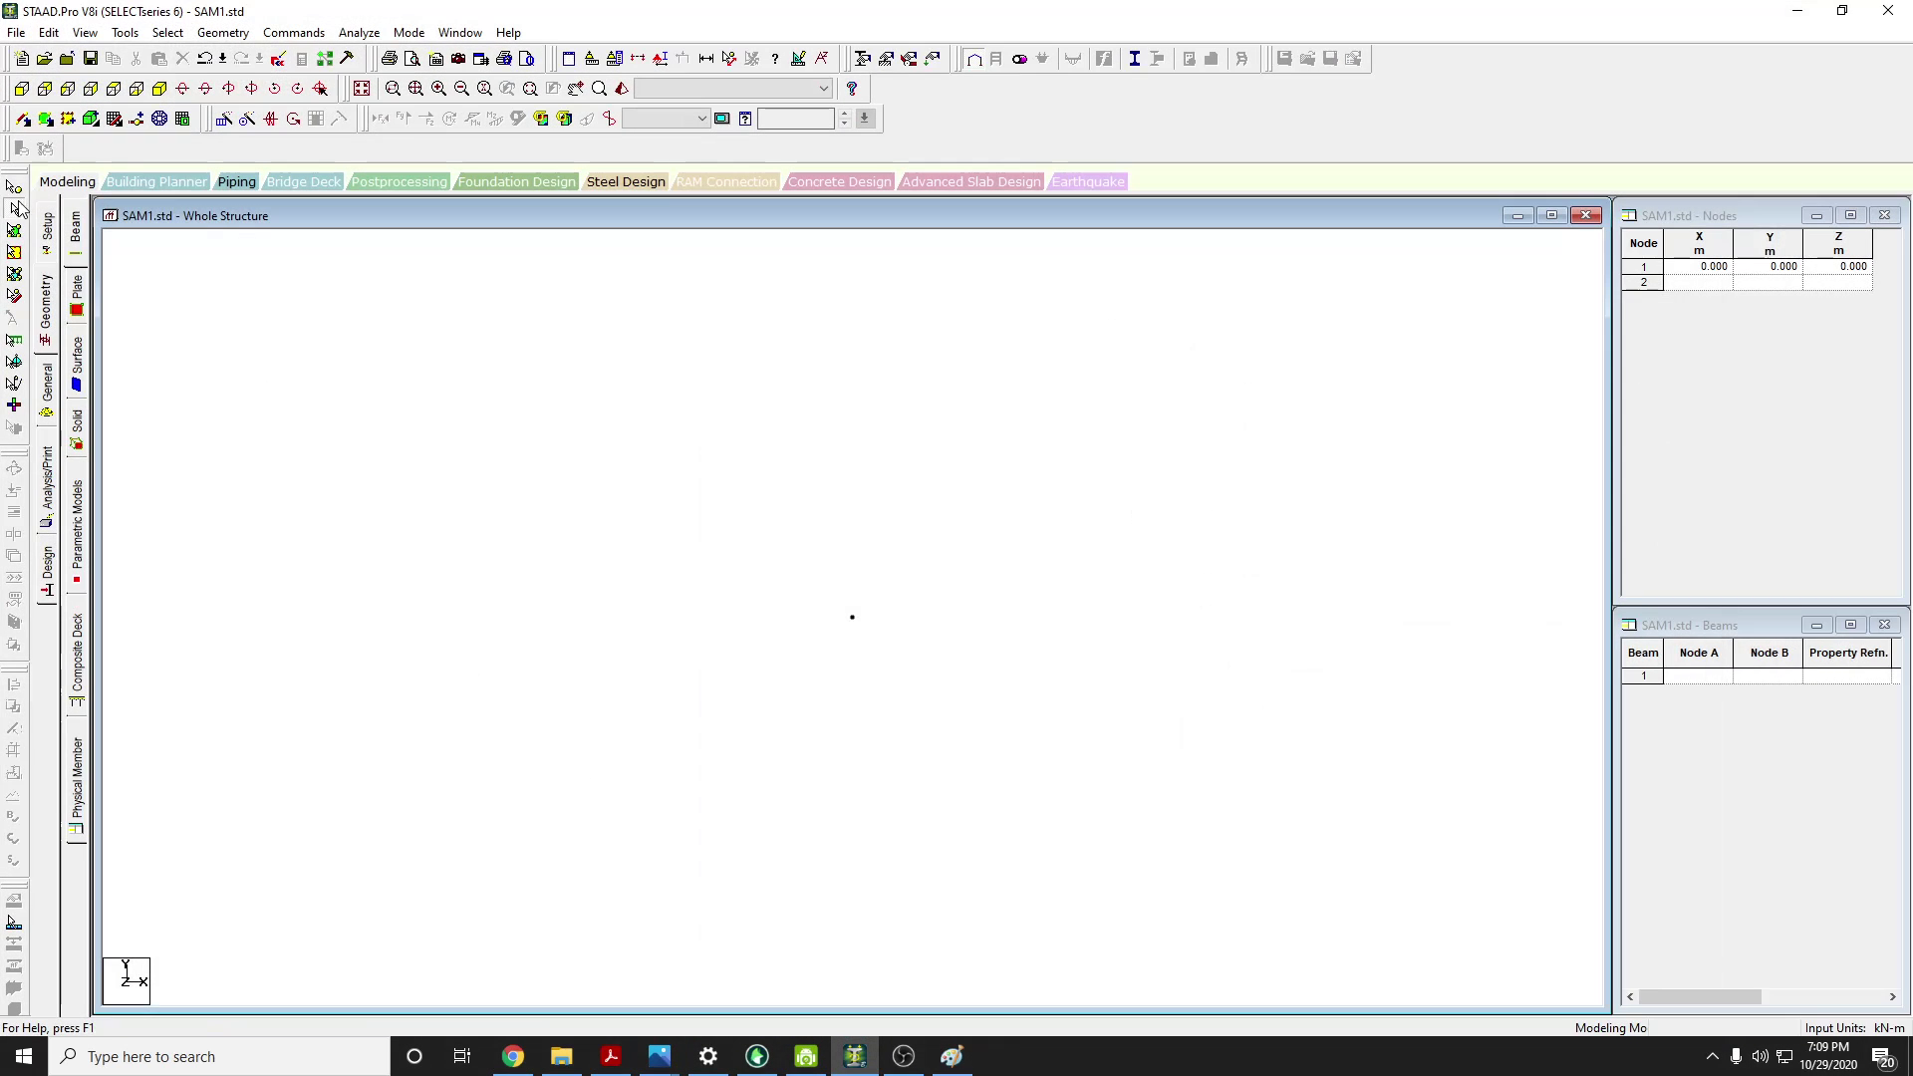
pyautogui.click(14, 189)
pyautogui.moveTo(904, 650); pyautogui.dragTo(829, 589)
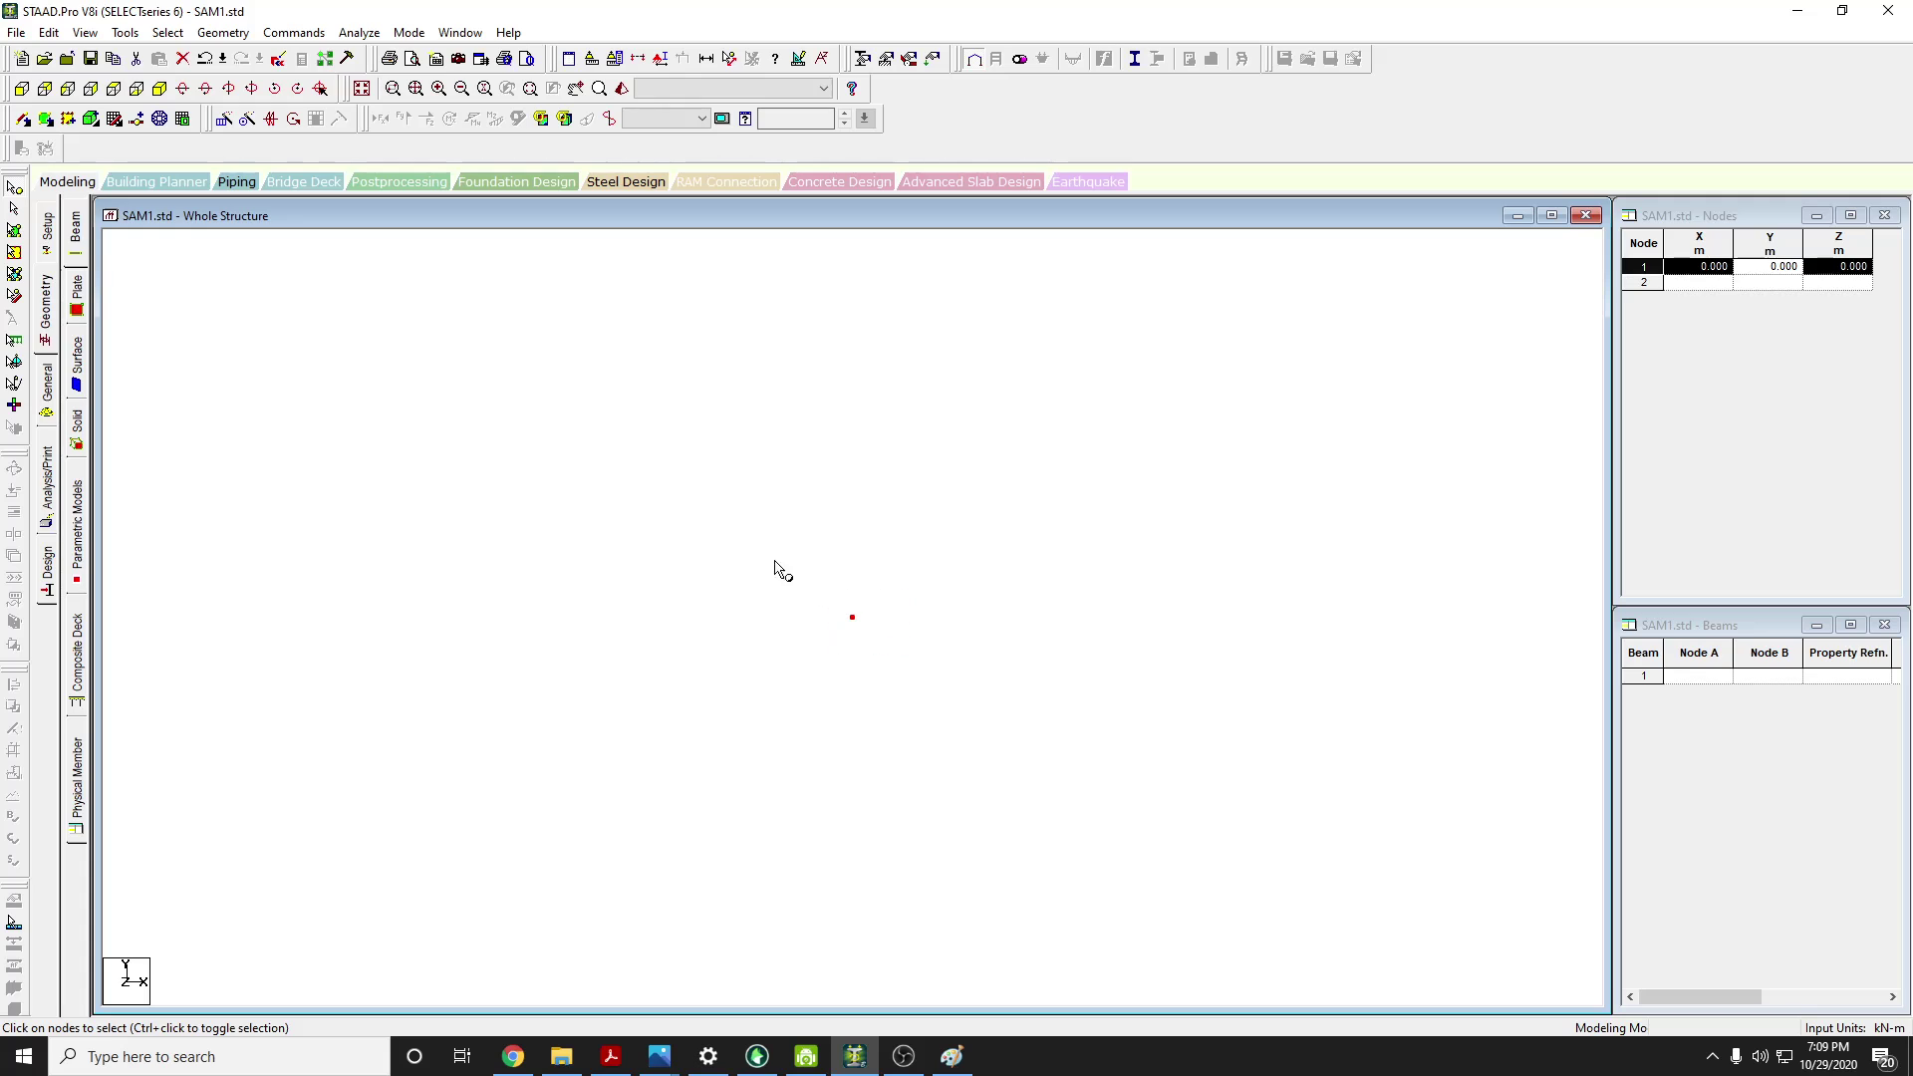
pyautogui.click(223, 33)
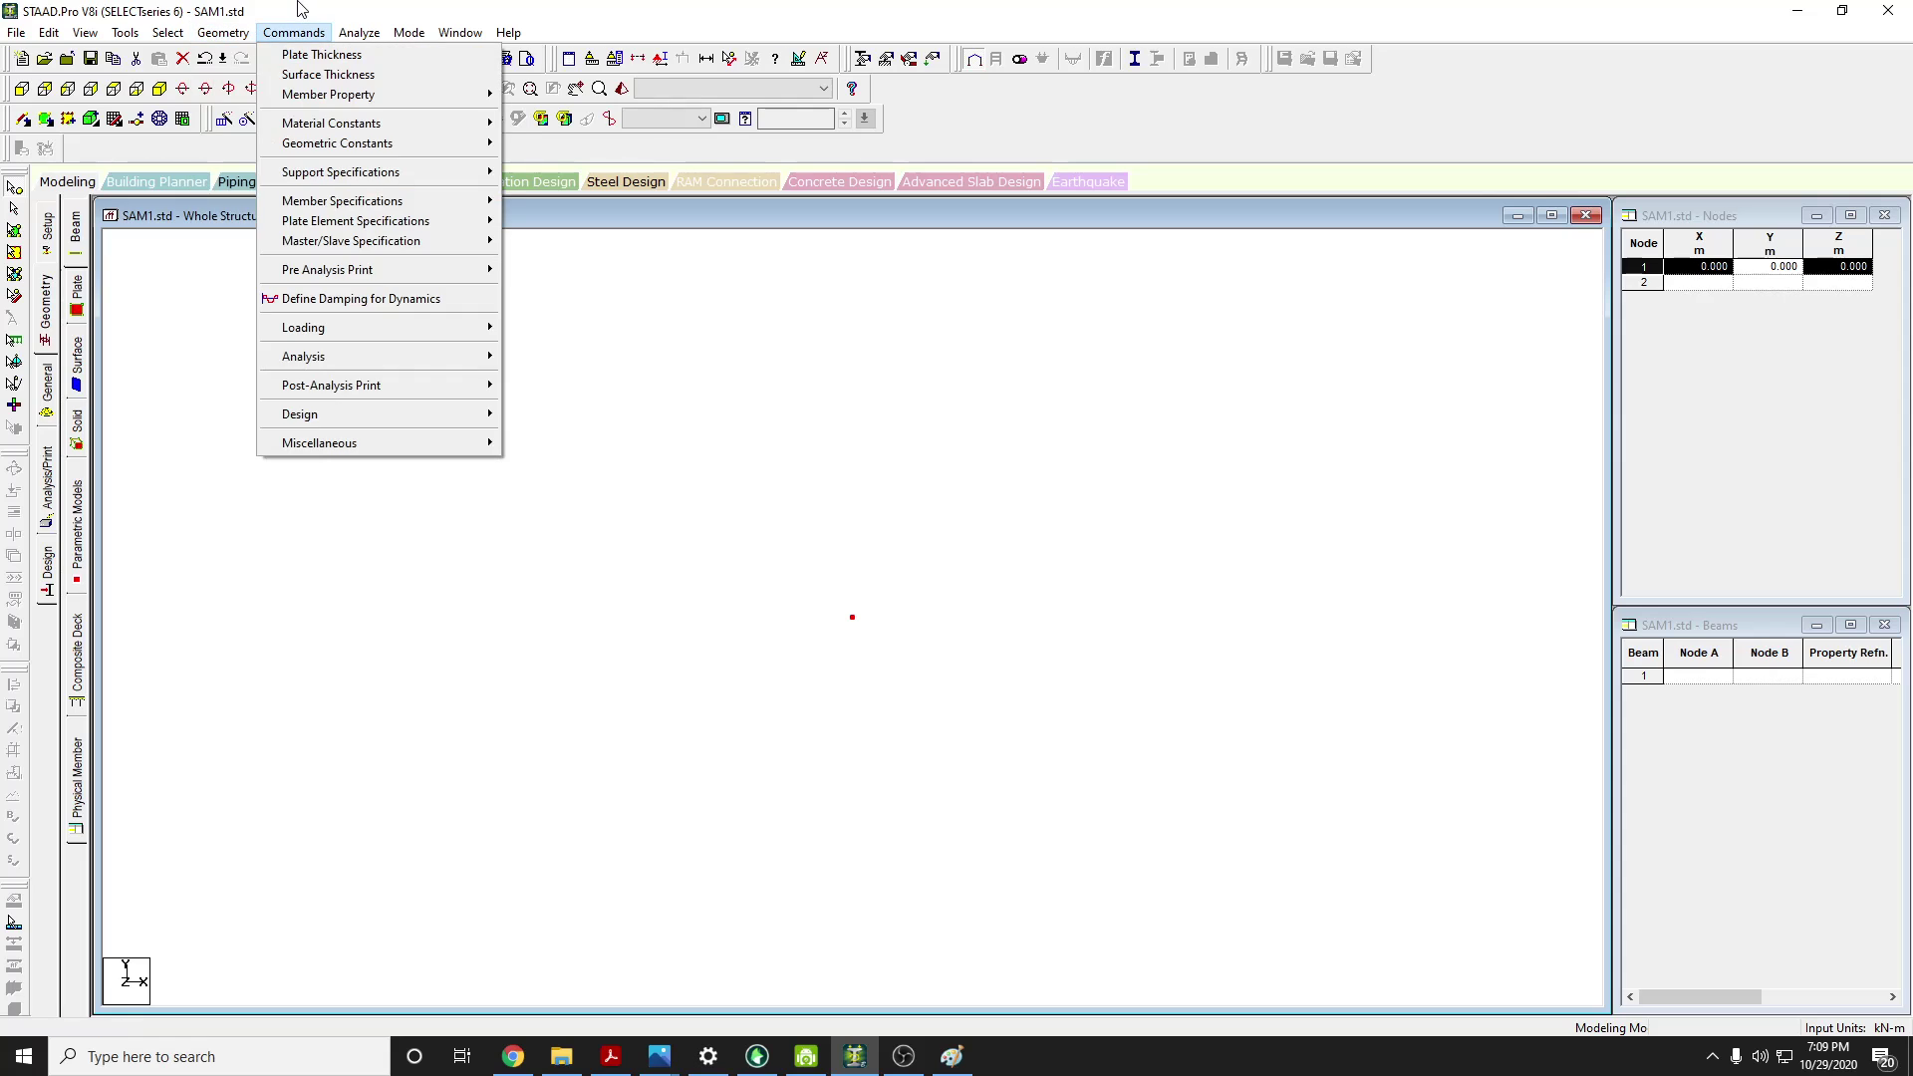
pyautogui.click(294, 33)
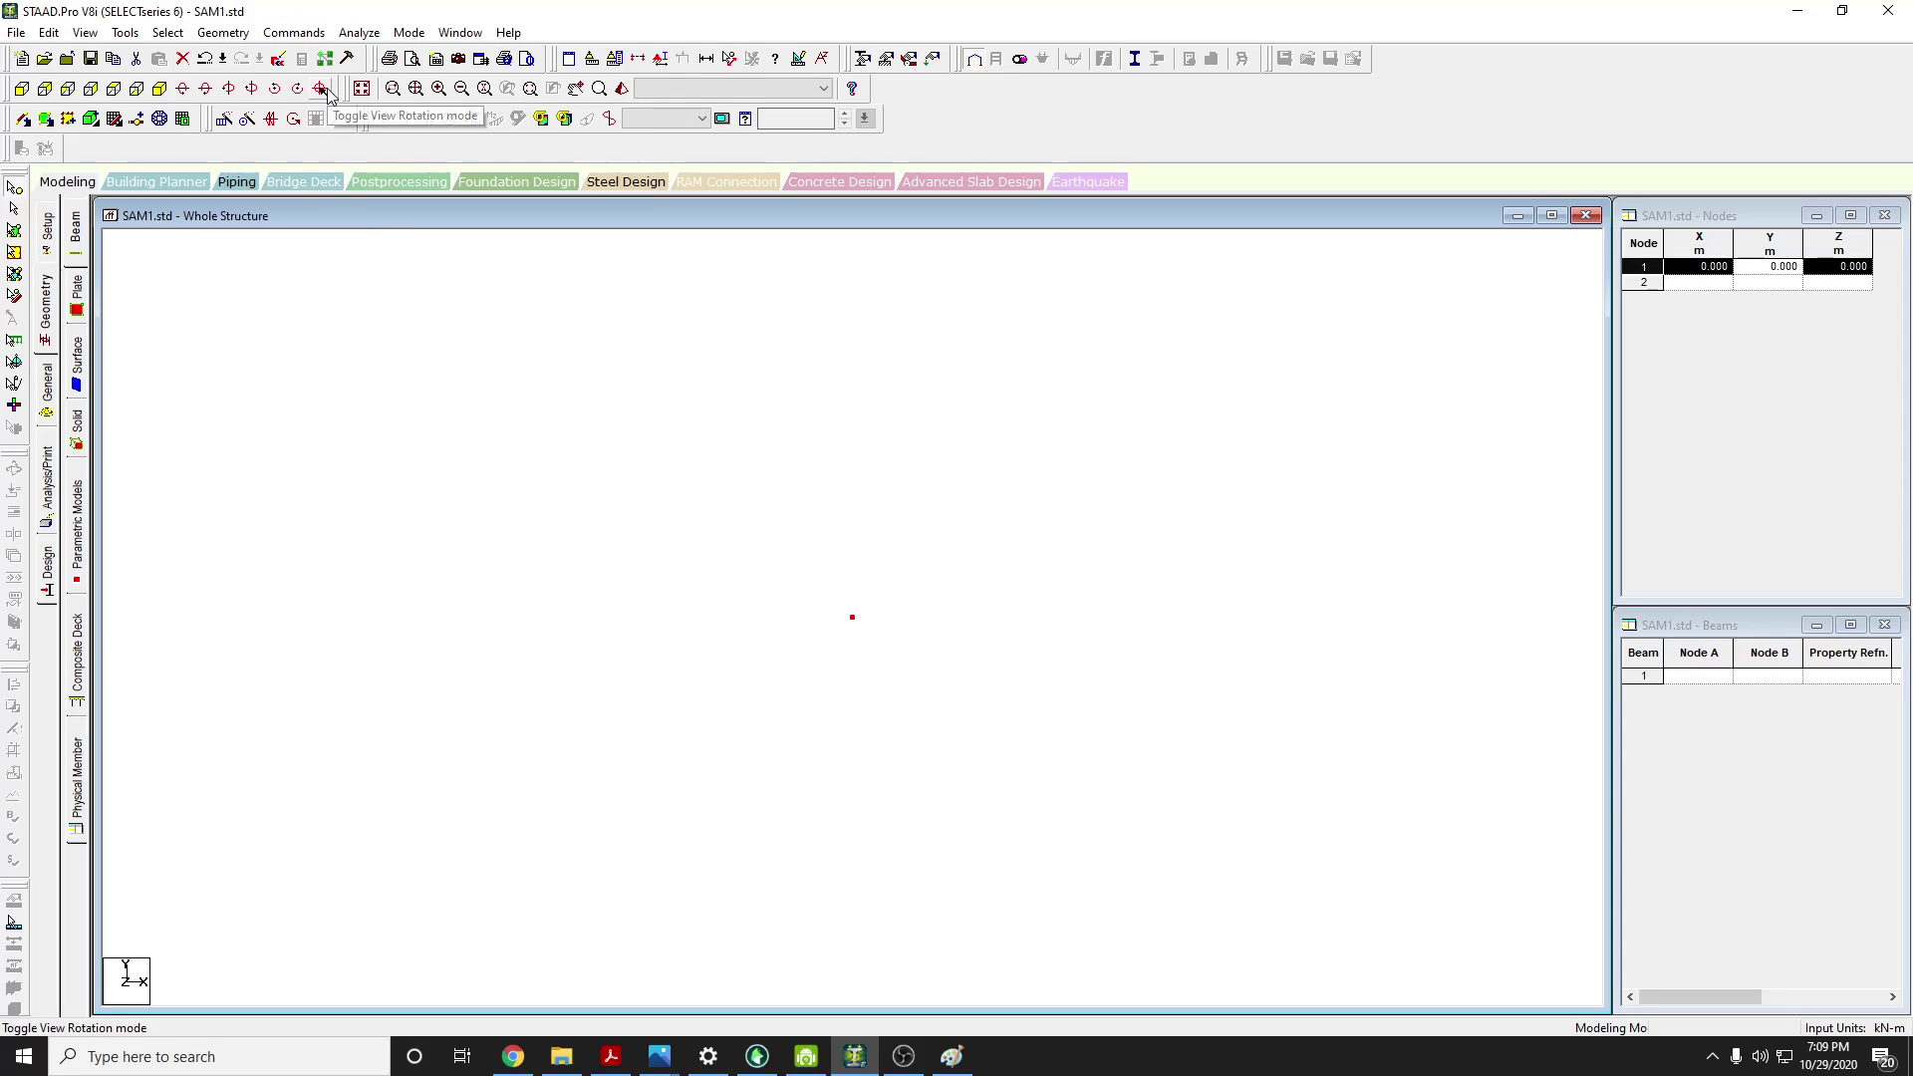
# Following the lecture, apply Translational Repeat to the origin node in Y with 2 steps of 1.5 m, generating the linking beams
pyautogui.click(873, 1055)
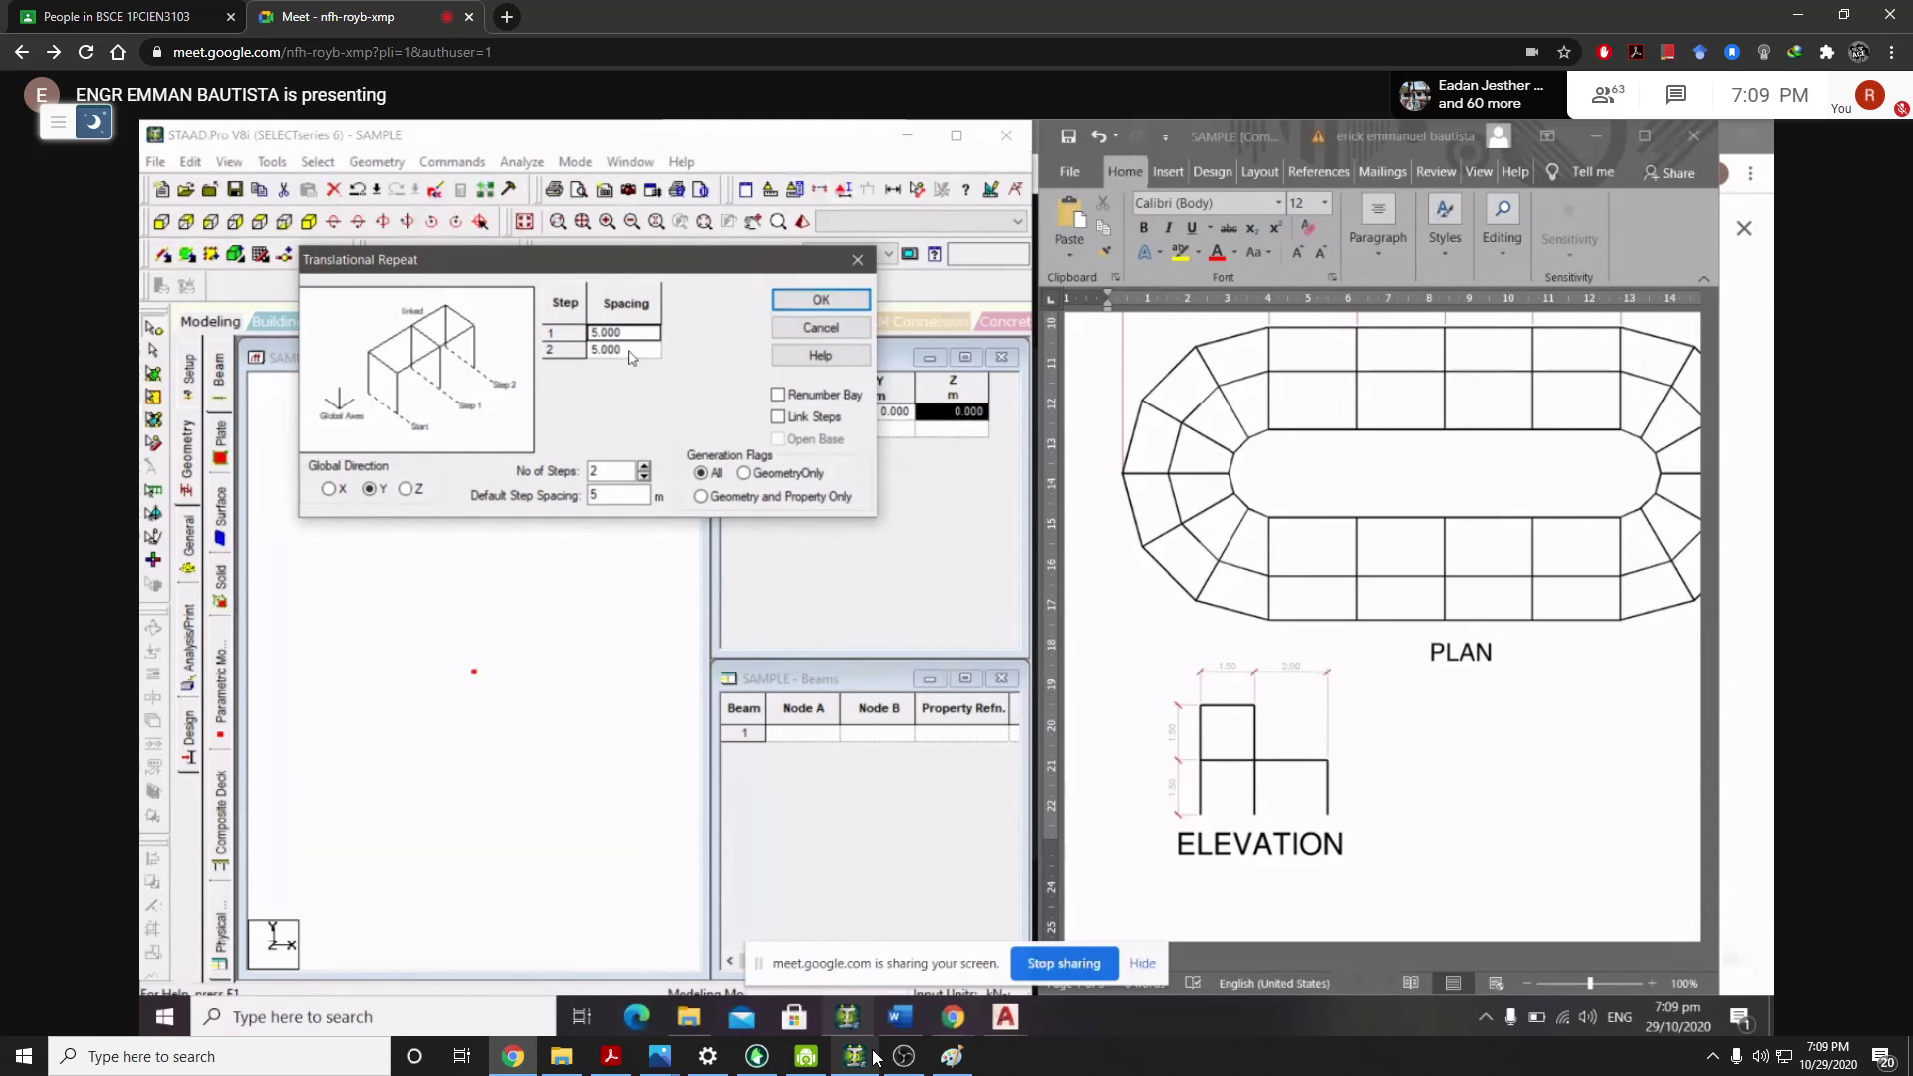
pyautogui.click(873, 1056)
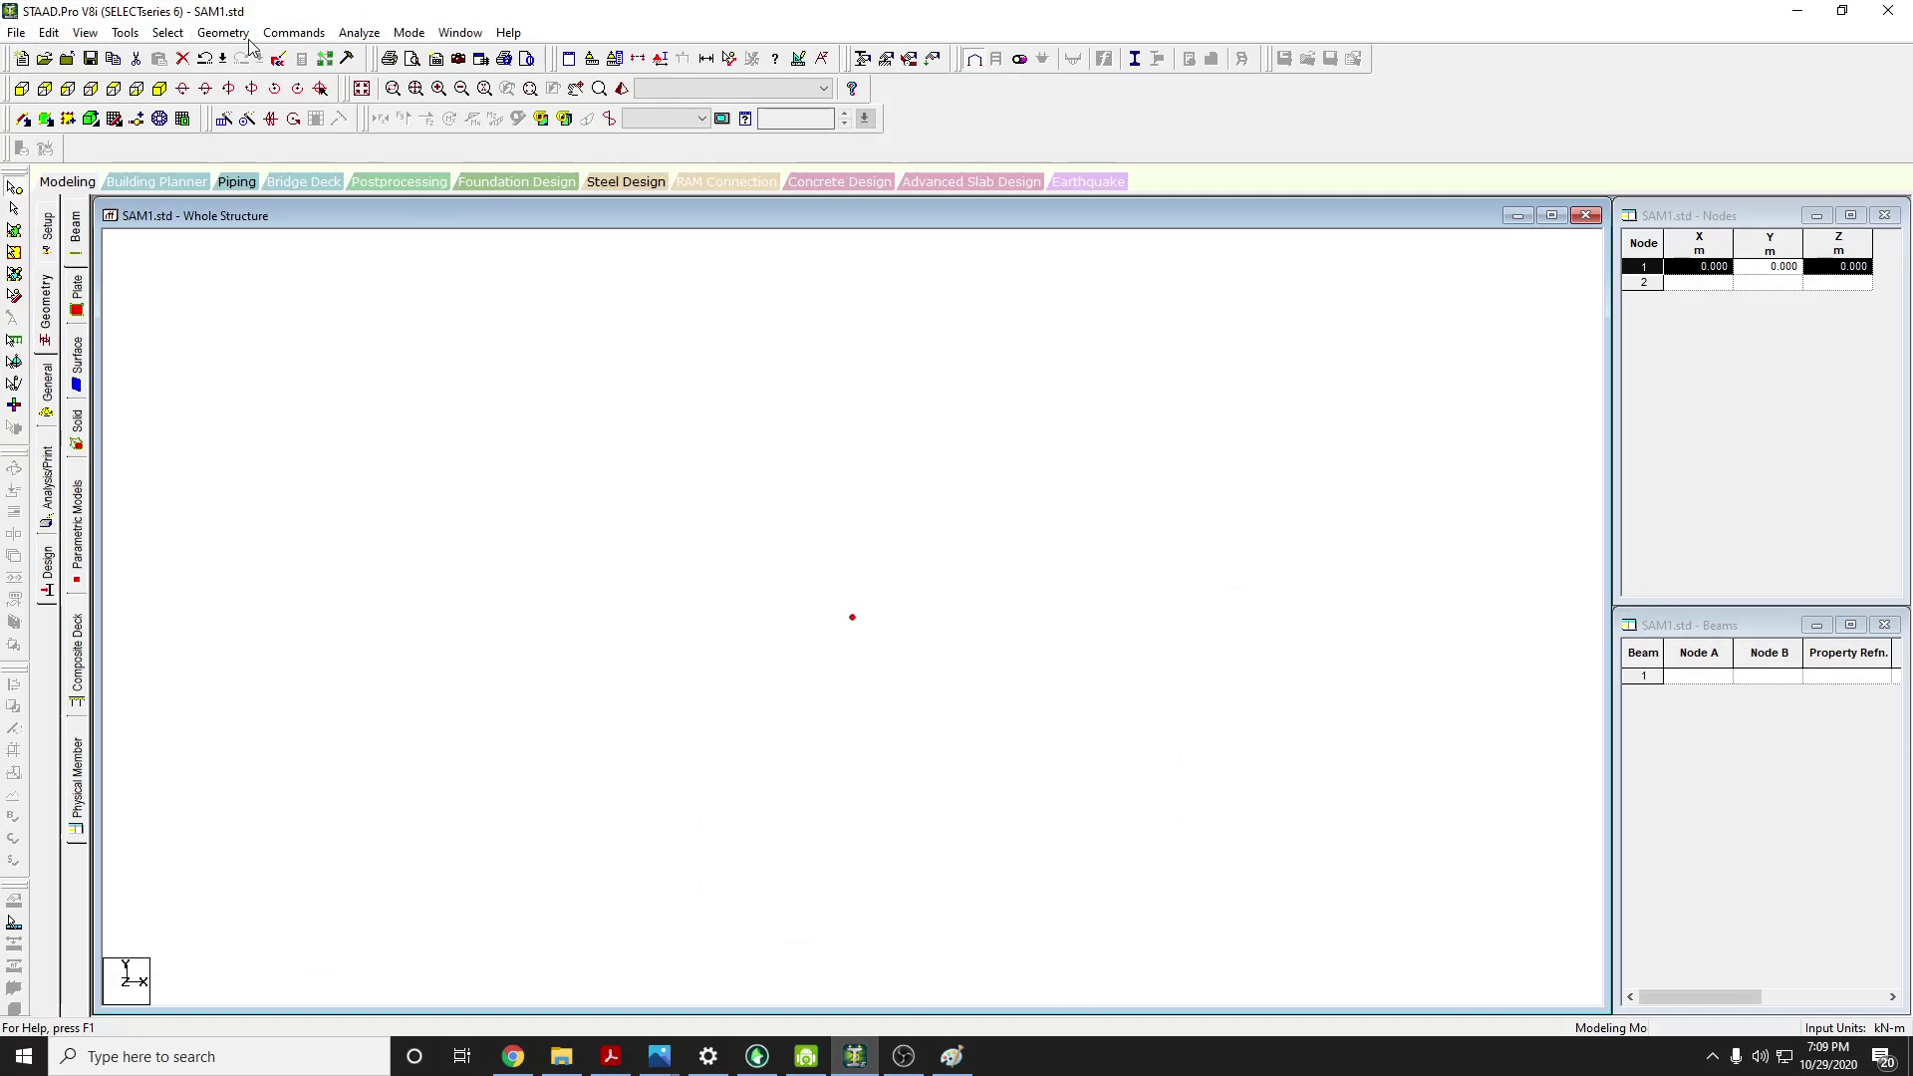
pyautogui.click(231, 36)
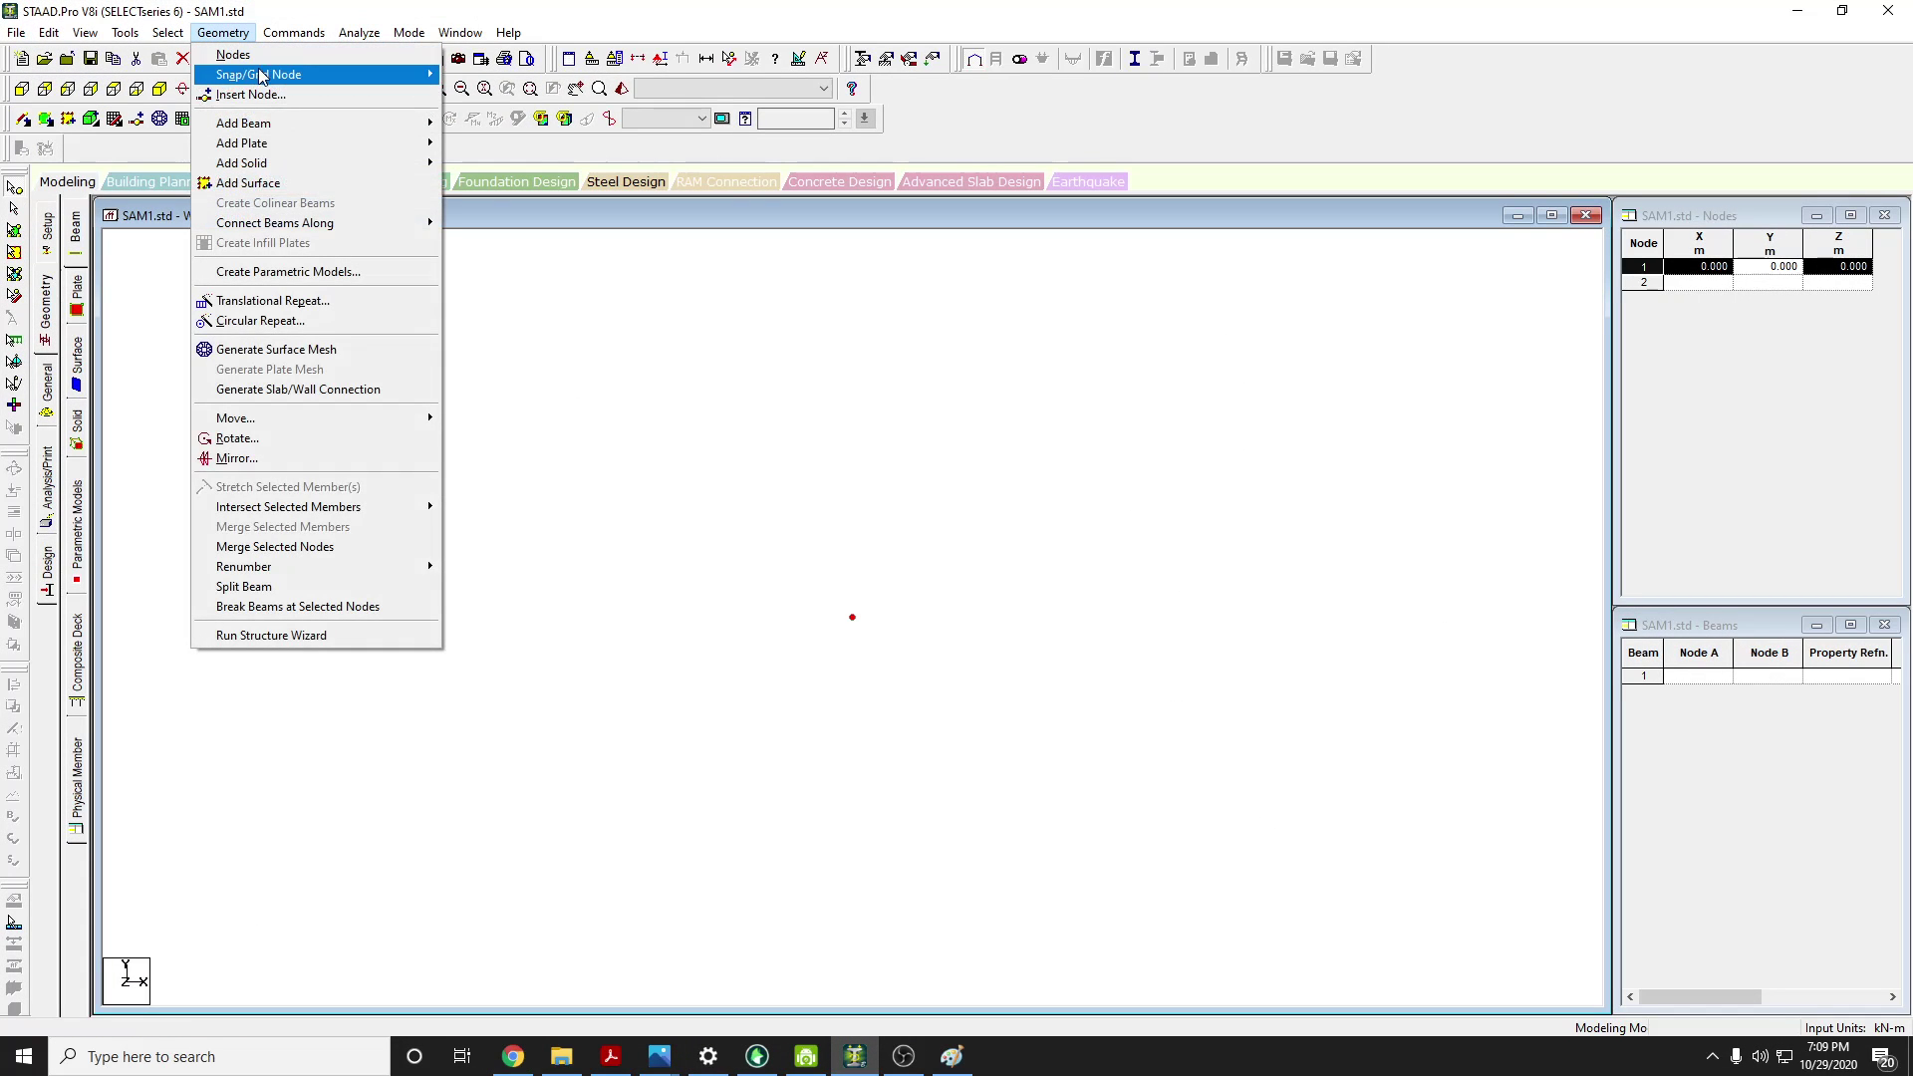
pyautogui.click(308, 303)
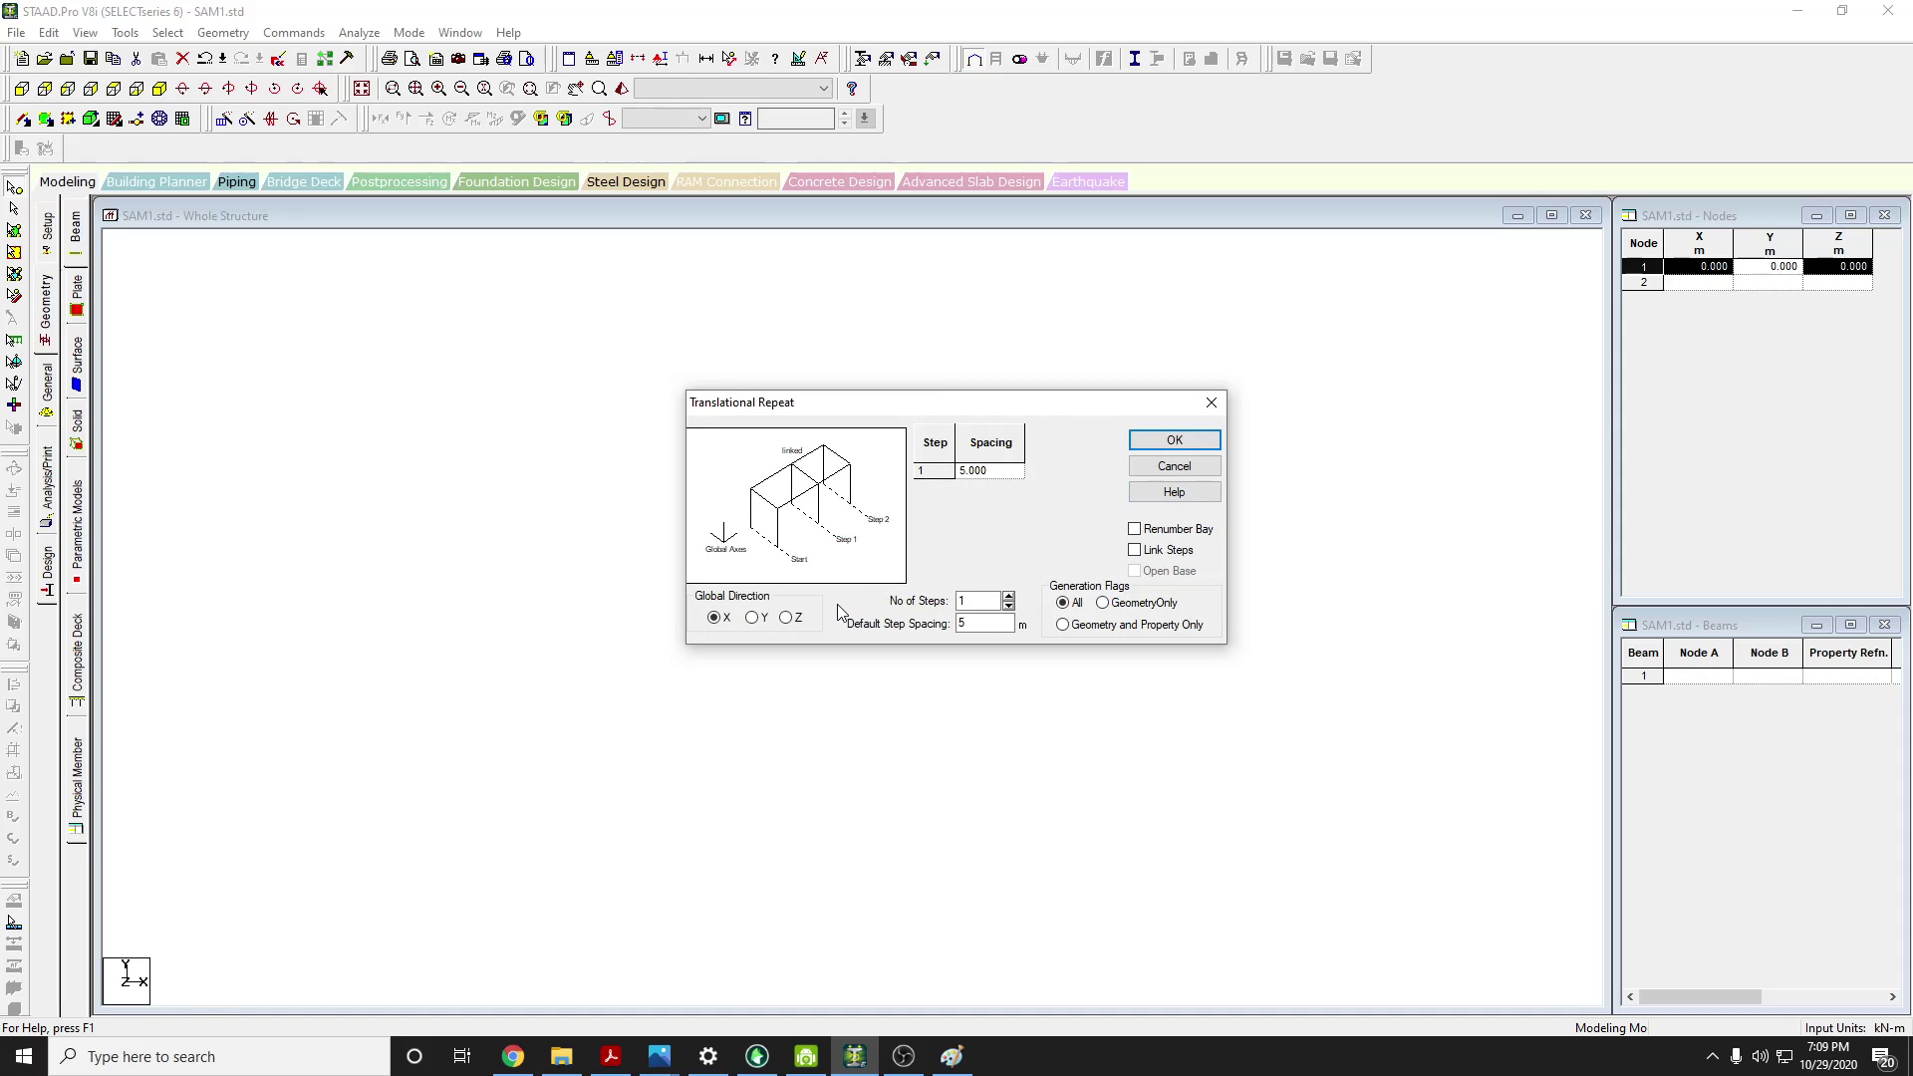
pyautogui.click(514, 1058)
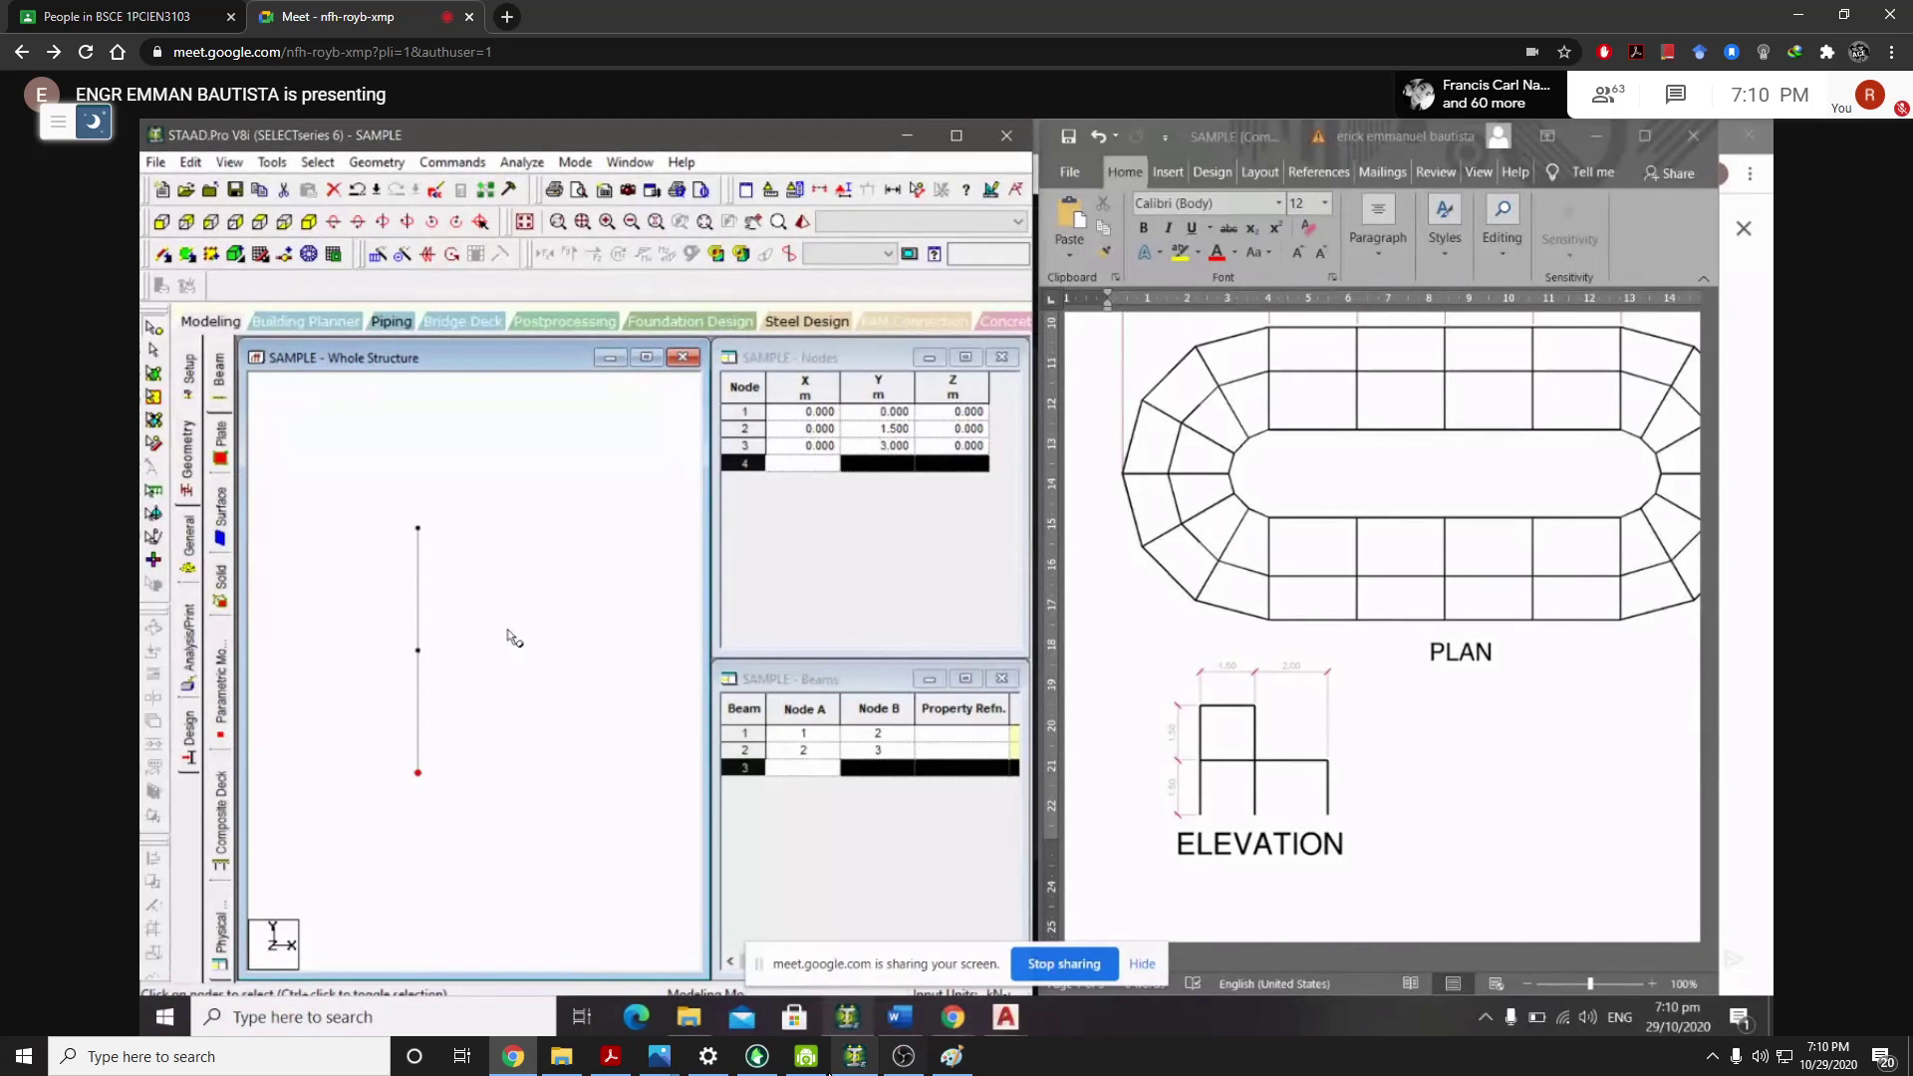
pyautogui.click(850, 1062)
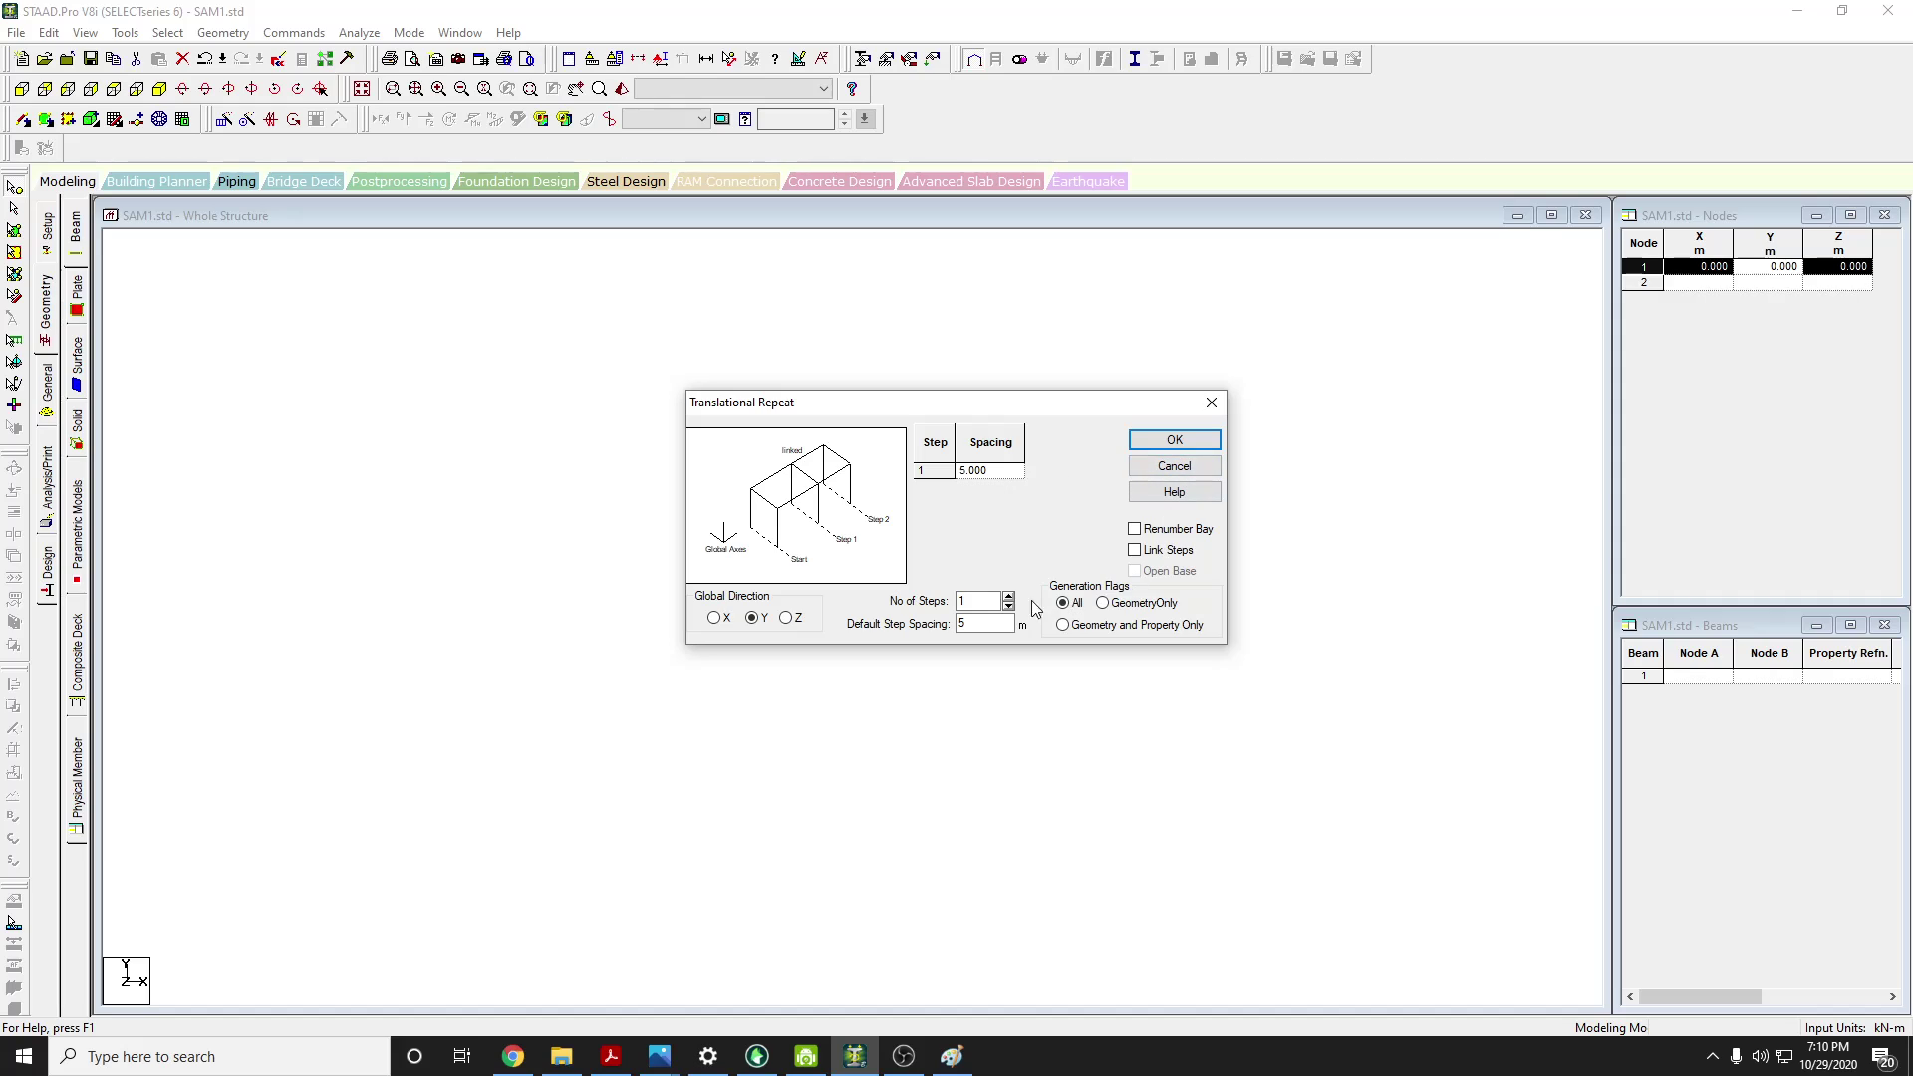
pyautogui.click(990, 600)
pyautogui.write('2')
pyautogui.click(990, 624)
pyautogui.click(999, 475)
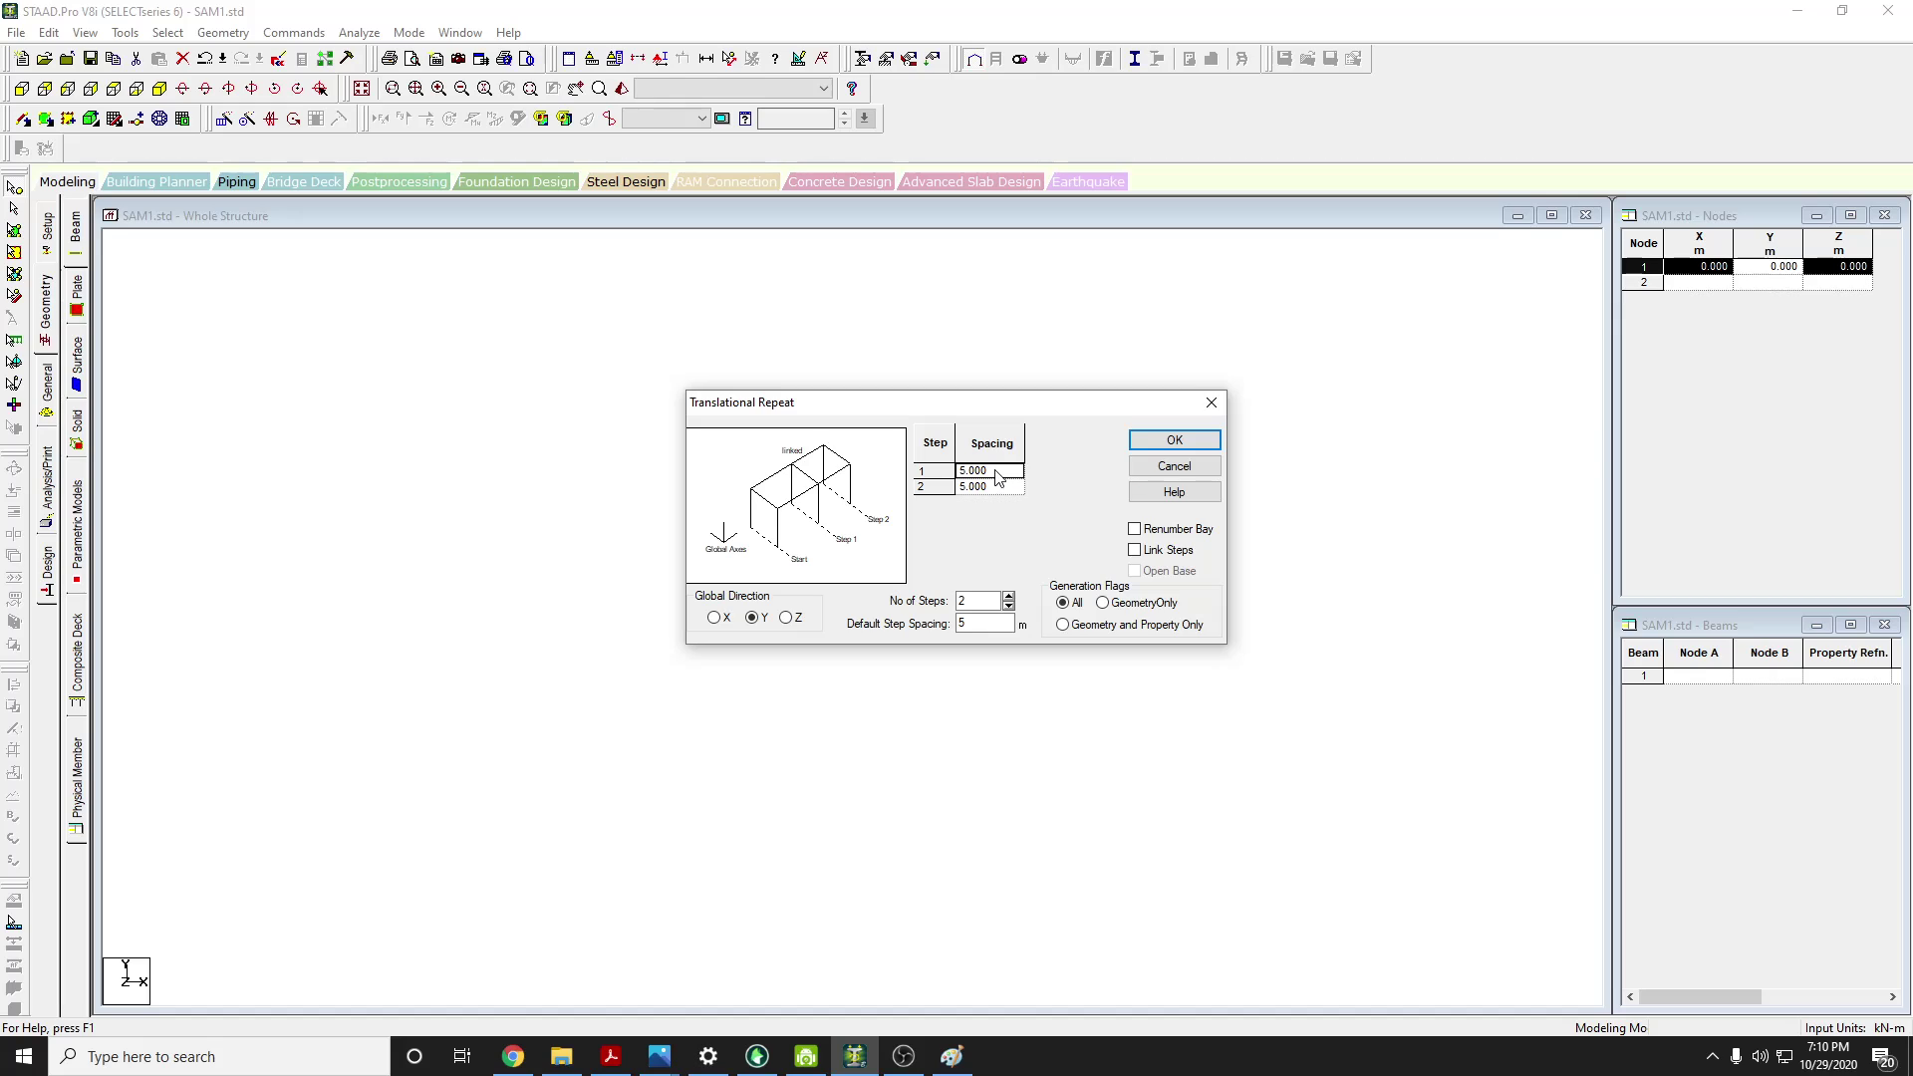
pyautogui.click(934, 472)
pyautogui.write('1.5')
pyautogui.click(1173, 451)
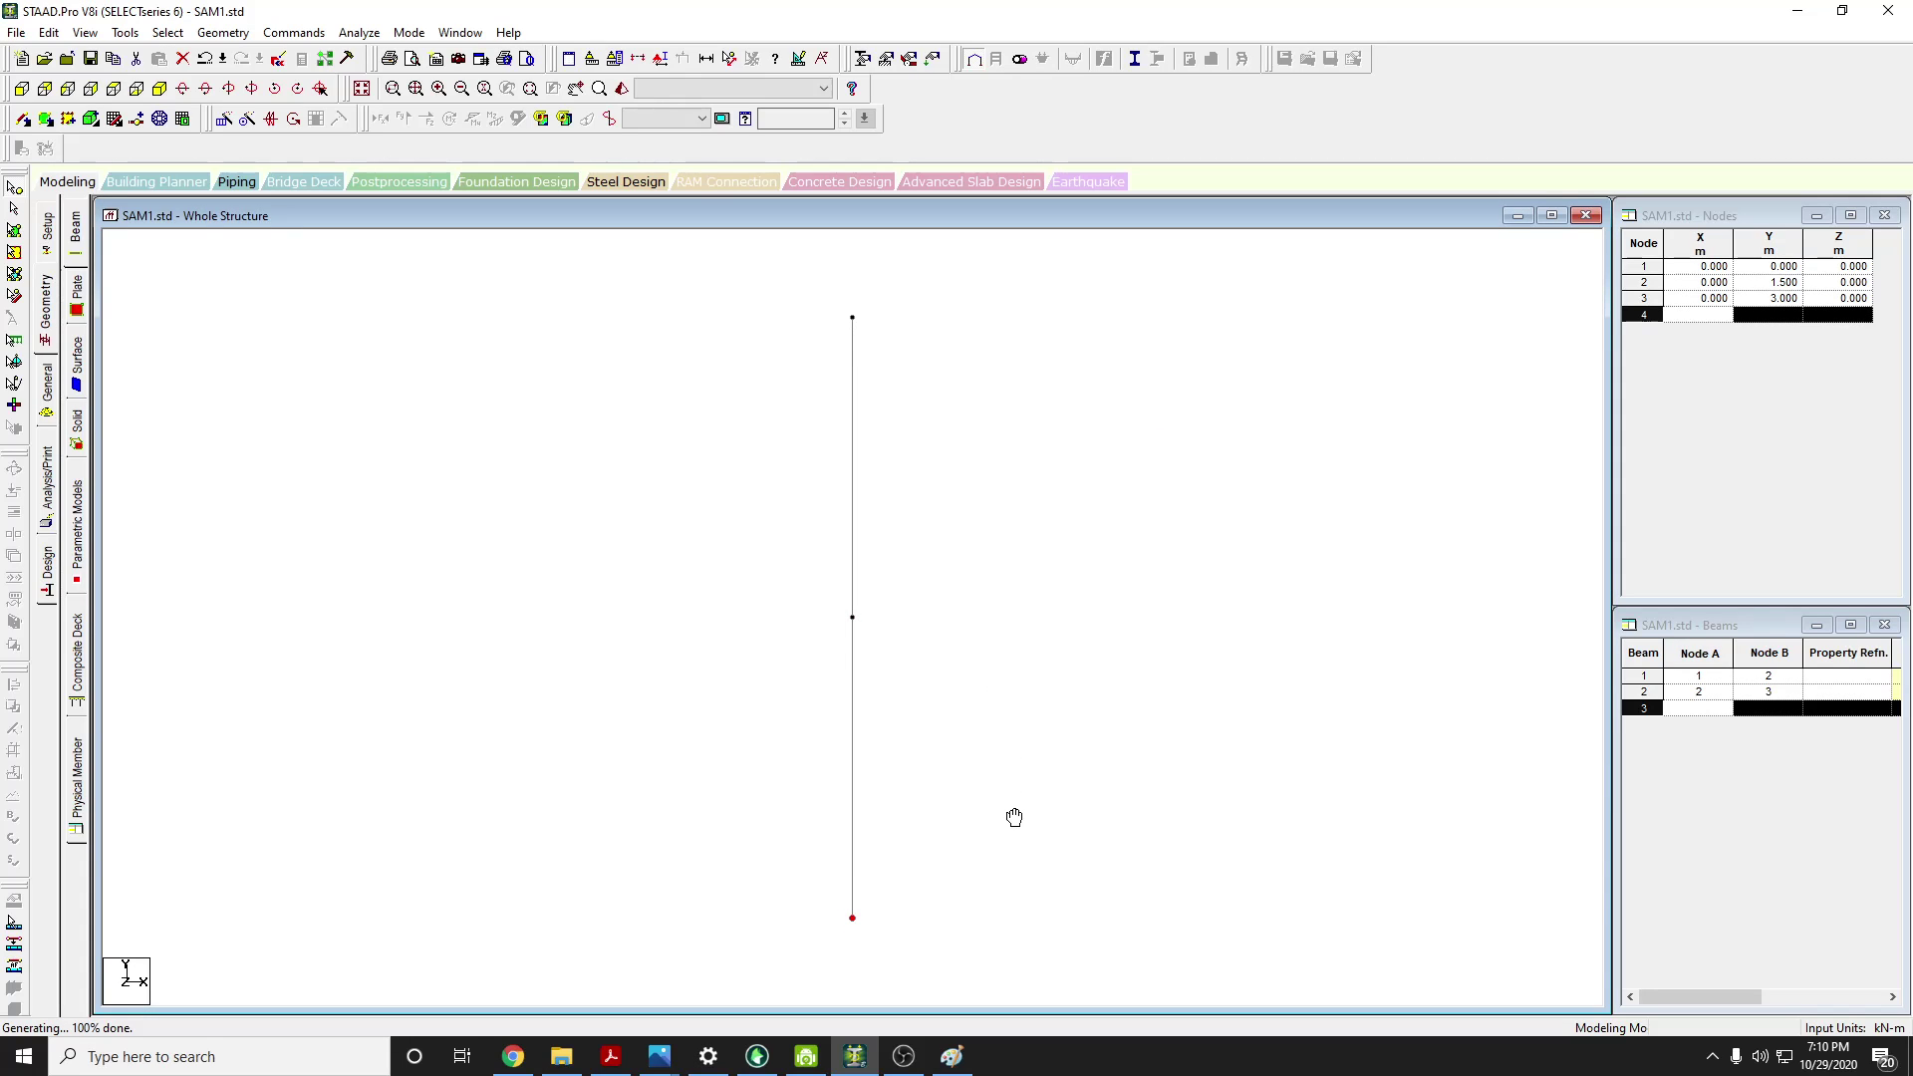
pyautogui.moveTo(1017, 820); pyautogui.dragTo(784, 772, button='middle')
# Return to the Meet lecture and examine how the presenter selects the origin node and sets up its Translational Repeat
pyautogui.hotkey('alt', 'Tab')
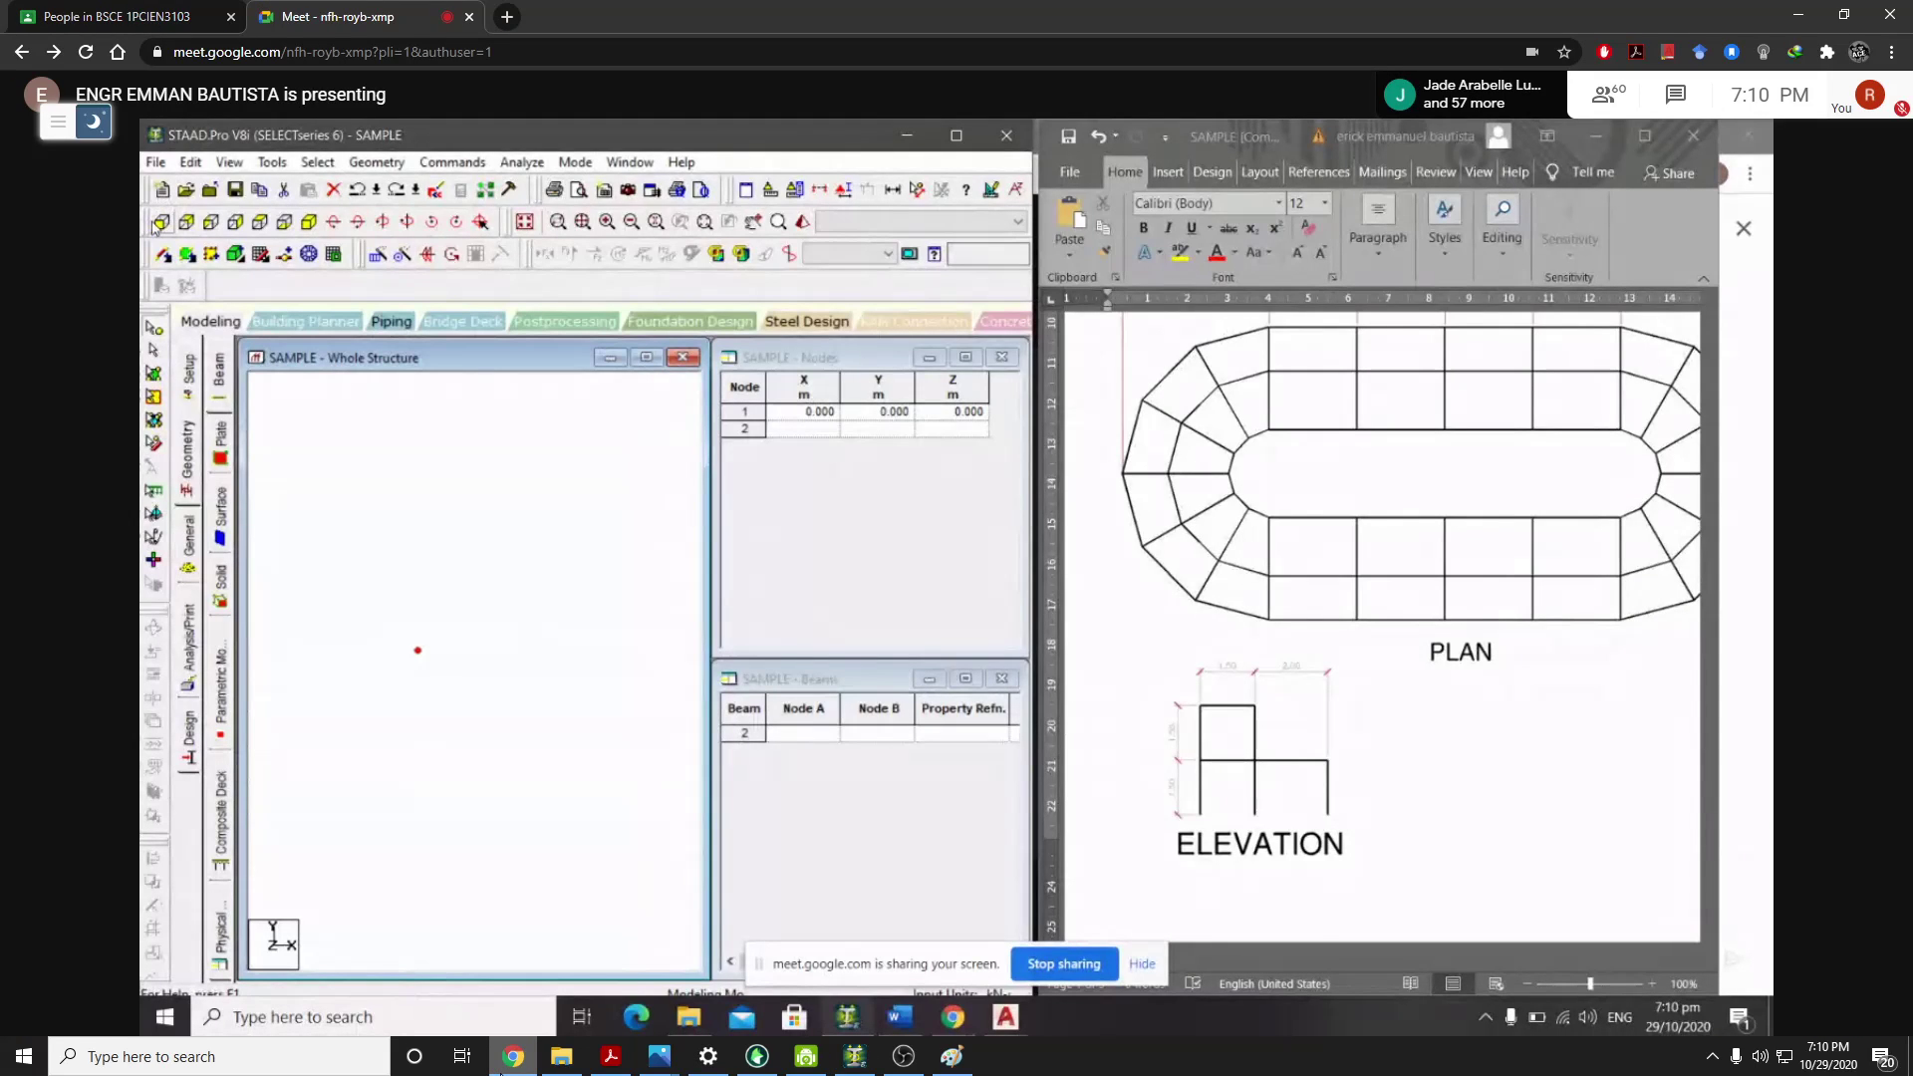
pyautogui.click(233, 164)
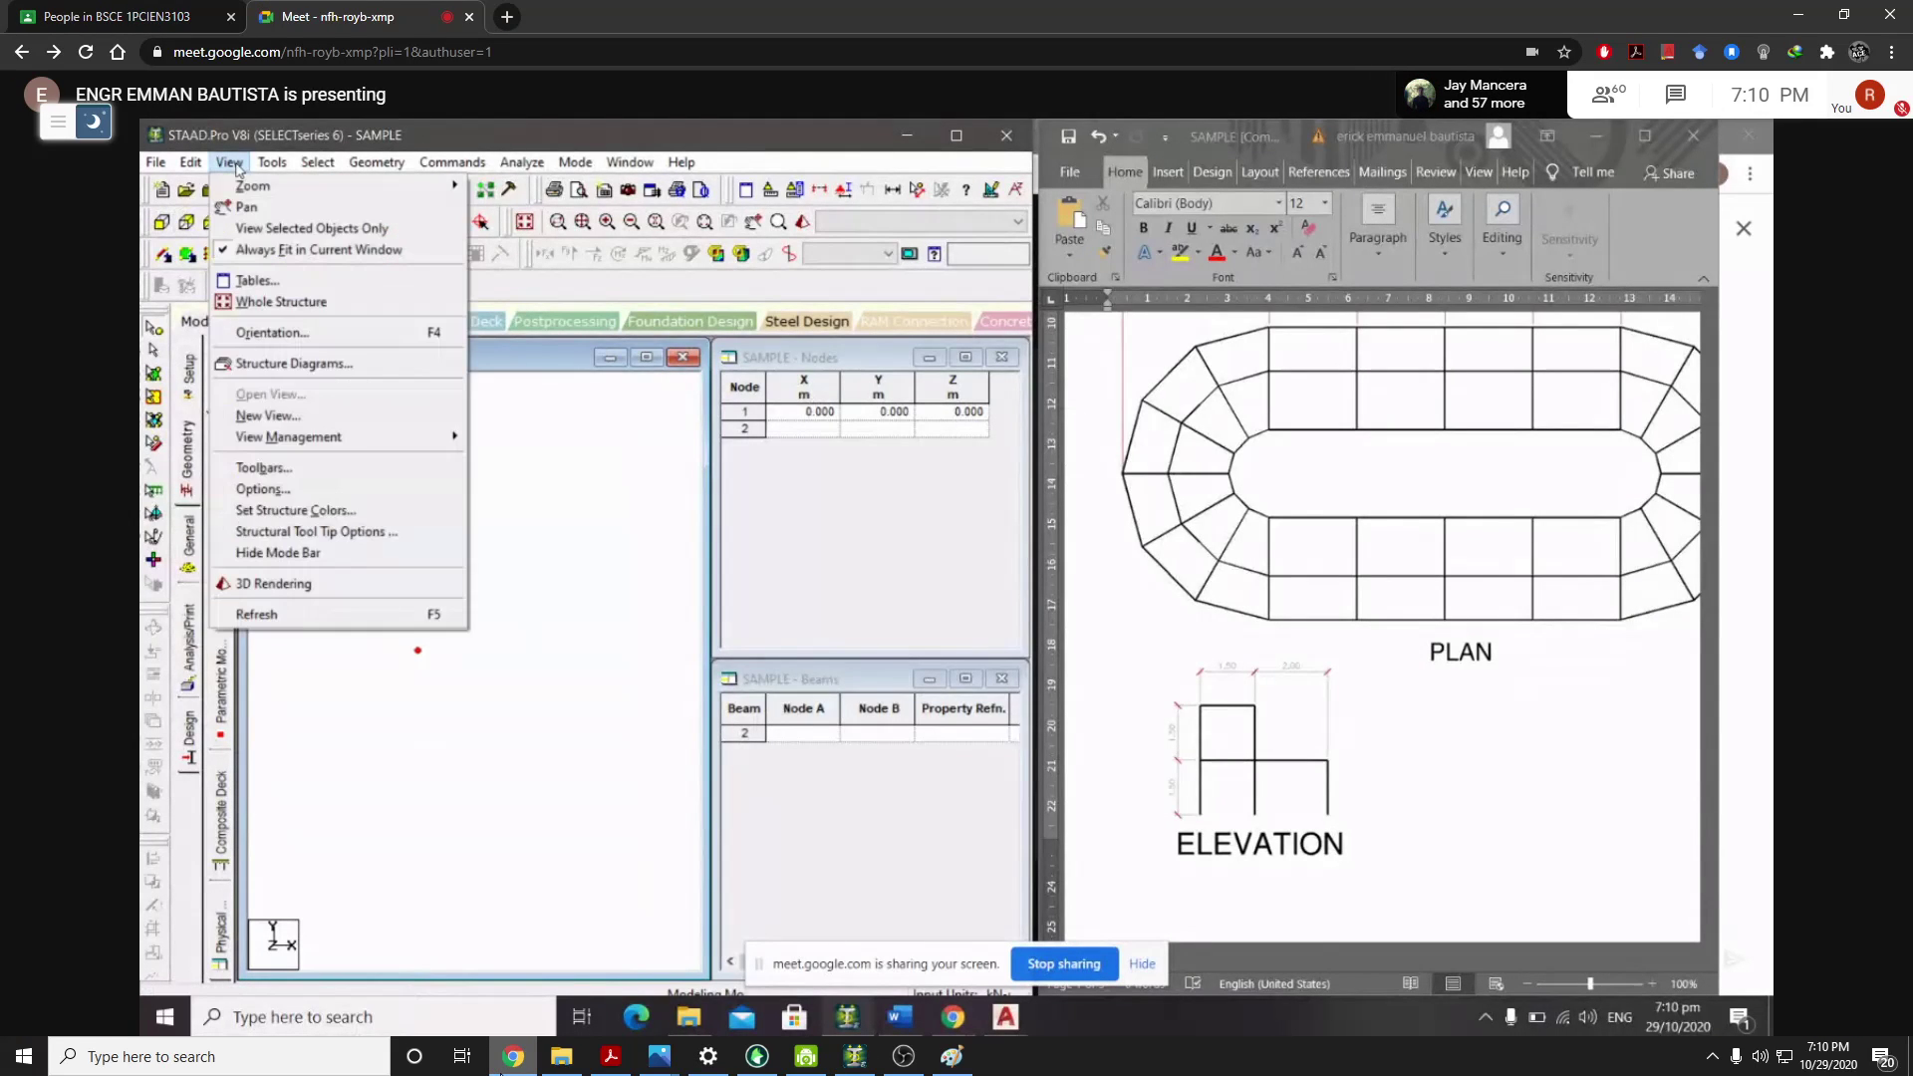
pyautogui.click(281, 301)
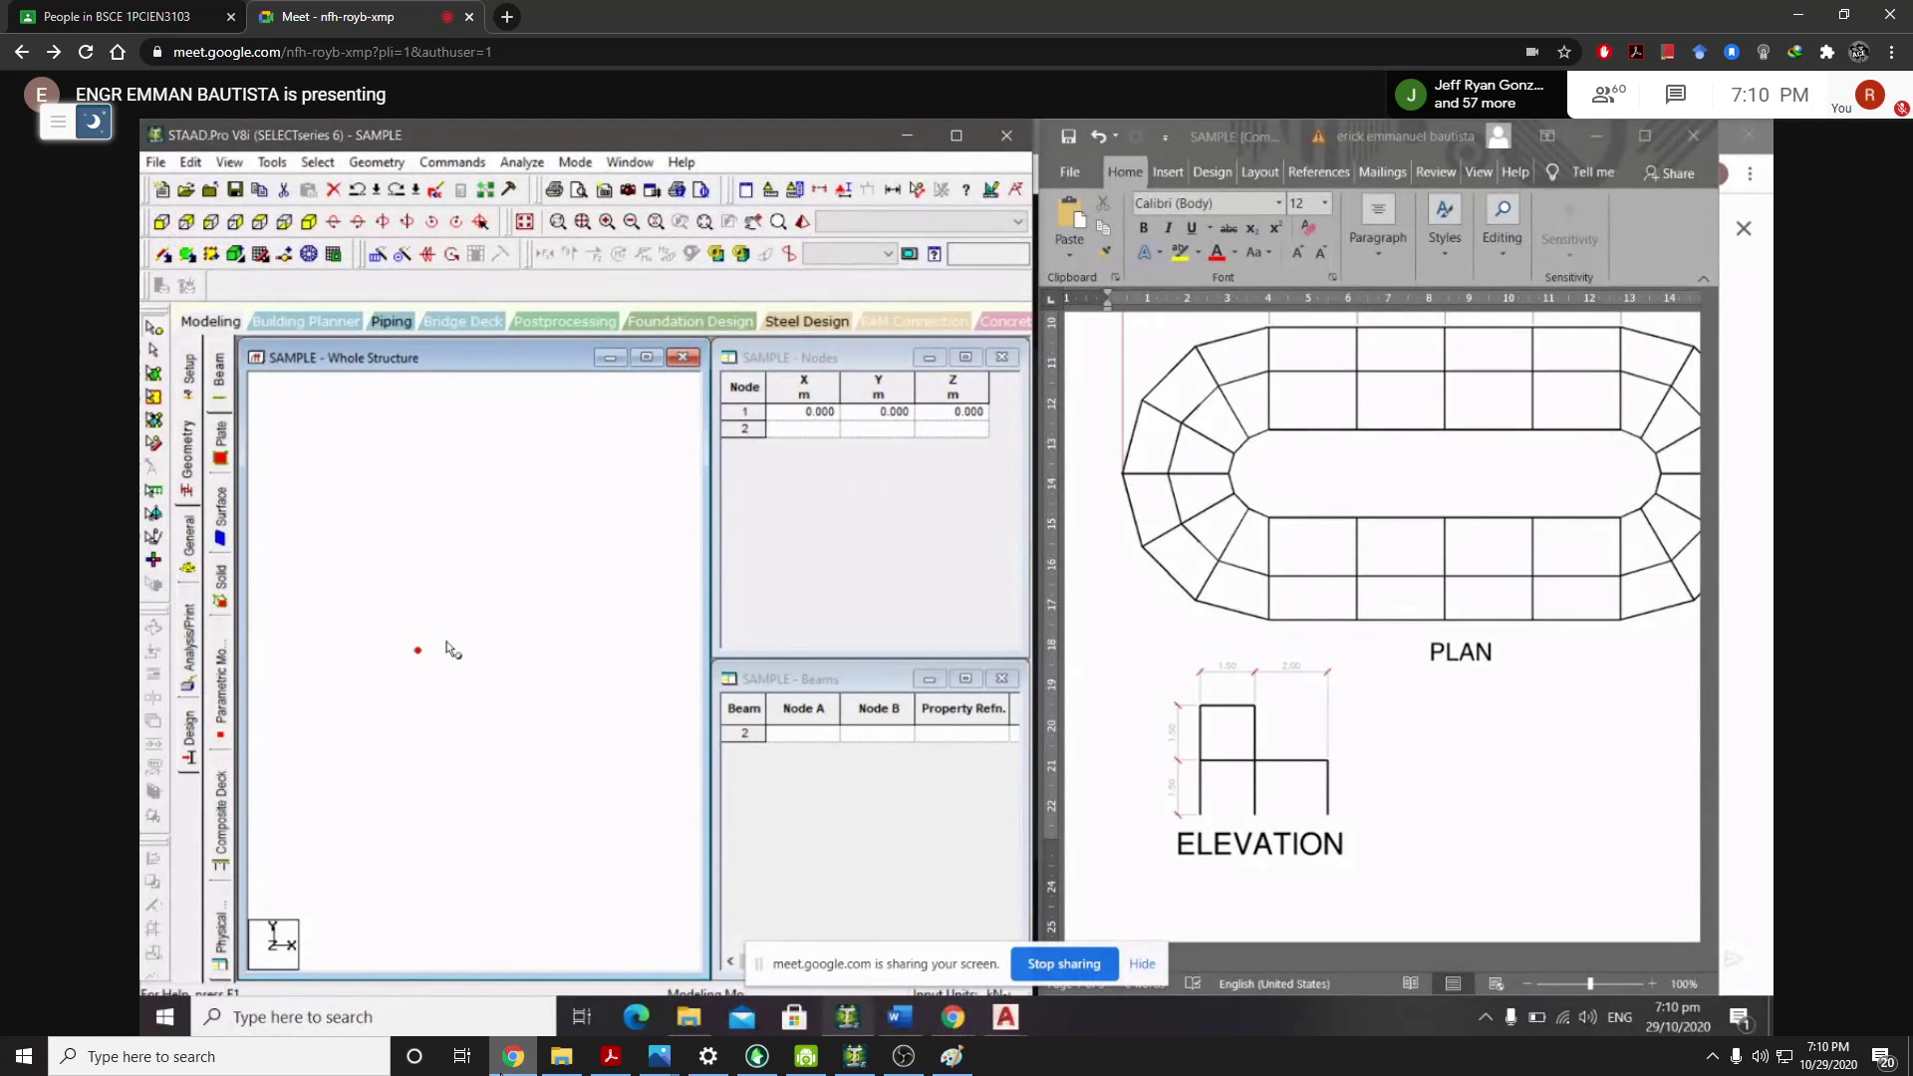
pyautogui.moveTo(453, 690); pyautogui.dragTo(377, 598)
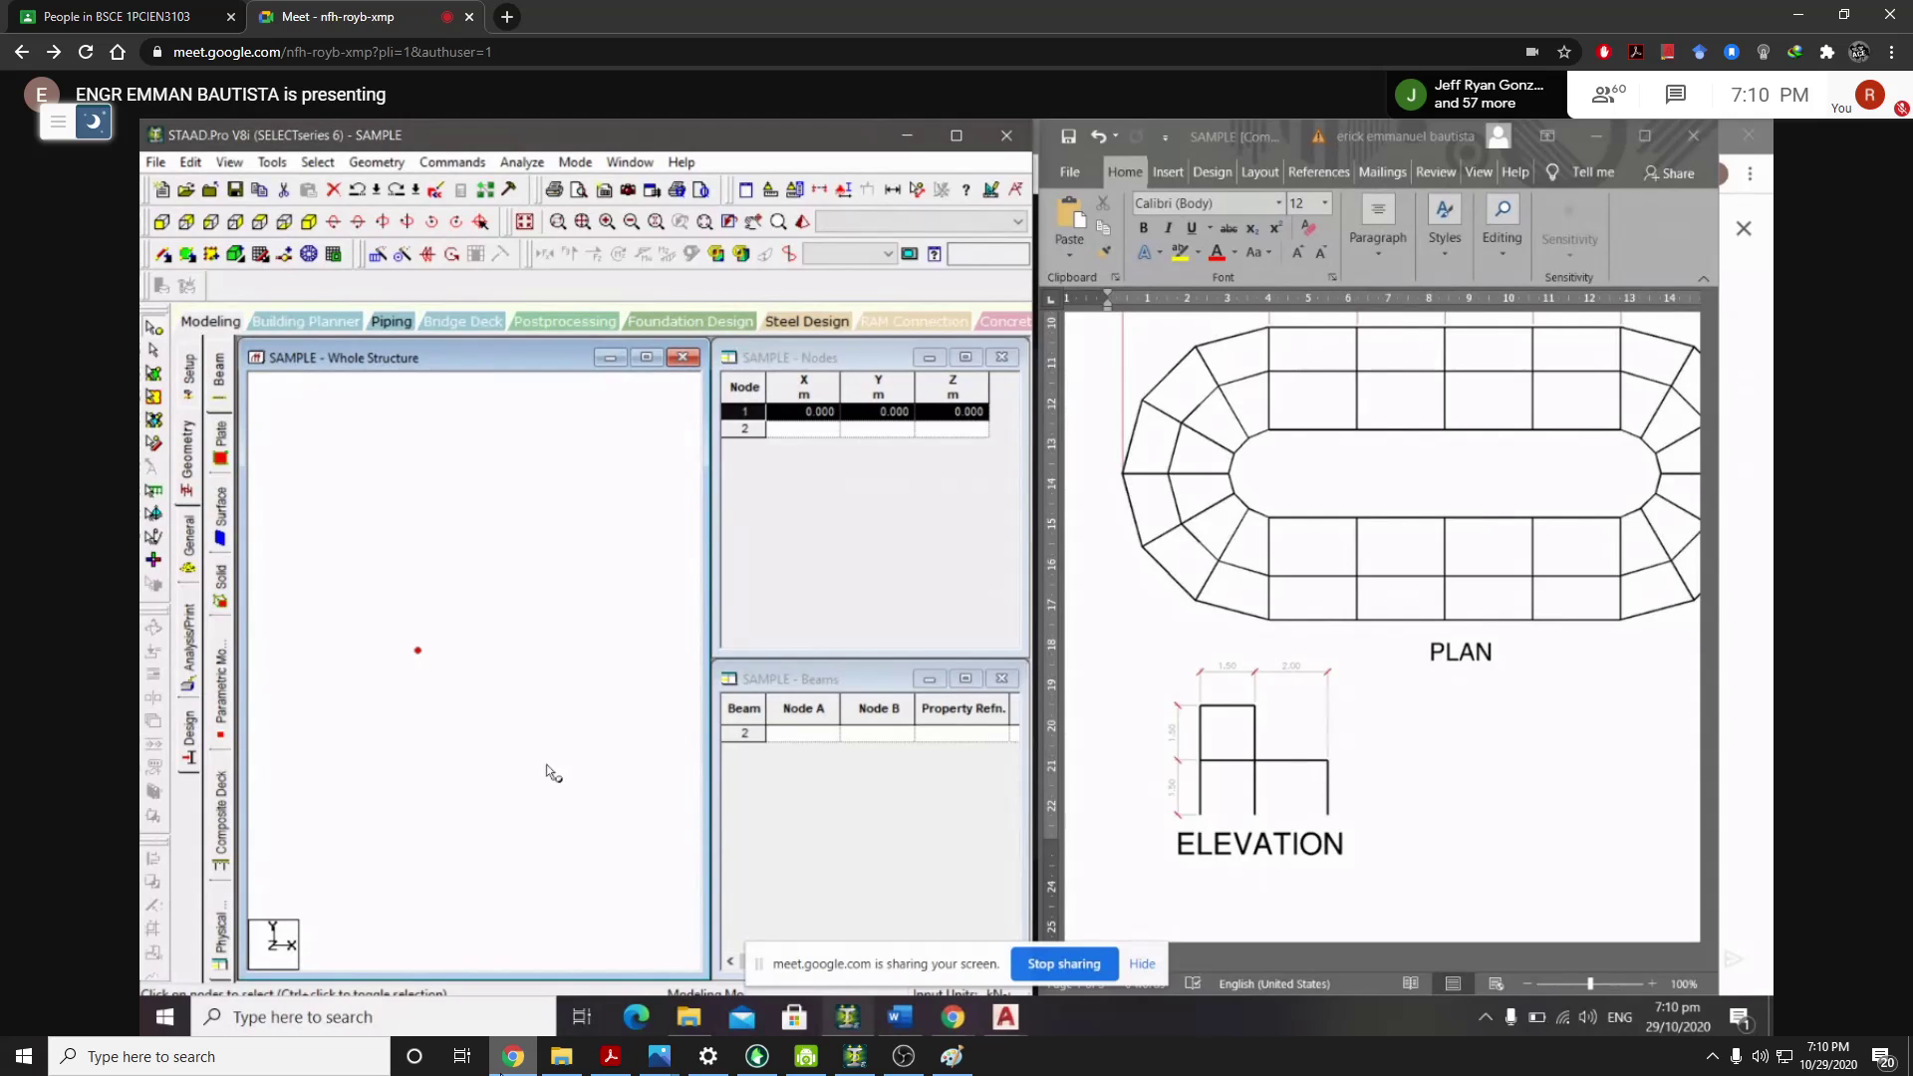
pyautogui.click(403, 661)
pyautogui.hotkey('alt', 'Tab')
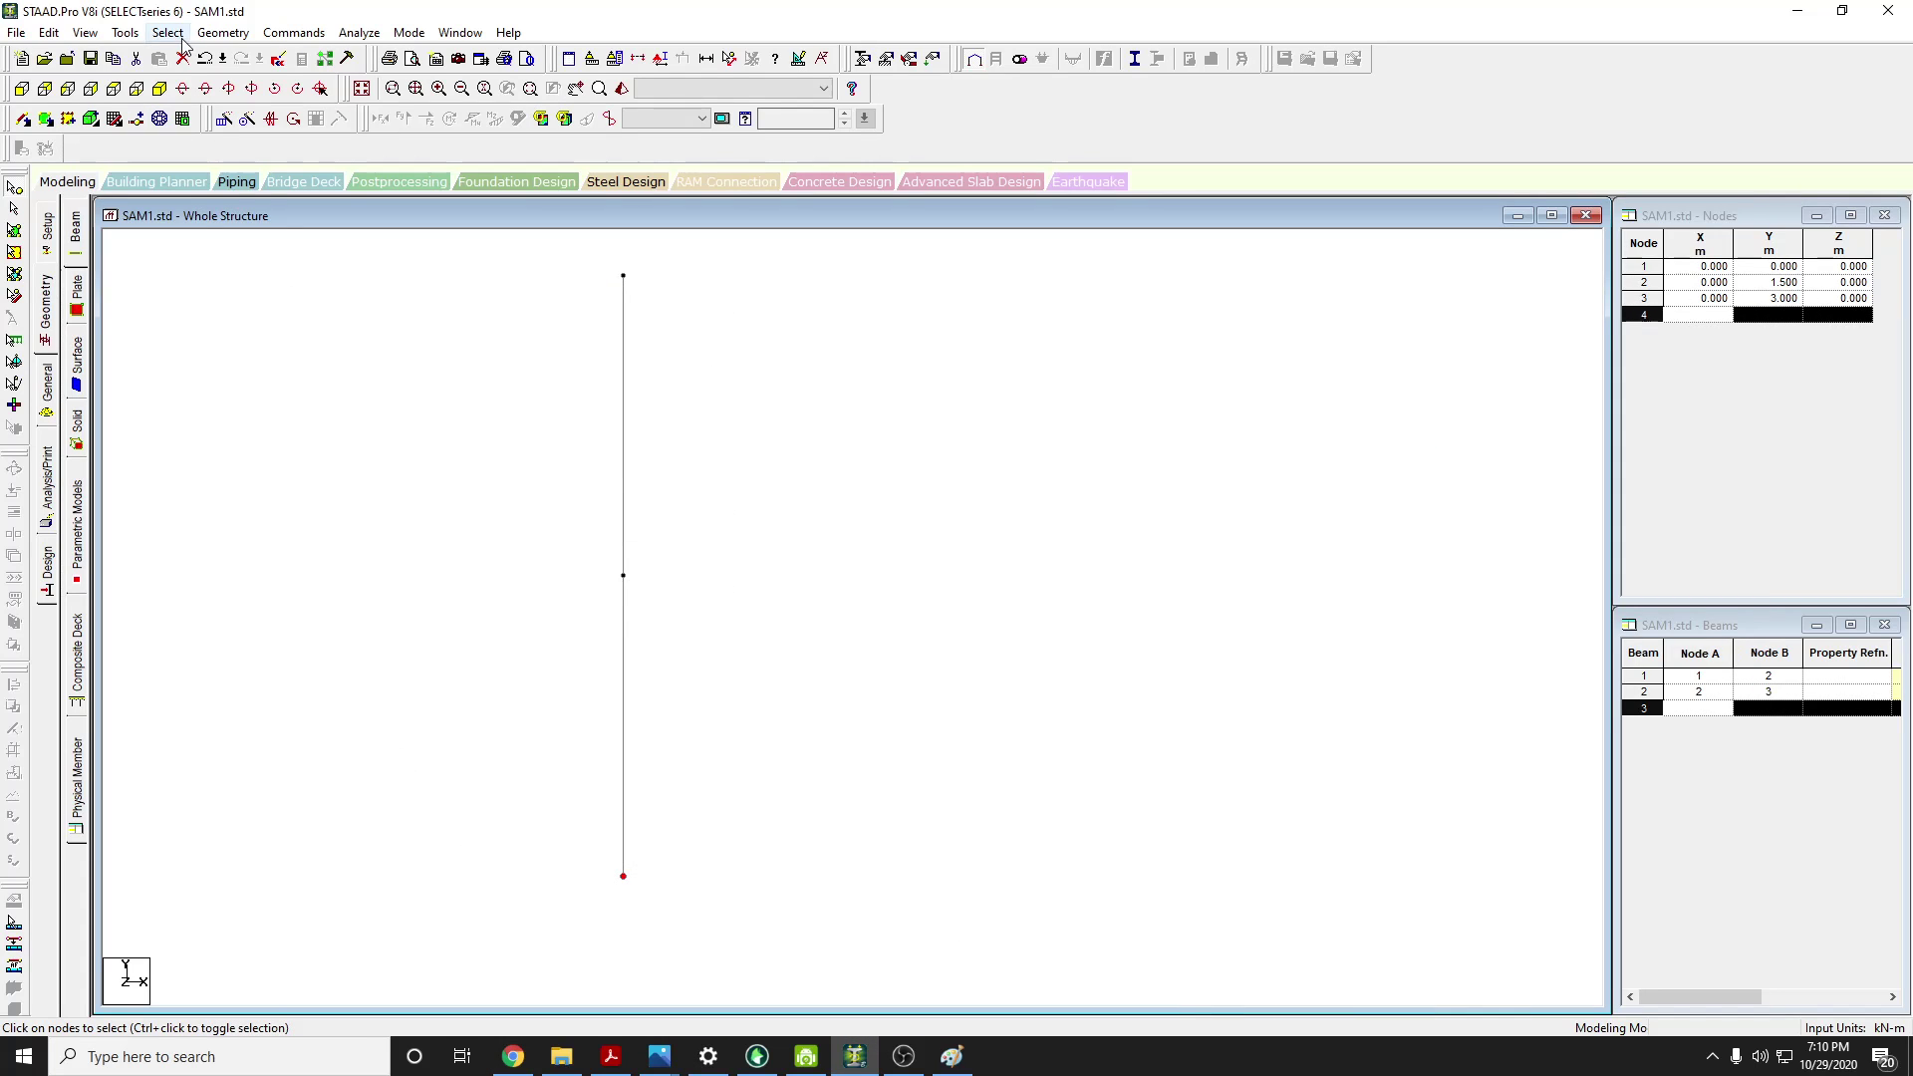
pyautogui.click(14, 186)
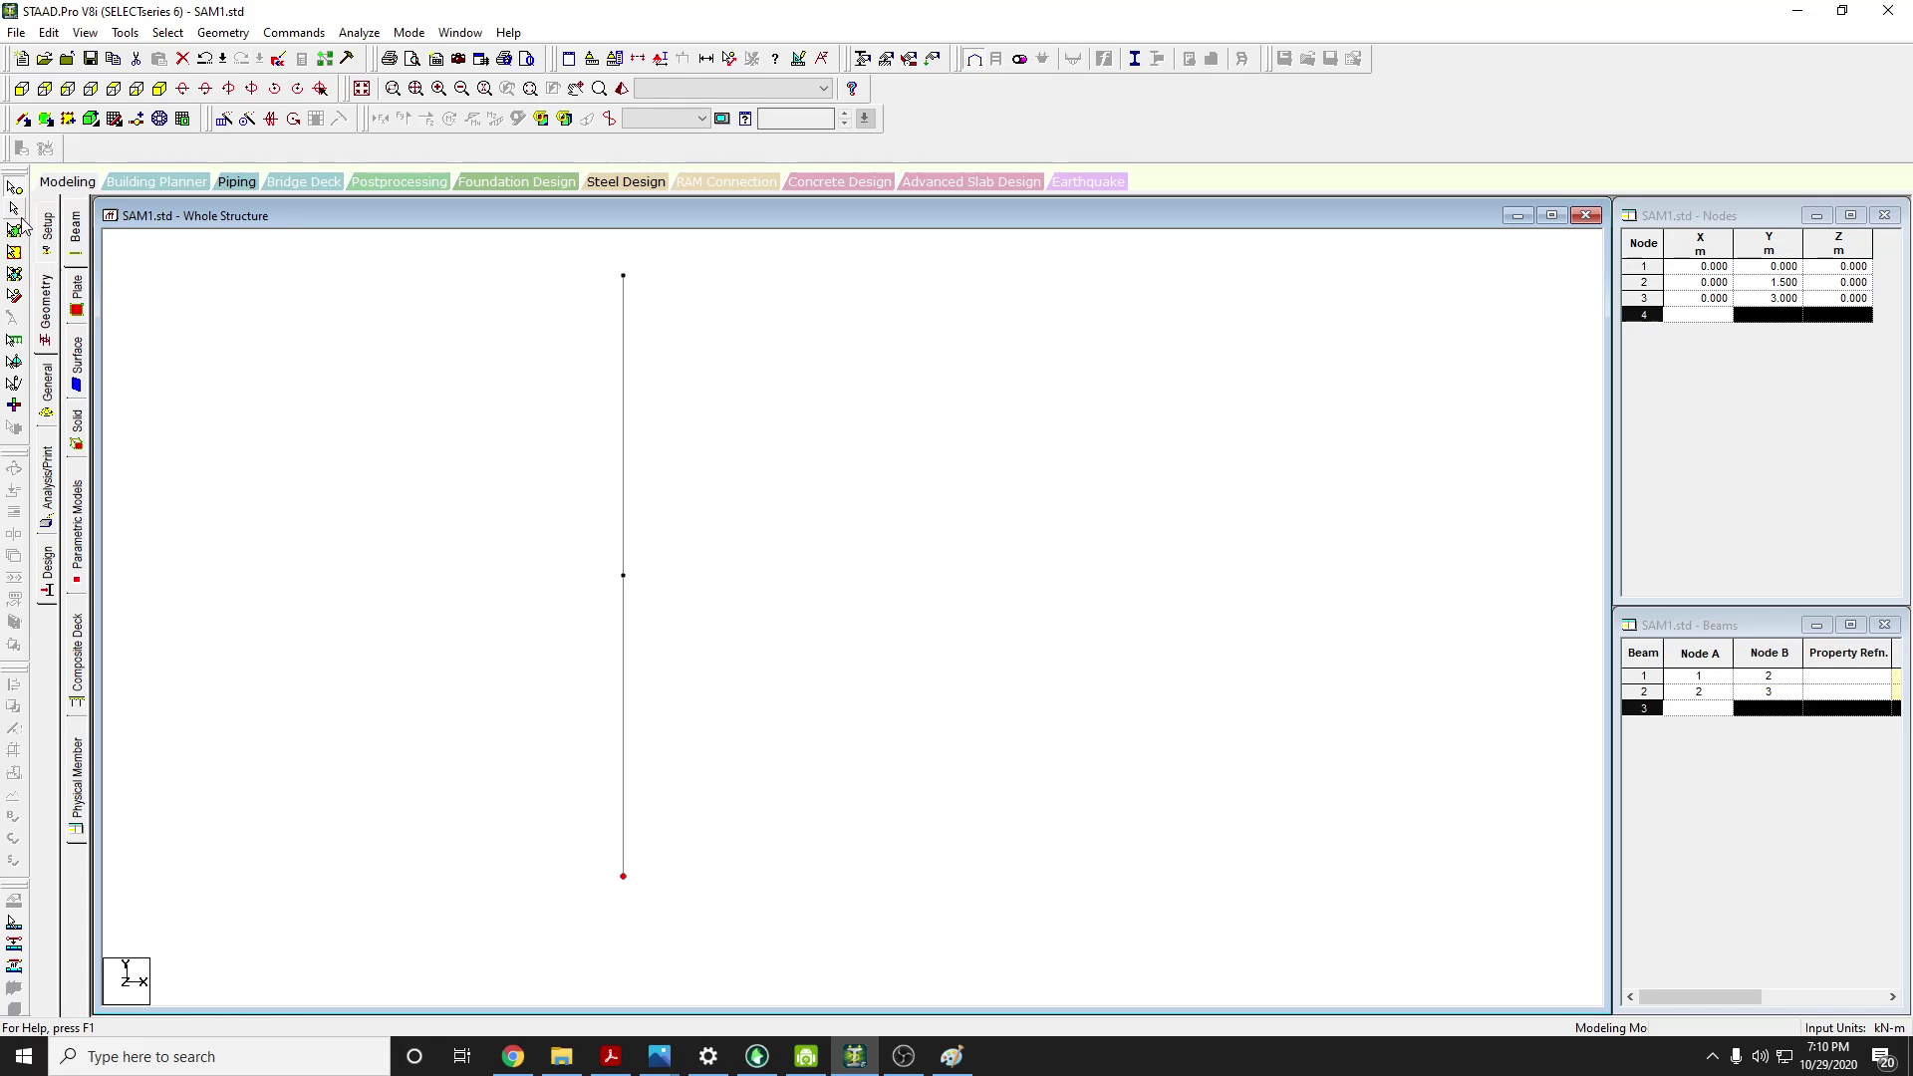
pyautogui.click(513, 1057)
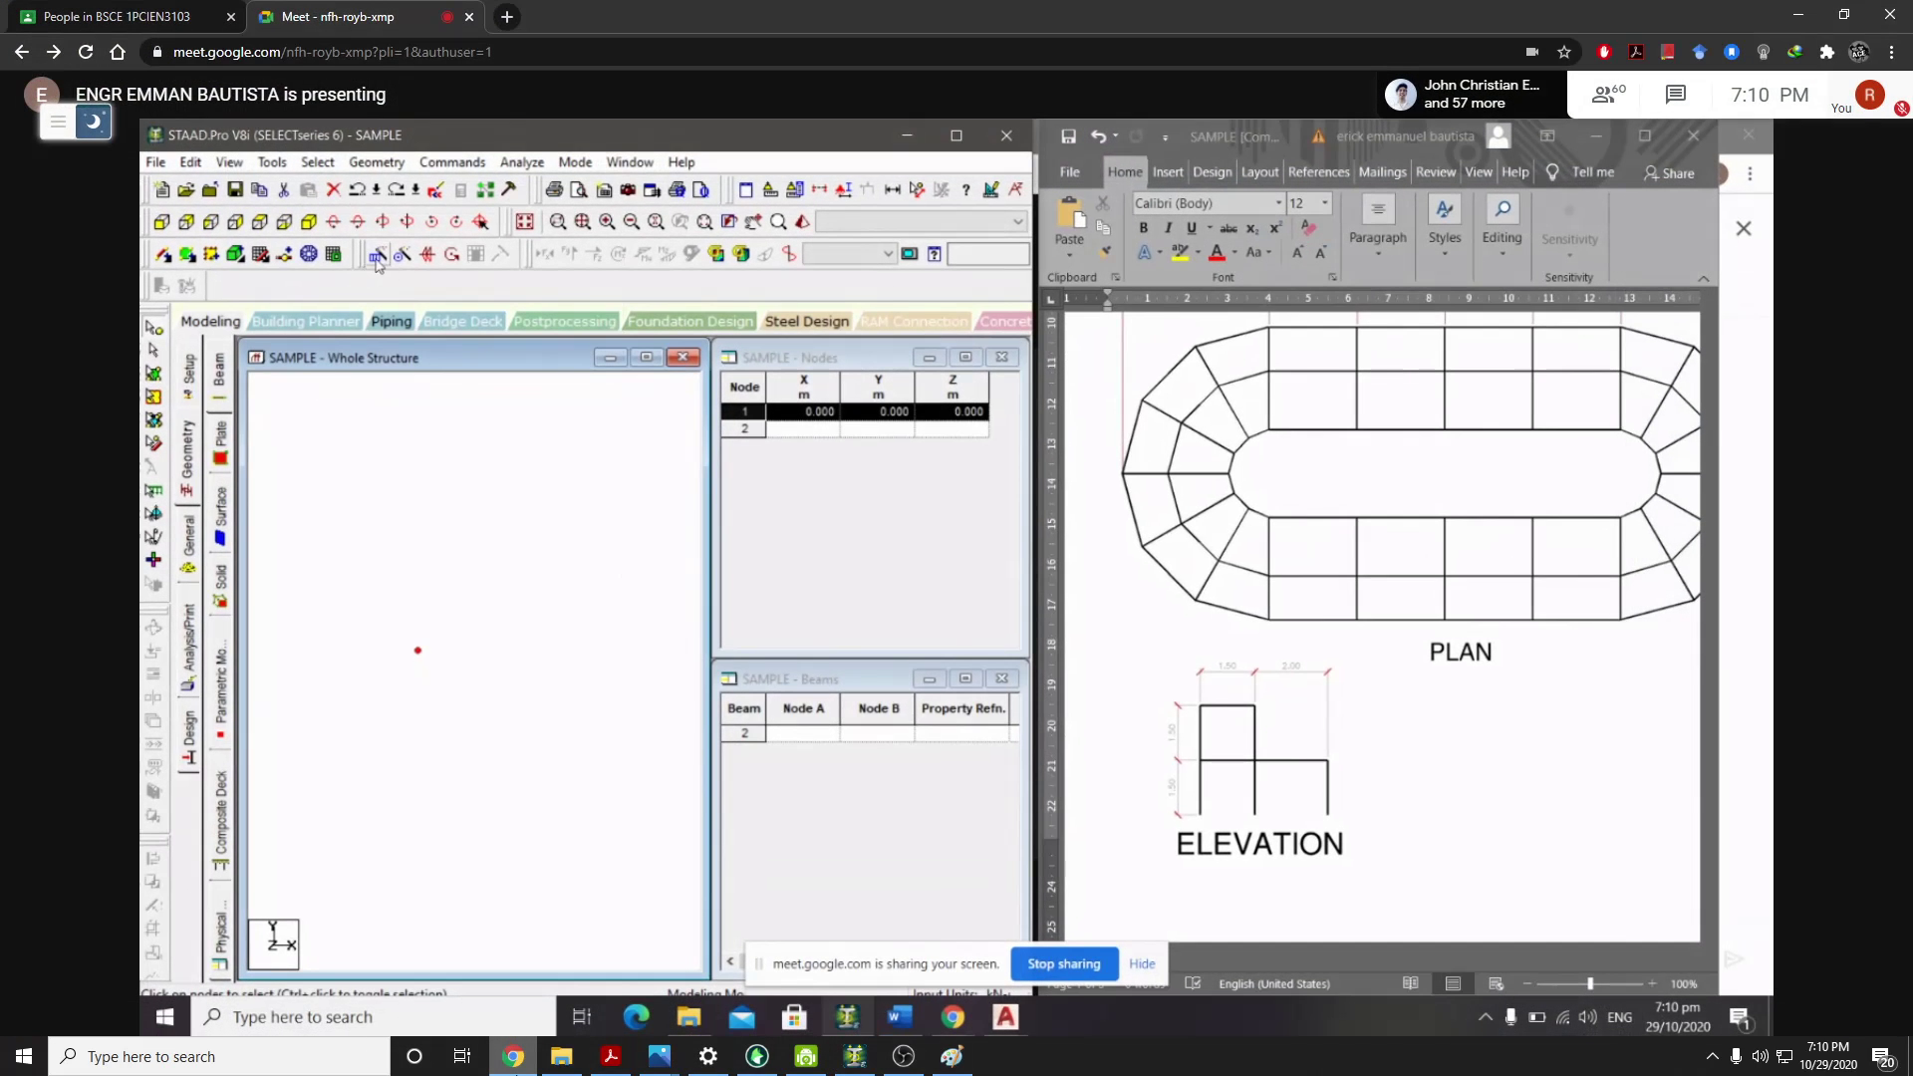
pyautogui.click(389, 164)
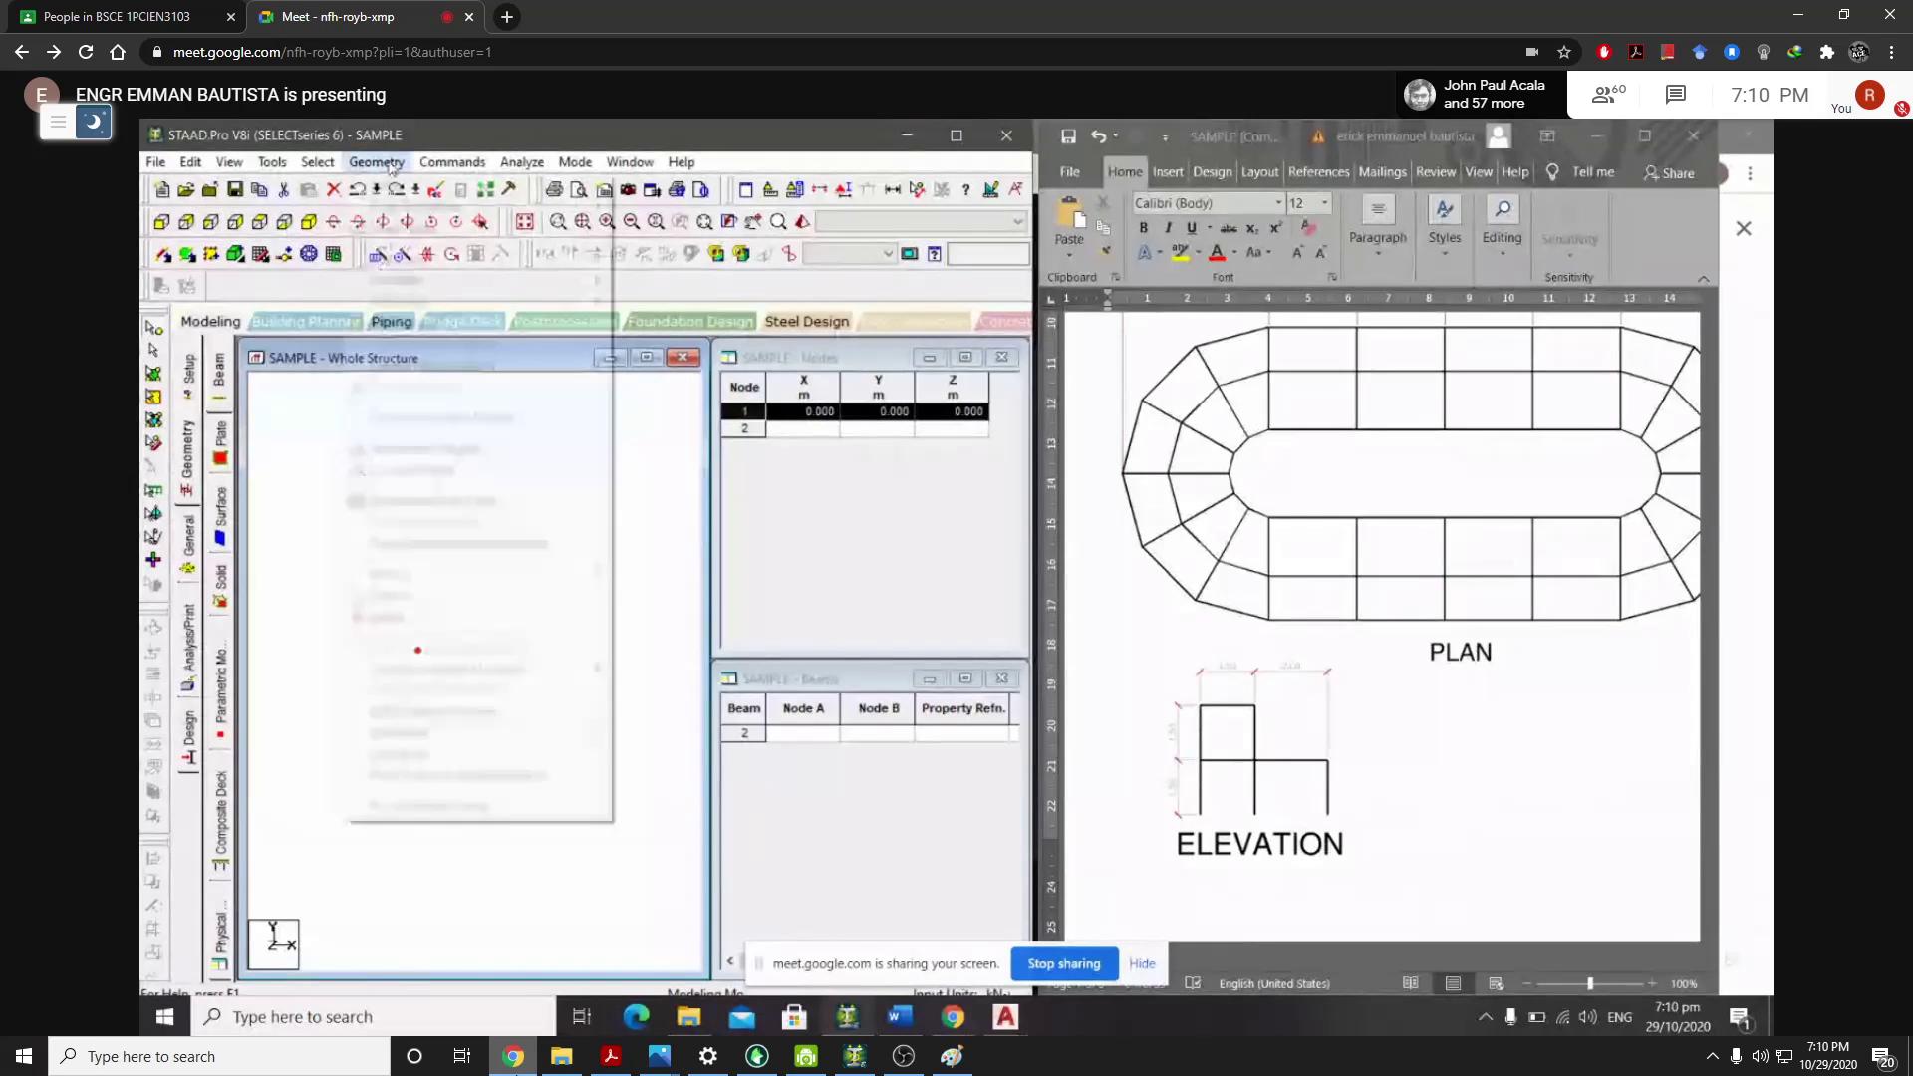
pyautogui.click(513, 1056)
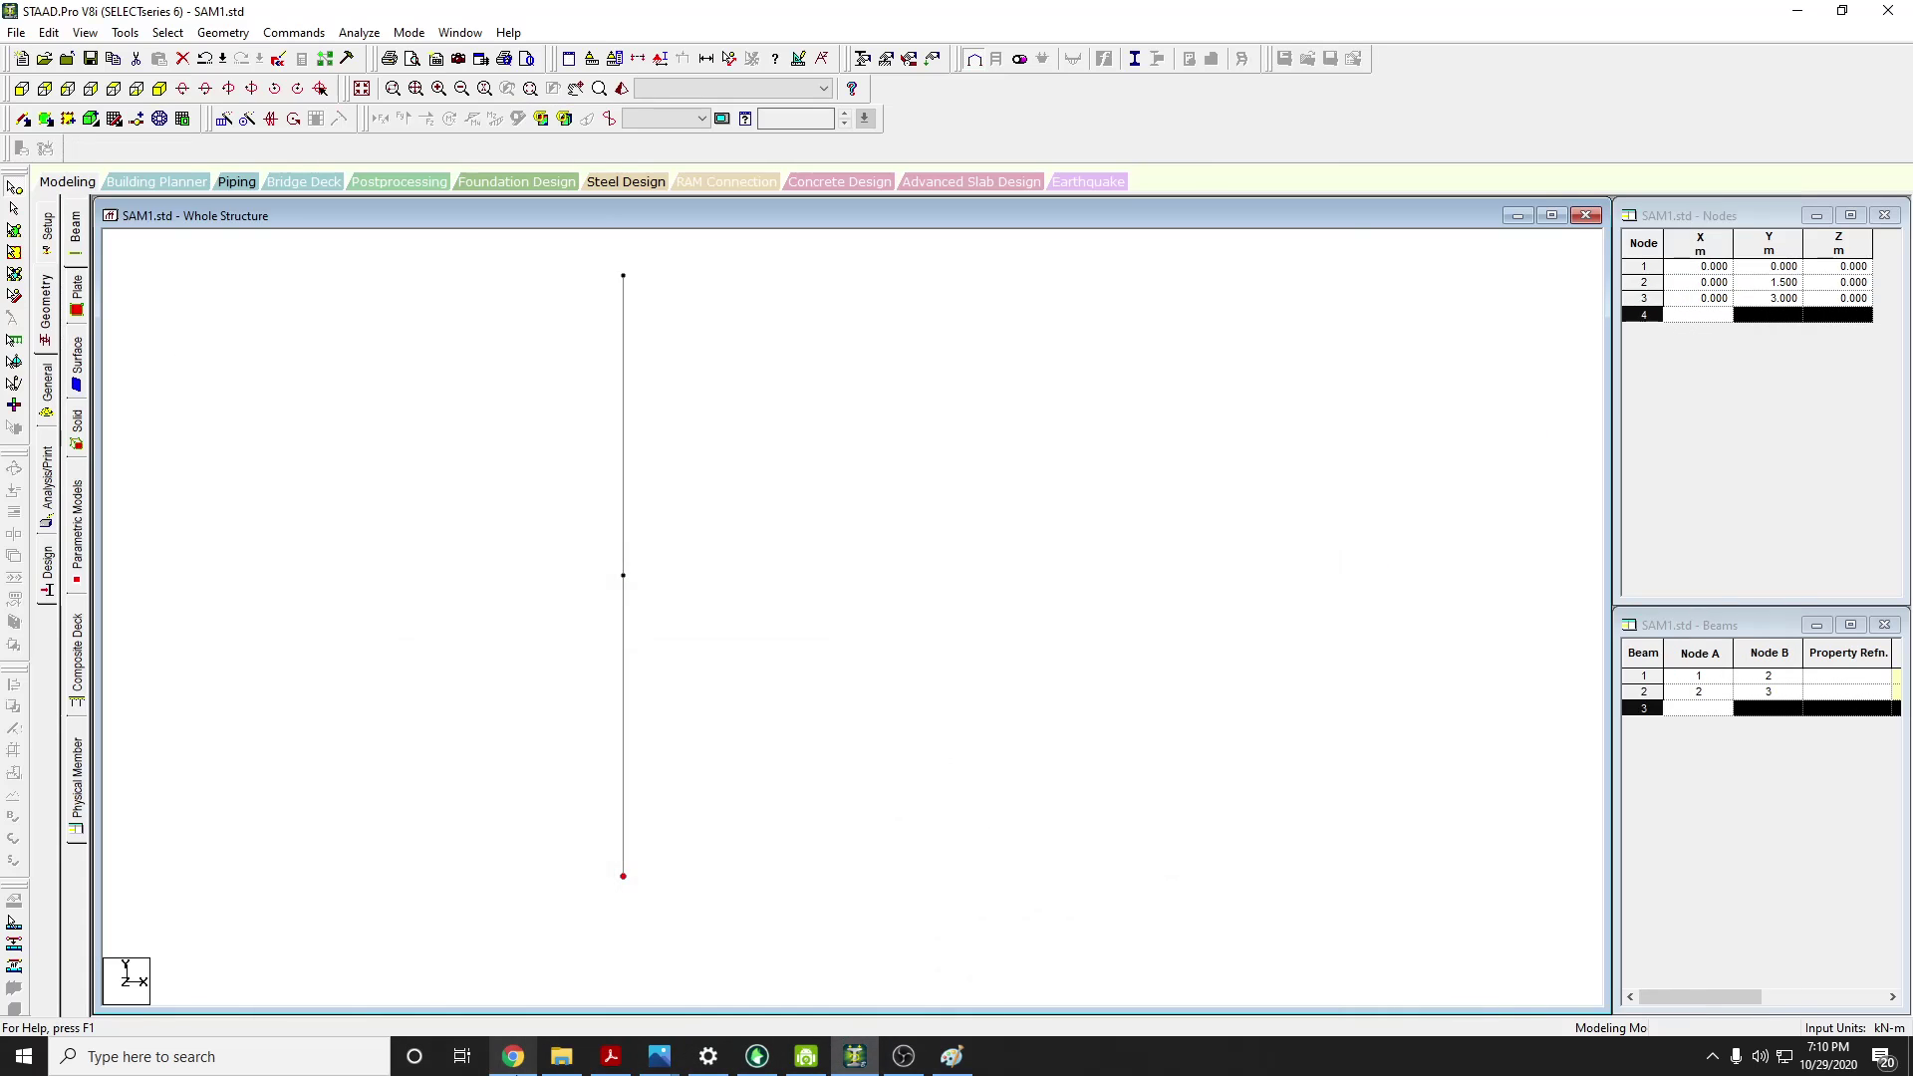
pyautogui.click(512, 1057)
pyautogui.click(438, 449)
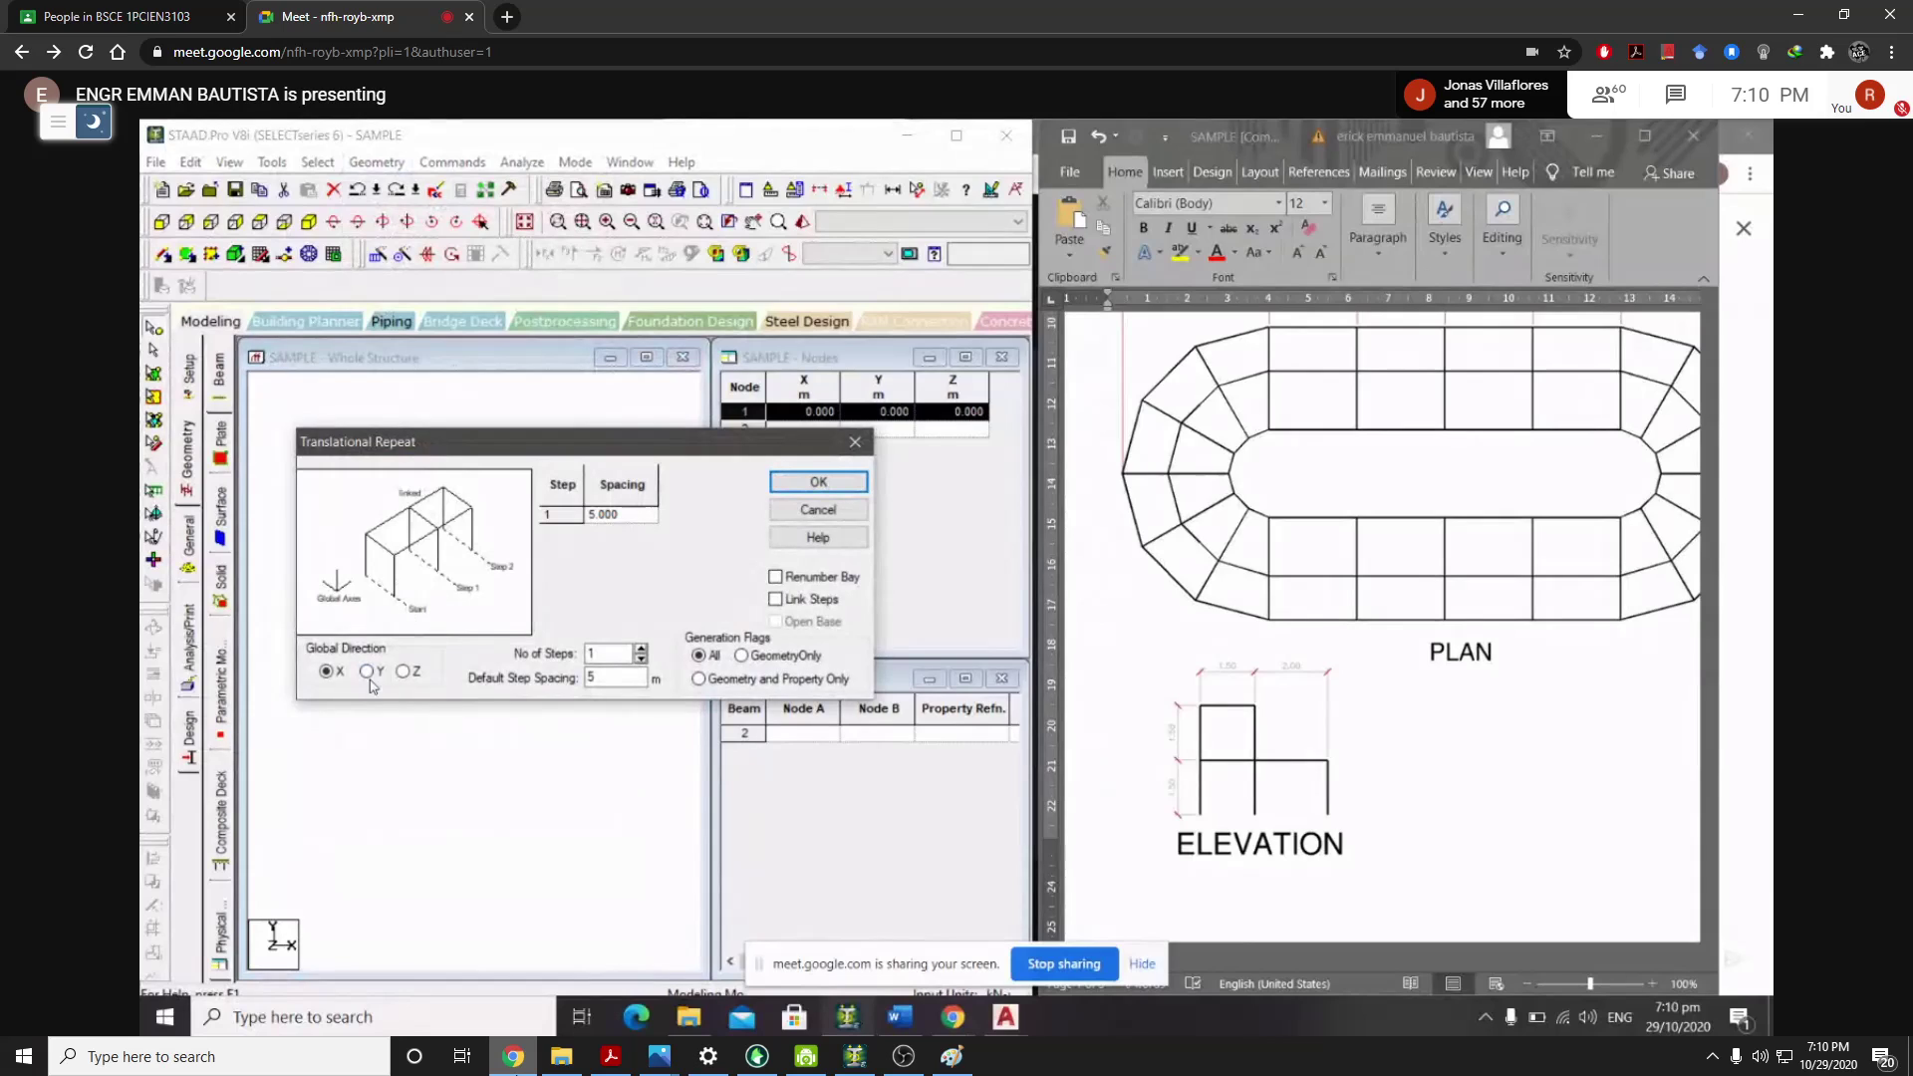
pyautogui.click(512, 1056)
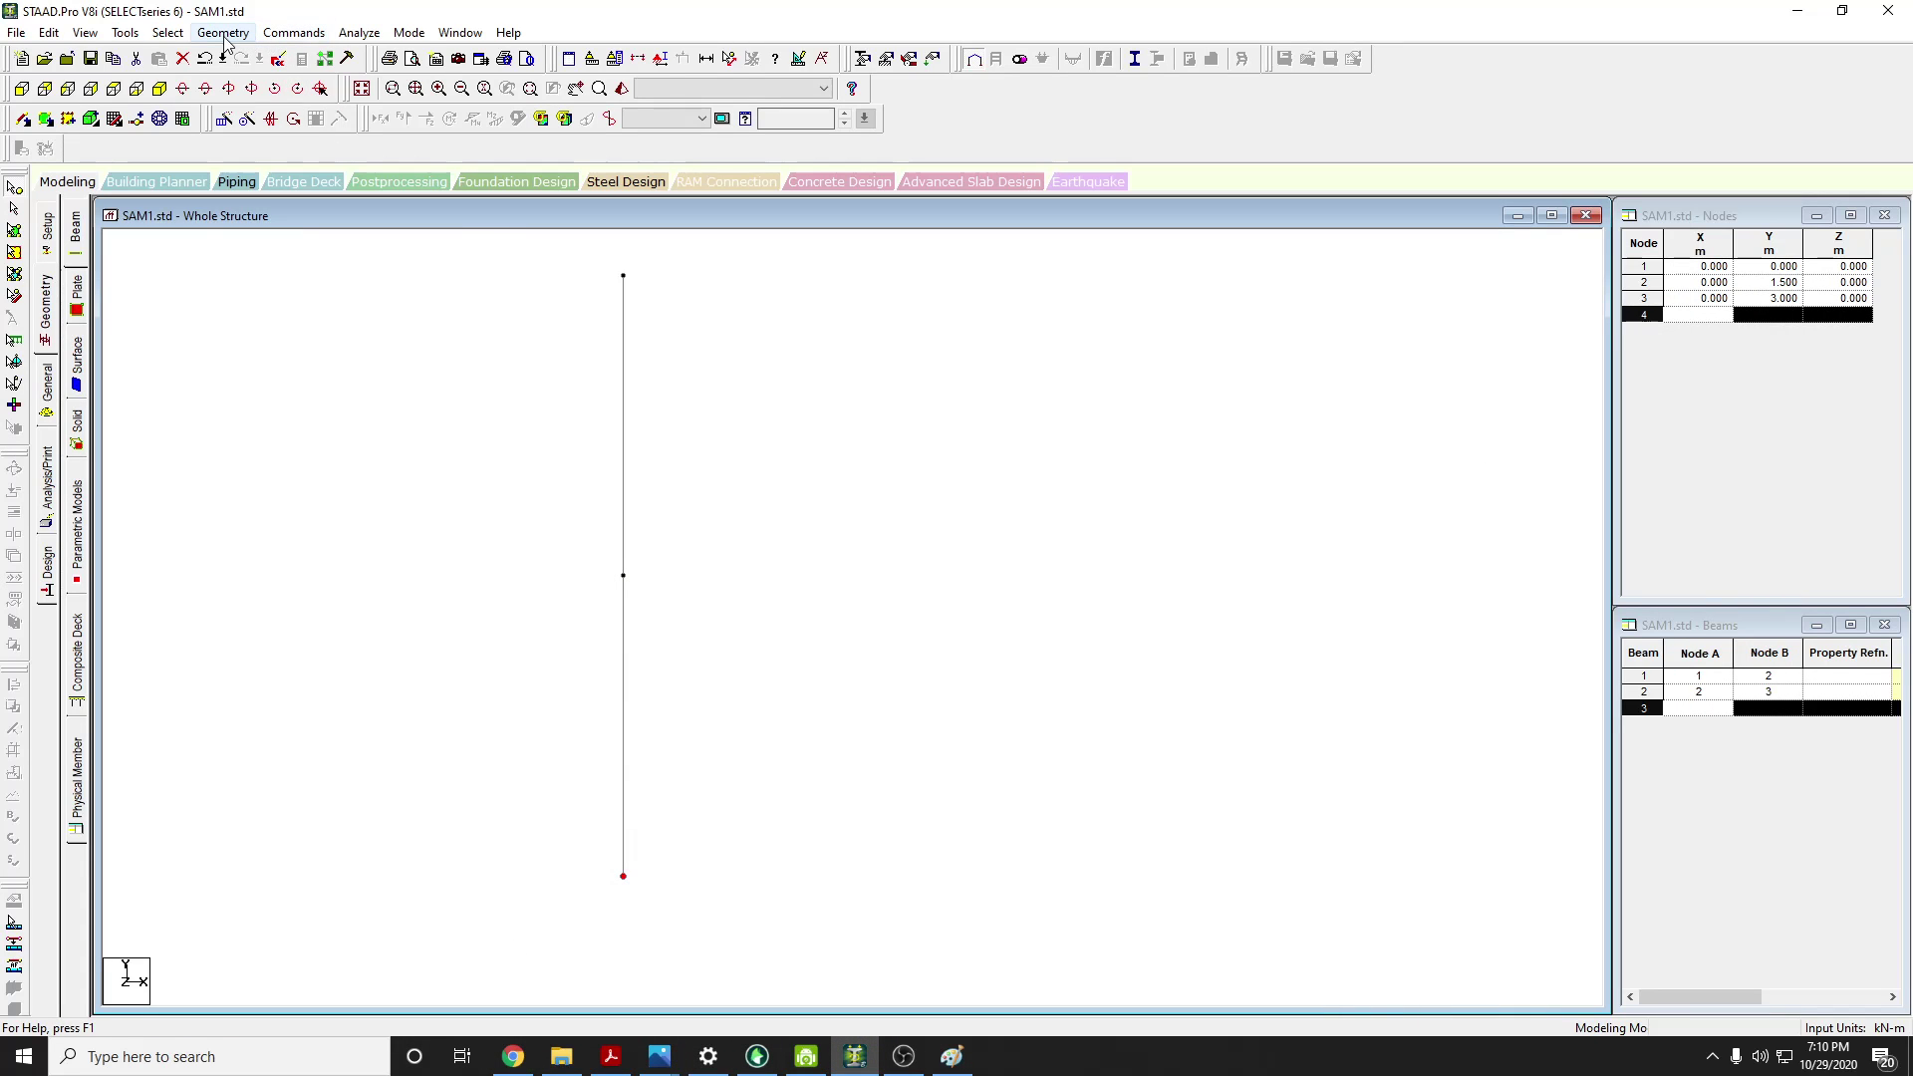
# Translationally repeat the origin node in X with 2 linked steps spaced 1.5 m and 2 m, and clear the node selection
pyautogui.click(624, 877)
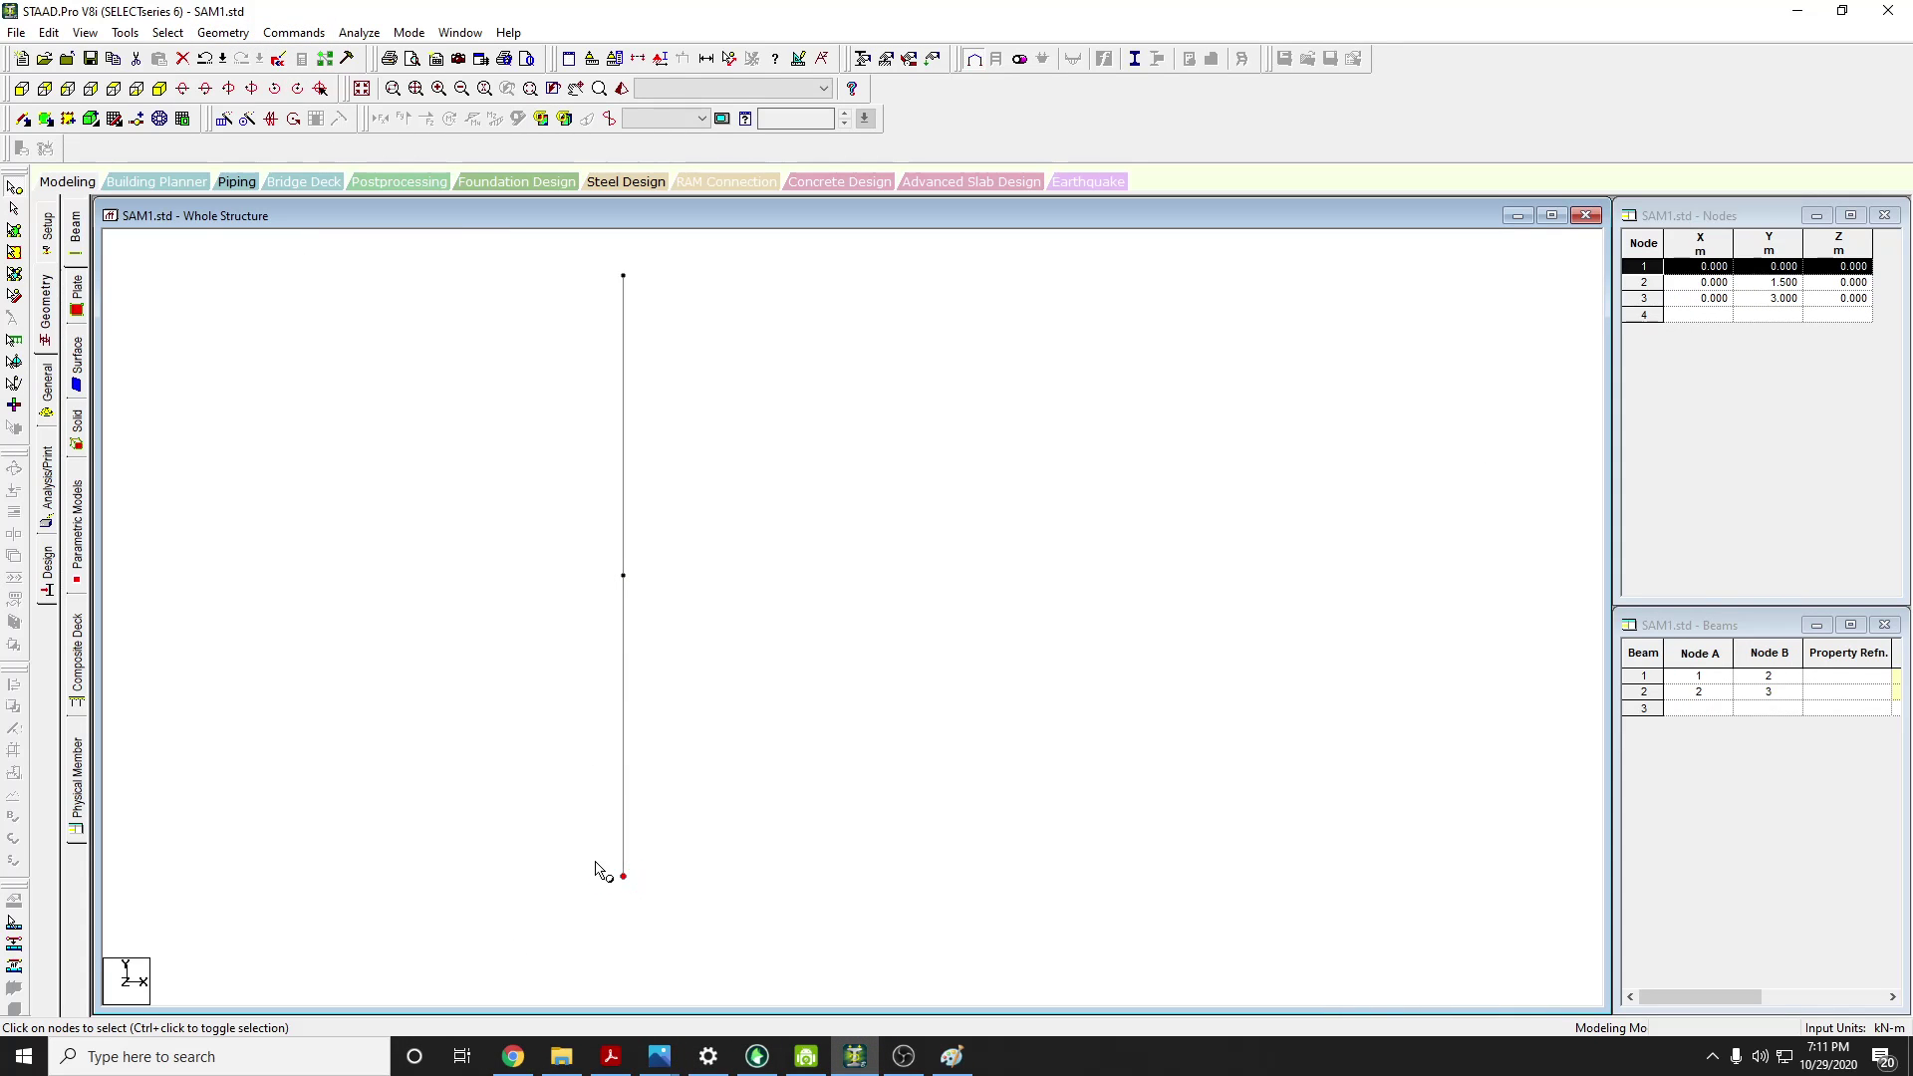
pyautogui.click(223, 32)
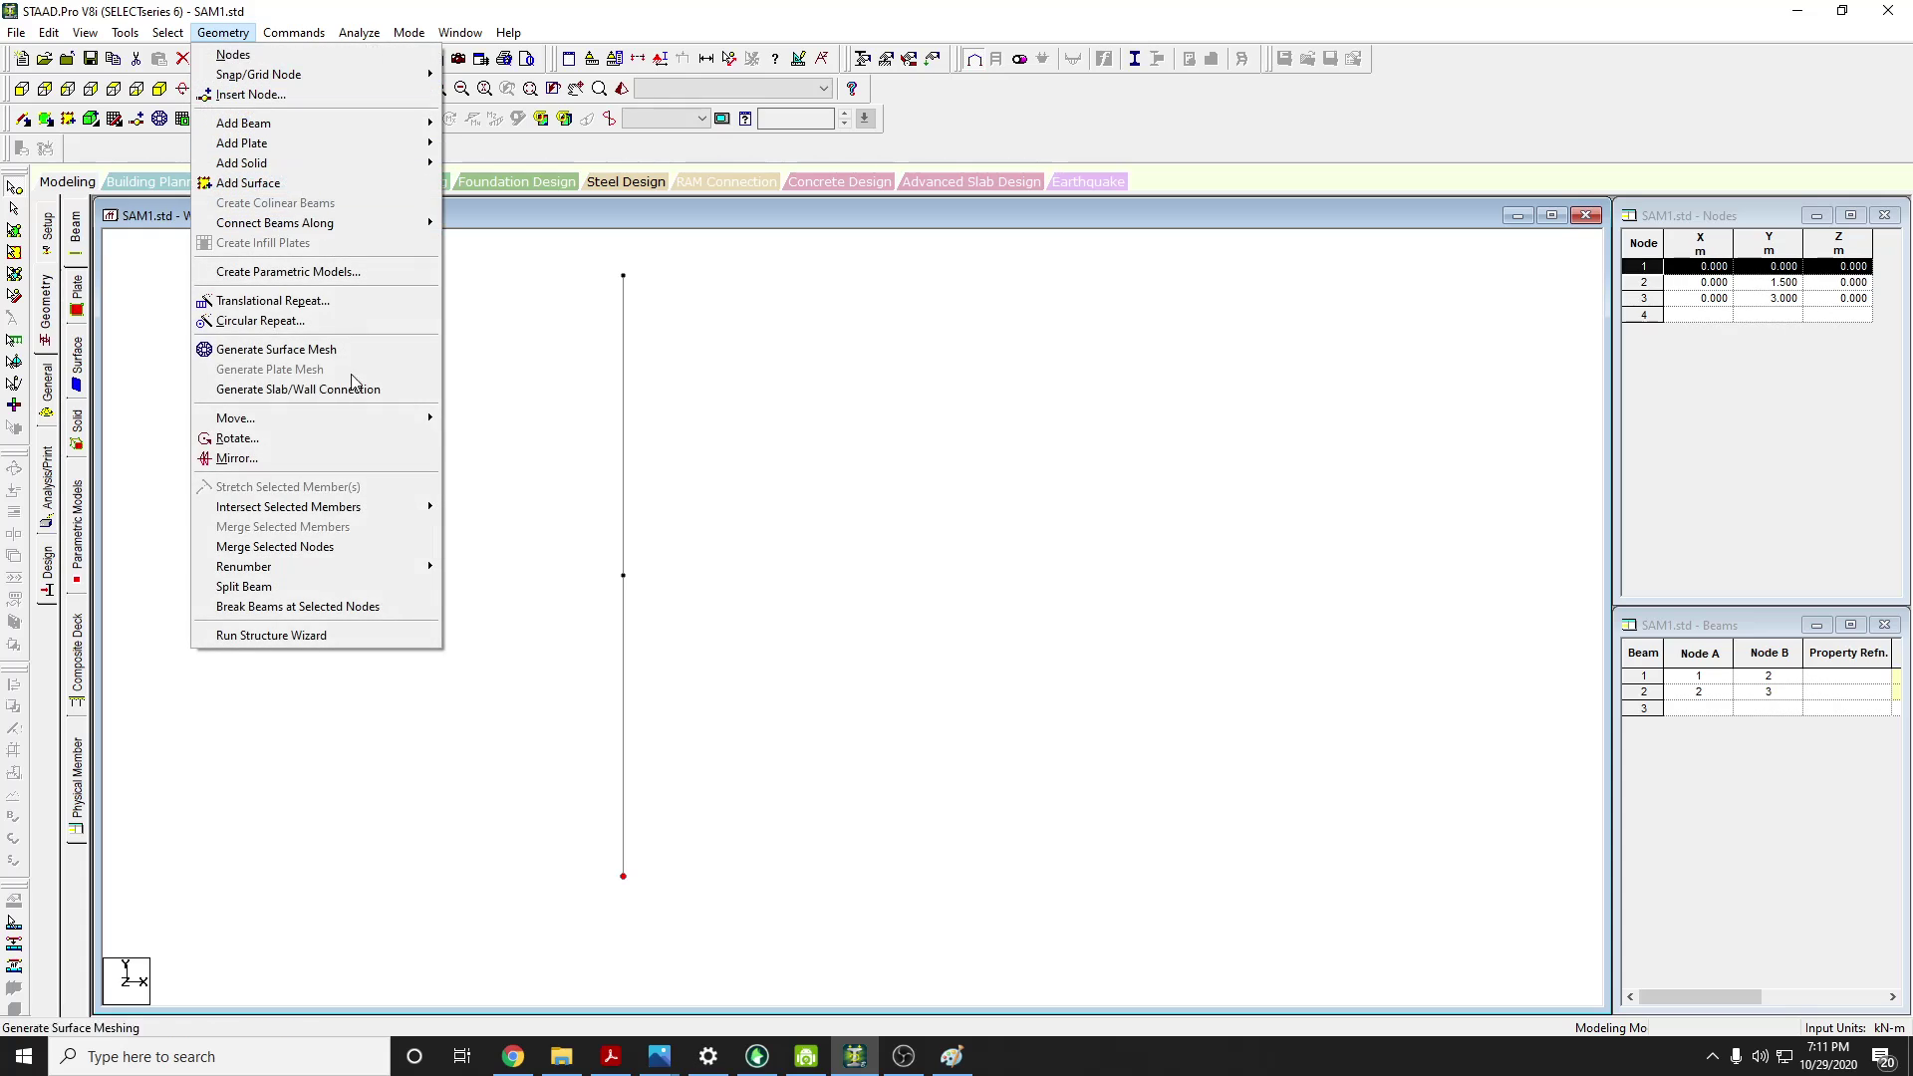
pyautogui.click(273, 301)
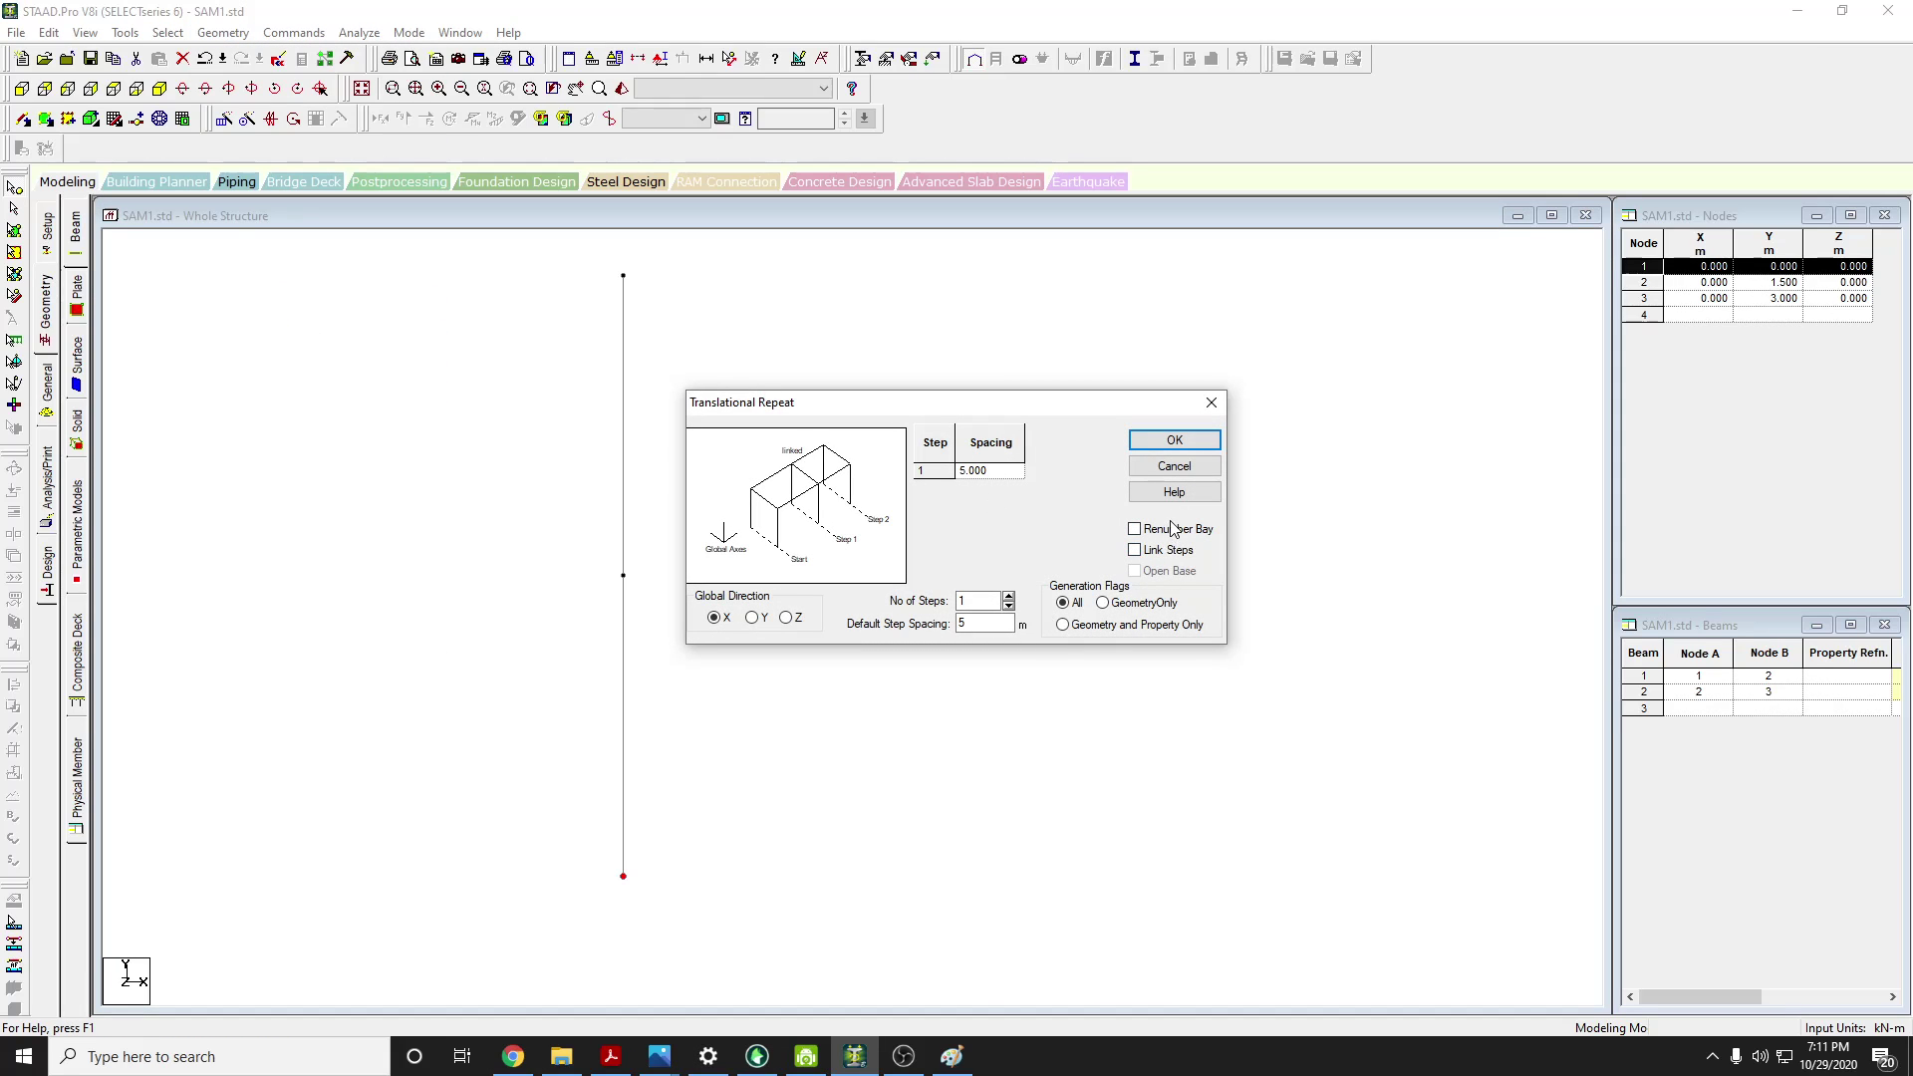
pyautogui.click(1135, 551)
pyautogui.click(1009, 595)
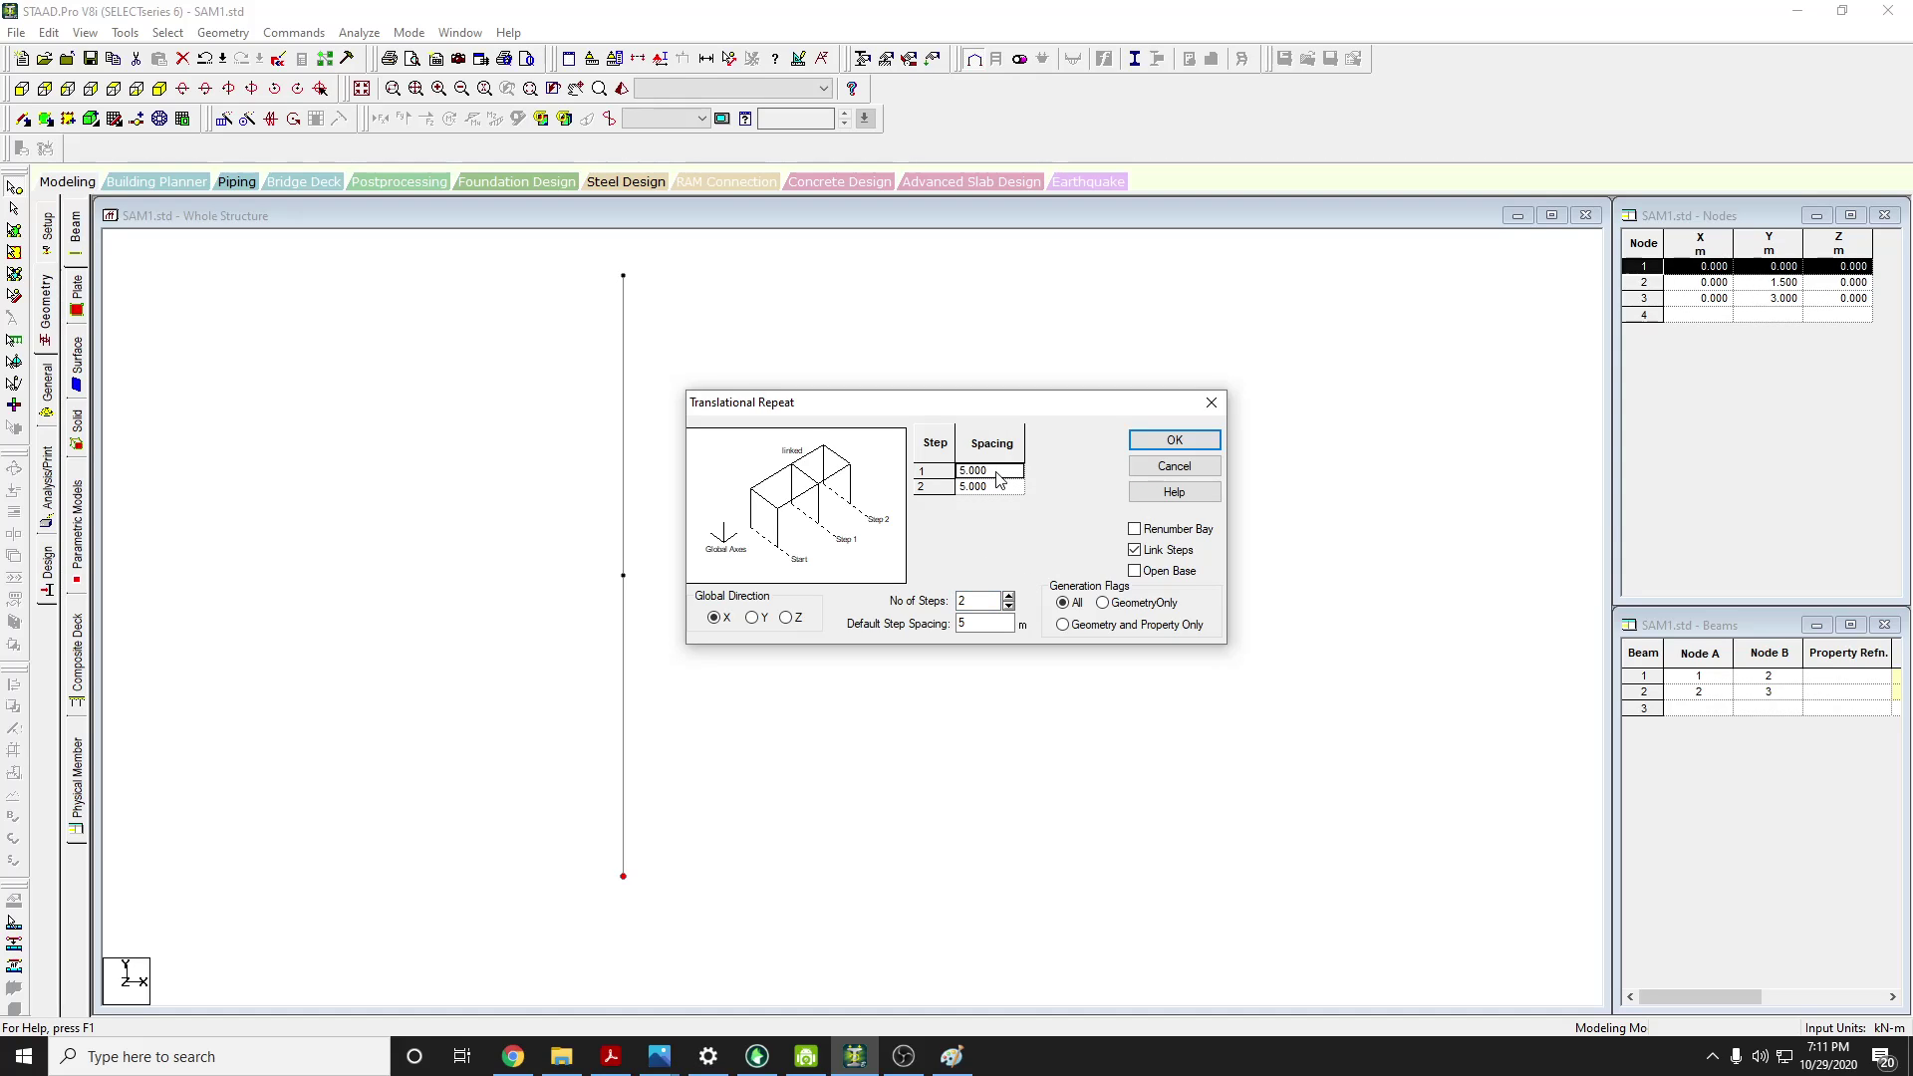
pyautogui.click(963, 470)
pyautogui.write('1.5')
pyautogui.click(994, 485)
pyautogui.write('2')
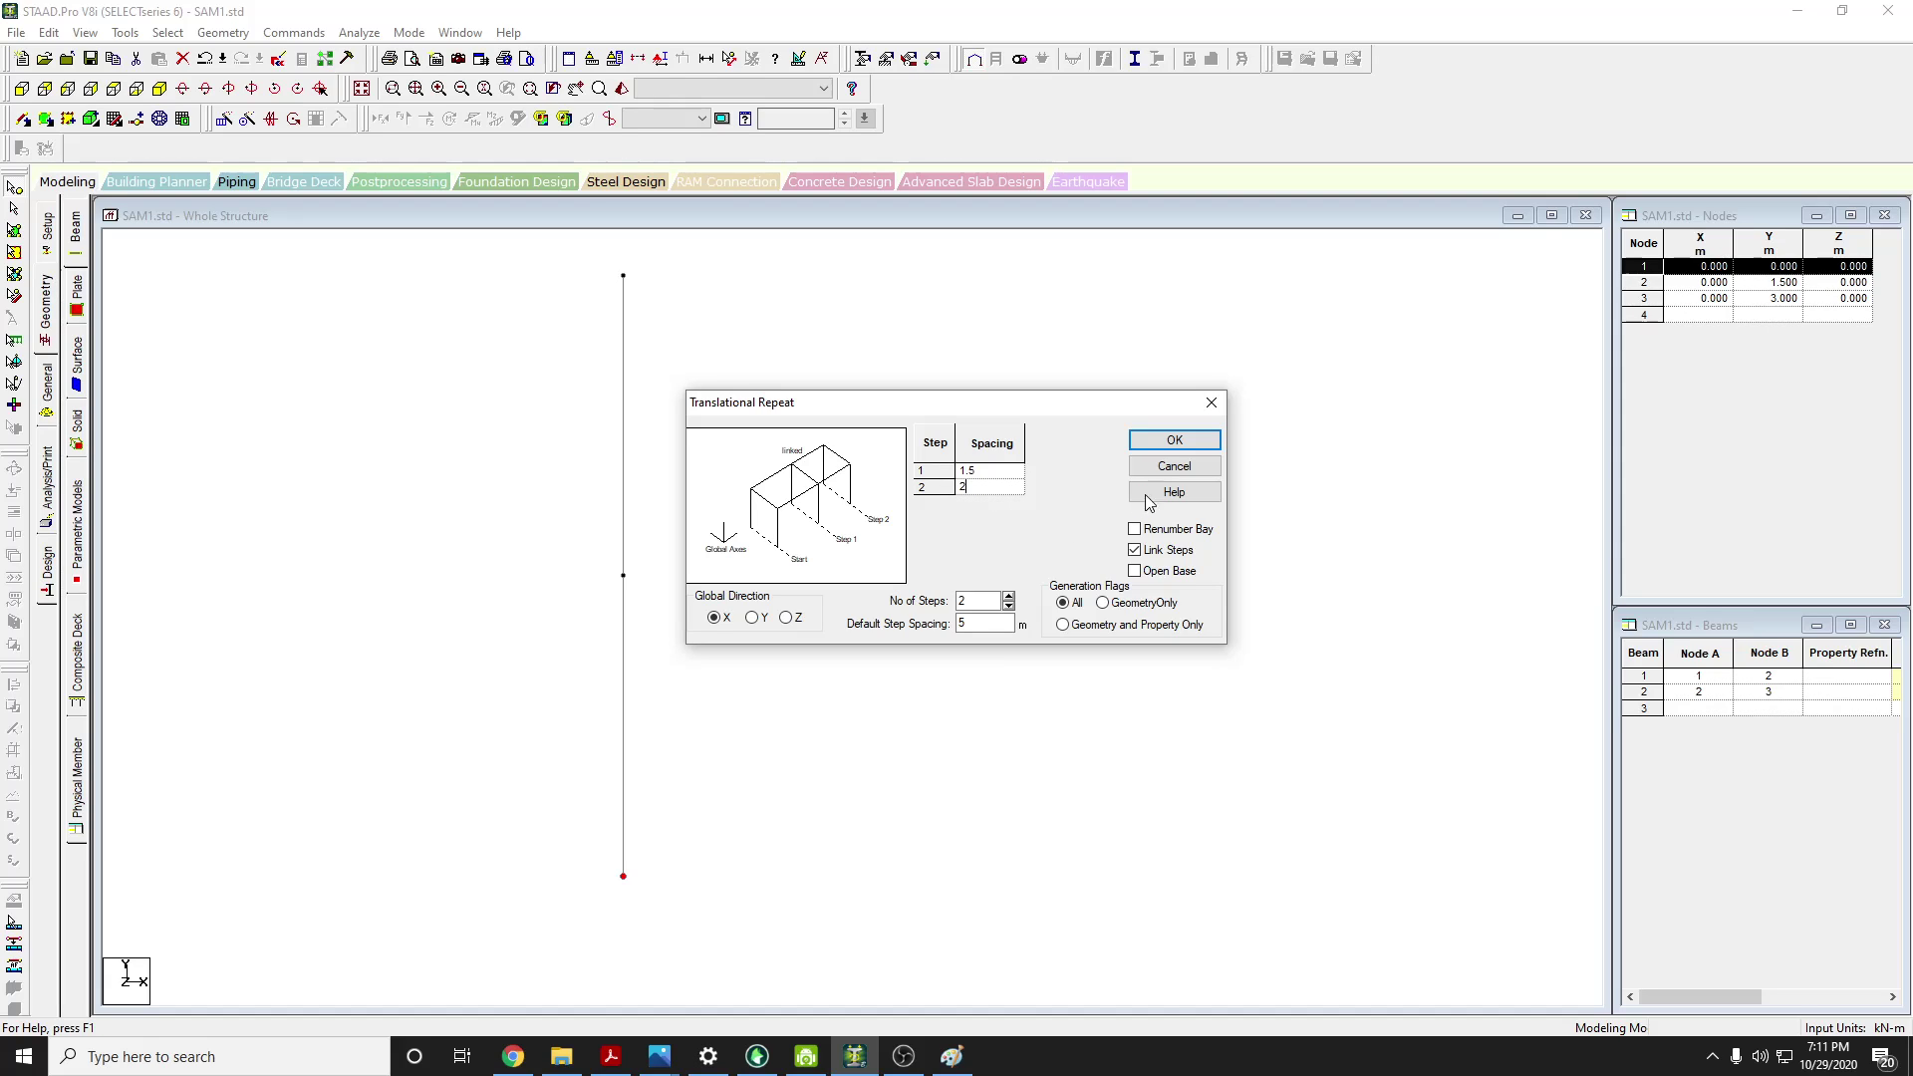
pyautogui.click(1186, 444)
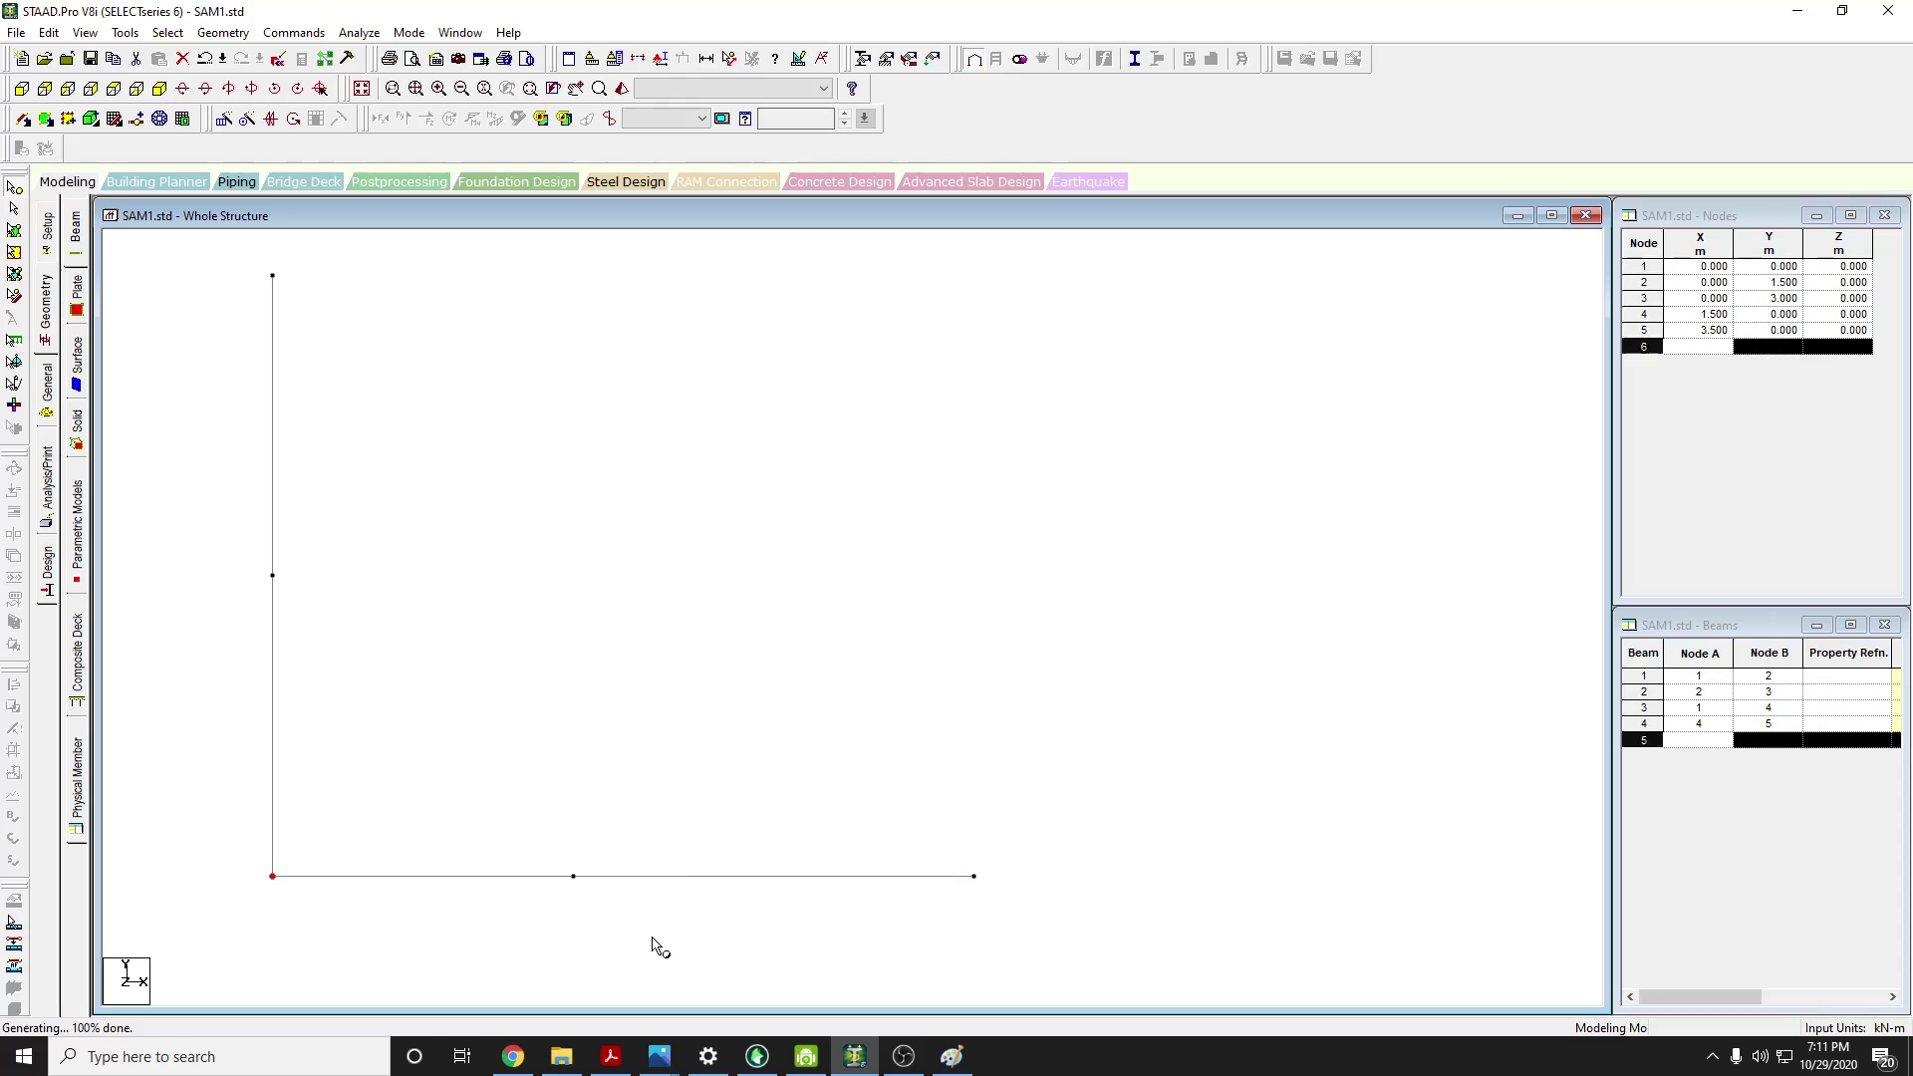
pyautogui.moveTo(654, 945); pyautogui.dragTo(428, 768)
pyautogui.click(806, 959)
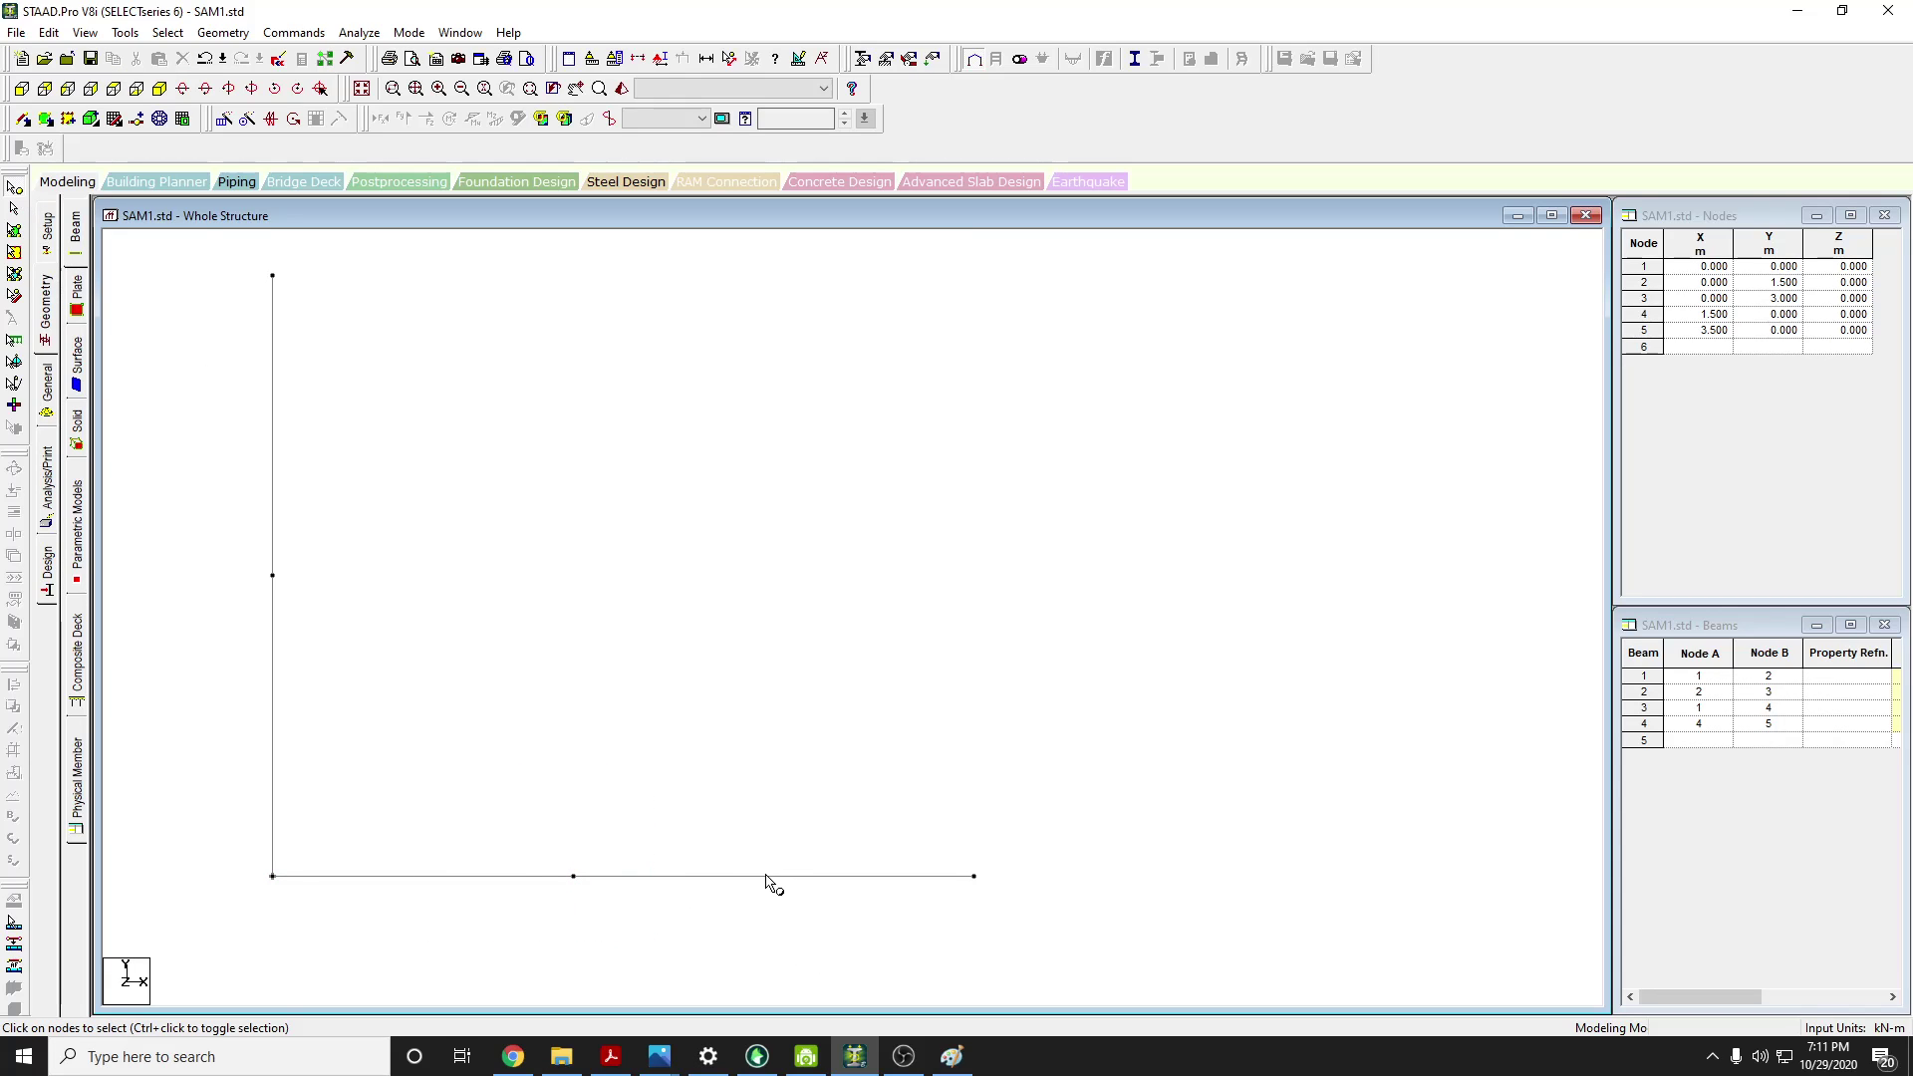
pyautogui.moveTo(833, 933); pyautogui.dragTo(432, 815)
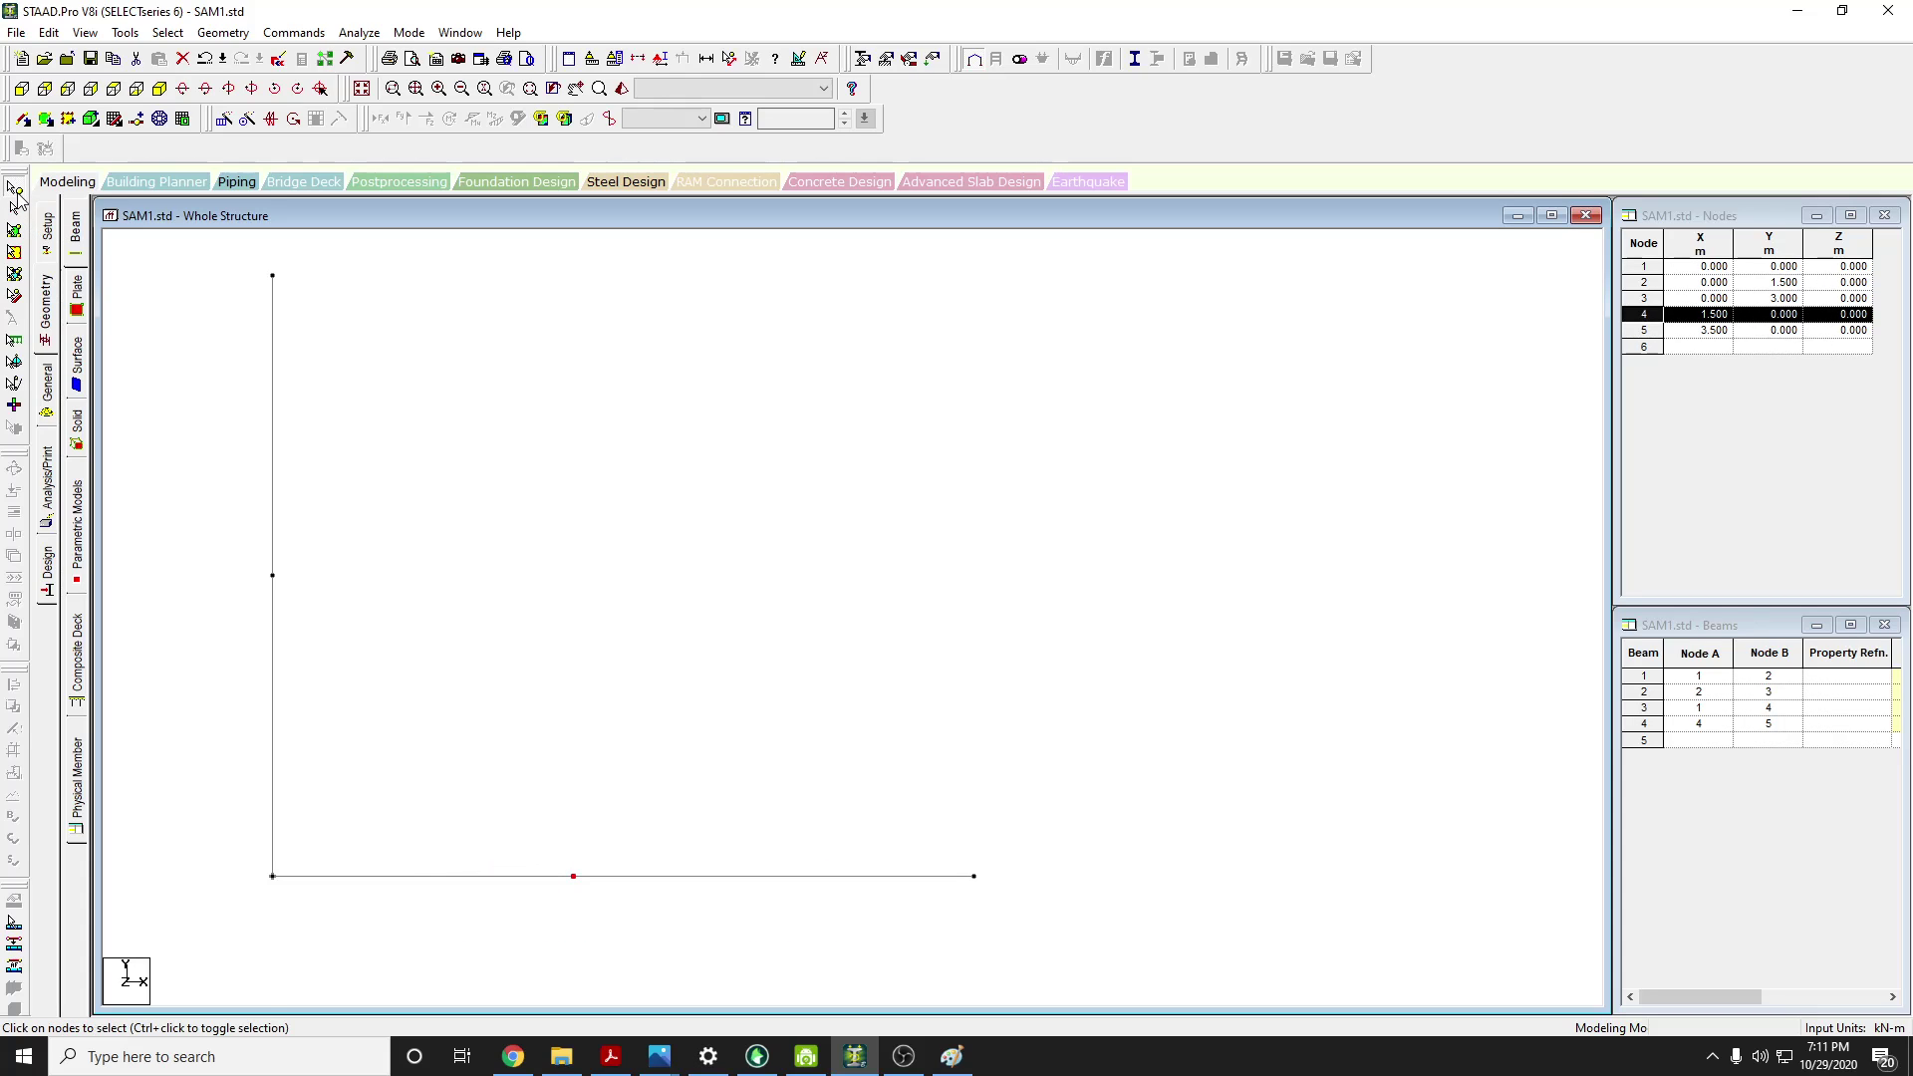
pyautogui.rightClick(668, 558)
pyautogui.click(737, 582)
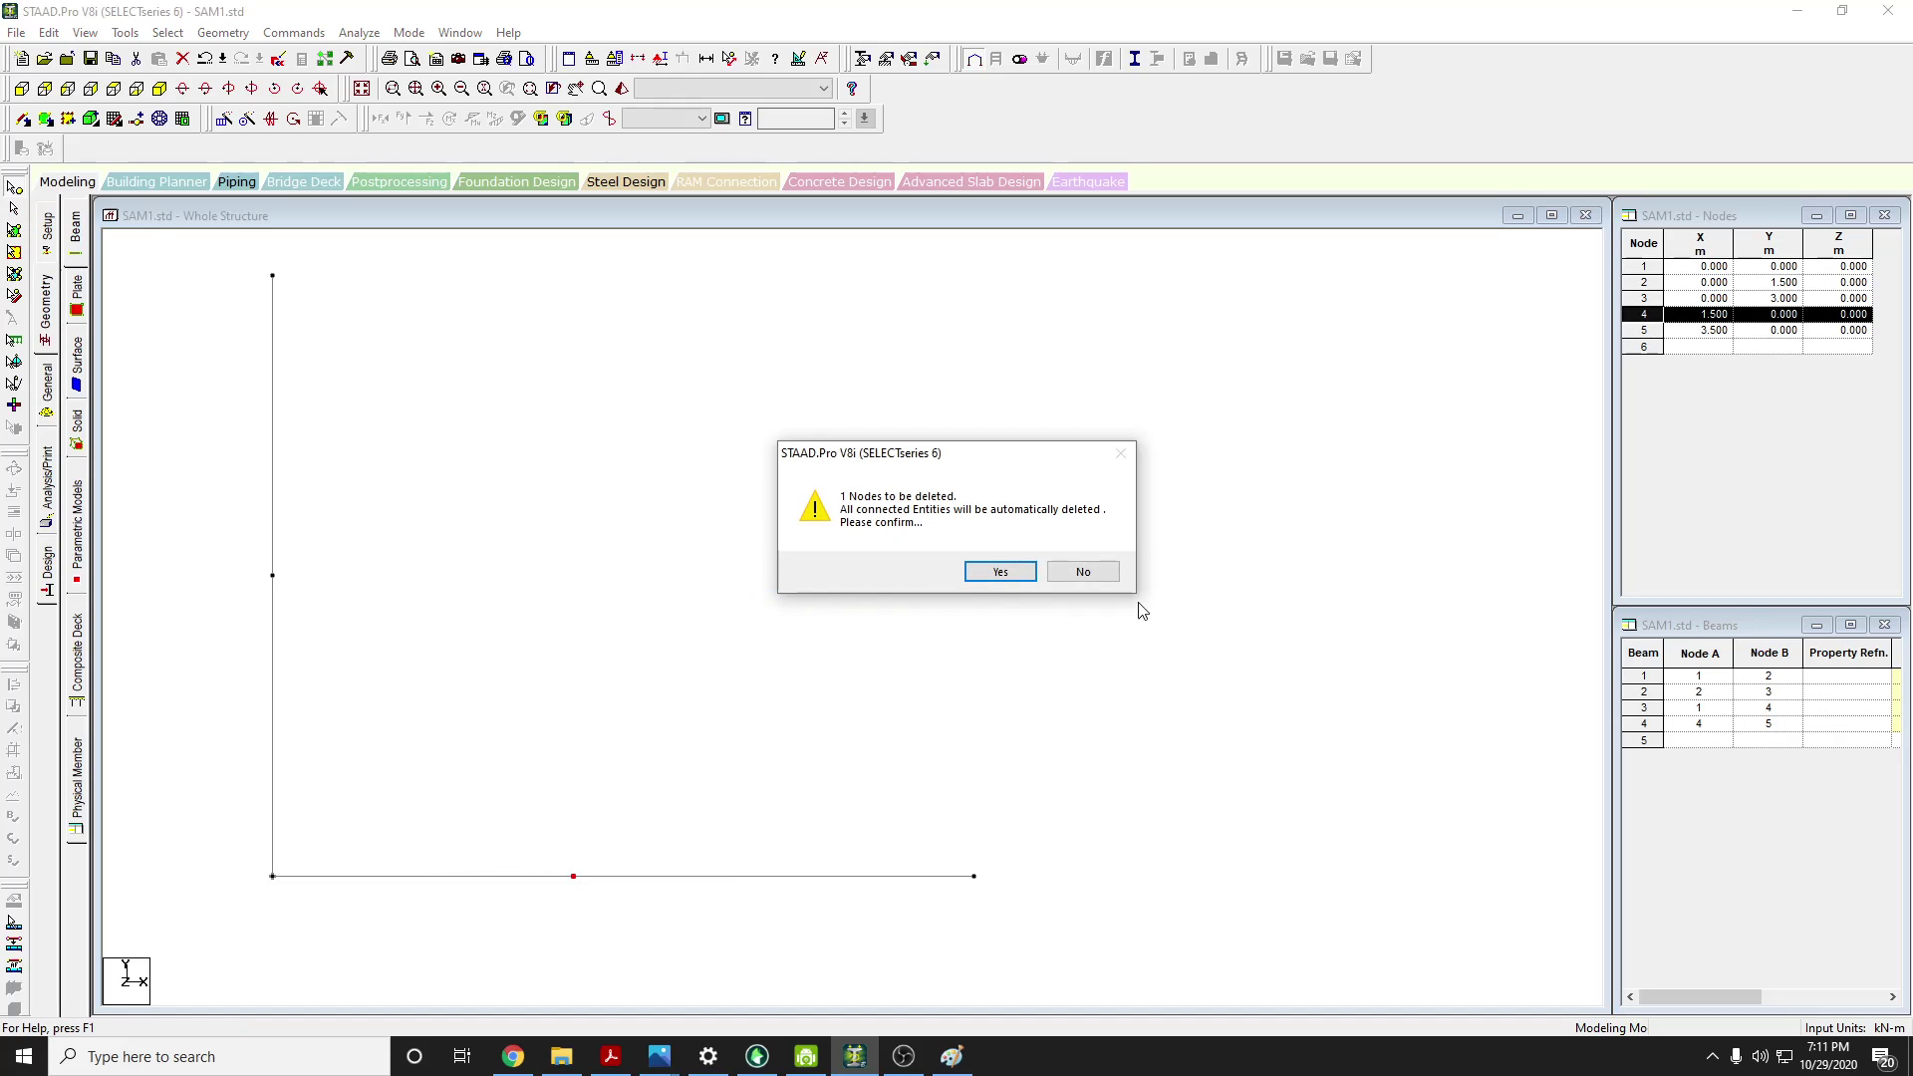
pyautogui.click(1084, 571)
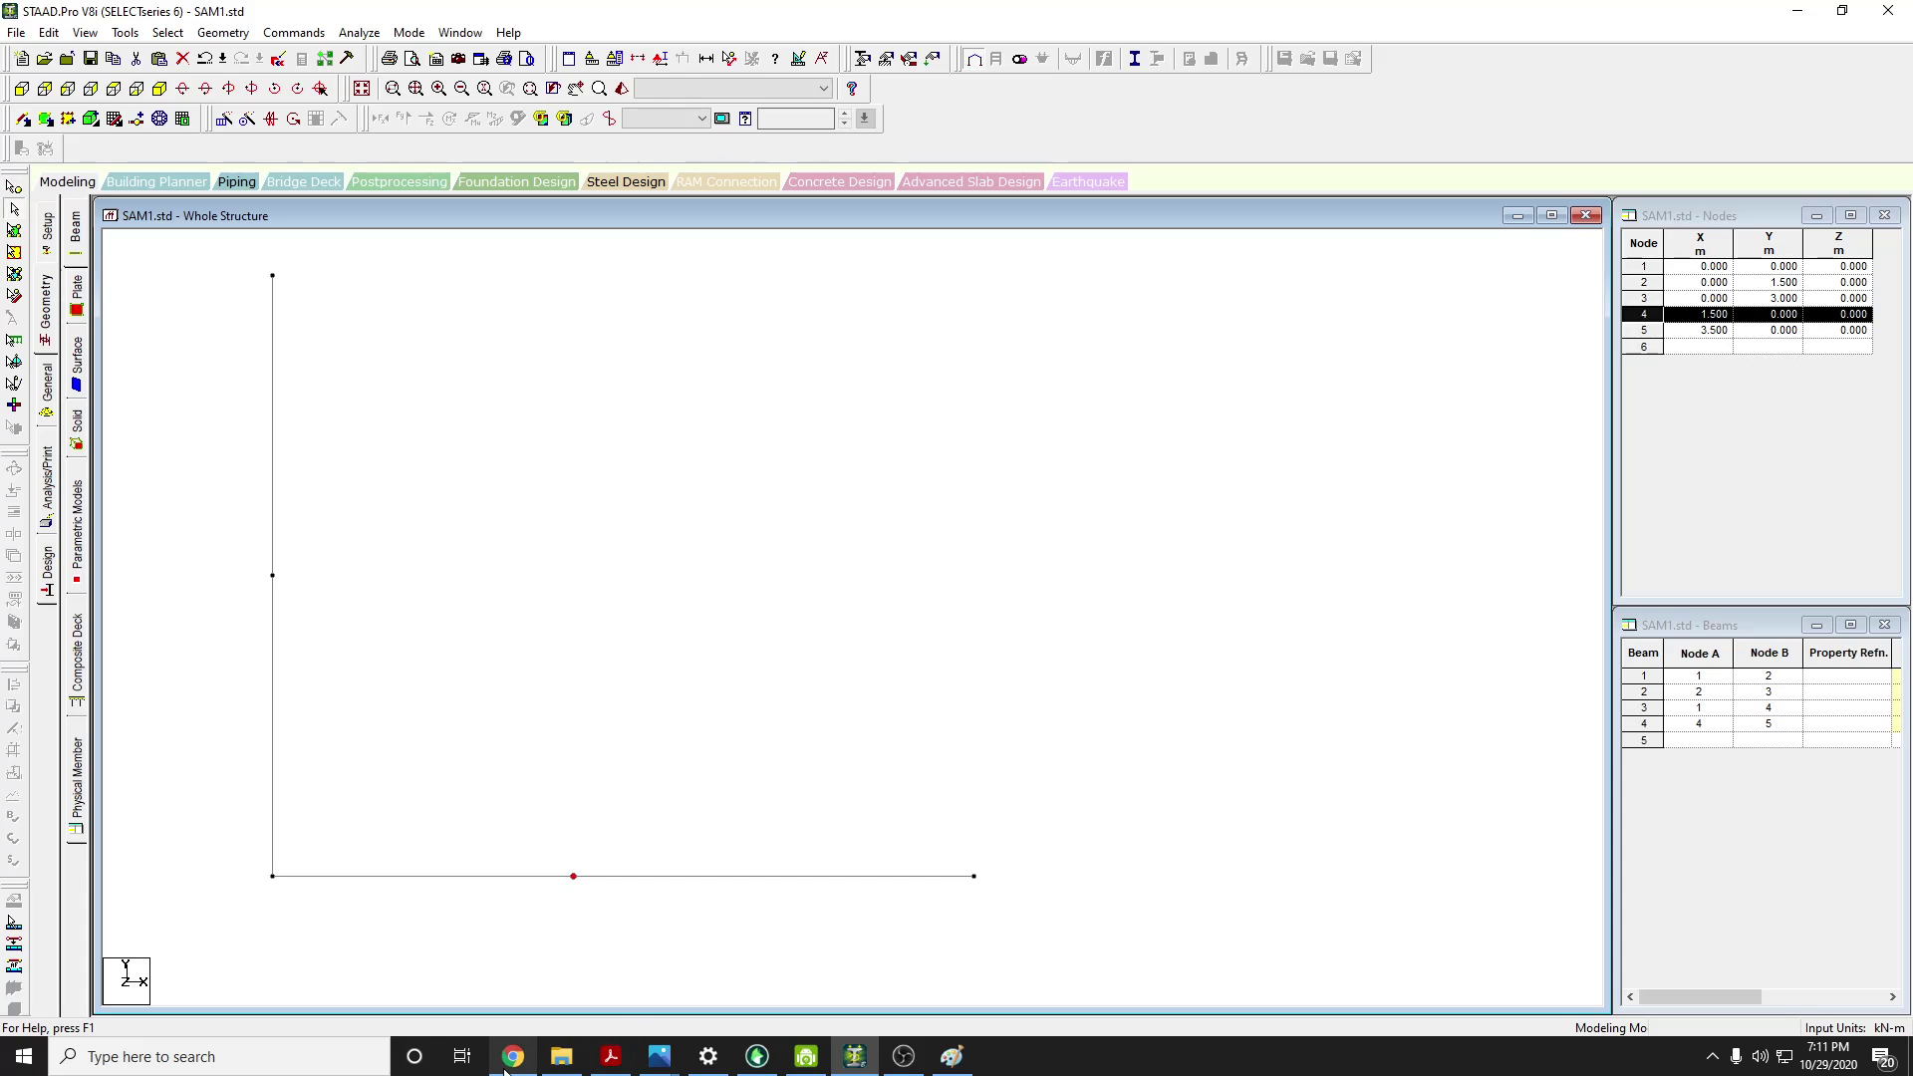
# Save the modified structure and check the Translational Repeat reference in the Google Meet presentation
pyautogui.click(507, 1064)
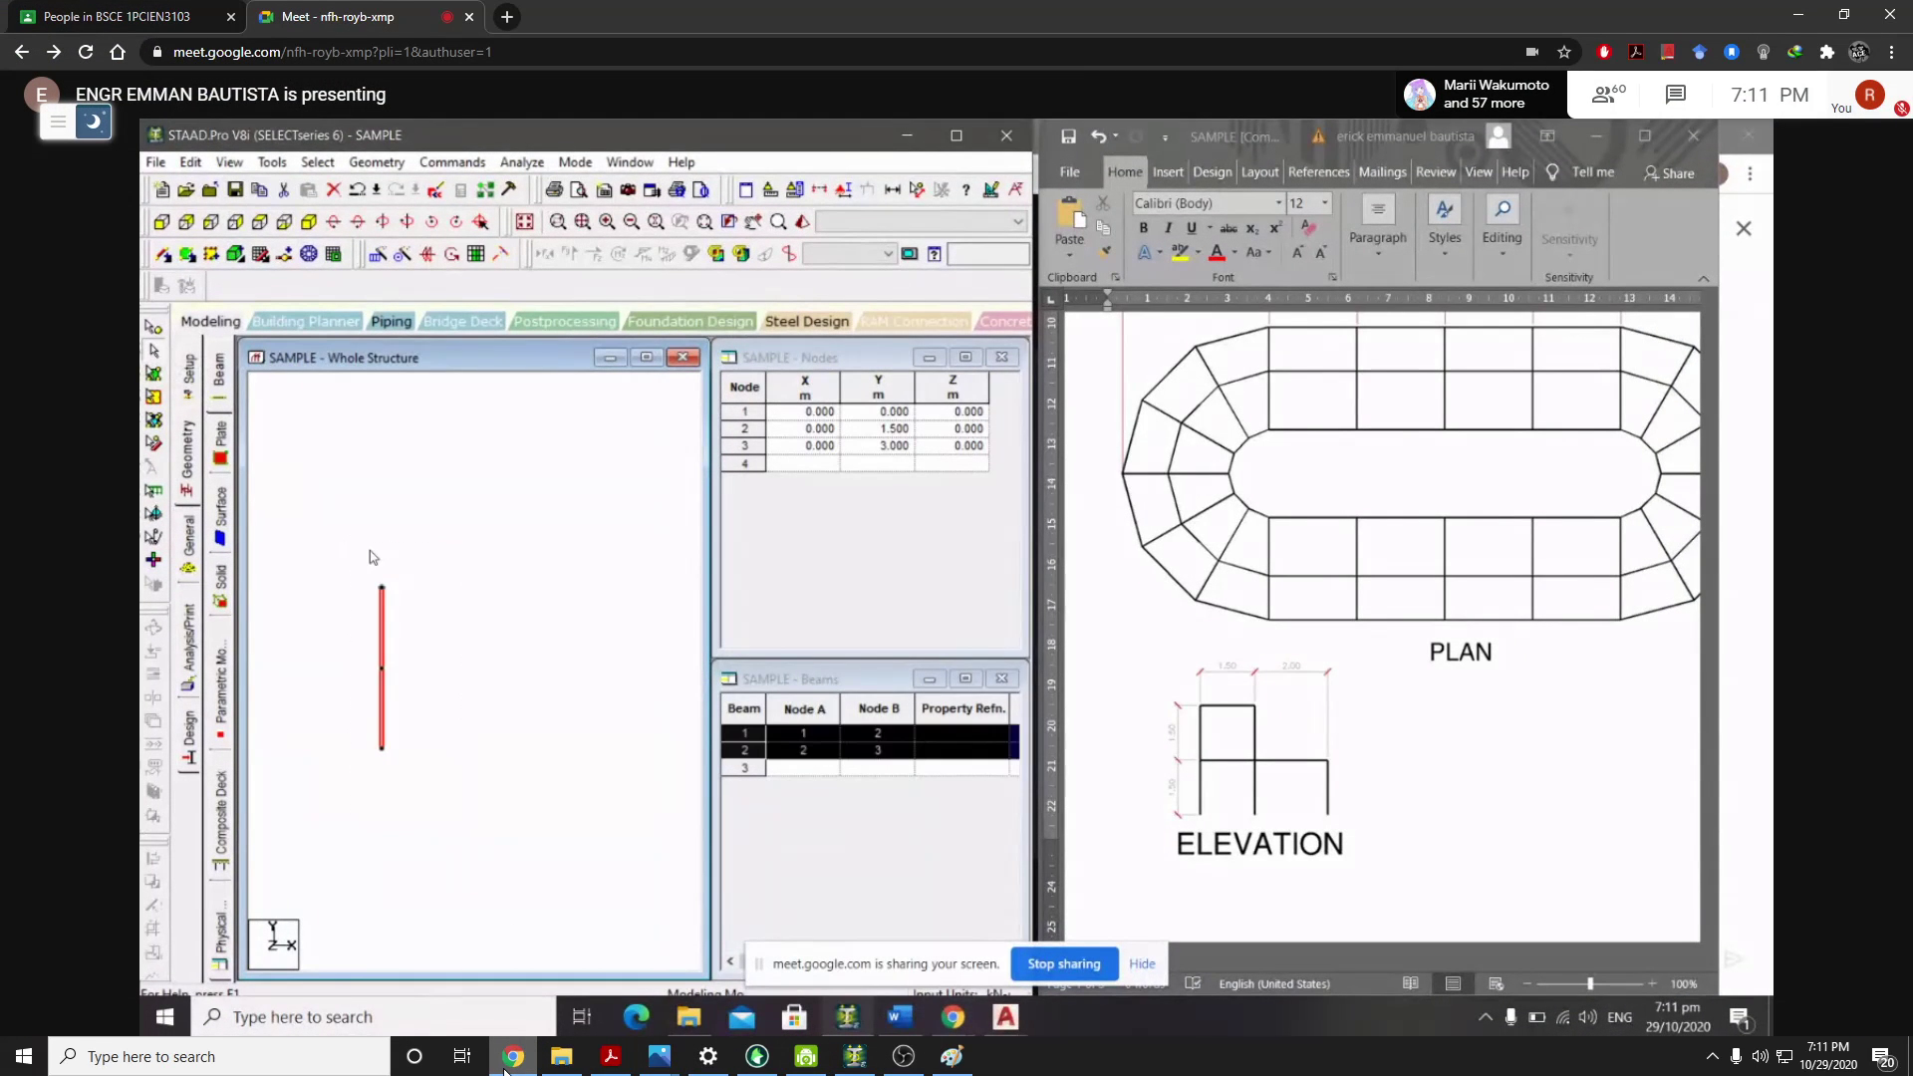
pyautogui.click(510, 1059)
pyautogui.moveTo(775, 908); pyautogui.dragTo(461, 760)
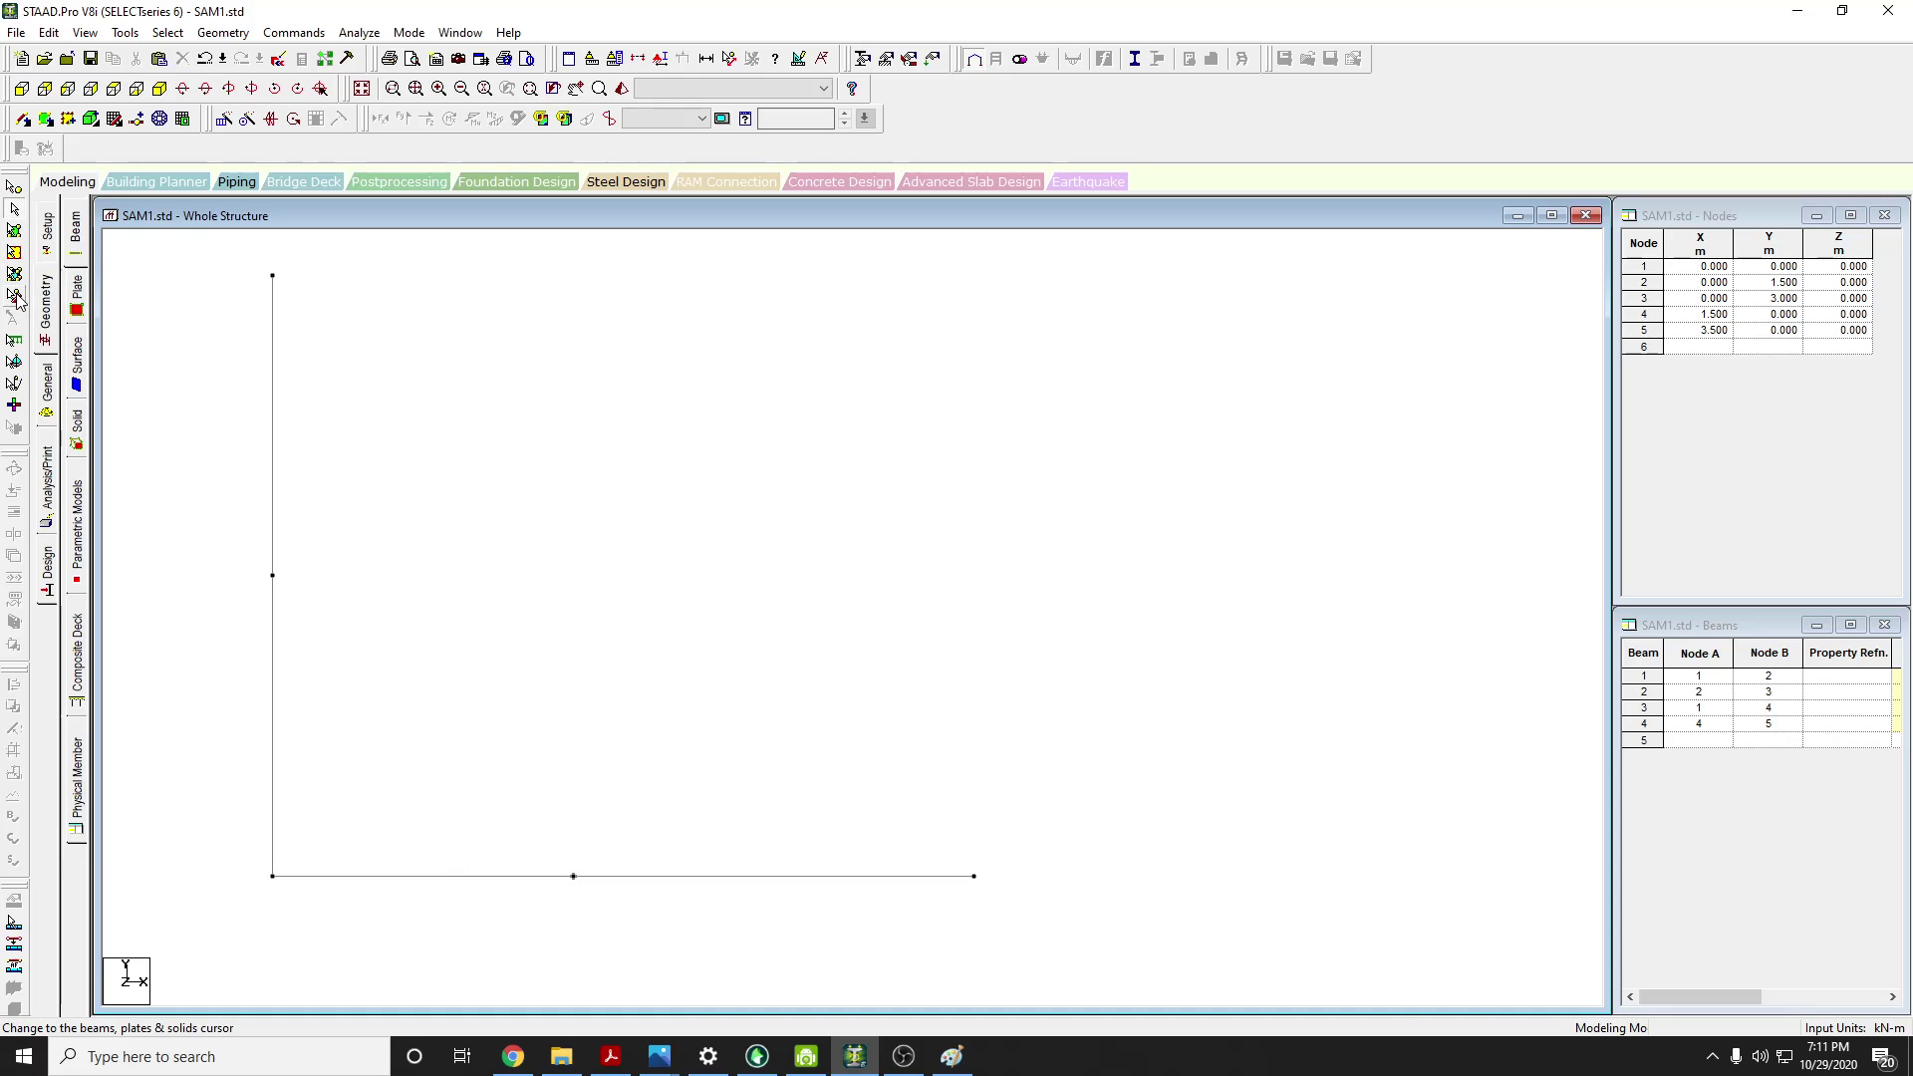
pyautogui.click(952, 569)
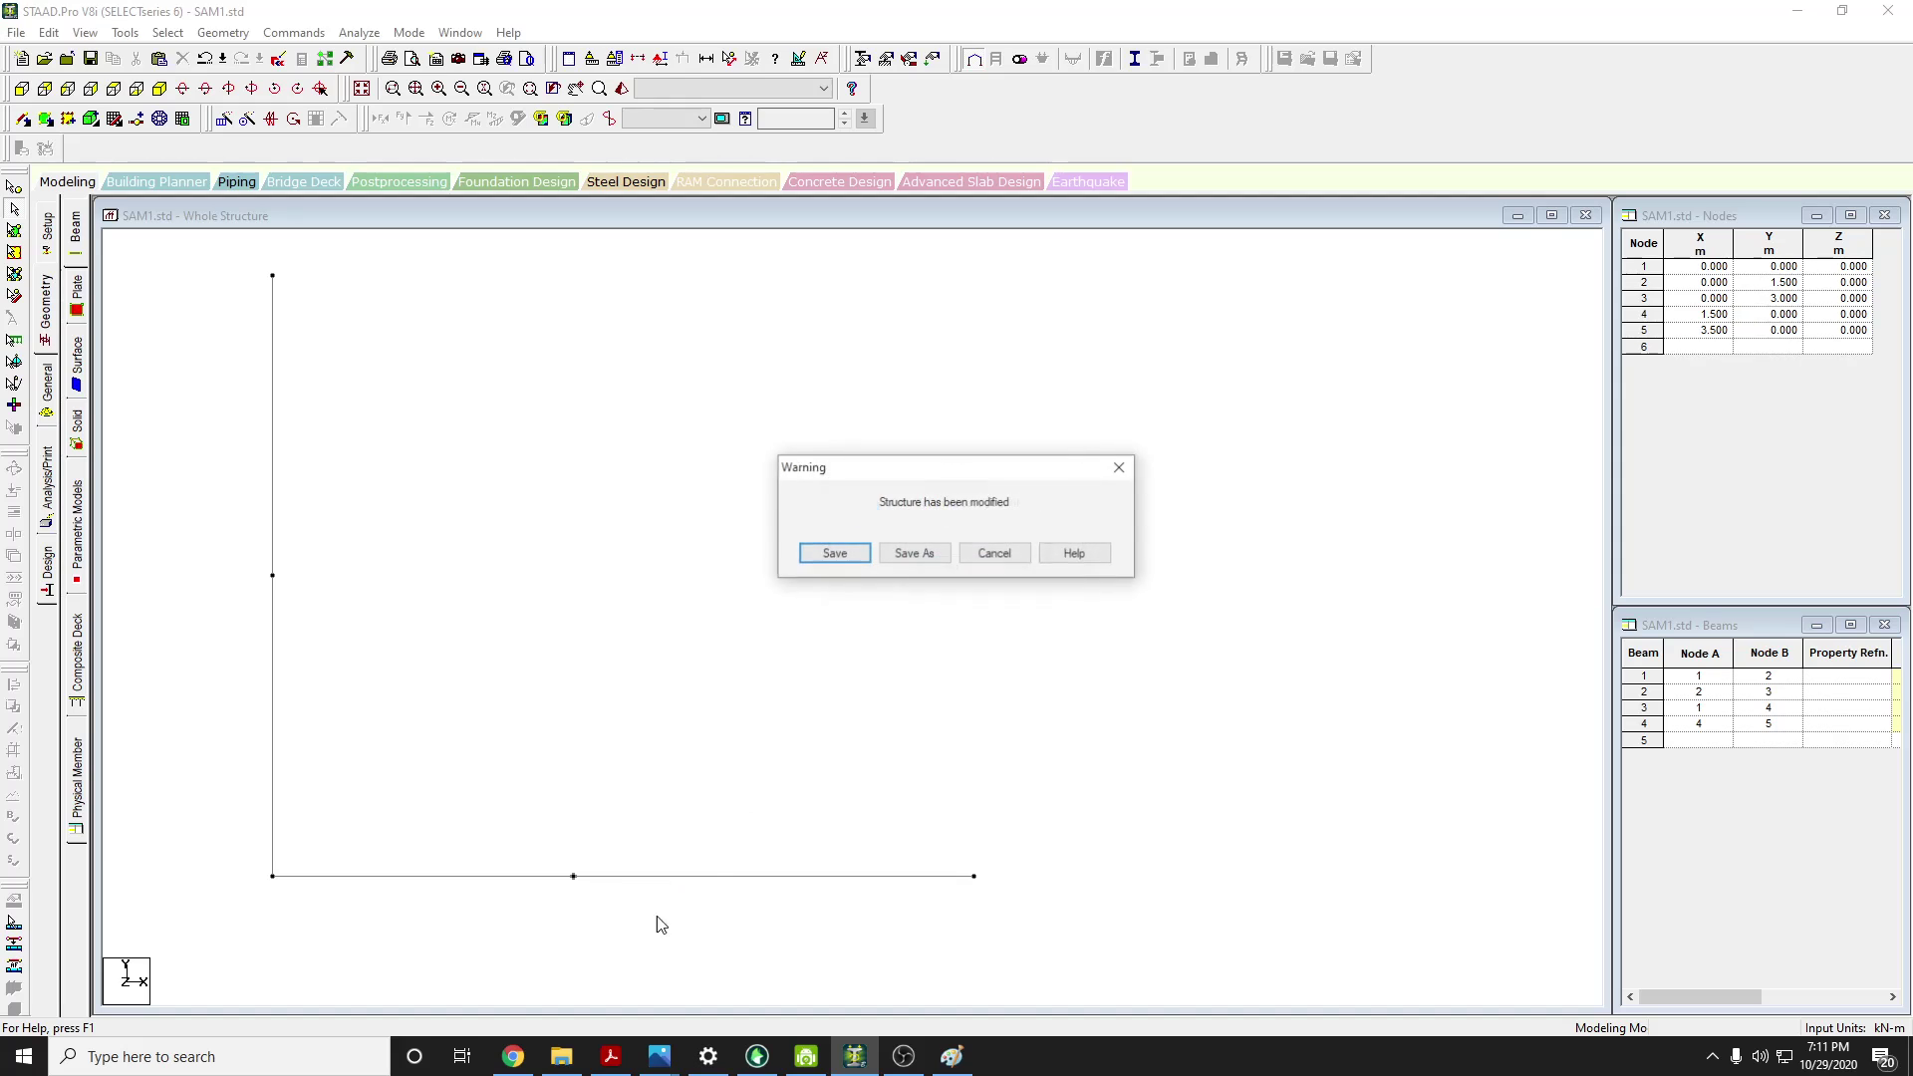
pyautogui.click(513, 1058)
pyautogui.click(513, 1059)
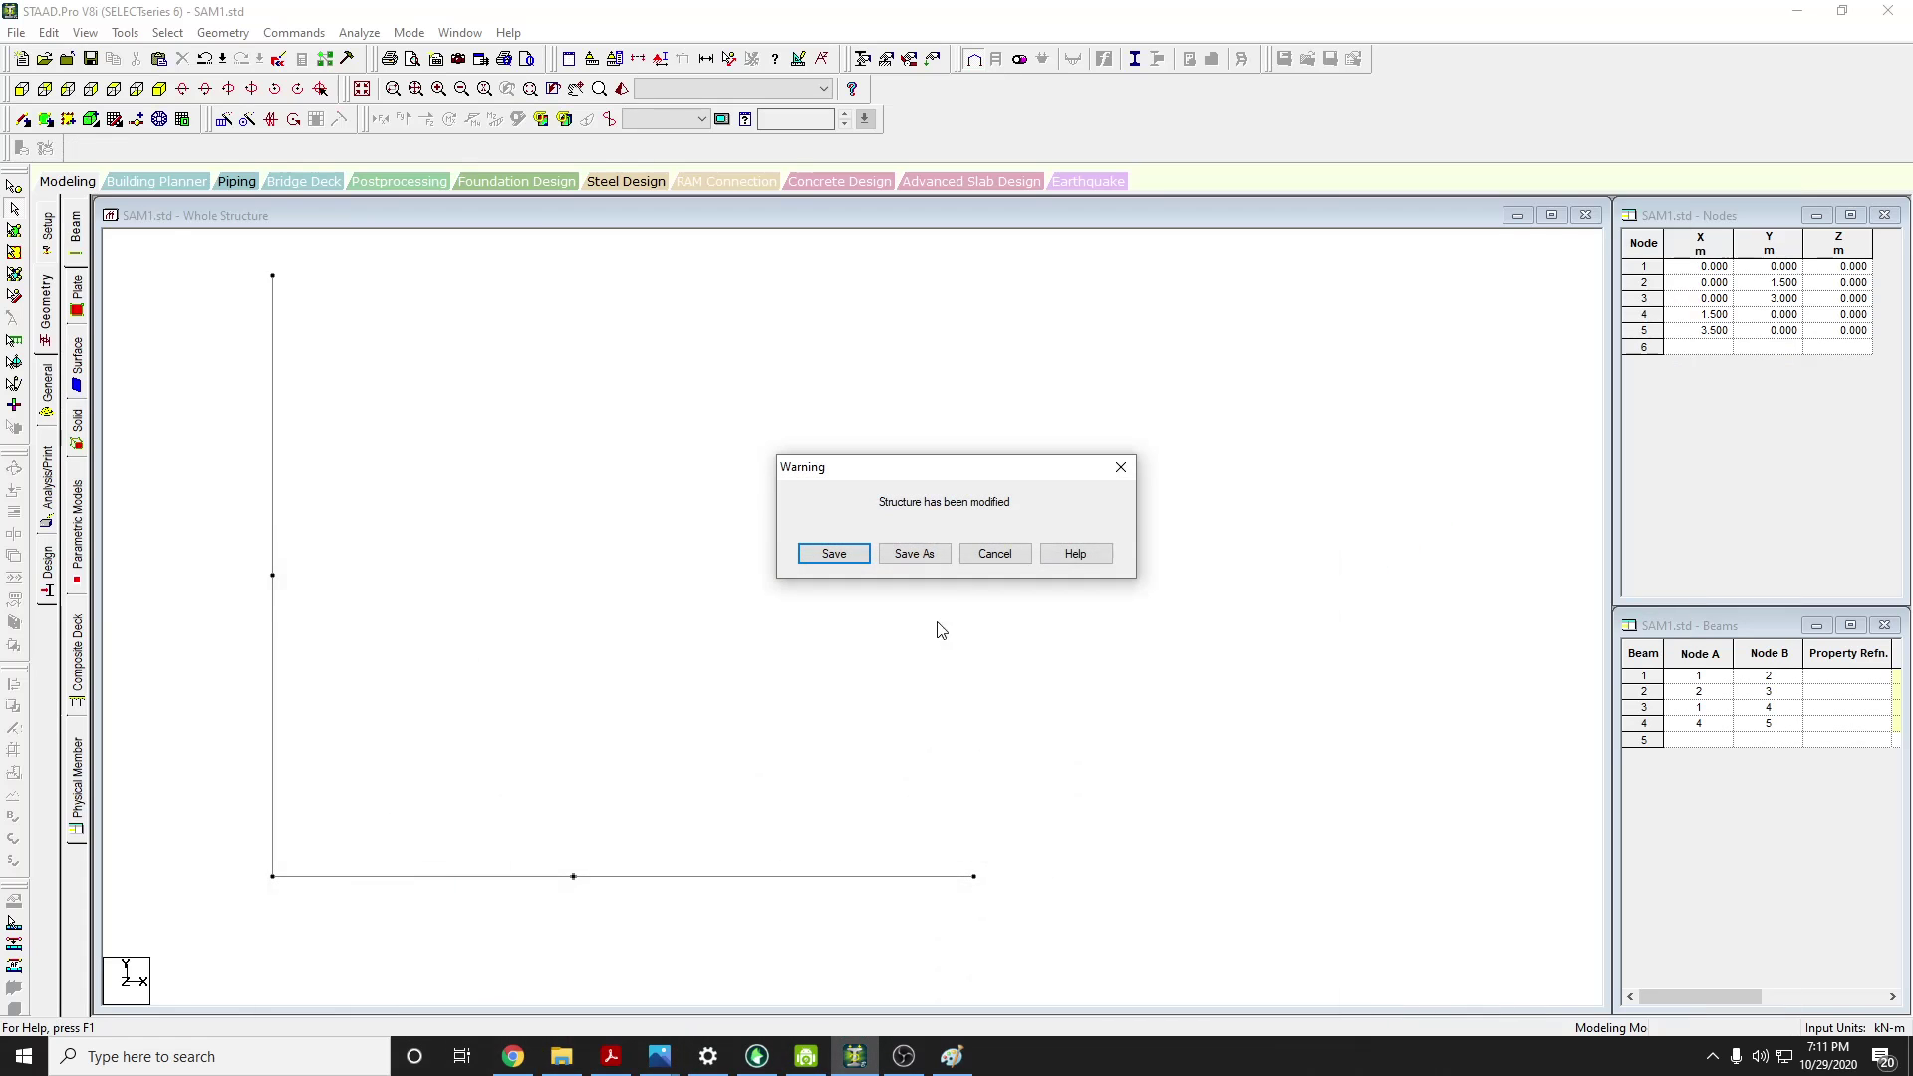
pyautogui.click(833, 556)
pyautogui.click(513, 1059)
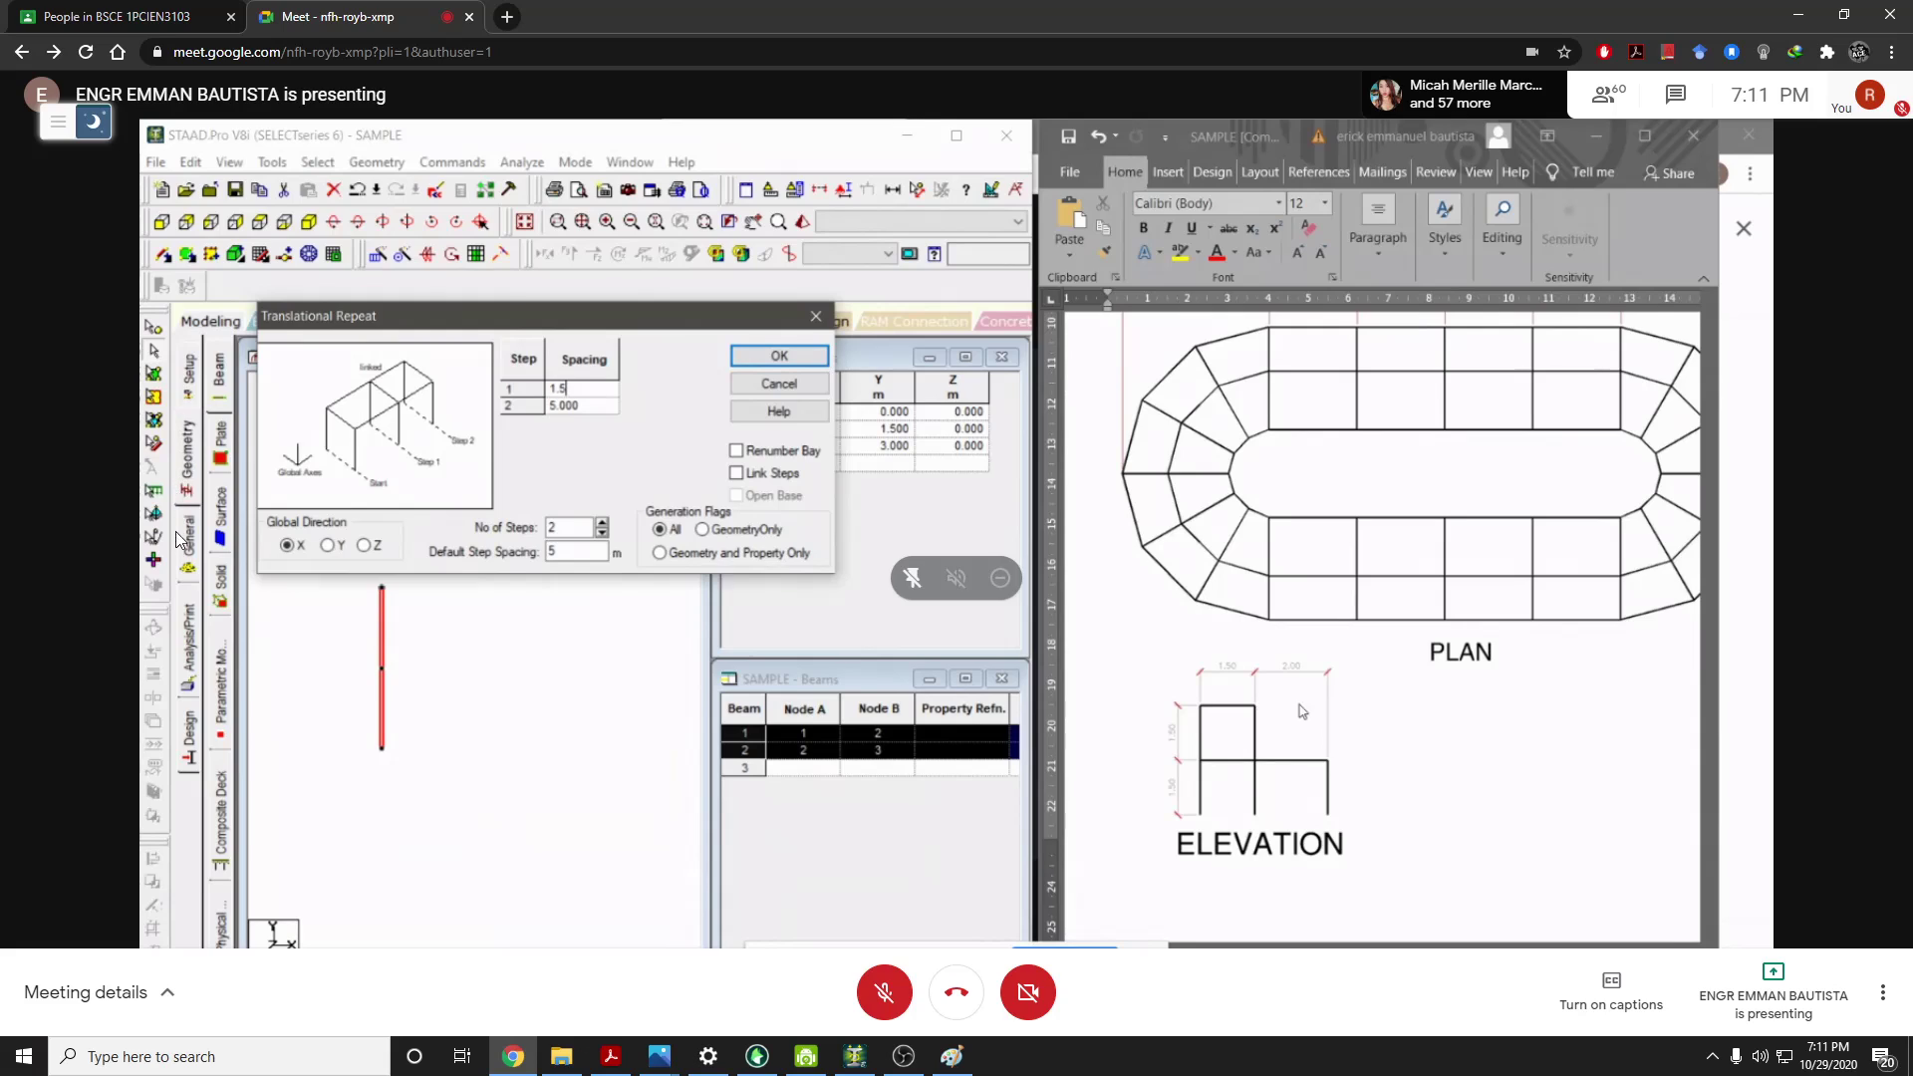
pyautogui.click(535, 1064)
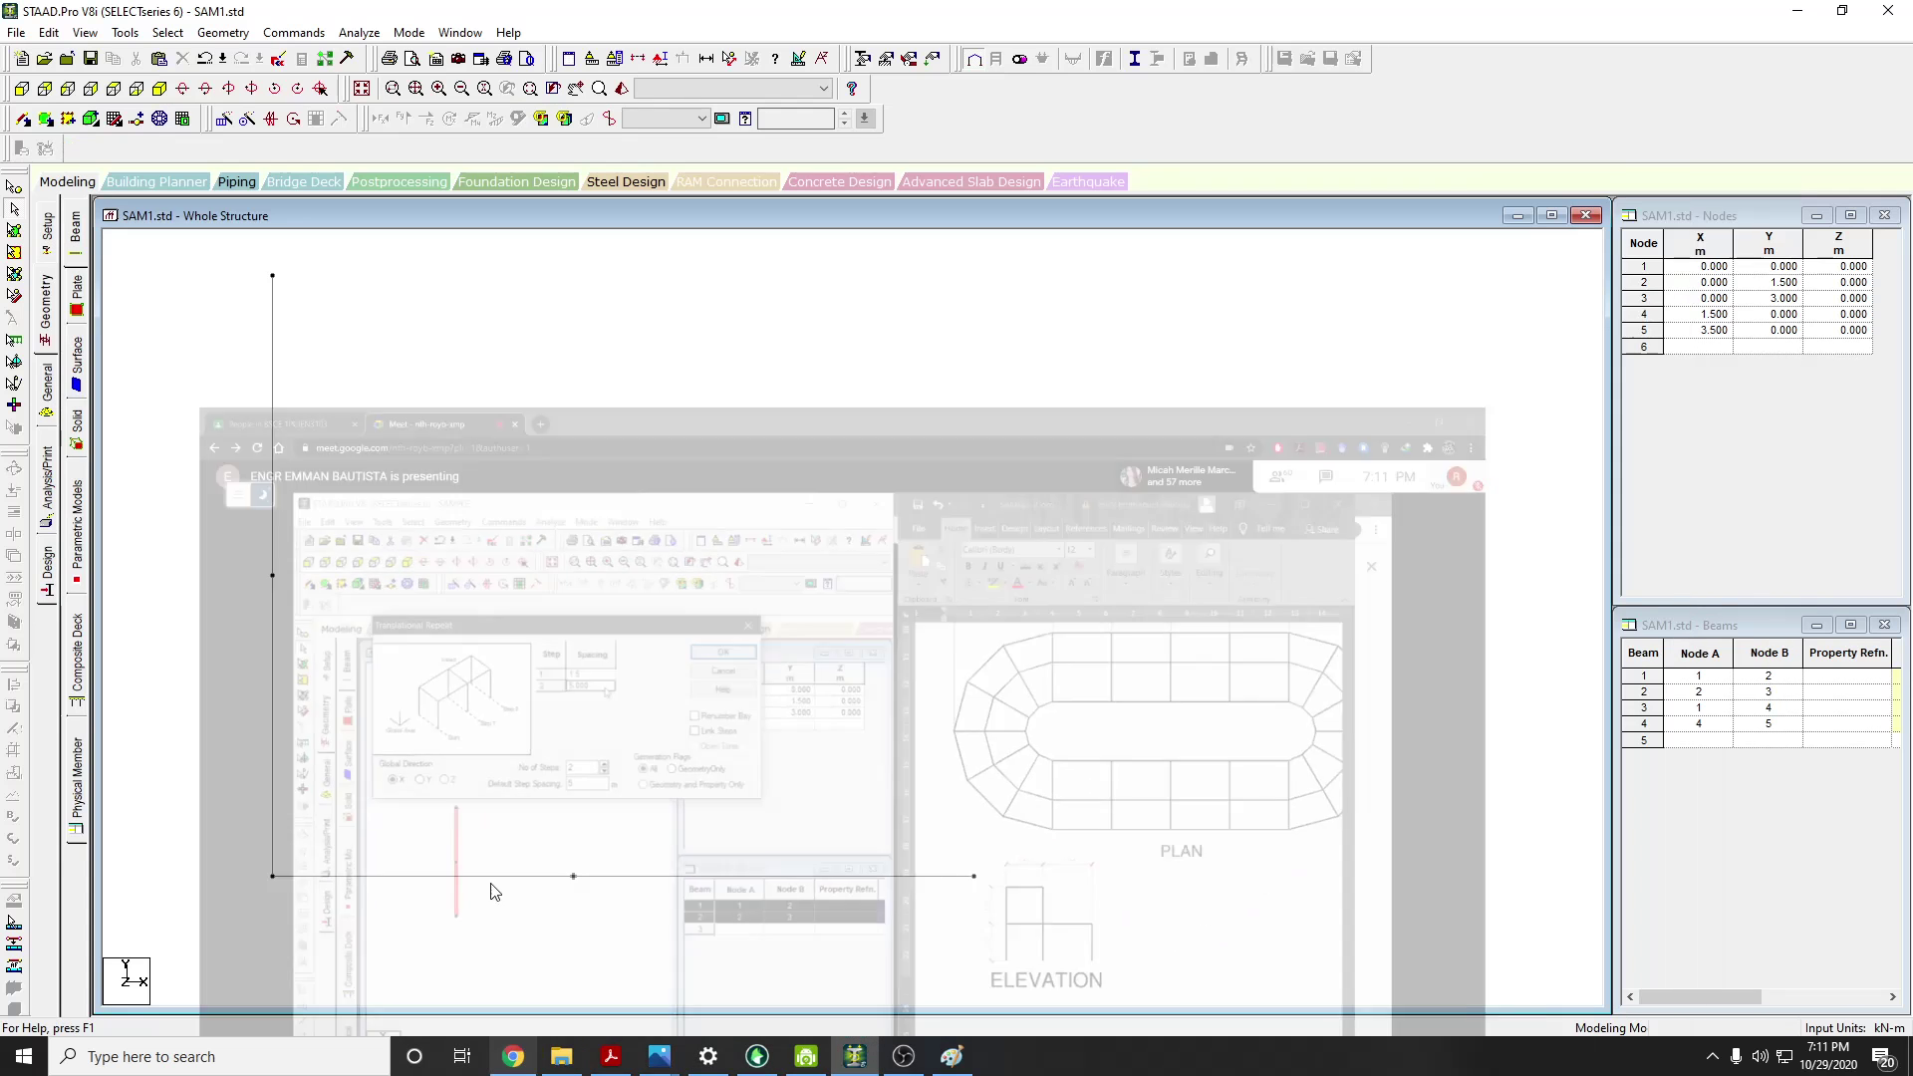
# Repeat the two vertical beams along X in two linked steps spaced 1.5 m and 2 m apart
pyautogui.click(14, 298)
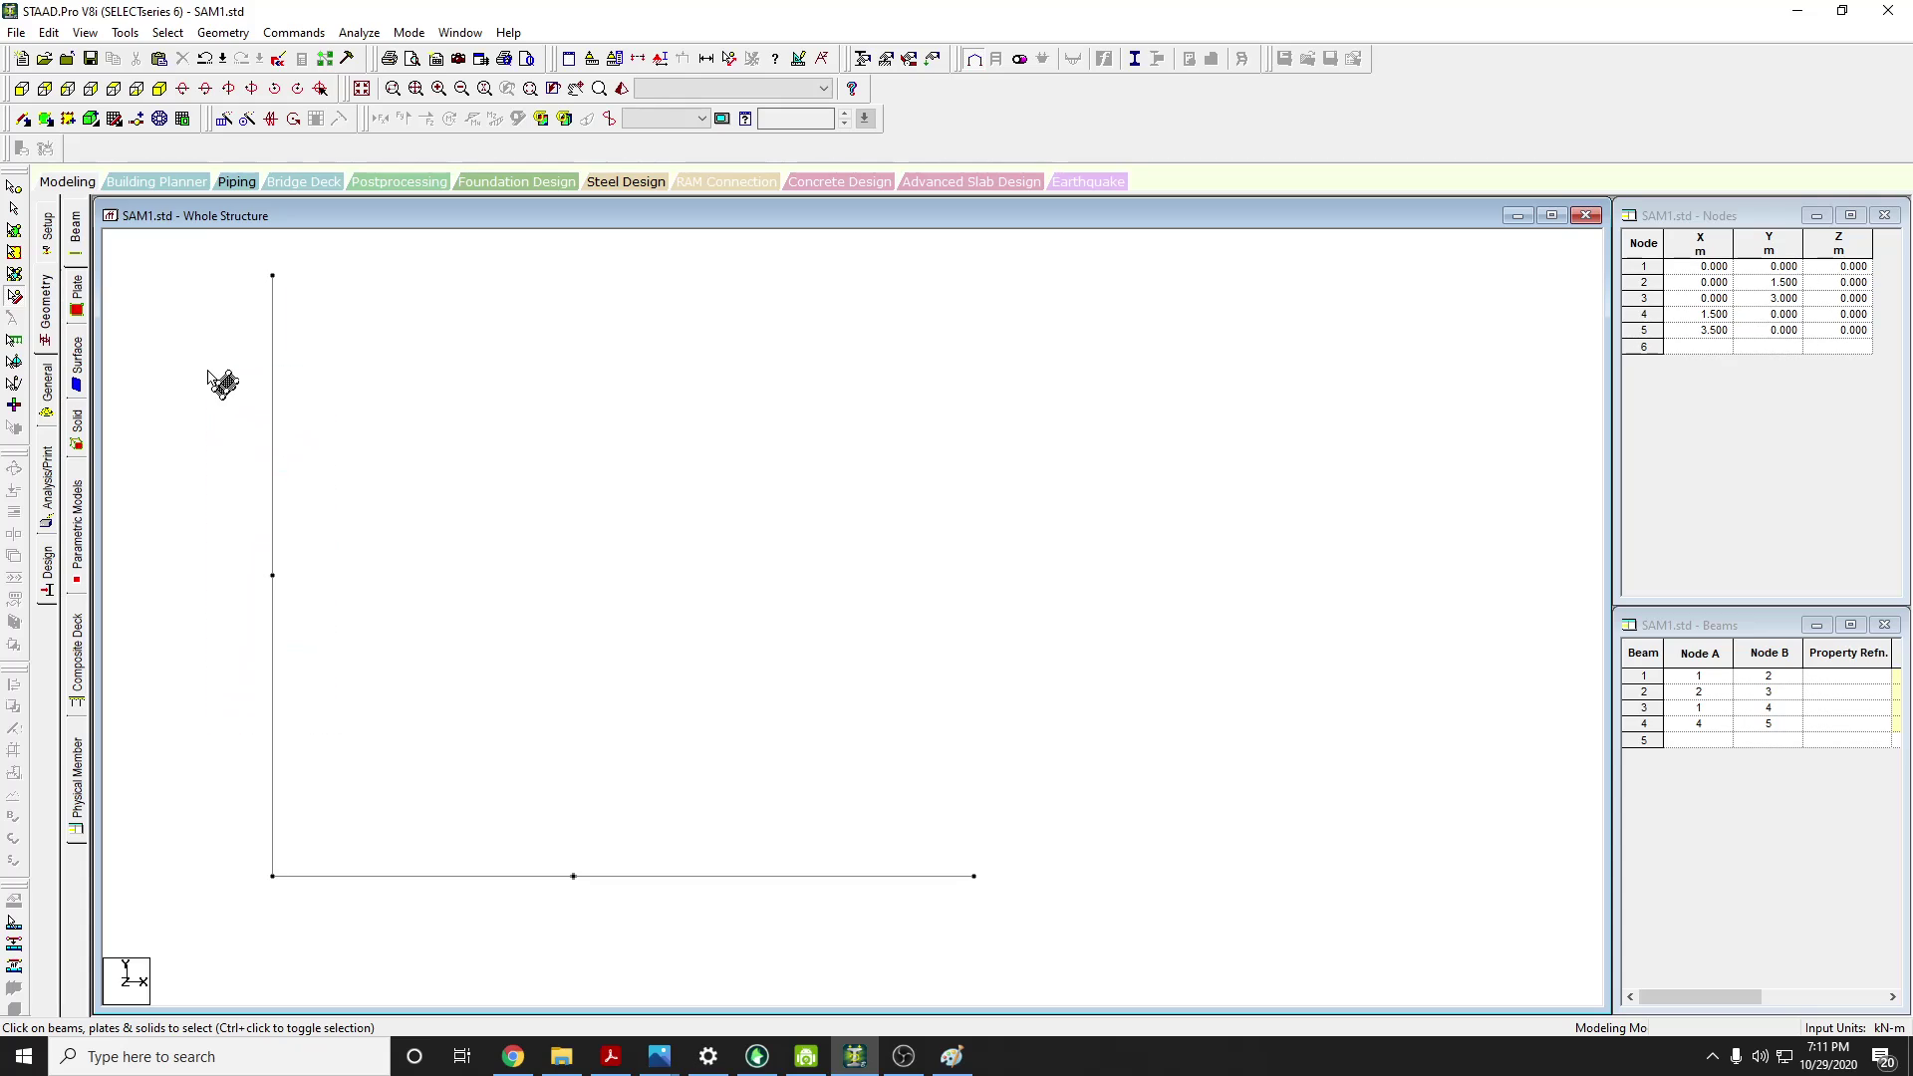
pyautogui.moveTo(333, 743); pyautogui.dragTo(208, 372)
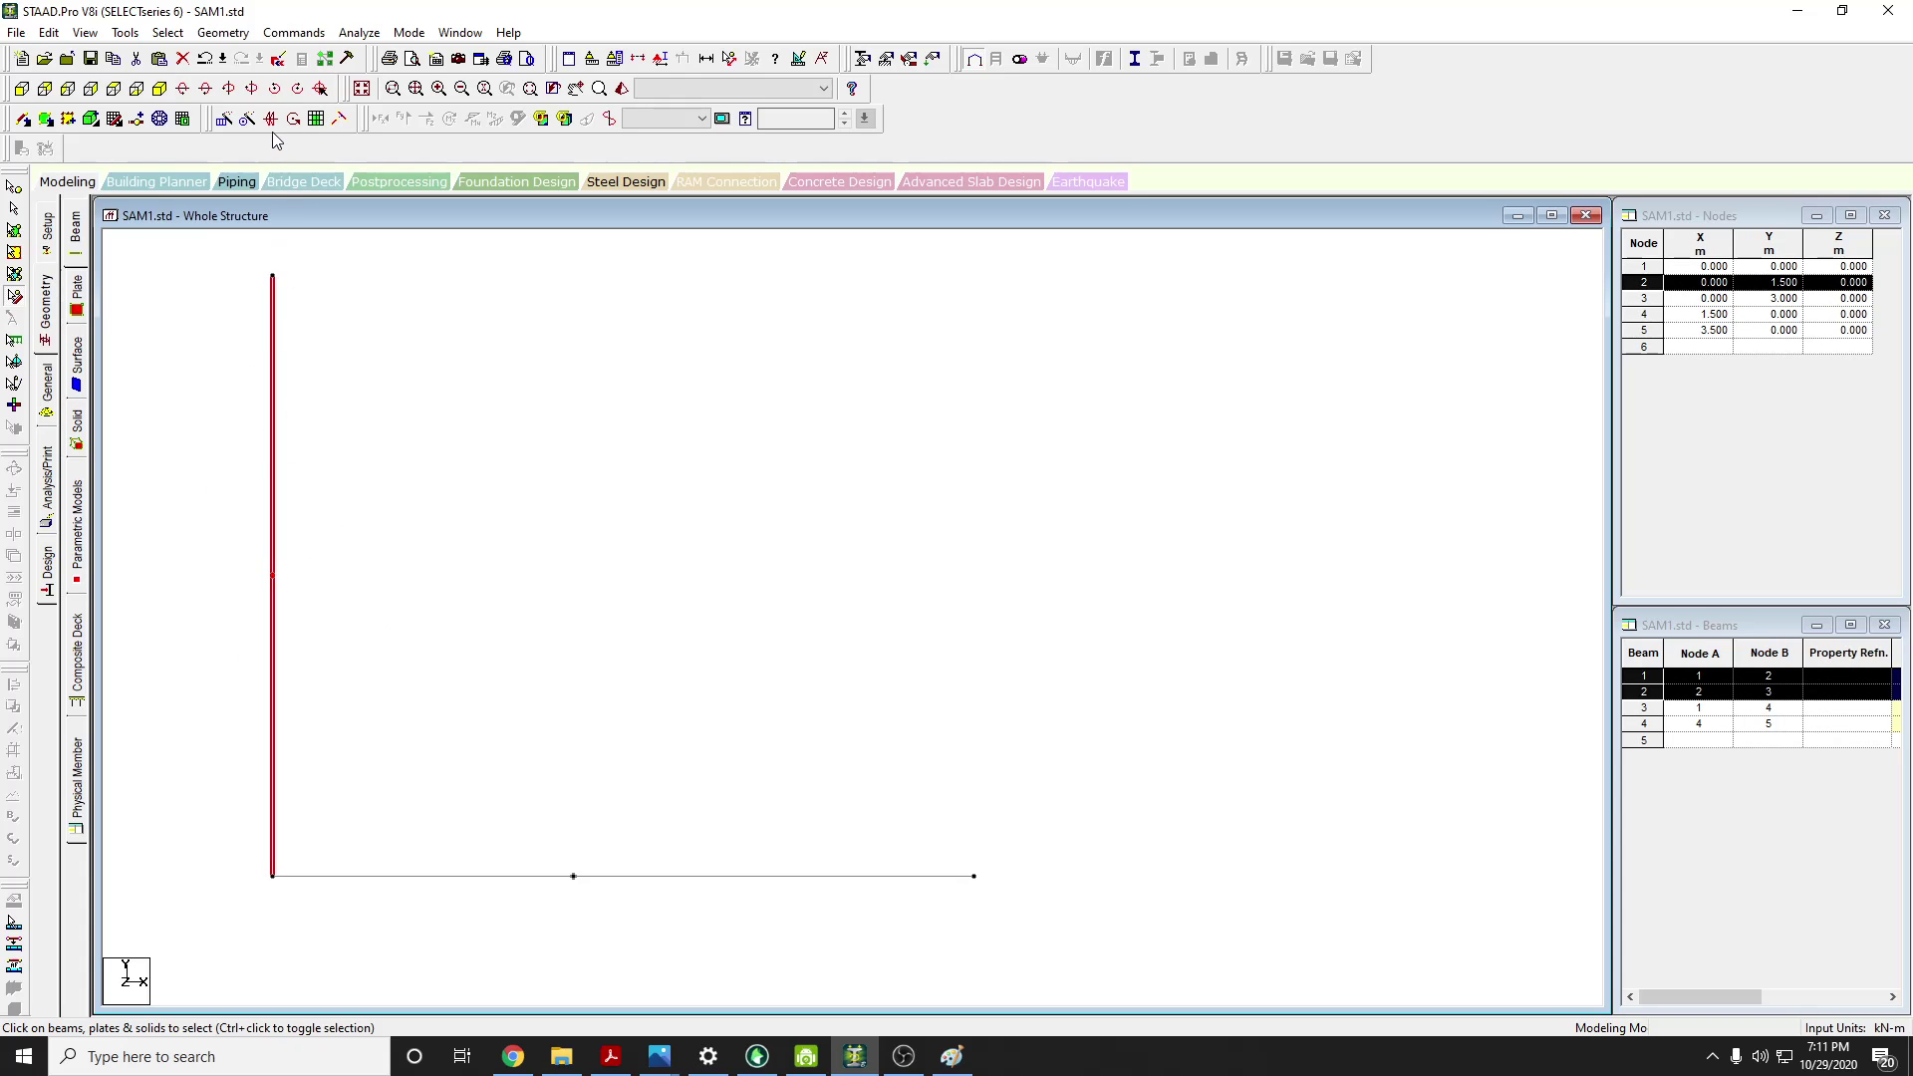
pyautogui.click(225, 121)
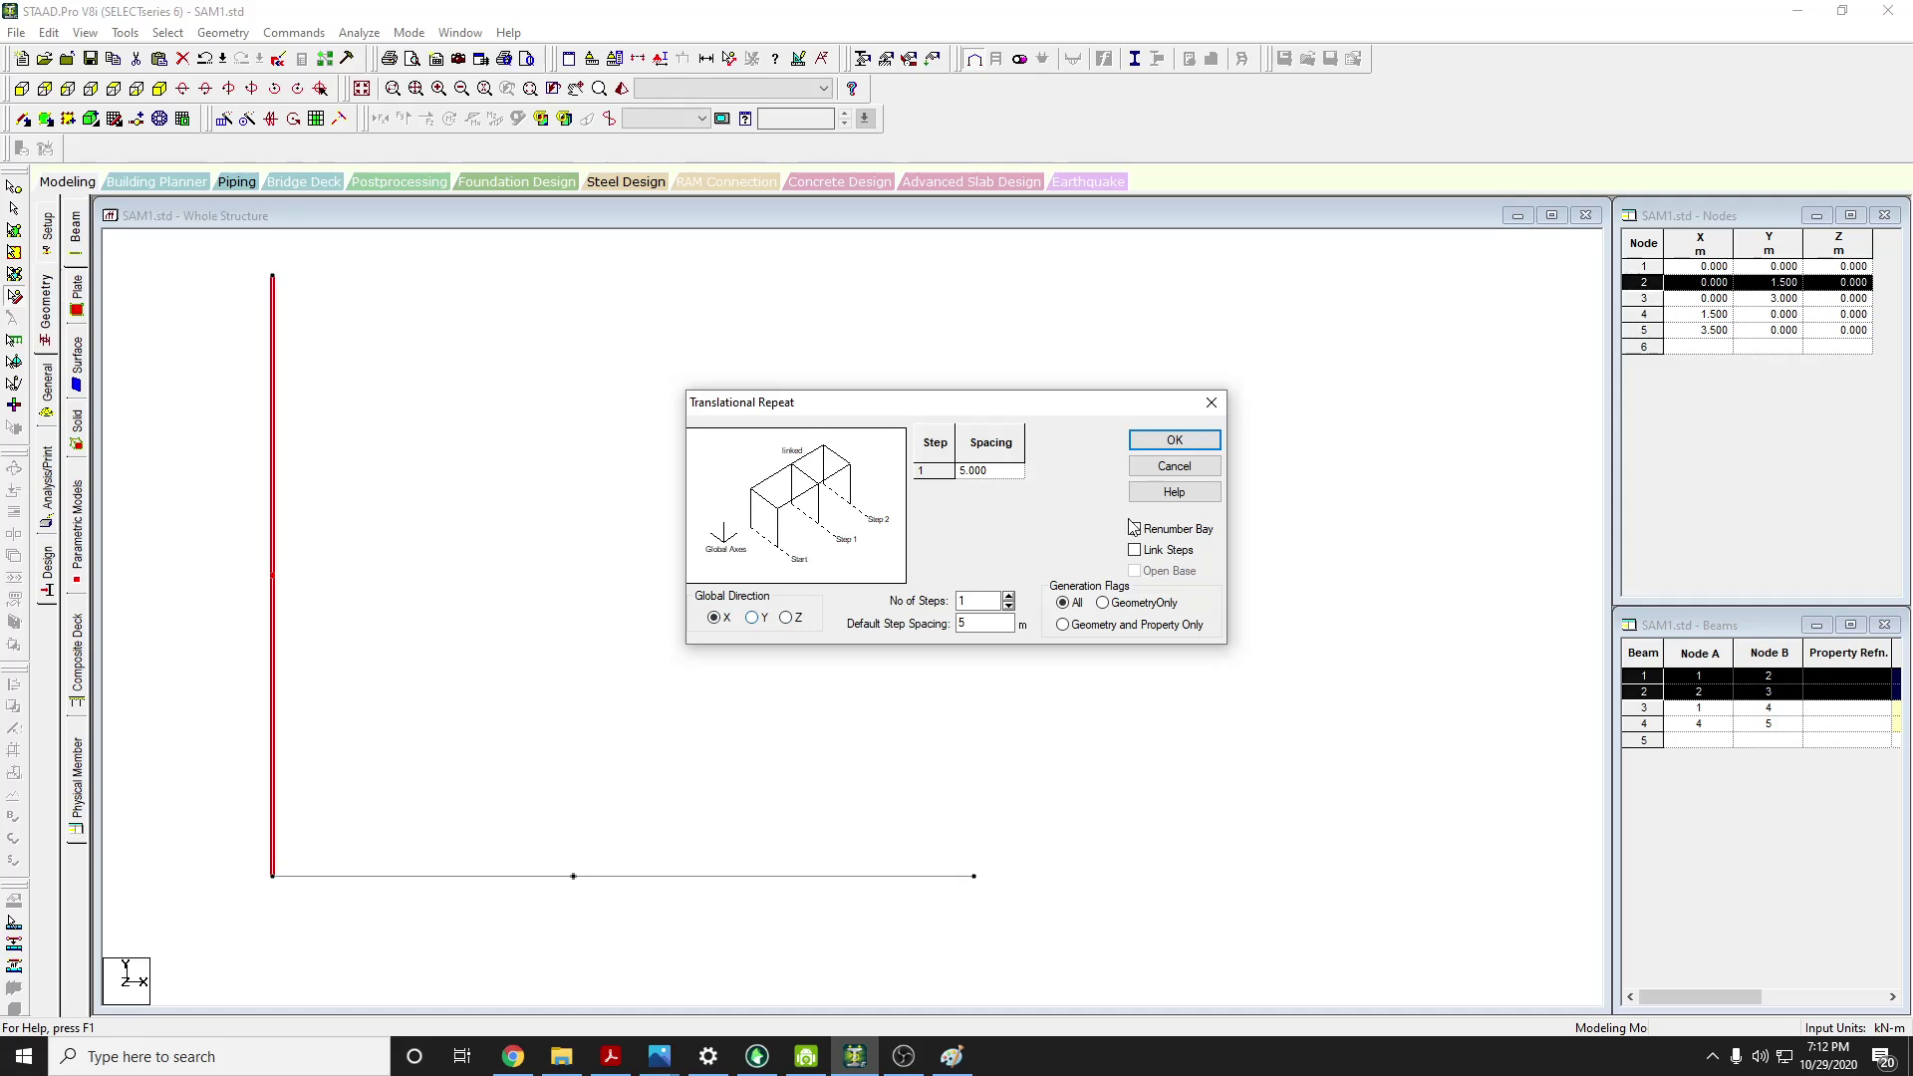
pyautogui.click(1008, 597)
pyautogui.click(997, 473)
pyautogui.click(1175, 439)
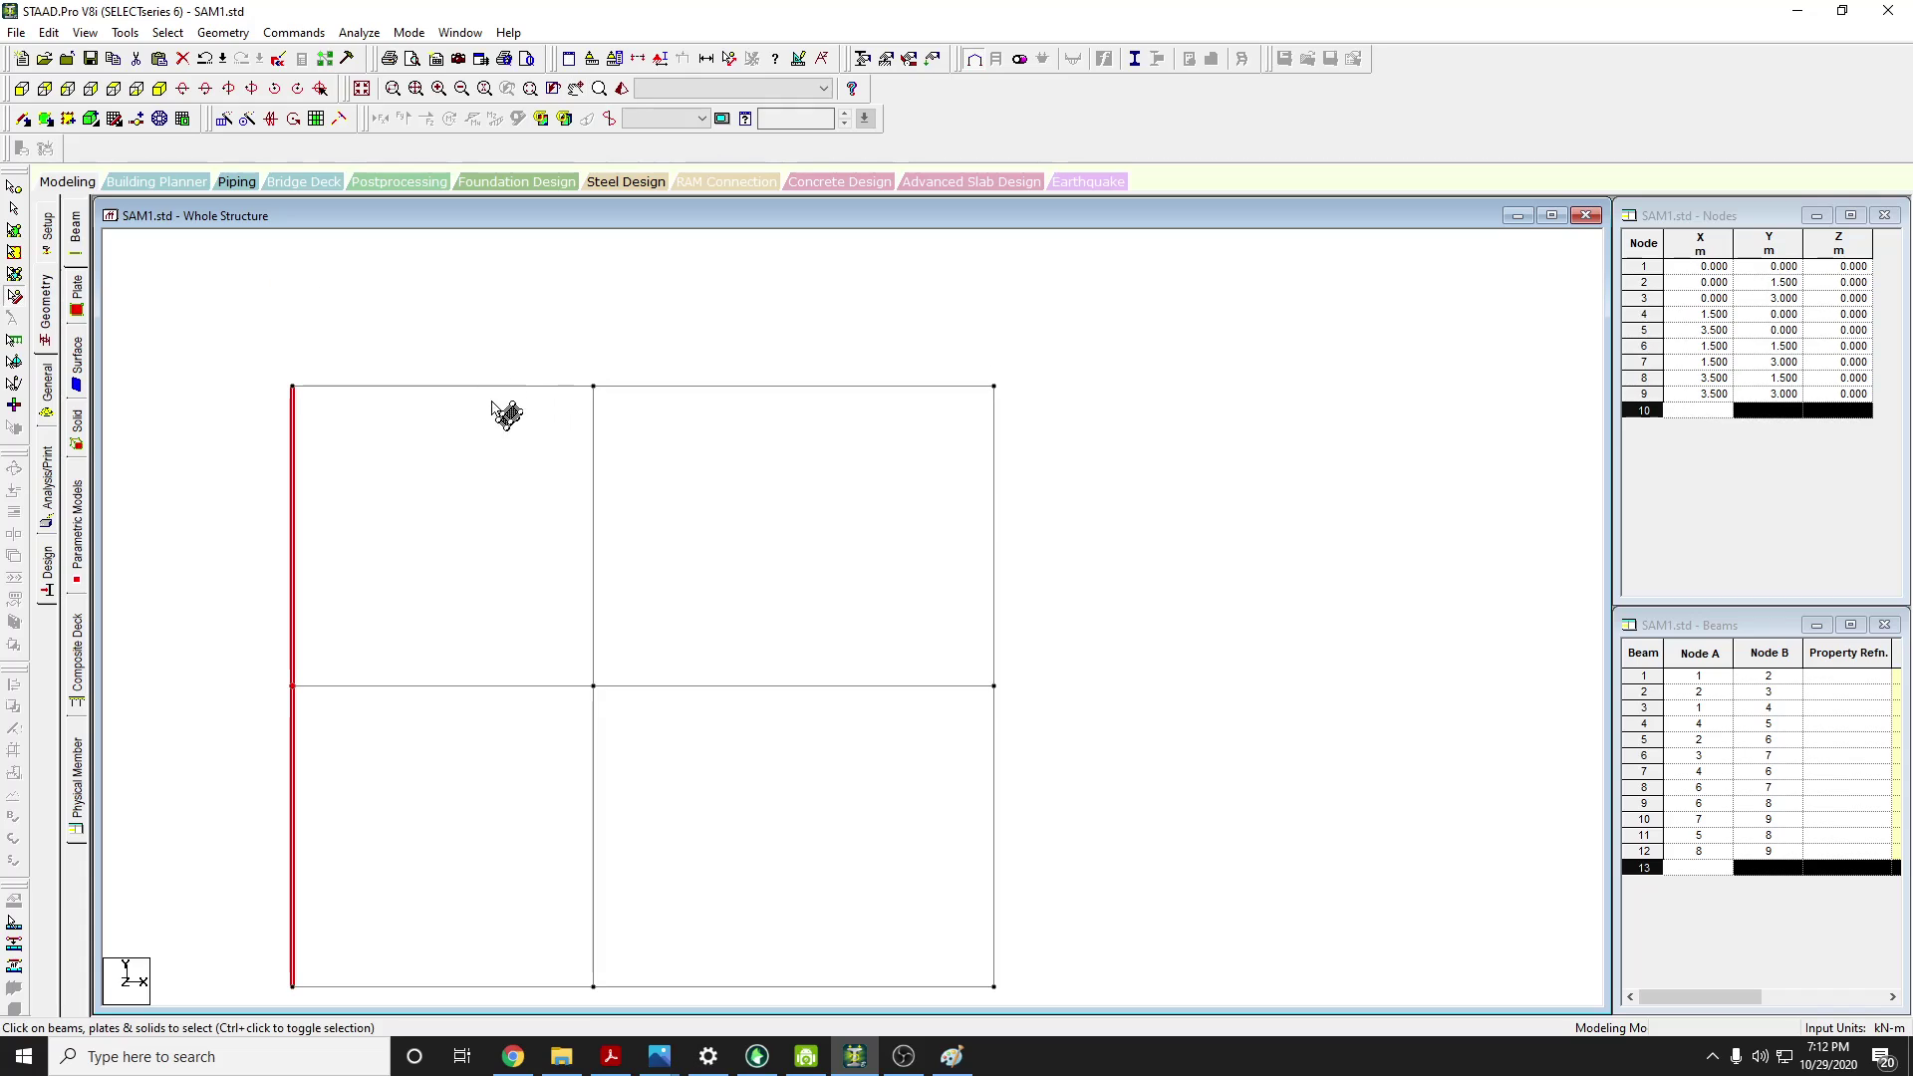
# Delete the upper-right bay's top beam and outer vertical beam
pyautogui.moveTo(734, 812); pyautogui.dragTo(763, 690)
pyautogui.moveTo(1064, 903)
pyautogui.mouseDown(button='middle')
pyautogui.moveTo(1076, 734)
pyautogui.moveTo(1059, 786)
pyautogui.mouseUp(button='middle')
pyautogui.moveTo(1055, 431); pyautogui.dragTo(780, 245)
pyautogui.press('Delete')
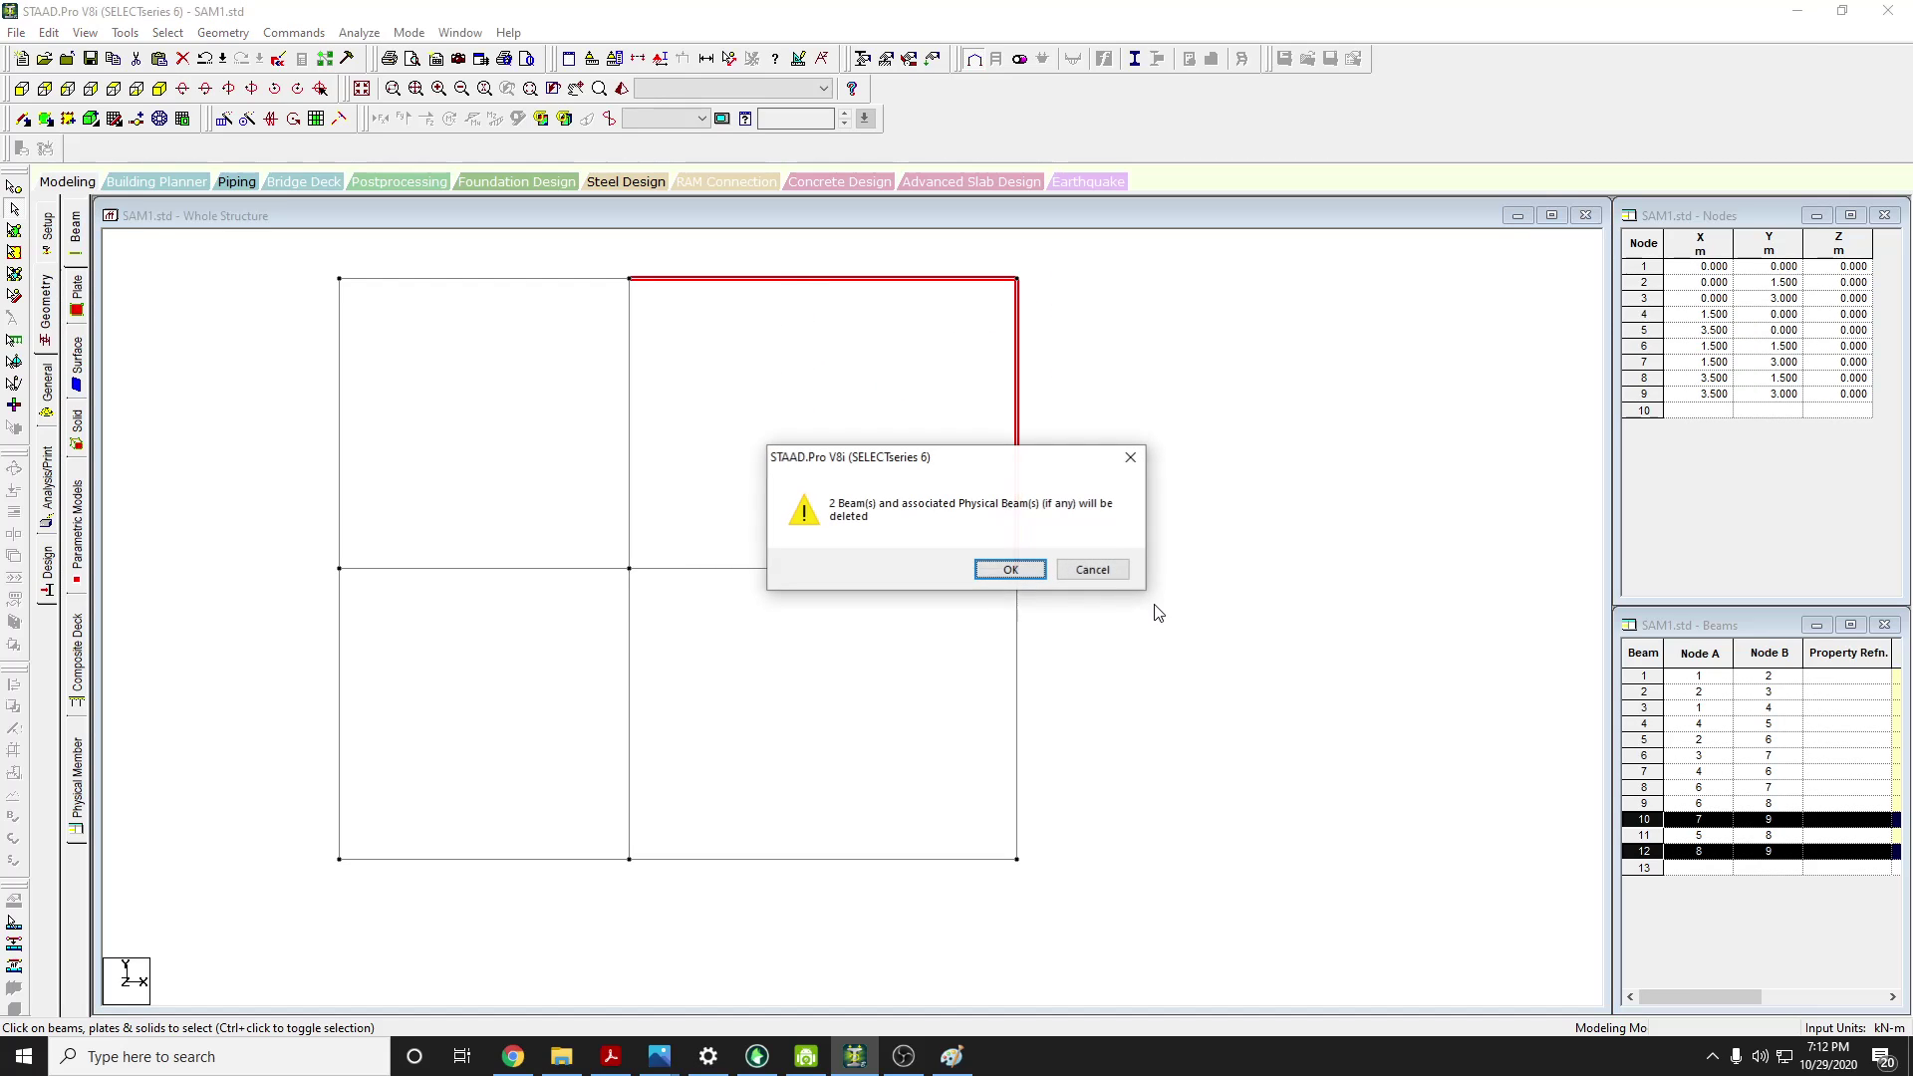
pyautogui.click(1021, 570)
pyautogui.click(1017, 575)
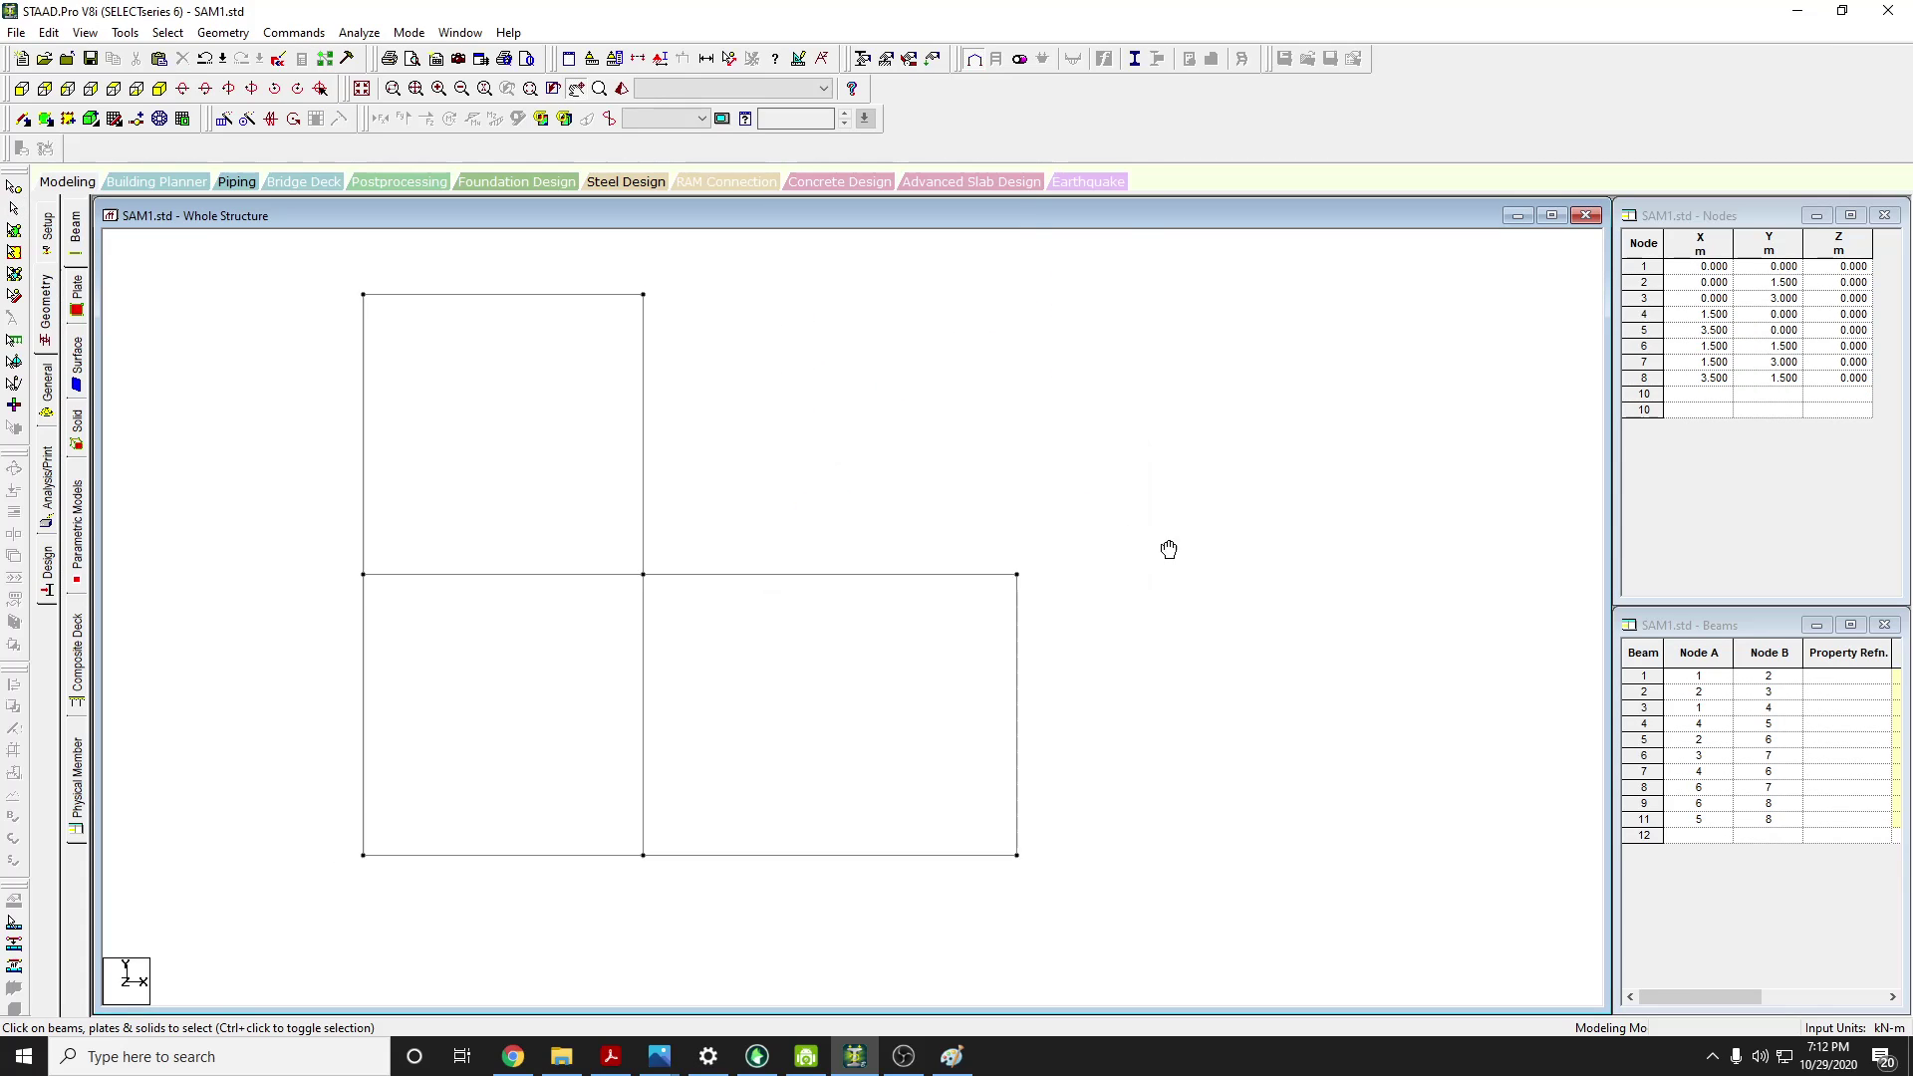
# Delete the two horizontal beams along the base of the frame
pyautogui.click(847, 898)
pyautogui.moveTo(559, 942); pyautogui.dragTo(529, 815)
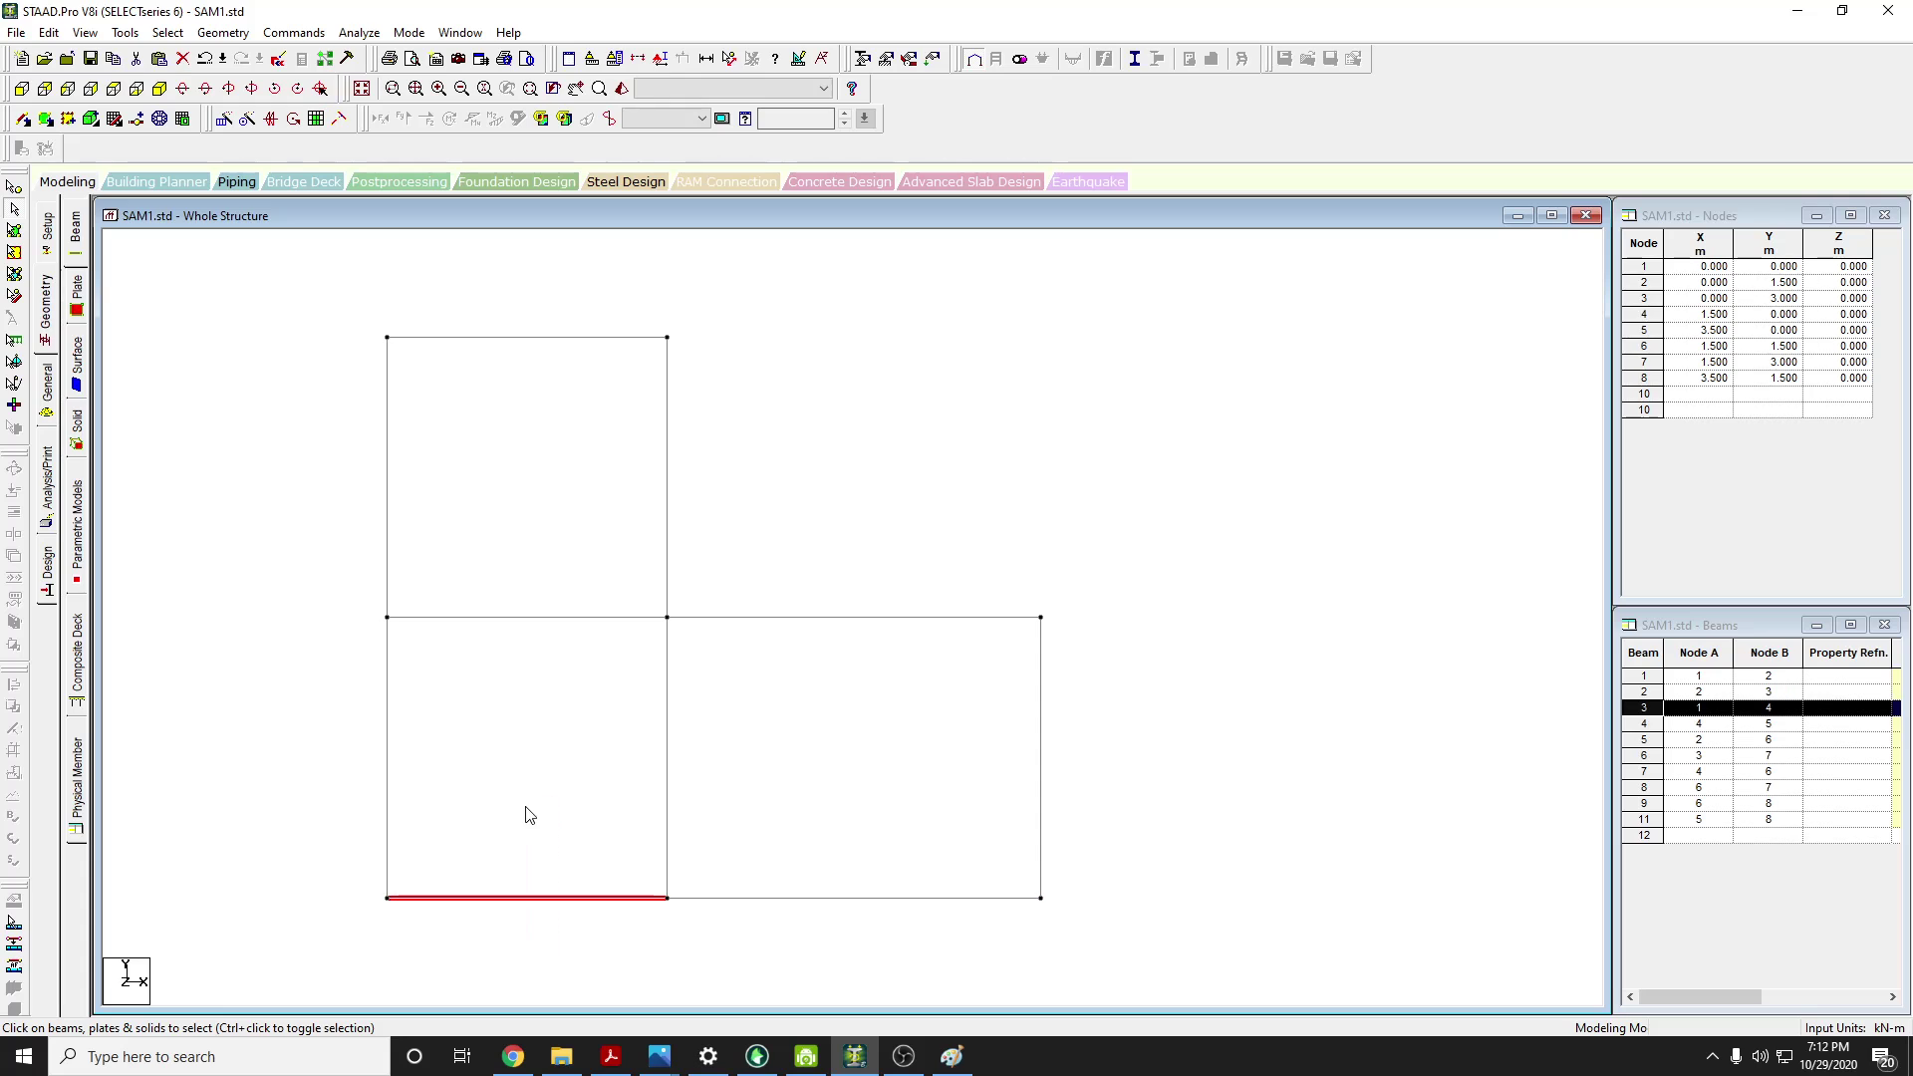
pyautogui.keyDown('ctrl'); pyautogui.moveTo(894, 944); pyautogui.dragTo(798, 763); pyautogui.keyUp('ctrl')
pyautogui.press('Delete')
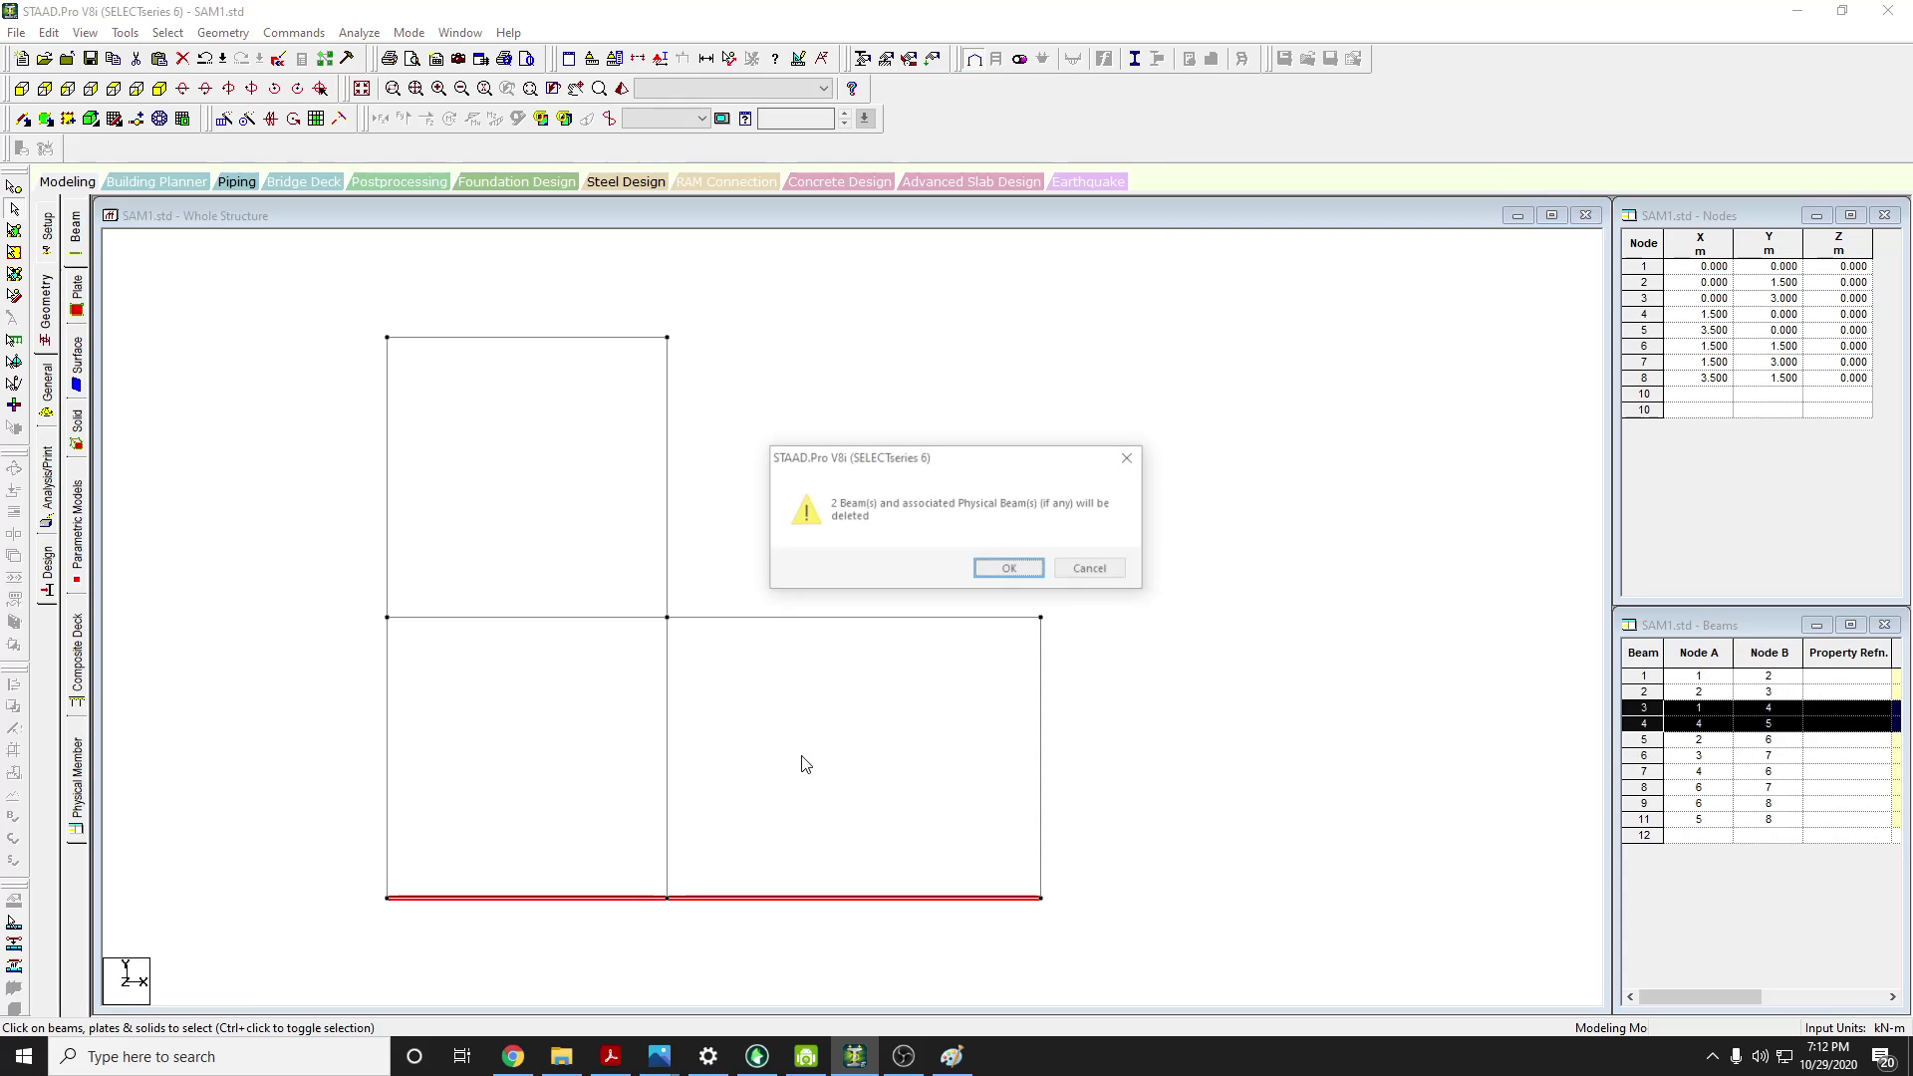
pyautogui.click(1006, 571)
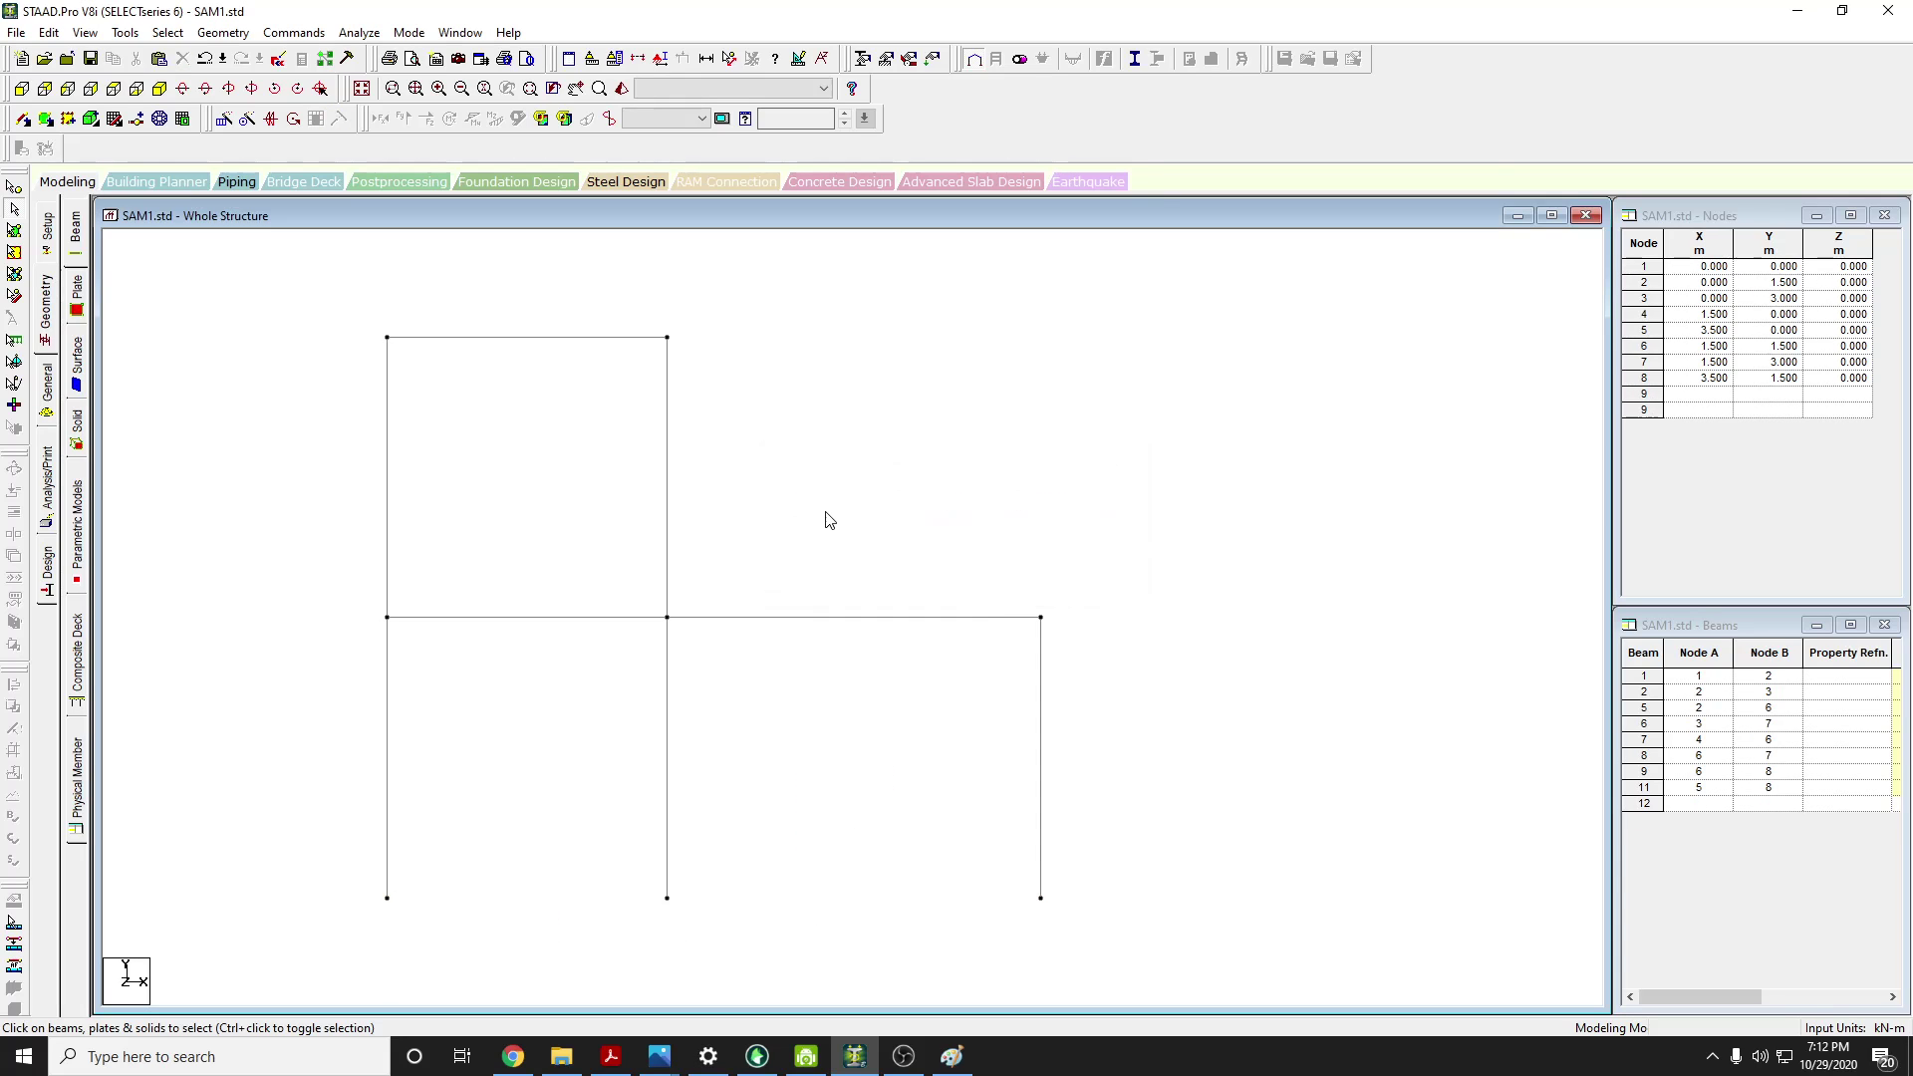
# Compare the frame with the presenter's model and elevation drawing in Google Meet, including the node and beam tables
pyautogui.click(514, 1058)
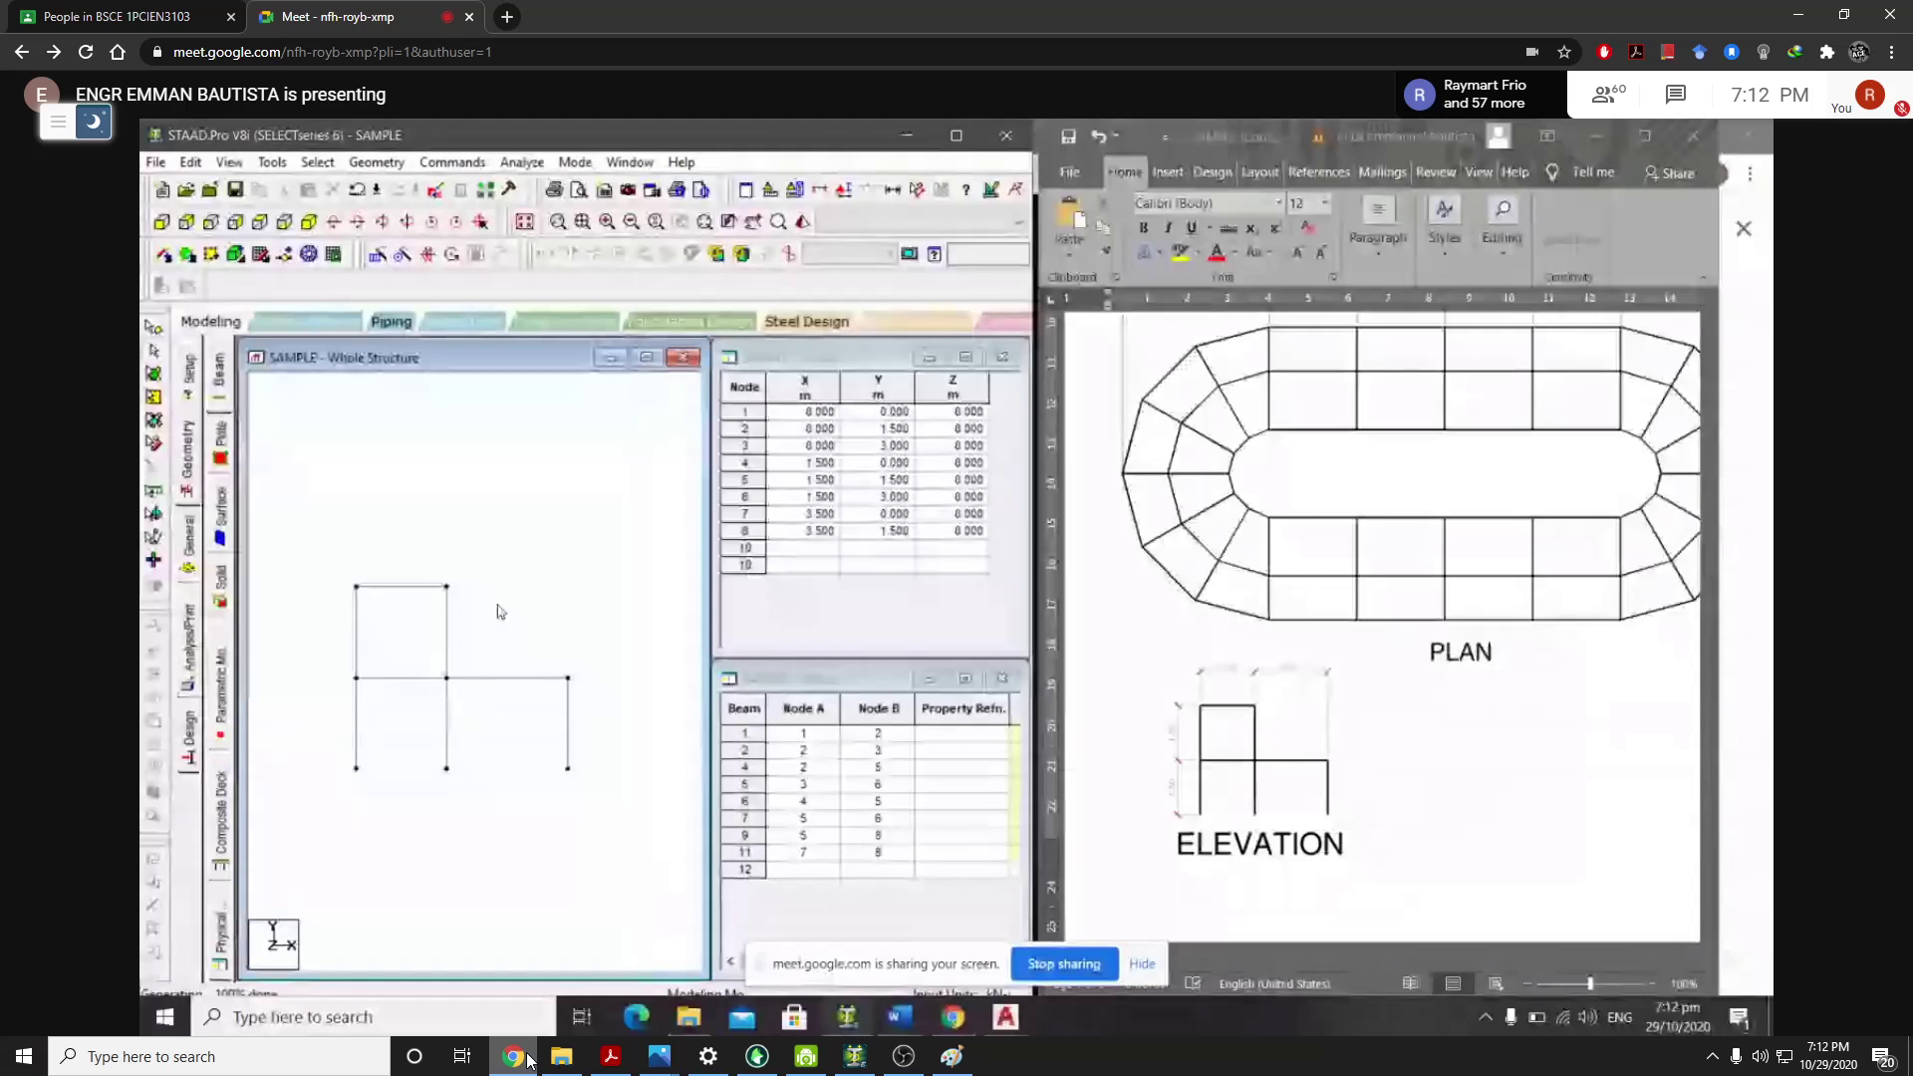
pyautogui.click(528, 1060)
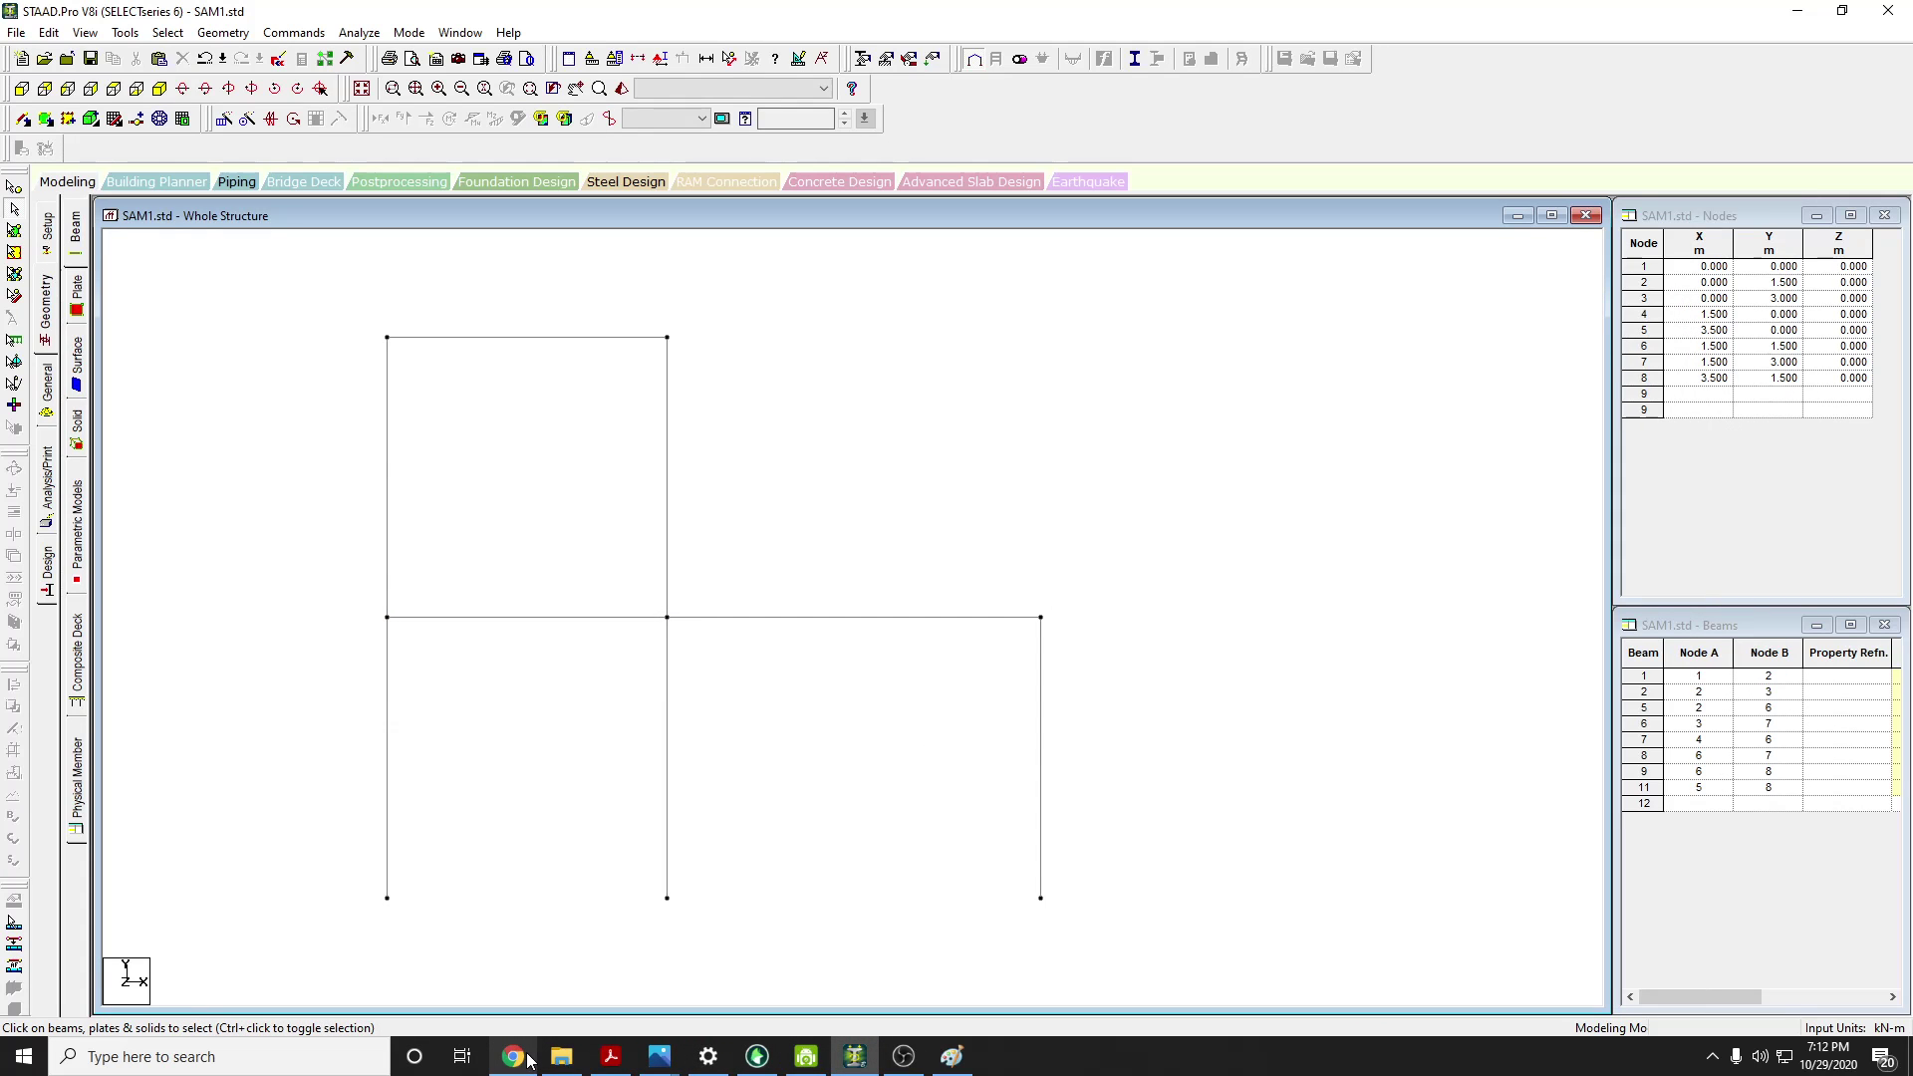
pyautogui.click(514, 1058)
pyautogui.click(528, 1060)
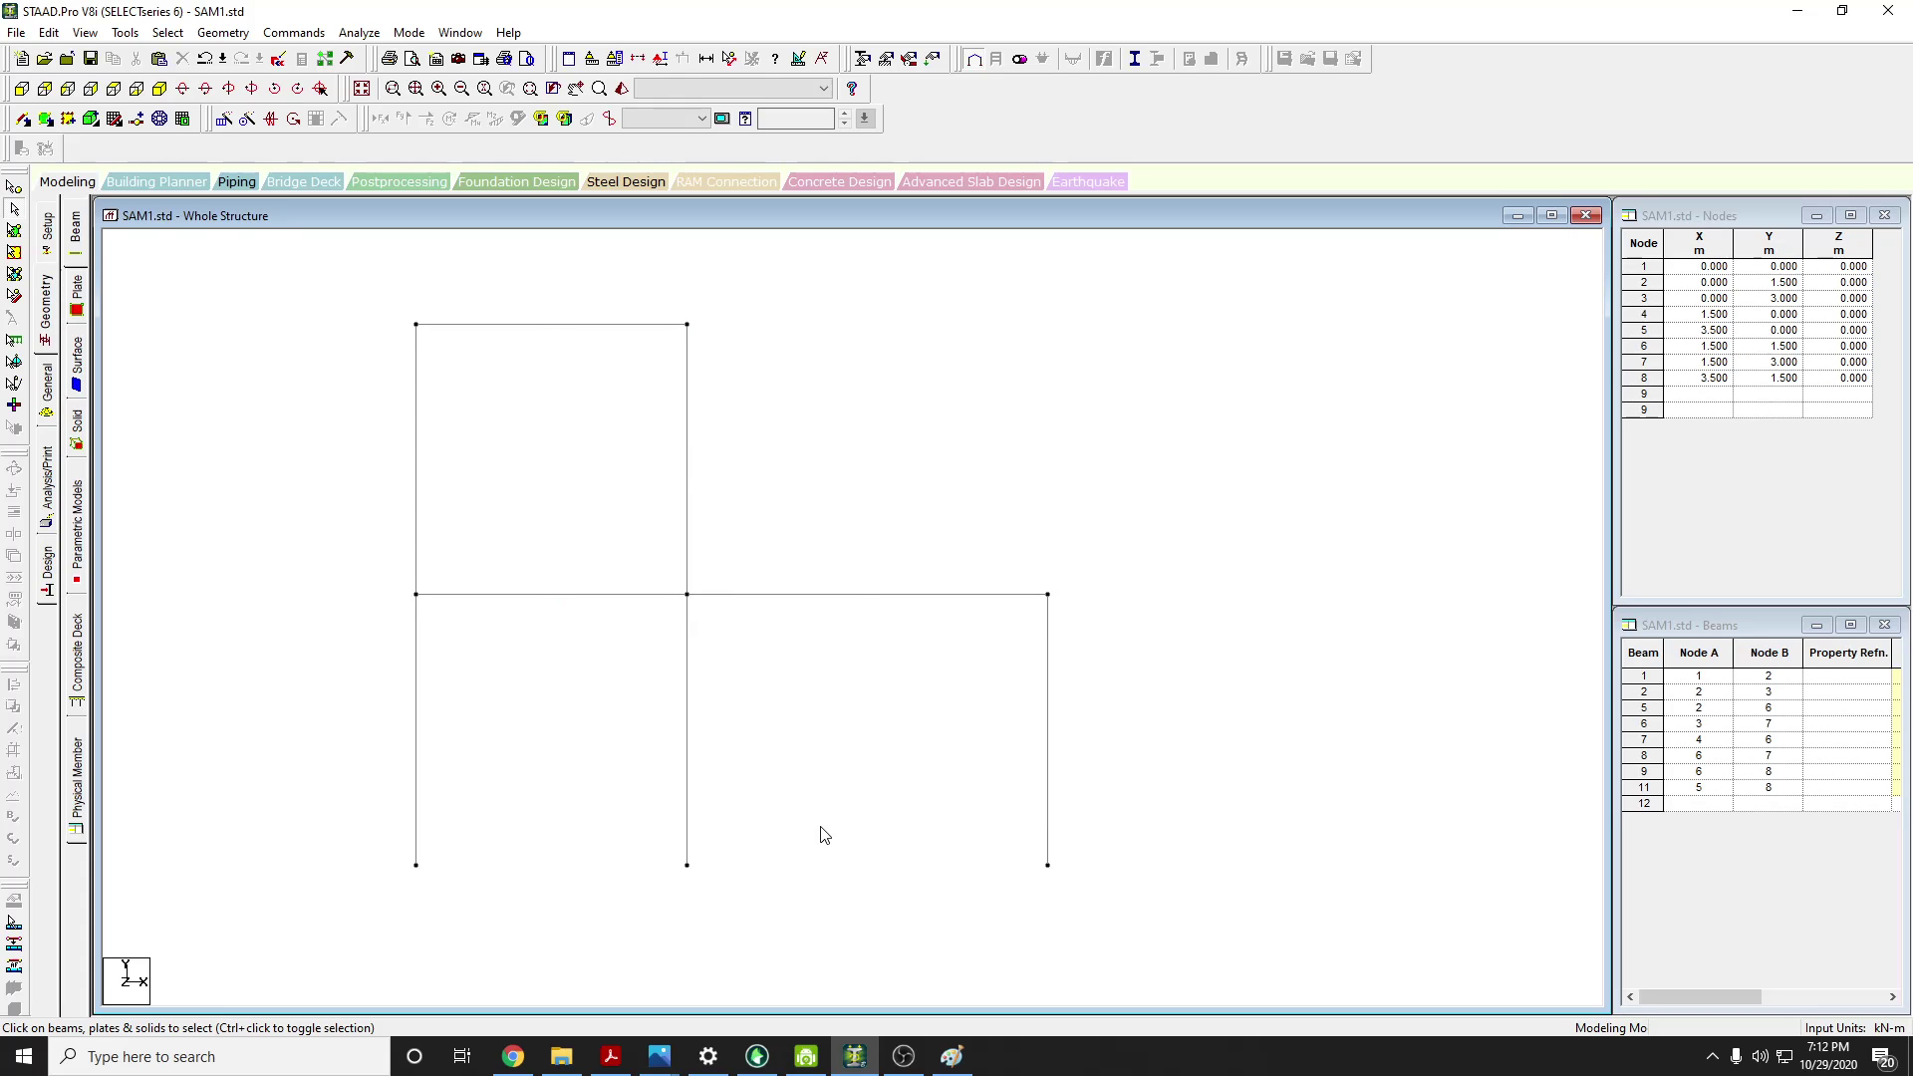
pyautogui.click(513, 1057)
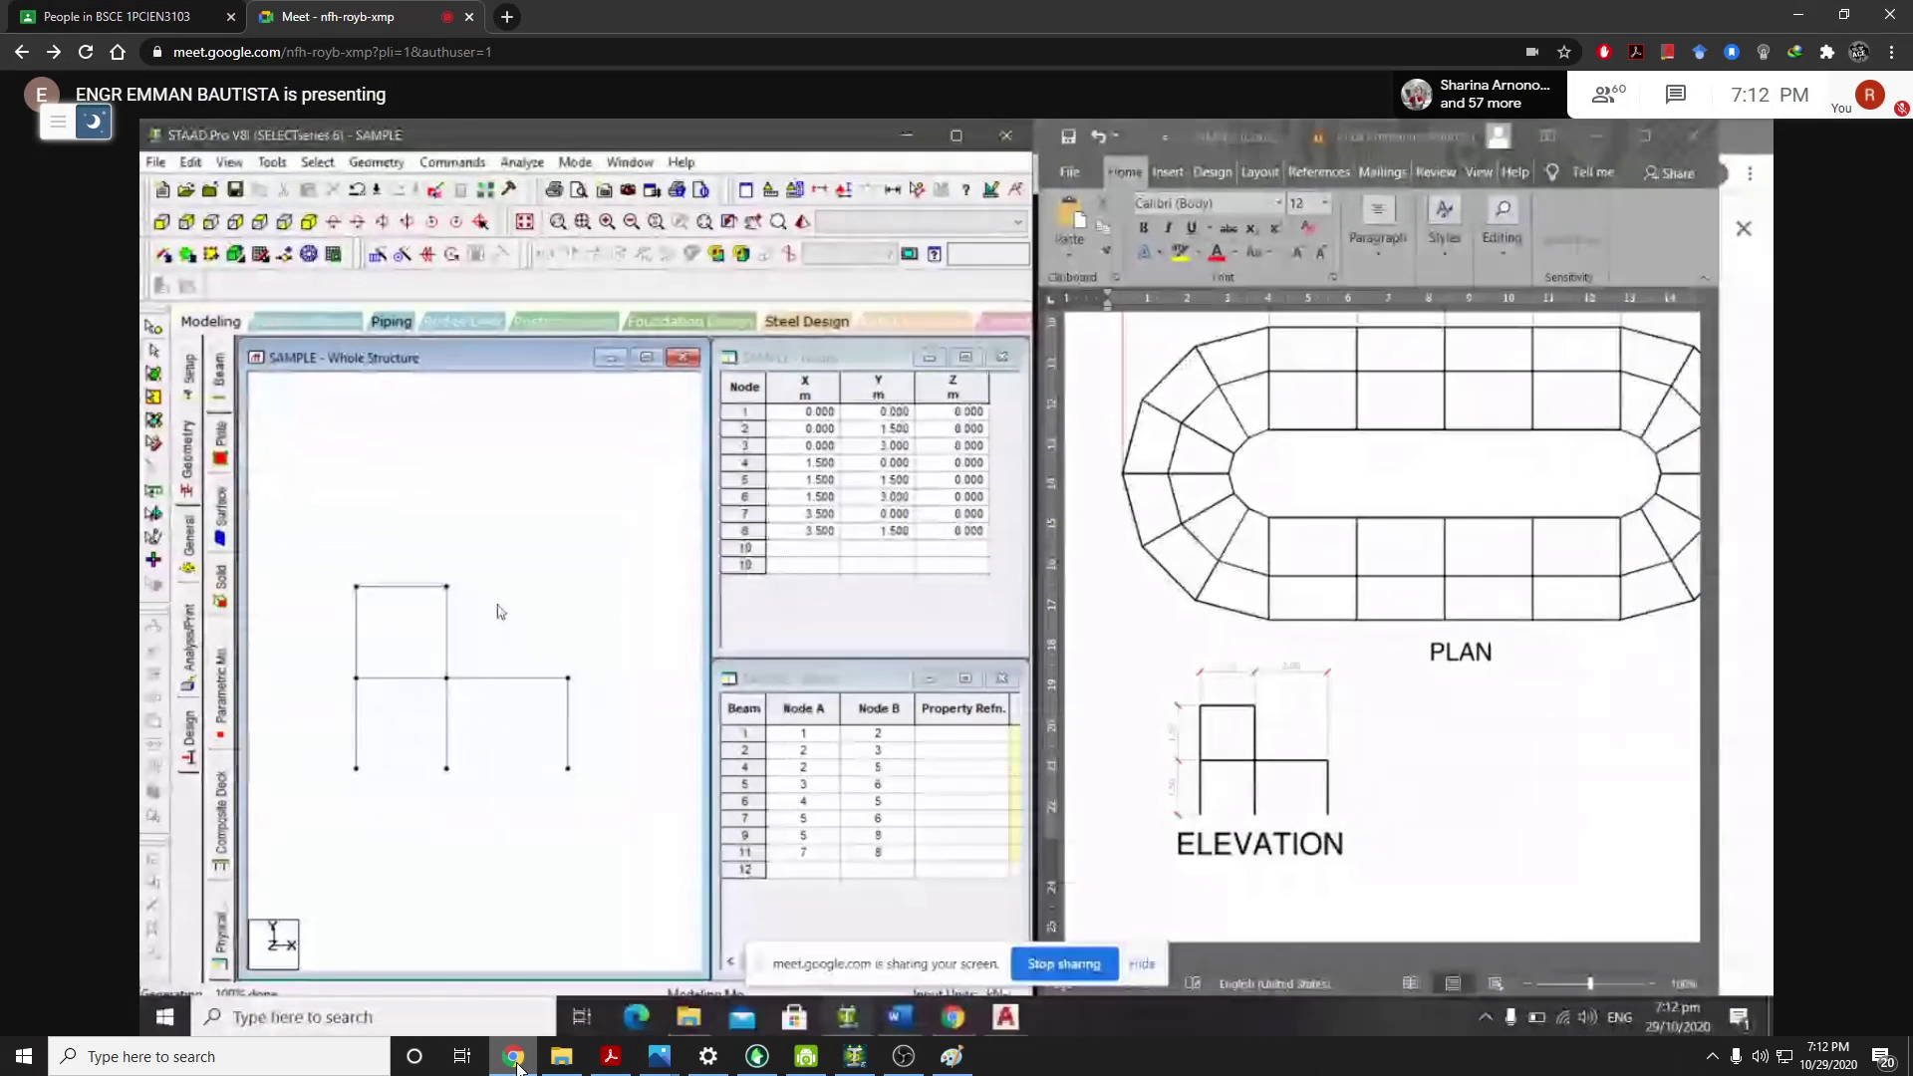
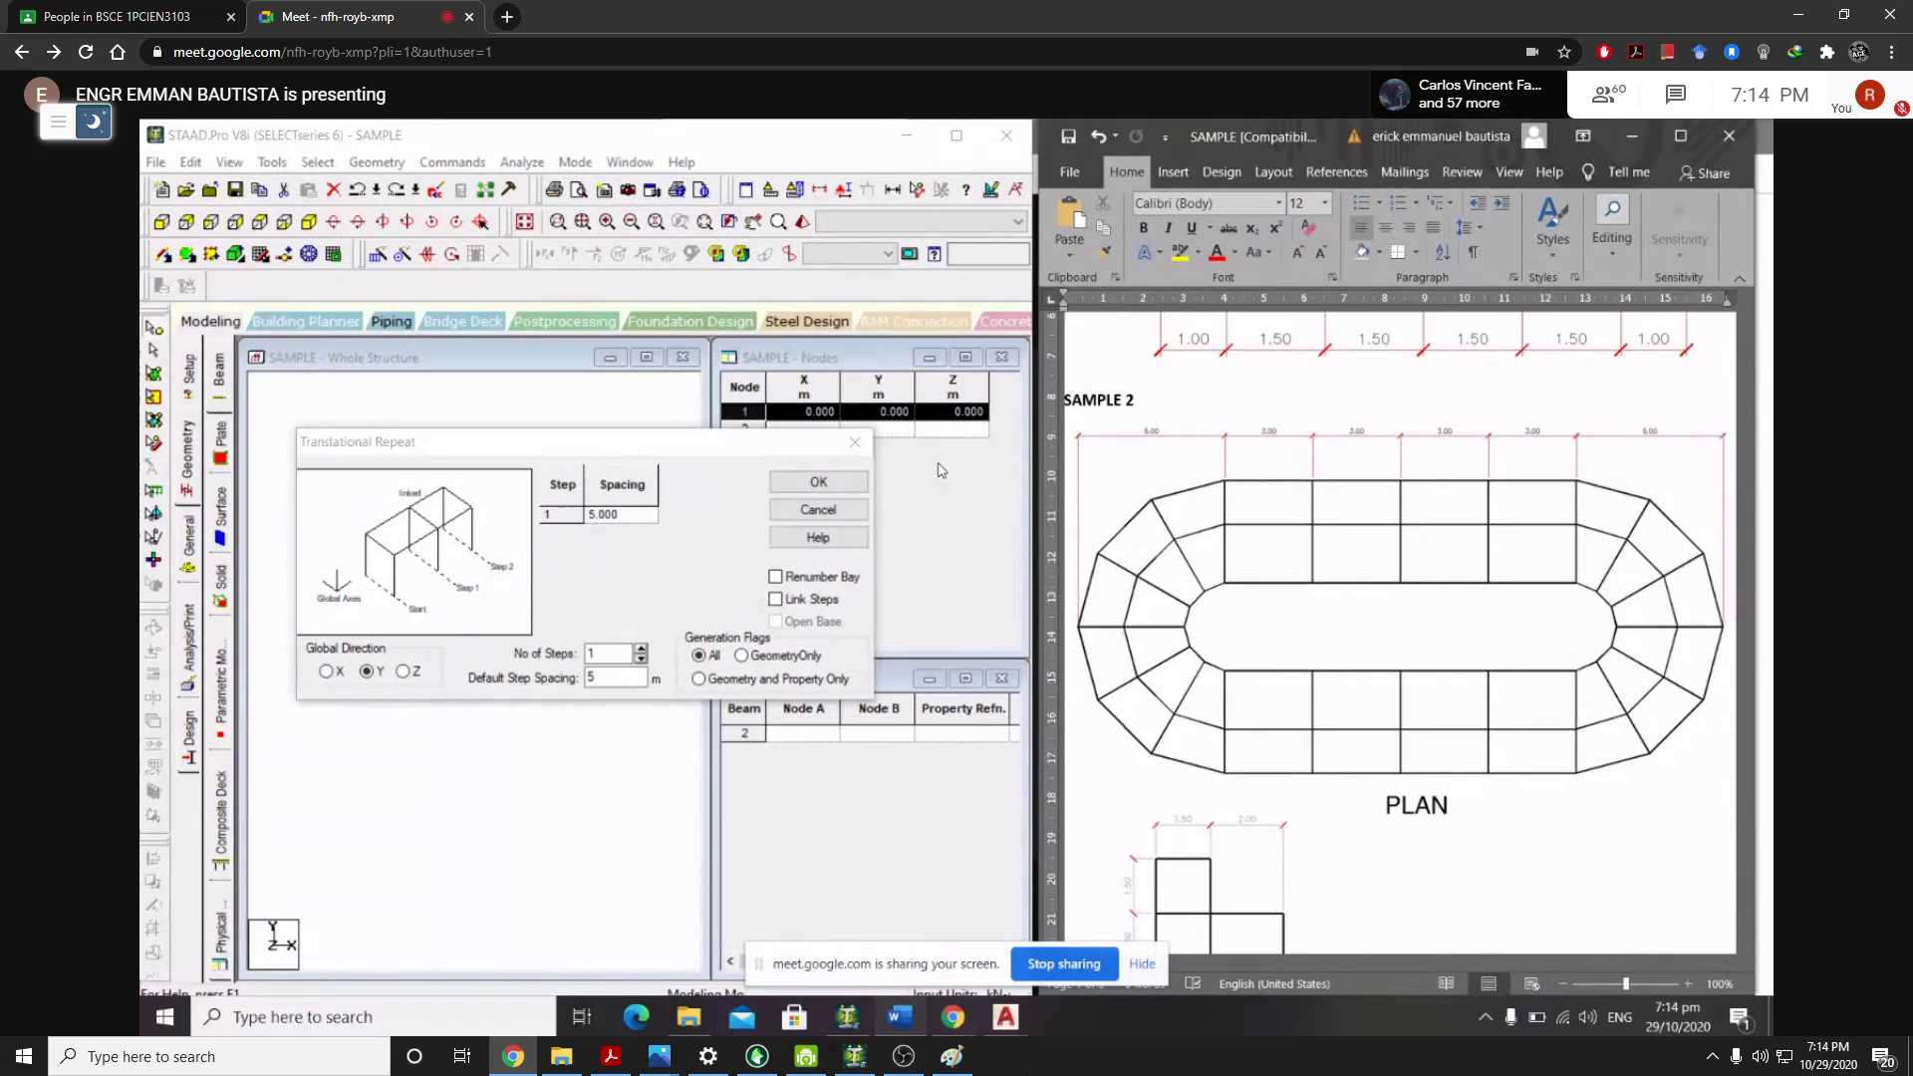
pyautogui.click(848, 1060)
pyautogui.click(848, 1061)
pyautogui.click(848, 1060)
pyautogui.scroll(-1, 794, 799)
pyautogui.moveTo(1123, 738); pyautogui.dragTo(1072, 745, button='middle')
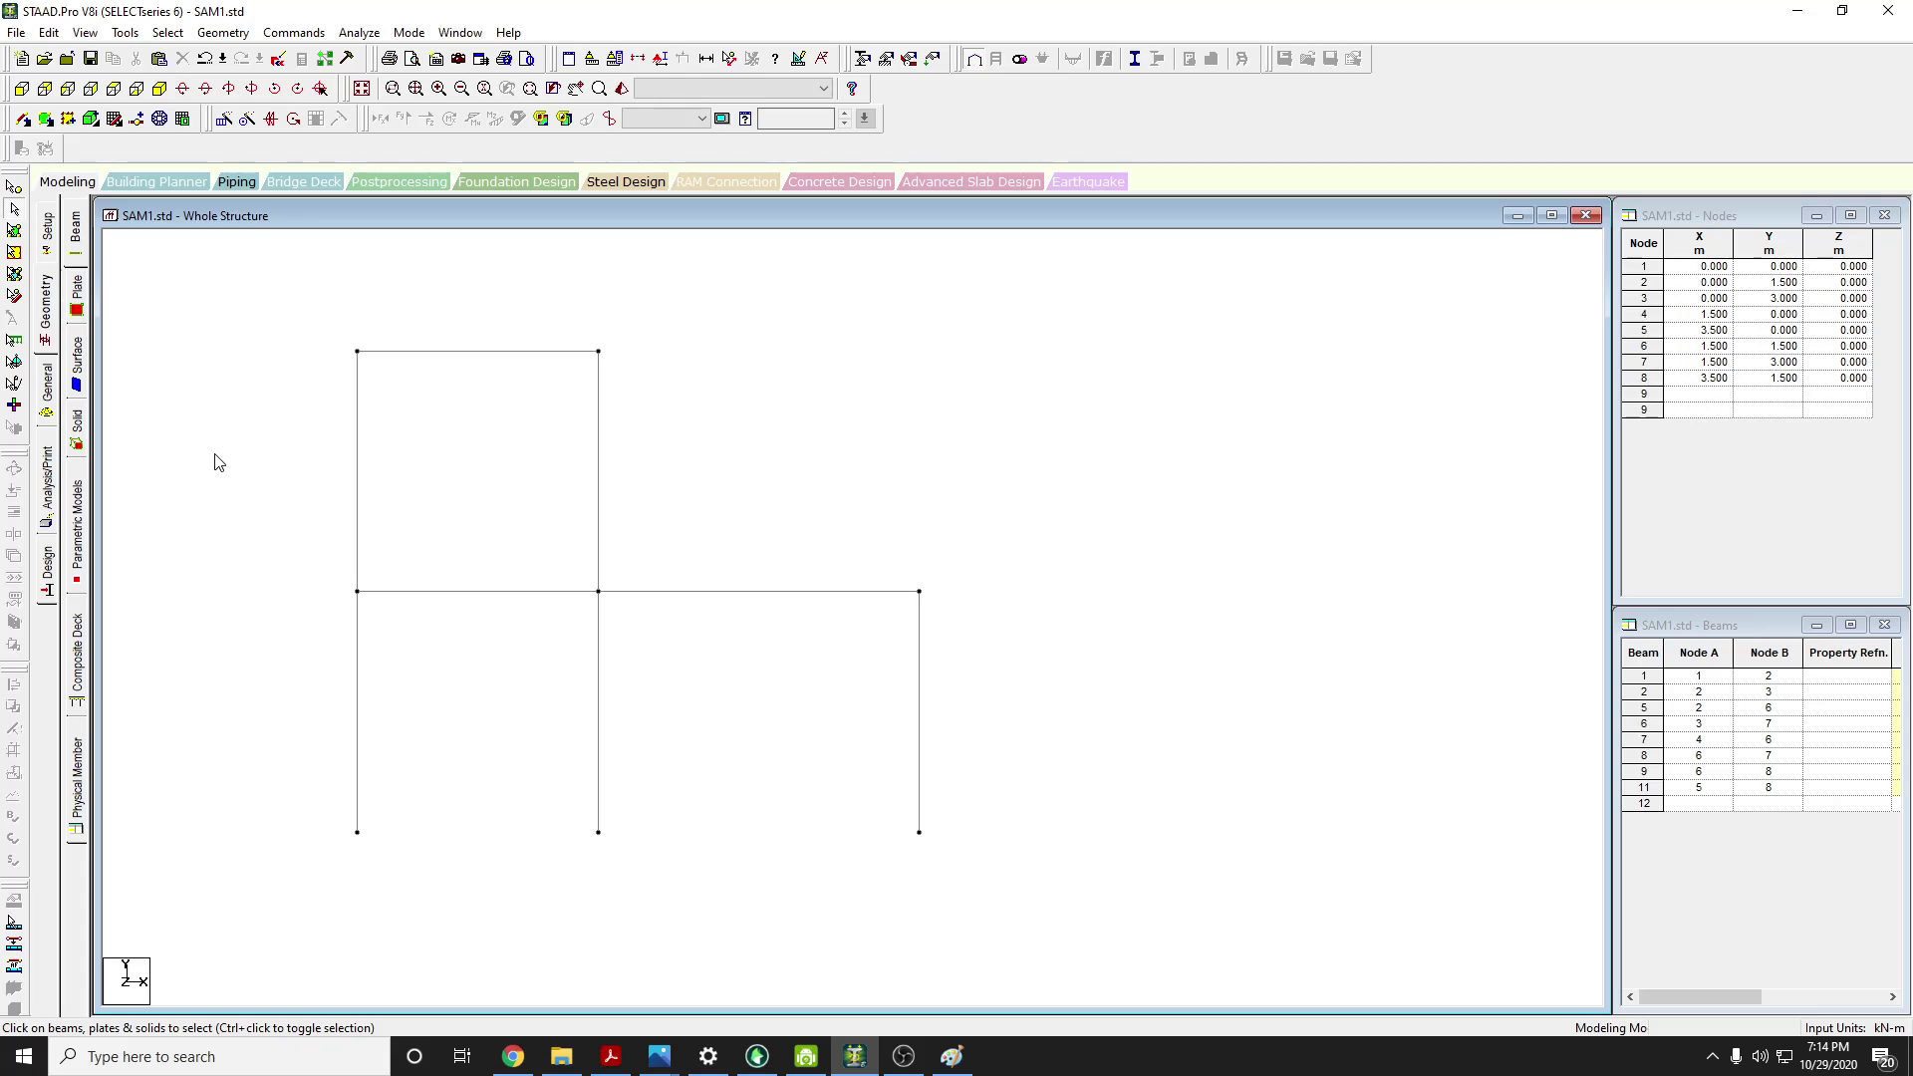
# Undo the base and upper-right beam deletions and the linked repeat of the vertical beams
pyautogui.hotkey('ctrl', 'z')
pyautogui.hotkey('ctrl', 'z')
pyautogui.hotkey('ctrl', 'z')
pyautogui.hotkey('ctrl', 'z')
pyautogui.hotkey('ctrl', 'z')
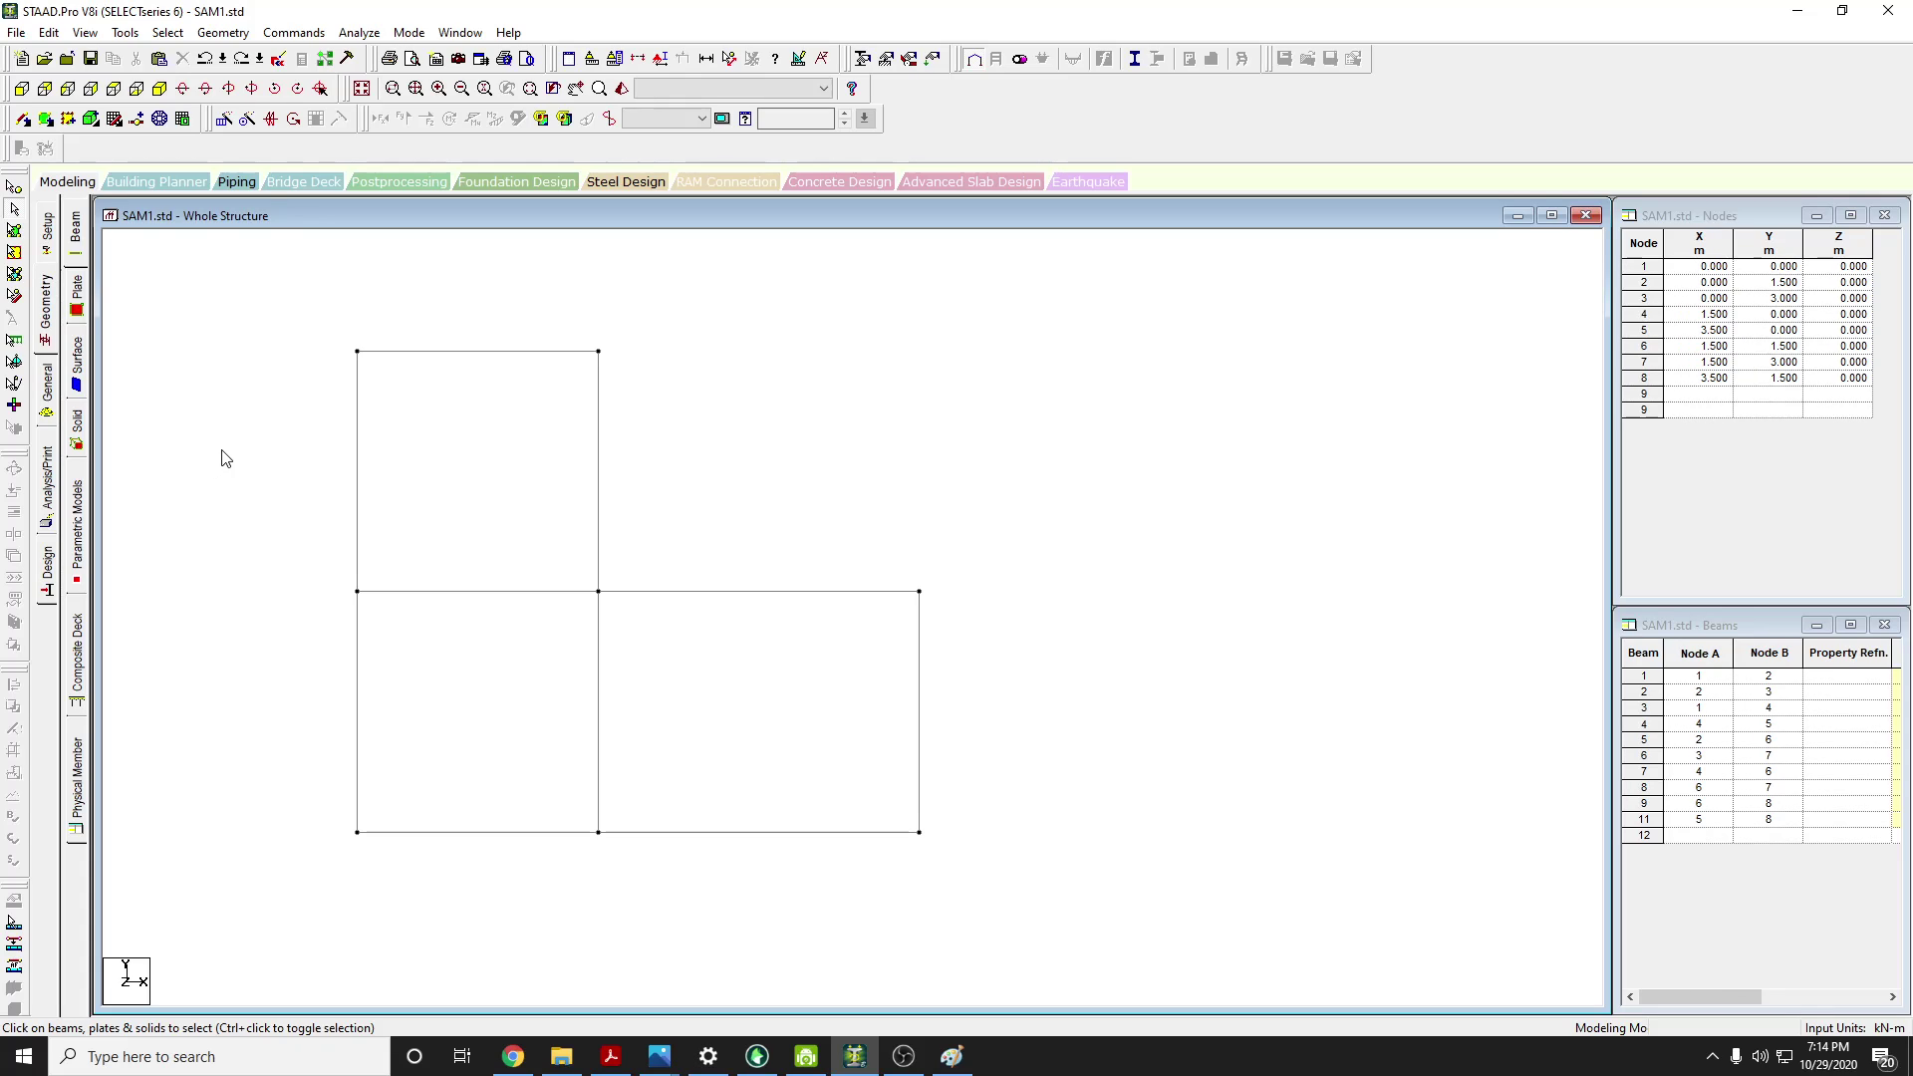
pyautogui.hotkey('ctrl', 'z')
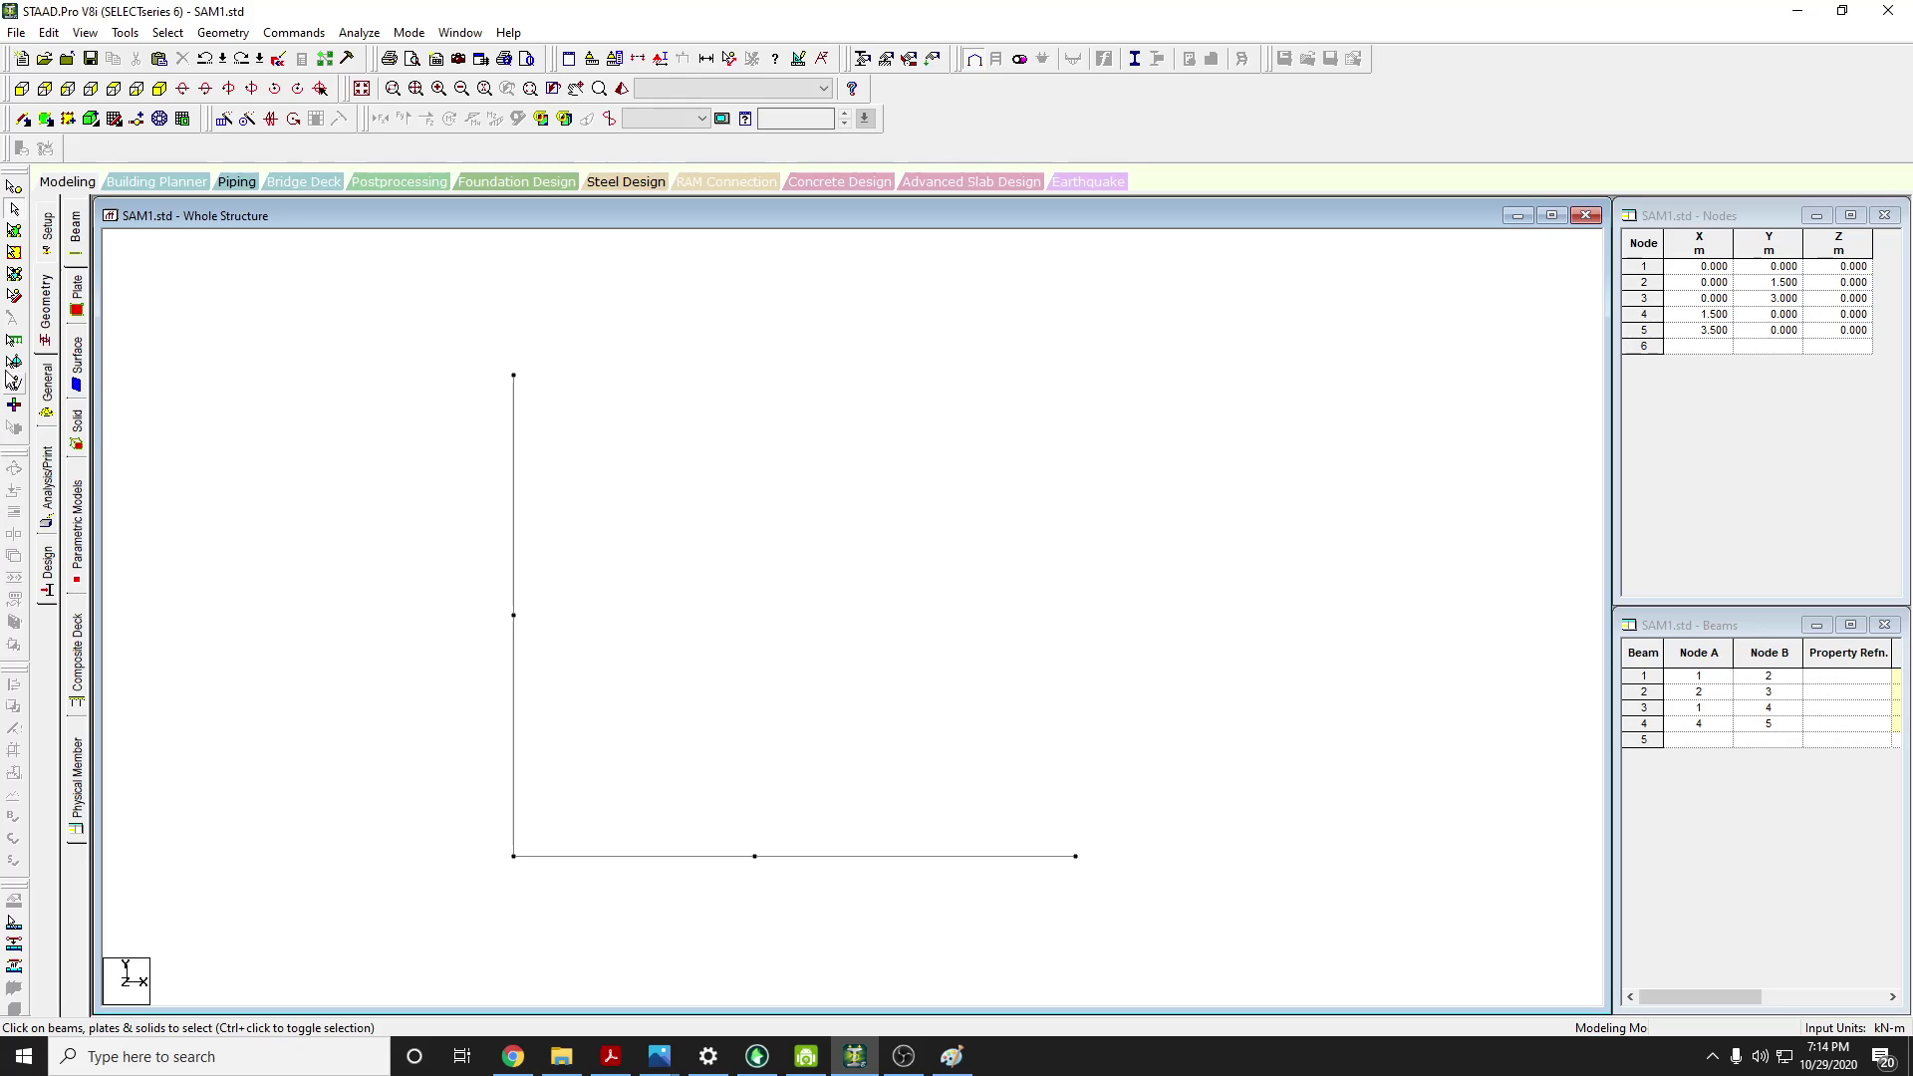
# Translationally repeat the two vertical beams in X with two steps of 1.5 m and 2 m, linking the steps
pyautogui.click(14, 296)
pyautogui.moveTo(585, 782); pyautogui.dragTo(389, 372)
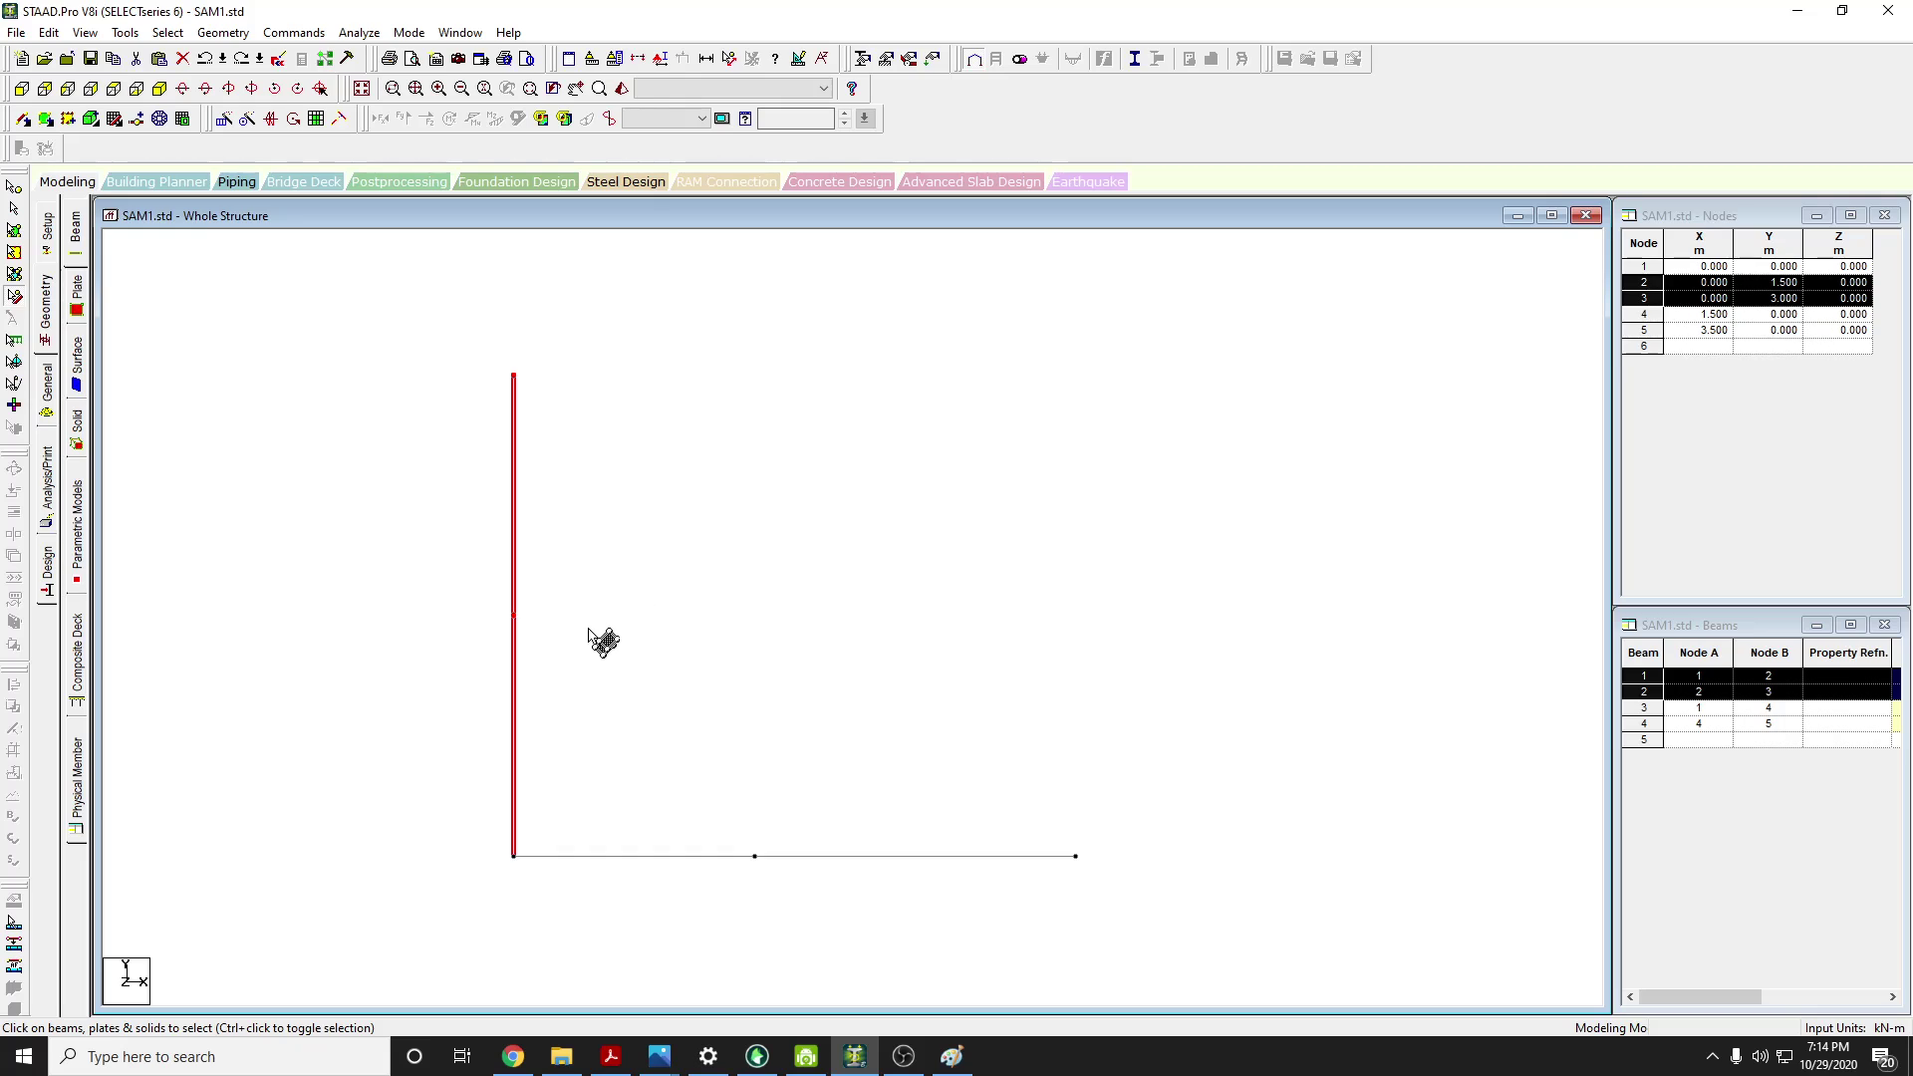
pyautogui.rightClick(520, 588)
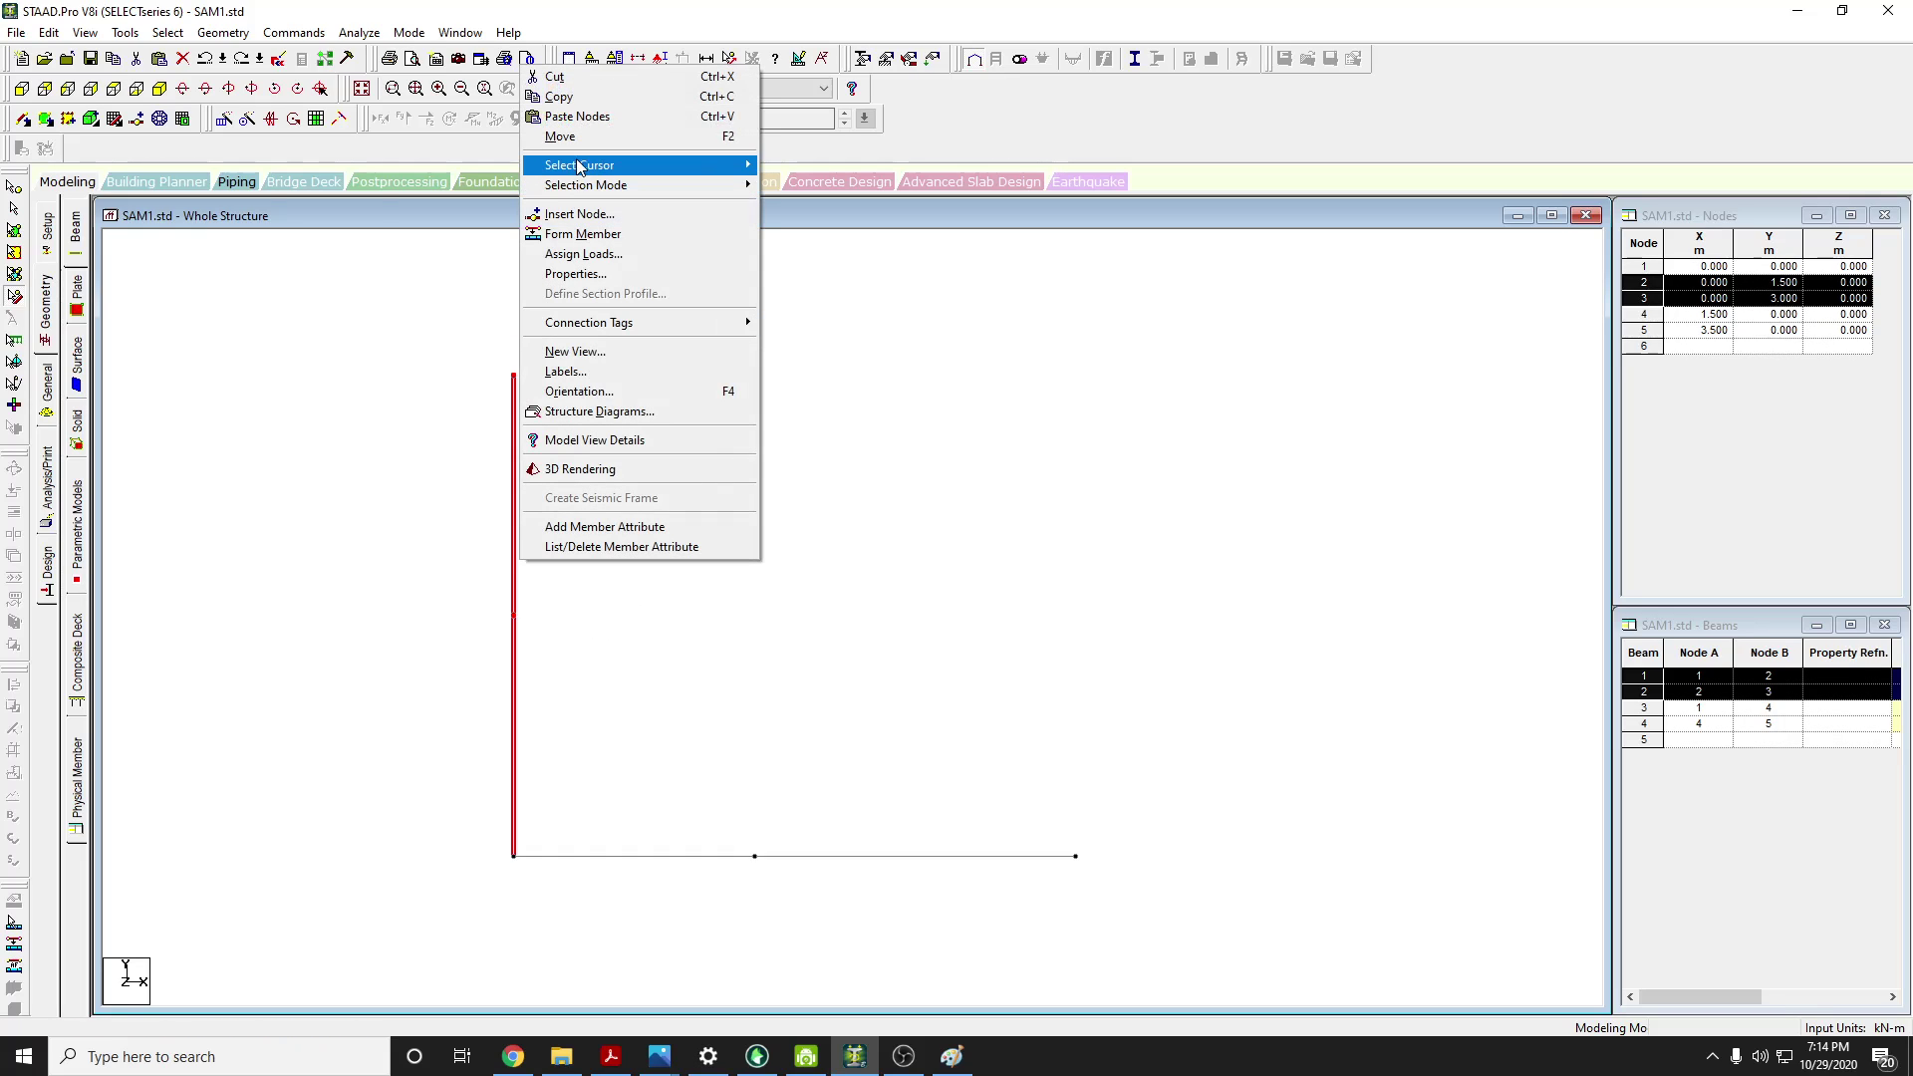
pyautogui.click(239, 219)
pyautogui.click(223, 118)
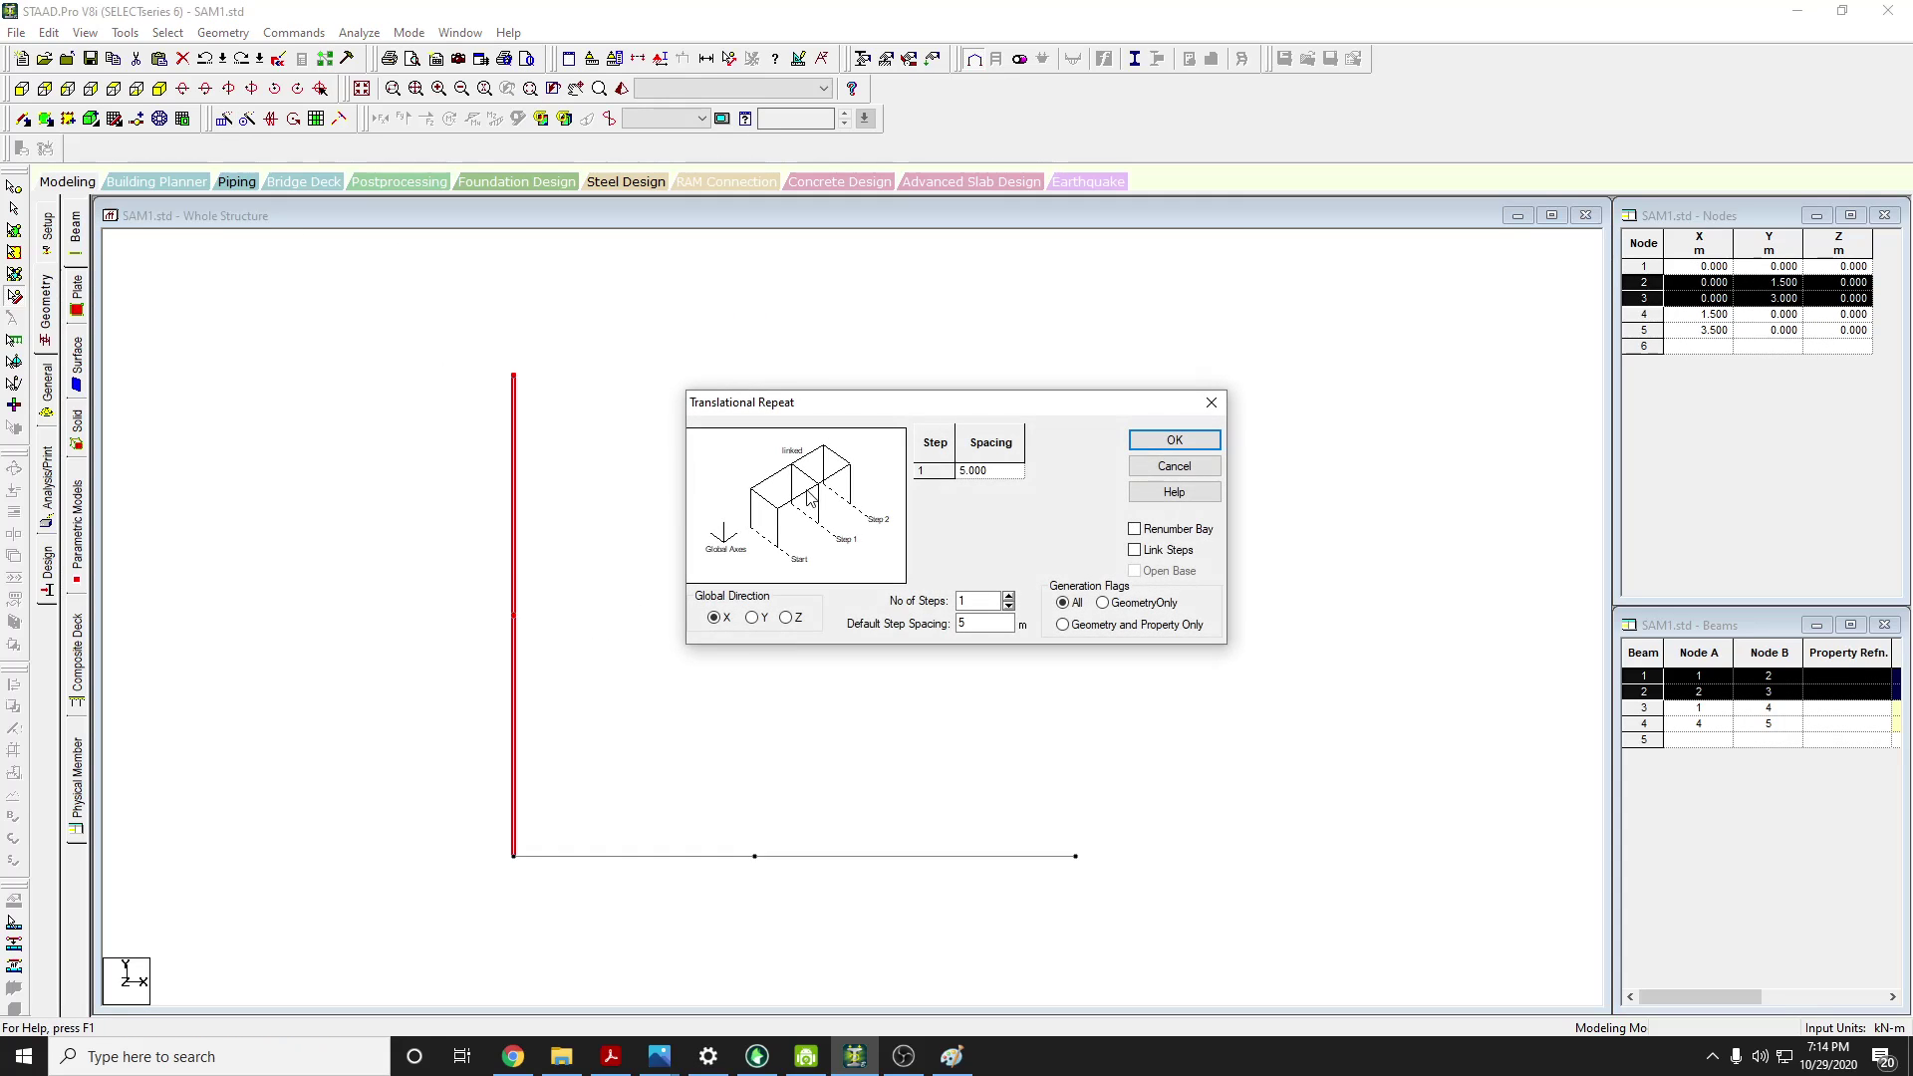
pyautogui.click(1009, 596)
pyautogui.write('1.5')
pyautogui.click(996, 487)
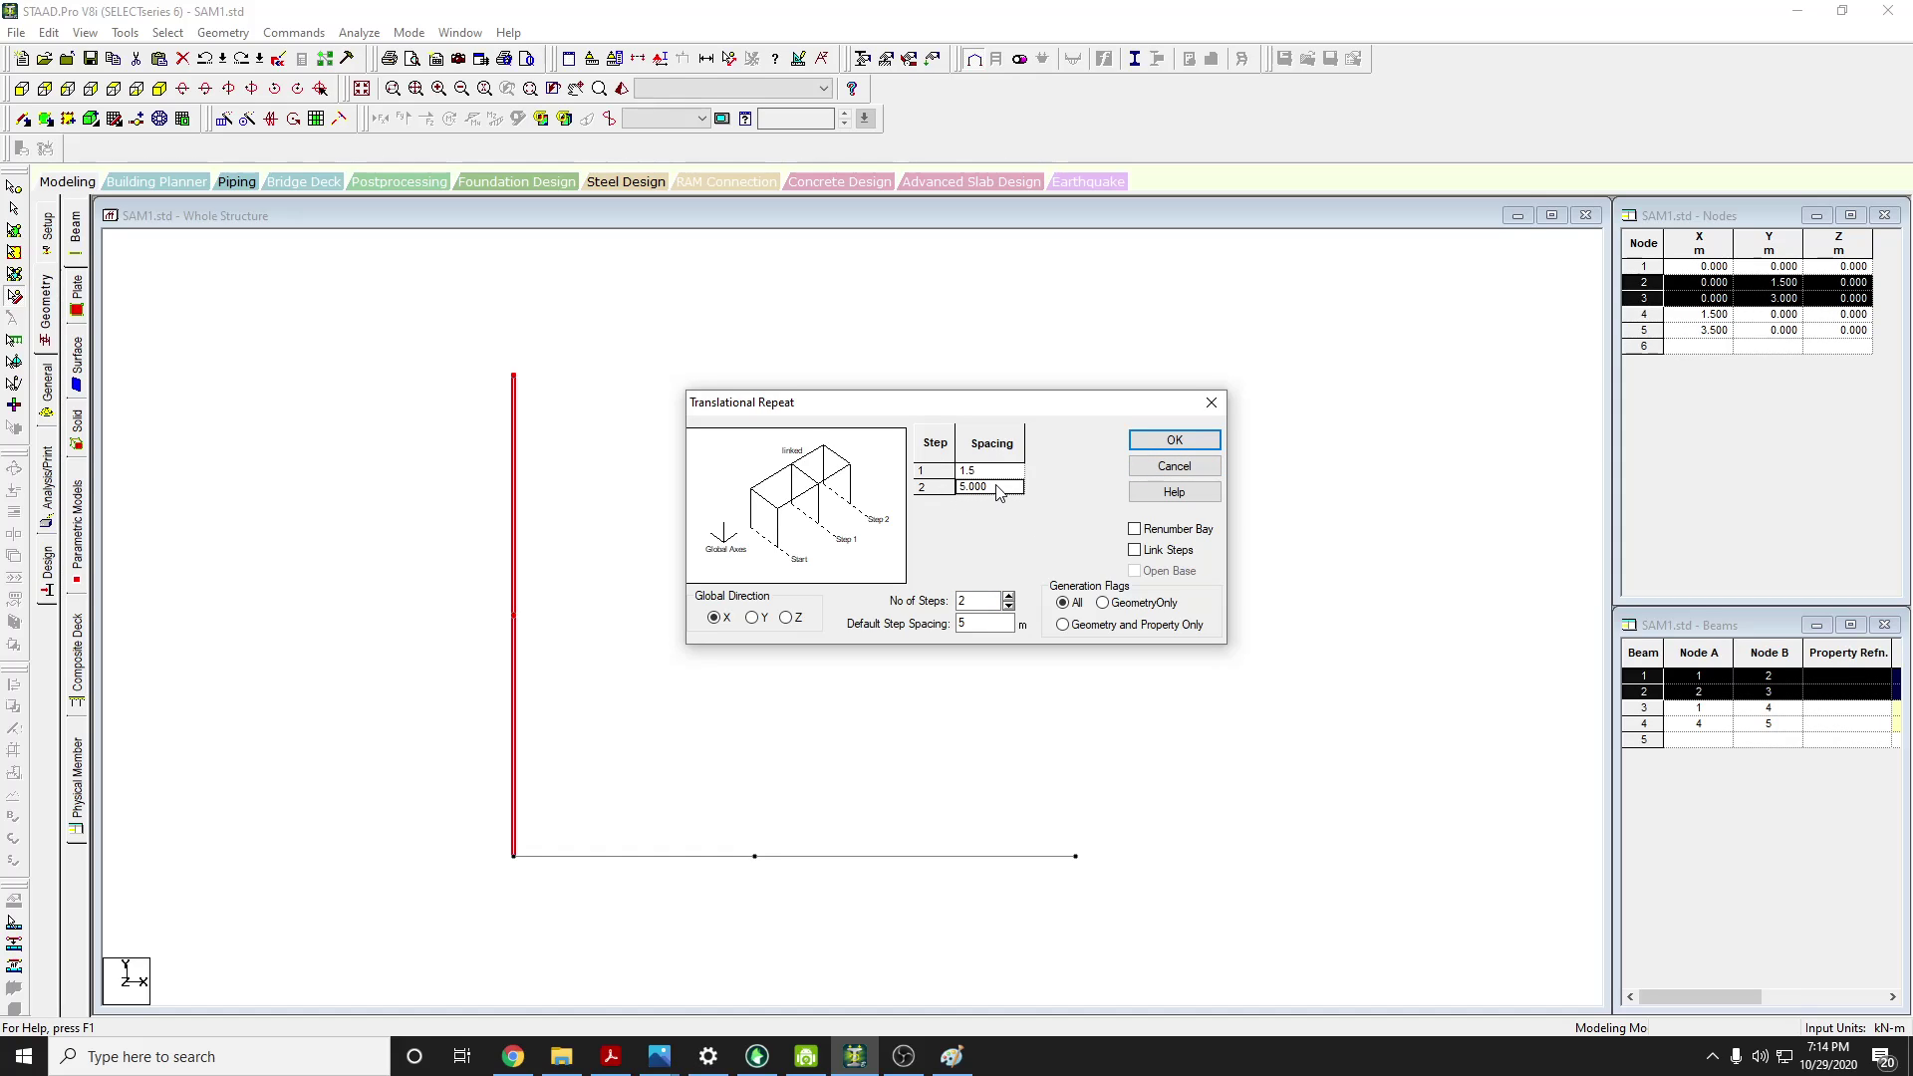
pyautogui.click(961, 486)
pyautogui.write('2')
pyautogui.click(1135, 551)
pyautogui.click(1176, 441)
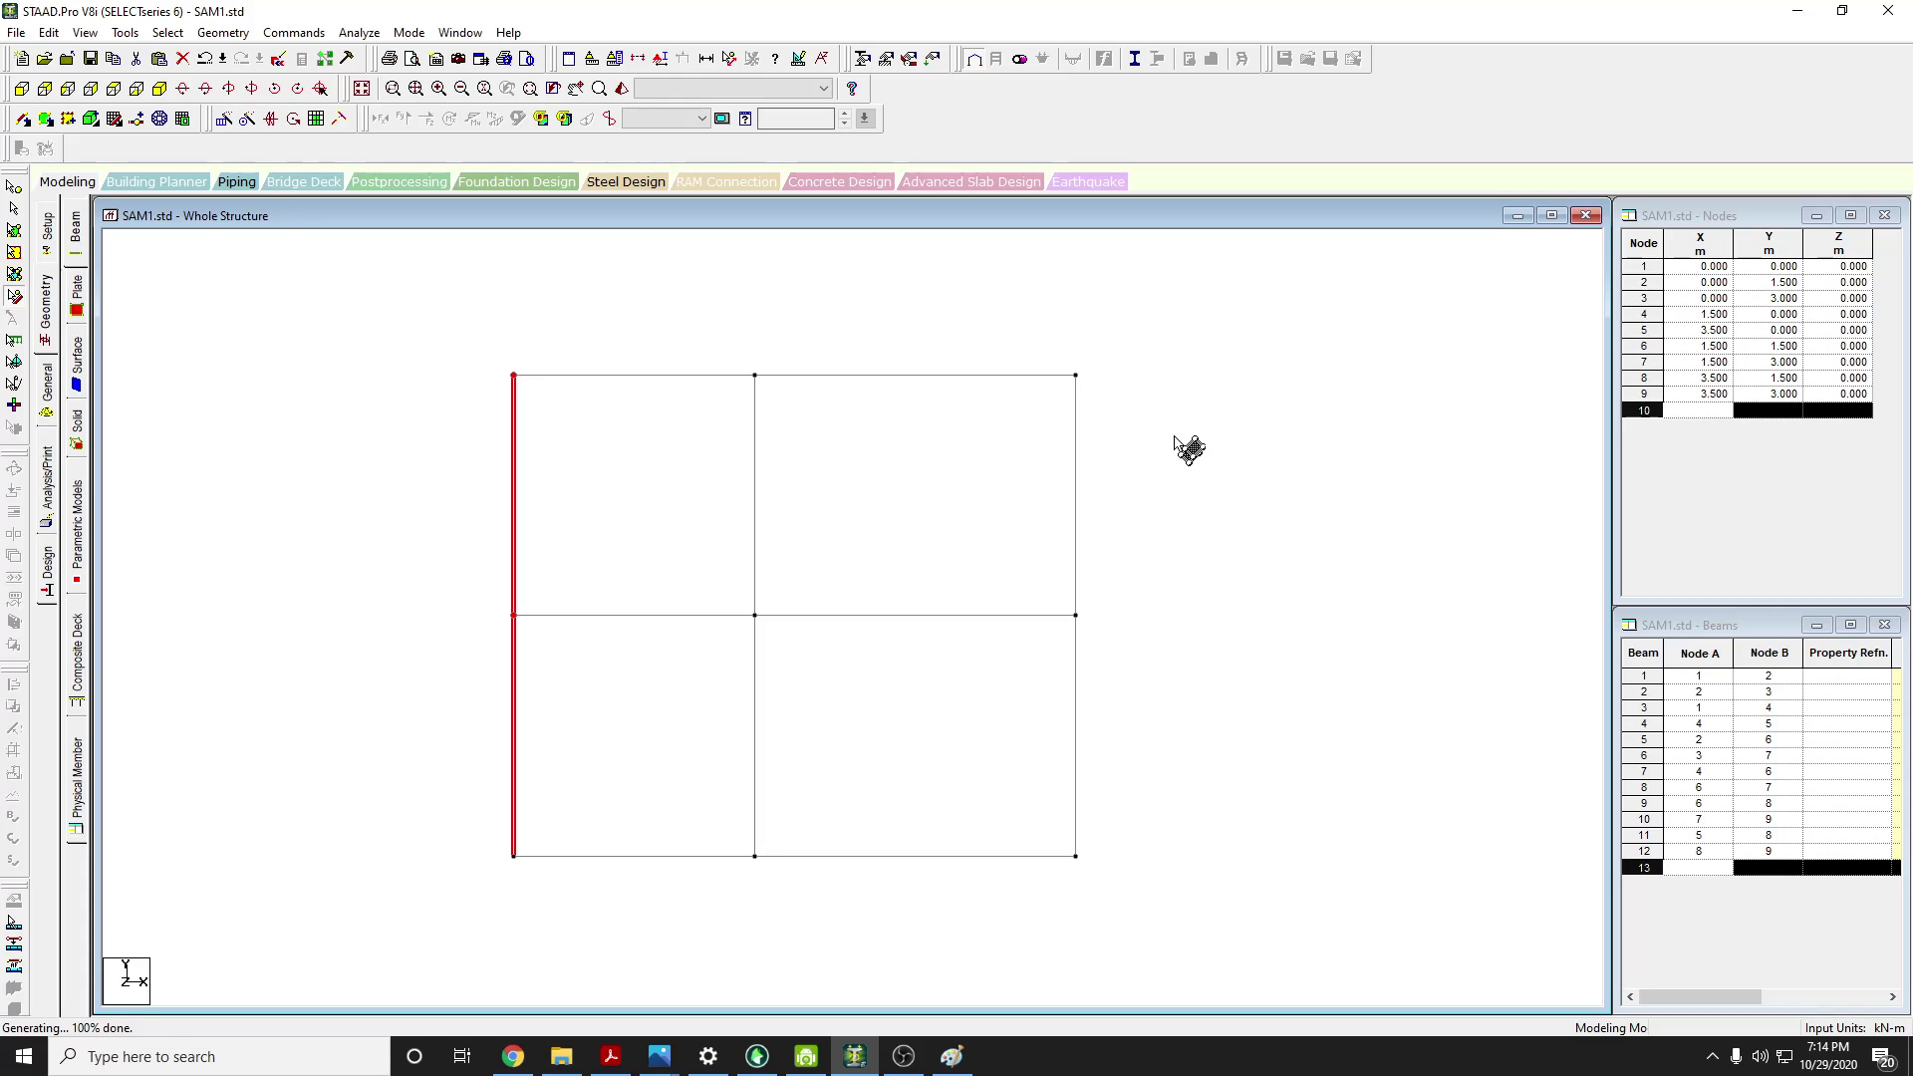
# Undo the linked repeat and the creation of the horizontal base beams, keeping only the two vertical beams
pyautogui.click(690, 911)
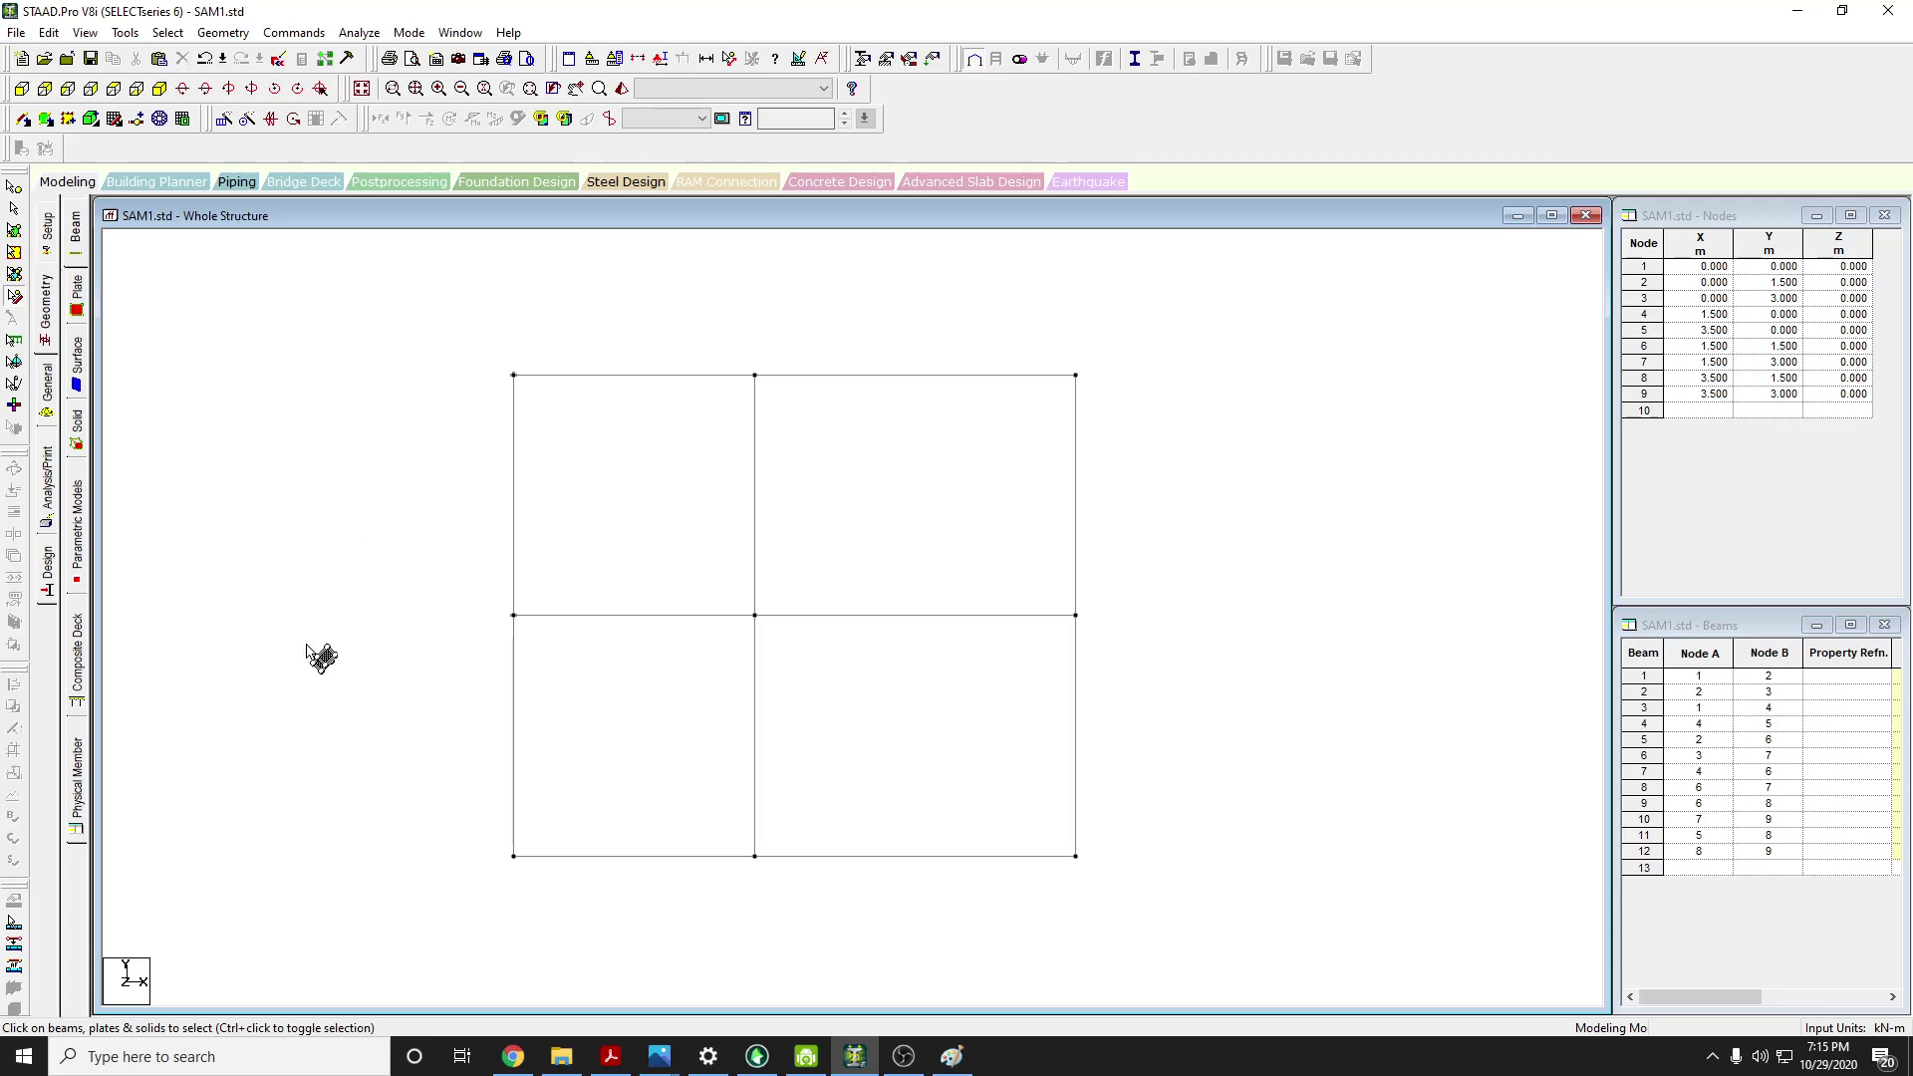
pyautogui.hotkey('ctrl', 'z')
pyautogui.hotkey('ctrl', 'z')
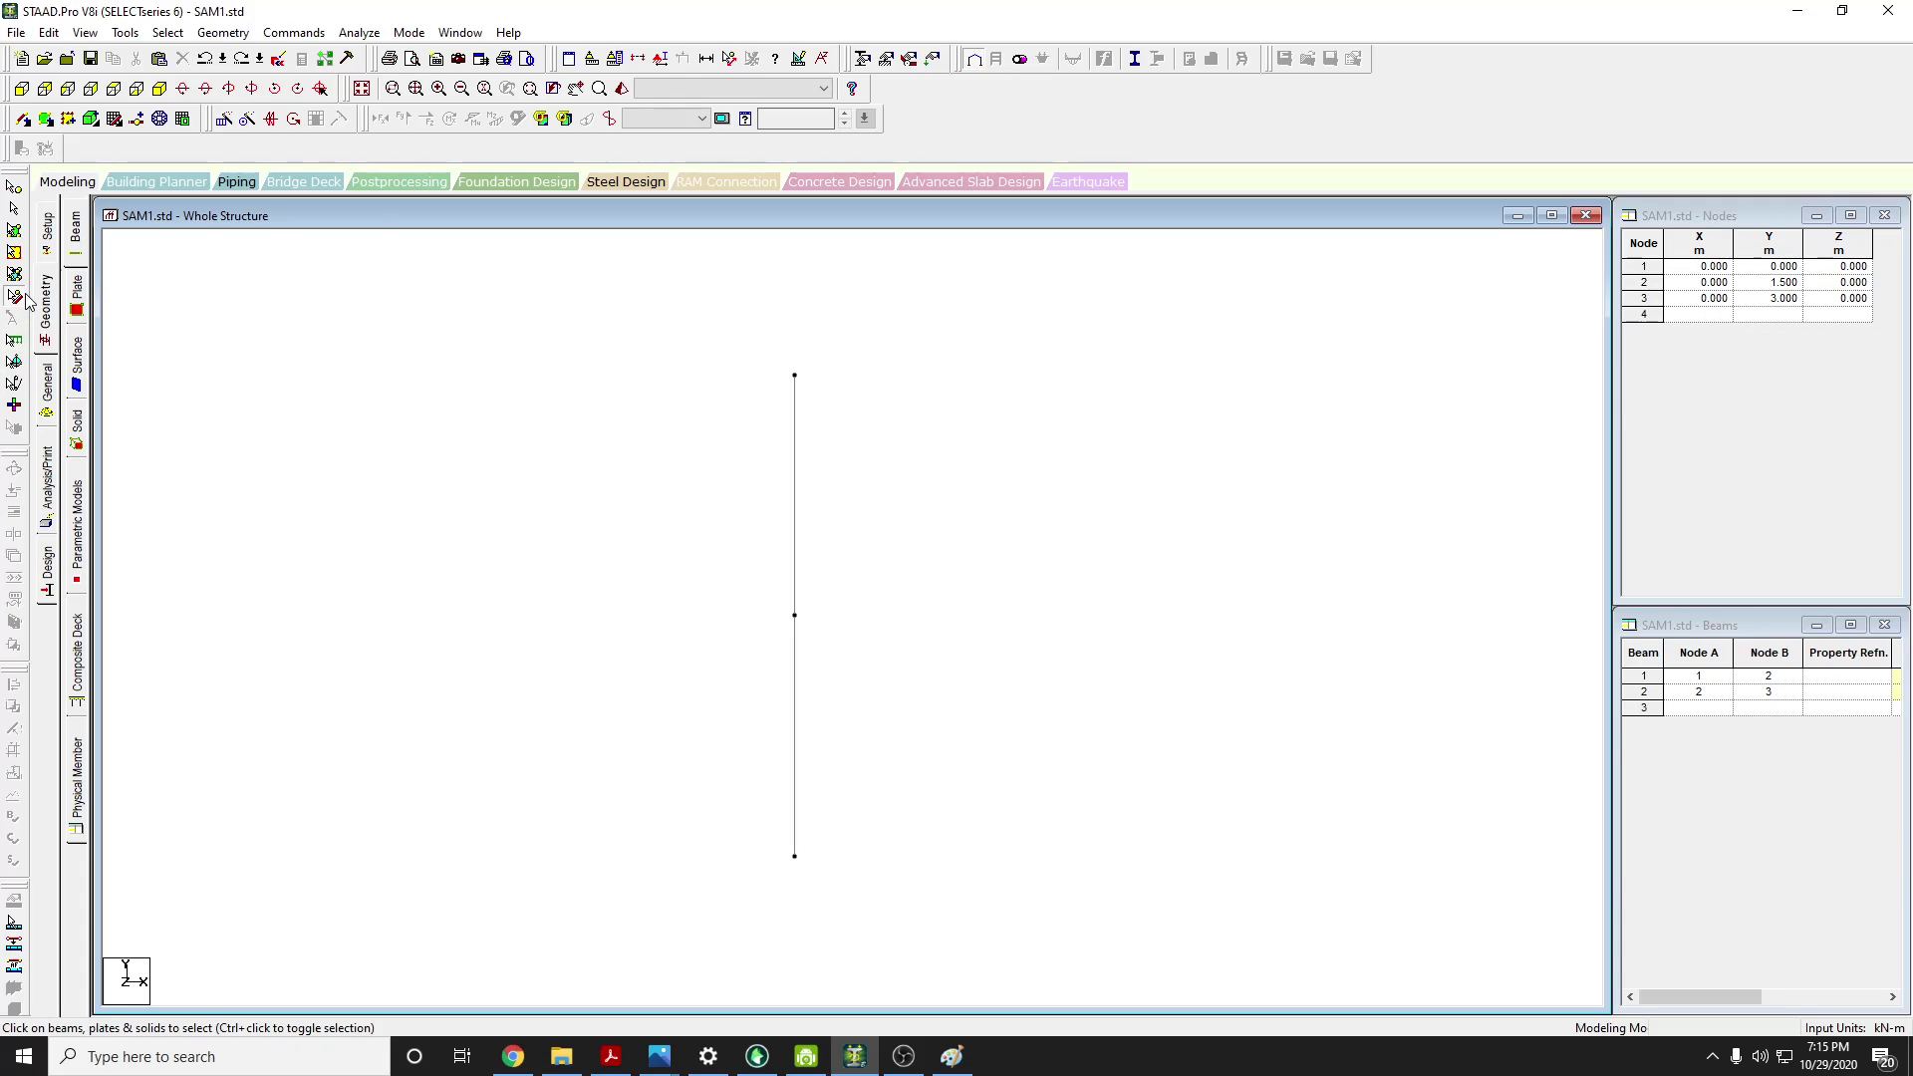
# Translationally repeat the two vertical beams in X with two linked steps spaced 1.5 m and 2 m
pyautogui.moveTo(876, 792); pyautogui.dragTo(685, 404)
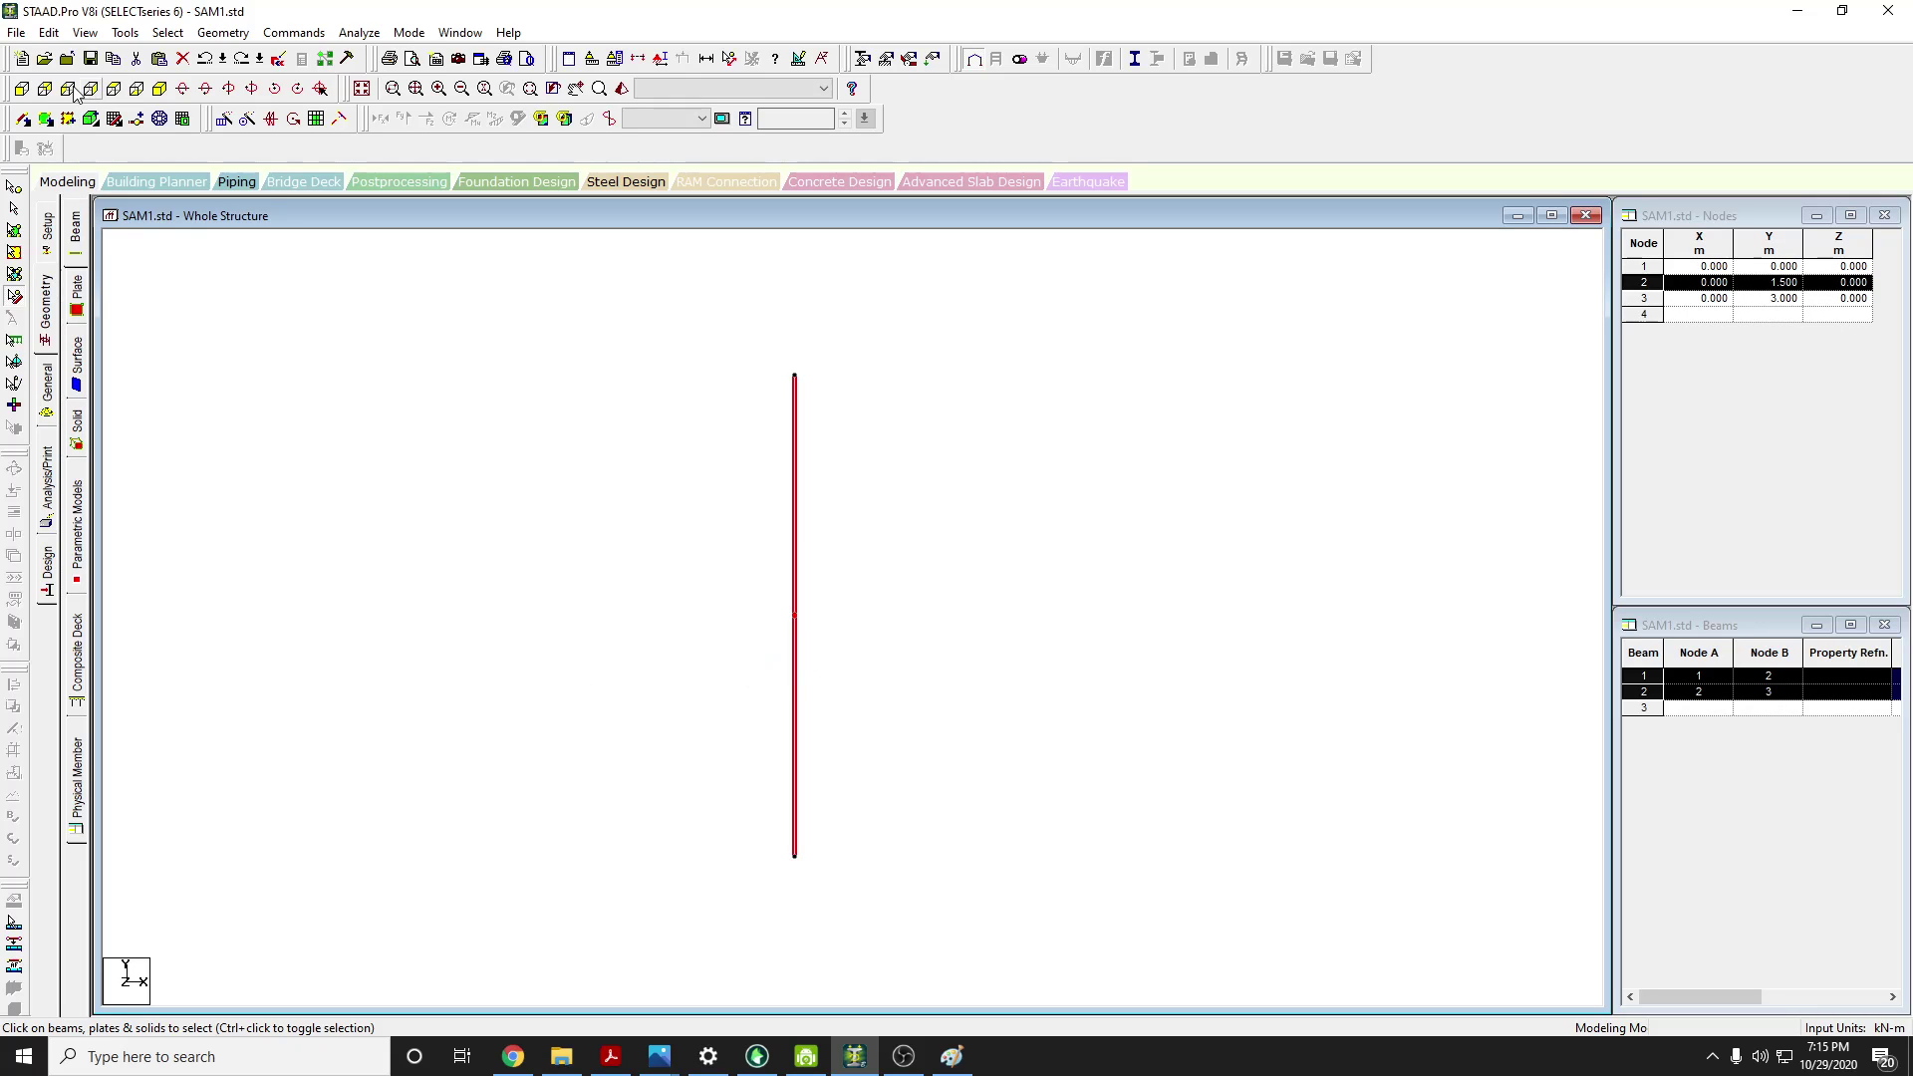
pyautogui.click(221, 121)
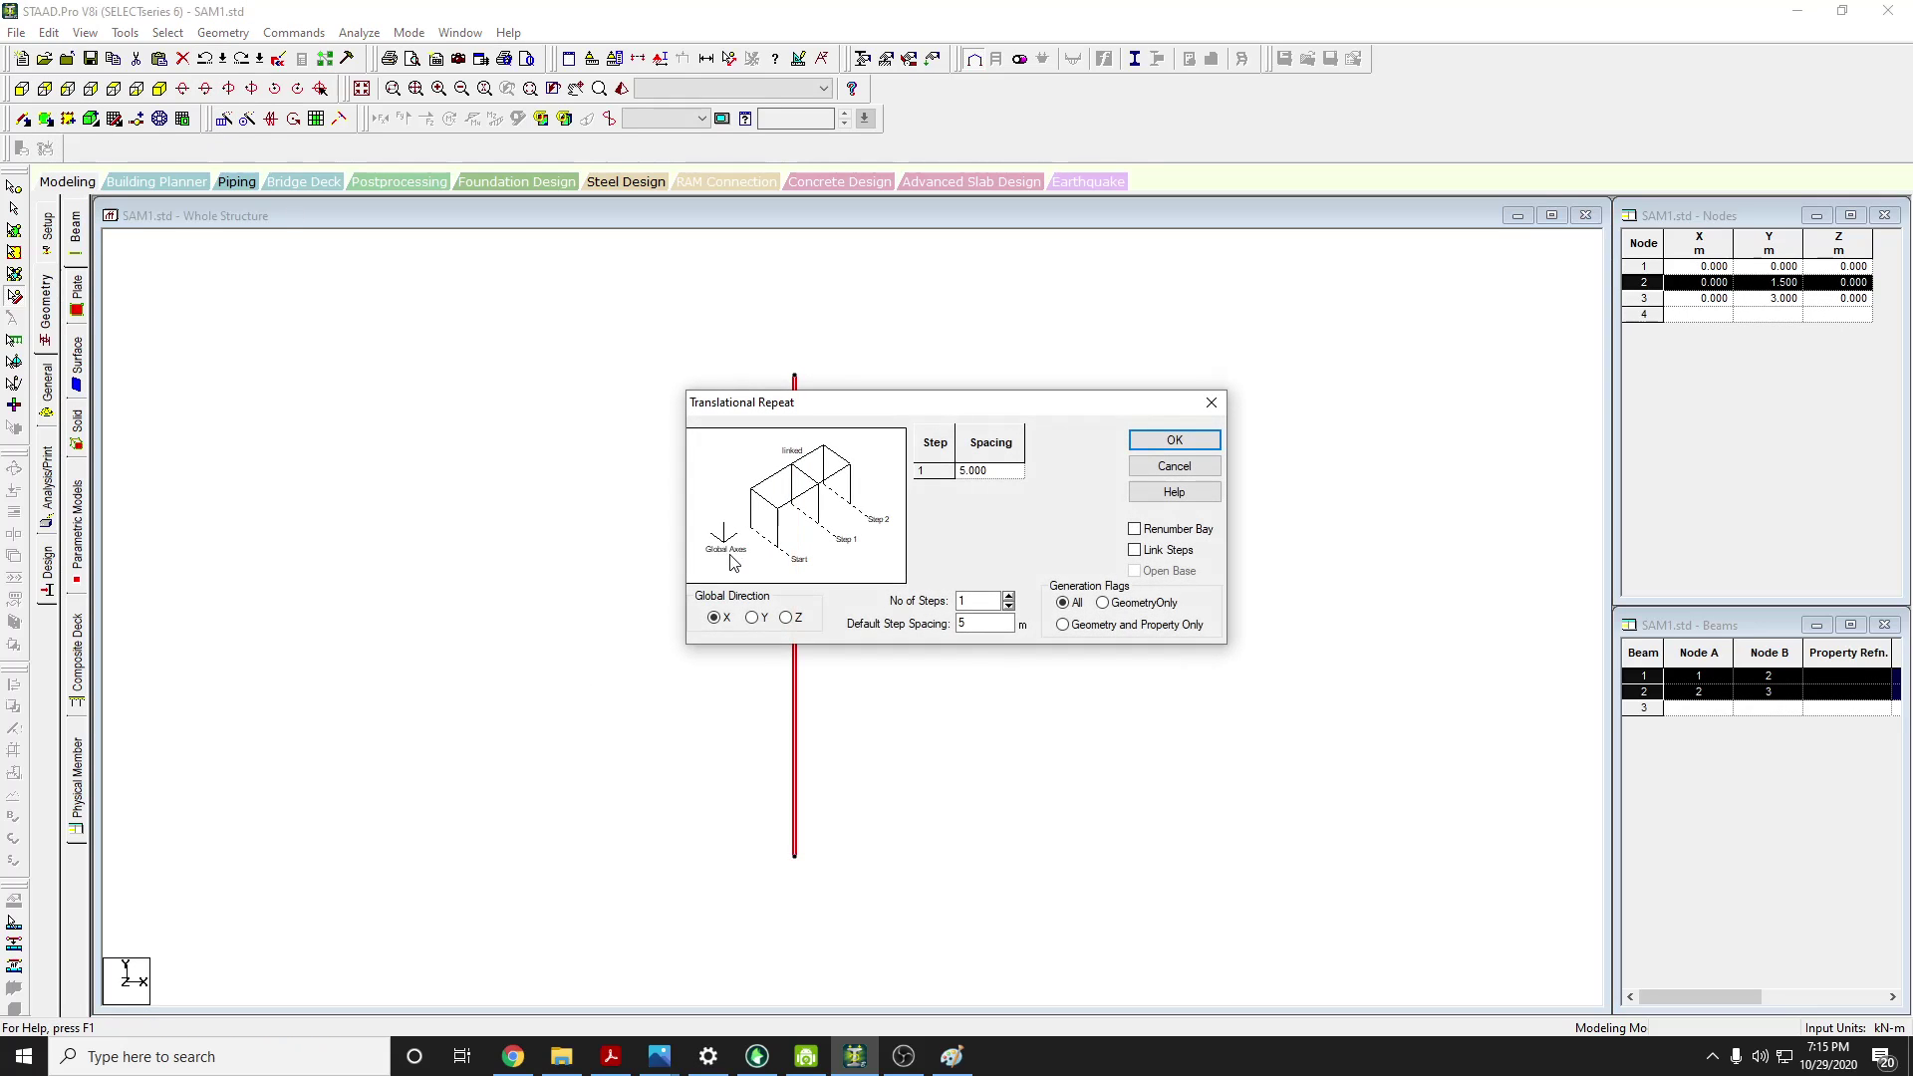
pyautogui.click(1137, 550)
pyautogui.click(1009, 596)
pyautogui.click(992, 443)
pyautogui.click(993, 470)
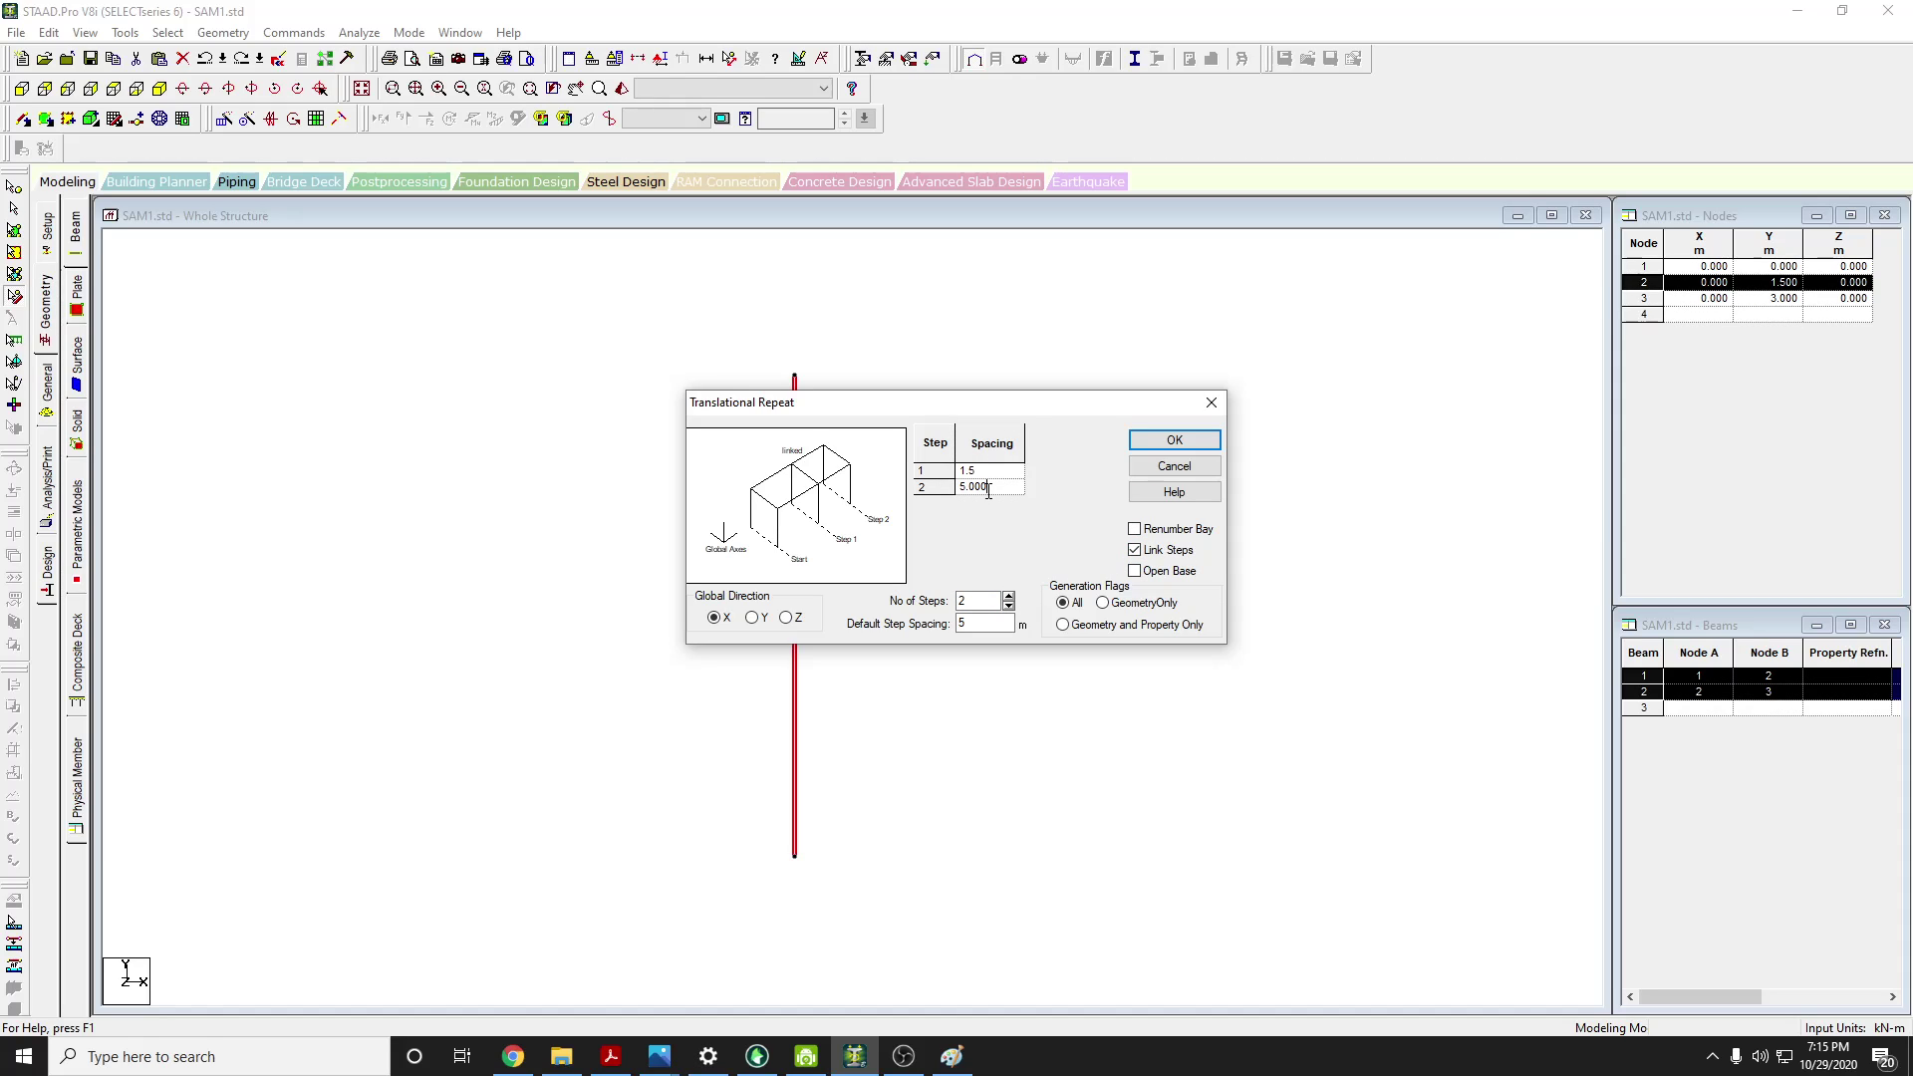
pyautogui.write('2')
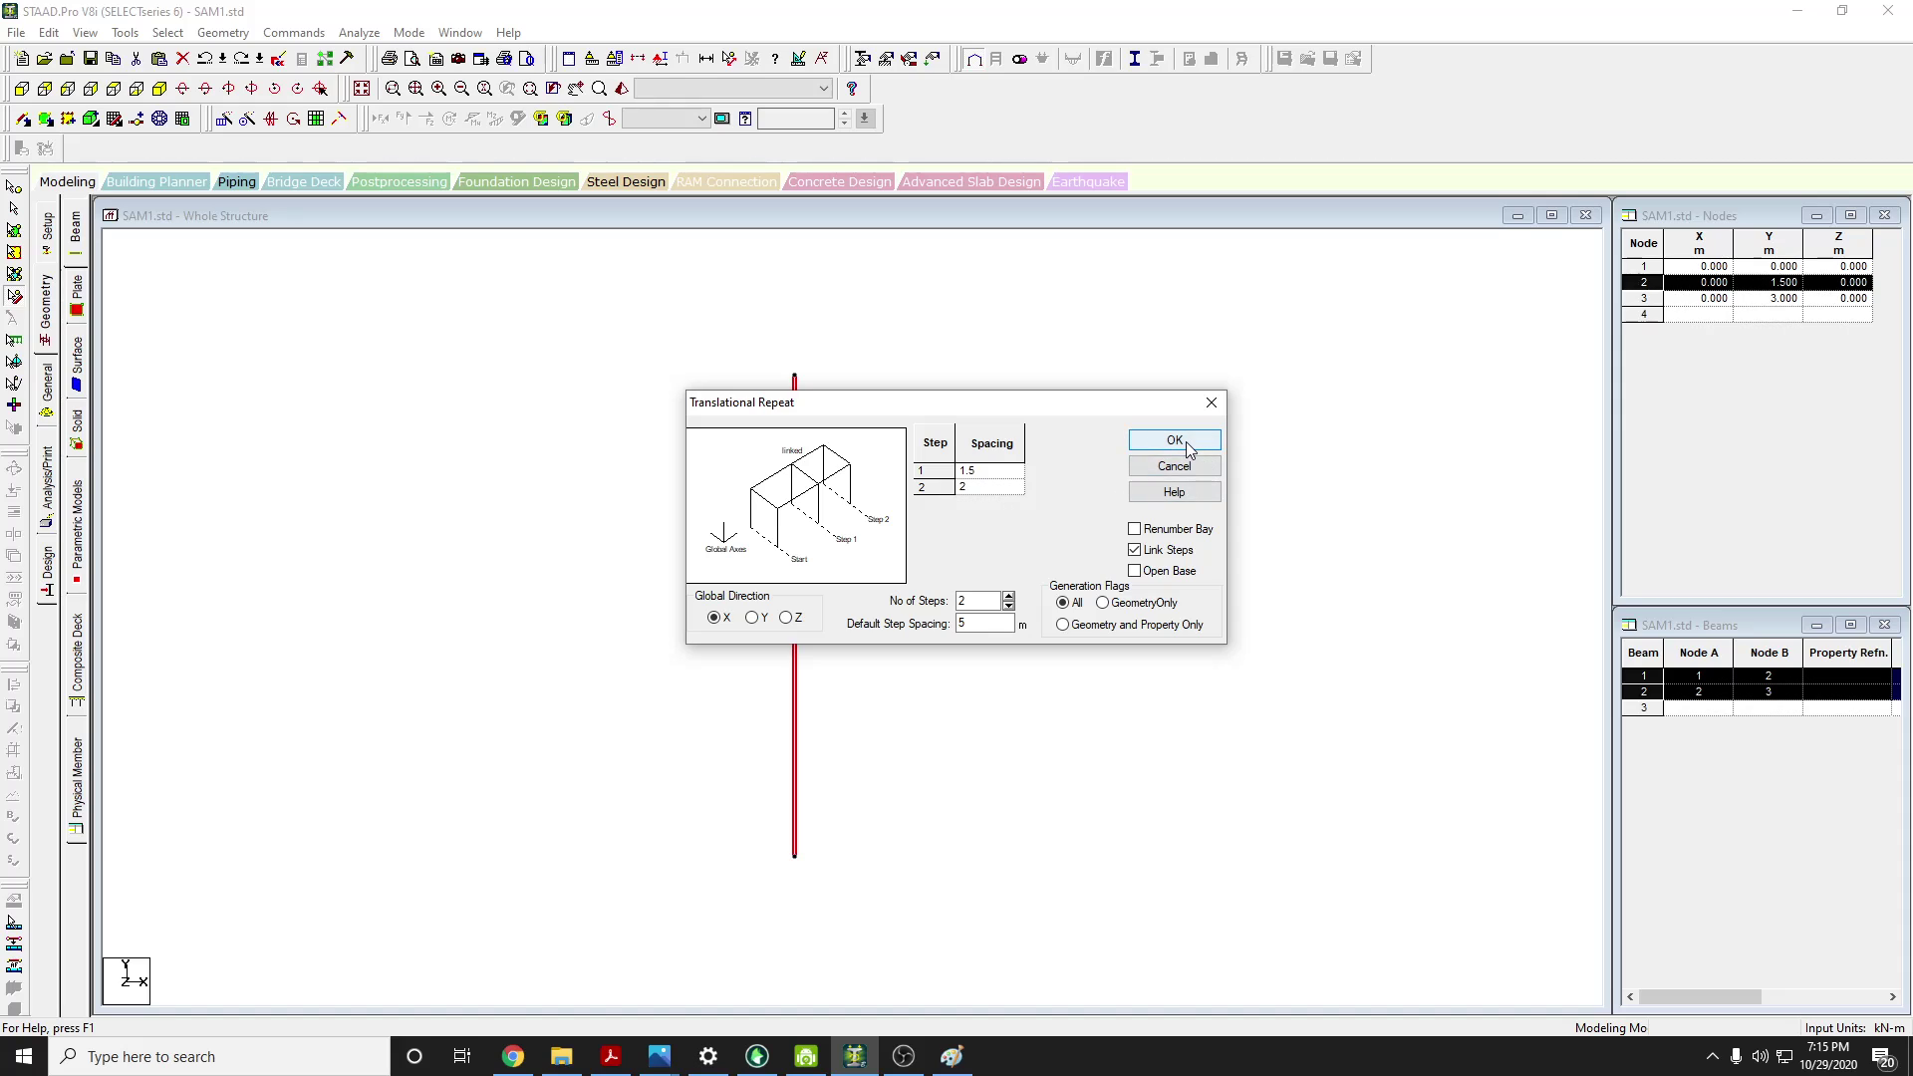
pyautogui.click(1171, 444)
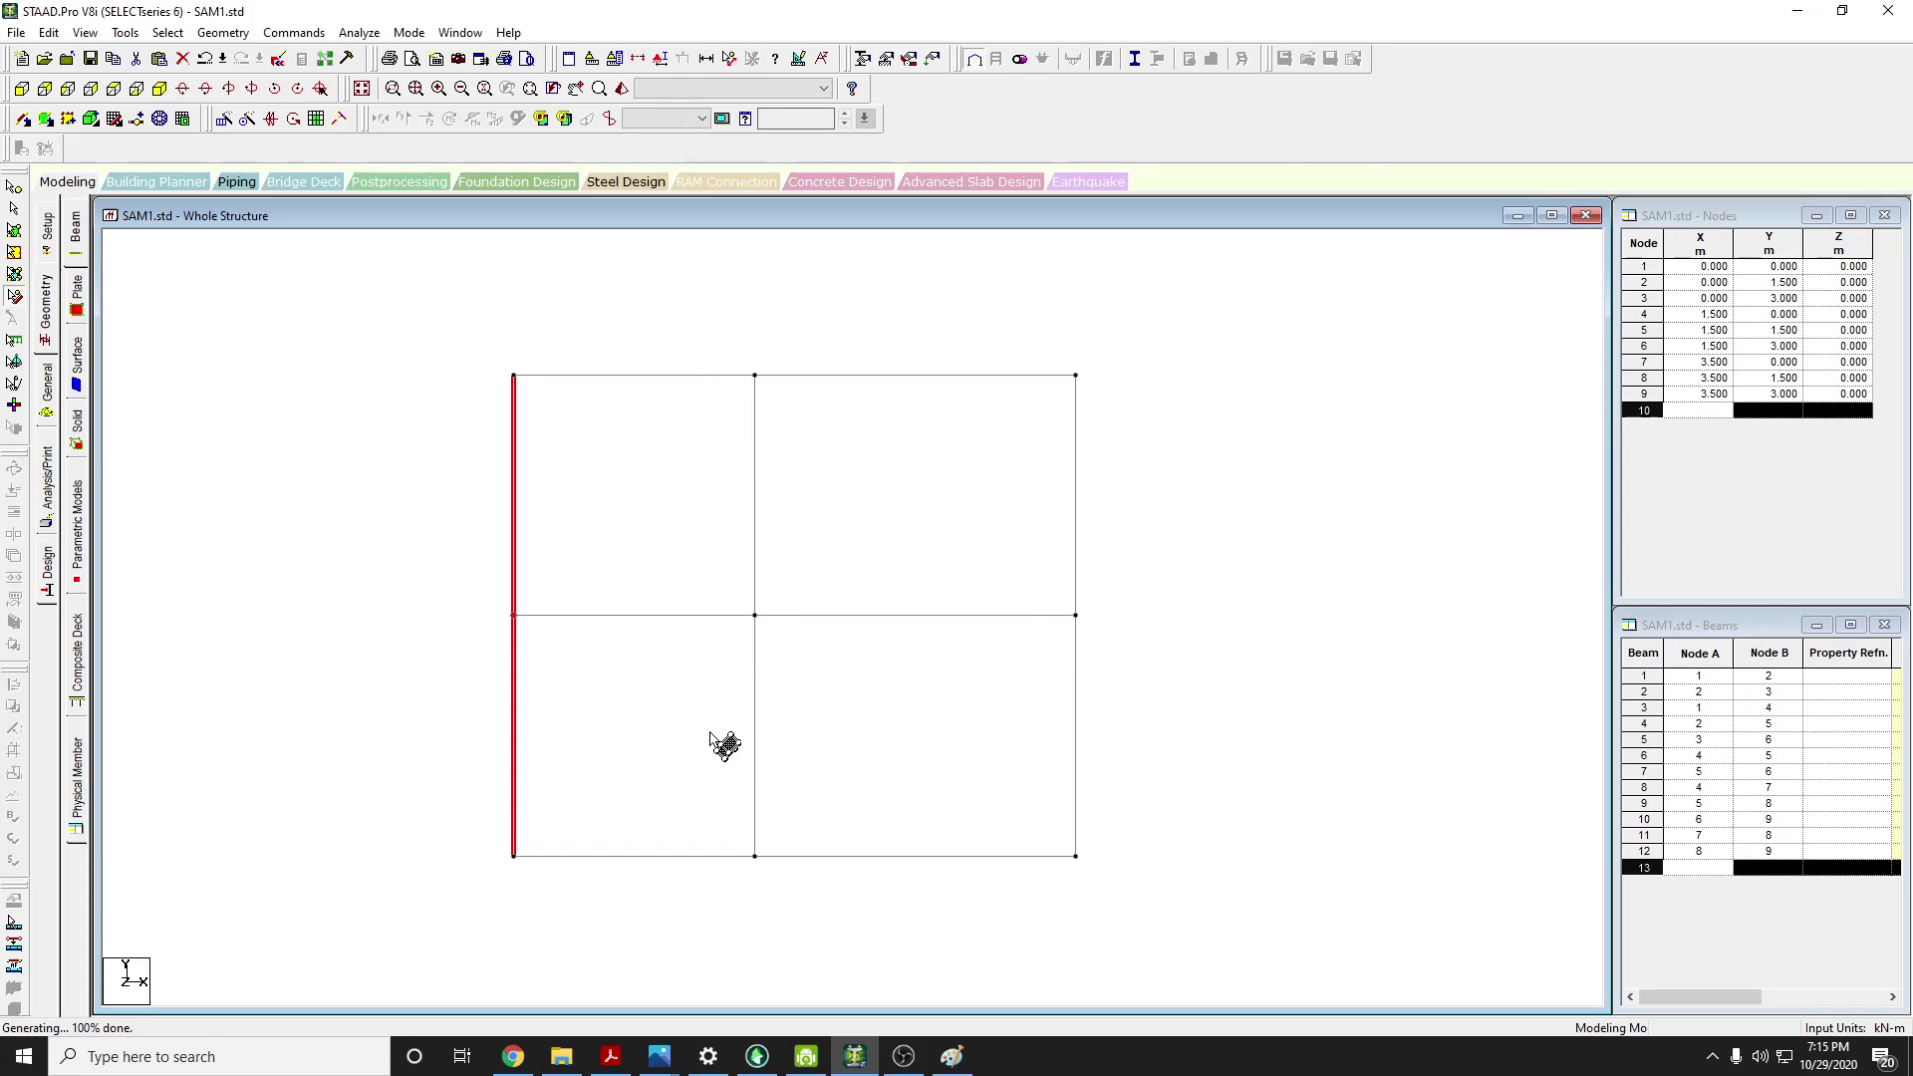
# Delete the top and outer vertical beams of the frame's upper 2 m bay
pyautogui.click(1094, 568)
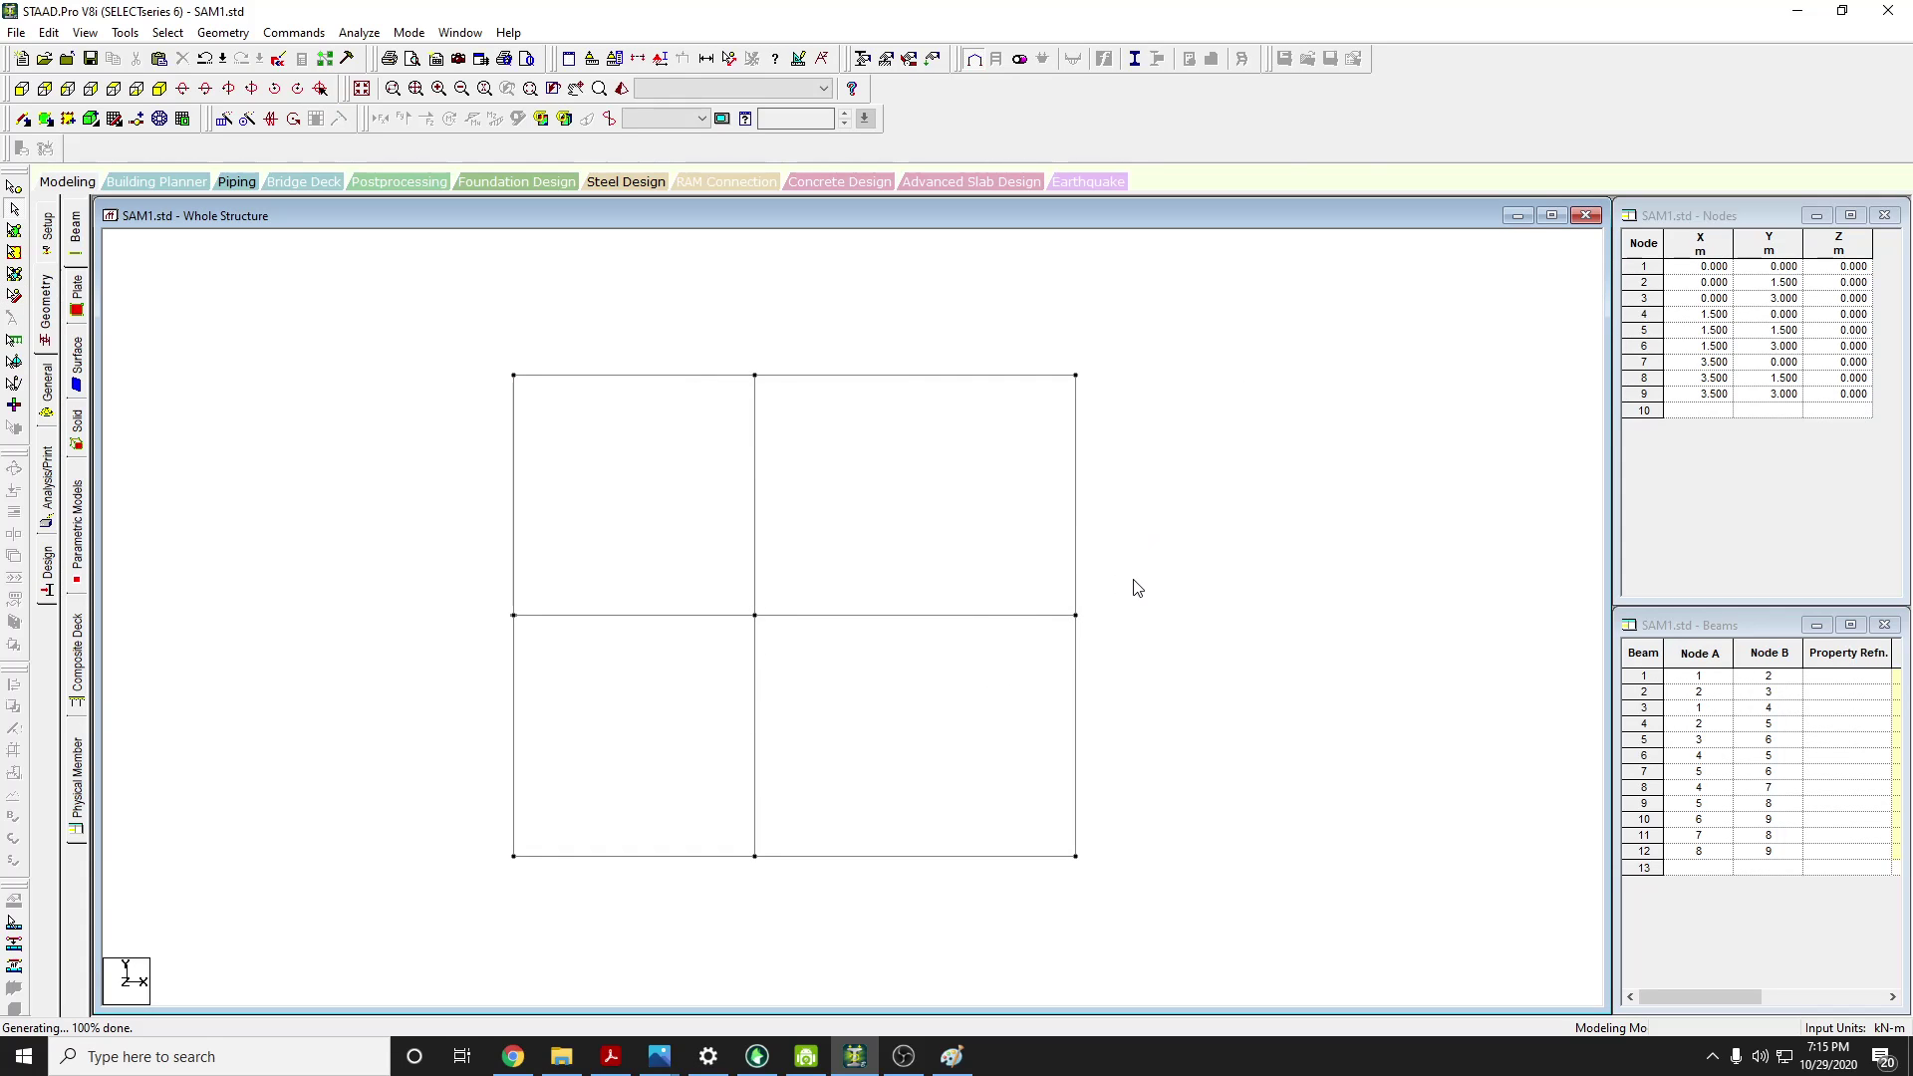
pyautogui.moveTo(1133, 564); pyautogui.dragTo(902, 342)
pyautogui.press('Delete')
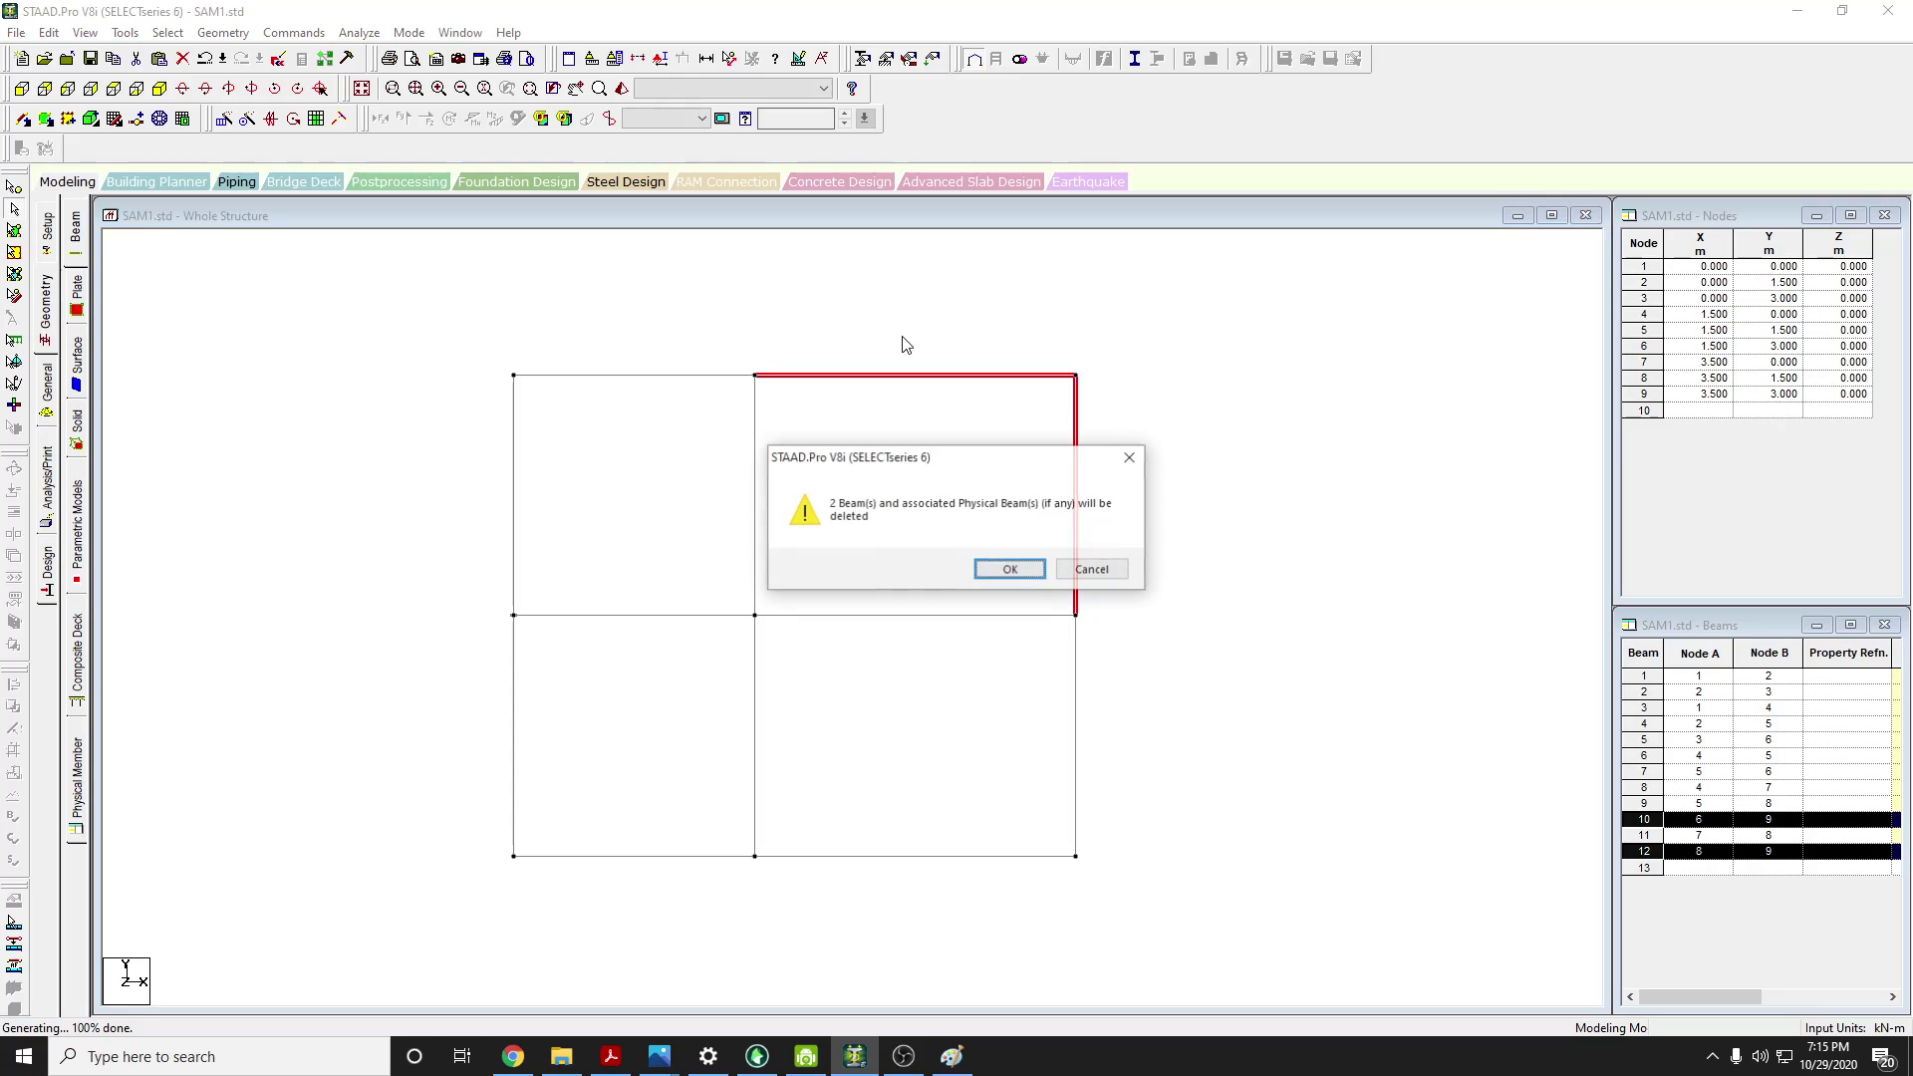
pyautogui.click(1010, 569)
pyautogui.click(1007, 569)
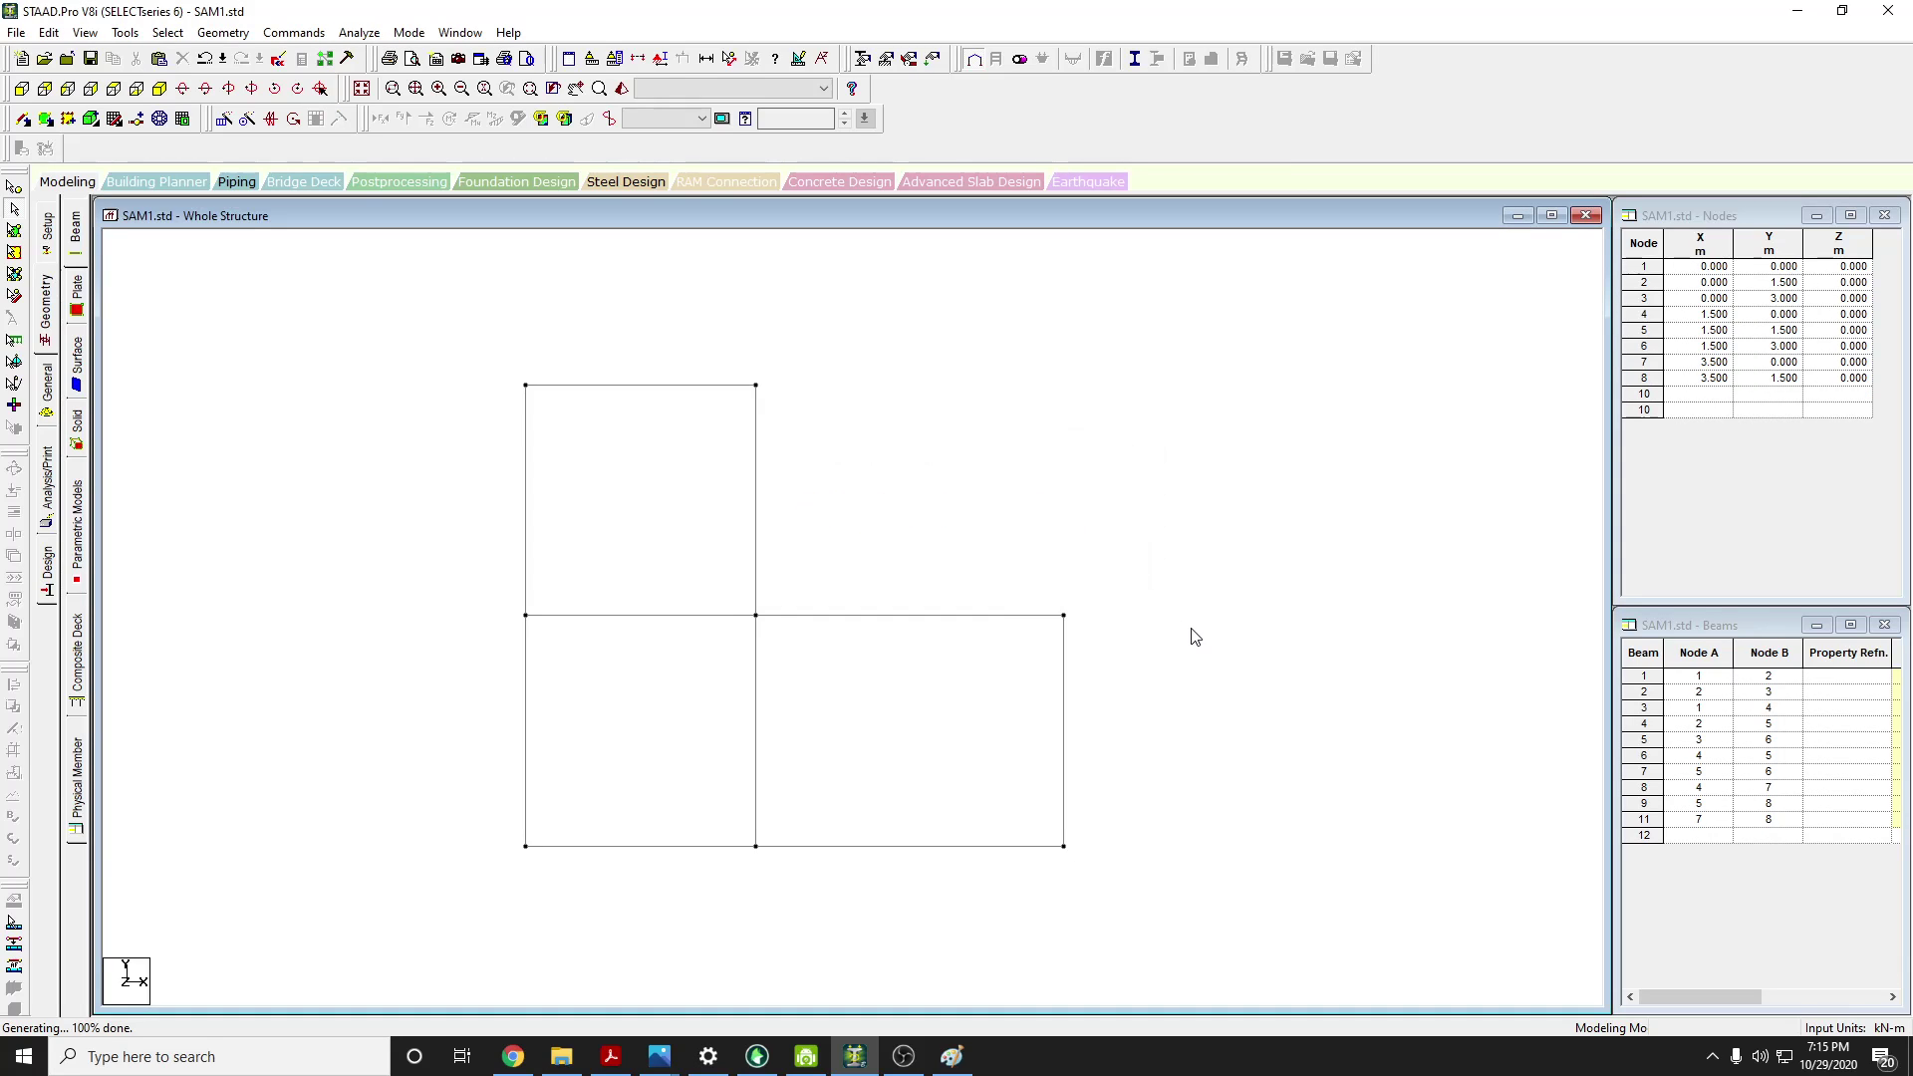
# Delete both horizontal beams along the base of the frame
pyautogui.moveTo(897, 895); pyautogui.dragTo(786, 753)
pyautogui.click(14, 296)
pyautogui.moveTo(862, 832); pyautogui.dragTo(779, 895)
pyautogui.click(845, 847)
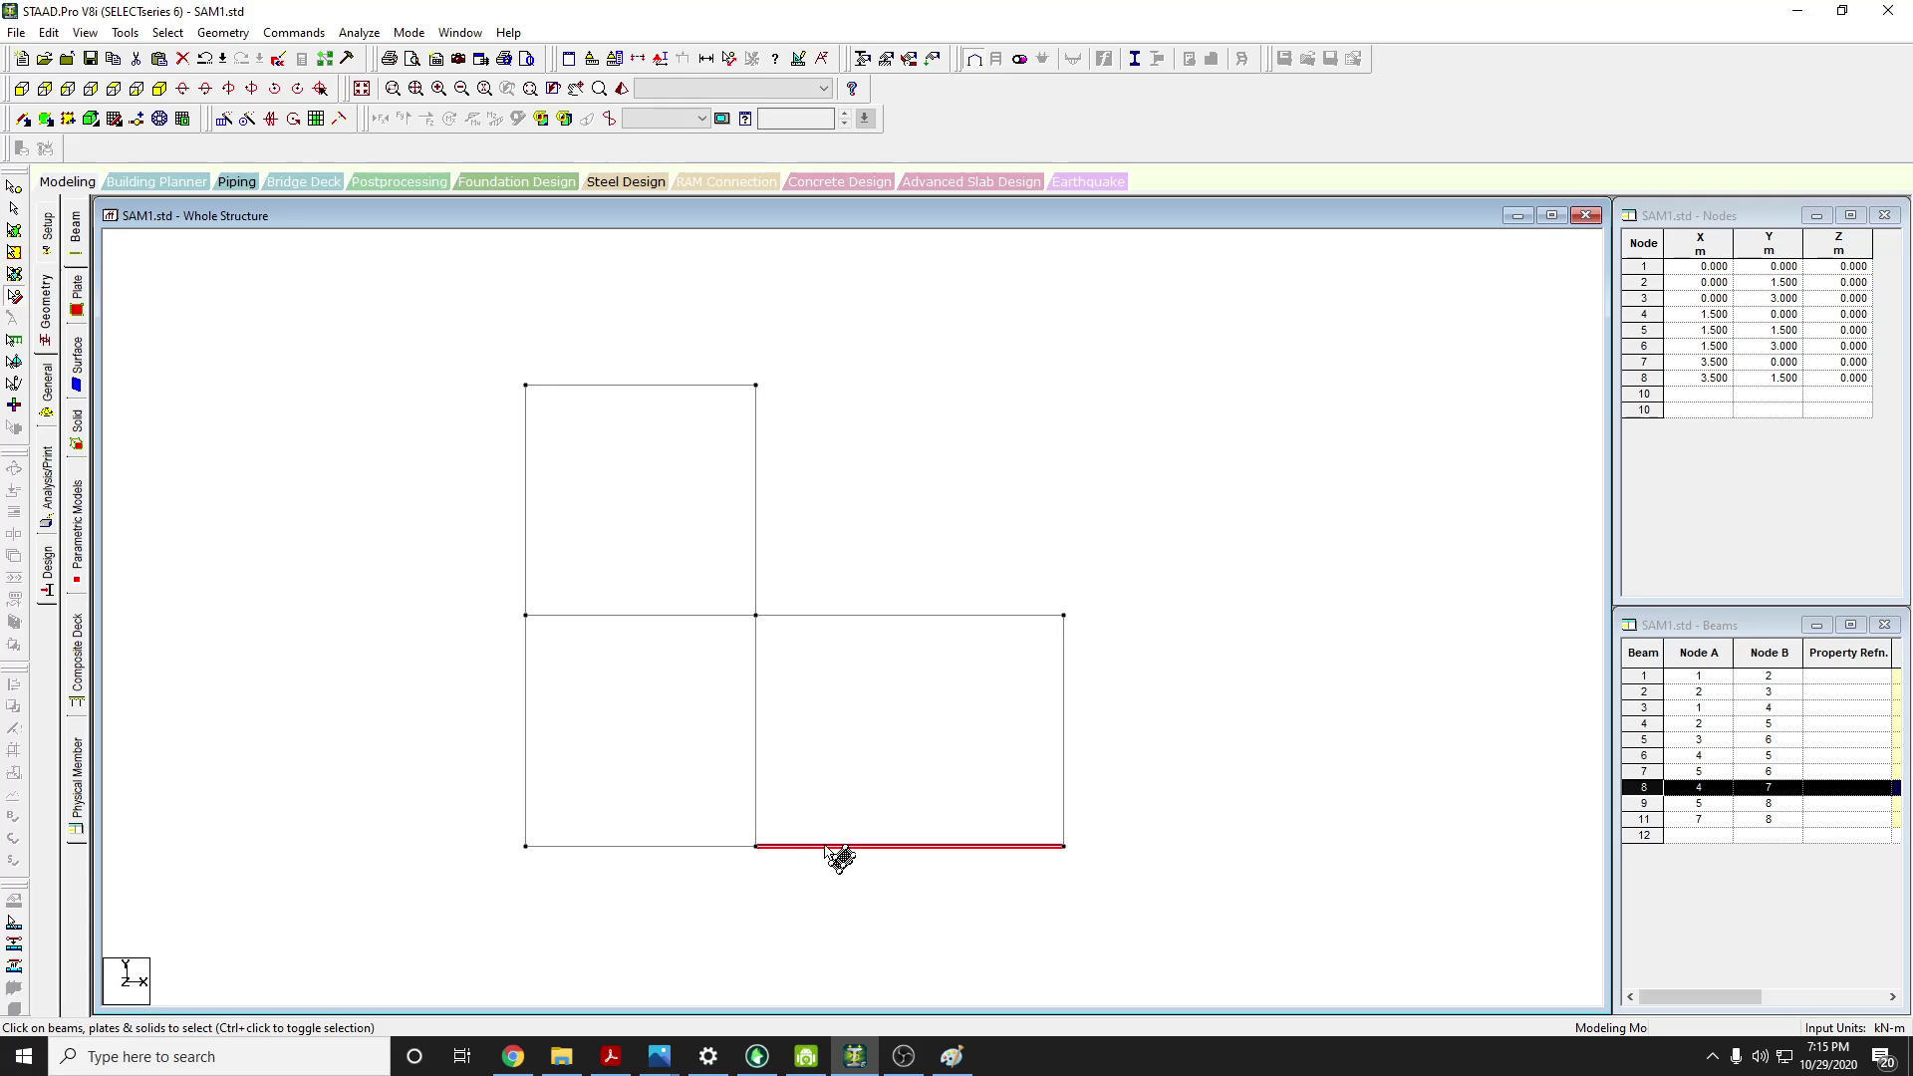
pyautogui.click(663, 846)
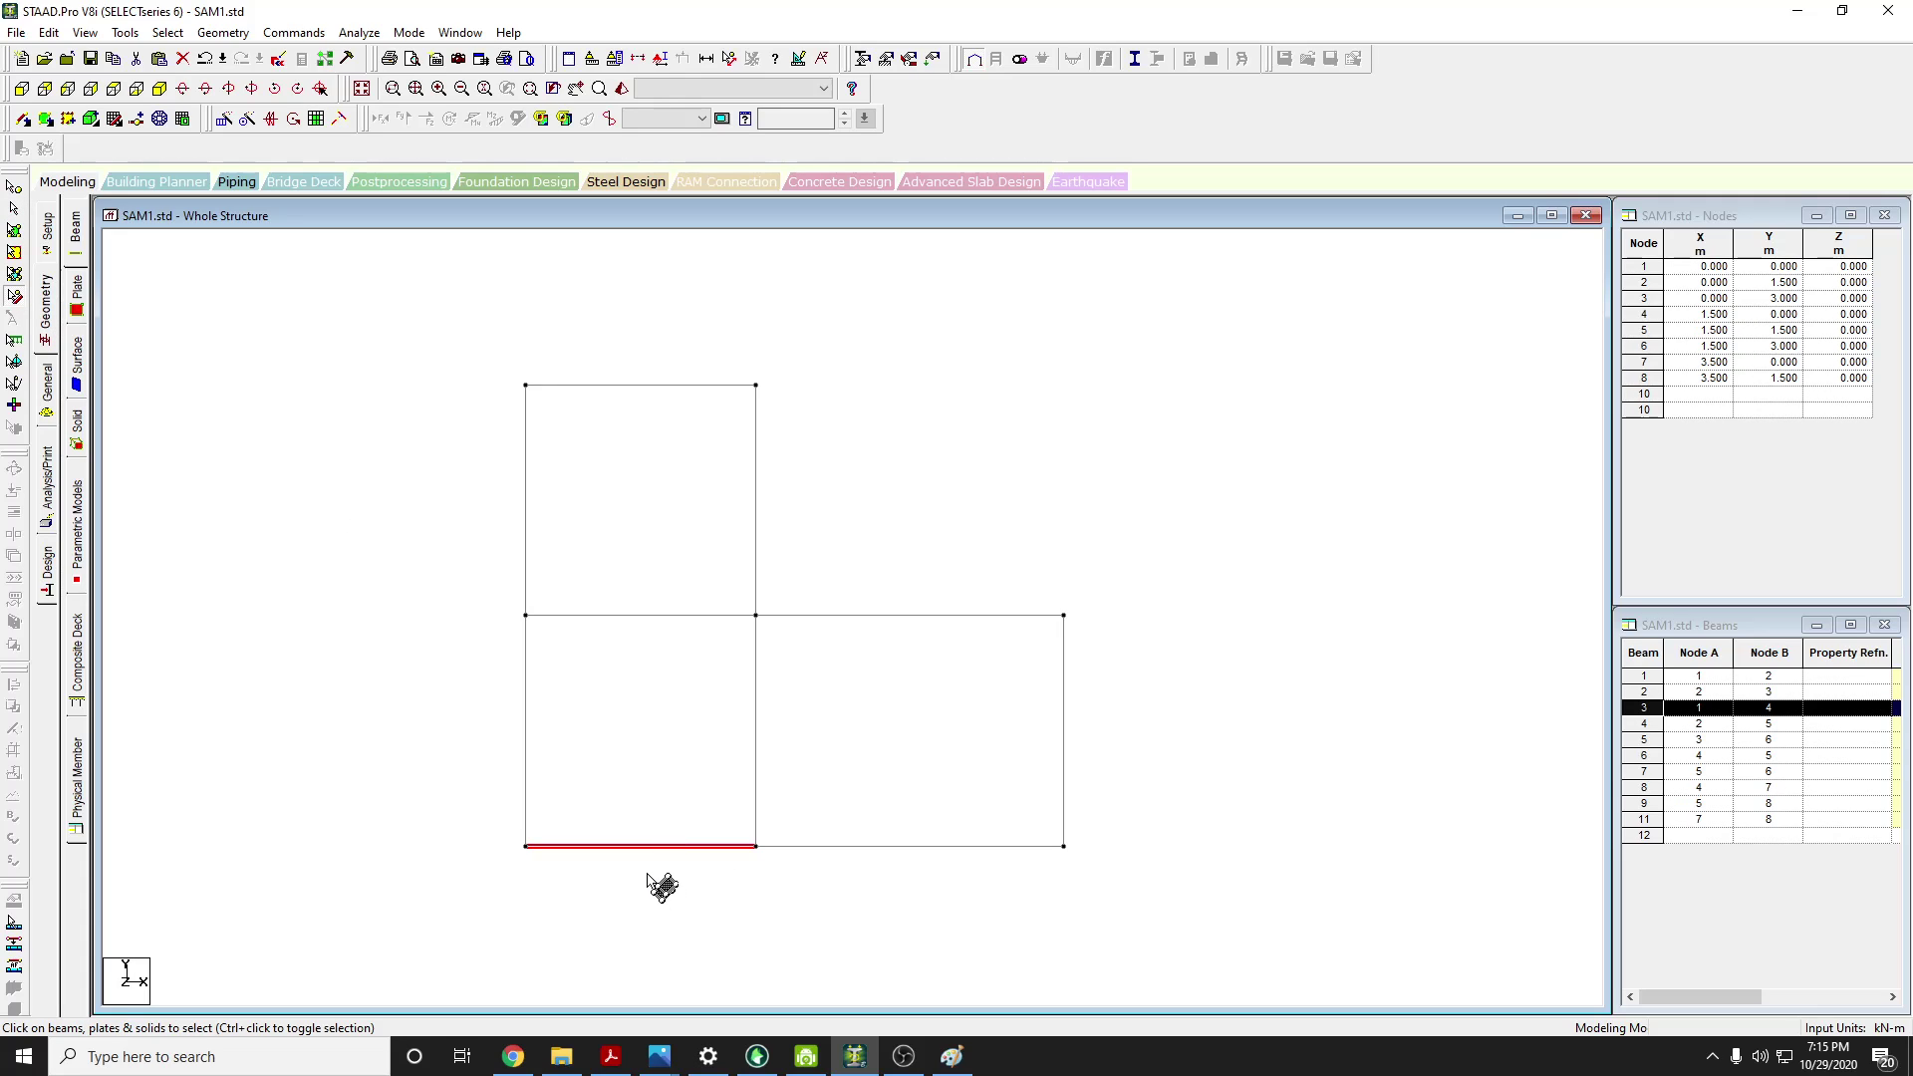
pyautogui.press('Delete')
pyautogui.press('Return')
pyautogui.click(917, 846)
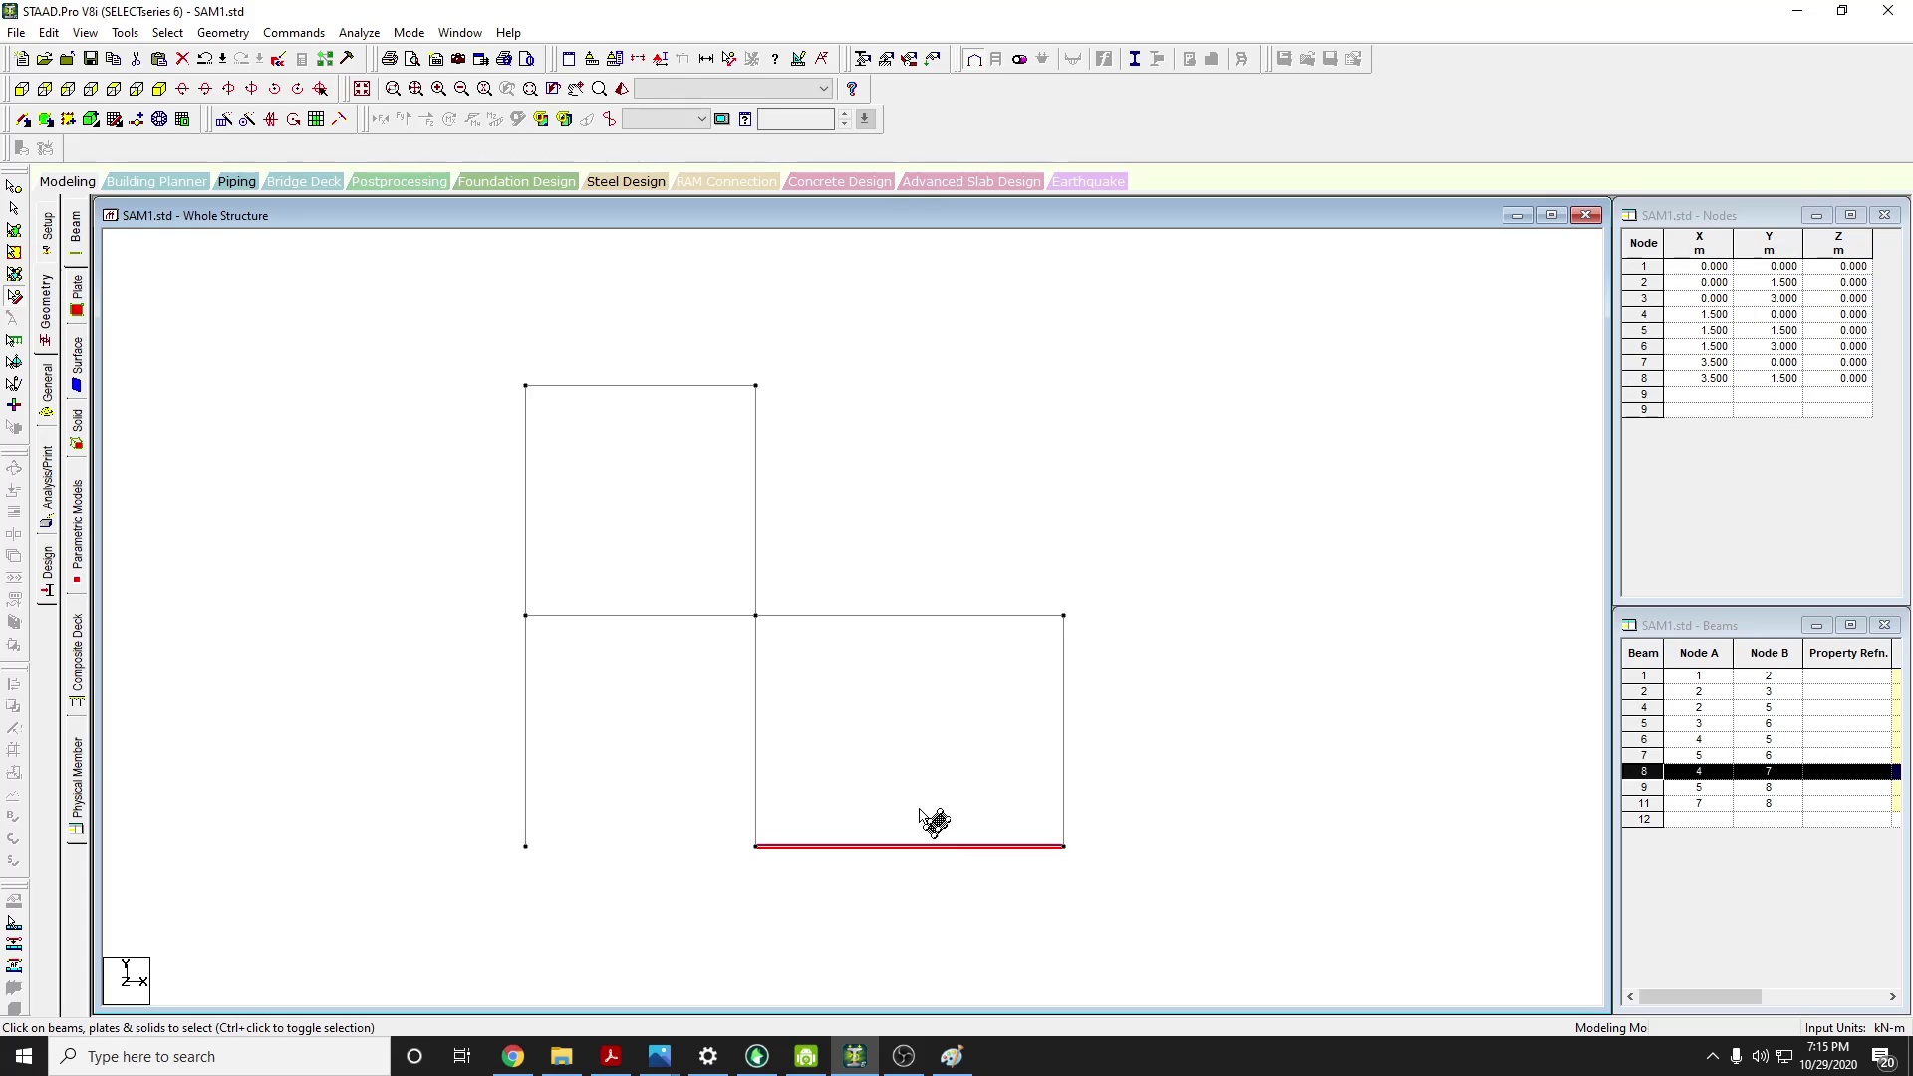
pyautogui.press('Delete')
pyautogui.click(1008, 570)
# Switch to Google Meet and follow the presenter's repeat of the vertical beams and selection of the unneeded members
pyautogui.click(512, 1056)
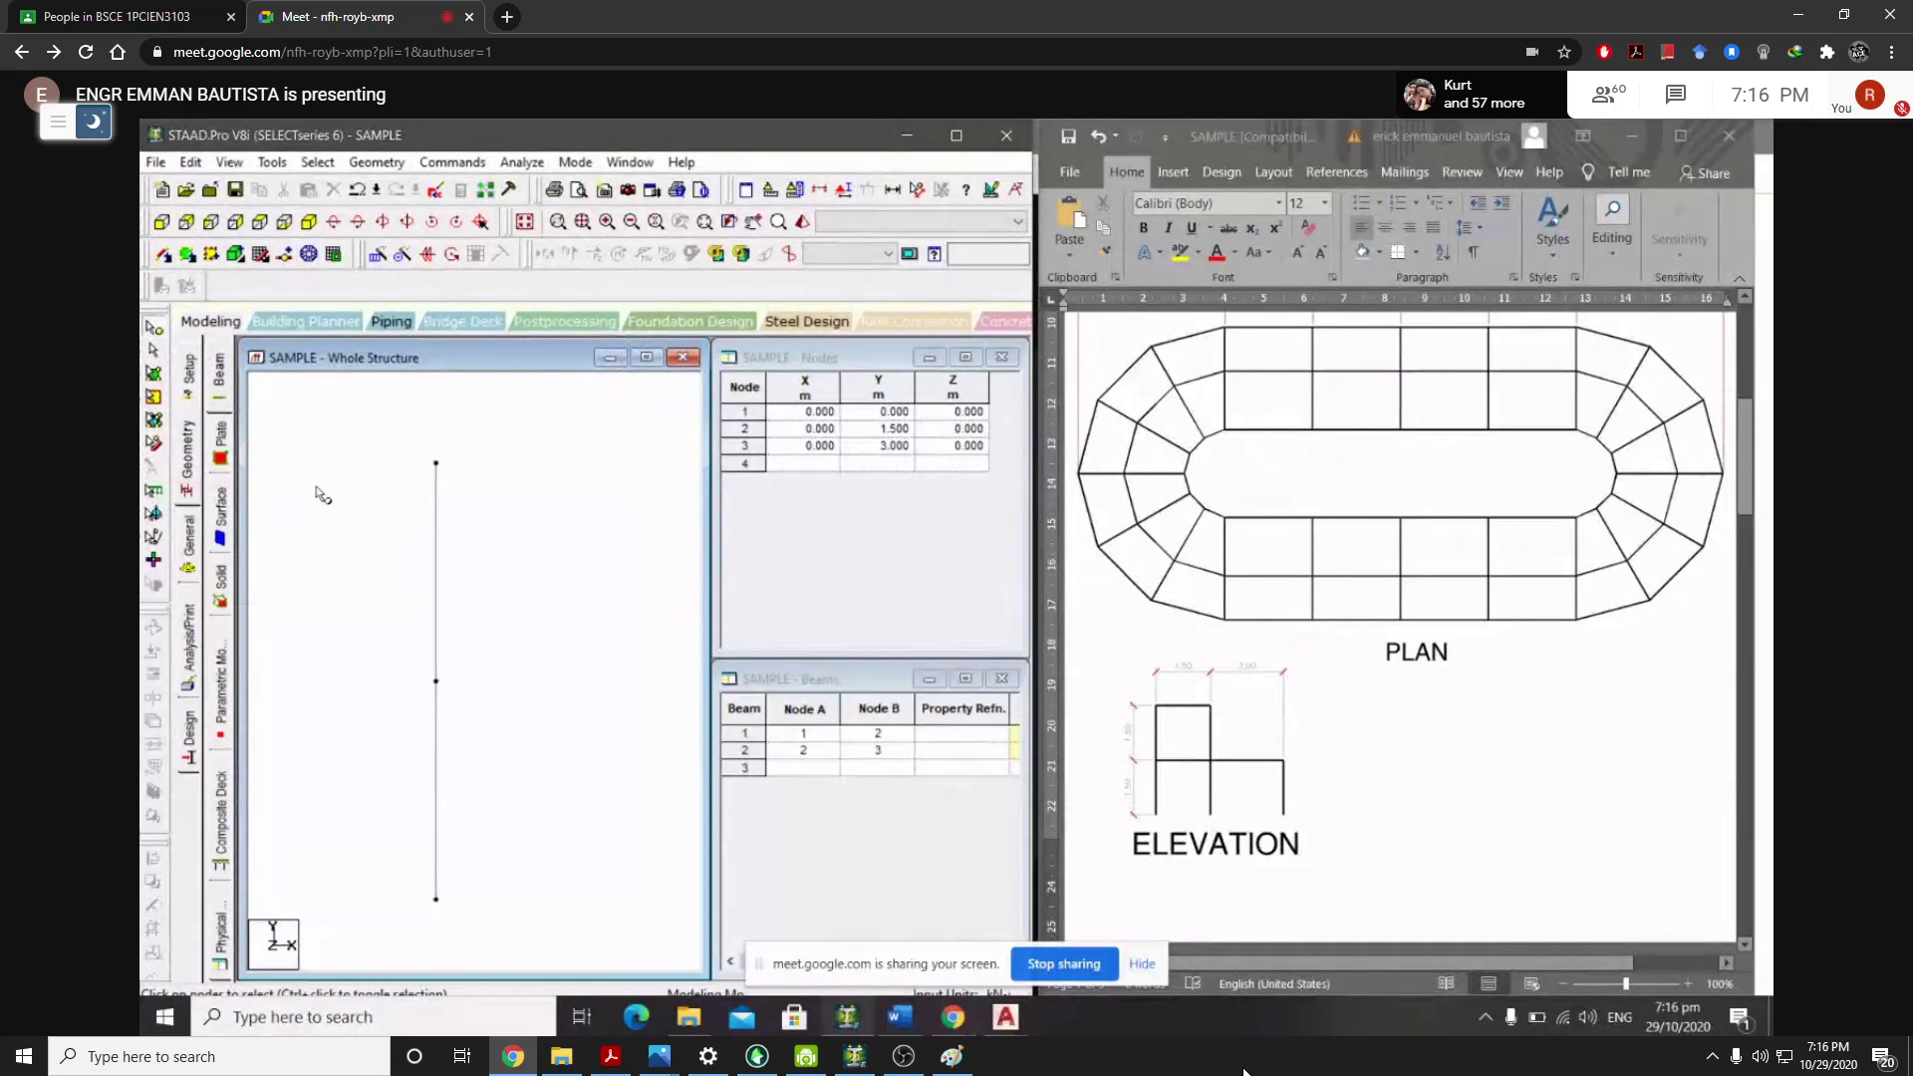
pyautogui.click(155, 348)
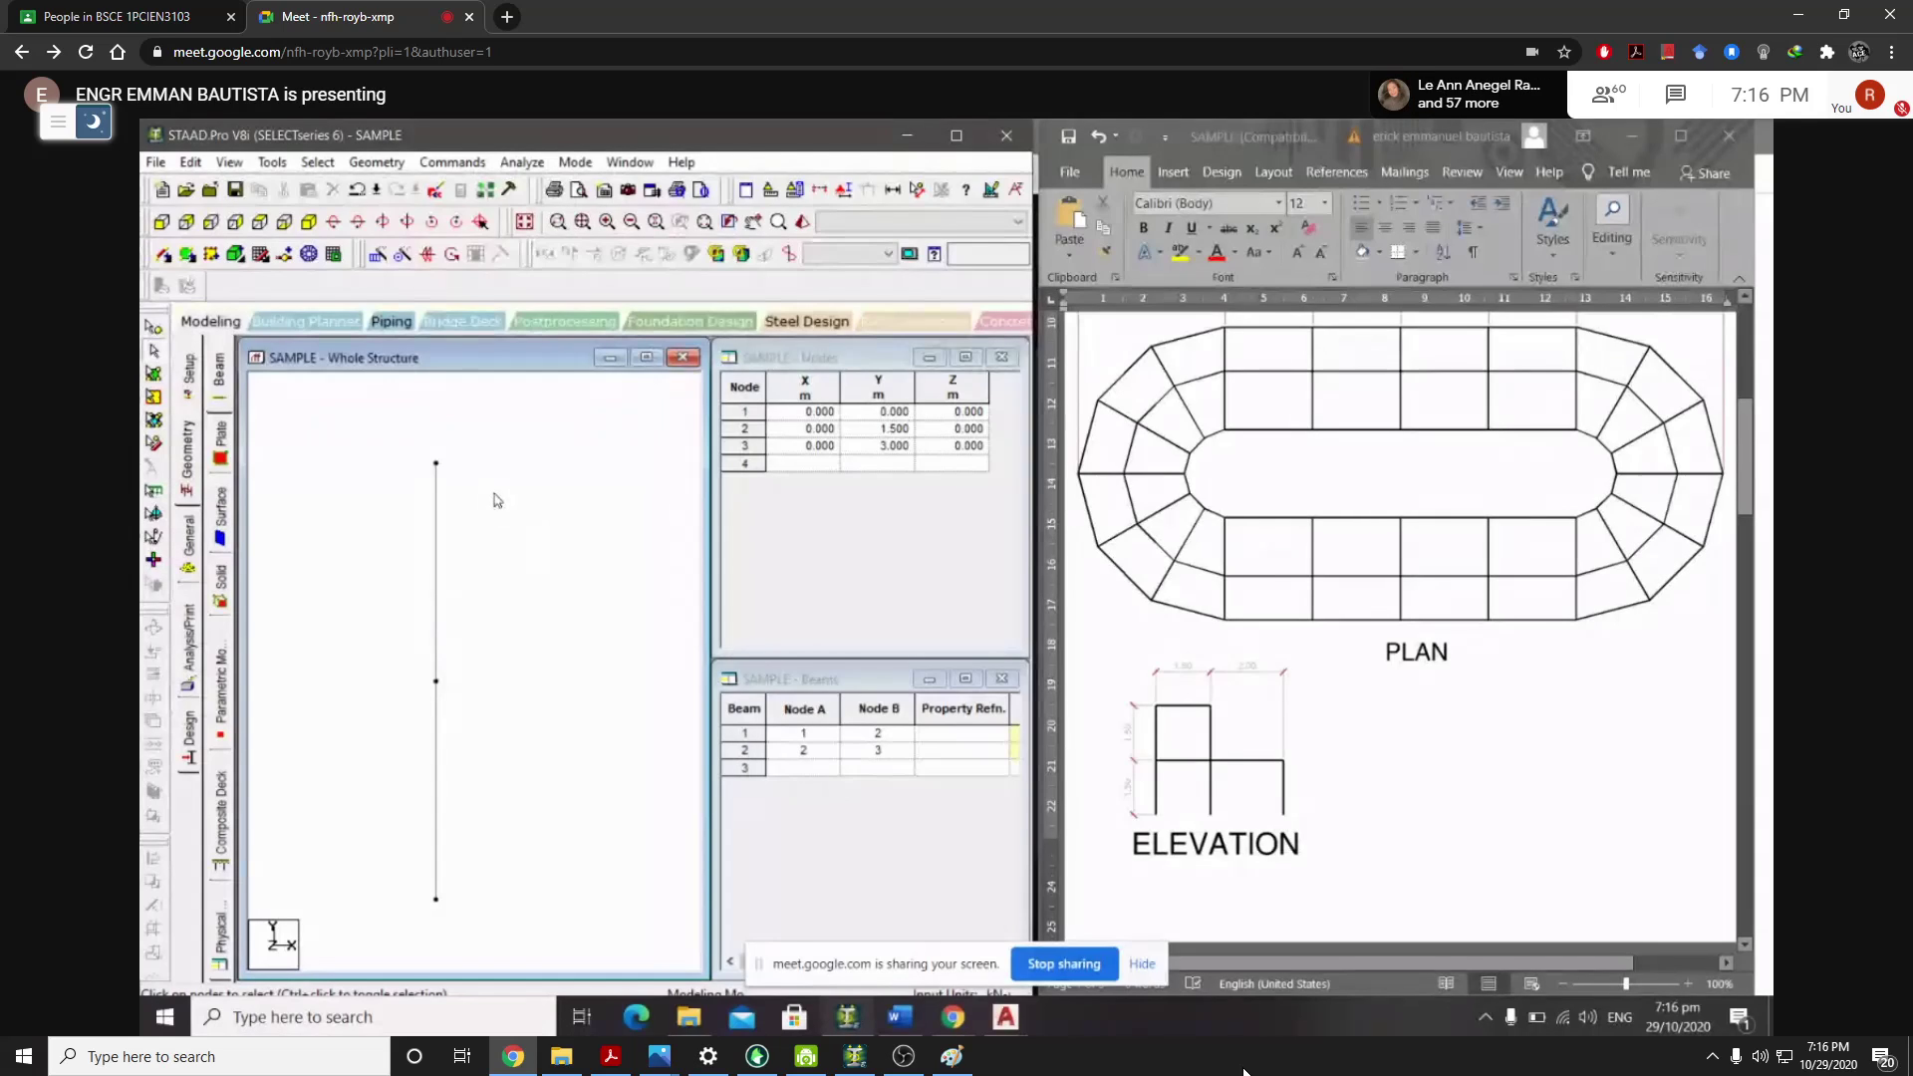
pyautogui.moveTo(512, 525); pyautogui.dragTo(468, 496, button='middle')
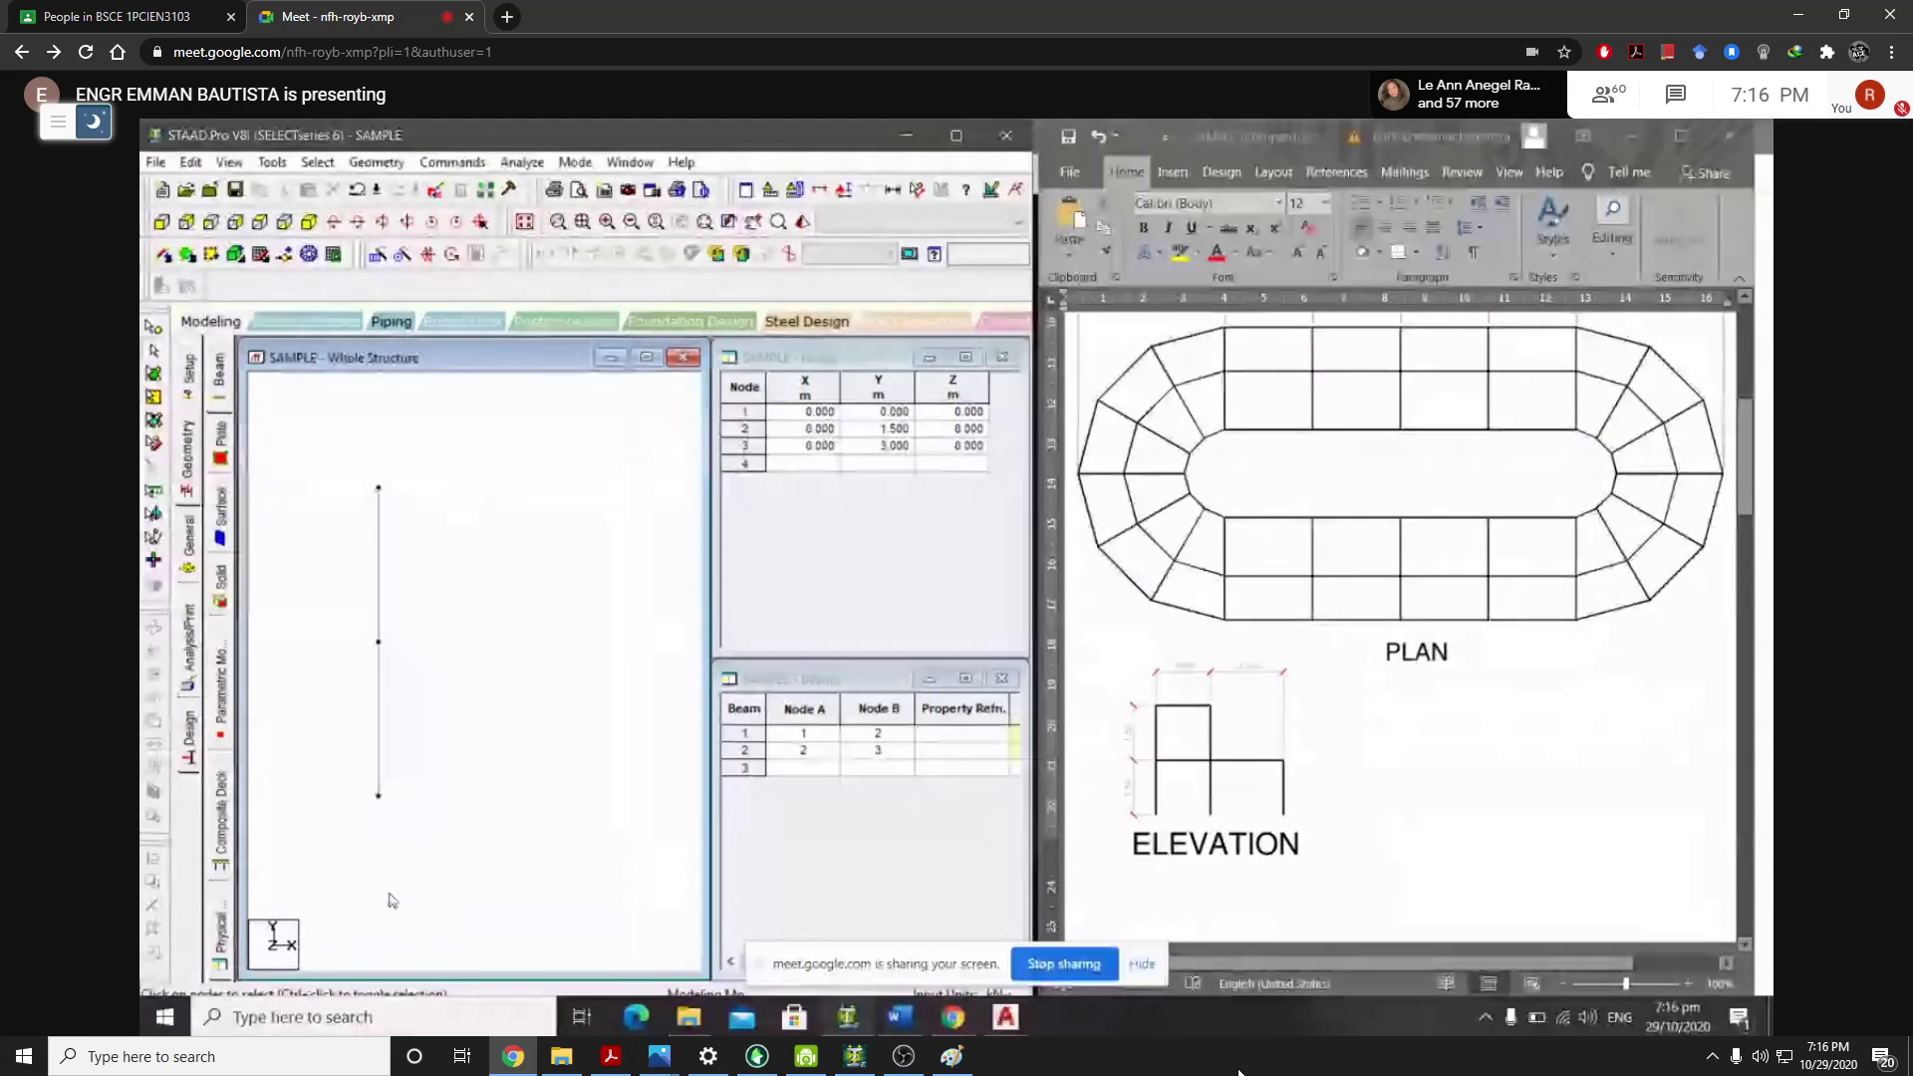
pyautogui.moveTo(410, 847); pyautogui.dragTo(313, 471)
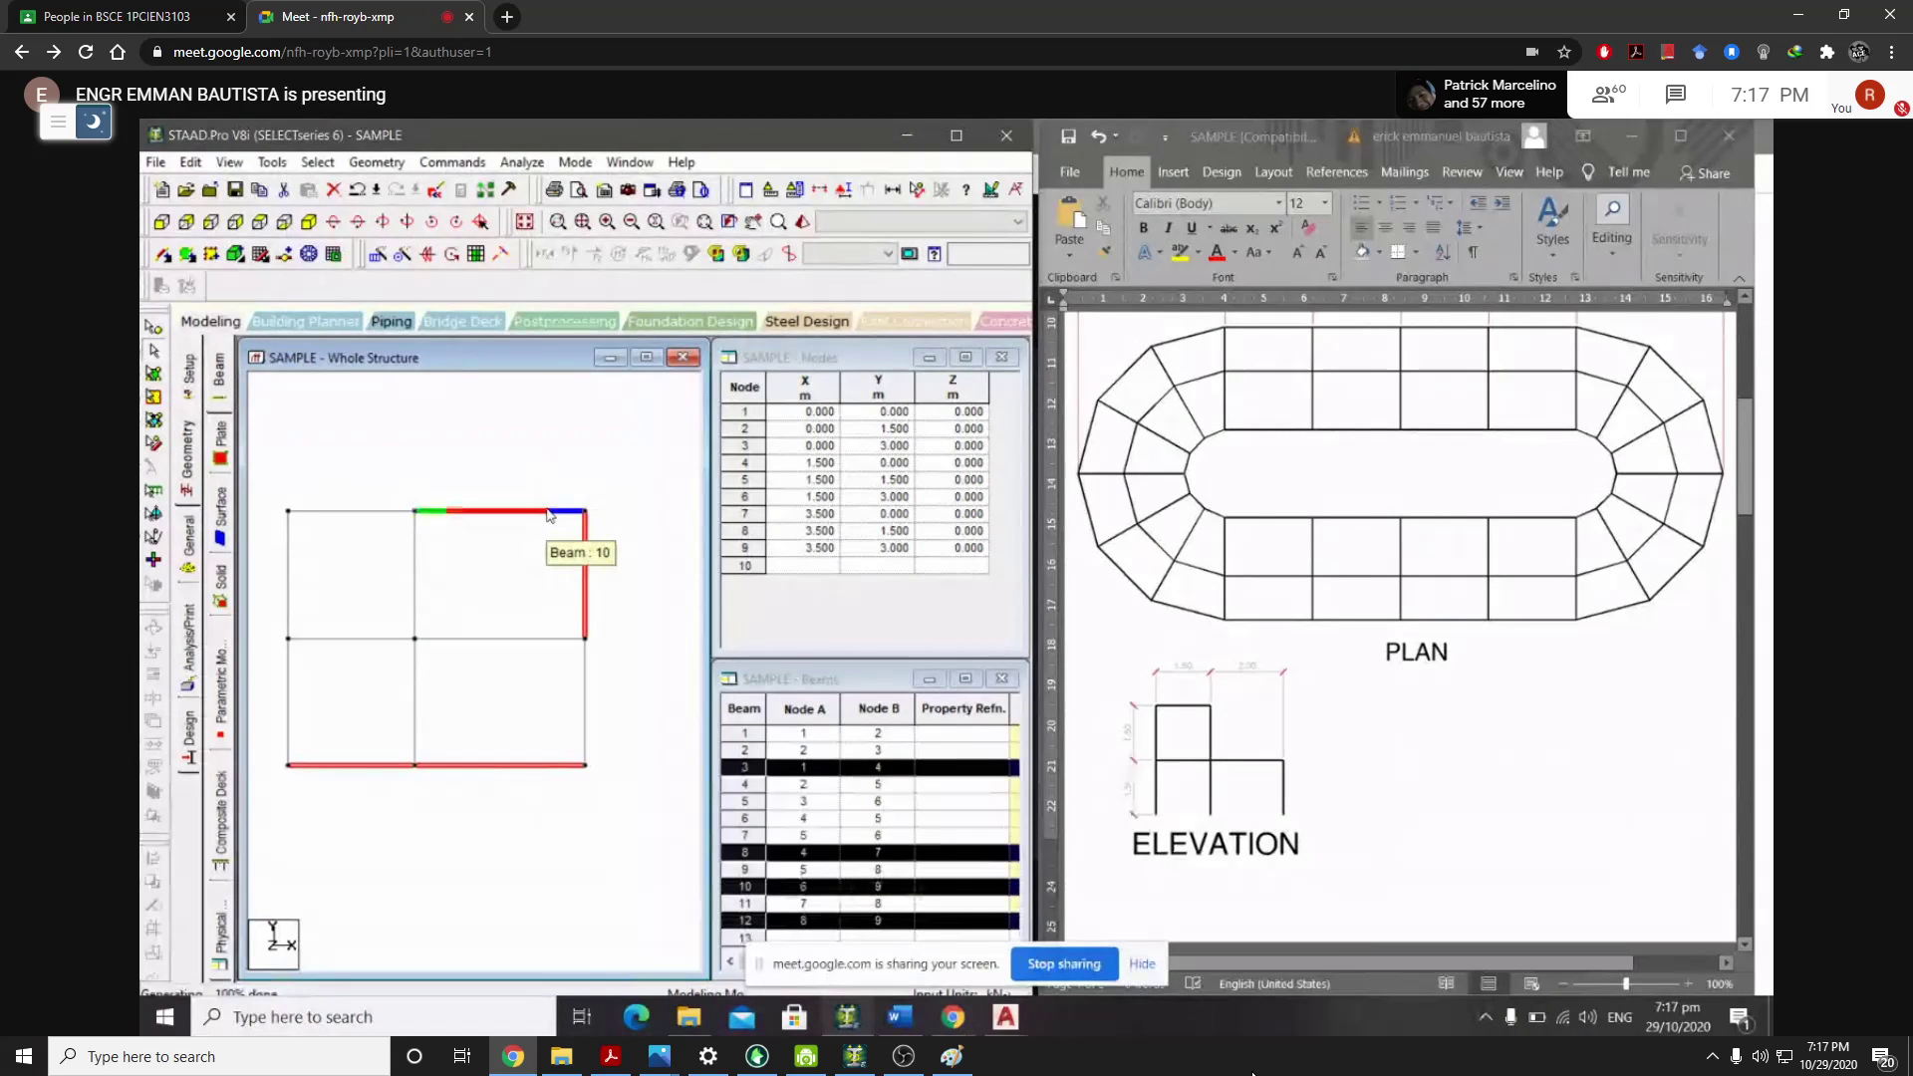
# Return to STAAD.Pro, accept the auto save and save the modified structure
pyautogui.click(855, 1058)
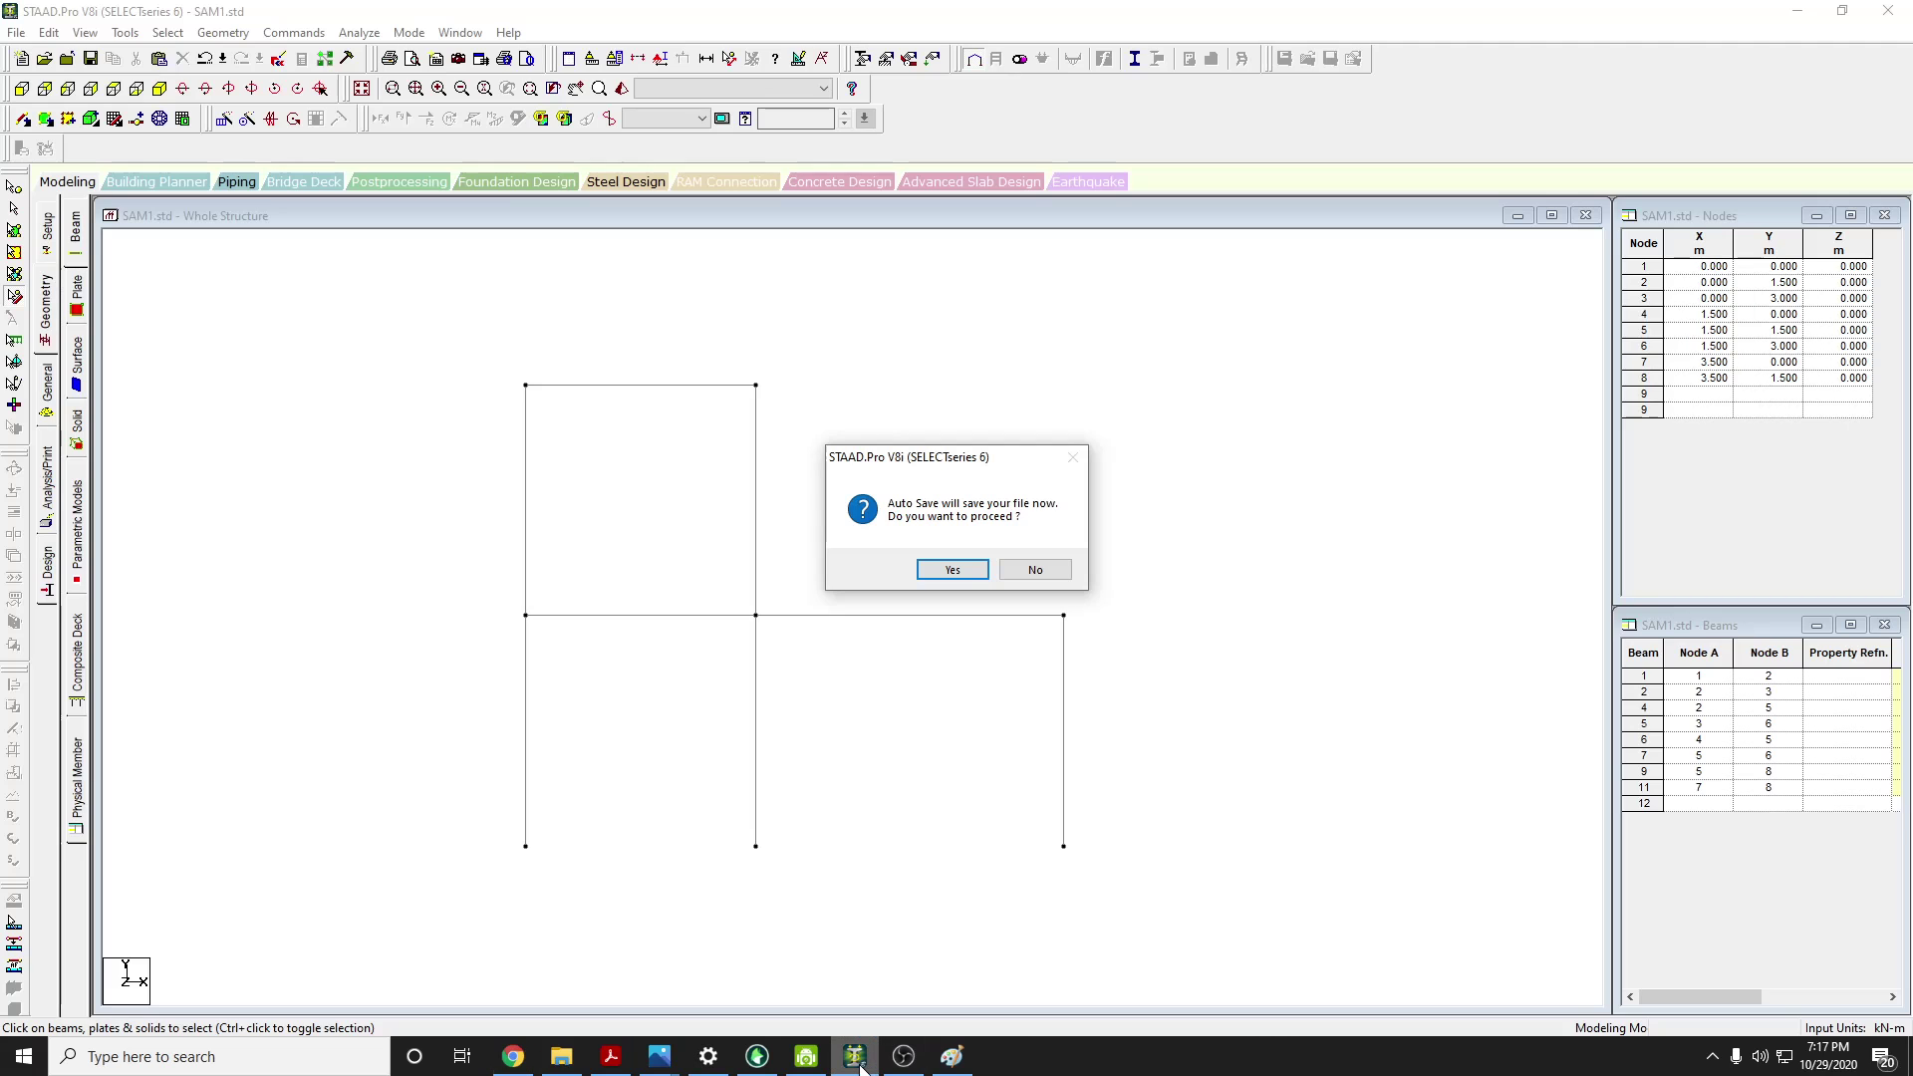
pyautogui.click(953, 570)
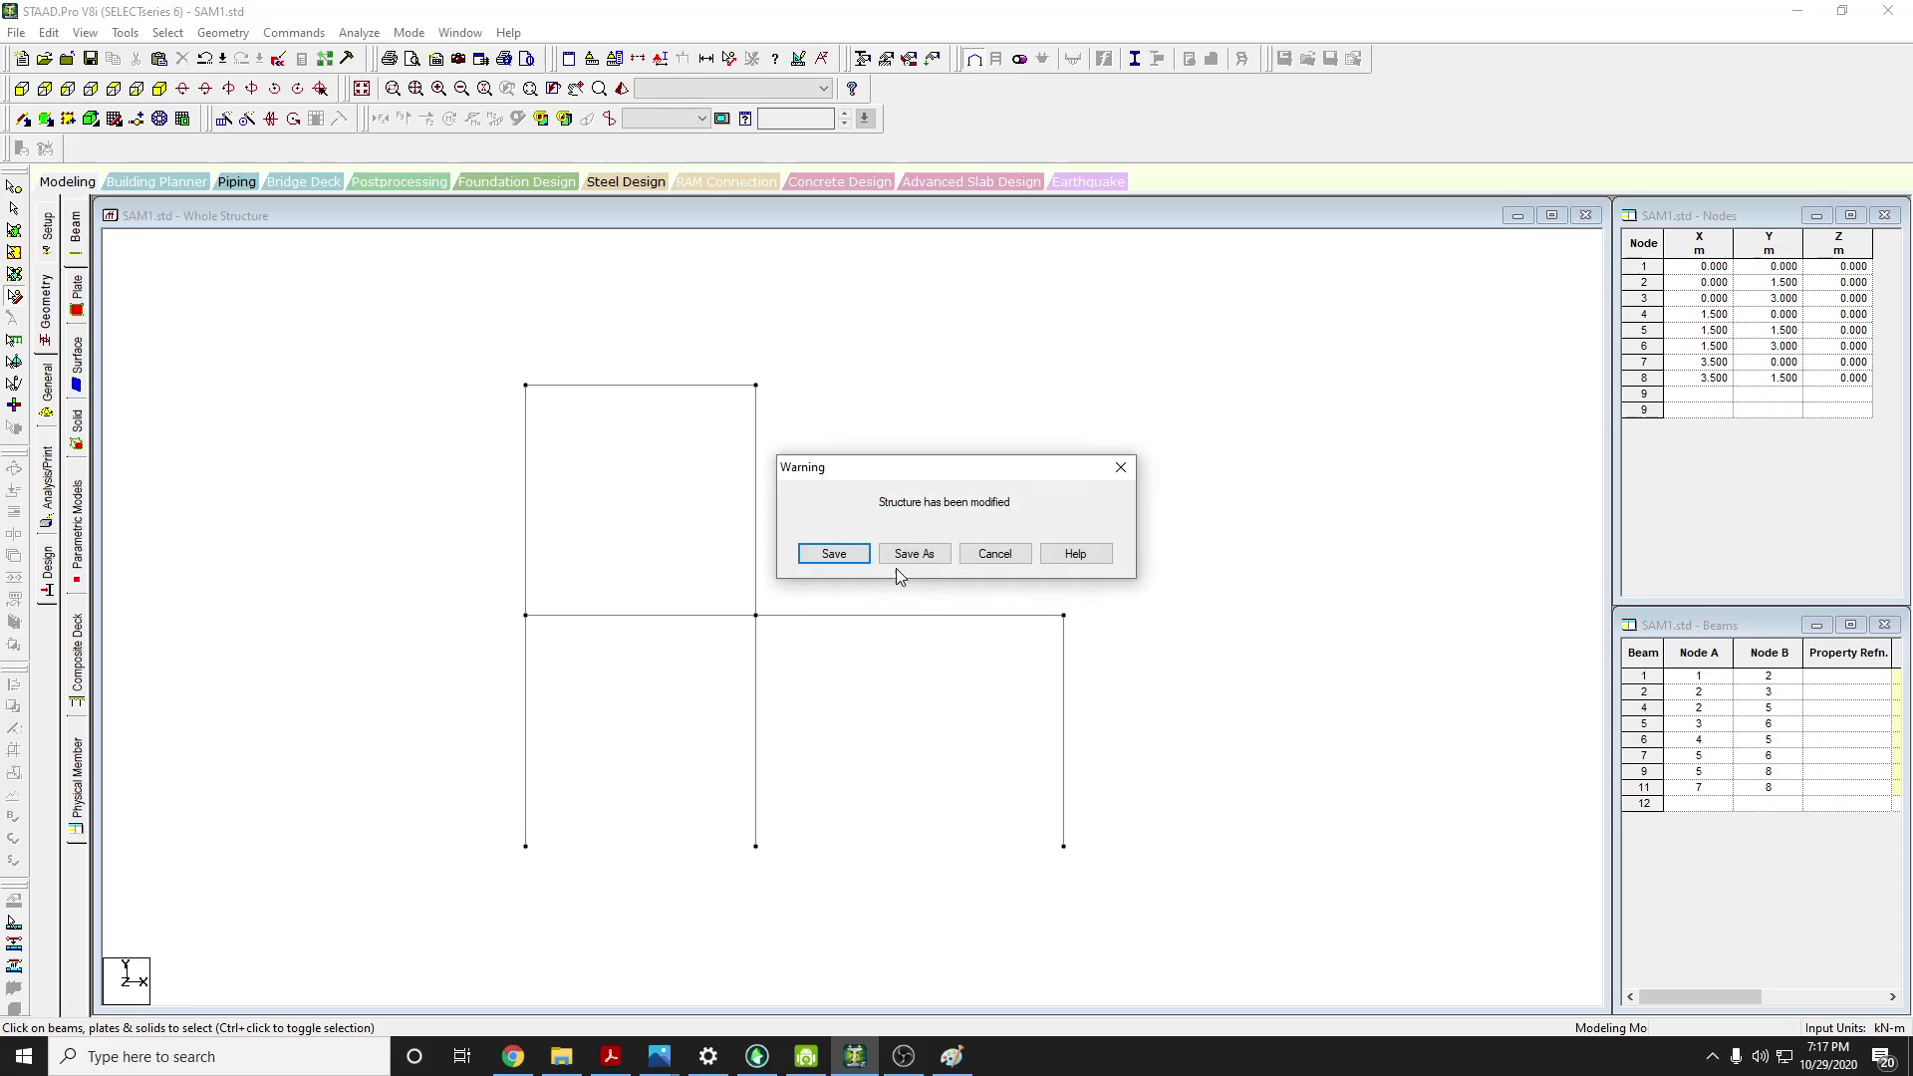
pyautogui.click(839, 551)
# View the frame in plan from +Y and compare it with the presenter's model in Google Meet
pyautogui.click(856, 1059)
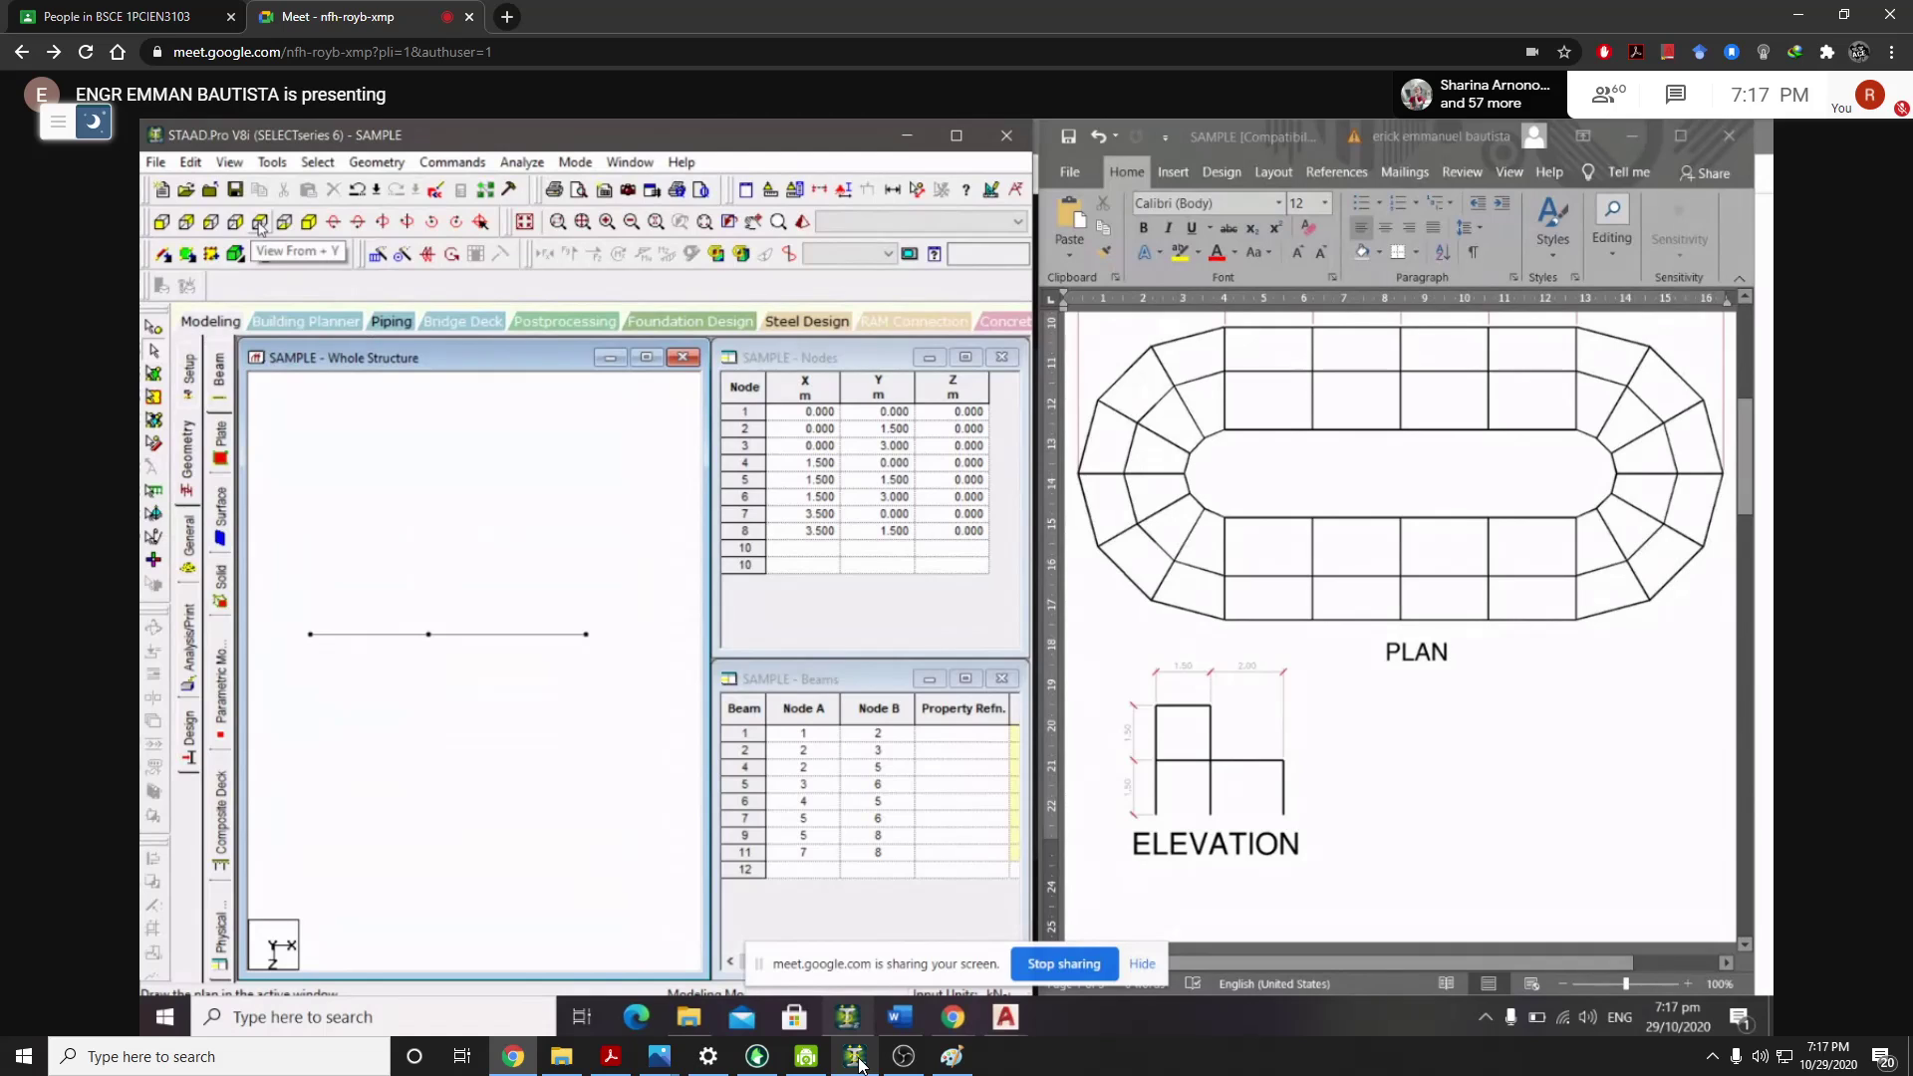
pyautogui.click(855, 1059)
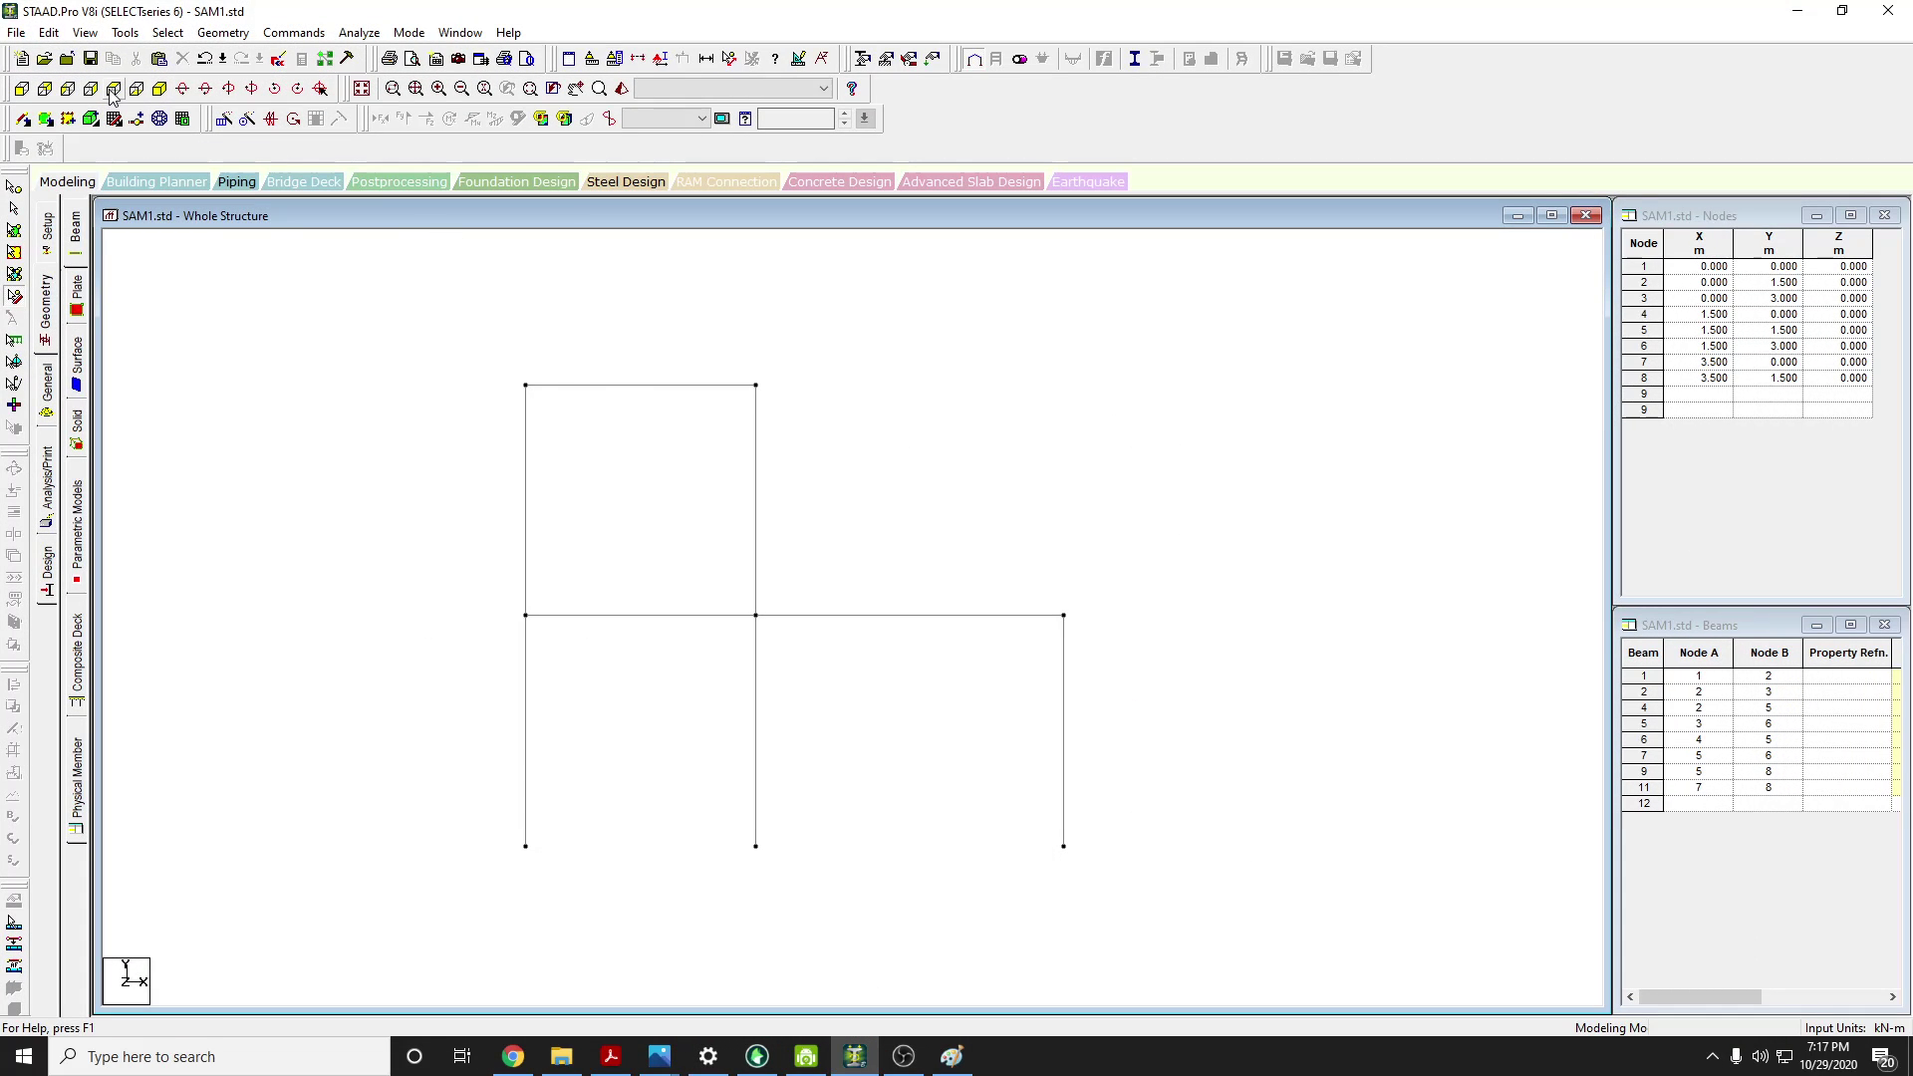
pyautogui.click(113, 90)
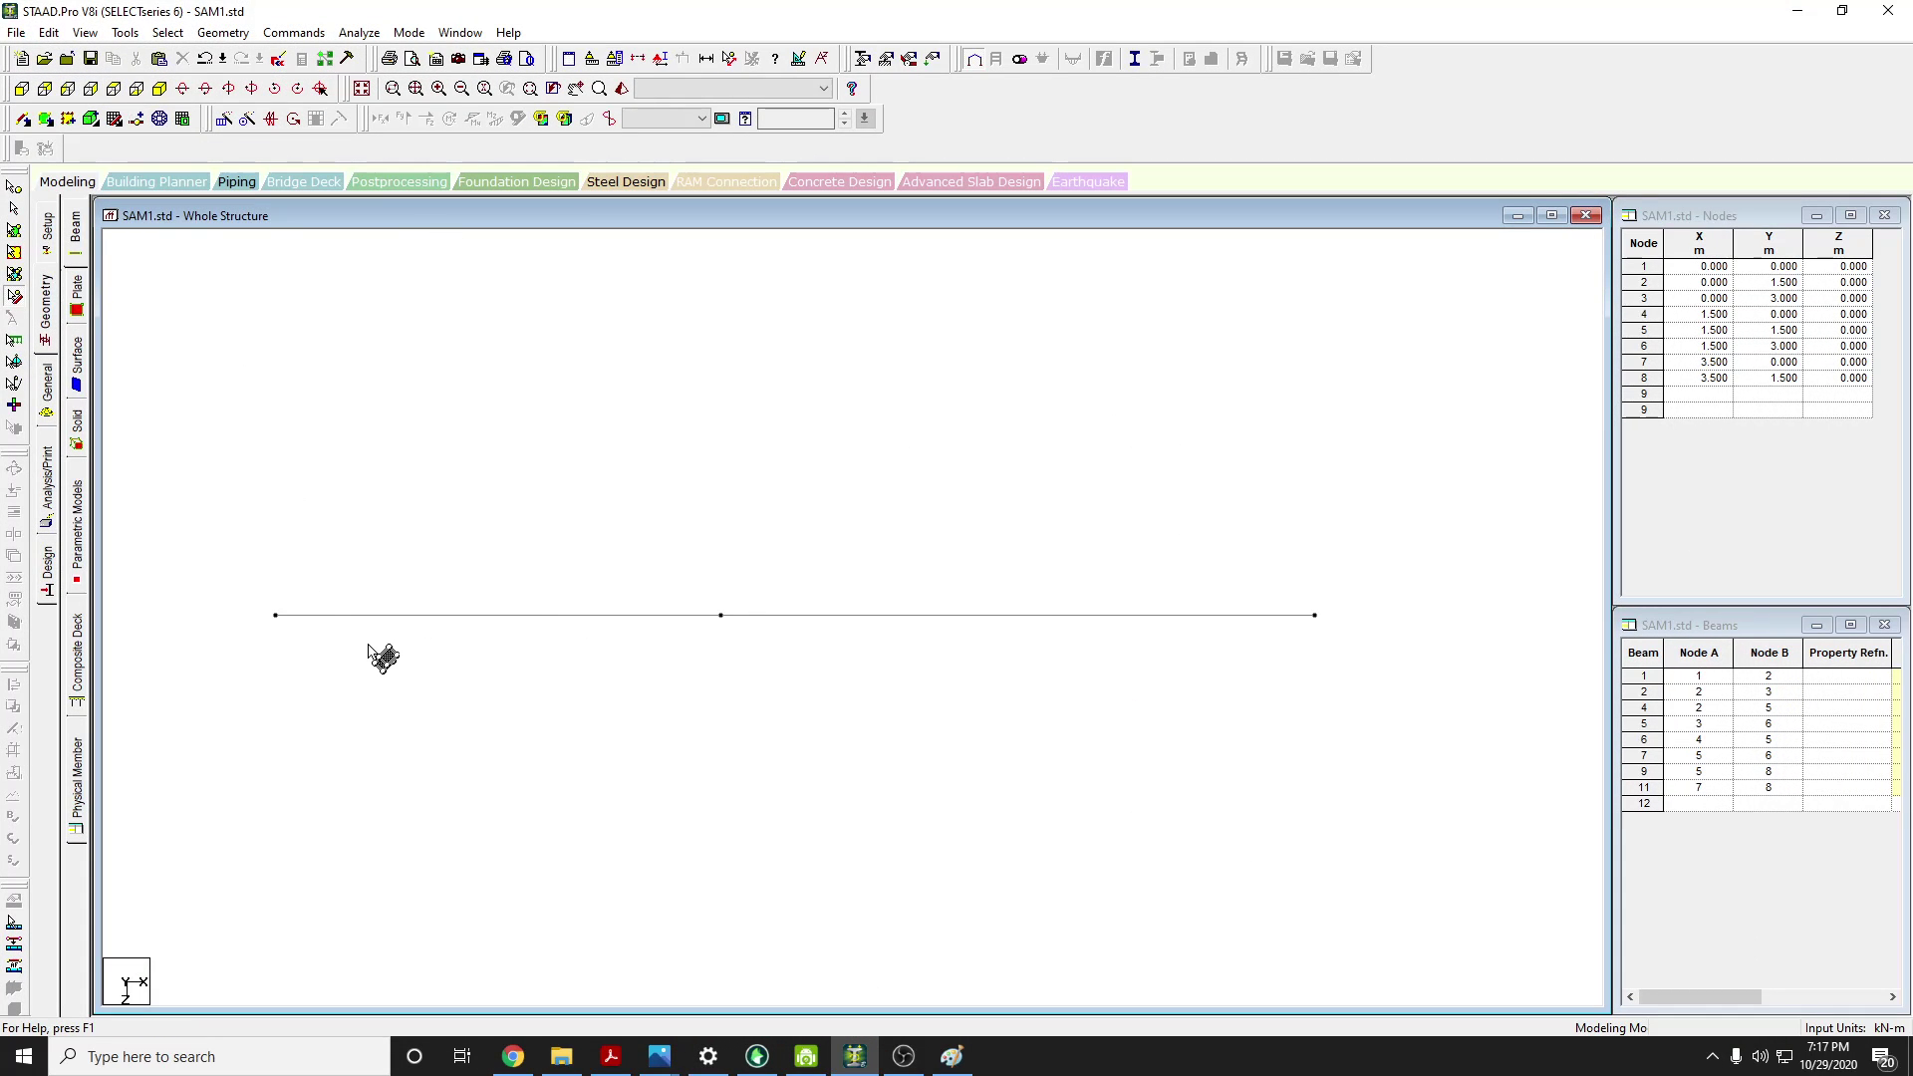
pyautogui.click(853, 1061)
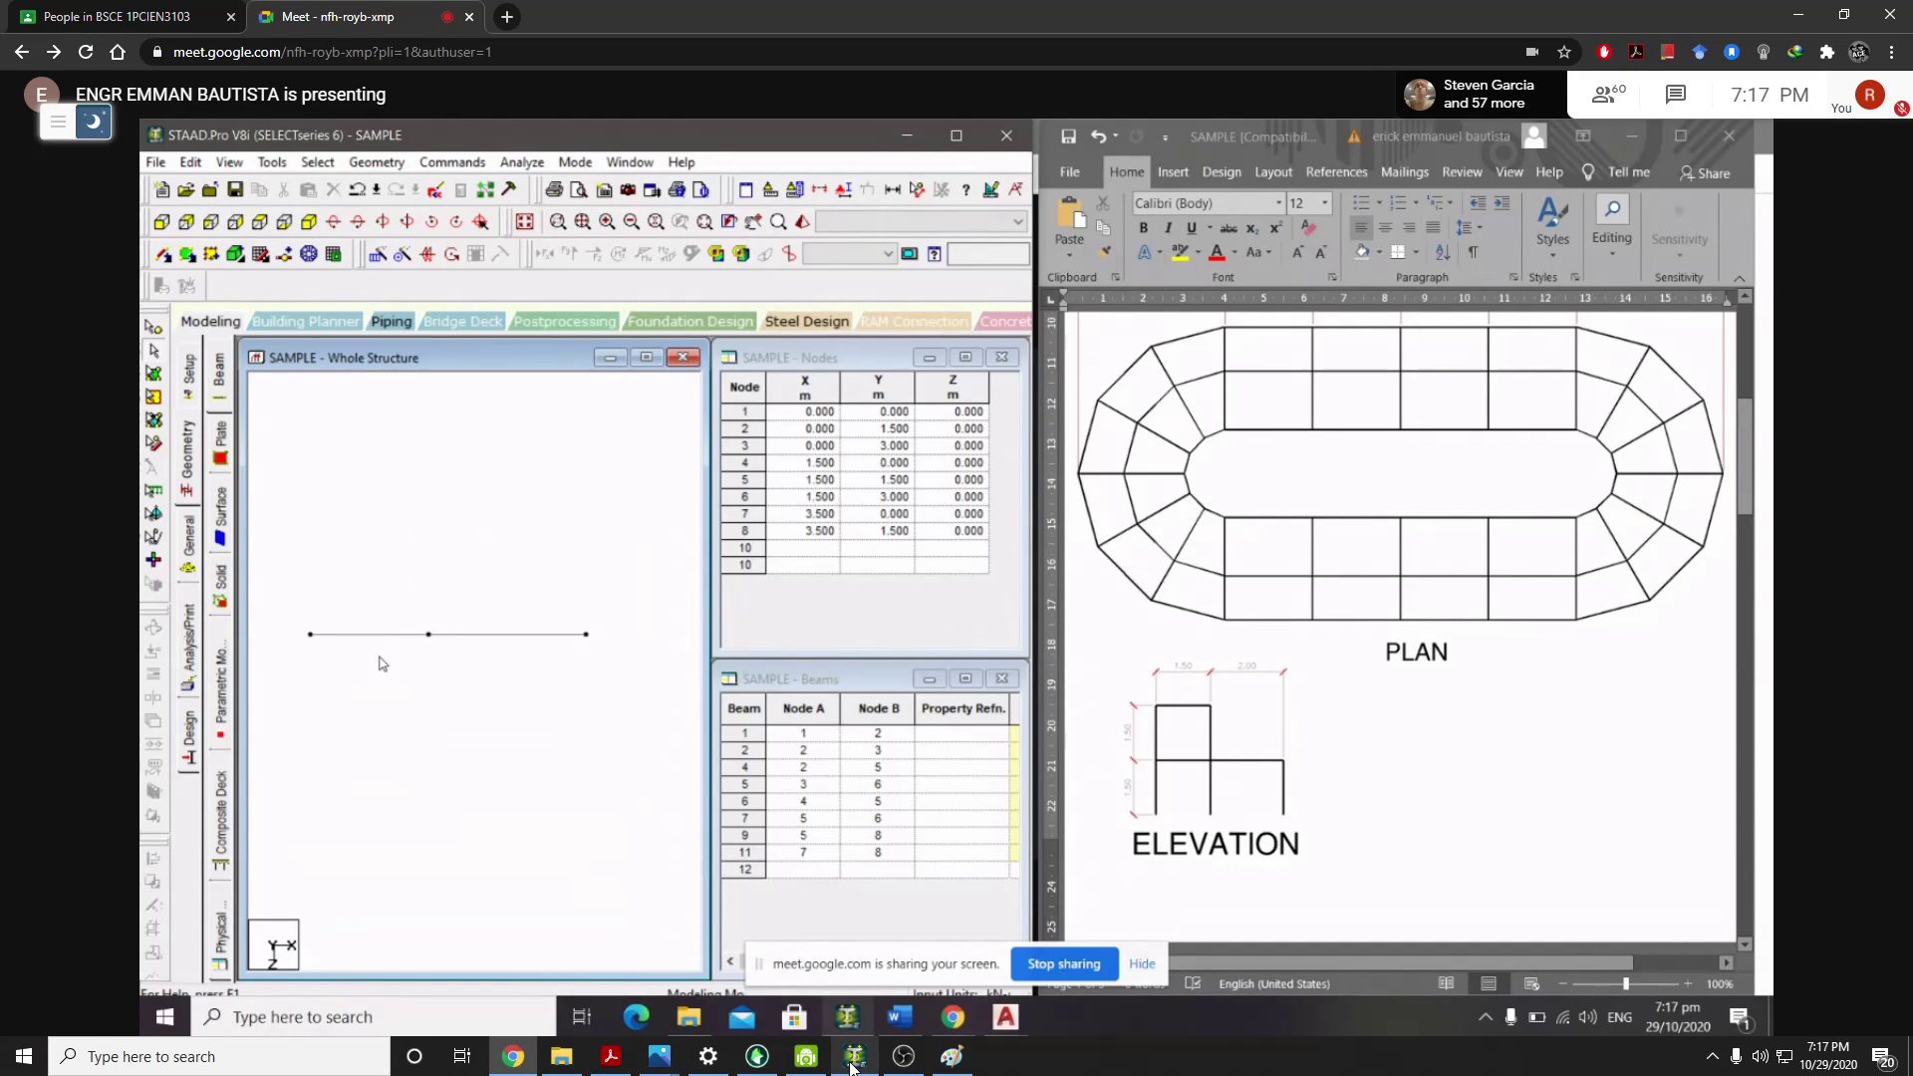
pyautogui.click(853, 1060)
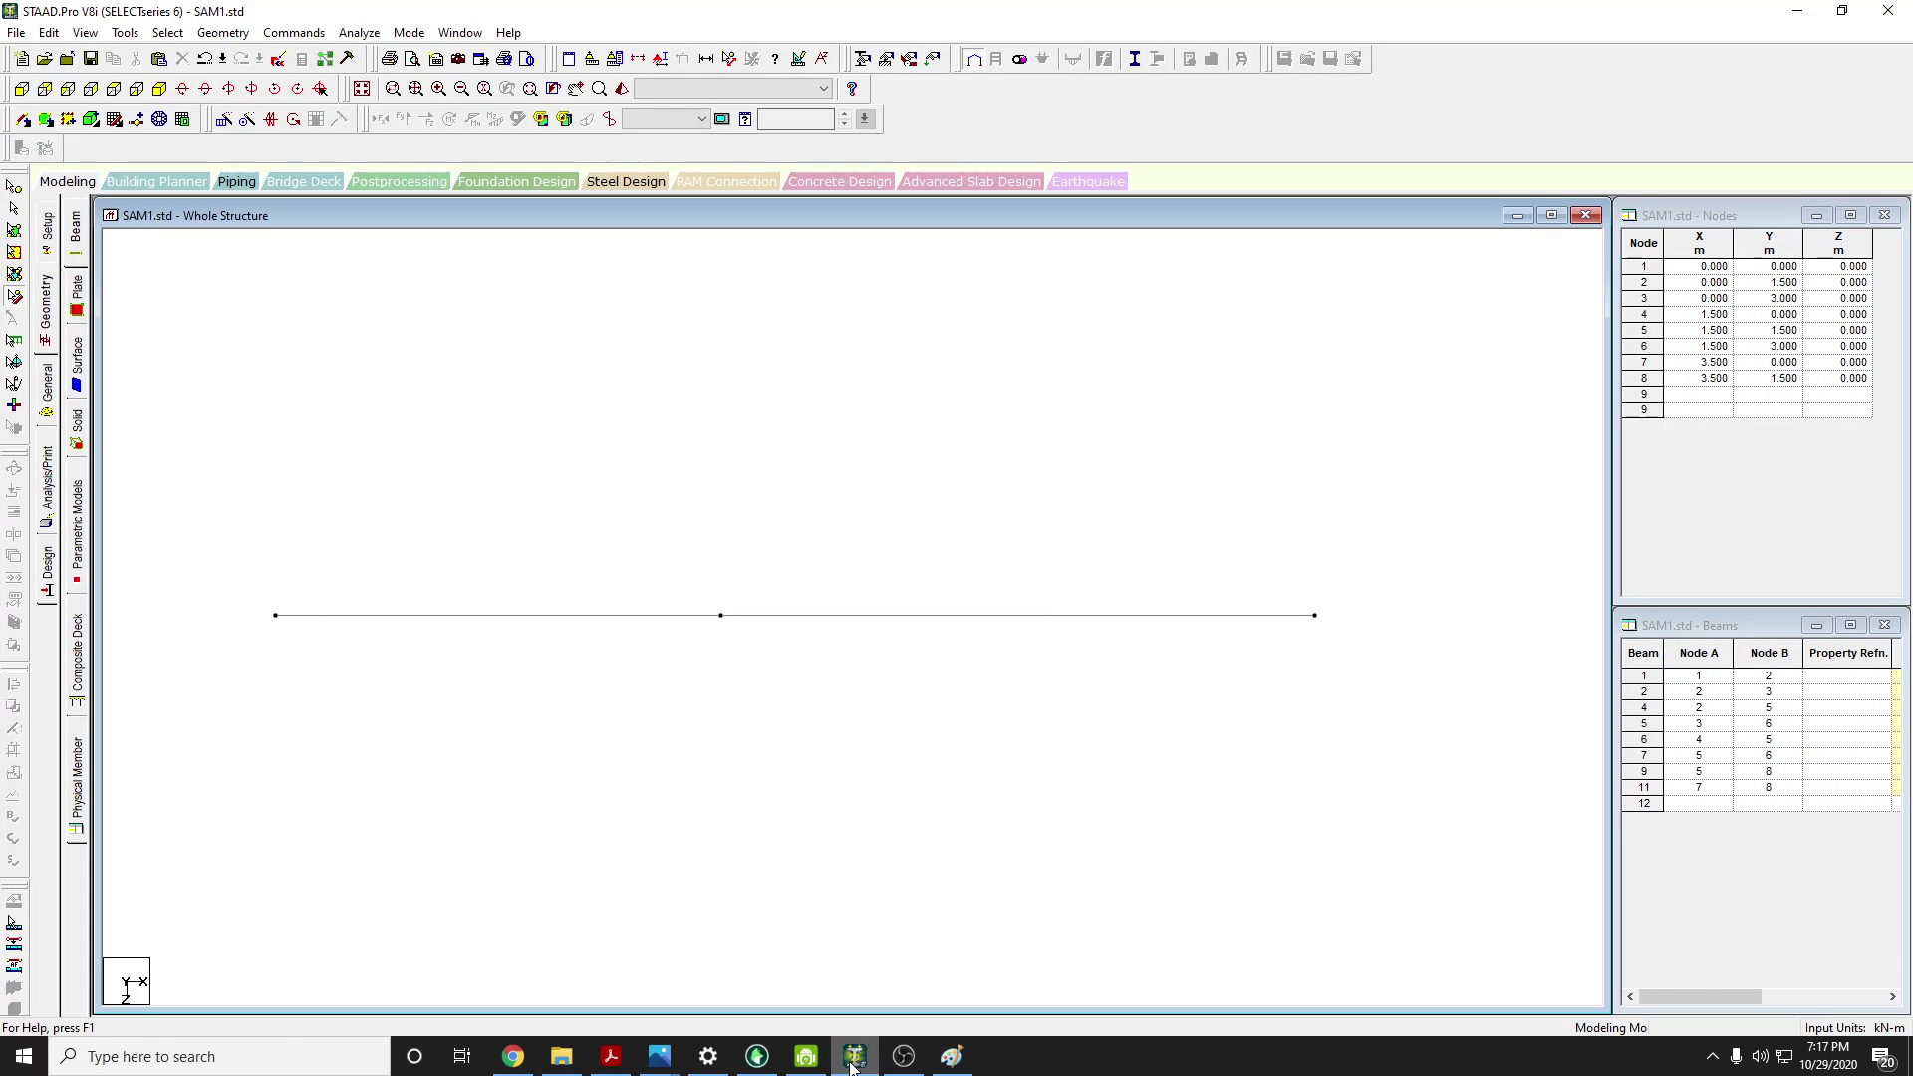
pyautogui.click(853, 1061)
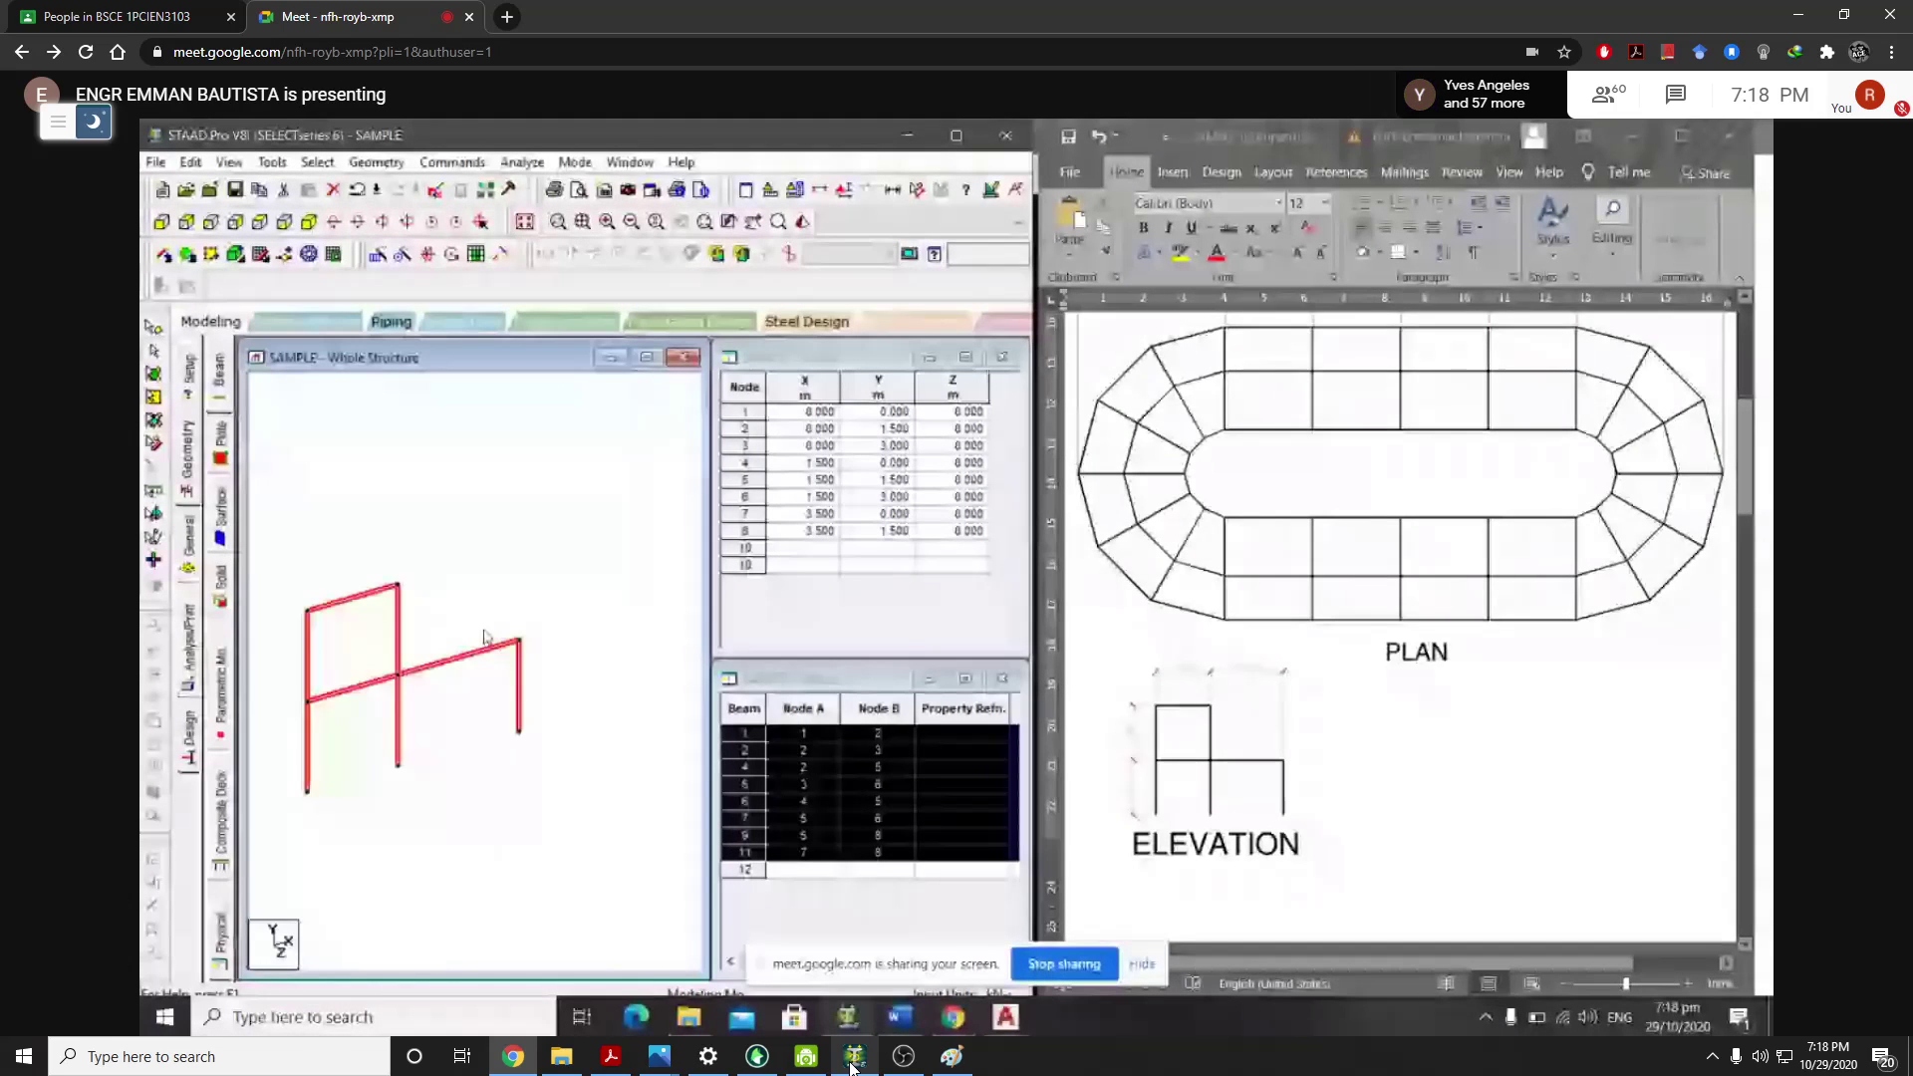
pyautogui.click(853, 1057)
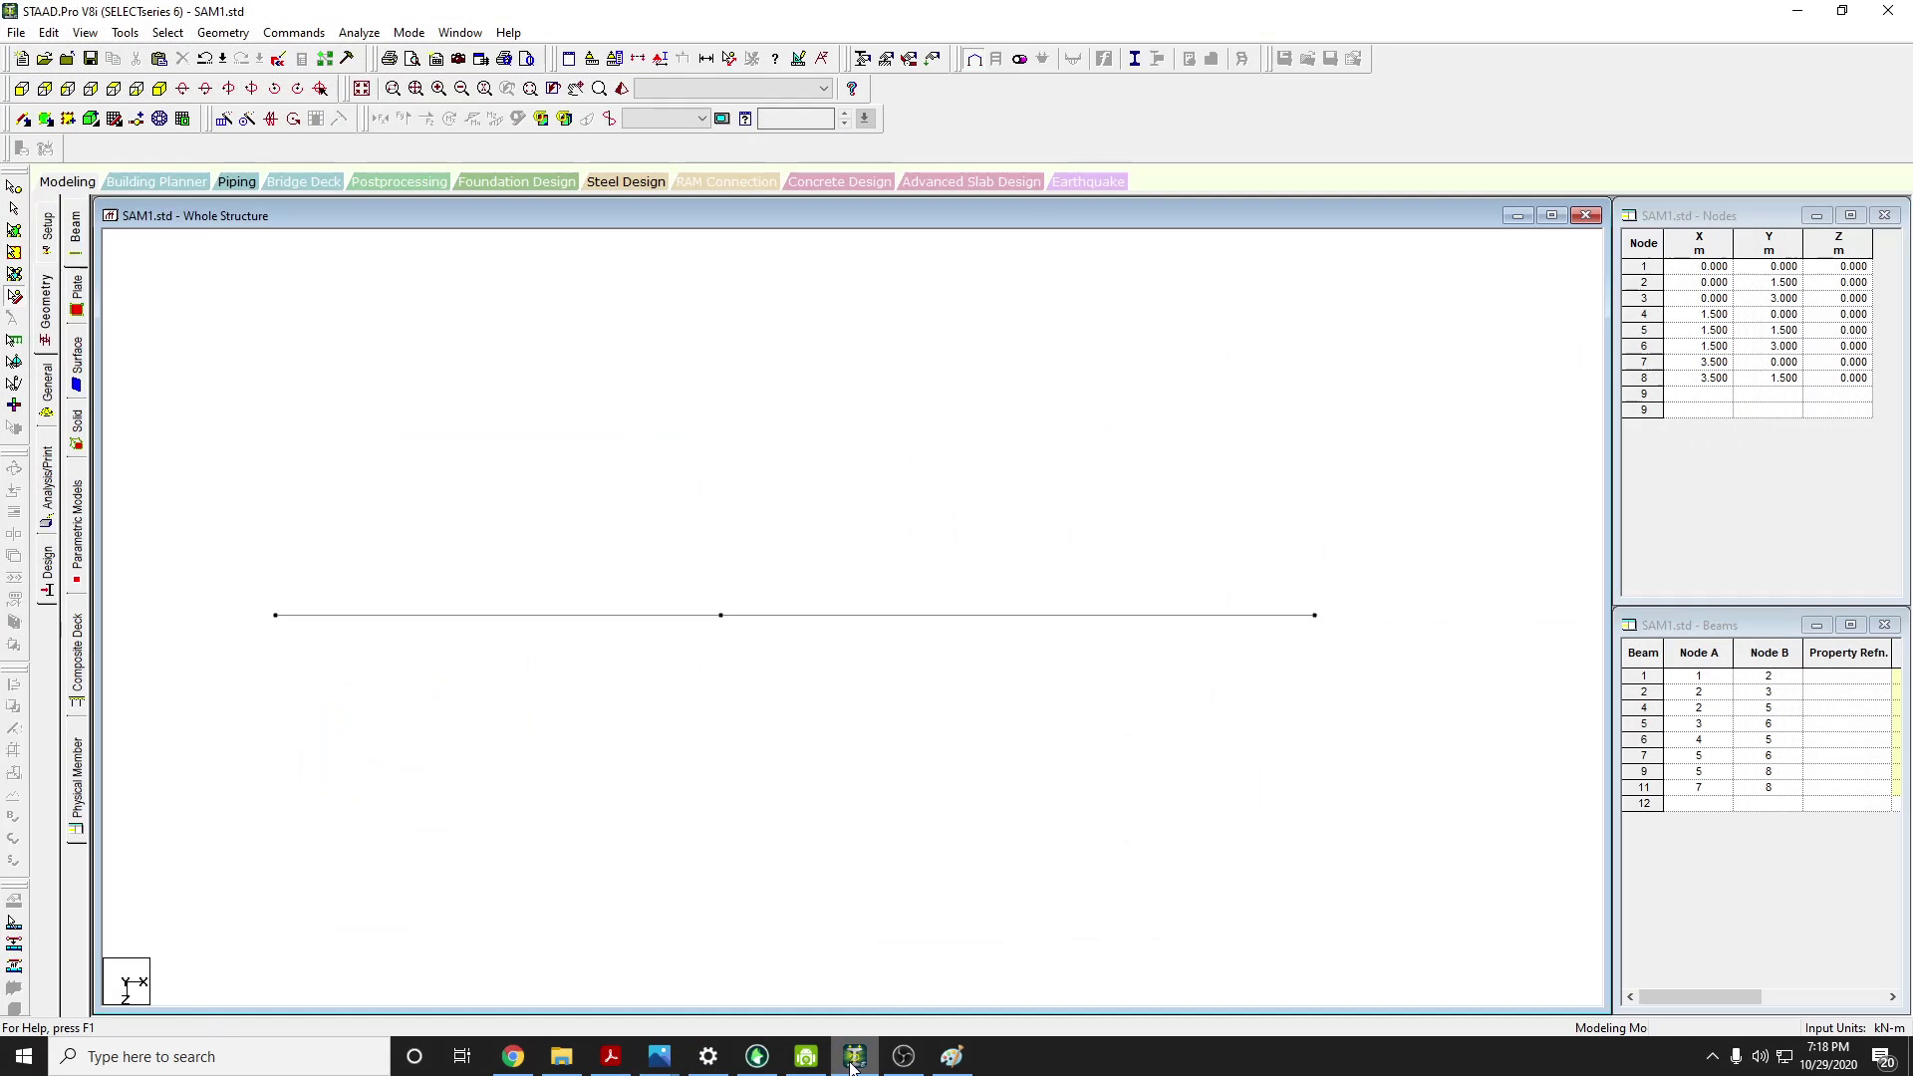
# Select all beams of the frame in the plan view, checking the presenter's selection in Google Meet
pyautogui.moveTo(1410, 706); pyautogui.dragTo(1007, 798)
pyautogui.click(514, 1056)
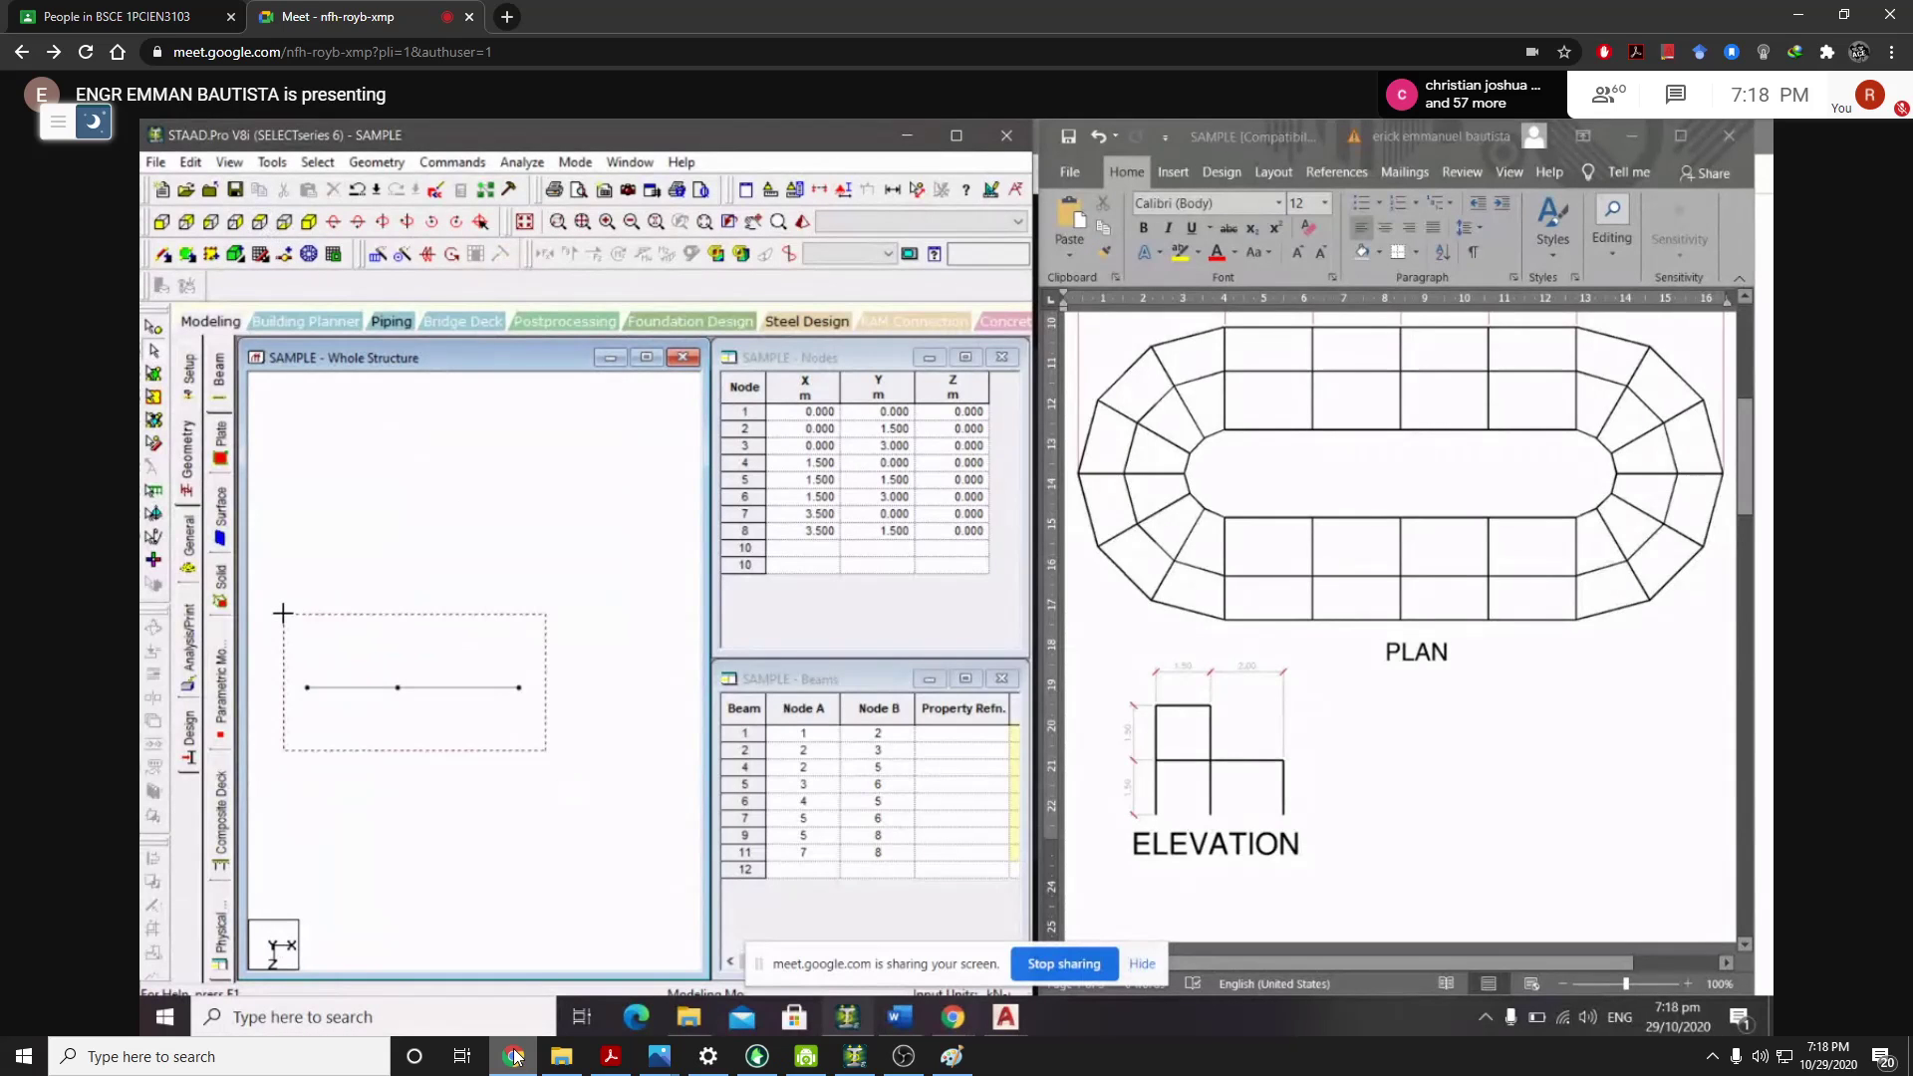
pyautogui.click(513, 1057)
pyautogui.moveTo(1396, 698); pyautogui.dragTo(206, 555)
pyautogui.click(514, 1056)
pyautogui.click(513, 1056)
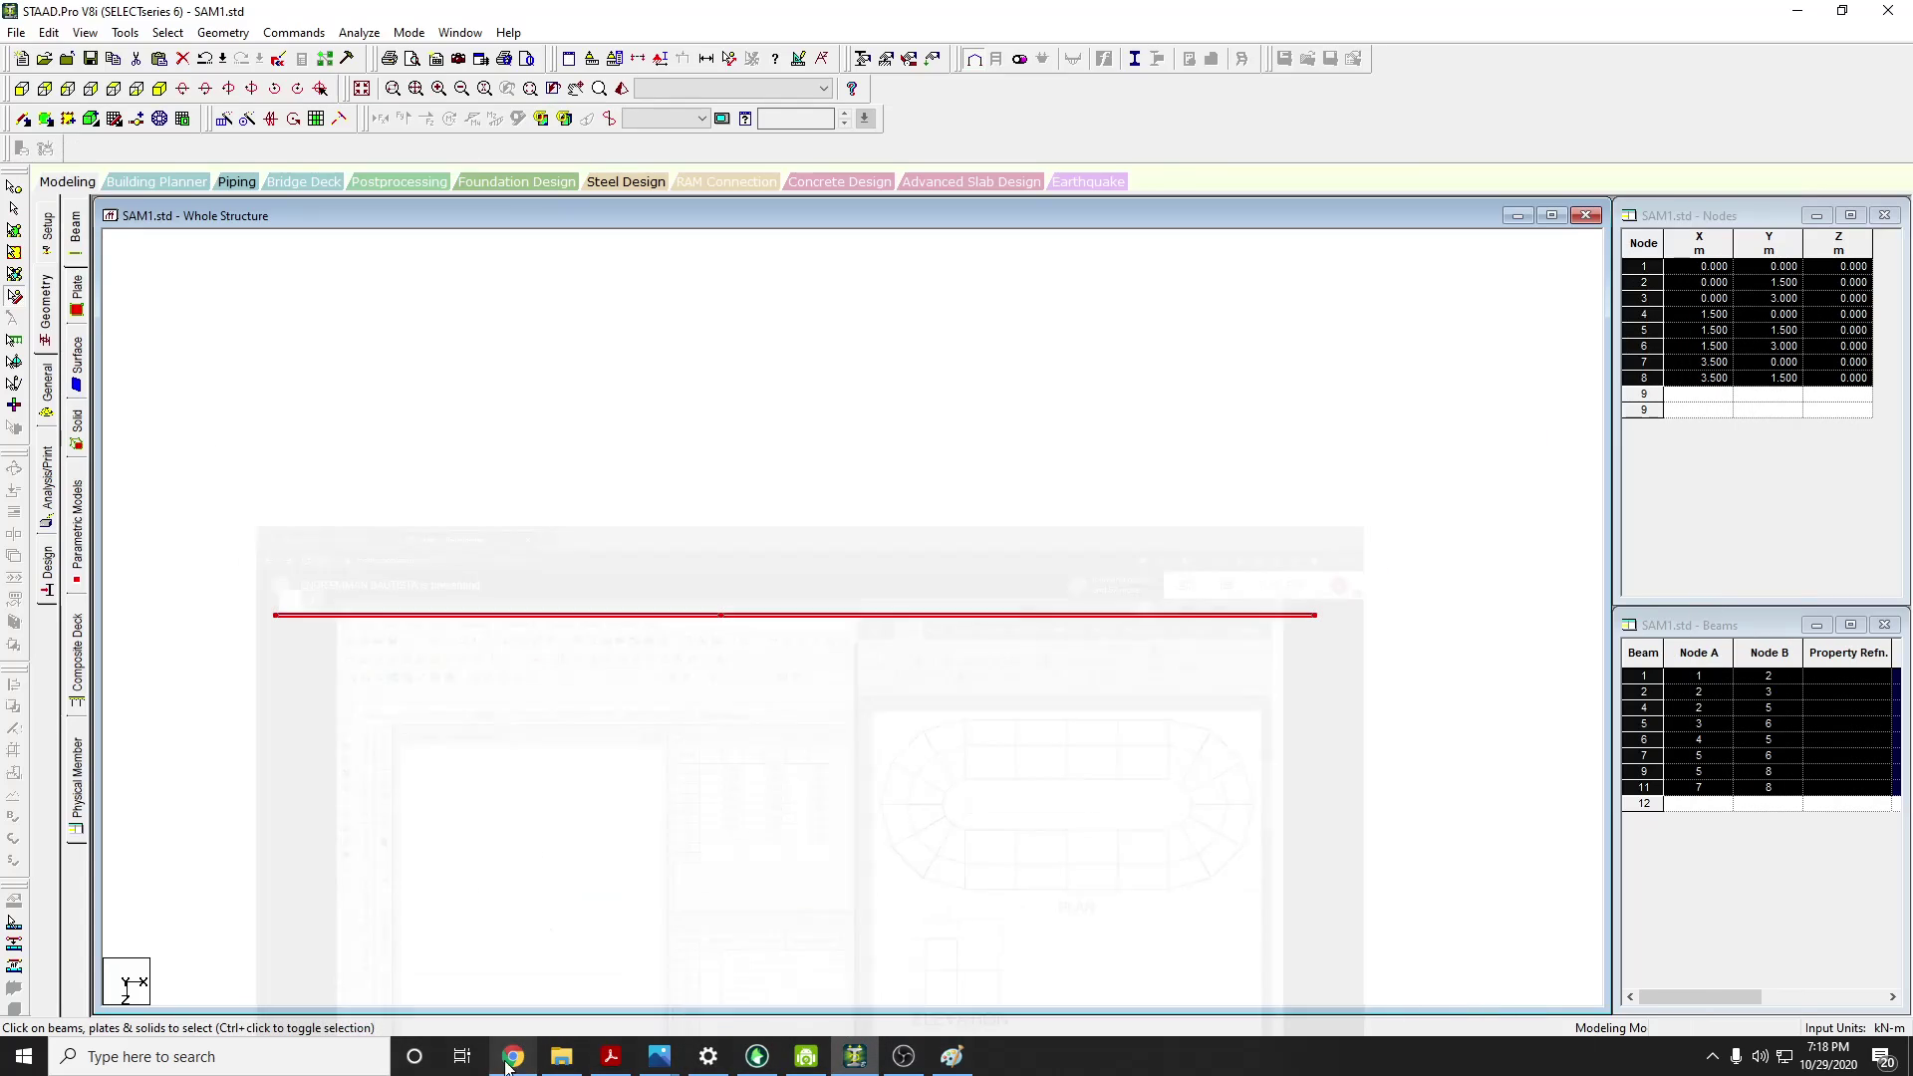
# Inspect the frame in front and plan views and check the presenter's Translational Repeat settings in Google Meet
pyautogui.click(159, 90)
pyautogui.click(20, 89)
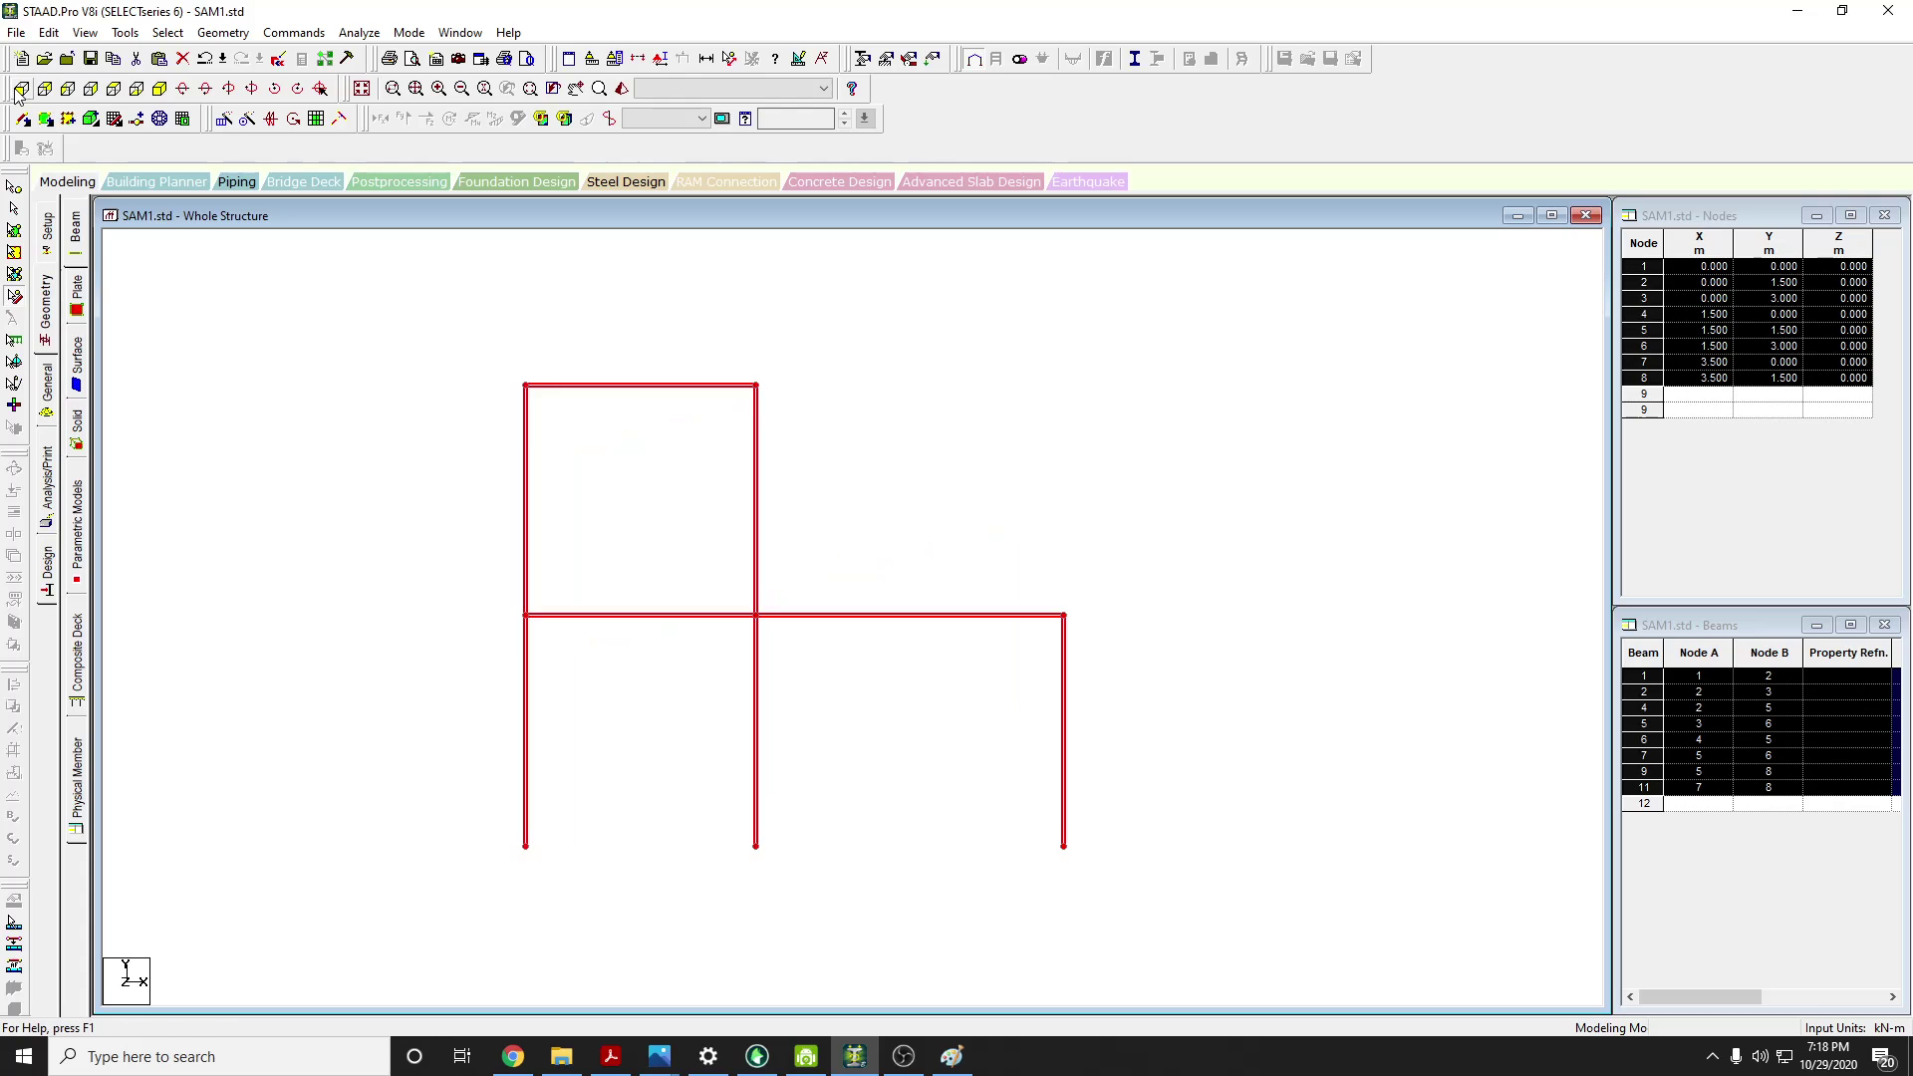
pyautogui.click(114, 90)
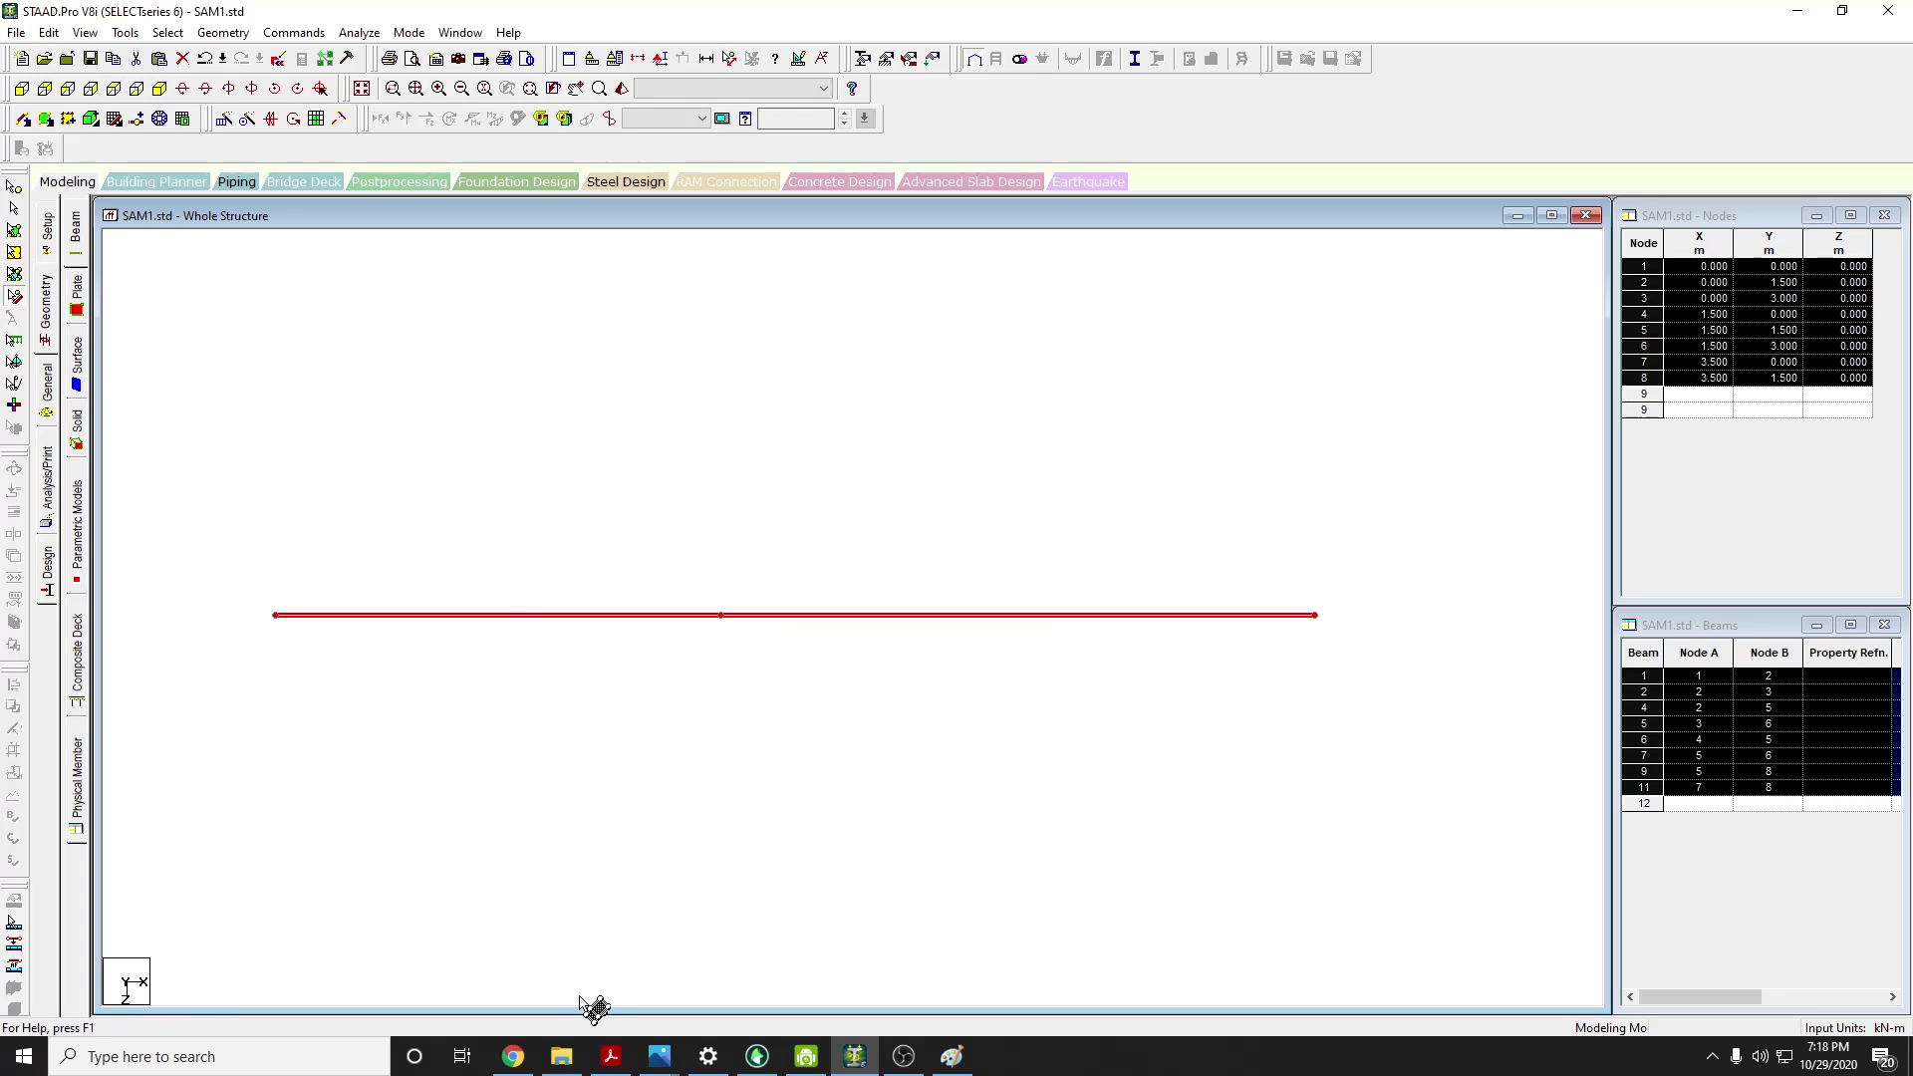
pyautogui.click(512, 1056)
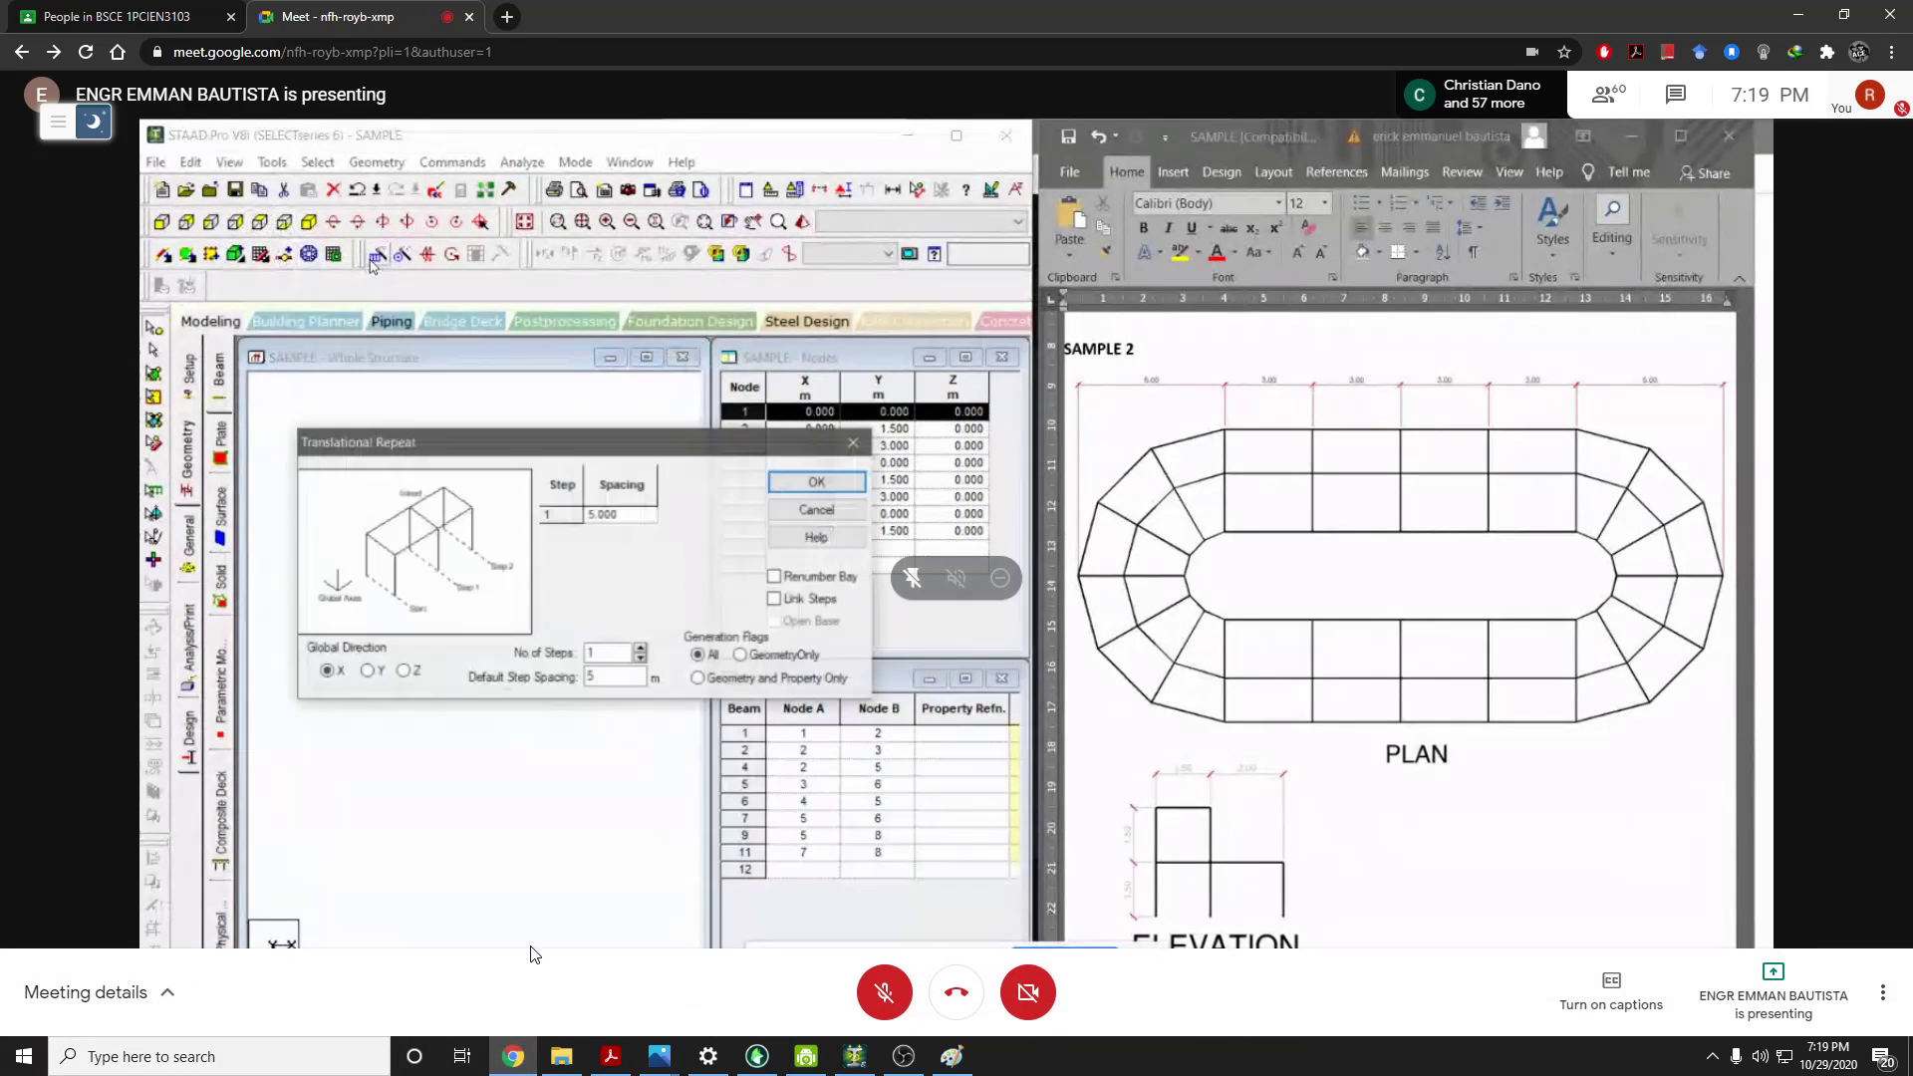
pyautogui.click(528, 1062)
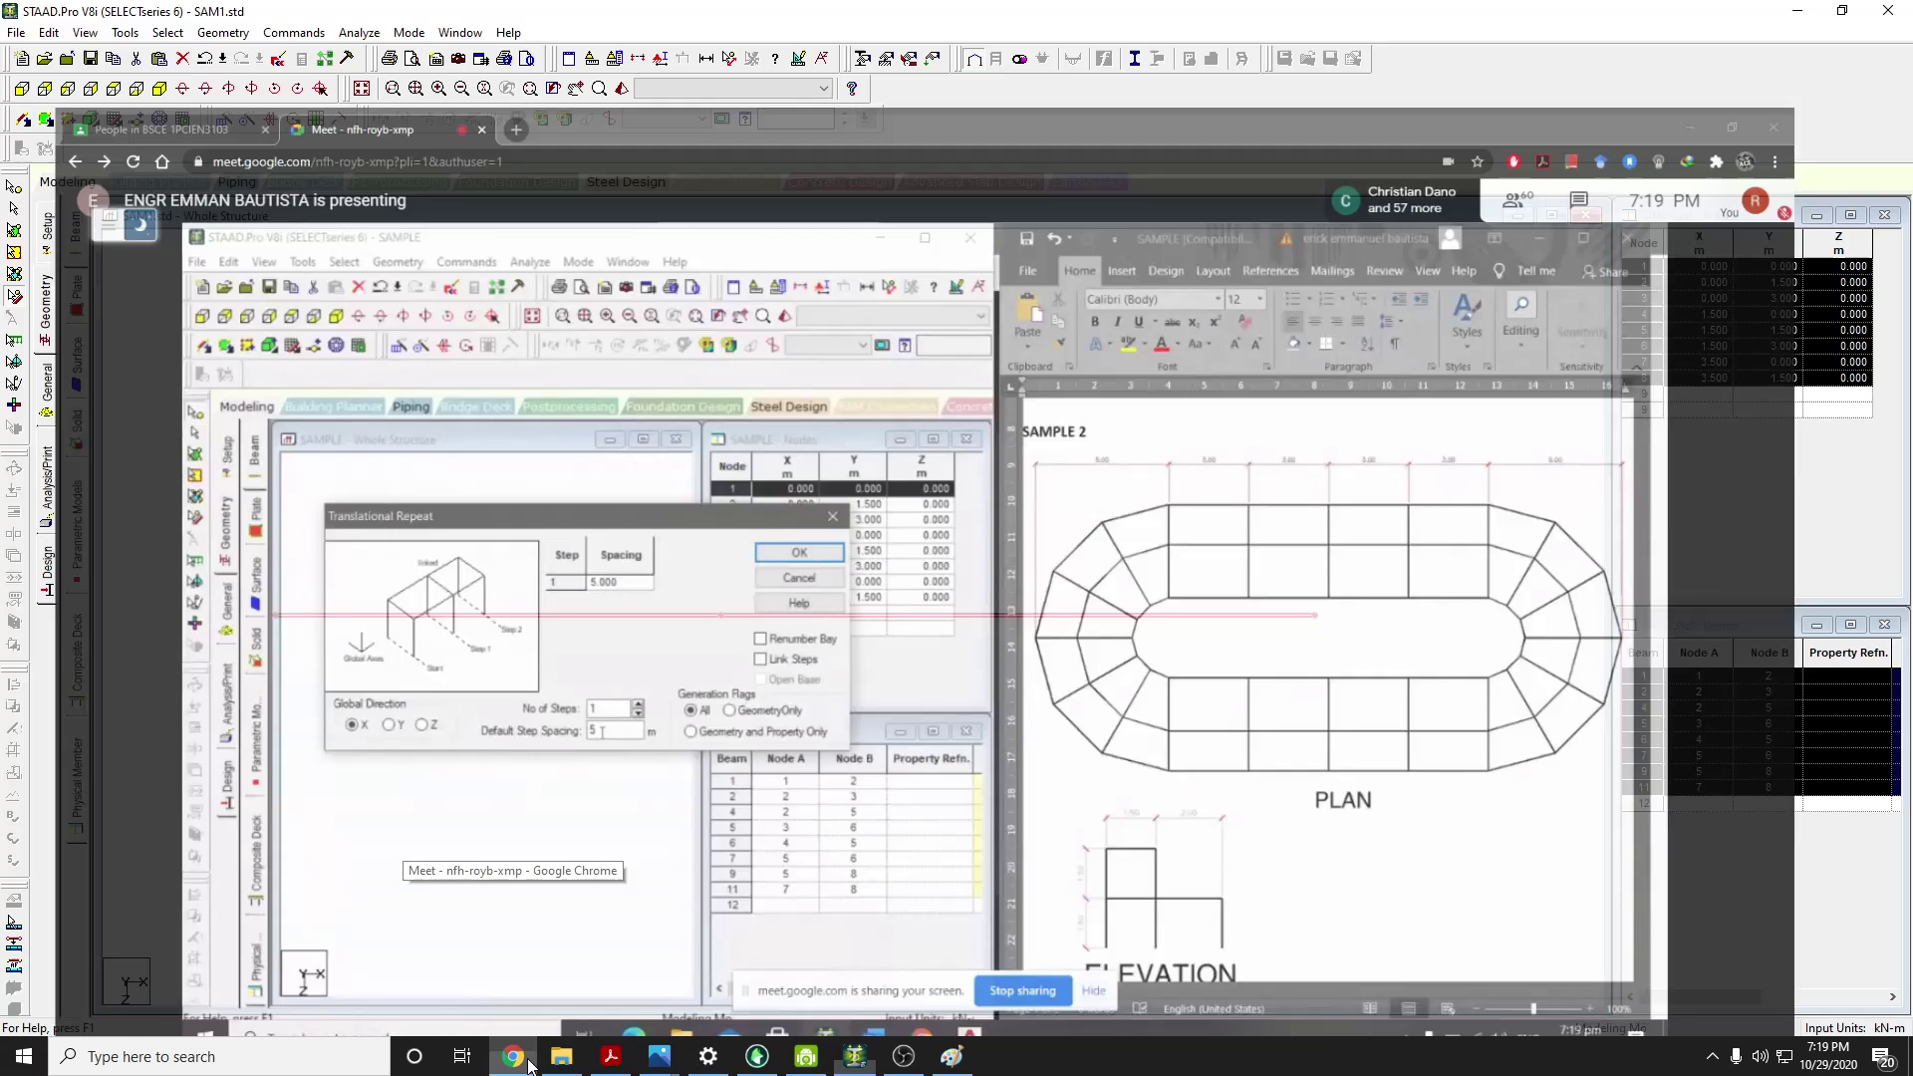
pyautogui.click(20, 88)
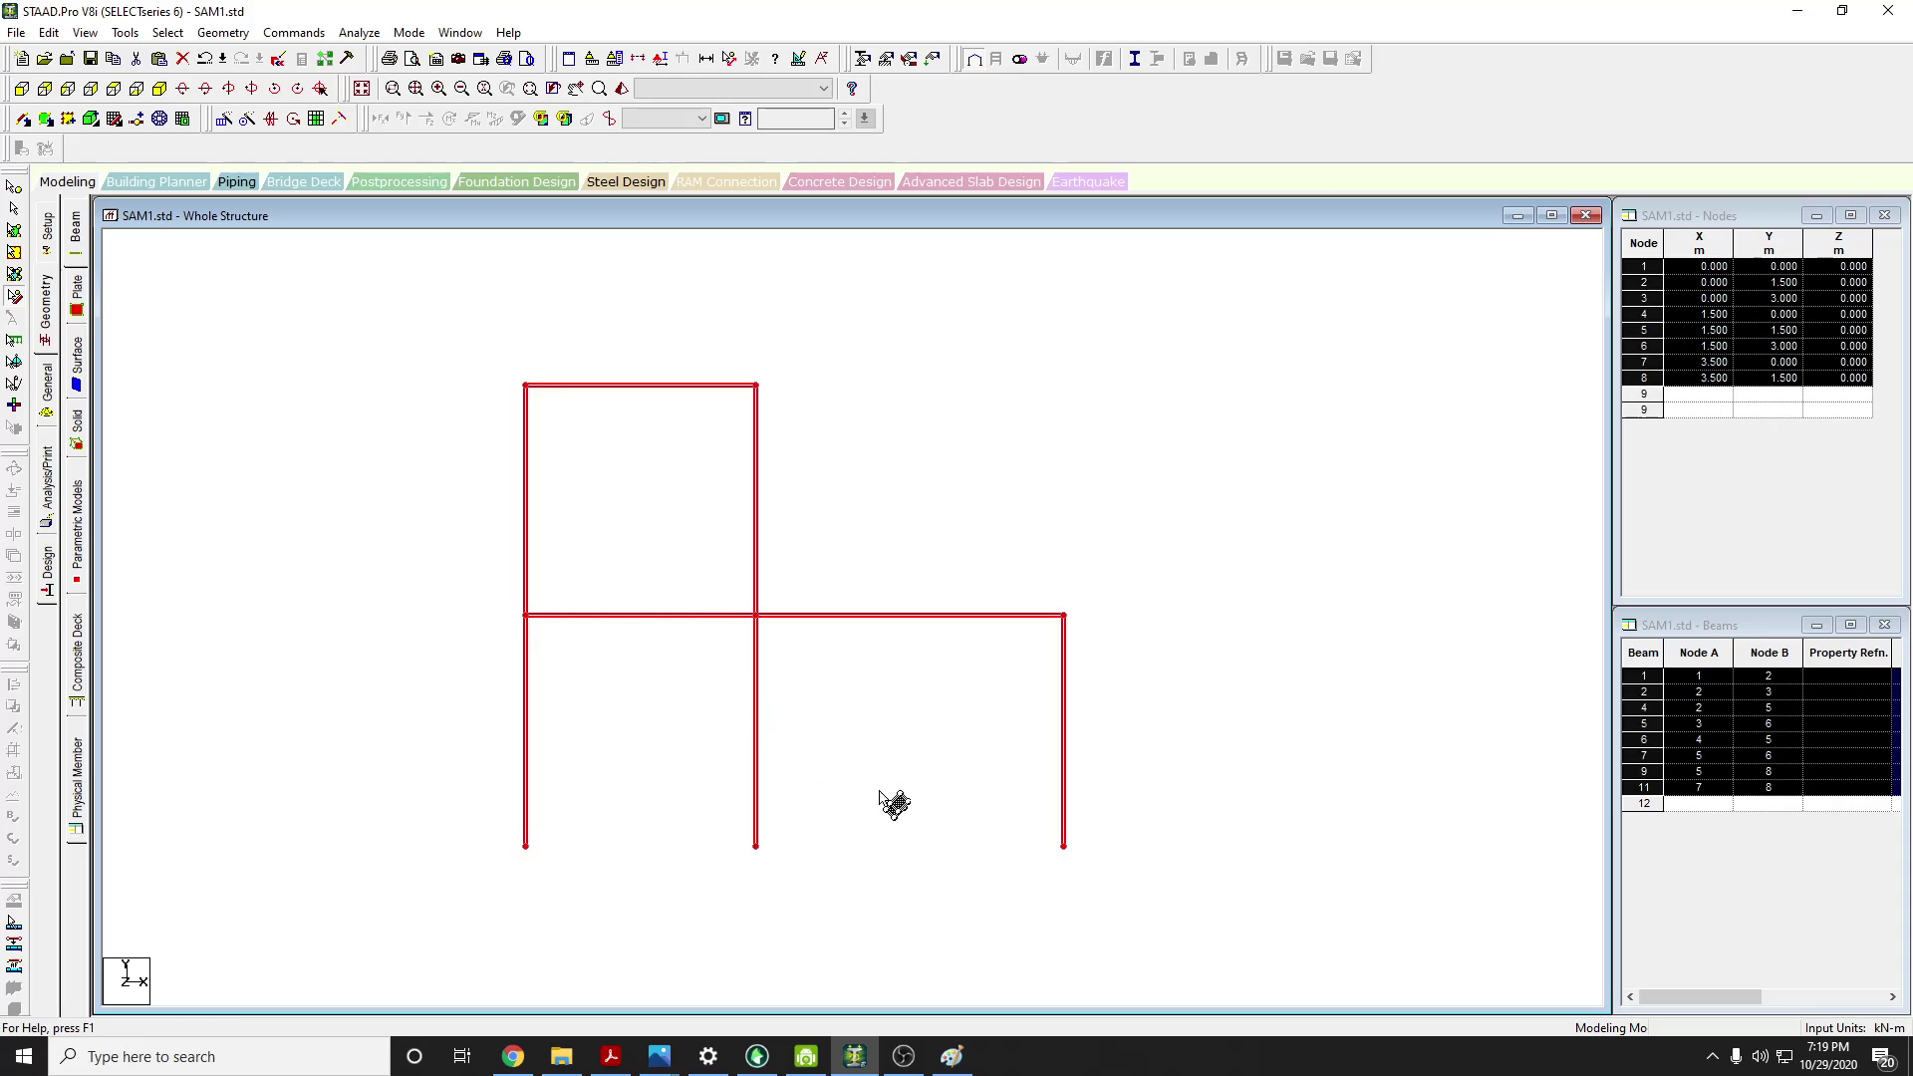
# Translationally repeat only the base node at the origin in X with one unlinked step of 5 m
pyautogui.click(873, 890)
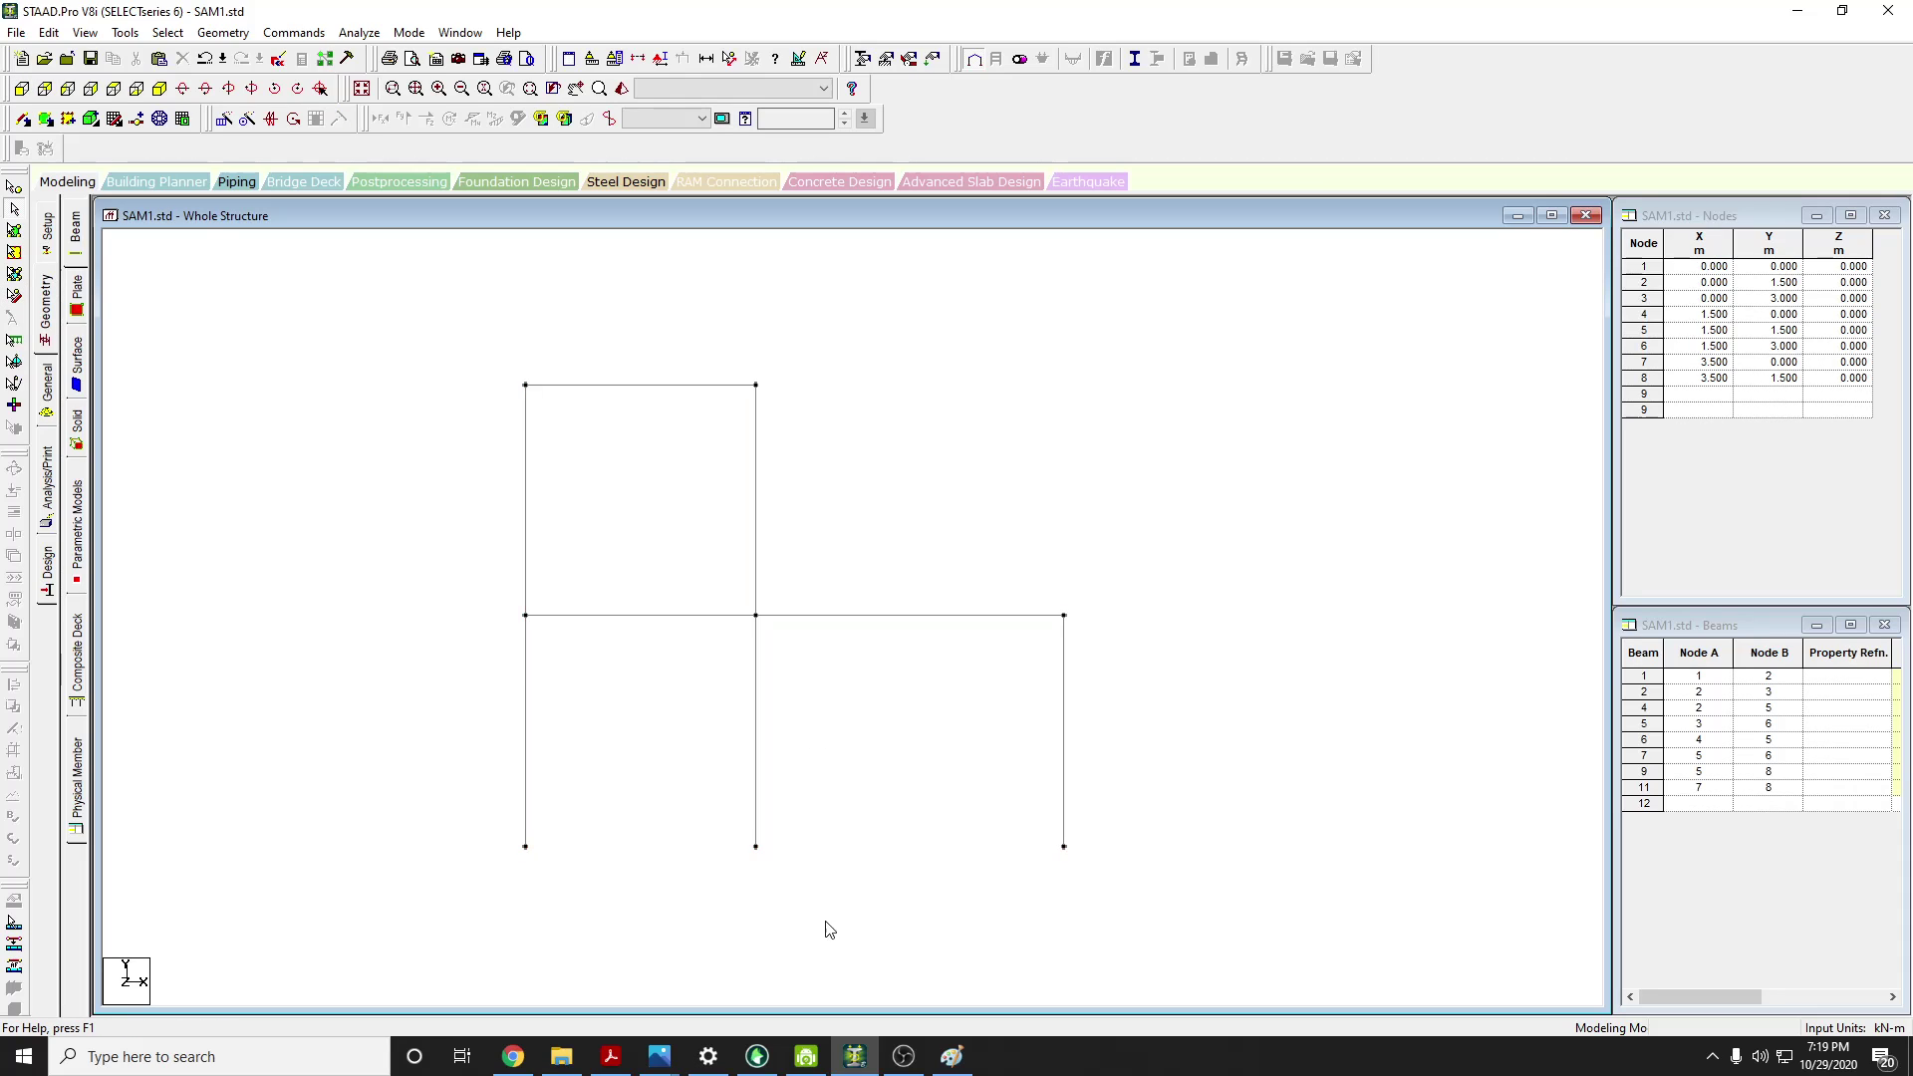
pyautogui.click(18, 187)
pyautogui.moveTo(585, 907); pyautogui.dragTo(473, 829)
pyautogui.rightClick(529, 847)
pyautogui.click(458, 850)
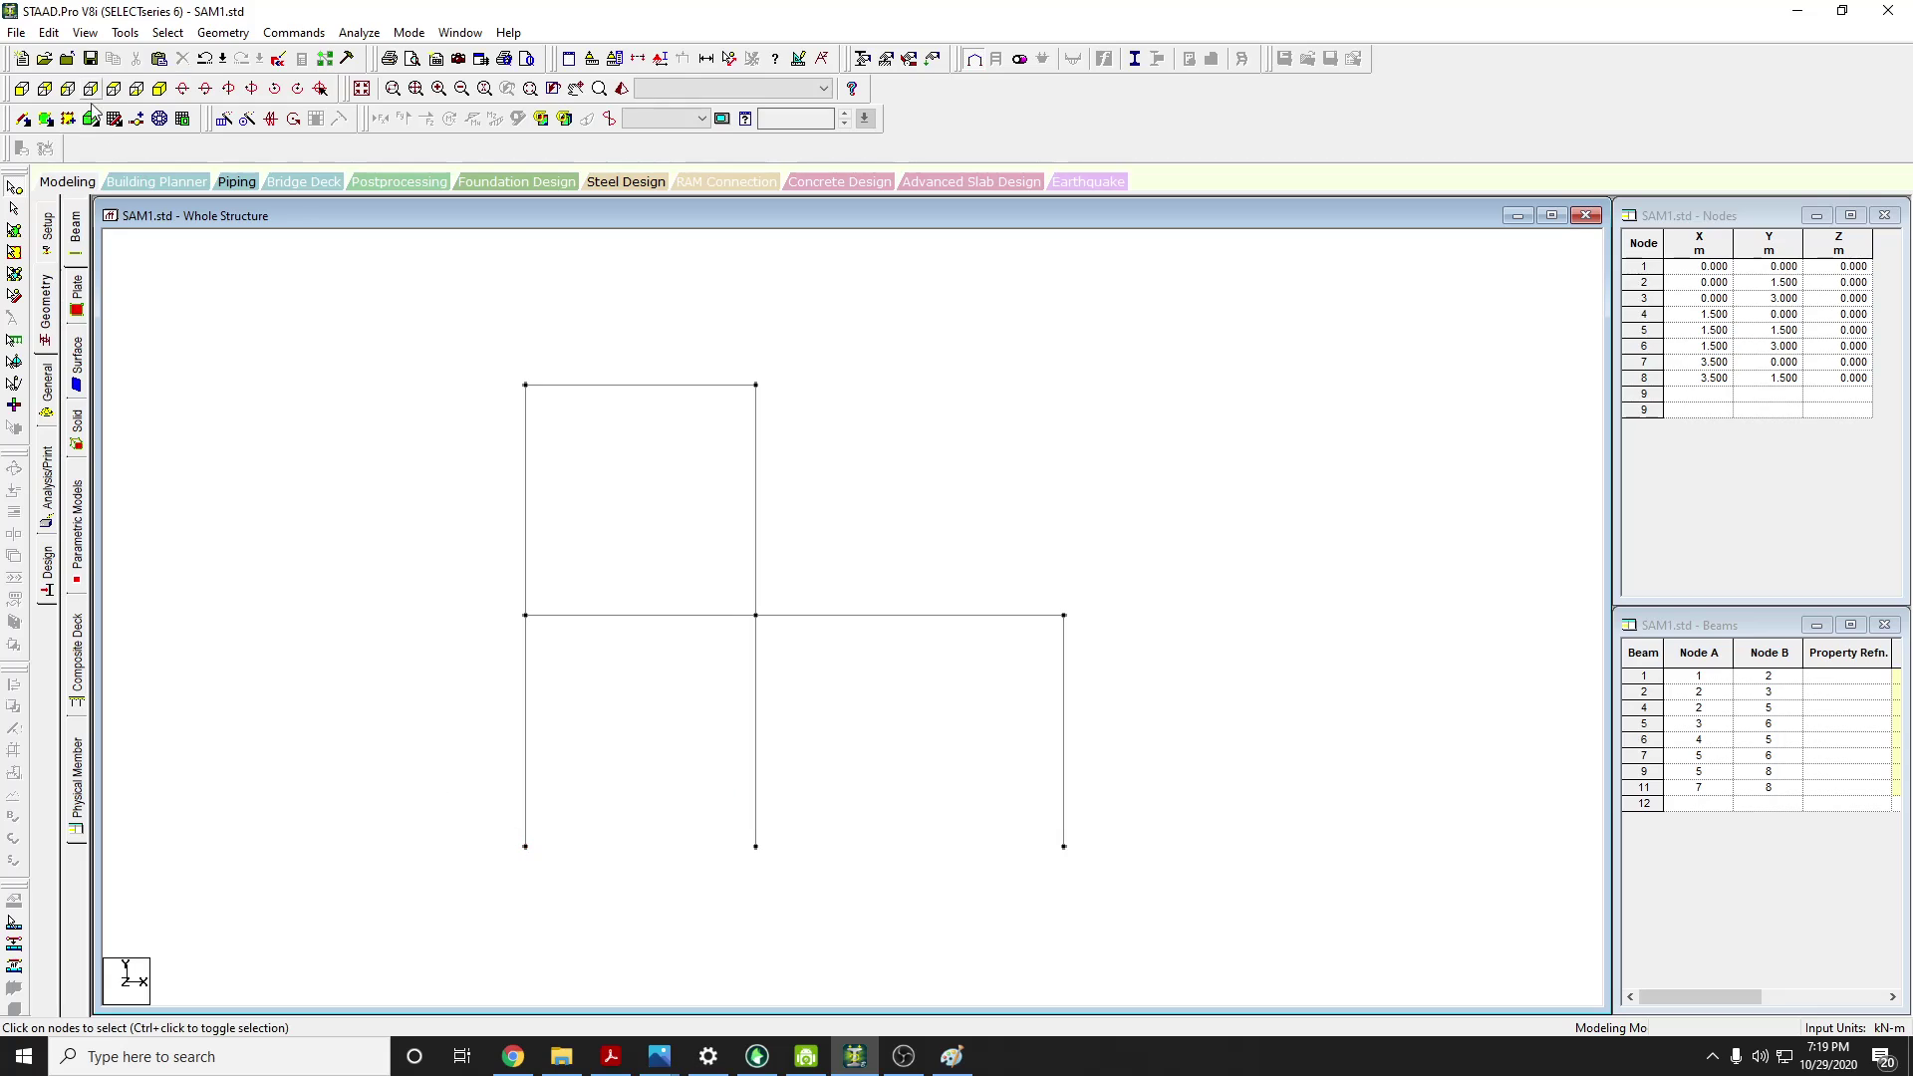
pyautogui.moveTo(555, 917); pyautogui.dragTo(466, 808)
pyautogui.click(224, 119)
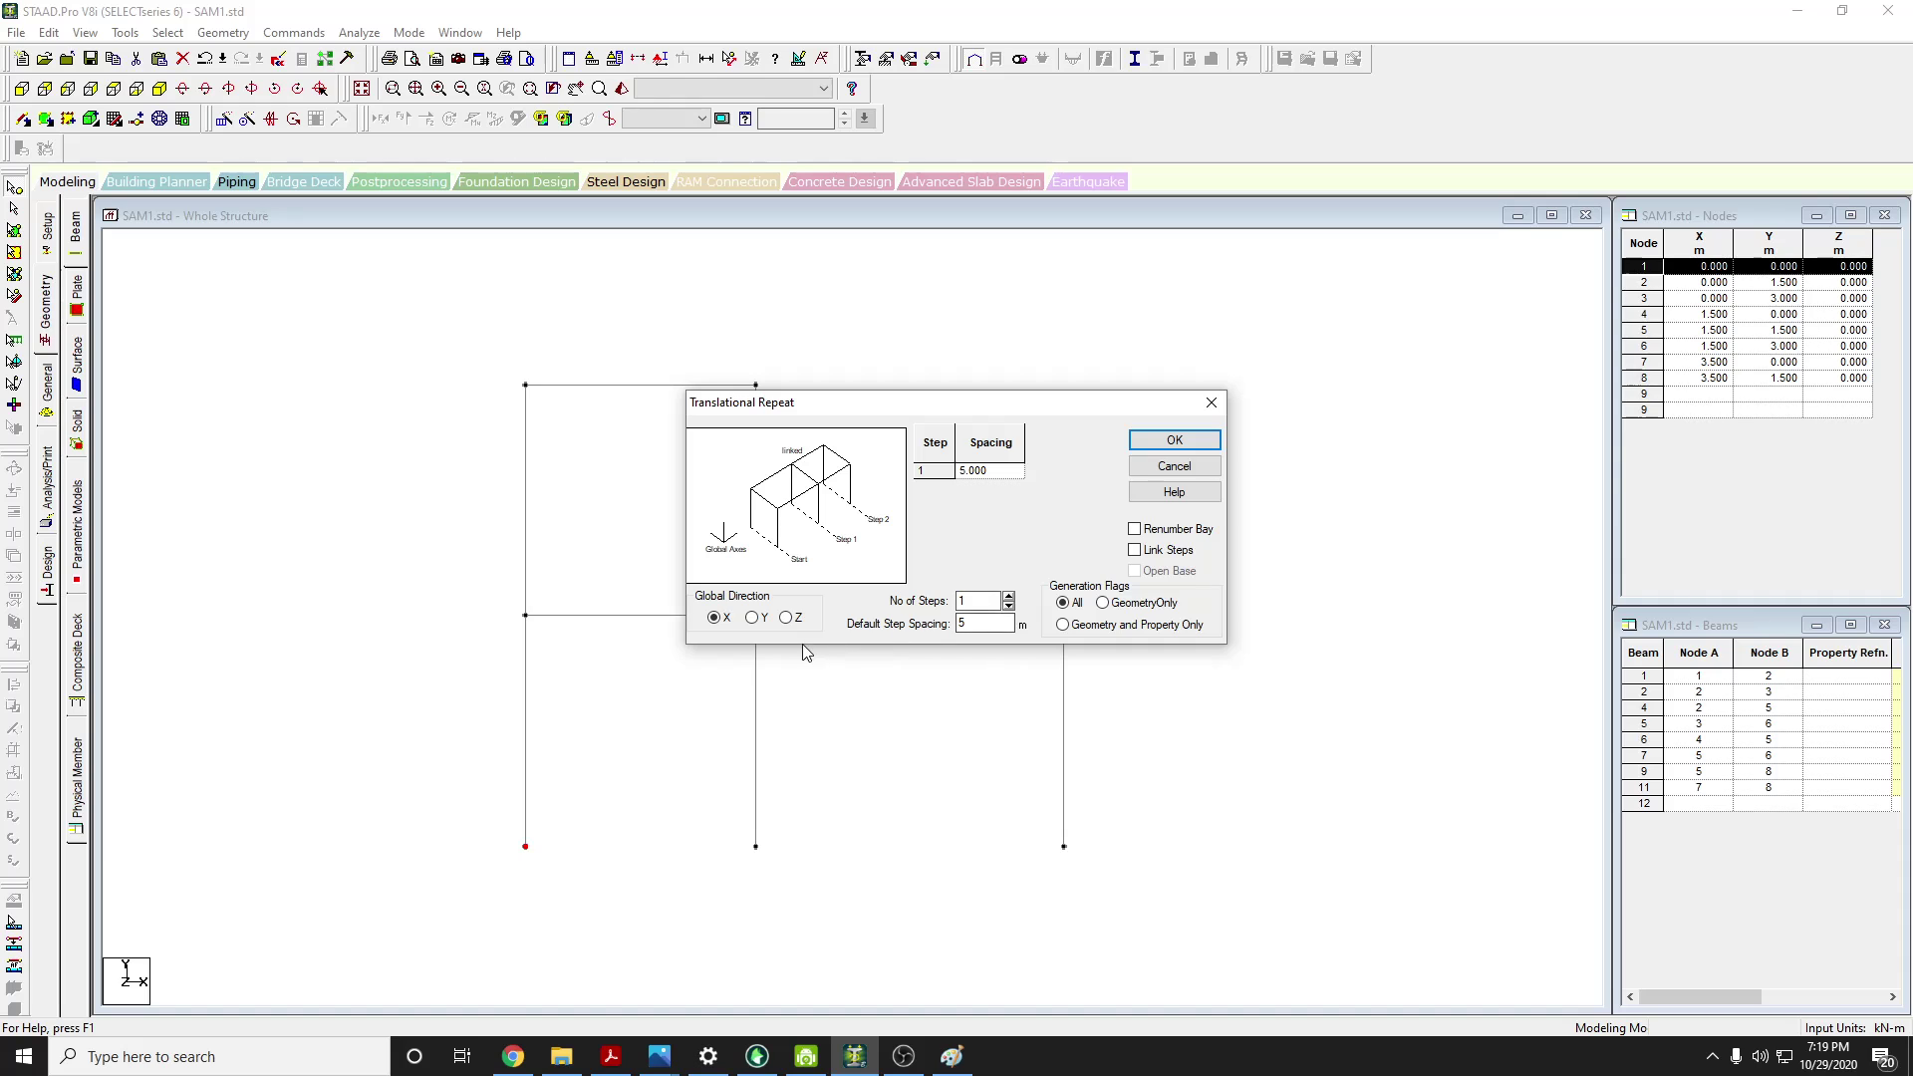
pyautogui.click(1176, 442)
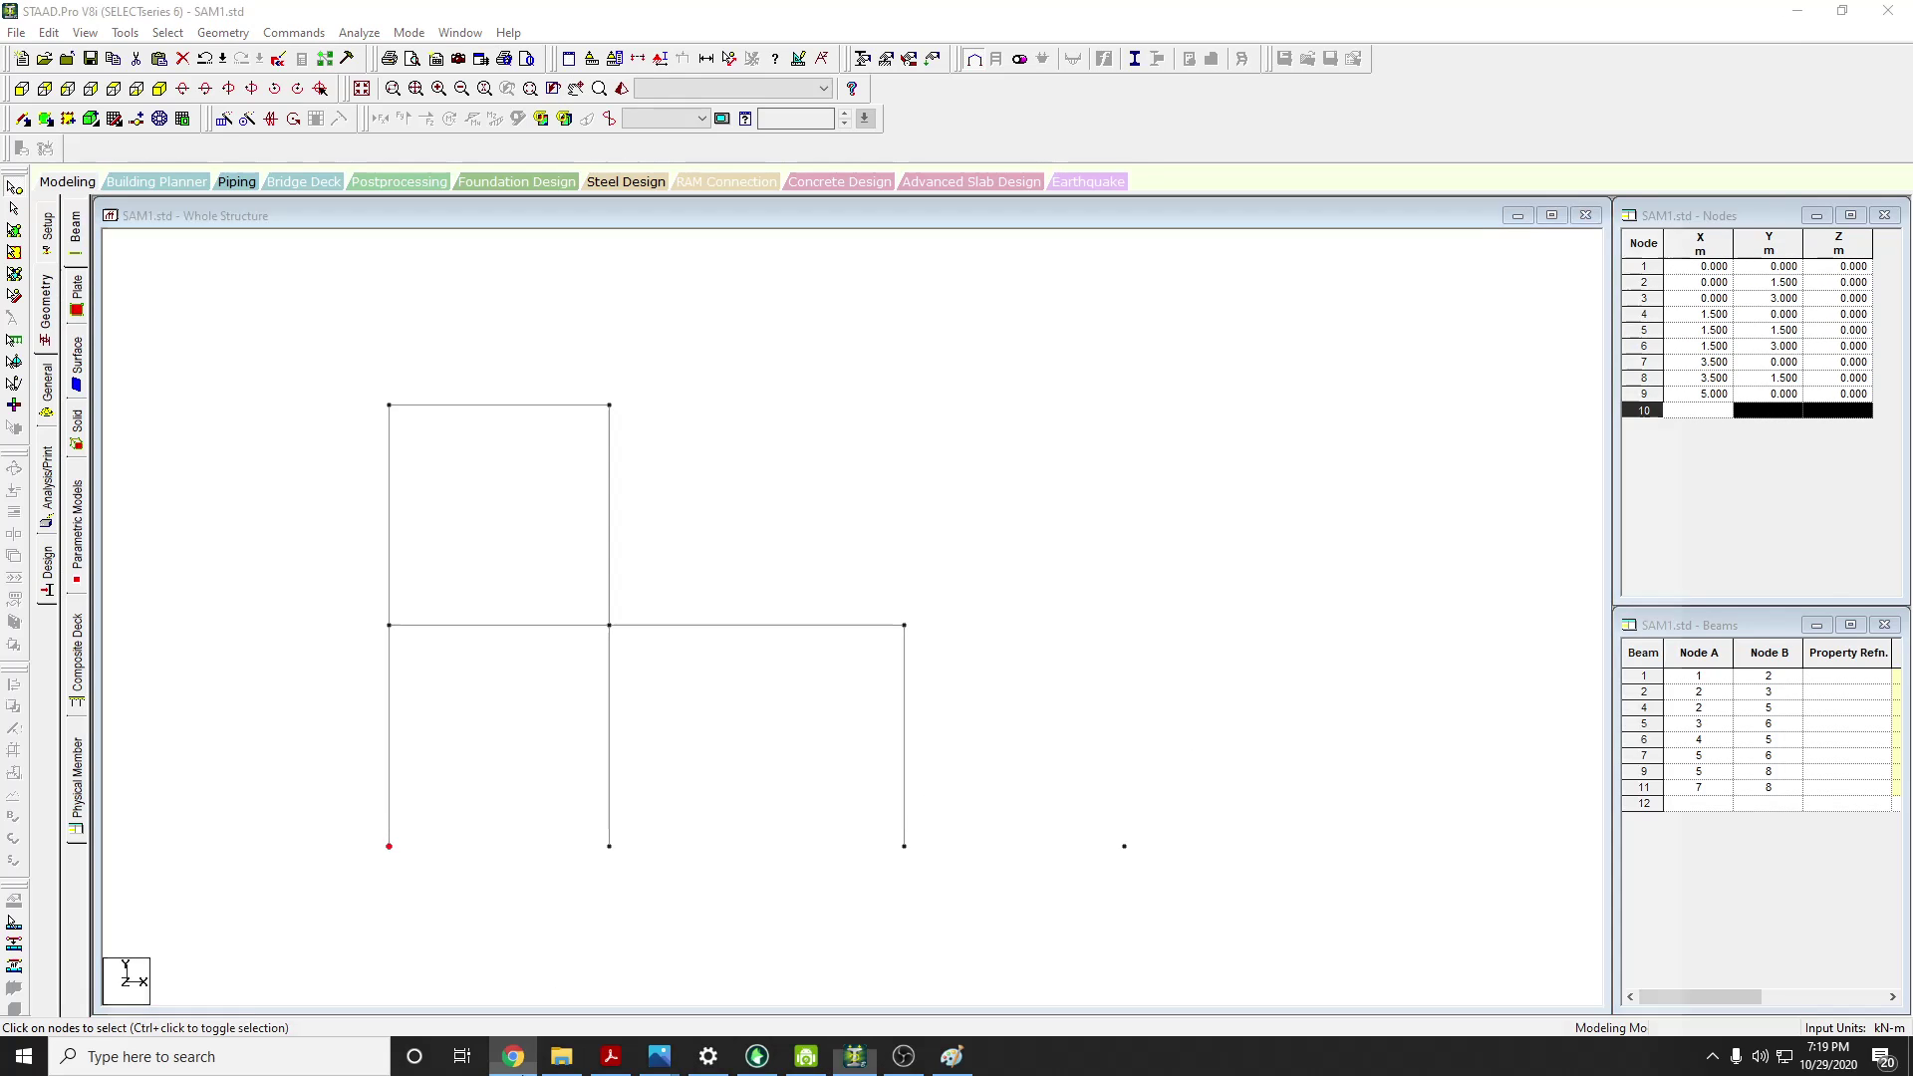
# Compare the frame's front, isometric and plan views with the presenter's model in Google Meet
pyautogui.click(512, 1056)
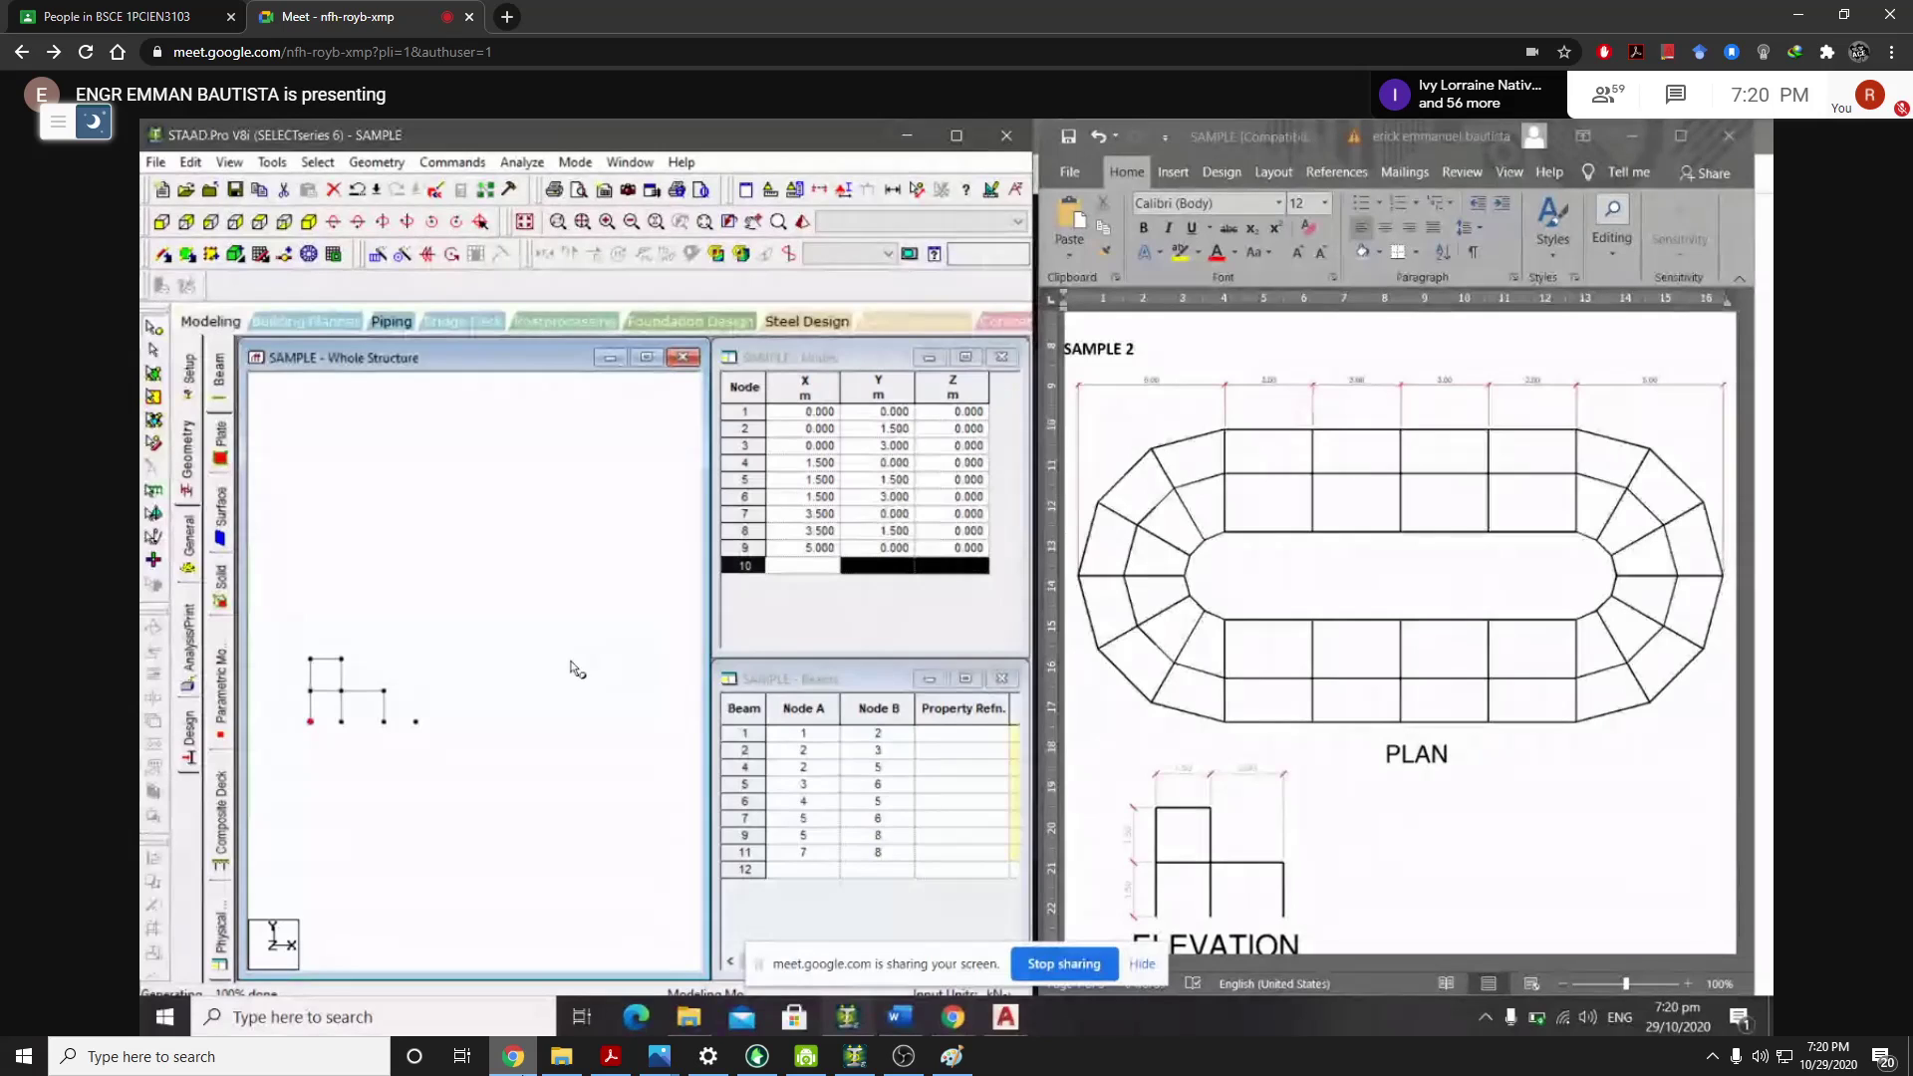
pyautogui.click(513, 1057)
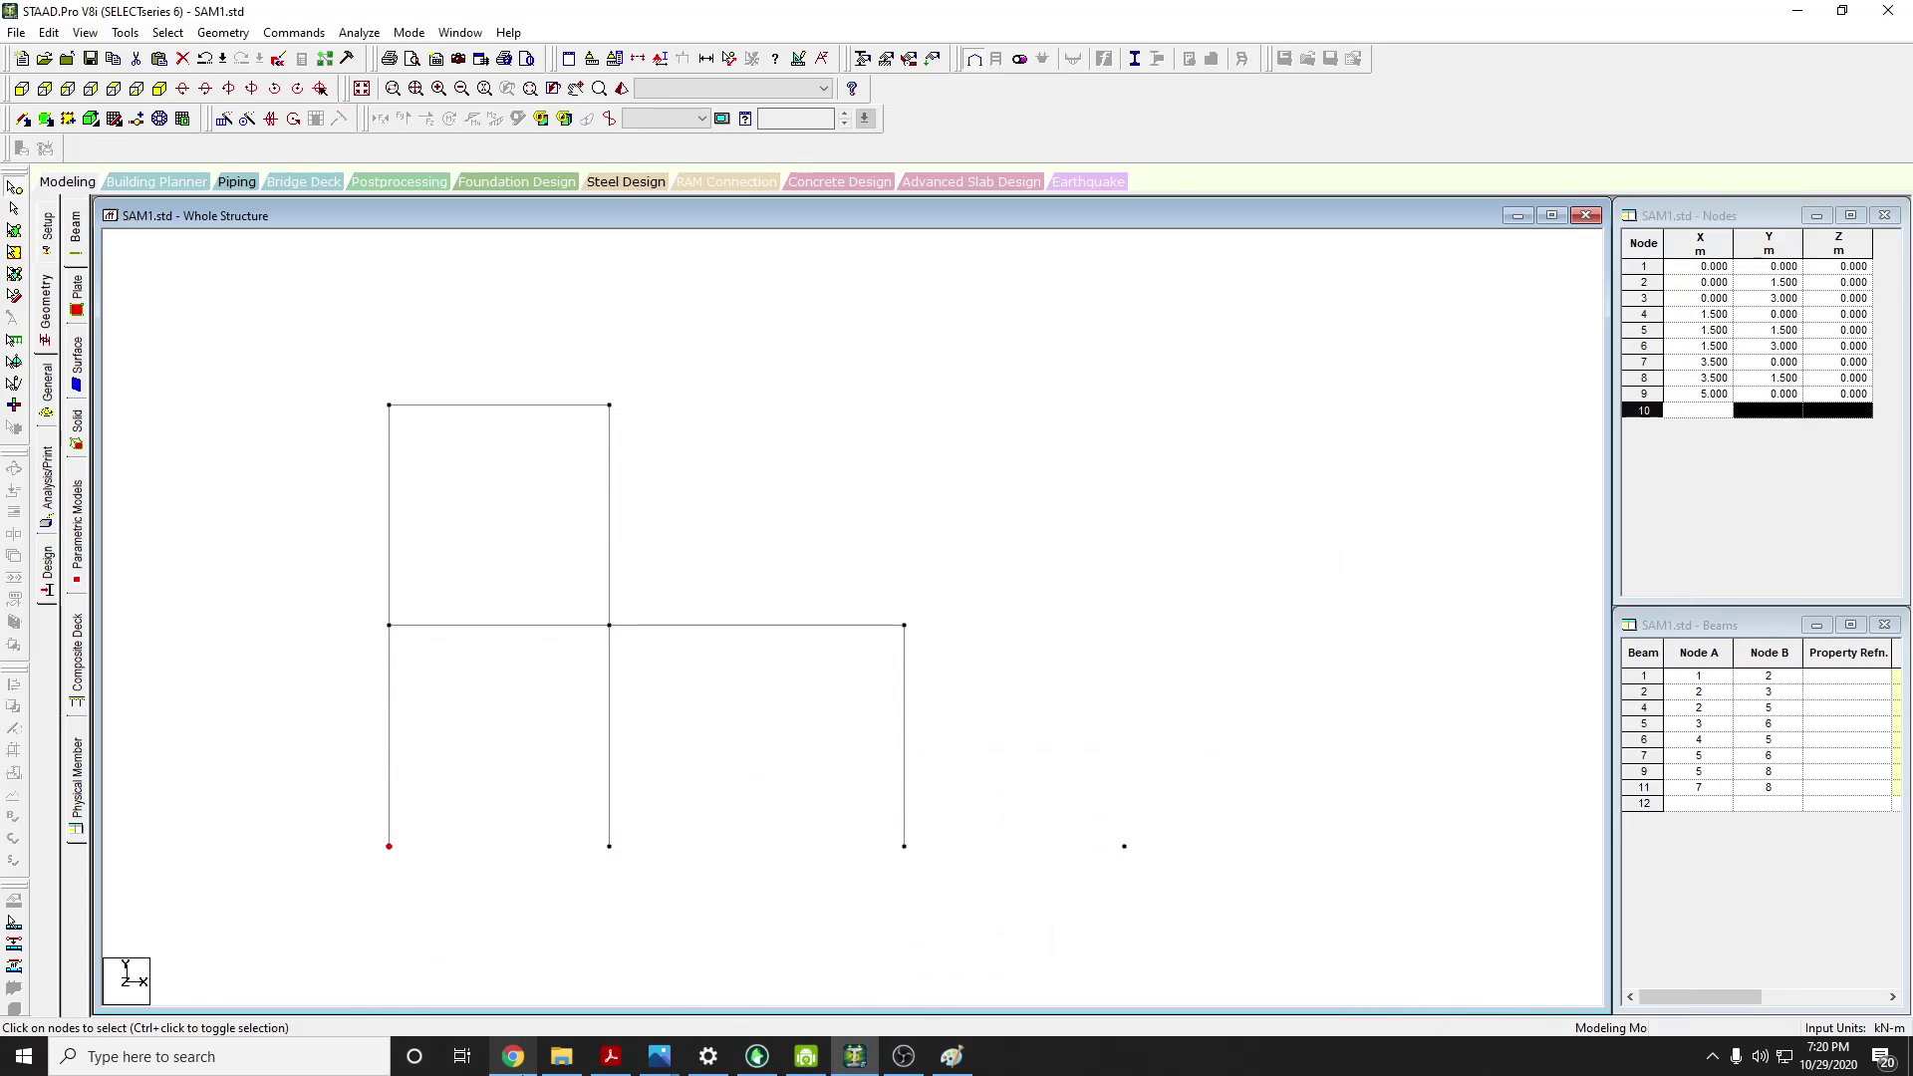
pyautogui.click(157, 88)
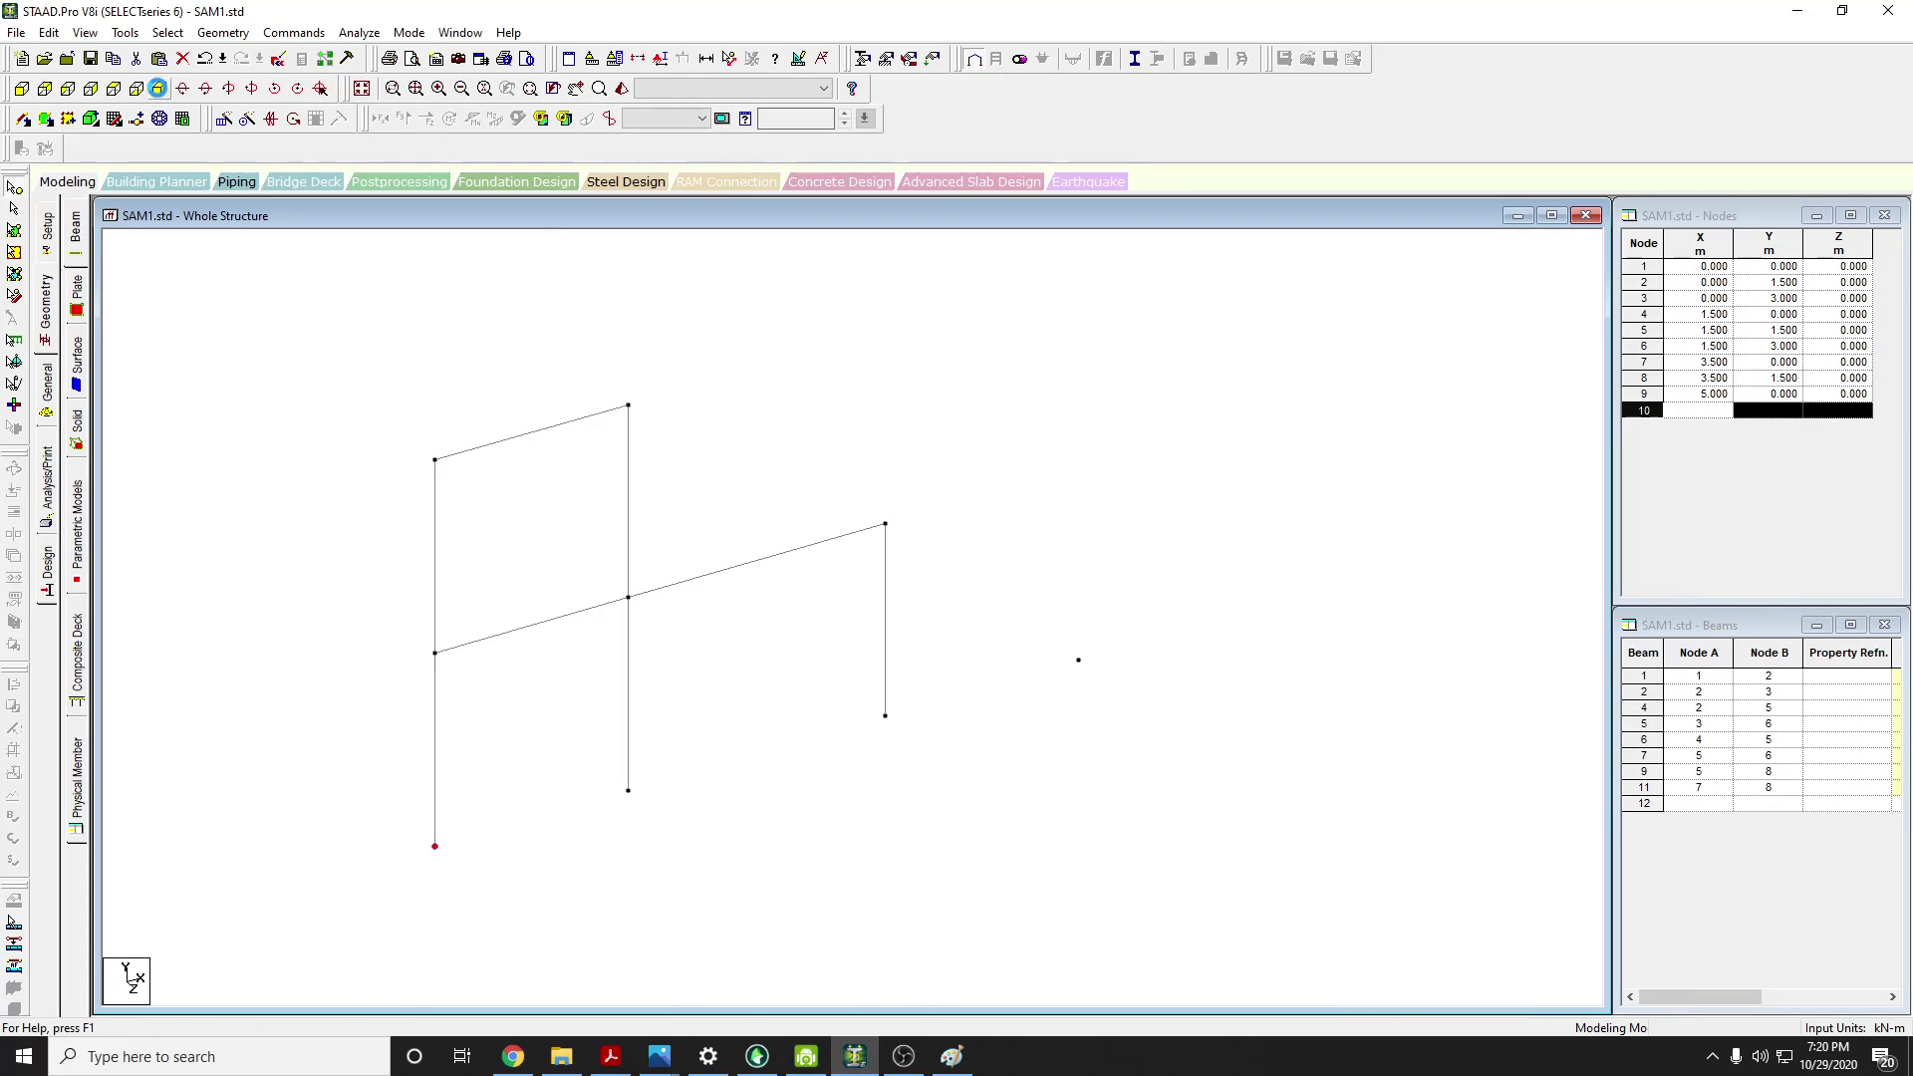
pyautogui.click(18, 89)
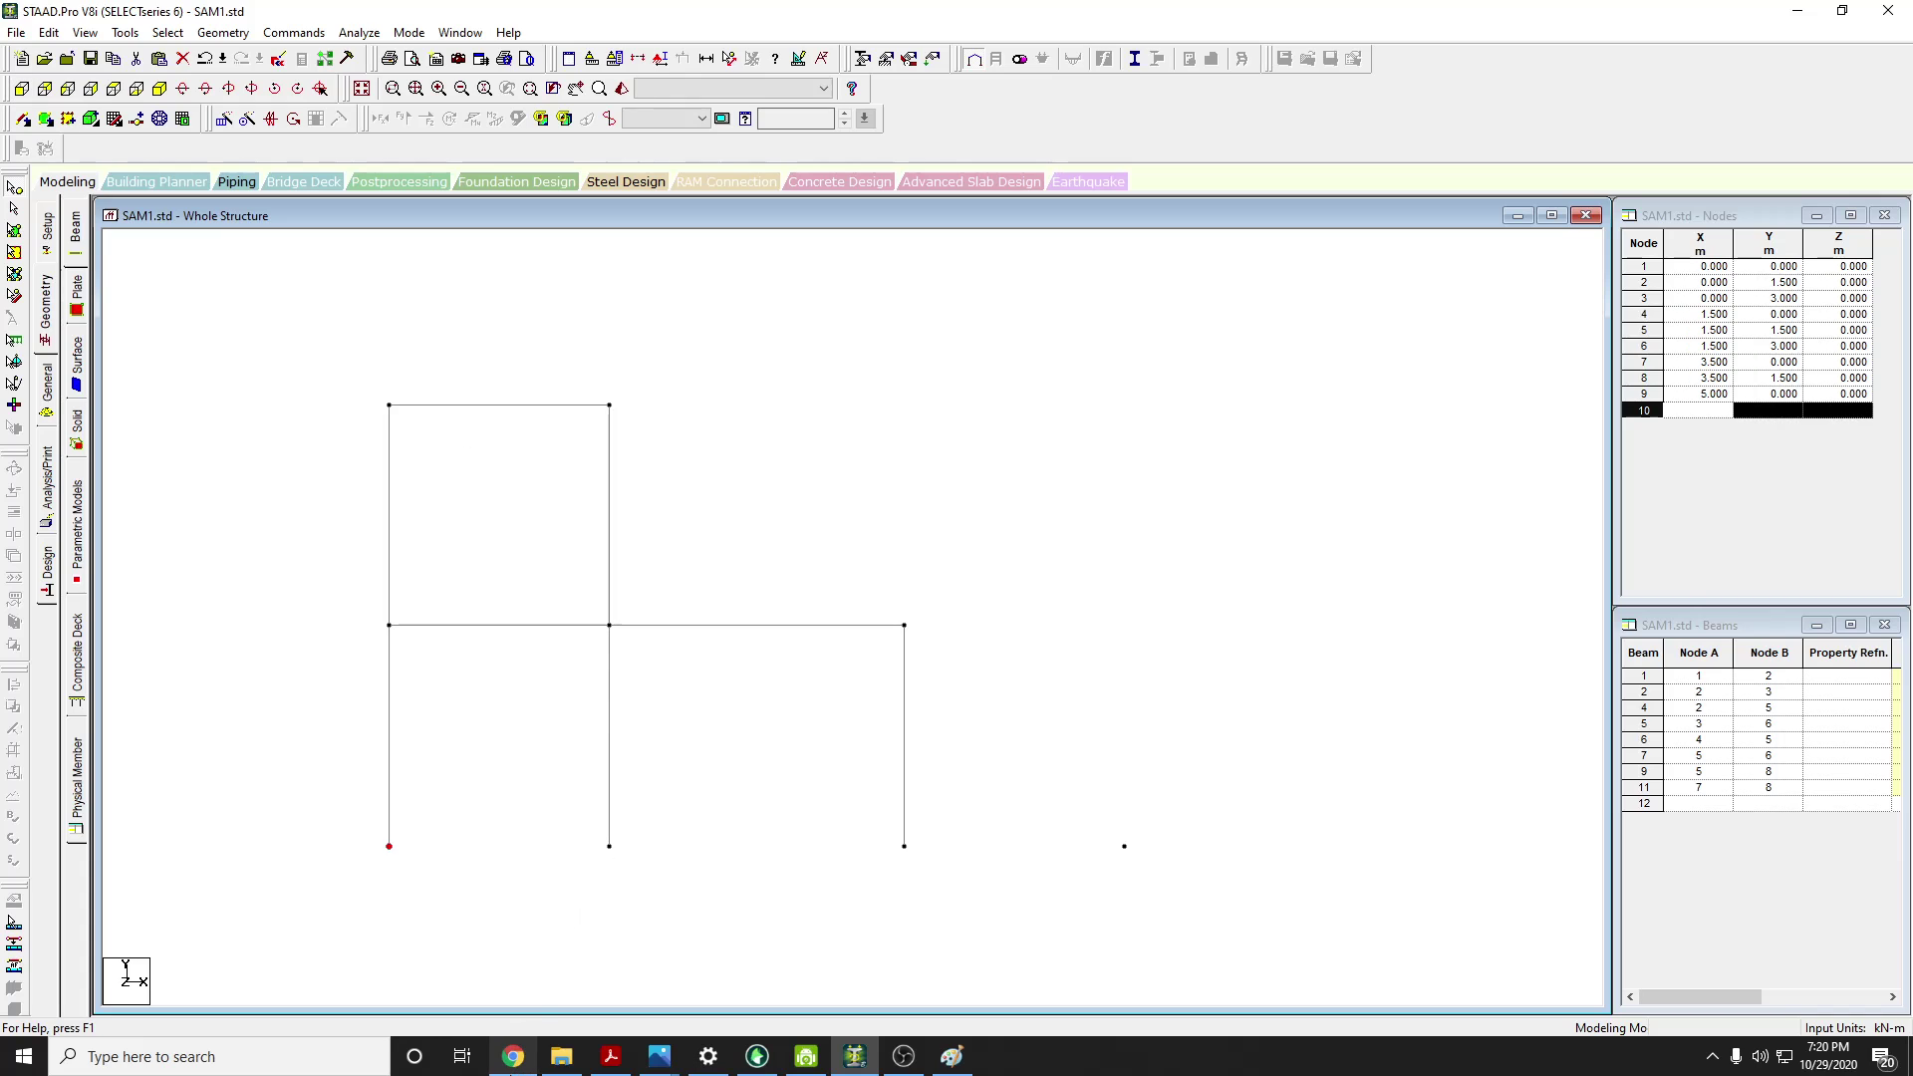
pyautogui.click(513, 1056)
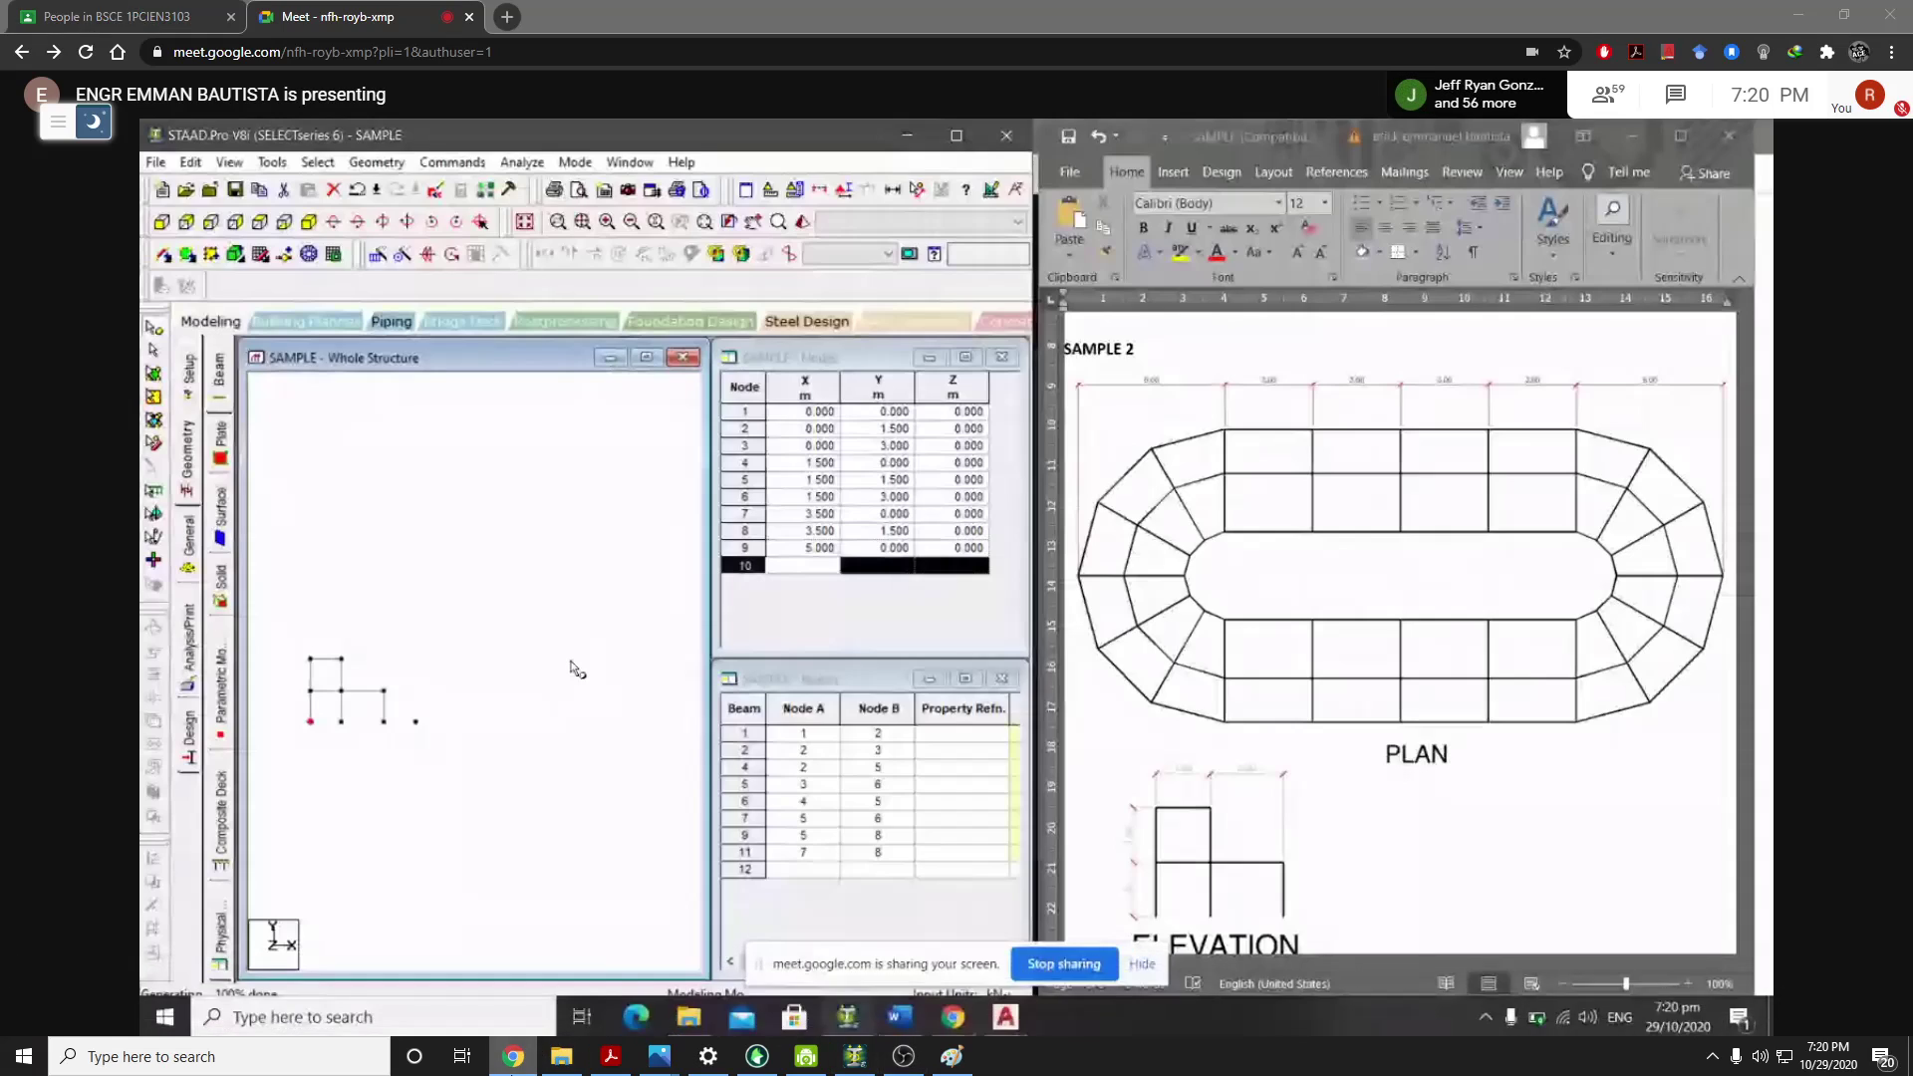
pyautogui.click(855, 1056)
pyautogui.click(112, 90)
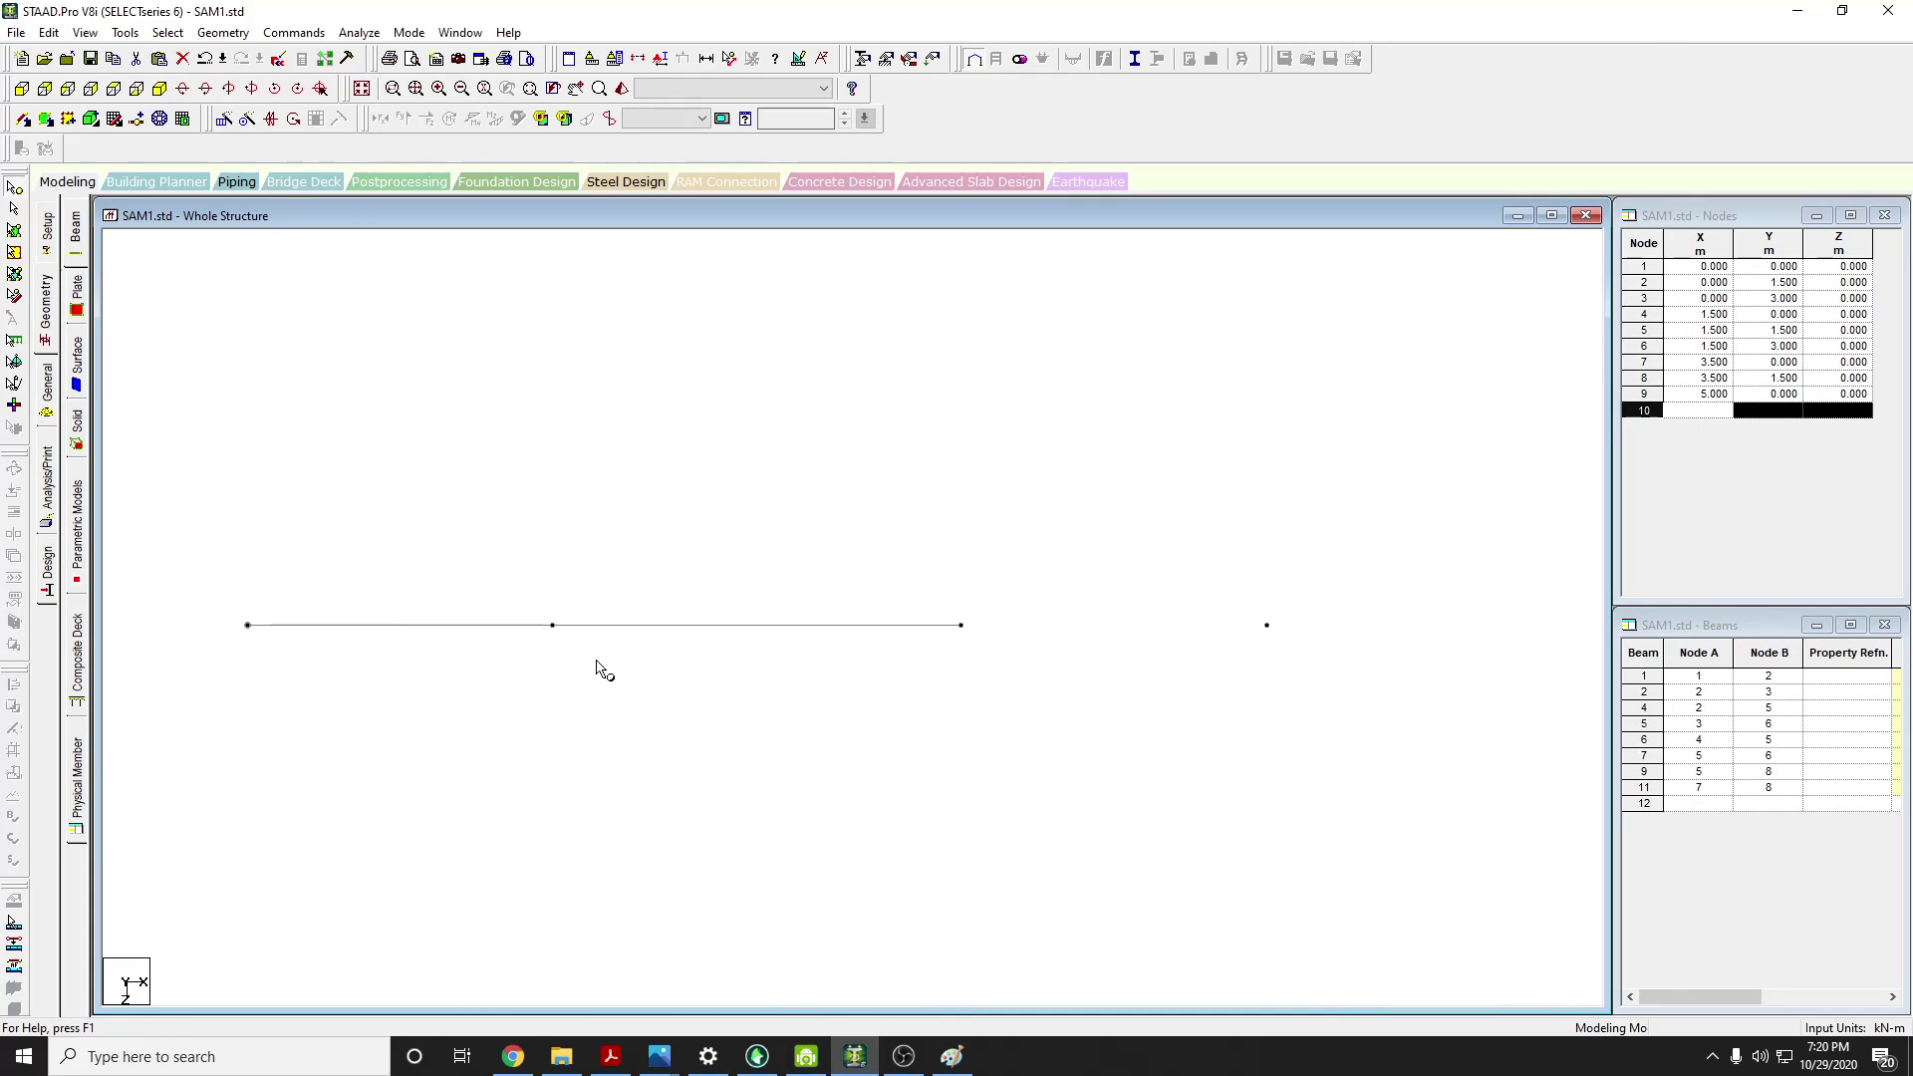
pyautogui.moveTo(513, 1060)
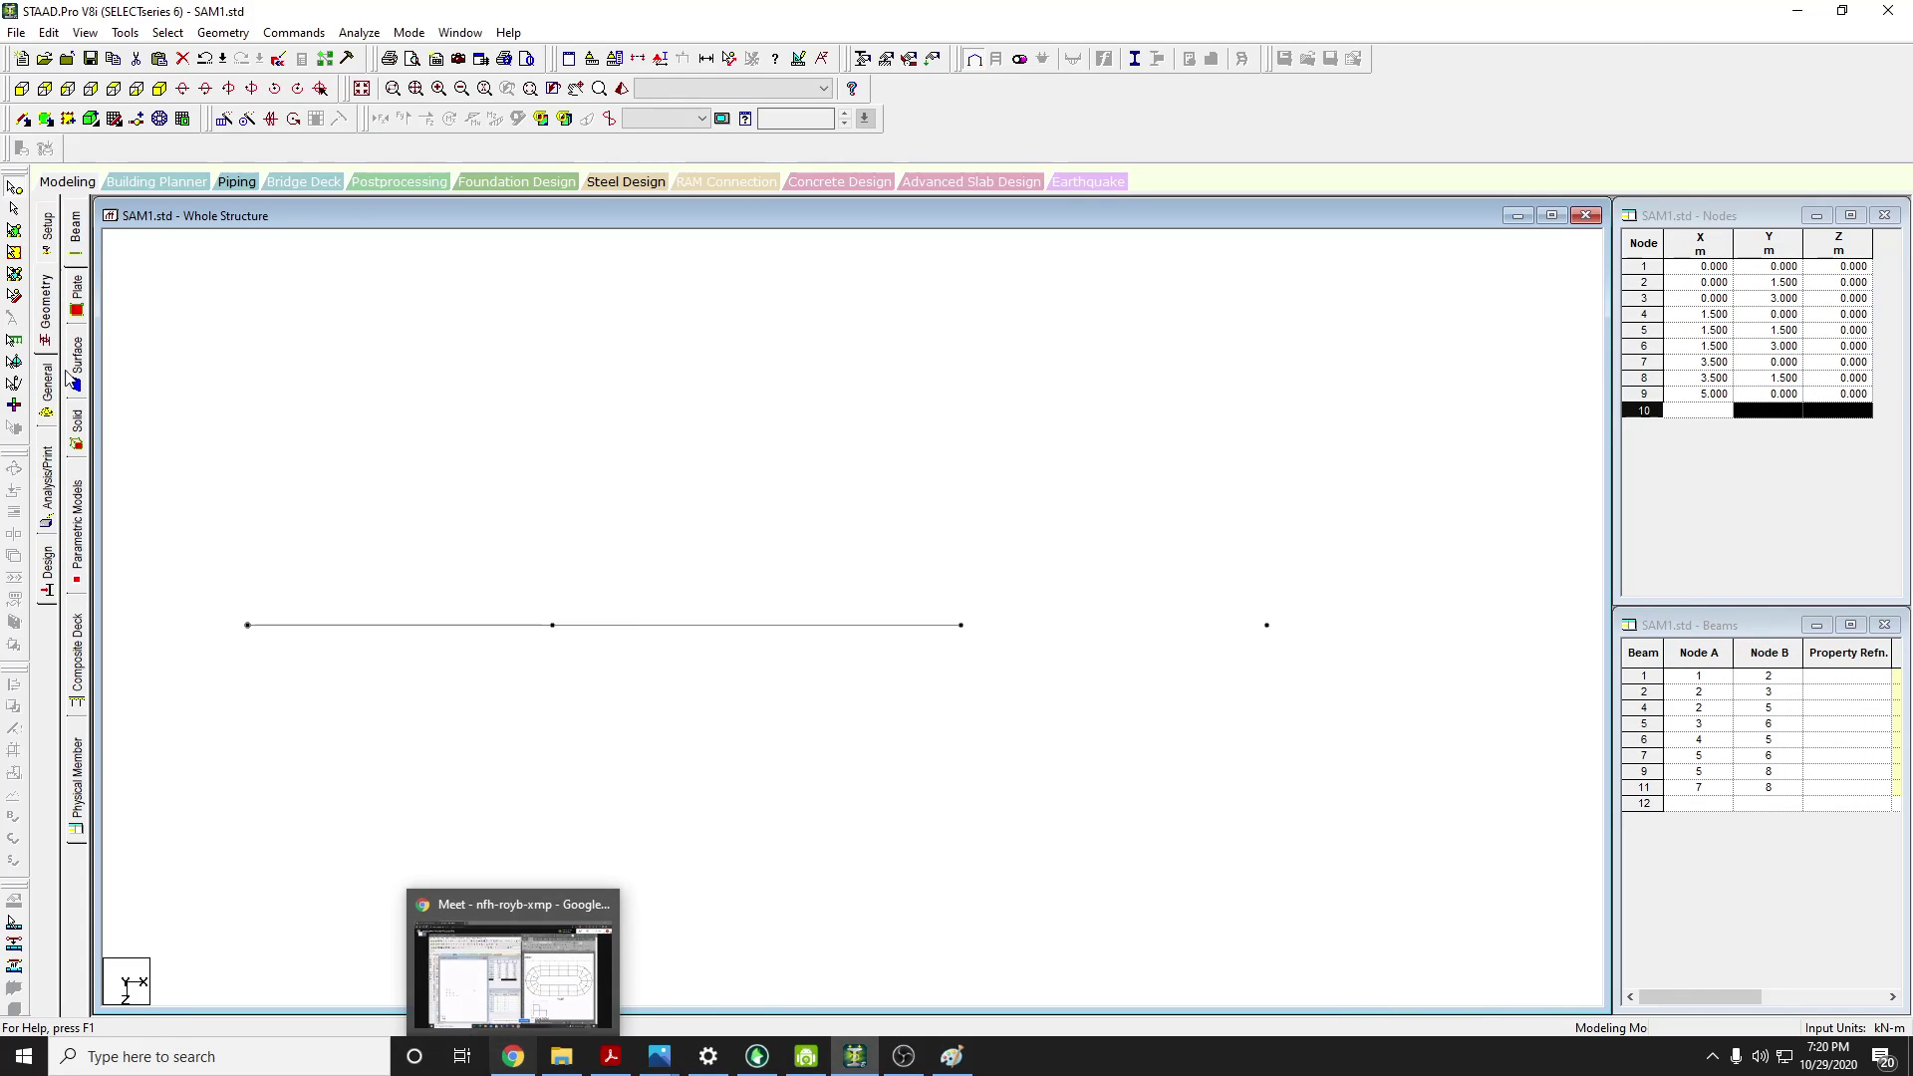
pyautogui.click(20, 89)
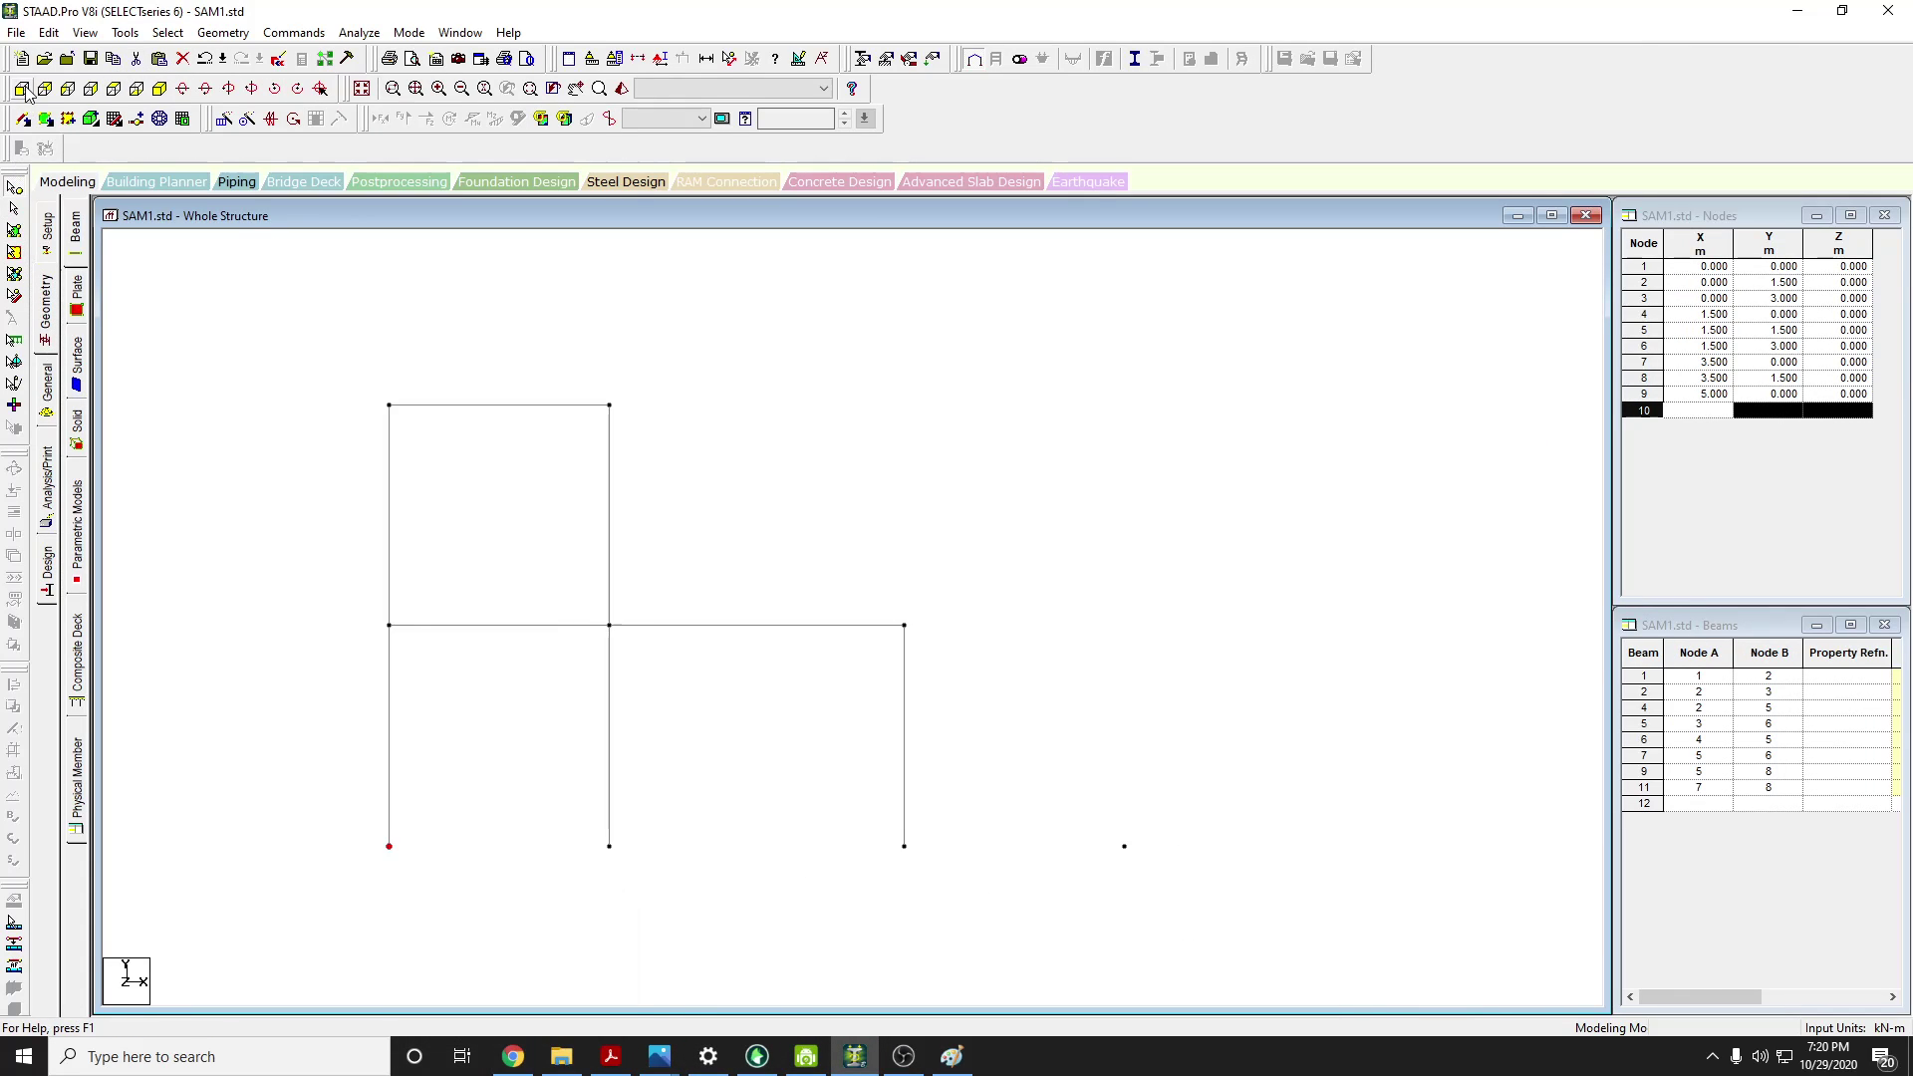
# Clear the base node selection at the origin and view the frame in plan from +Y
pyautogui.click(421, 890)
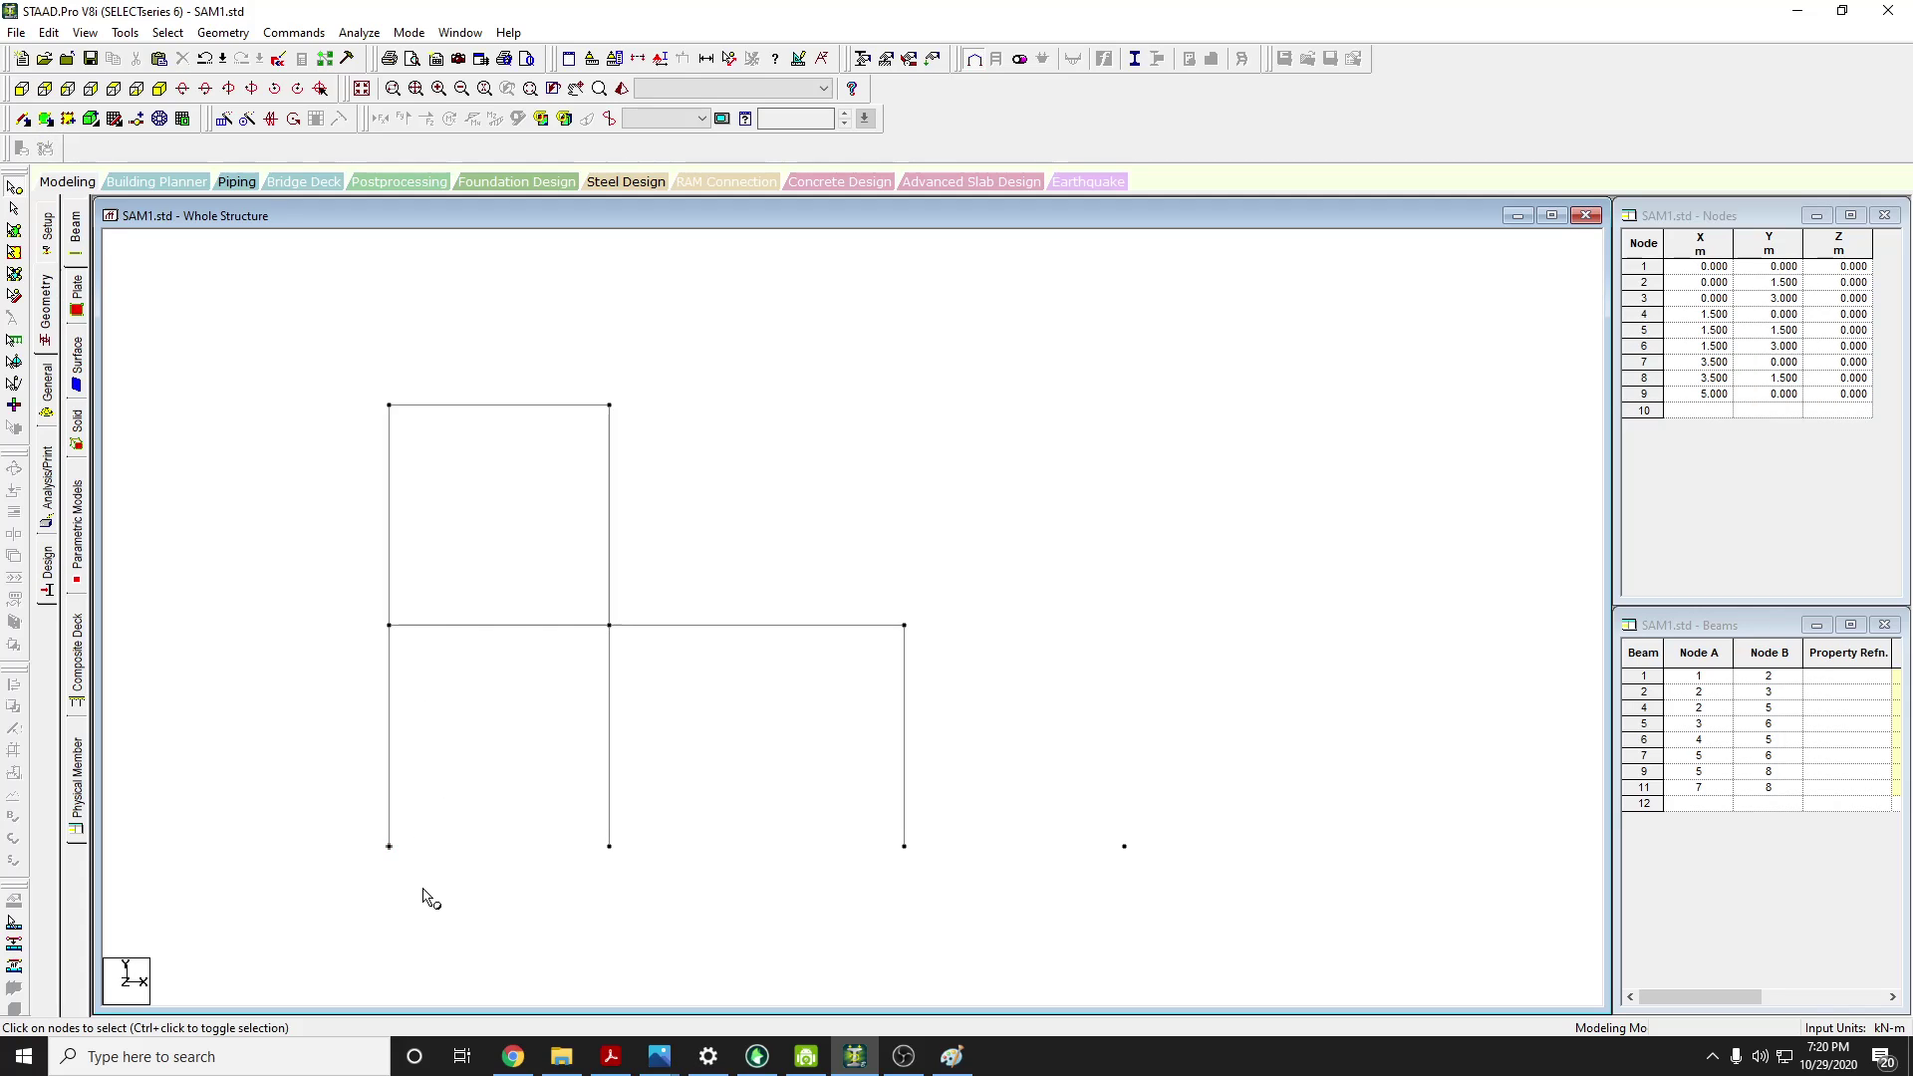
pyautogui.click(113, 89)
pyautogui.click(21, 89)
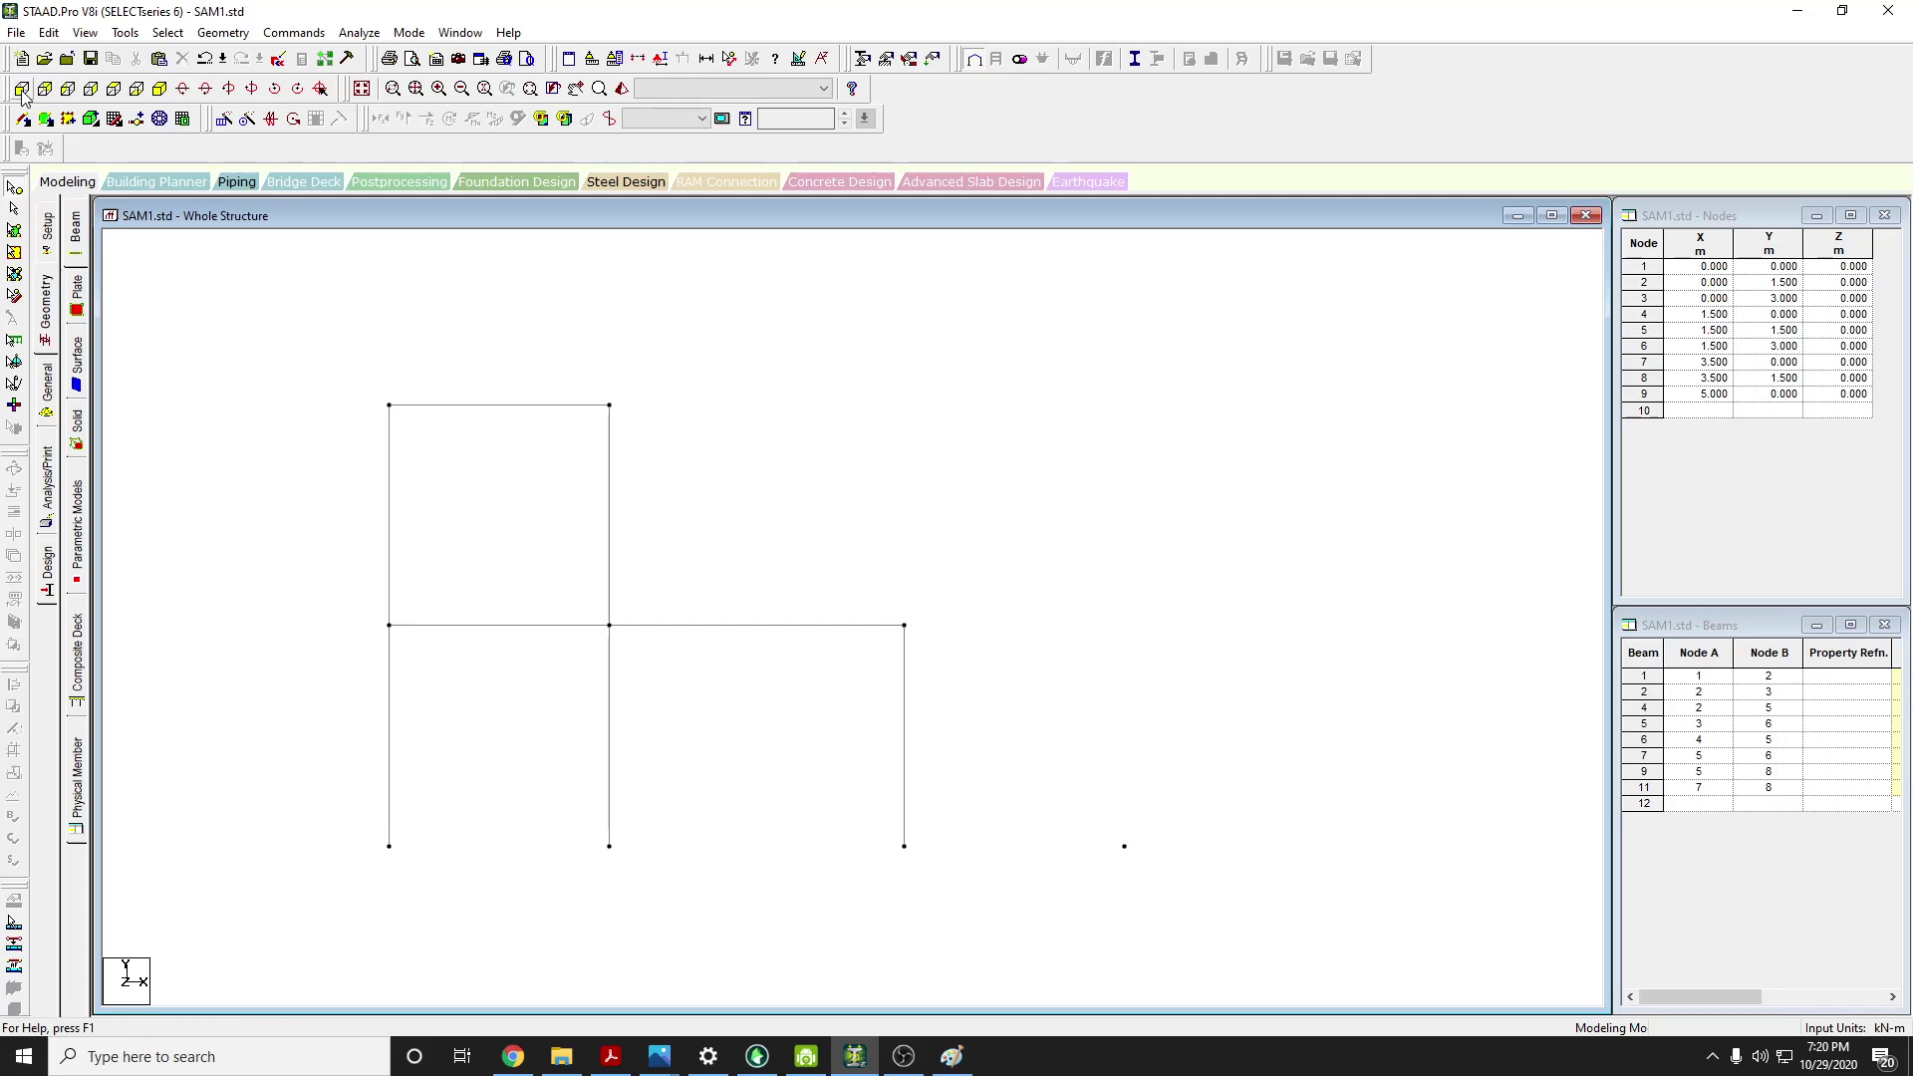
pyautogui.click(112, 88)
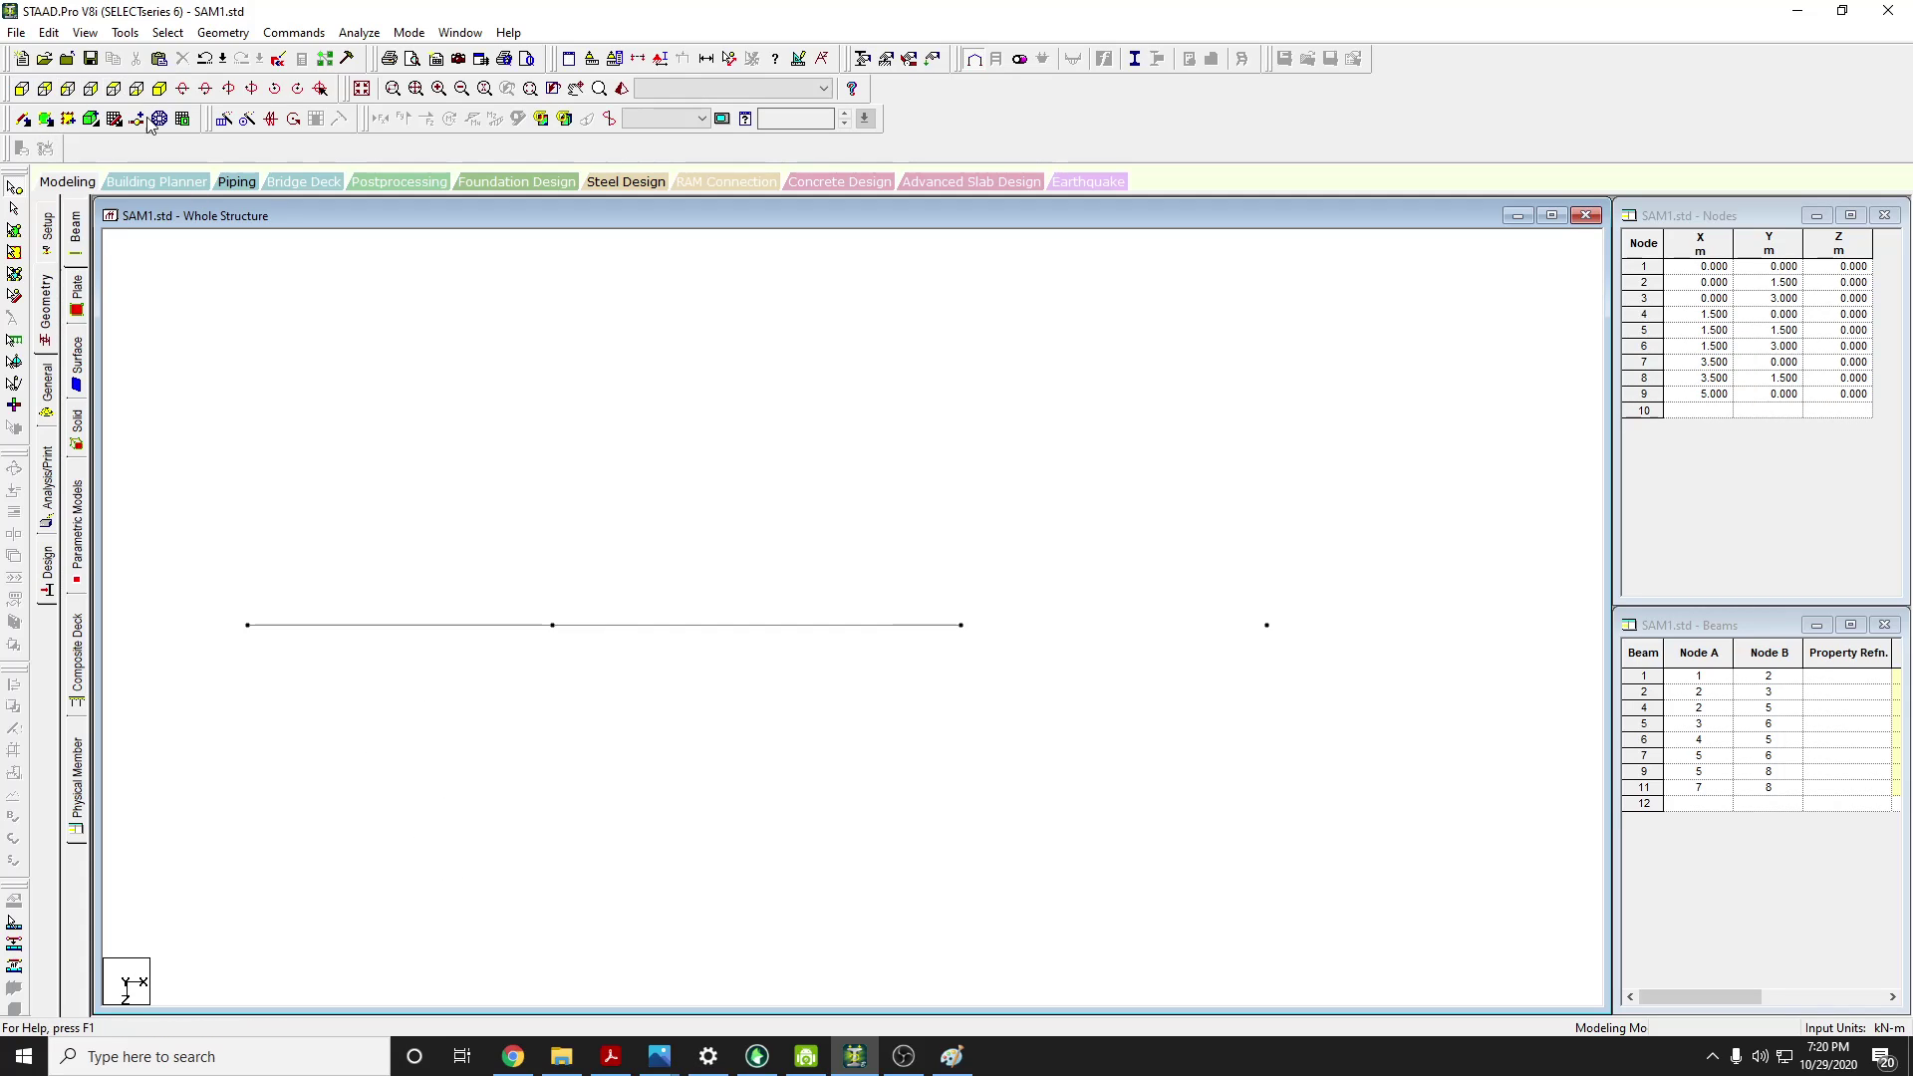
# Follow the presenter's plan view and beam selection in Google Meet, comparing it with the frame's own plan view
pyautogui.click(528, 1066)
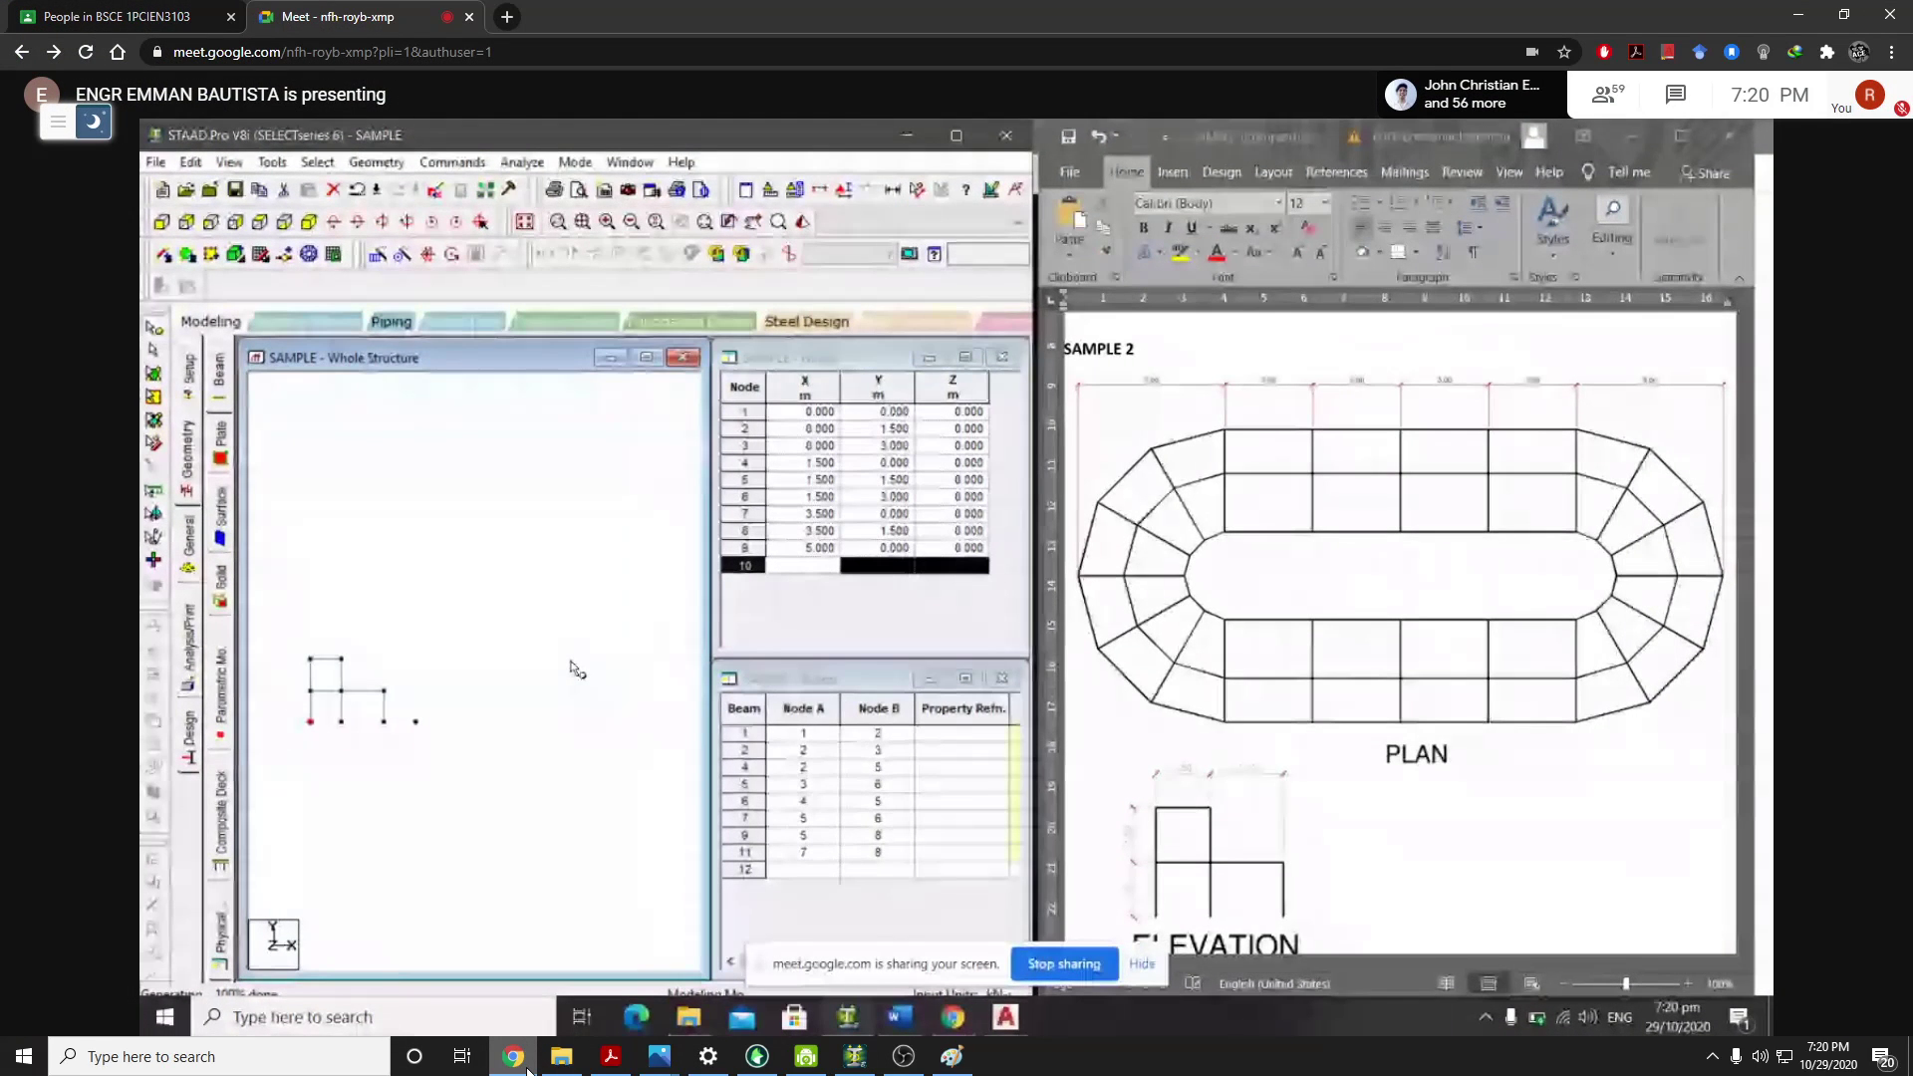
pyautogui.moveTo(545, 1049)
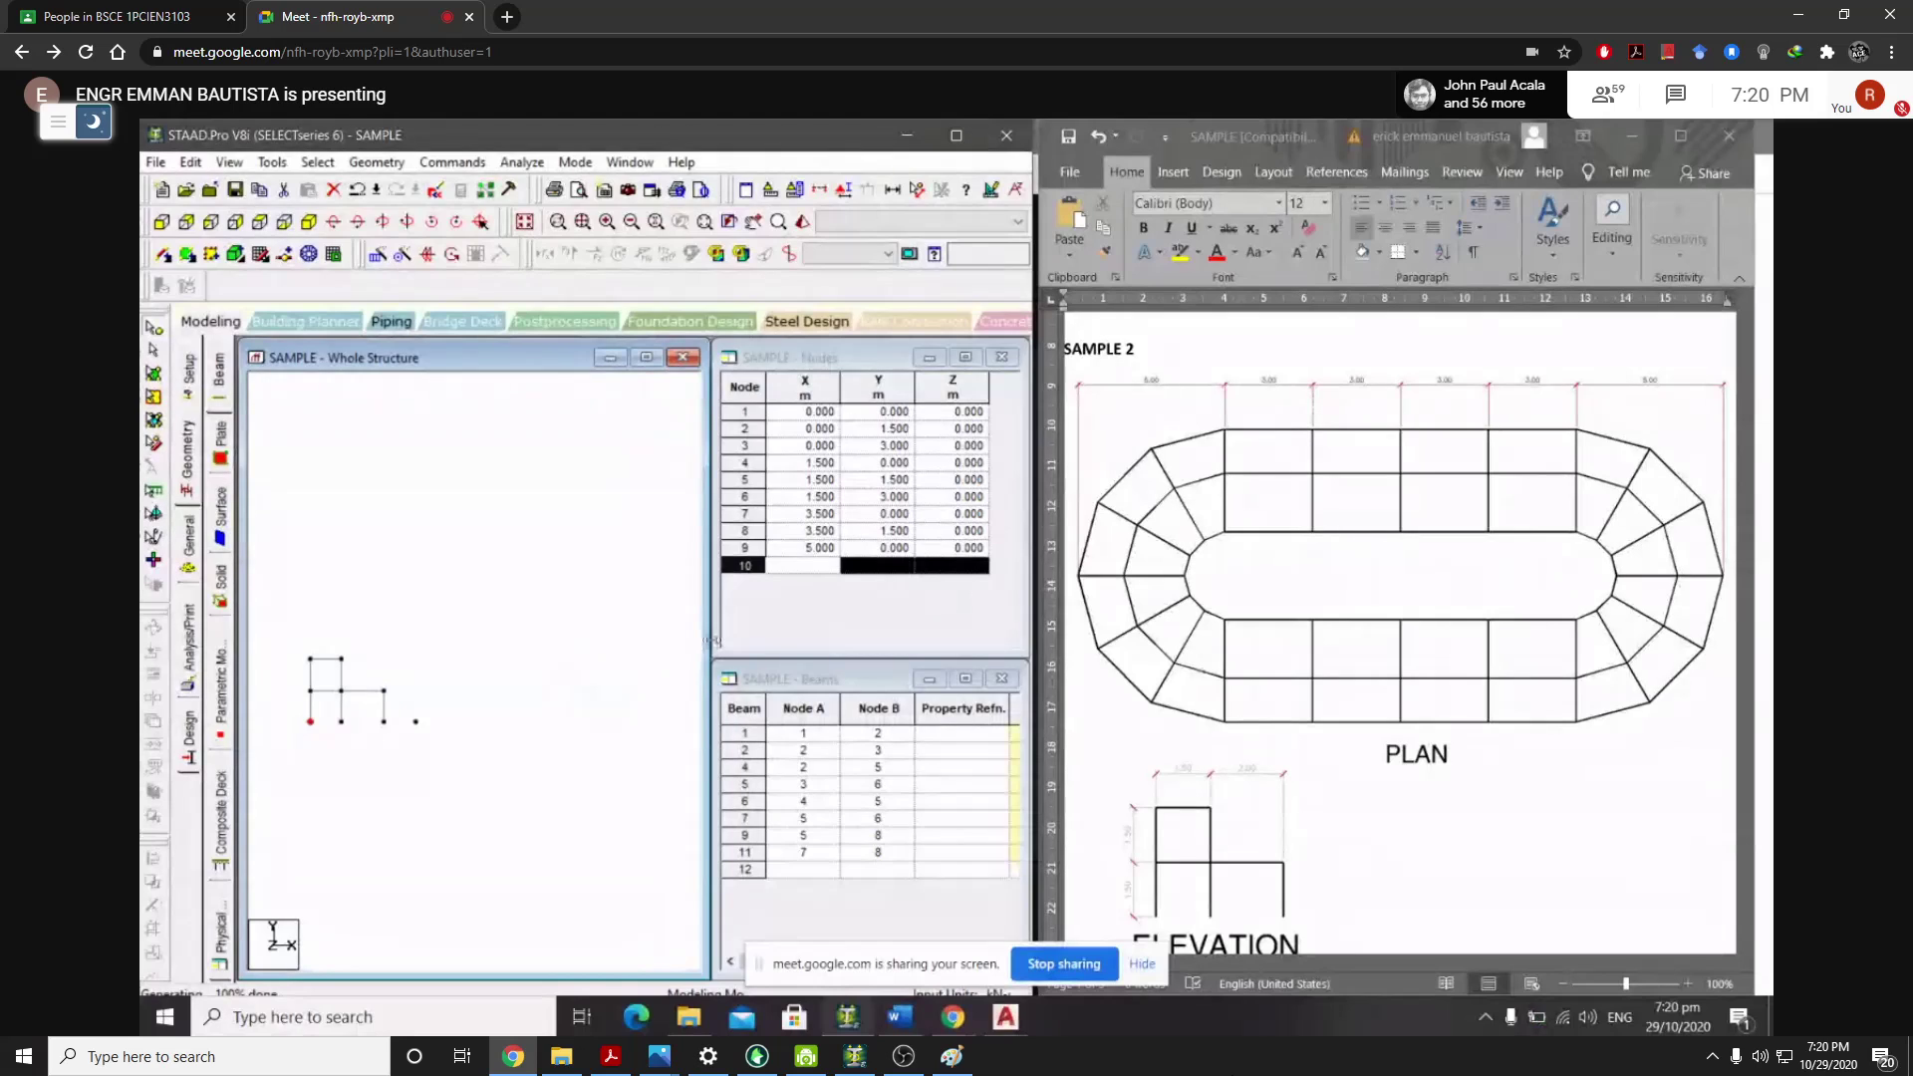
pyautogui.click(903, 1057)
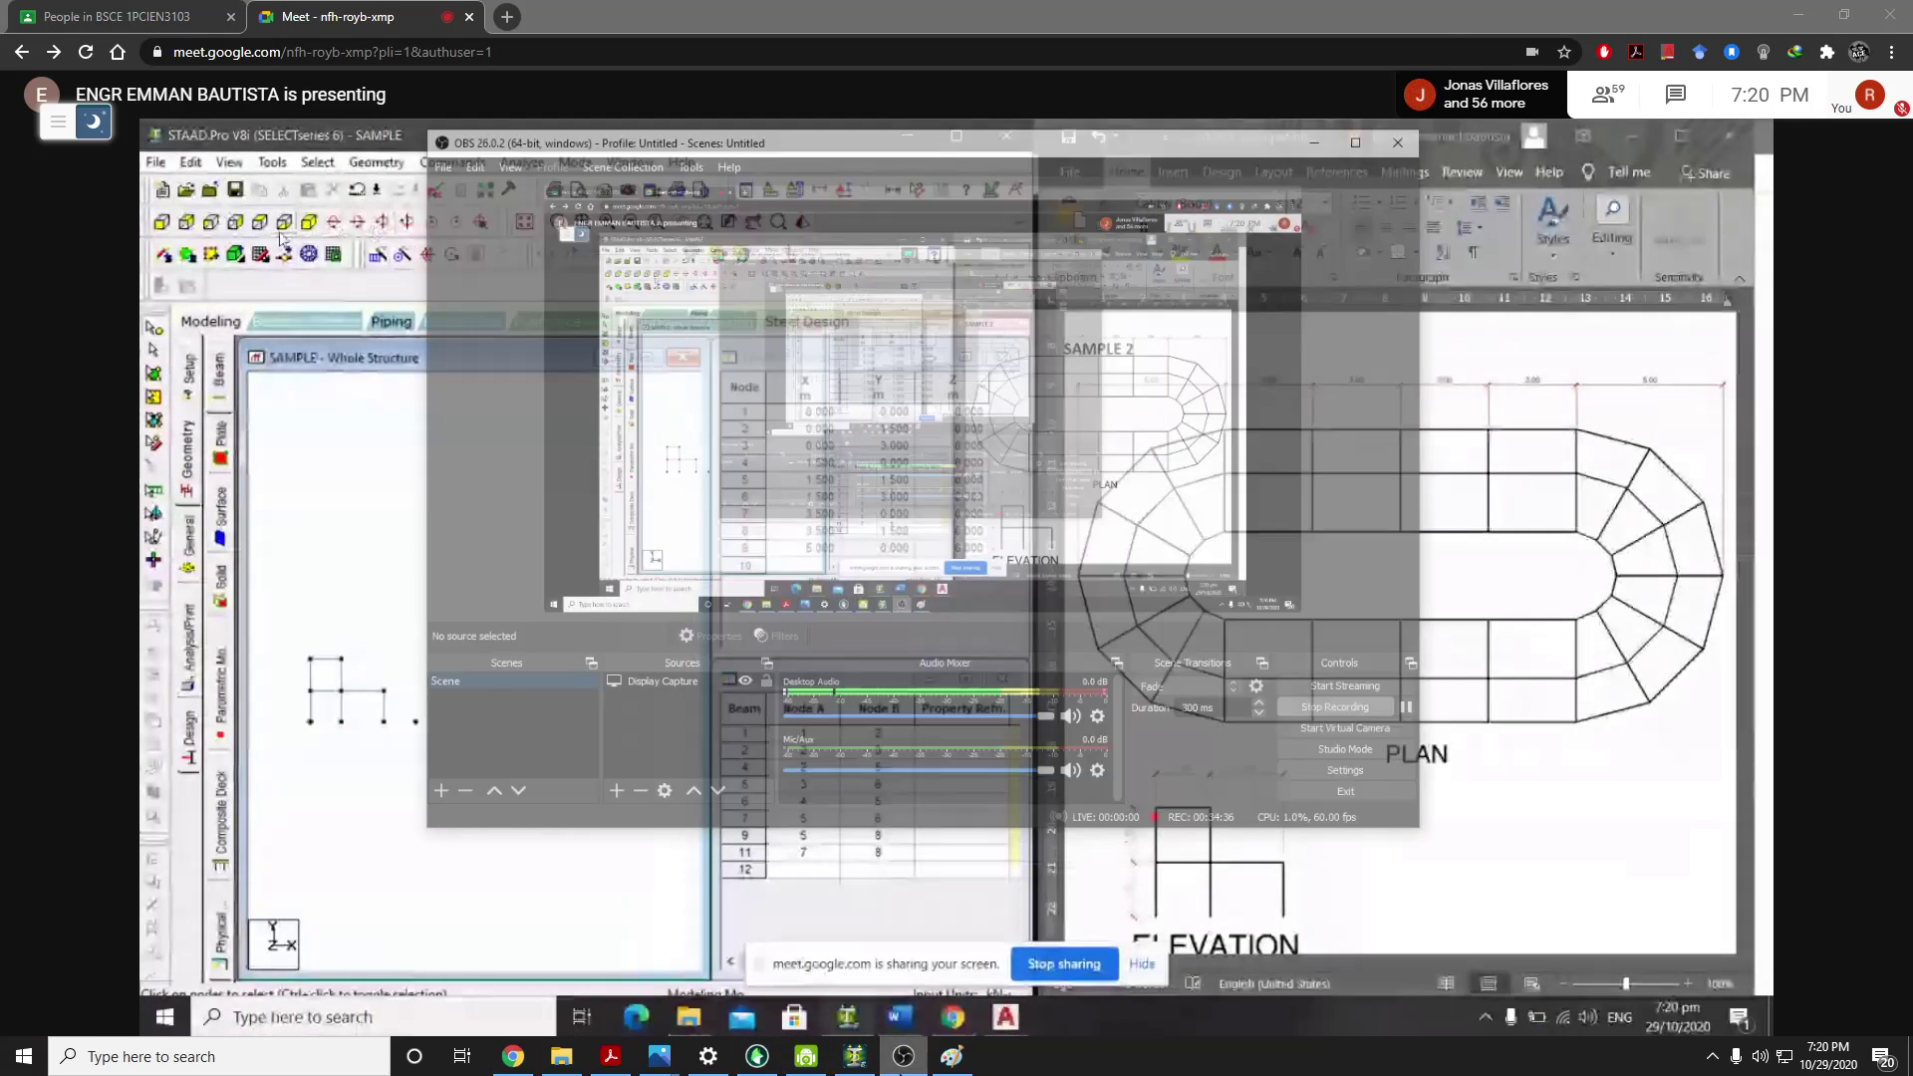
pyautogui.click(903, 1056)
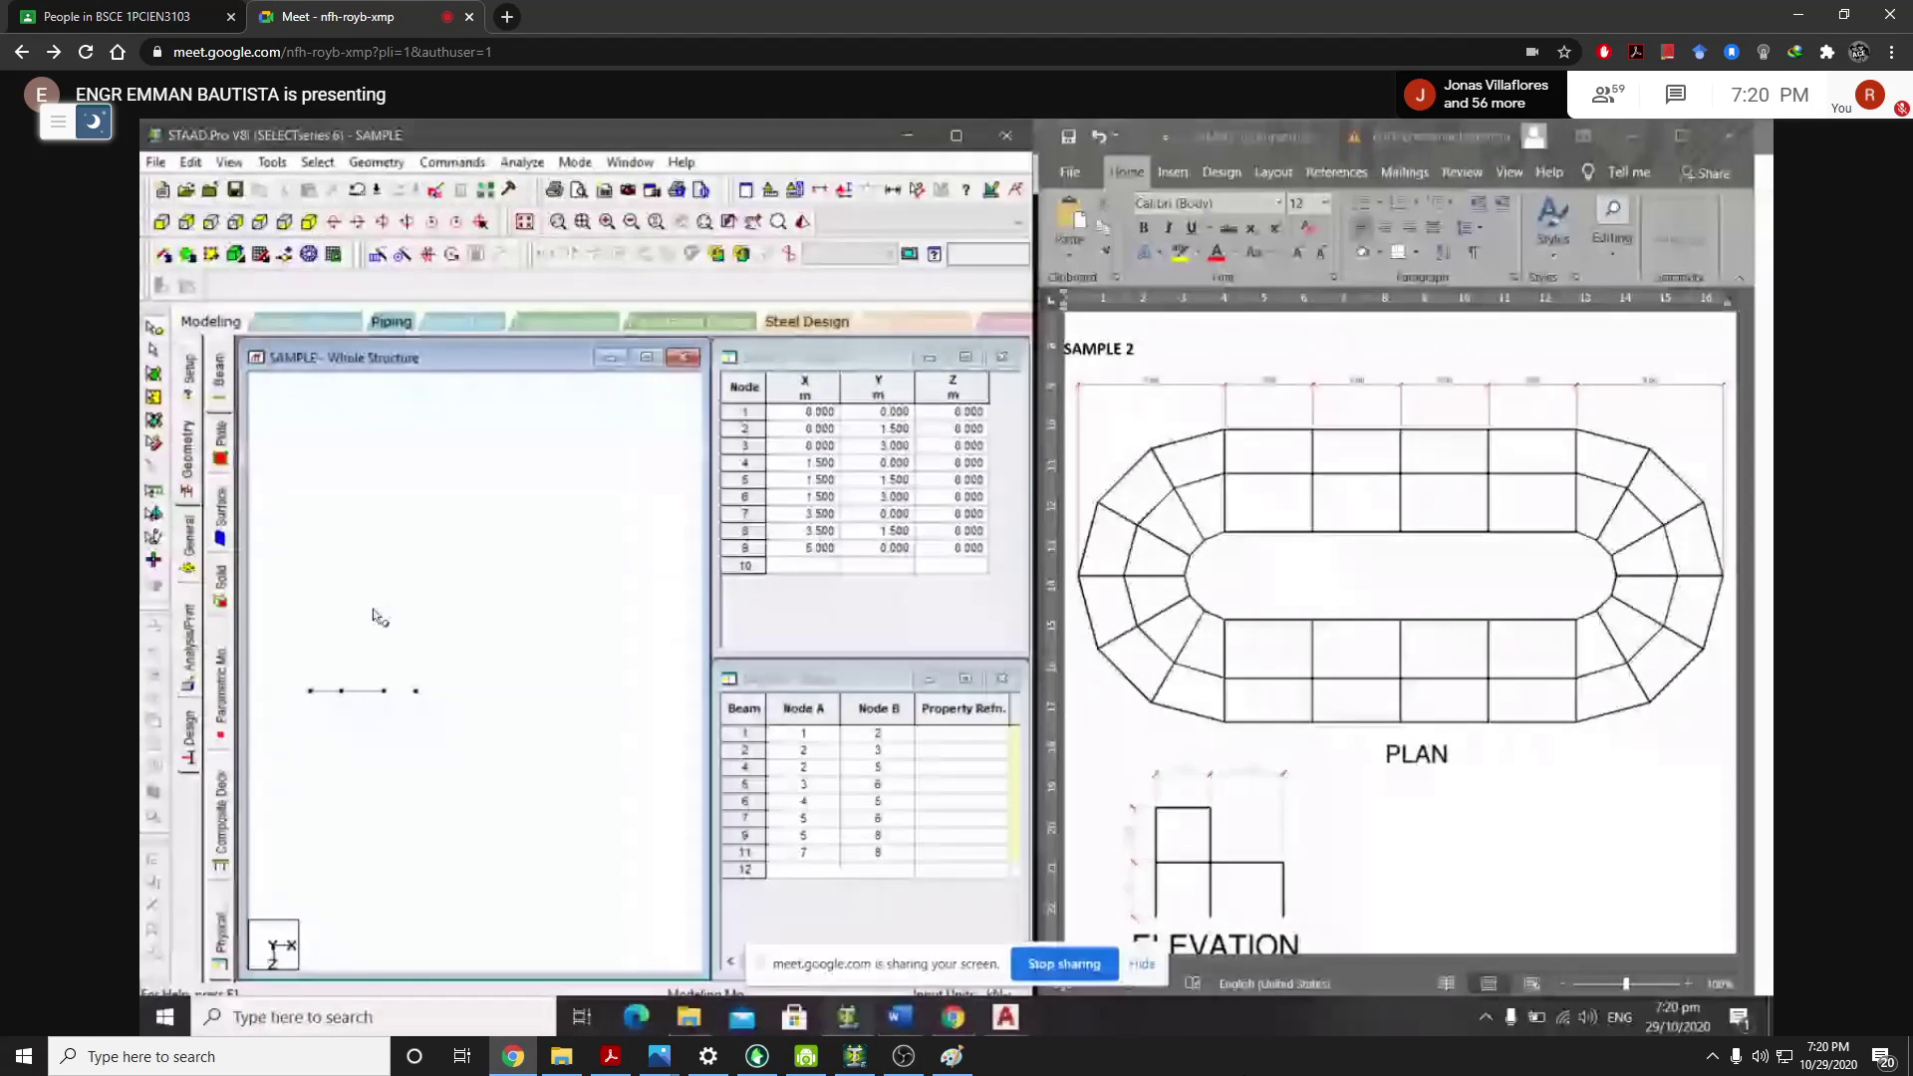
pyautogui.click(873, 1063)
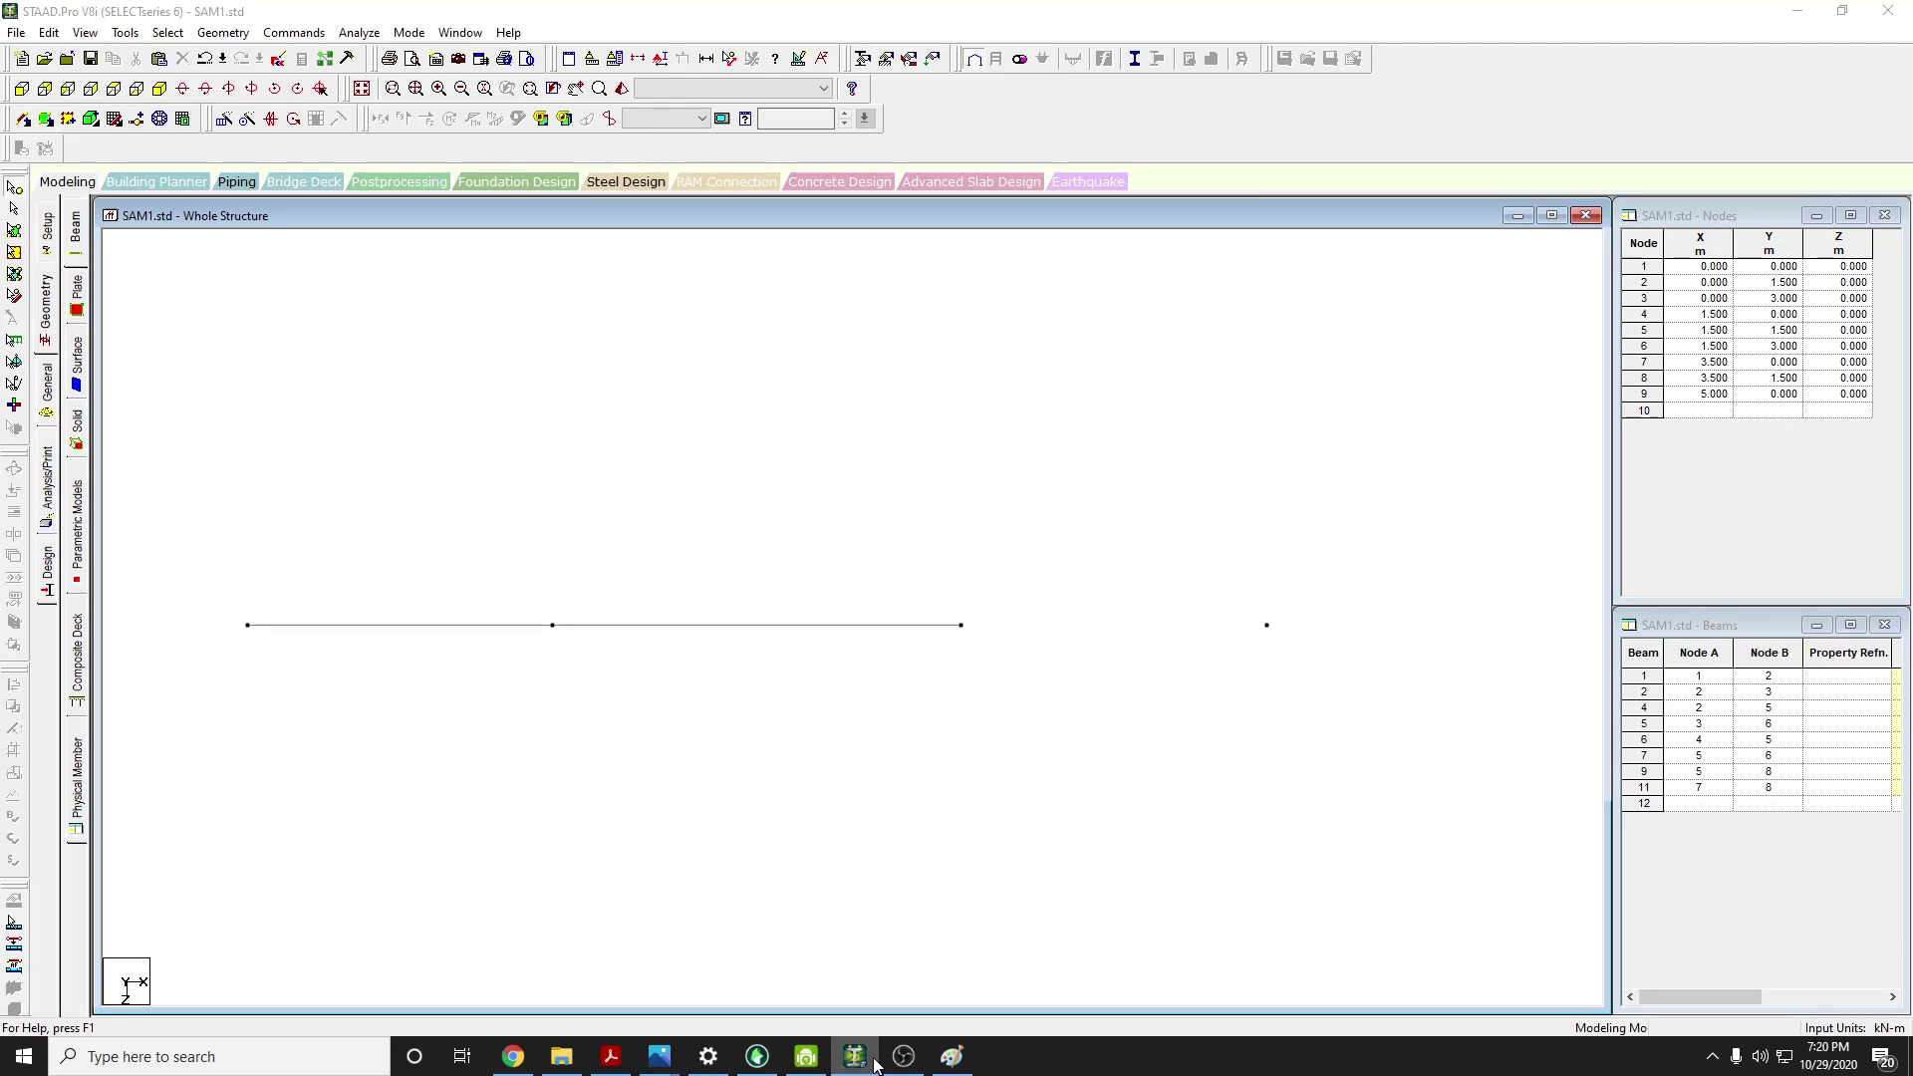
pyautogui.click(873, 1063)
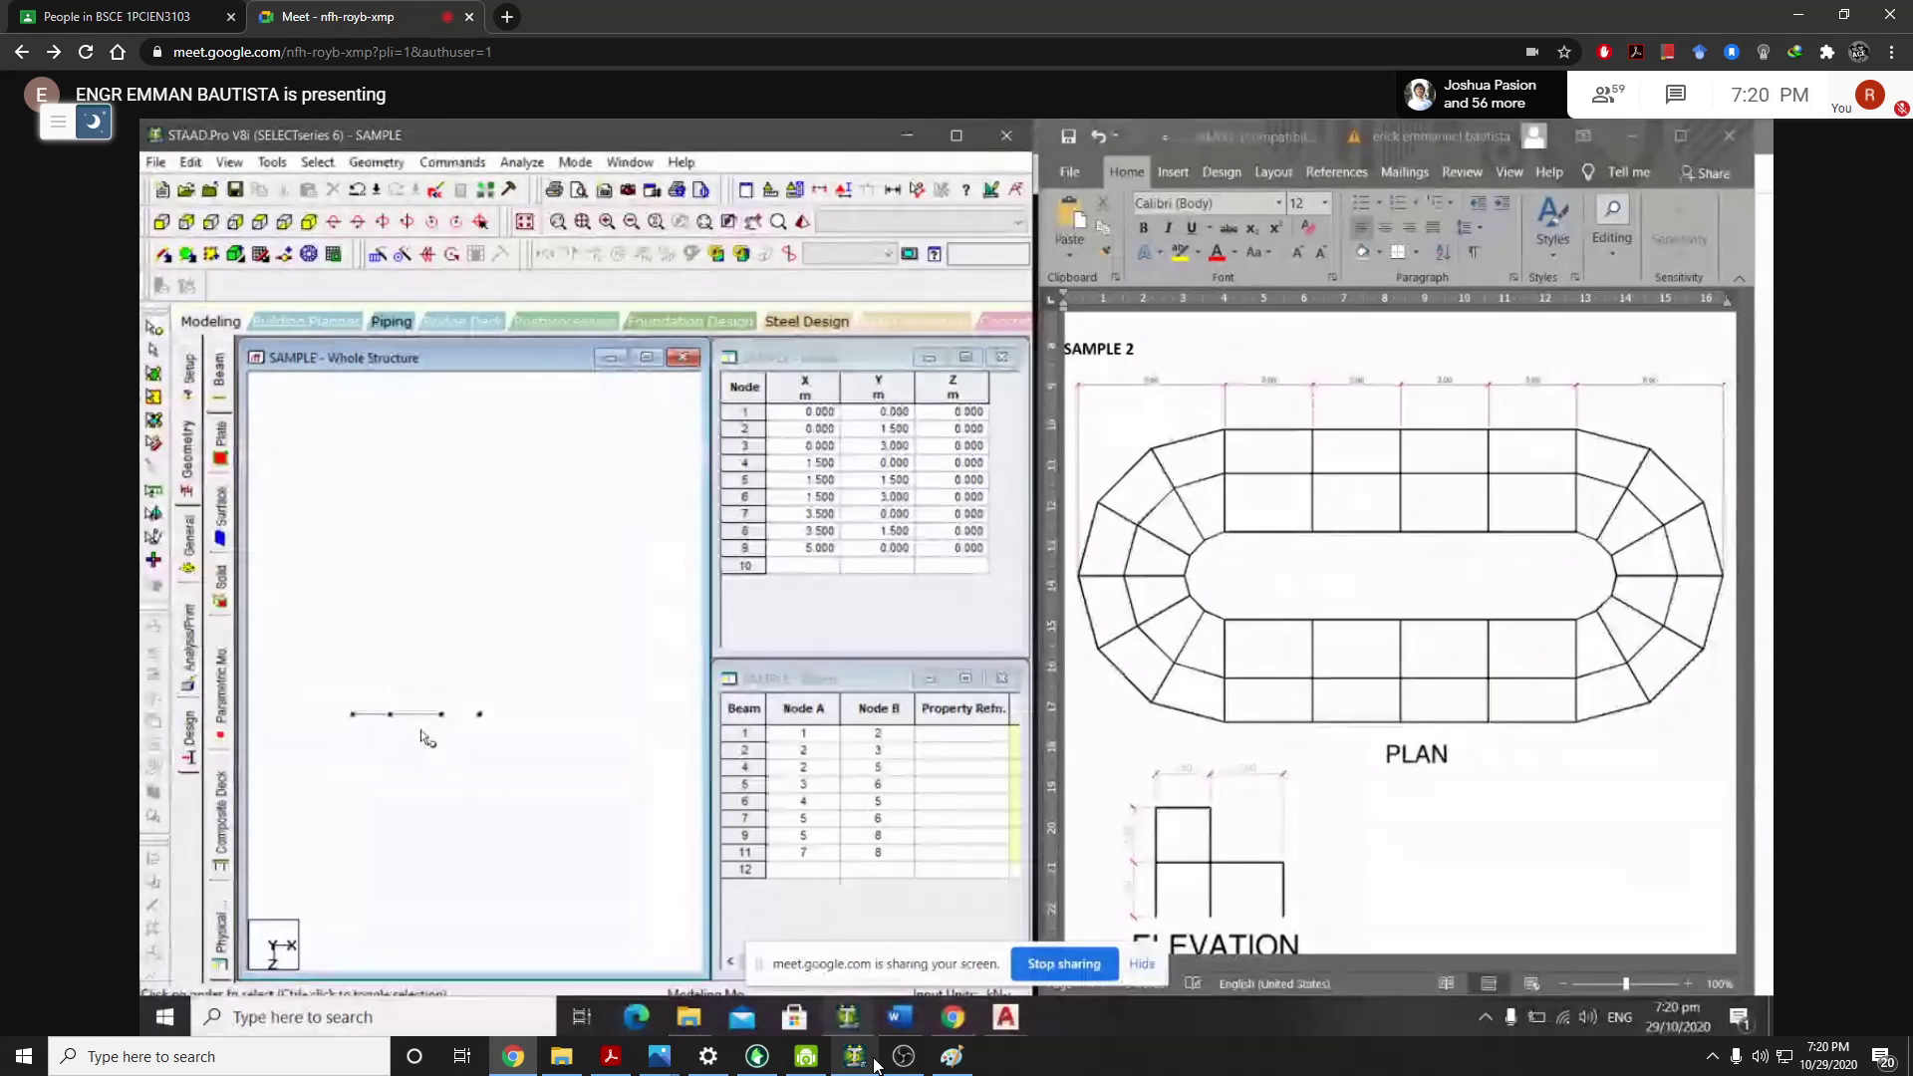
pyautogui.click(855, 1056)
pyautogui.click(875, 1062)
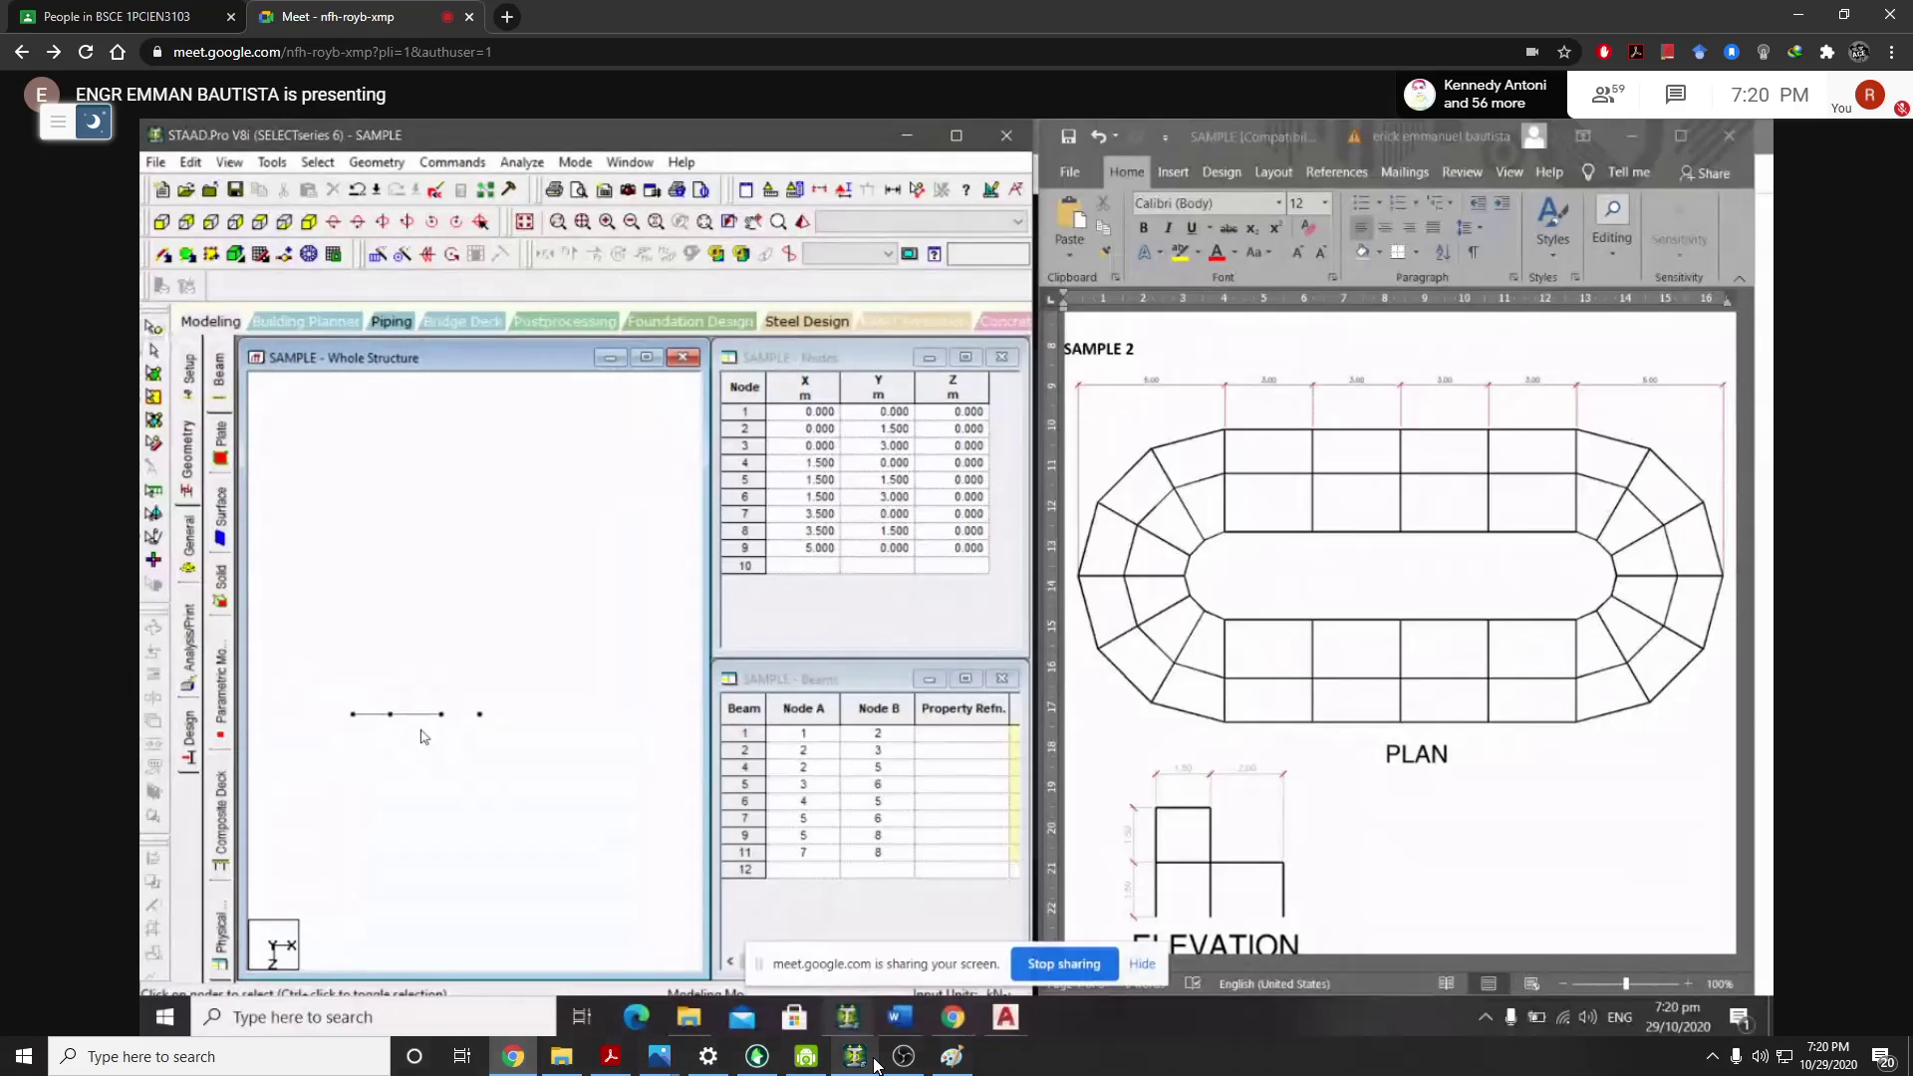
pyautogui.click(875, 1065)
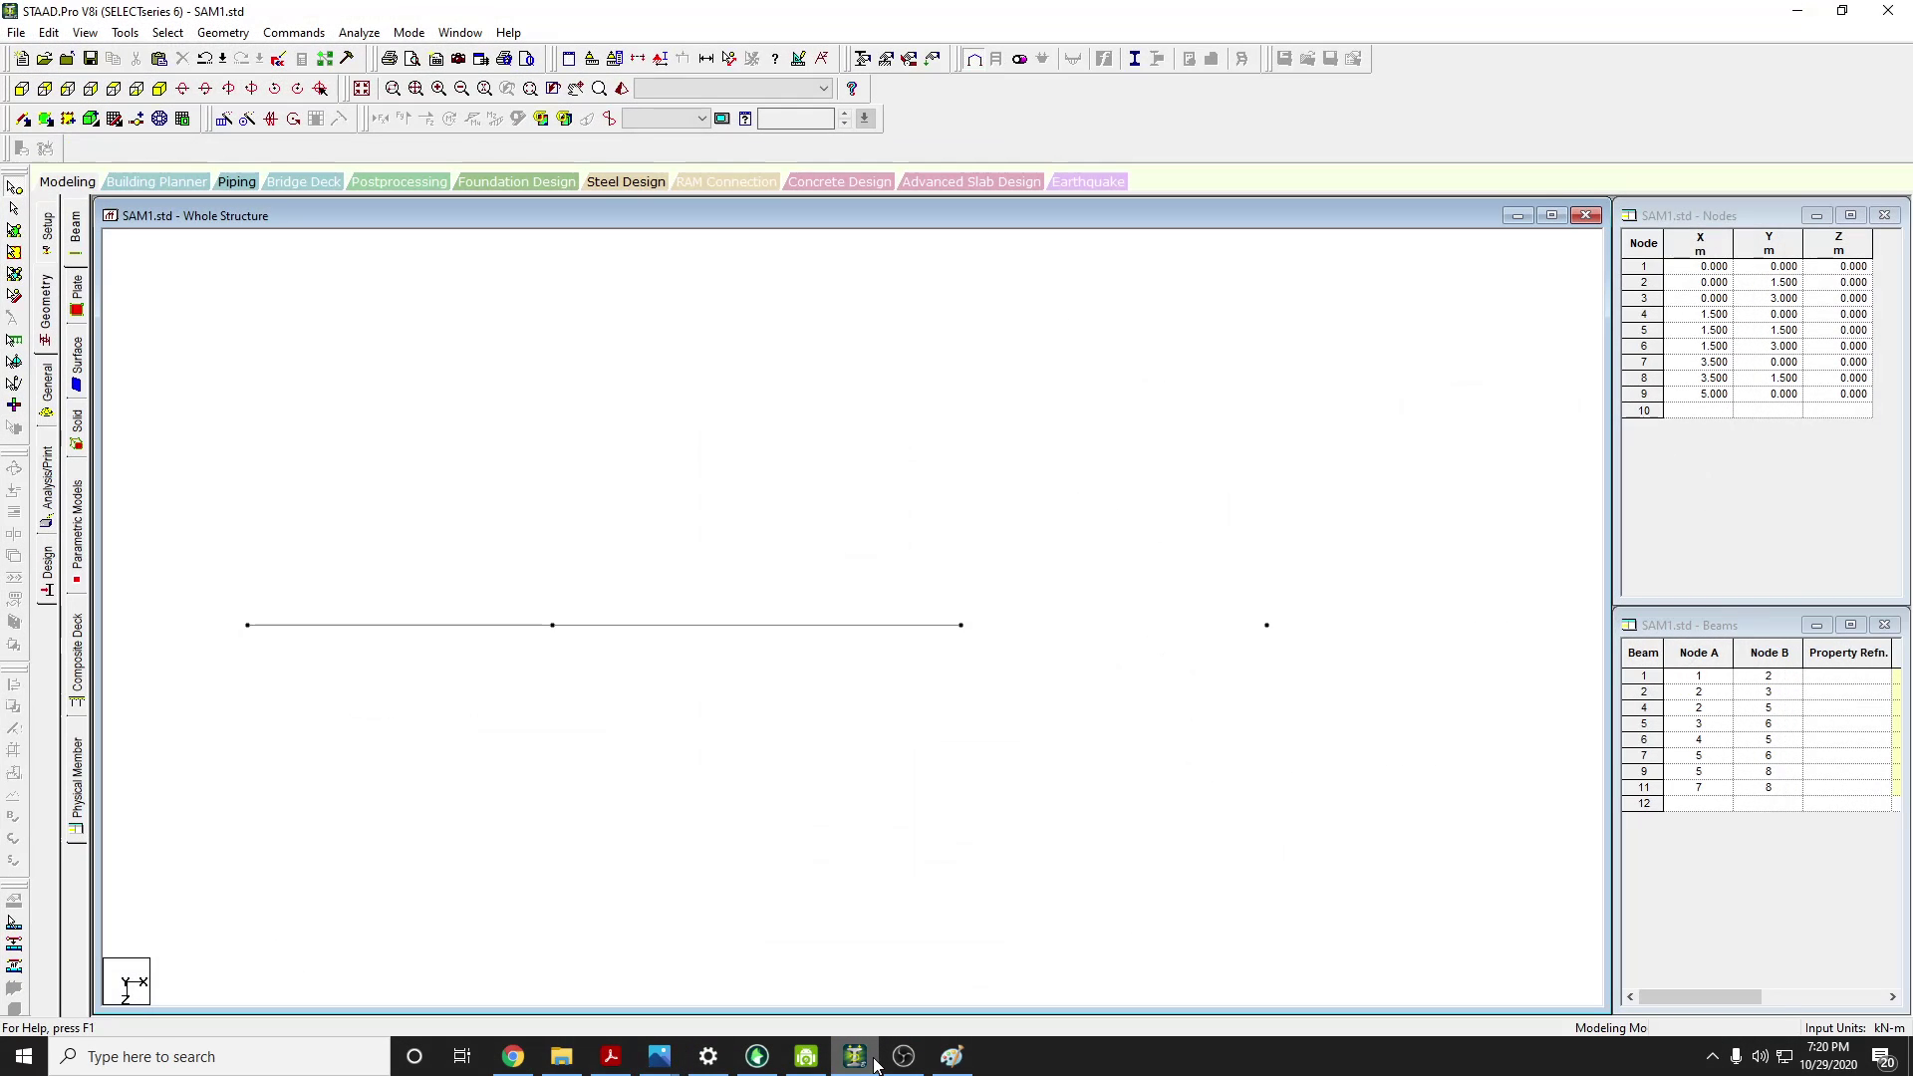
pyautogui.click(875, 1064)
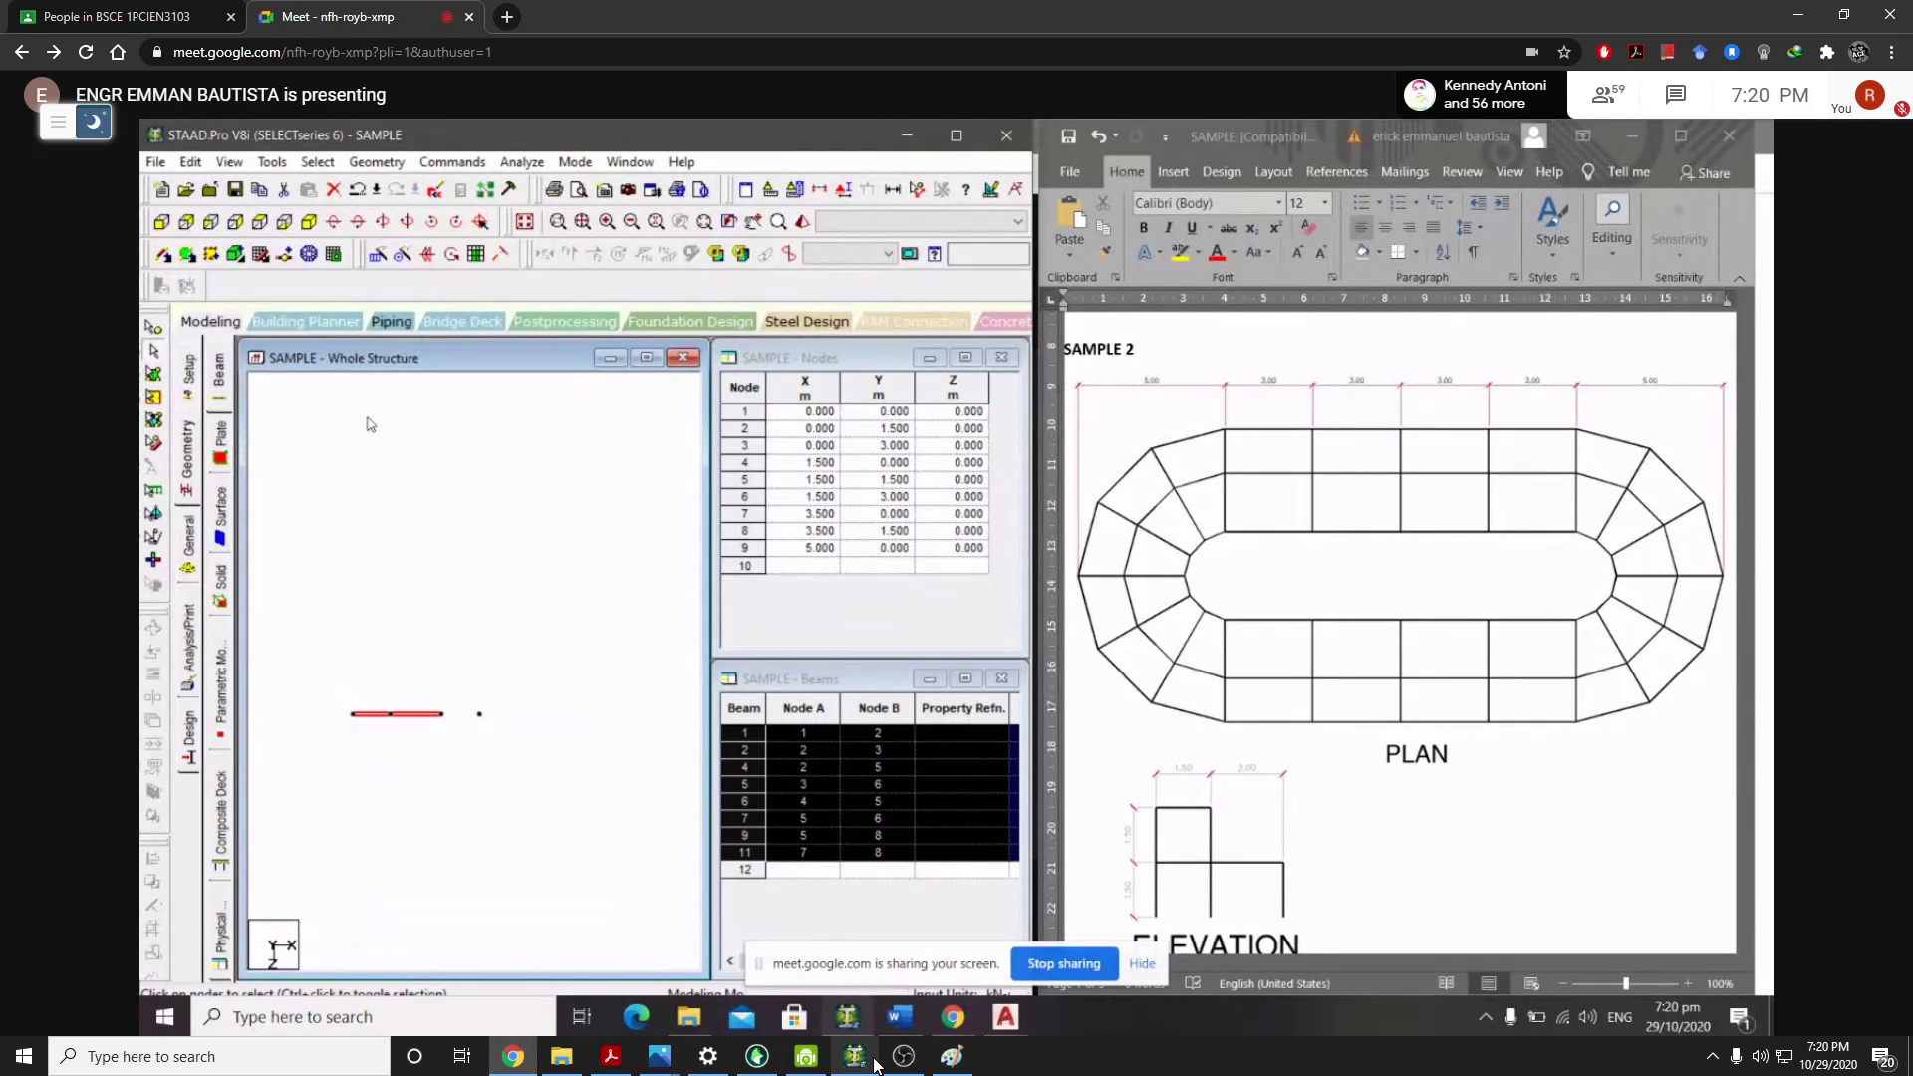
pyautogui.click(875, 1065)
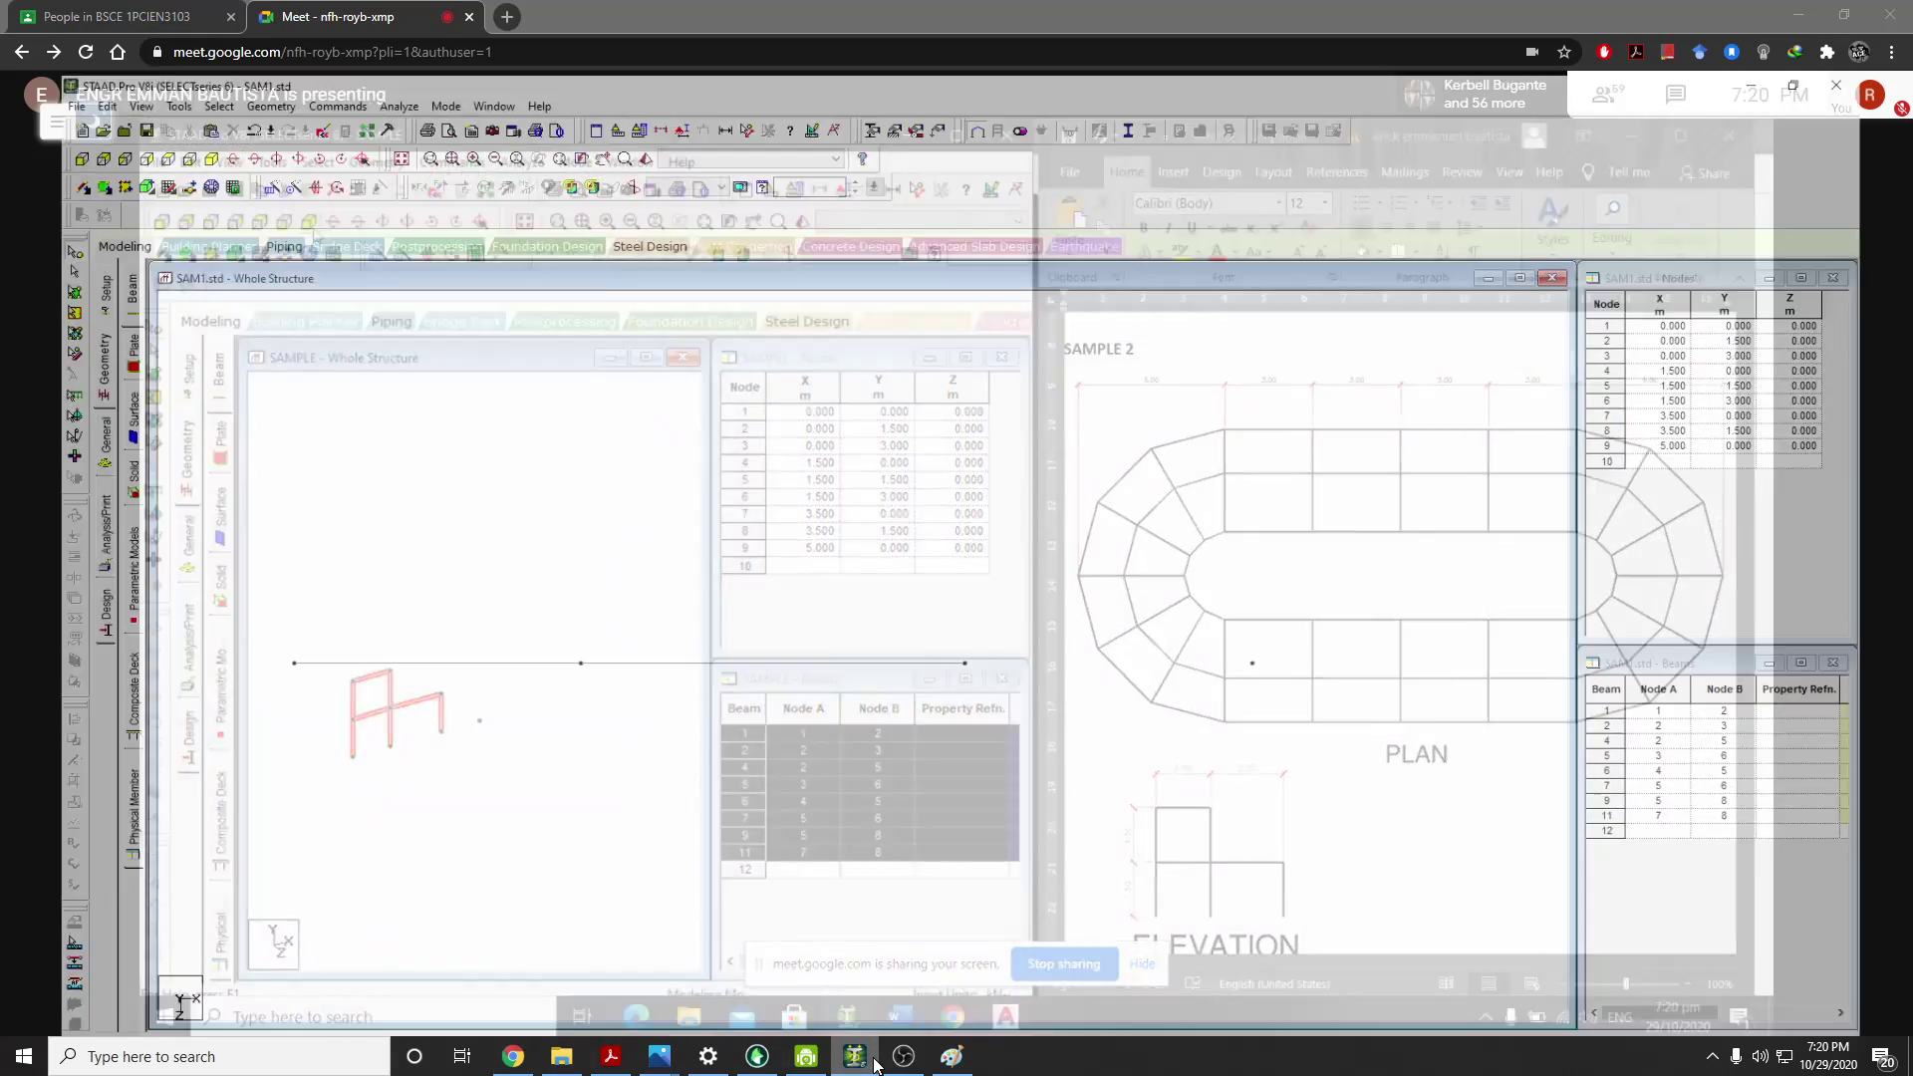
pyautogui.moveTo(1102, 761); pyautogui.dragTo(227, 548)
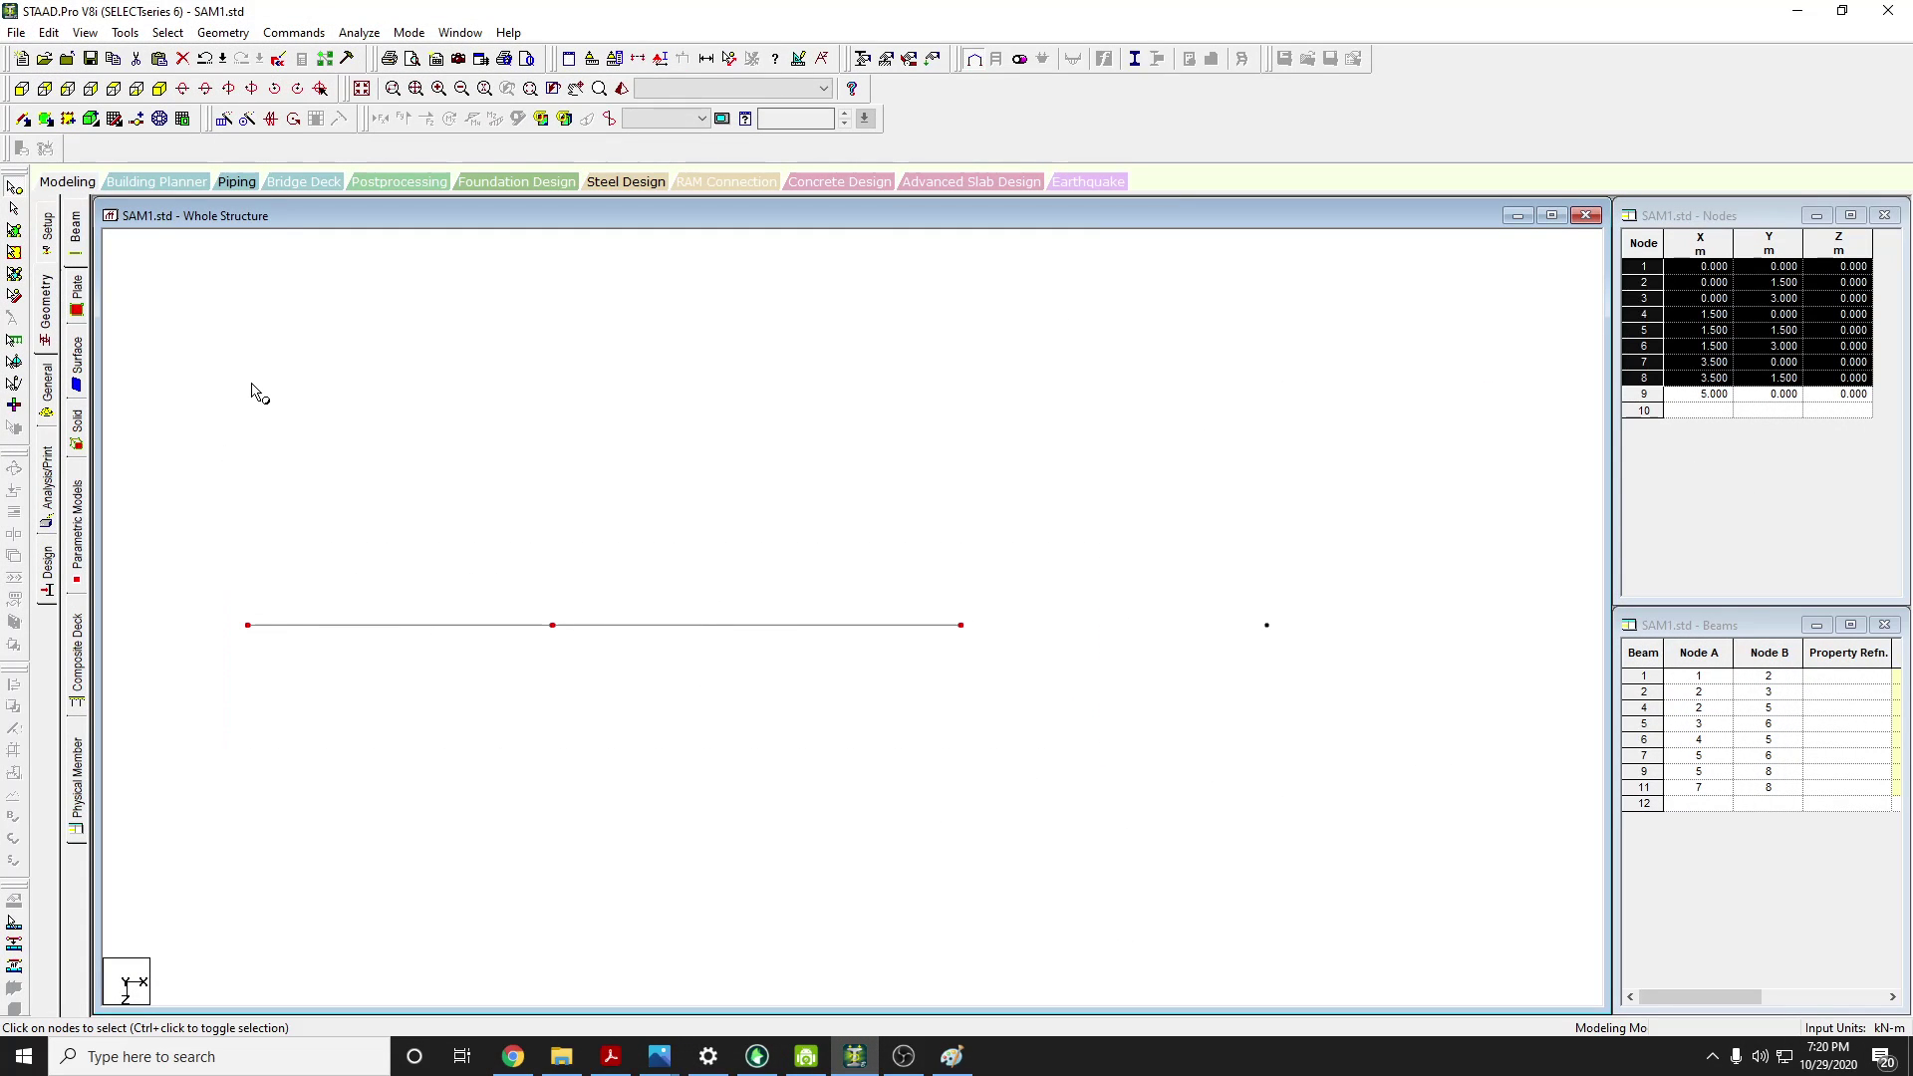
pyautogui.click(162, 94)
pyautogui.click(21, 89)
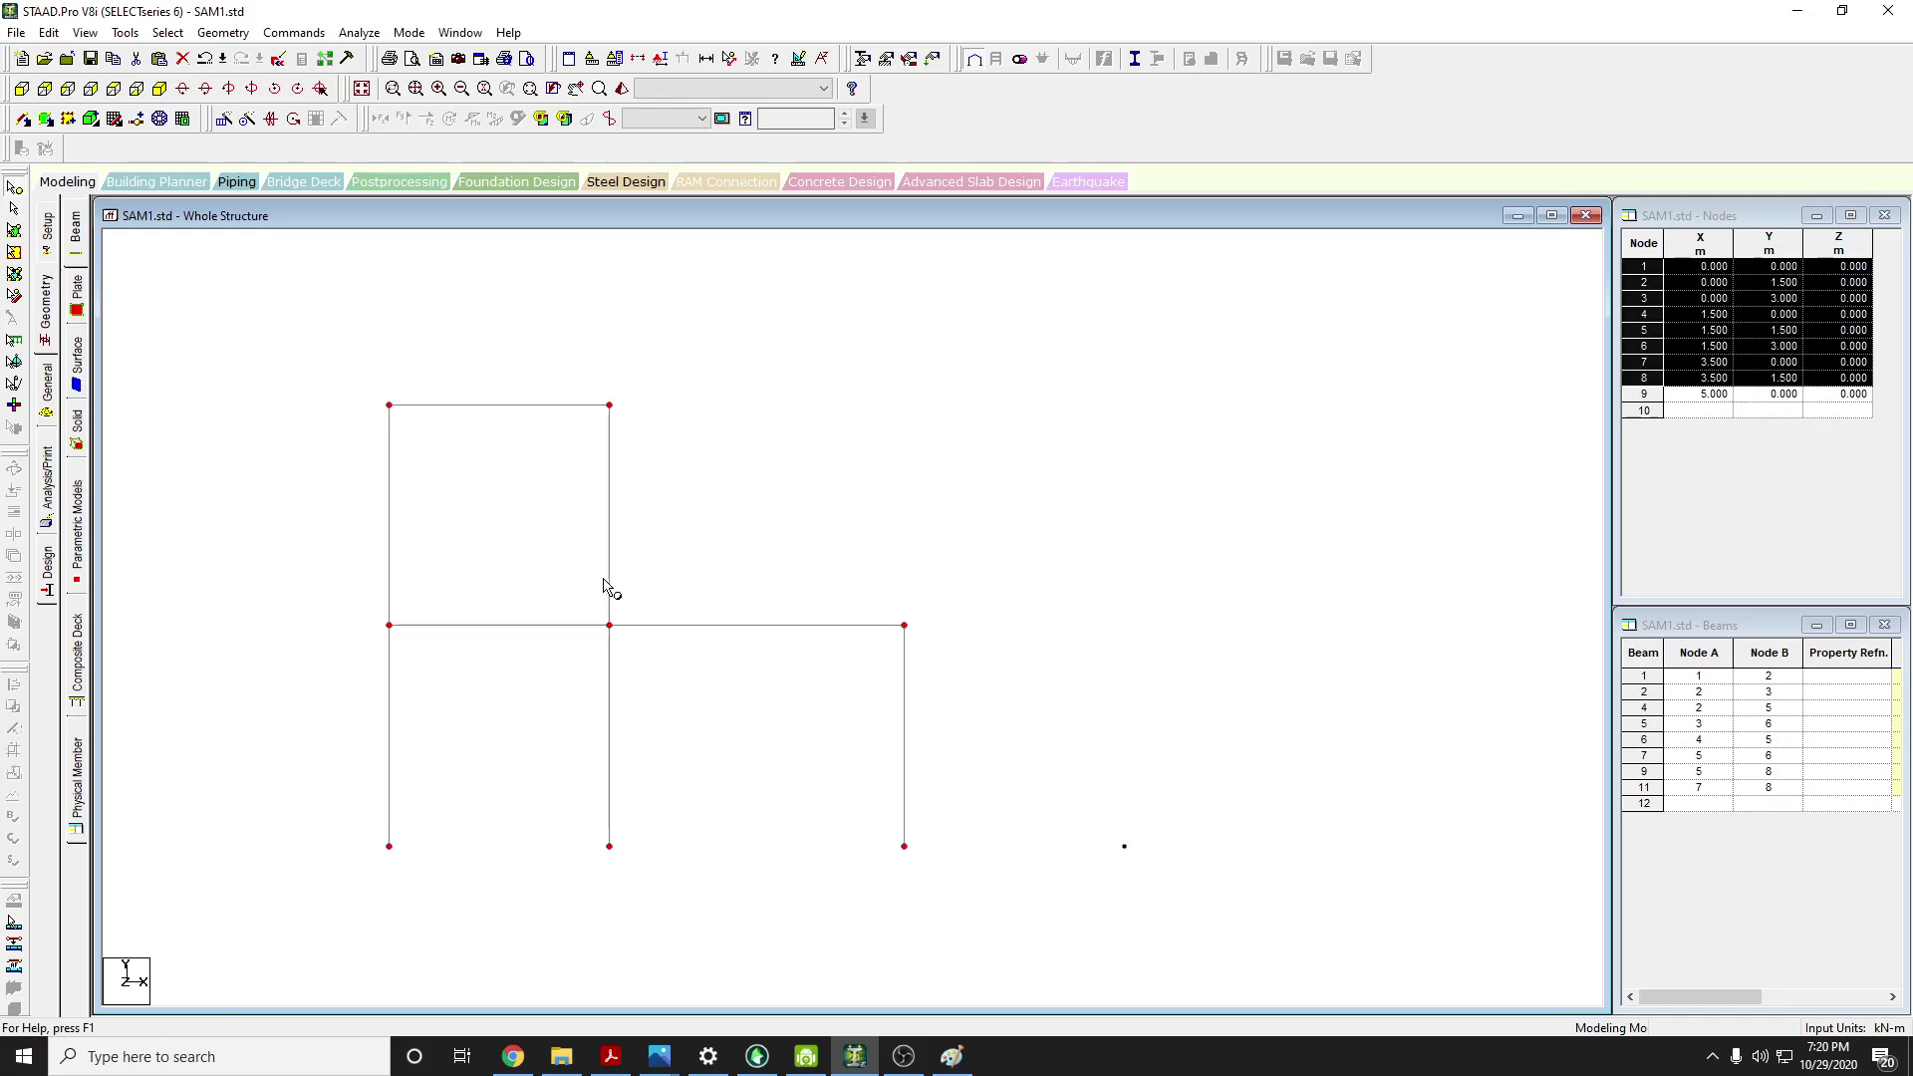
pyautogui.click(805, 873)
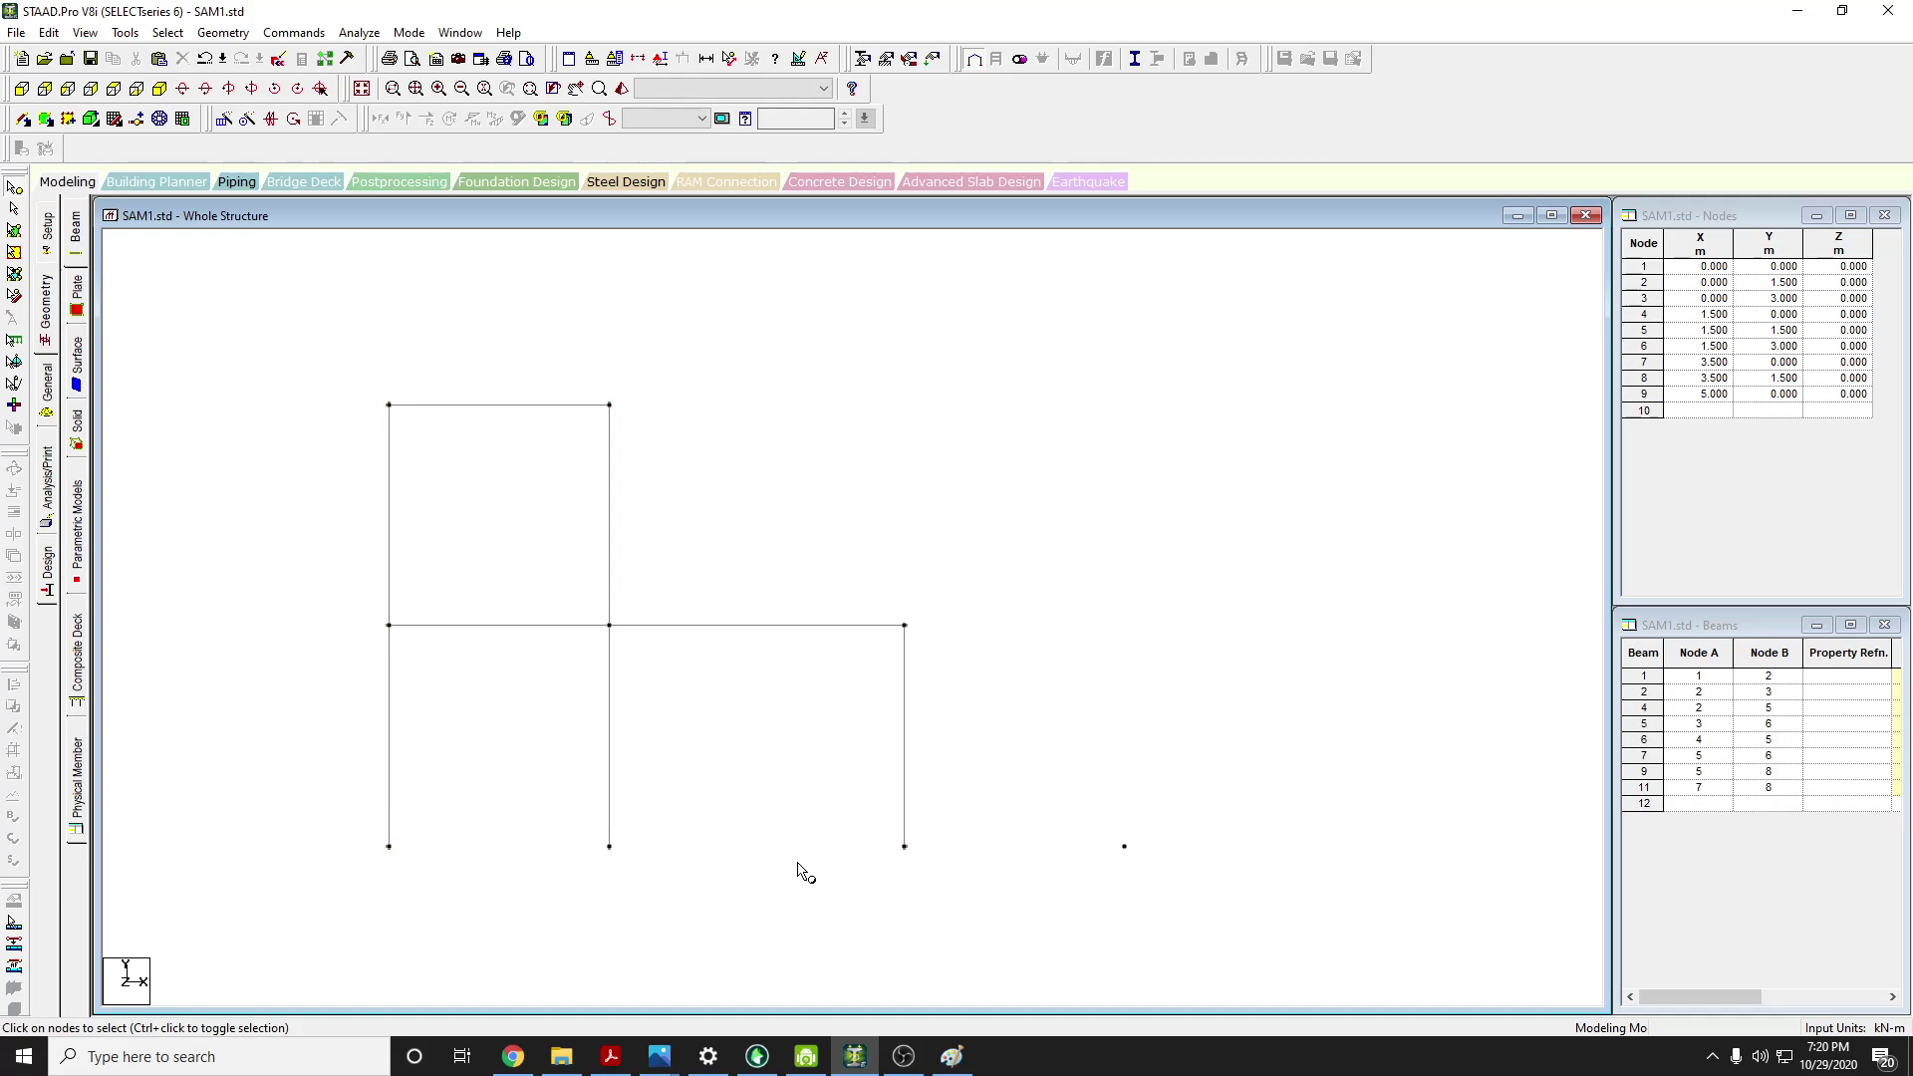
# Select all beams of the frame in plan with the Geometry Cursor, leaving out the separate node 5 m from the origin
pyautogui.click(114, 89)
pyautogui.click(14, 295)
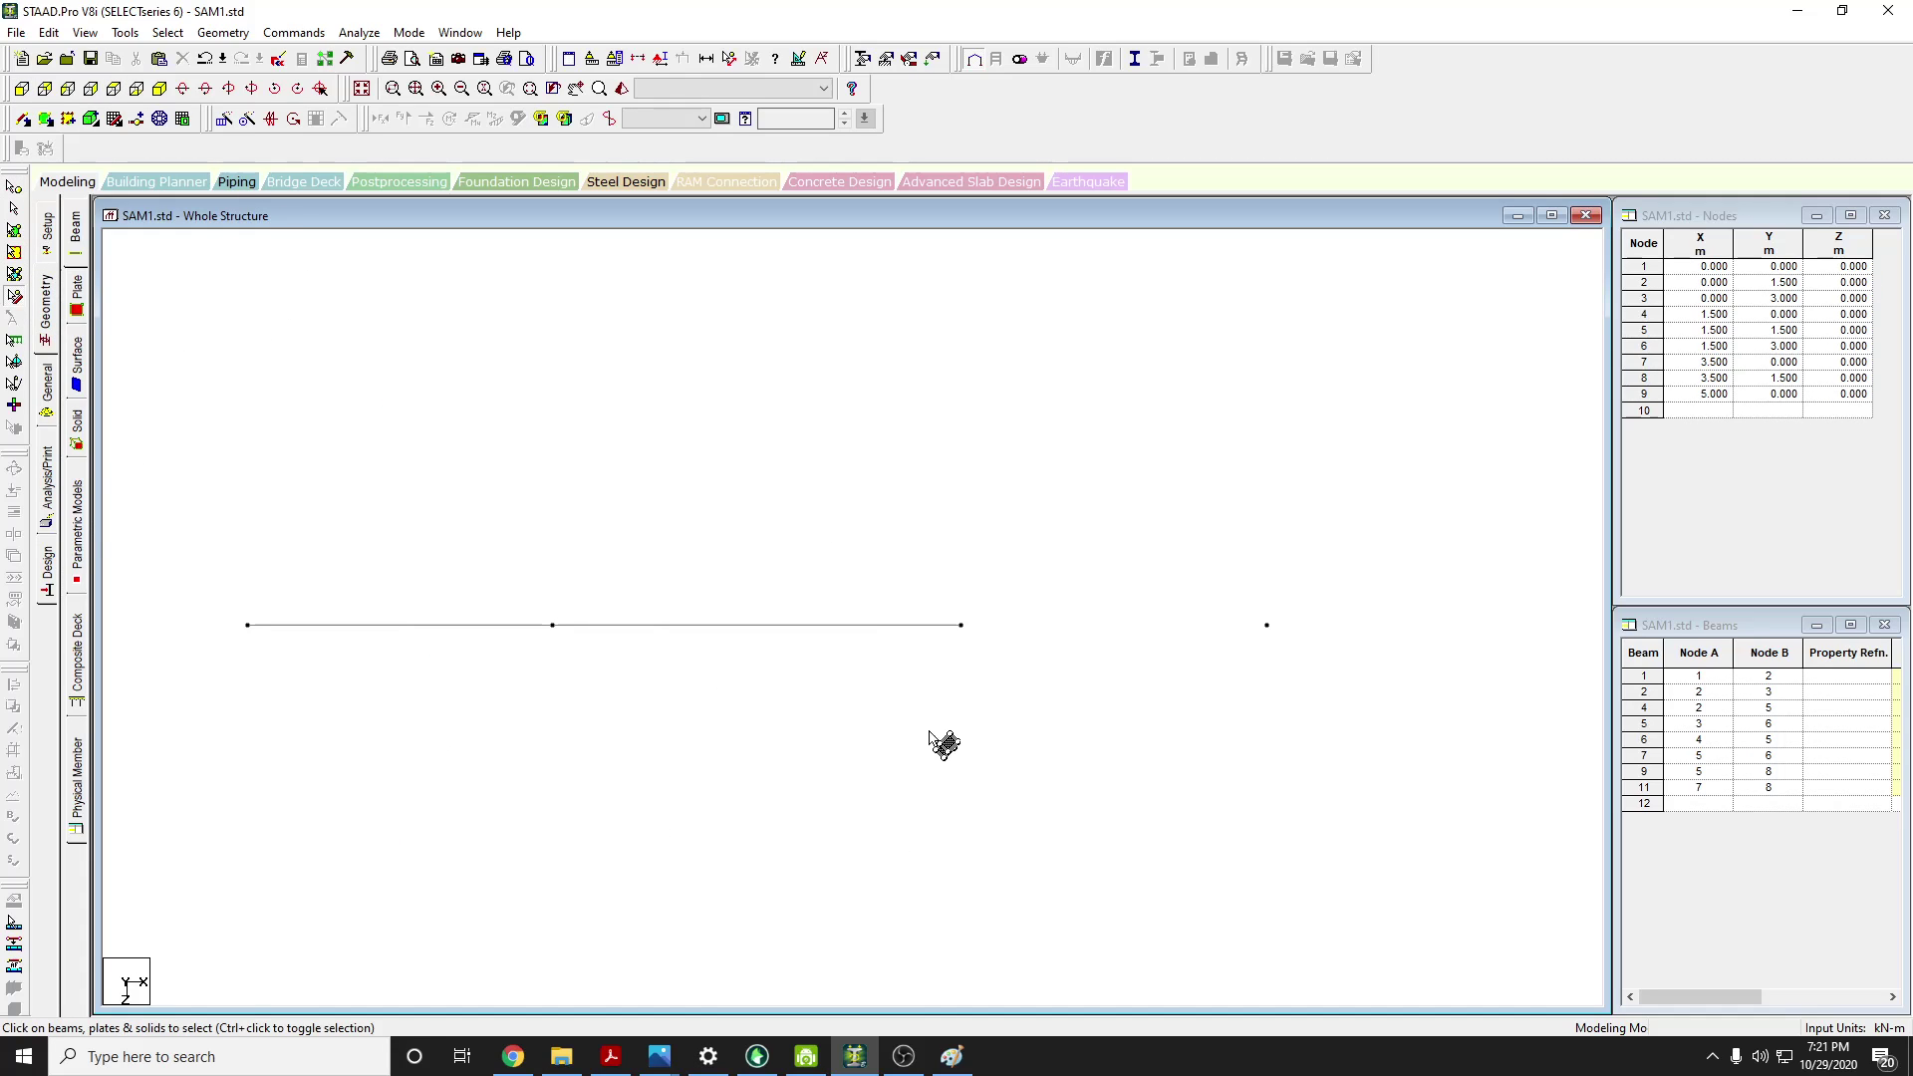
pyautogui.moveTo(1037, 708); pyautogui.dragTo(245, 517)
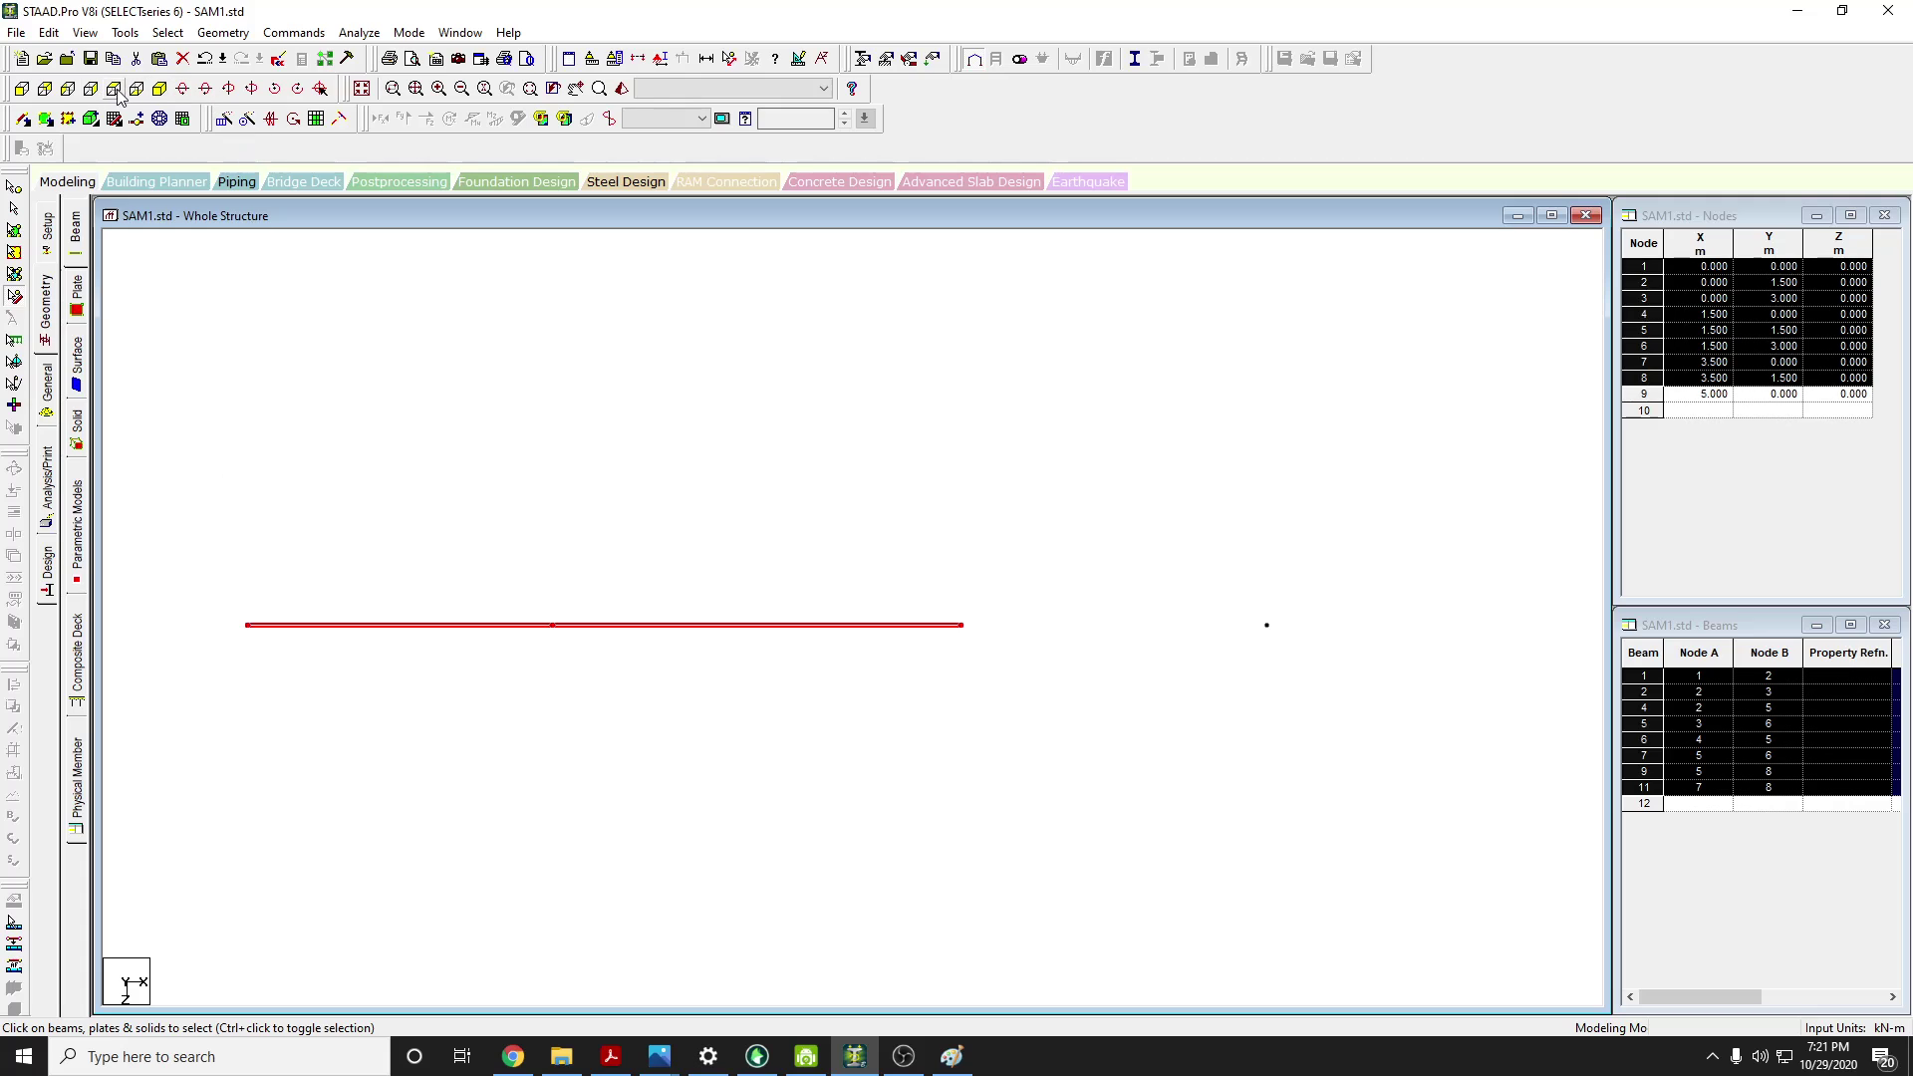
pyautogui.click(21, 88)
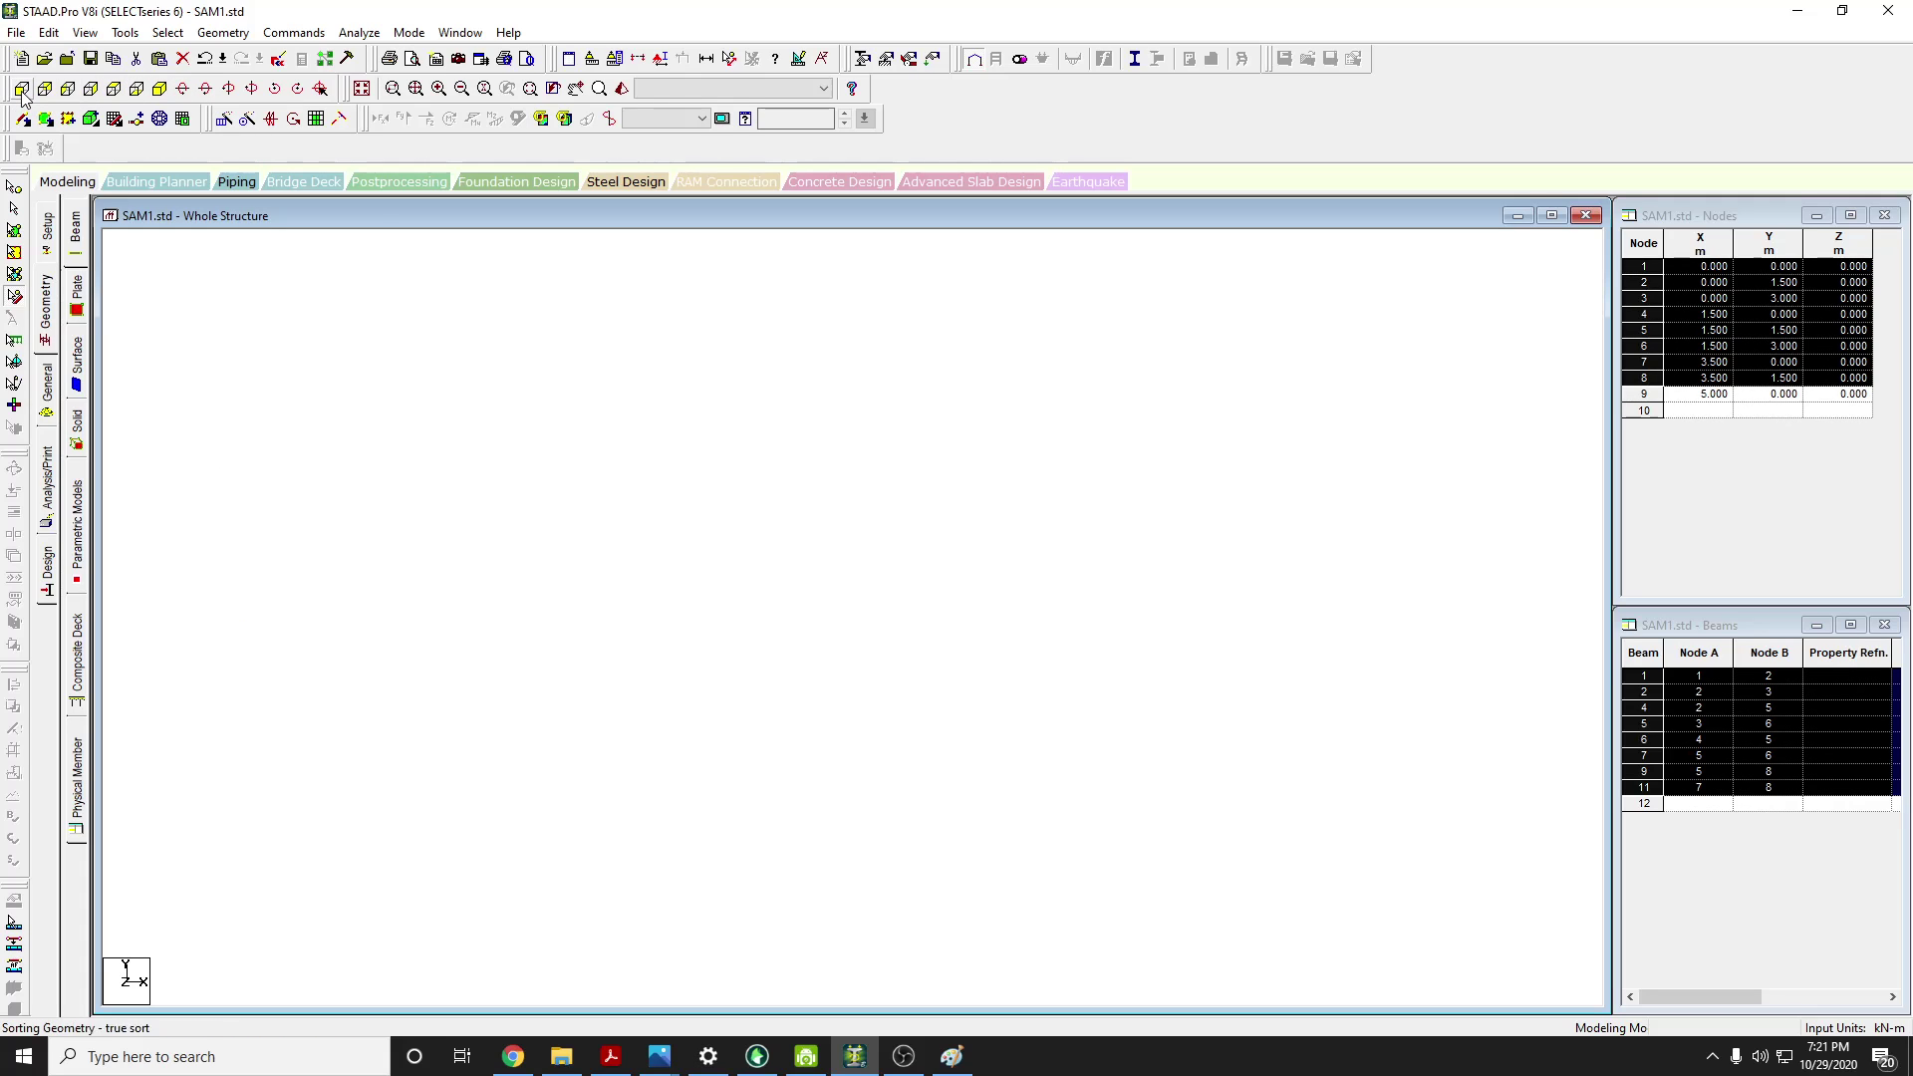
# Check the presenter's 3D Circular dialog in Google Meet and inspect the selected frame in plan, isometric and front views
pyautogui.click(514, 1059)
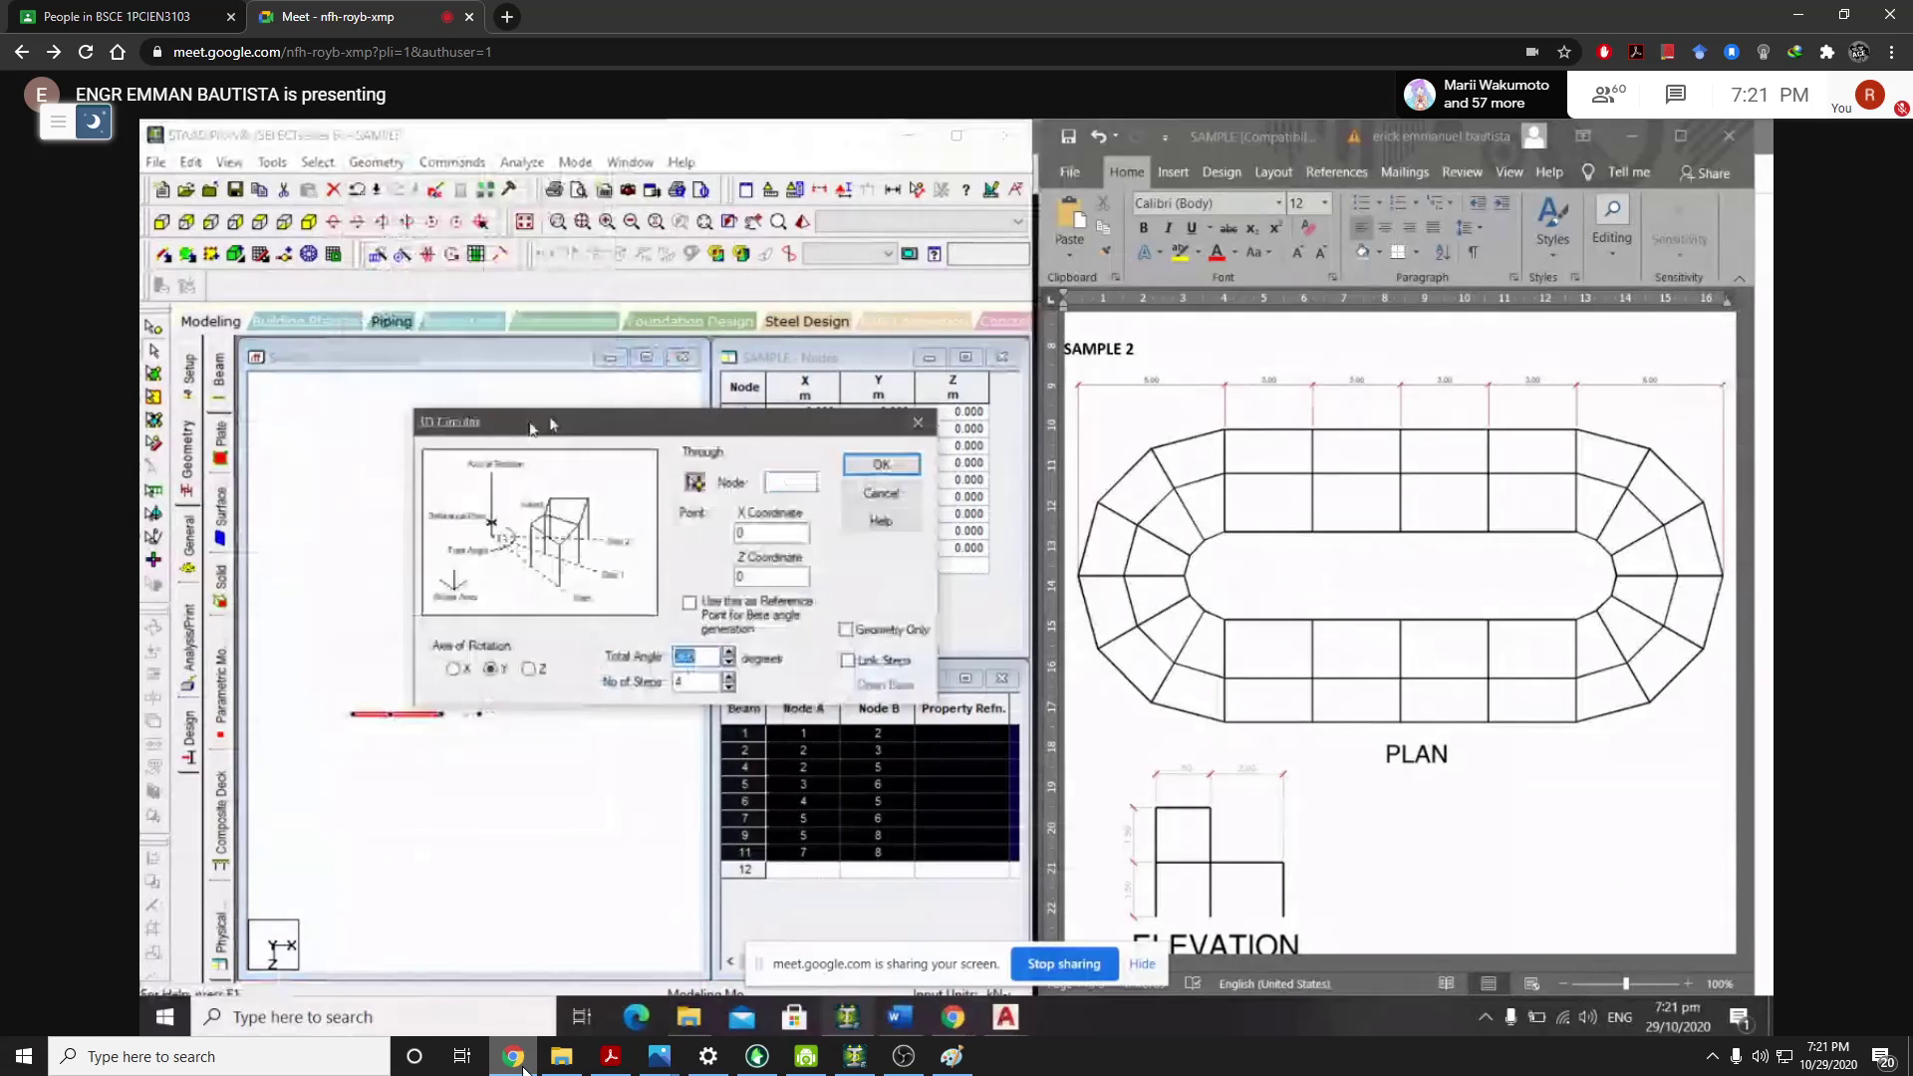
pyautogui.hotkey('alt', 'Tab')
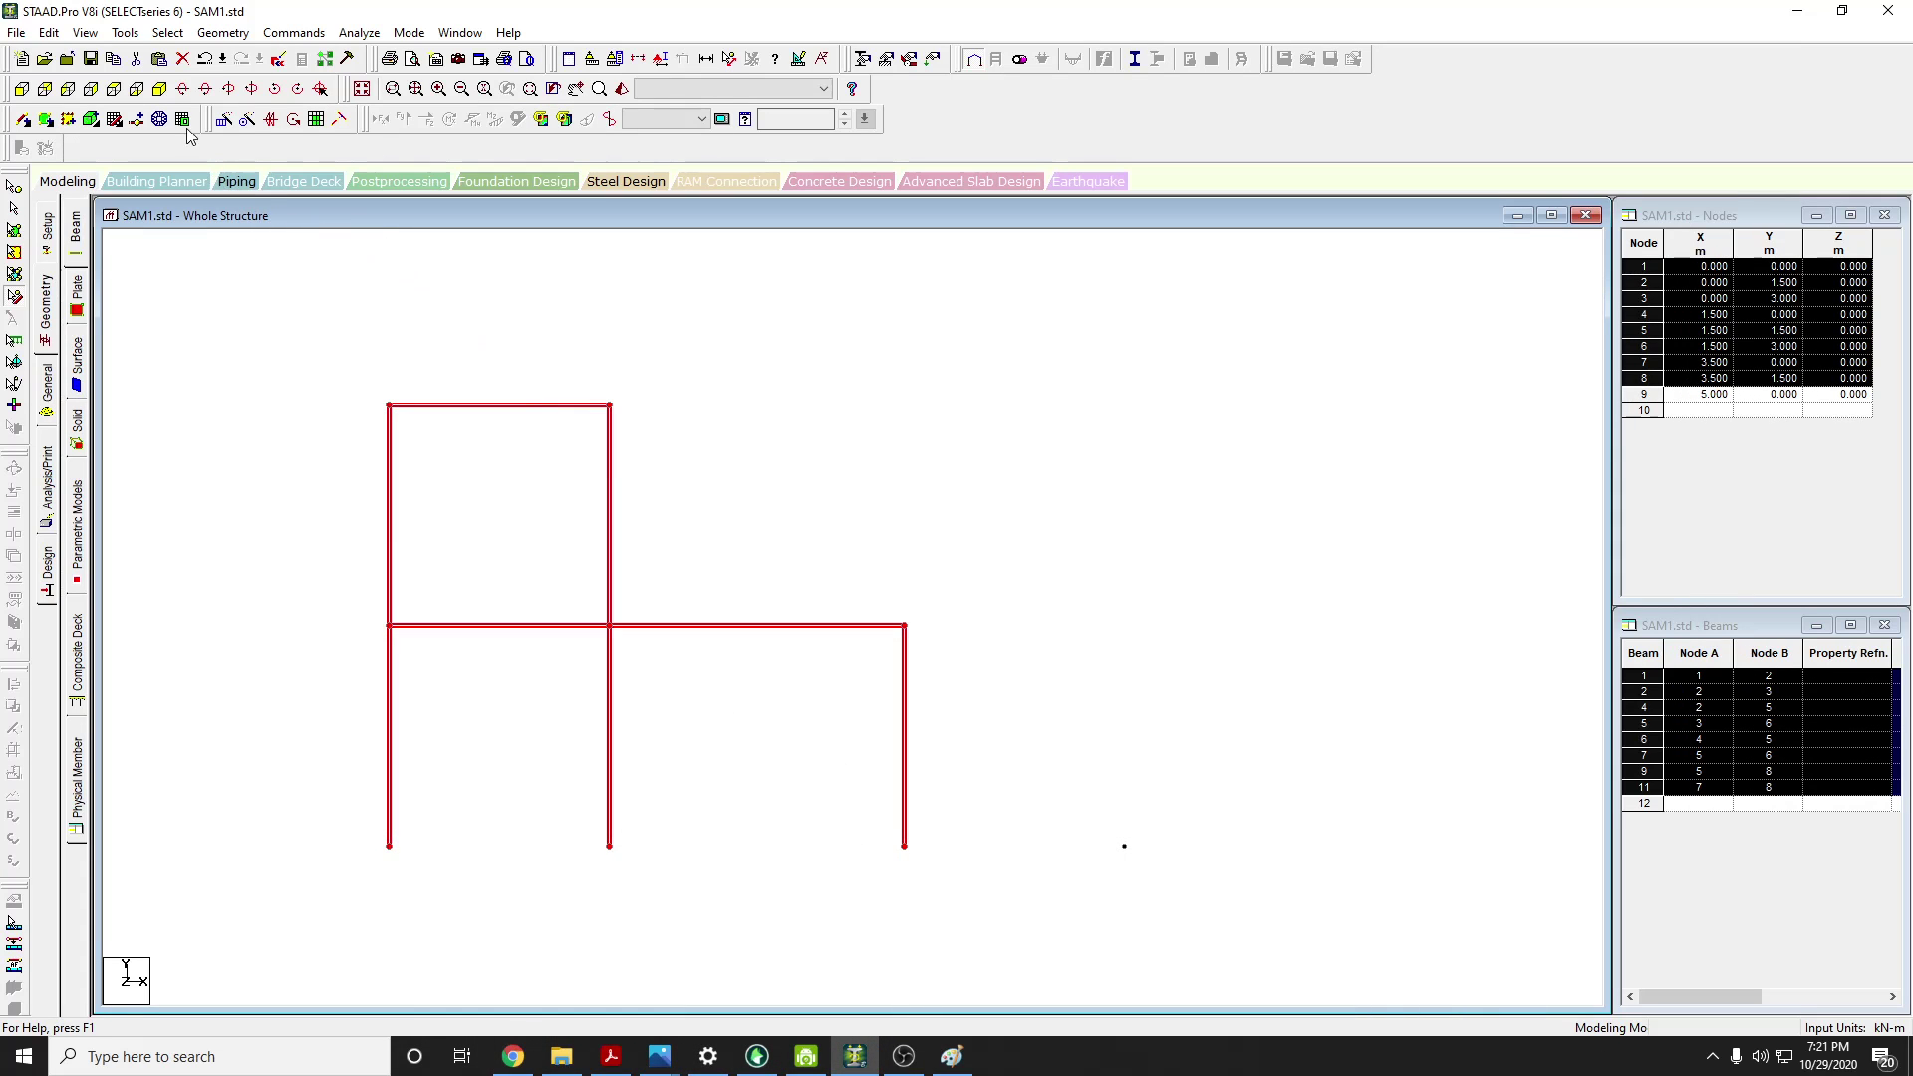
pyautogui.click(133, 90)
pyautogui.click(116, 92)
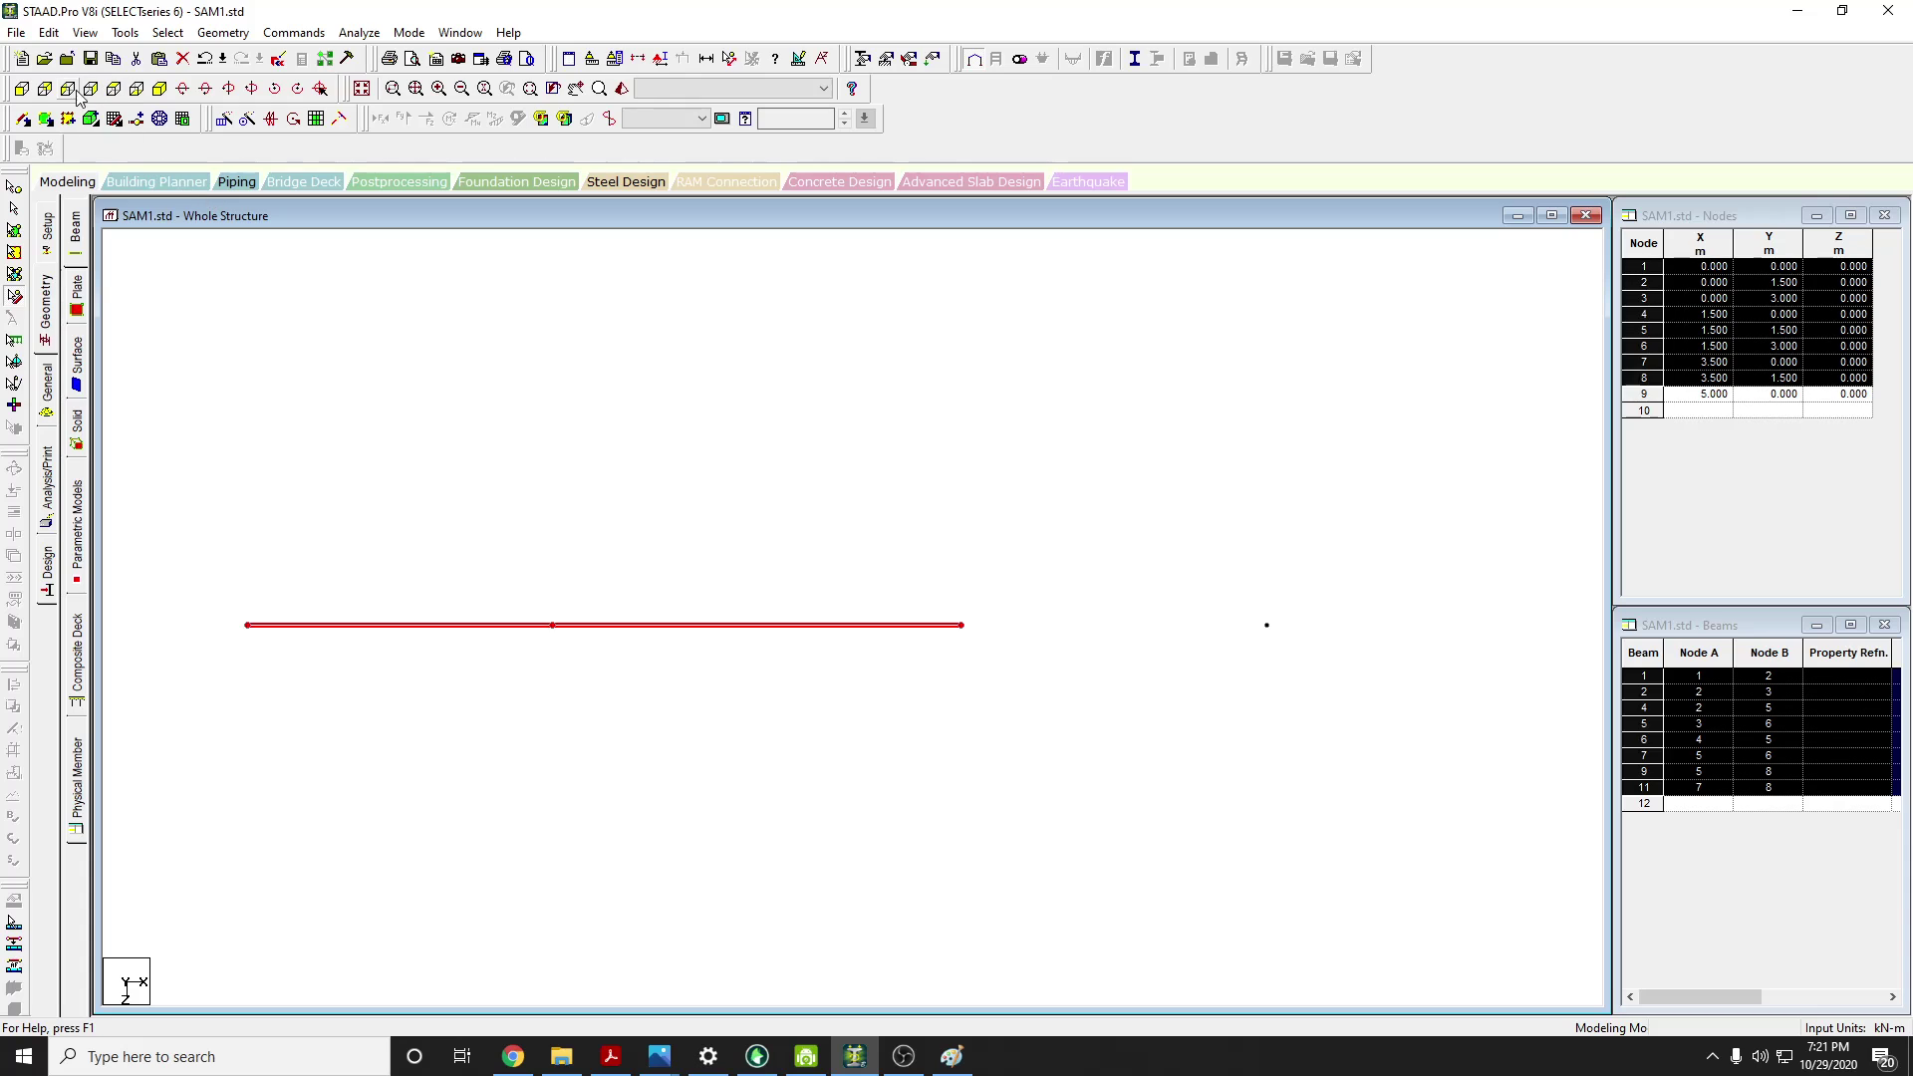
pyautogui.click(77, 90)
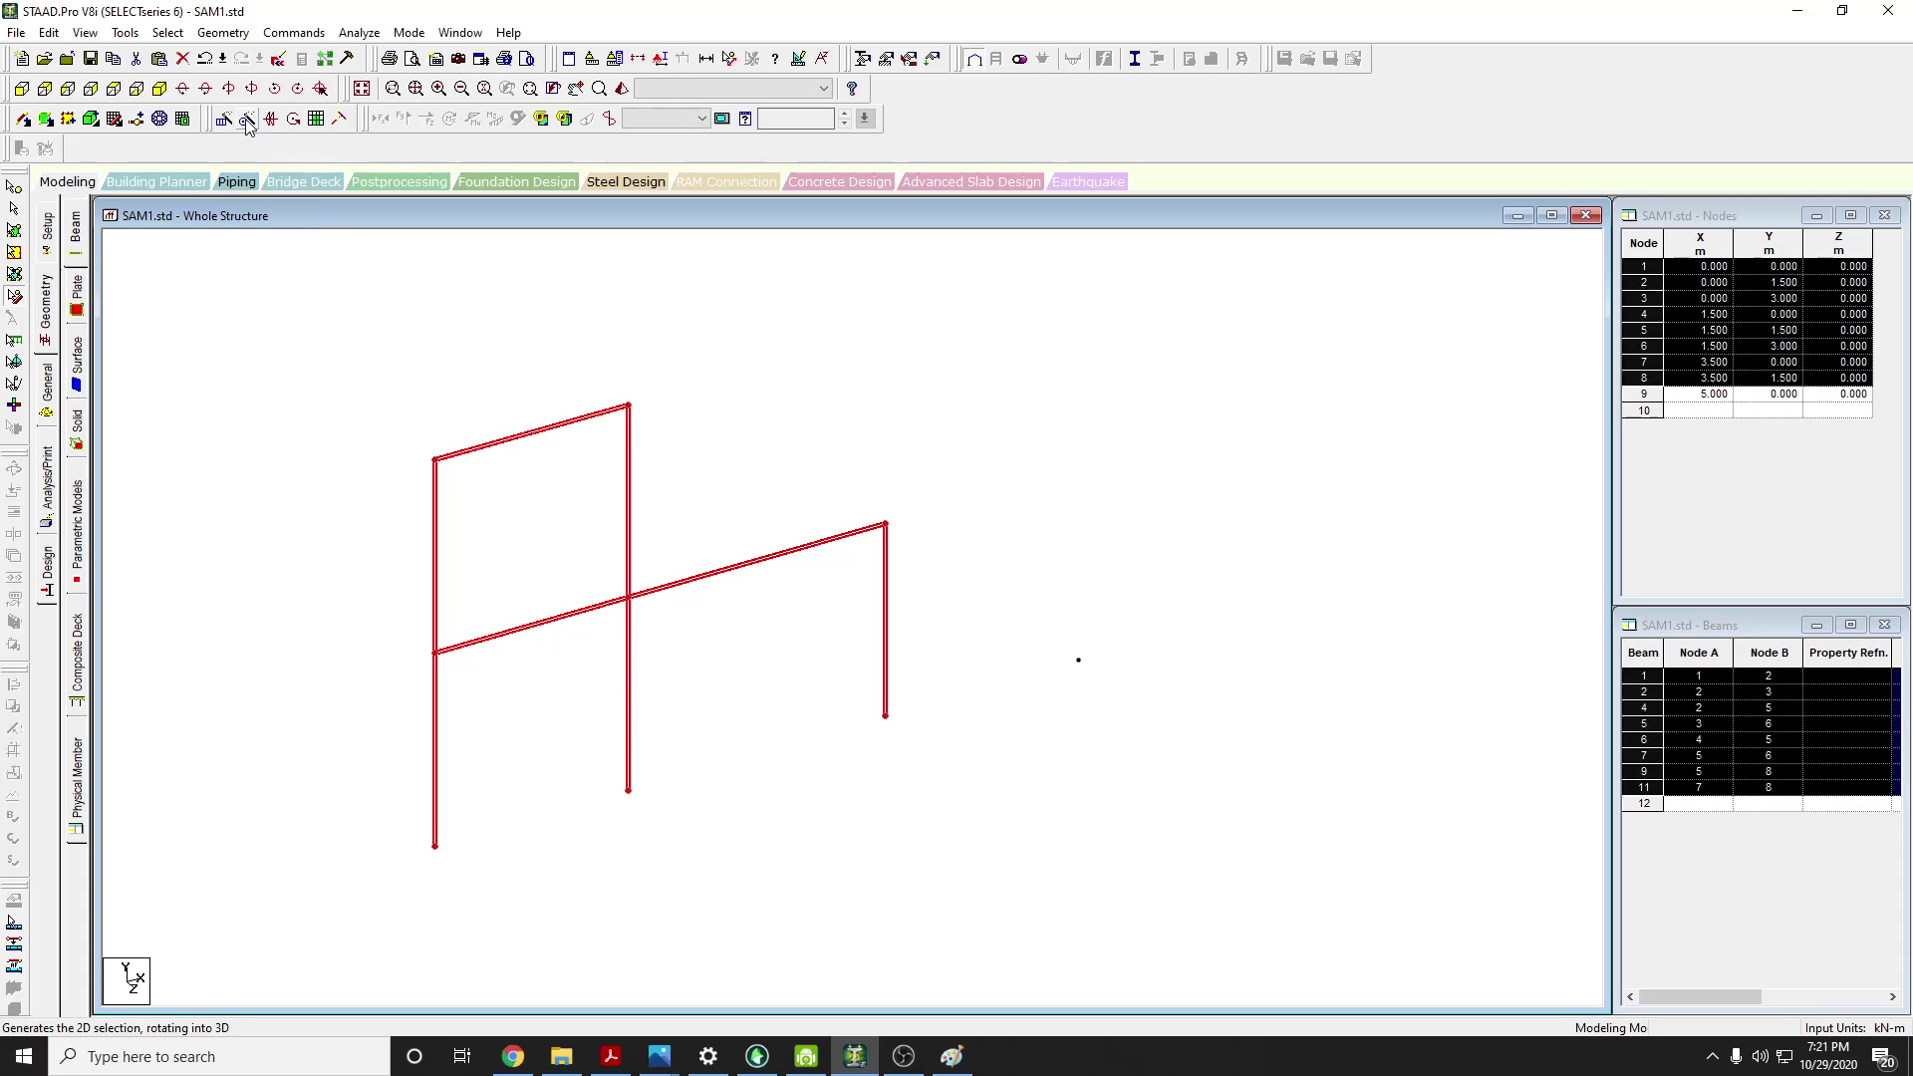
pyautogui.click(21, 89)
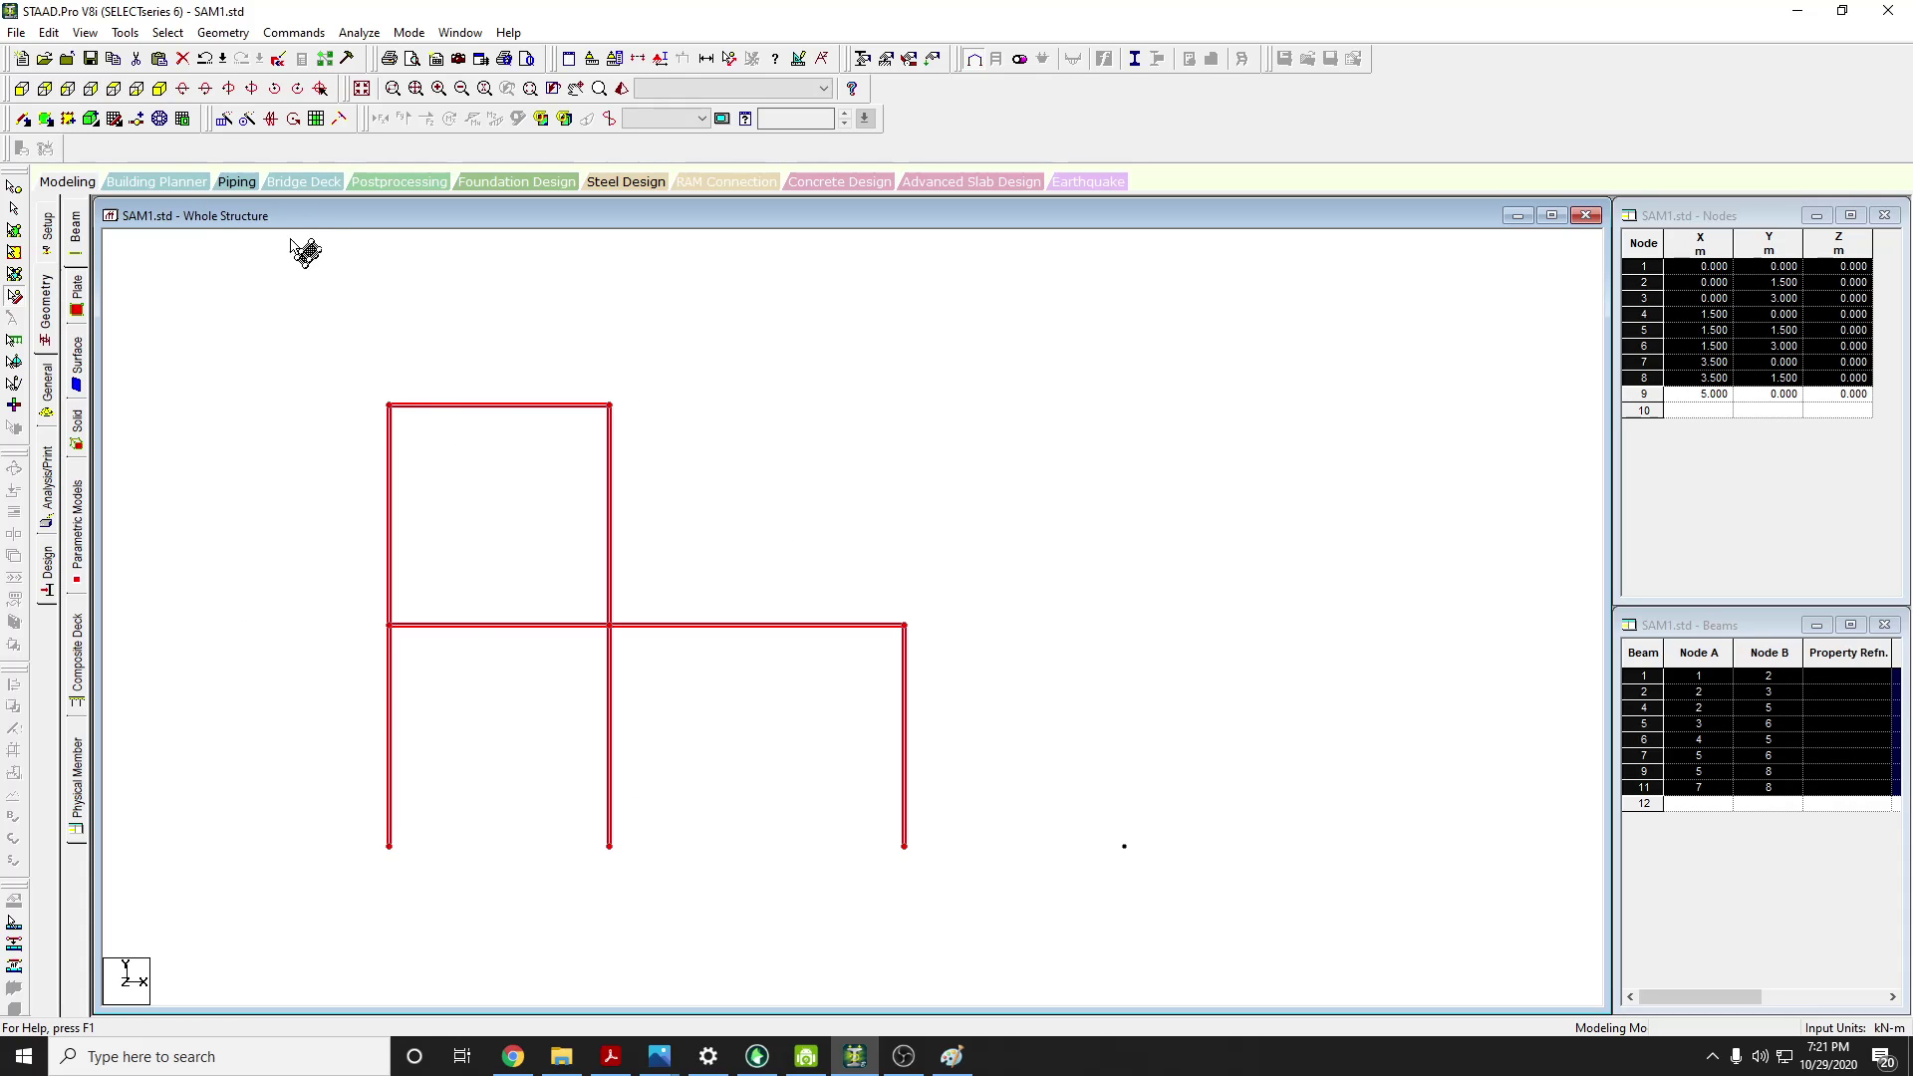
# View the selected frame in plan from +Y and start a 3D Circular repeat of its beams
pyautogui.click(513, 1058)
pyautogui.click(516, 1062)
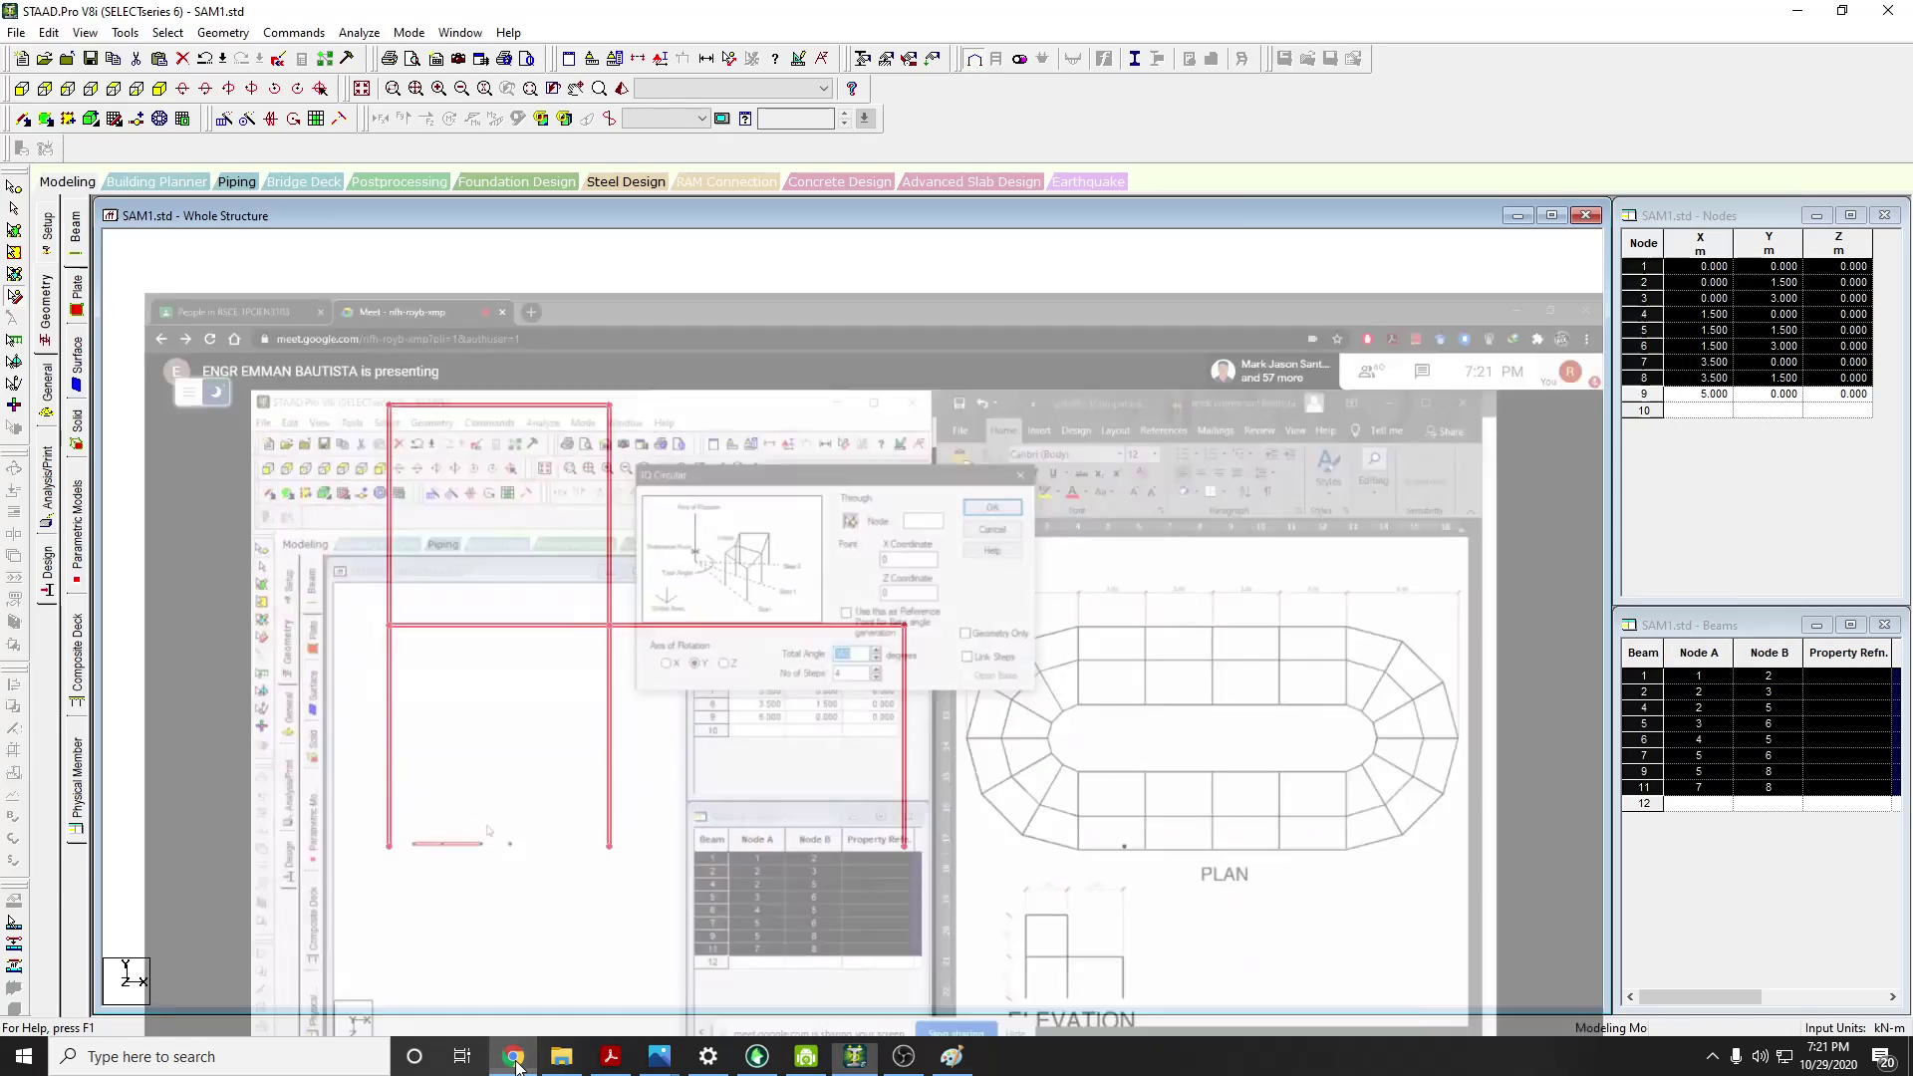
pyautogui.click(114, 89)
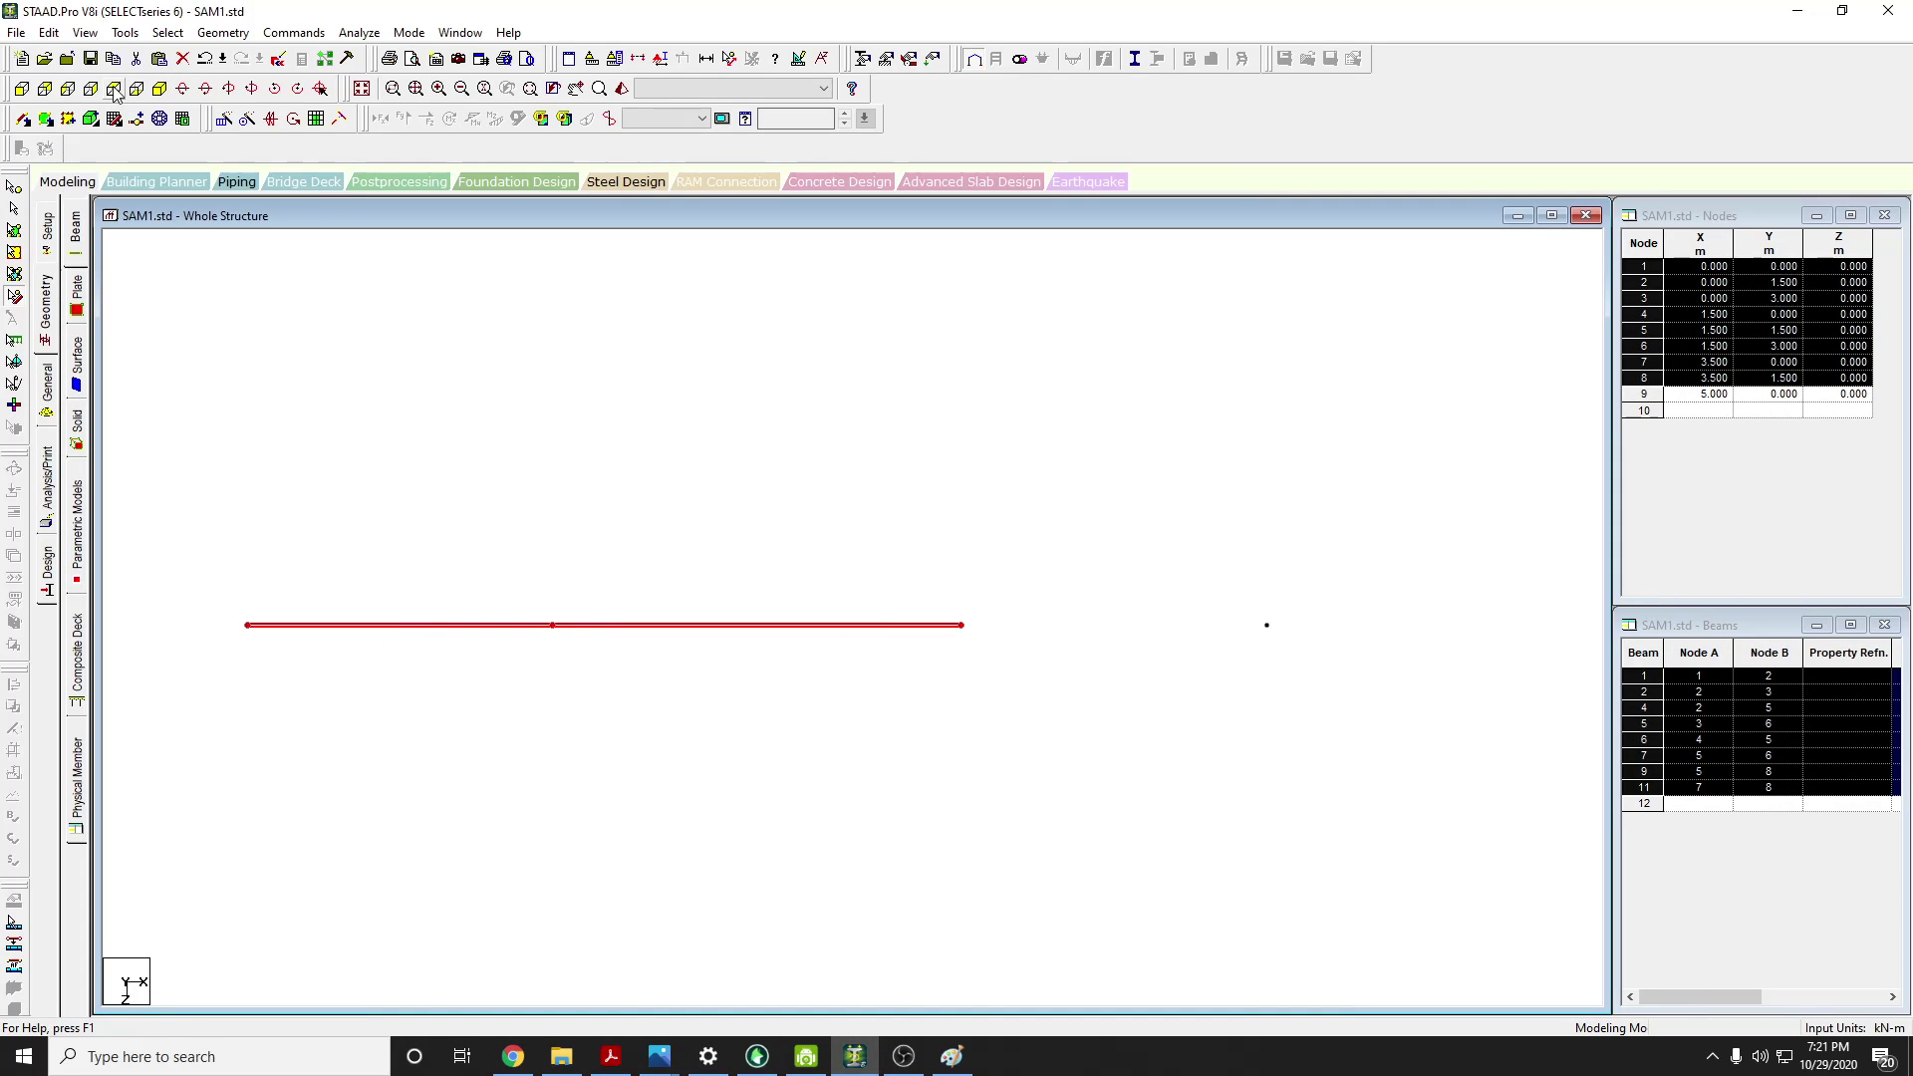
pyautogui.click(248, 119)
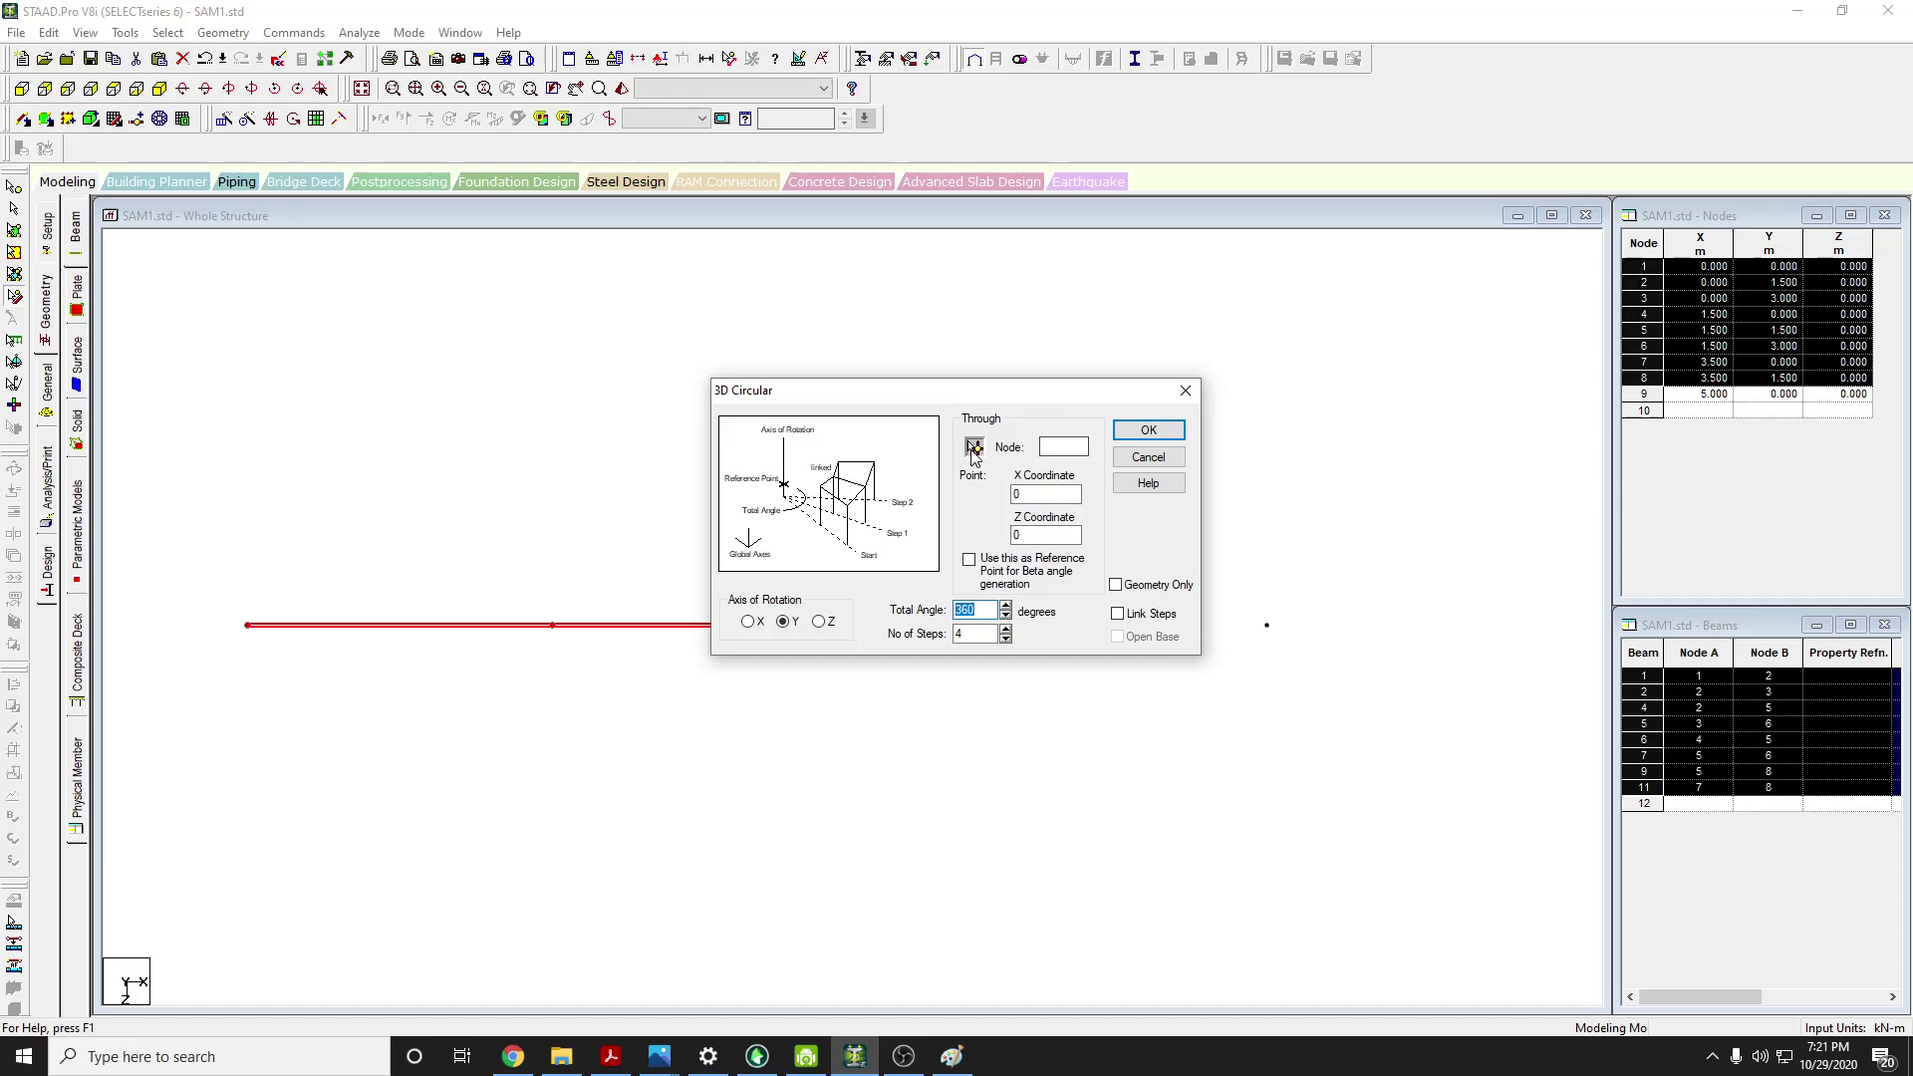
pyautogui.moveTo(984, 399); pyautogui.dragTo(1269, 274)
# Switch to Google Meet and follow how the presenter restarts the Circular Repeat command and clears the view for picking a node
pyautogui.click(512, 1056)
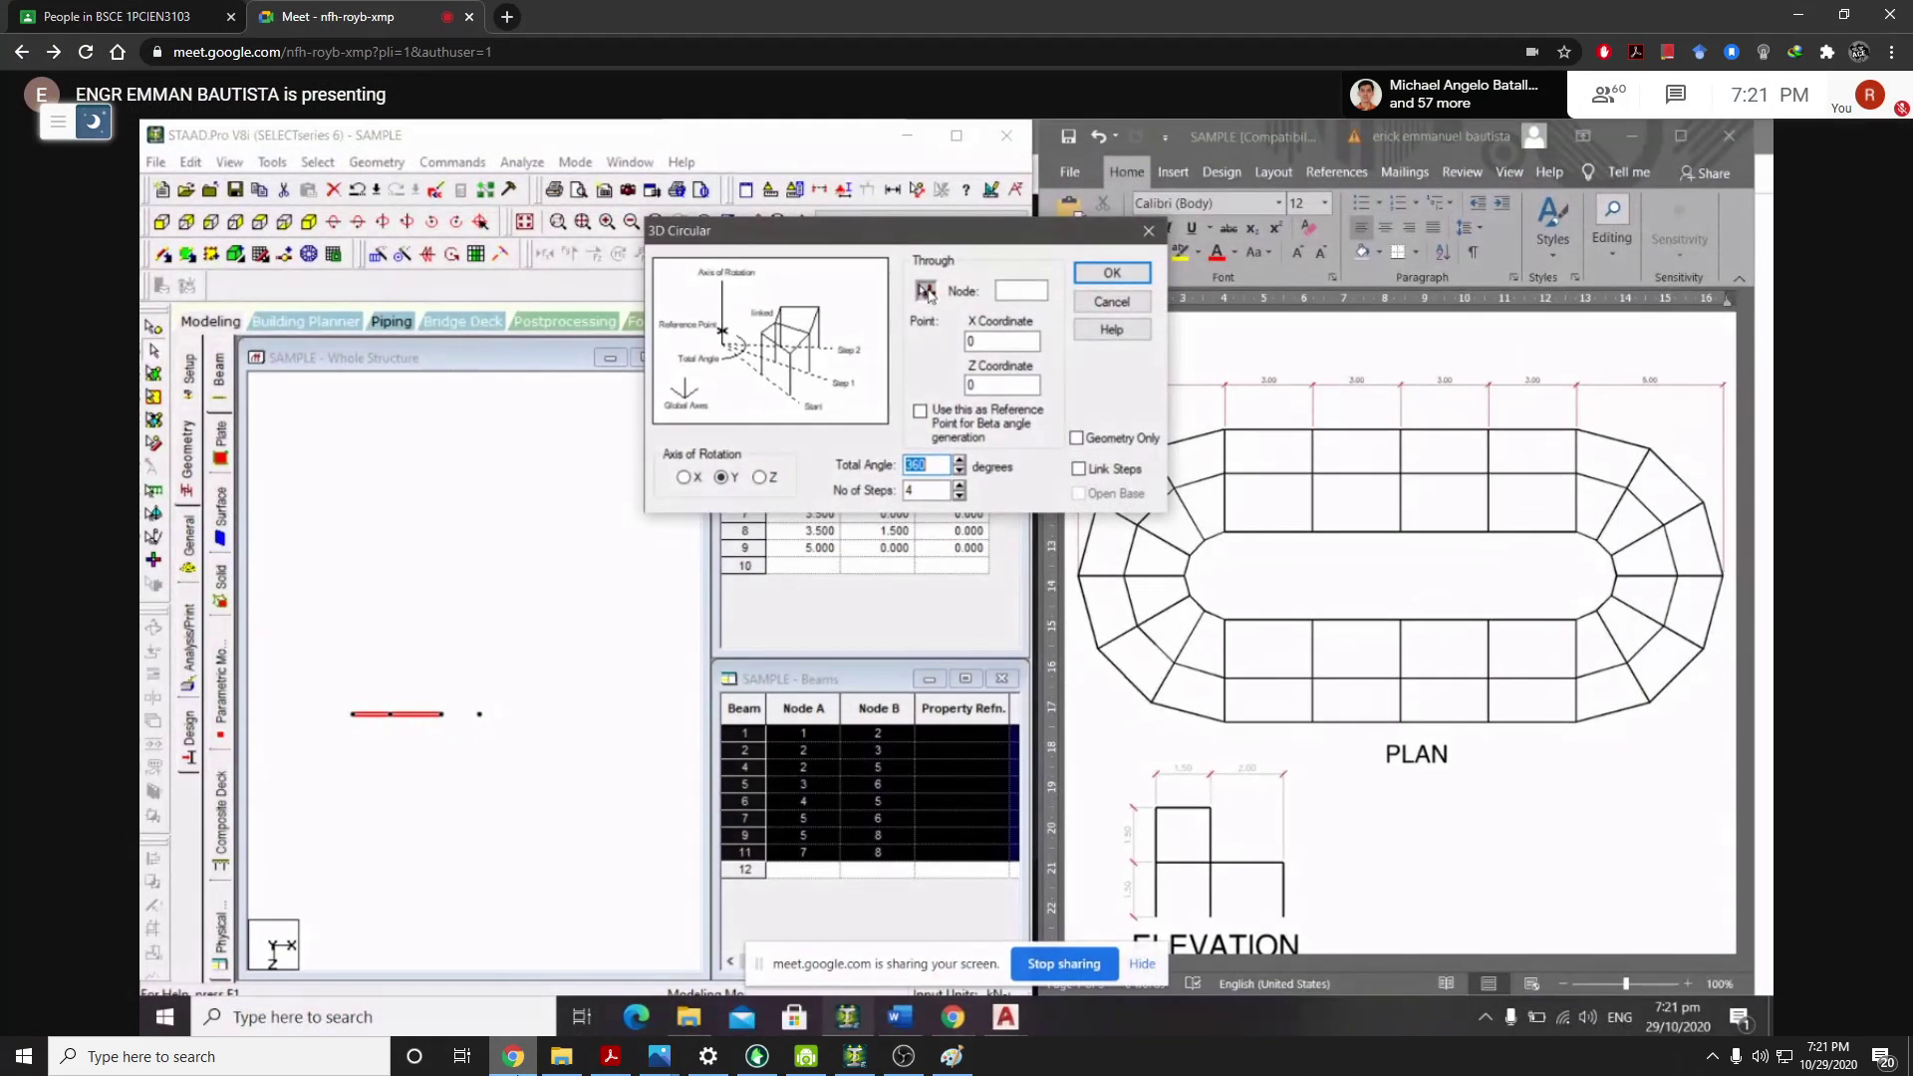
pyautogui.click(1144, 233)
pyautogui.click(881, 419)
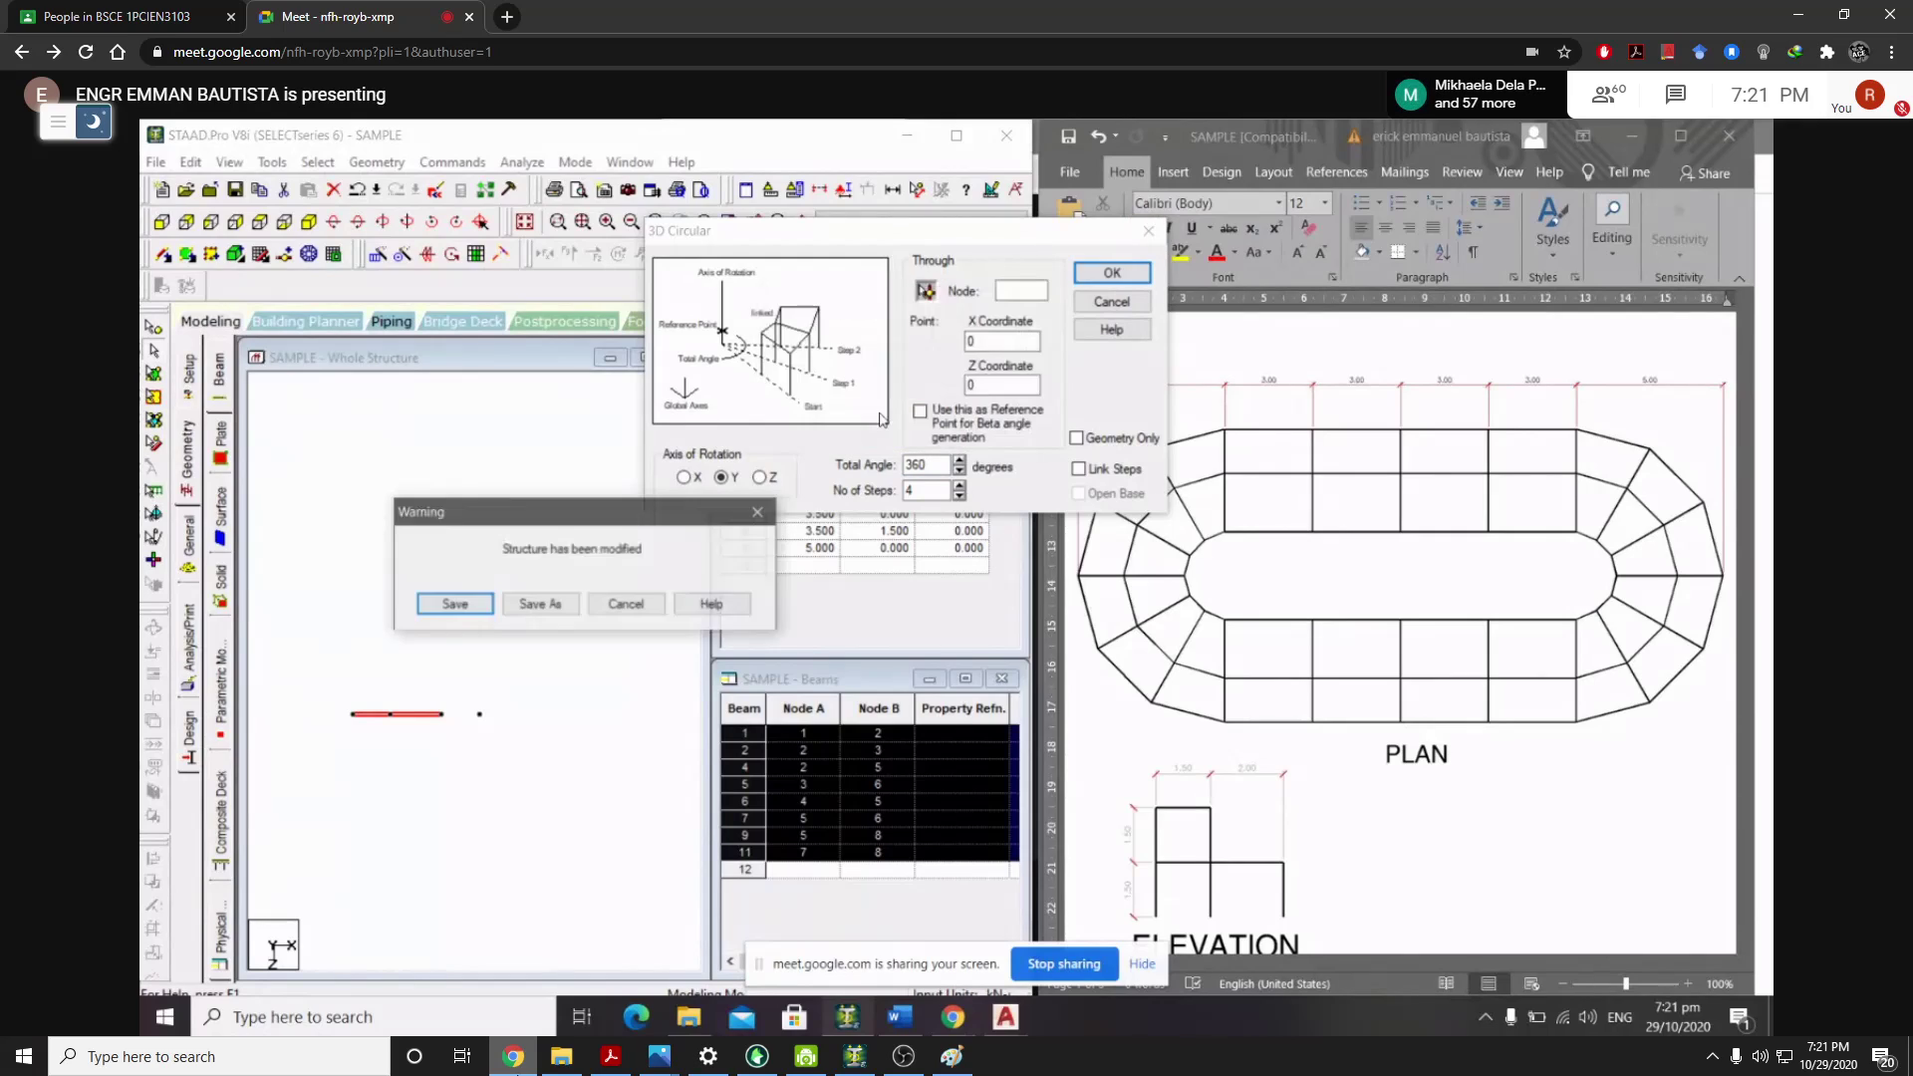
pyautogui.click(454, 604)
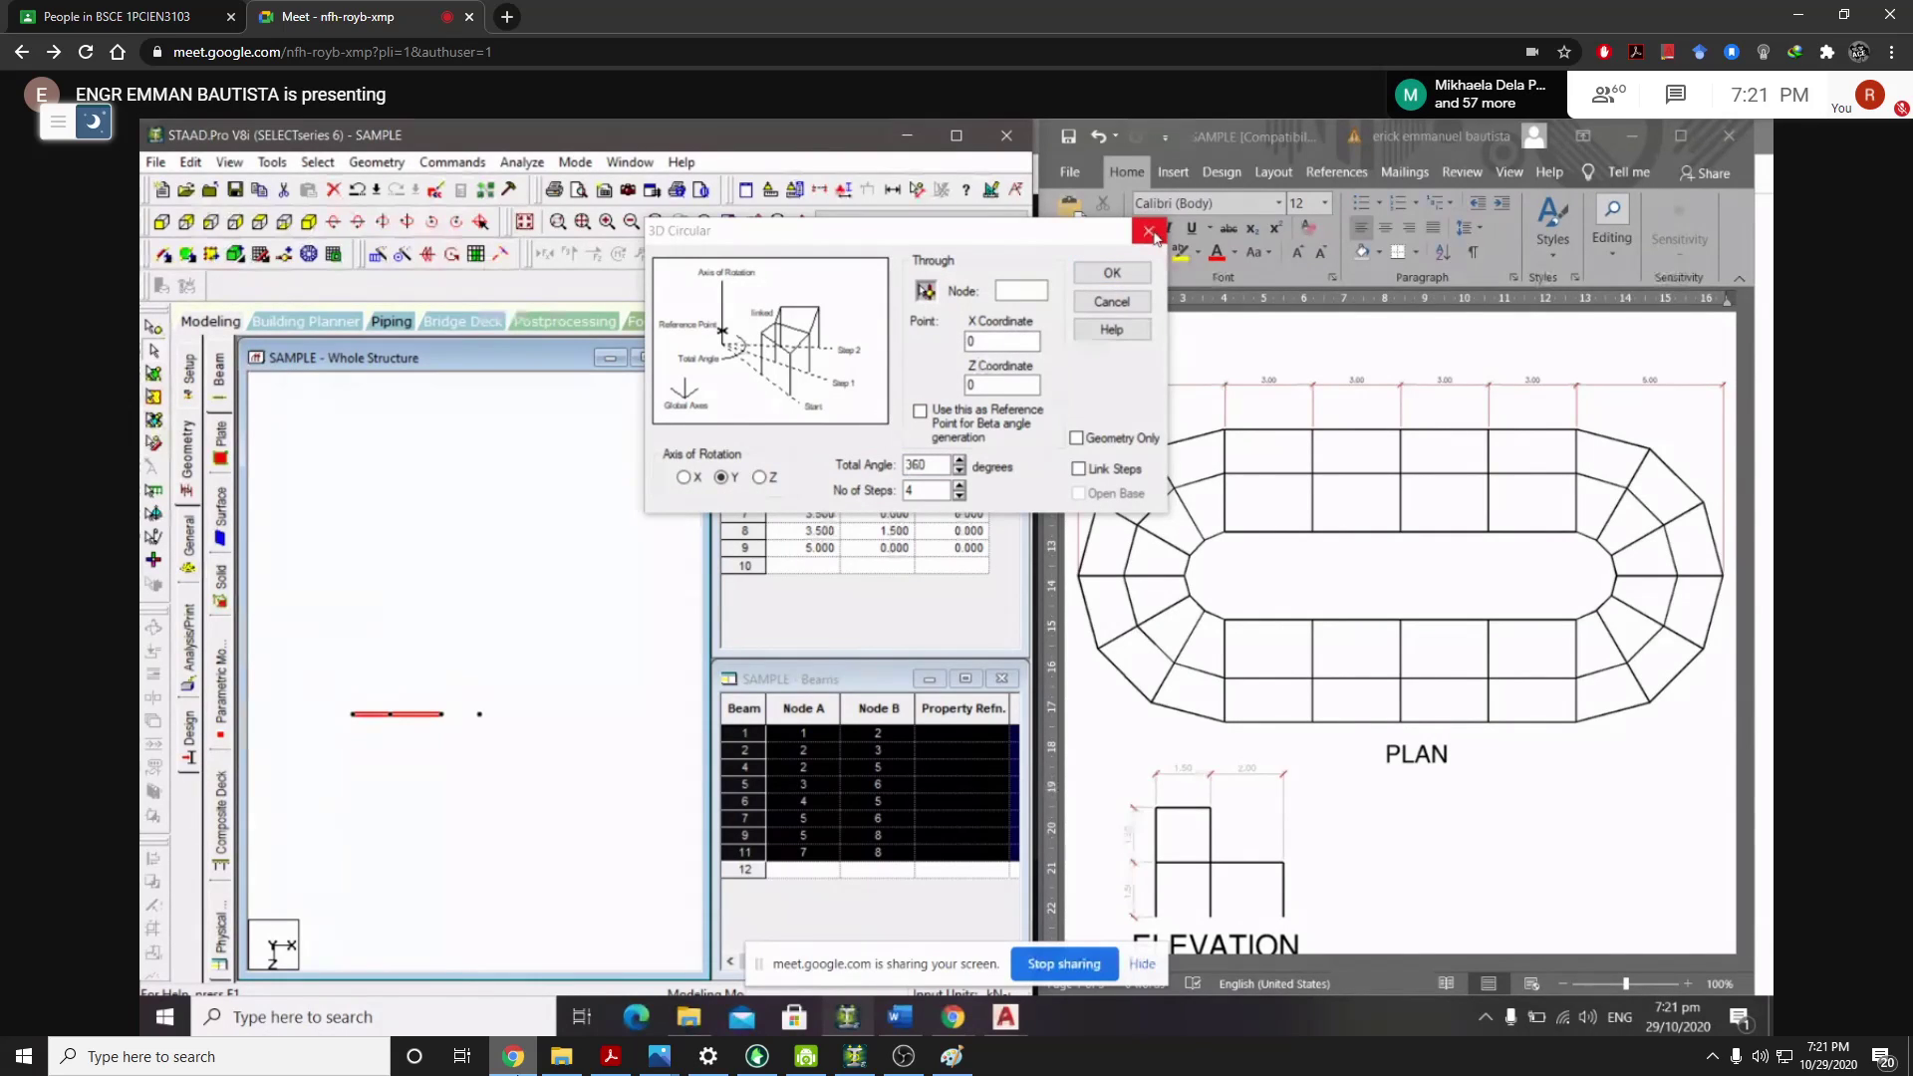
pyautogui.click(1149, 232)
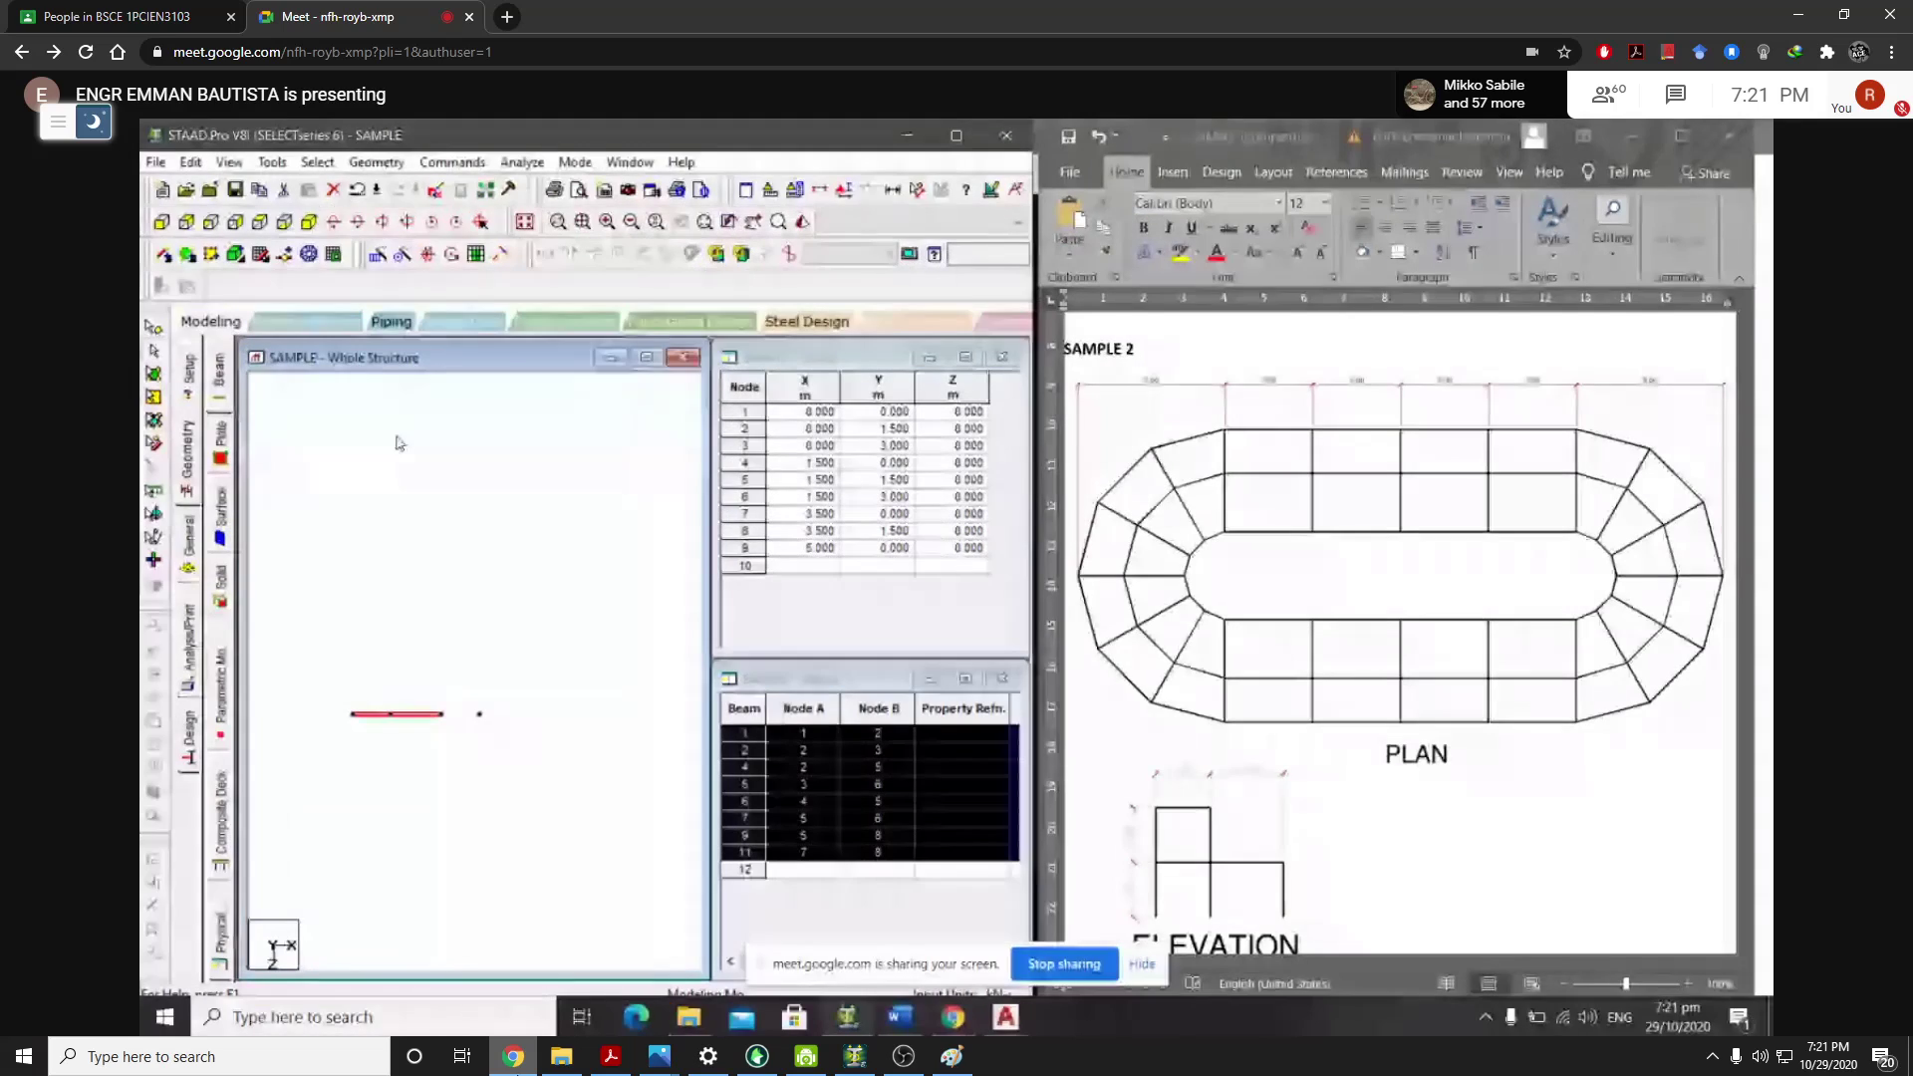
pyautogui.click(377, 162)
pyautogui.click(313, 312)
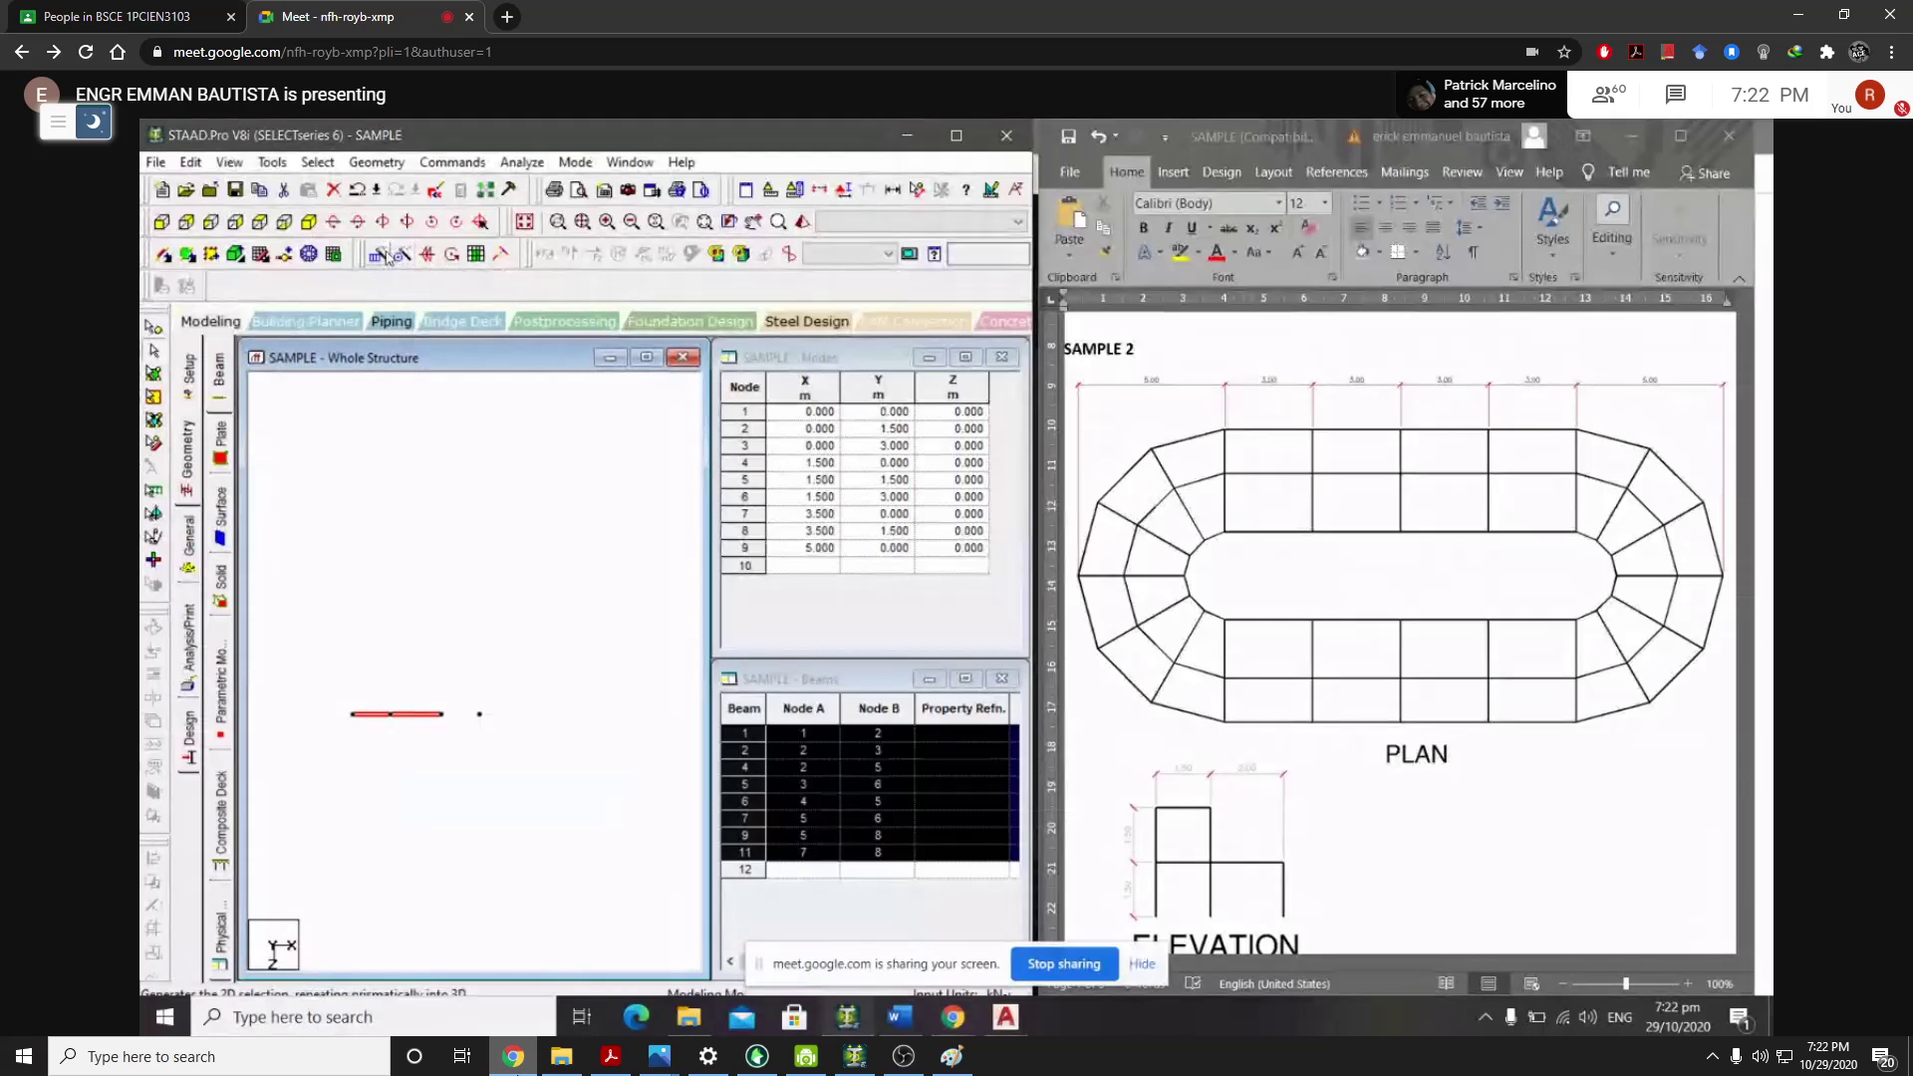
pyautogui.click(358, 163)
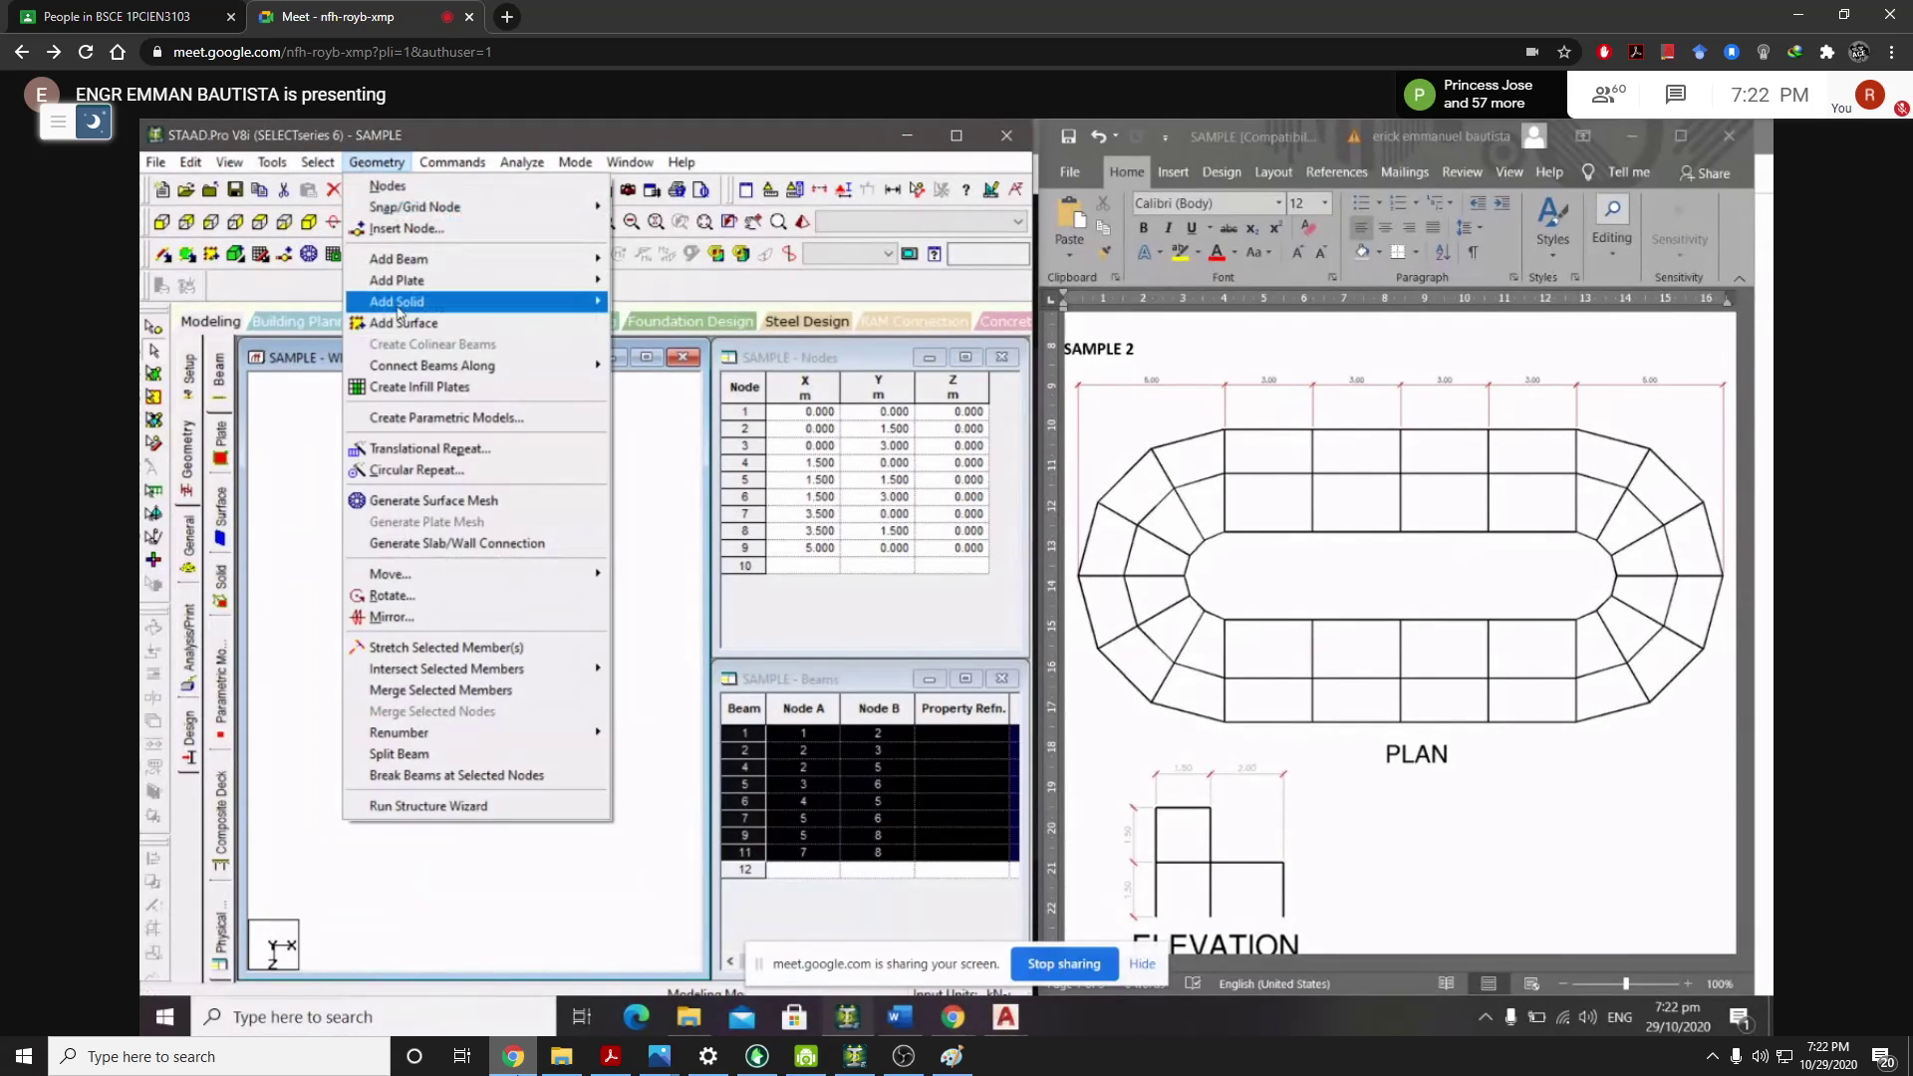
pyautogui.click(491, 470)
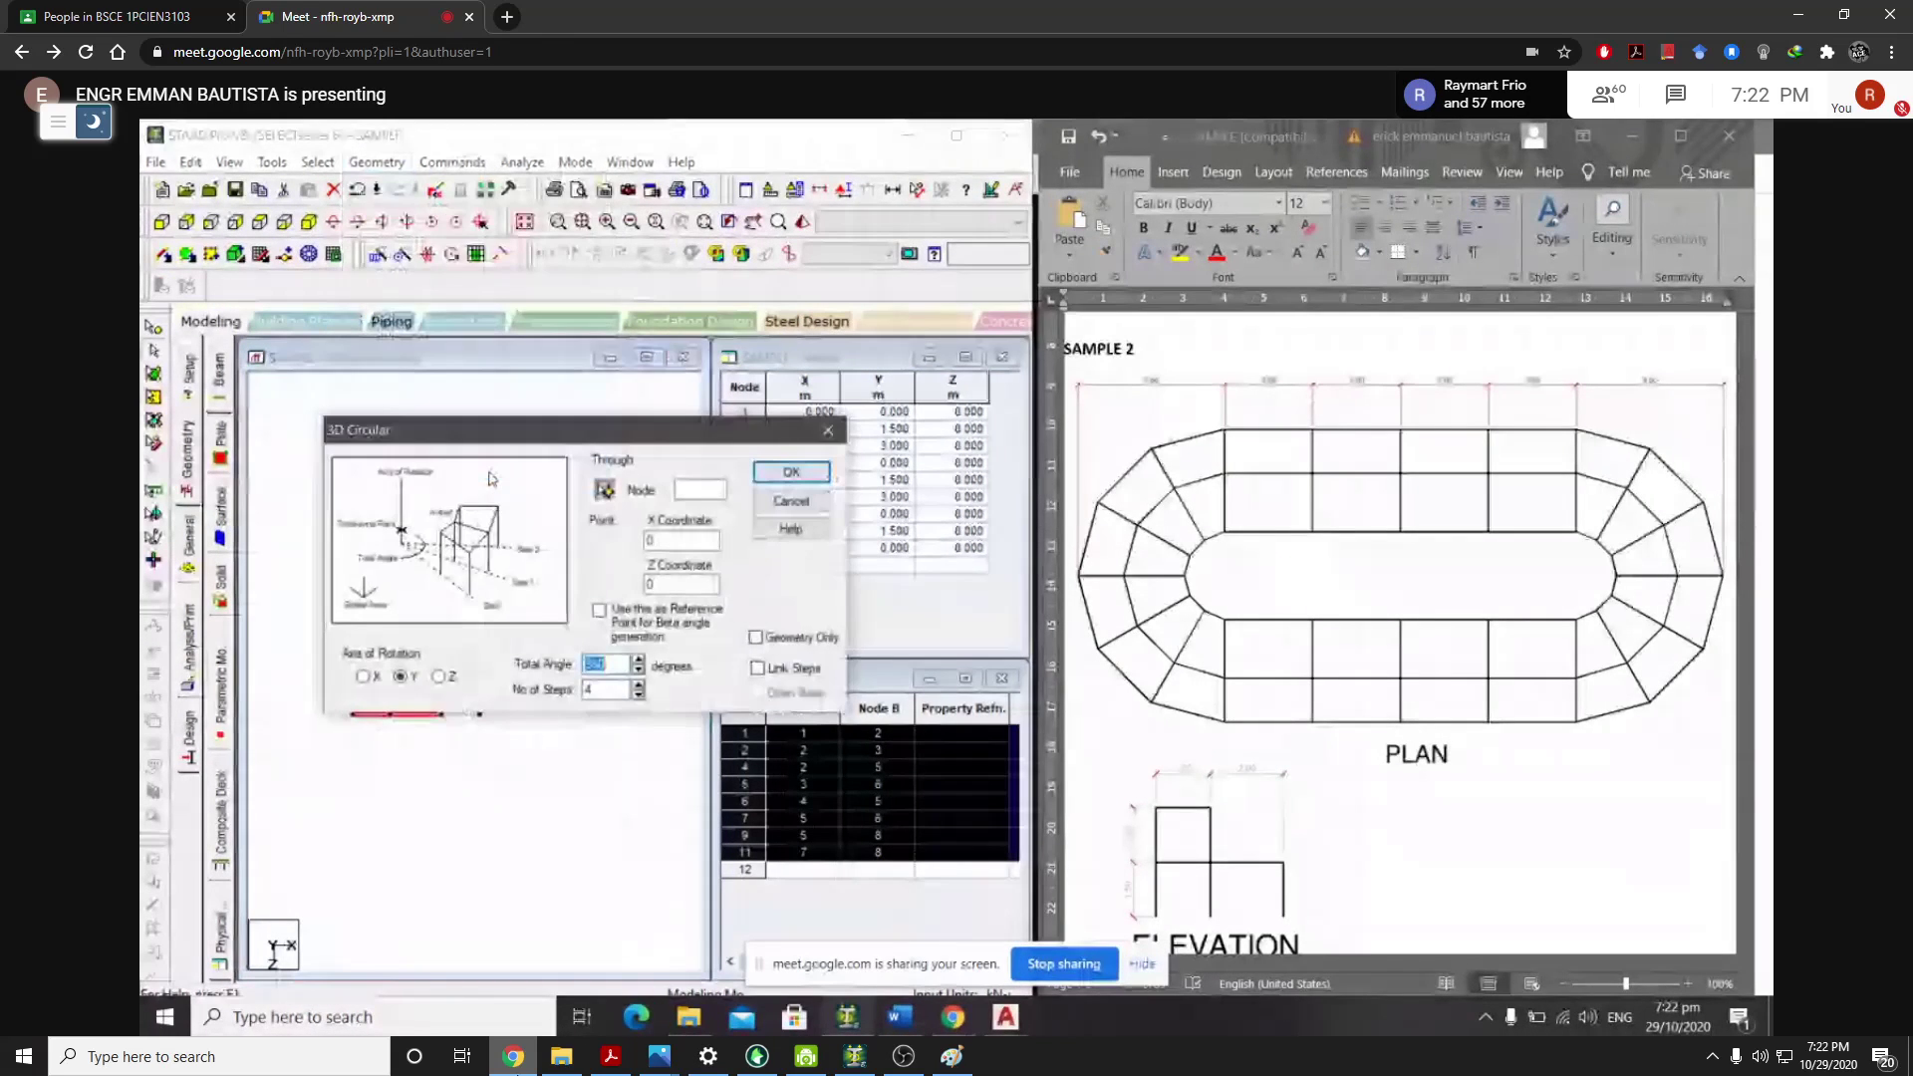
pyautogui.moveTo(488, 478); pyautogui.dragTo(735, 228)
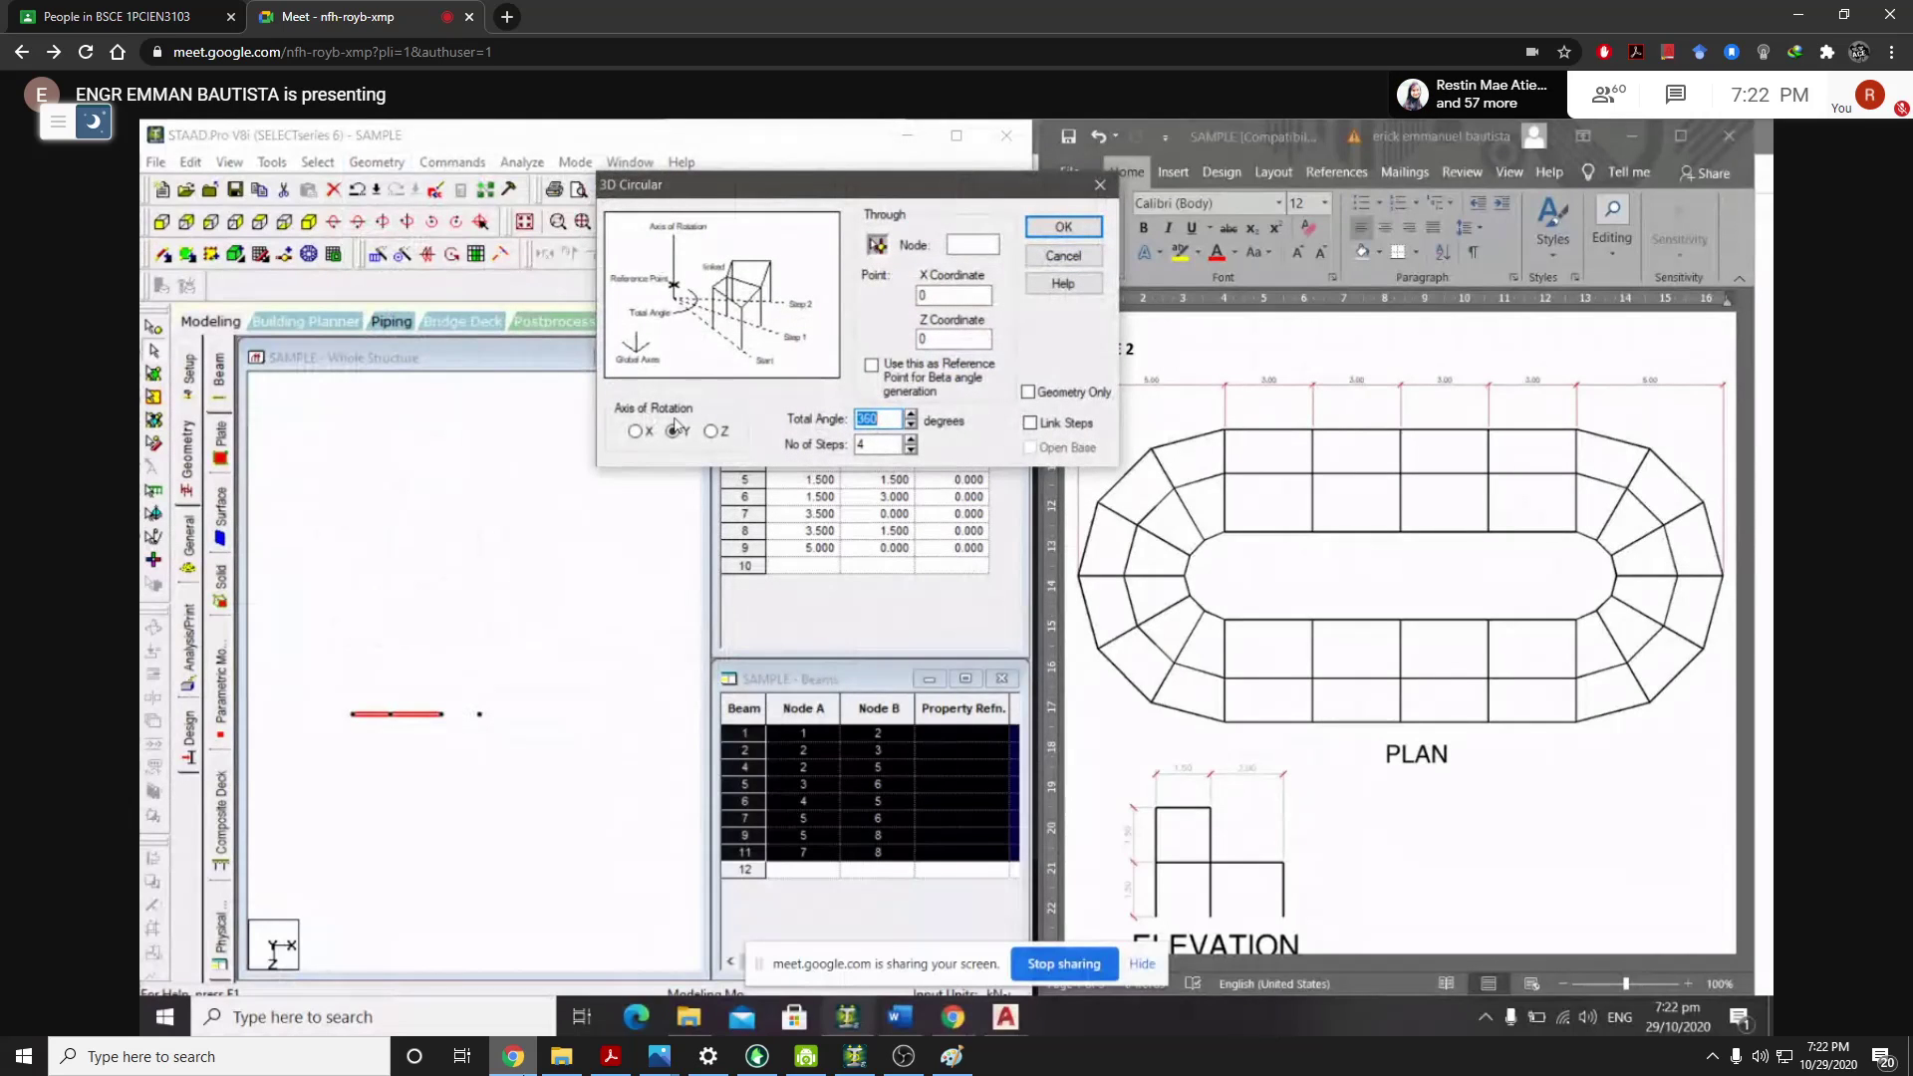
# Return to STAAD.Pro, accept the auto save and move the 3D Circular dialog clear of the separate node
pyautogui.click(854, 1056)
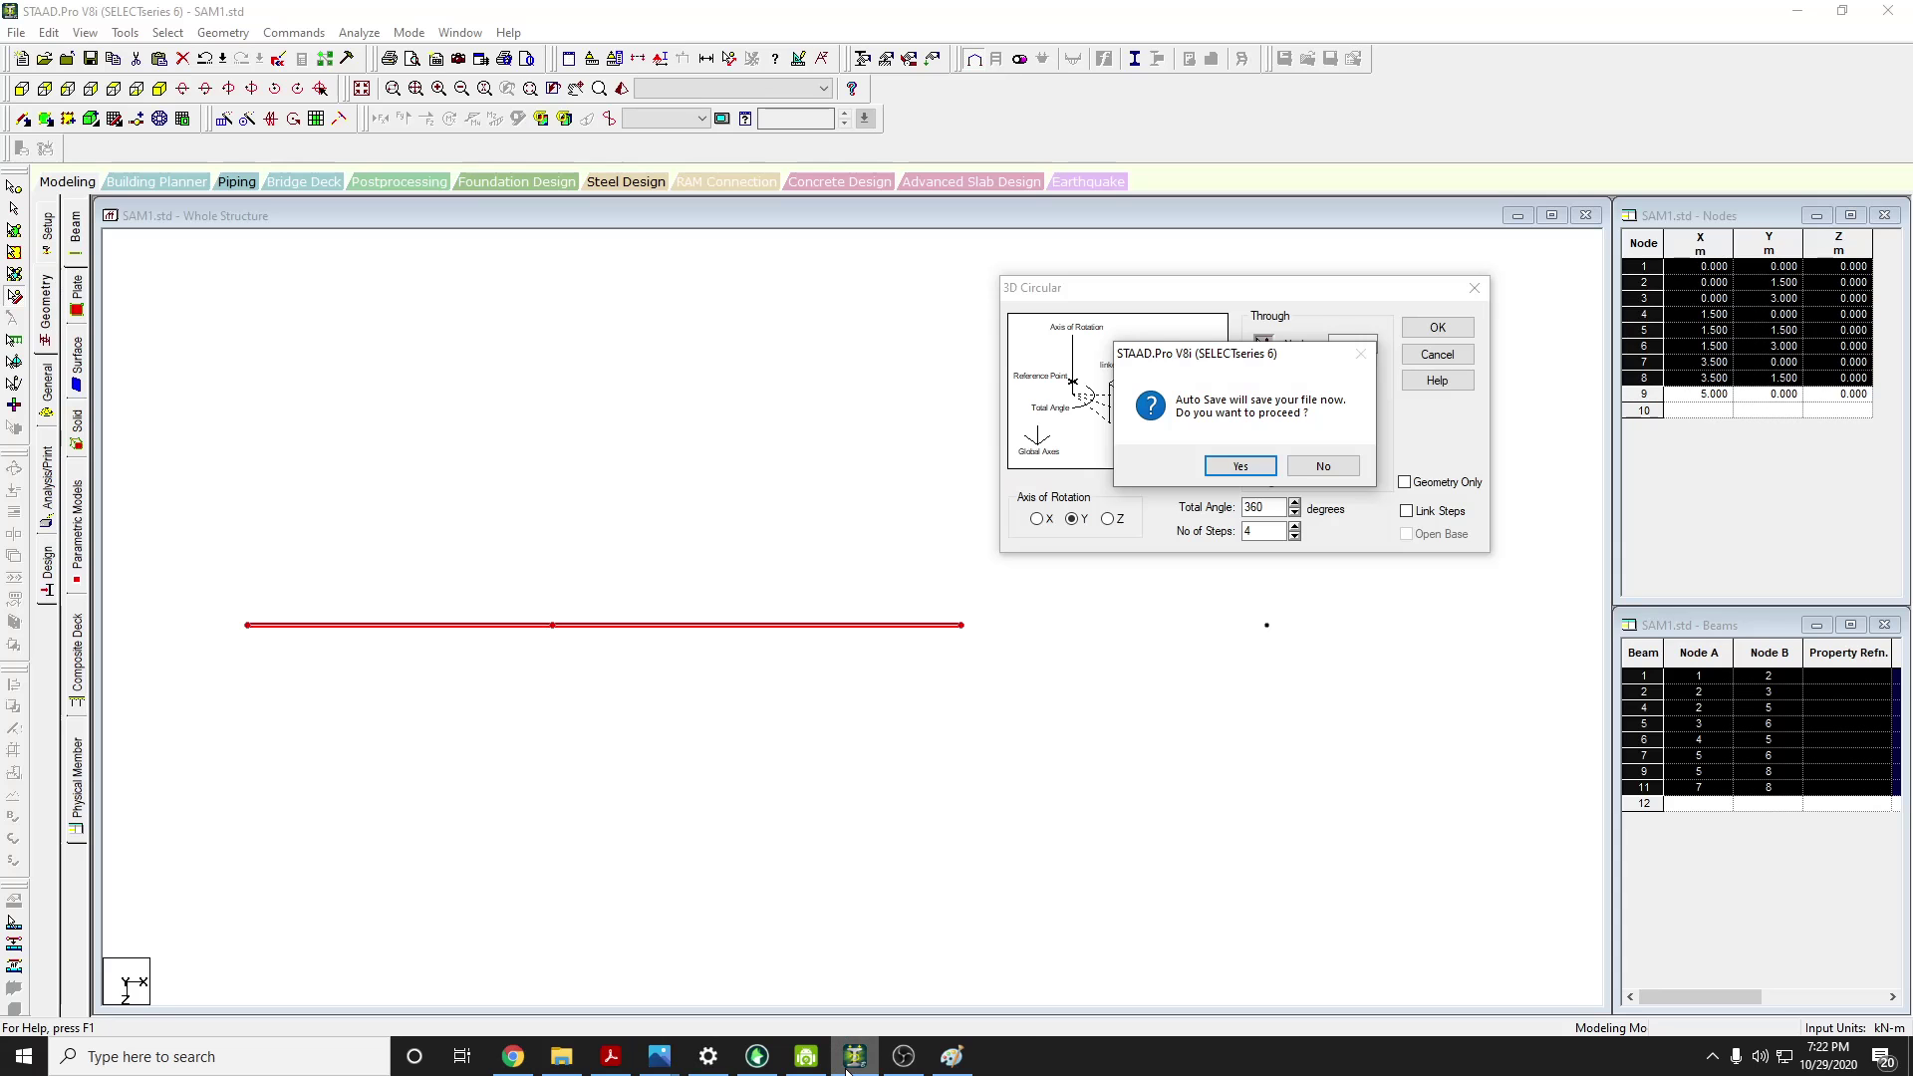
pyautogui.click(1241, 466)
pyautogui.click(835, 553)
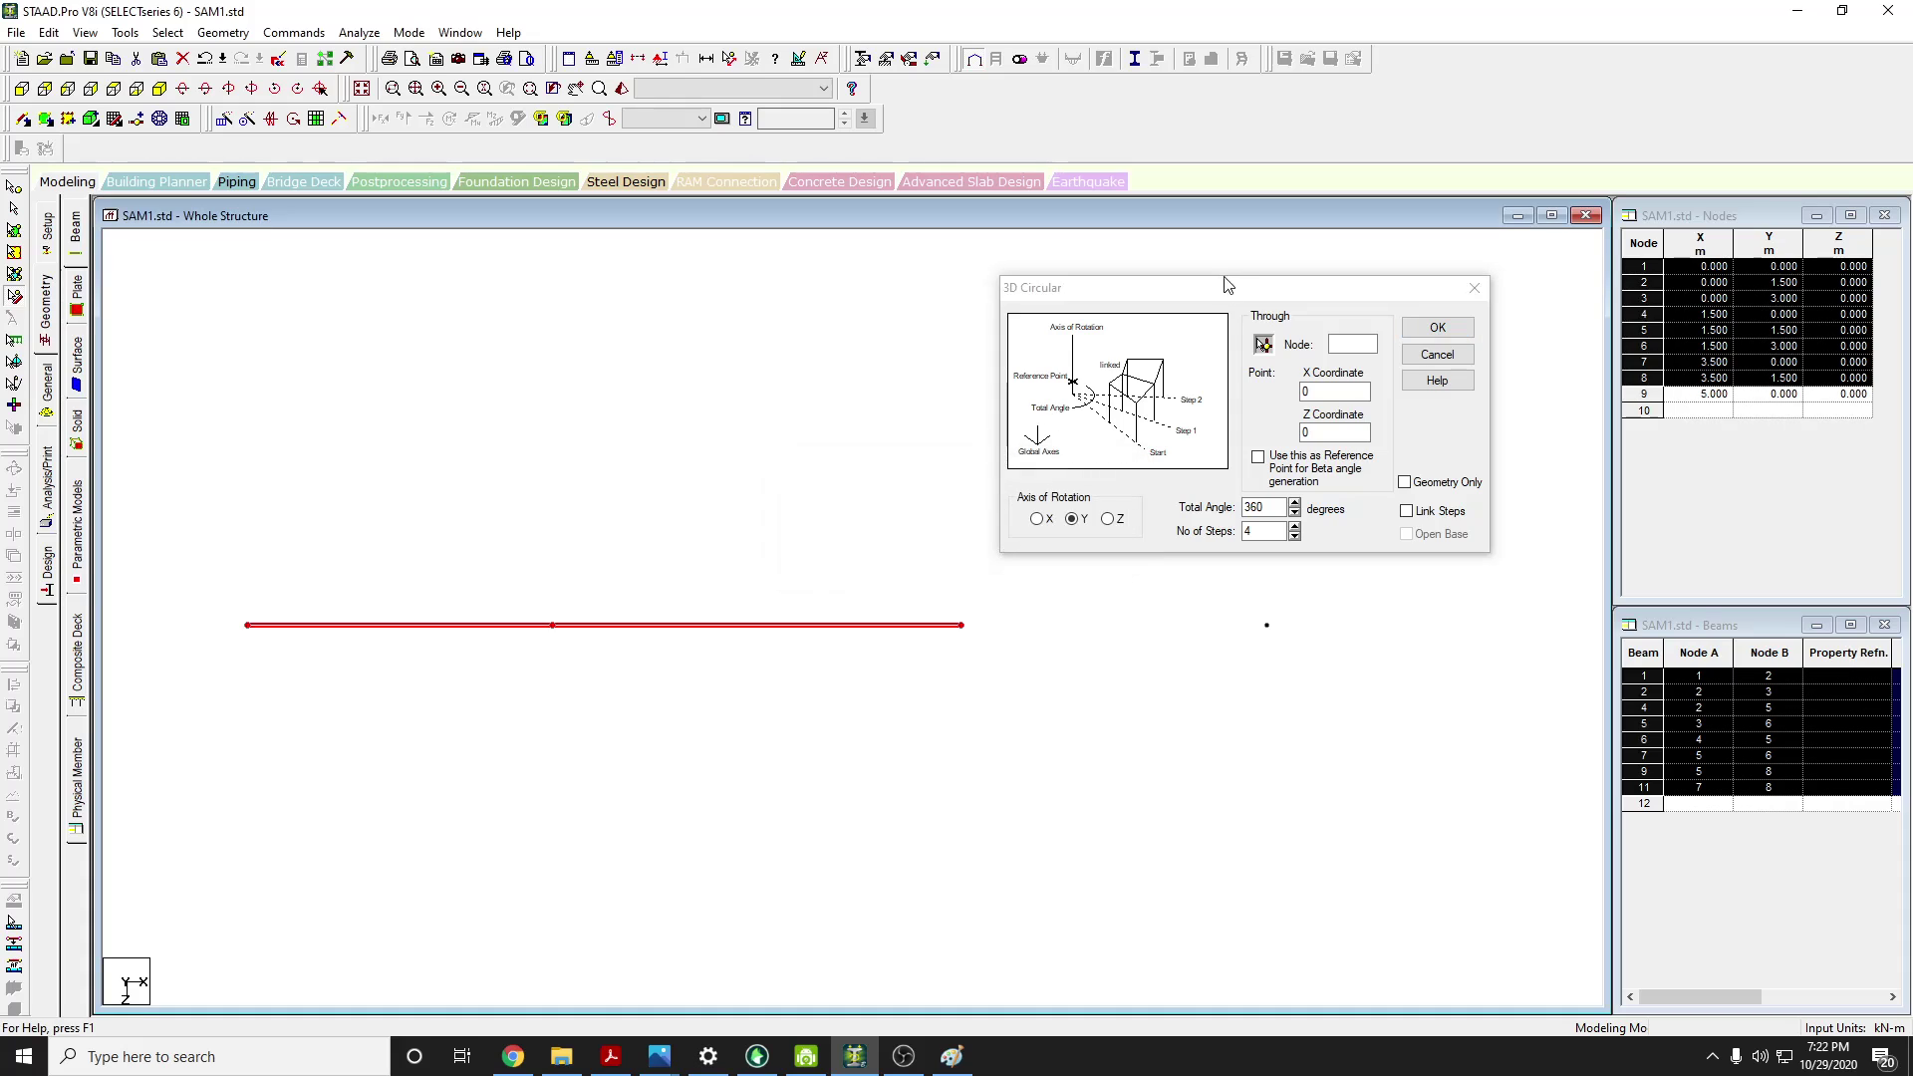
pyautogui.moveTo(1183, 291); pyautogui.dragTo(797, 257)
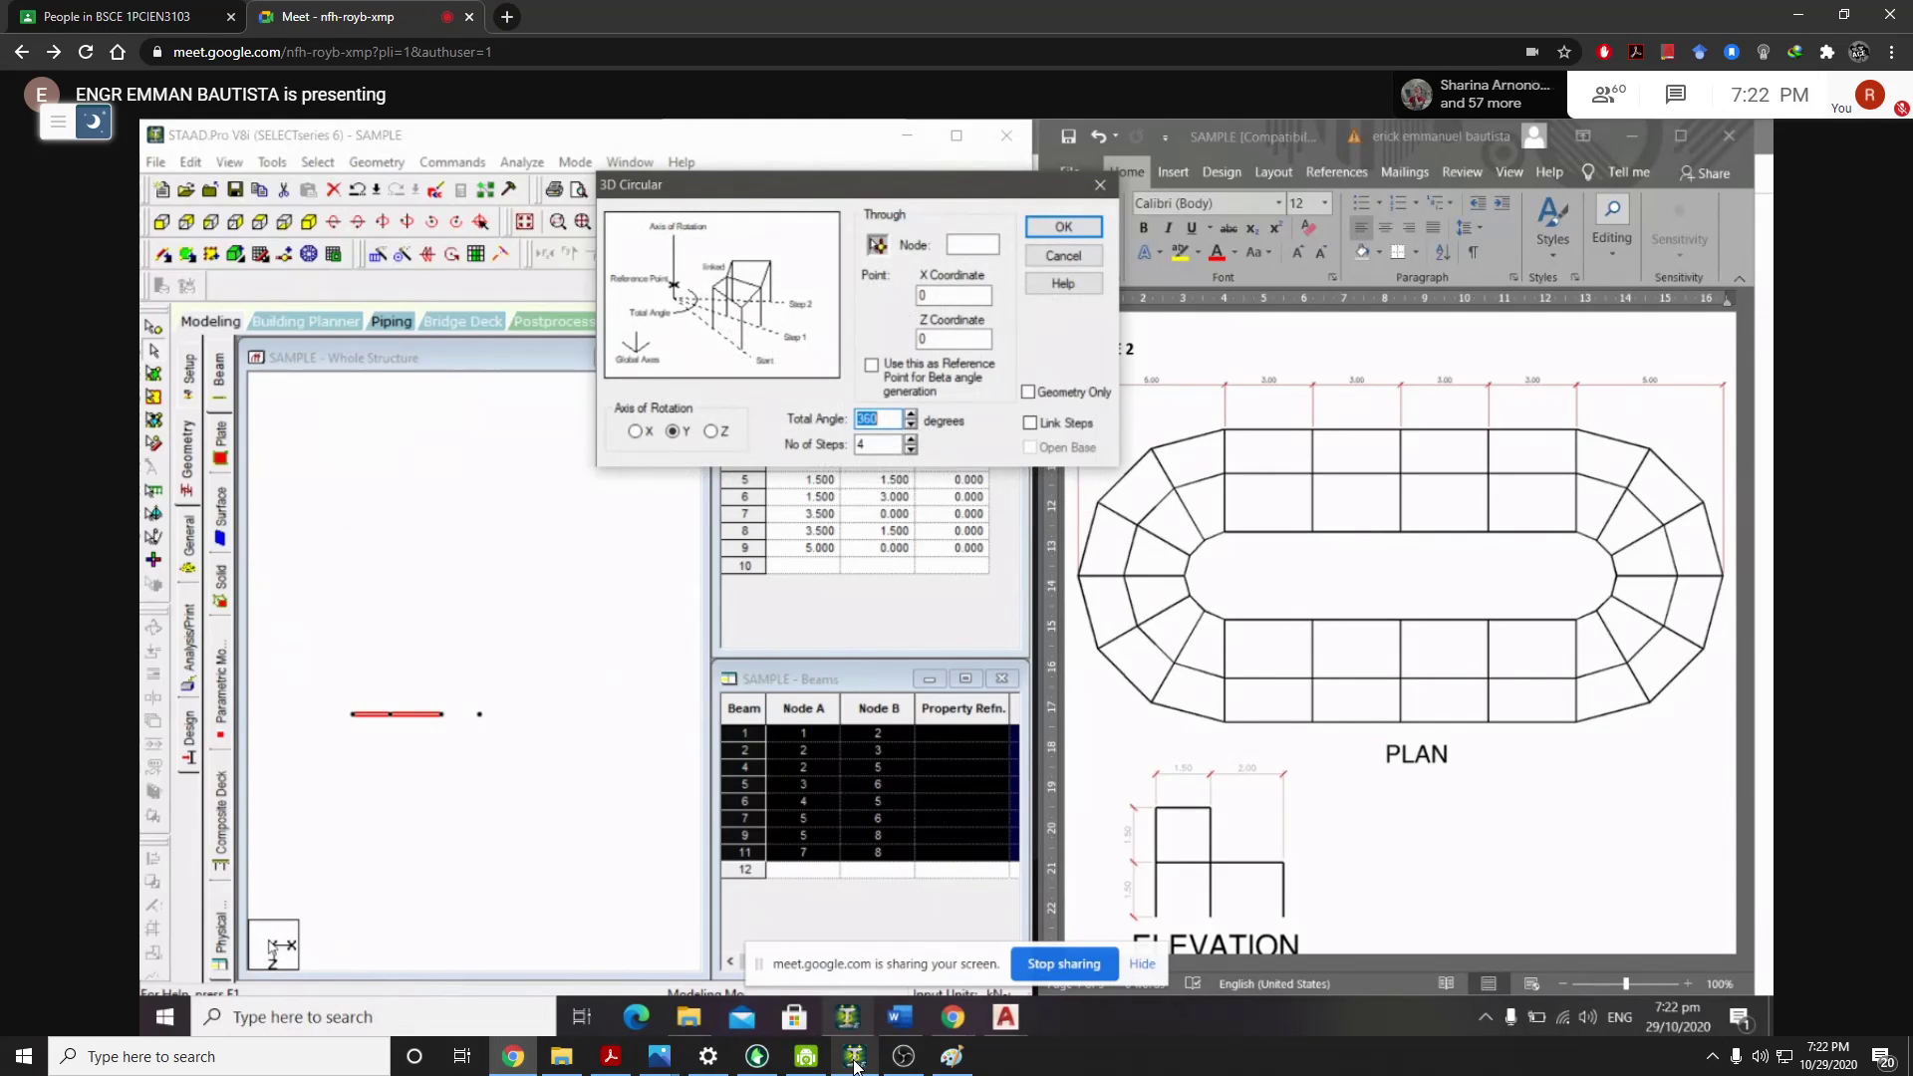
# Compare the 3D Circular dialog with the presenter's in Google Meet, checking which node serves as the rotation reference
pyautogui.click(854, 1058)
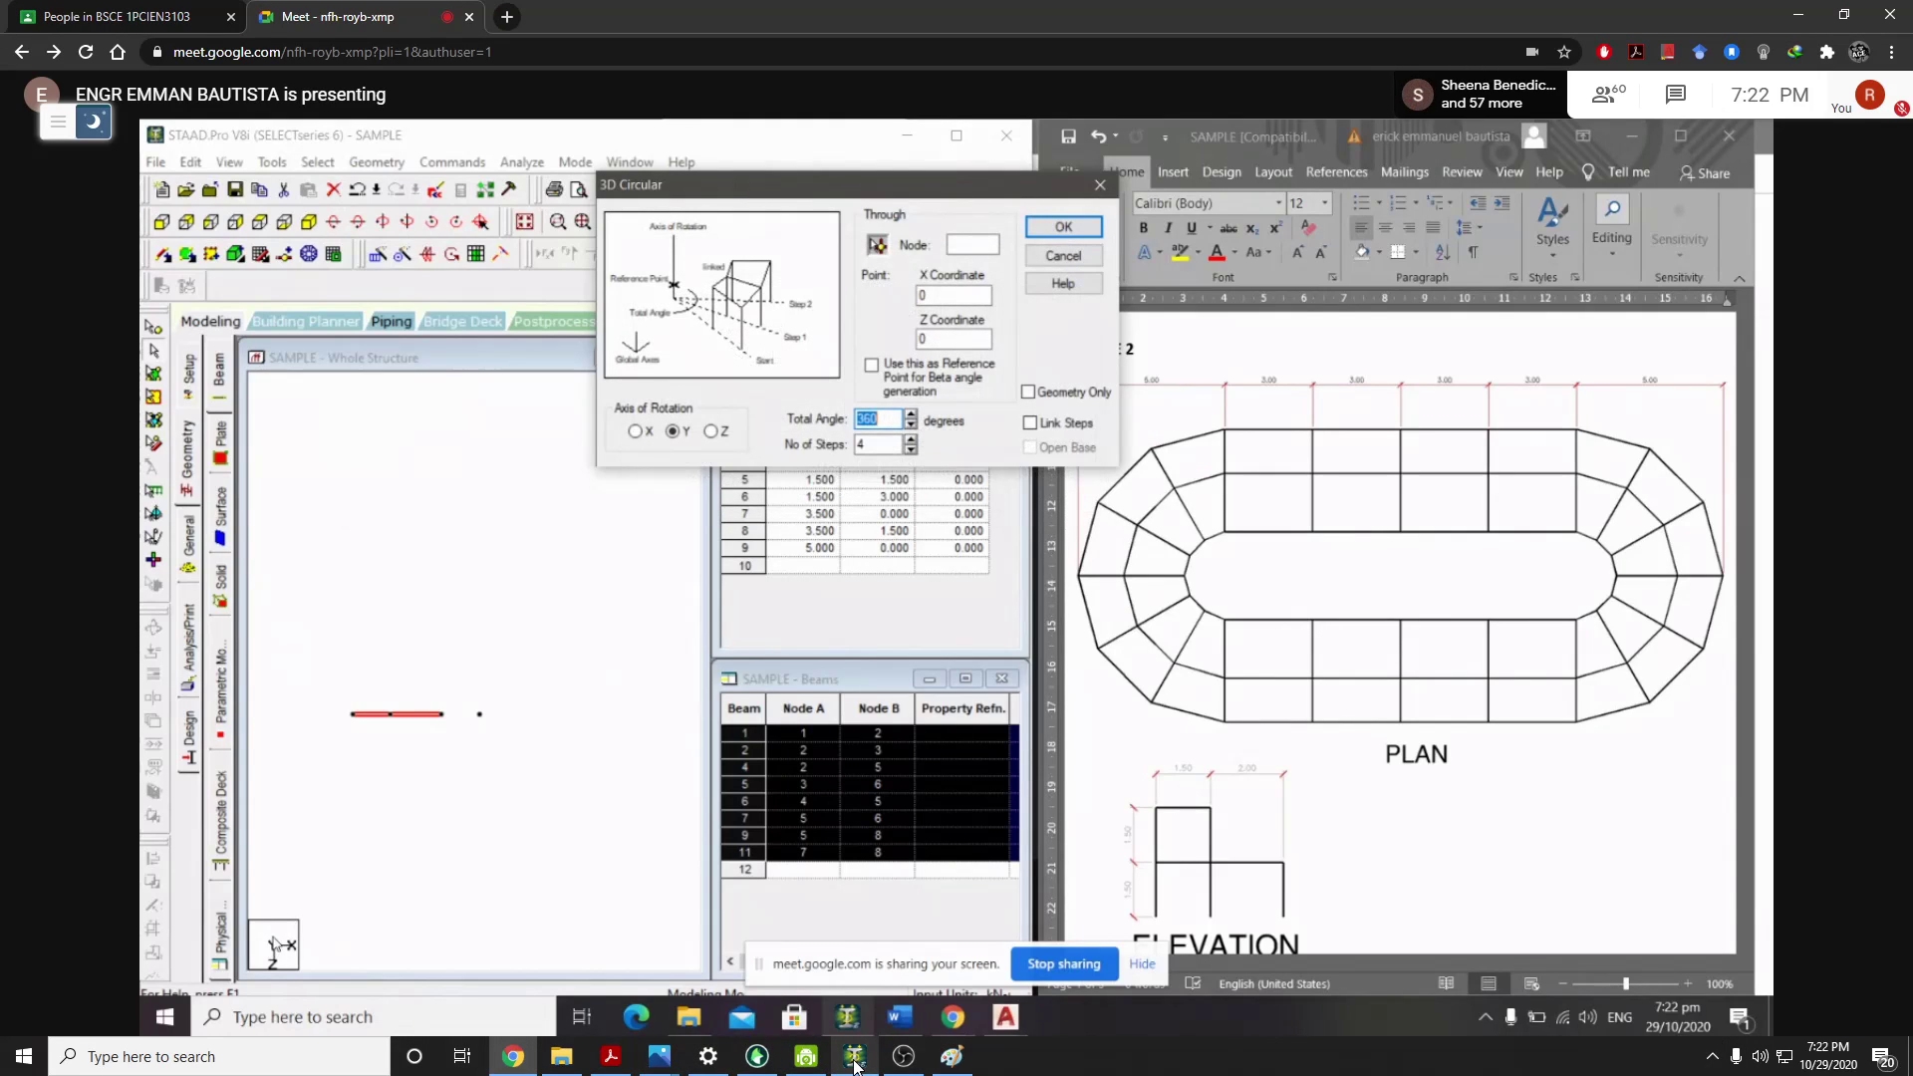
pyautogui.click(854, 1059)
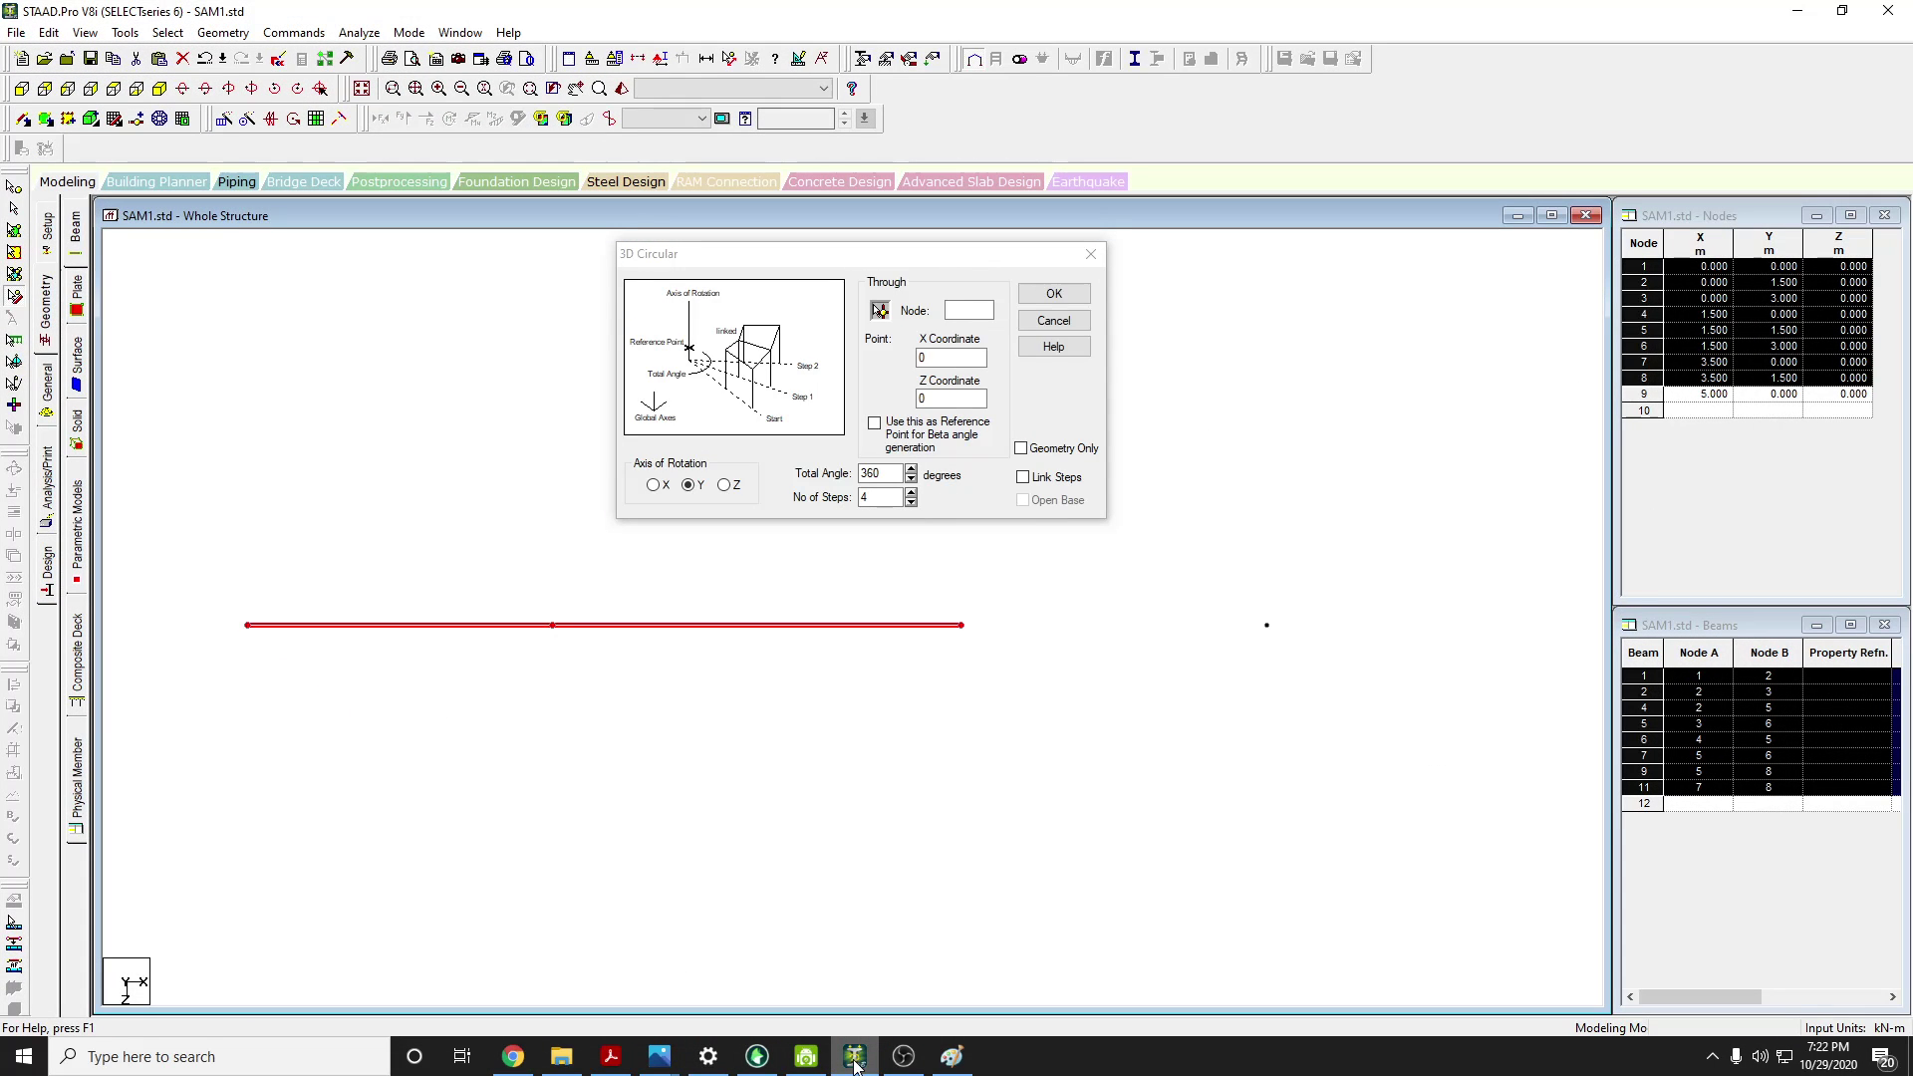
pyautogui.click(855, 1063)
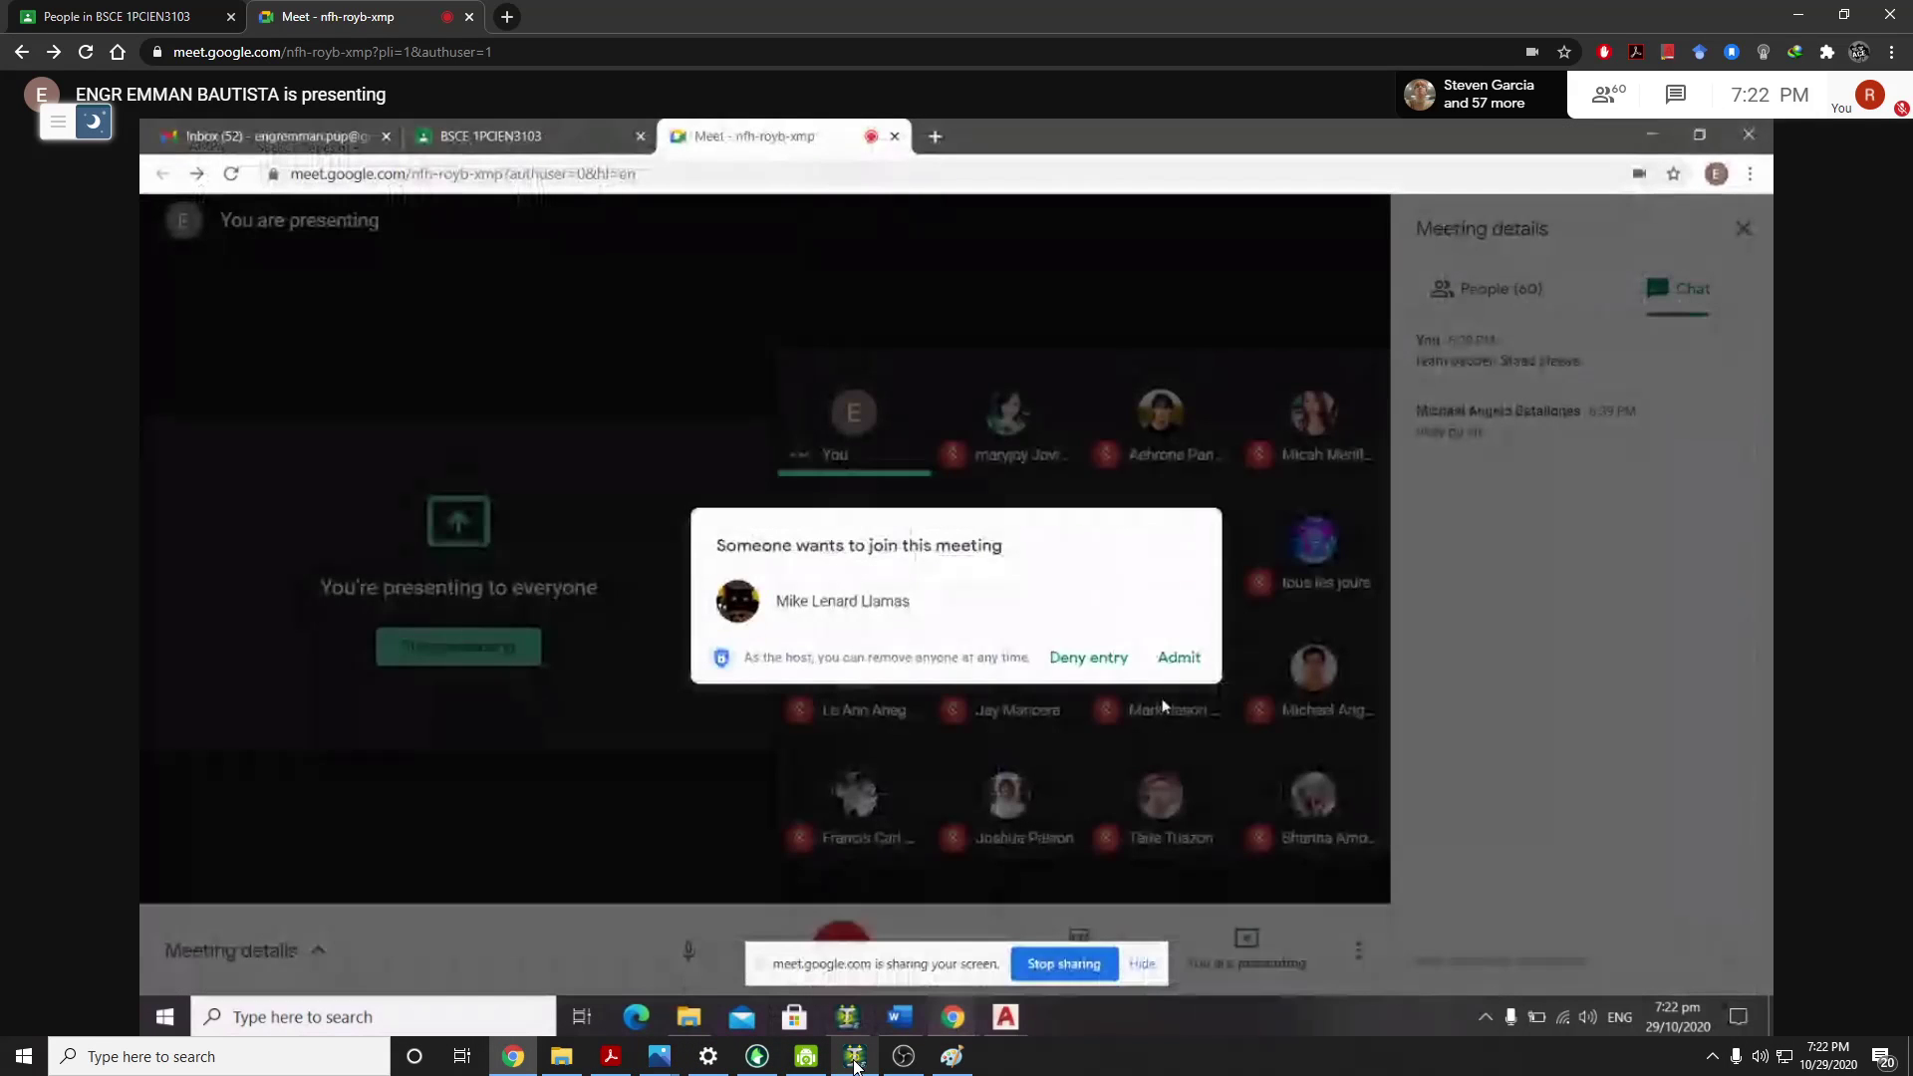
pyautogui.click(855, 1063)
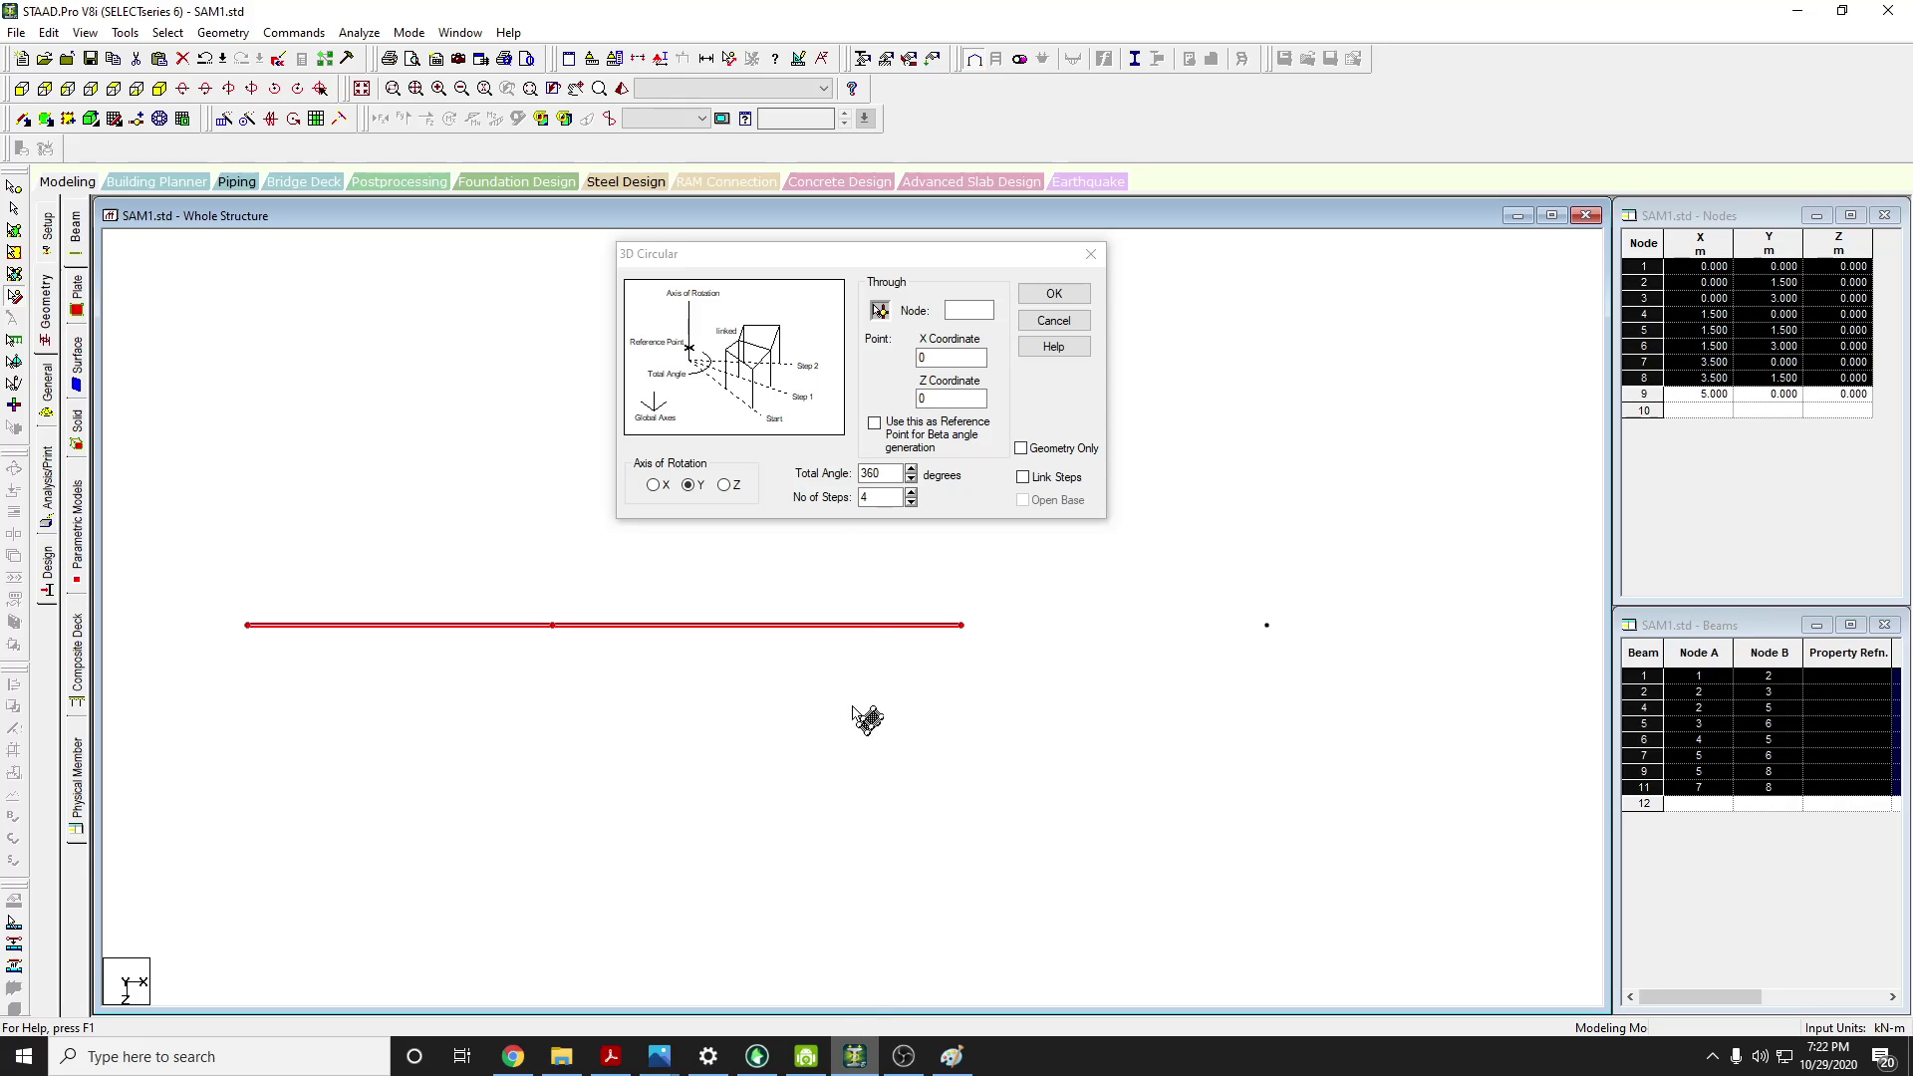
pyautogui.click(797, 258)
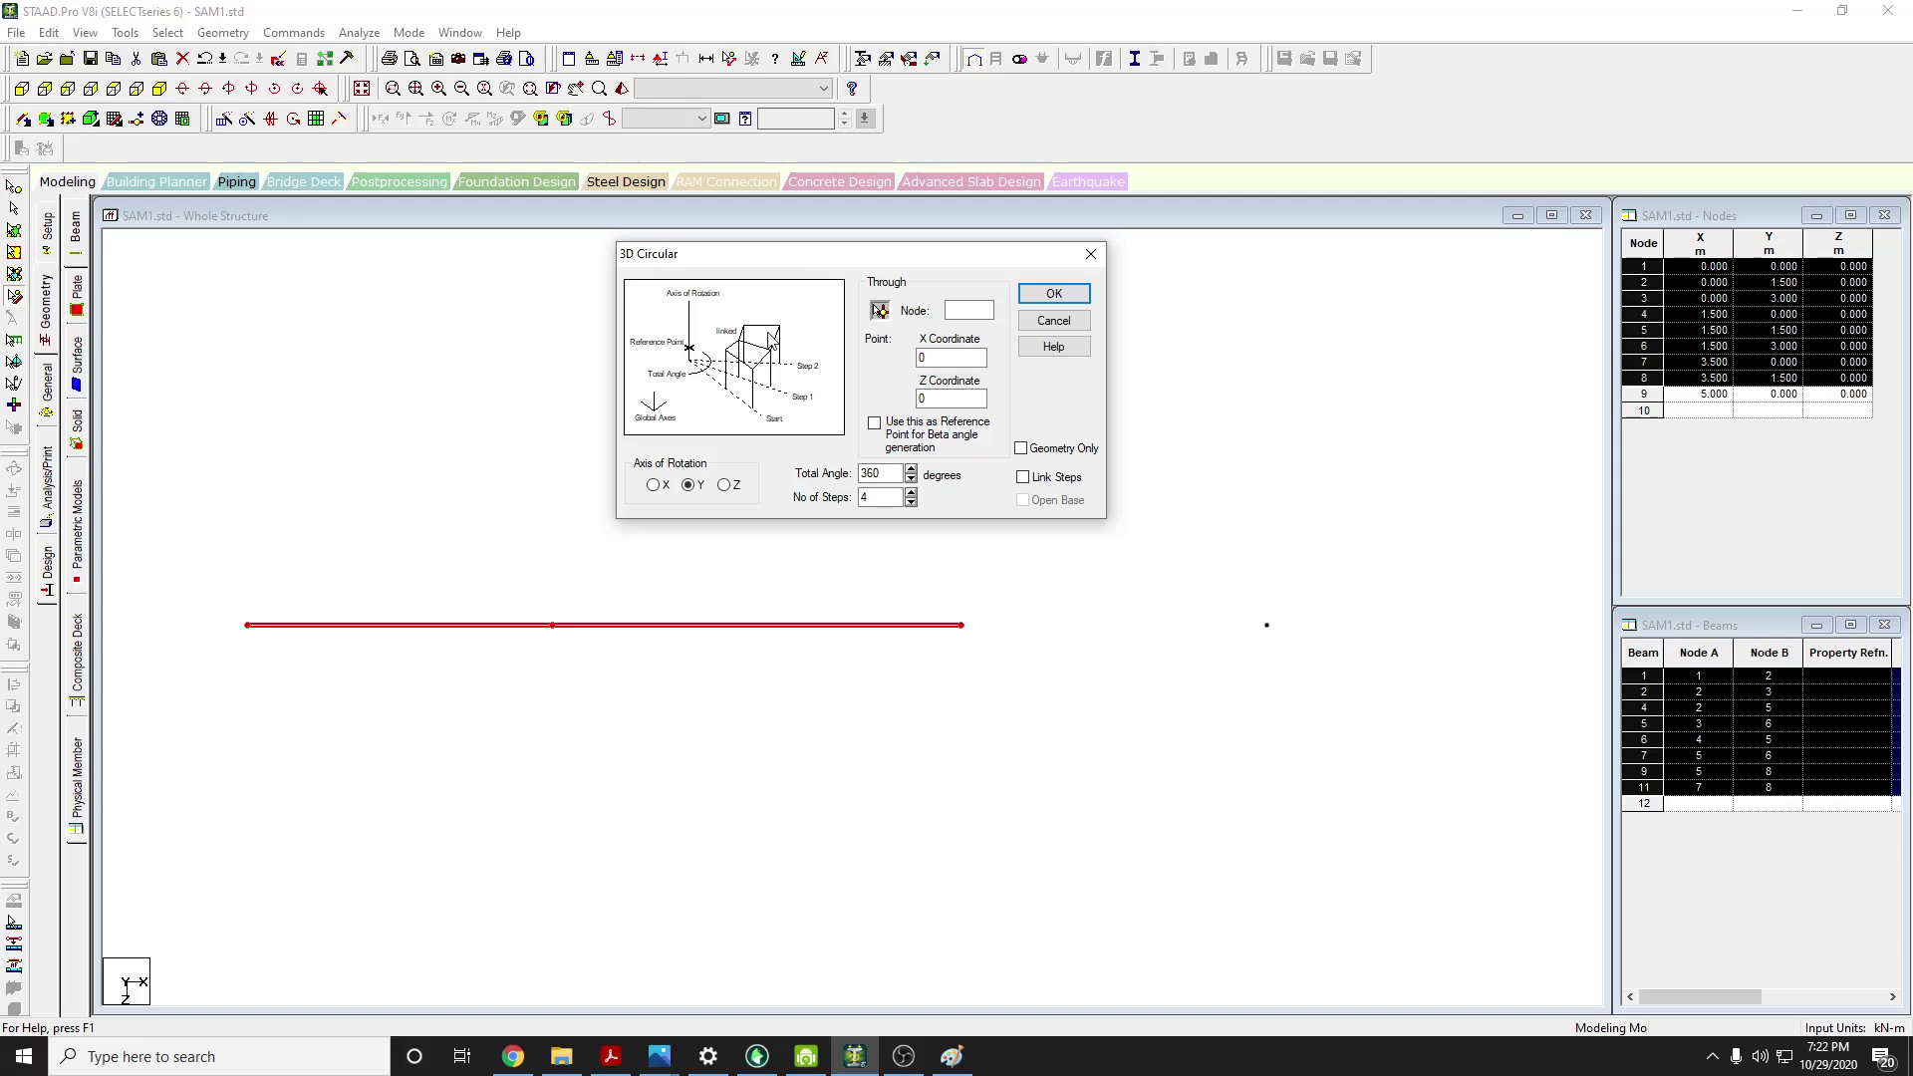
pyautogui.click(859, 1065)
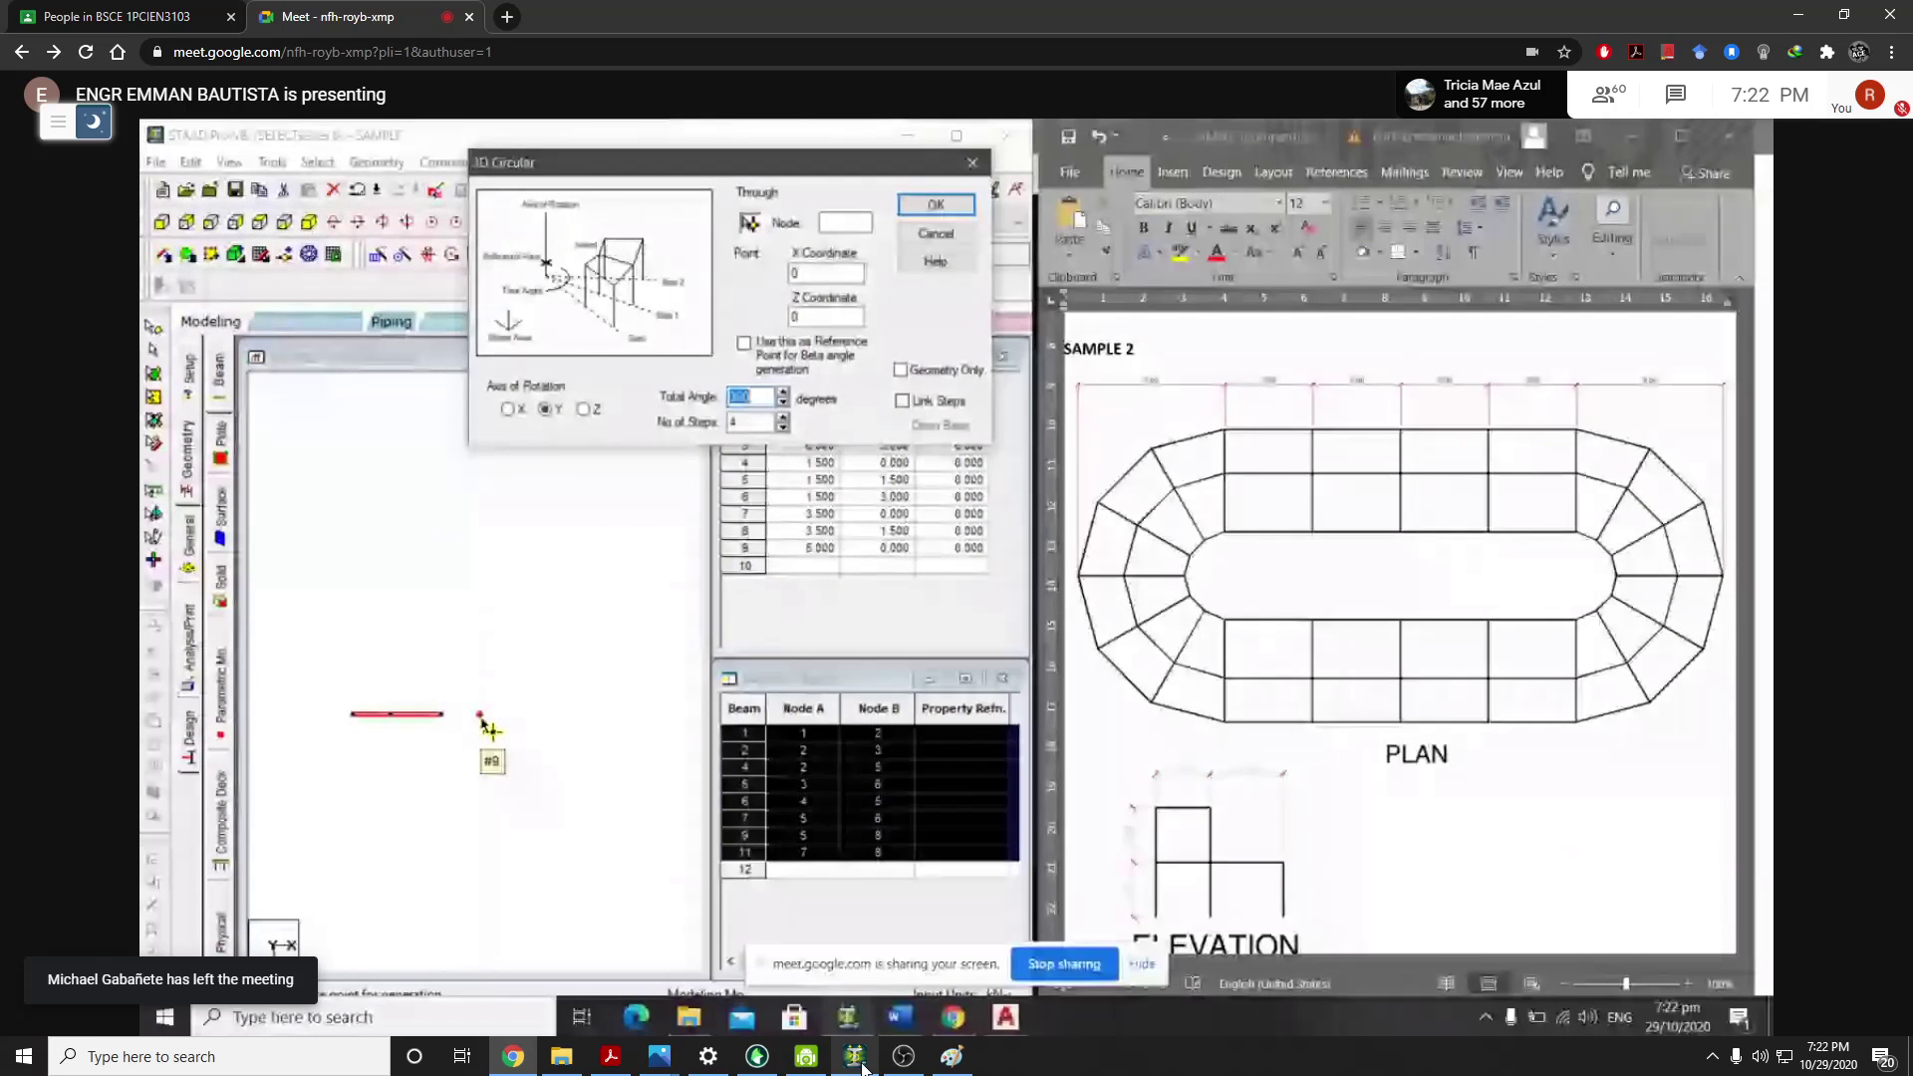
pyautogui.click(857, 1062)
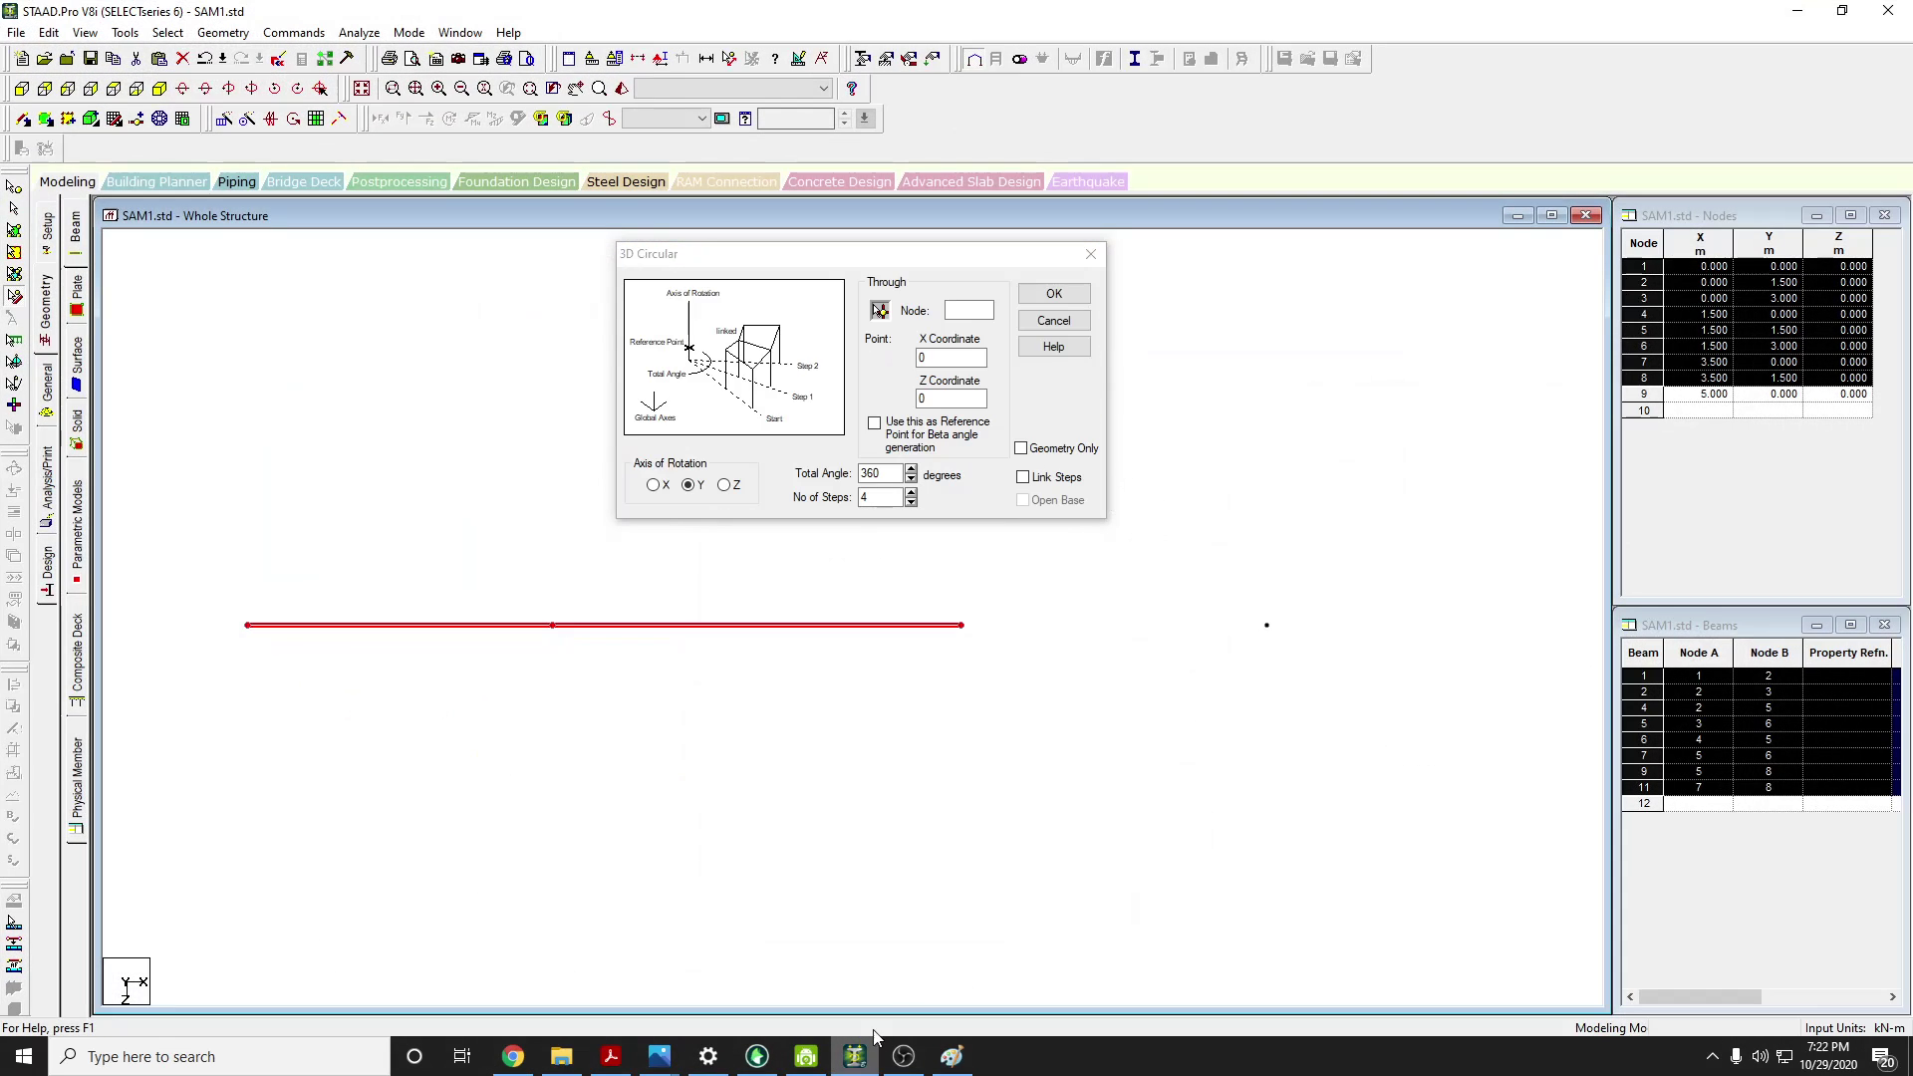
# Circularly repeat the selected frame about the Y axis through node 9, with a total angle of 90 degrees, 3 steps and linked steps
pyautogui.click(880, 311)
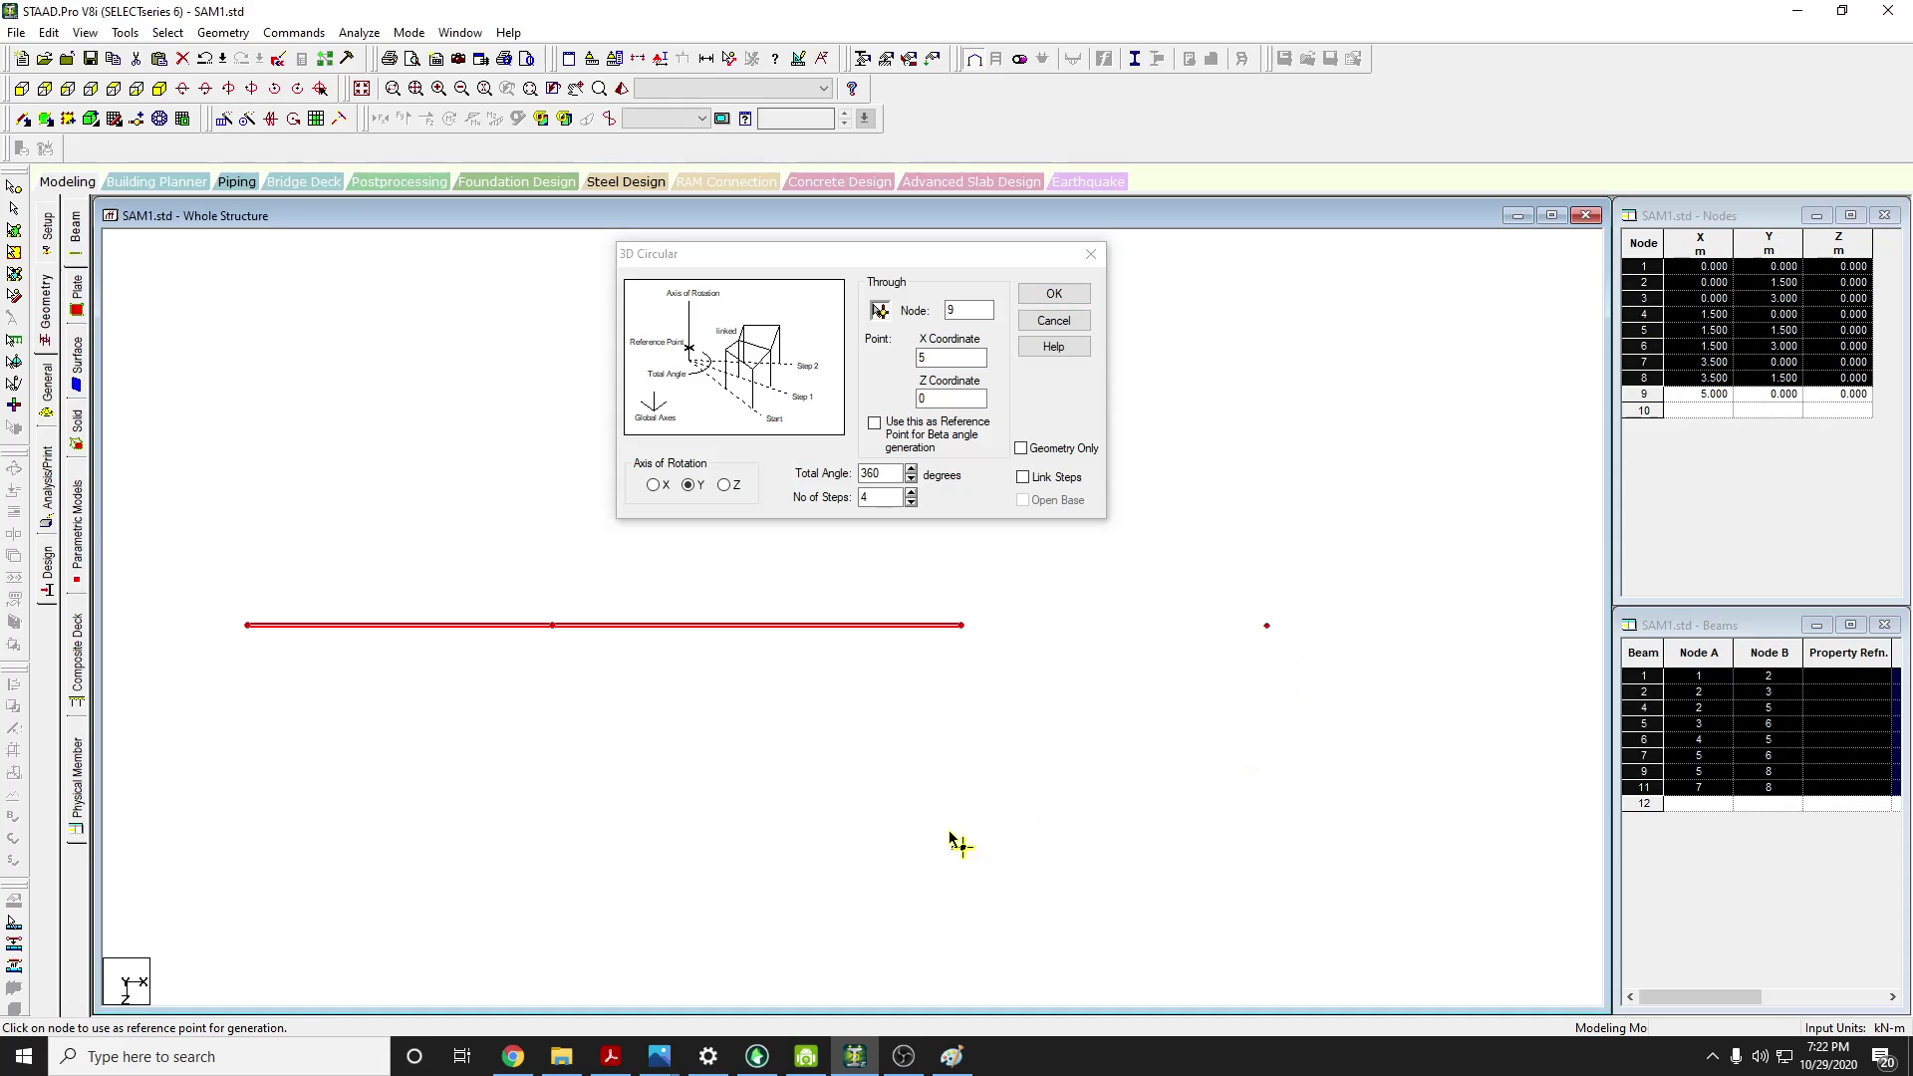
pyautogui.click(516, 1062)
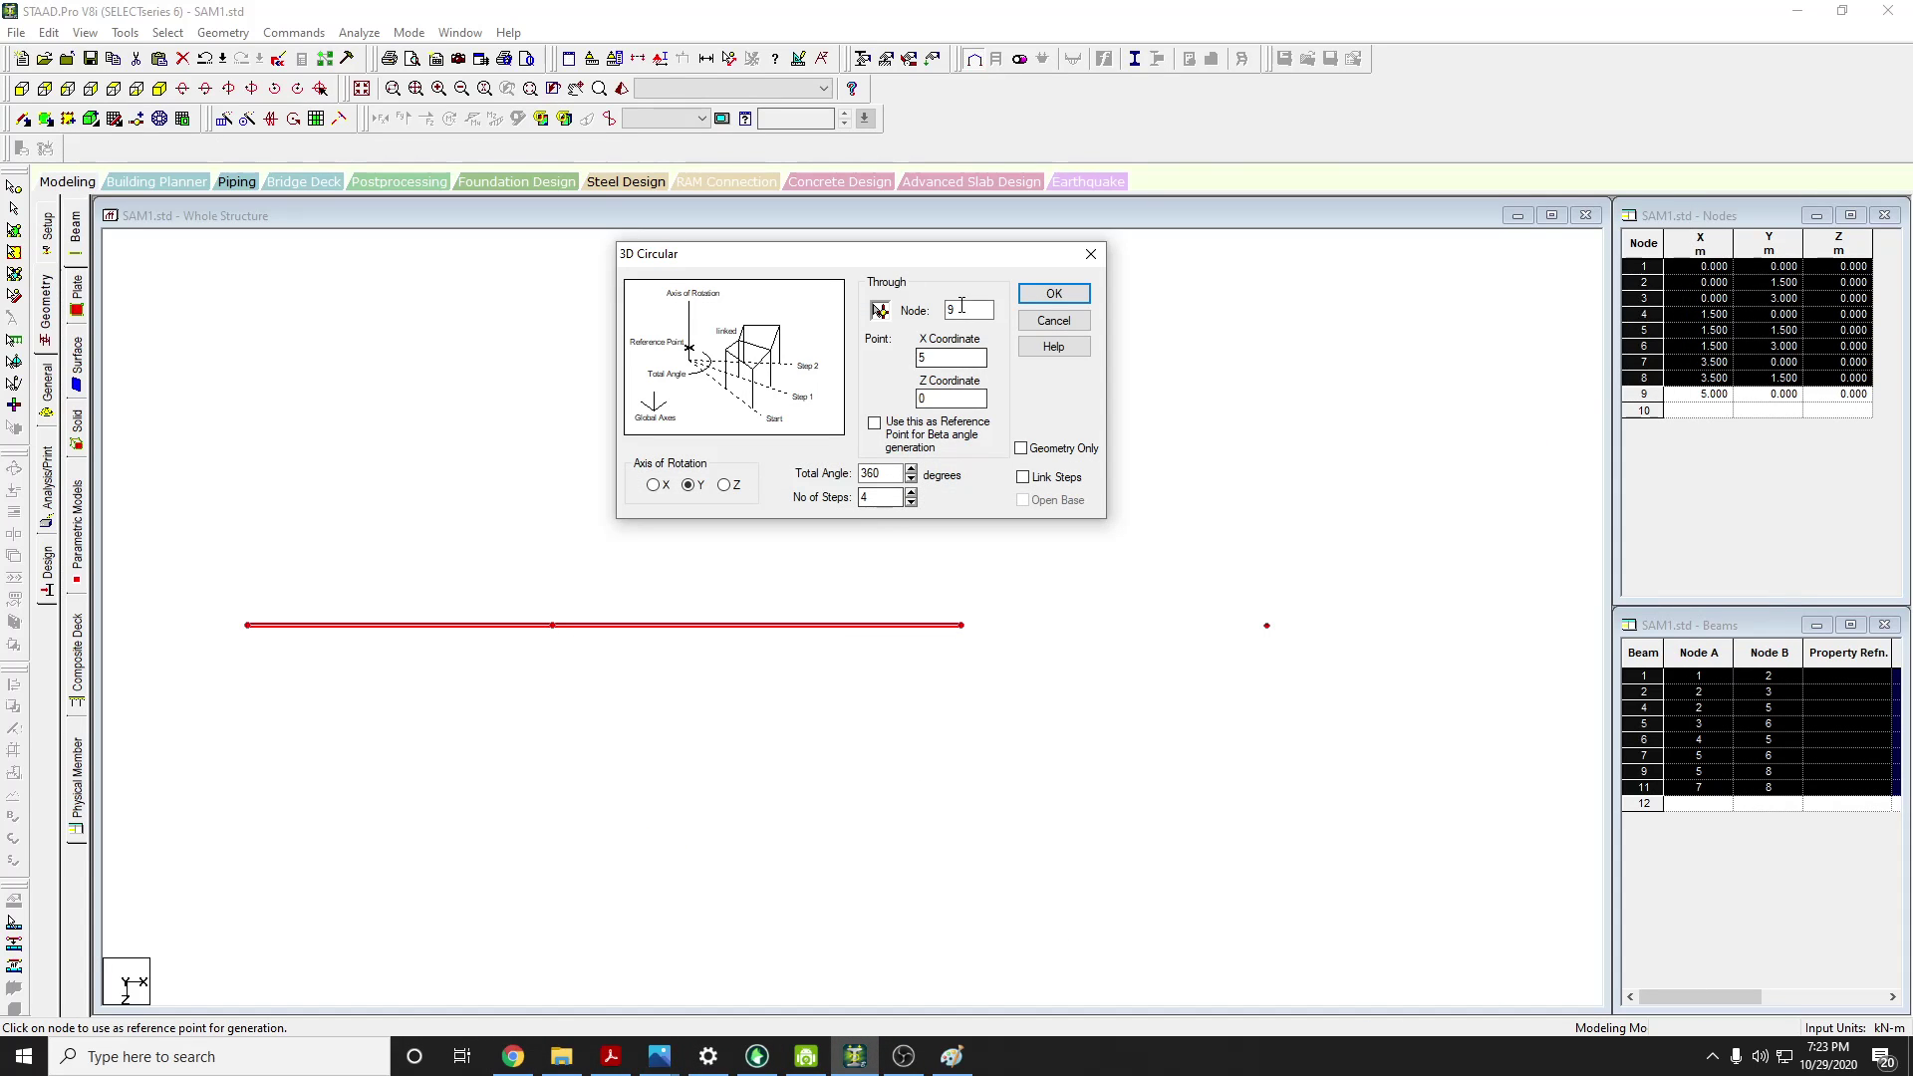
pyautogui.doubleClick(869, 474)
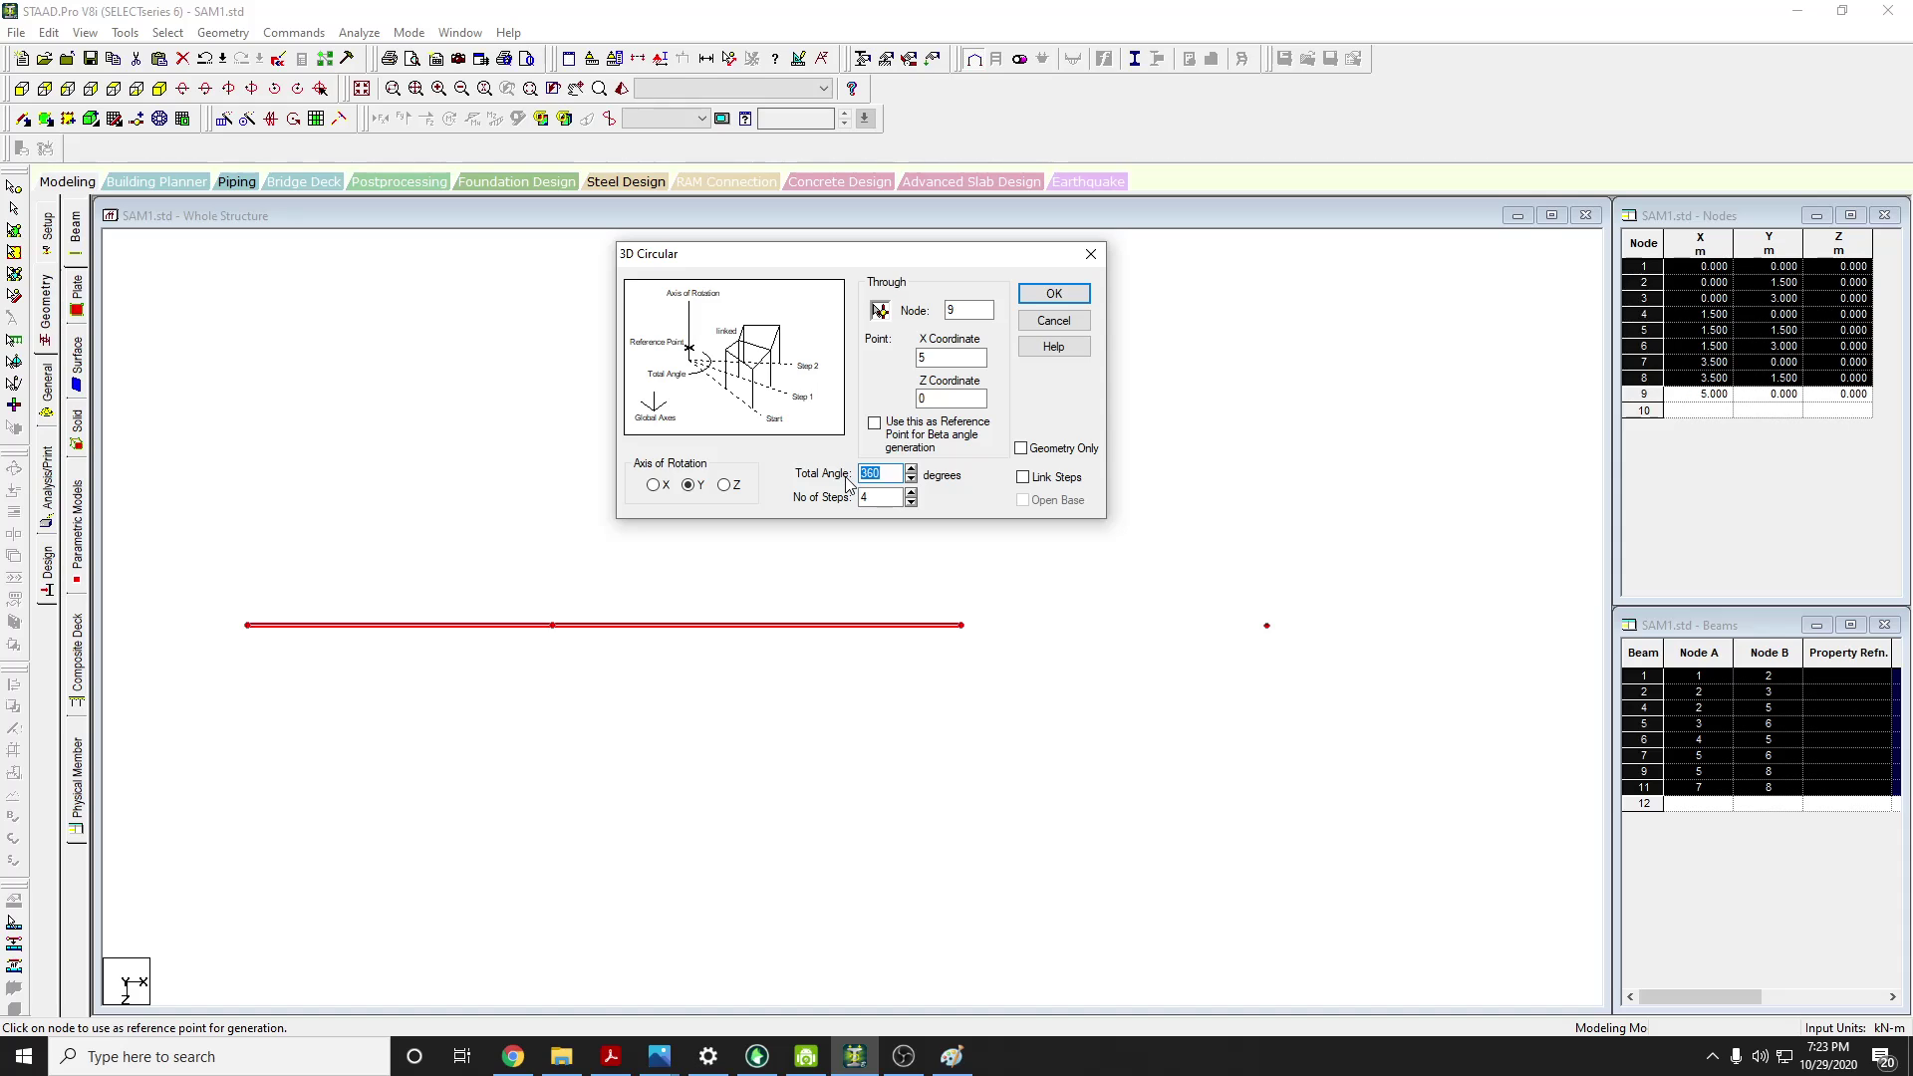
pyautogui.click(880, 495)
pyautogui.click(911, 505)
pyautogui.click(1036, 478)
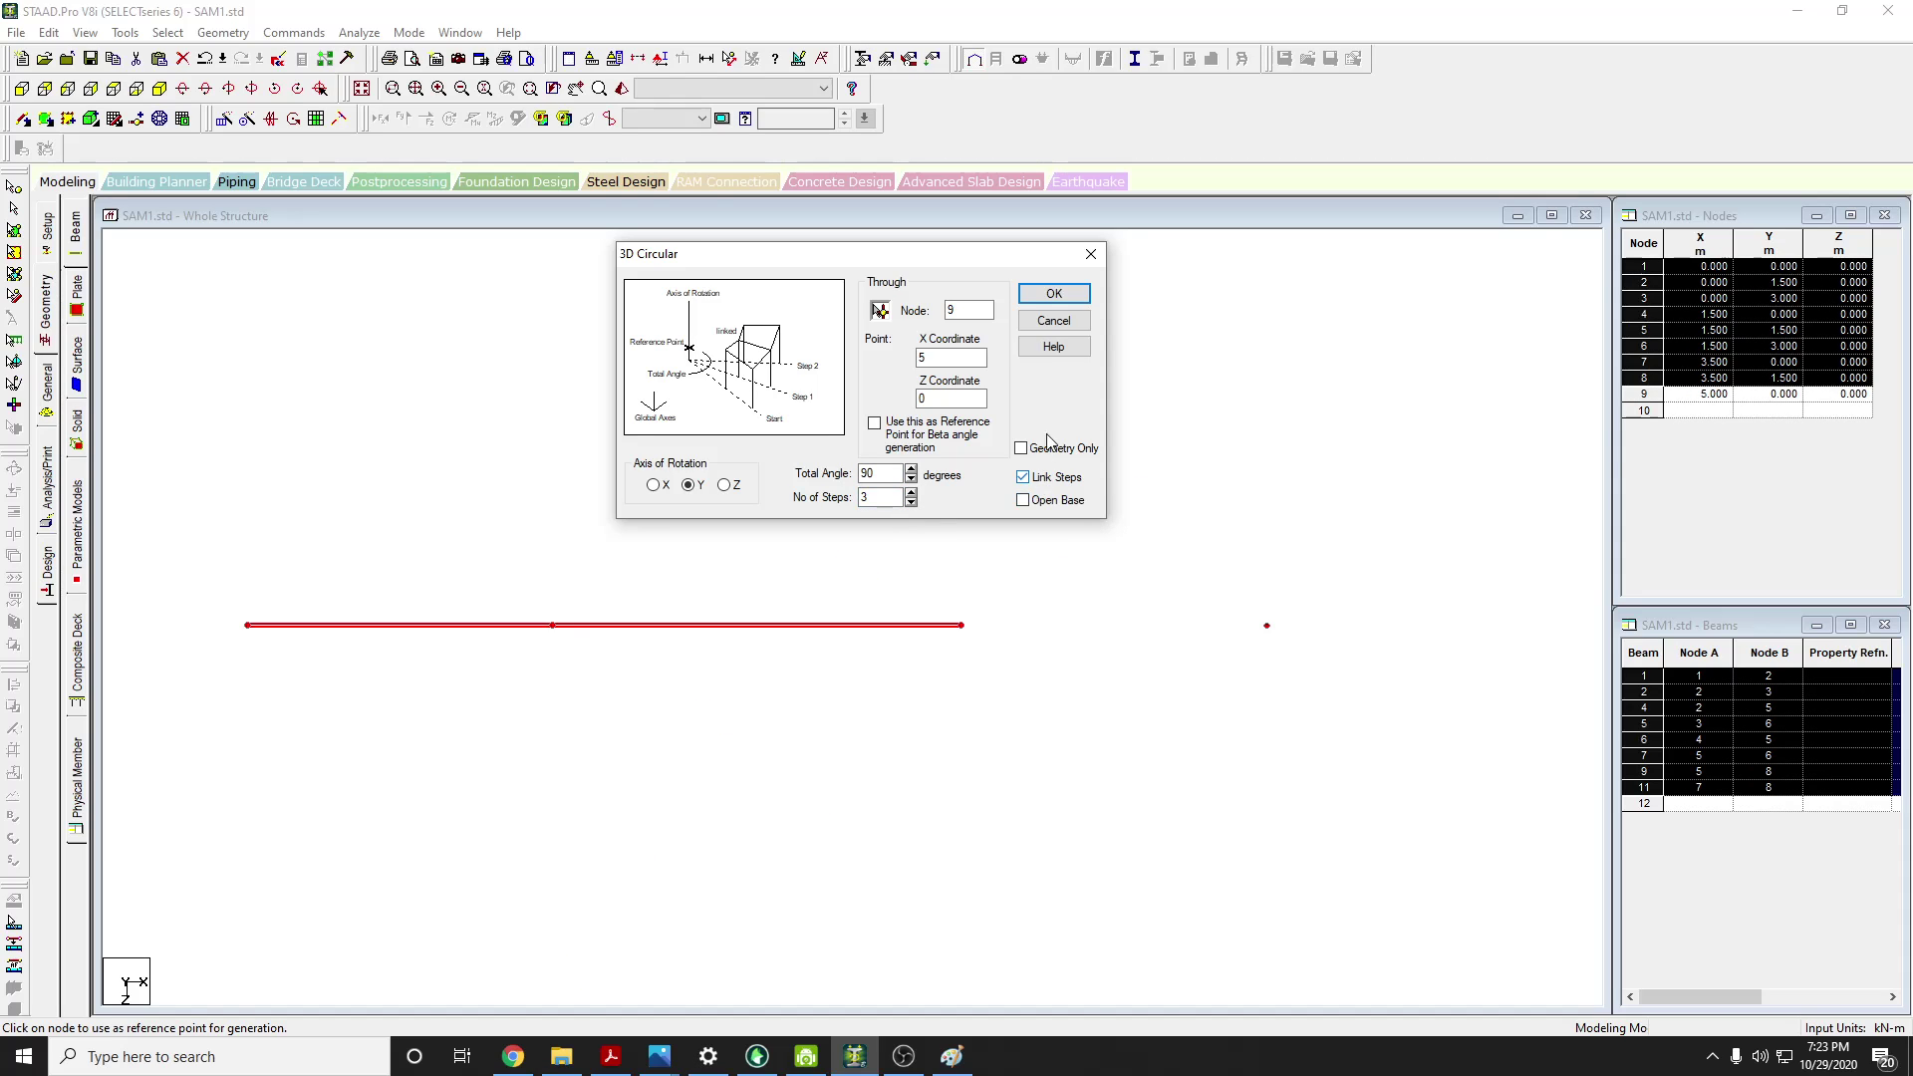
pyautogui.click(1055, 293)
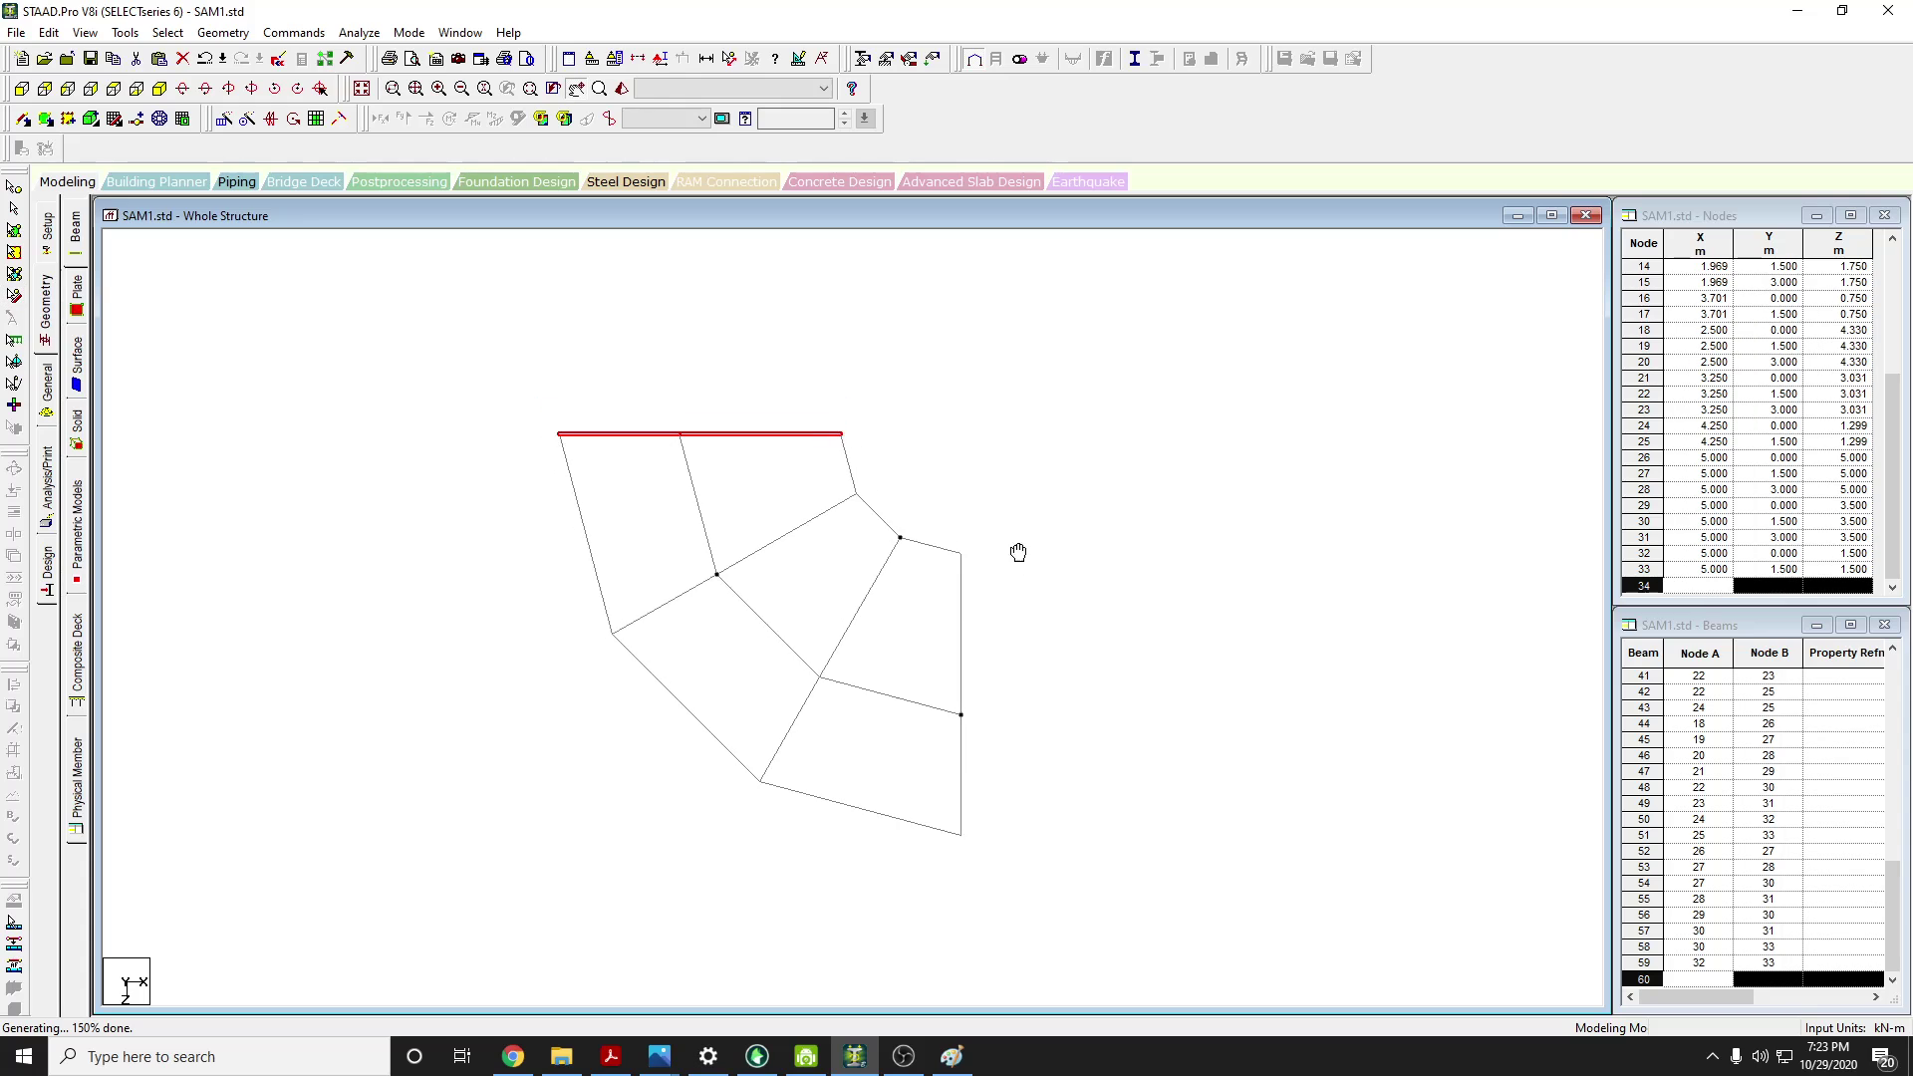
# Compare the generated quarter ring with the presenter's in Google Meet and check the 3D Circular settings for the opposite quarter
pyautogui.click(516, 1062)
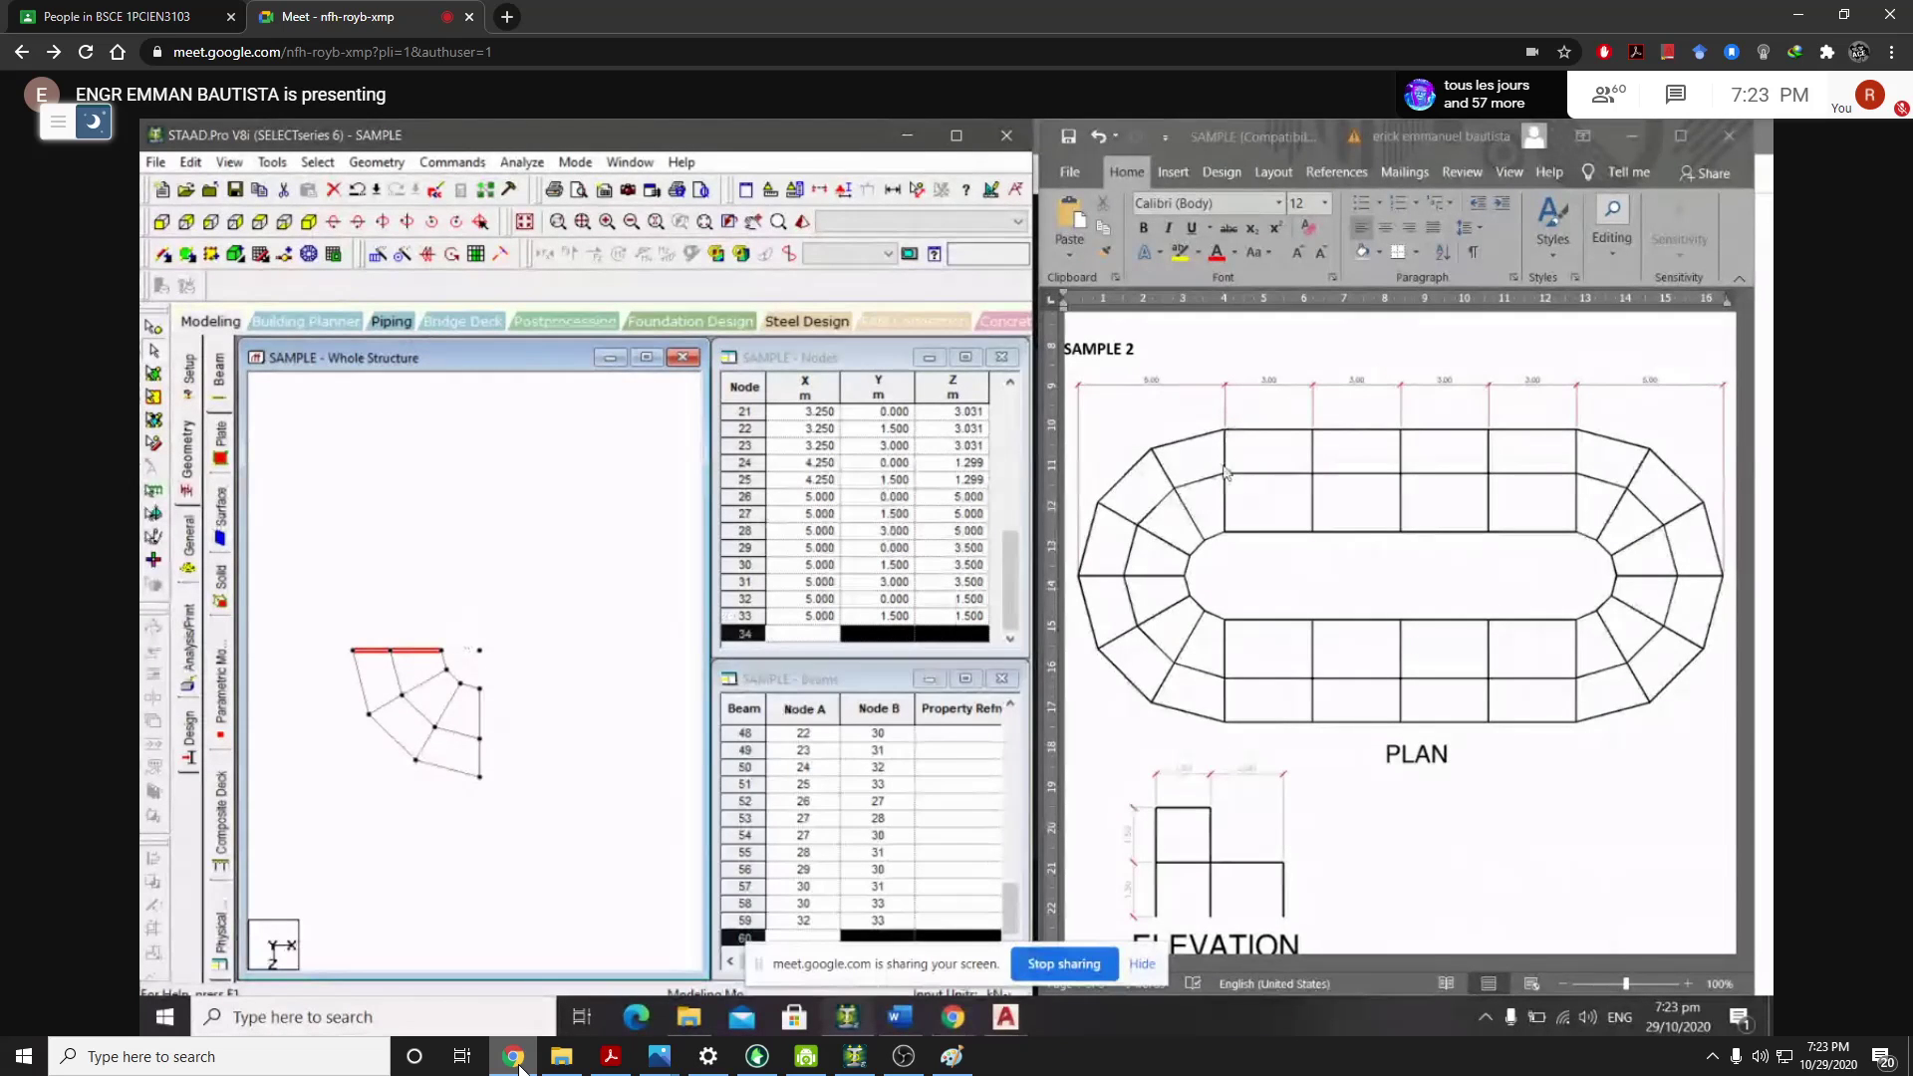
pyautogui.click(519, 1065)
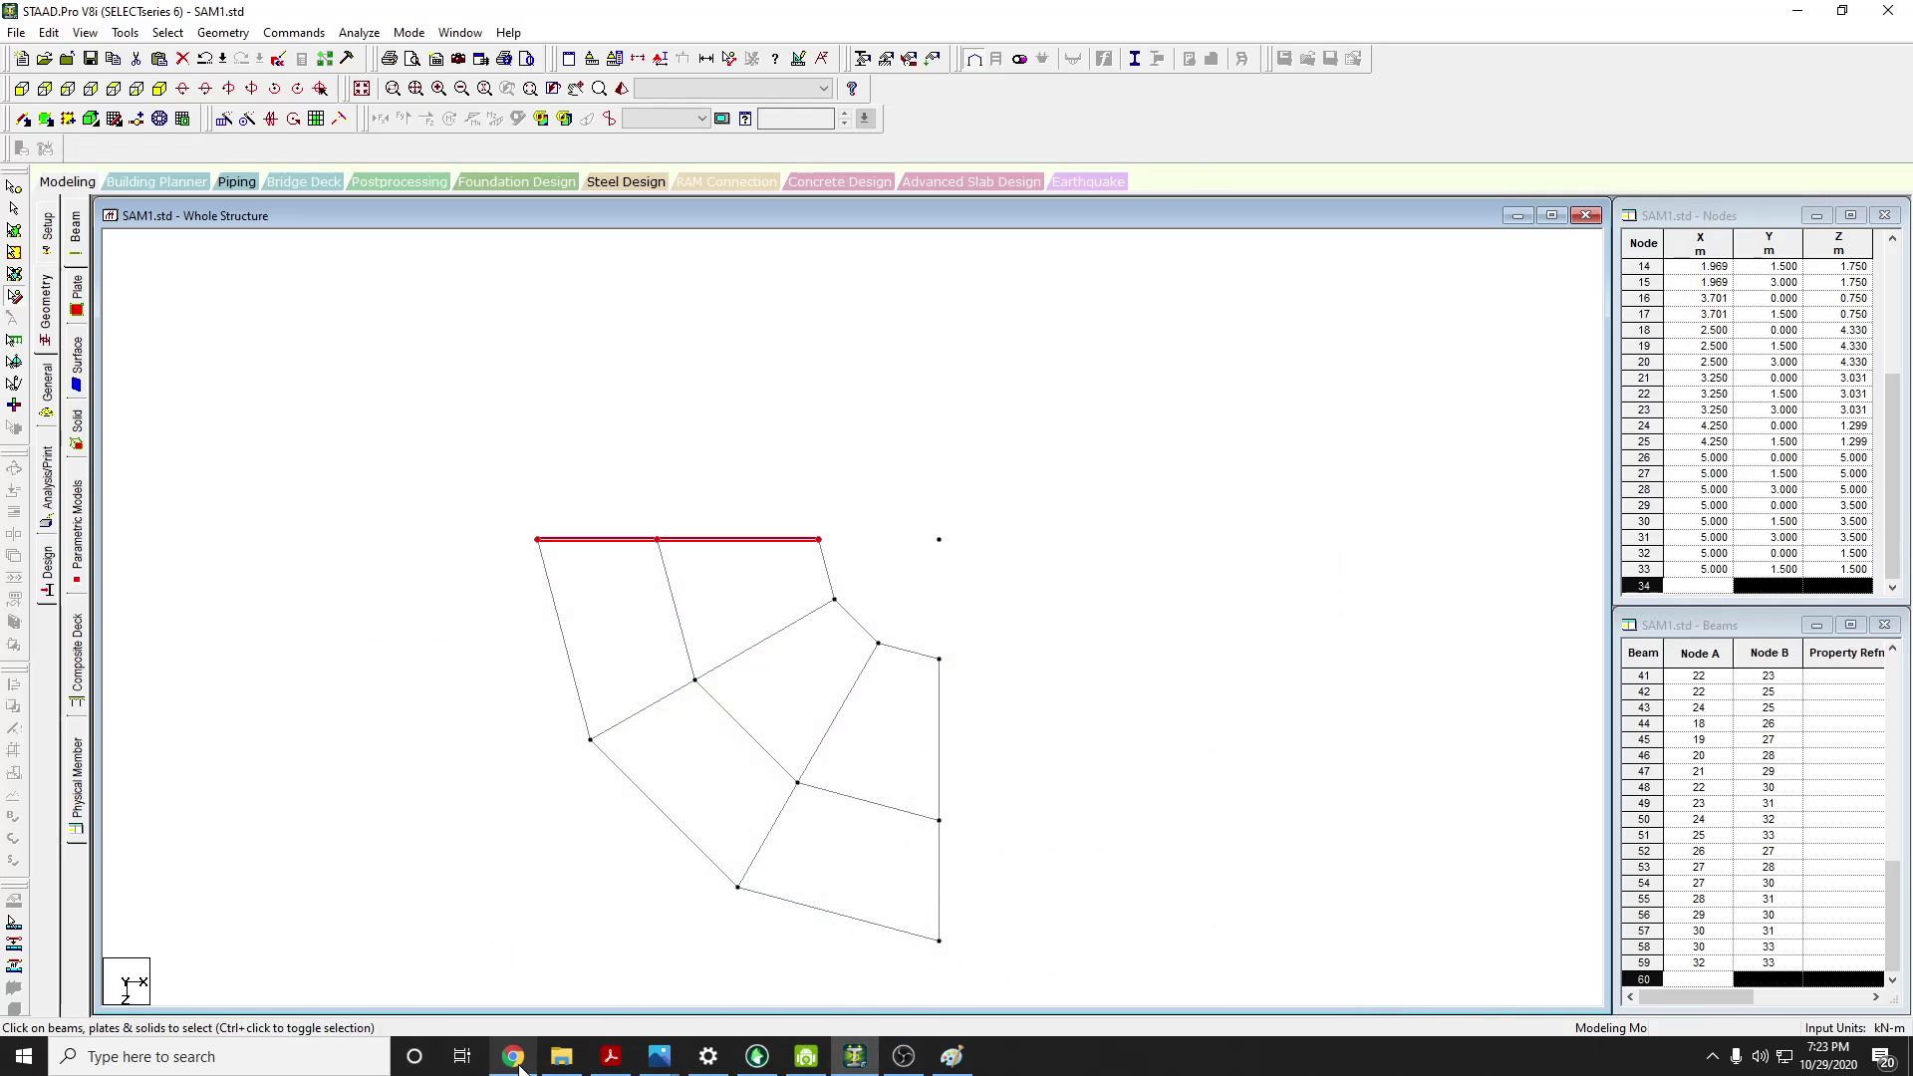
pyautogui.click(520, 1064)
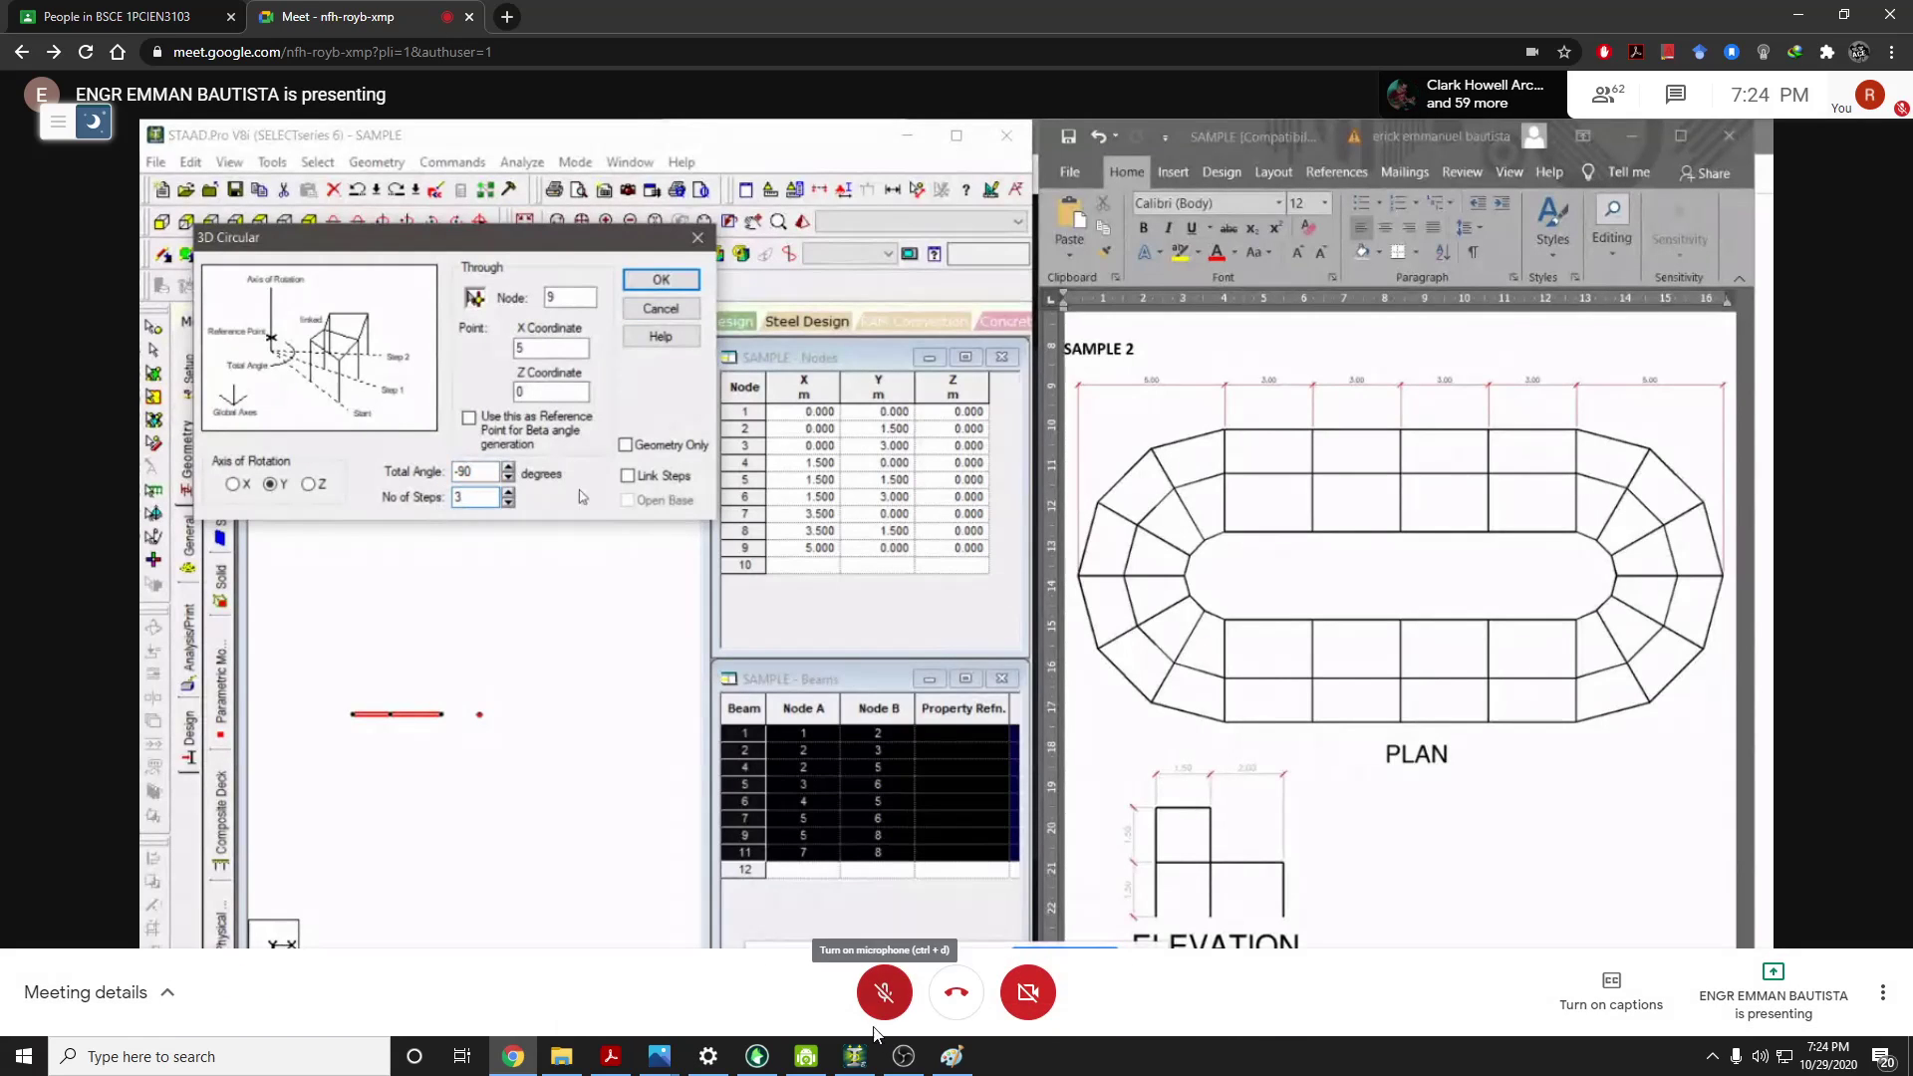
# Try a circular repeat of the selected frame about the Y axis through the origin, with -90 degrees, 3 steps and linked steps
pyautogui.click(856, 1057)
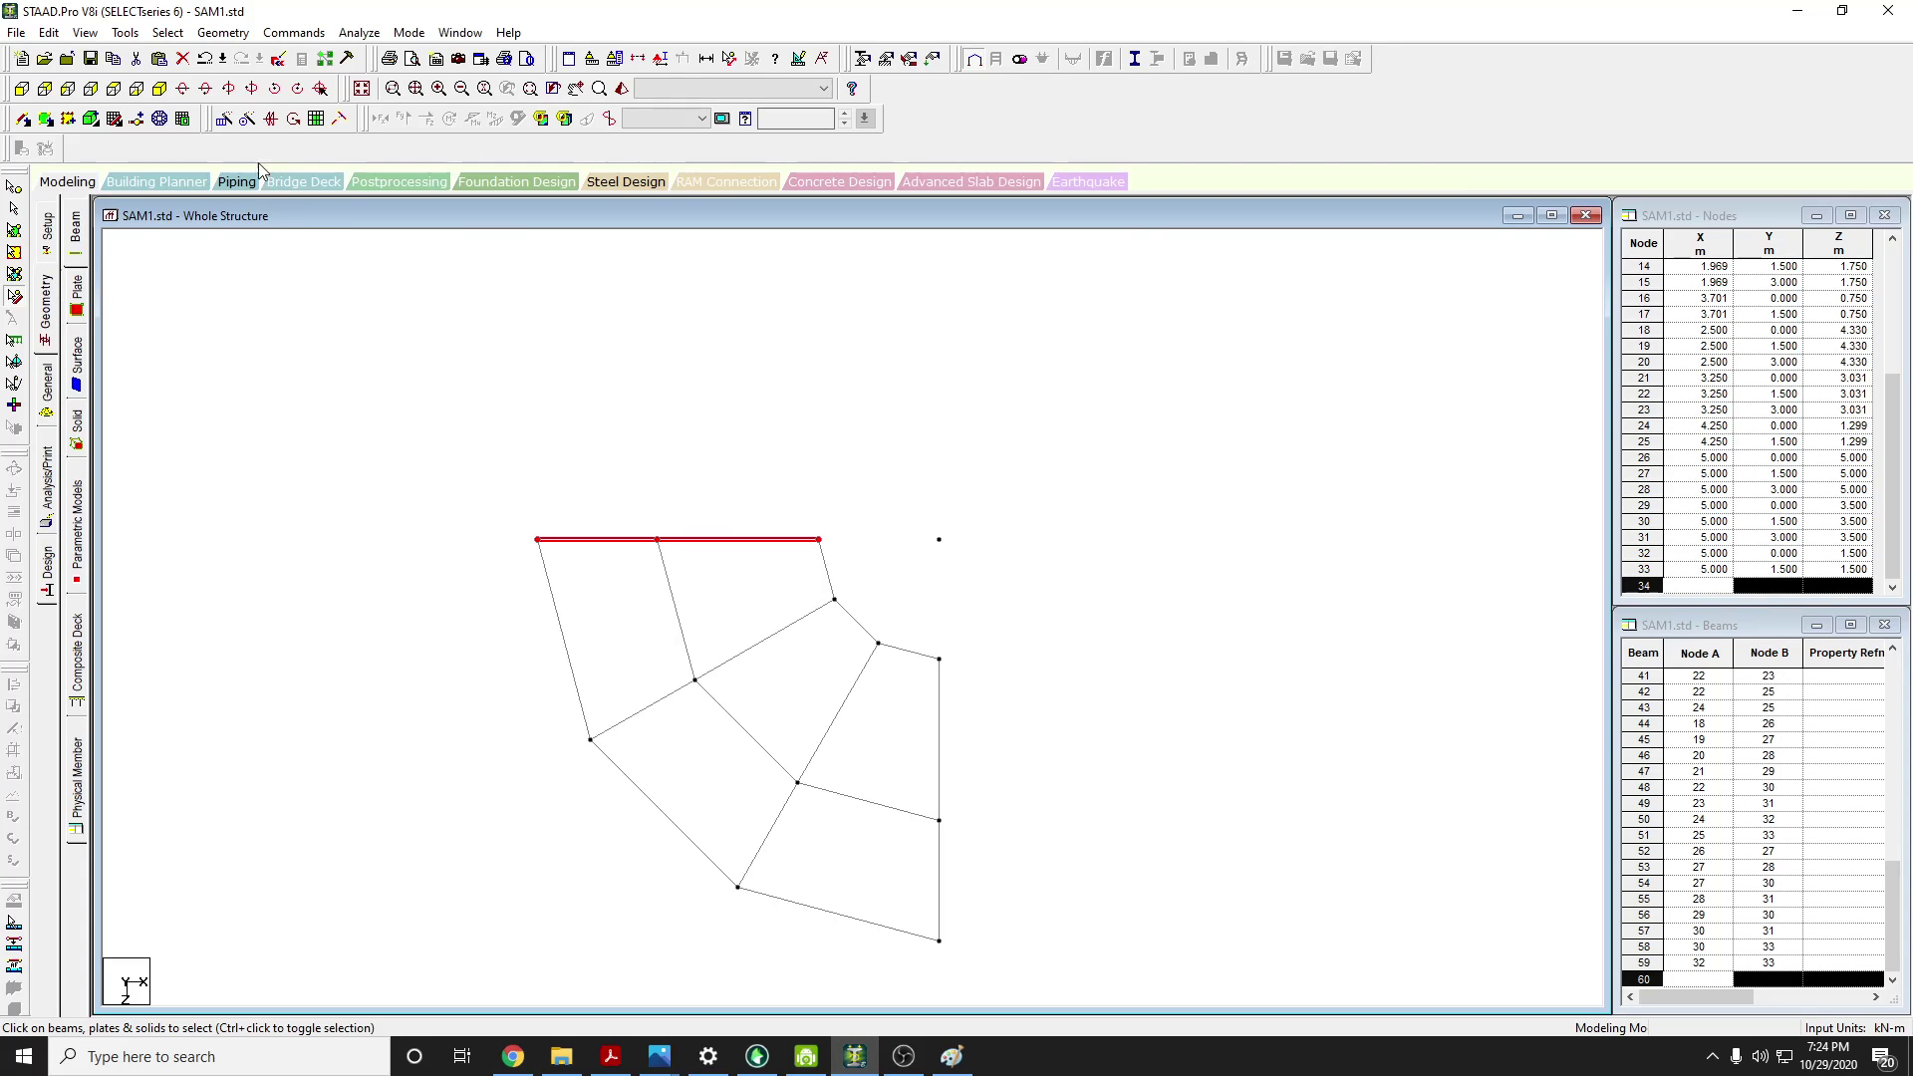
pyautogui.click(247, 118)
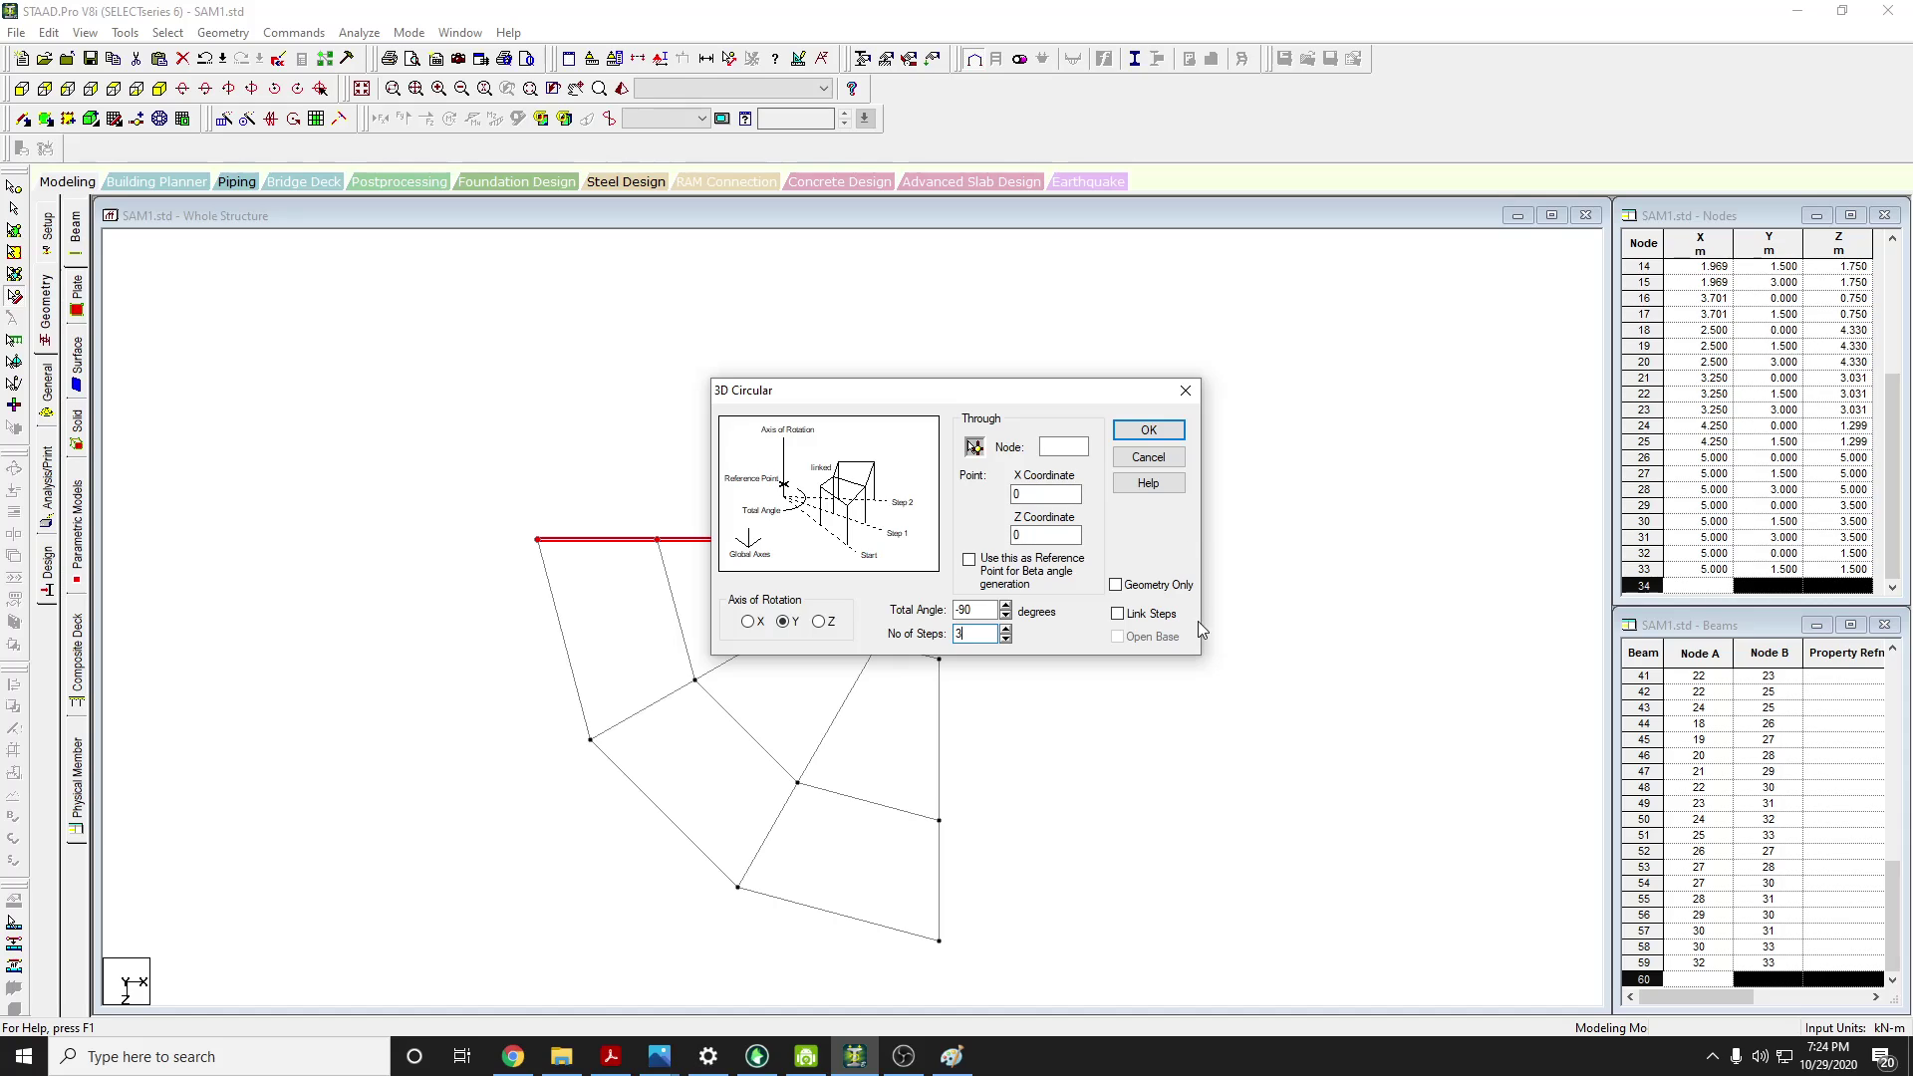
pyautogui.click(1168, 614)
pyautogui.click(1149, 431)
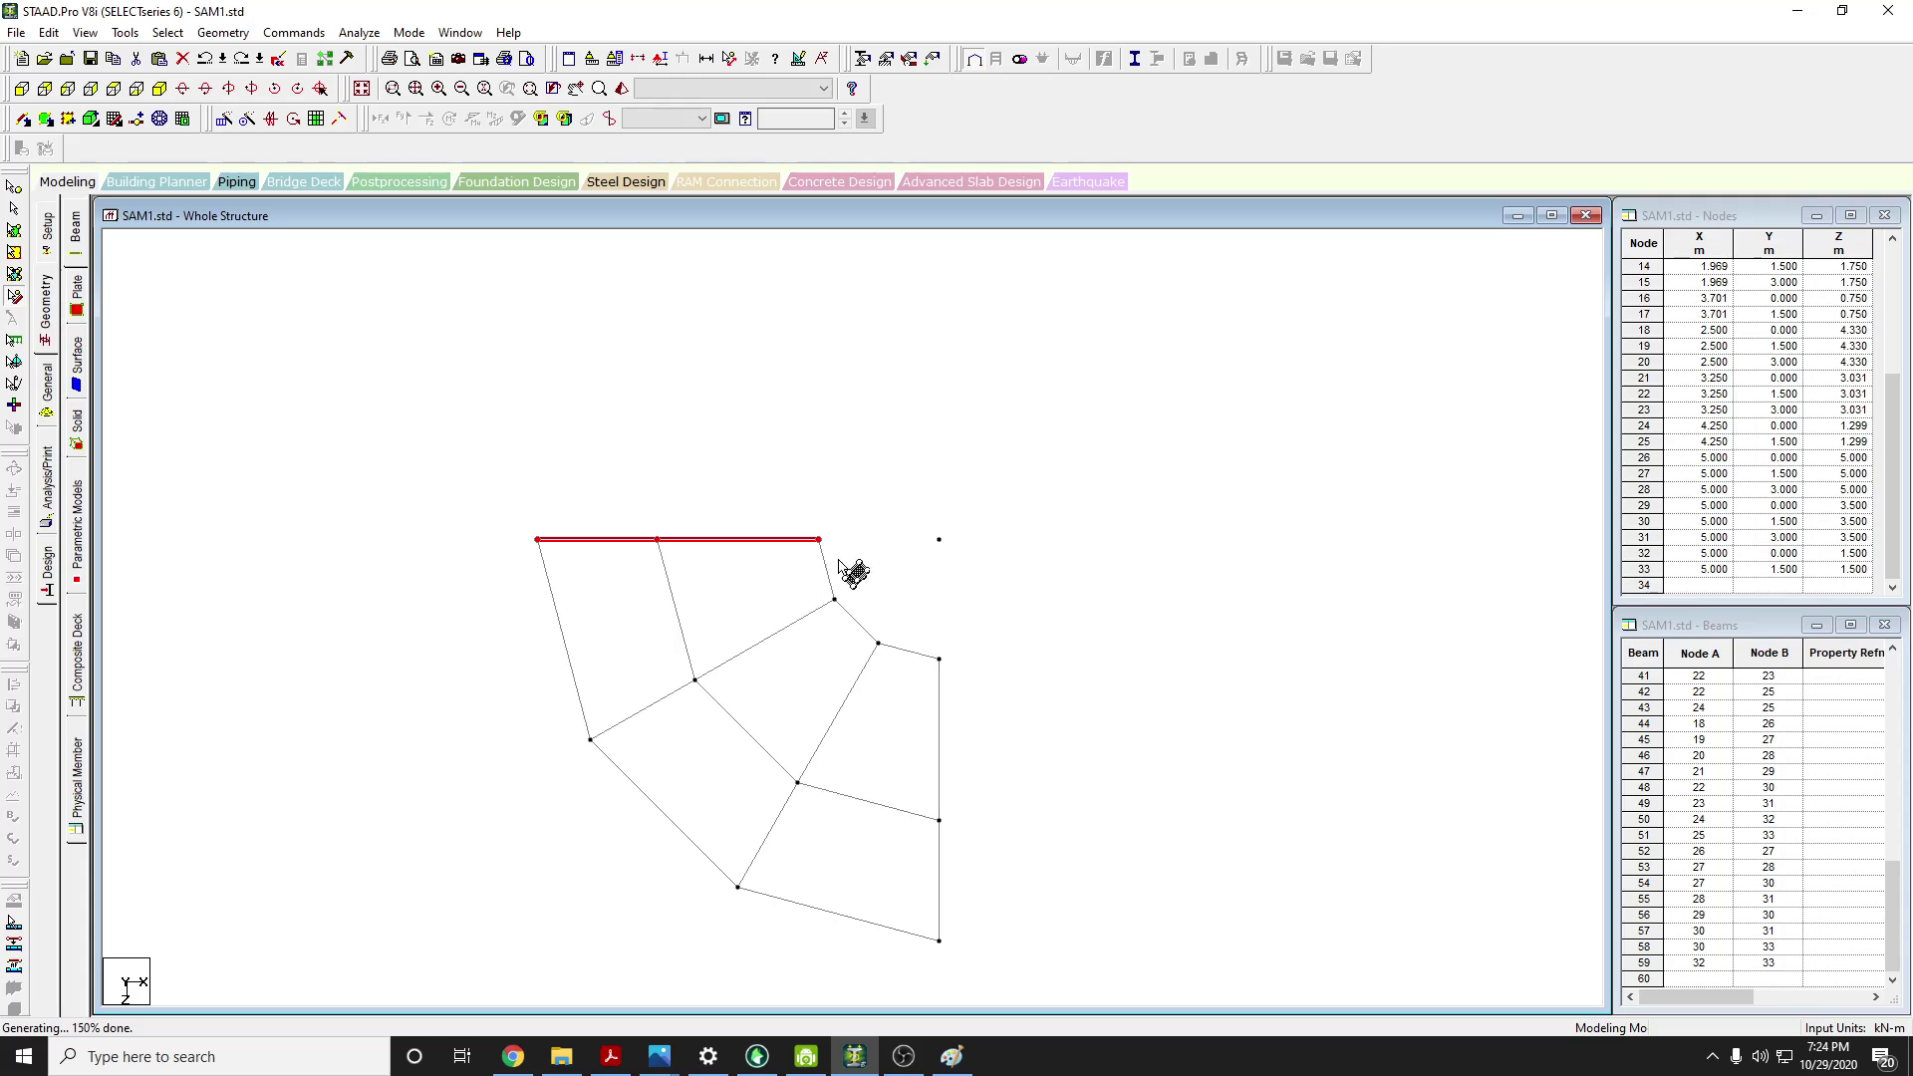
# Circularly repeat the selected frame about the Y axis through node 9, with a total angle of -90 degrees, 3 steps and linked steps
pyautogui.click(247, 119)
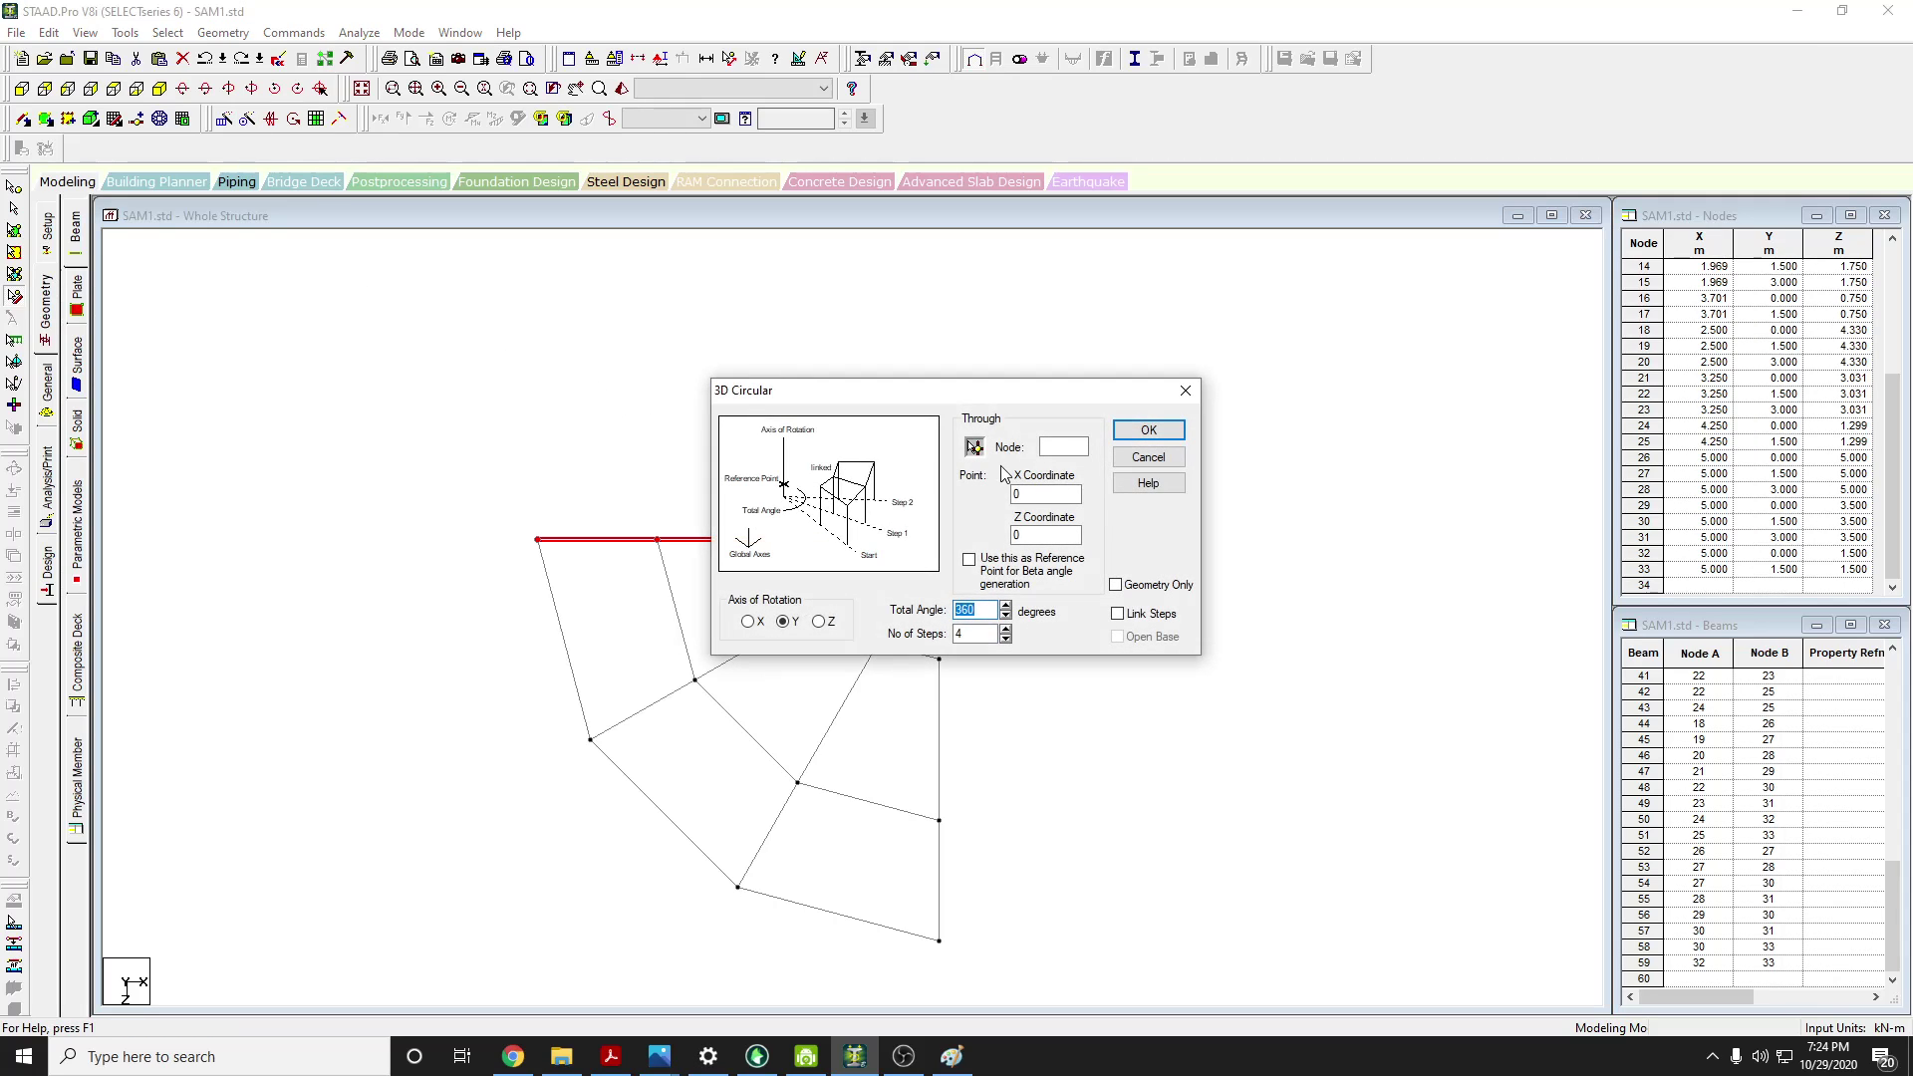
pyautogui.moveTo(957, 388); pyautogui.dragTo(408, 284)
pyautogui.click(942, 573)
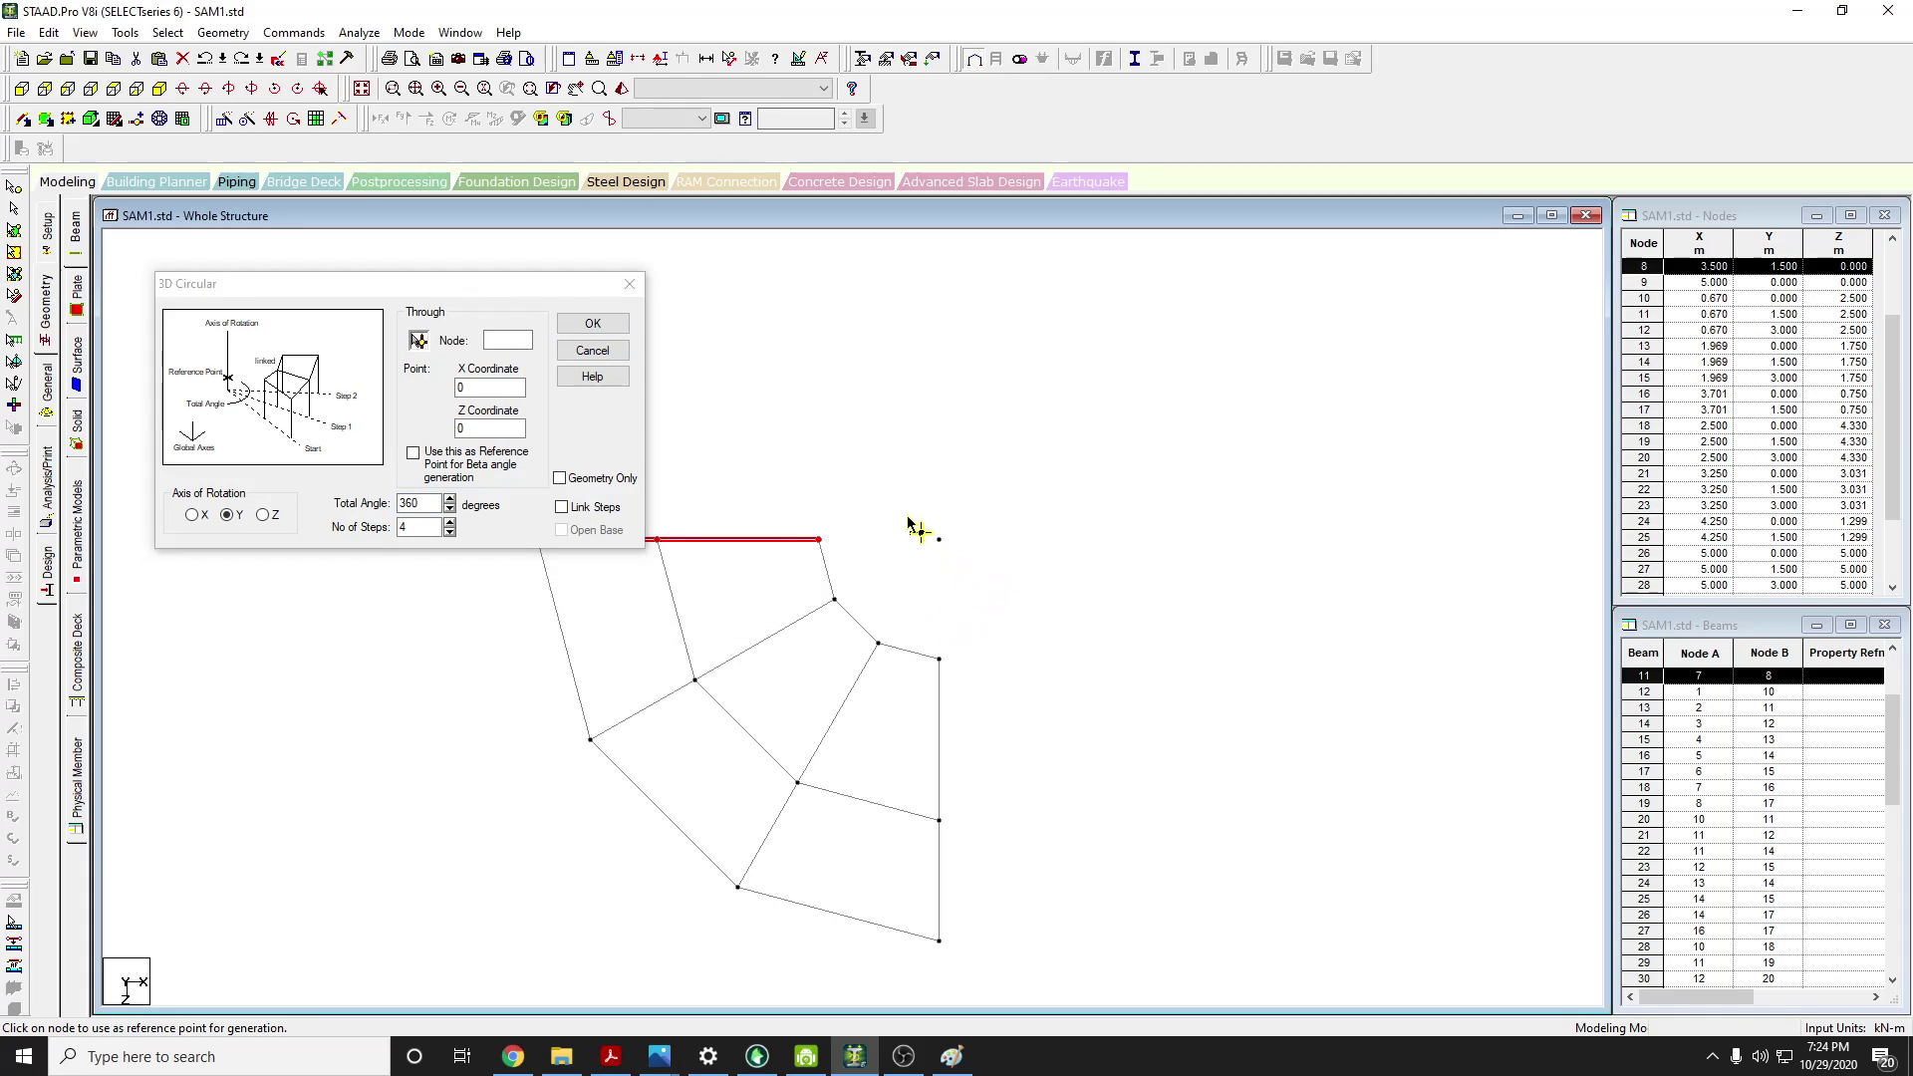
pyautogui.moveTo(435, 503); pyautogui.dragTo(386, 503)
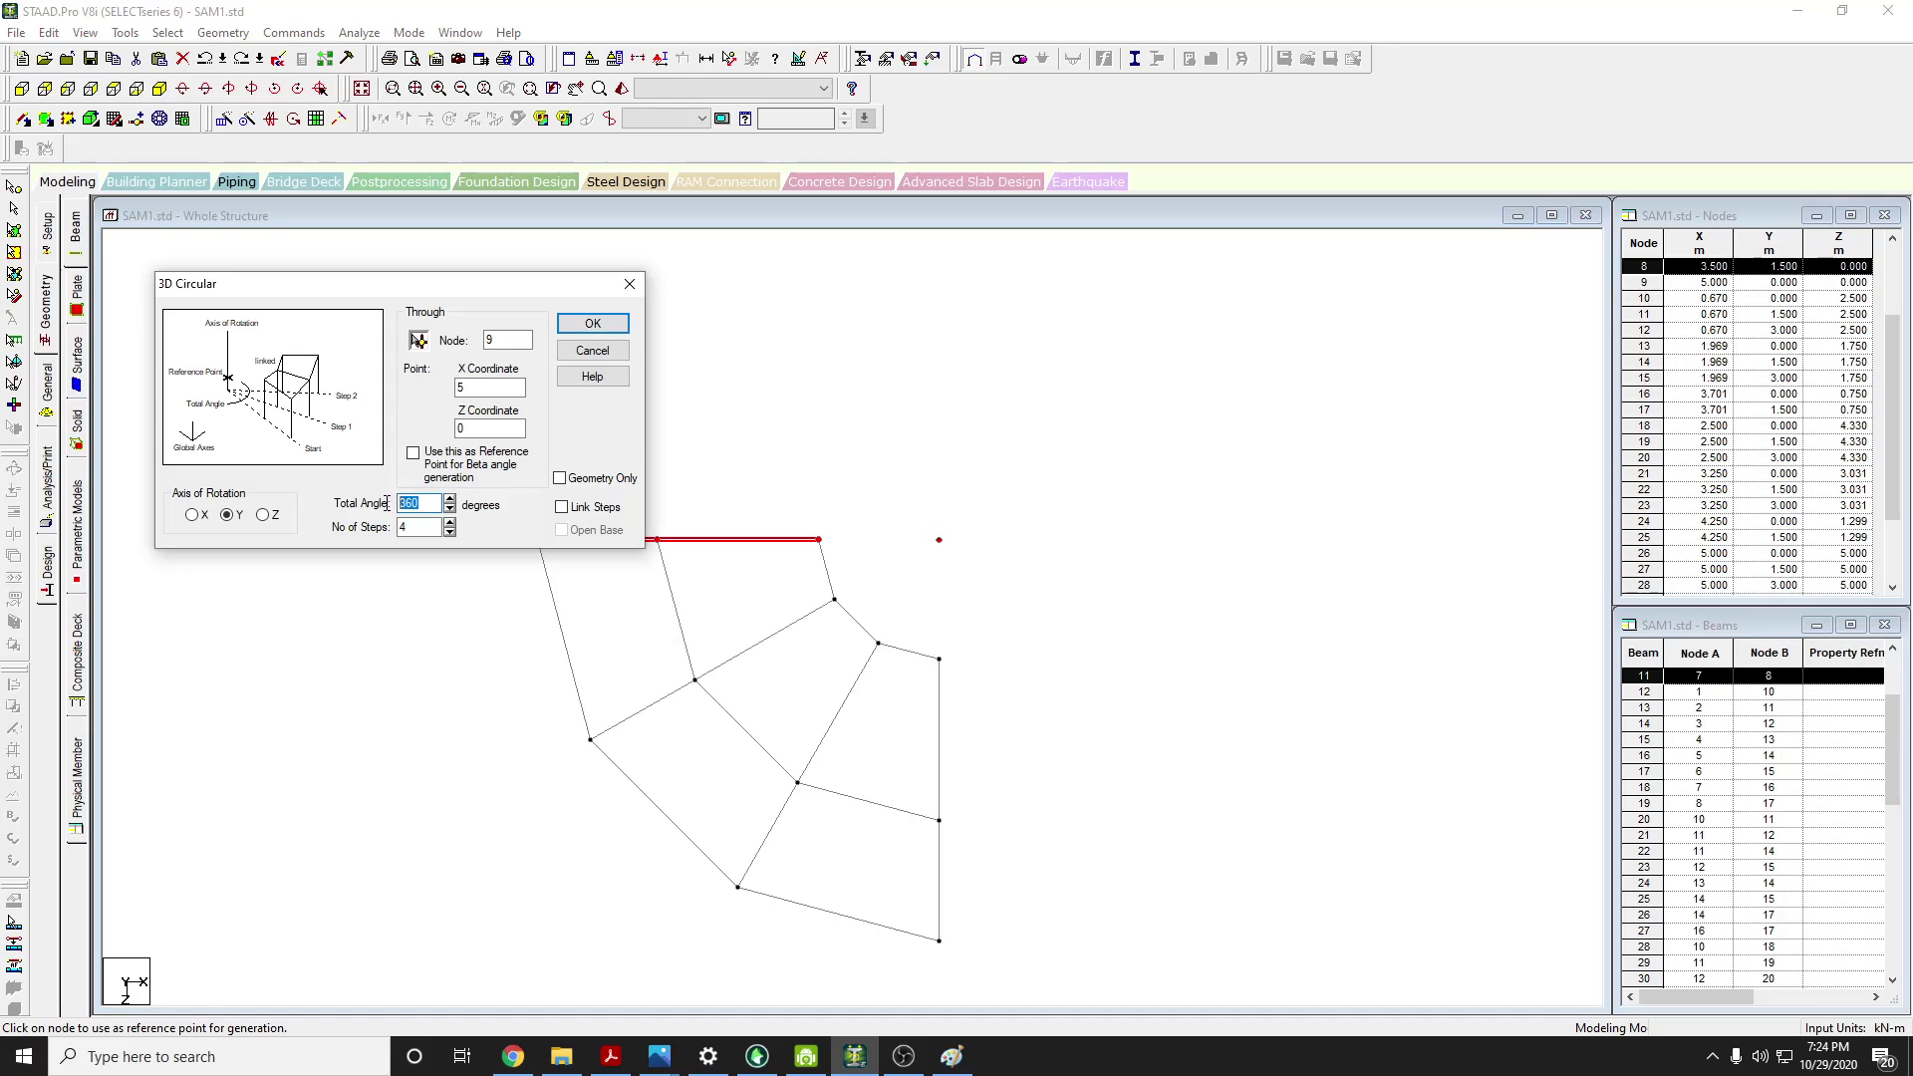
pyautogui.write('-90')
pyautogui.press('Tab')
pyautogui.write('3')
pyautogui.click(593, 324)
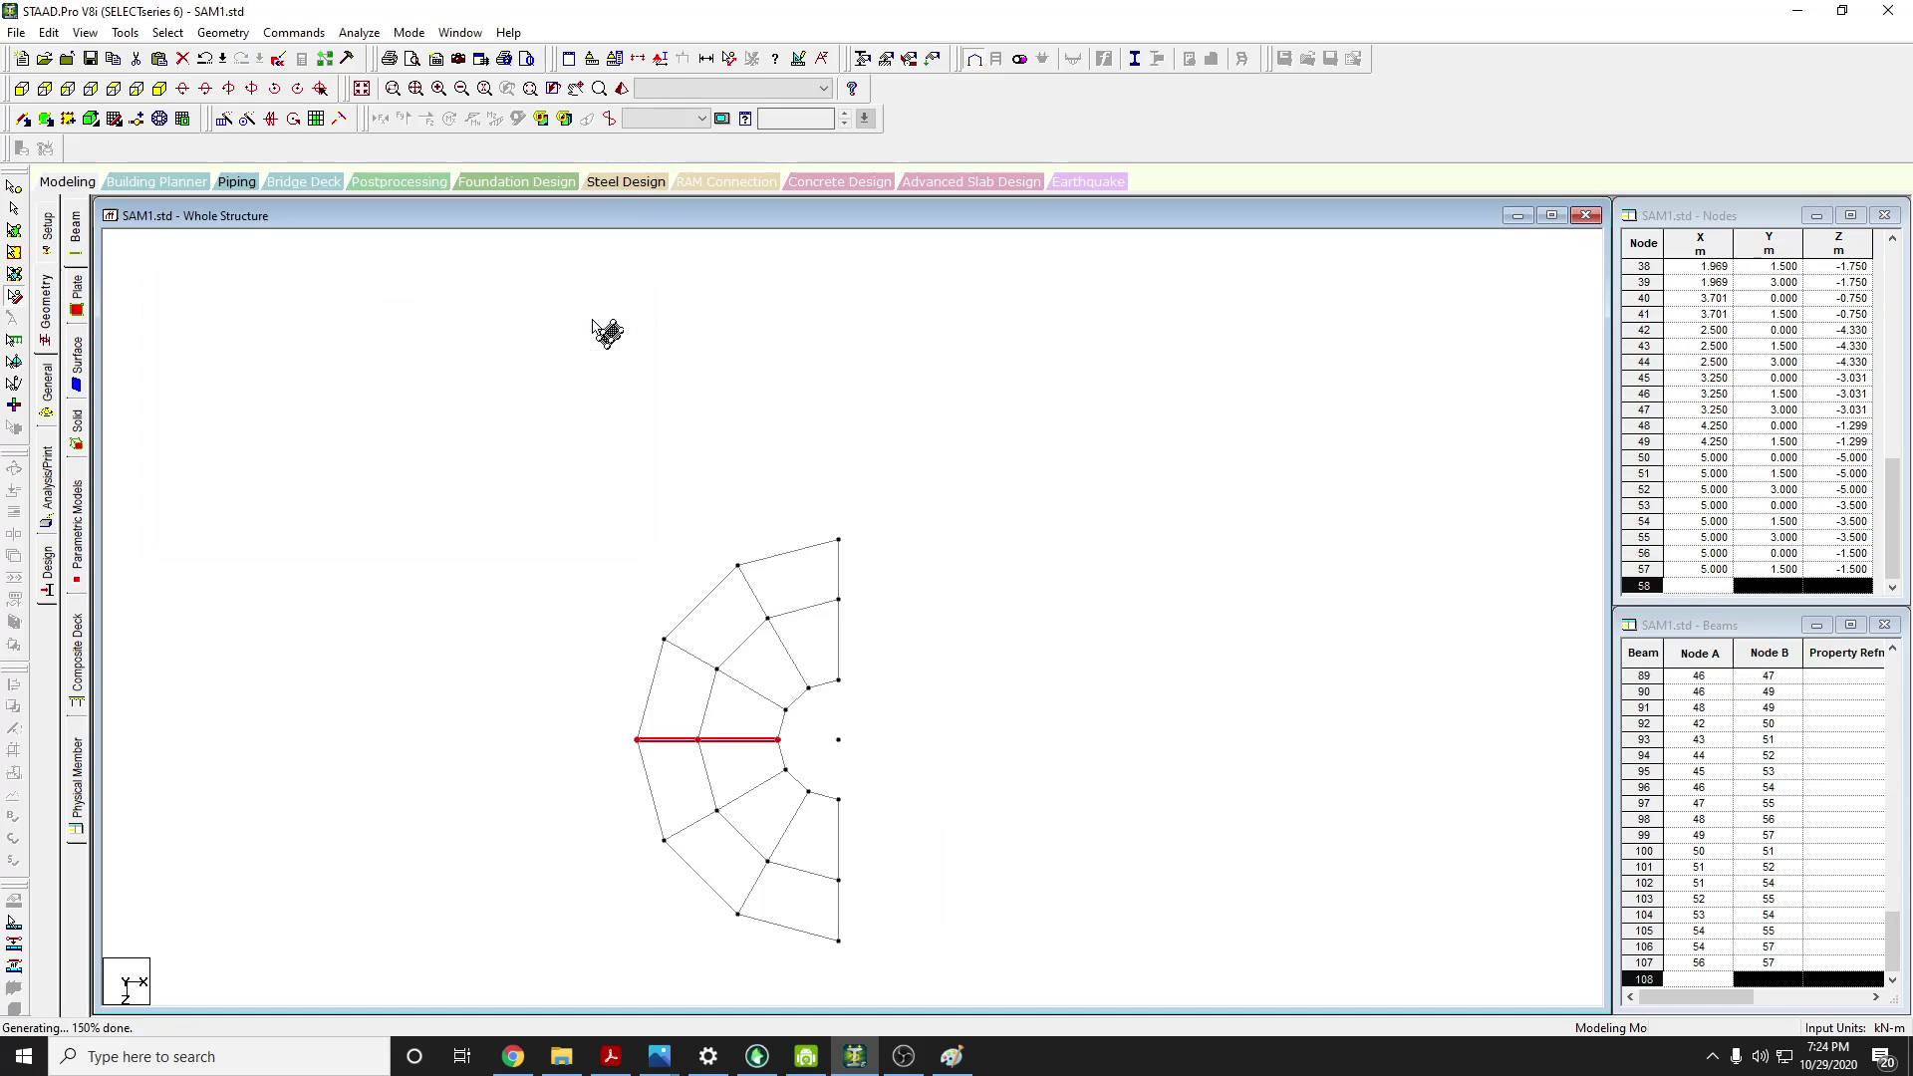
# Examine the half ring in isometric, front and plan views, comparing it with the presenter's model in Google Meet
pyautogui.click(510, 1056)
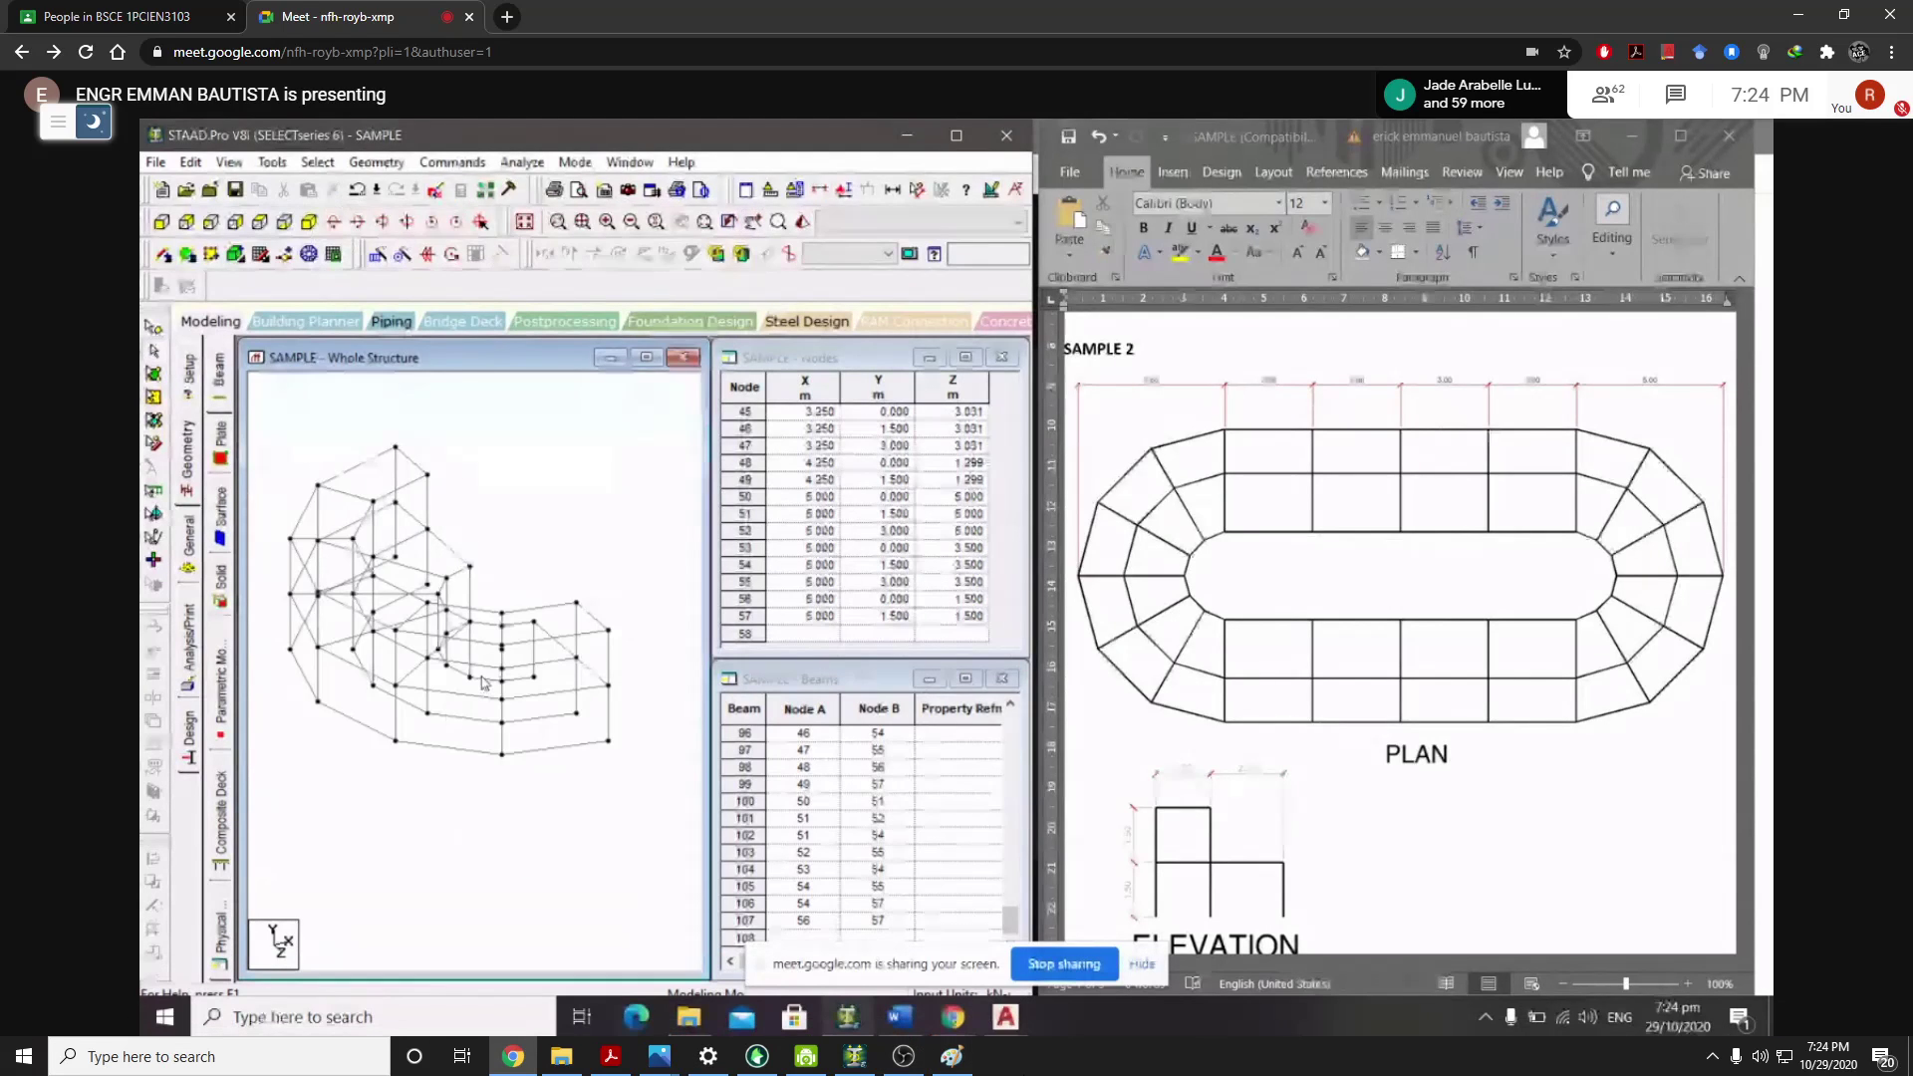
pyautogui.click(855, 1055)
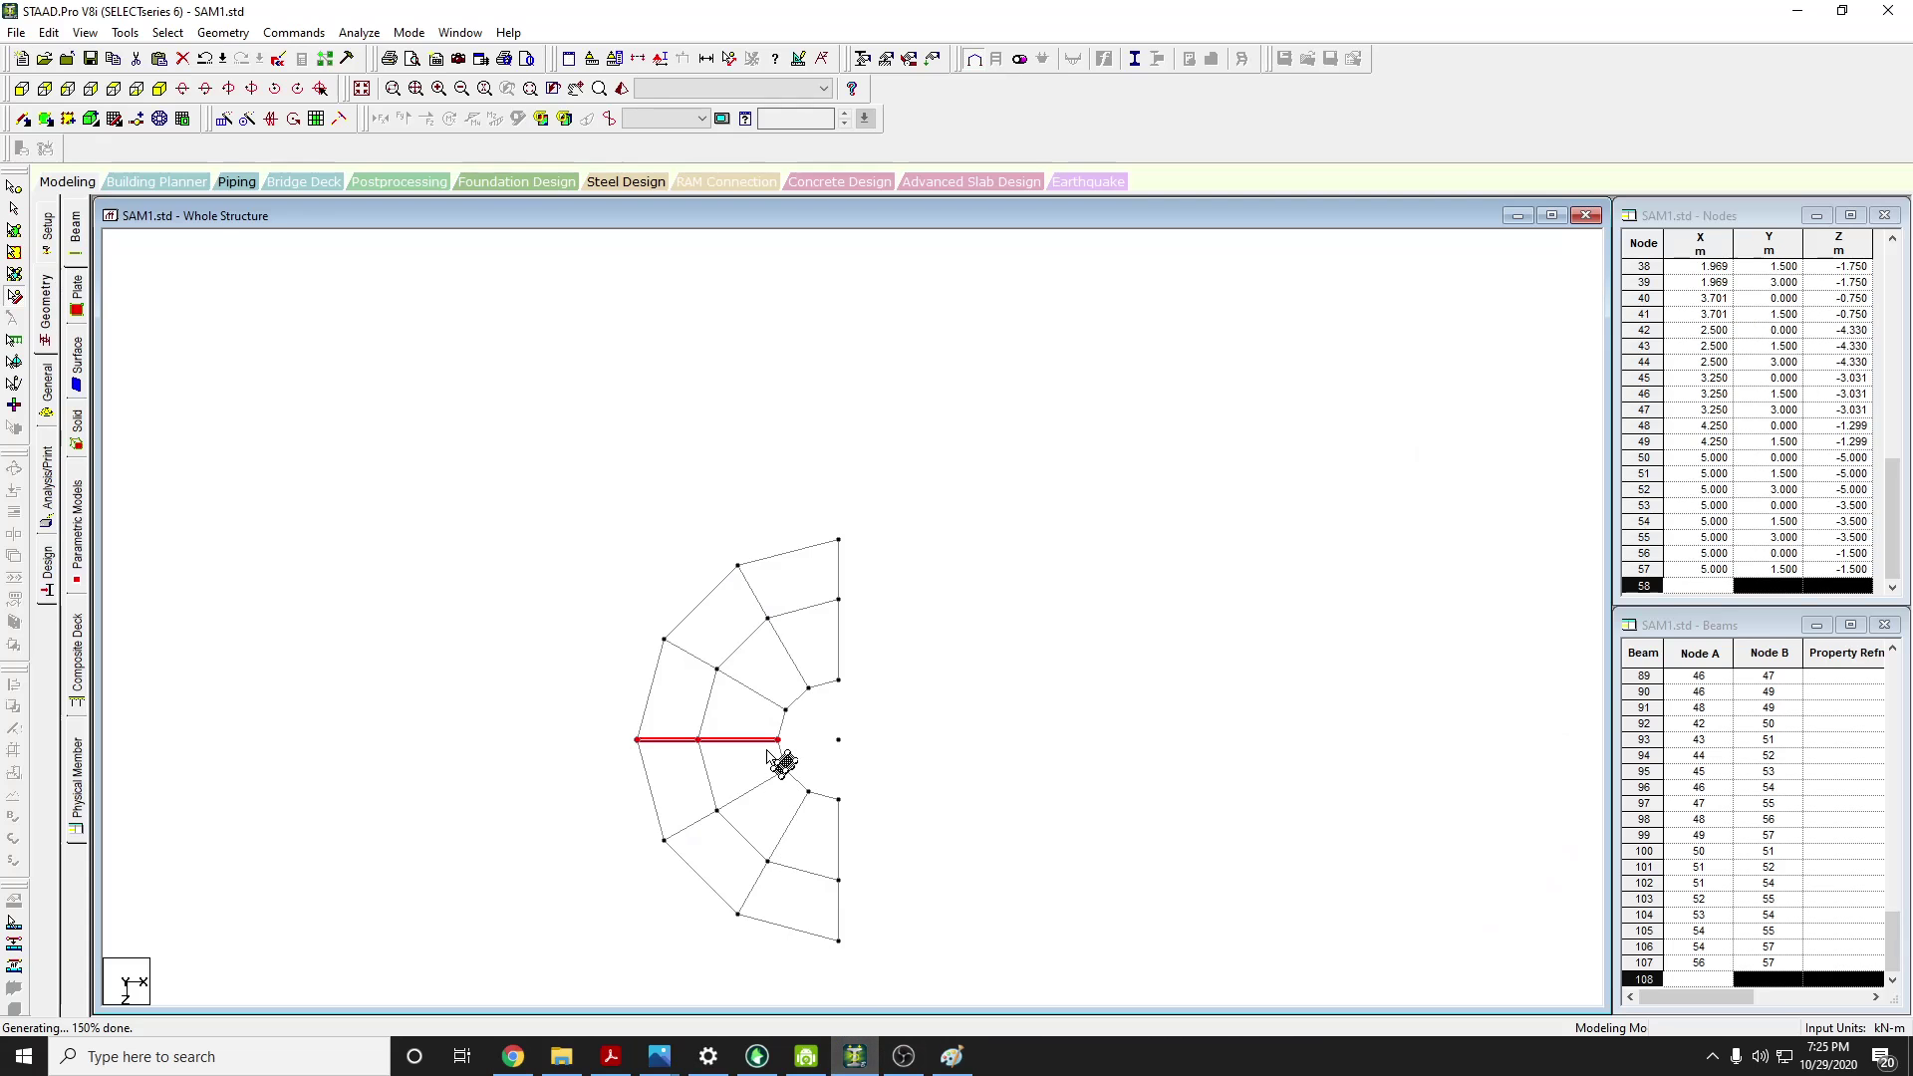
pyautogui.click(160, 90)
pyautogui.moveTo(919, 641); pyautogui.dragTo(906, 577)
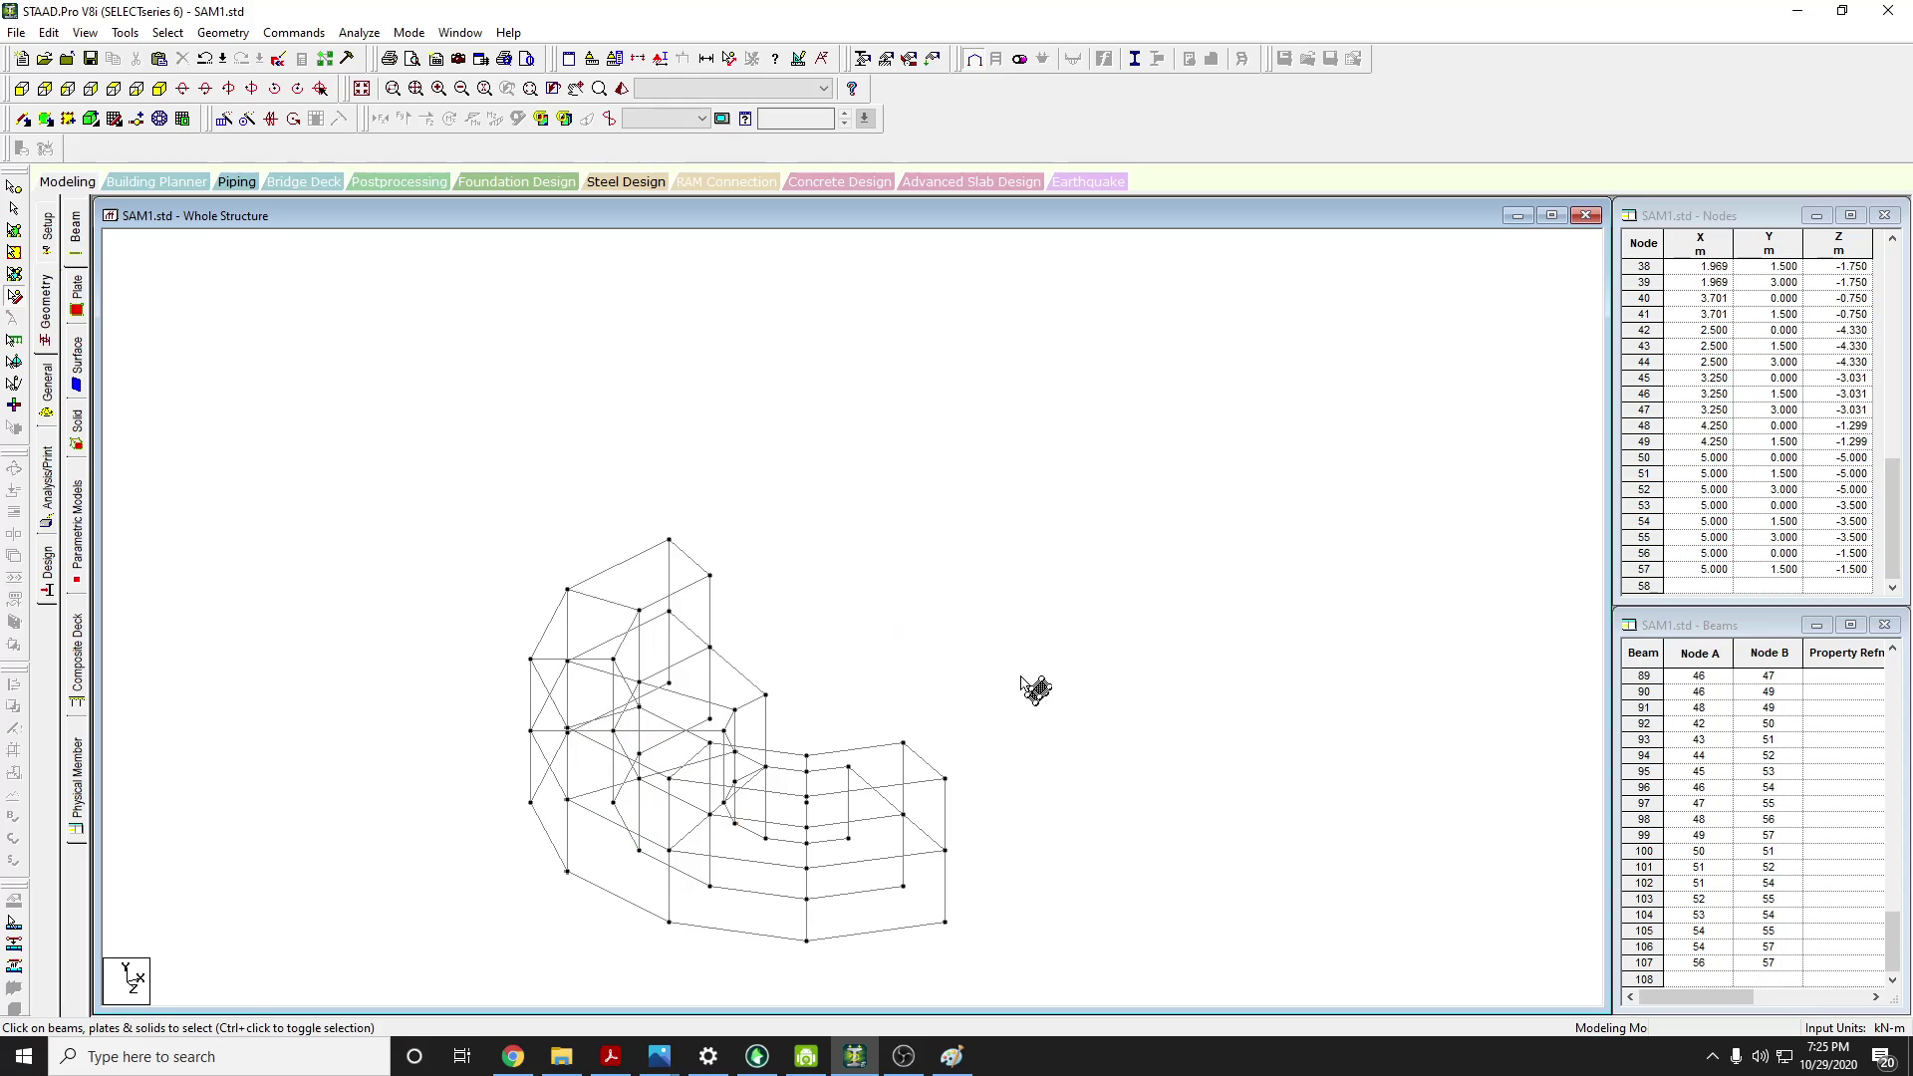
pyautogui.moveTo(1170, 728)
pyautogui.mouseDown(button='middle')
pyautogui.moveTo(1132, 555)
pyautogui.moveTo(1013, 547)
pyautogui.moveTo(1058, 584)
pyautogui.mouseUp(button='middle')
pyautogui.click(22, 89)
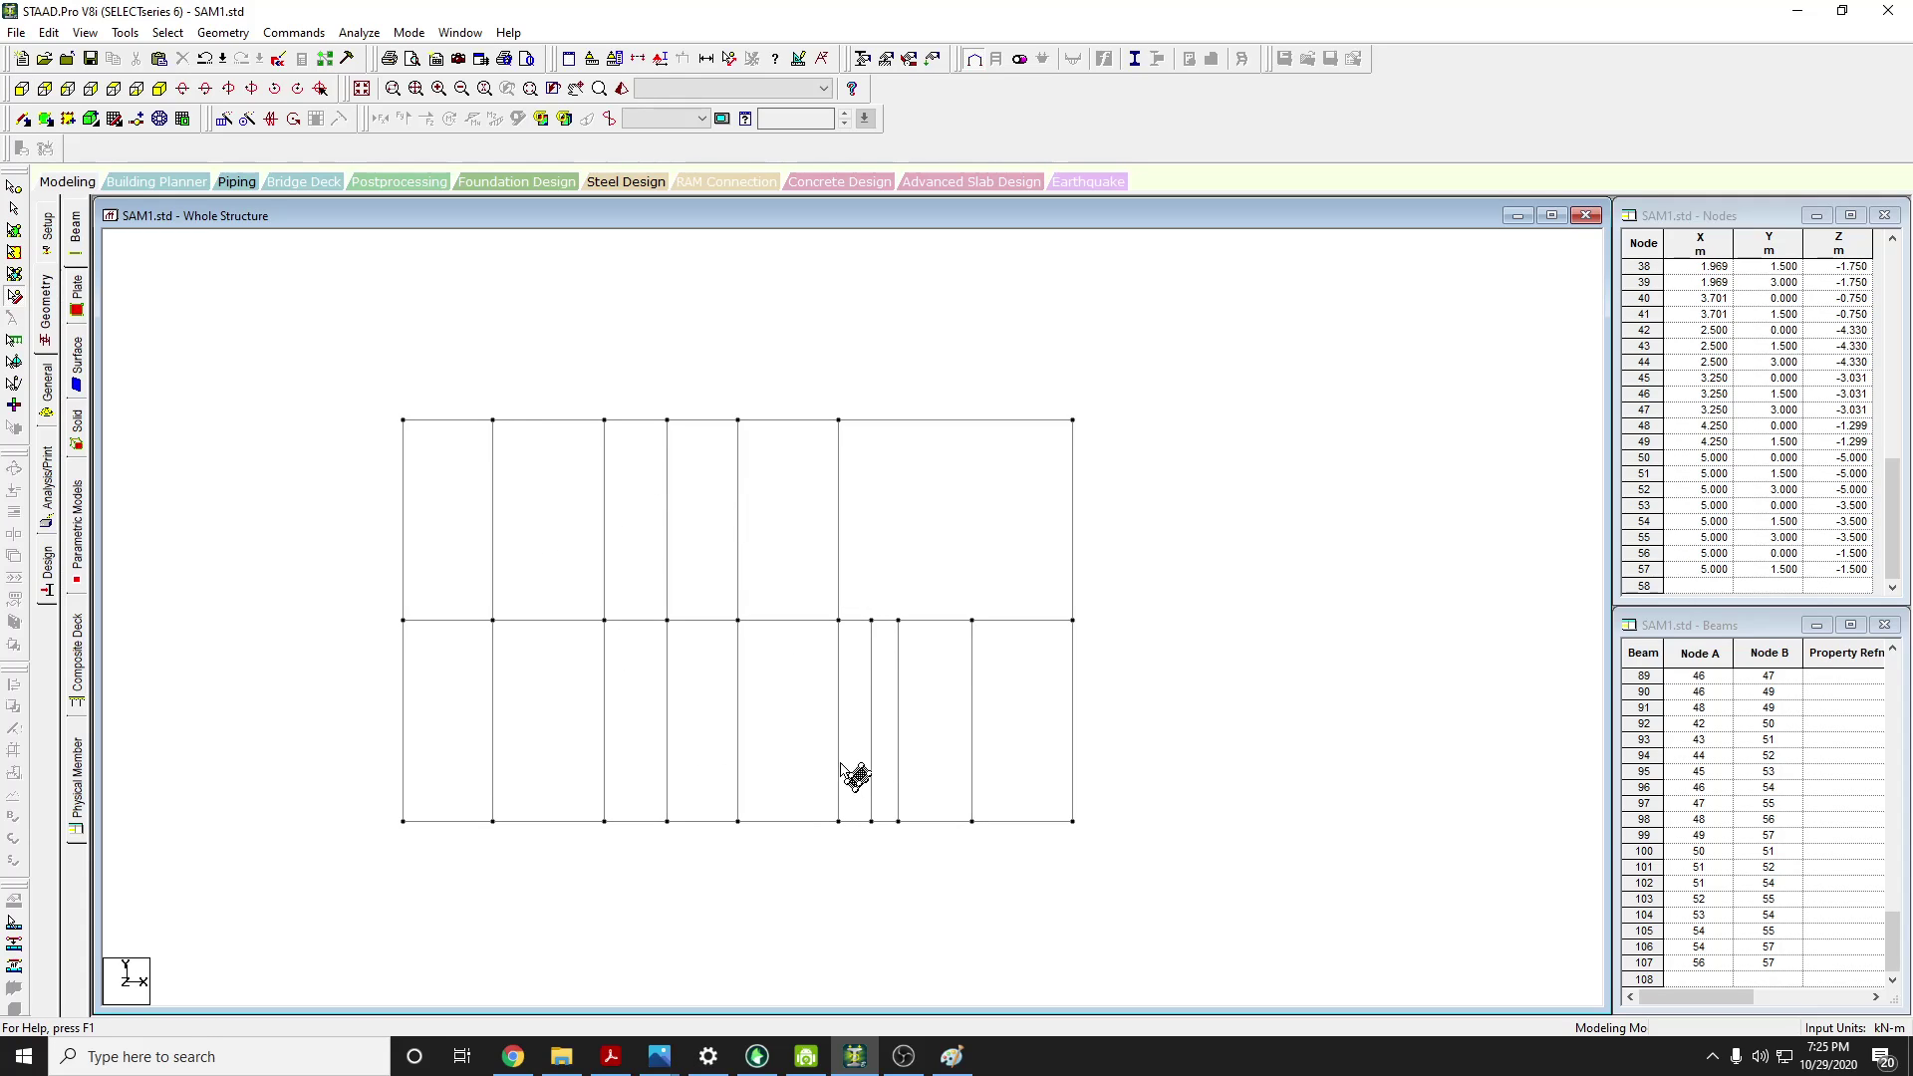
pyautogui.click(113, 89)
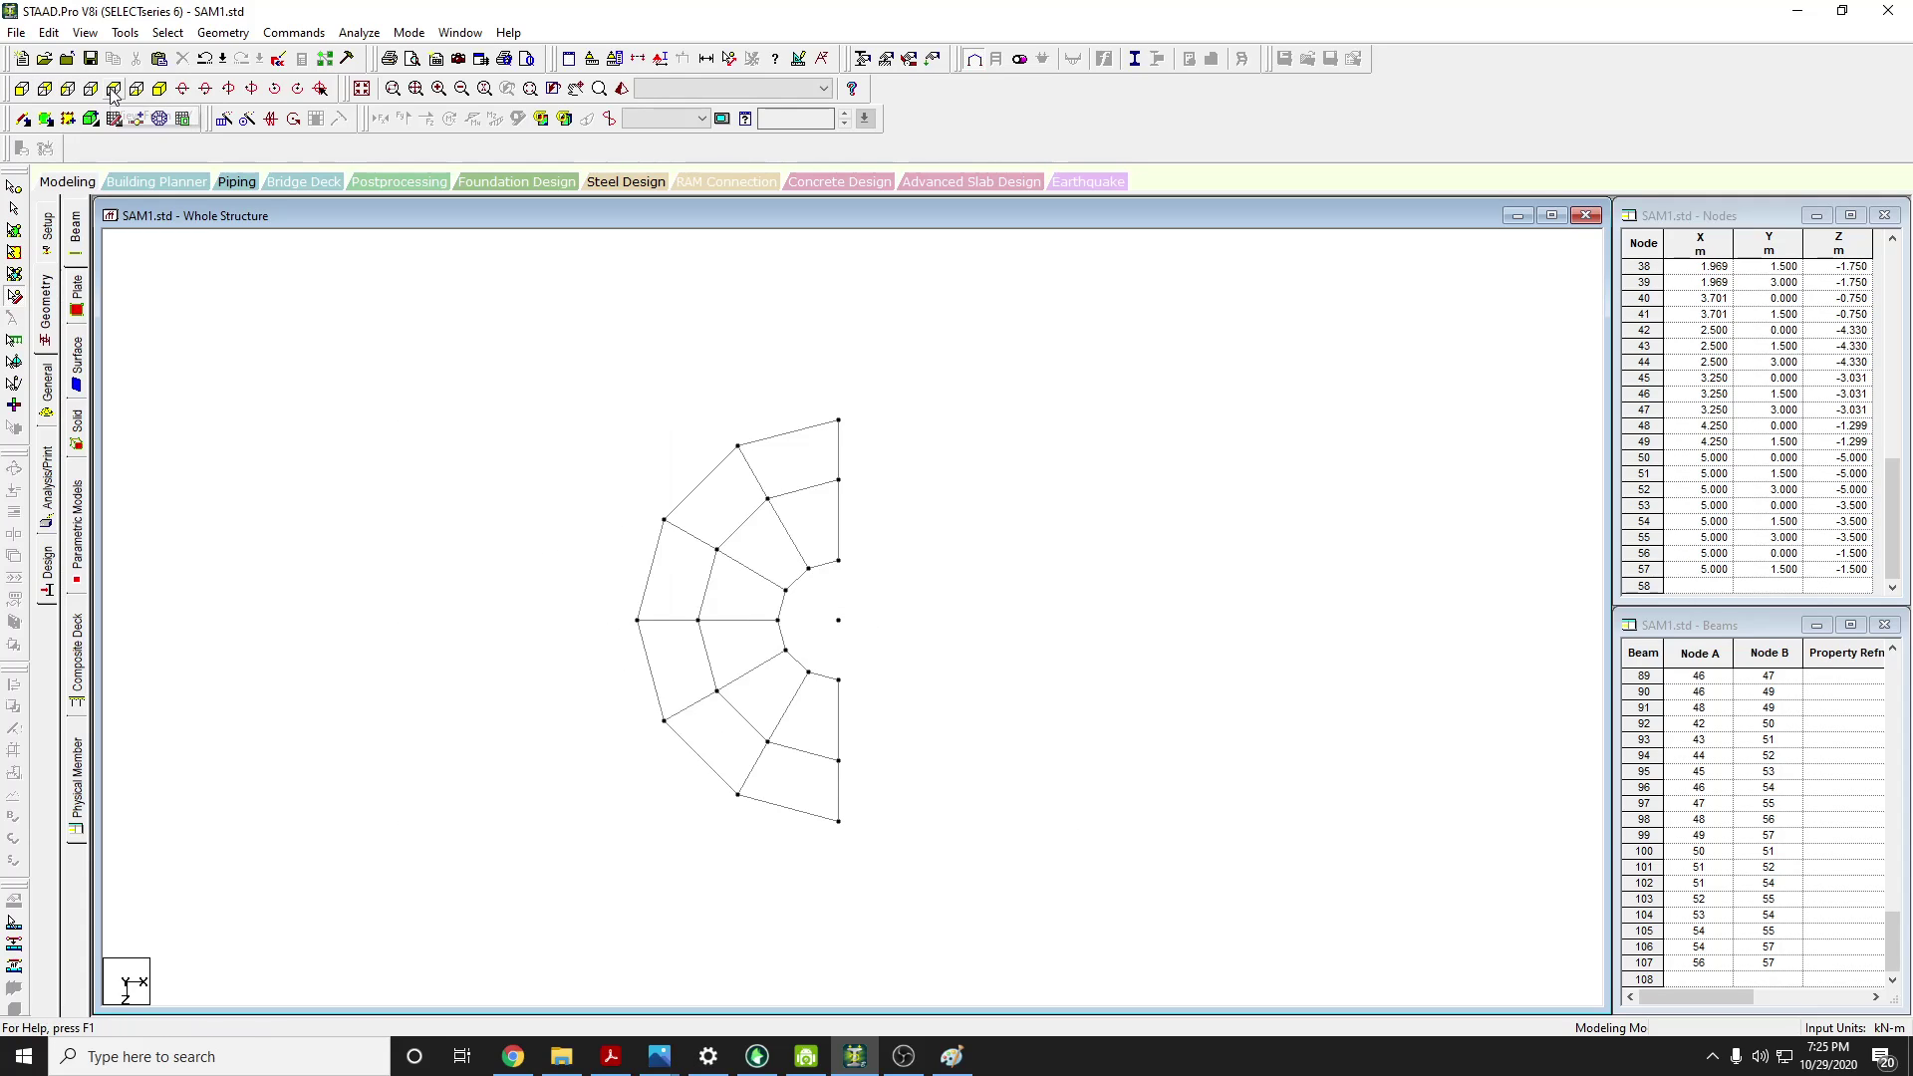
# Follow the presenter's repeated demonstration of the circular repeat in Google Meet and compare the plan views
pyautogui.click(513, 1058)
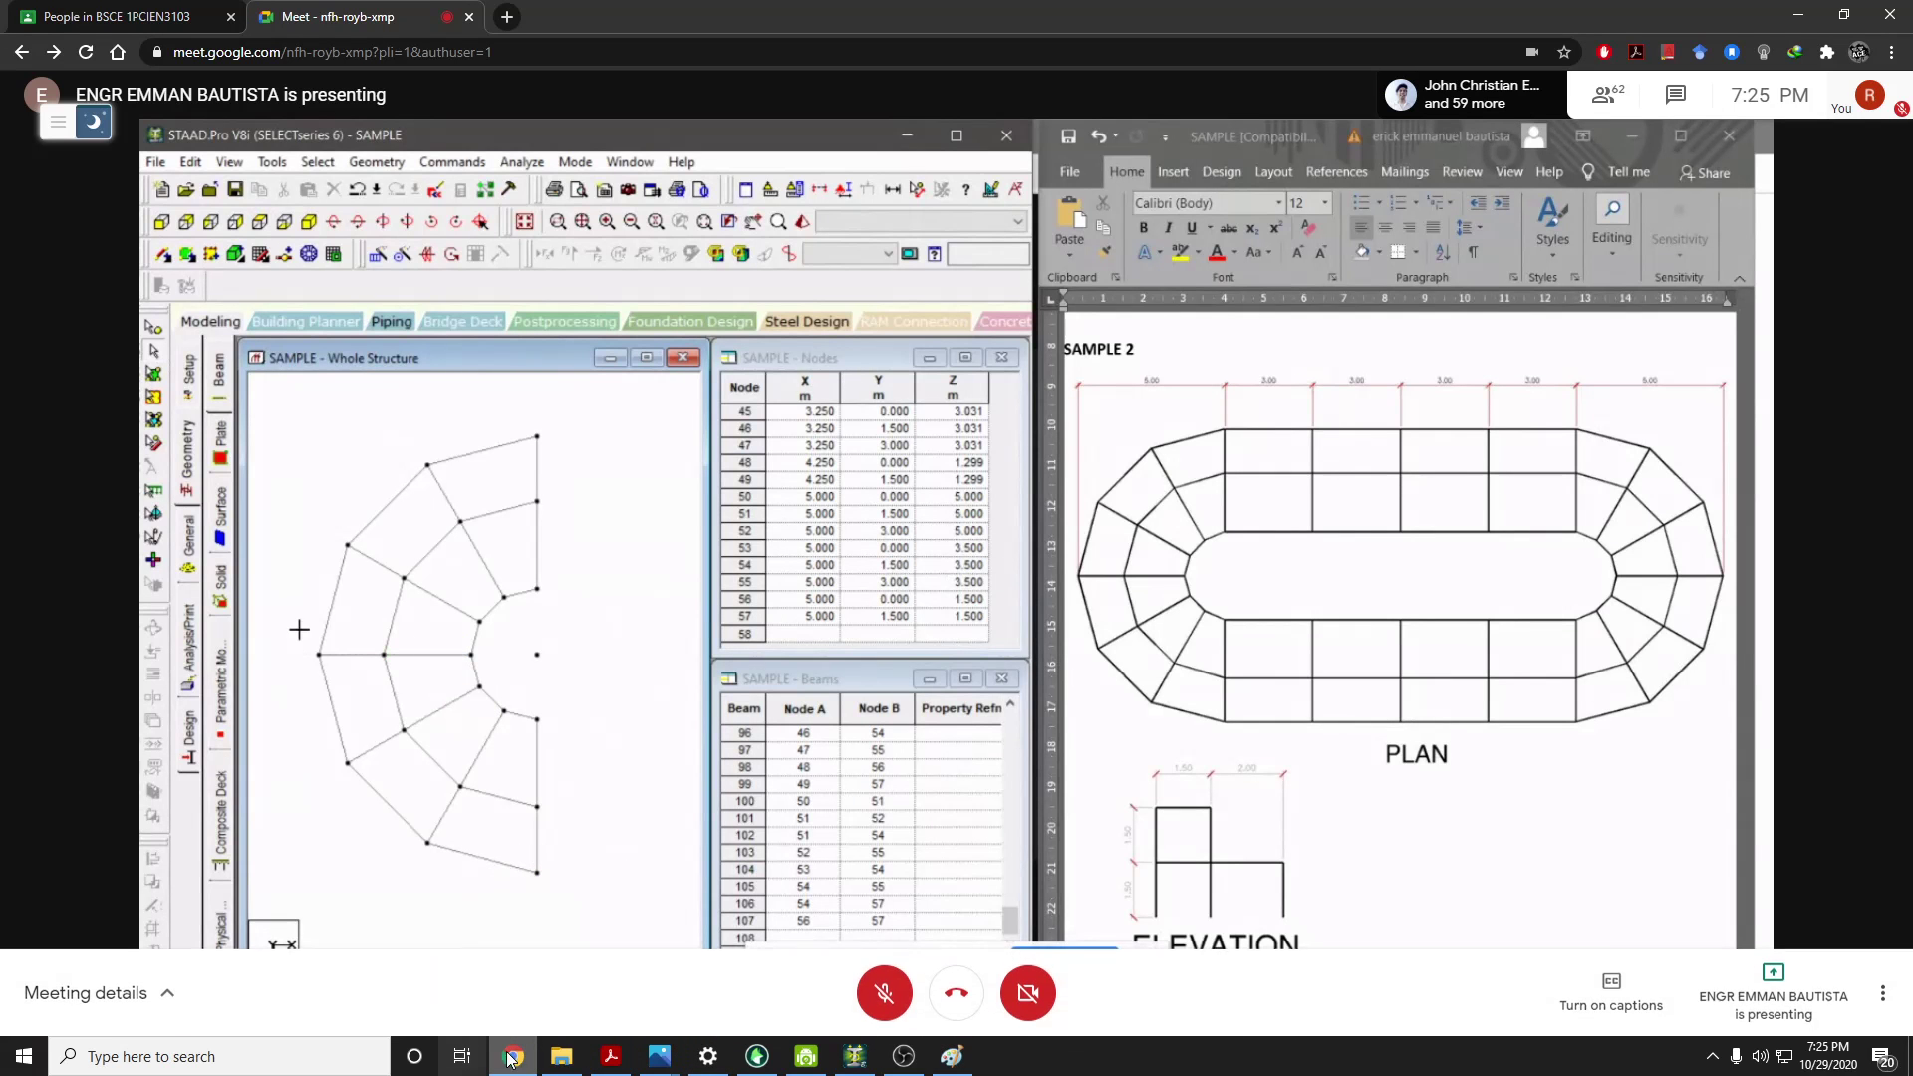
pyautogui.click(518, 1060)
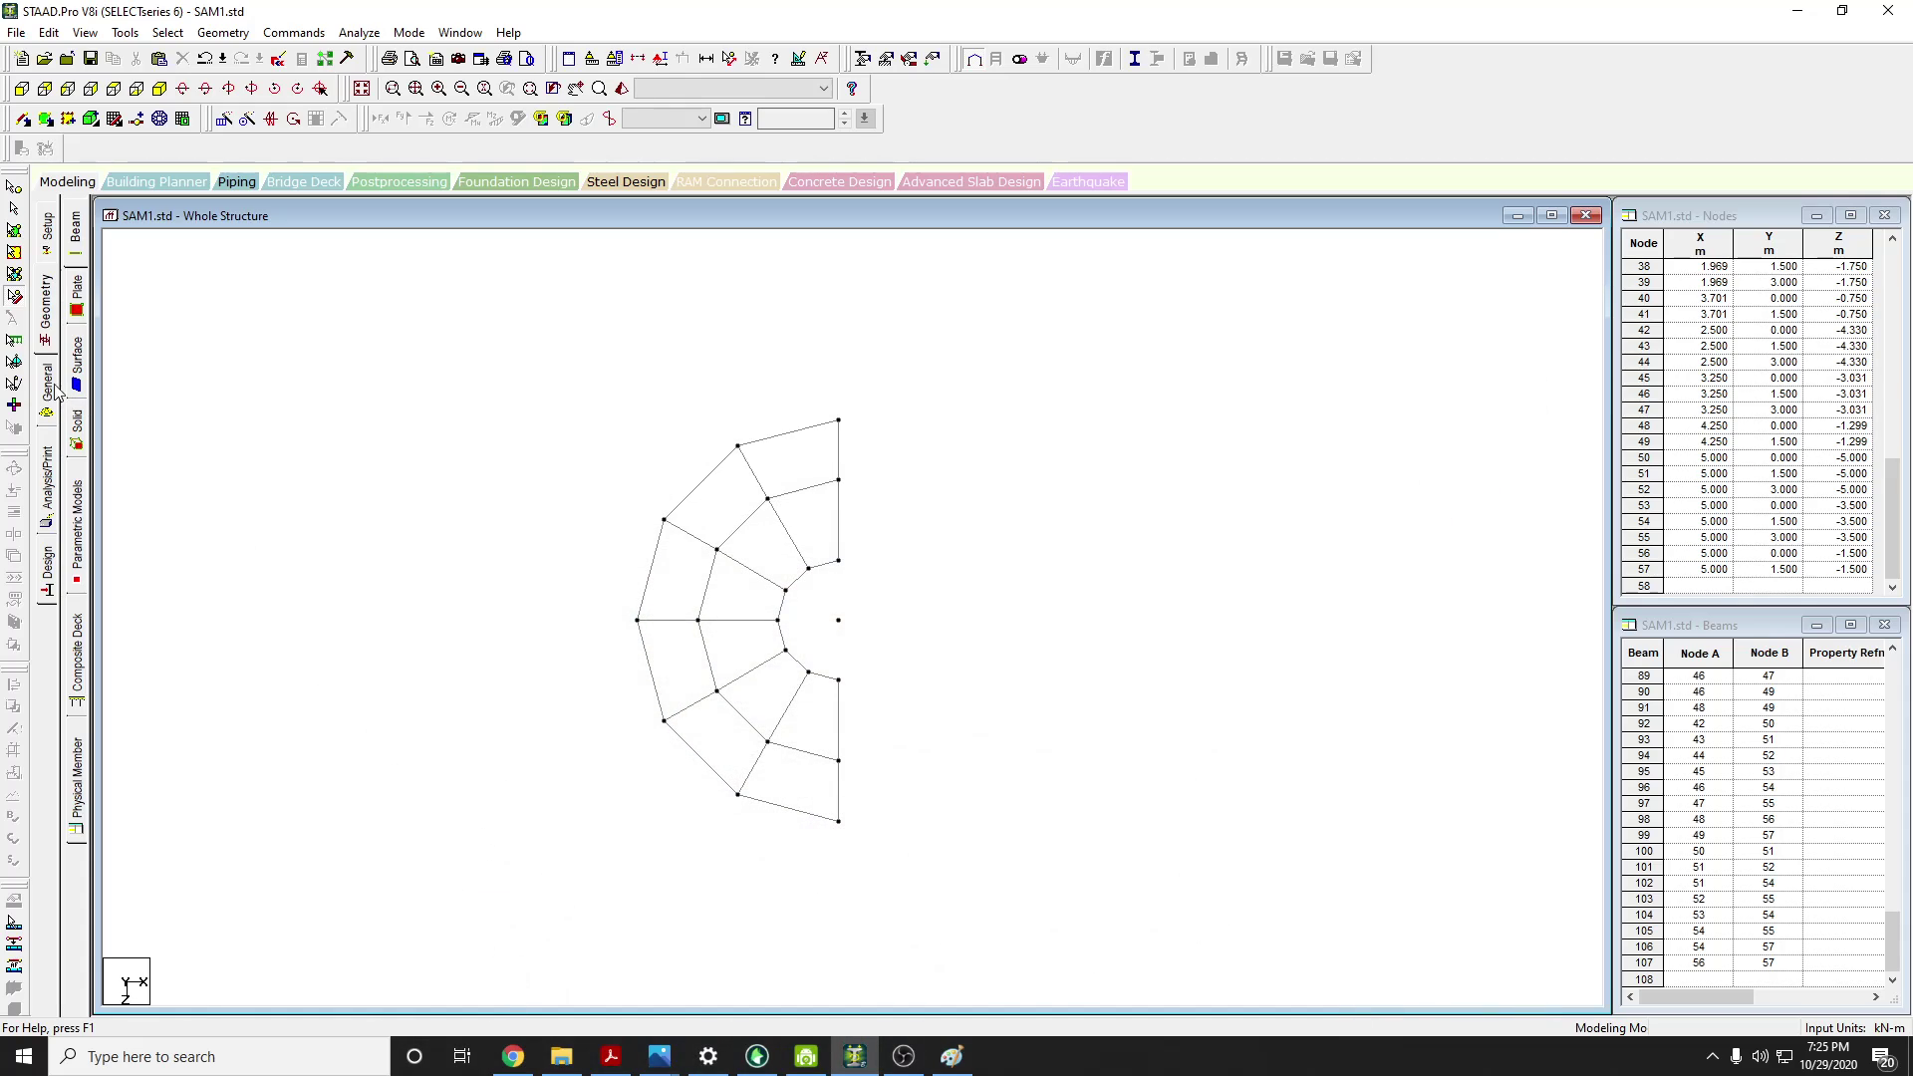
pyautogui.click(15, 297)
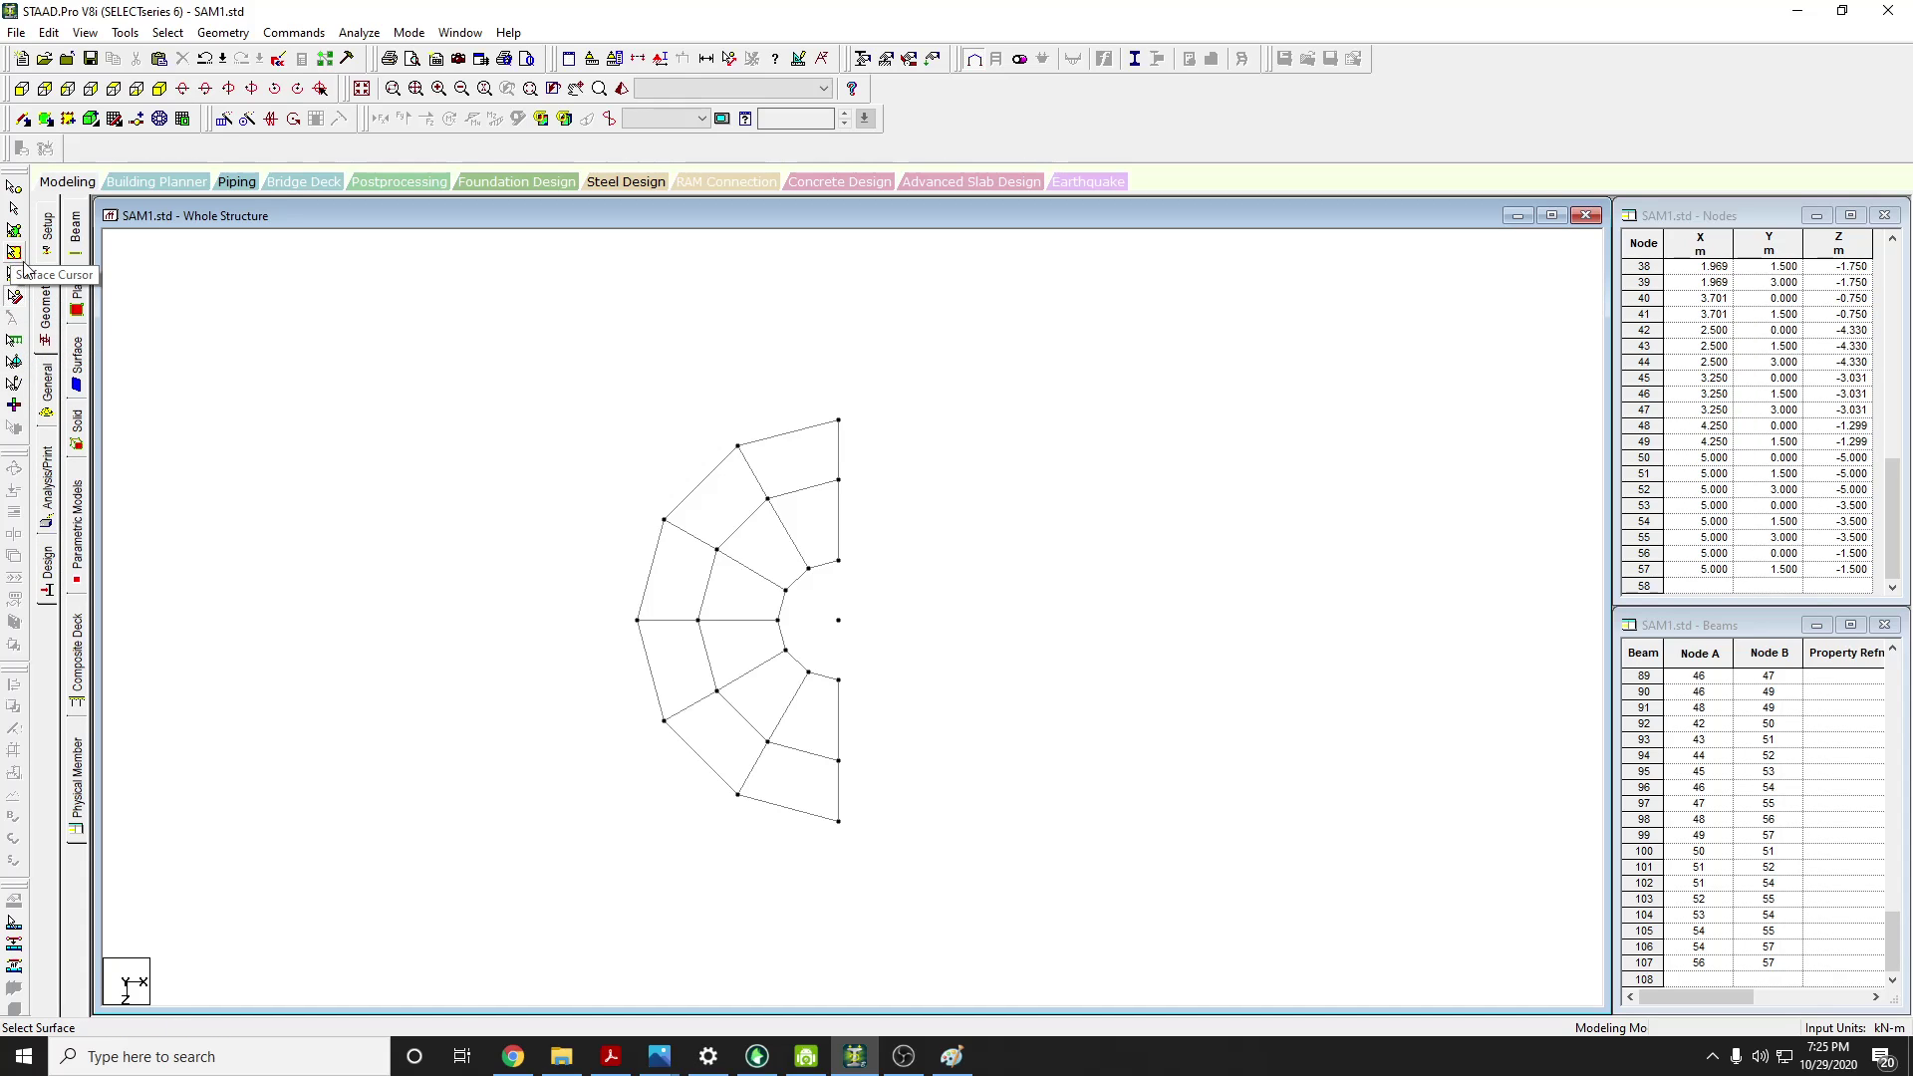
pyautogui.click(512, 1057)
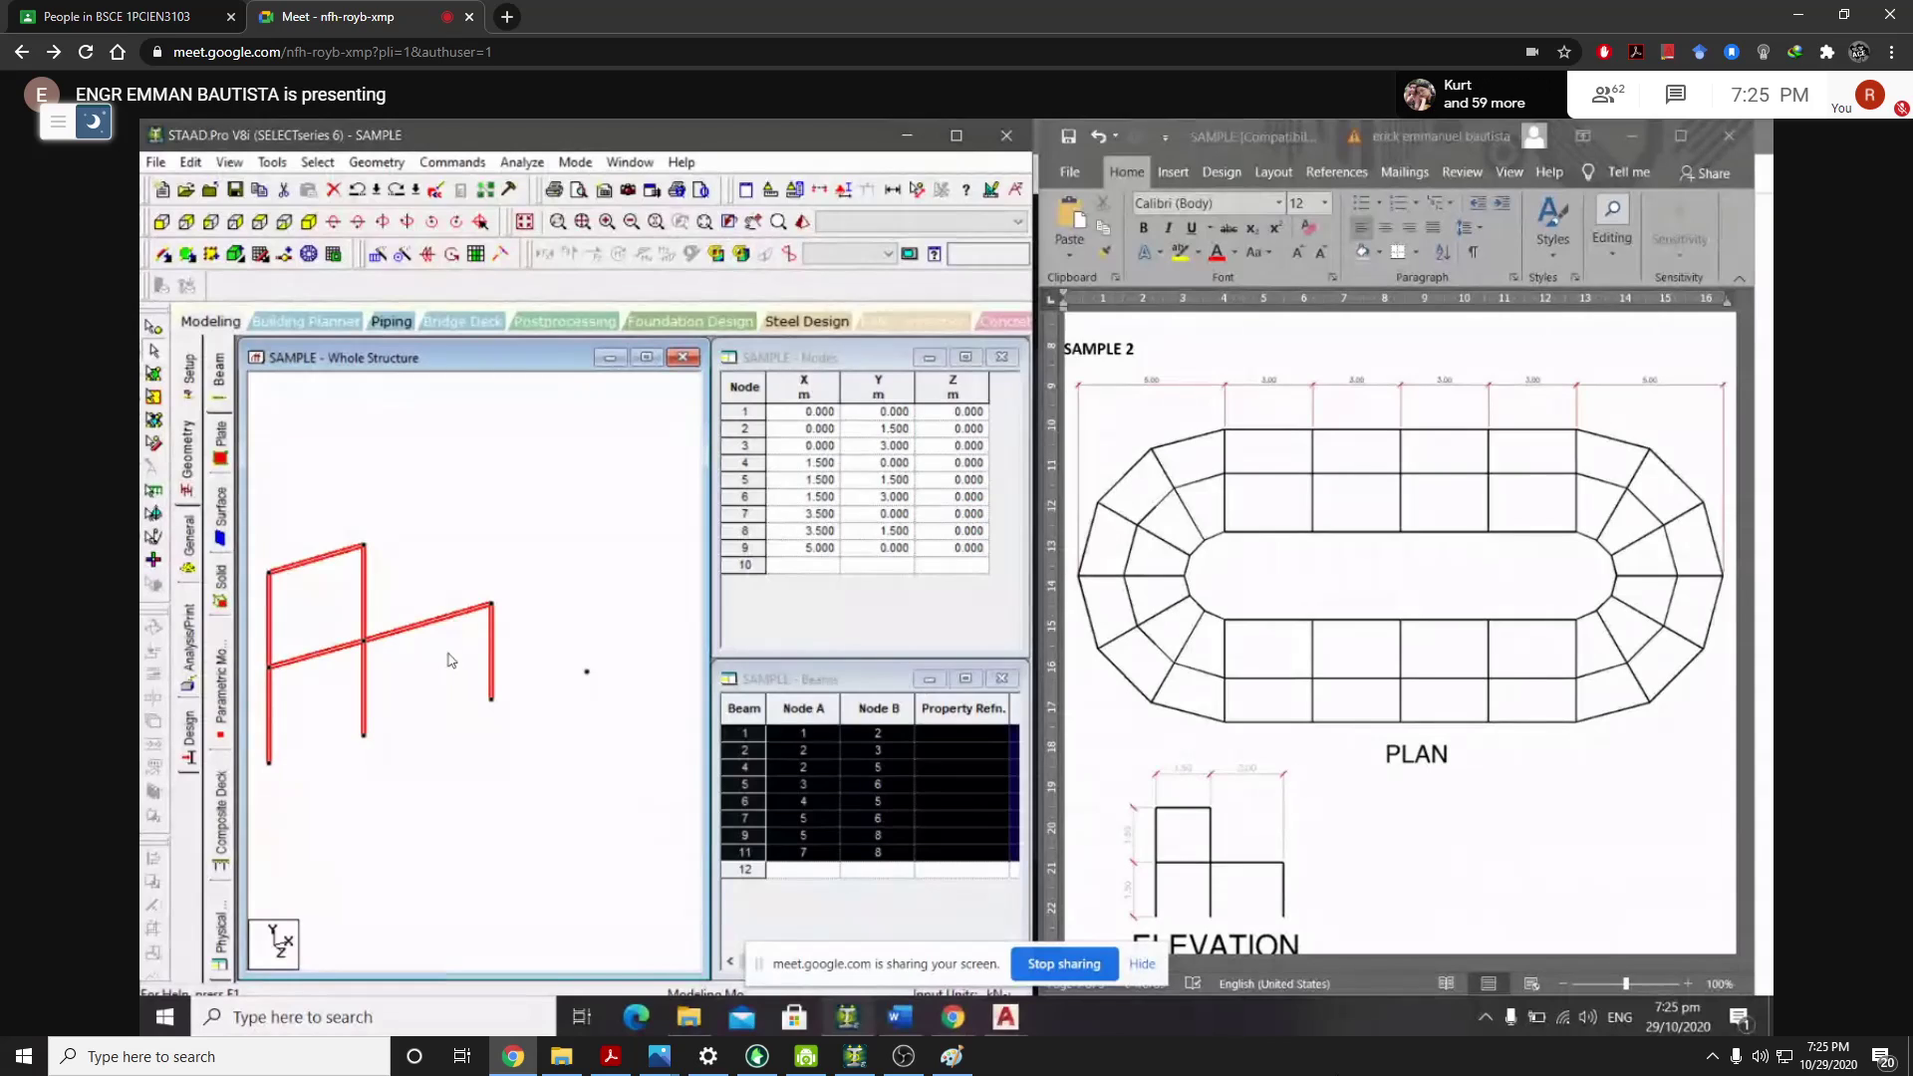
pyautogui.click(260, 221)
pyautogui.moveTo(556, 655); pyautogui.dragTo(598, 618, button='middle')
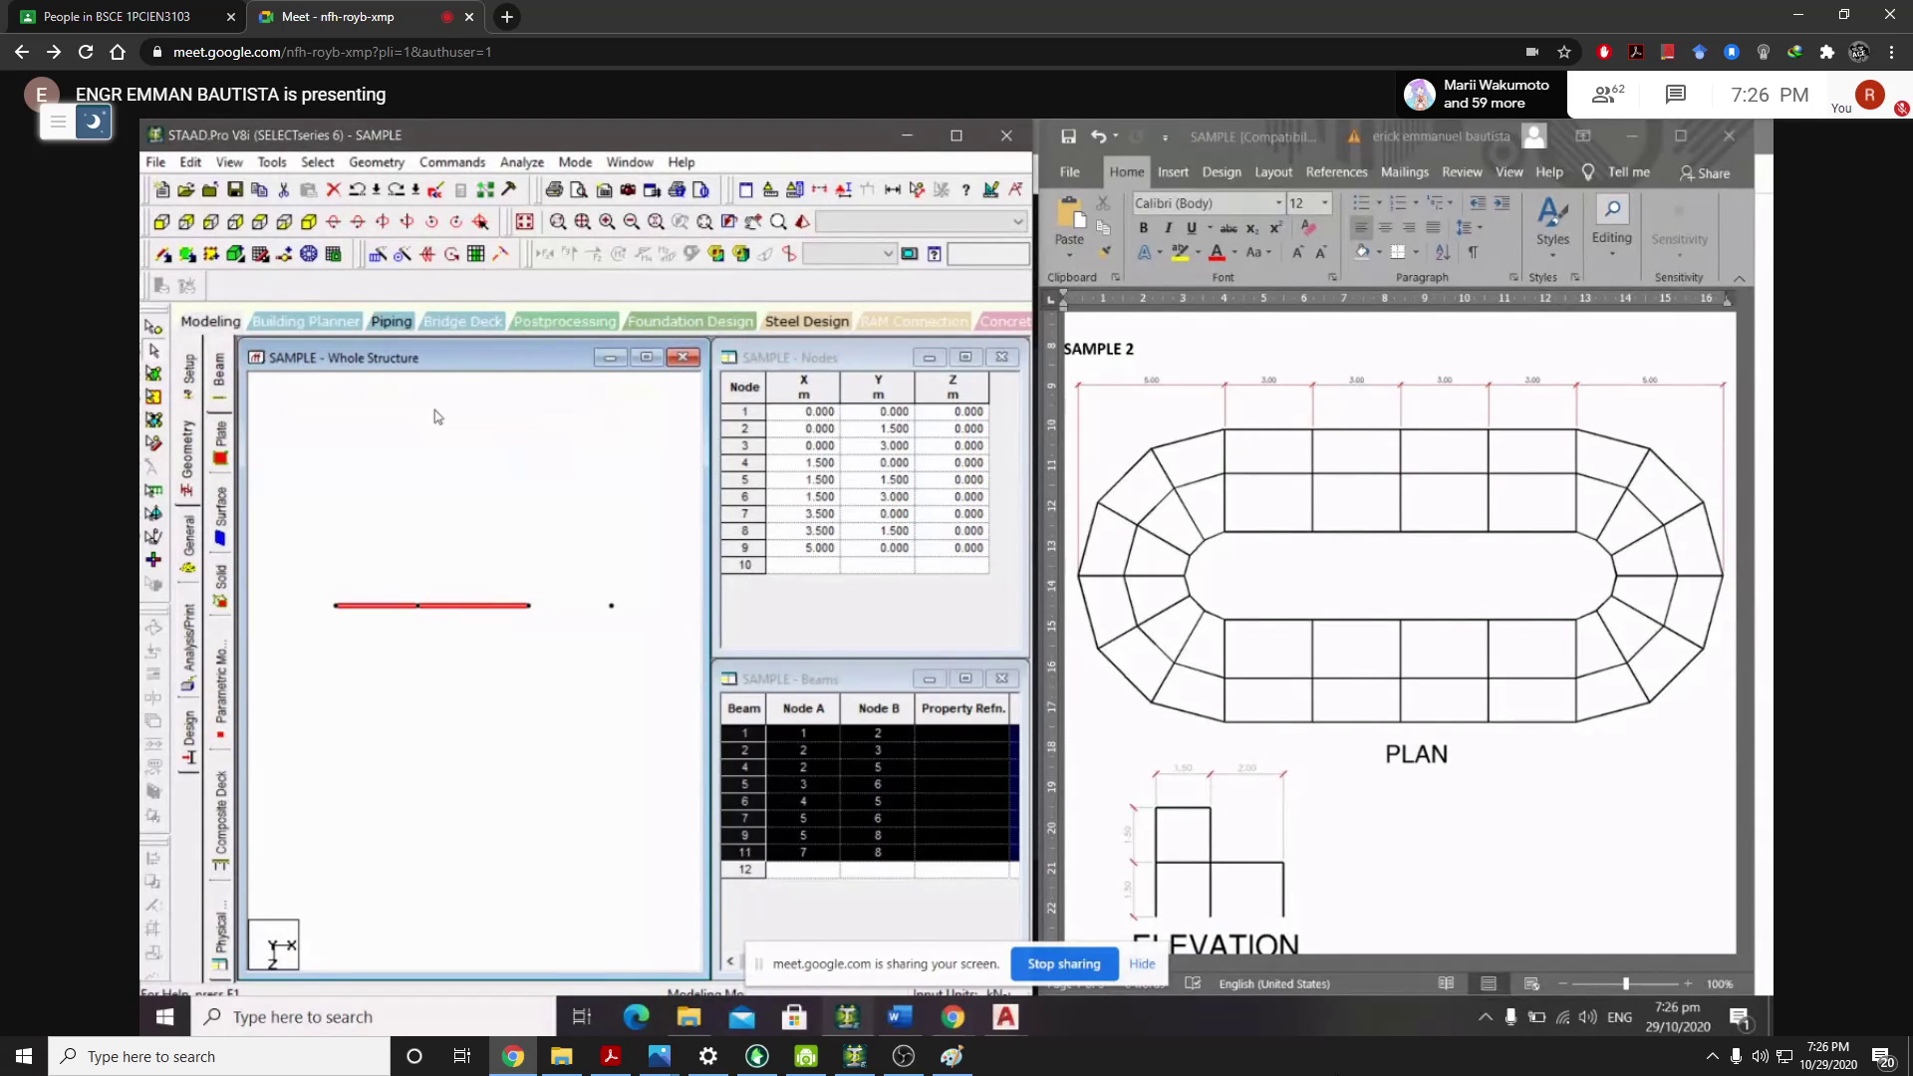
pyautogui.click(395, 256)
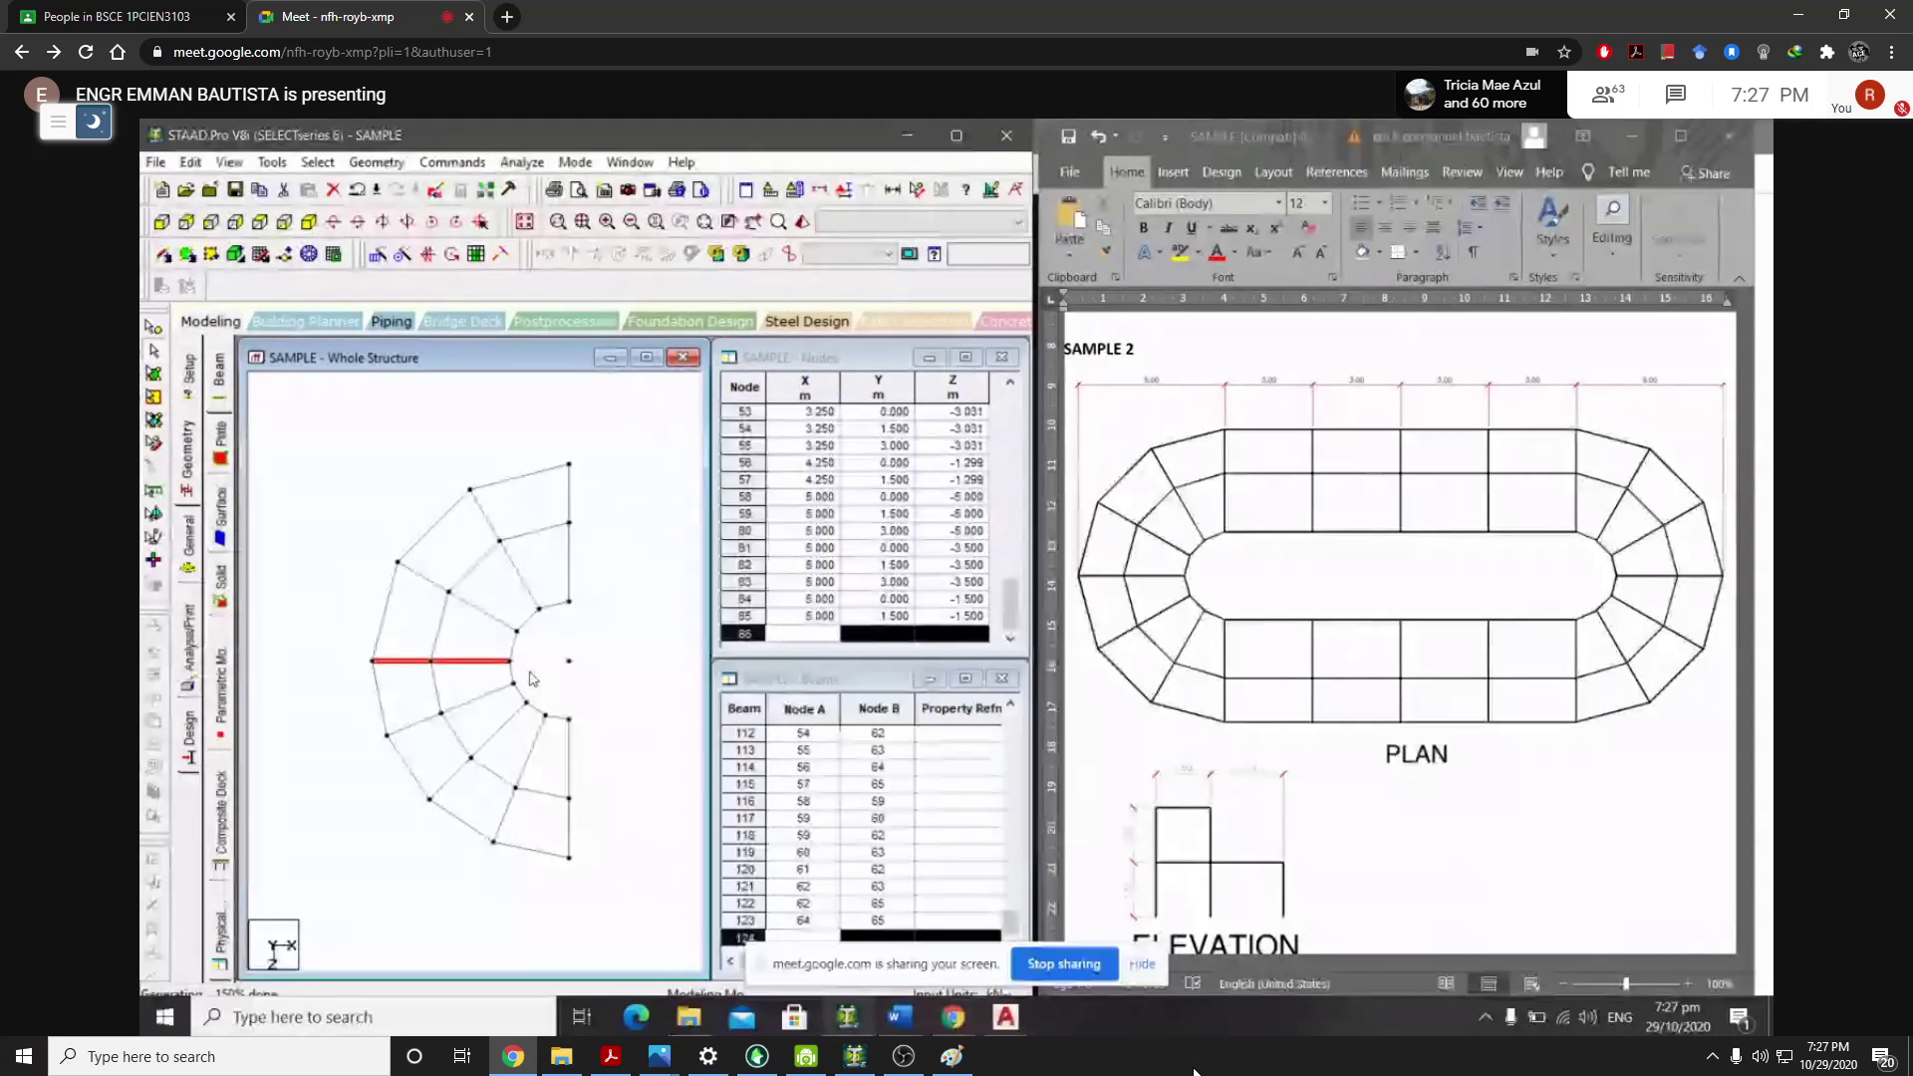
# Return to STAAD.Pro and save the modified structure through the auto-save request
pyautogui.click(856, 1057)
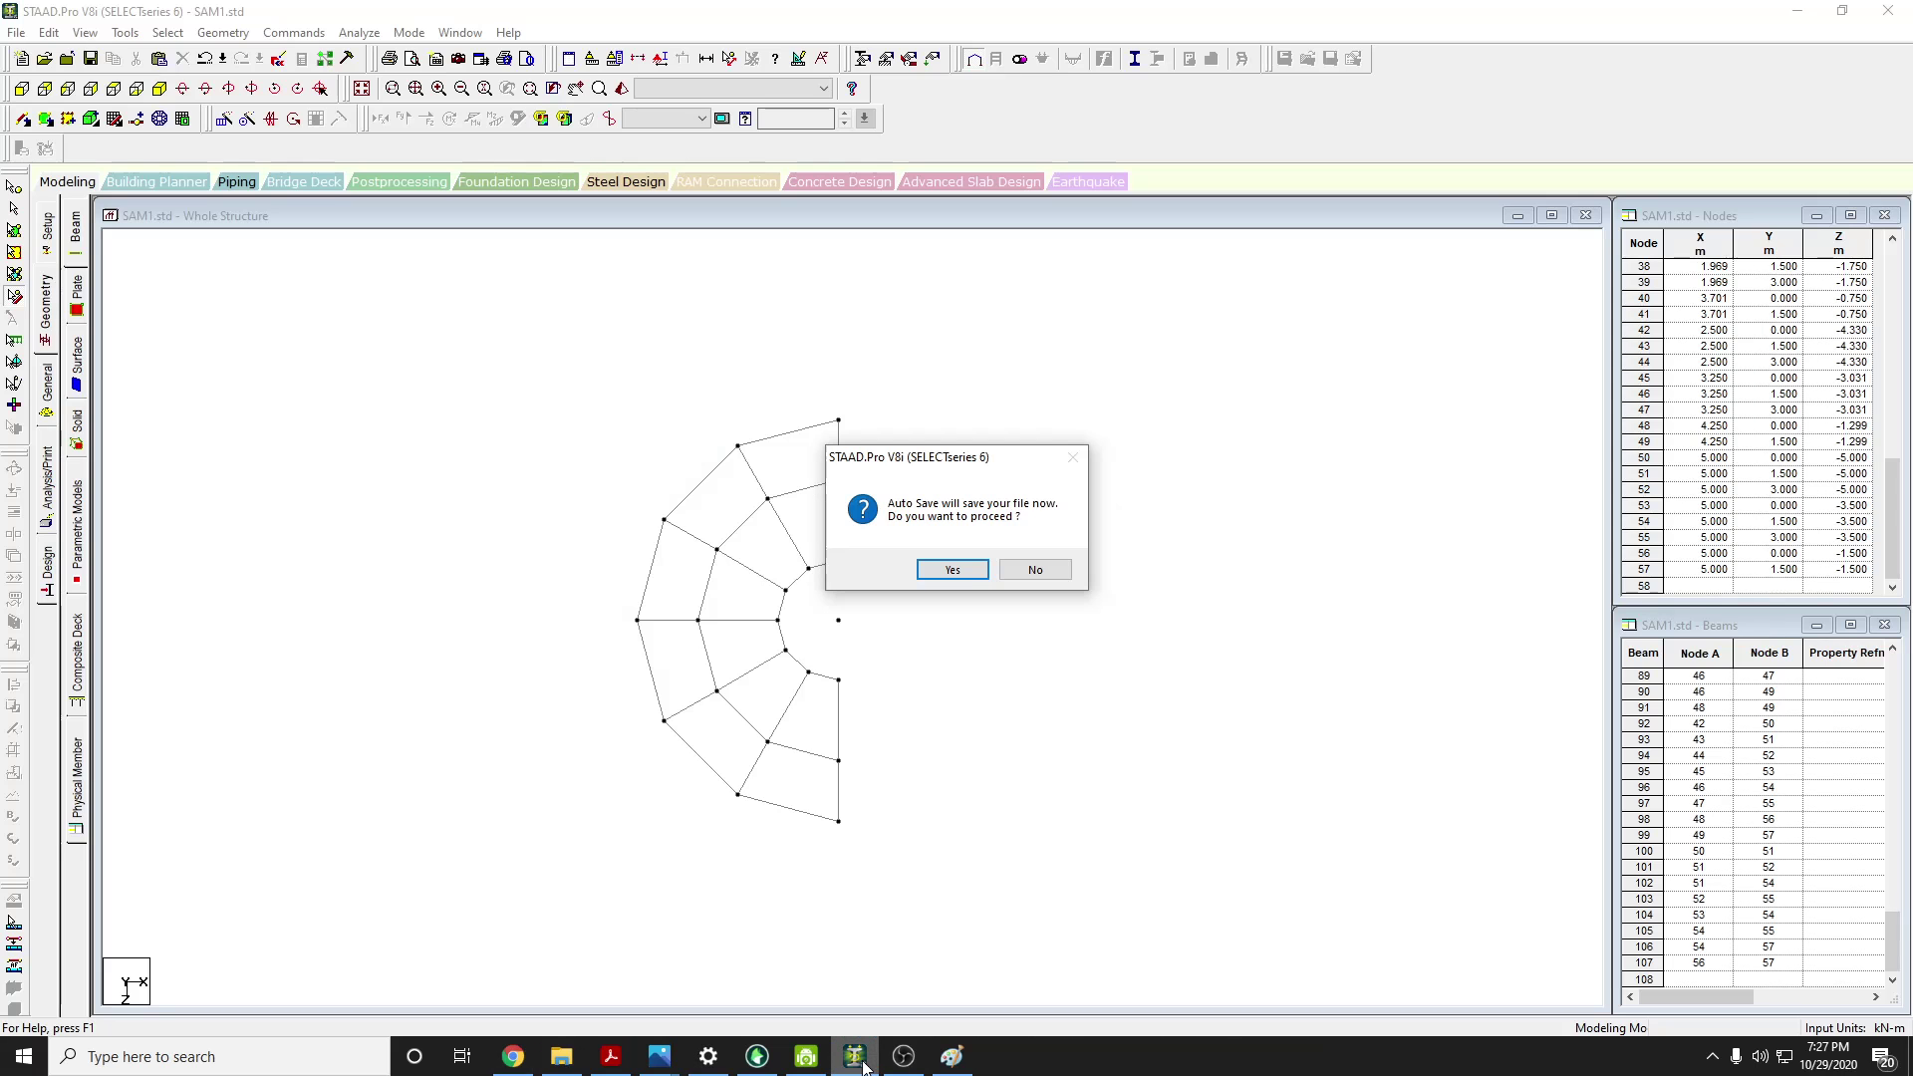
pyautogui.click(953, 569)
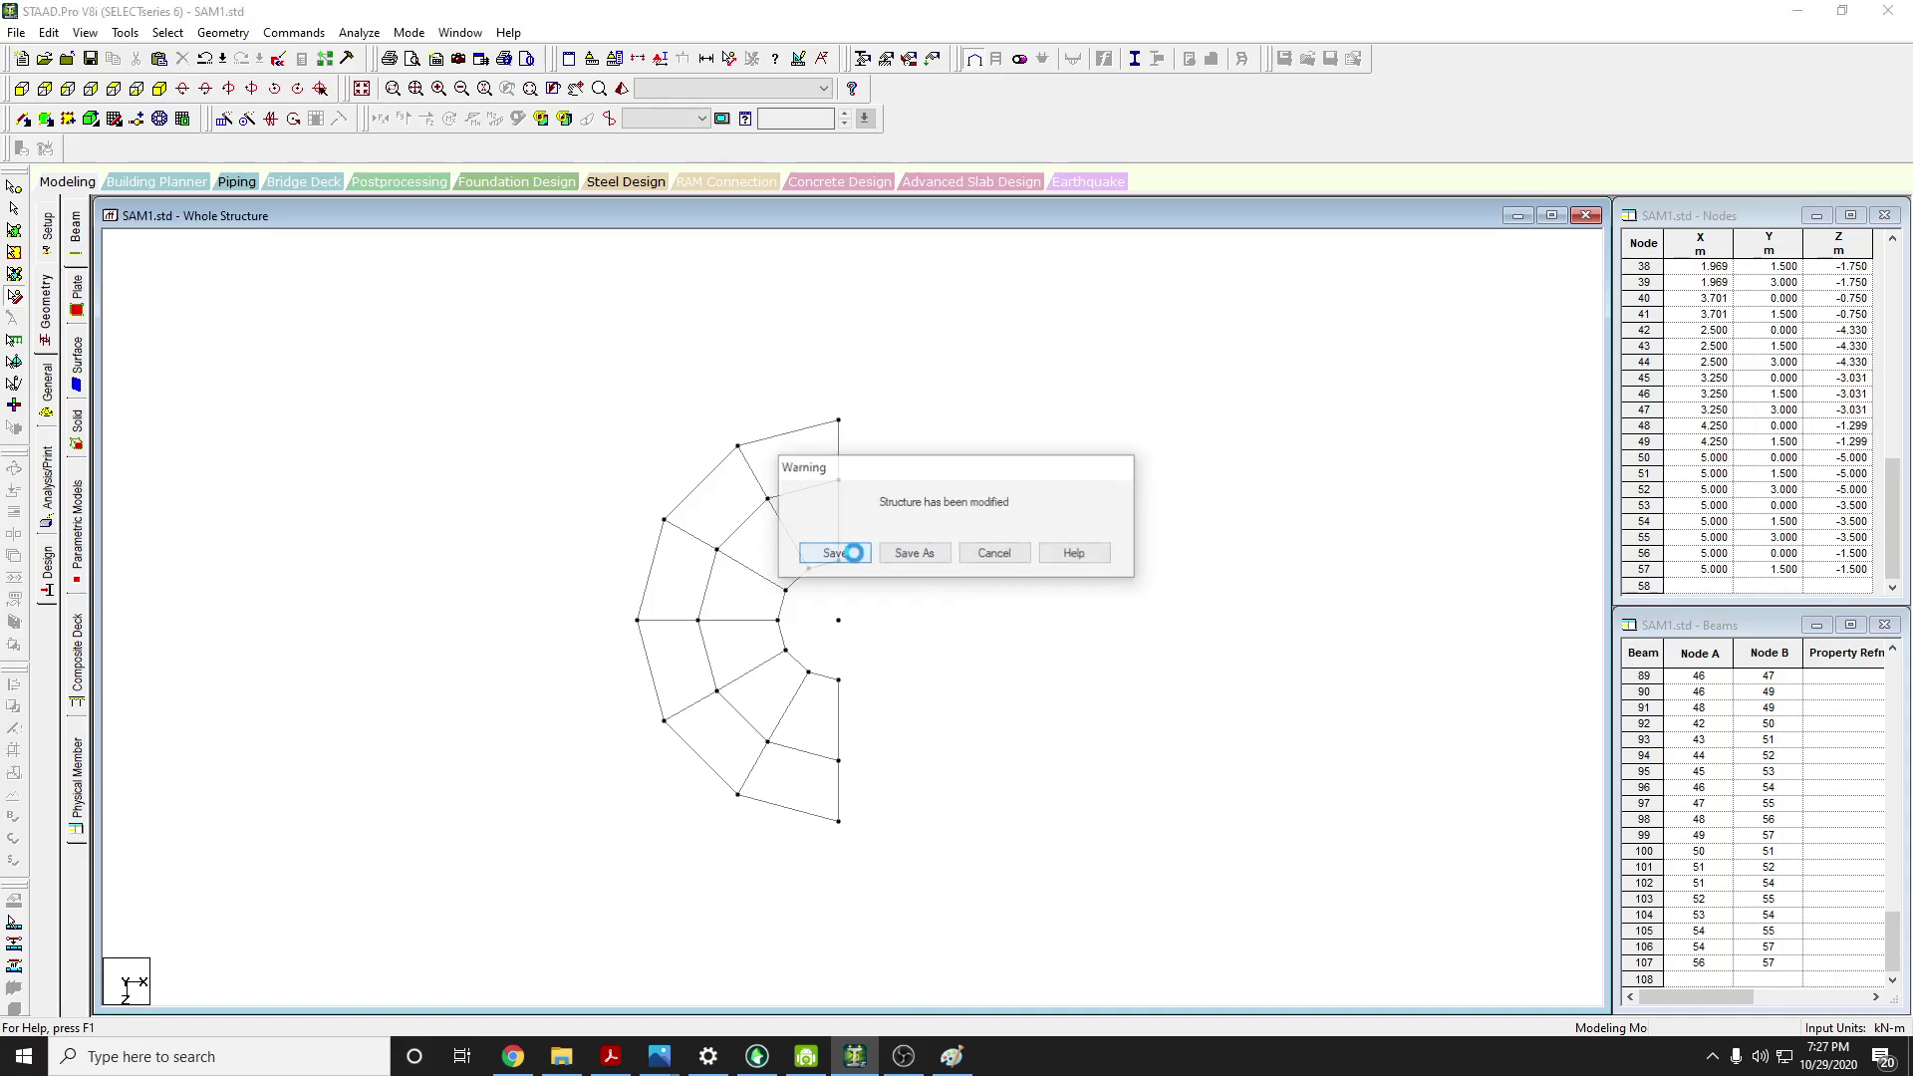
pyautogui.click(845, 558)
pyautogui.click(857, 1064)
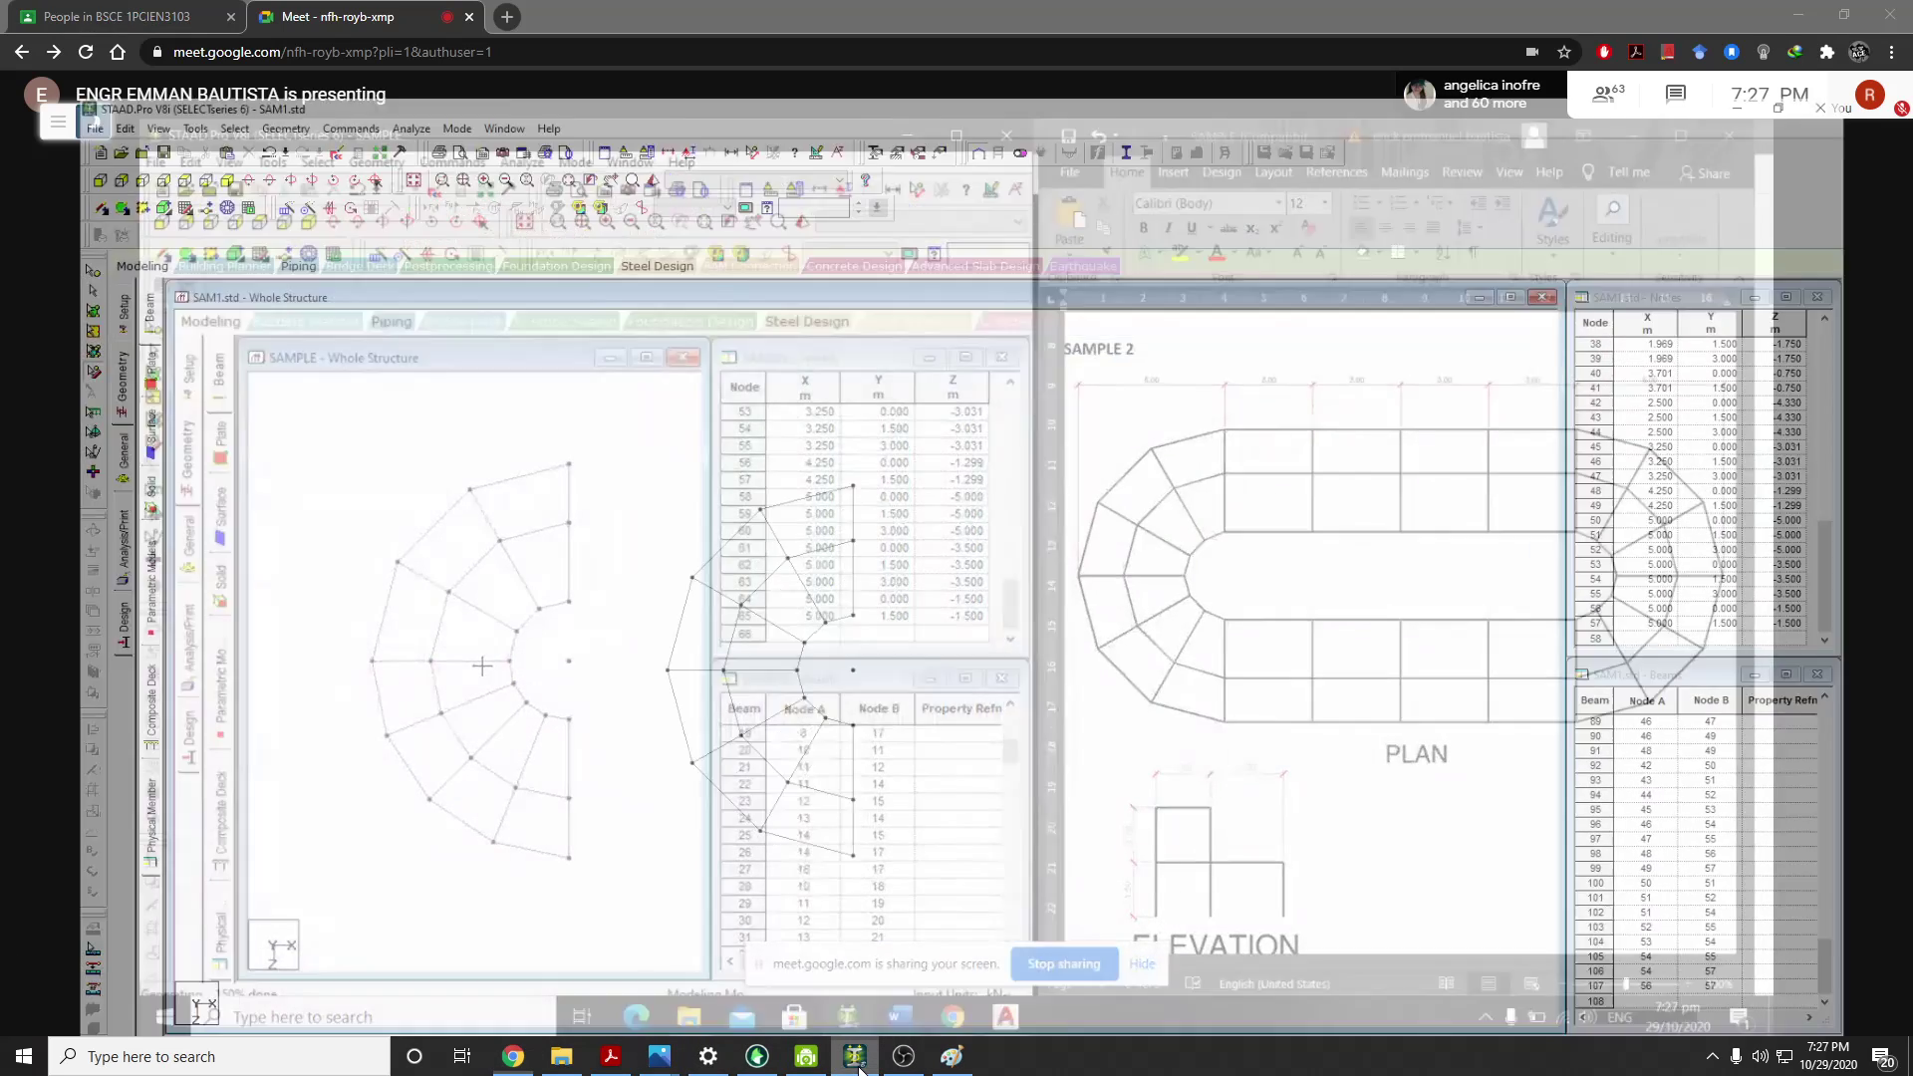
pyautogui.click(855, 1057)
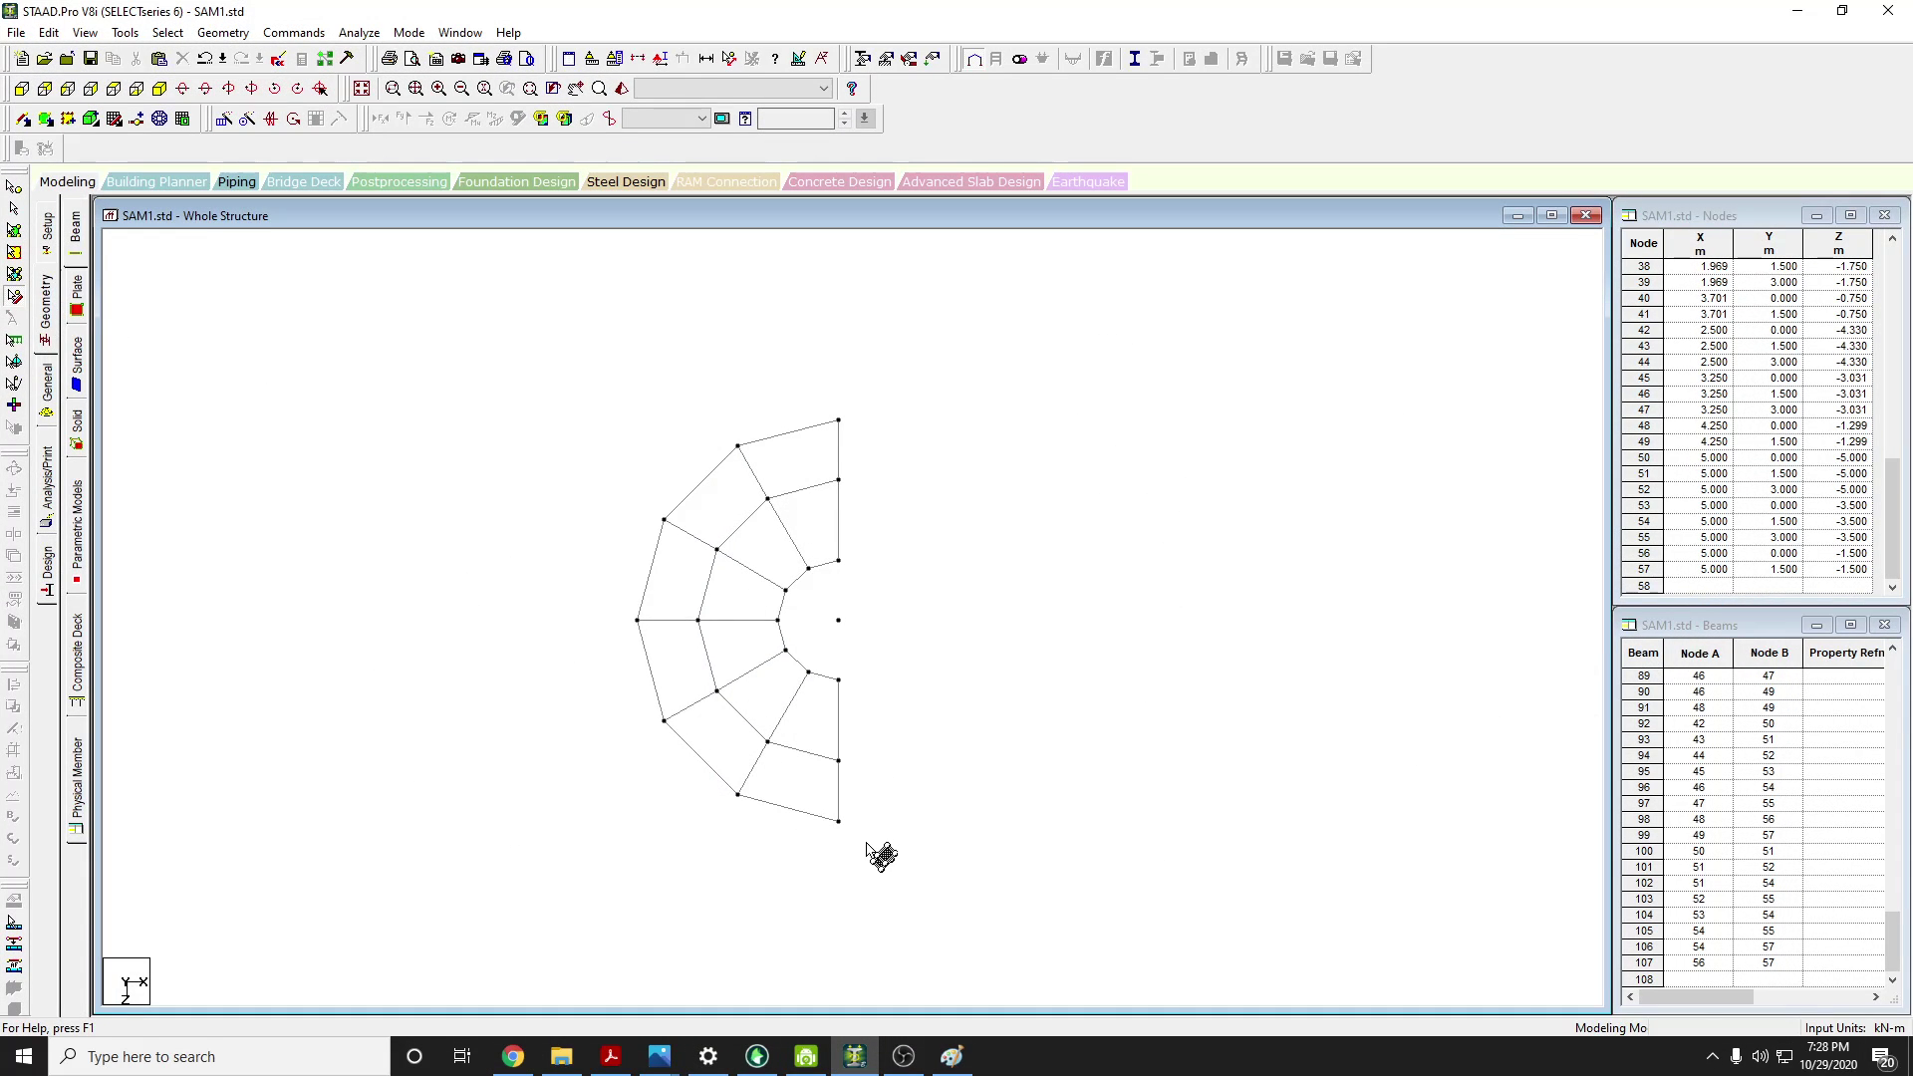
# Select the two end frames of the half ring, excluding the inner connecting beams, and check the selection in isometric view
pyautogui.moveTo(859, 847); pyautogui.dragTo(826, 663)
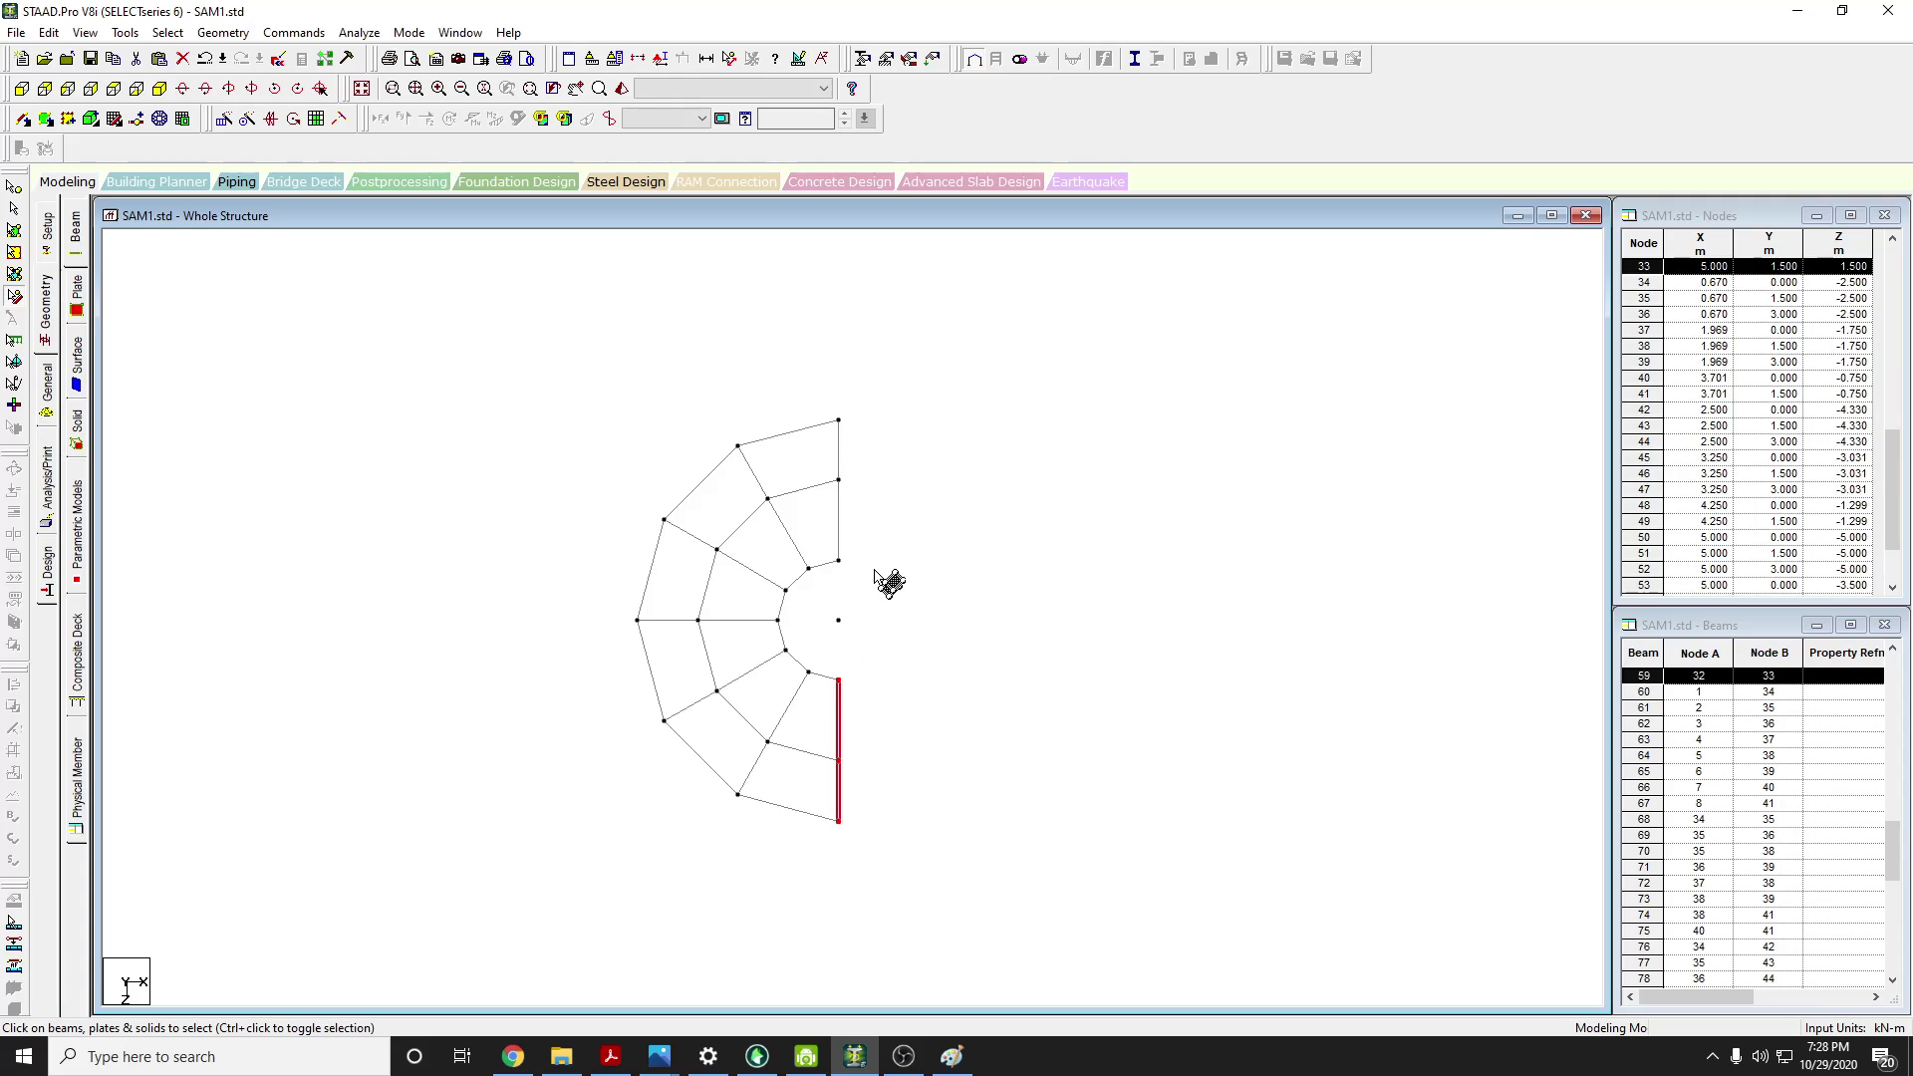
pyautogui.moveTo(872, 573); pyautogui.dragTo(835, 403)
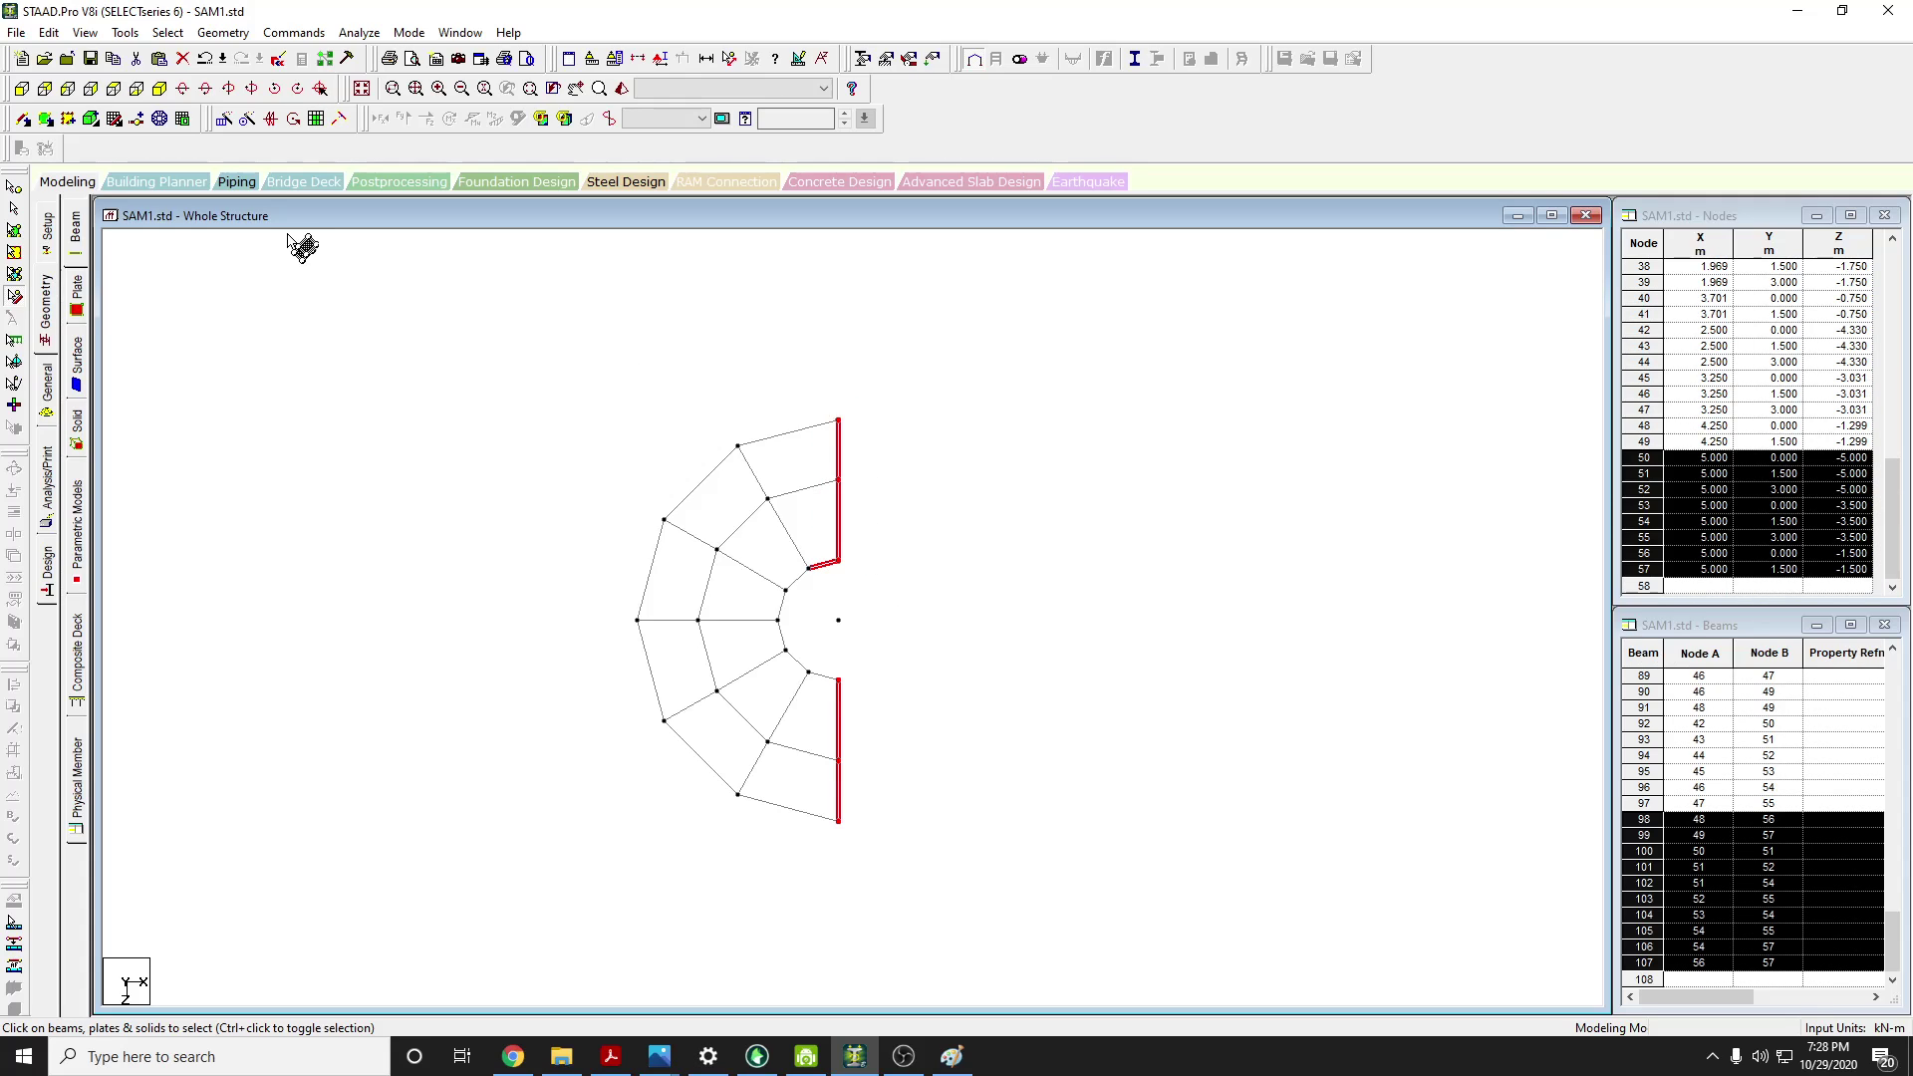
pyautogui.keyDown('ctrl'); pyautogui.click(827, 564); pyautogui.keyUp('ctrl')
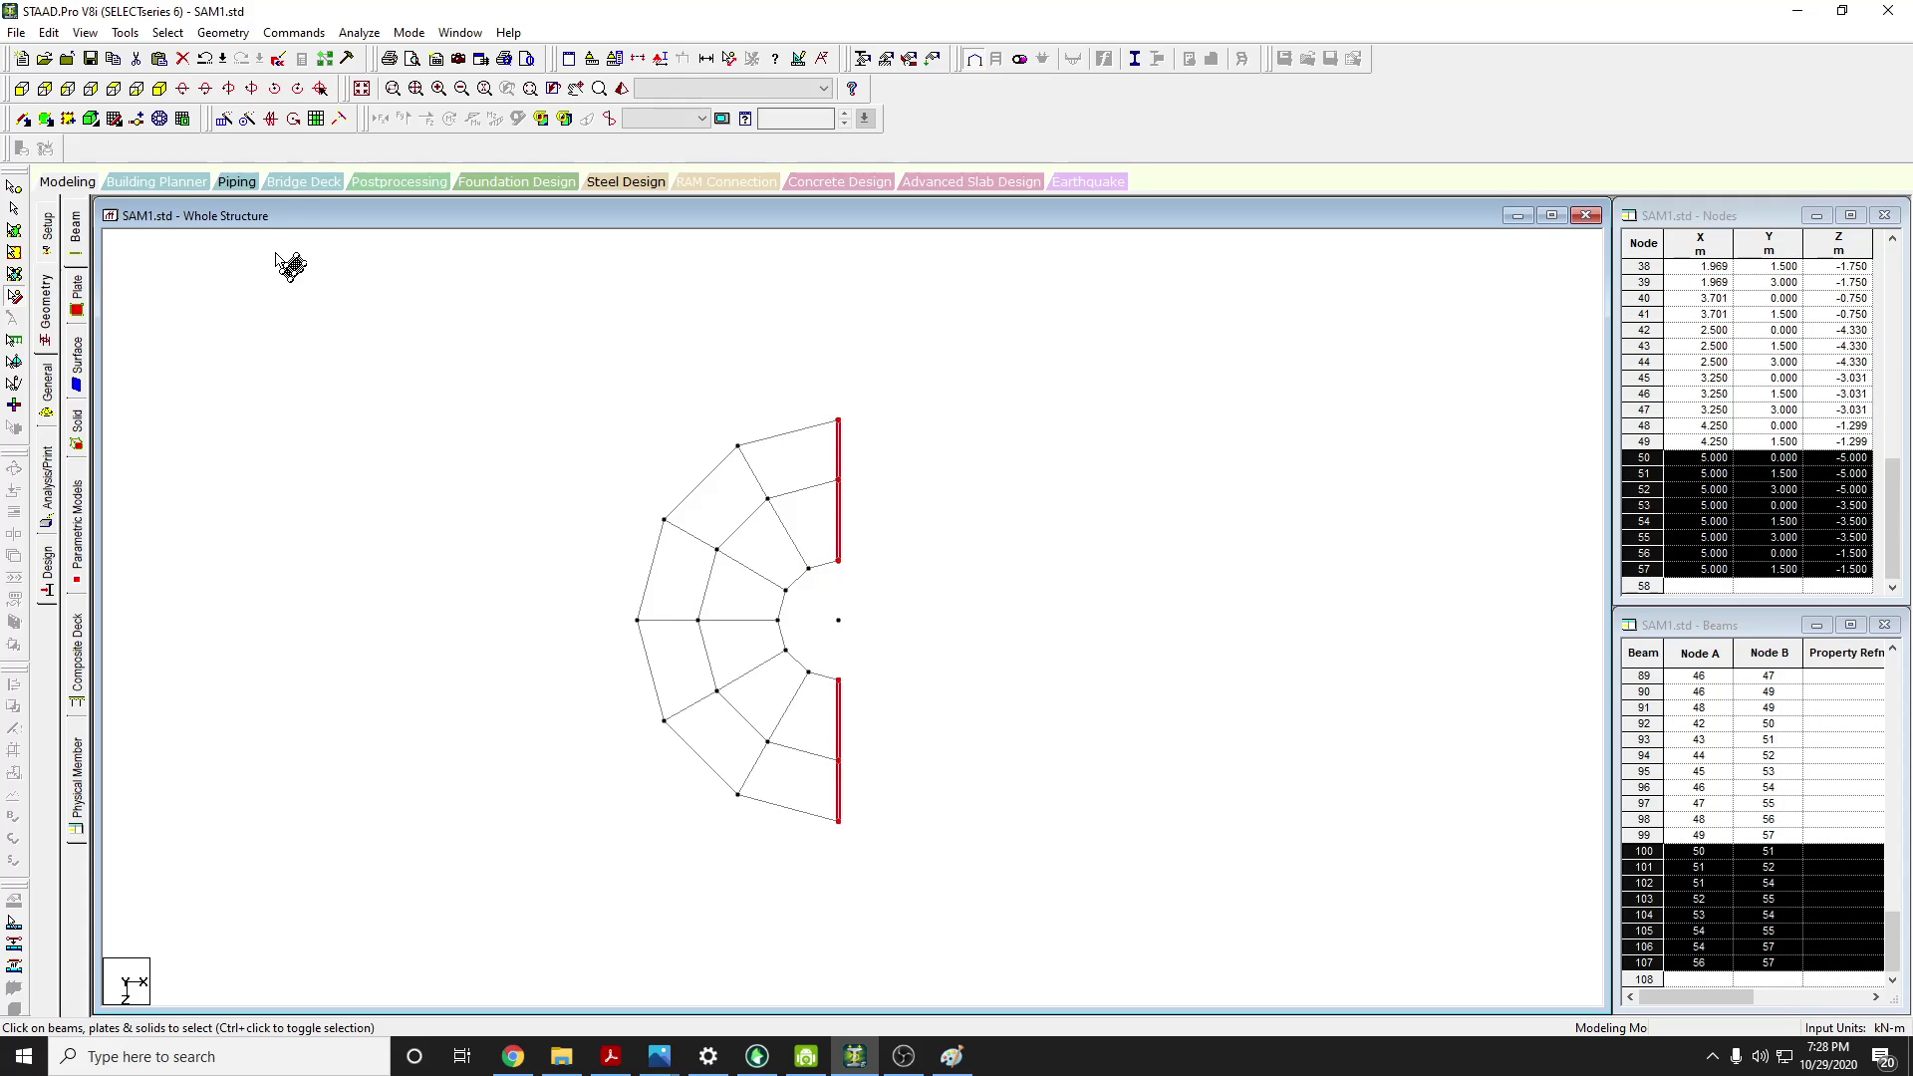
pyautogui.click(160, 87)
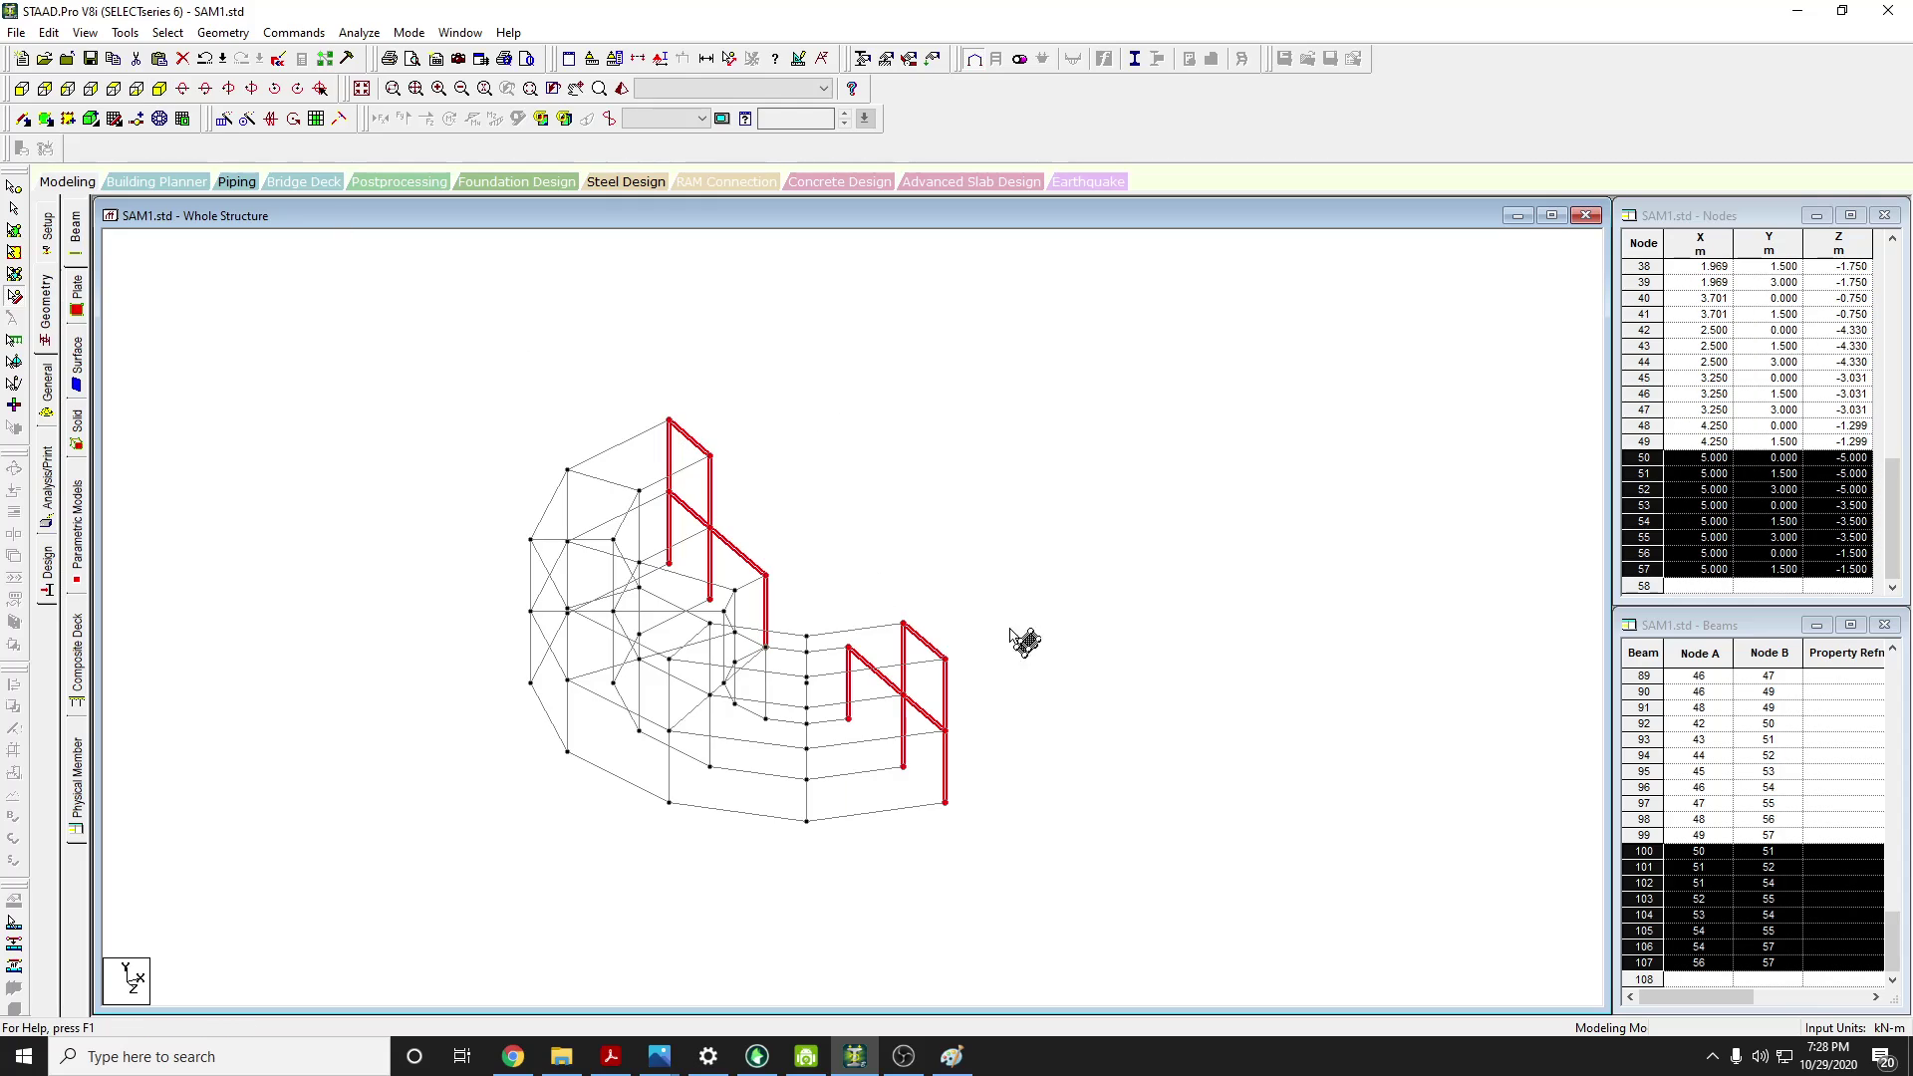
pyautogui.moveTo(1134, 666); pyautogui.dragTo(1107, 670)
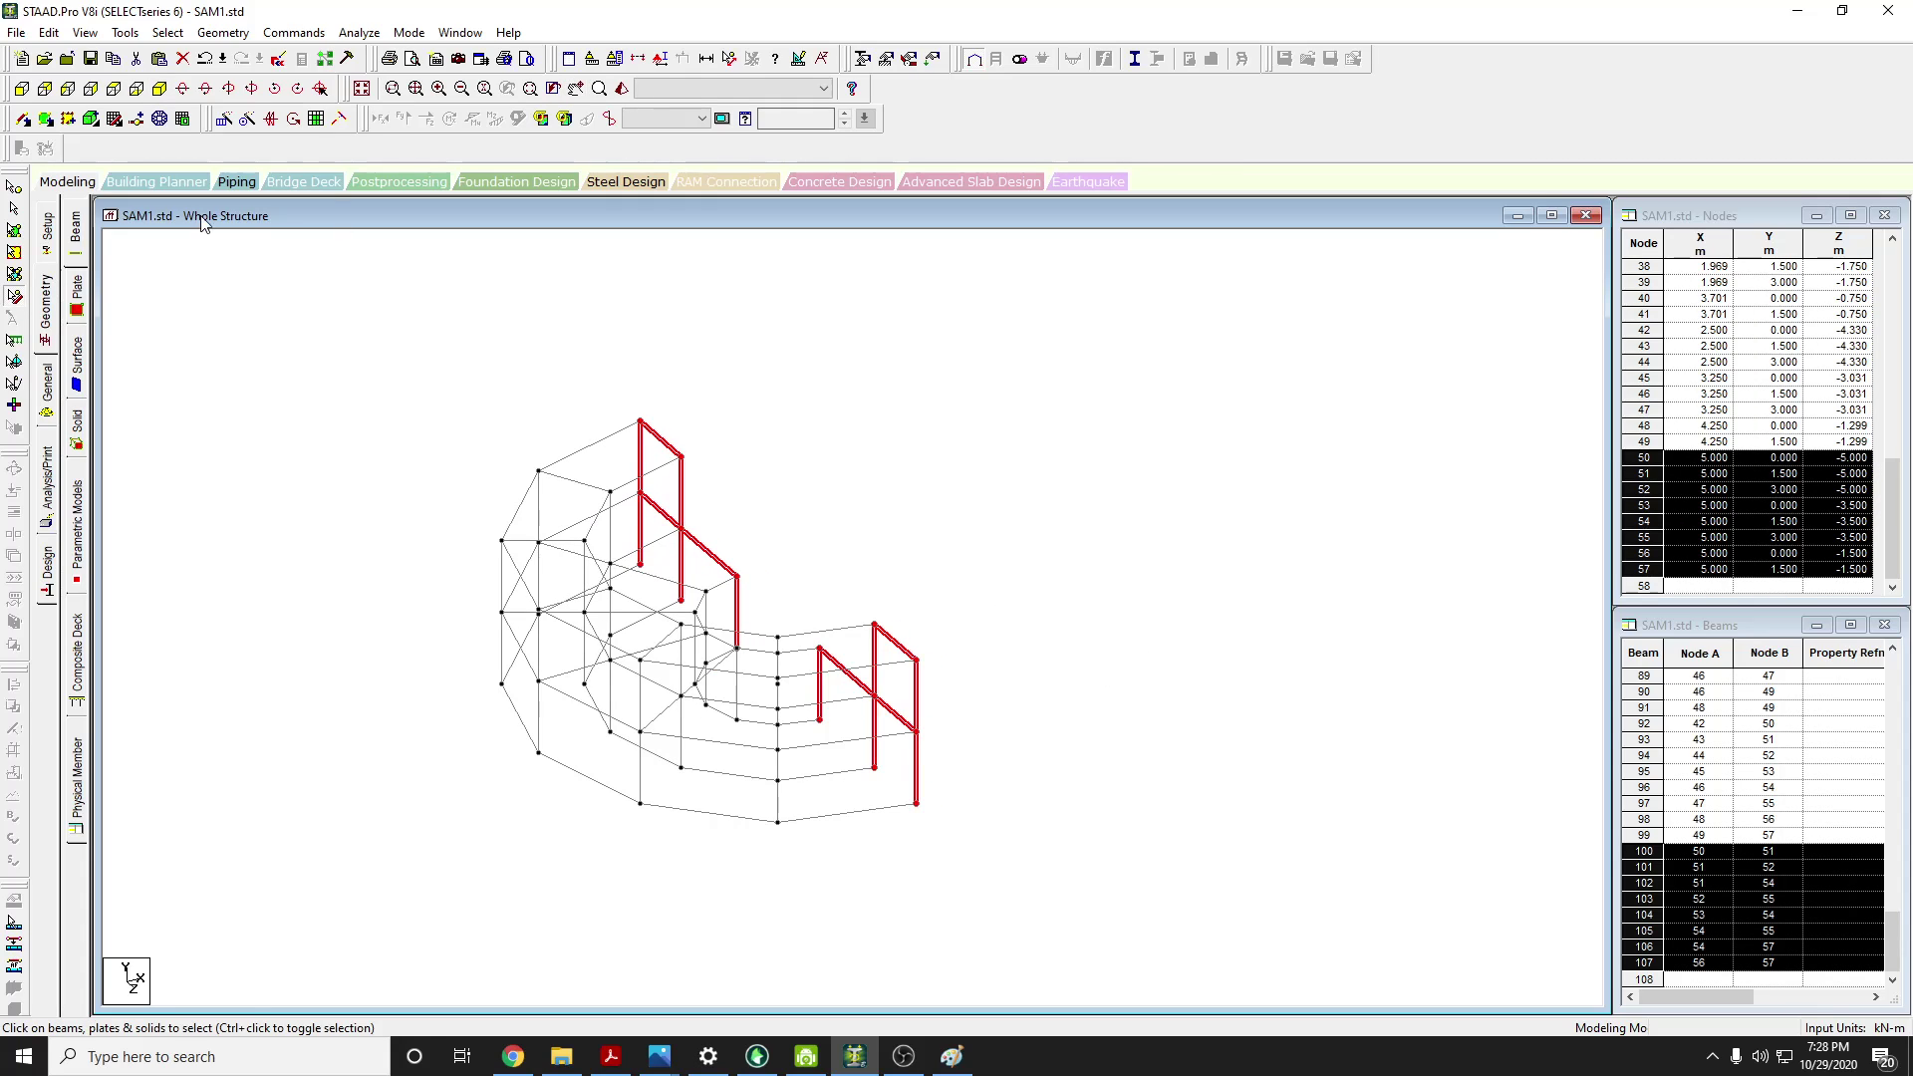
pyautogui.click(113, 89)
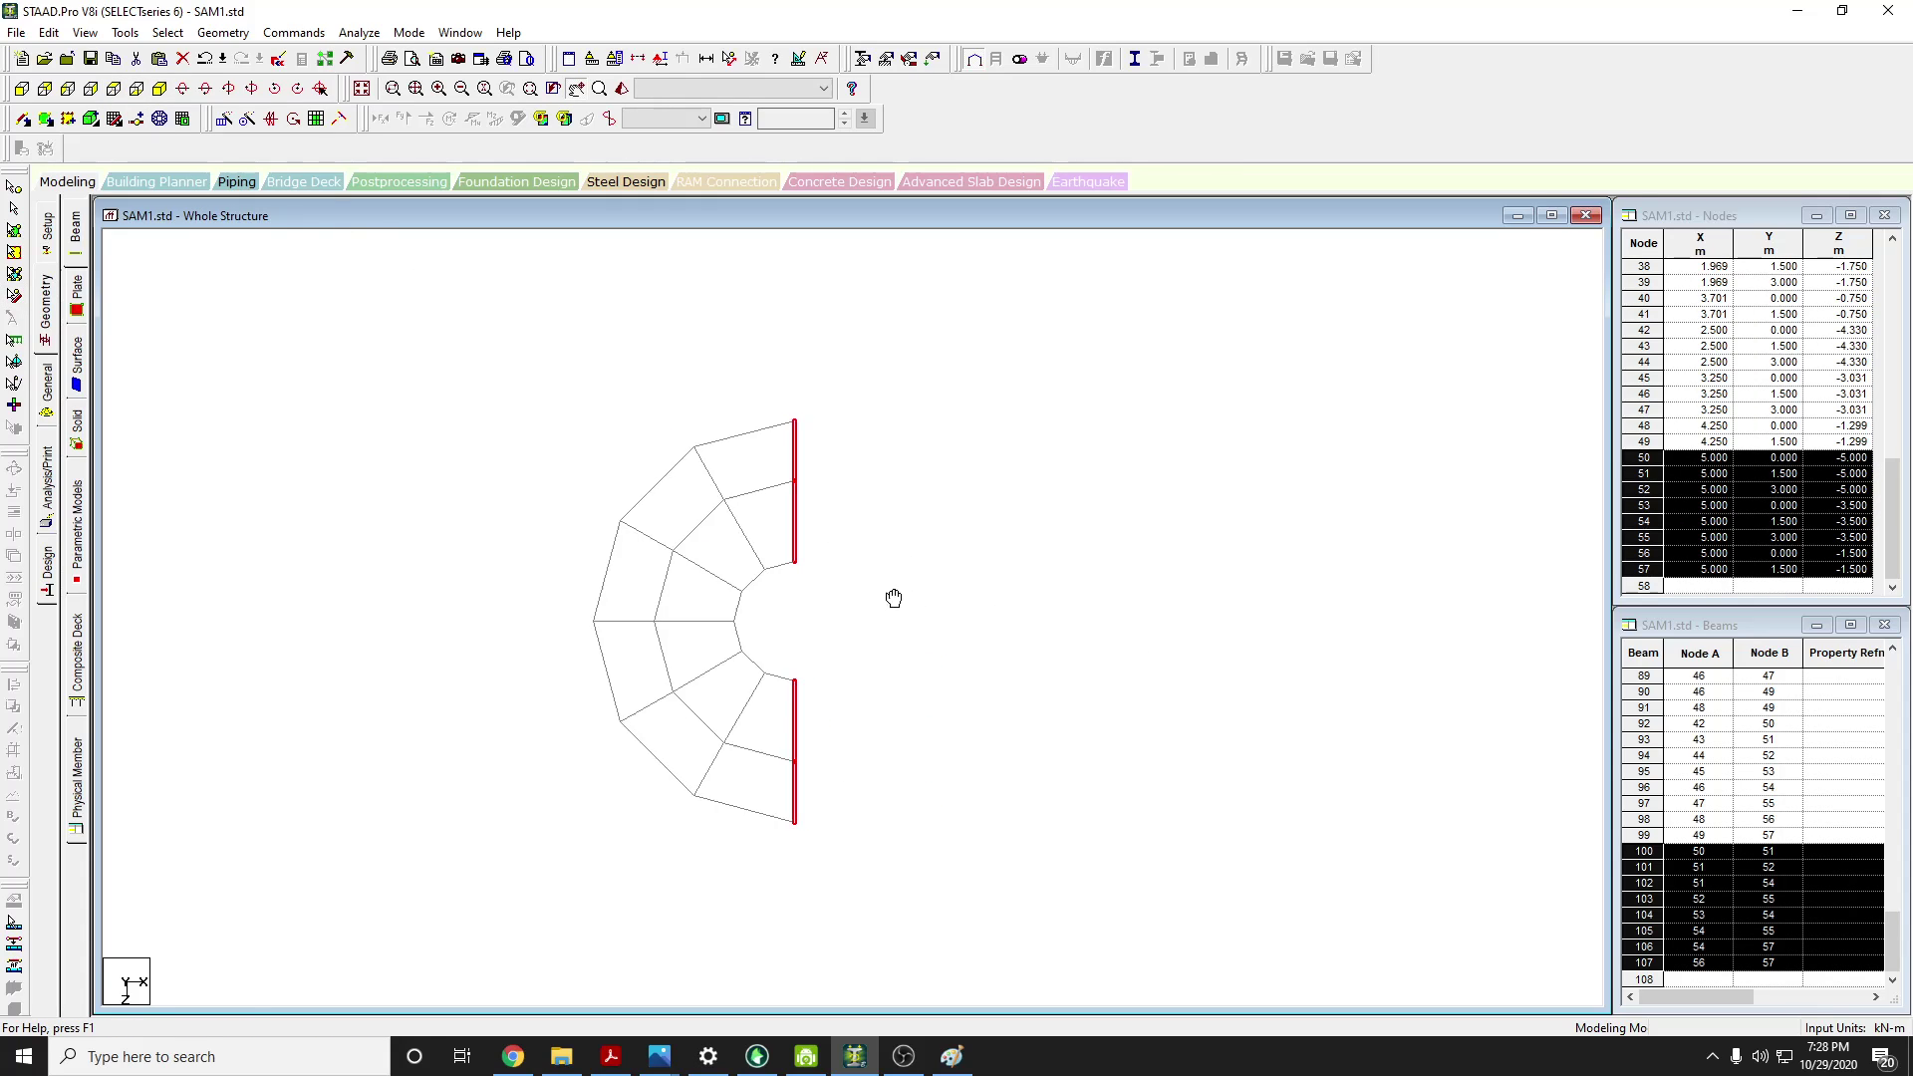
pyautogui.moveTo(897, 598); pyautogui.dragTo(578, 593)
# Start a translational repeat of the selected end frames and check the bay spacing in Untitled.png and the presenter's plan in Google Meet
pyautogui.click(223, 119)
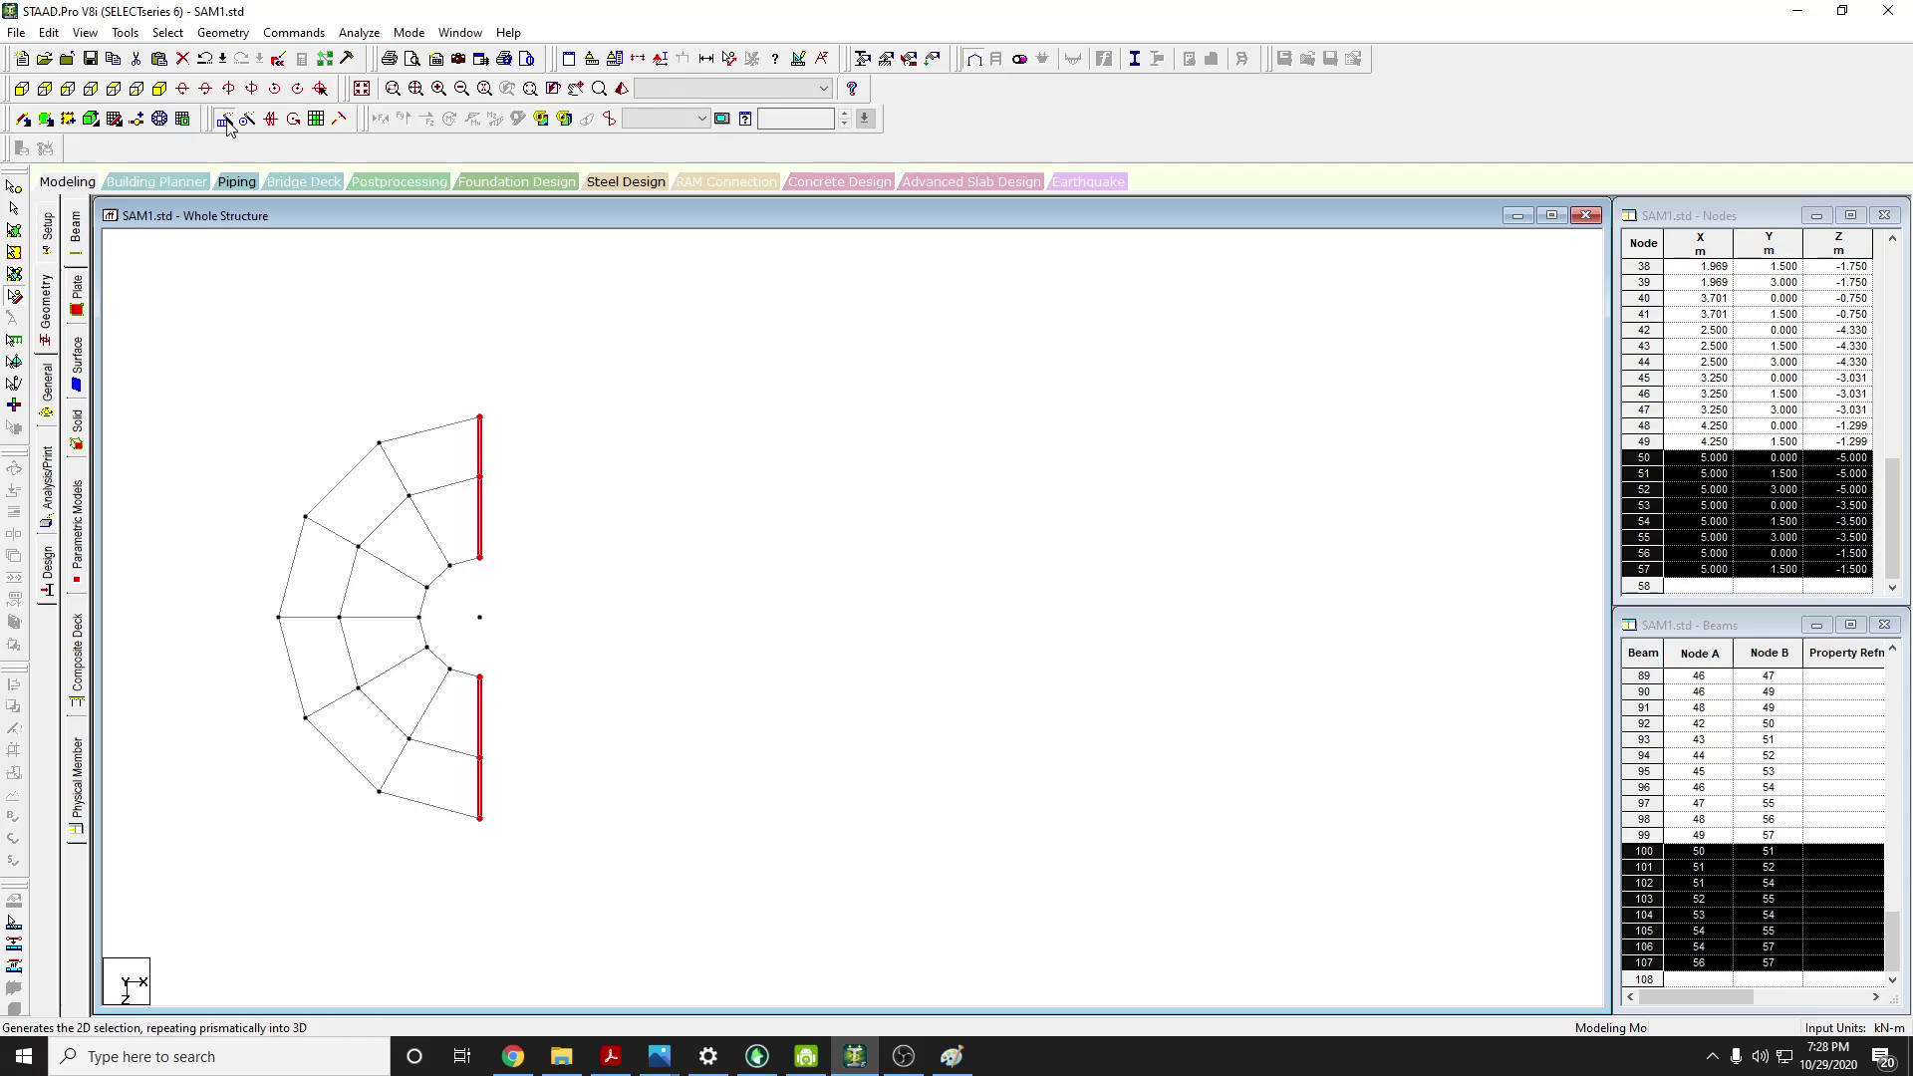
pyautogui.click(512, 1056)
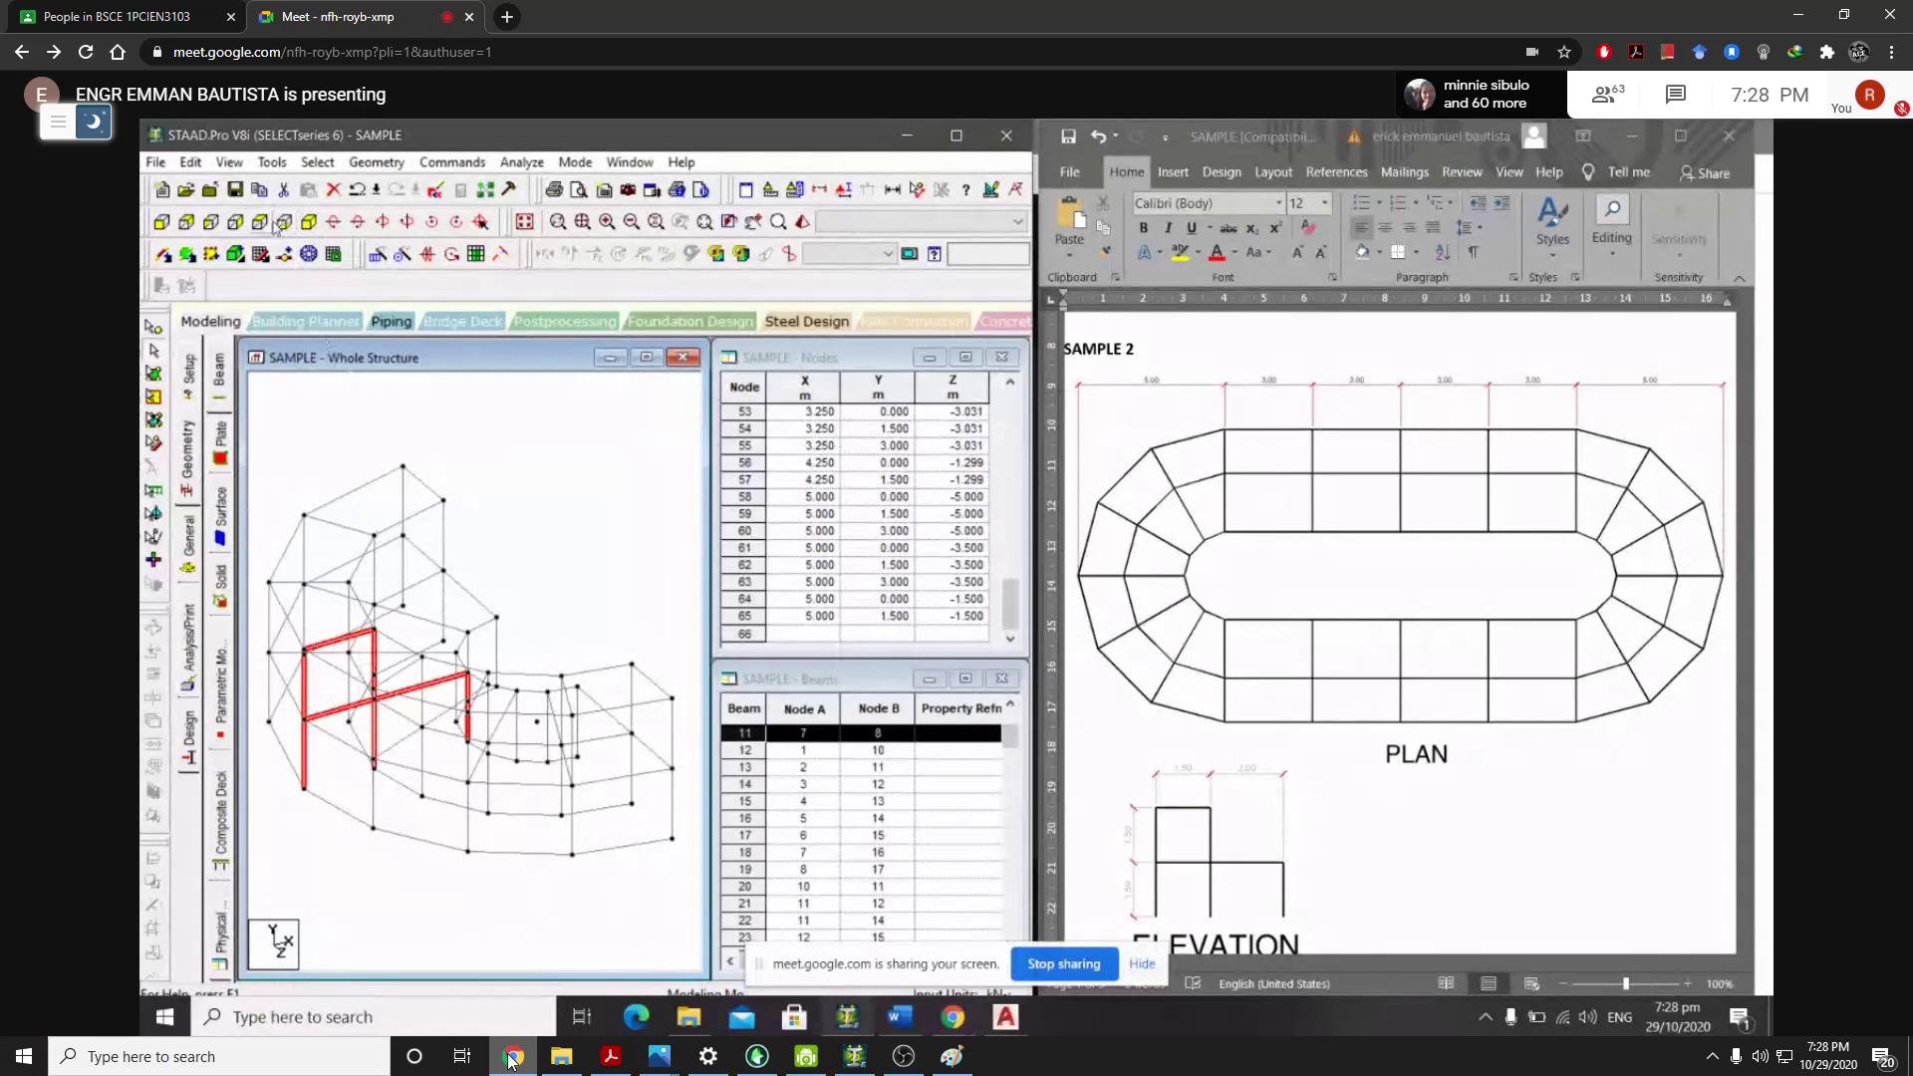
pyautogui.click(513, 1056)
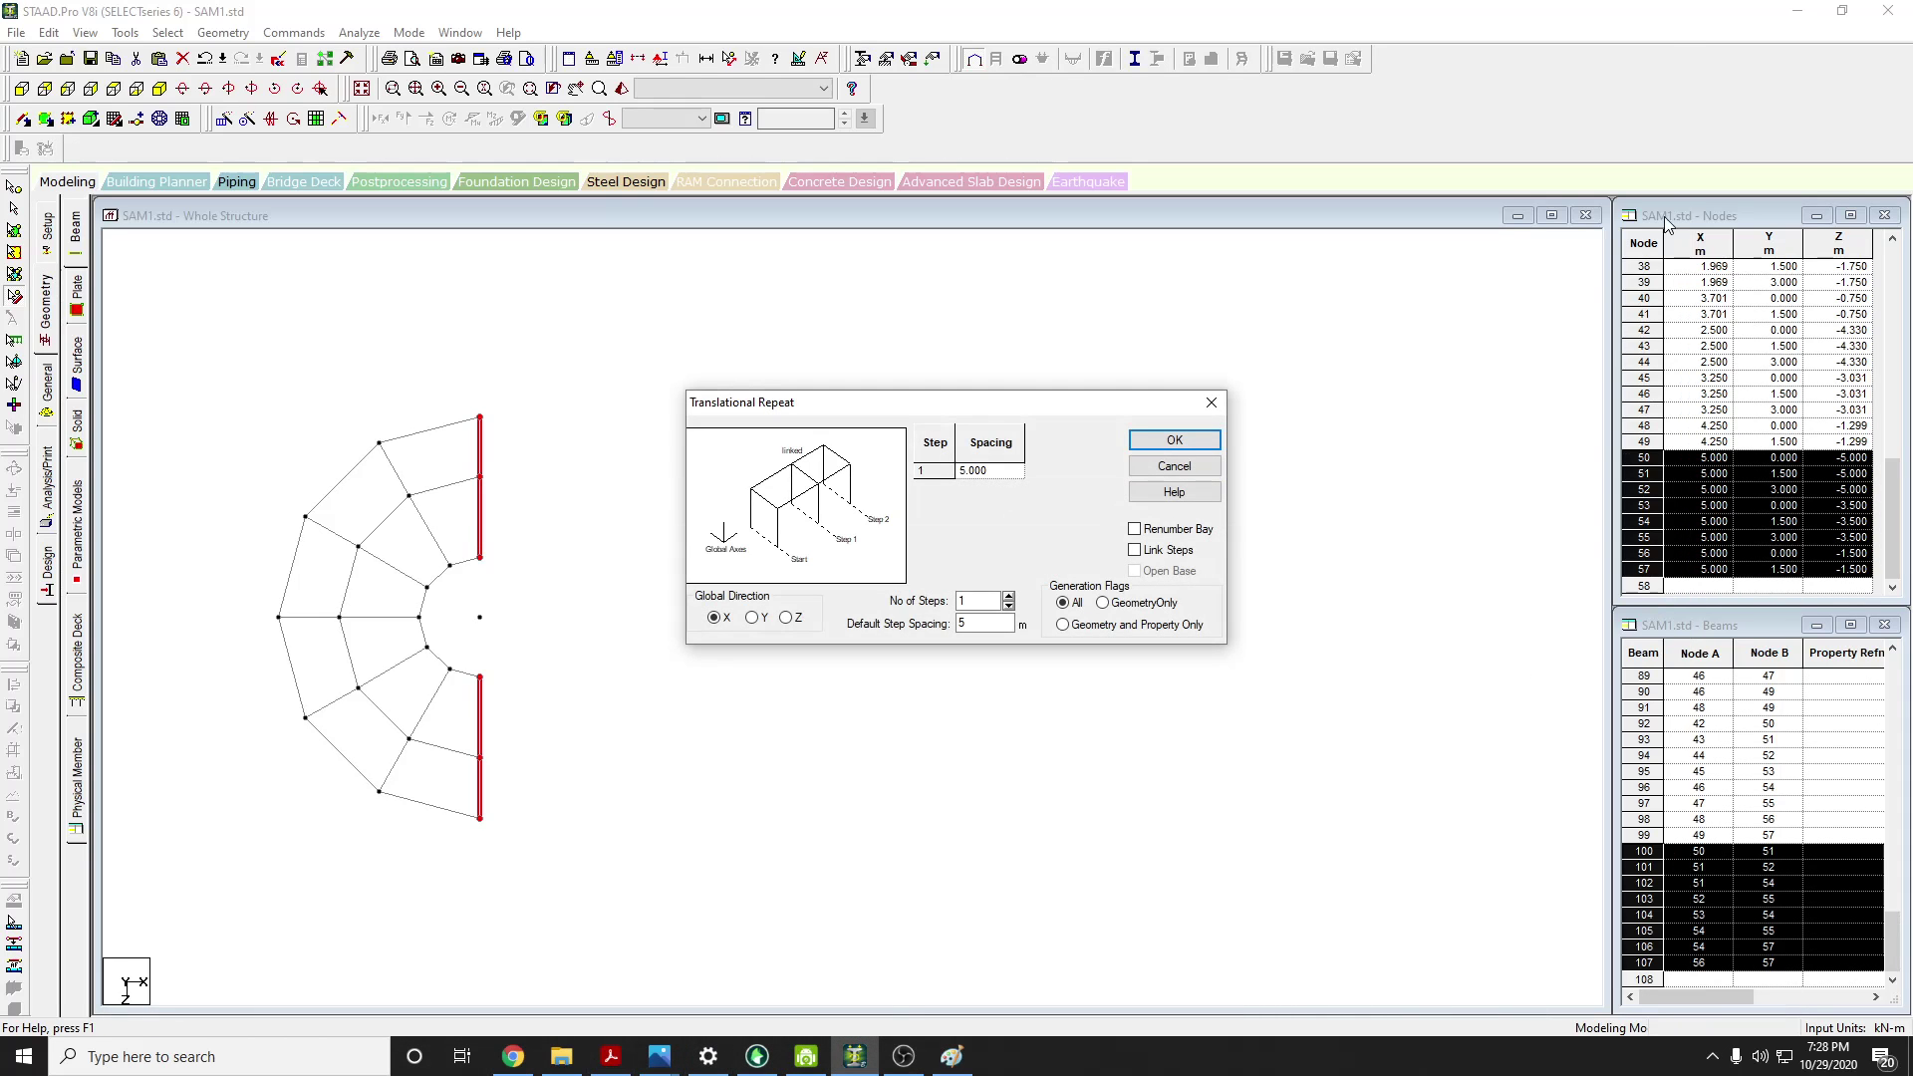
pyautogui.click(1810, 12)
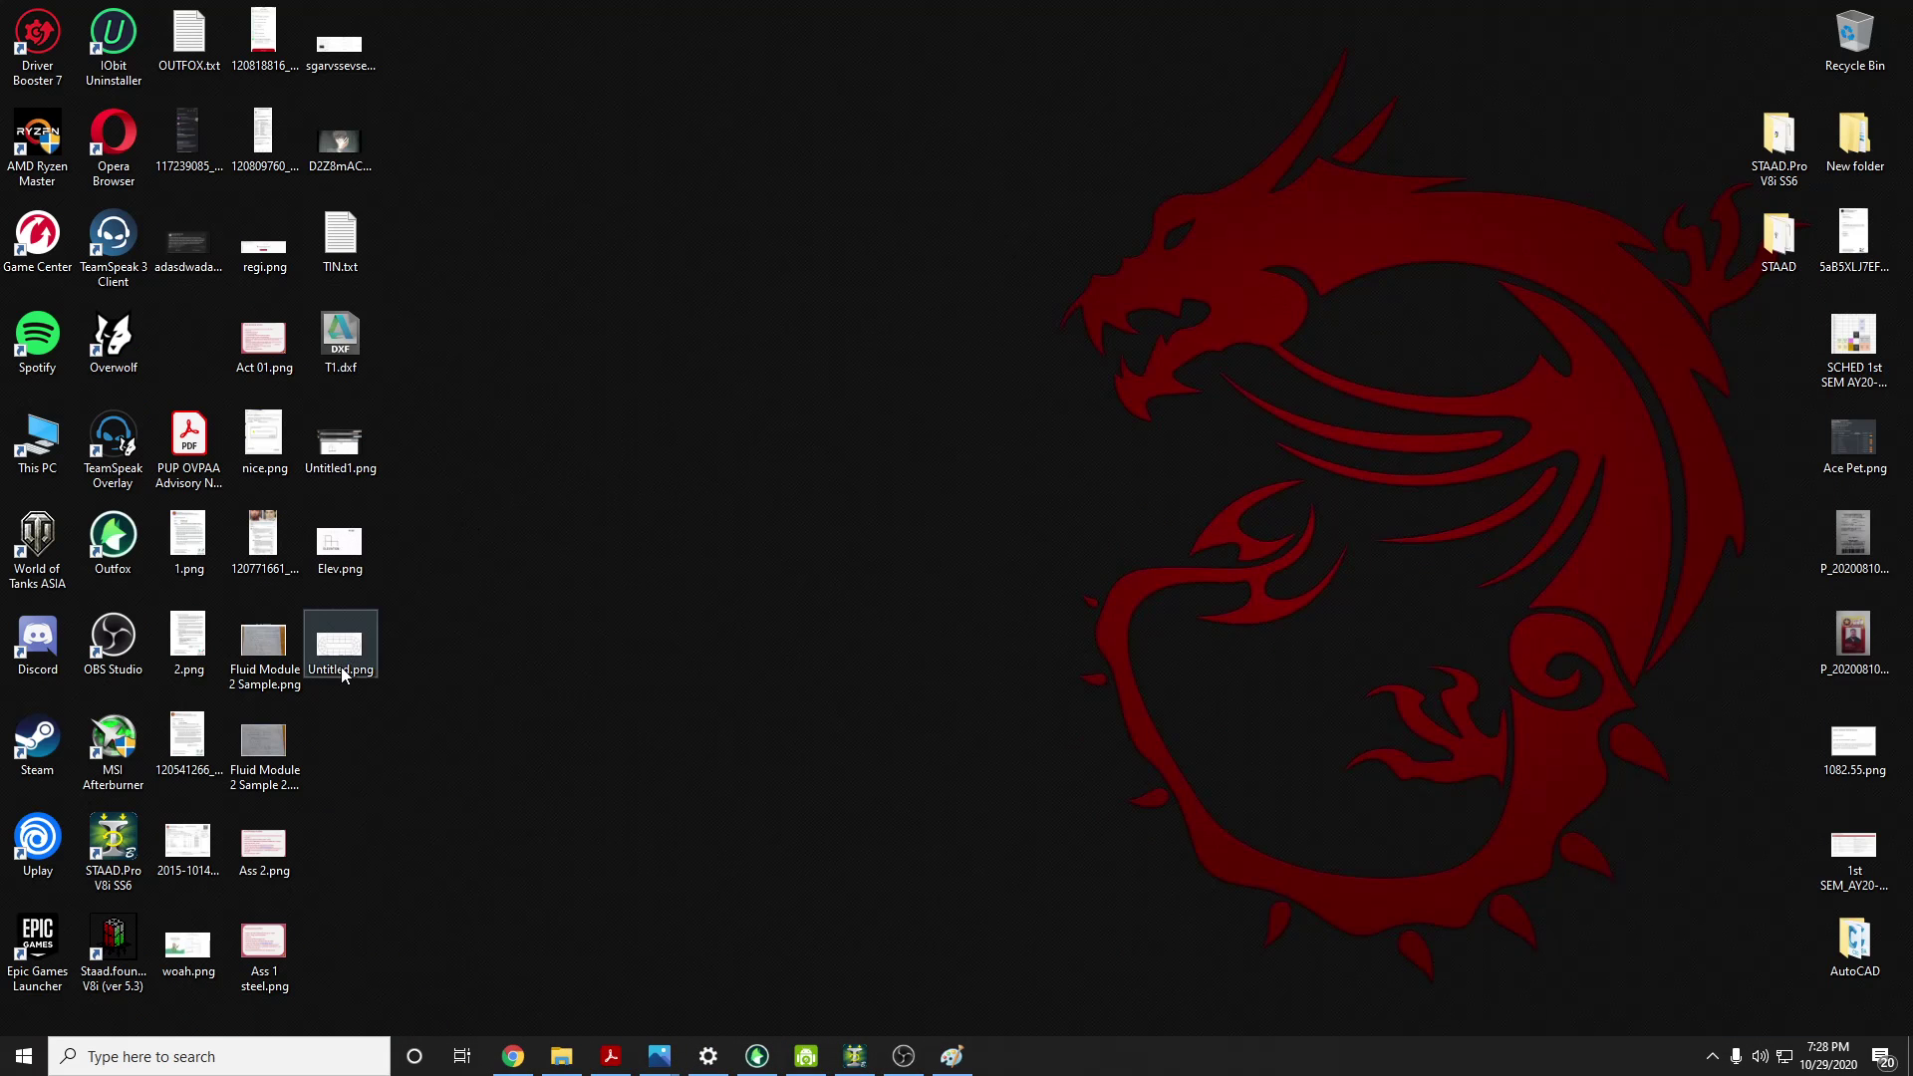
pyautogui.doubleClick(340, 657)
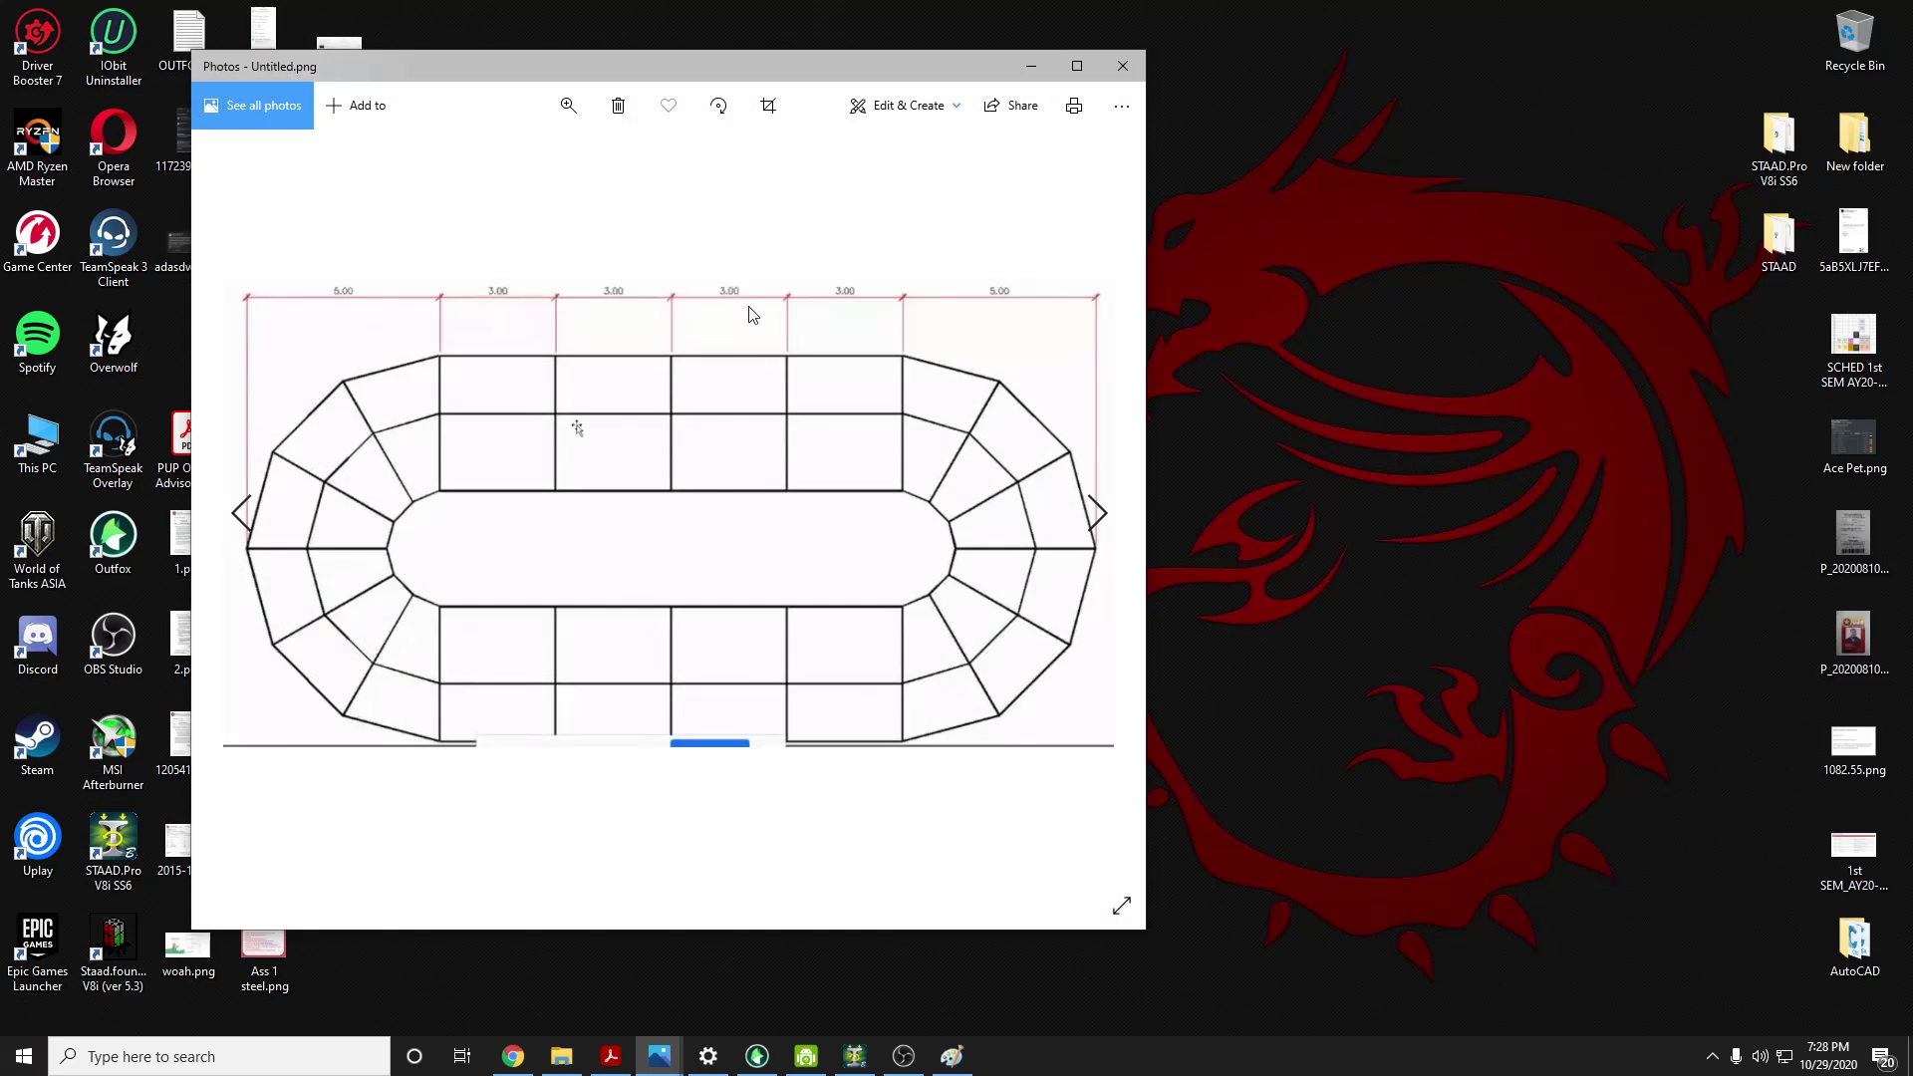
pyautogui.click(1031, 66)
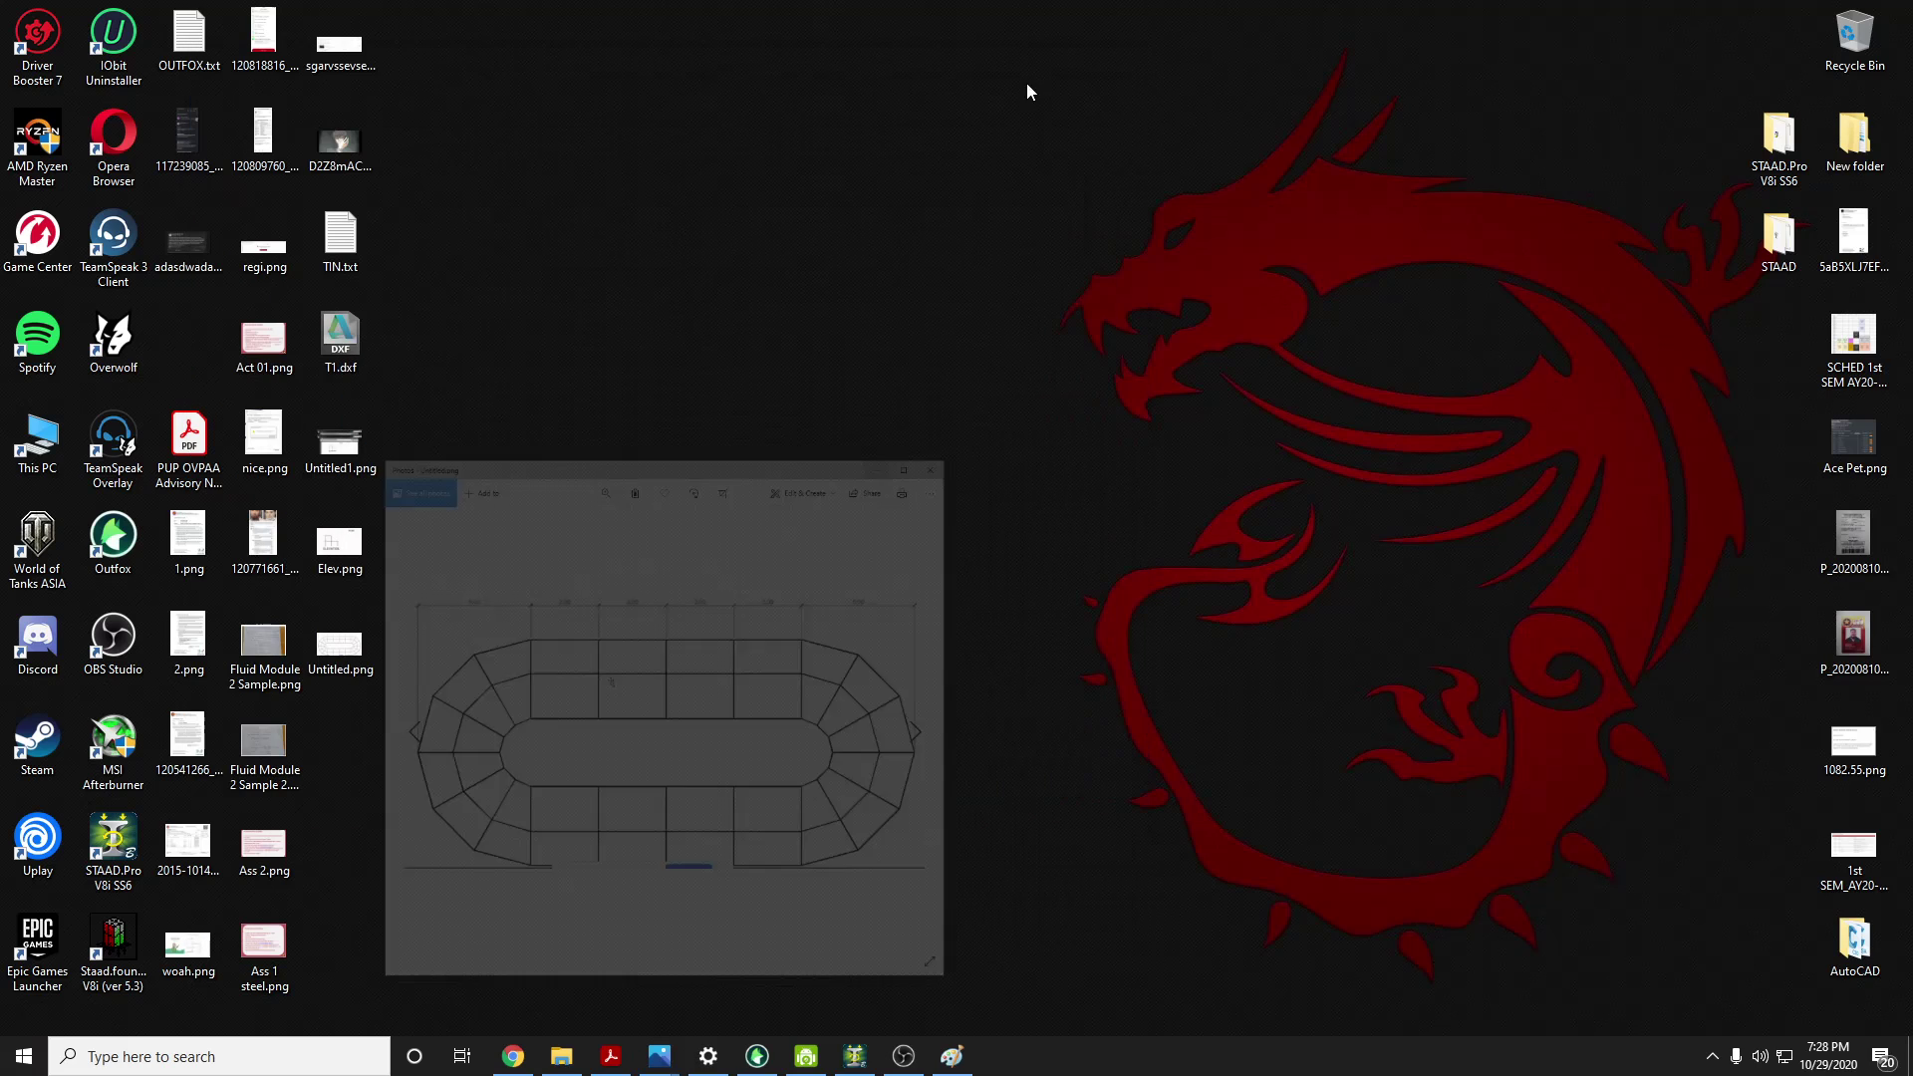
pyautogui.click(512, 1057)
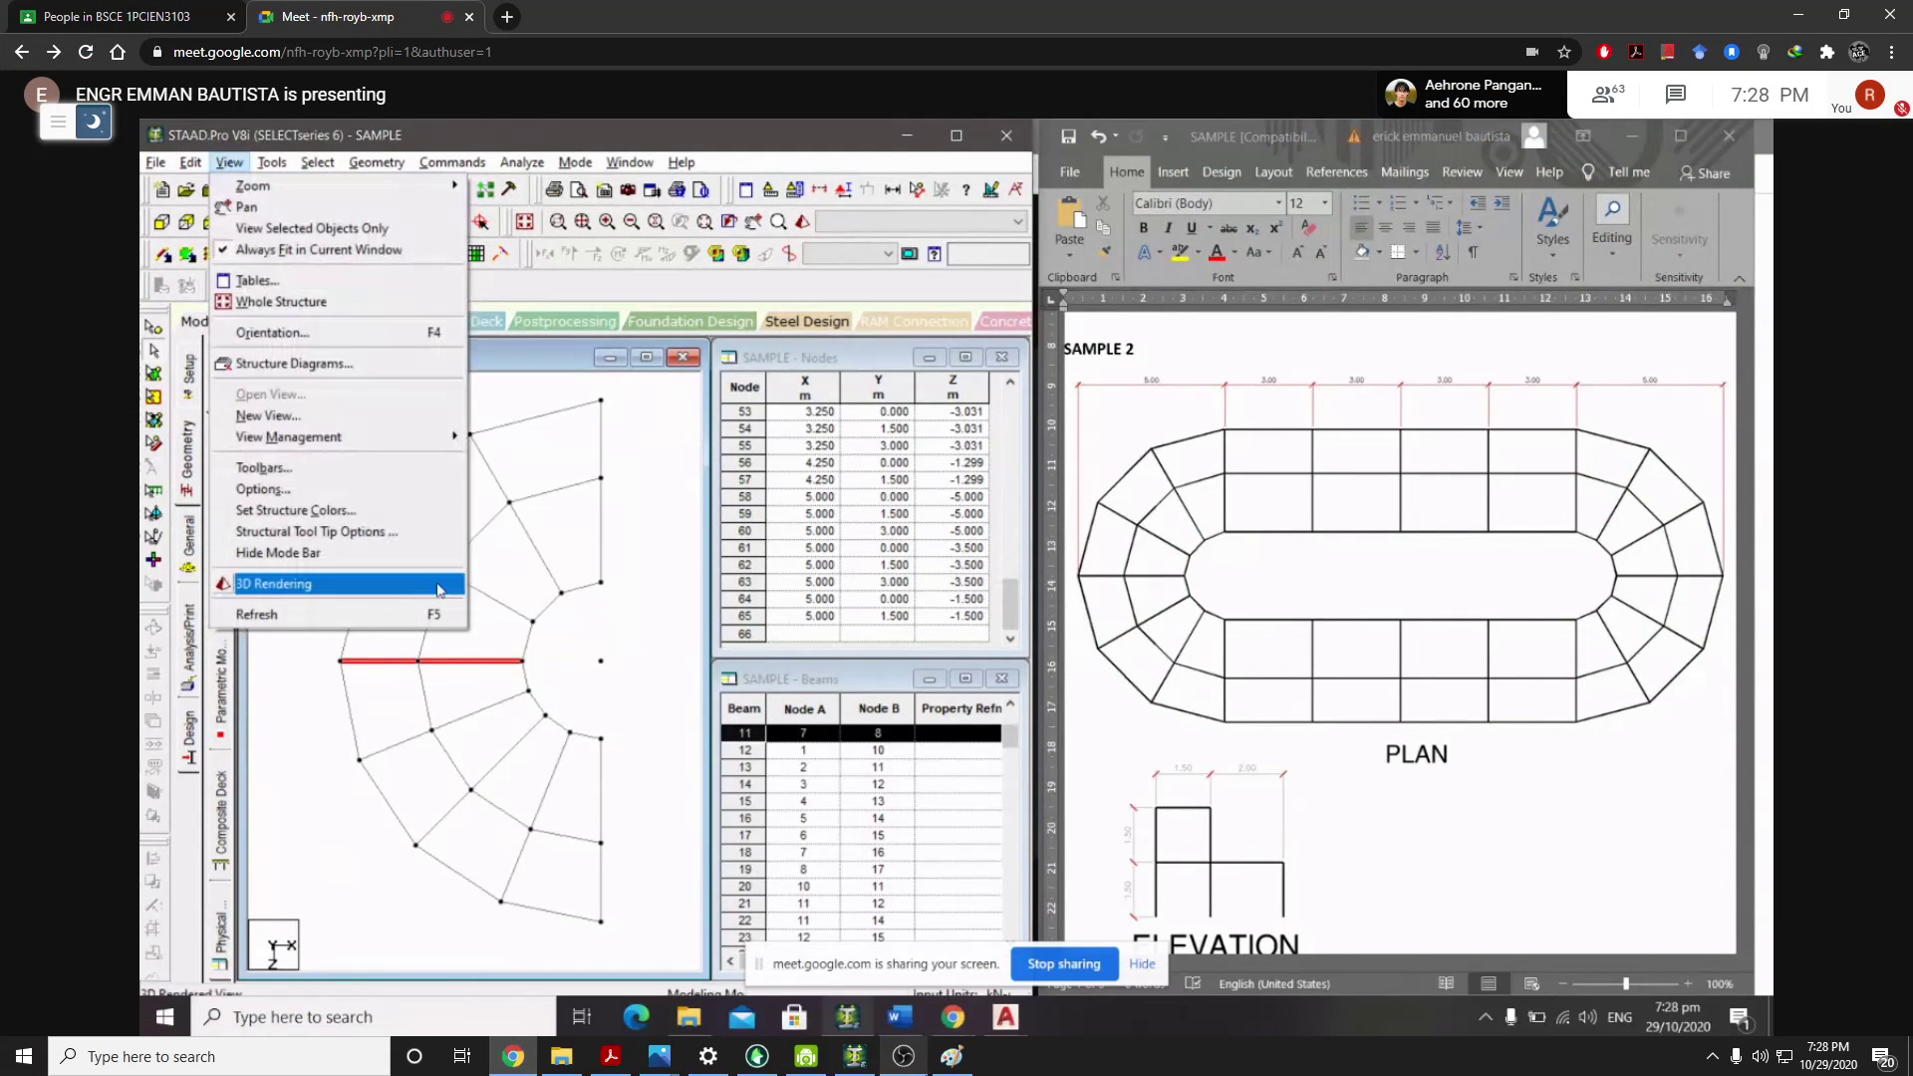
pyautogui.click(859, 1061)
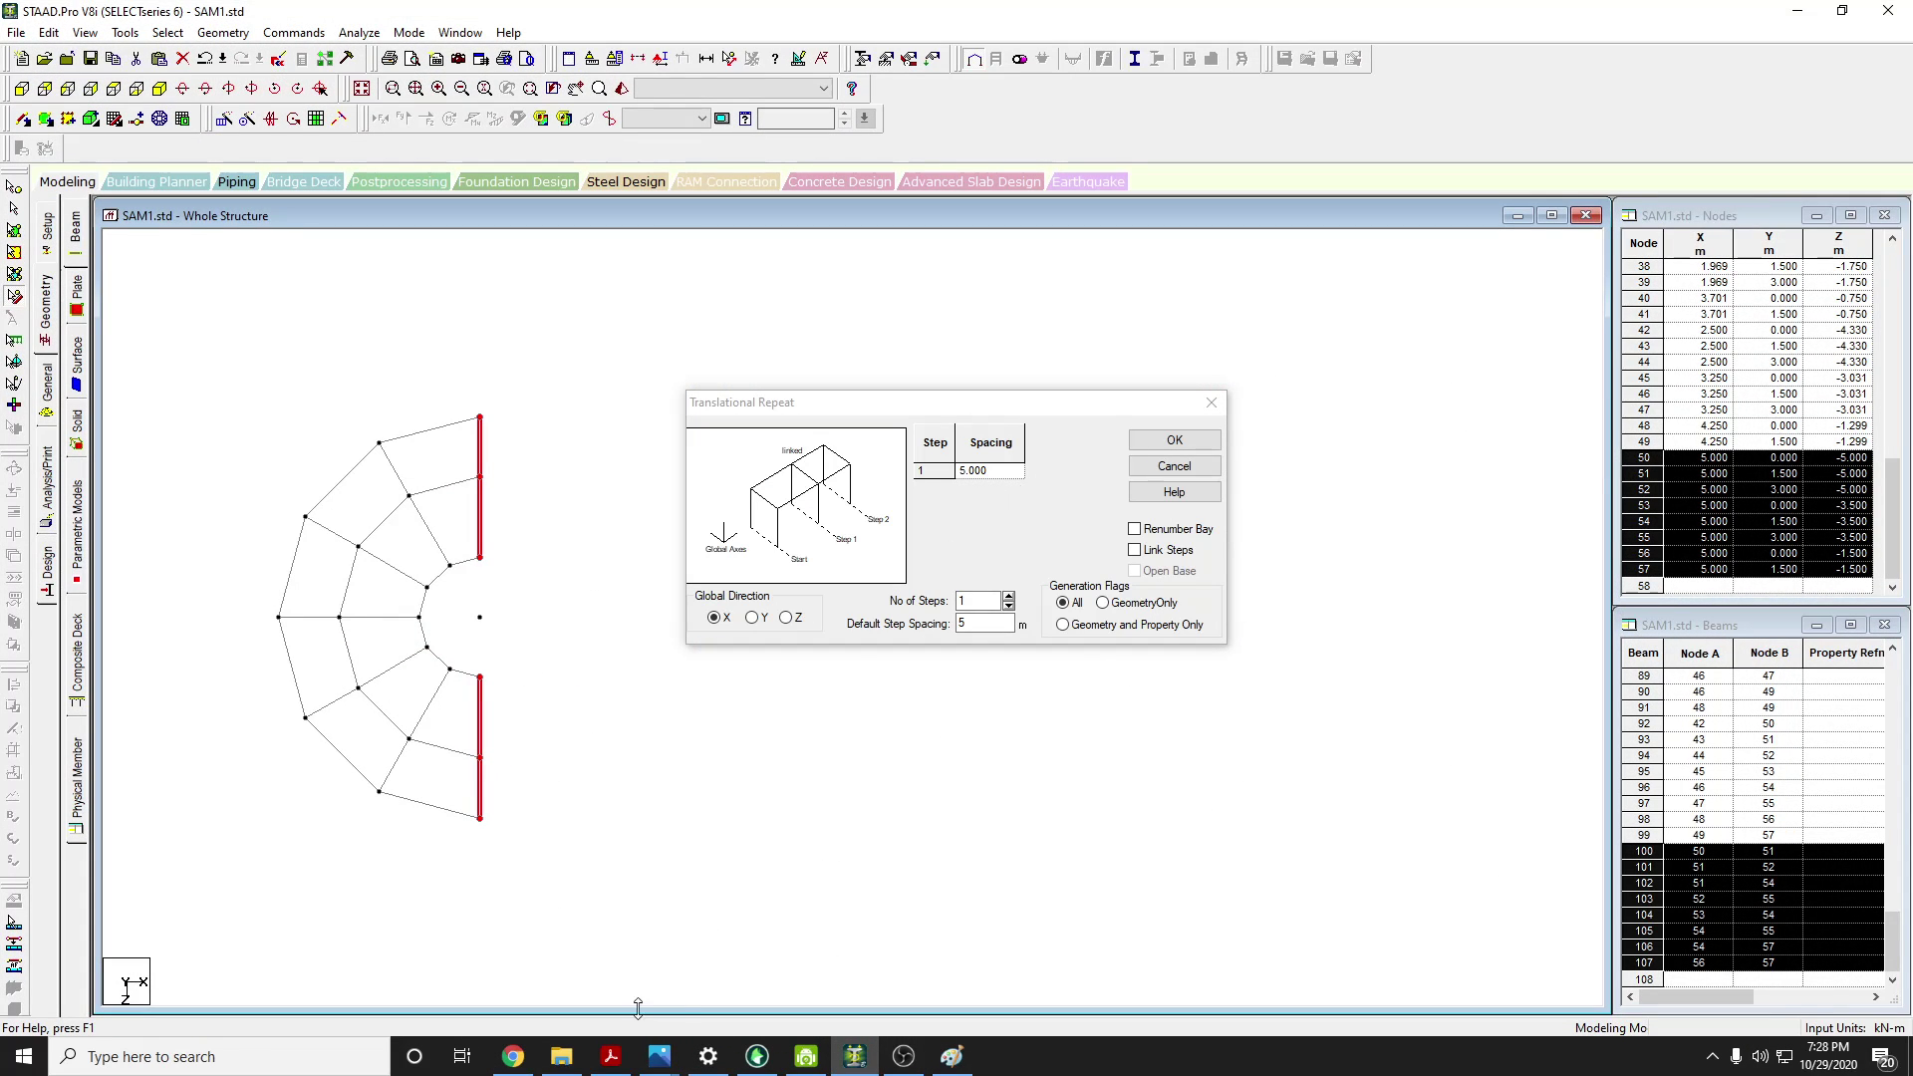
pyautogui.click(513, 1058)
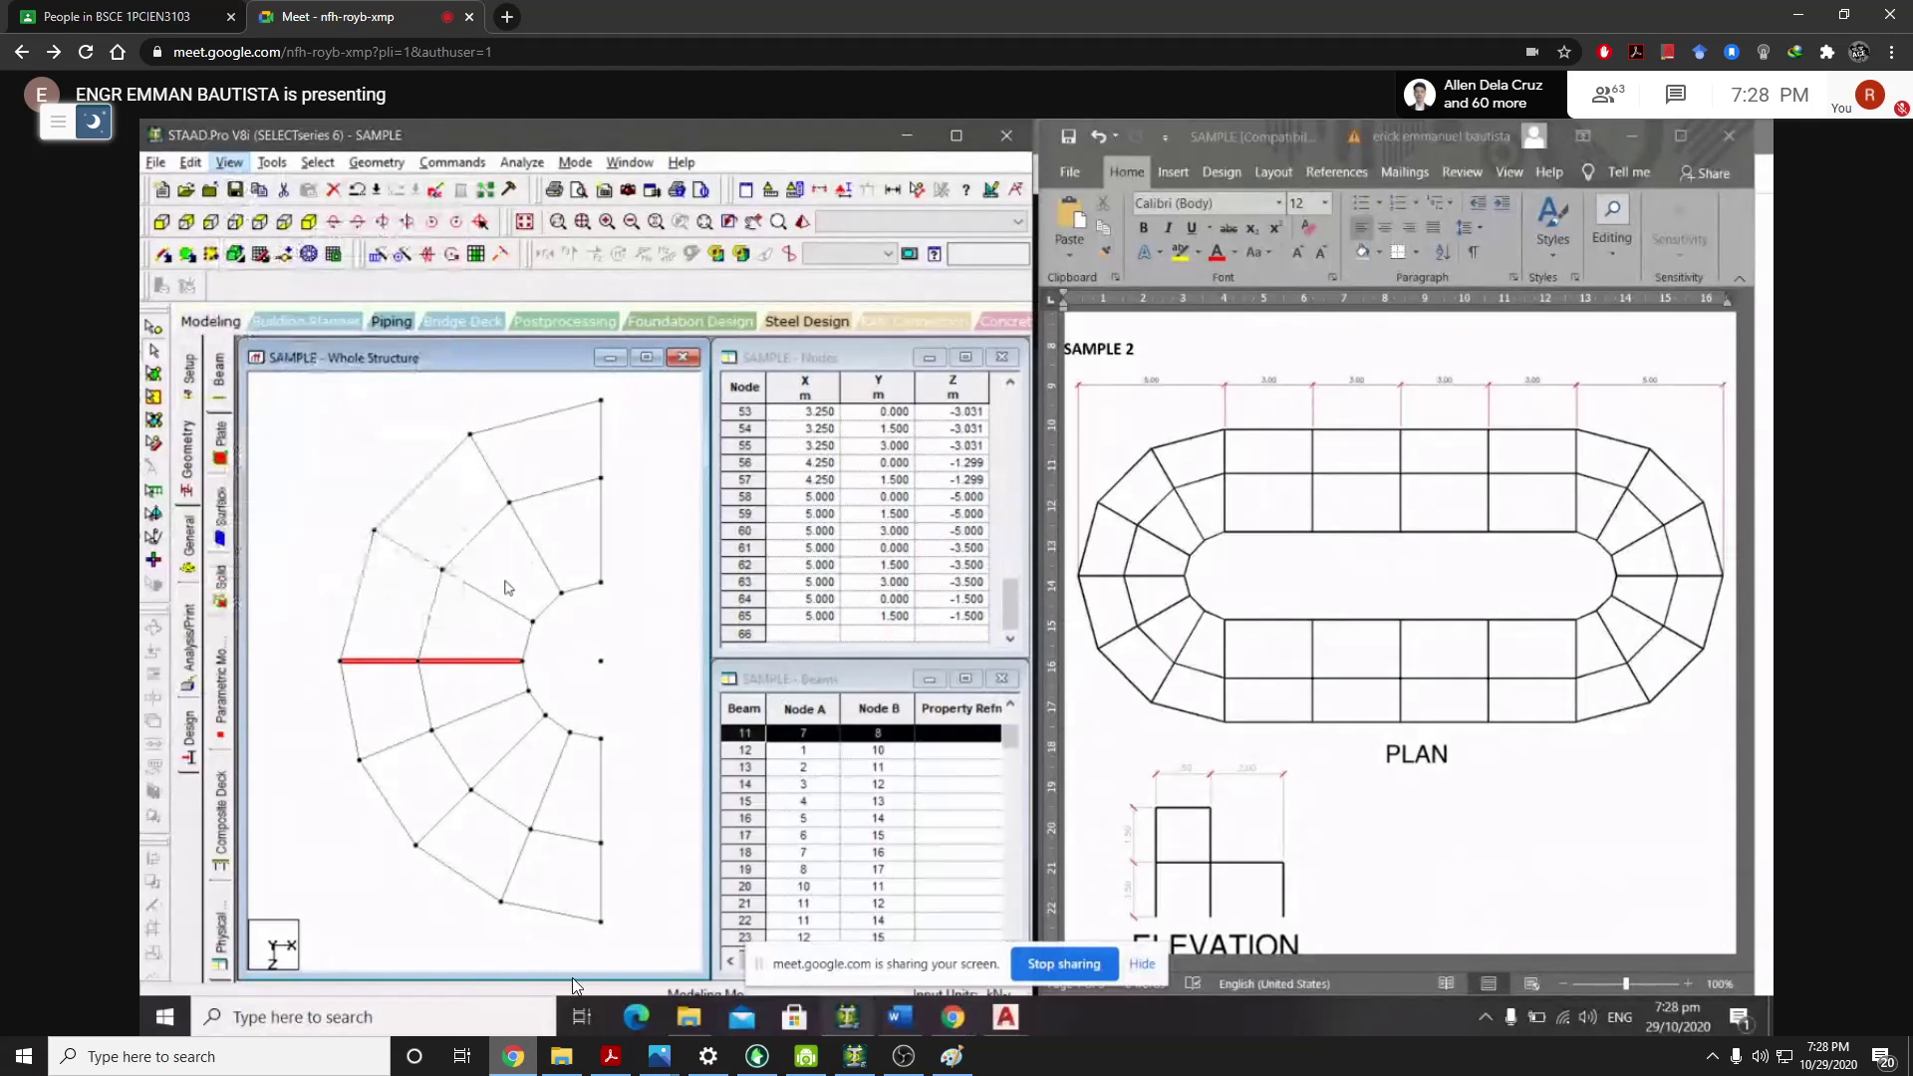
pyautogui.click(855, 1058)
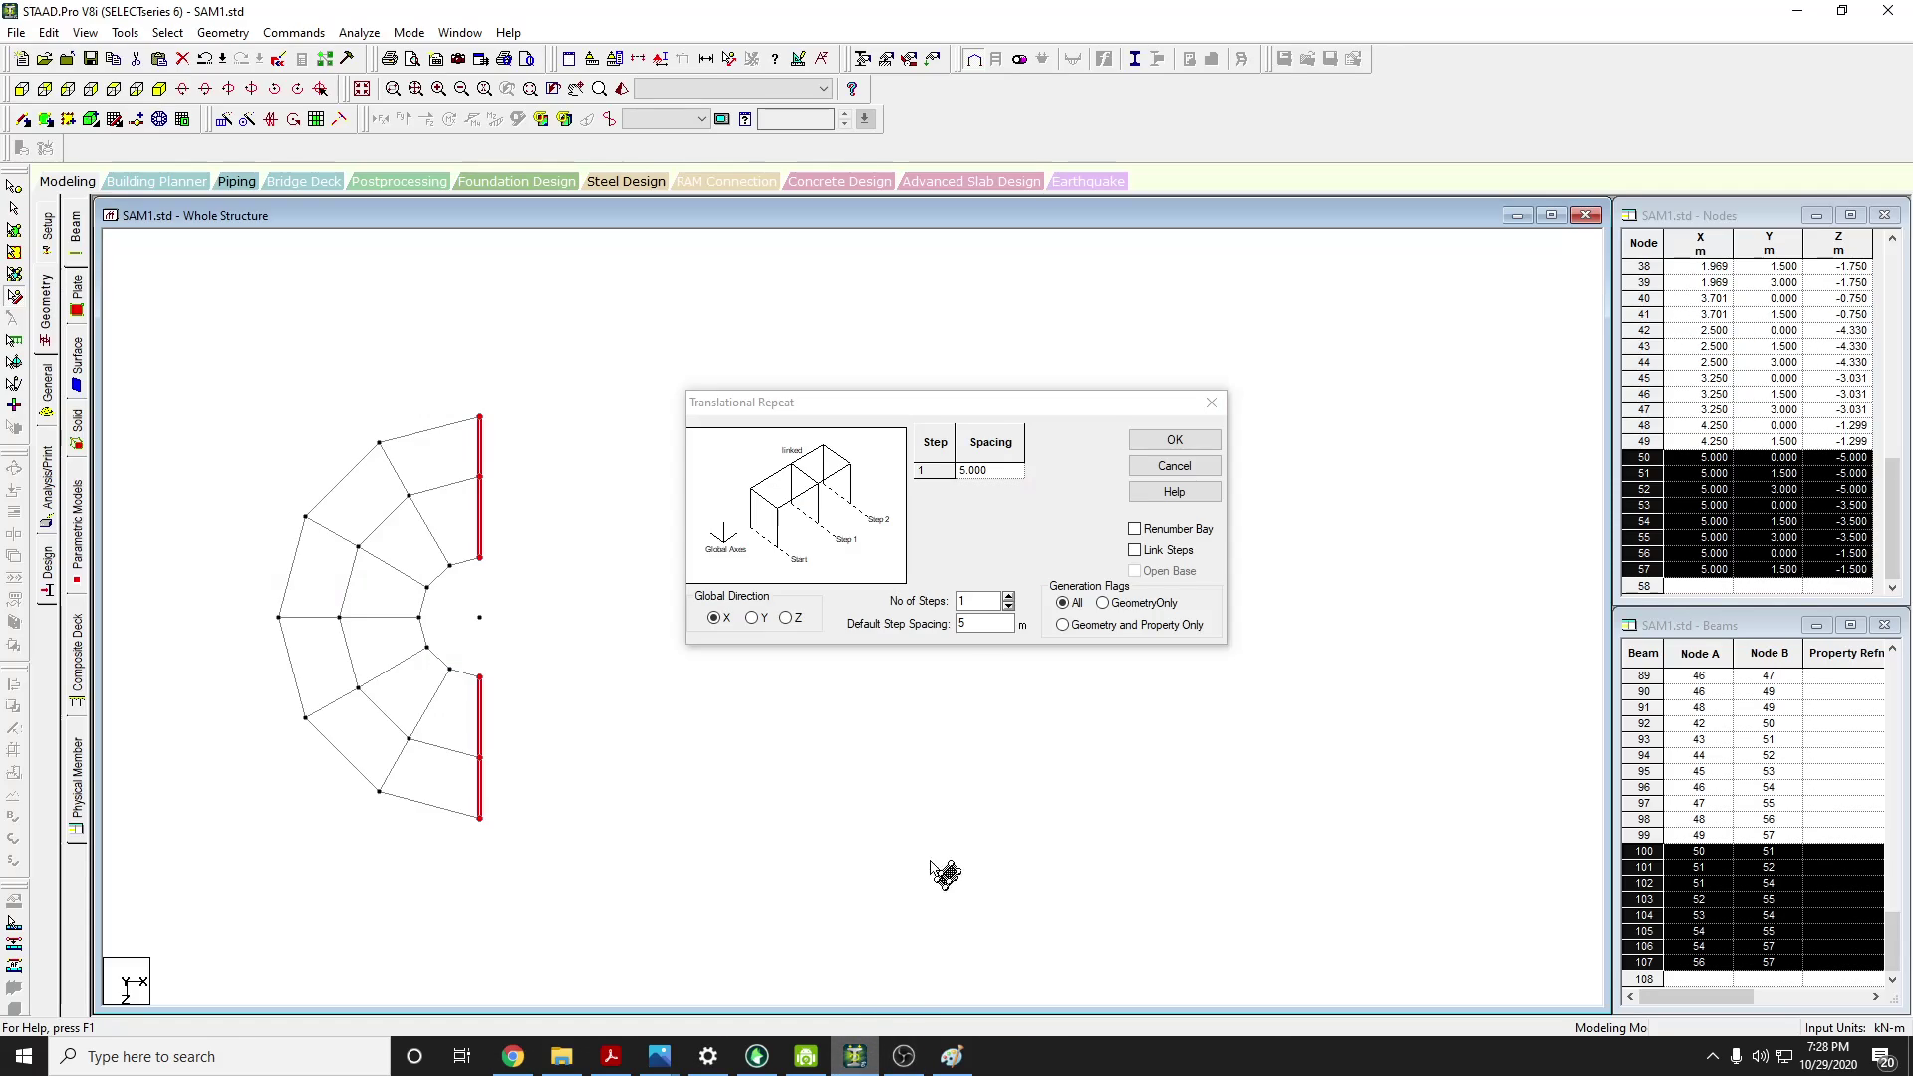
# Repeat the two end frames along global X in 5 linked steps with 3 m spacing
pyautogui.click(992, 472)
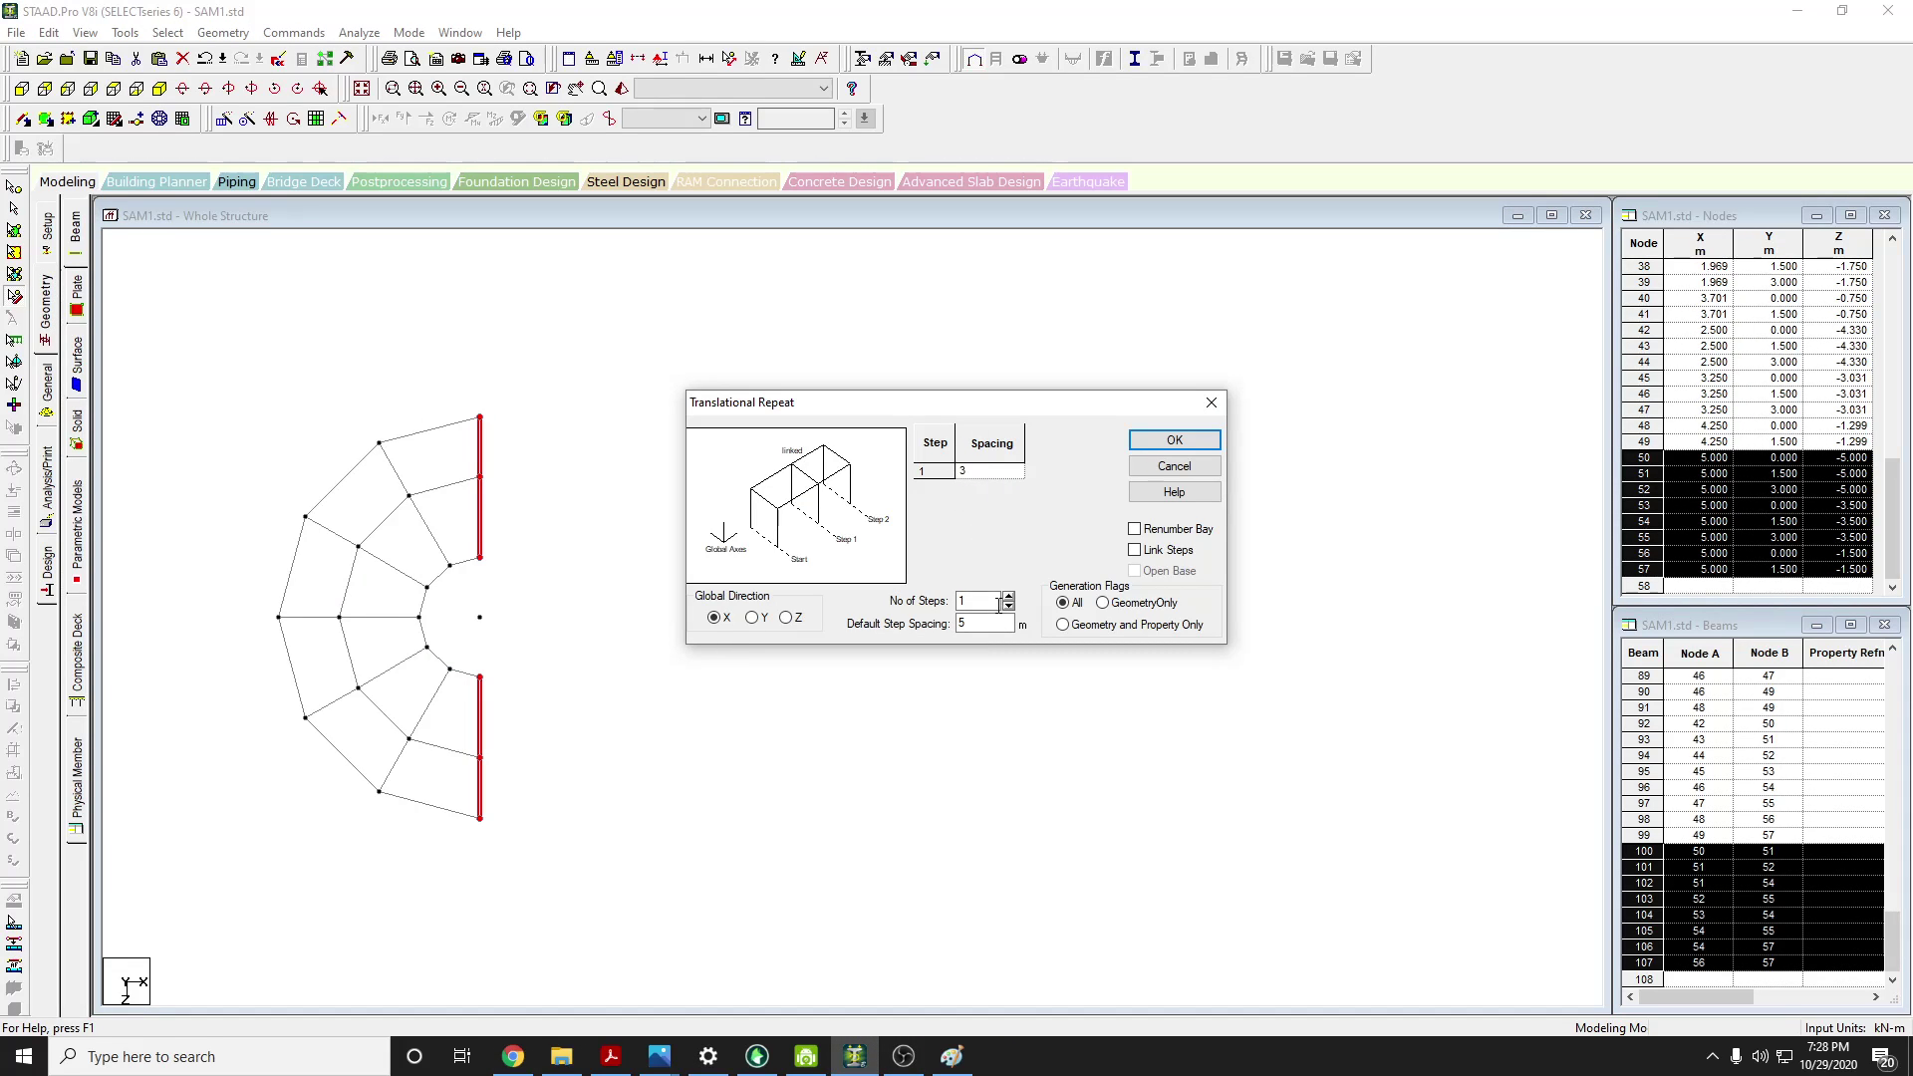
pyautogui.click(1008, 597)
pyautogui.click(1009, 596)
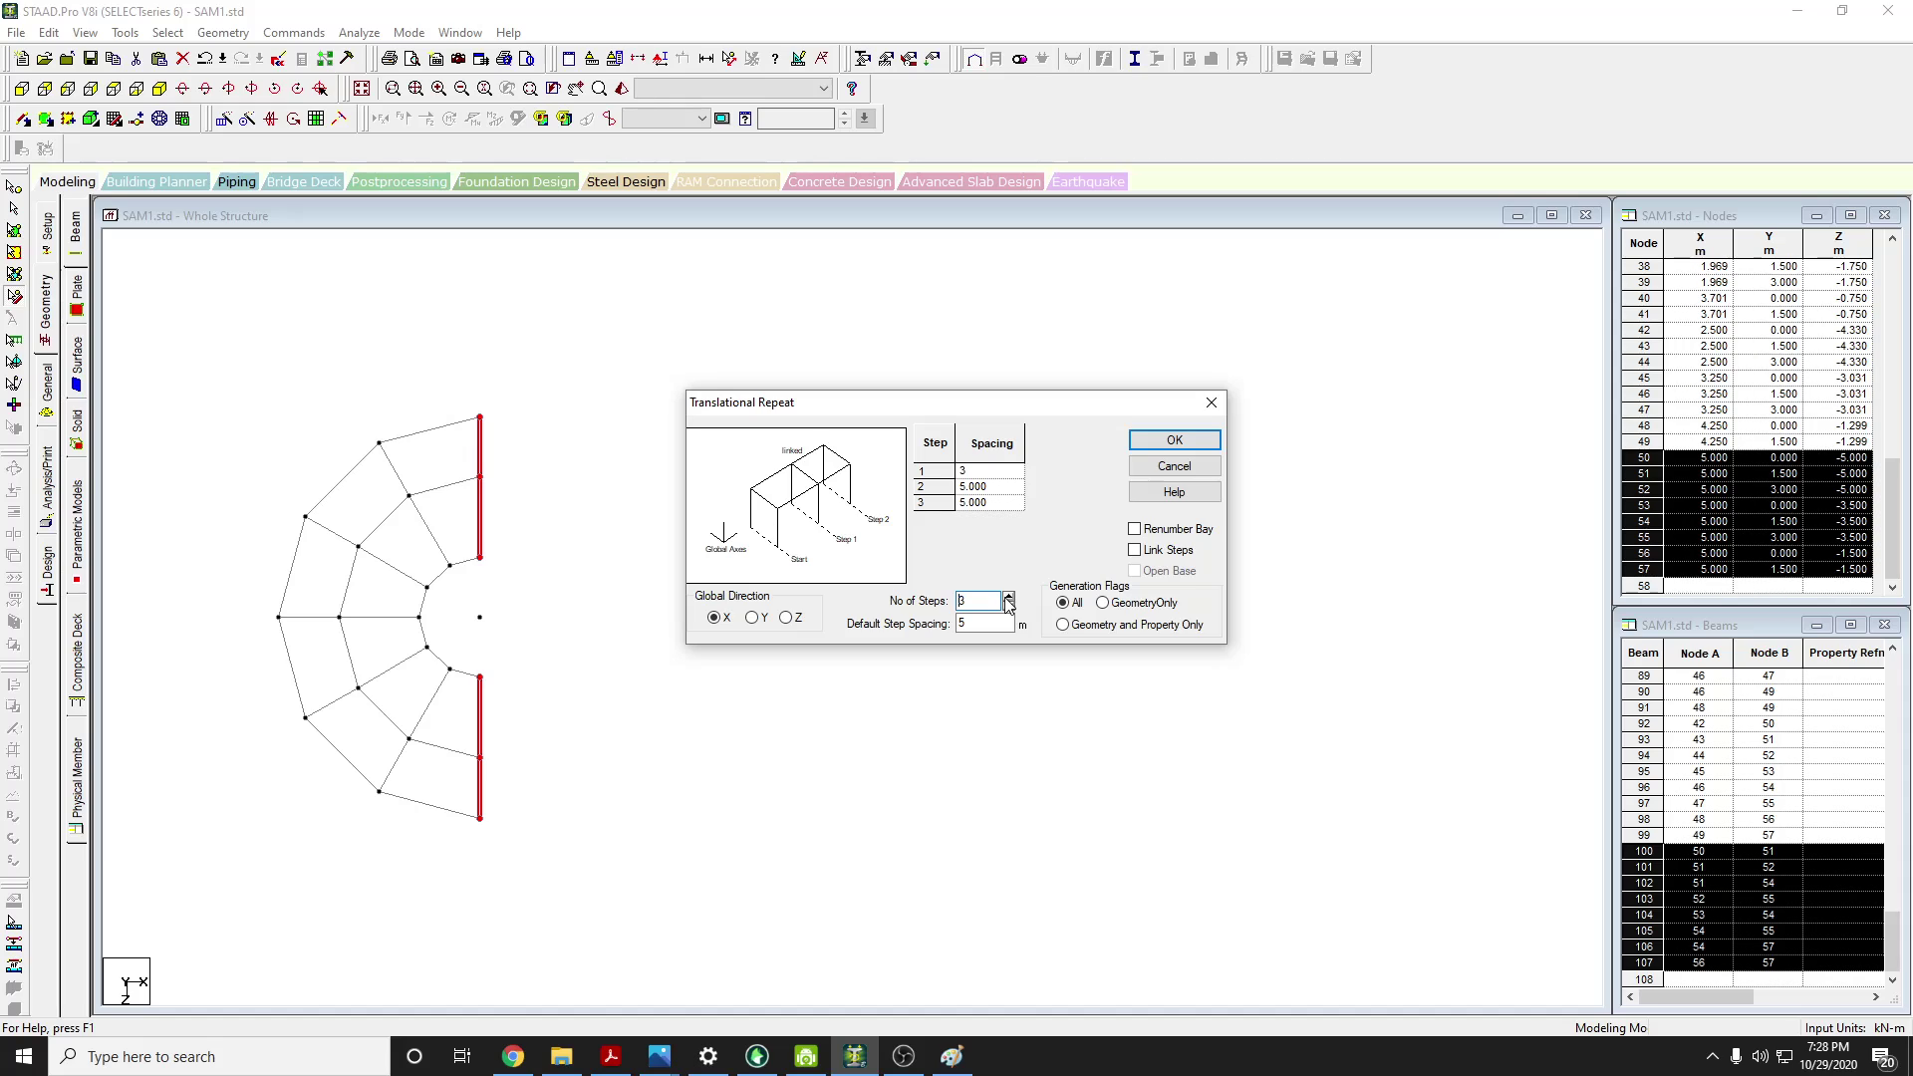
pyautogui.click(1009, 597)
pyautogui.click(1009, 597)
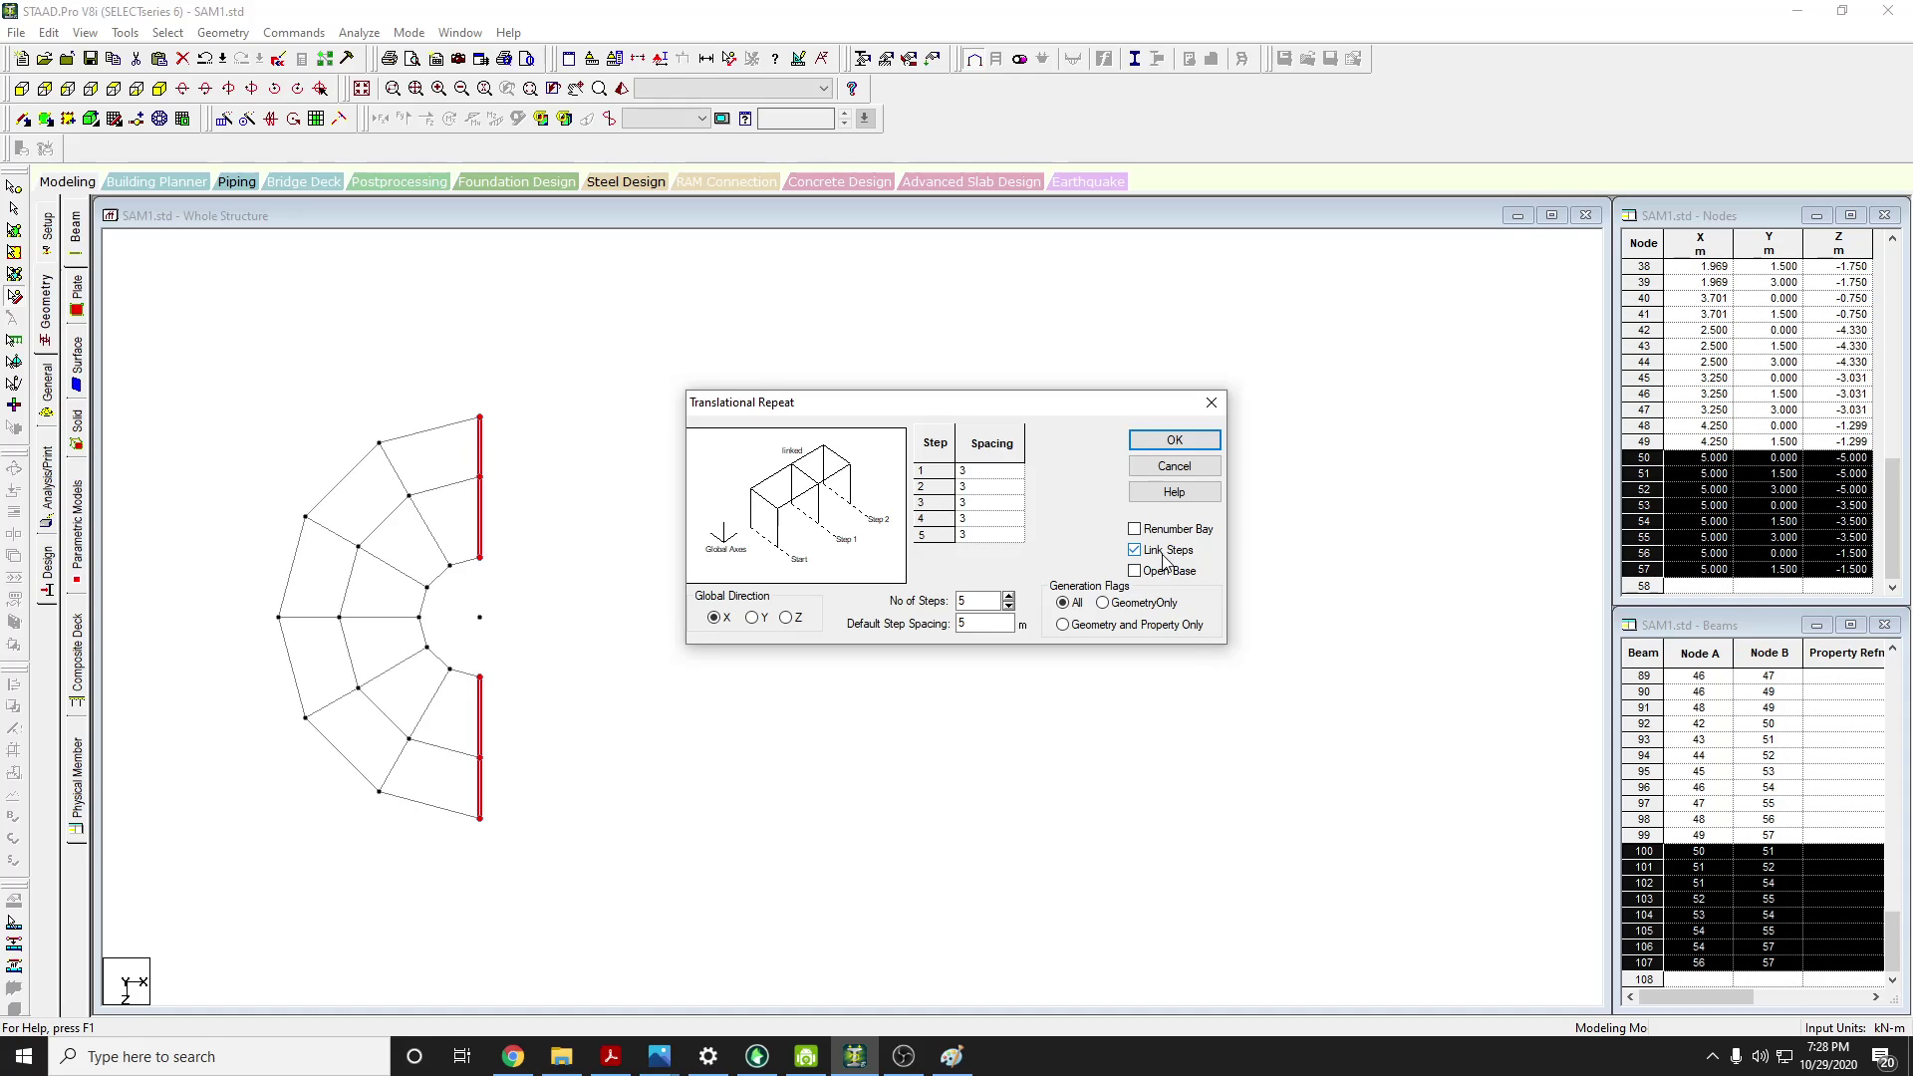
pyautogui.click(1174, 439)
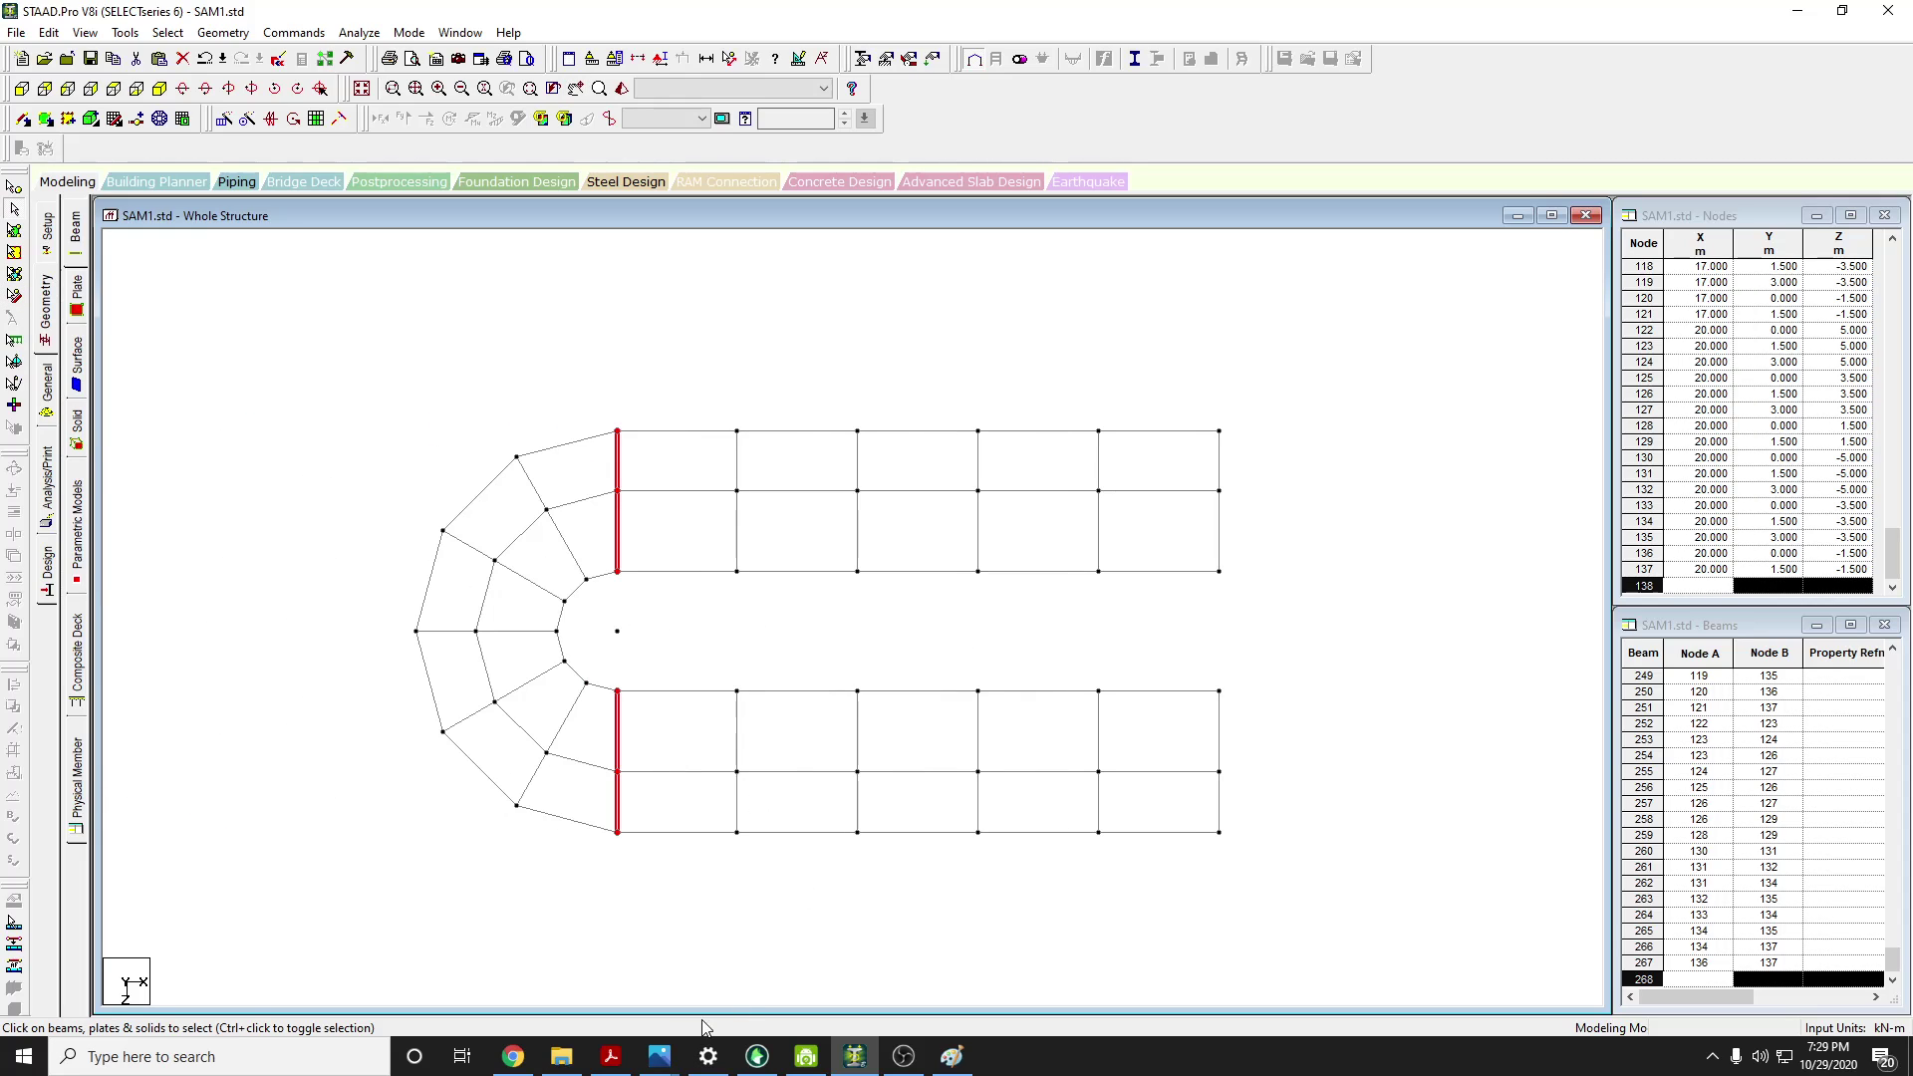
# Examine the half ring with its straight bays in isometric, plan and front views
pyautogui.click(505, 1065)
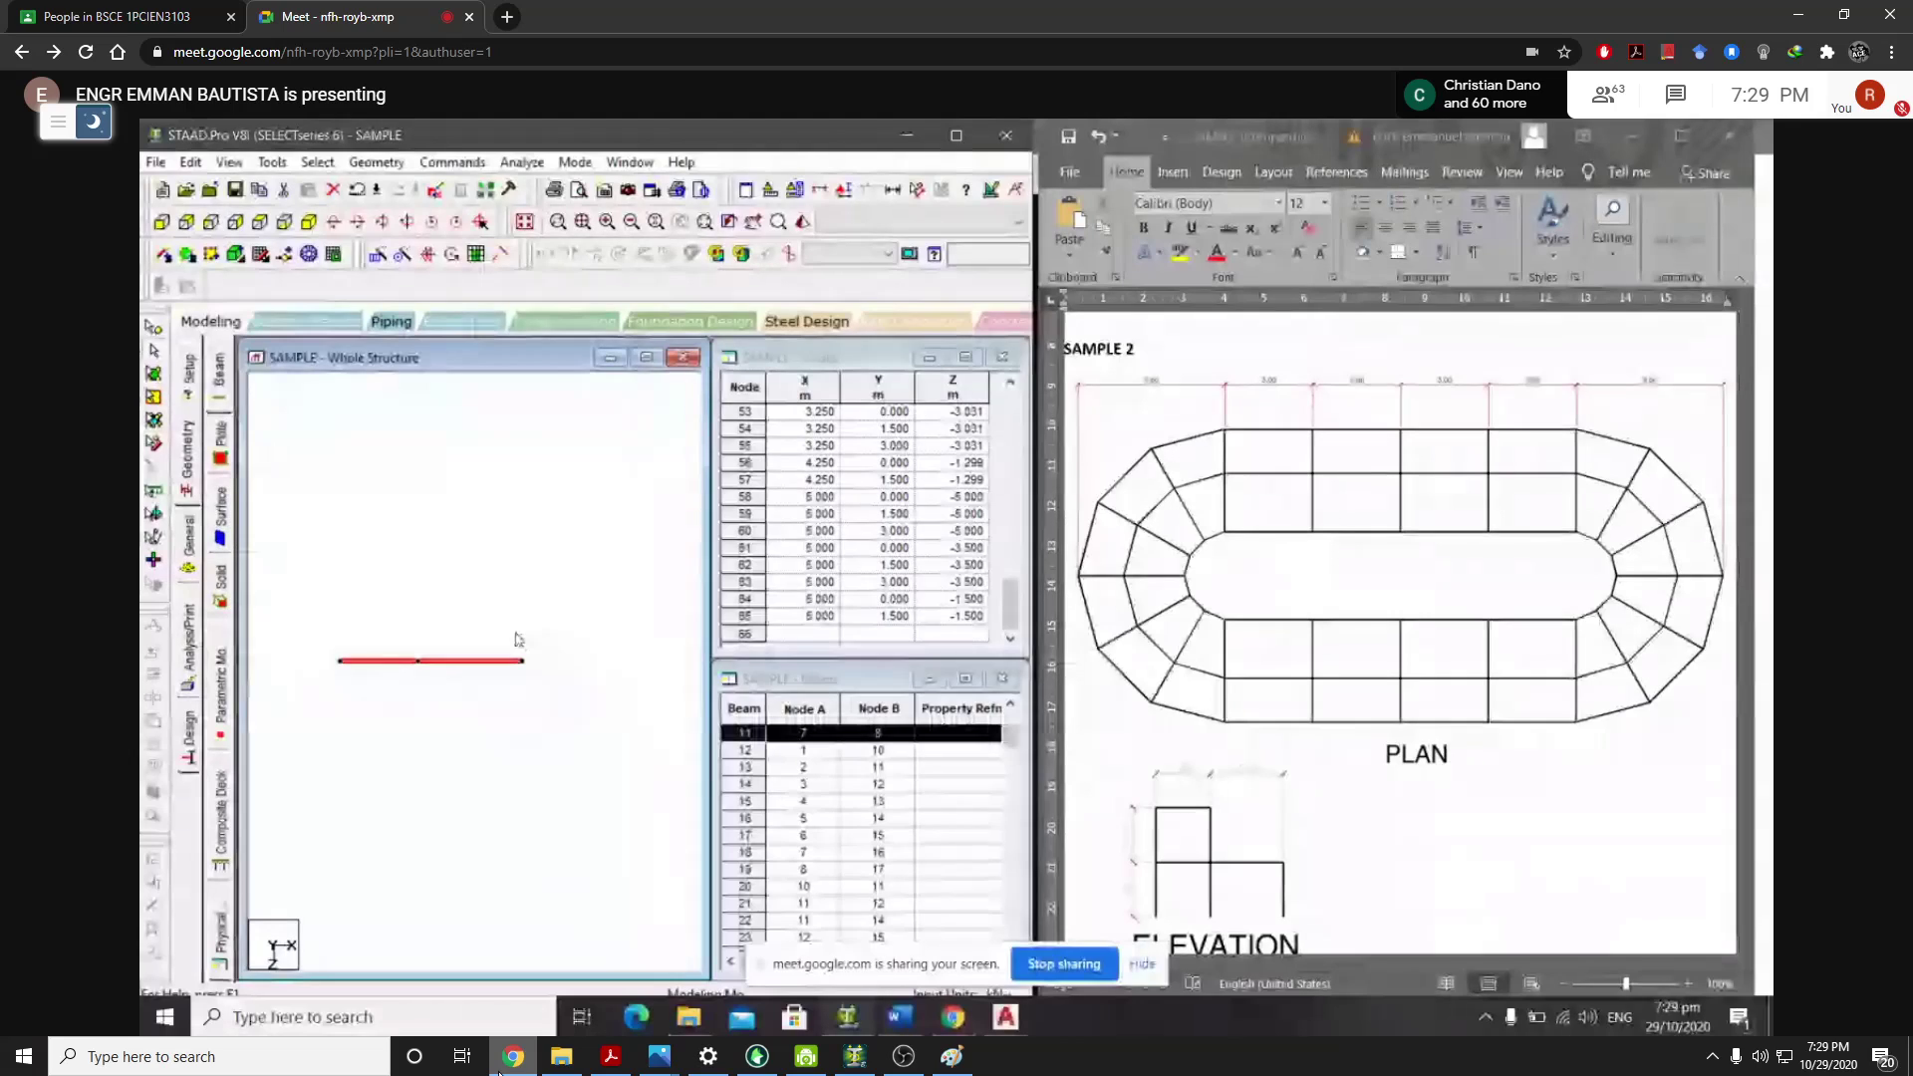
pyautogui.click(509, 1060)
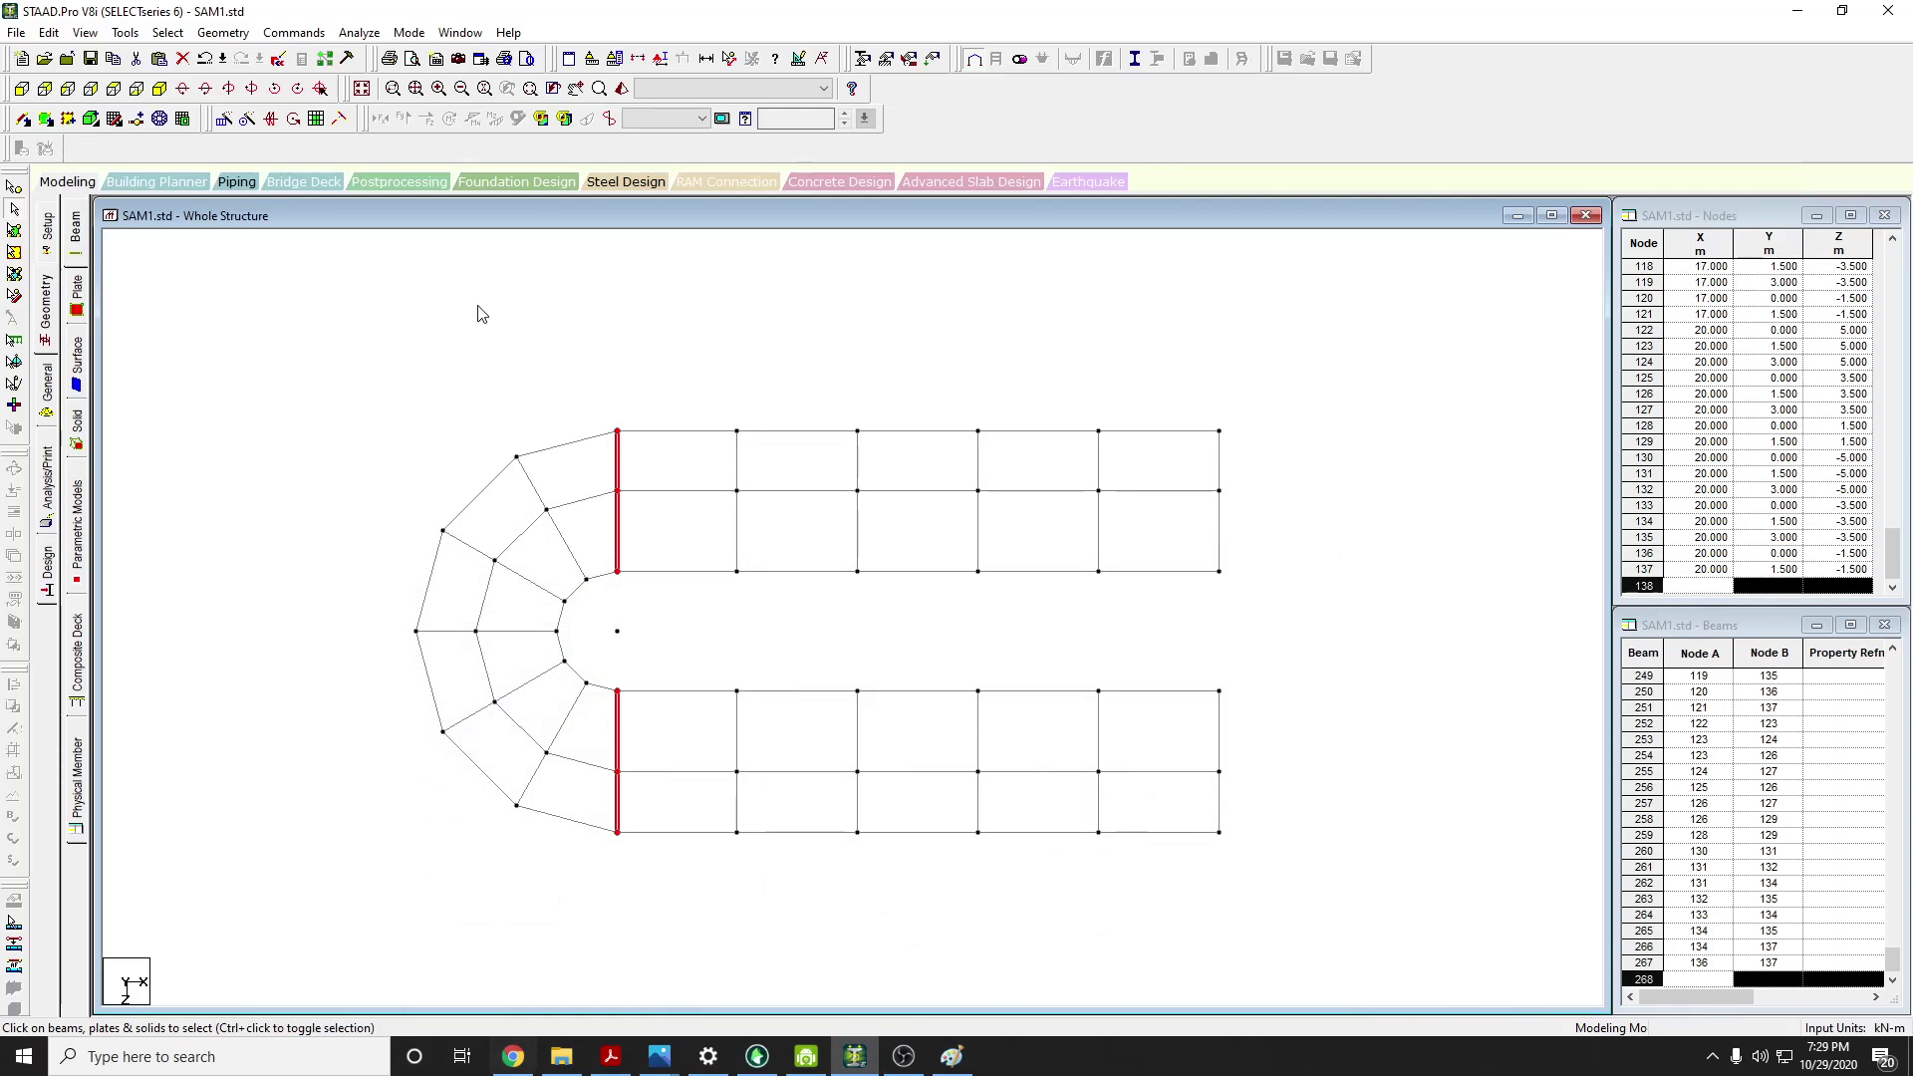
pyautogui.click(160, 88)
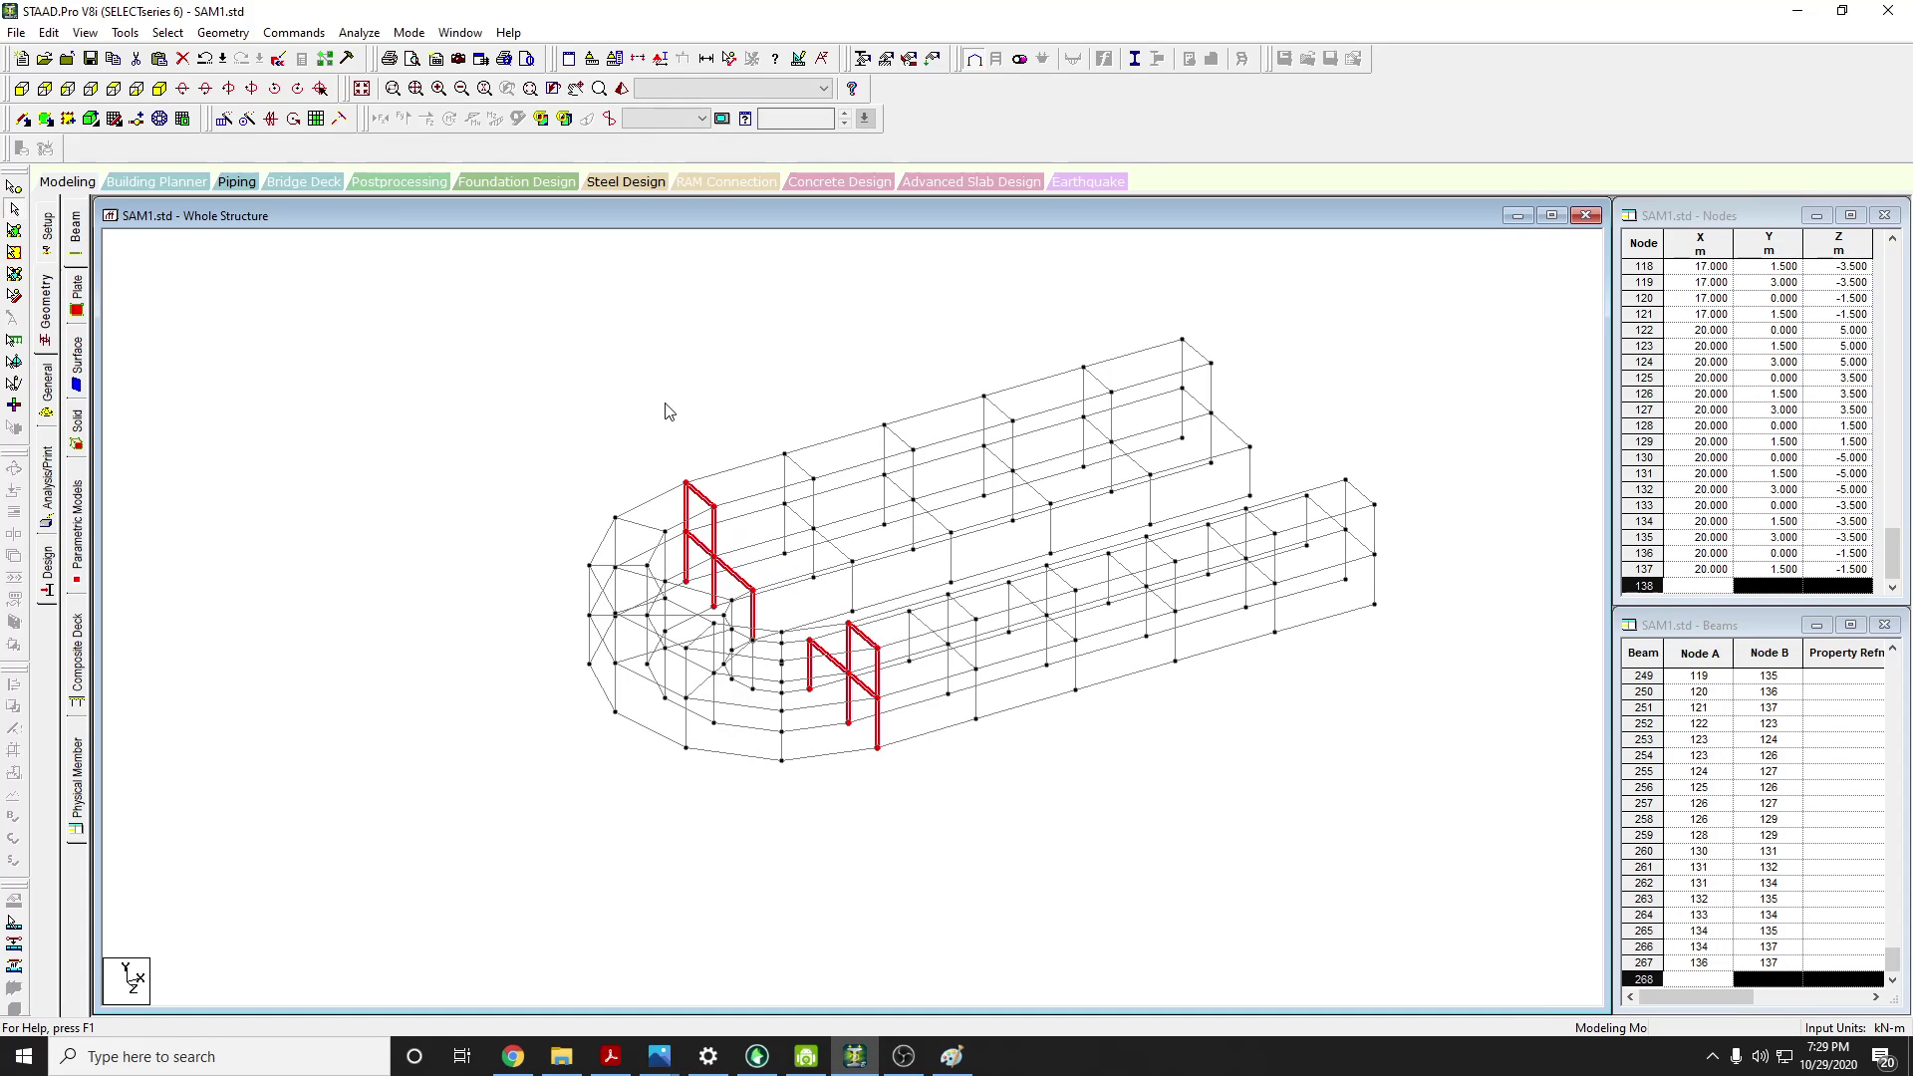
pyautogui.click(133, 92)
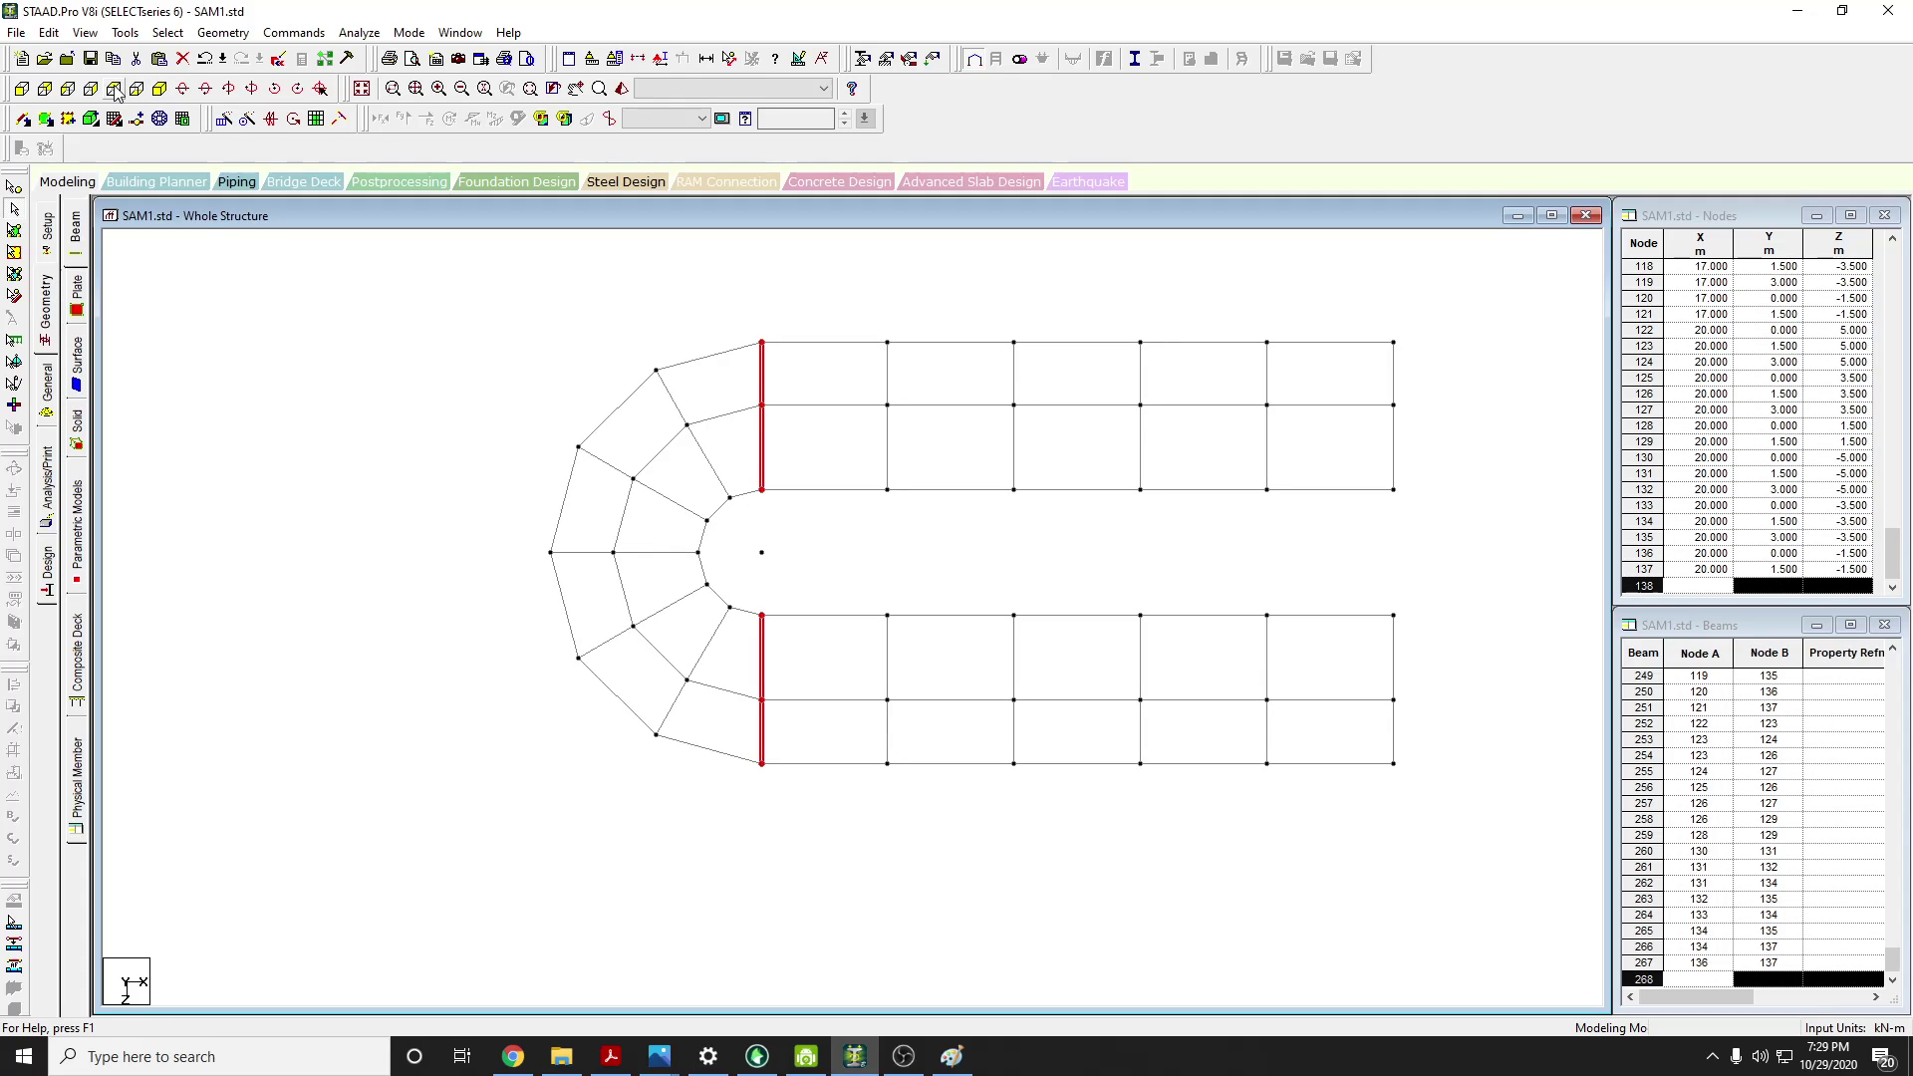
pyautogui.click(44, 89)
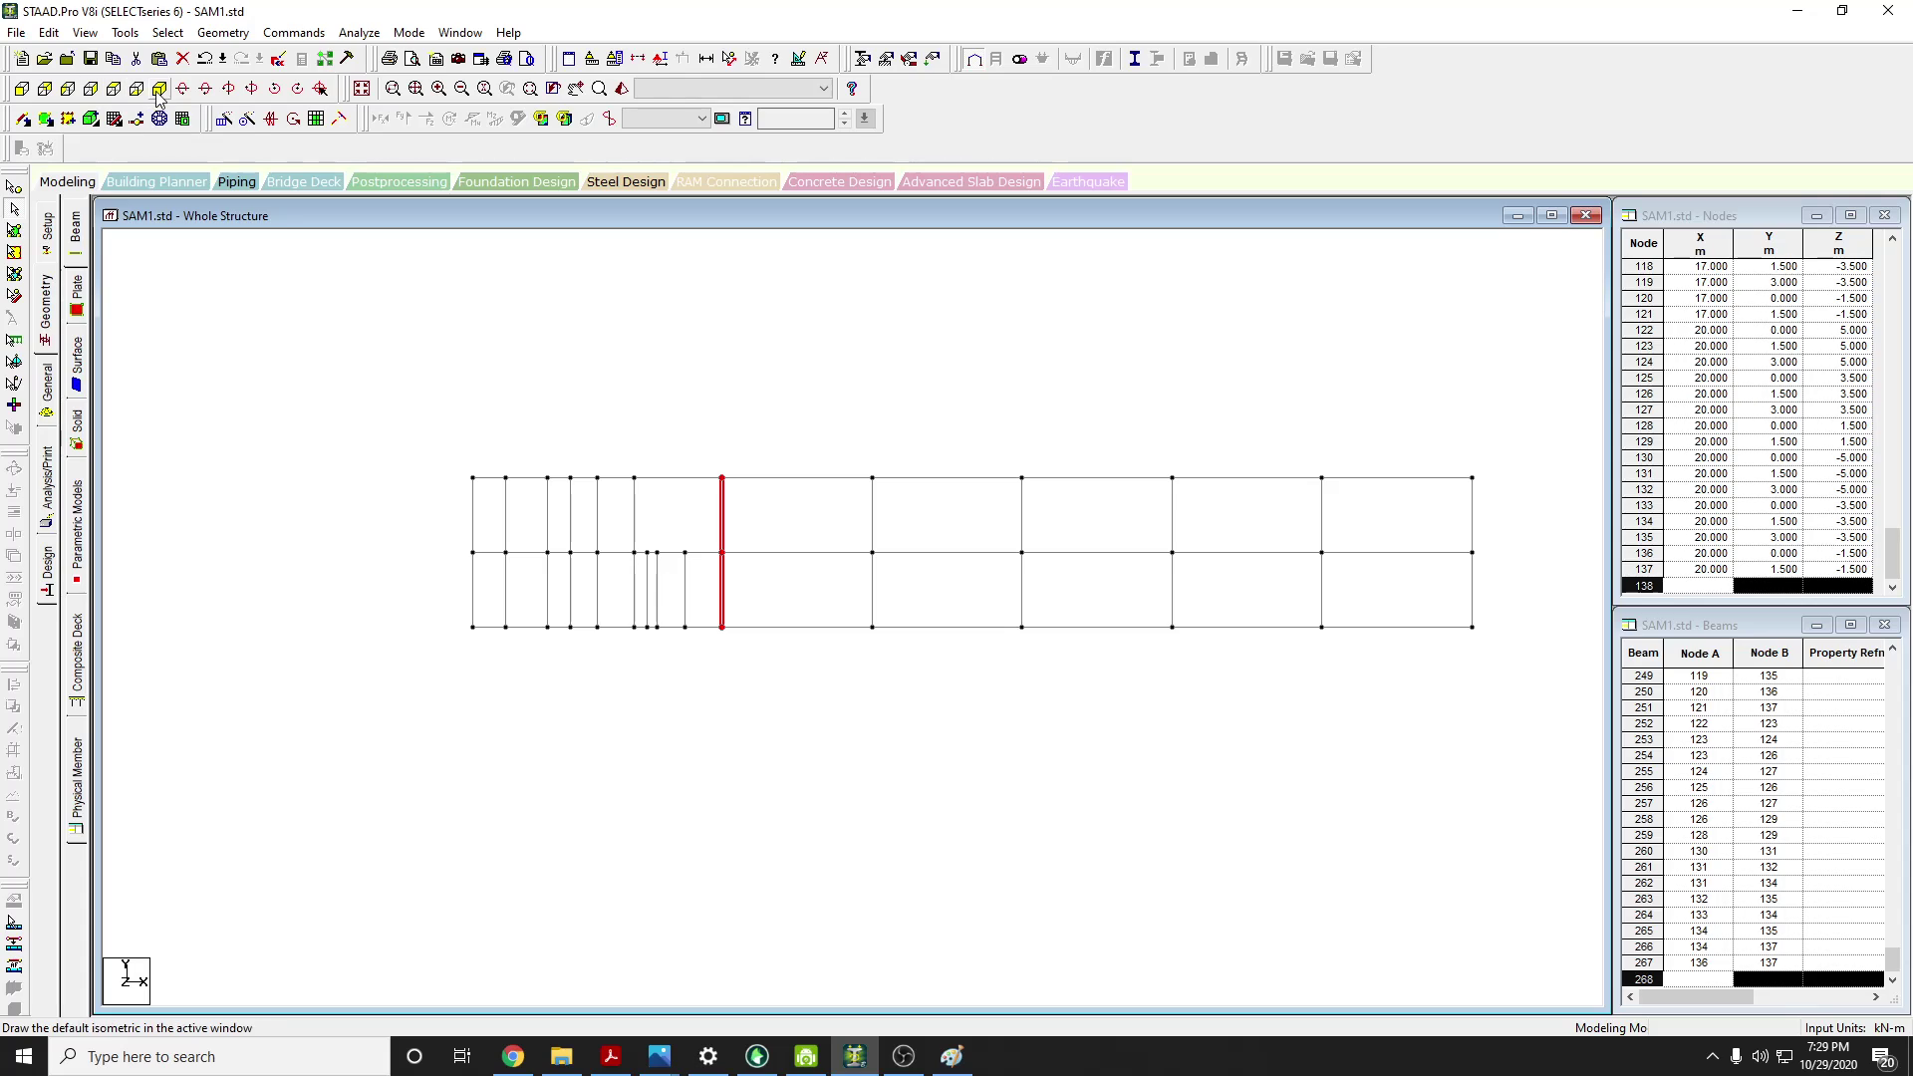
pyautogui.click(182, 119)
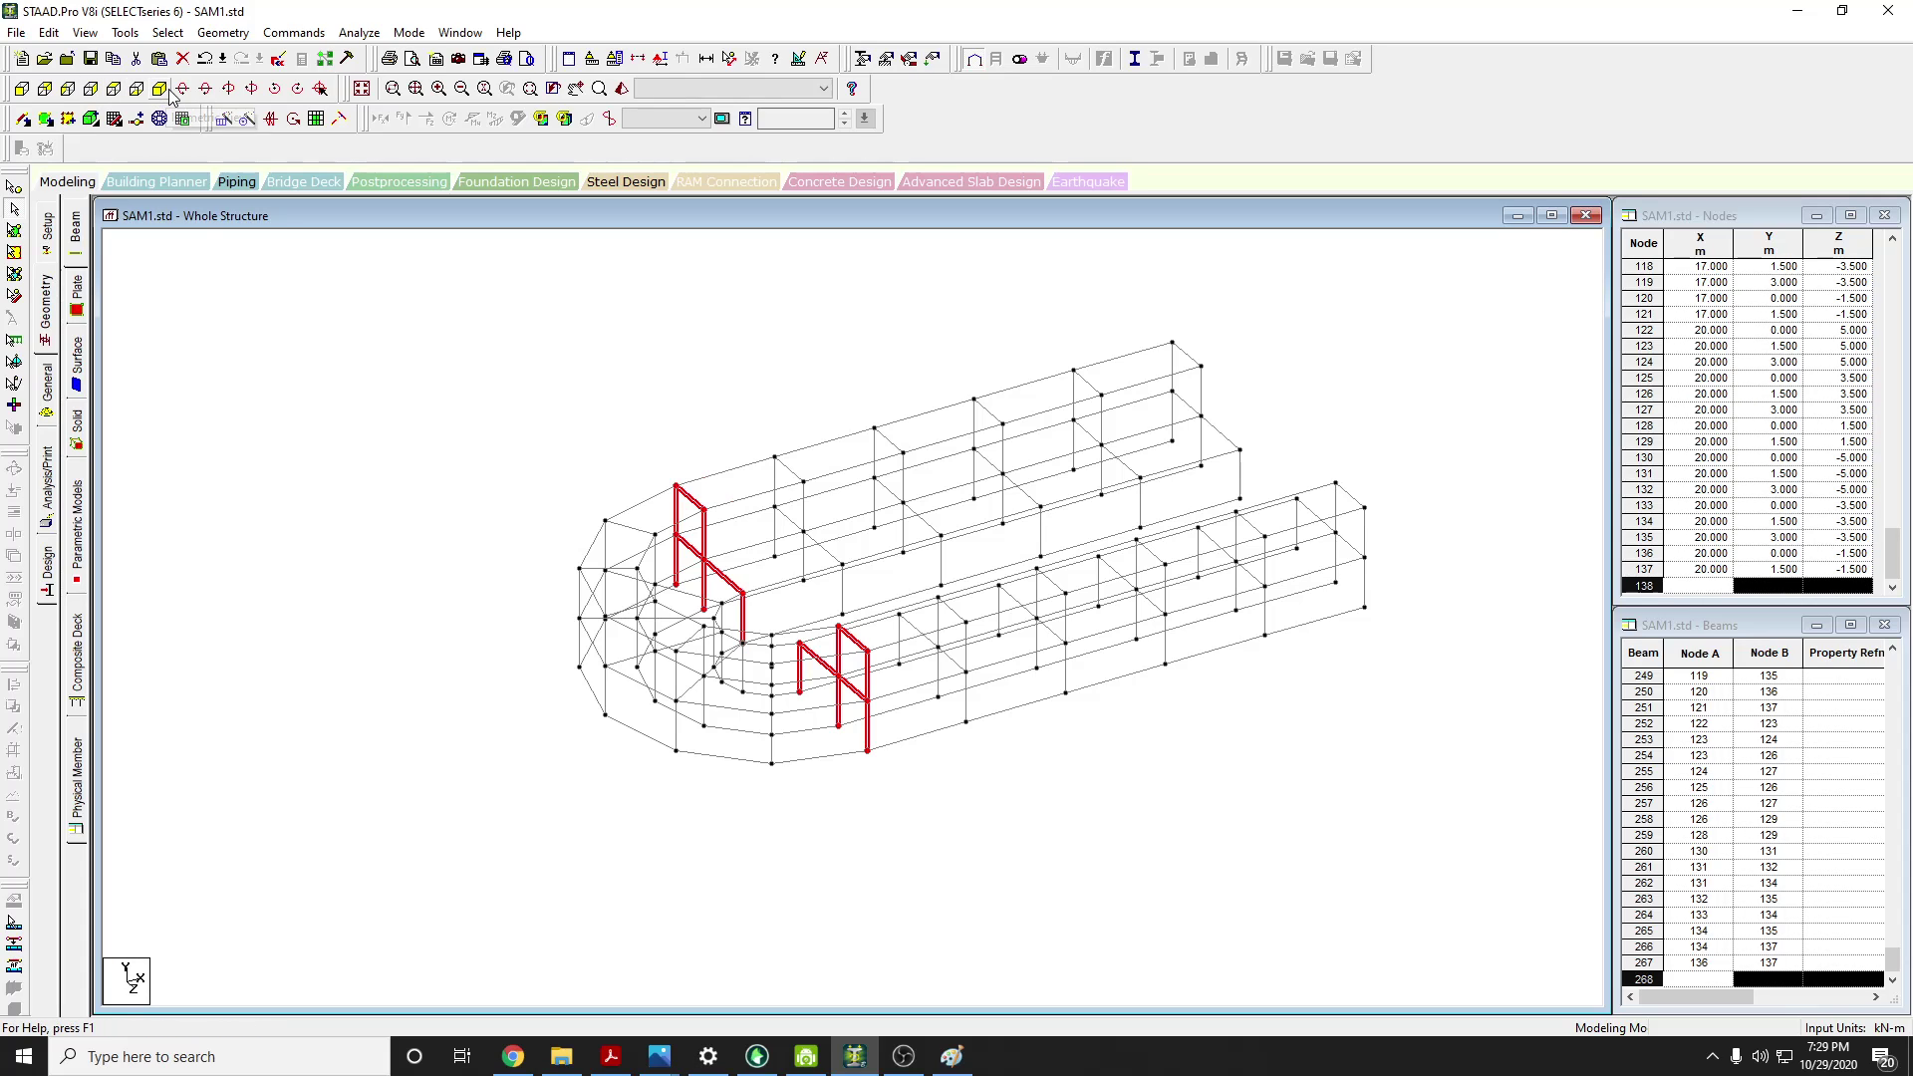
pyautogui.click(116, 90)
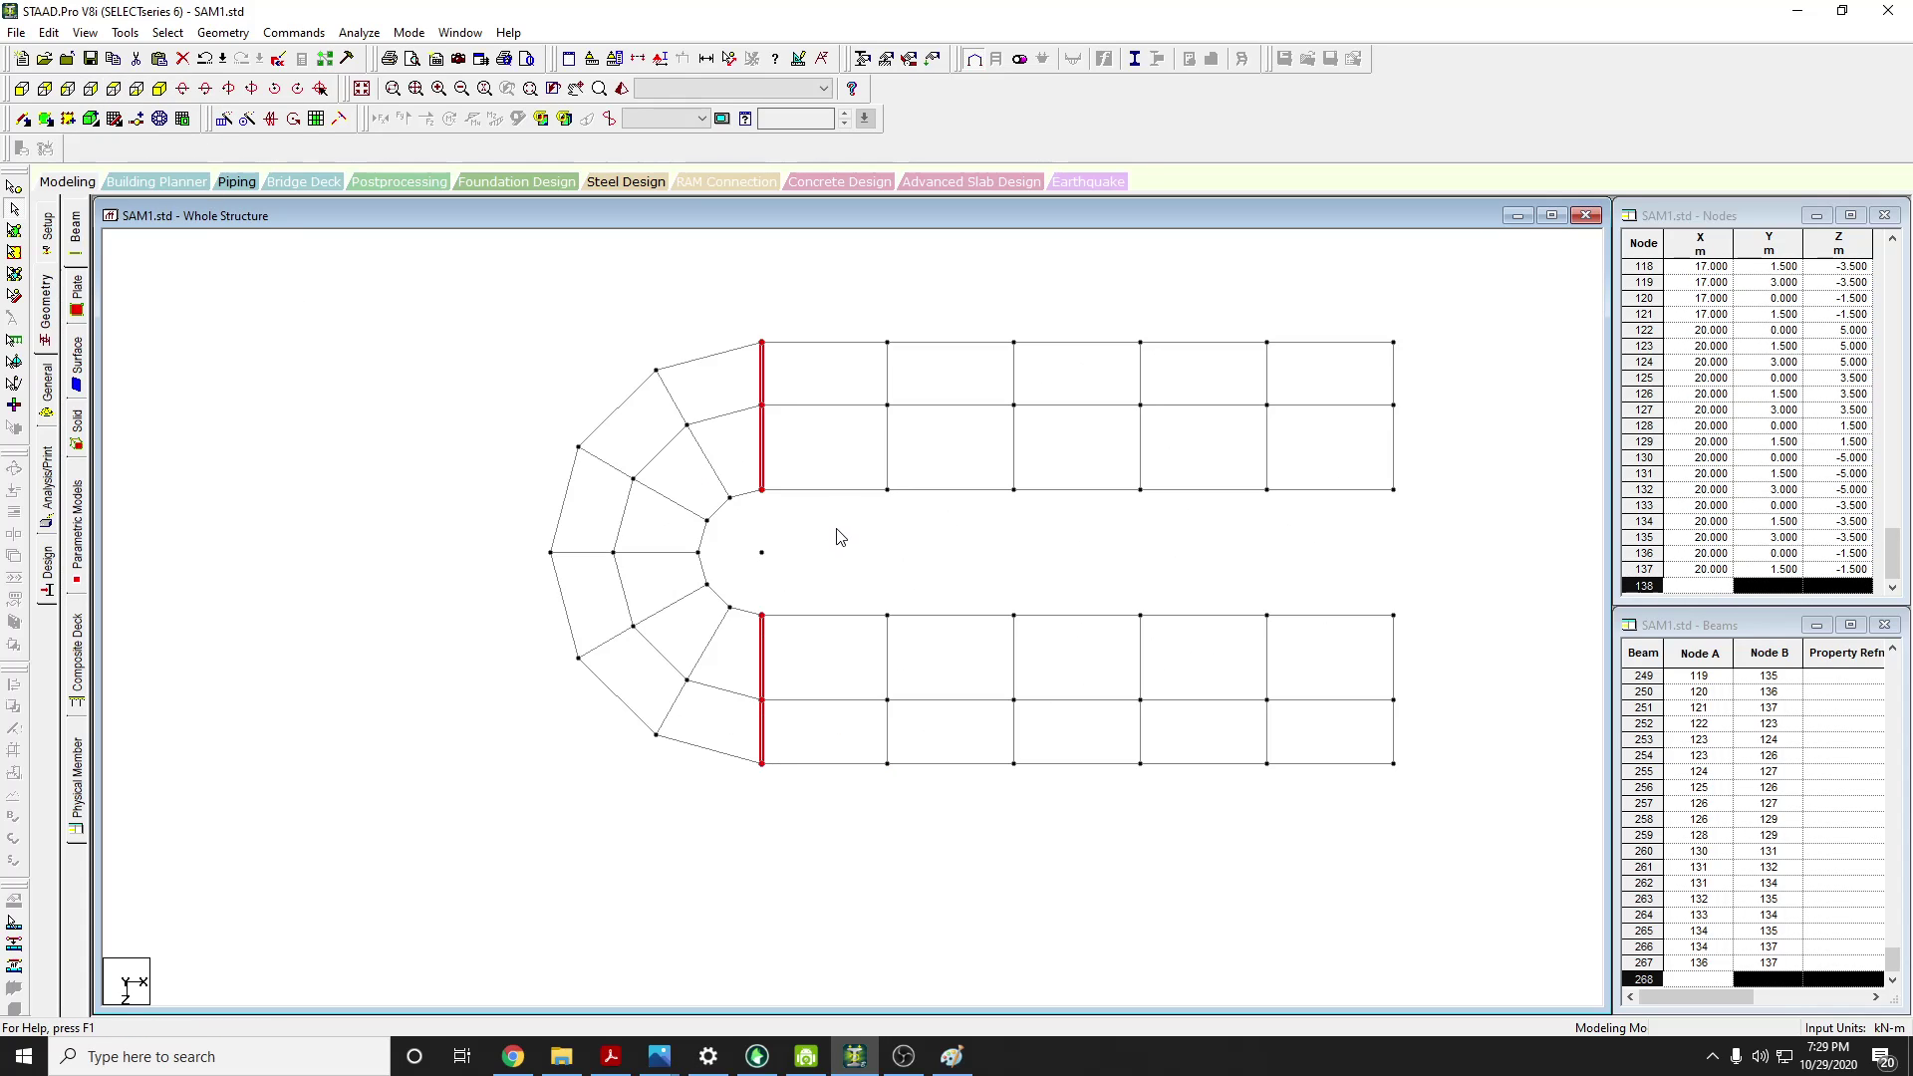
pyautogui.moveTo(837, 537); pyautogui.dragTo(602, 577, button='middle')
# Compare the plan with the presenter's model in Google Meet and check the whole structure in STAAD.Pro in isometric and plan views
pyautogui.click(513, 1056)
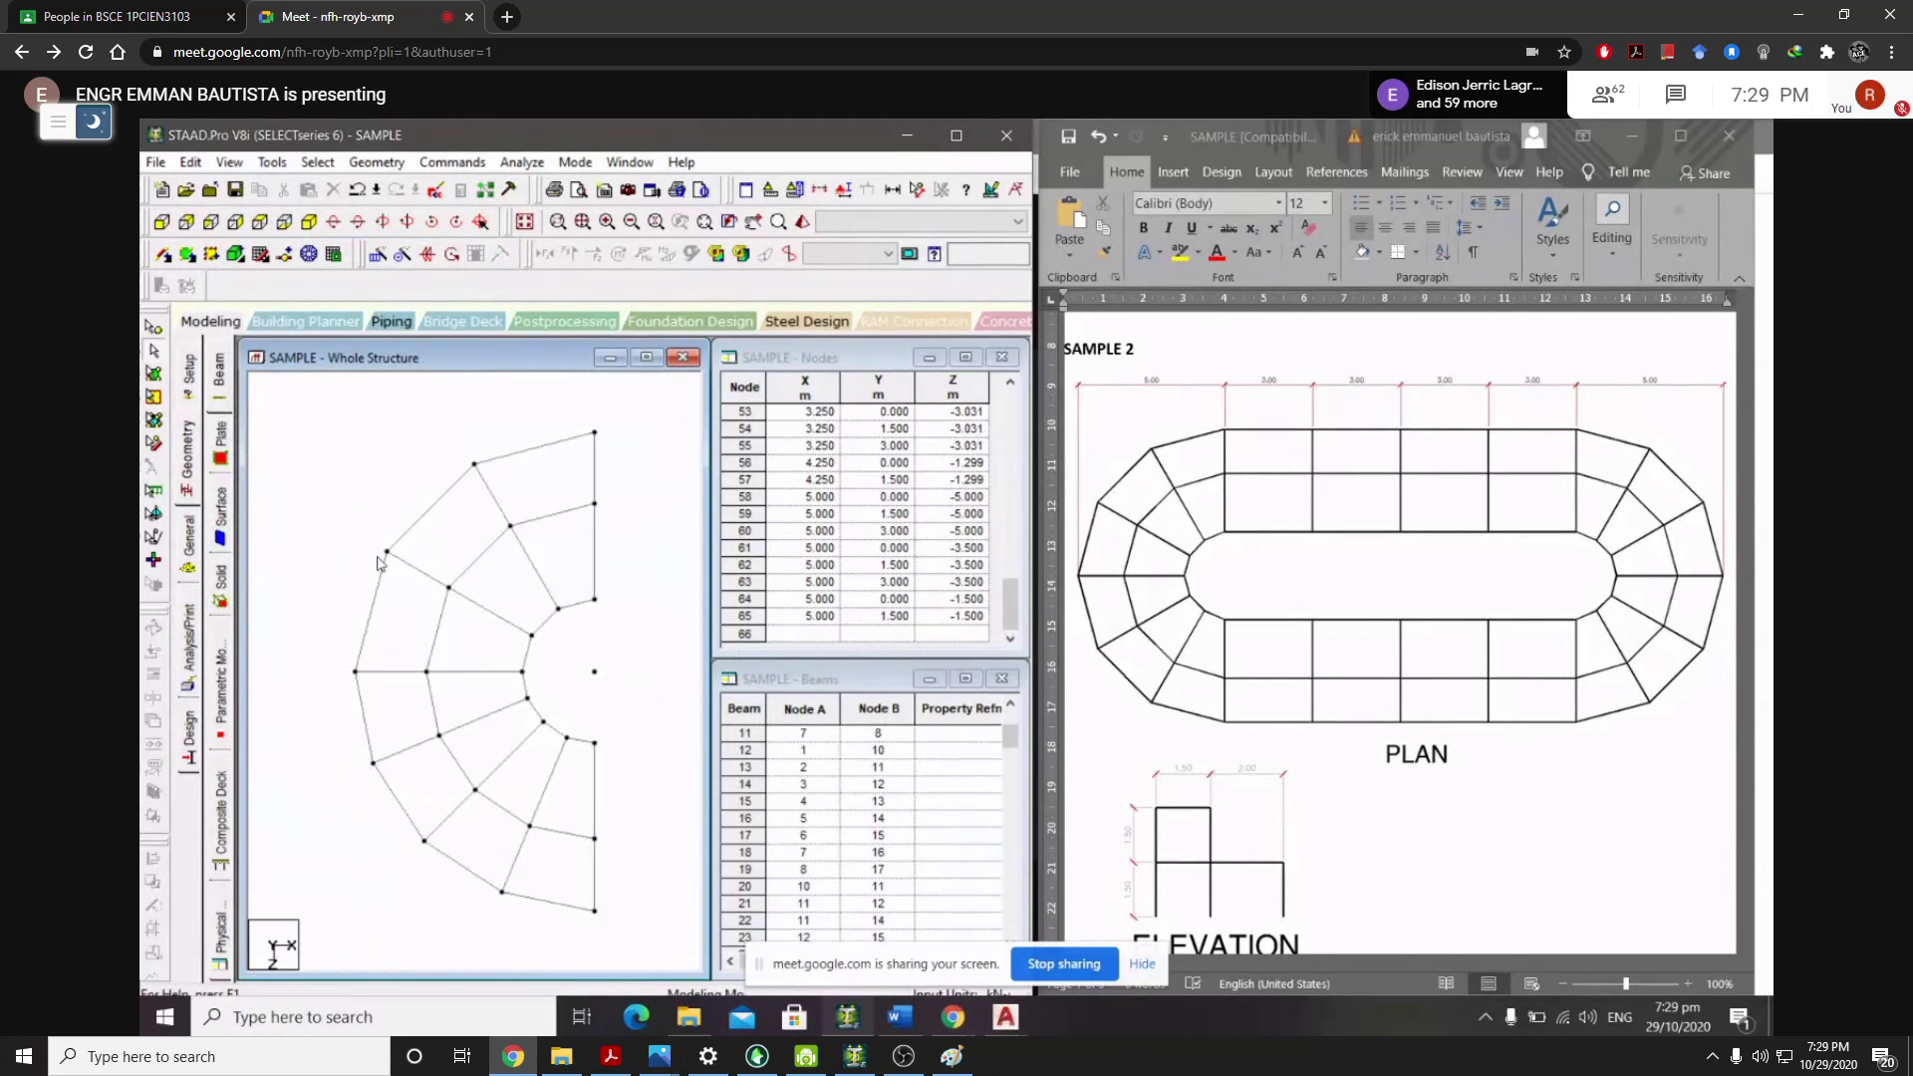
pyautogui.click(856, 1058)
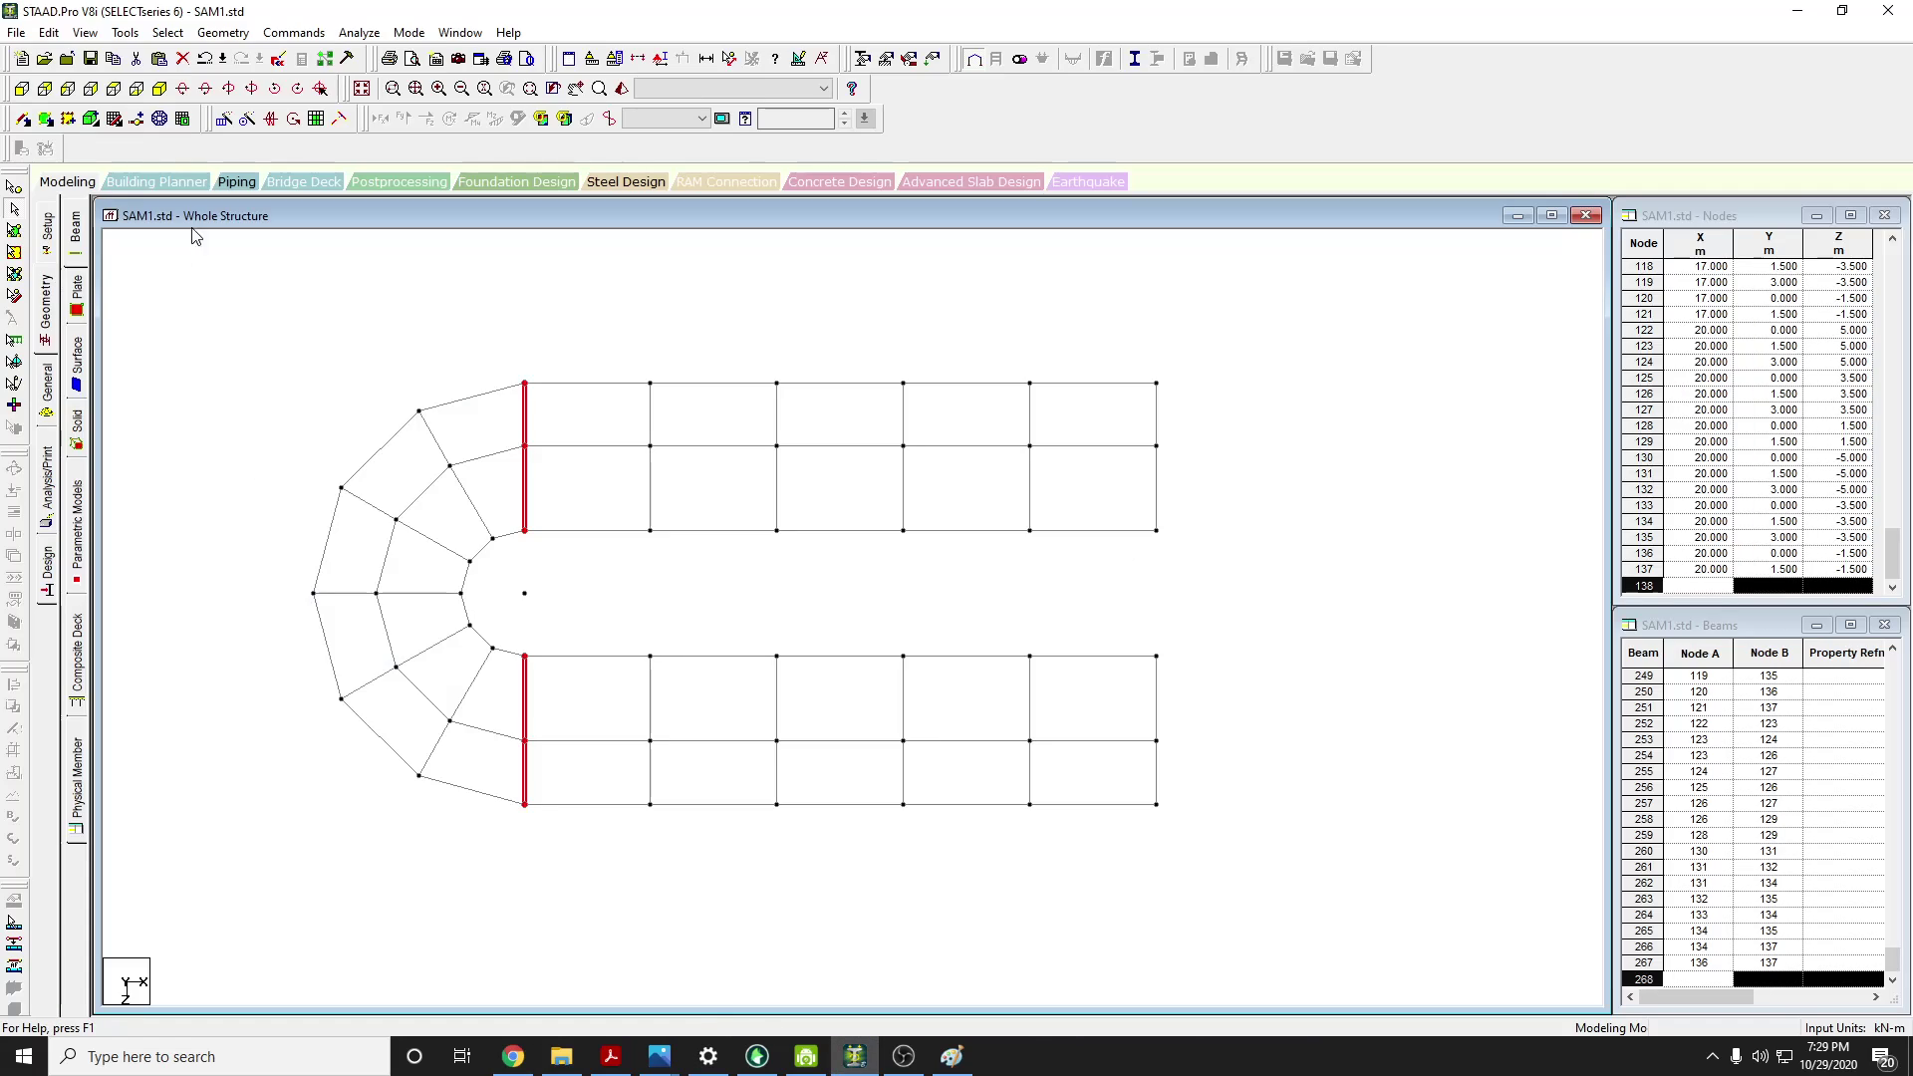
pyautogui.click(85, 32)
pyautogui.moveTo(84, 32)
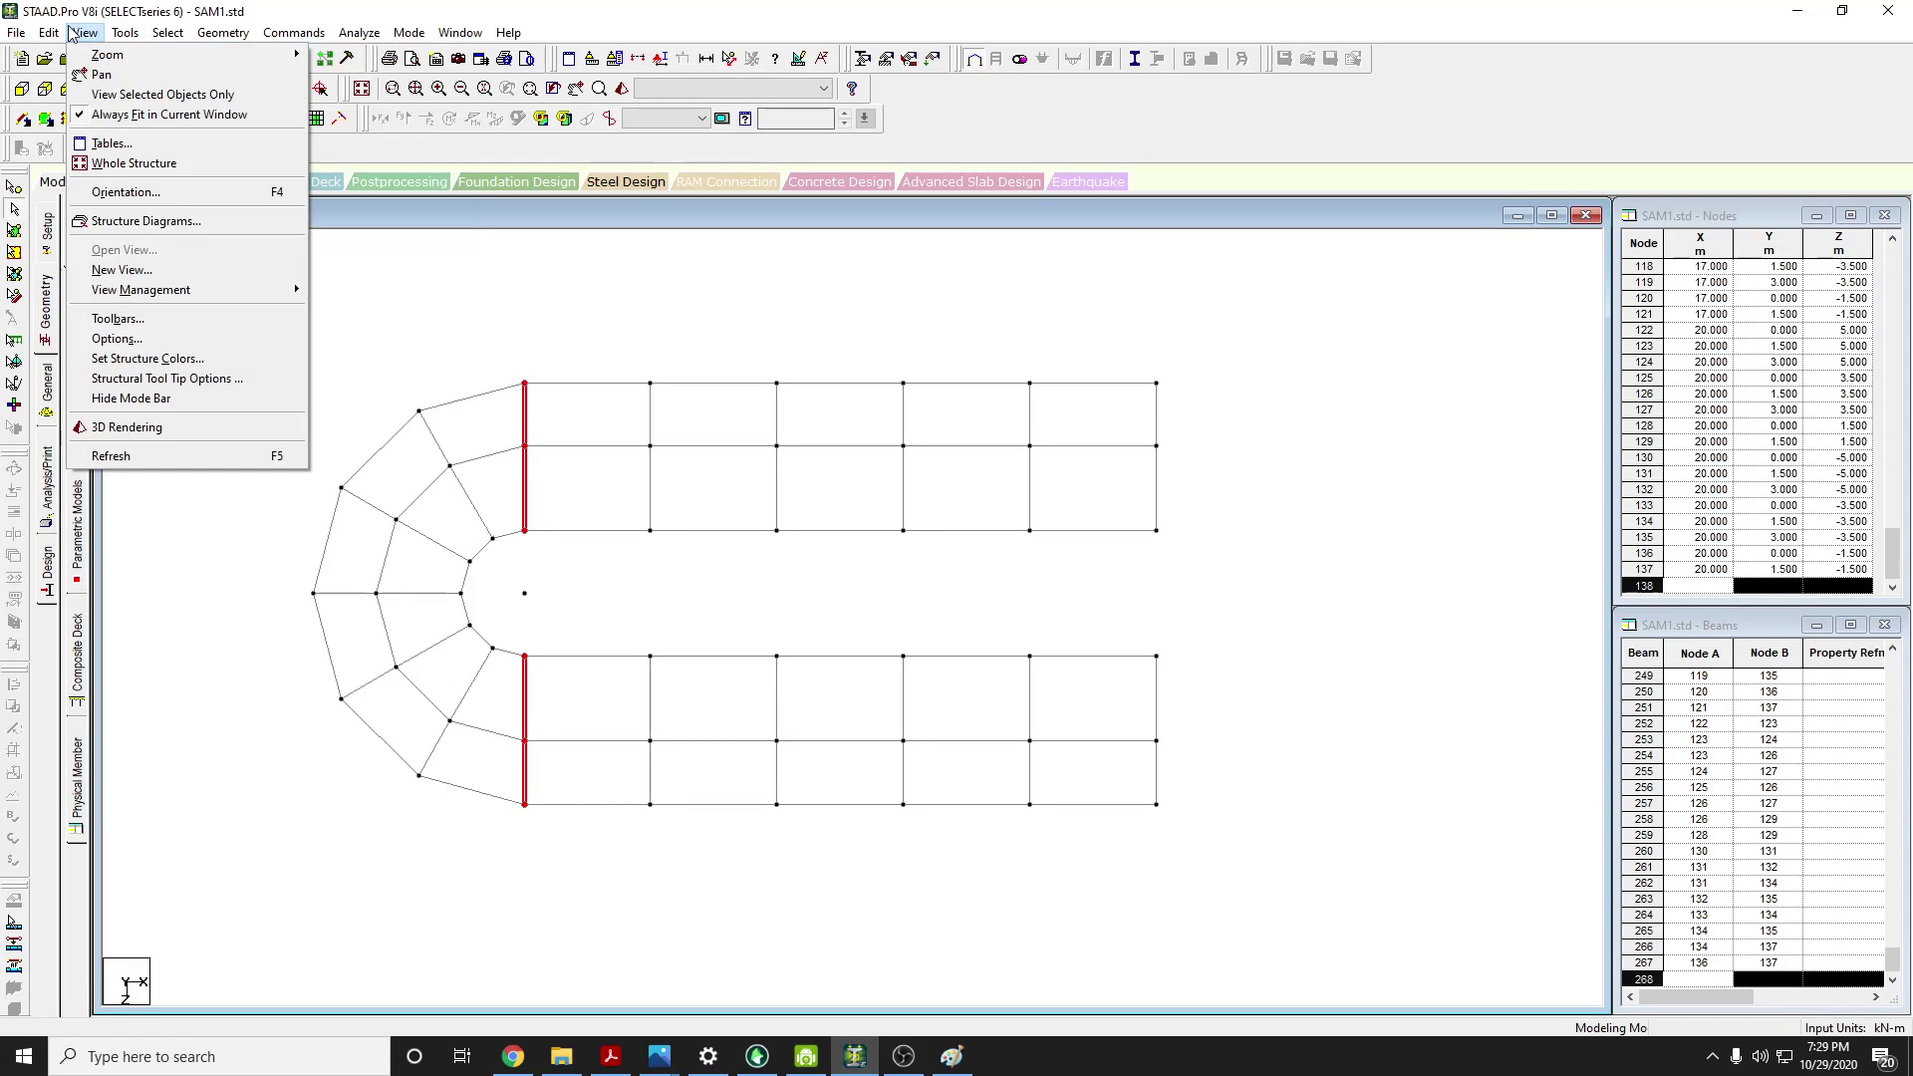
pyautogui.click(150, 174)
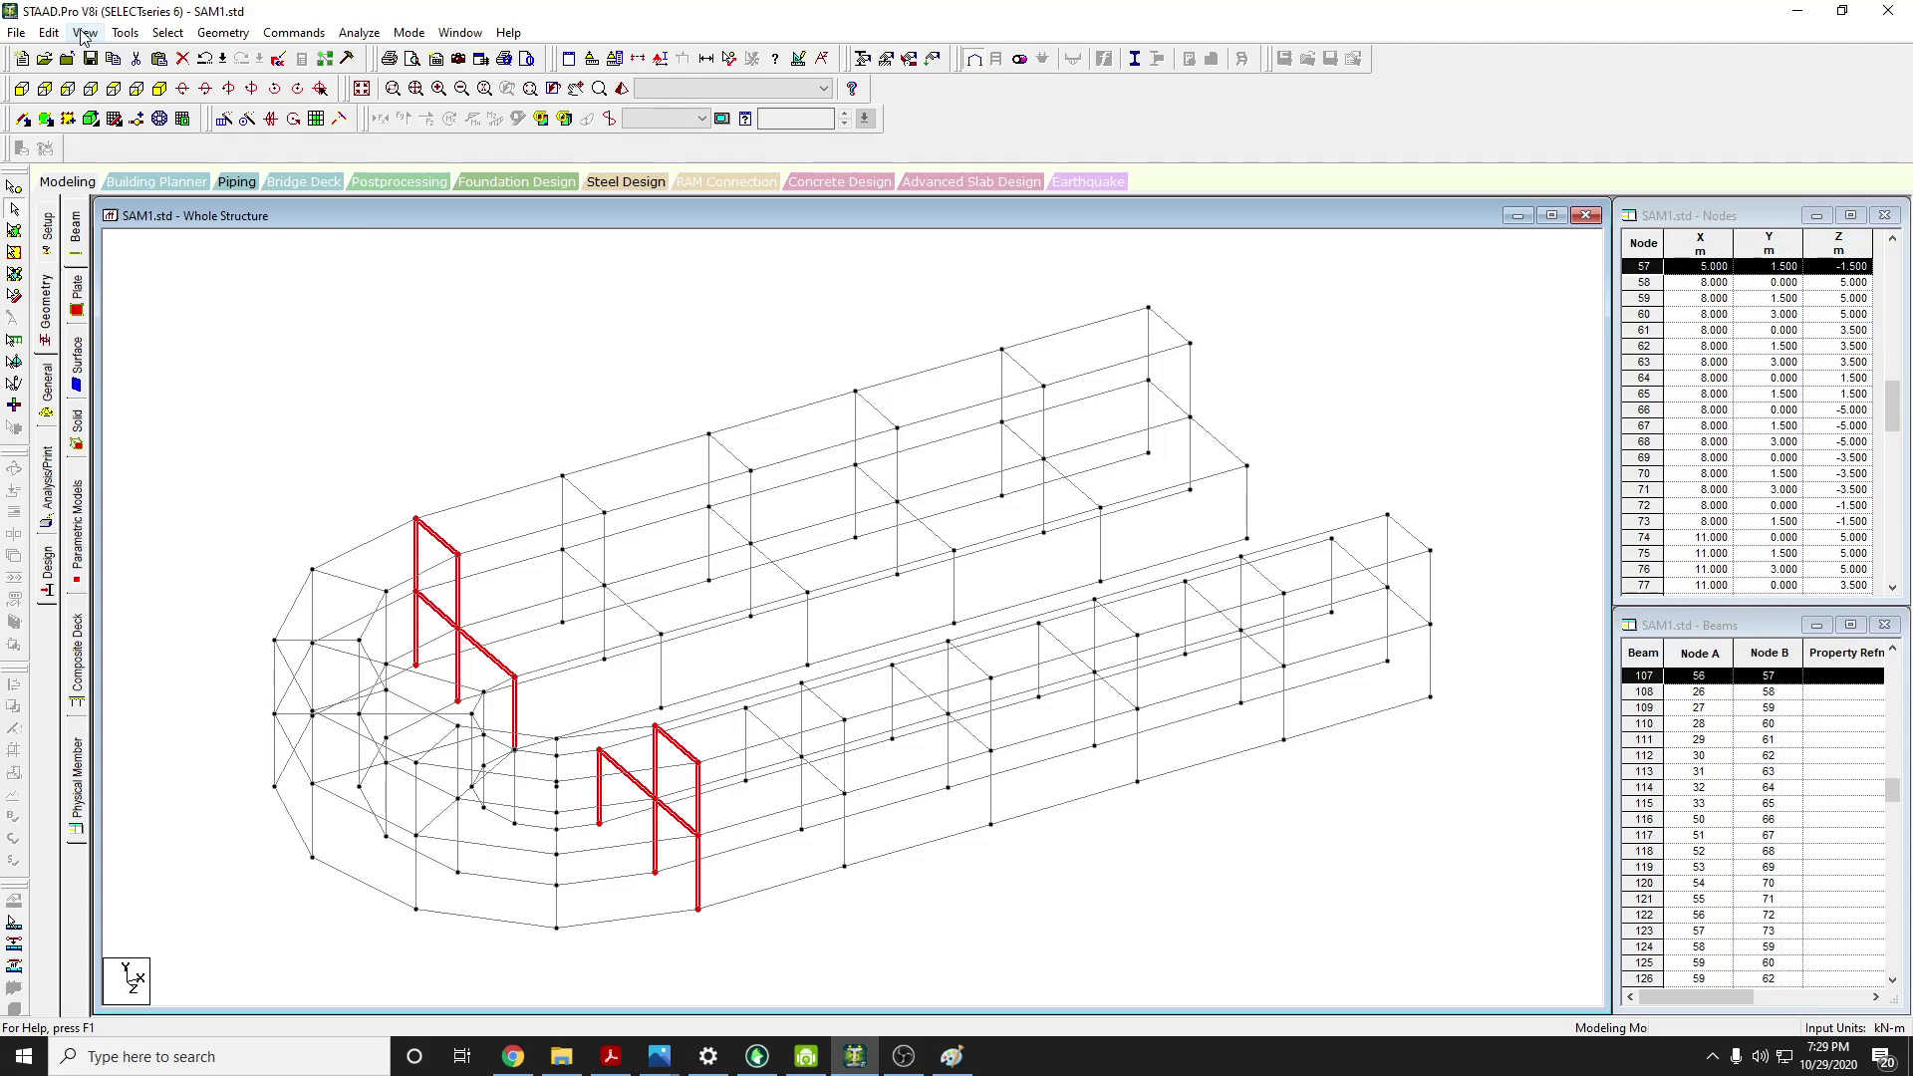
pyautogui.click(85, 32)
pyautogui.click(114, 164)
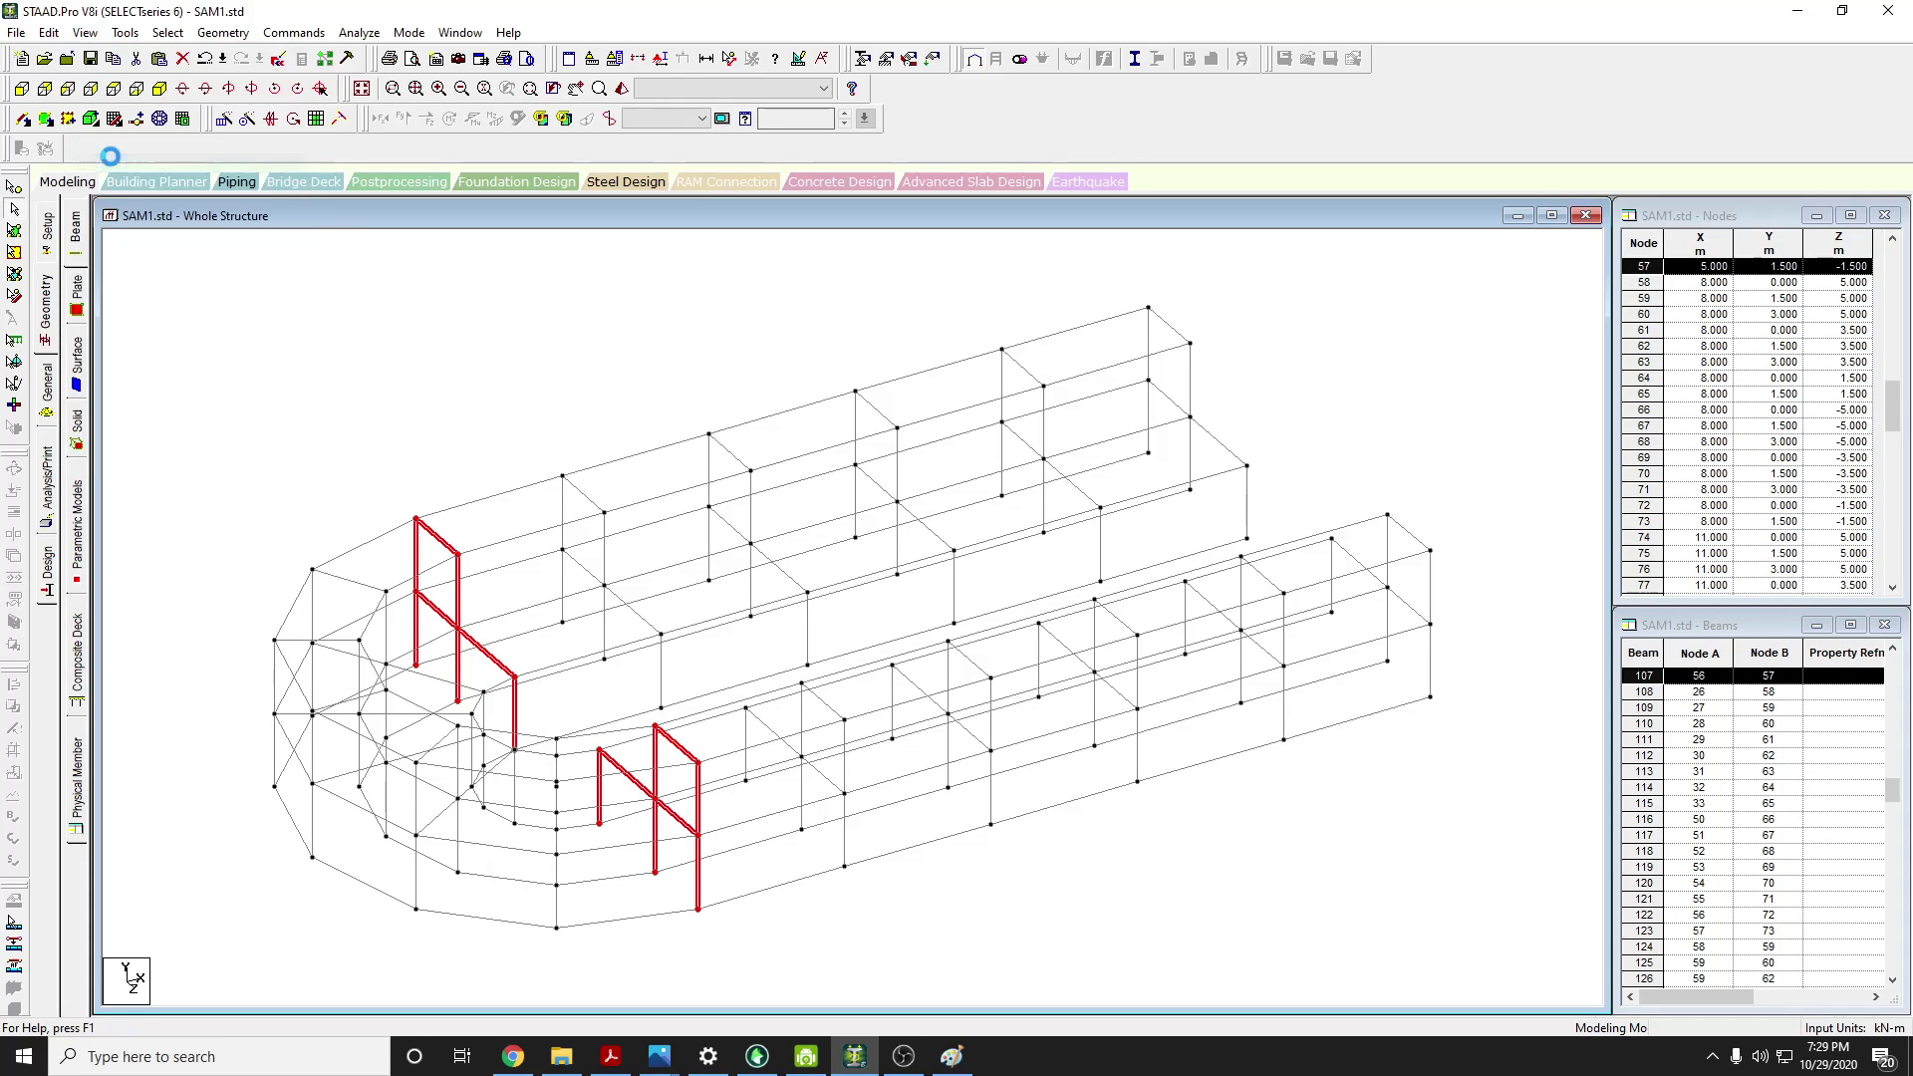
pyautogui.click(114, 88)
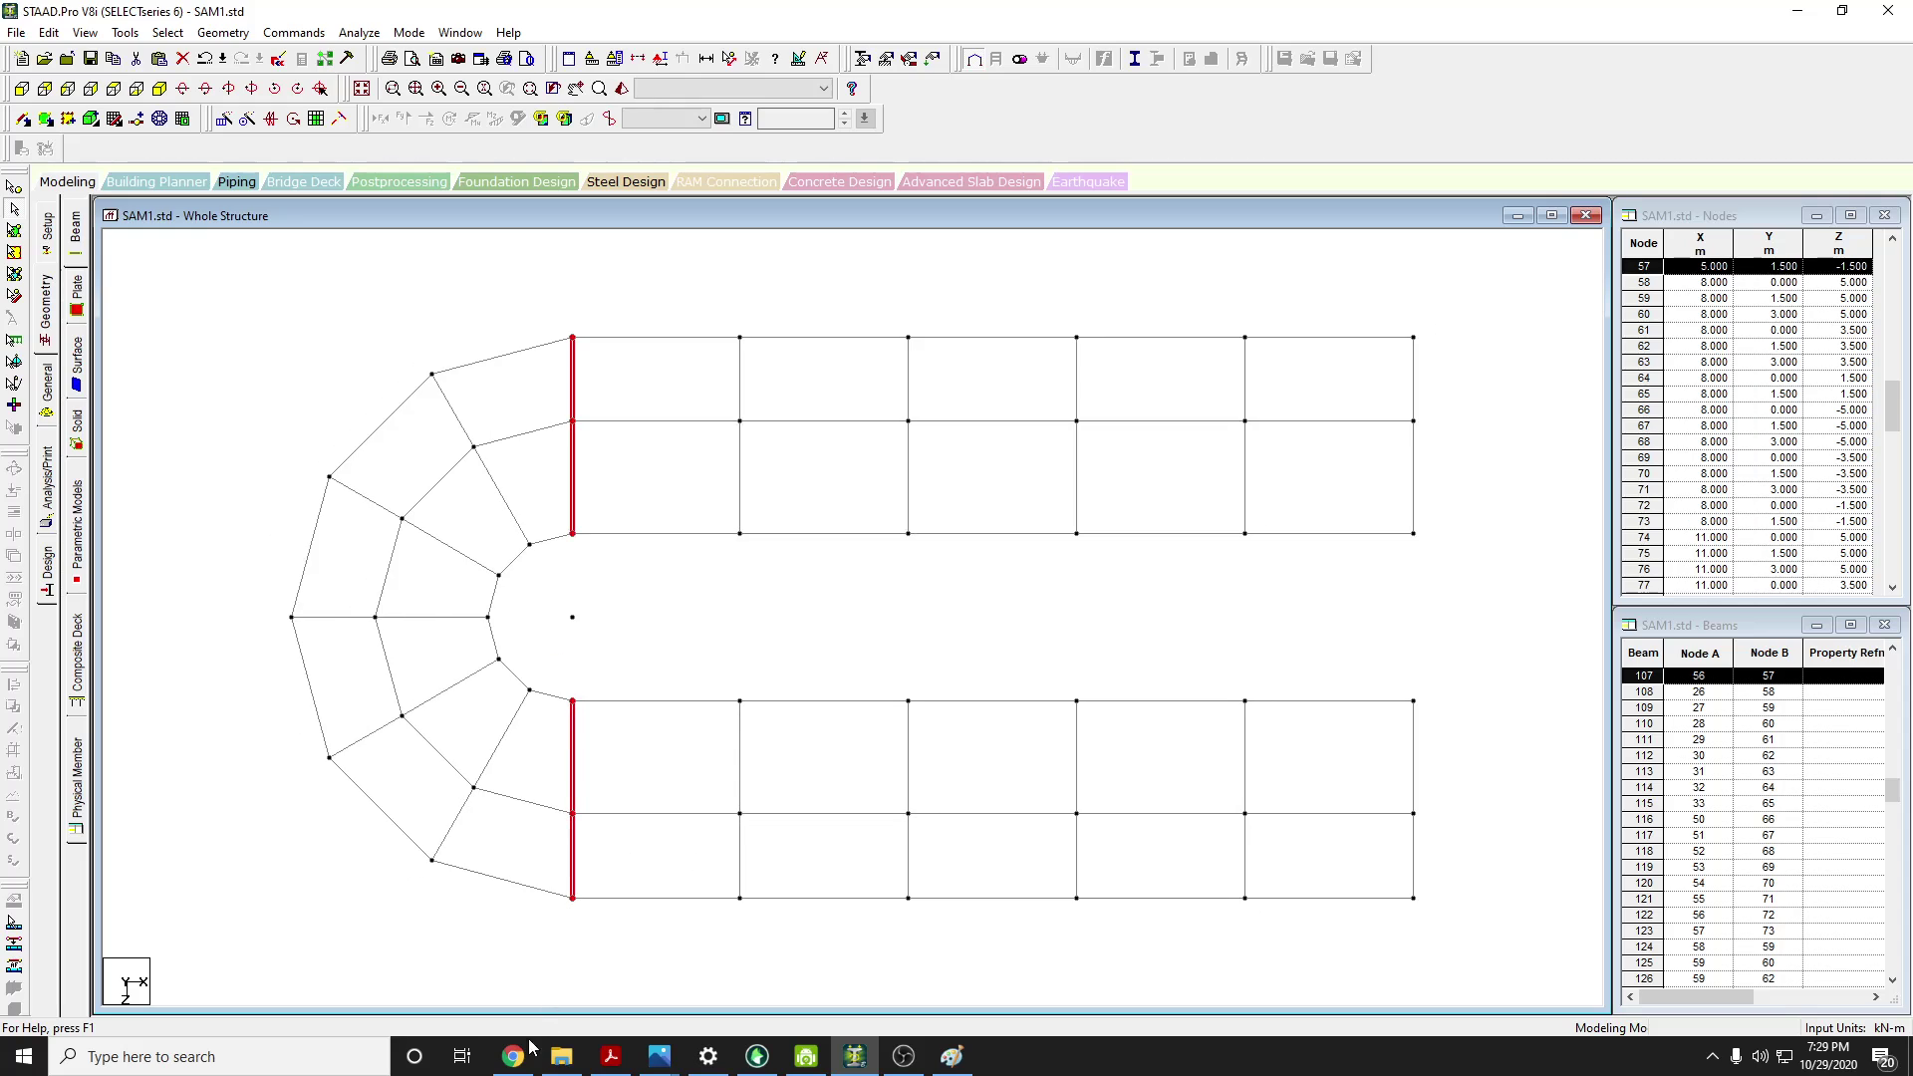
# Check the presenter's repeat settings in Google Meet and delete the three bays farthest from the half ring in STAAD.Pro, including their orphaned nodes
pyautogui.click(529, 1049)
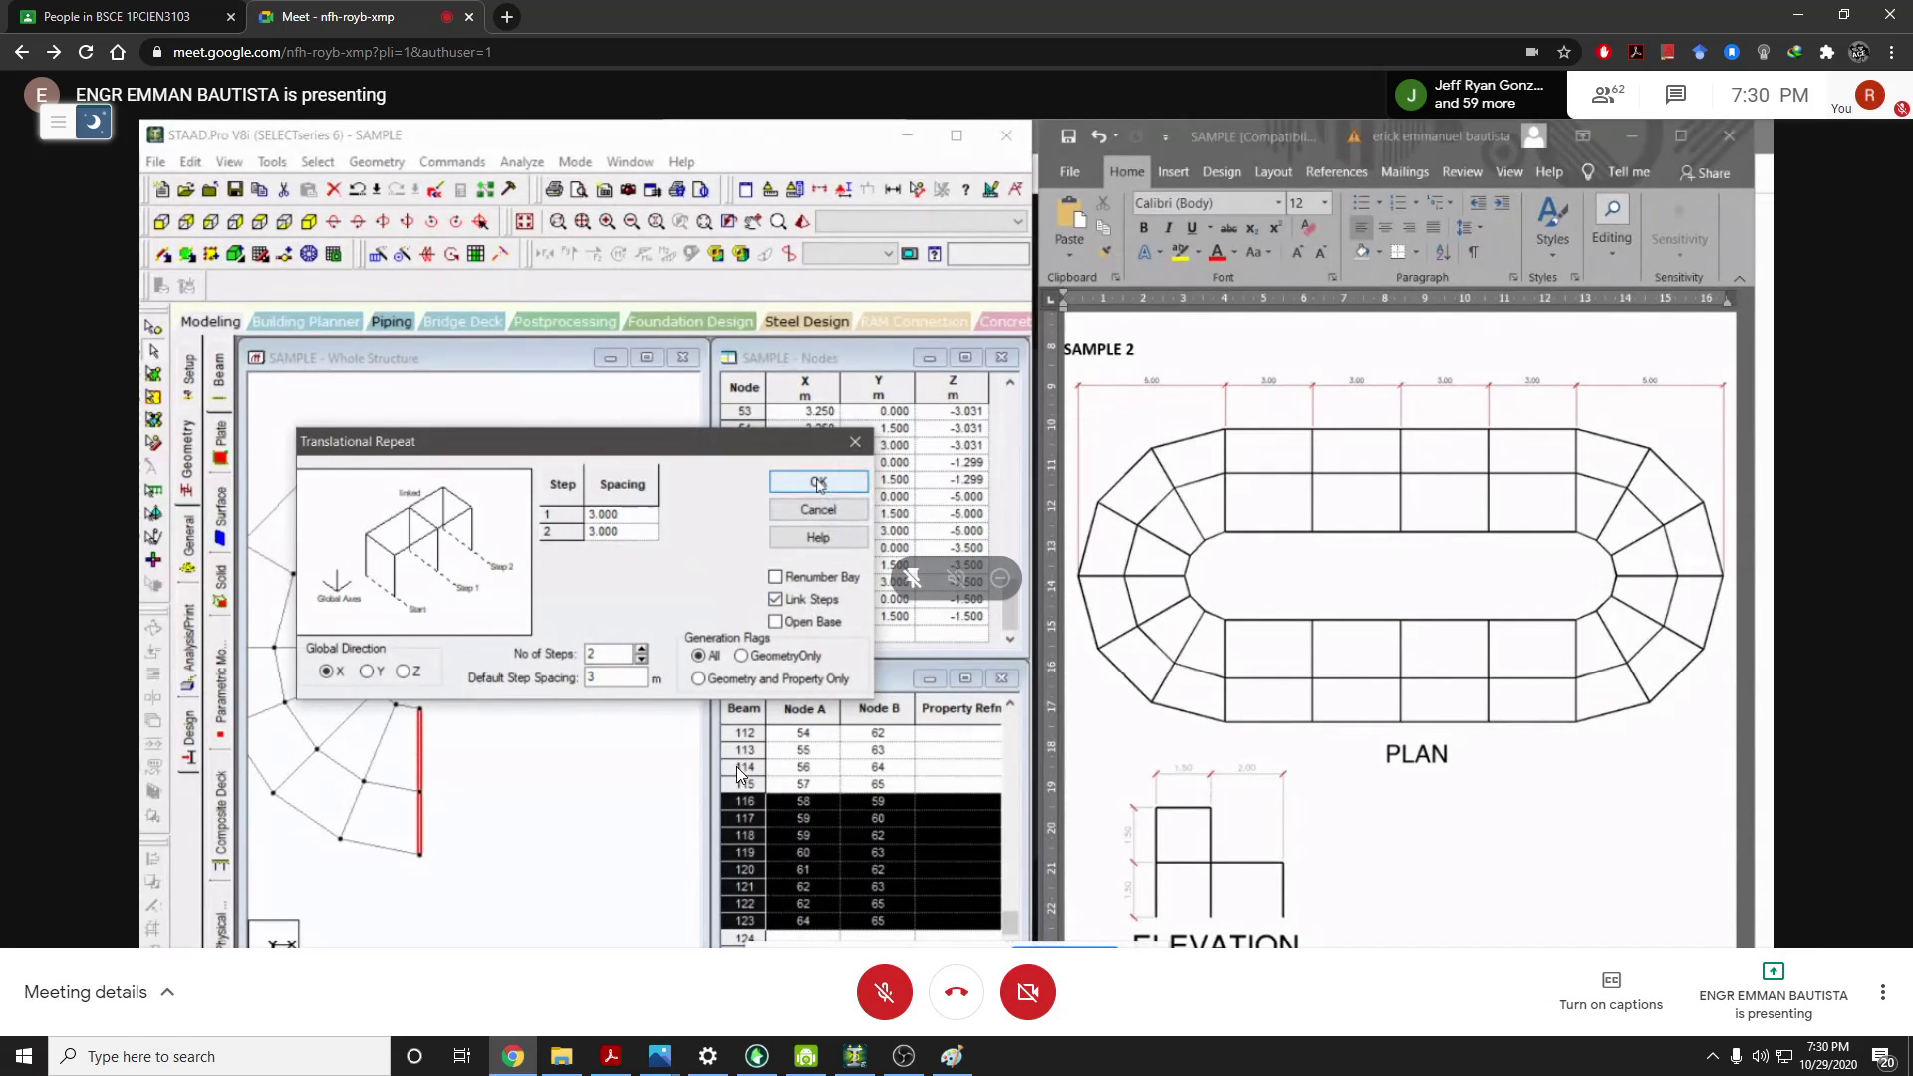
pyautogui.click(859, 1062)
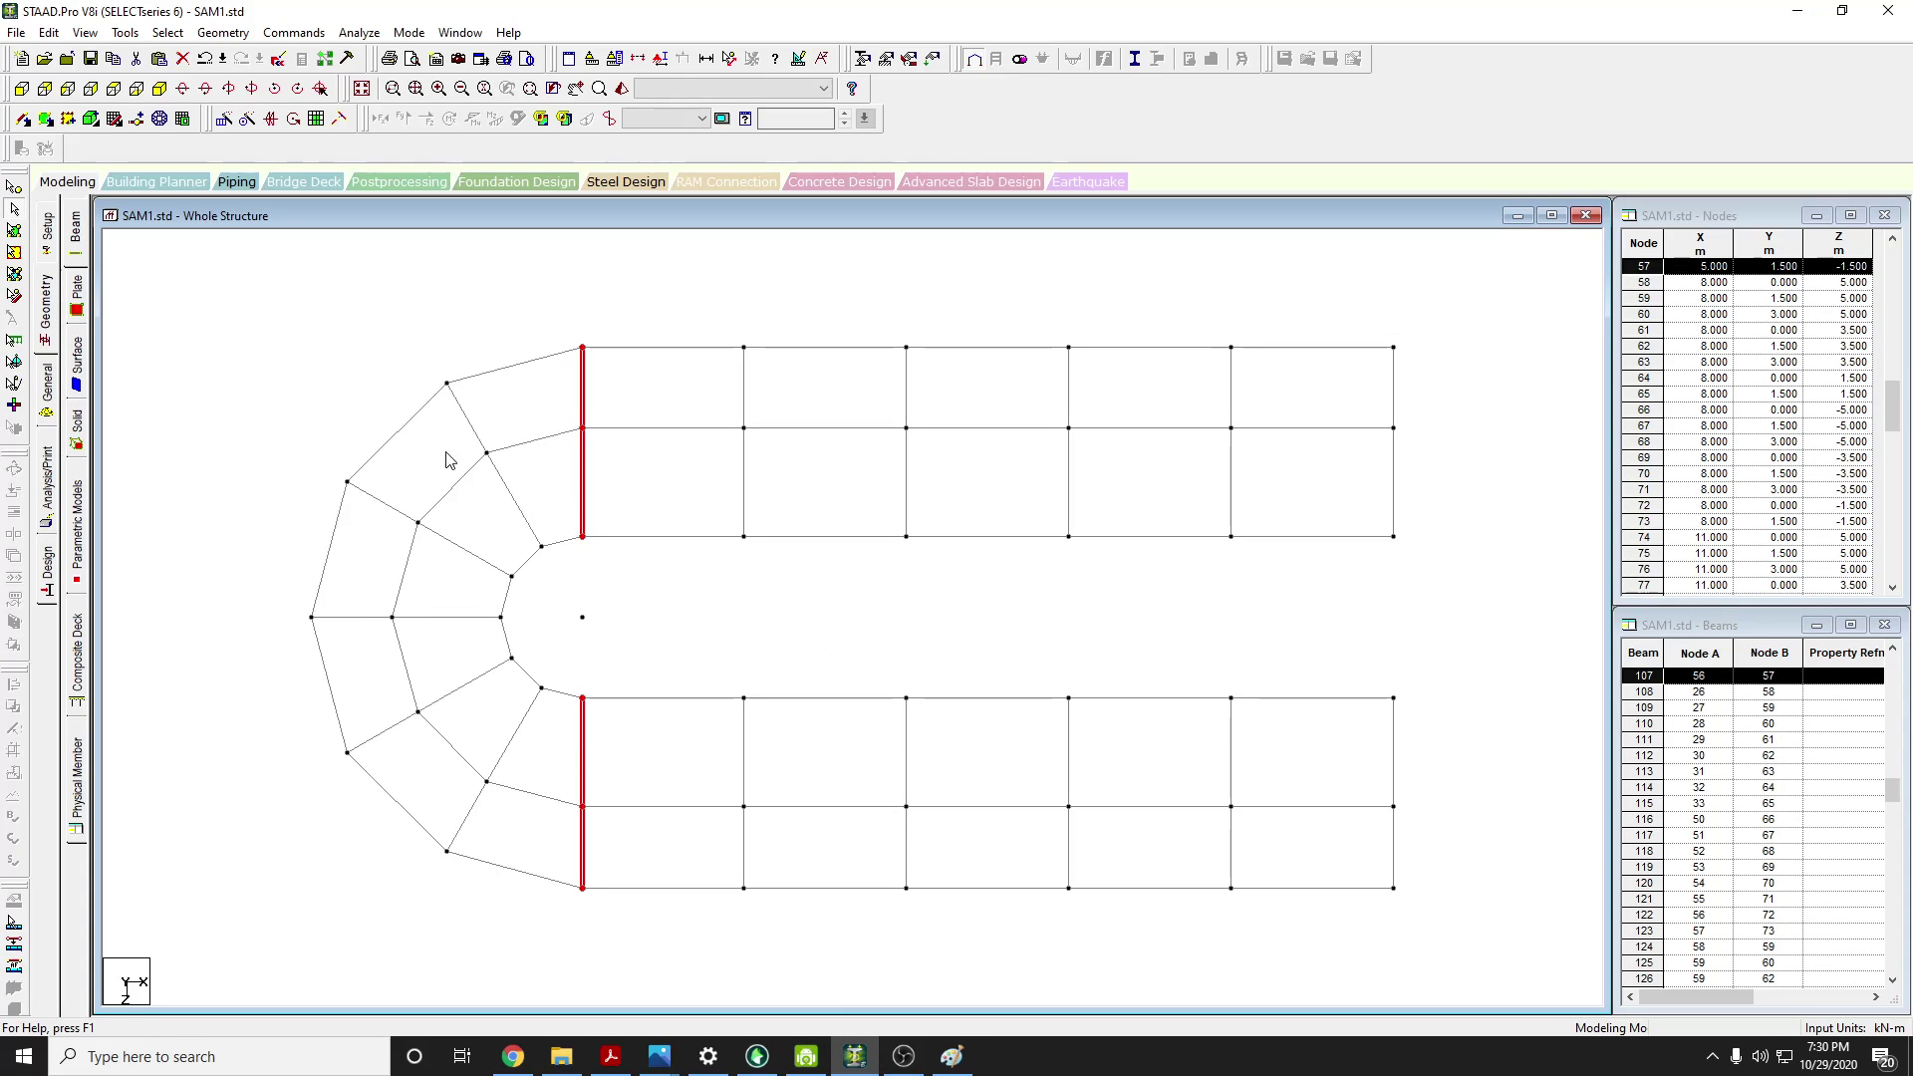
pyautogui.click(1342, 641)
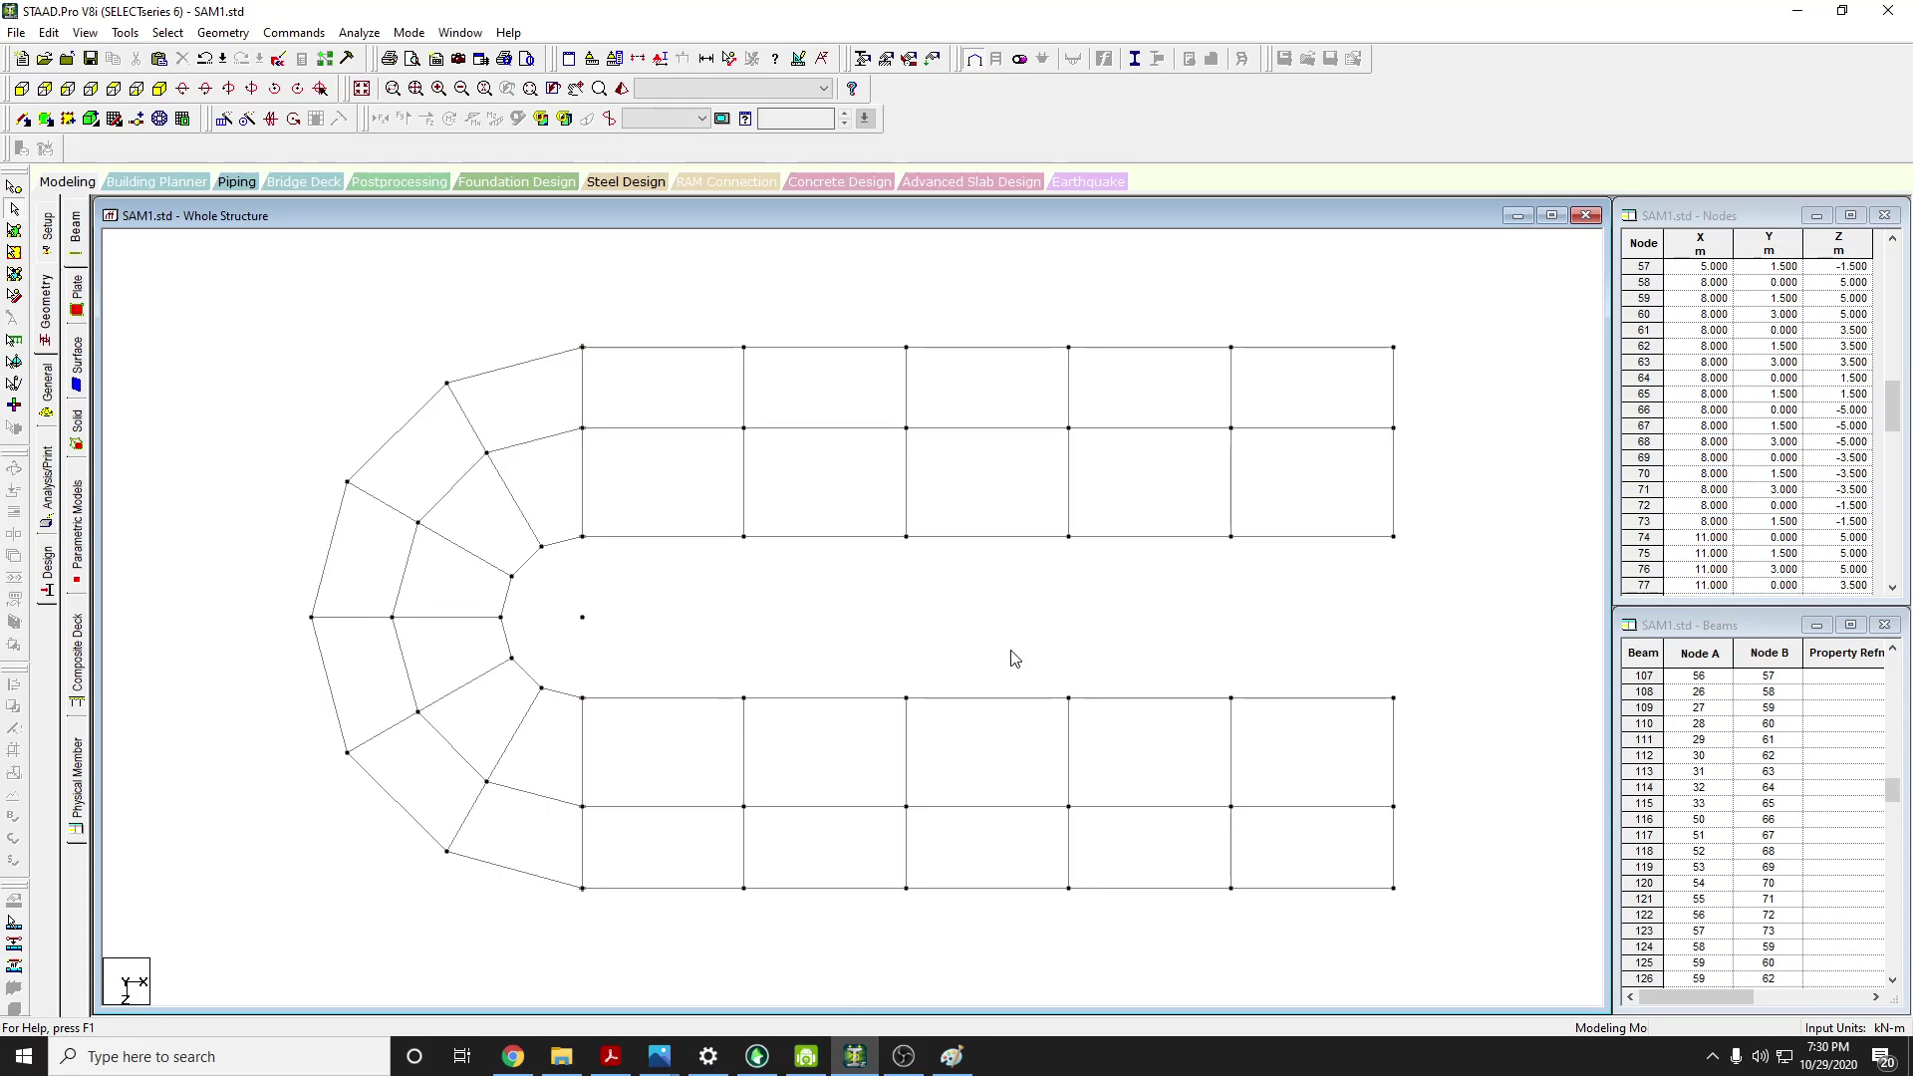
pyautogui.moveTo(1435, 933); pyautogui.dragTo(985, 320)
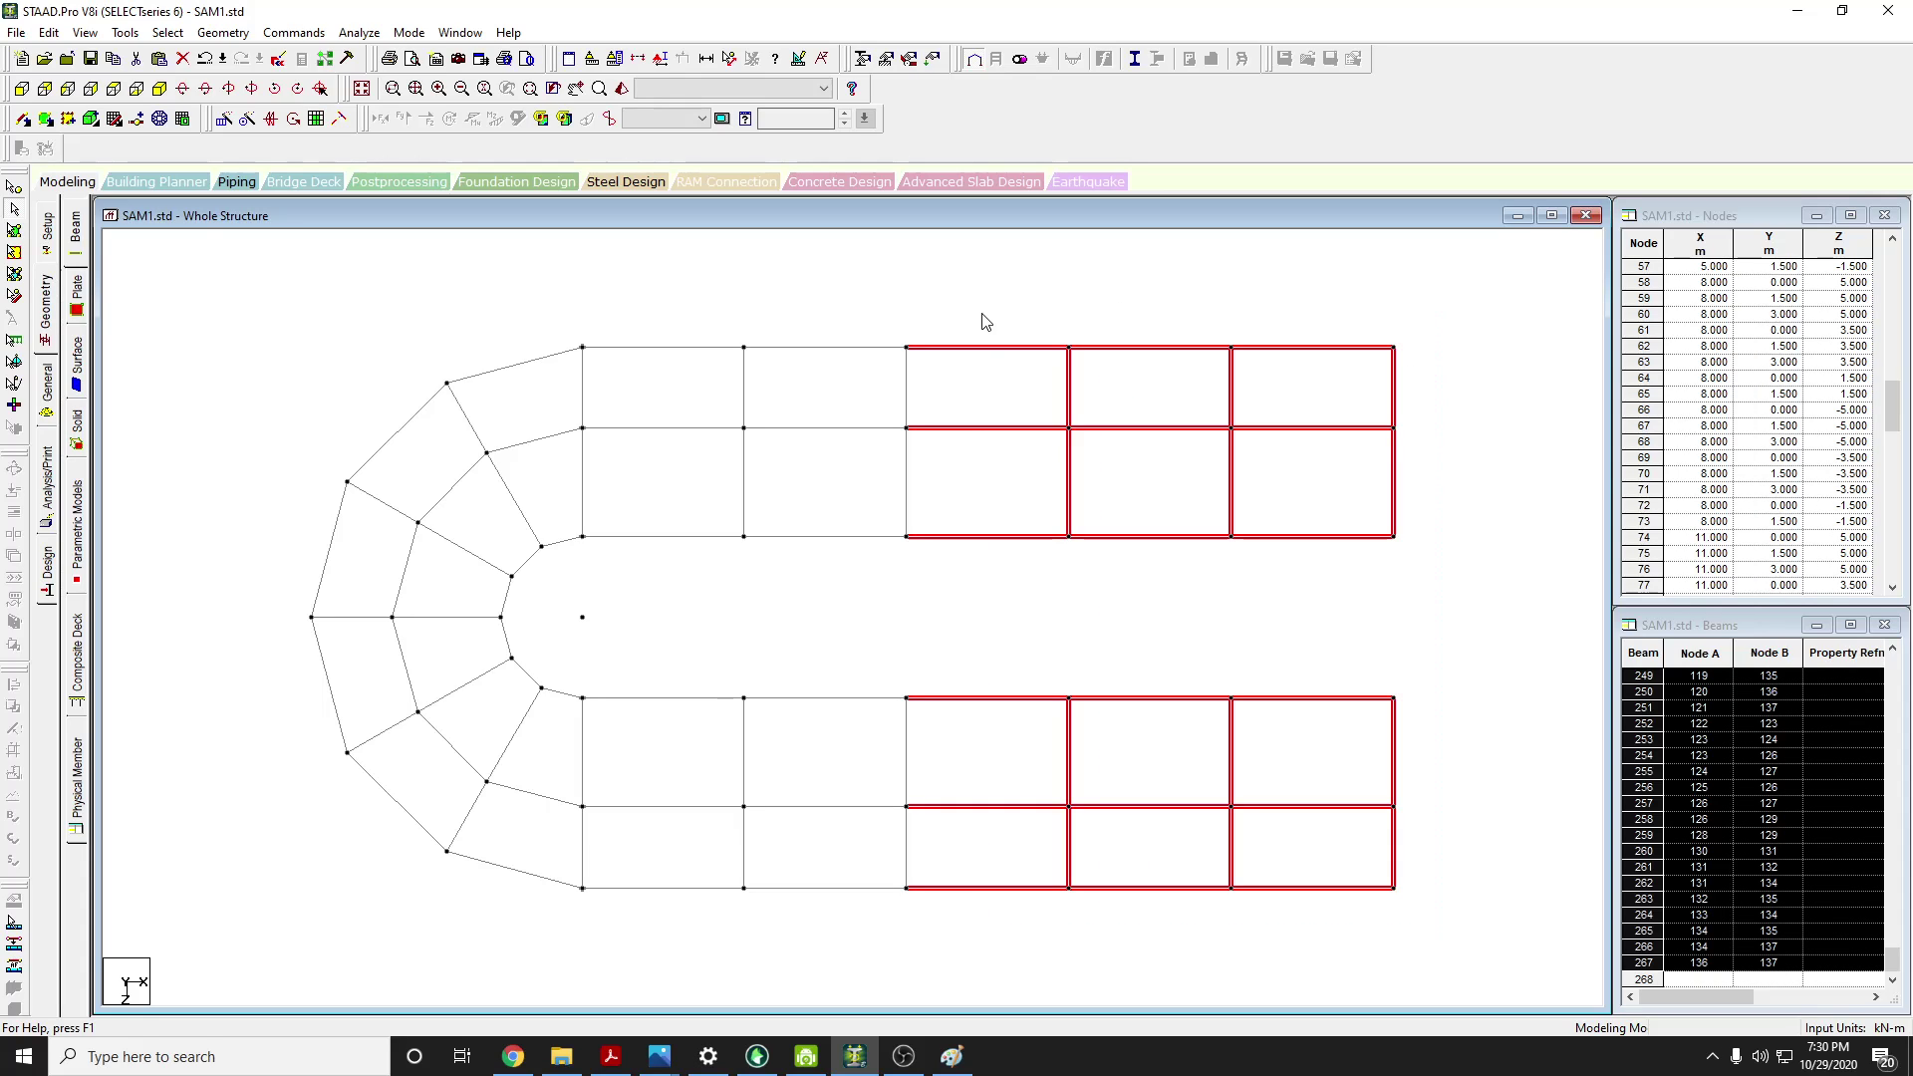
pyautogui.press('Delete')
pyautogui.click(1023, 568)
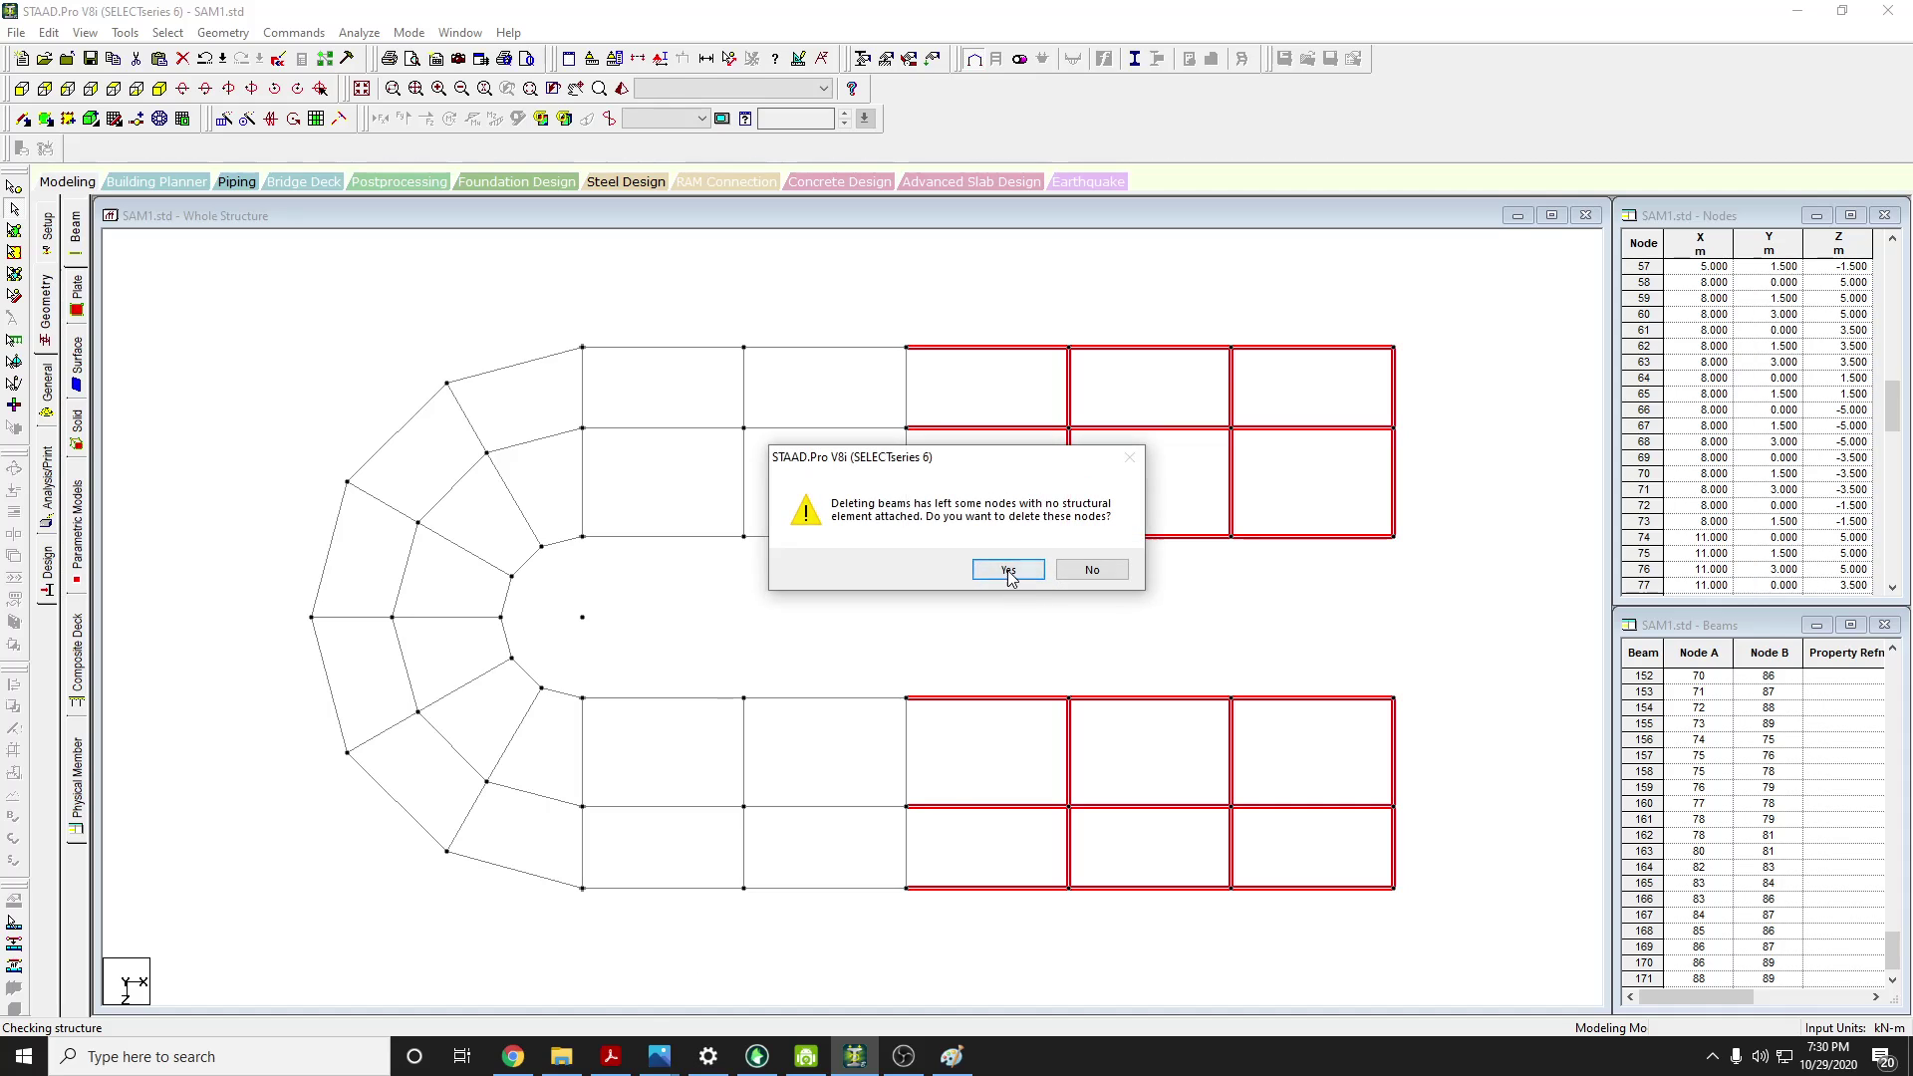
pyautogui.click(1020, 571)
# Look at the presenter's closed ring in Google Meet and return to the shortened plan in STAAD.Pro
pyautogui.click(513, 1058)
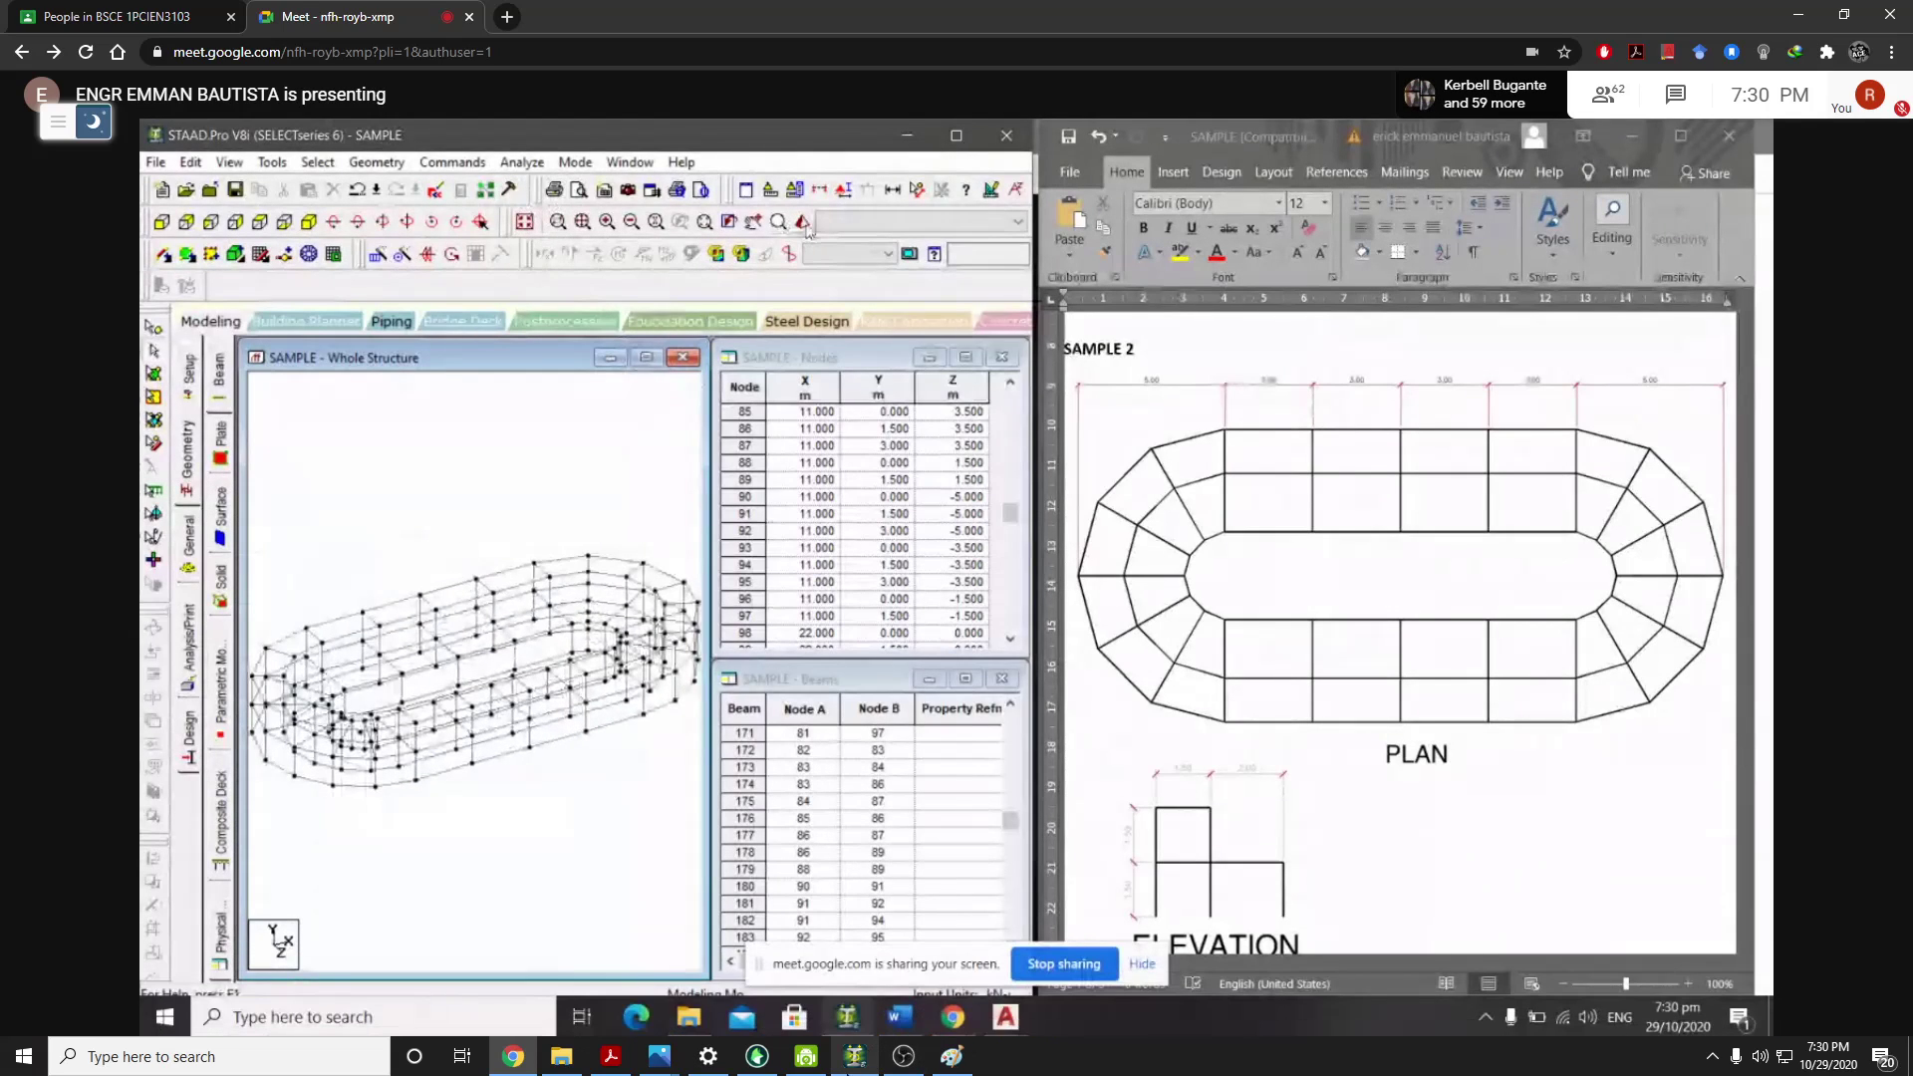
pyautogui.click(855, 972)
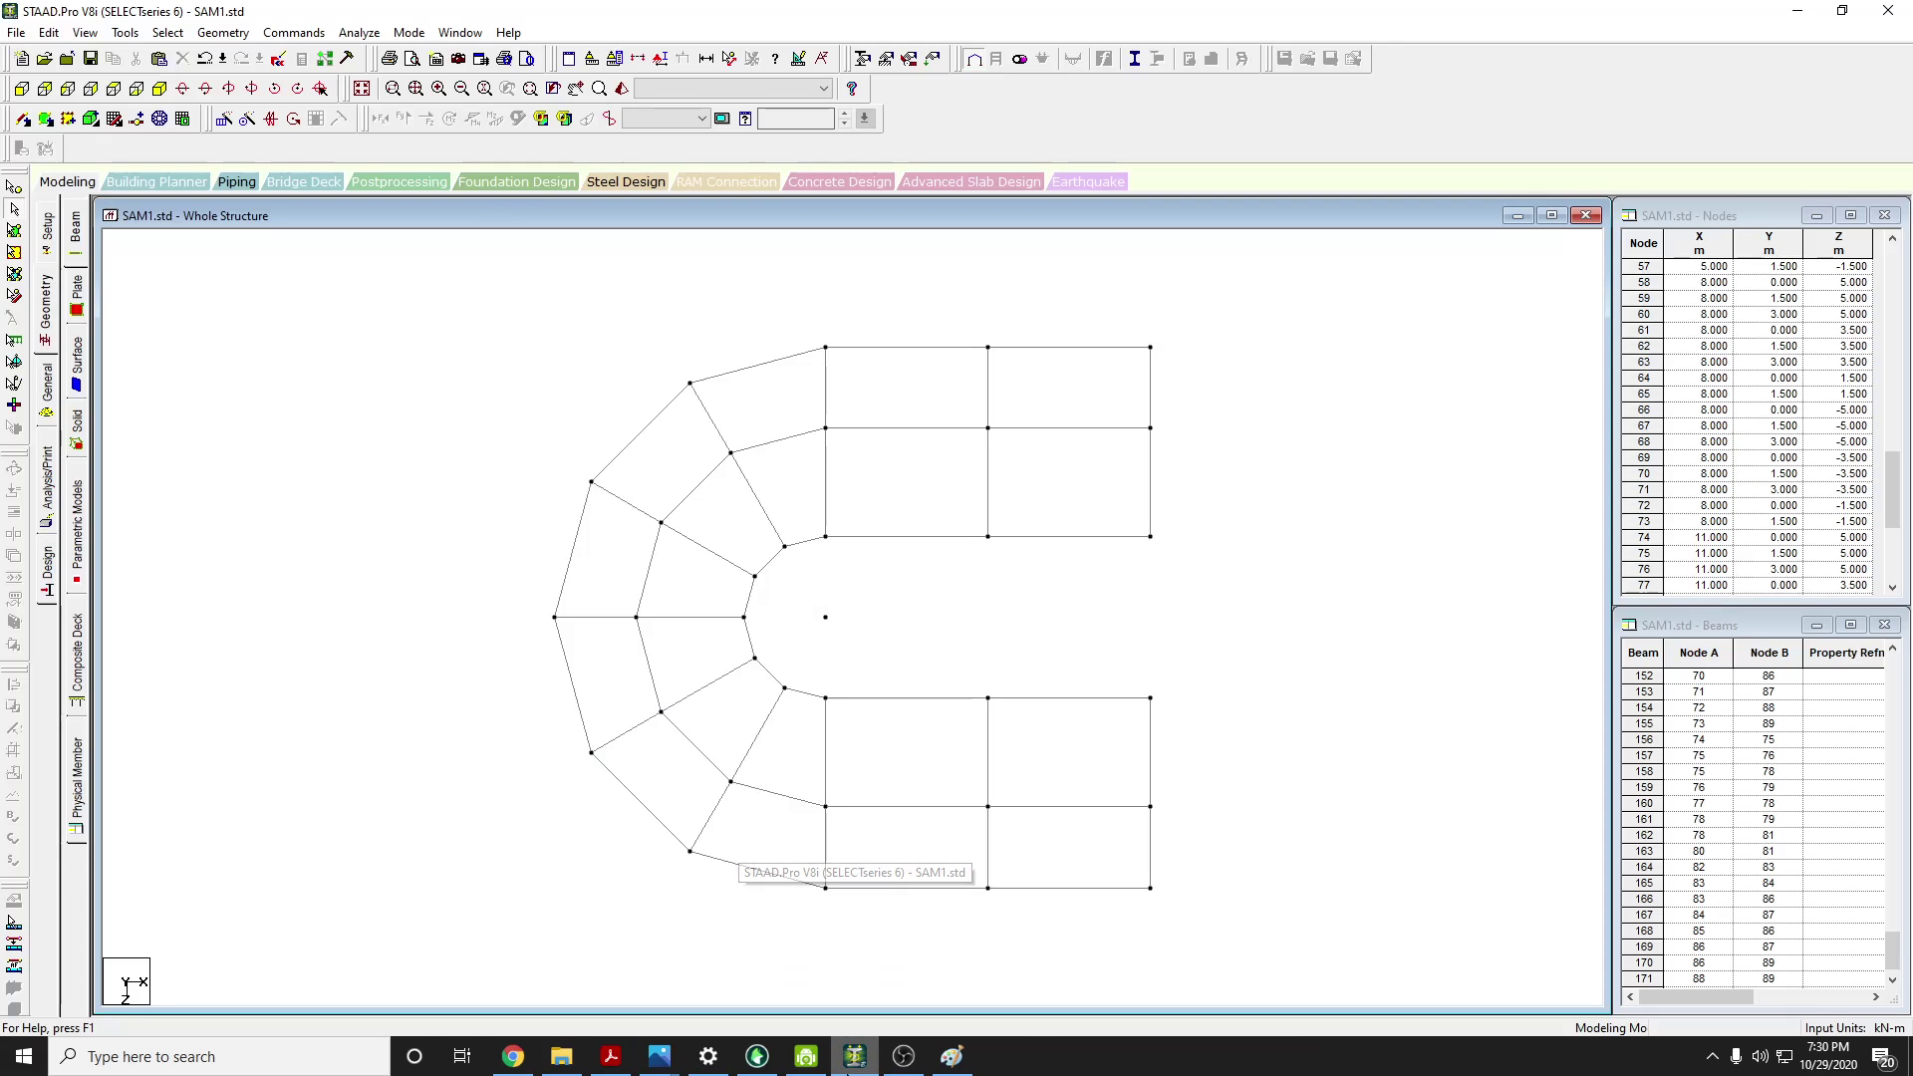
pyautogui.moveTo(1101, 608); pyautogui.dragTo(904, 672, button='middle')
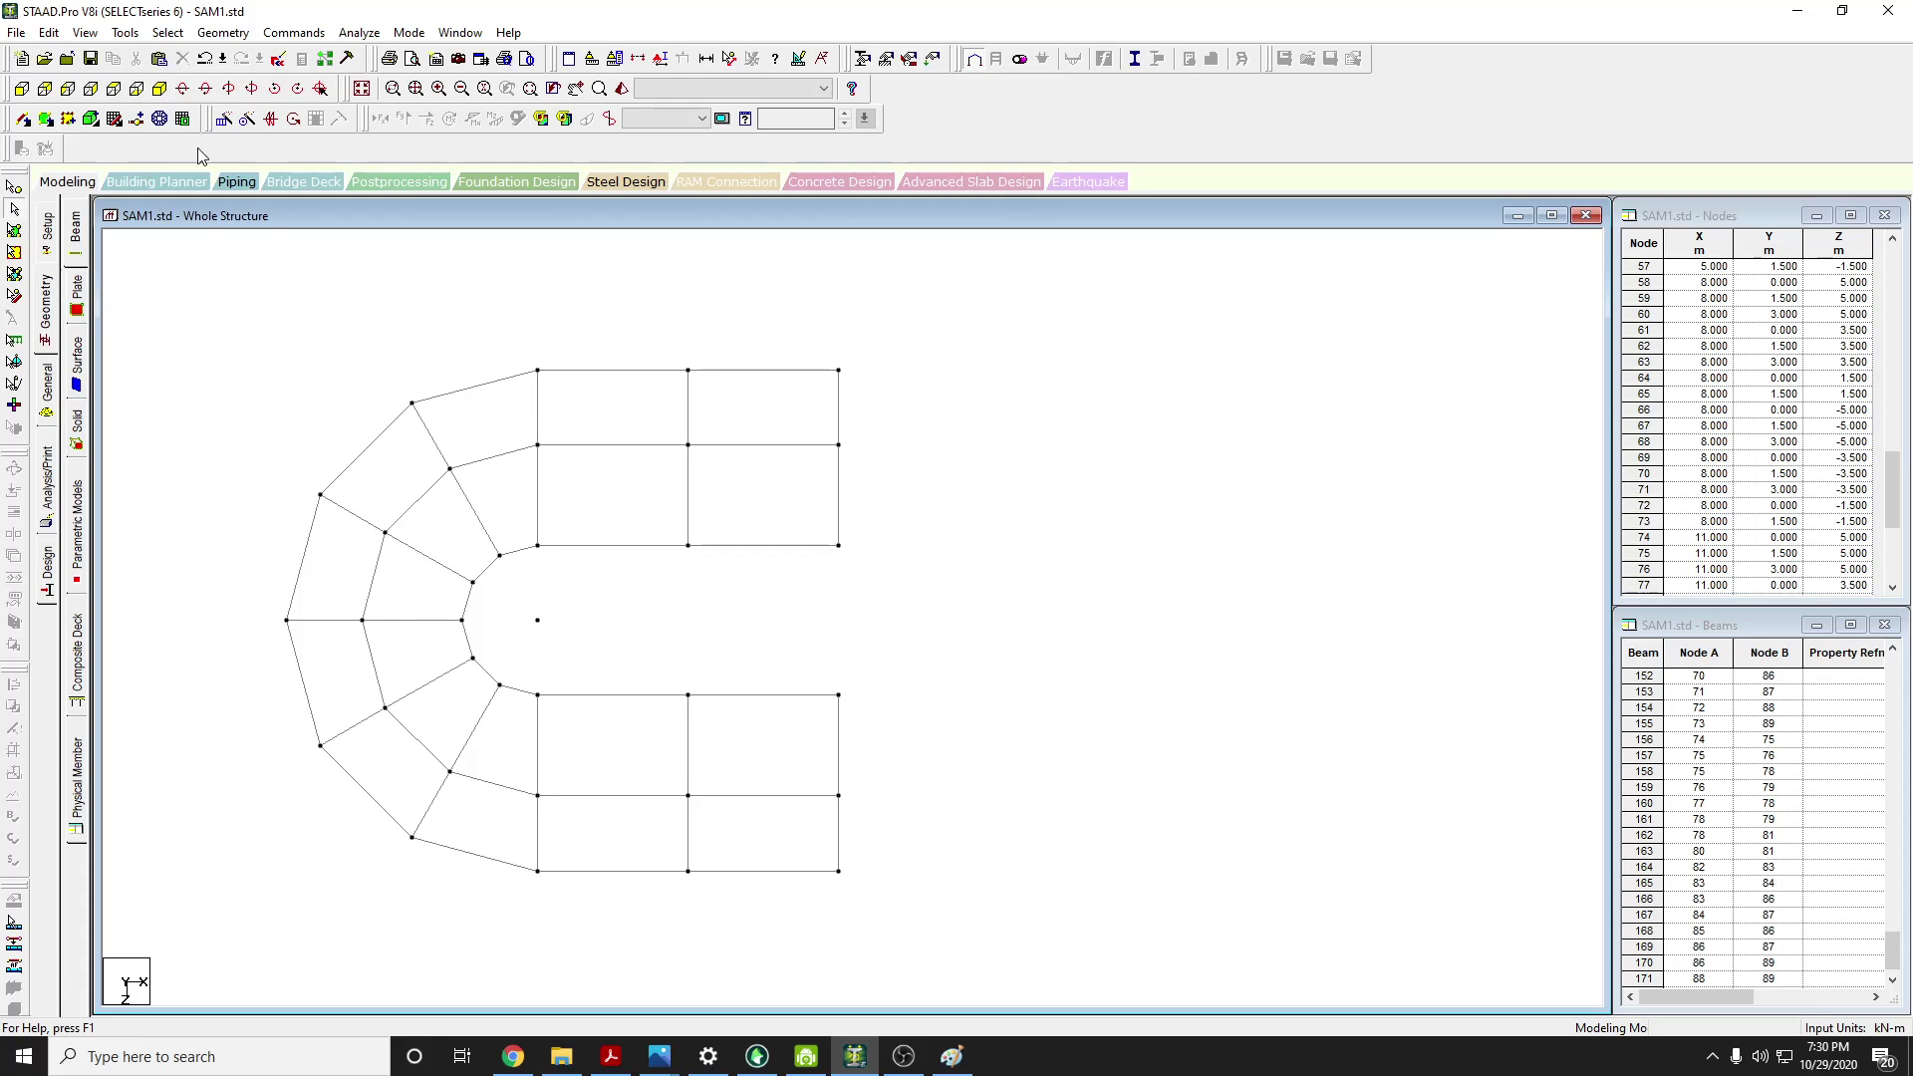
# Select every beam of the half ring and its straight bays, and check the selection in isometric and plan views
pyautogui.click(15, 296)
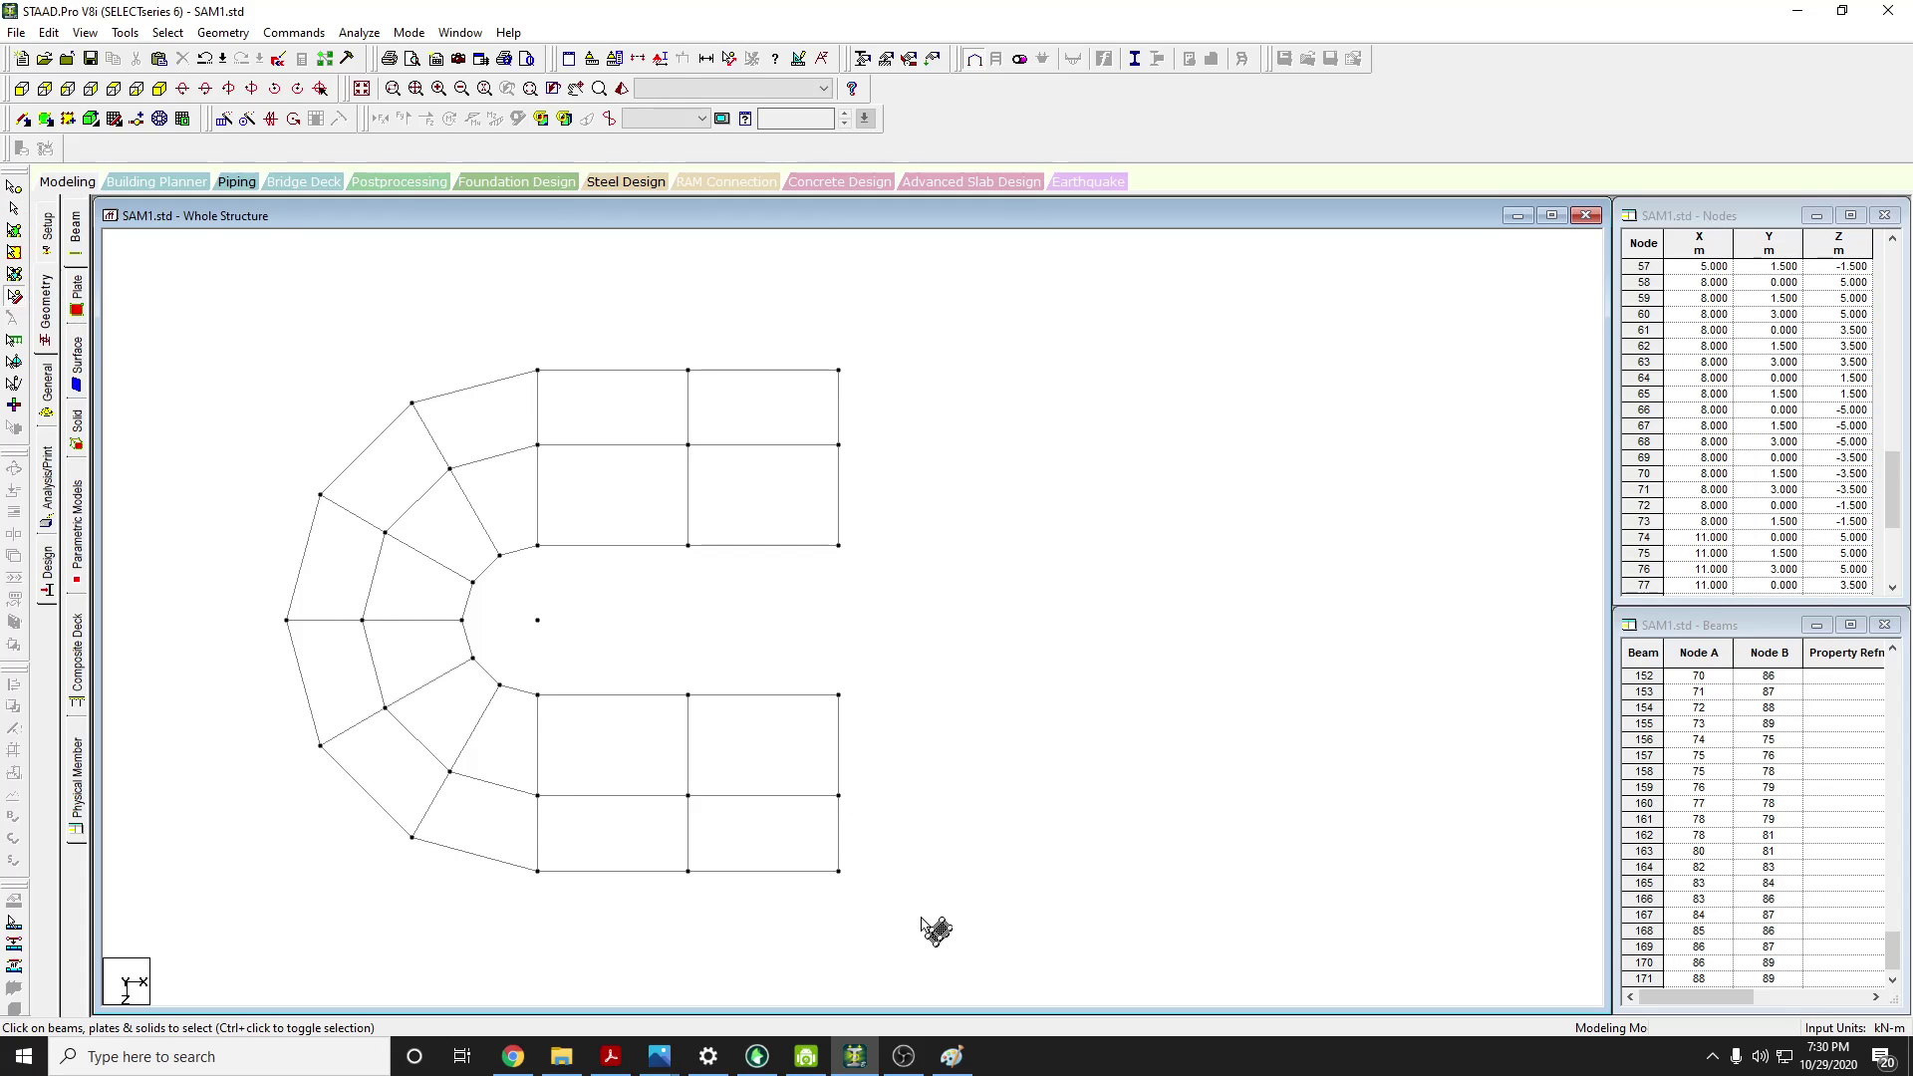
pyautogui.moveTo(922, 917); pyautogui.dragTo(271, 292)
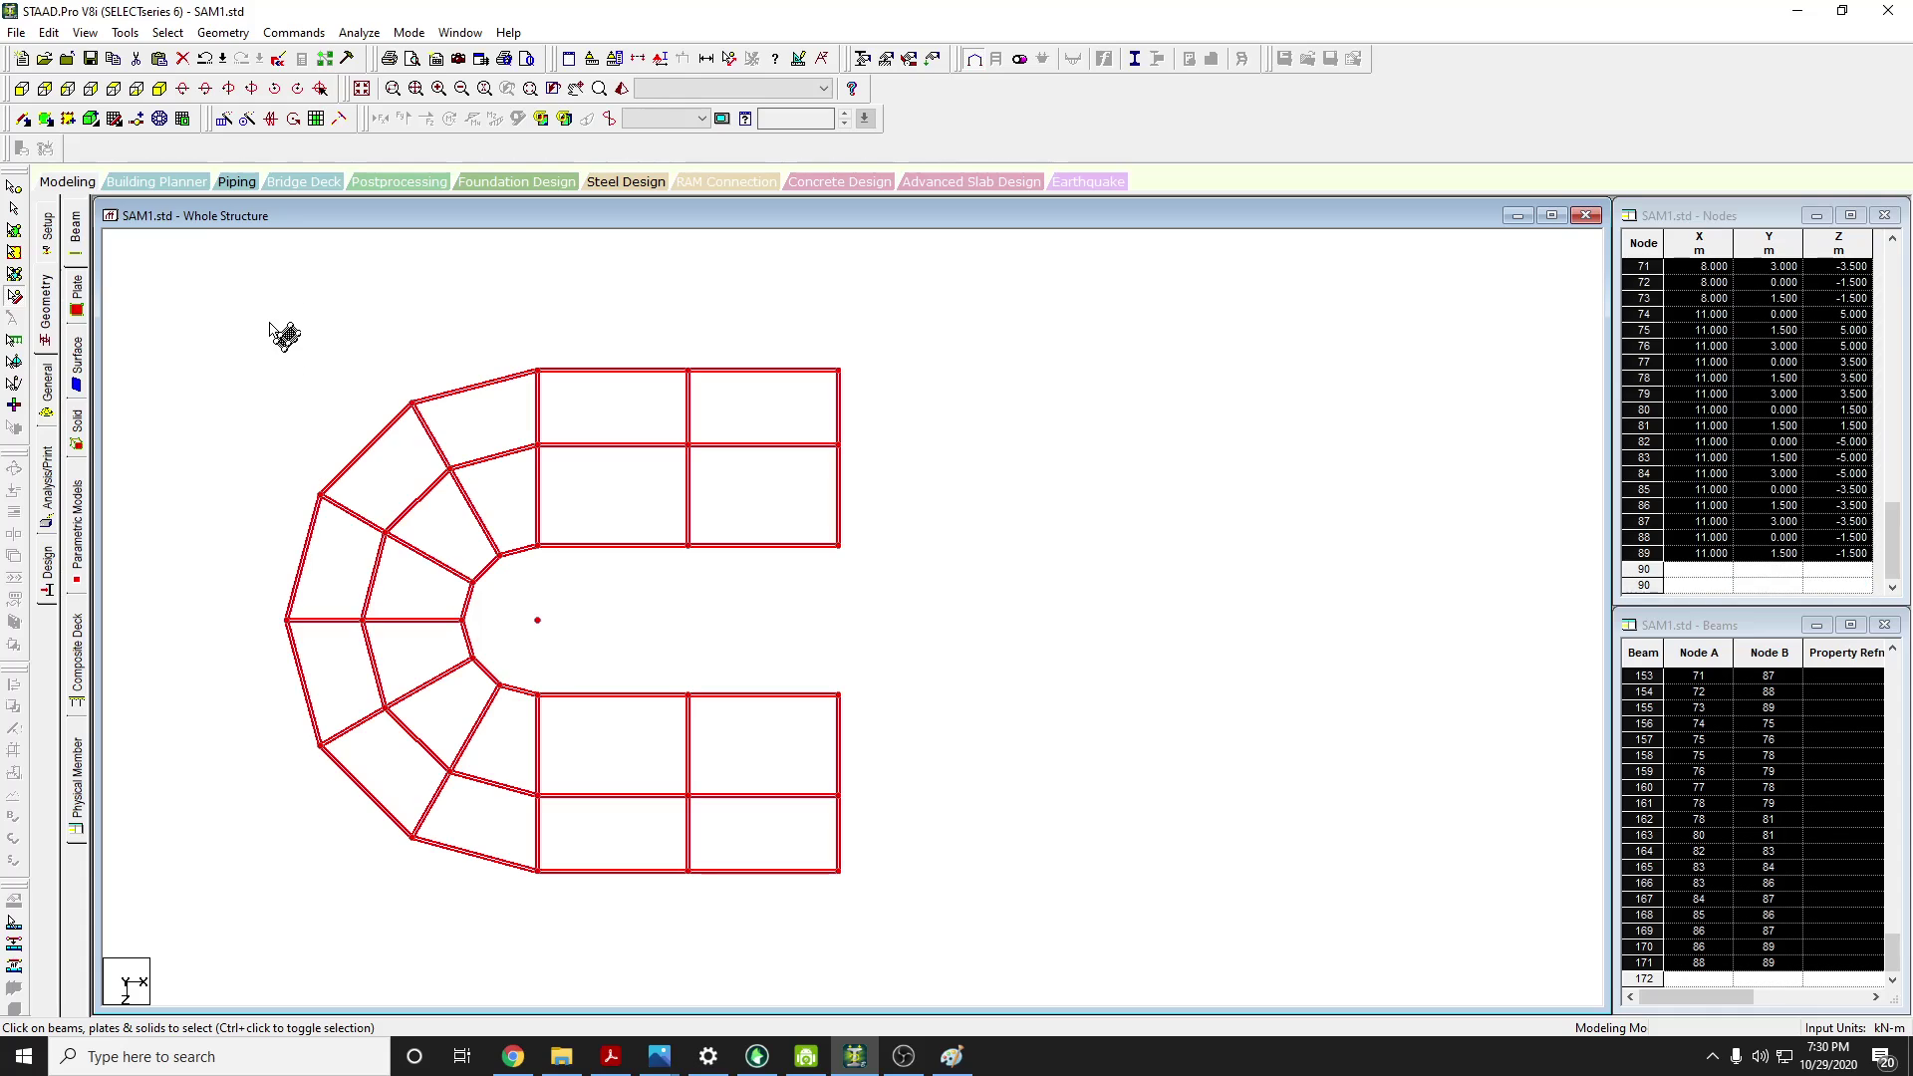
pyautogui.click(162, 92)
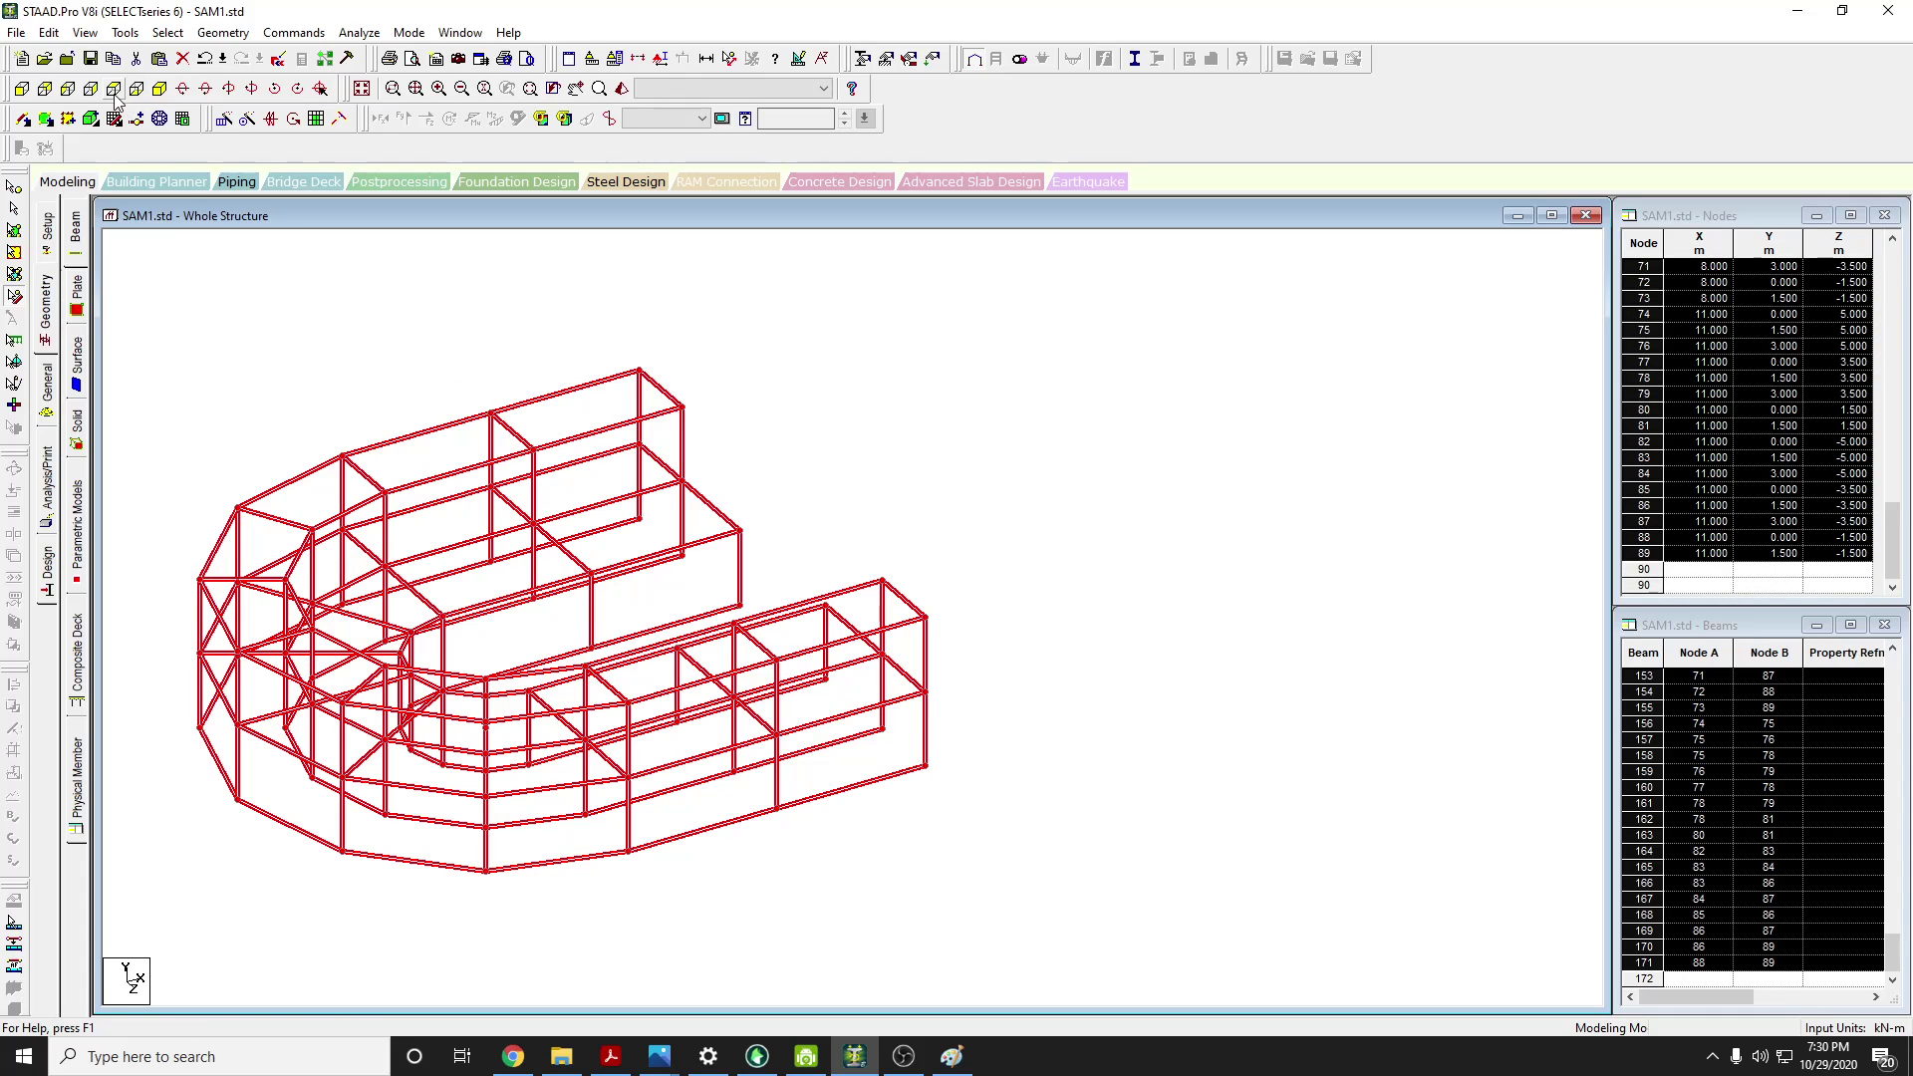
pyautogui.click(114, 92)
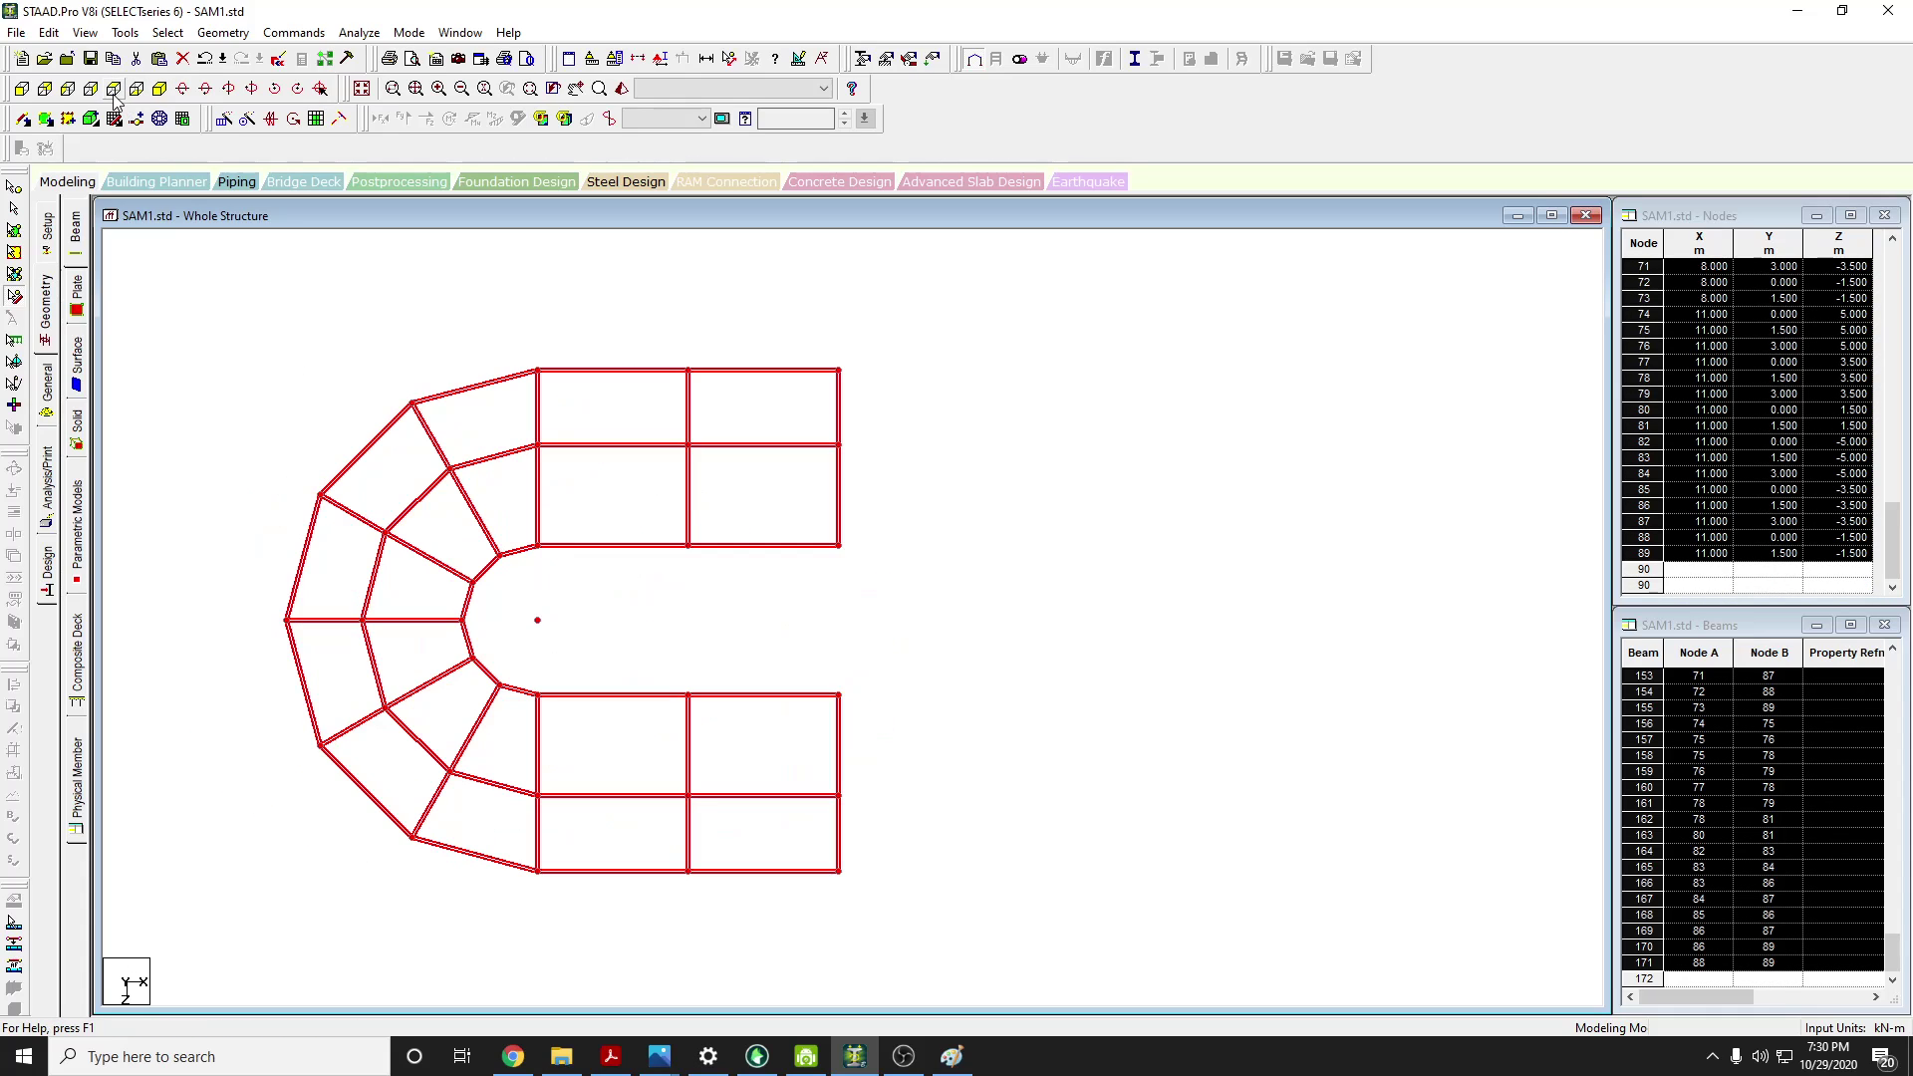
pyautogui.click(223, 121)
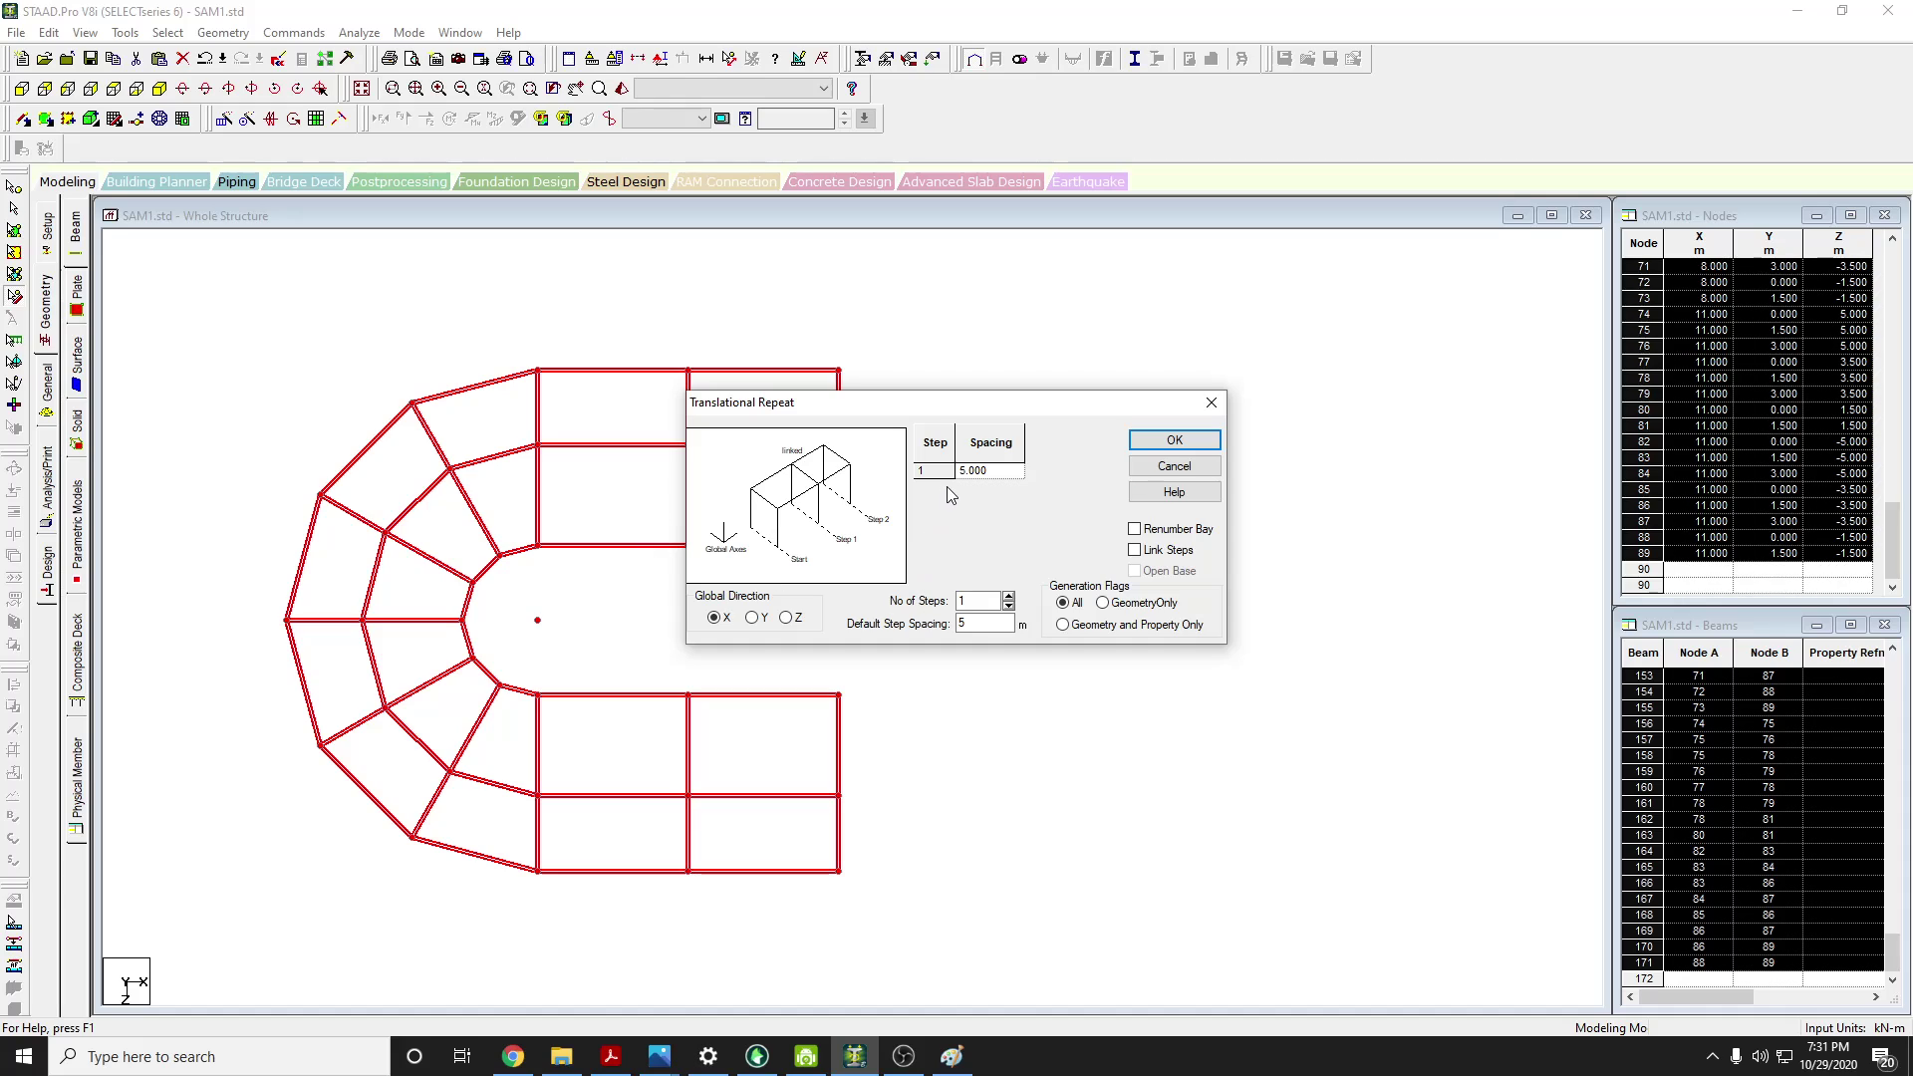
pyautogui.click(1211, 402)
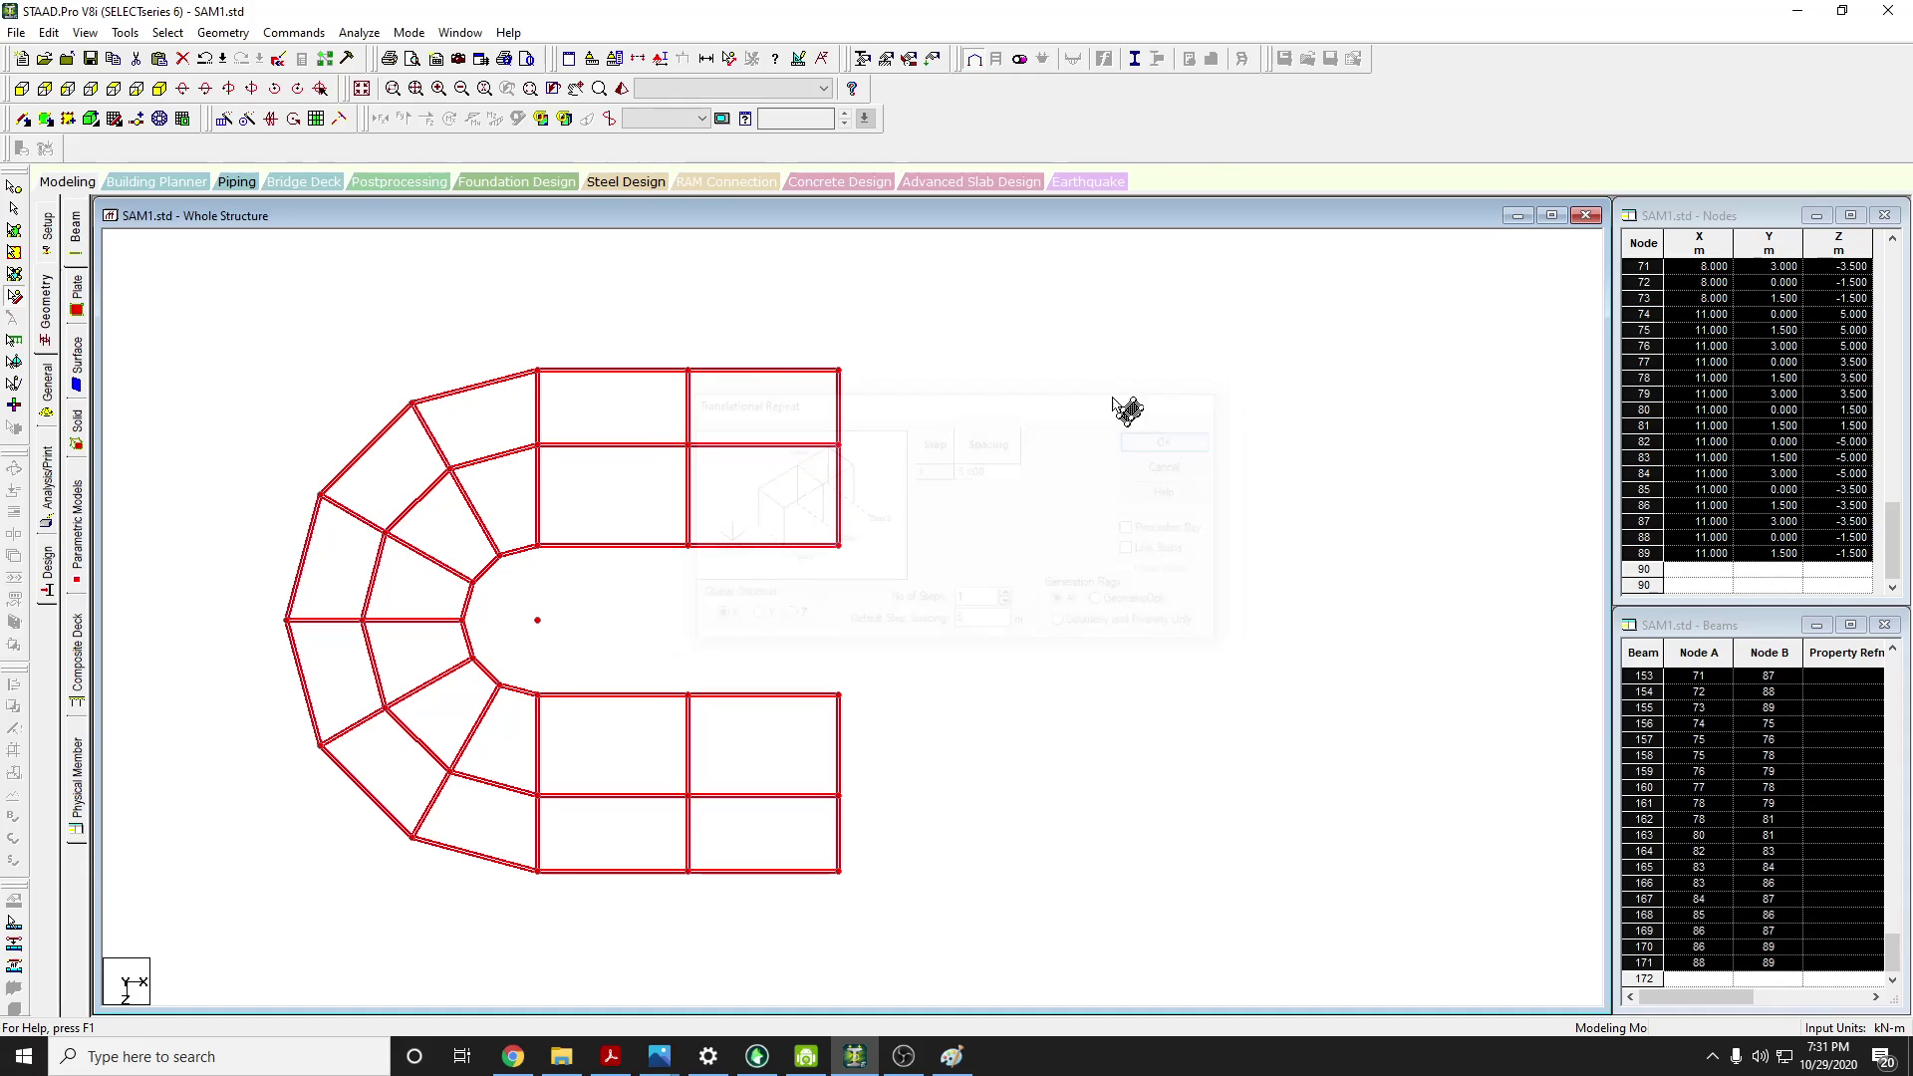
# Mirror a copy of the entire selected half ring about the Y-Z plane through the outer corner node at the open end
pyautogui.click(270, 119)
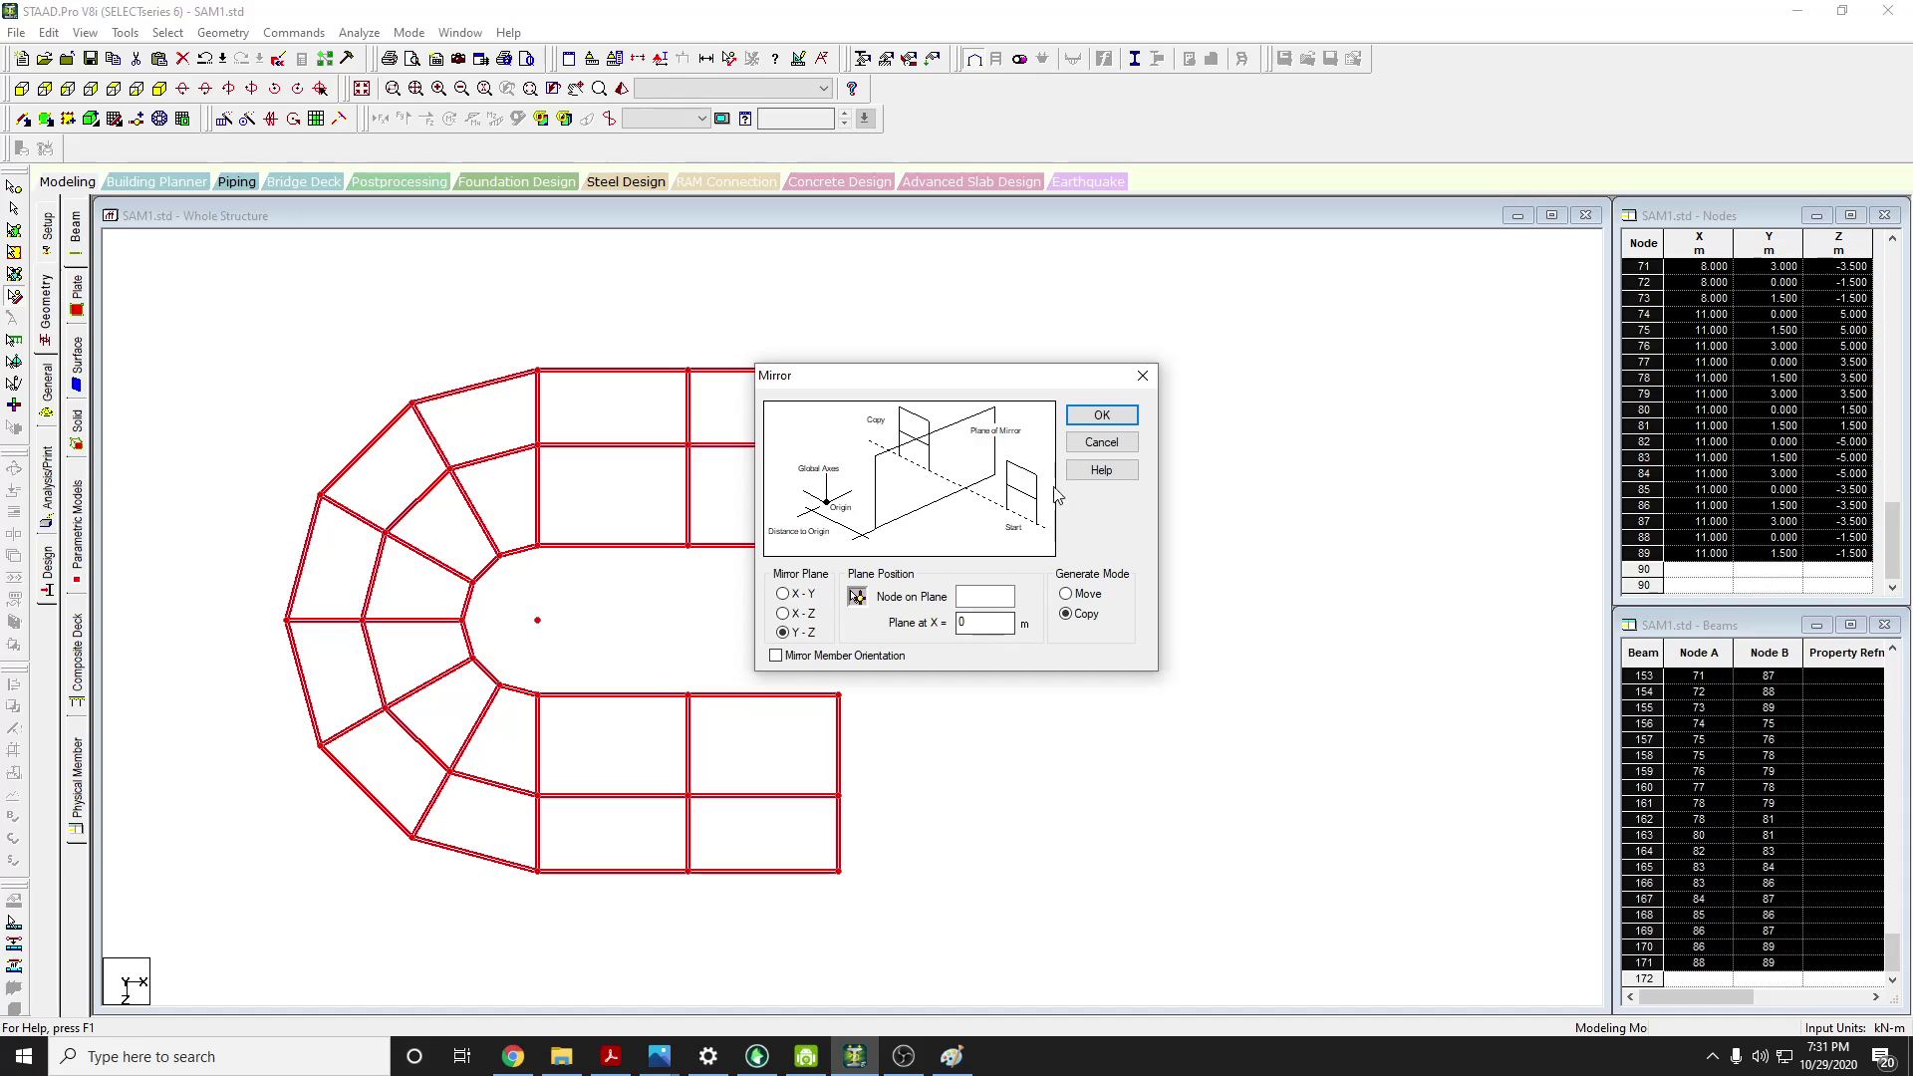
pyautogui.moveTo(934, 385); pyautogui.dragTo(1258, 384)
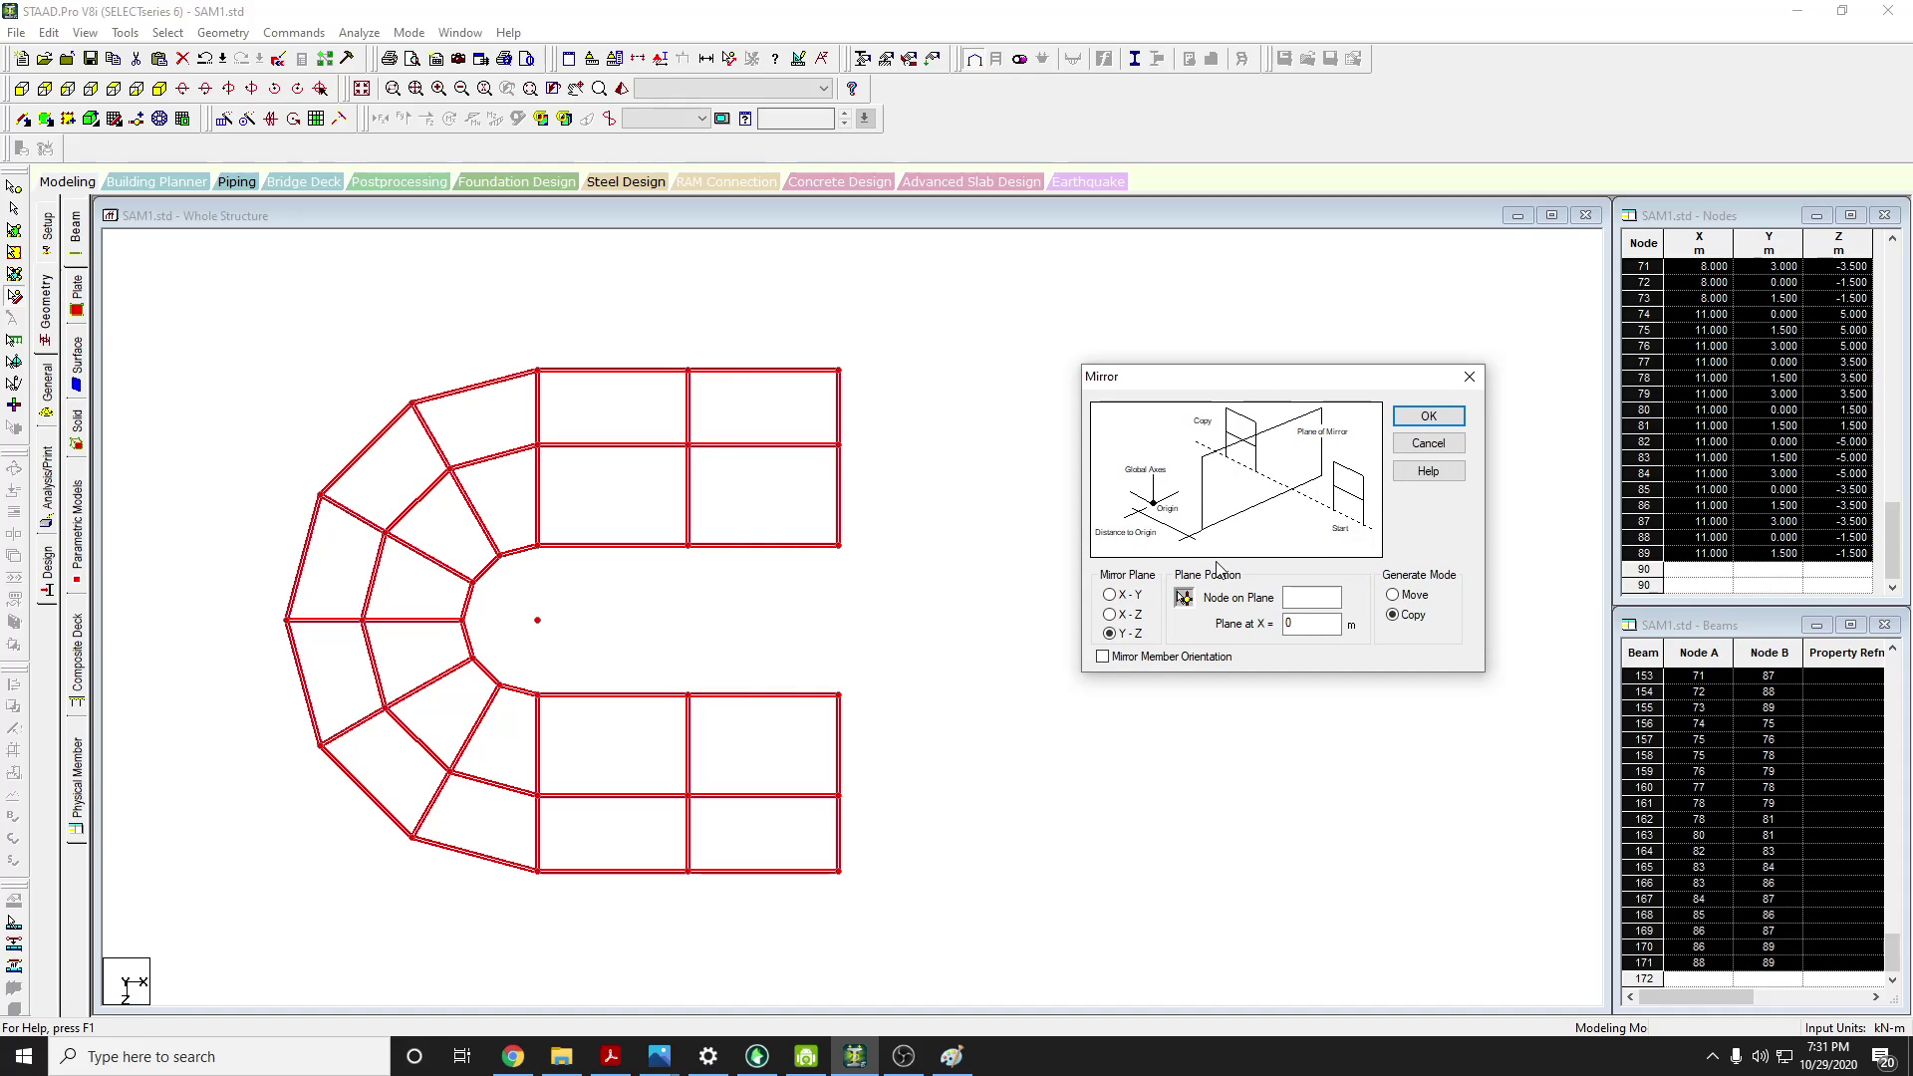
pyautogui.click(1184, 597)
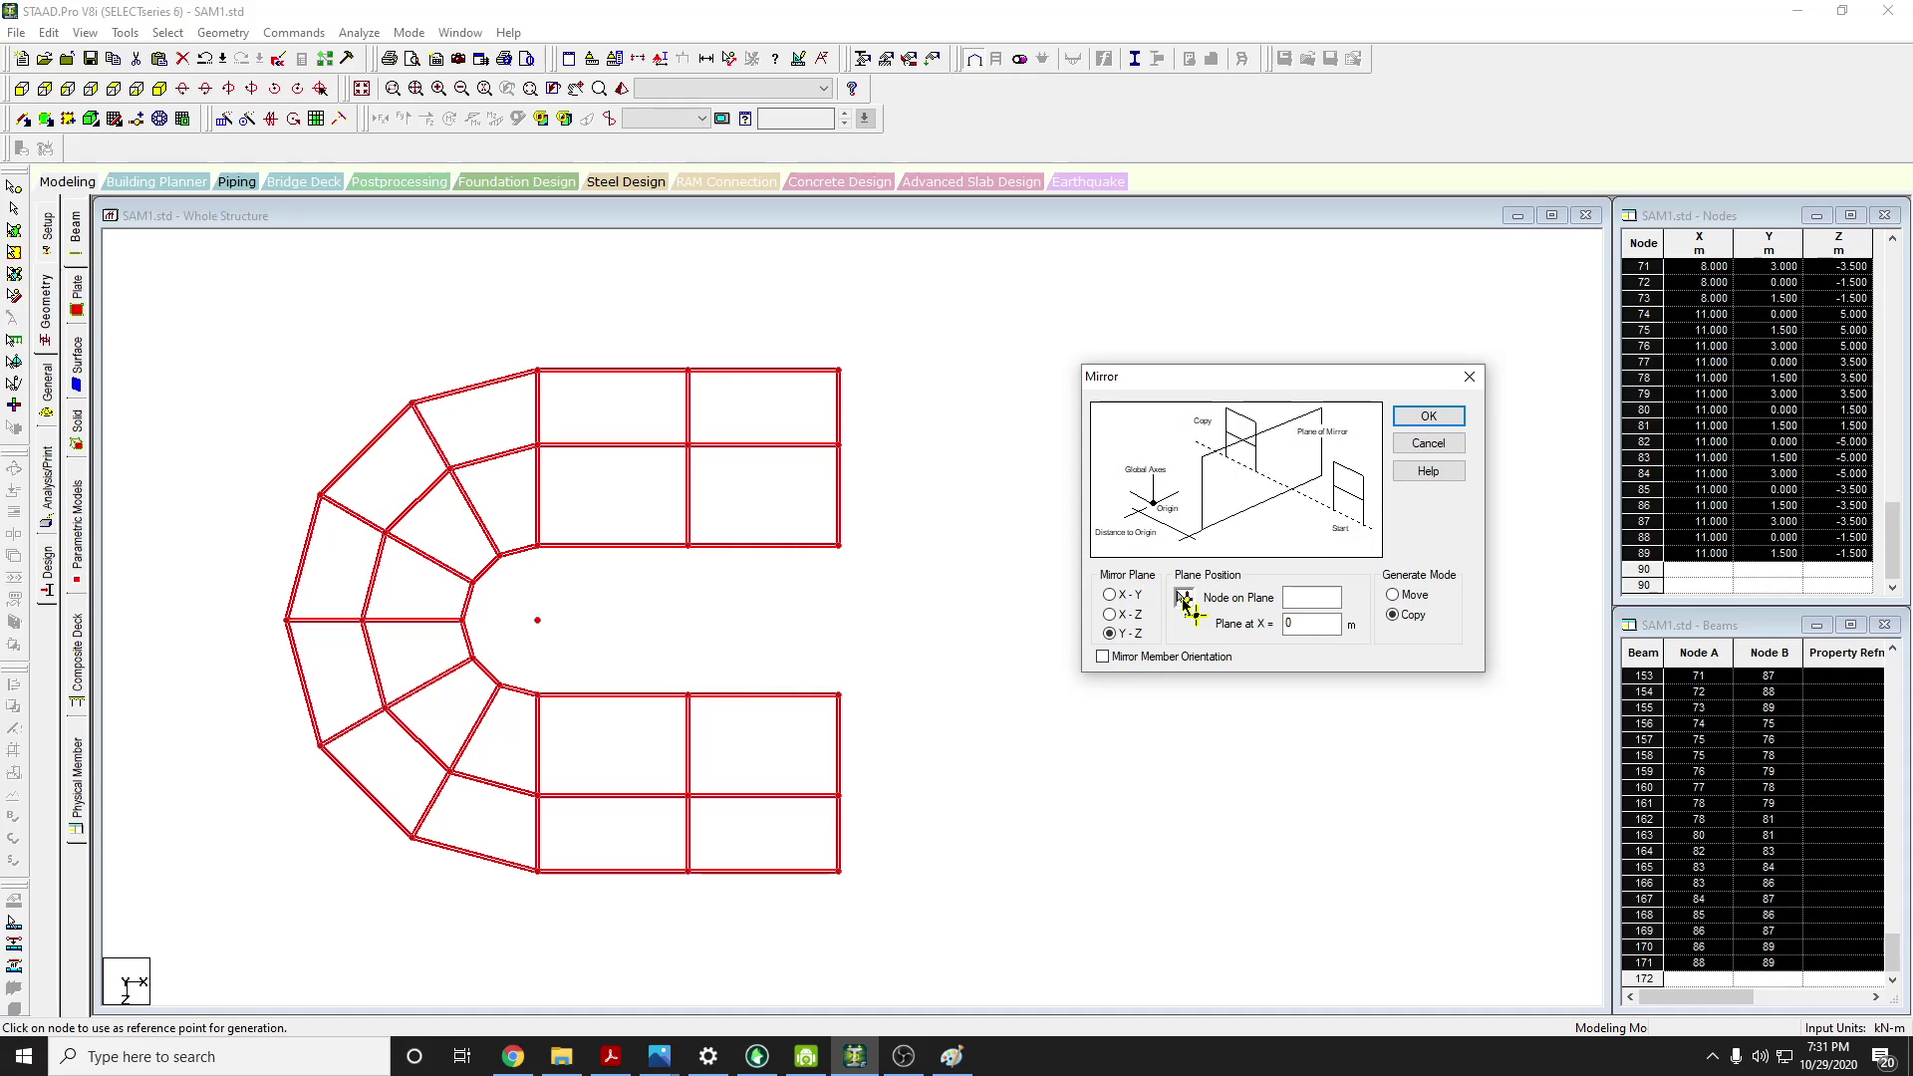
pyautogui.click(840, 874)
pyautogui.click(1426, 416)
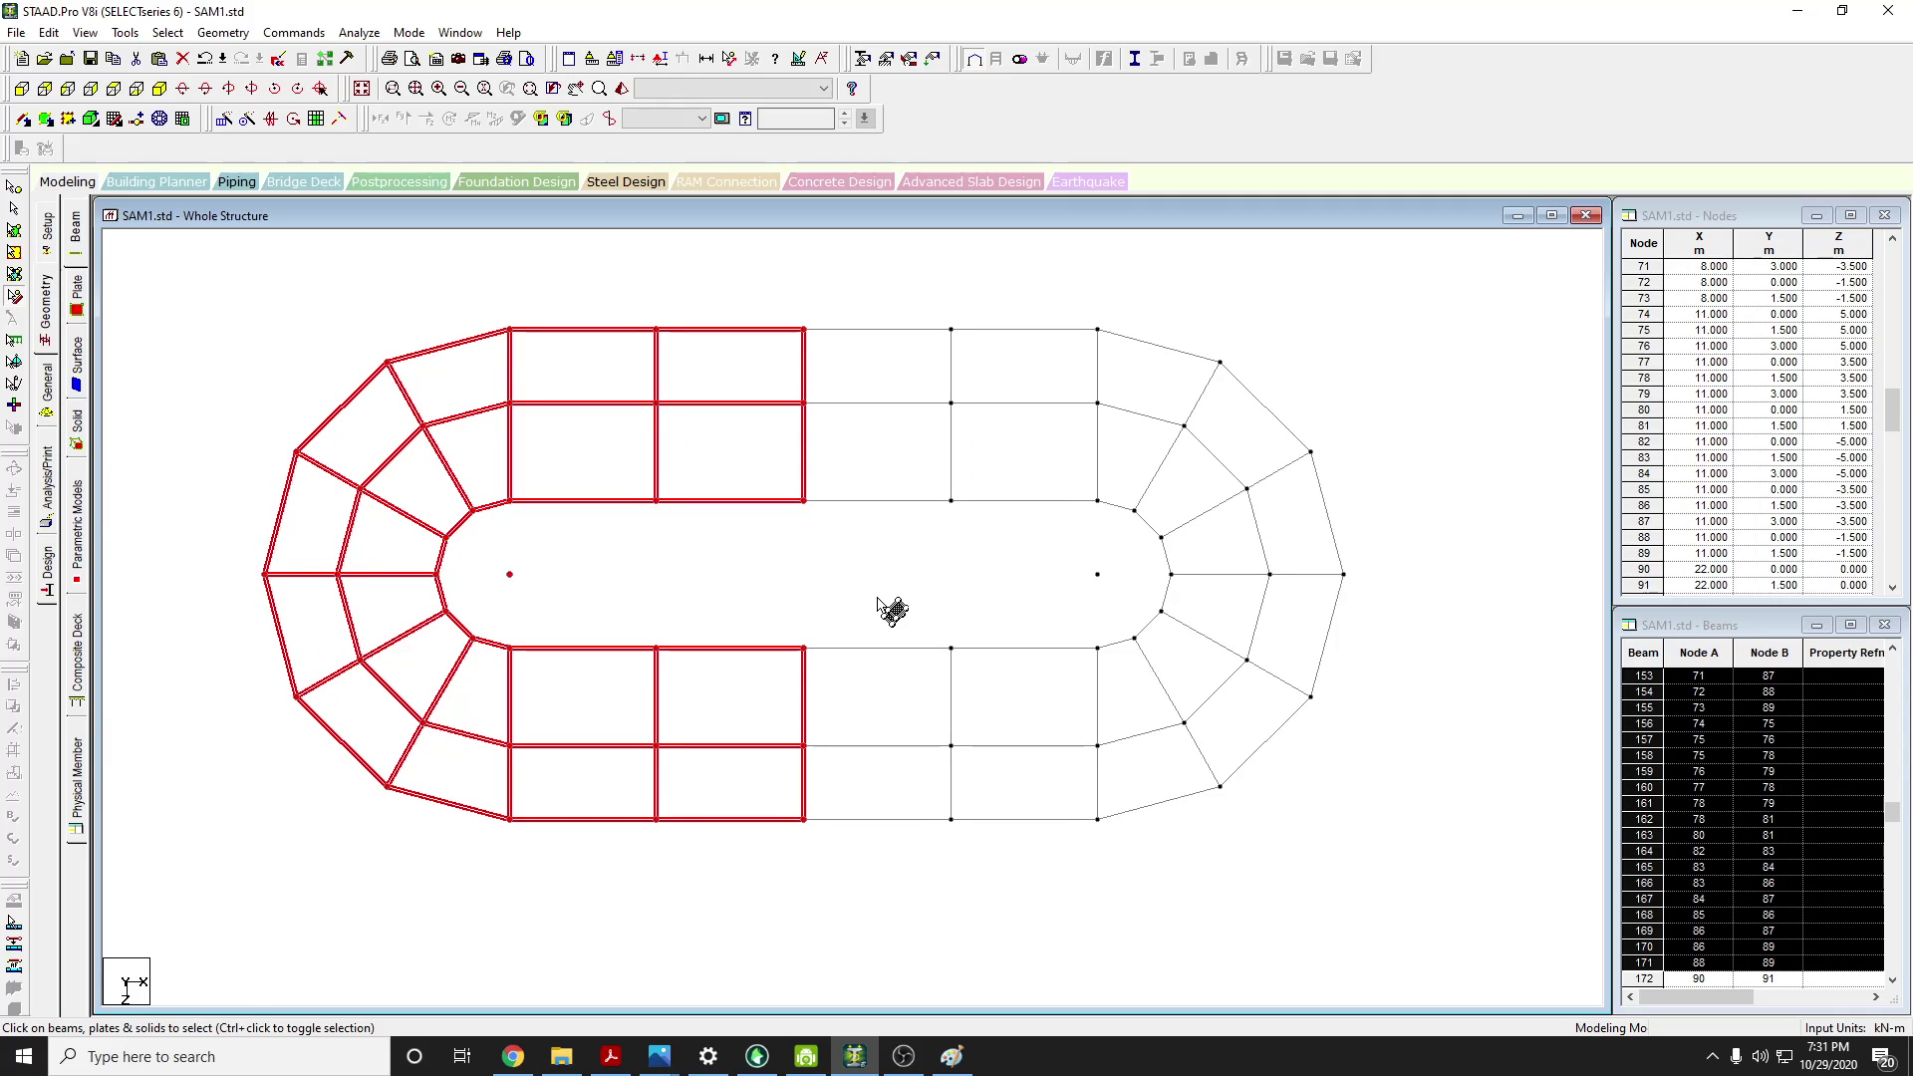
pyautogui.moveTo(820, 603); pyautogui.dragTo(898, 564, button='middle')
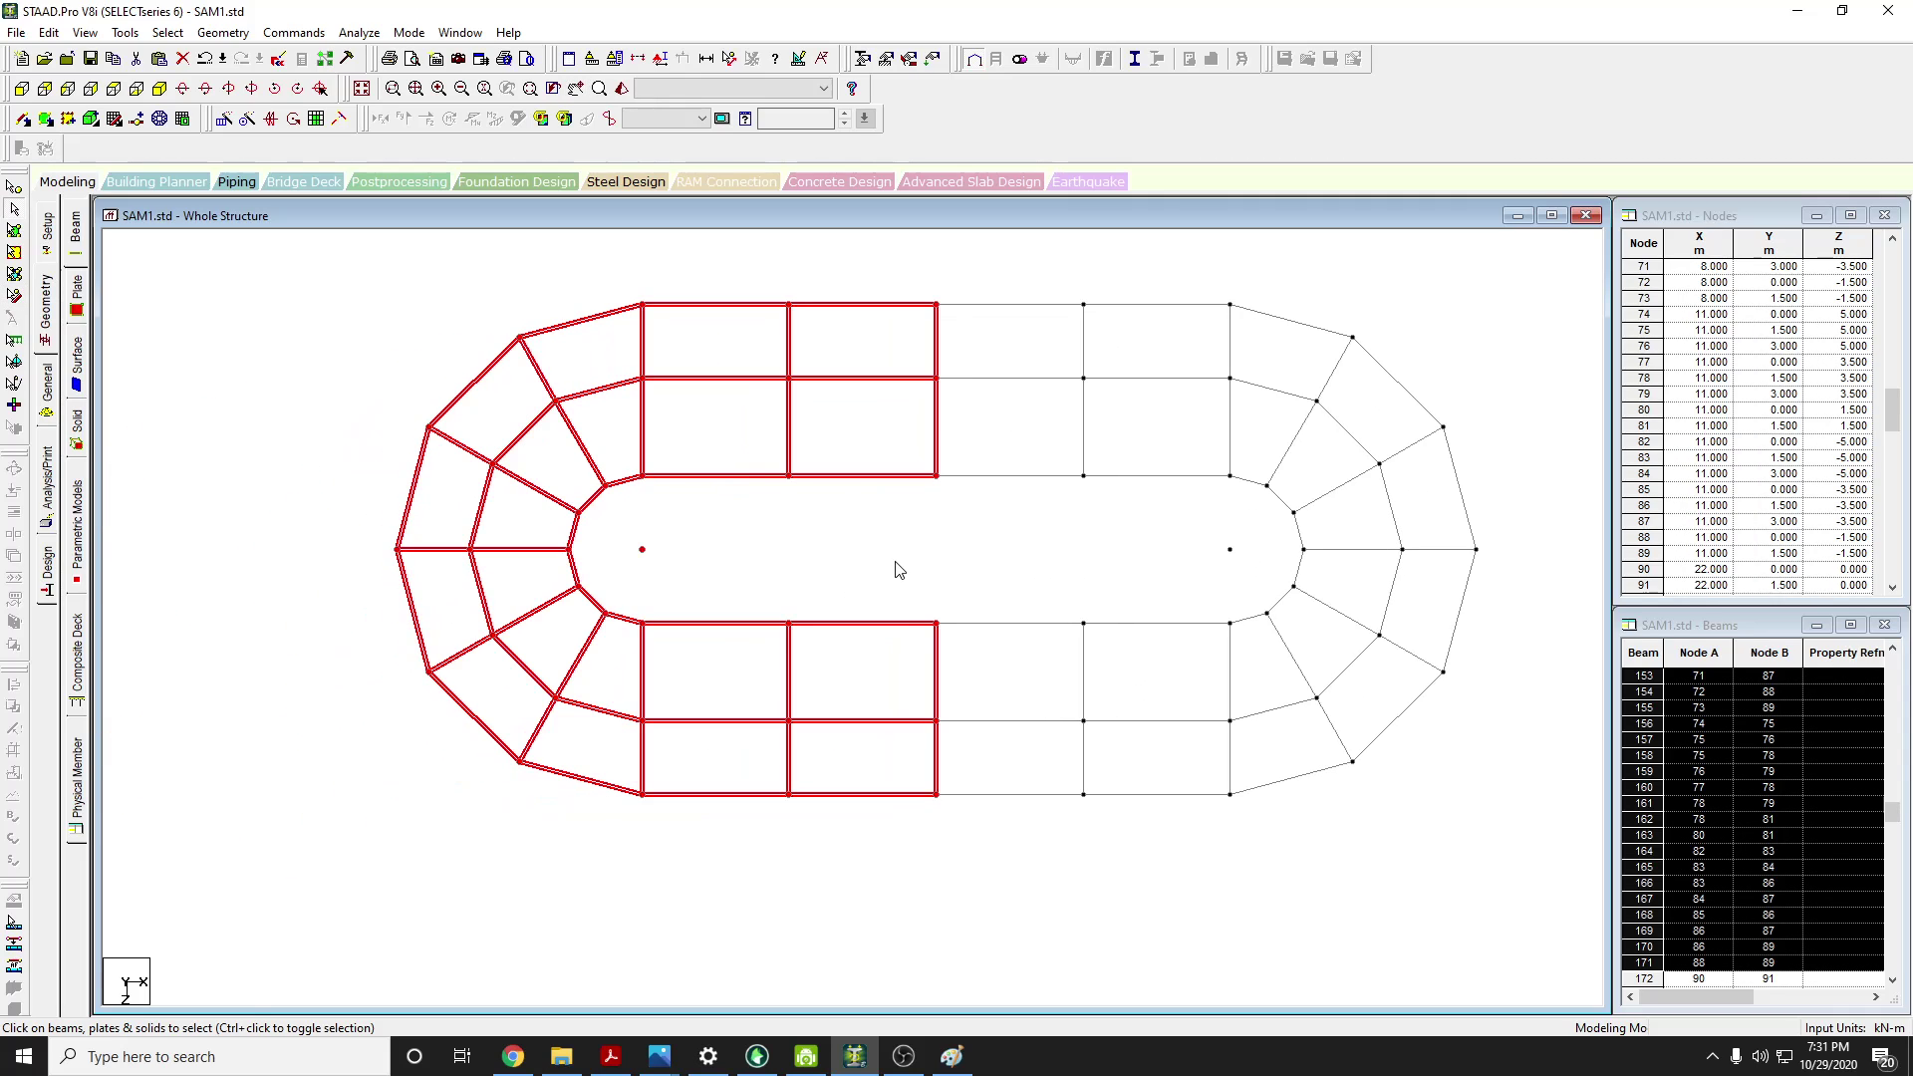
pyautogui.click(840, 584)
# Watch in Google Meet how the presenter selects the half ring and mirrors it about the Y-Z plane
pyautogui.click(512, 1056)
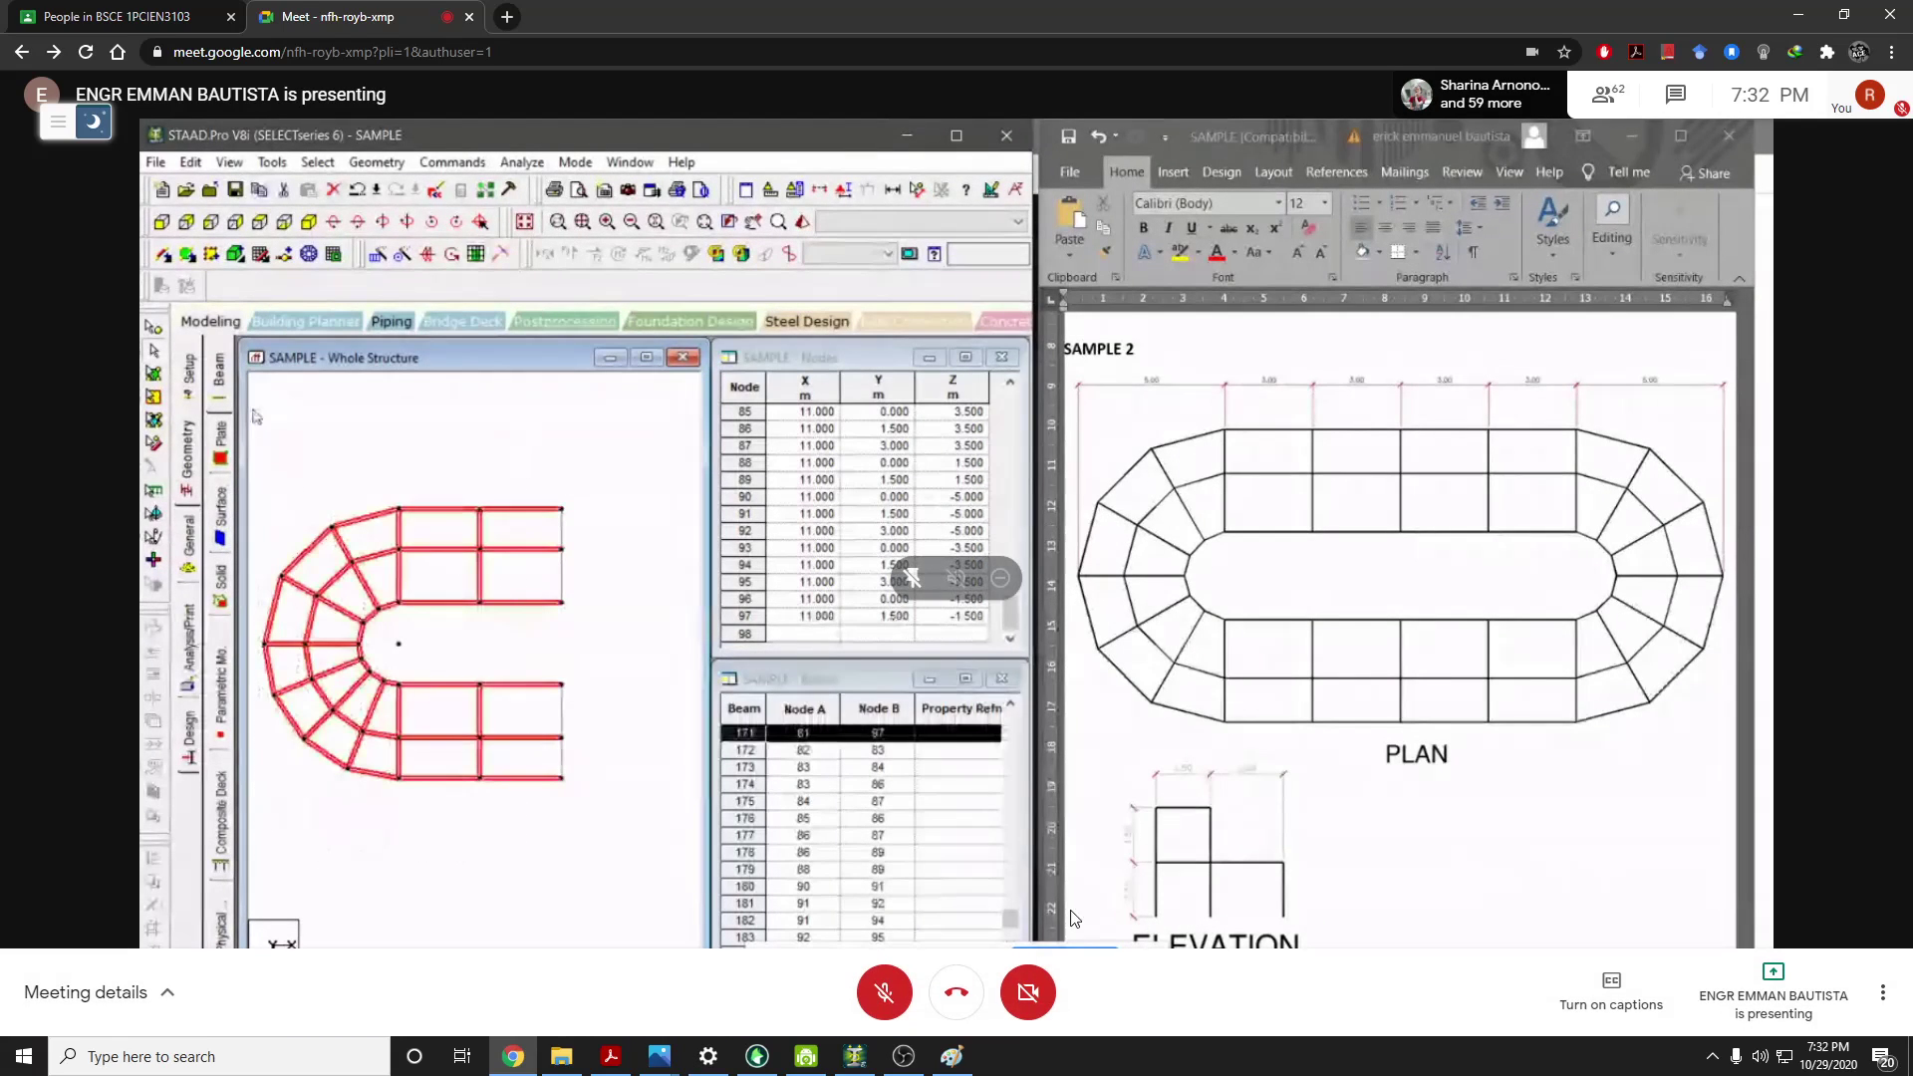
pyautogui.moveTo(867, 1071)
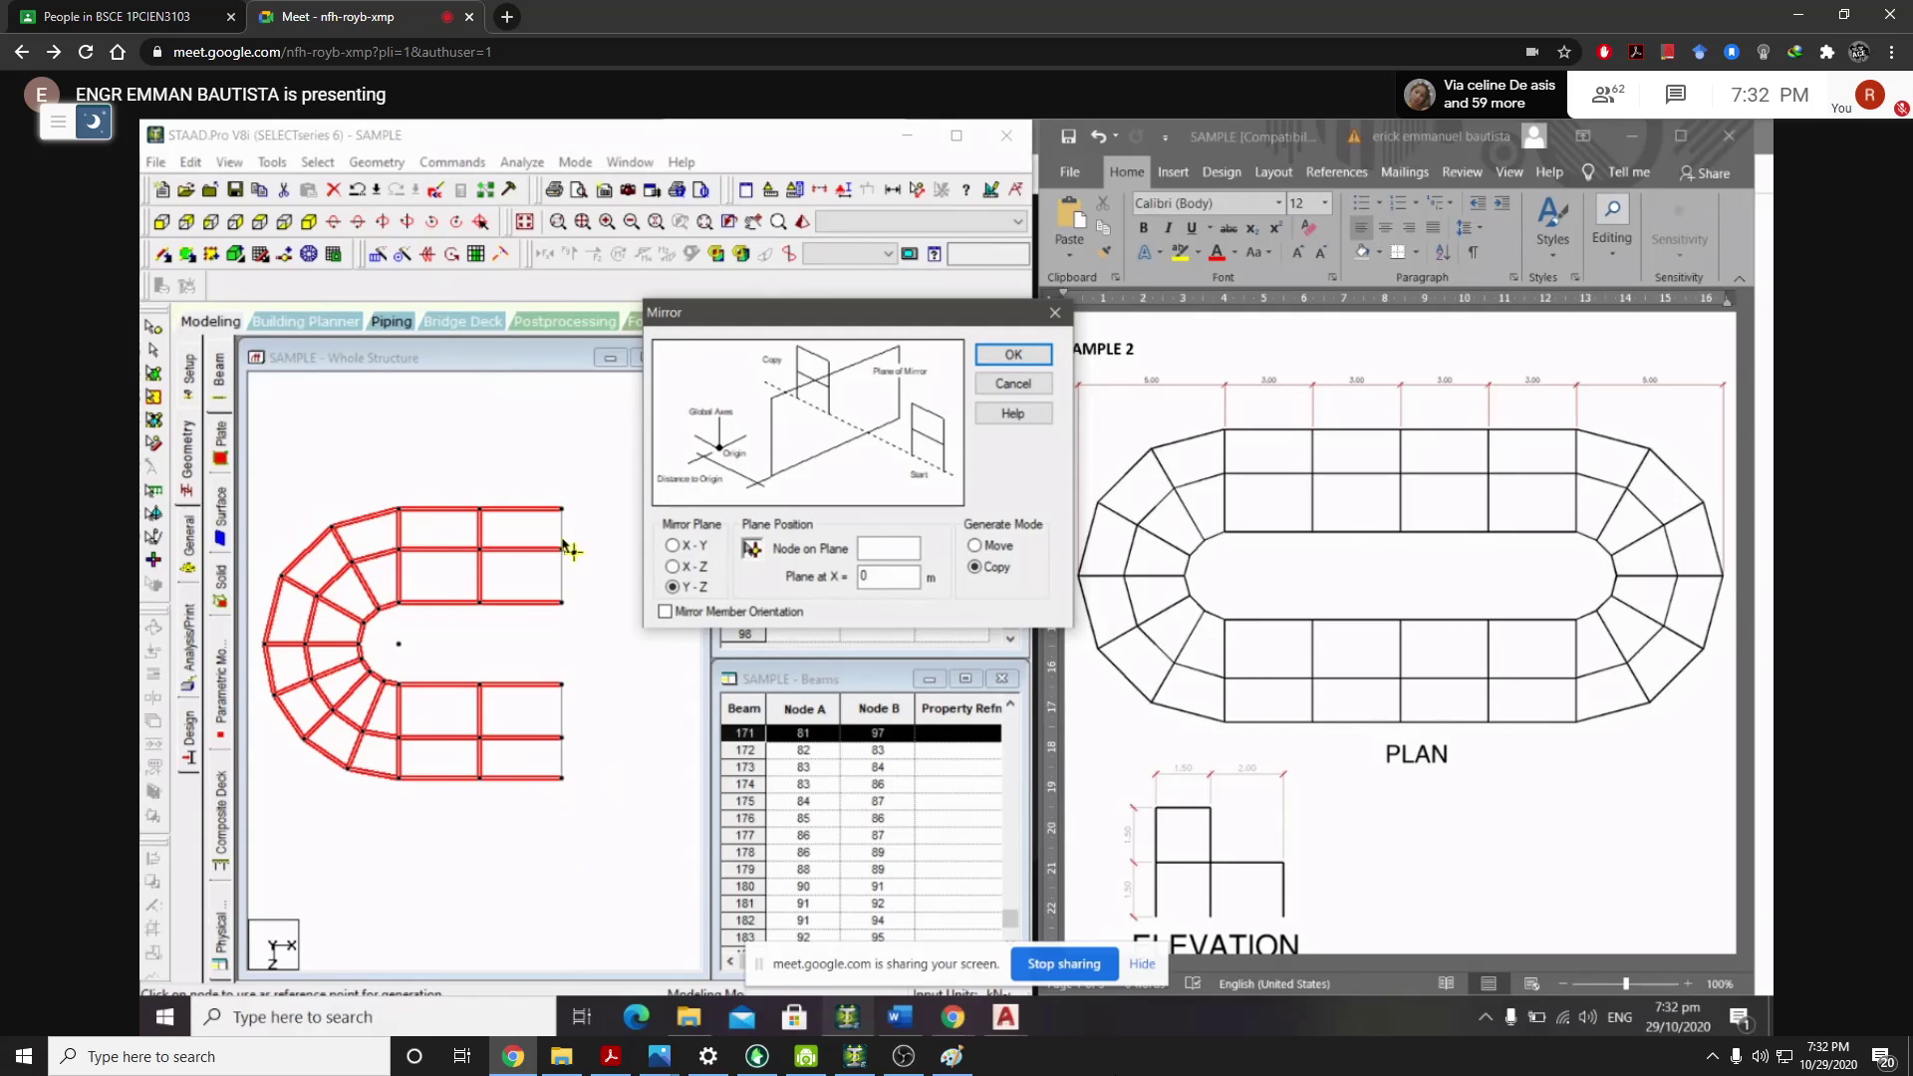
pyautogui.click(563, 782)
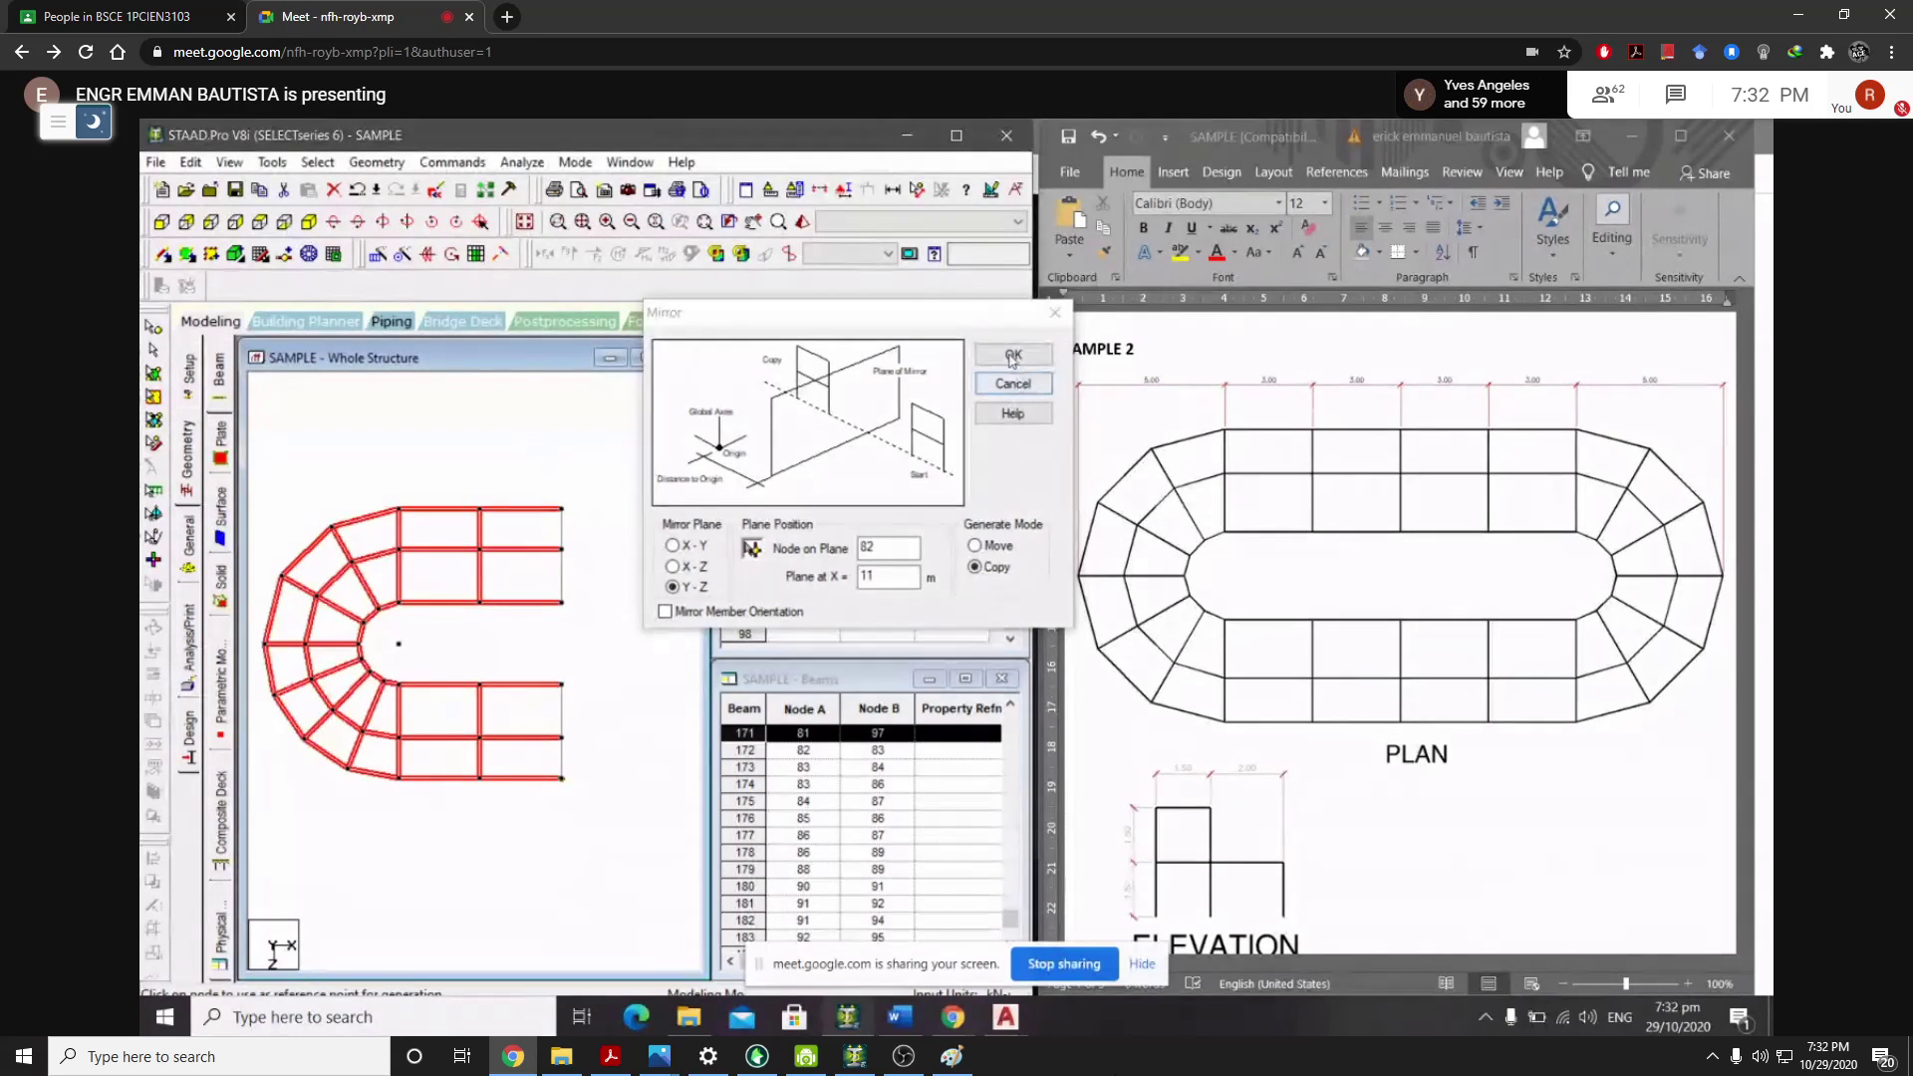
pyautogui.press('Return')
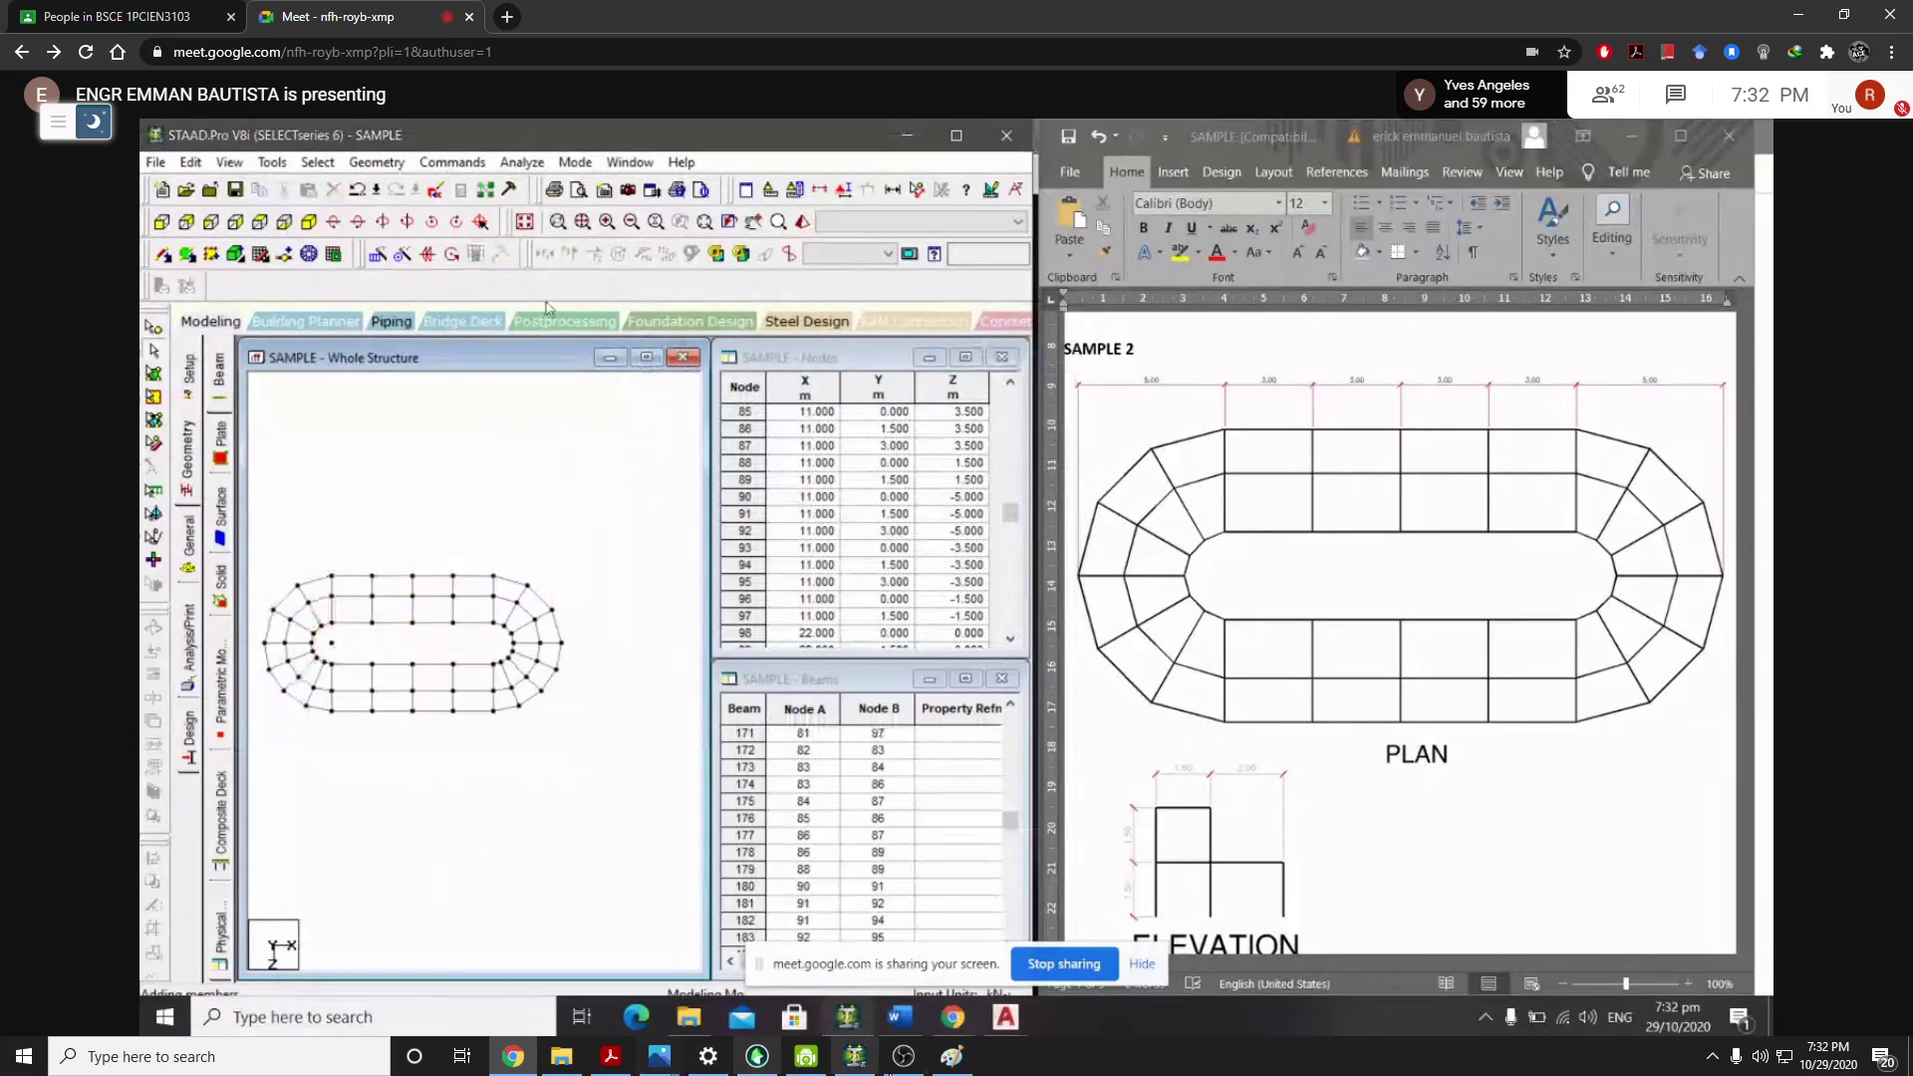
# Switch back to STAAD.Pro, accept the auto save and save the modified structure
pyautogui.click(863, 1069)
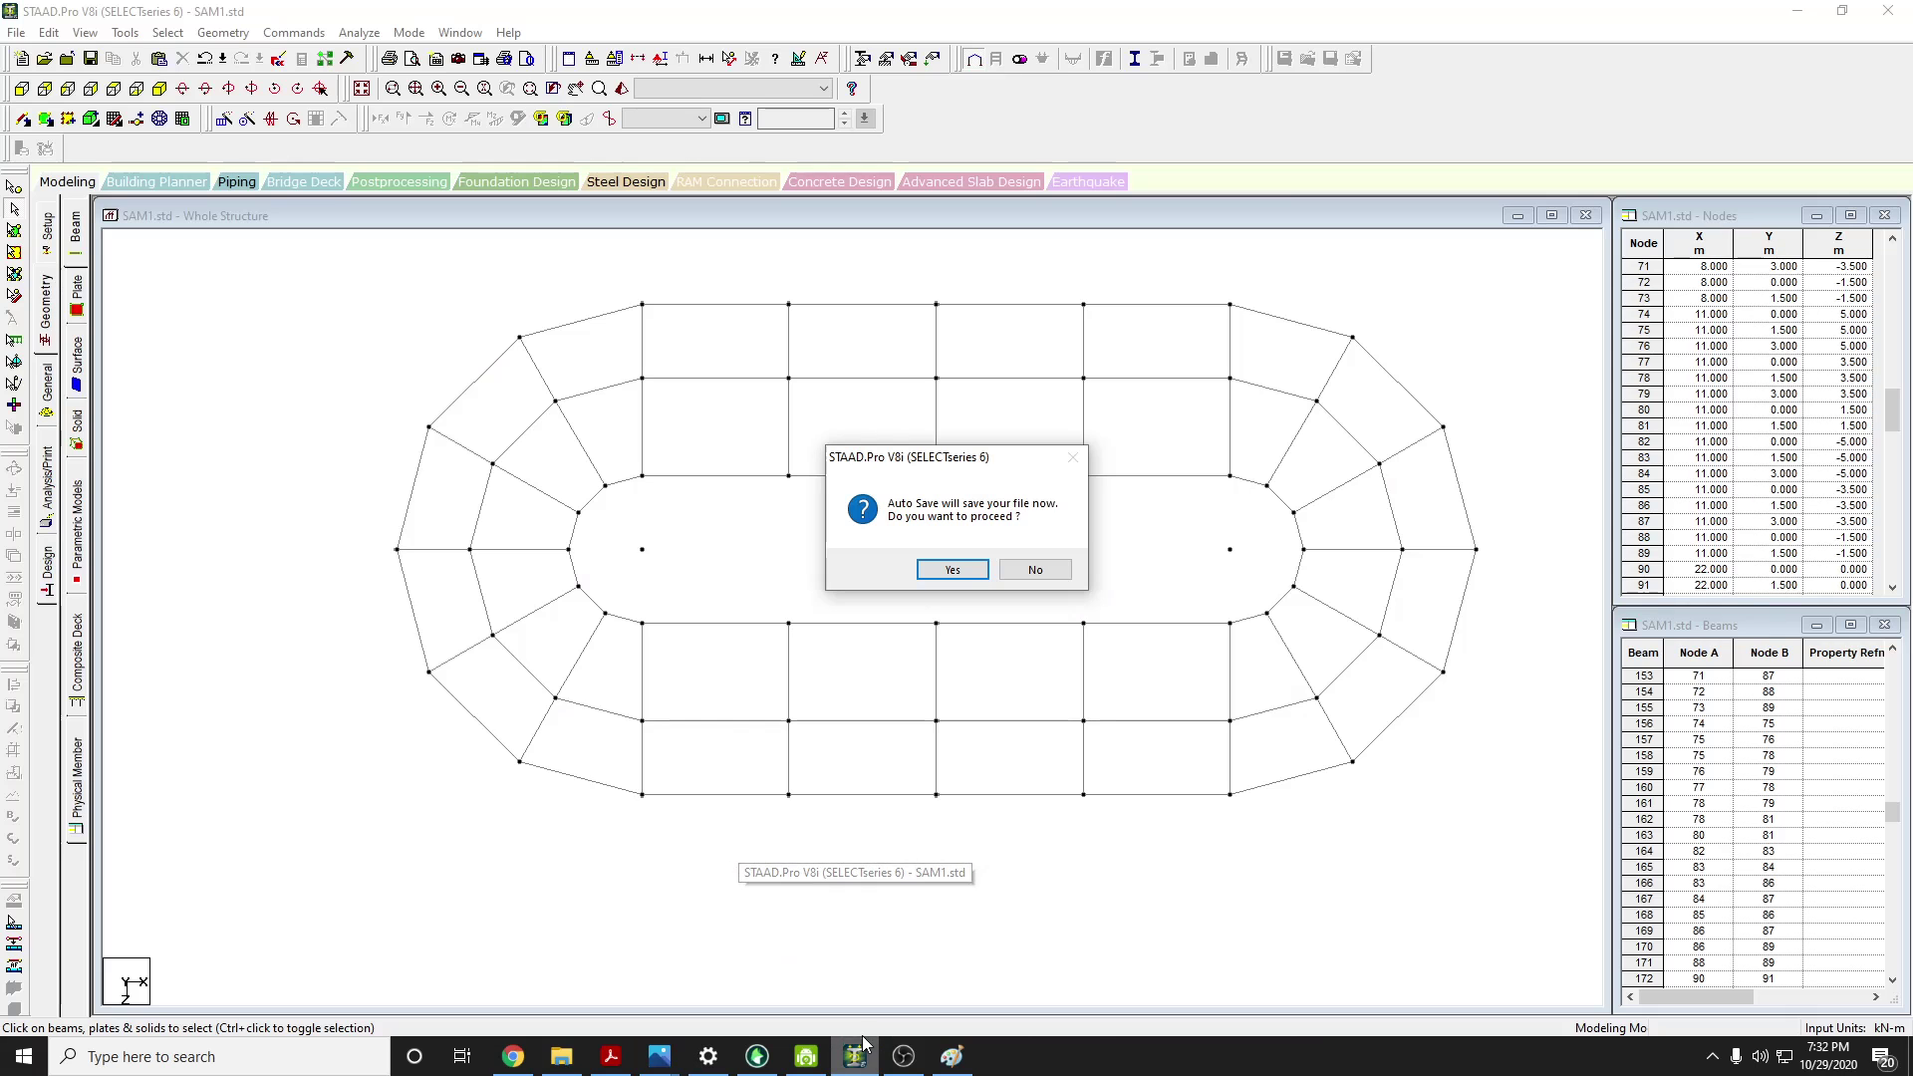
pyautogui.click(954, 570)
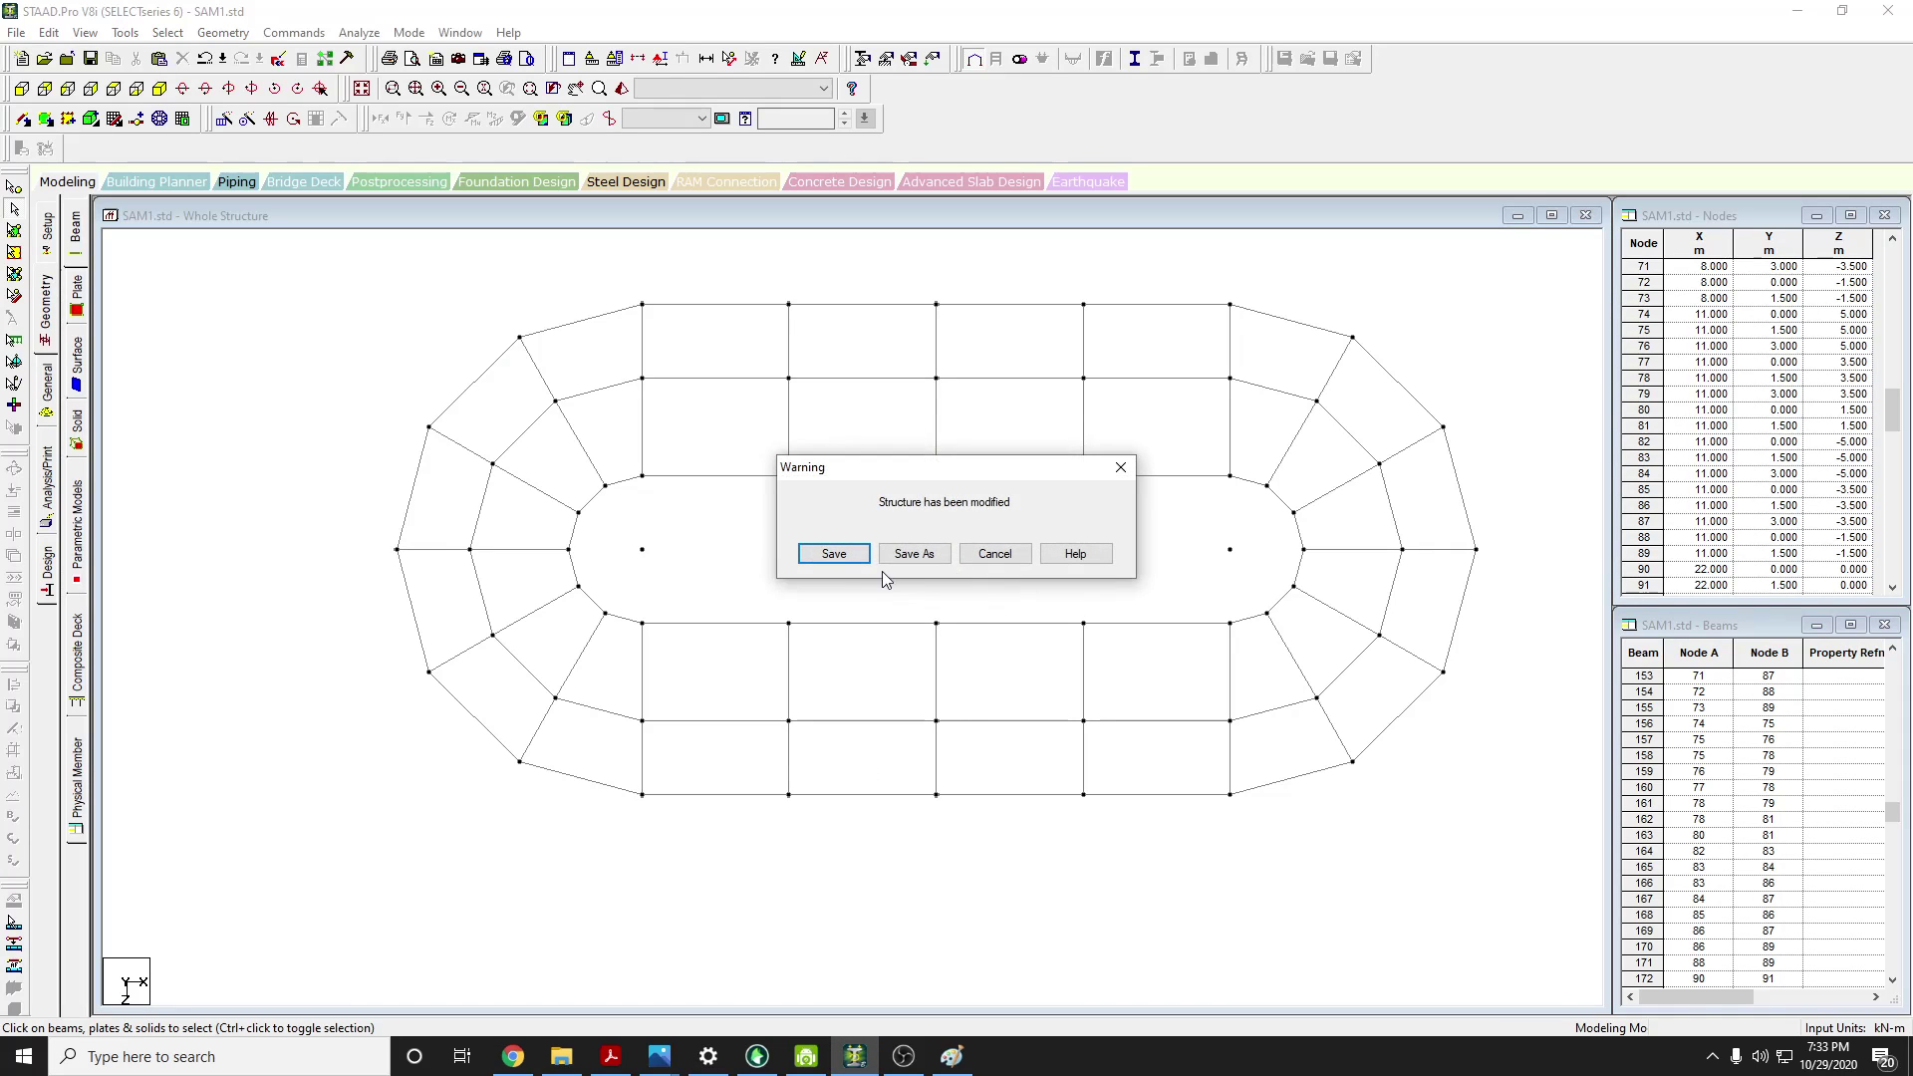
pyautogui.click(823, 558)
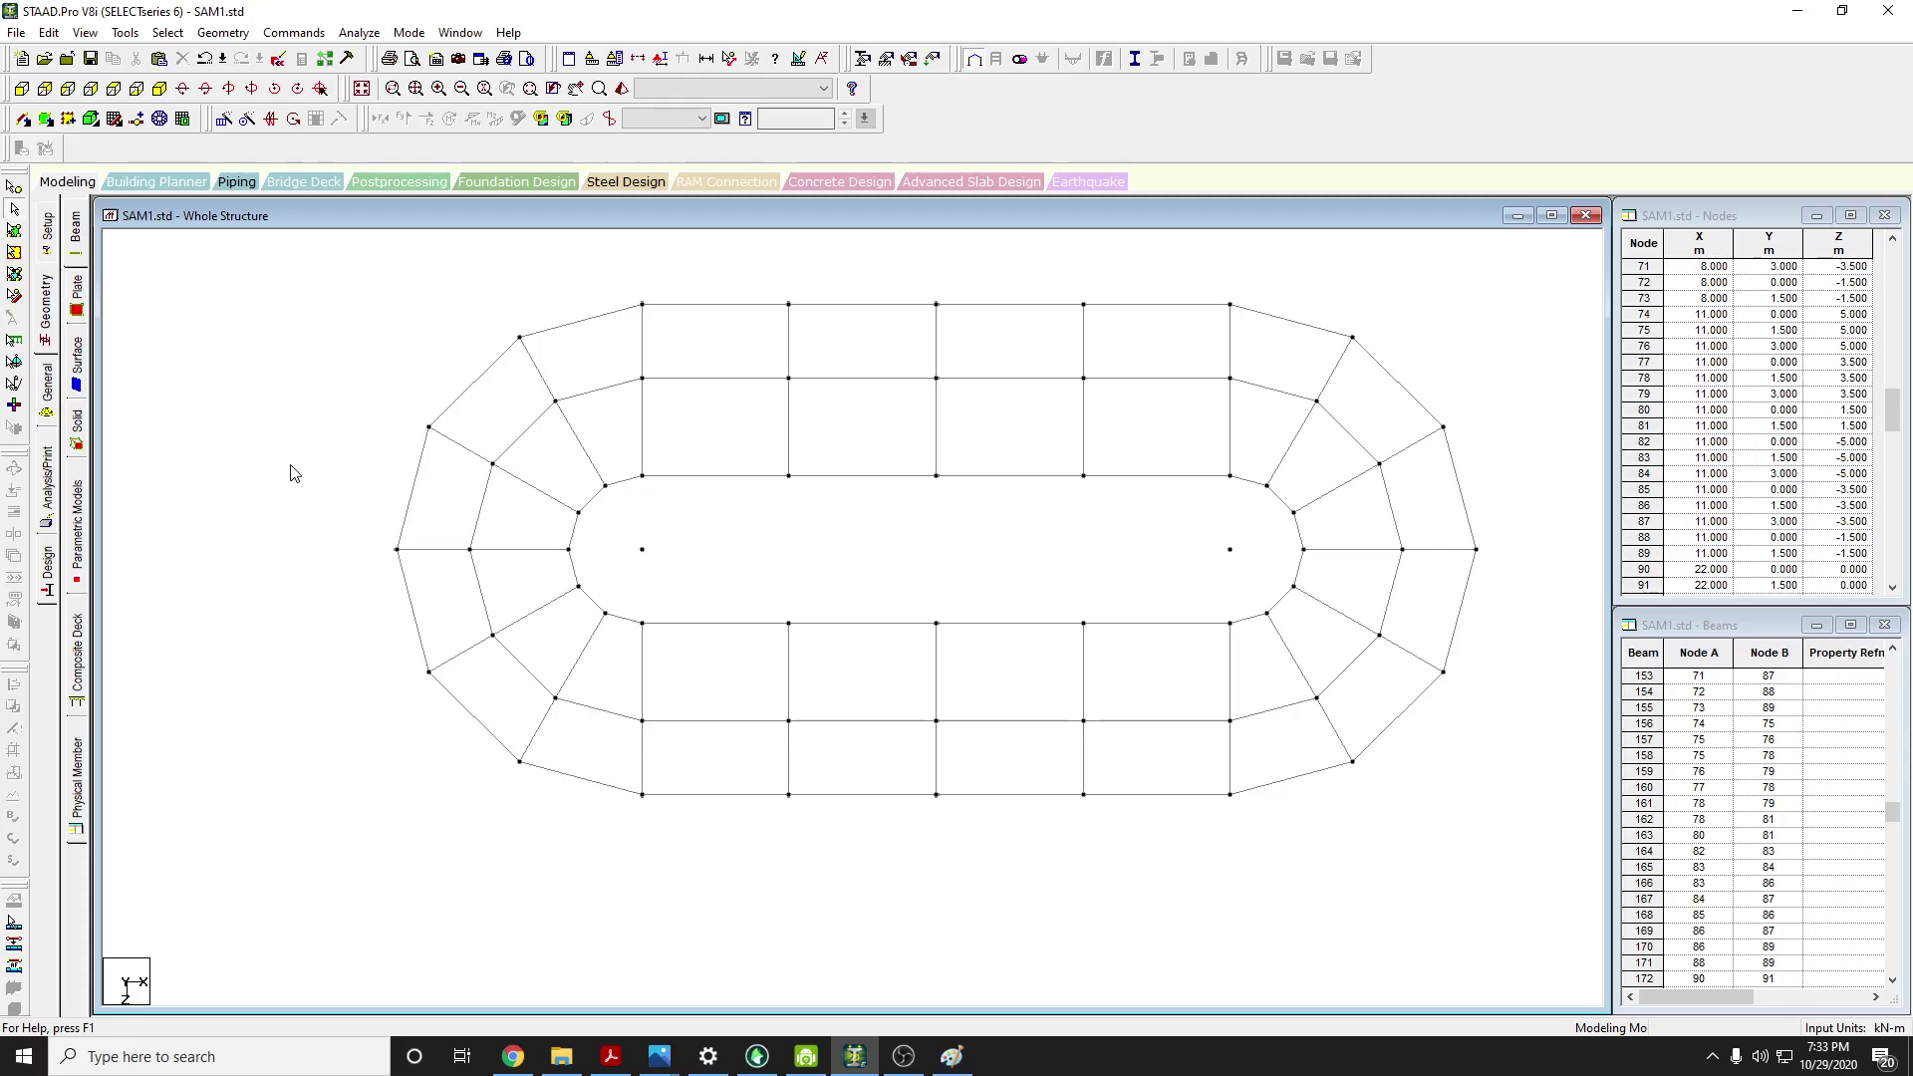
# Undo the mirror and select the half ring and straight bays without the open end frames, checking the selection in isometric and plan views
pyautogui.hotkey('ctrl', 'z')
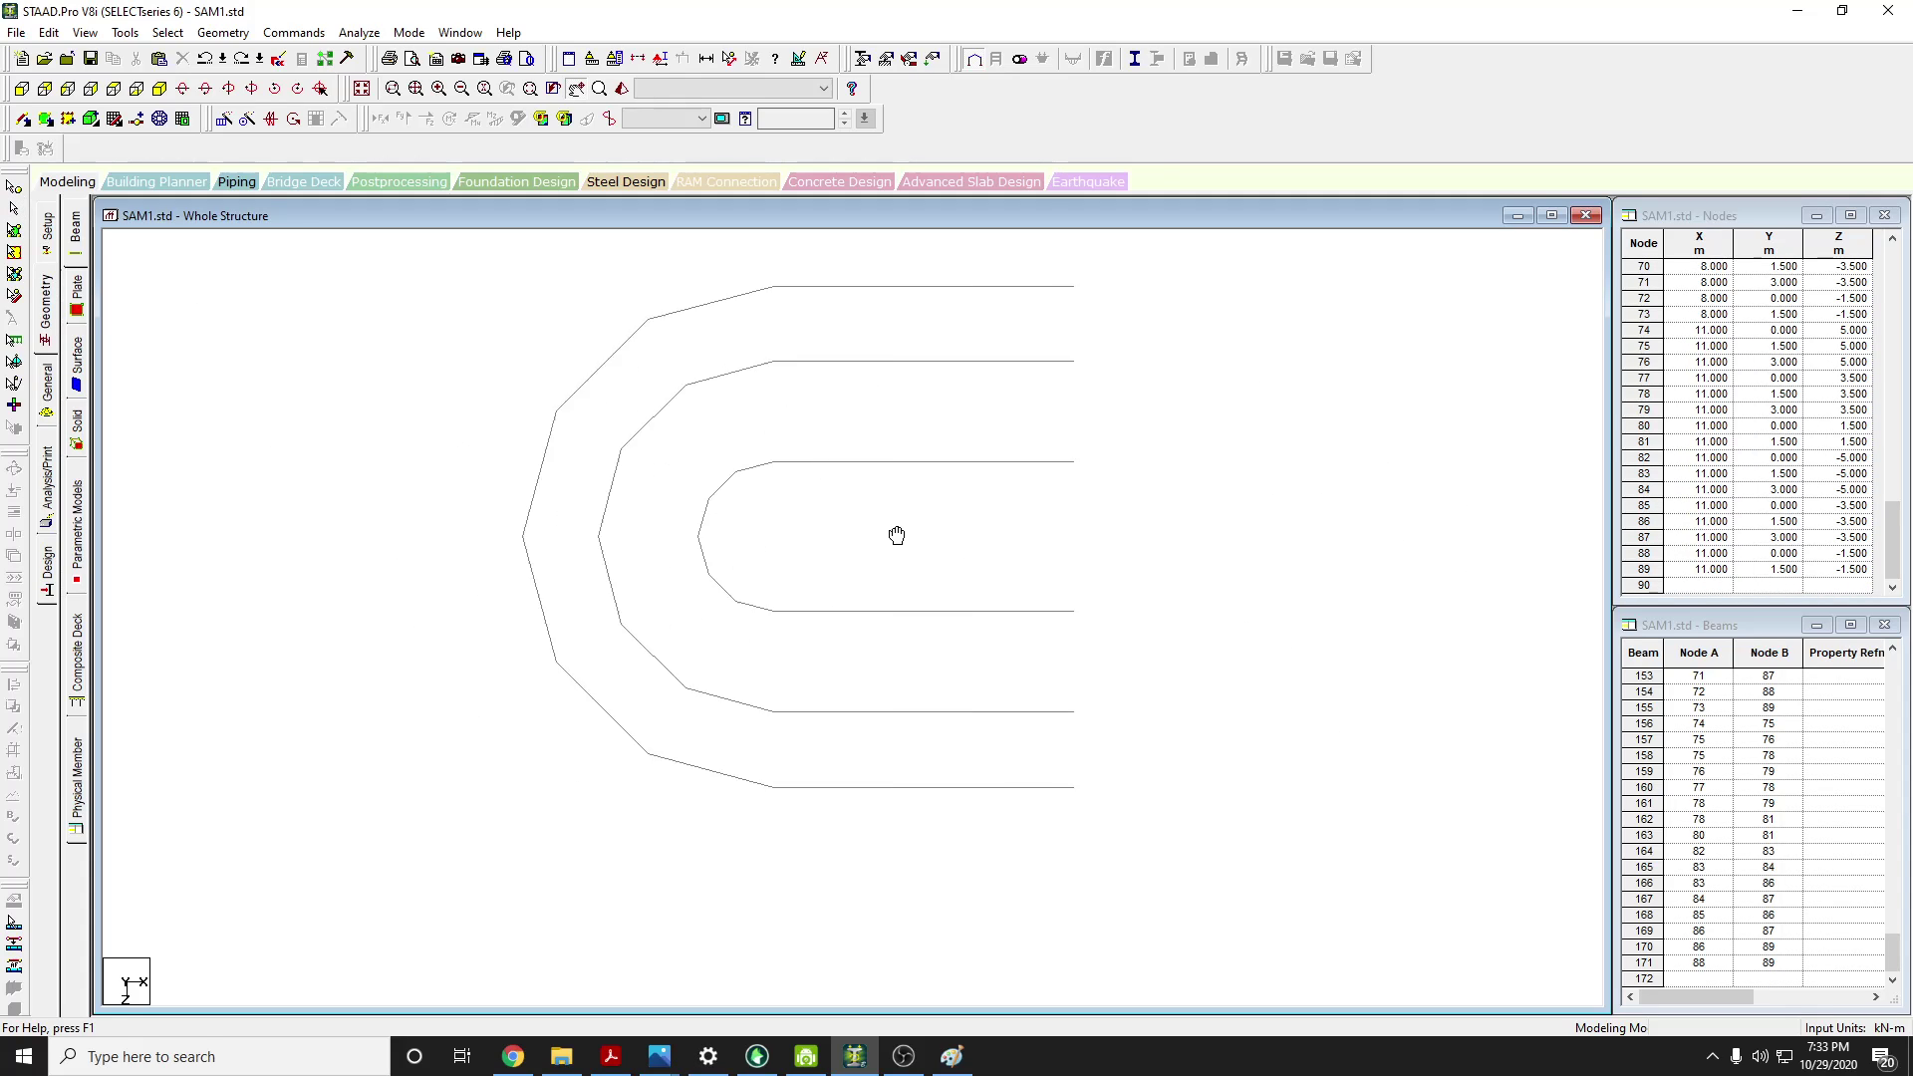
pyautogui.click(14, 296)
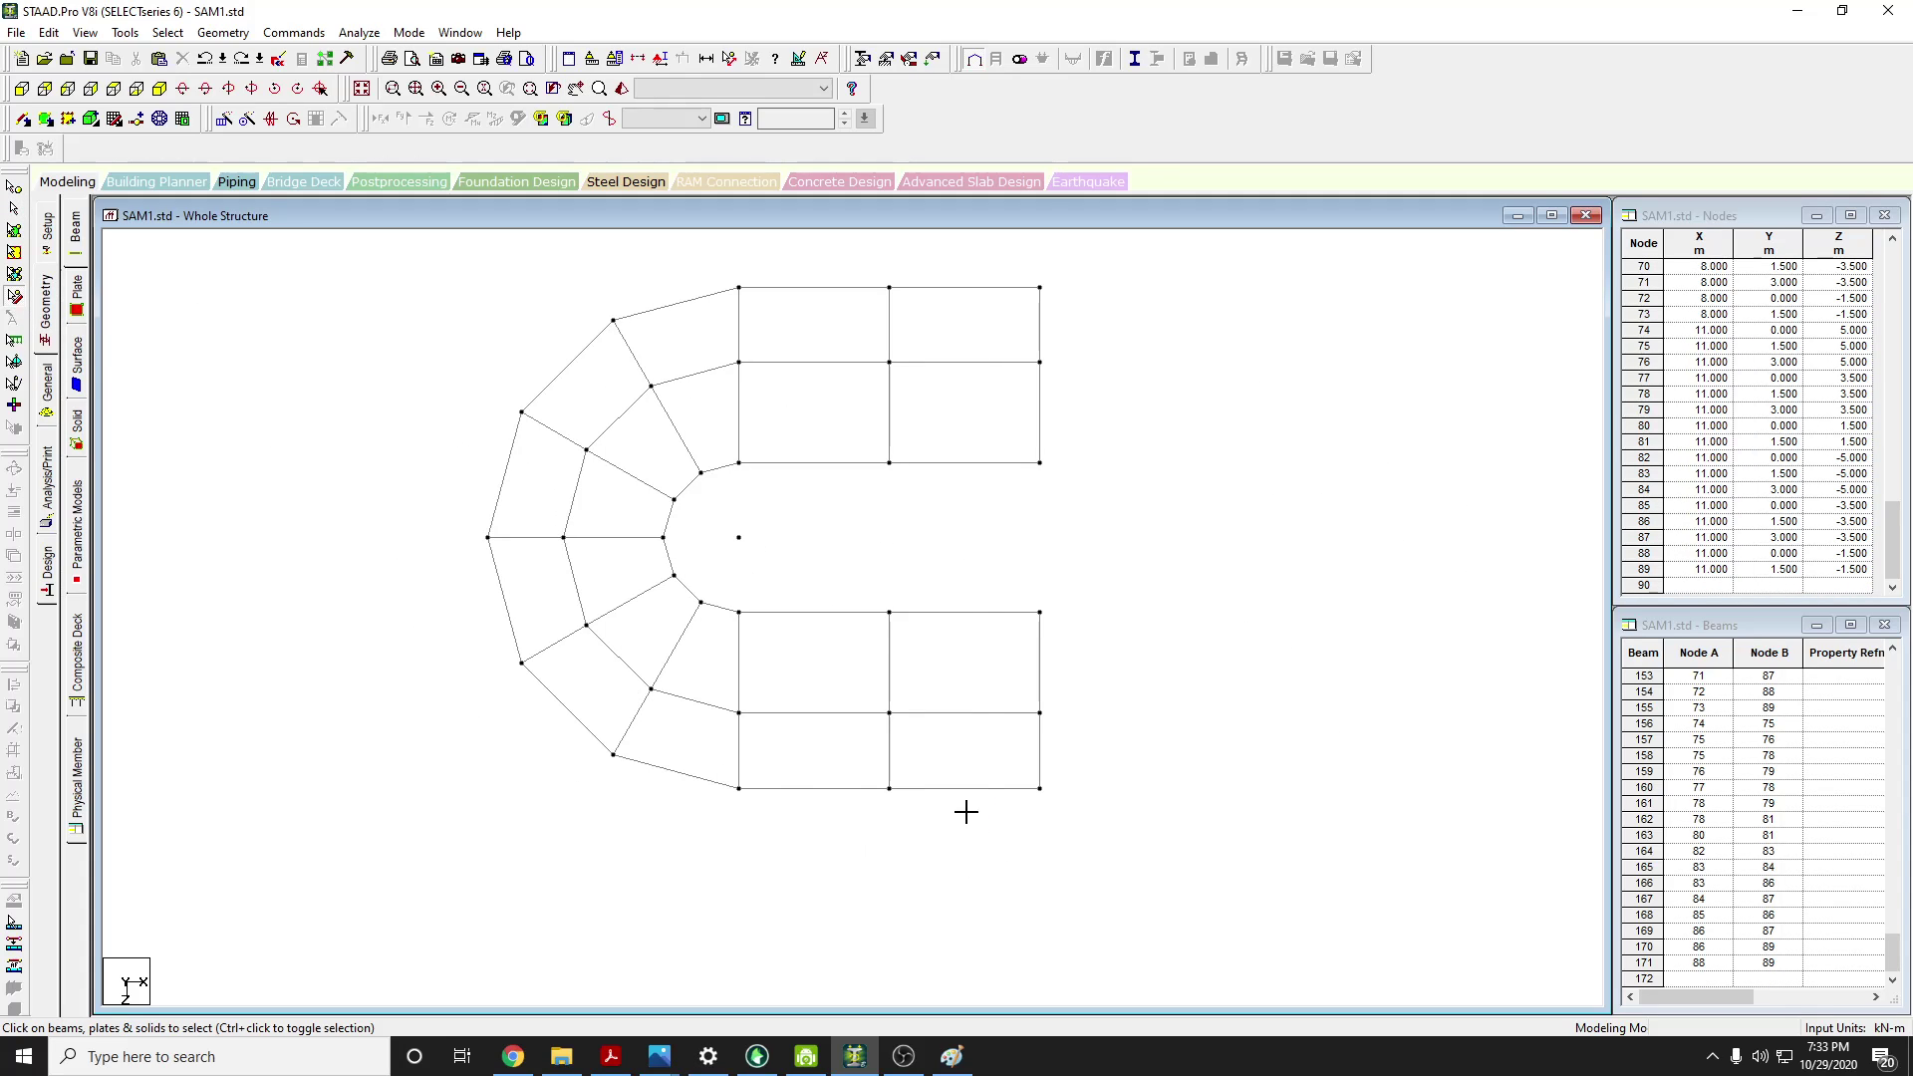
pyautogui.moveTo(1032, 831); pyautogui.dragTo(501, 284)
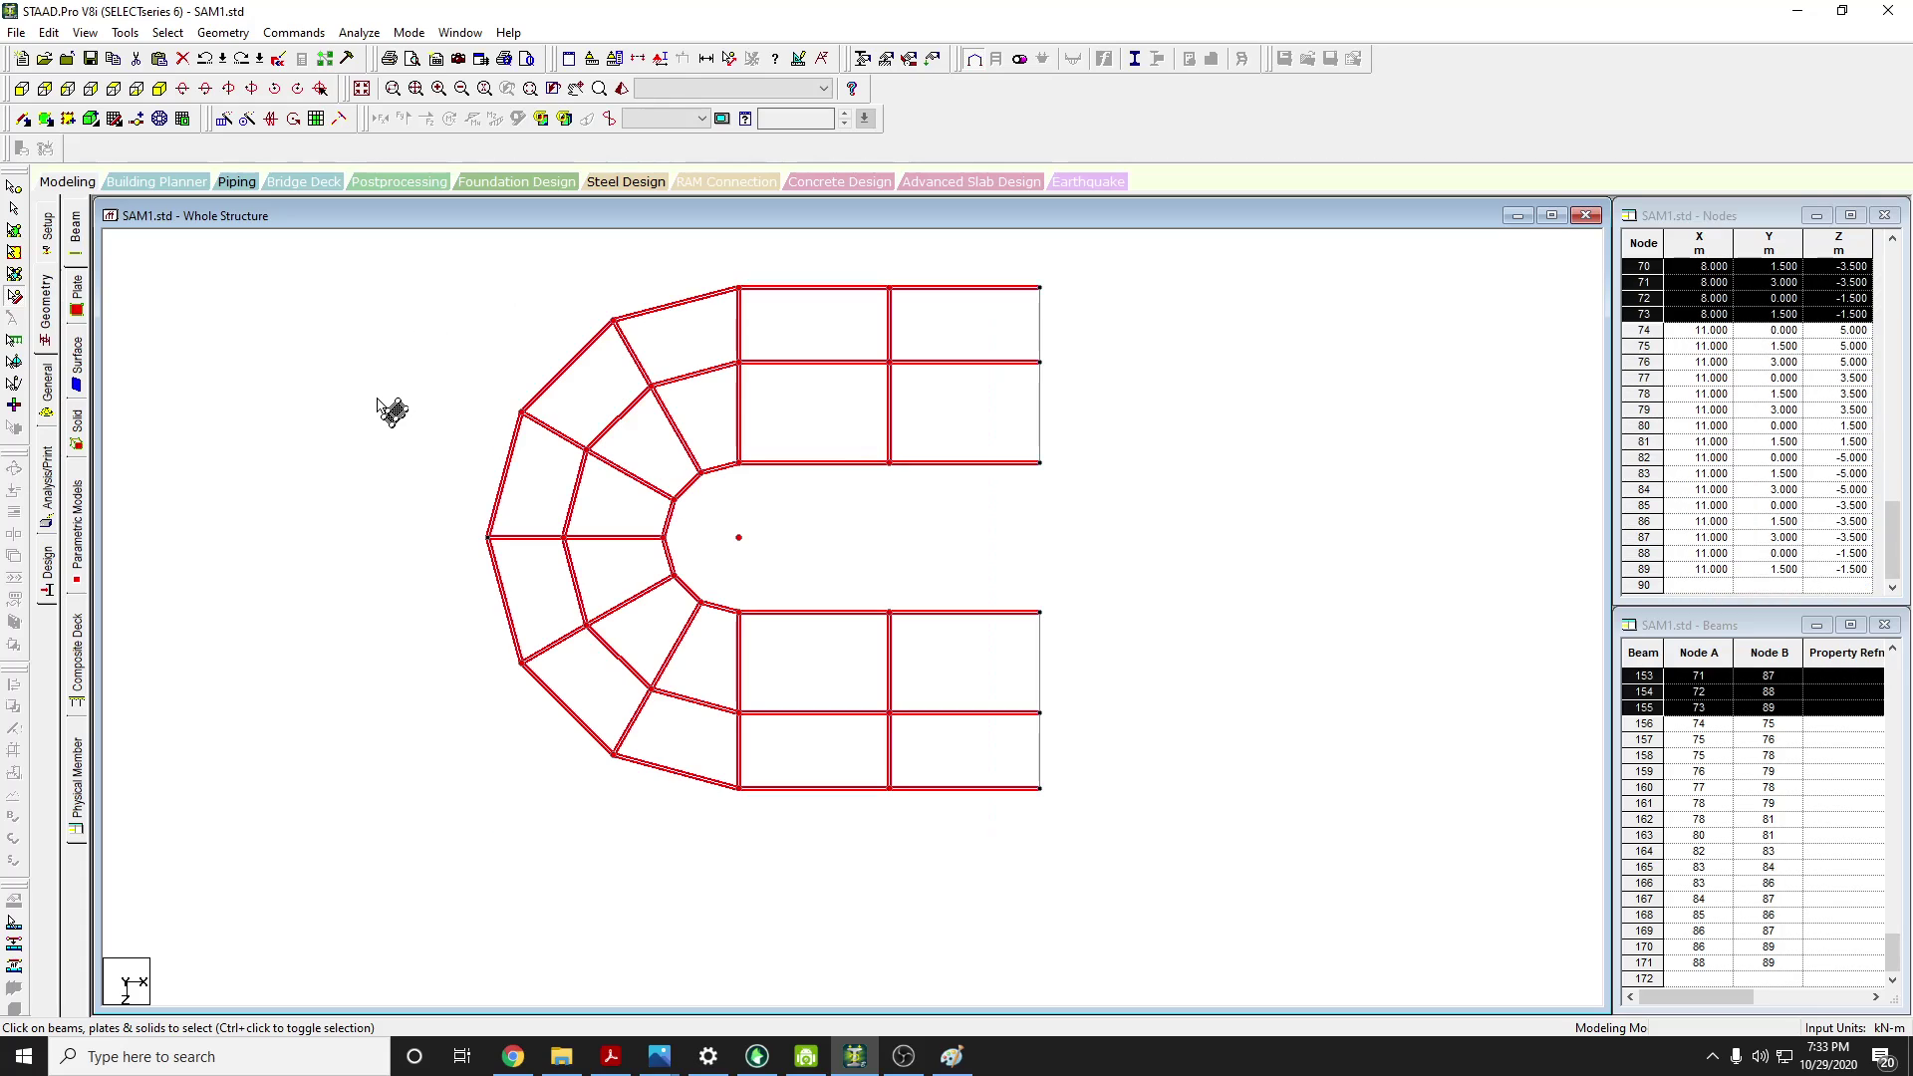
pyautogui.moveTo(391, 411); pyautogui.dragTo(405, 489, button='middle')
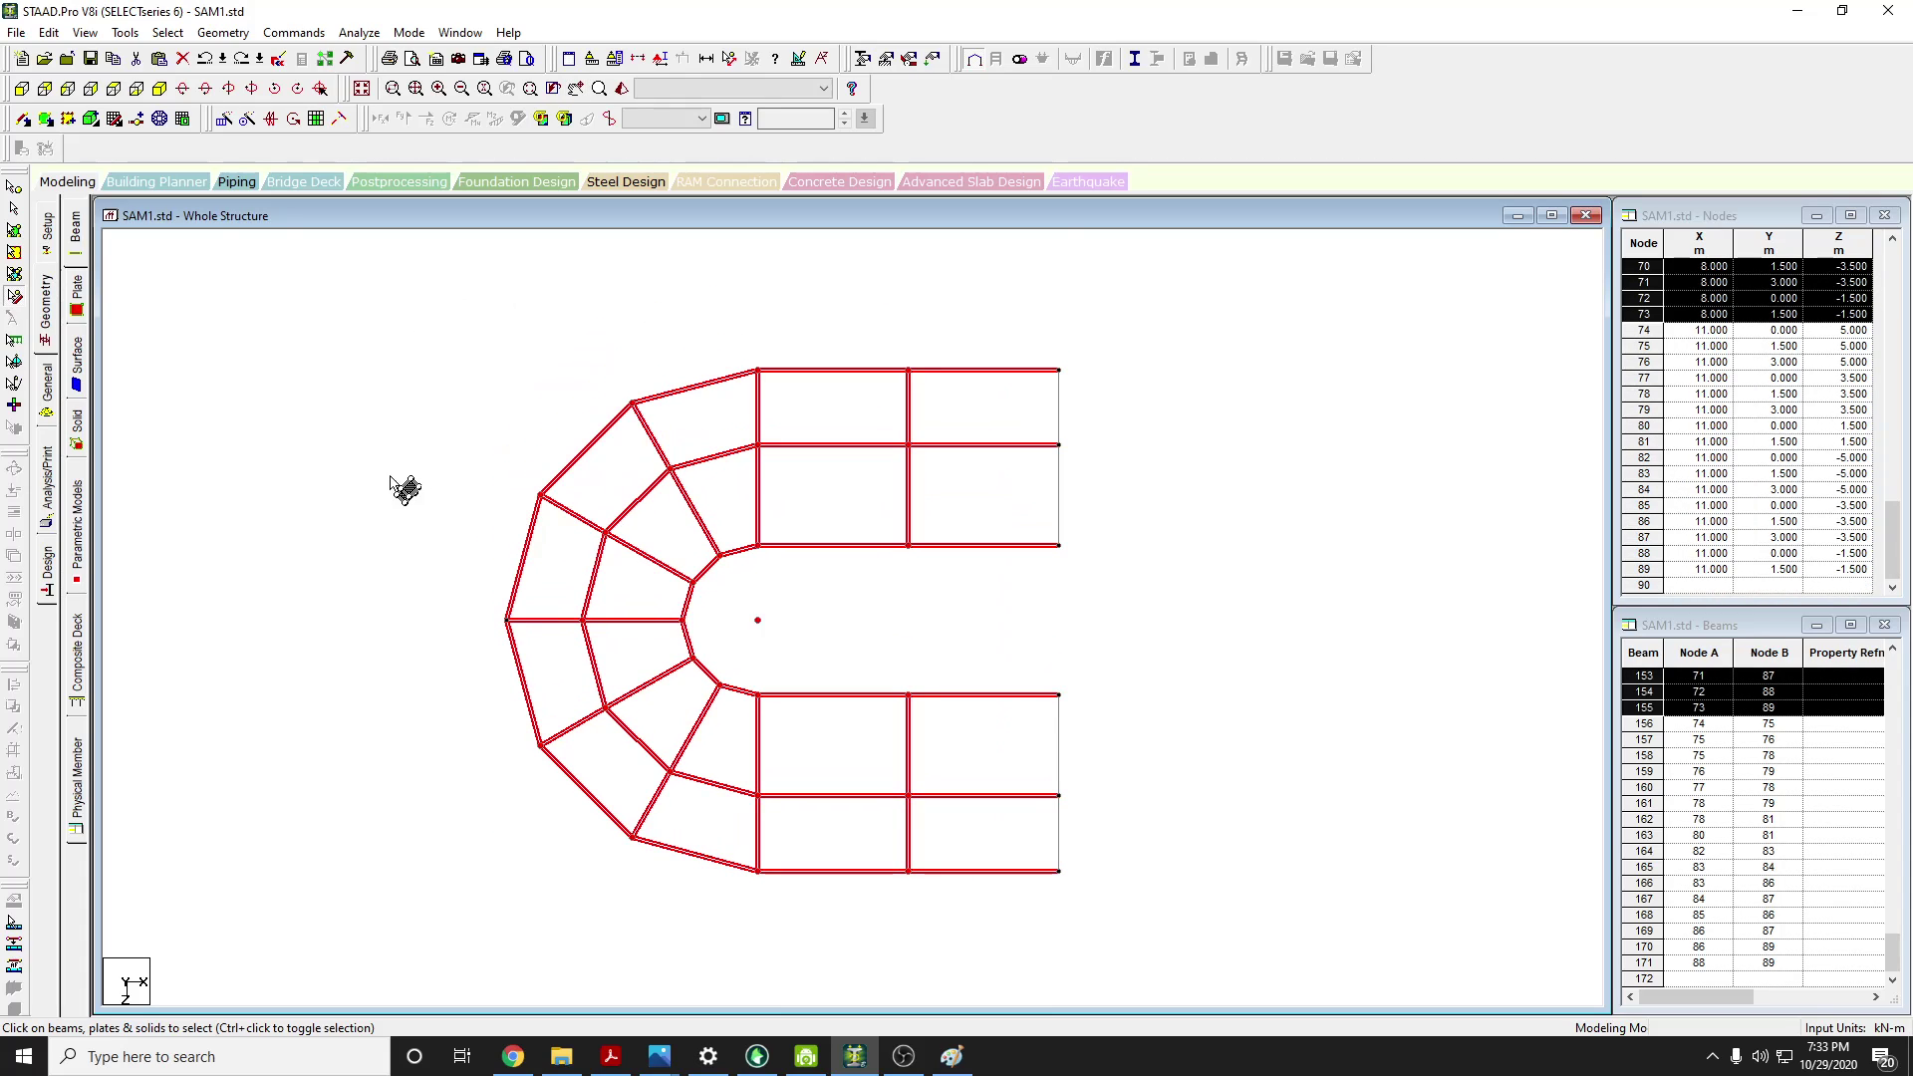
pyautogui.click(161, 88)
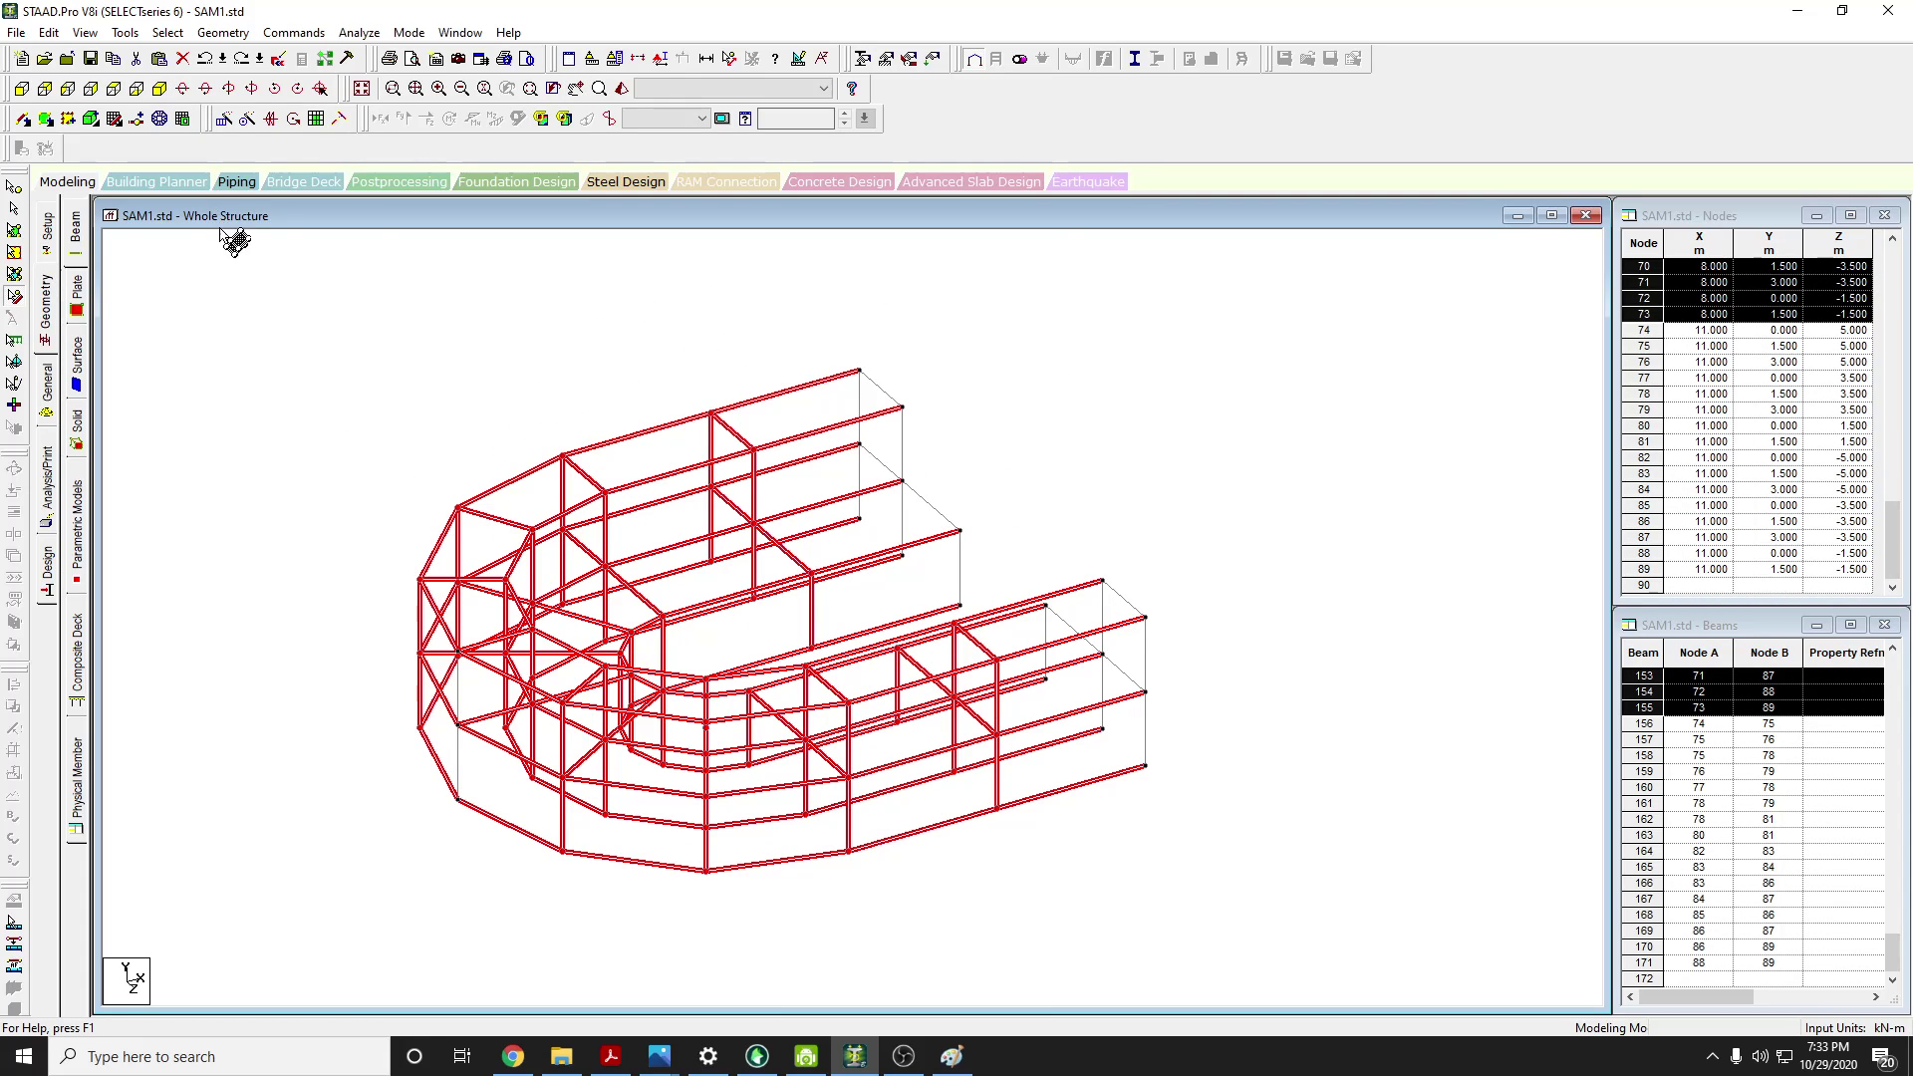
pyautogui.click(21, 89)
pyautogui.click(114, 88)
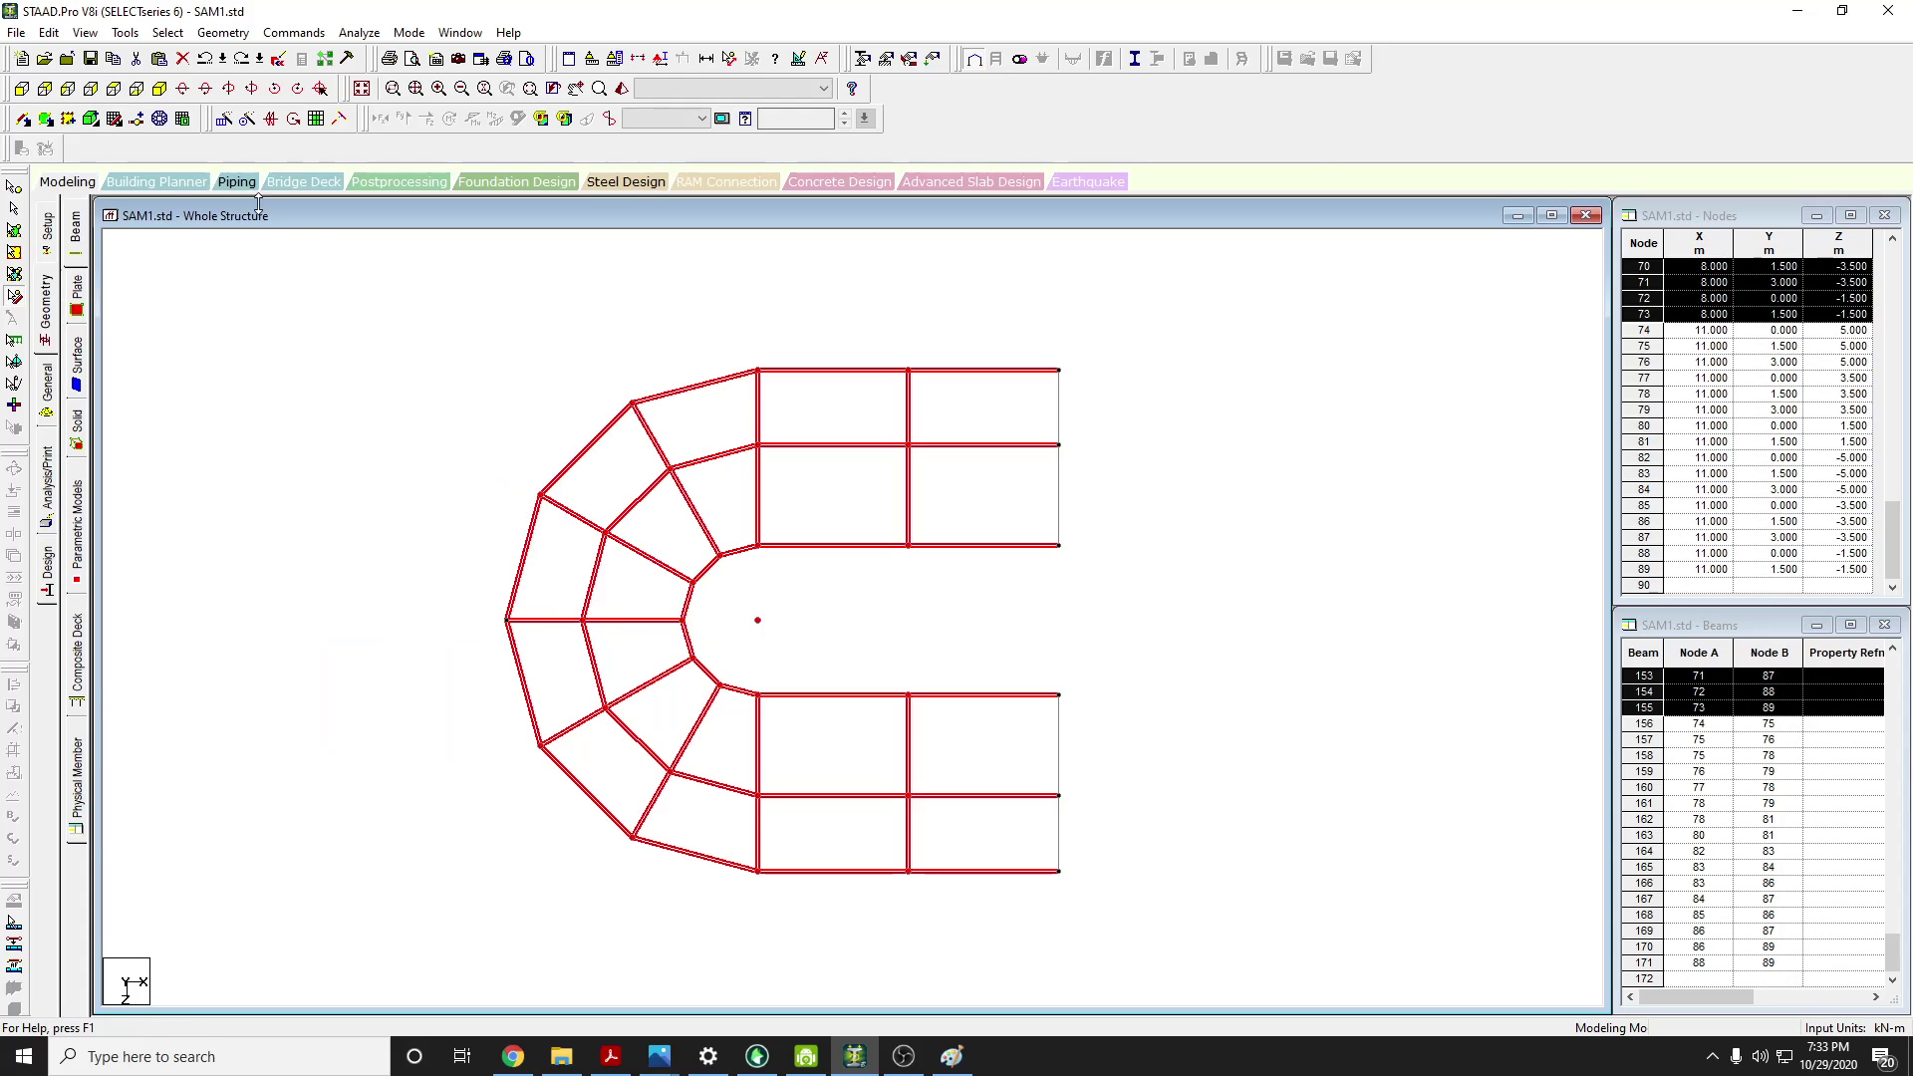
# Mirror the selected beams as a copy about the Y-Z plane through the outer end node to close the ring
pyautogui.click(272, 120)
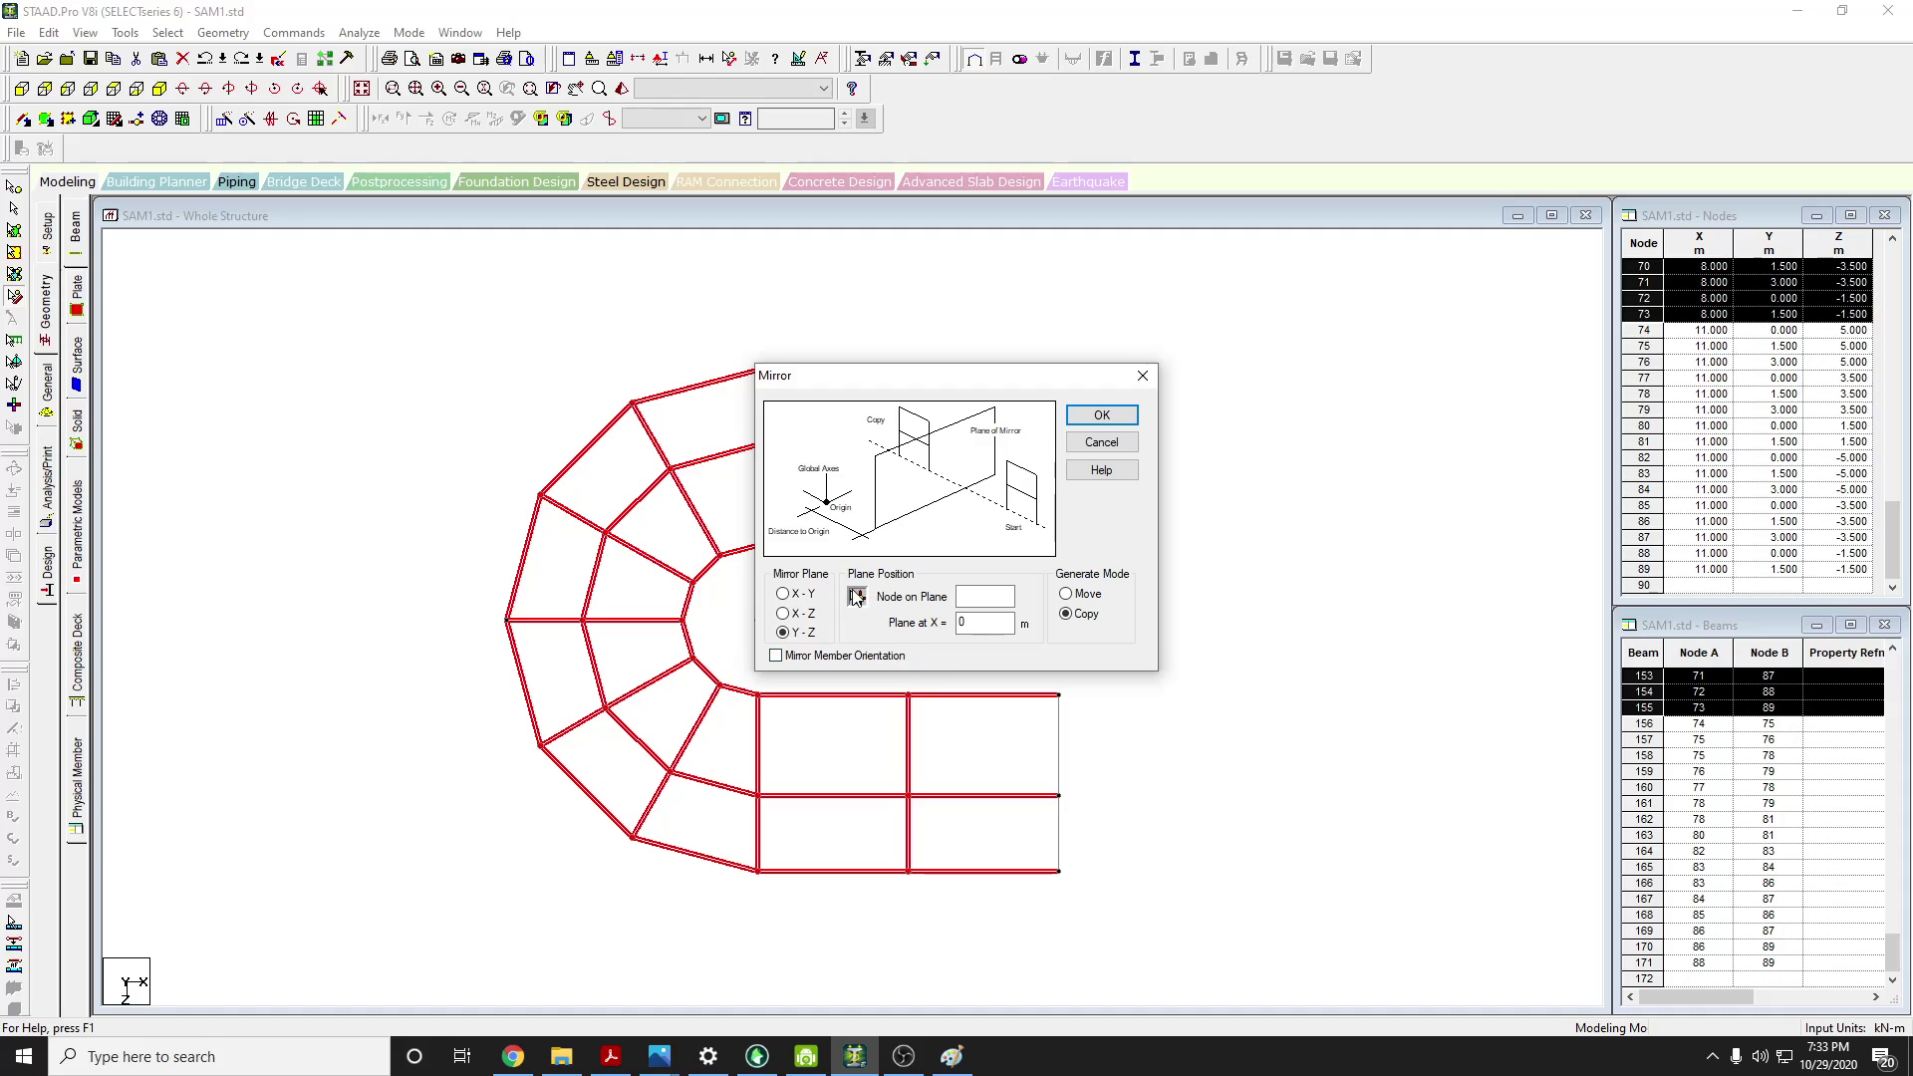
pyautogui.click(860, 598)
pyautogui.moveTo(907, 391); pyautogui.dragTo(1435, 416)
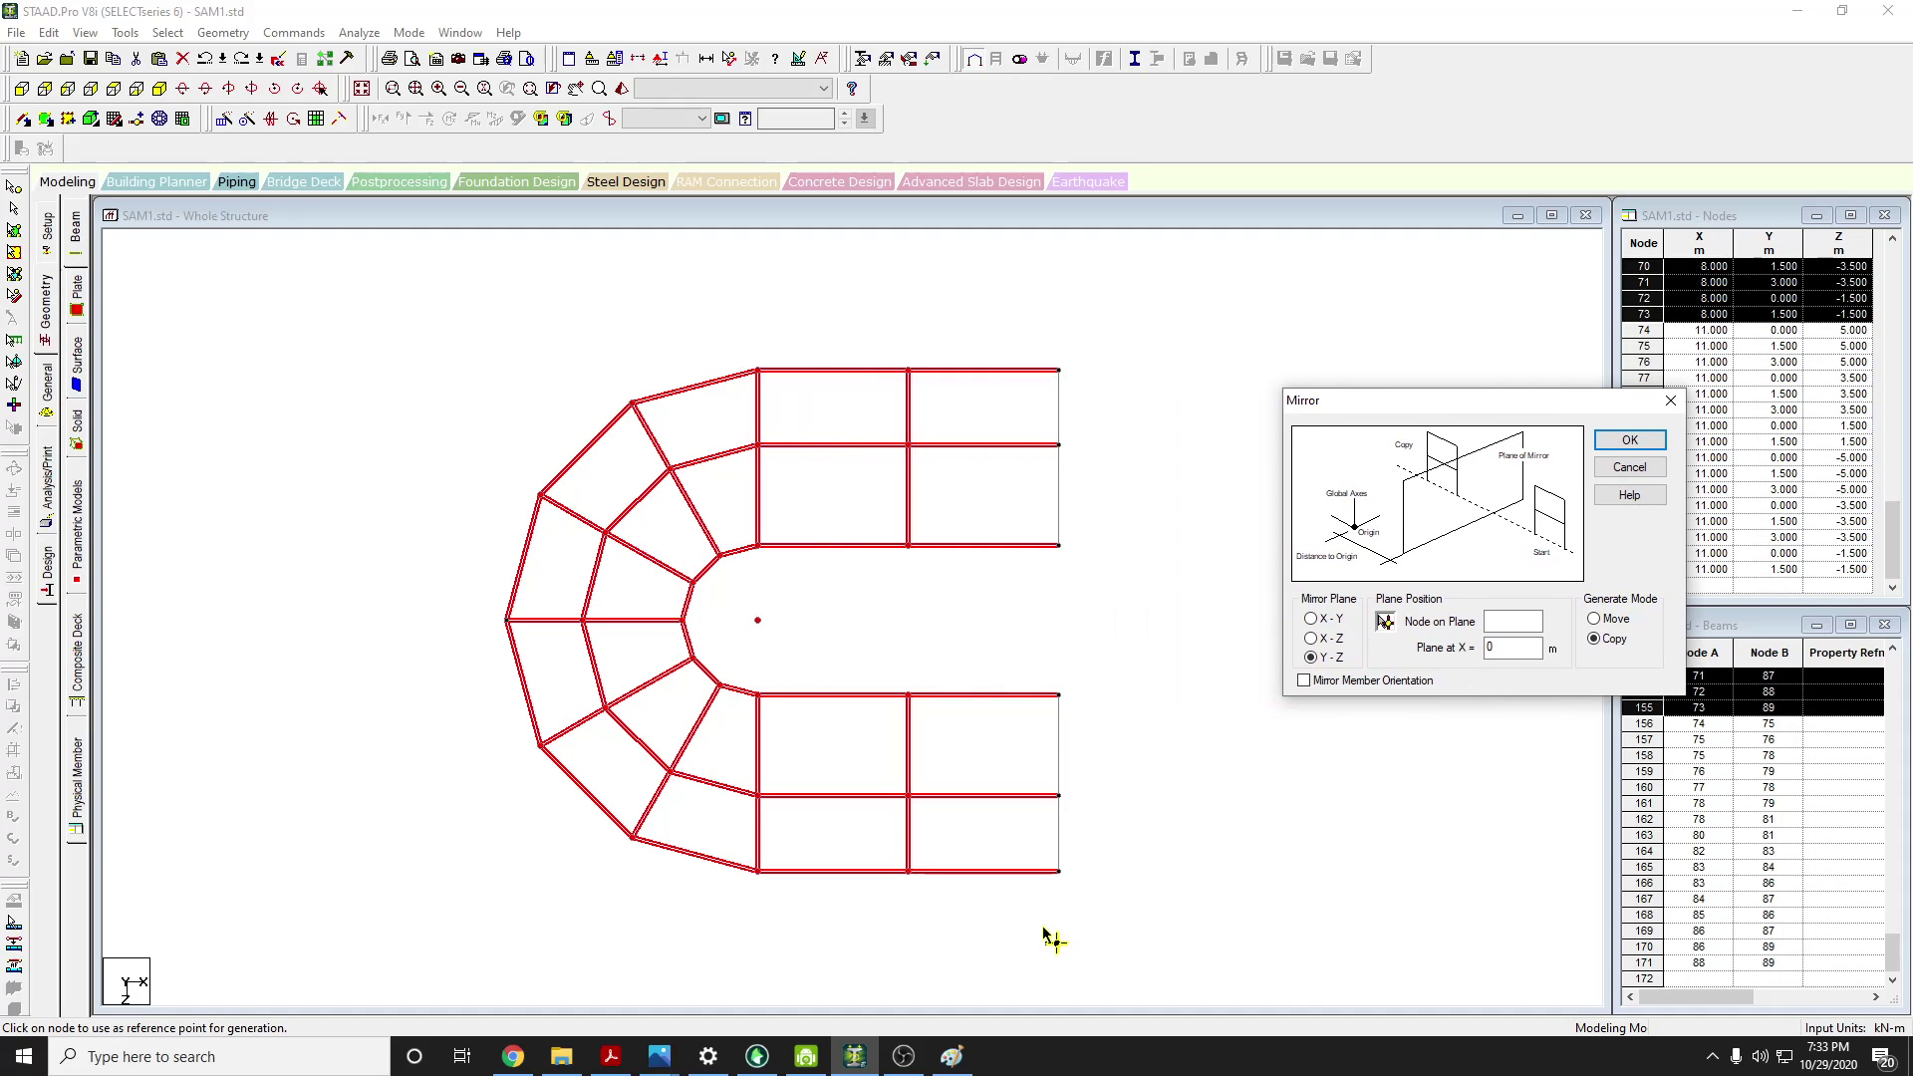
pyautogui.click(1059, 873)
pyautogui.click(1633, 440)
pyautogui.click(832, 649)
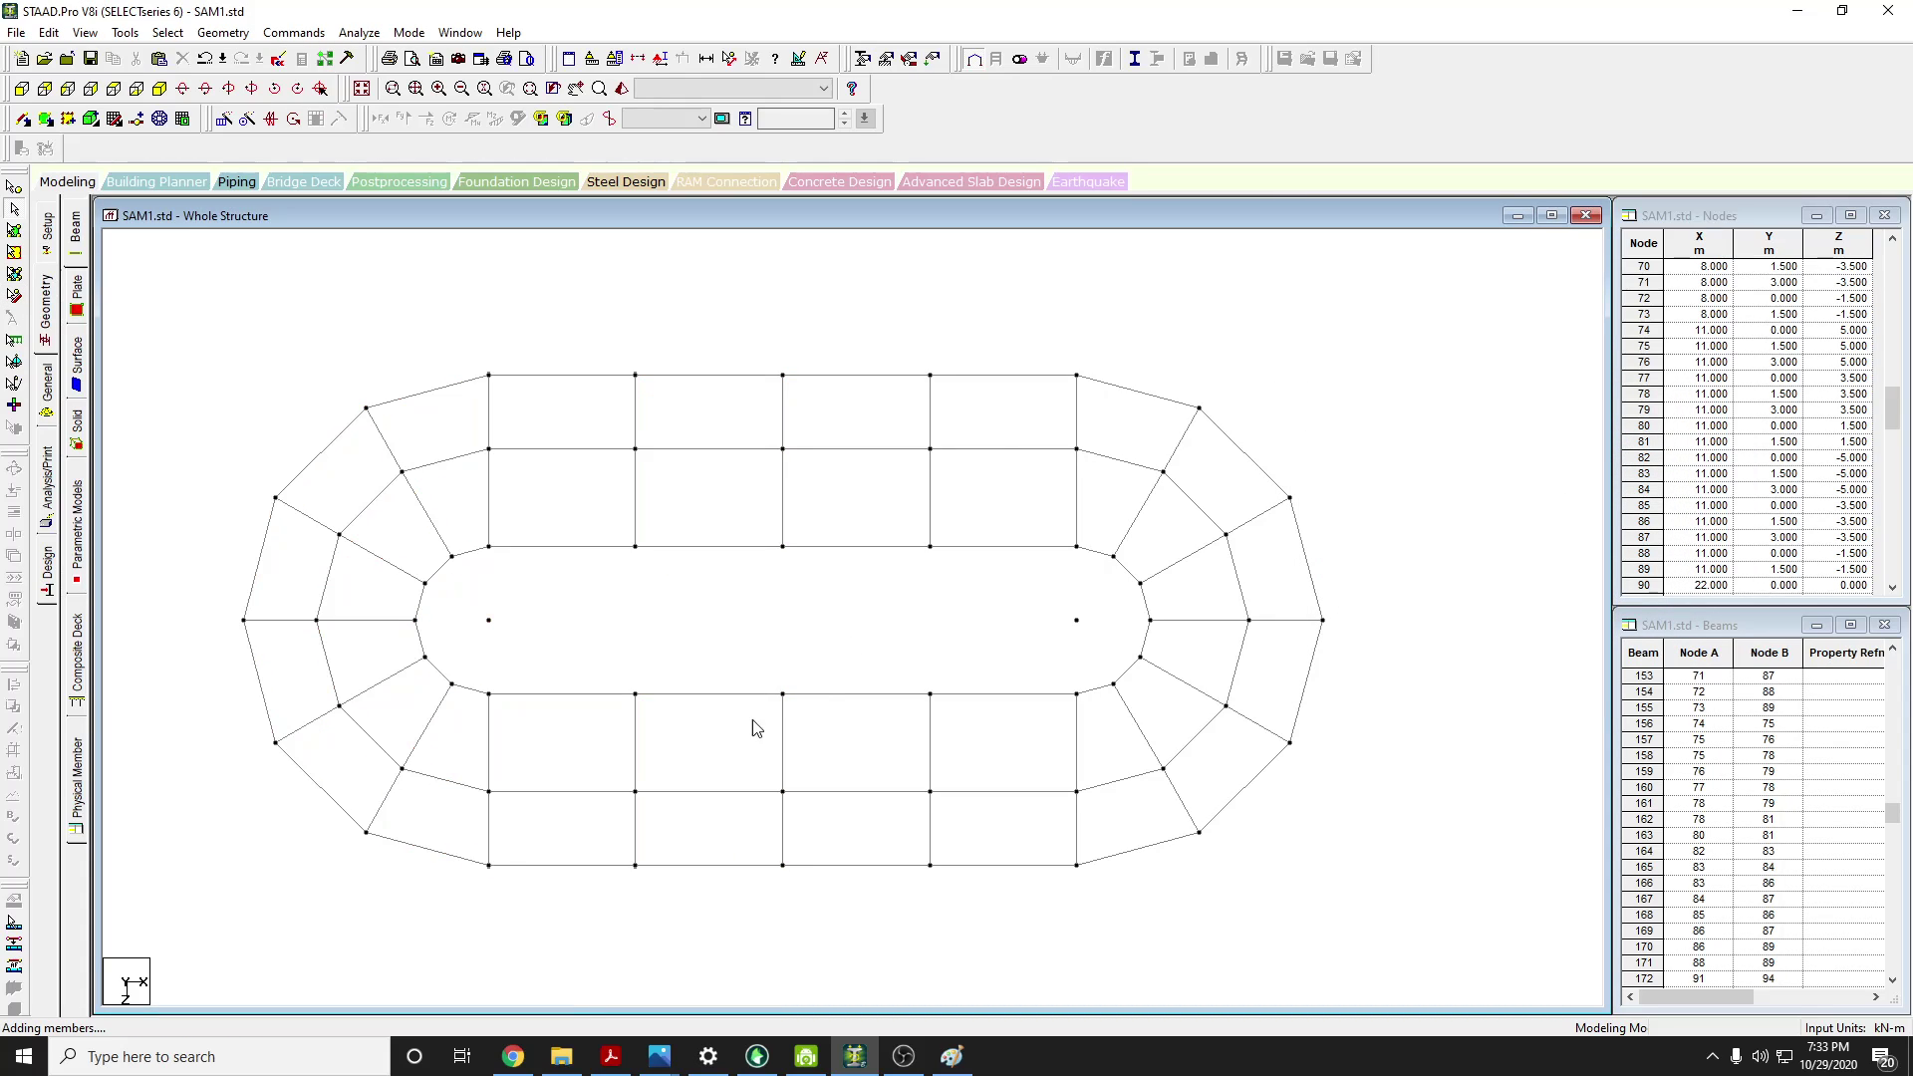
# Look at the presenter's rendered ring in Google Meet, and inspect the closed ring in STAAD.Pro's 3D rendering from another angle
pyautogui.click(526, 1058)
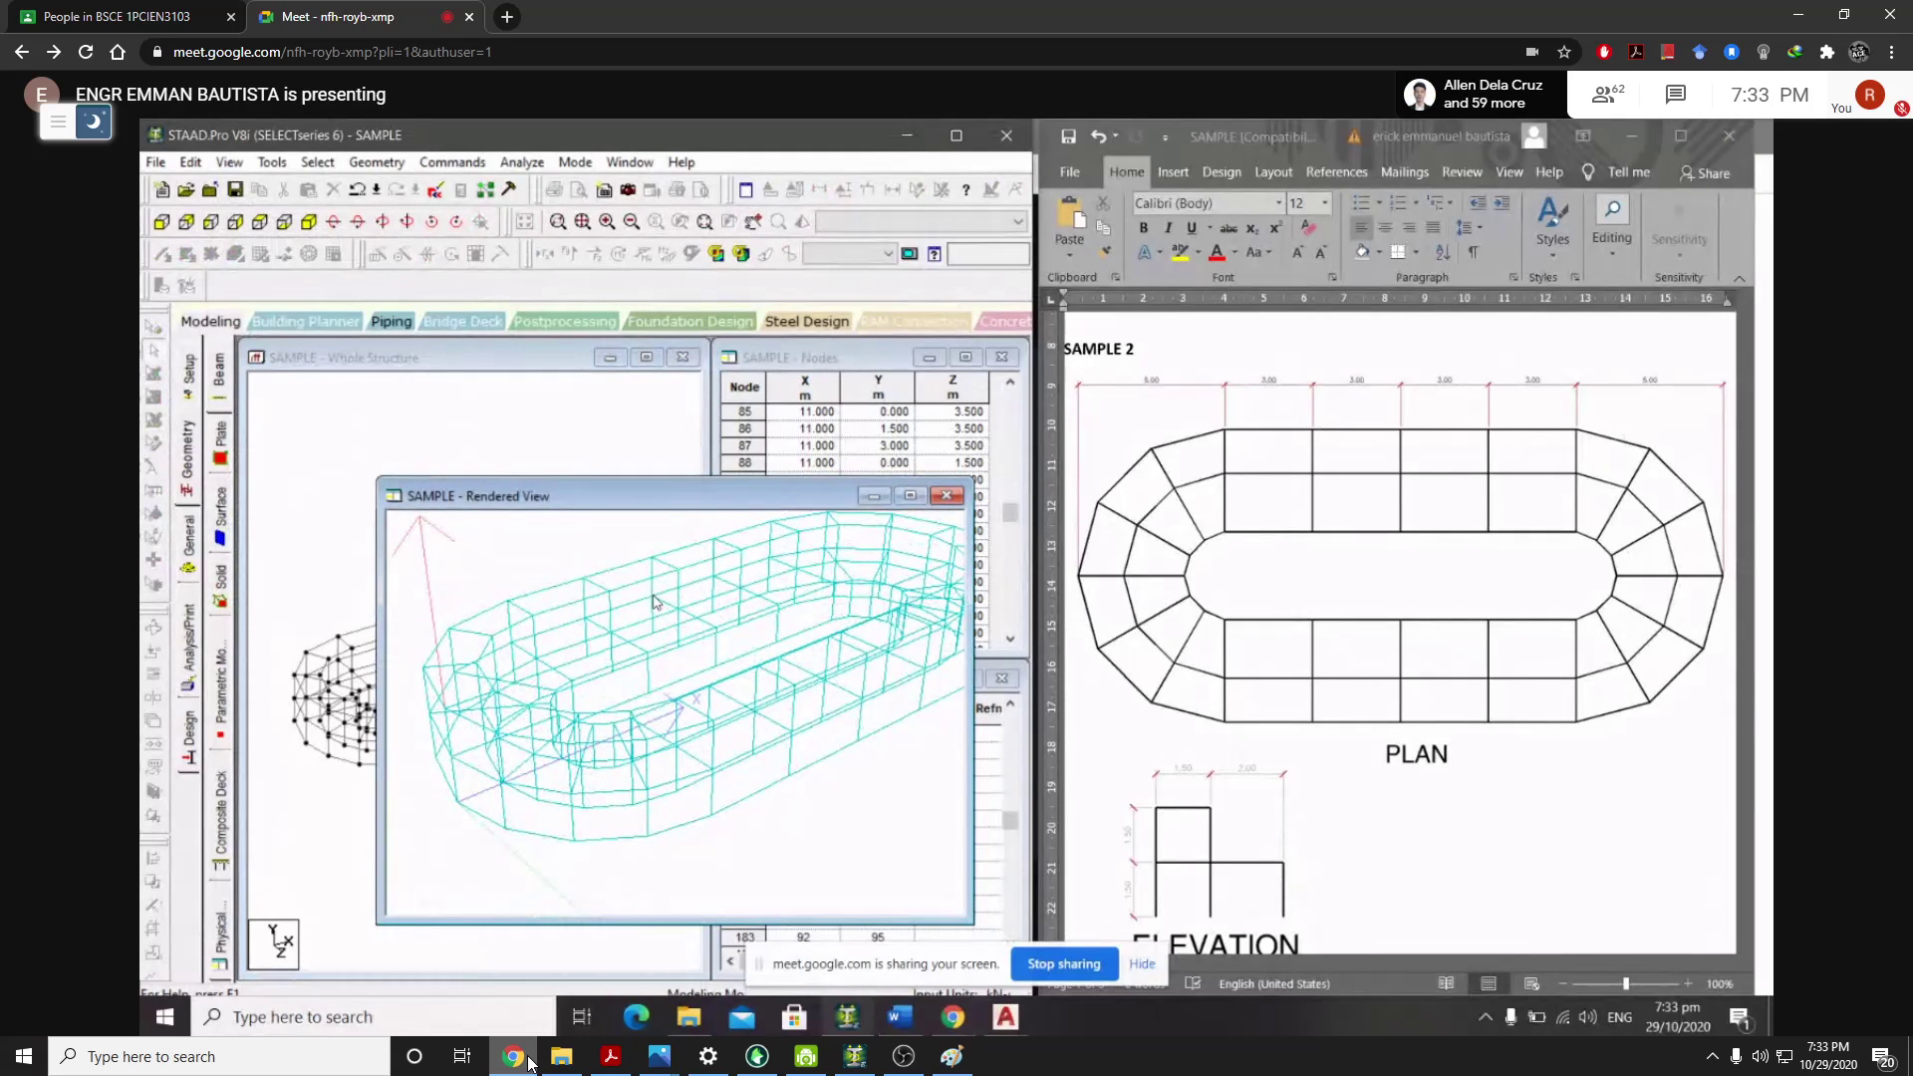
pyautogui.click(528, 1062)
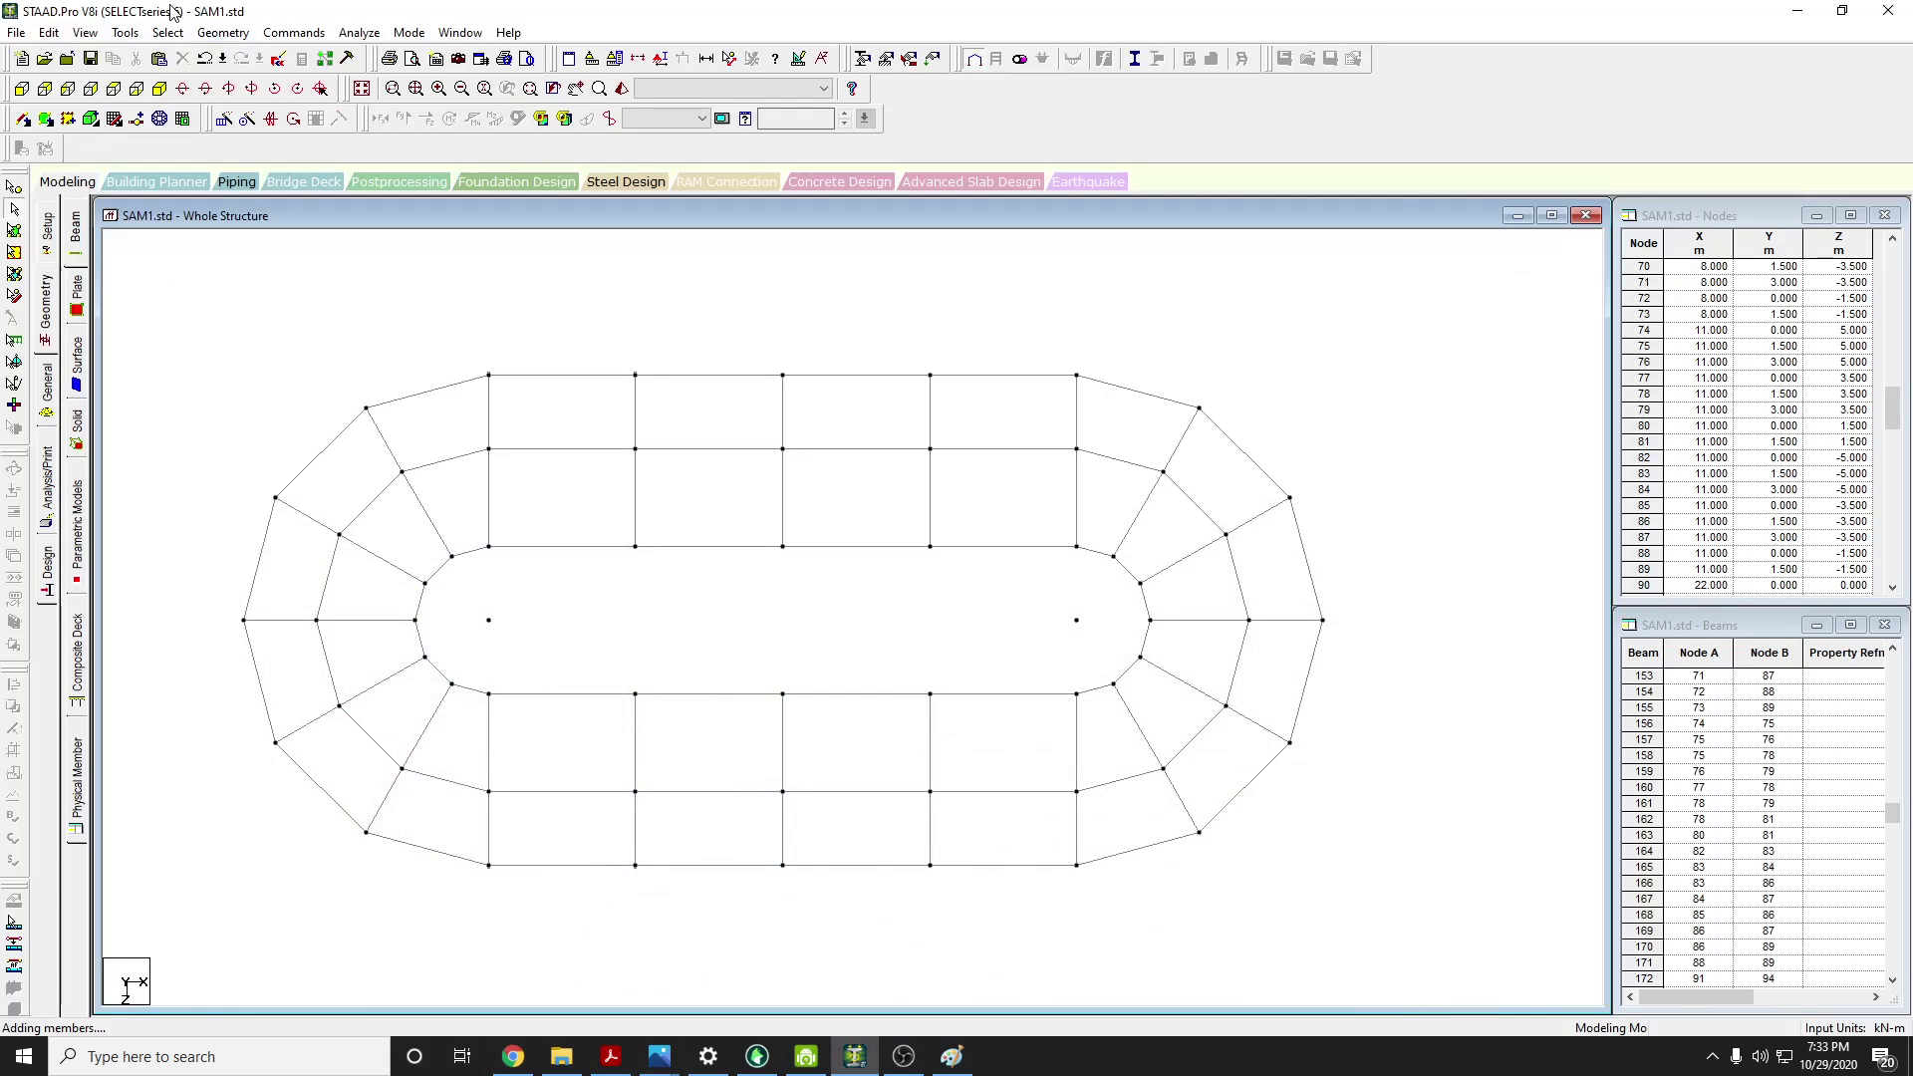
pyautogui.click(86, 32)
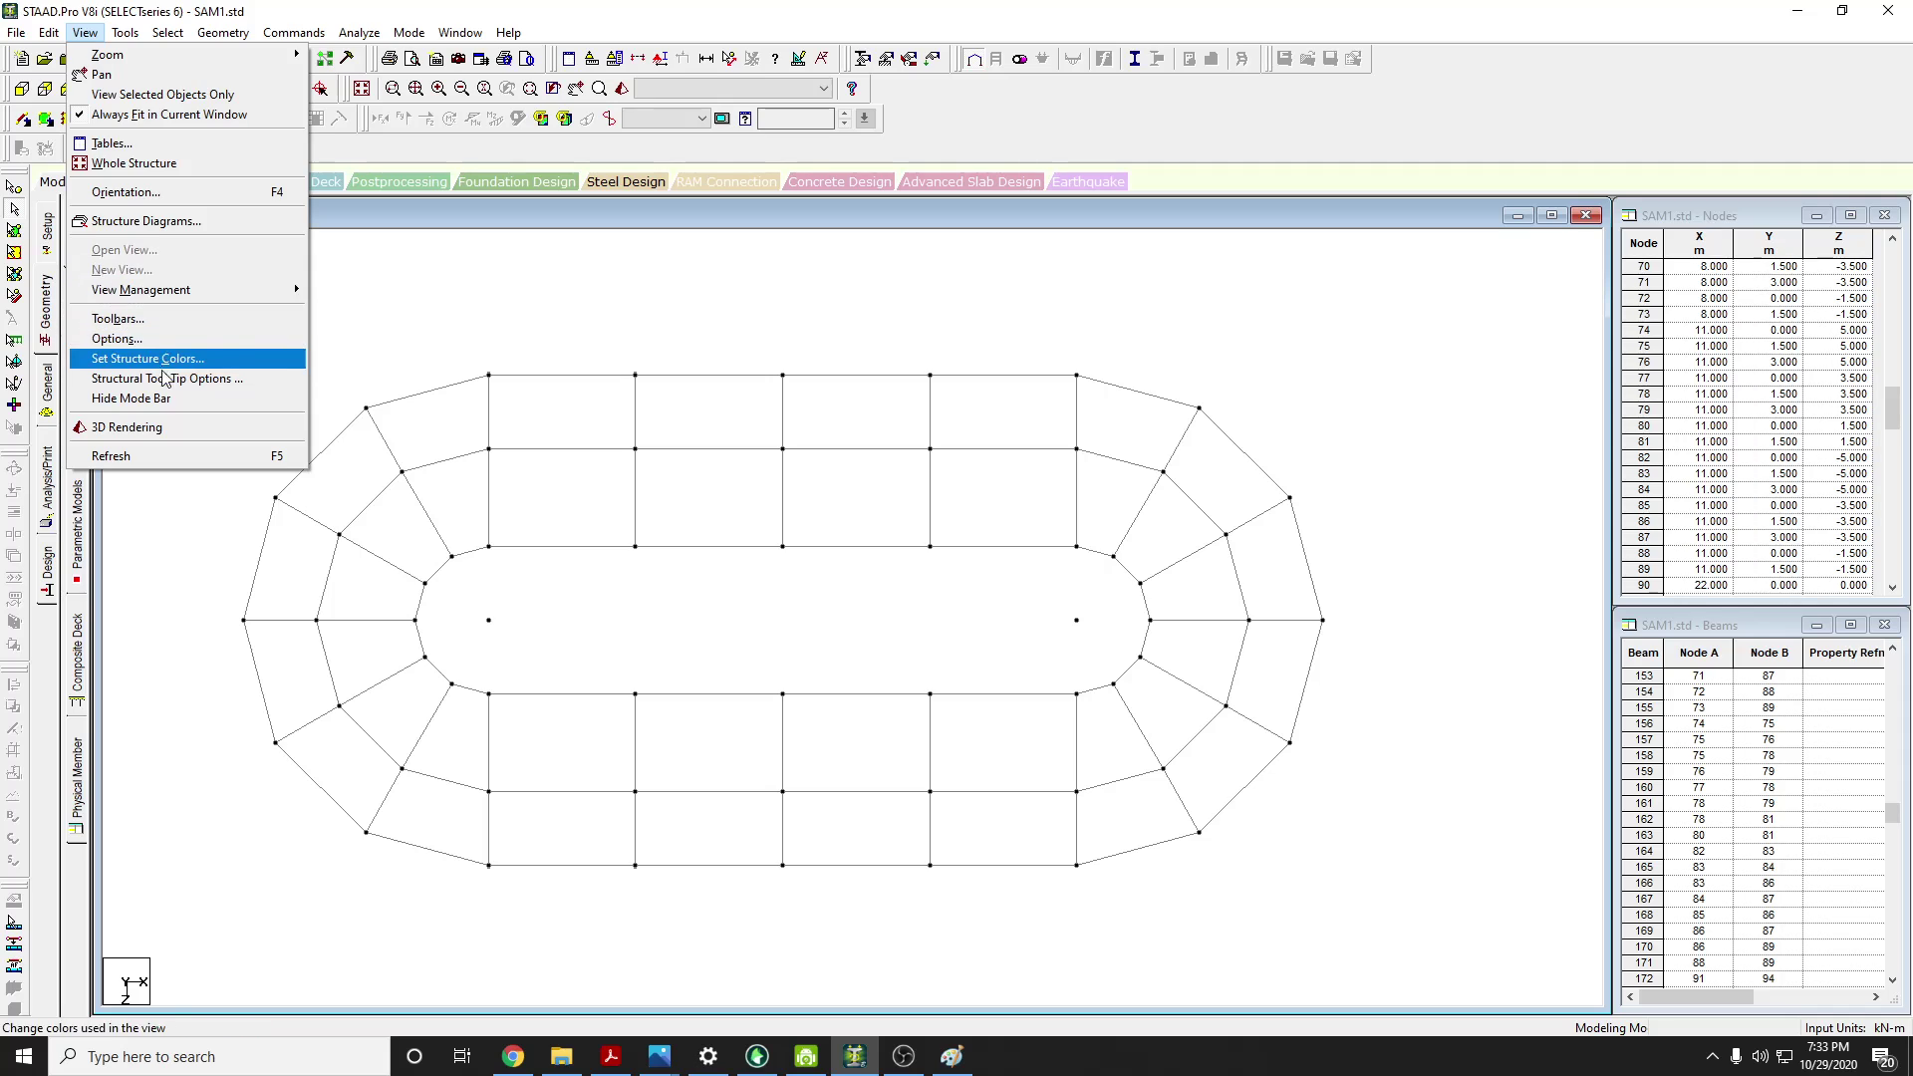
pyautogui.click(160, 428)
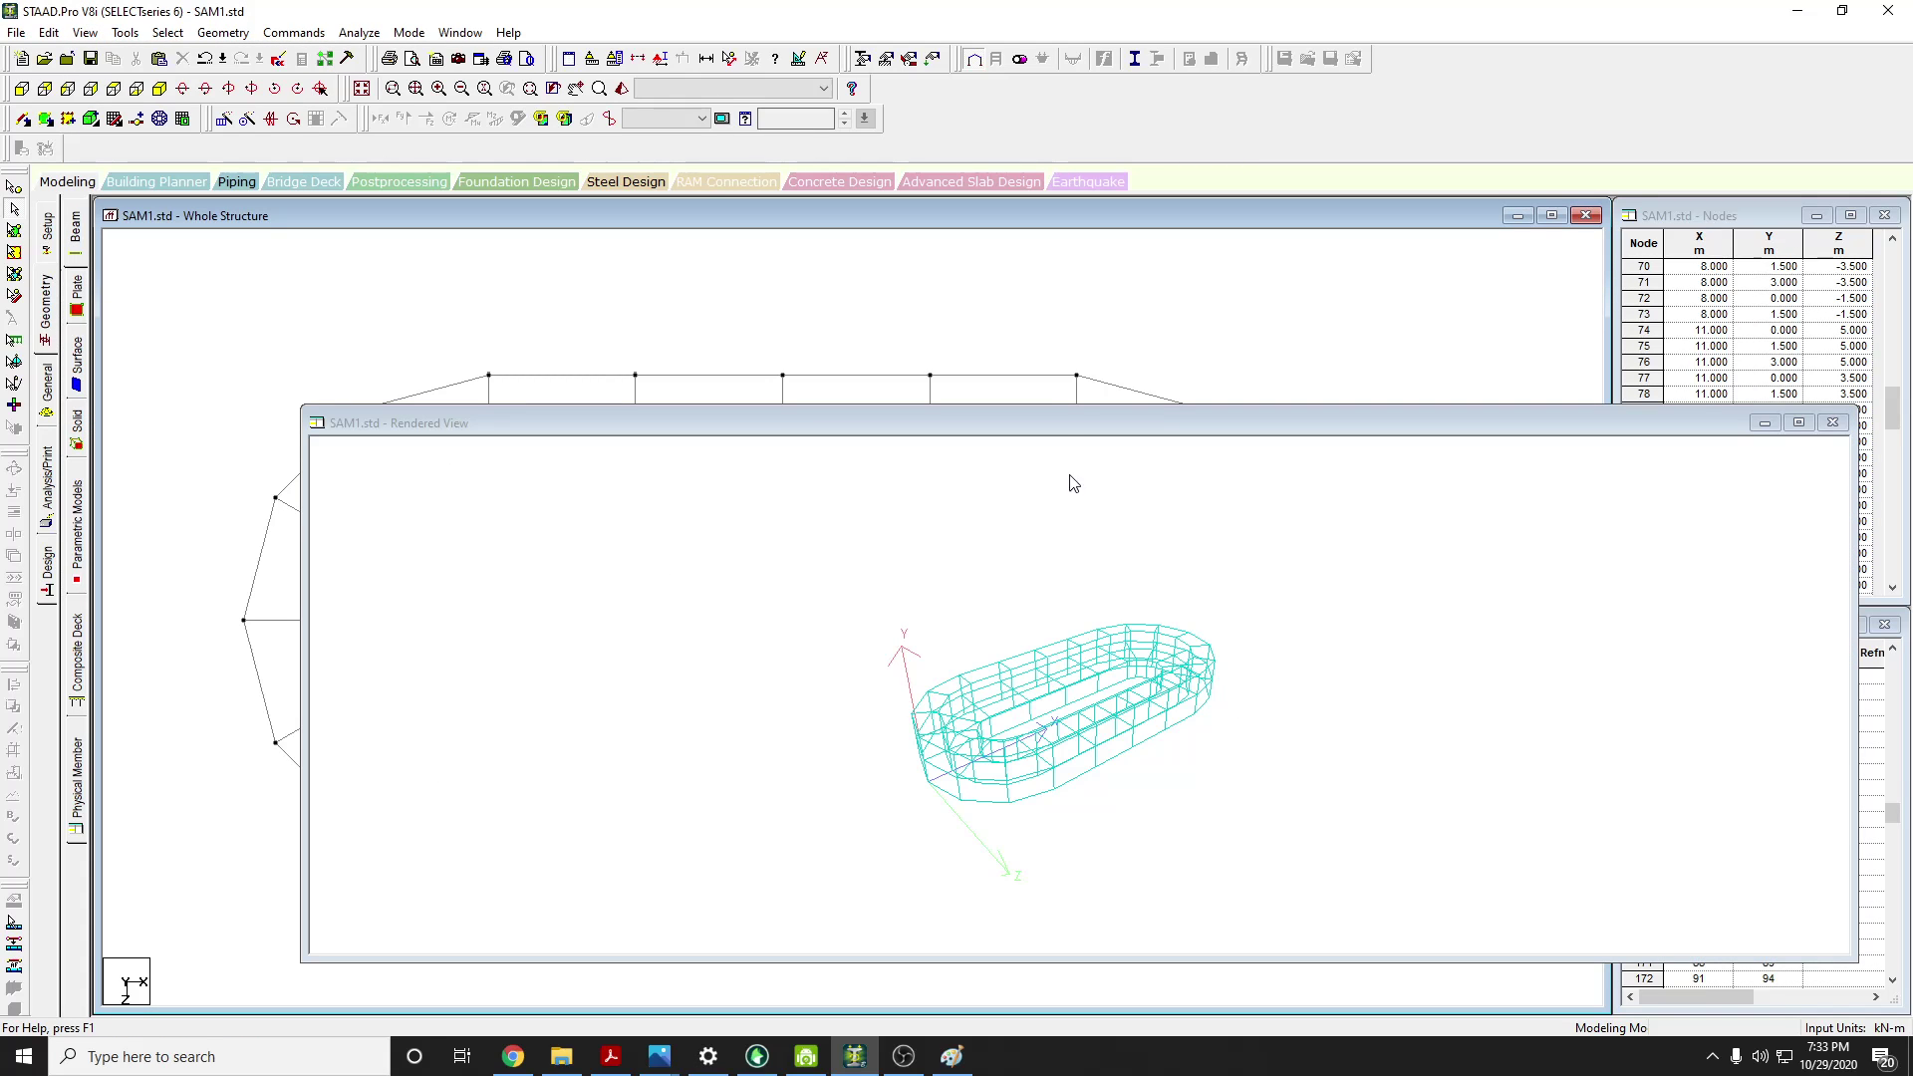
pyautogui.moveTo(1014, 438); pyautogui.dragTo(886, 271)
pyautogui.moveTo(933, 594); pyautogui.dragTo(558, 498)
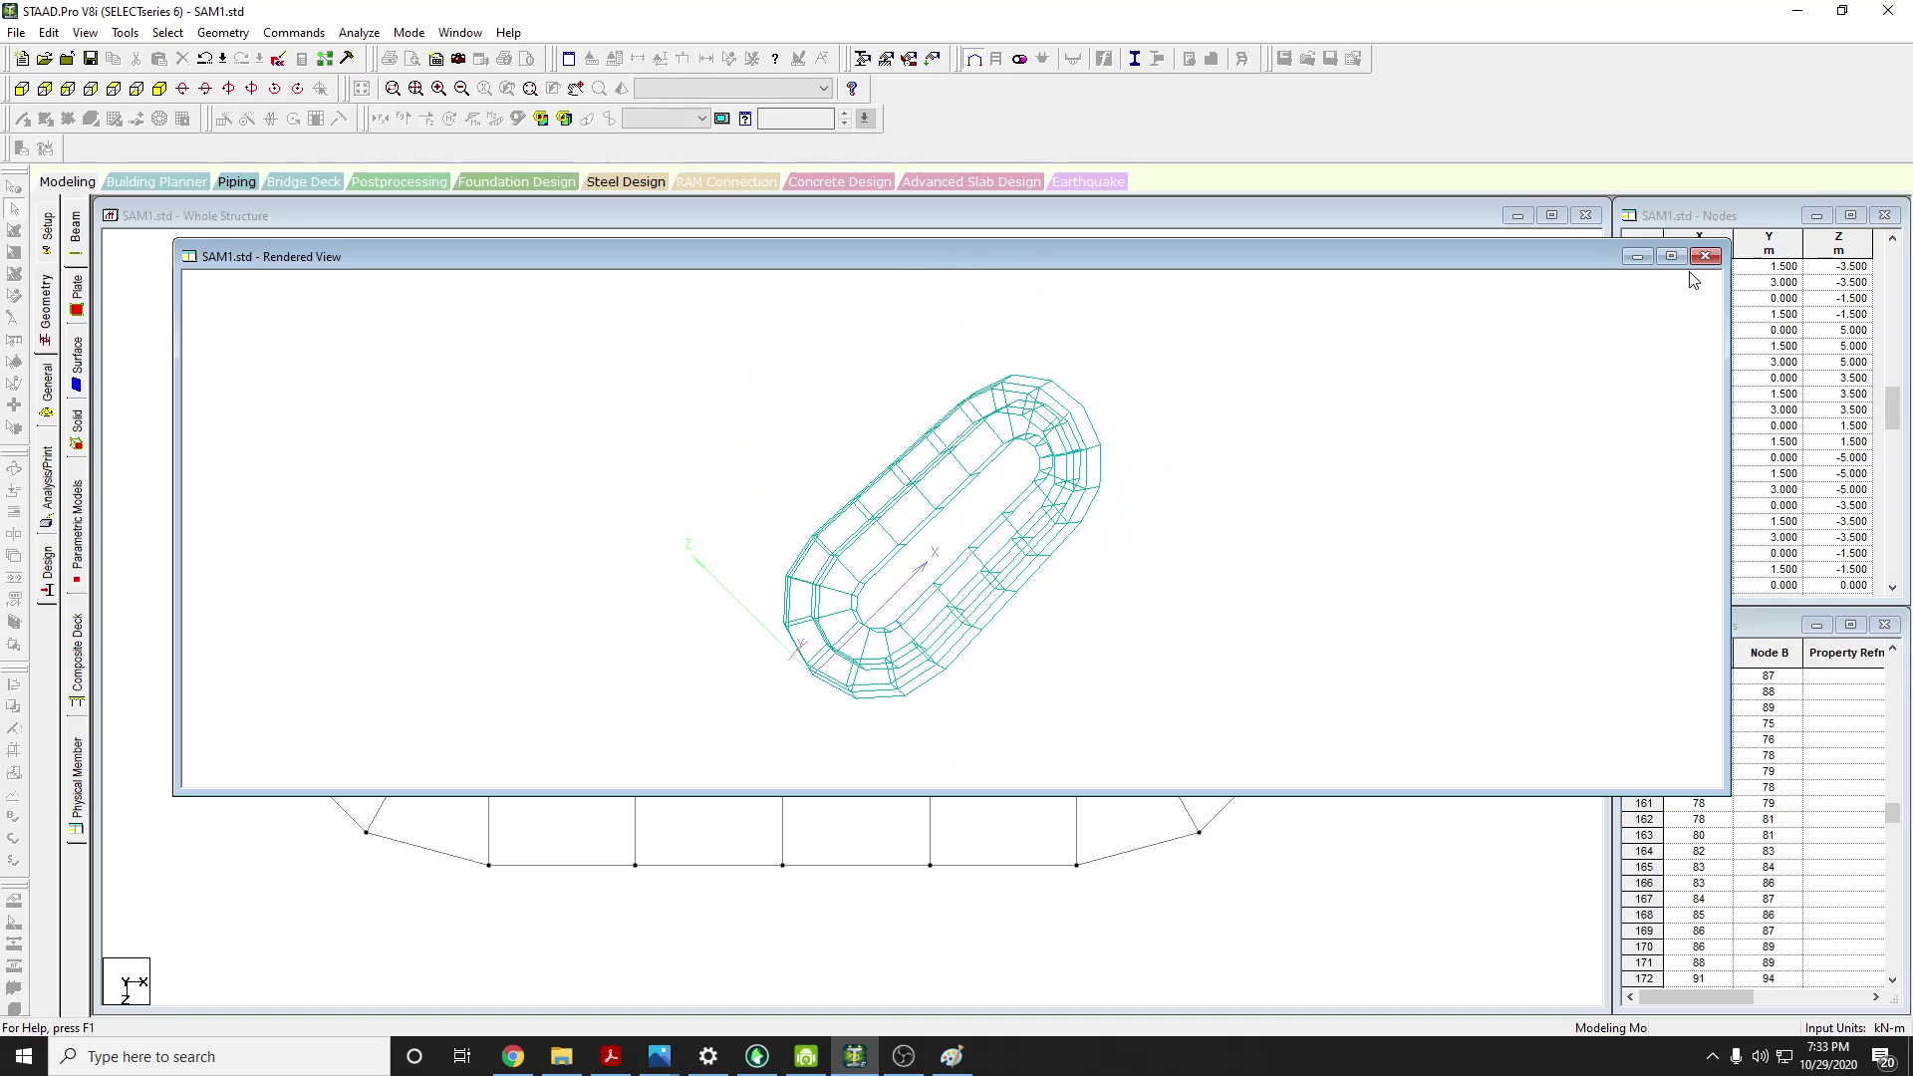
pyautogui.click(1705, 257)
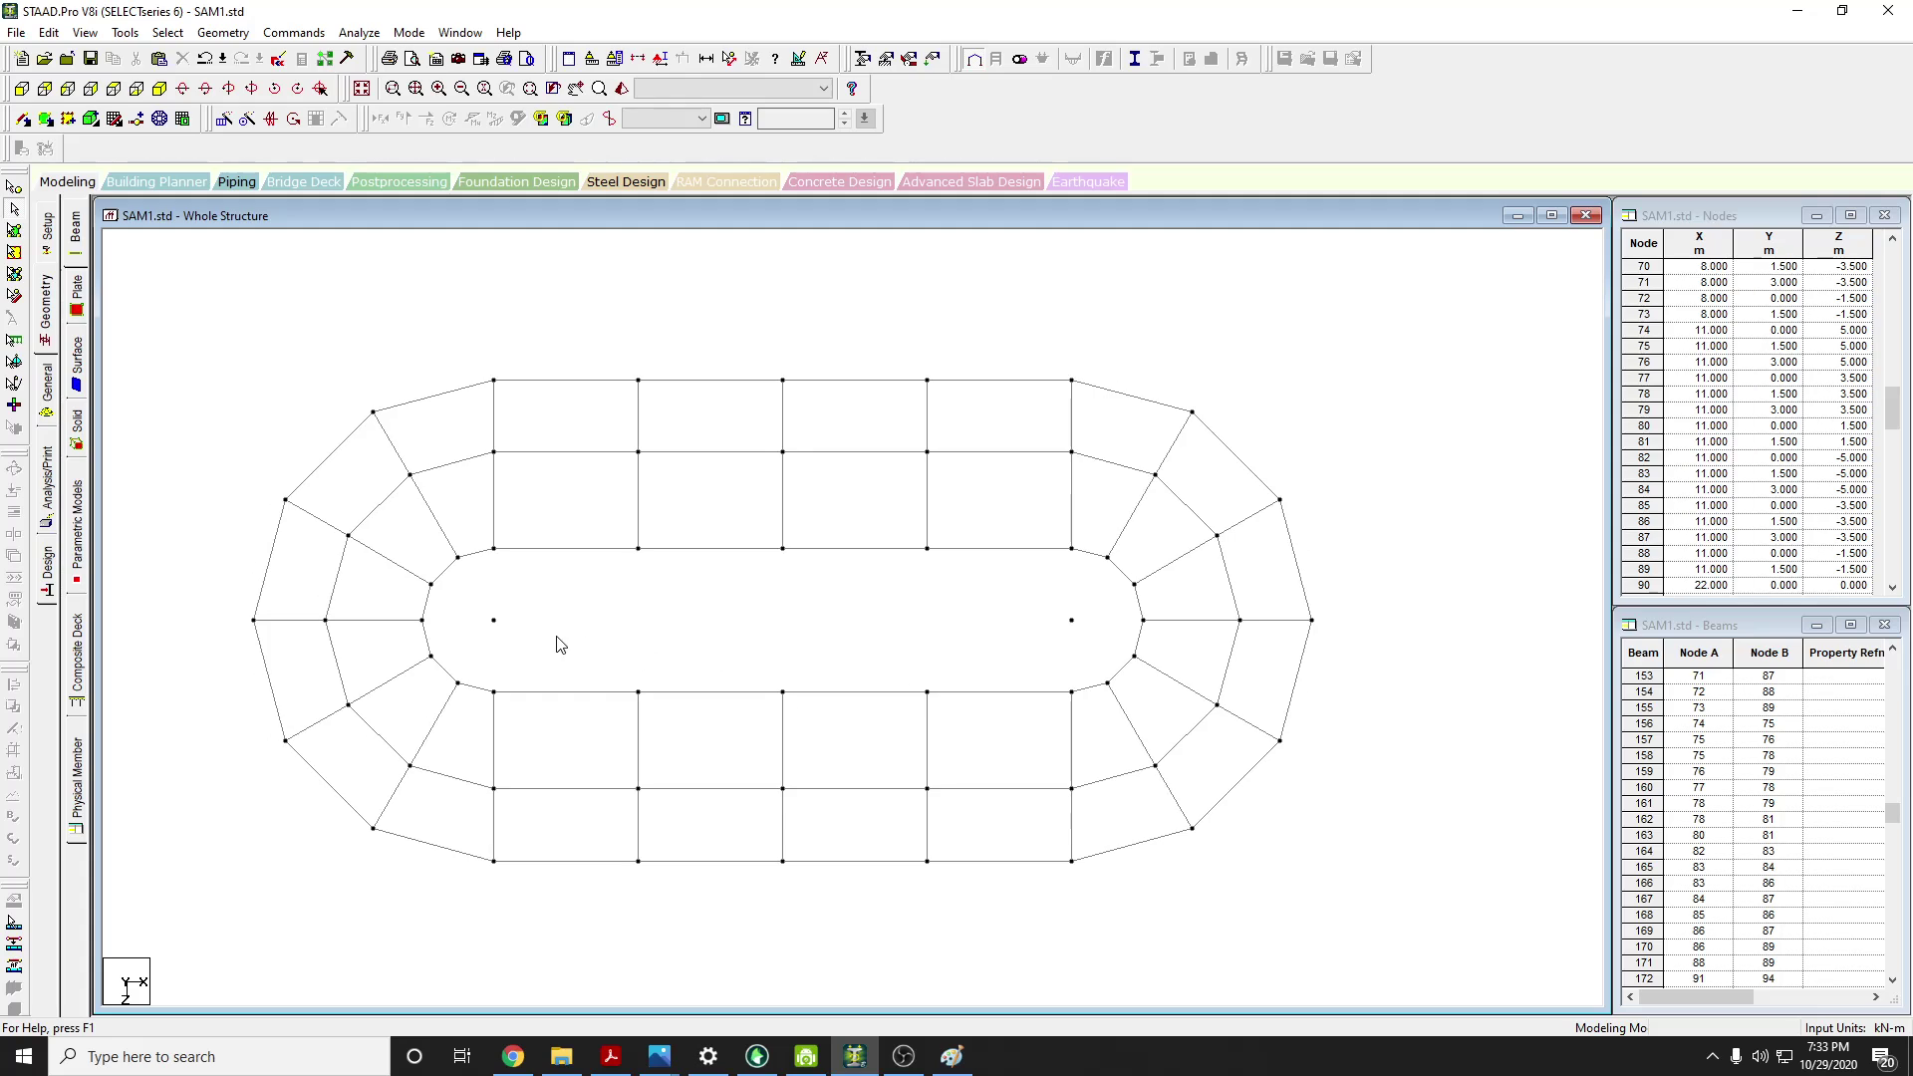
# Check the presenter's isometric view of the ring in Google Meet and return to the plan in STAAD.Pro
pyautogui.click(513, 1057)
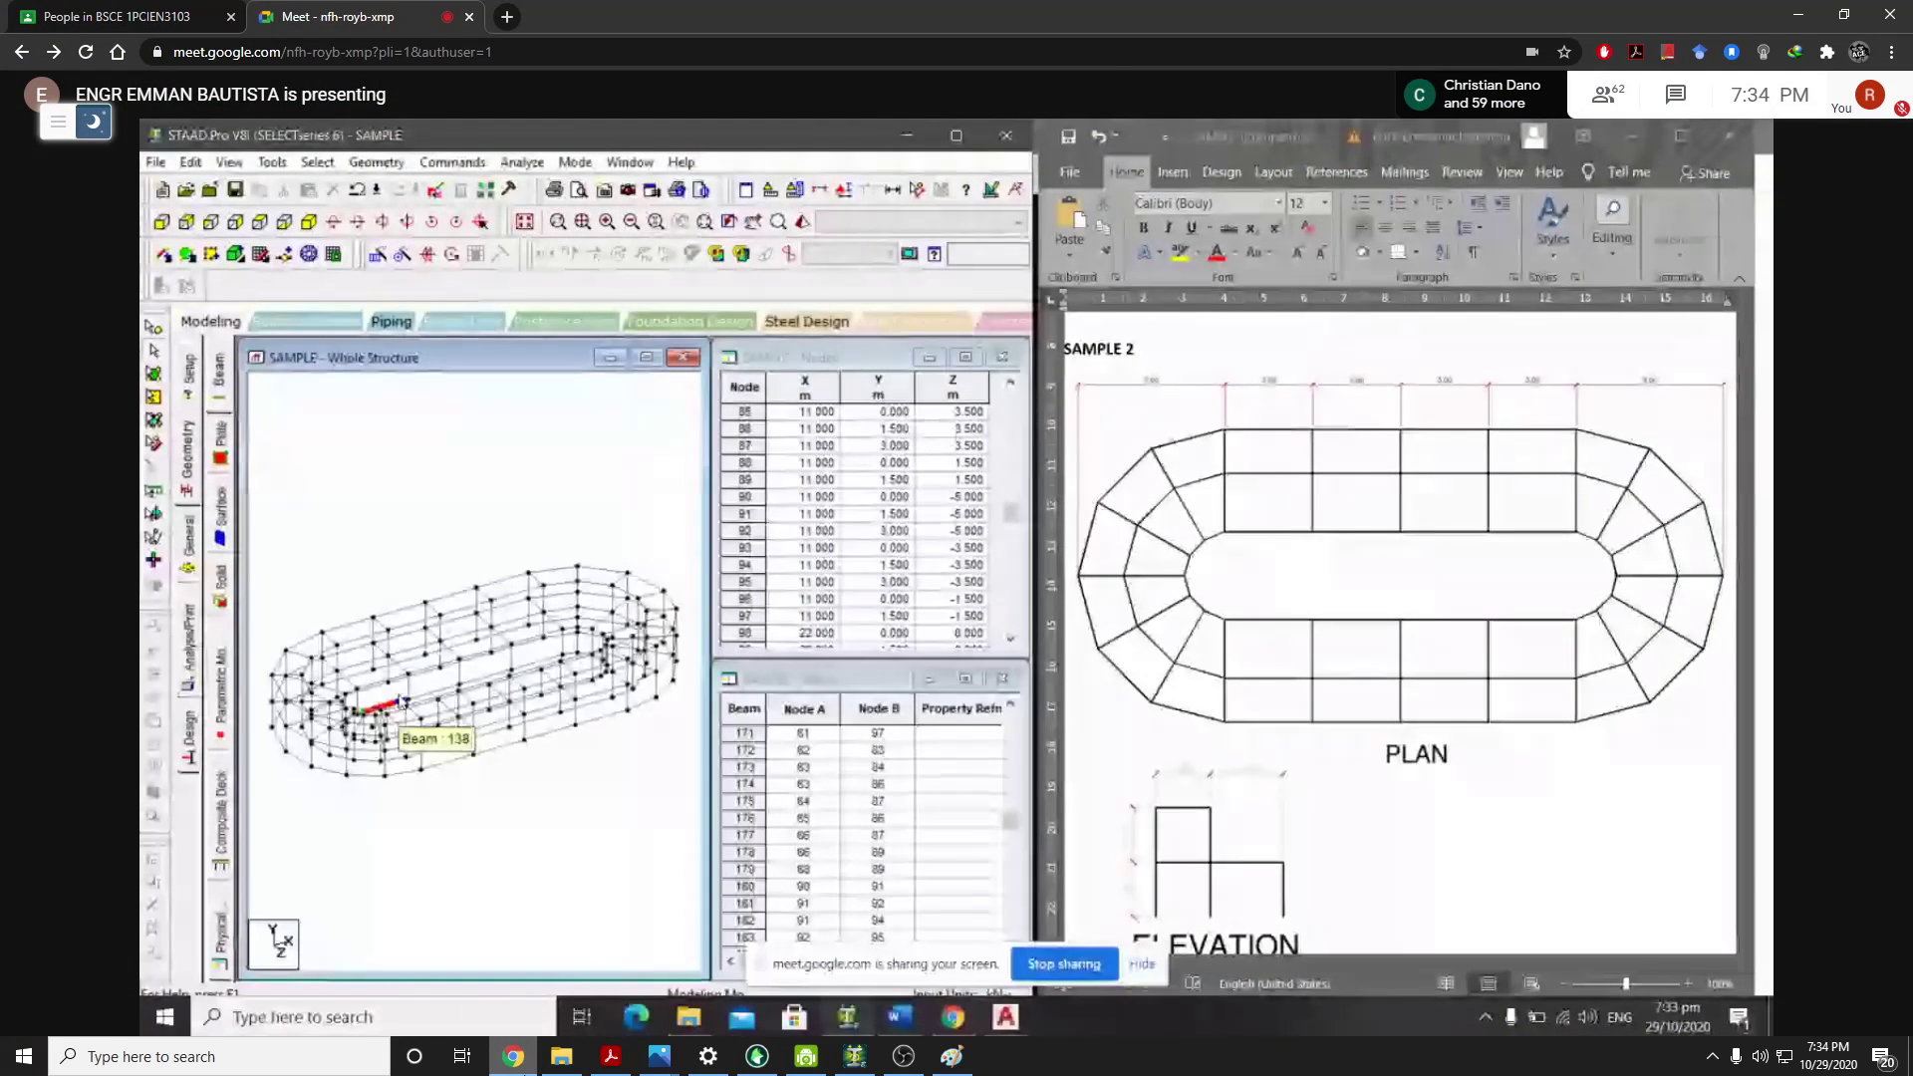
pyautogui.click(521, 1067)
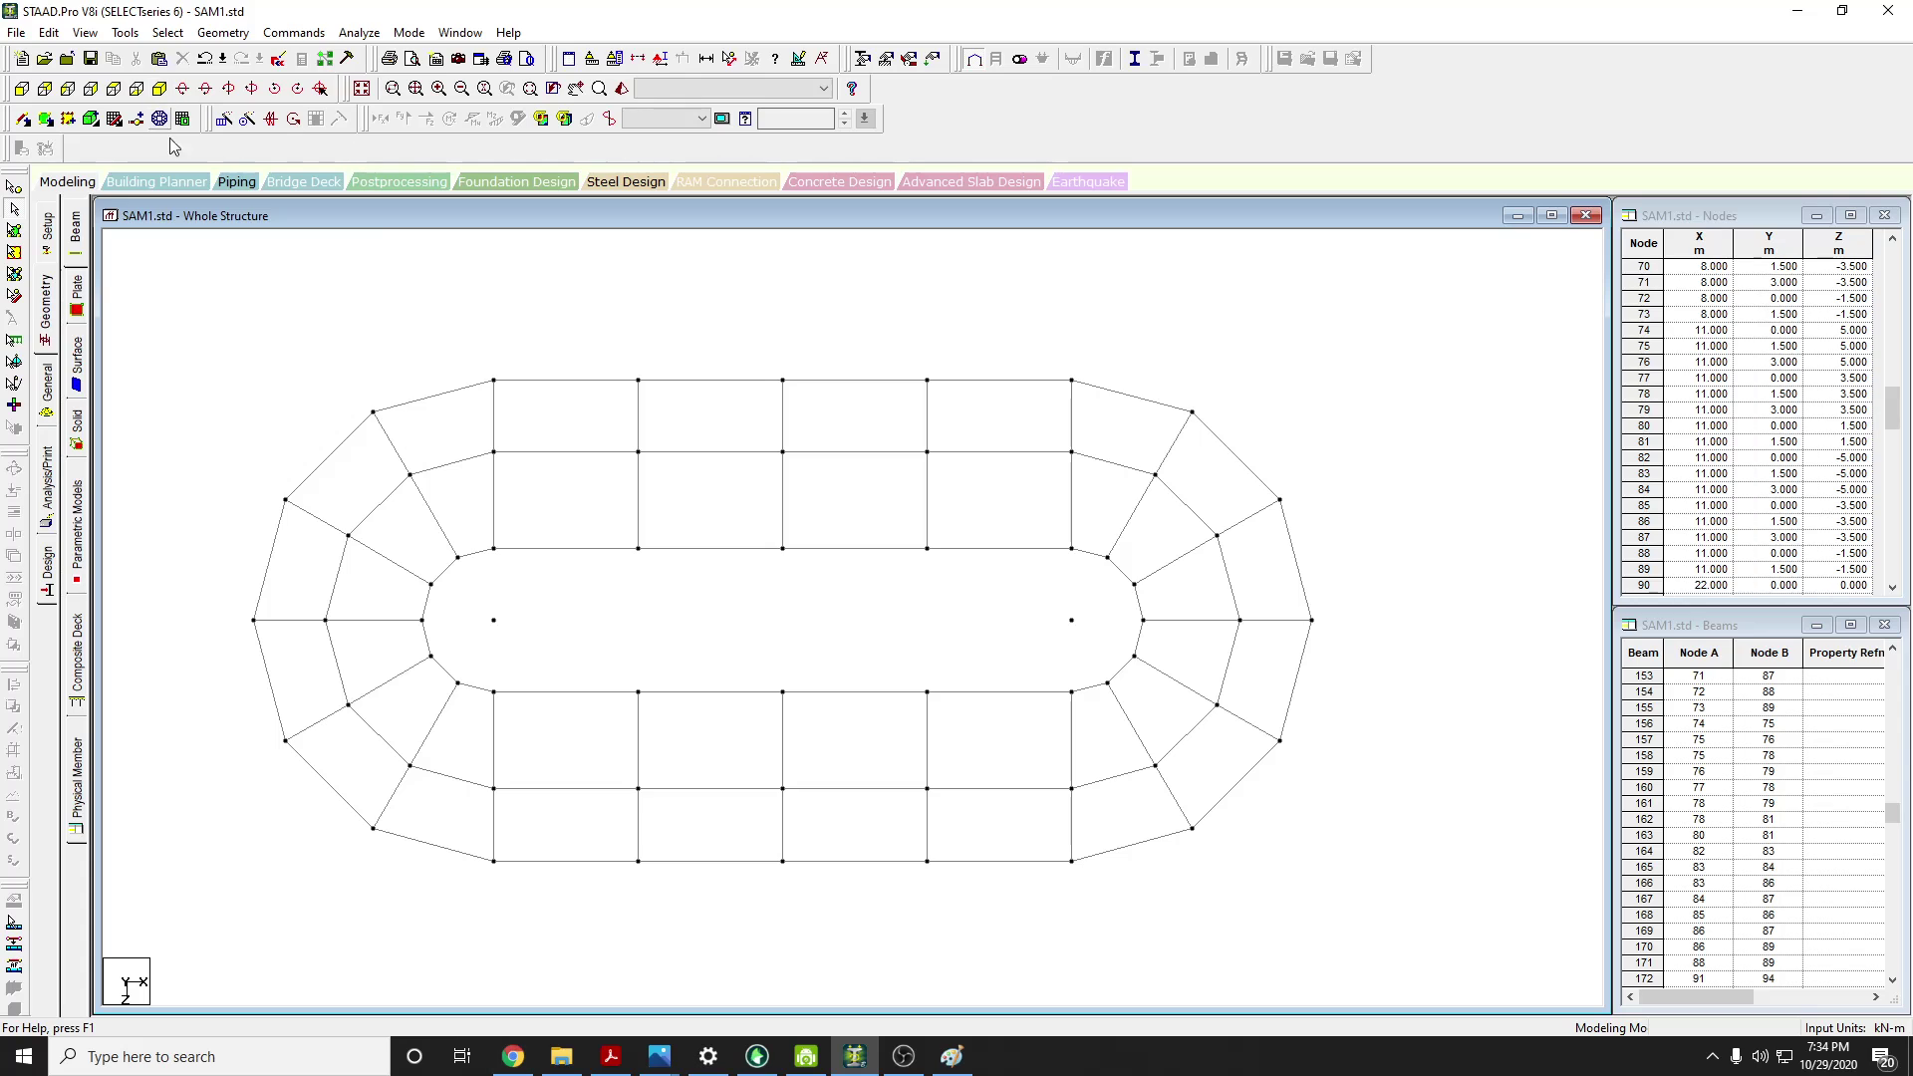
# Follow the presenter's shared screen in Google Meet and check in OBS that the screen recording is running
pyautogui.click(514, 1057)
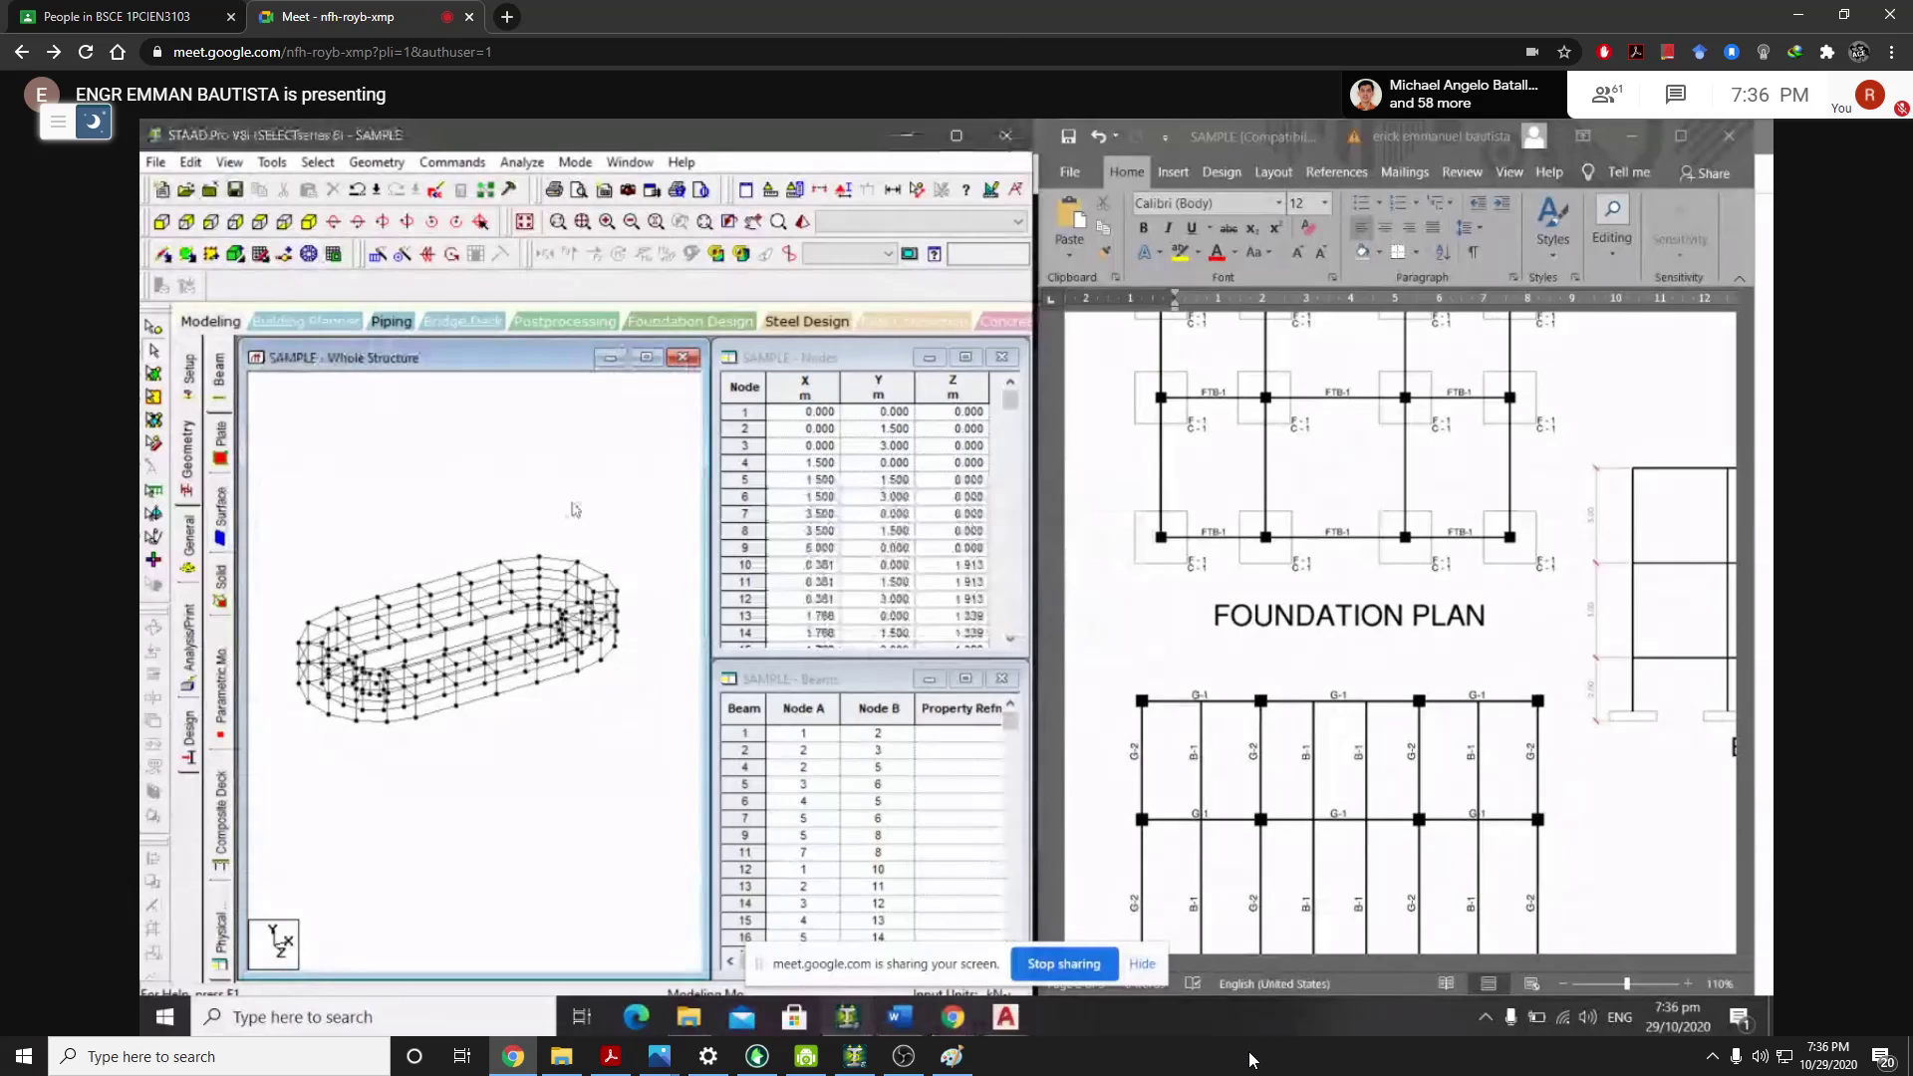
pyautogui.click(903, 1058)
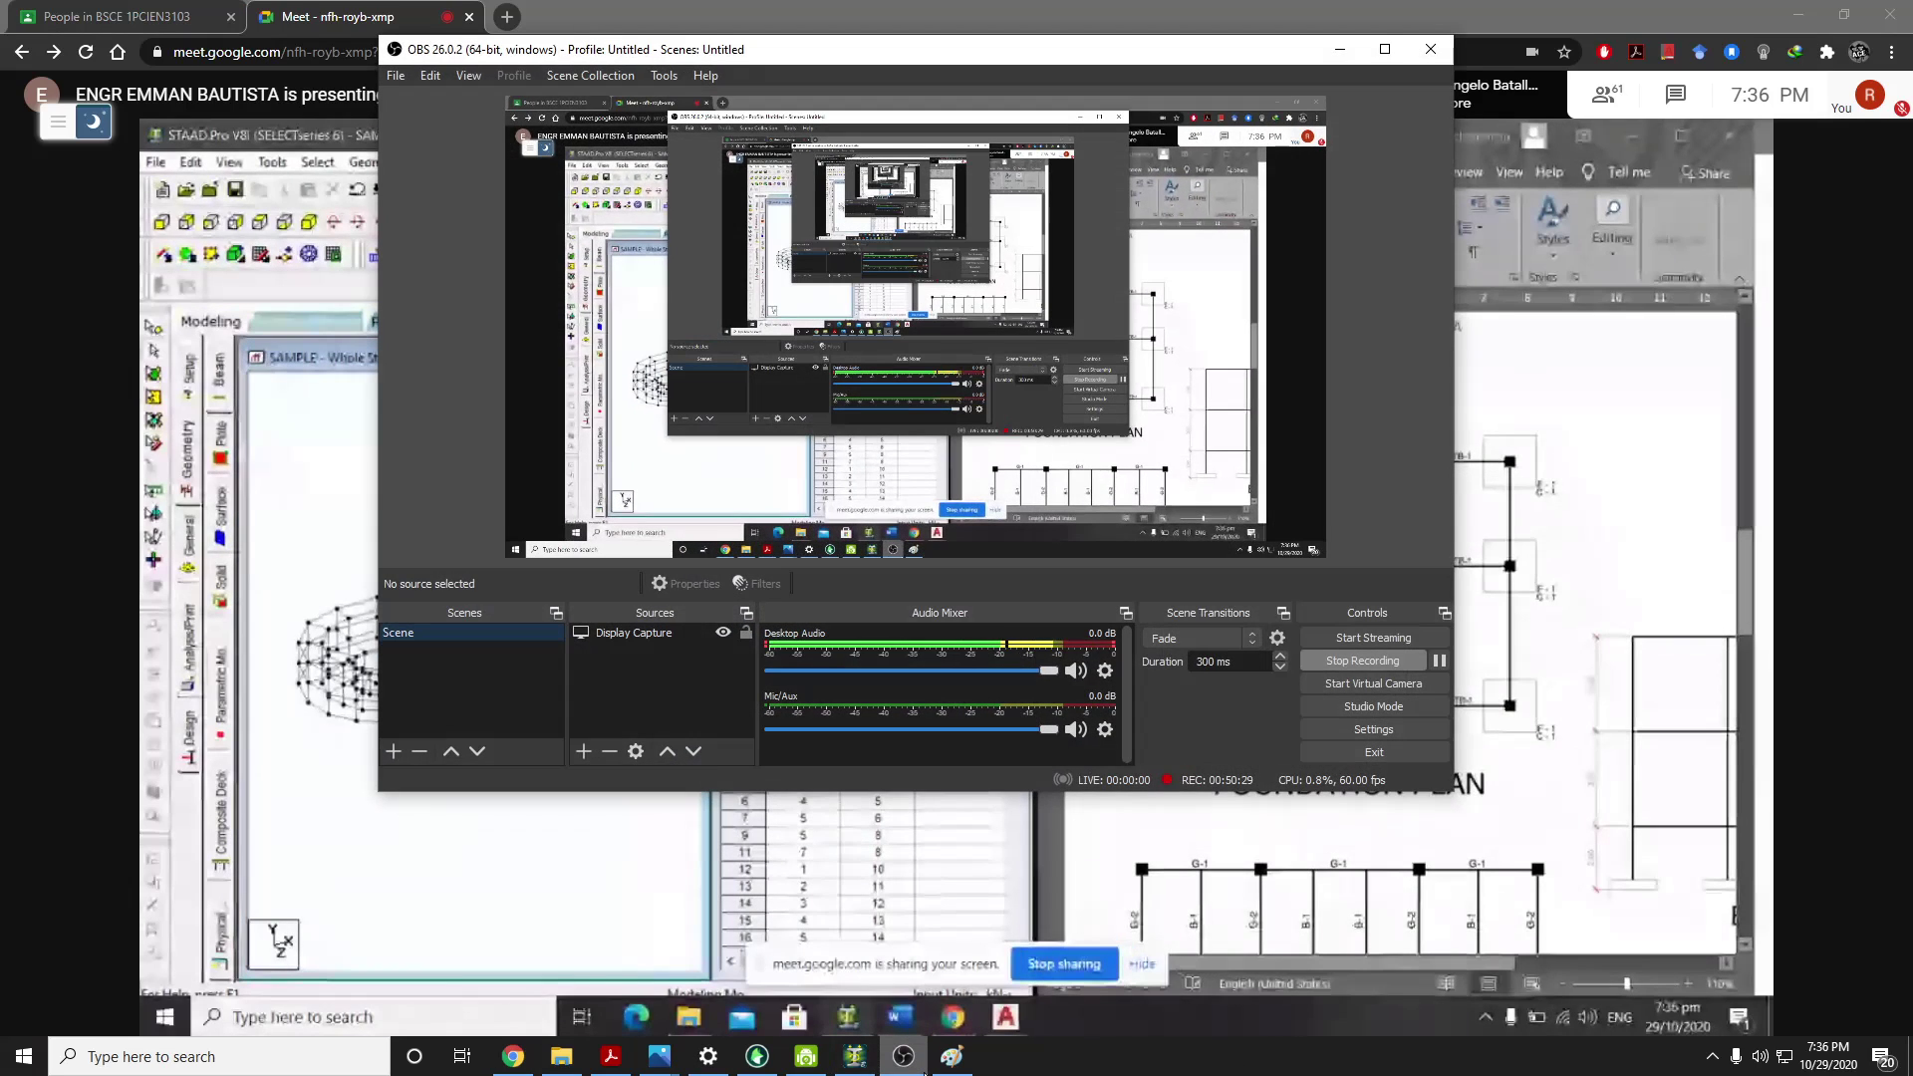
pyautogui.click(923, 1066)
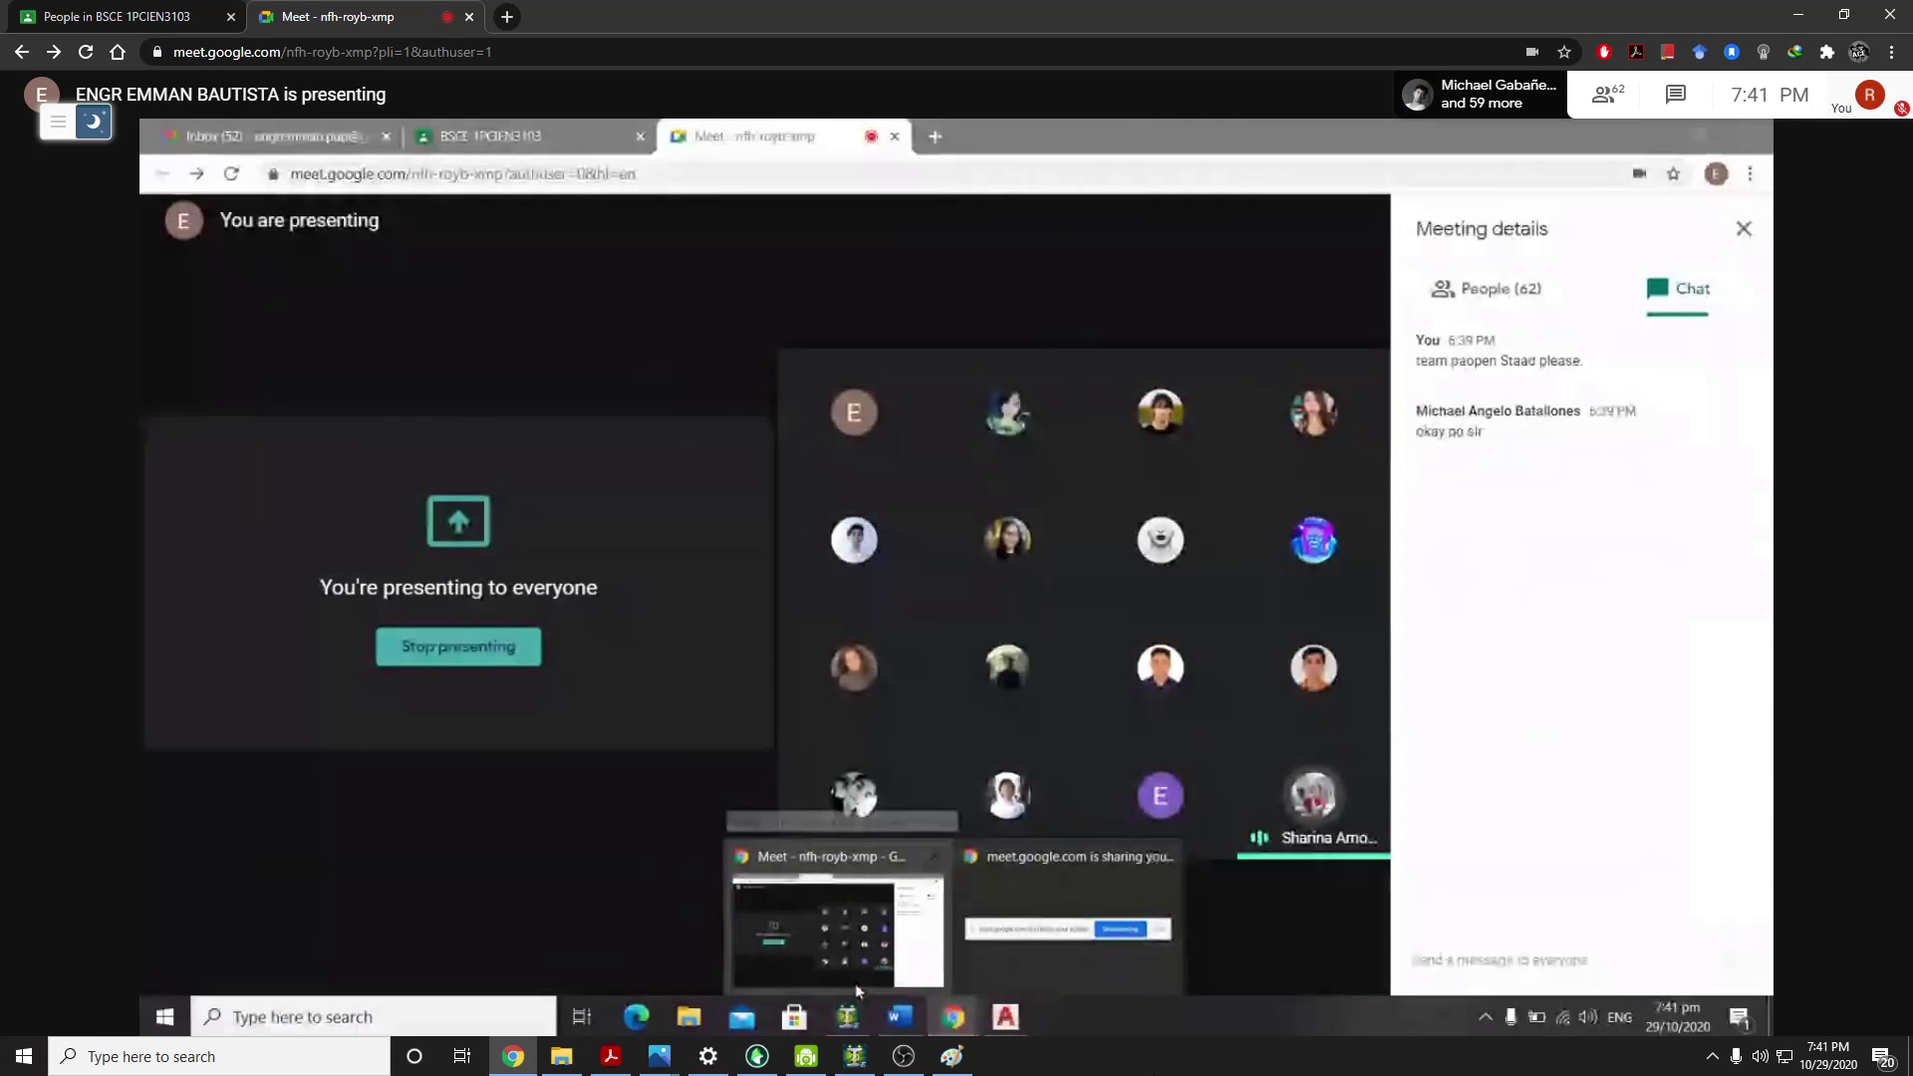
pyautogui.click(907, 1058)
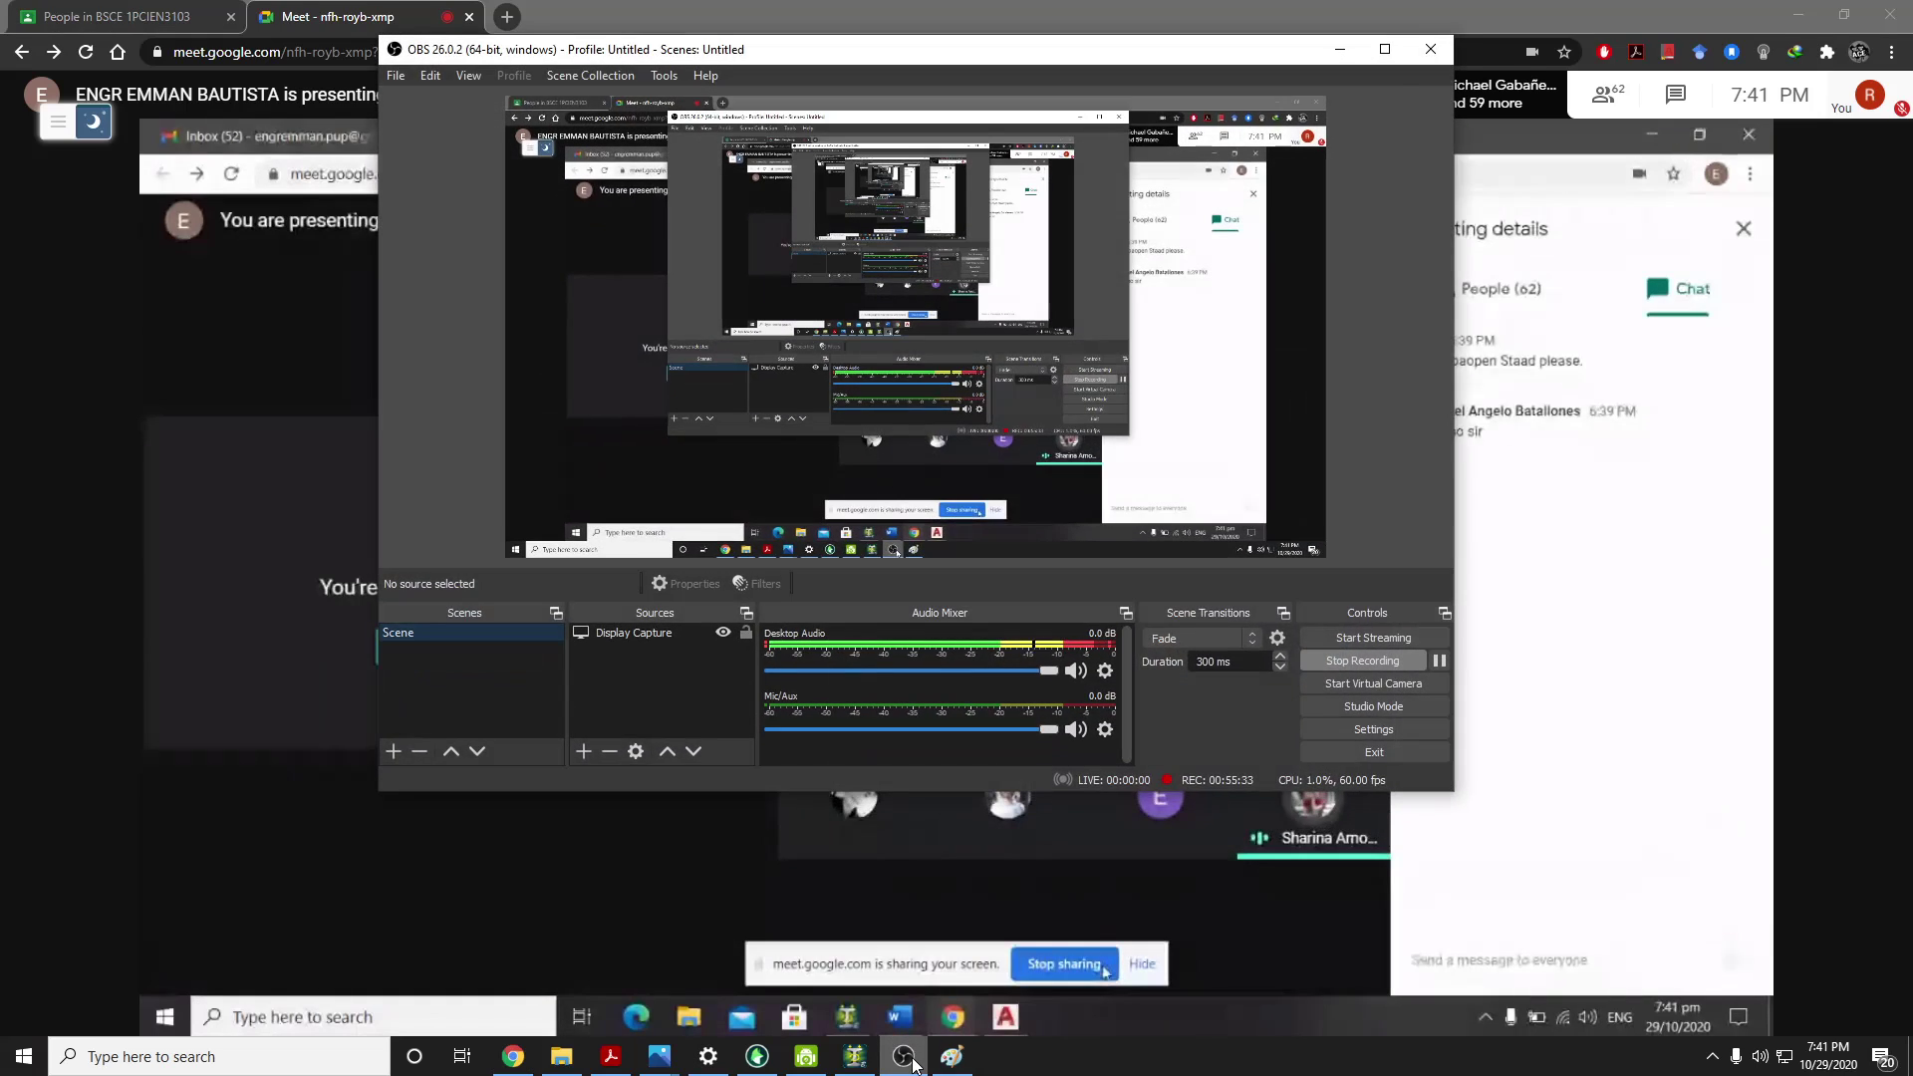
pyautogui.click(907, 1058)
pyautogui.click(907, 1058)
pyautogui.click(907, 1059)
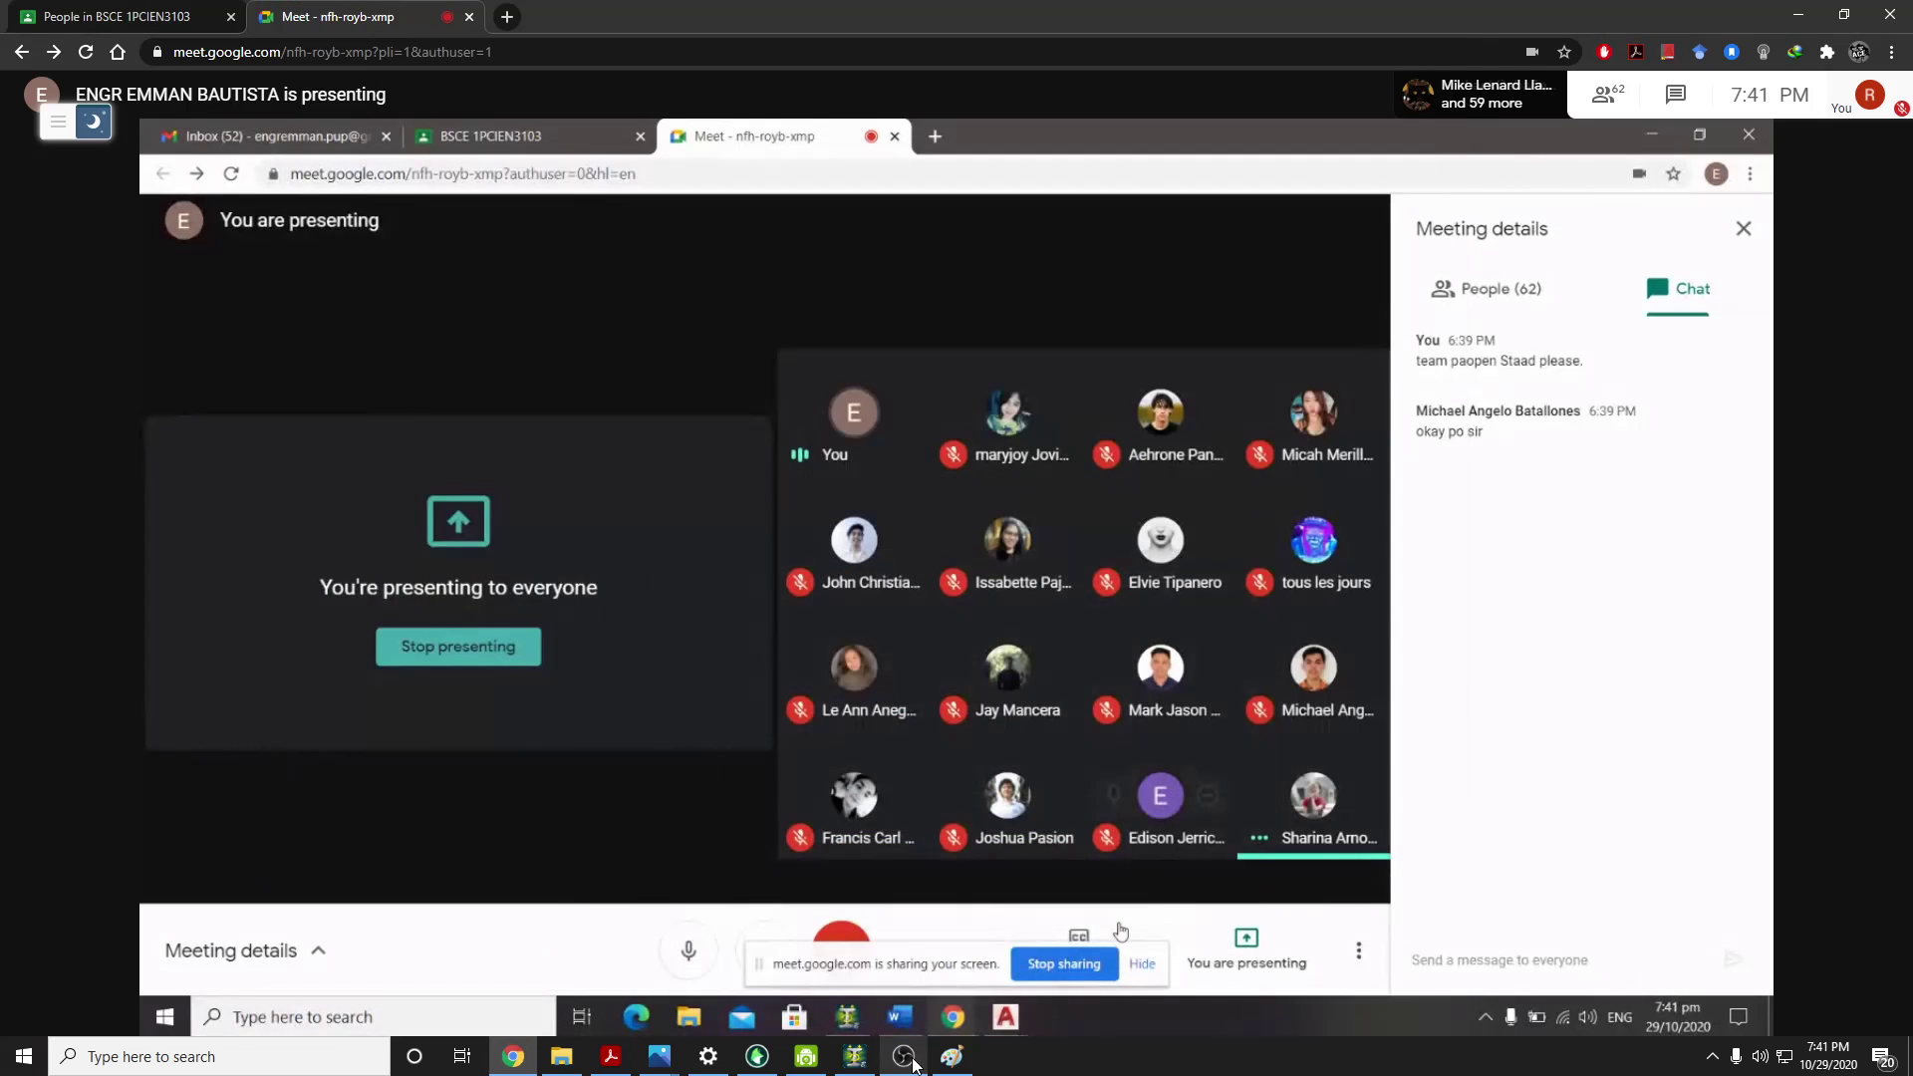
# Return to STAAD.Pro, accept the Auto Save request and save the modified structure under its existing file
pyautogui.click(854, 1058)
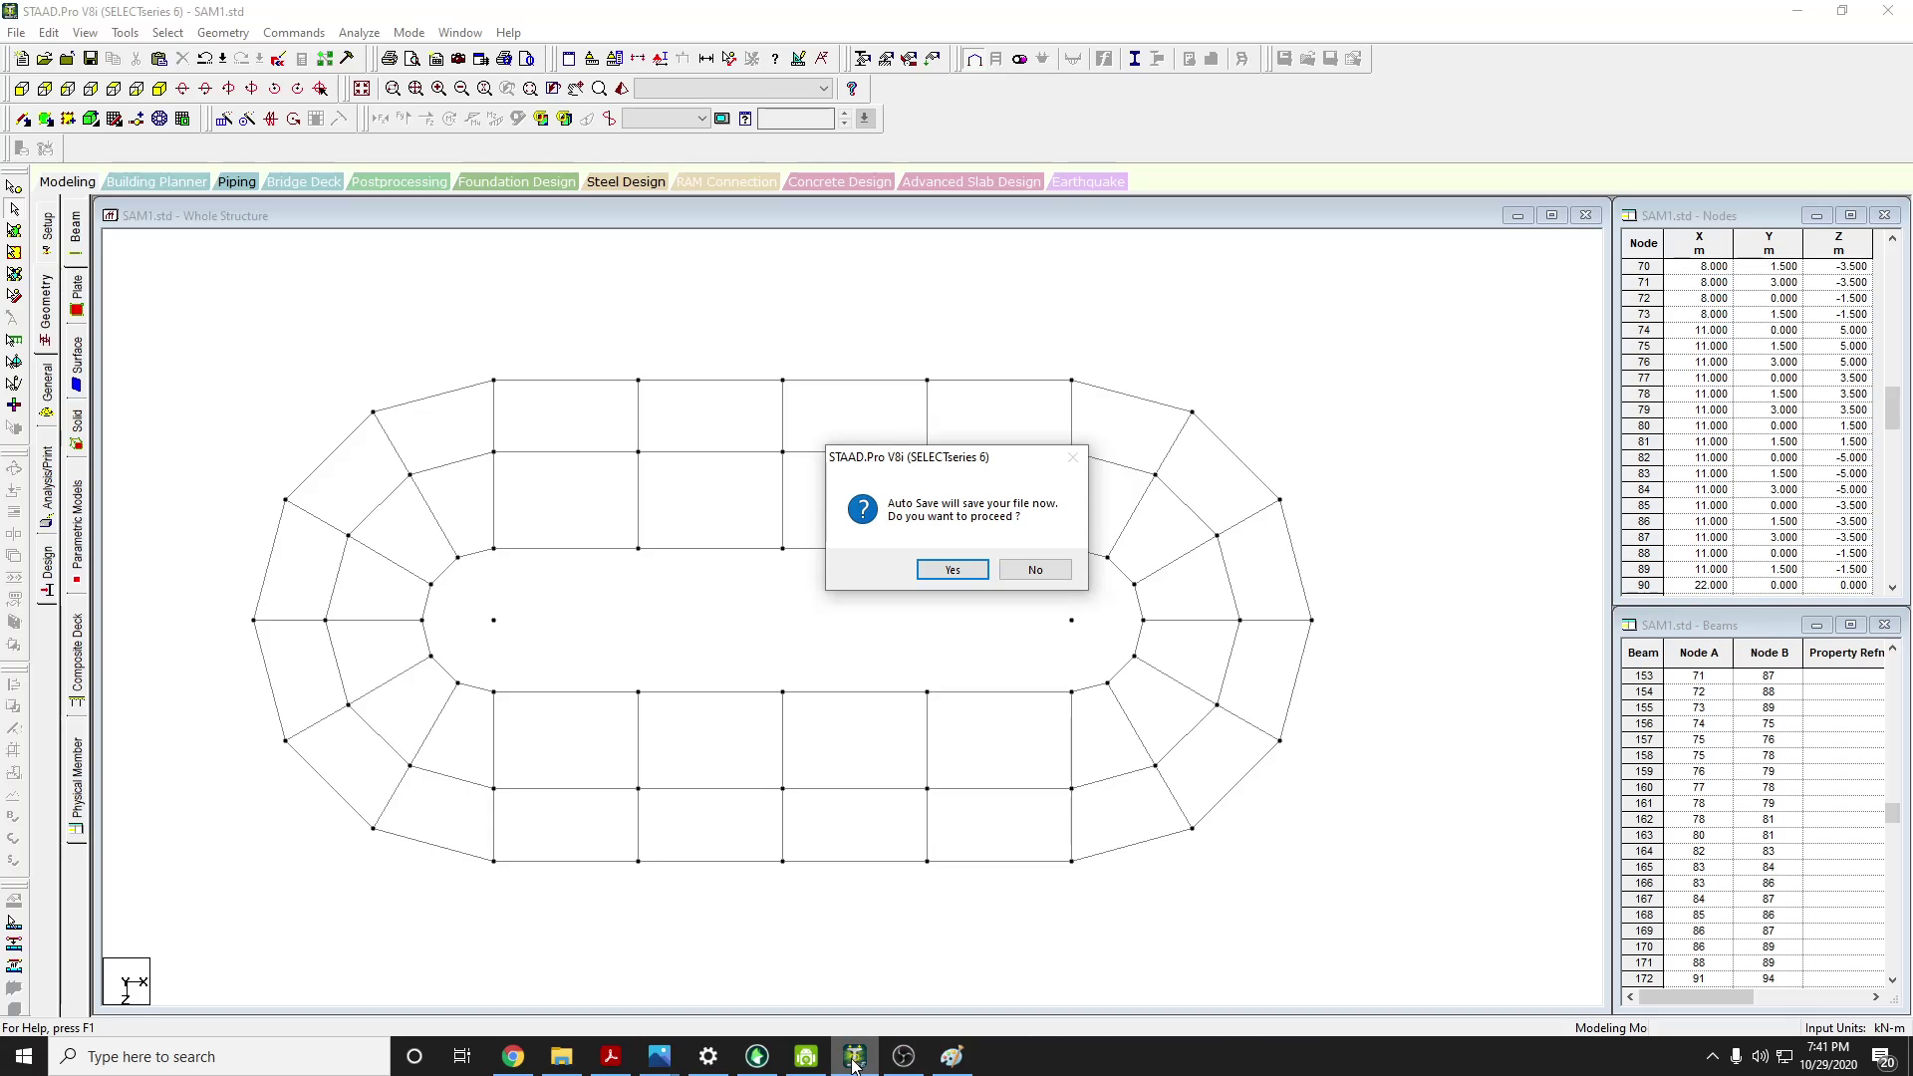
pyautogui.click(951, 571)
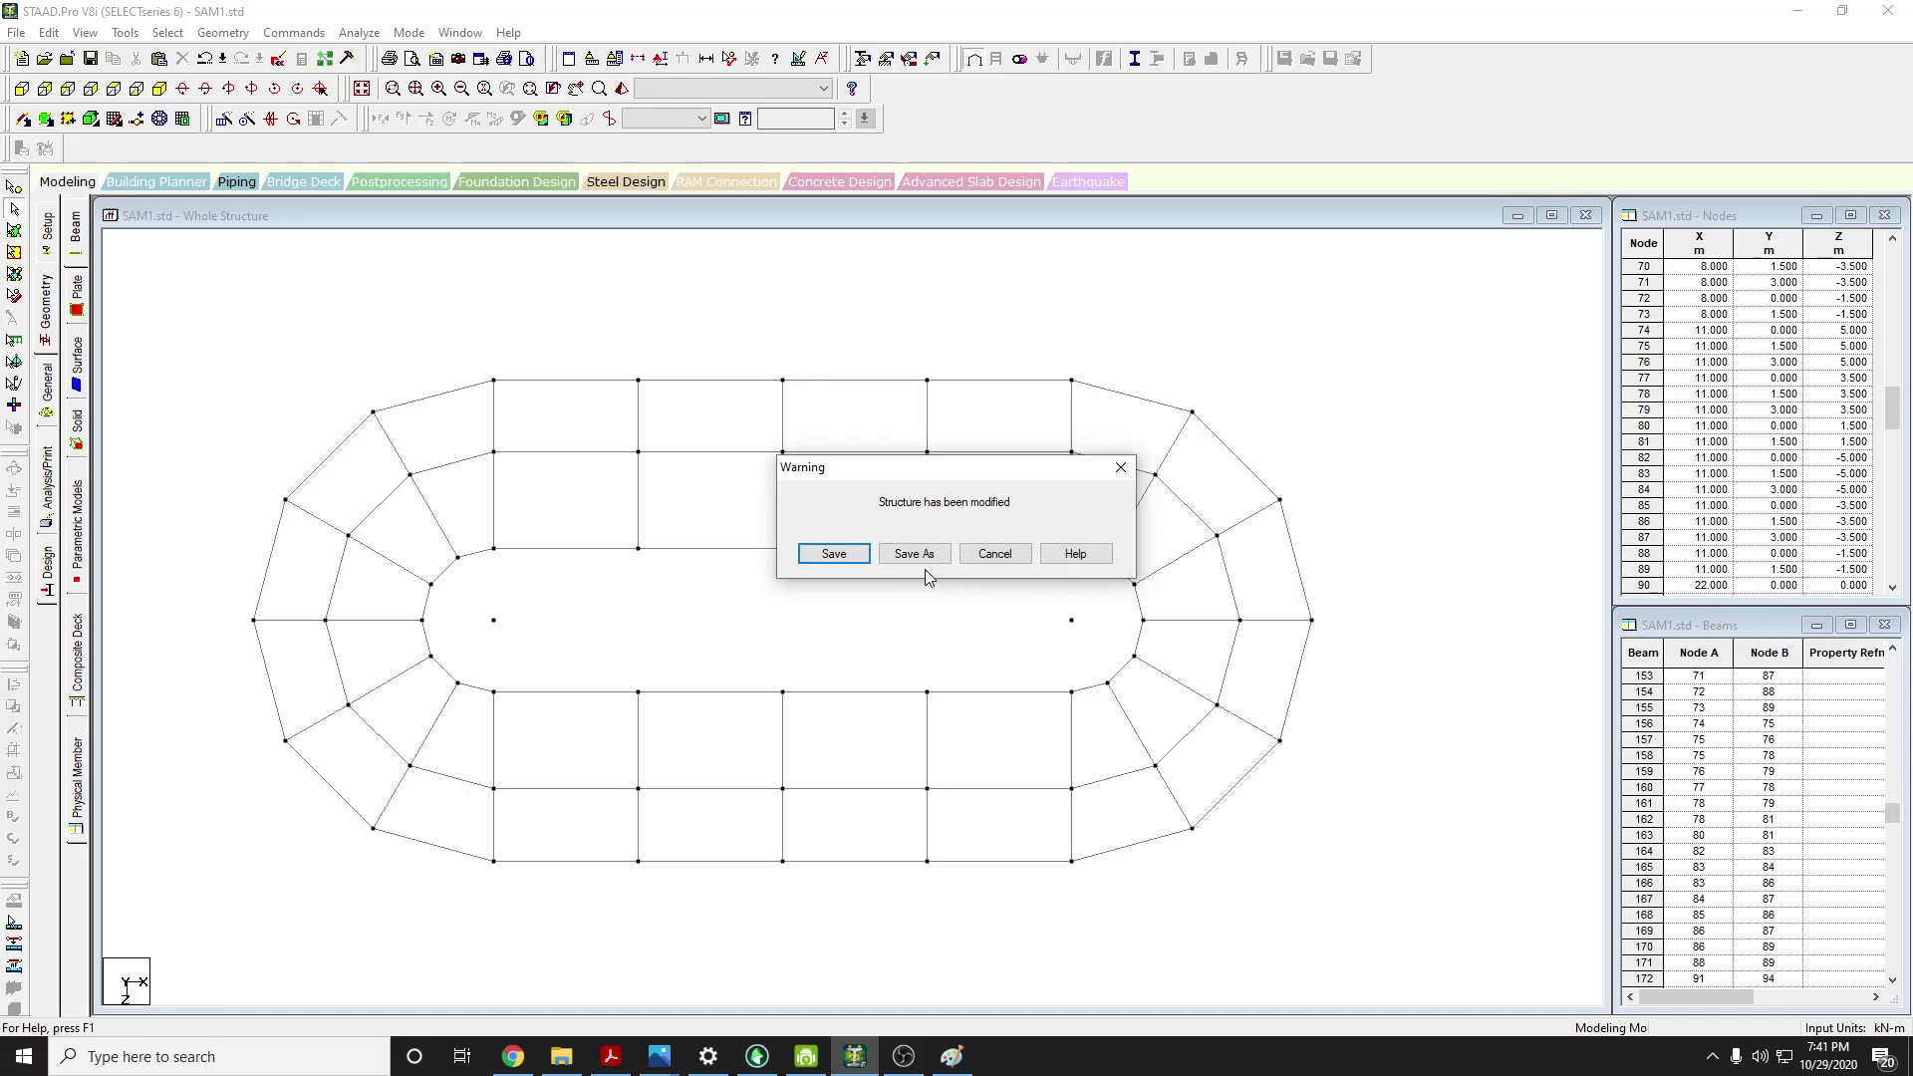
pyautogui.click(831, 555)
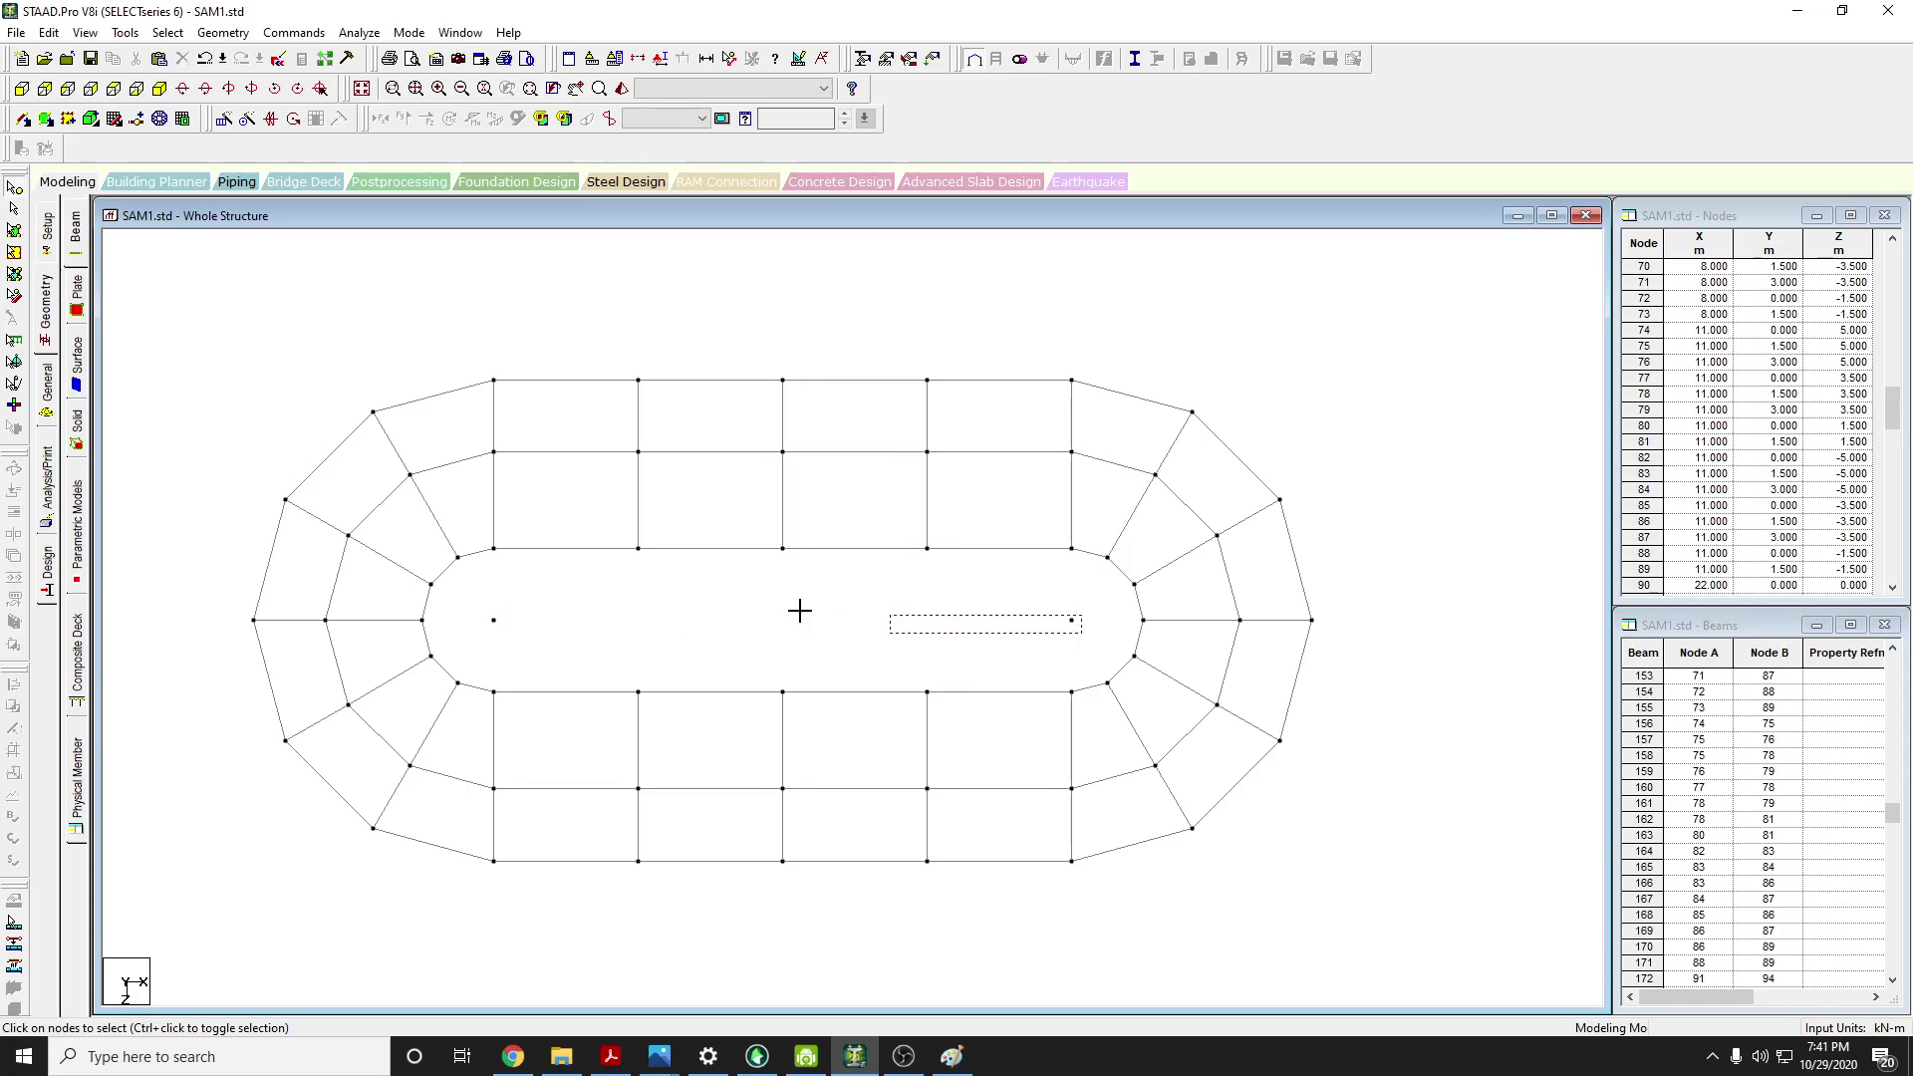
# Delete the two loose centre nodes inside the ring, and check the model in isometric, front and plan views
pyautogui.moveTo(799, 610); pyautogui.dragTo(472, 613)
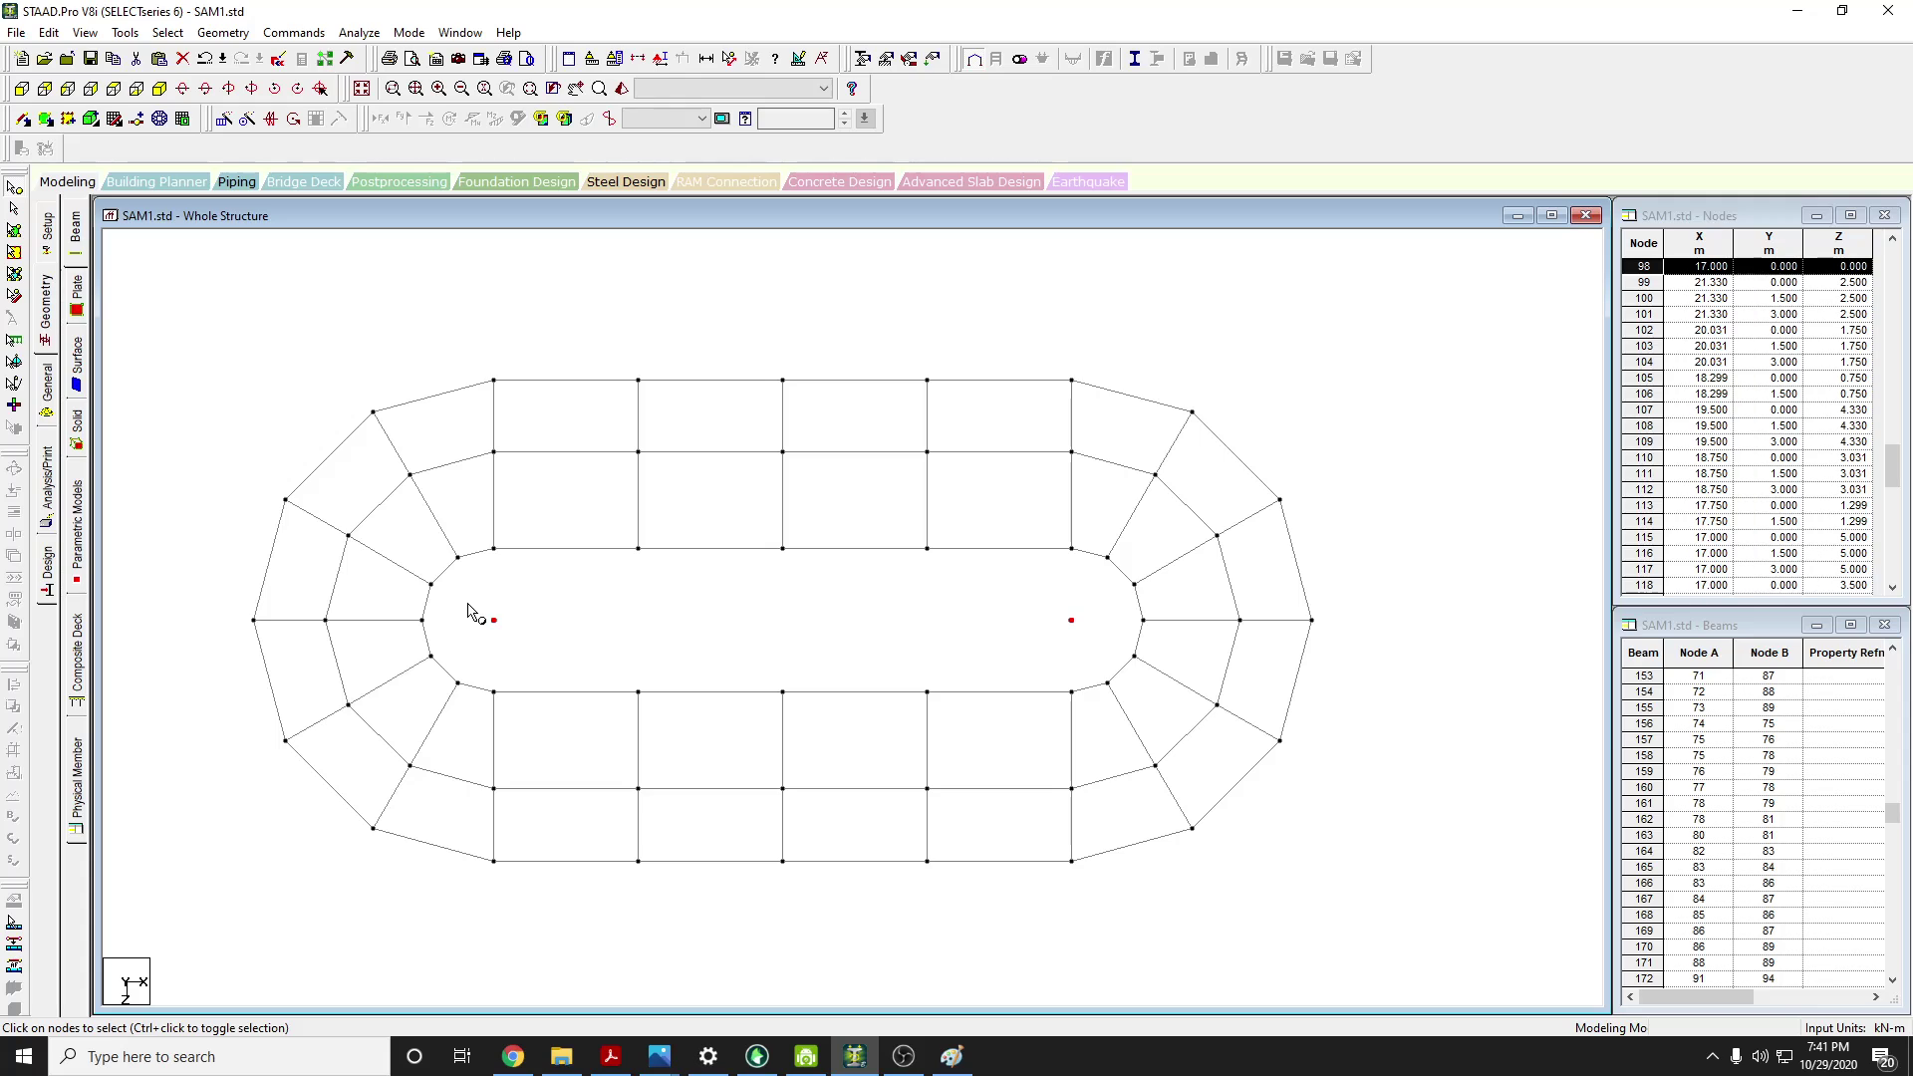
pyautogui.press('Delete')
pyautogui.click(983, 578)
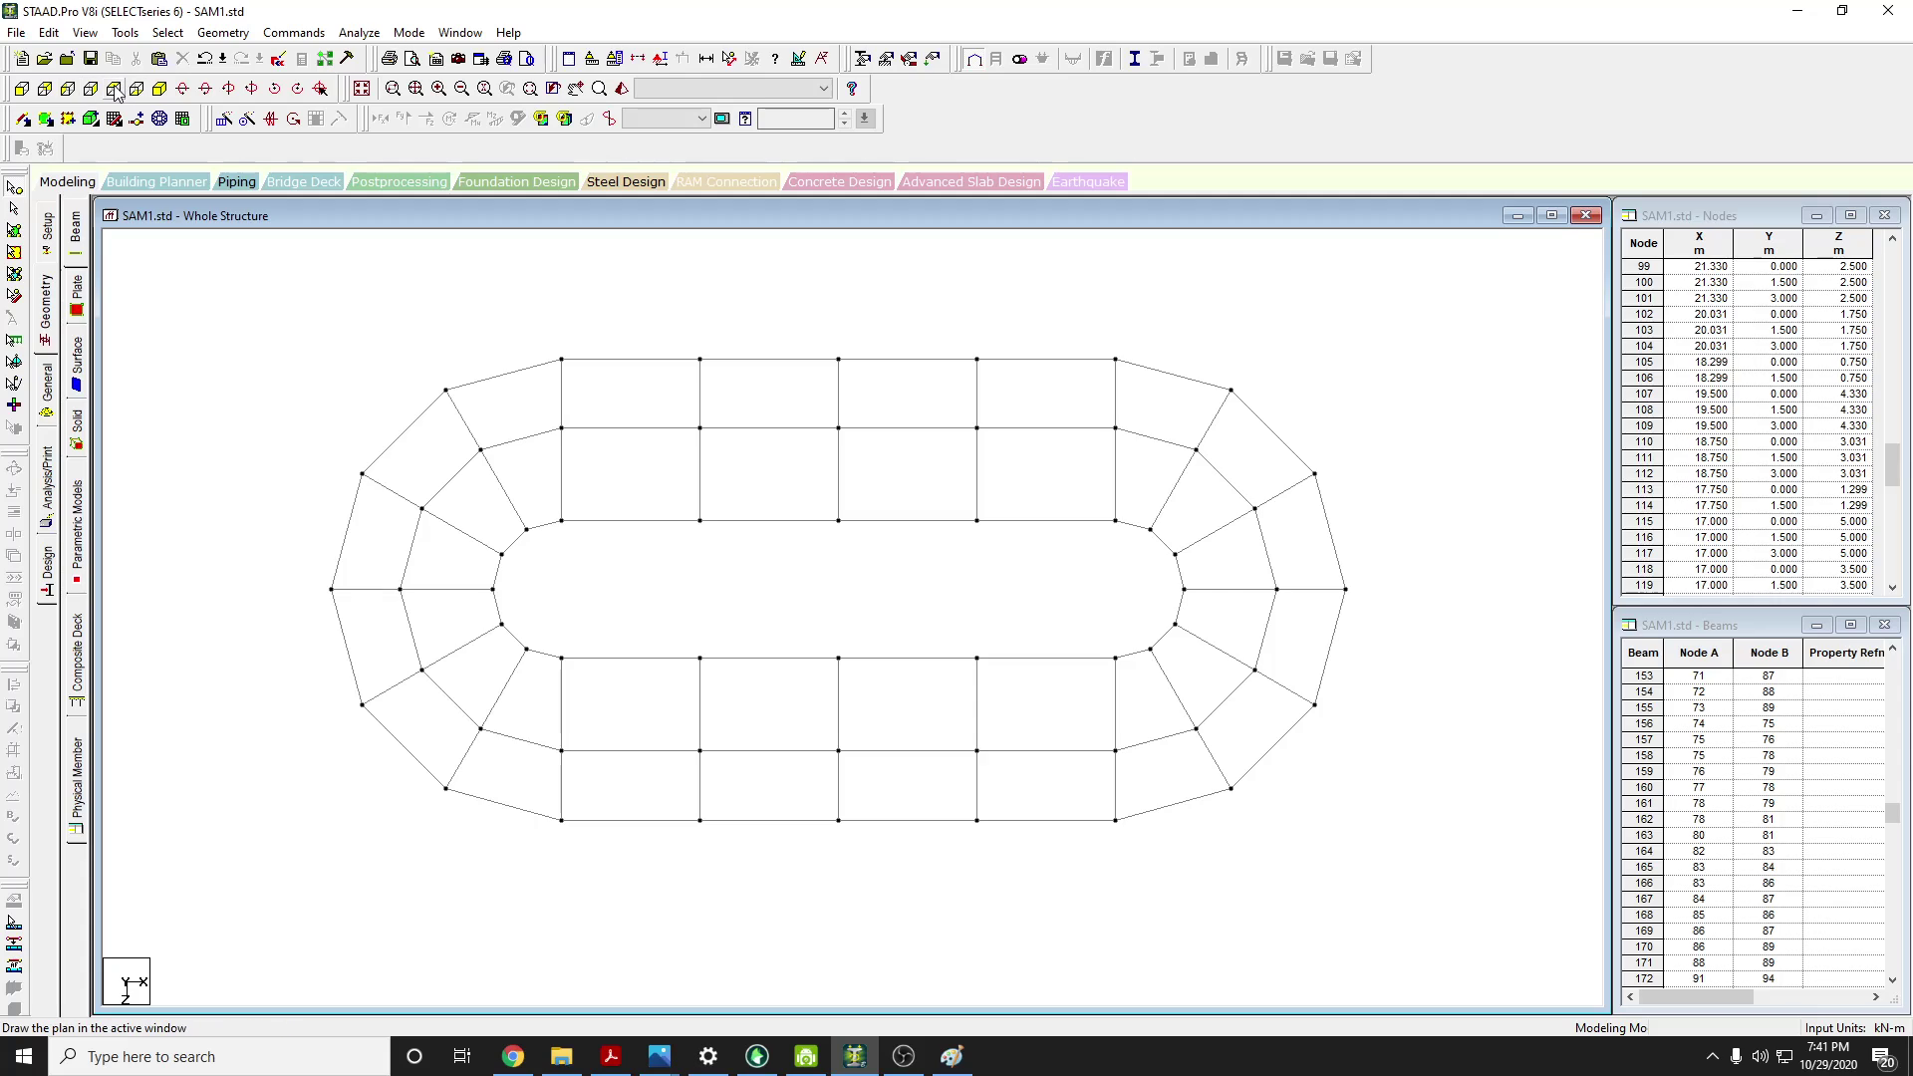
pyautogui.click(158, 89)
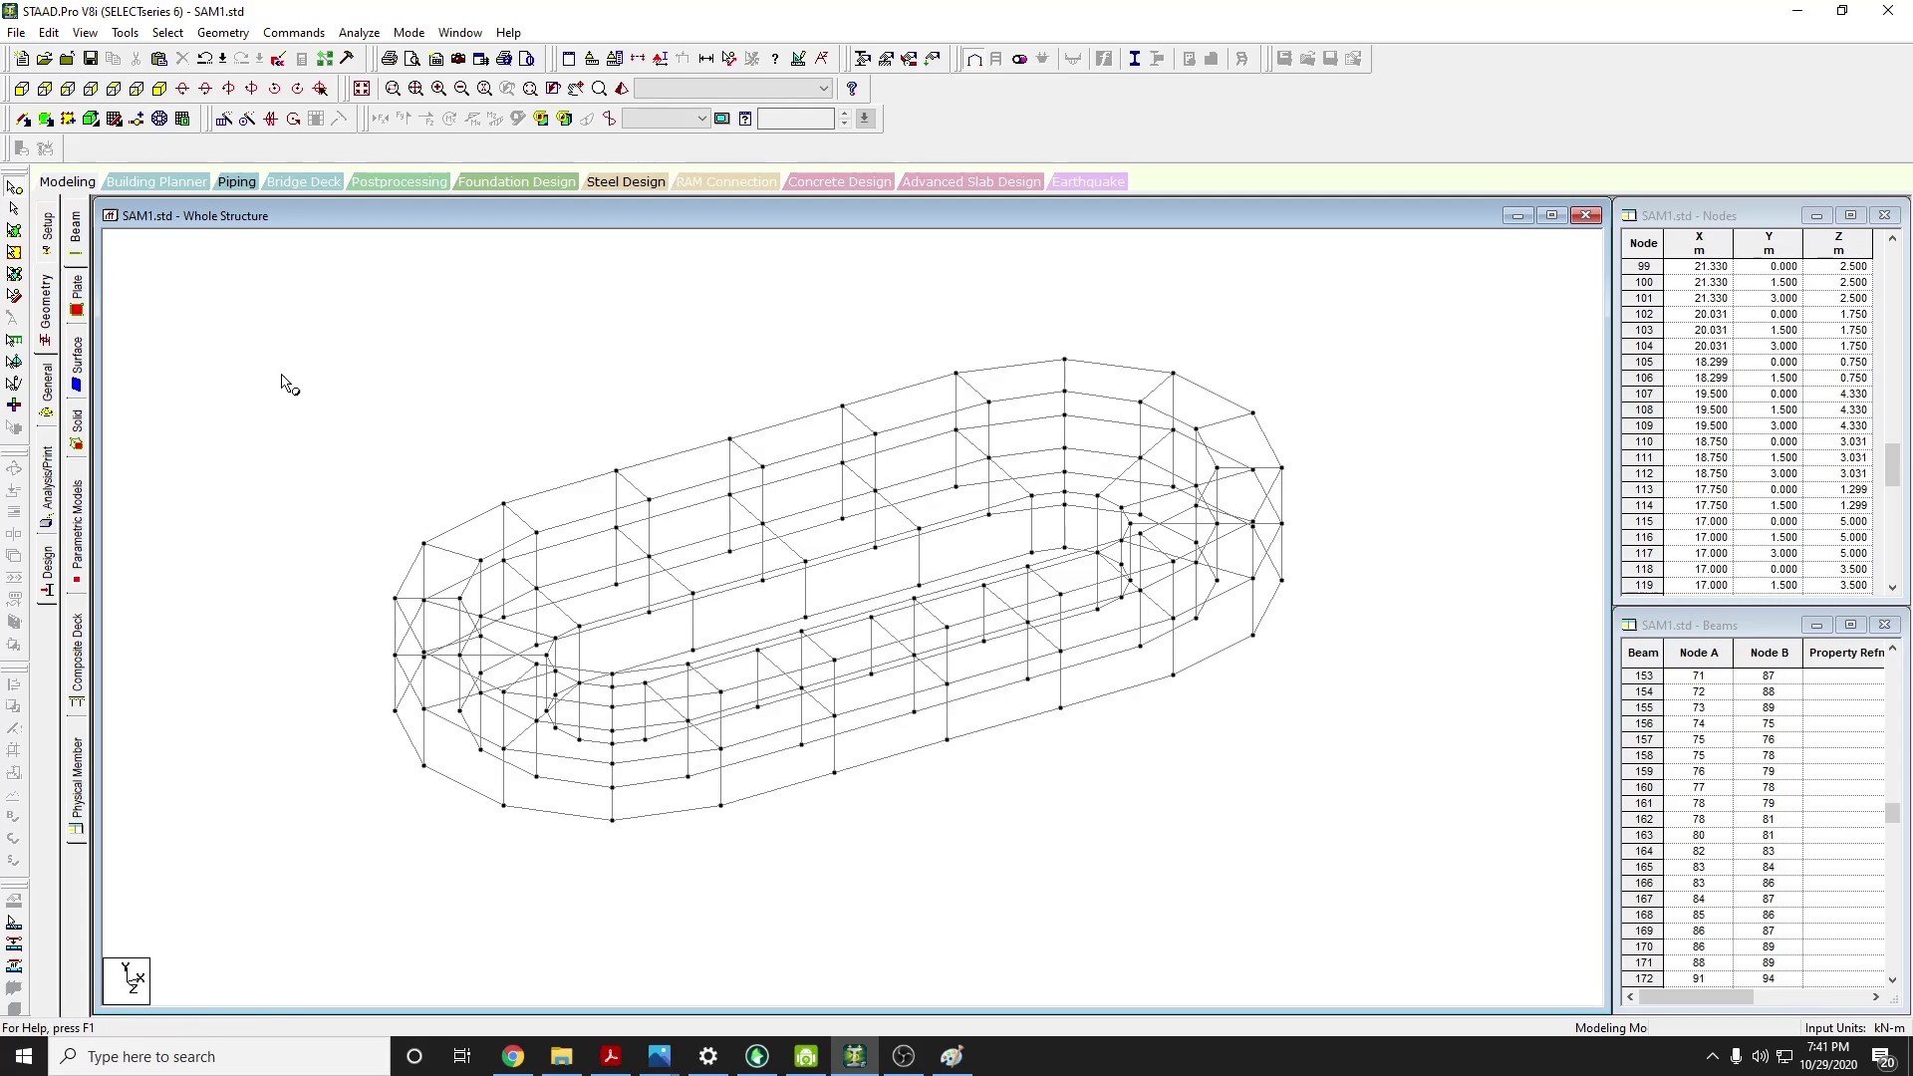
pyautogui.click(22, 90)
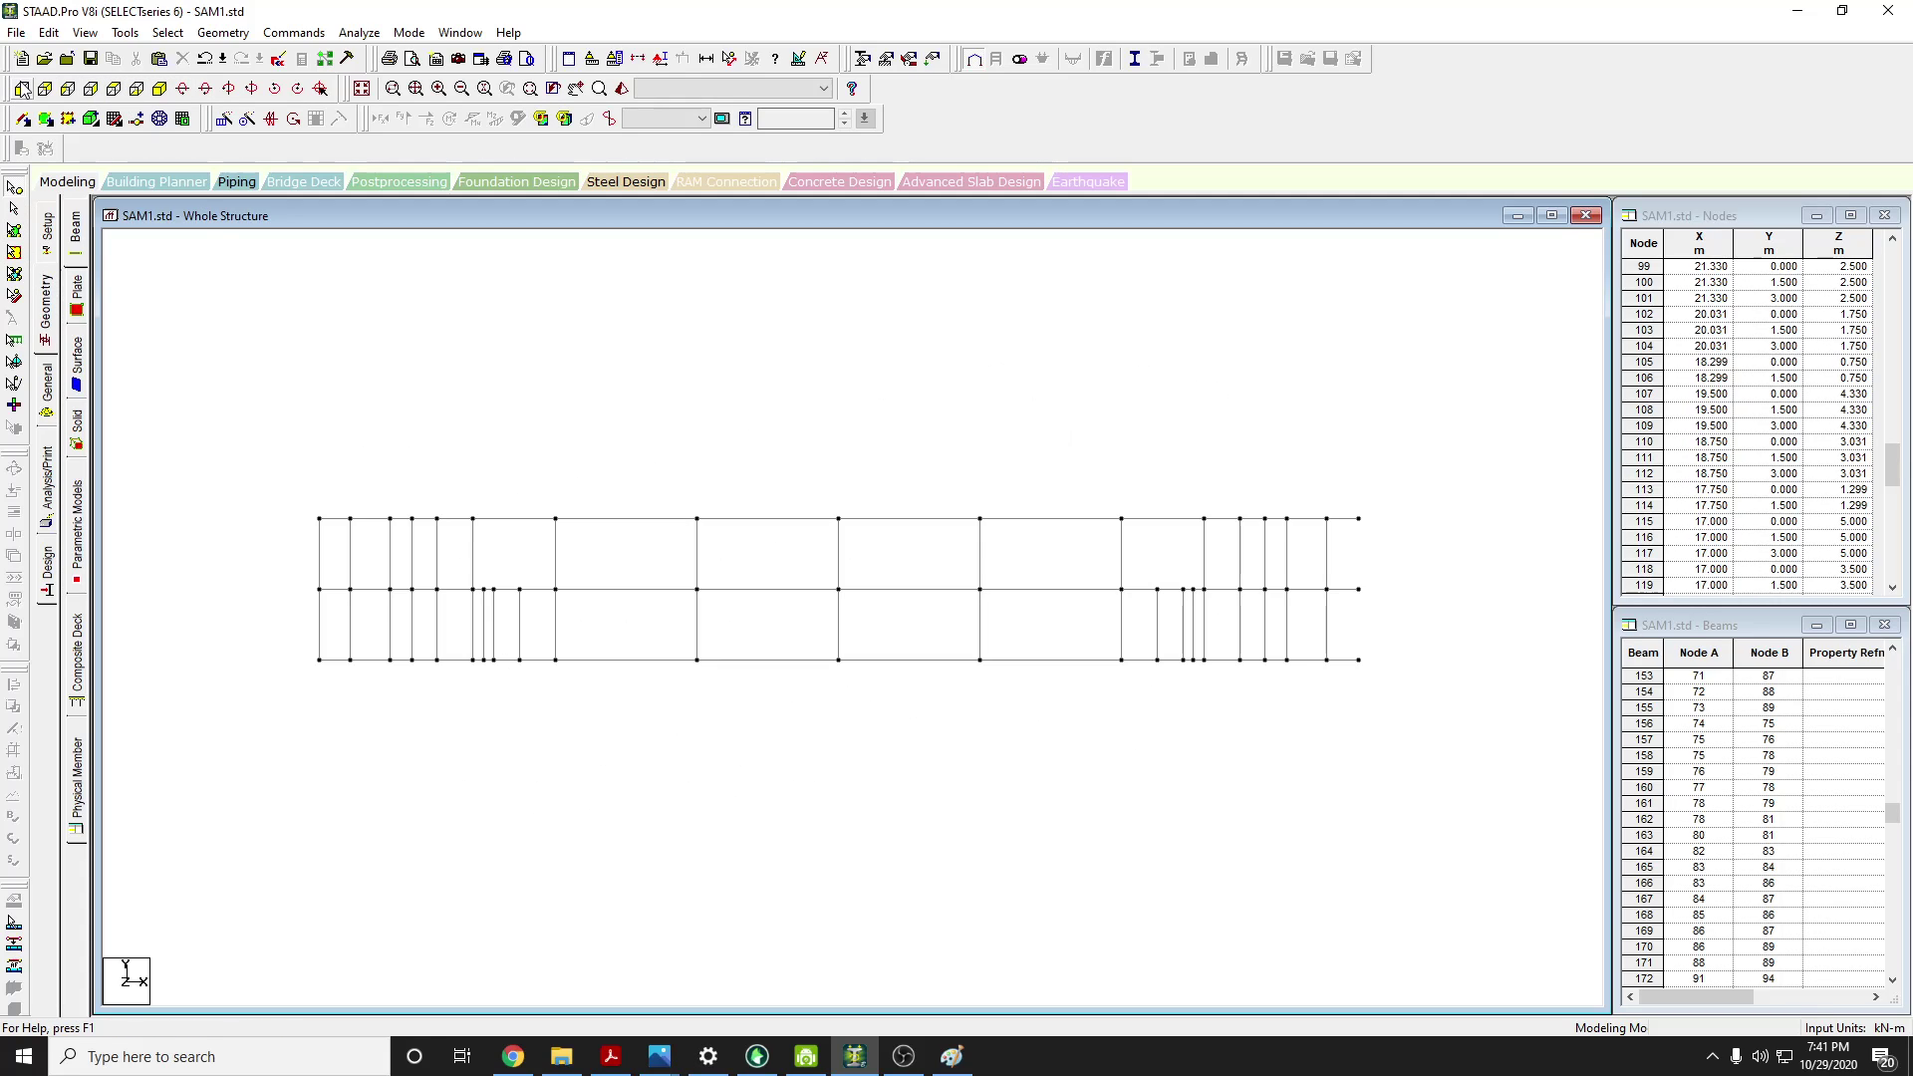
pyautogui.click(116, 91)
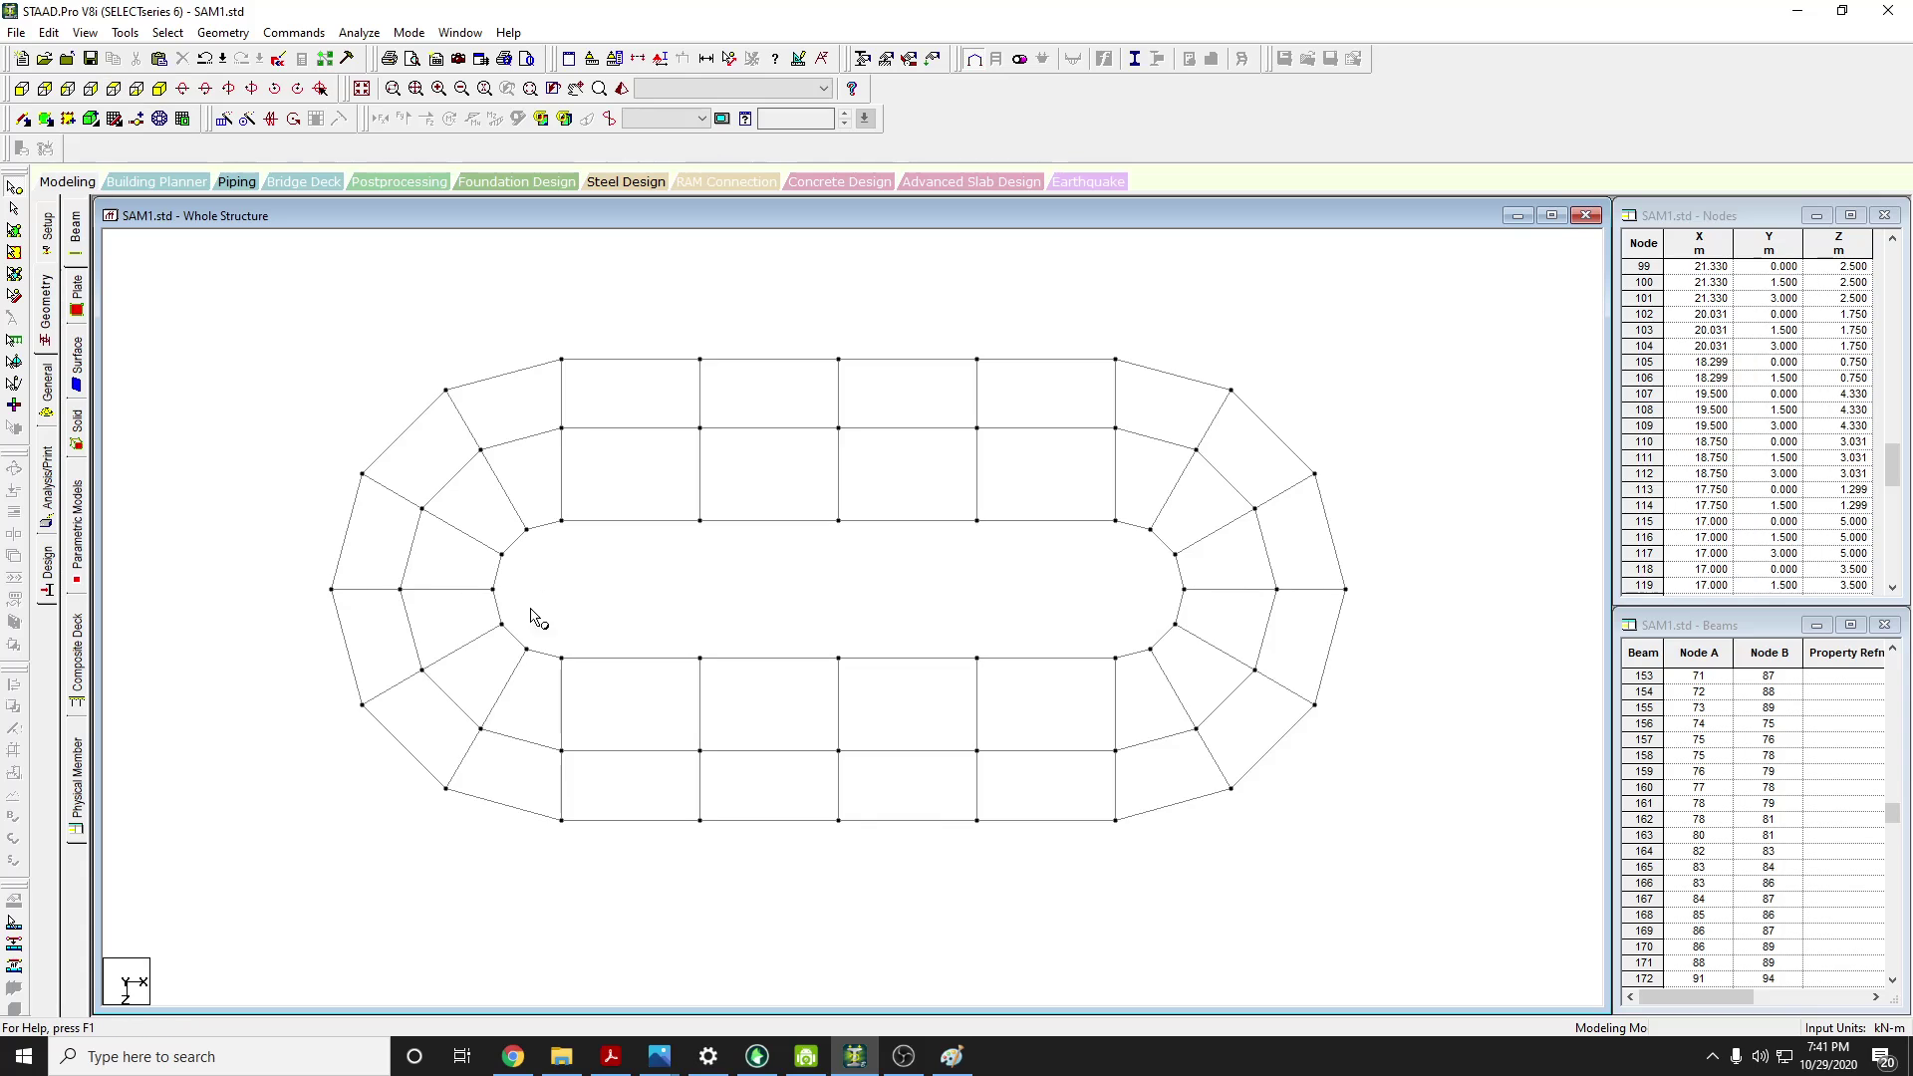
# Switch to Google Meet and check your own camera video by briefly pinning it to the main view
pyautogui.hotkey('alt', 'Tab')
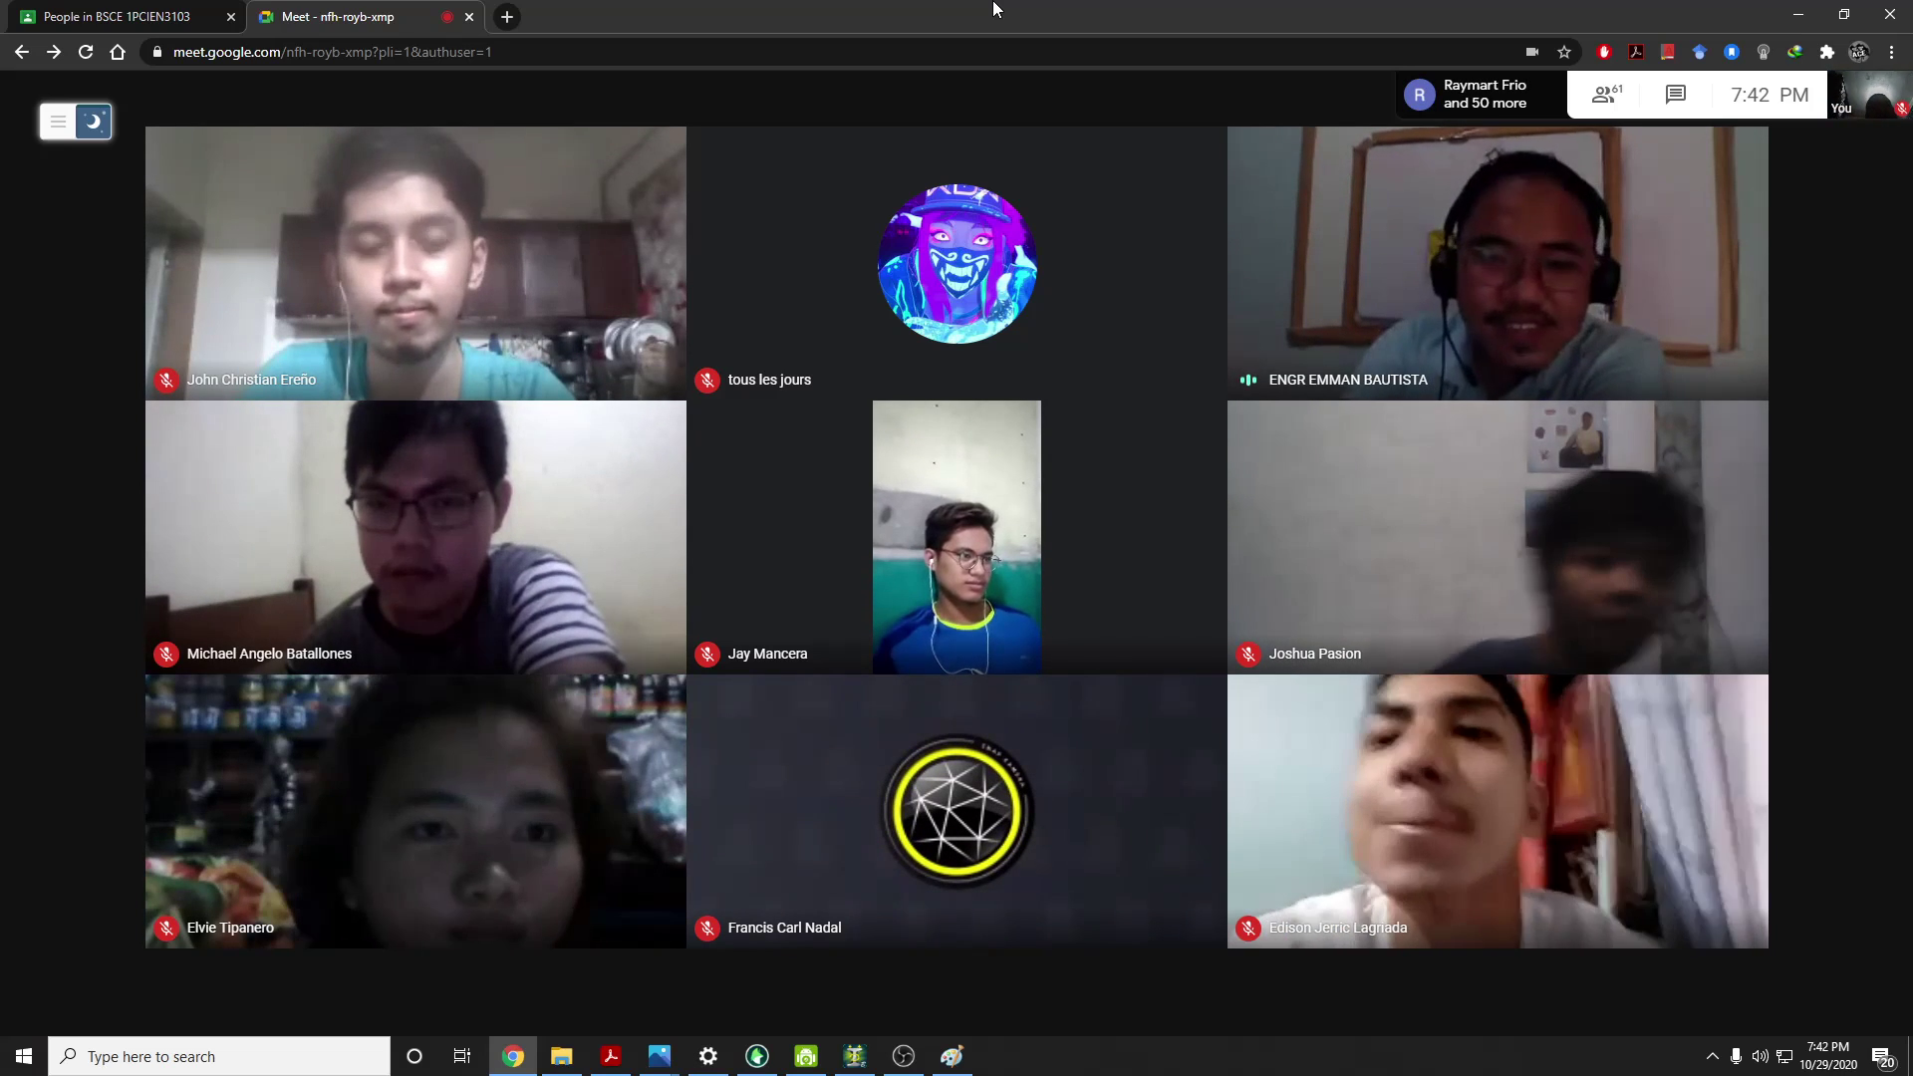
pyautogui.click(1849, 95)
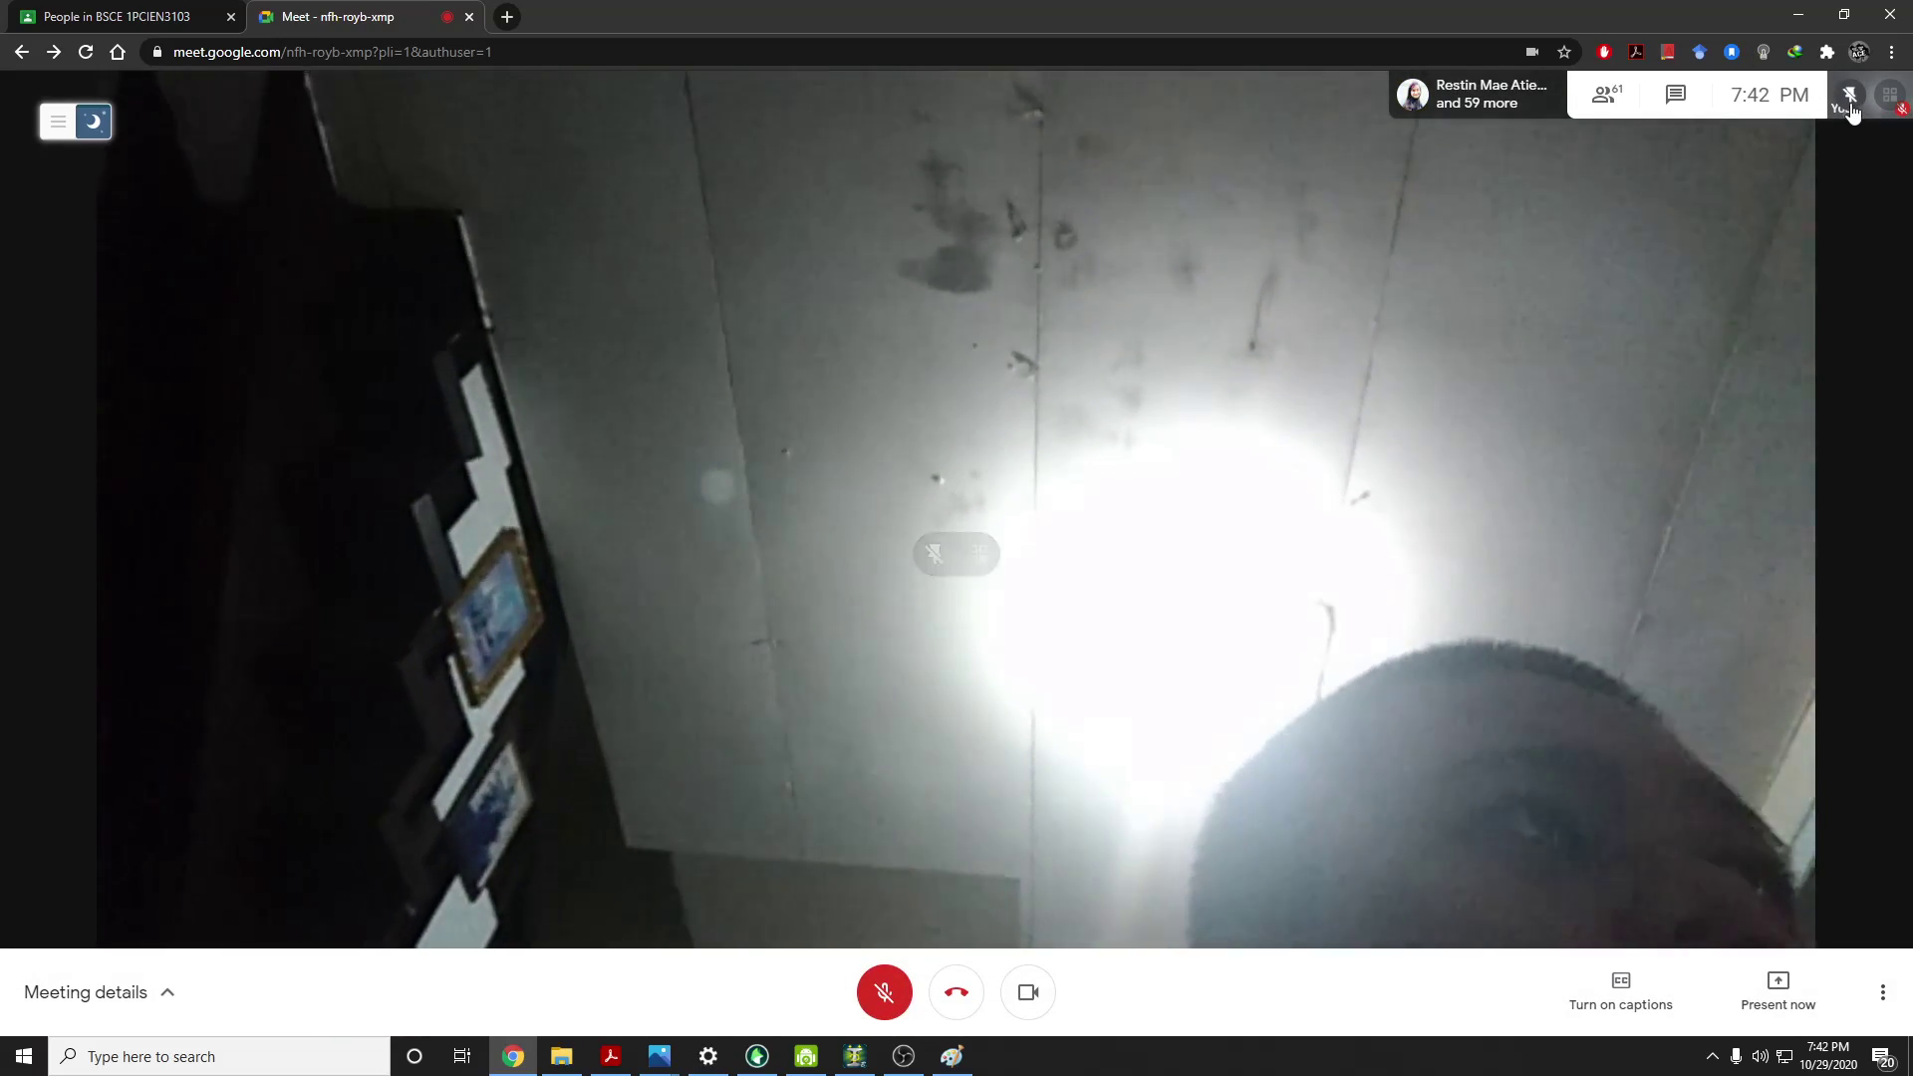
pyautogui.click(1850, 95)
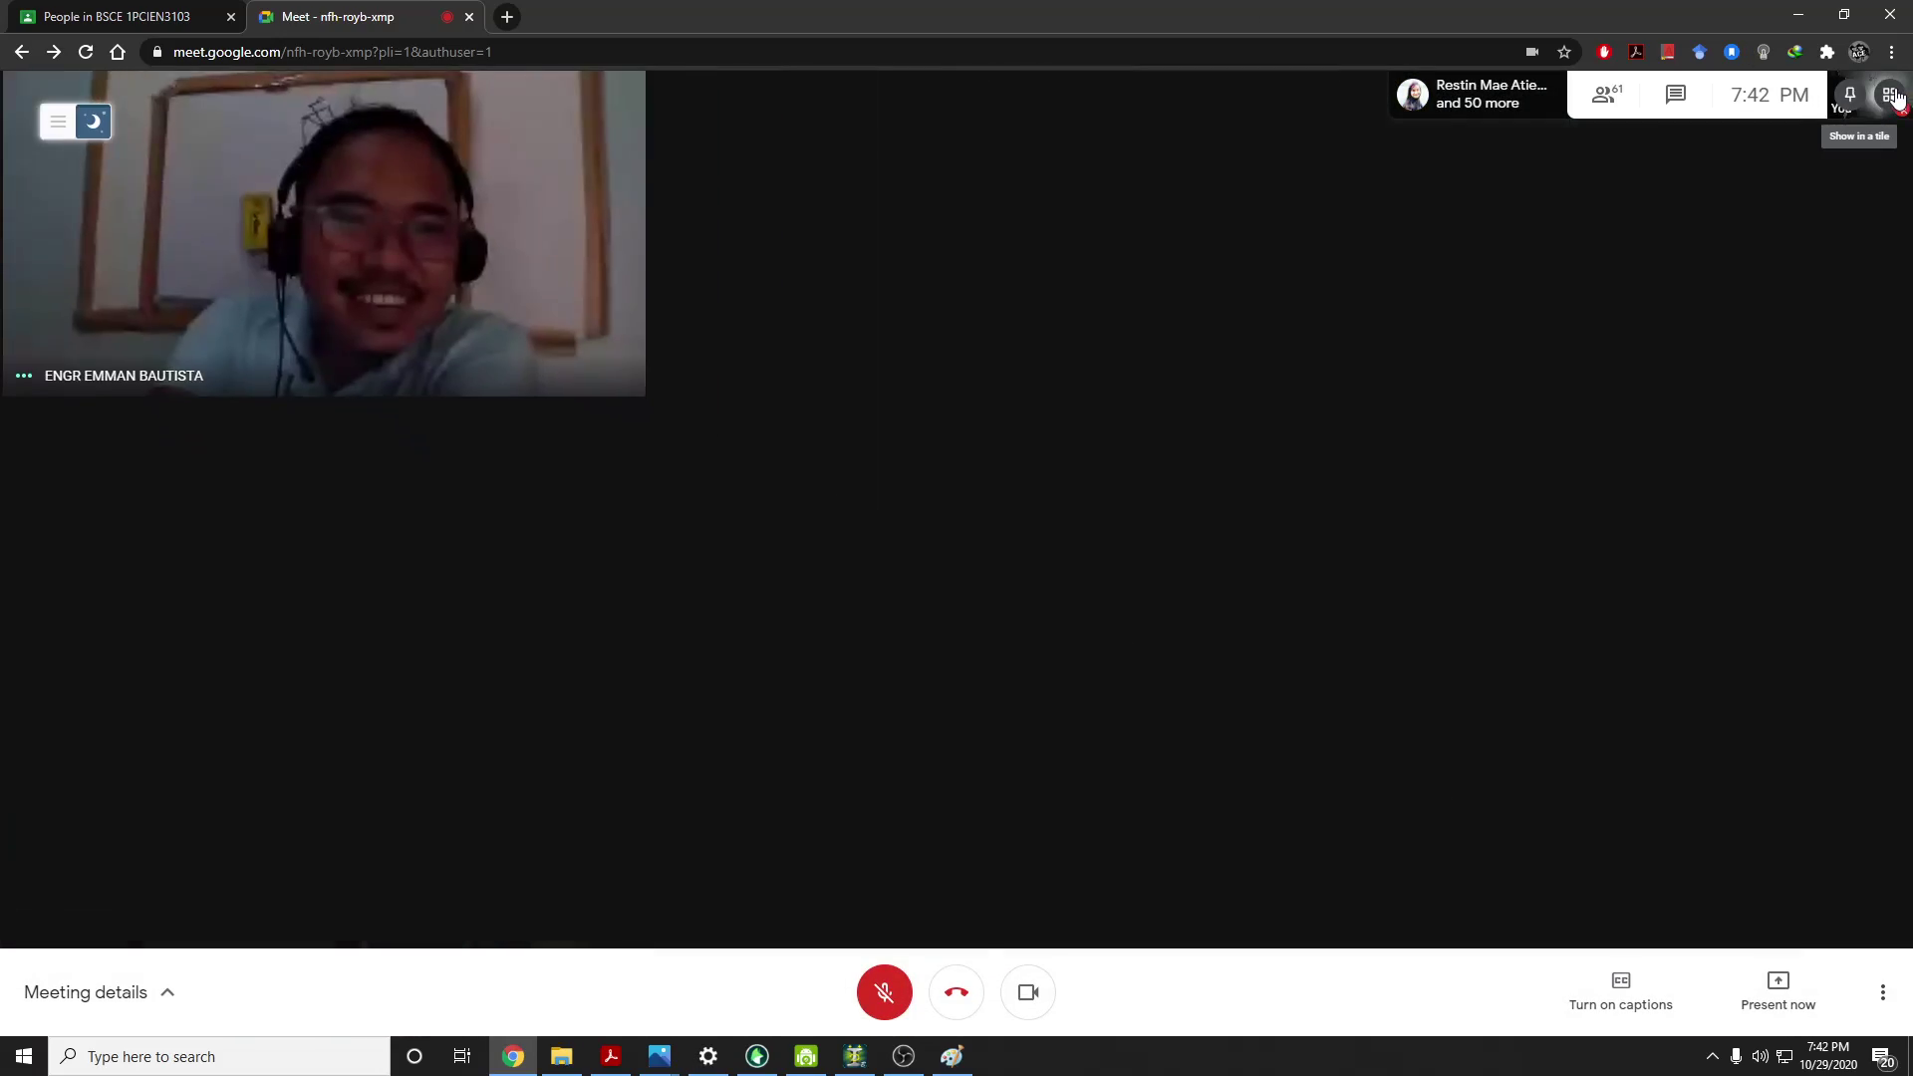